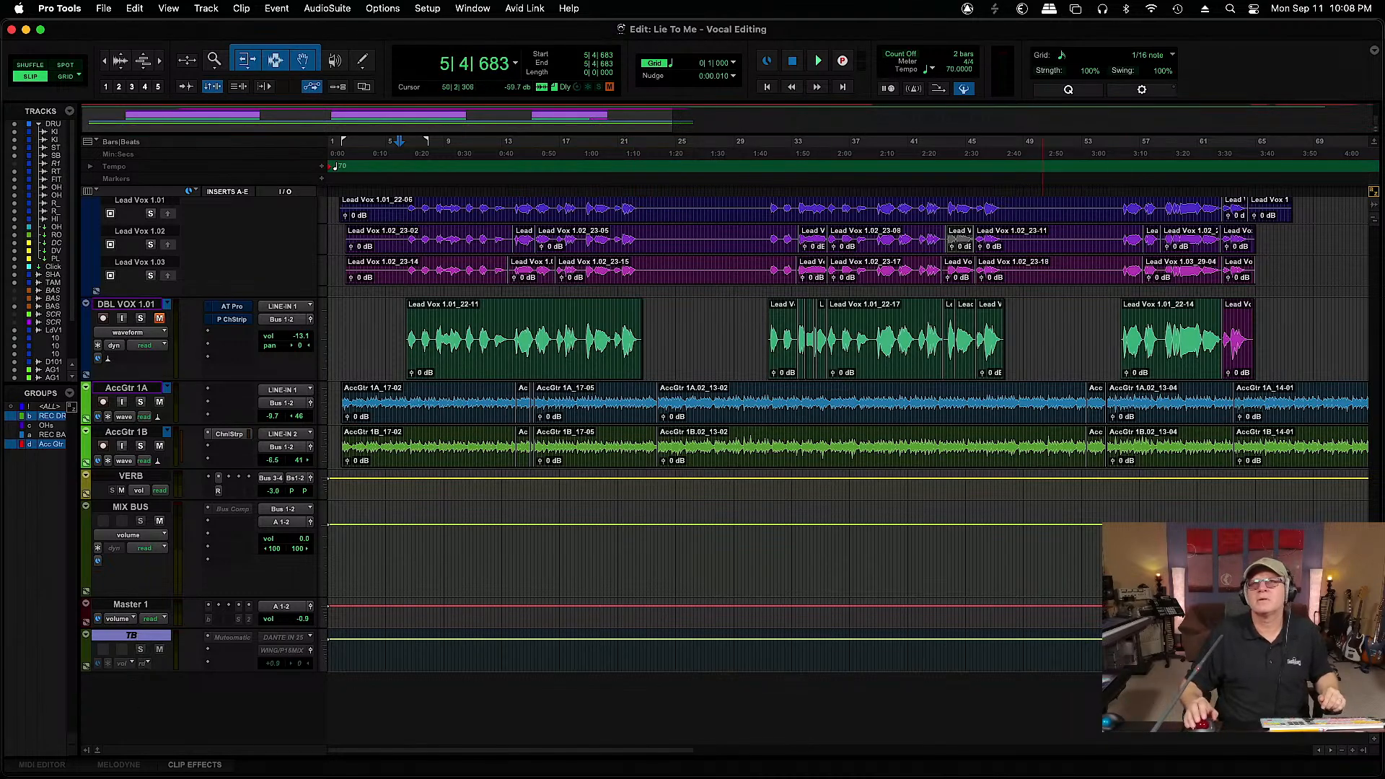
Locate the Lead Vox 1 track and play it from just before its first vocal clip, around bar 6
scroll(698, 546, "up", 8)
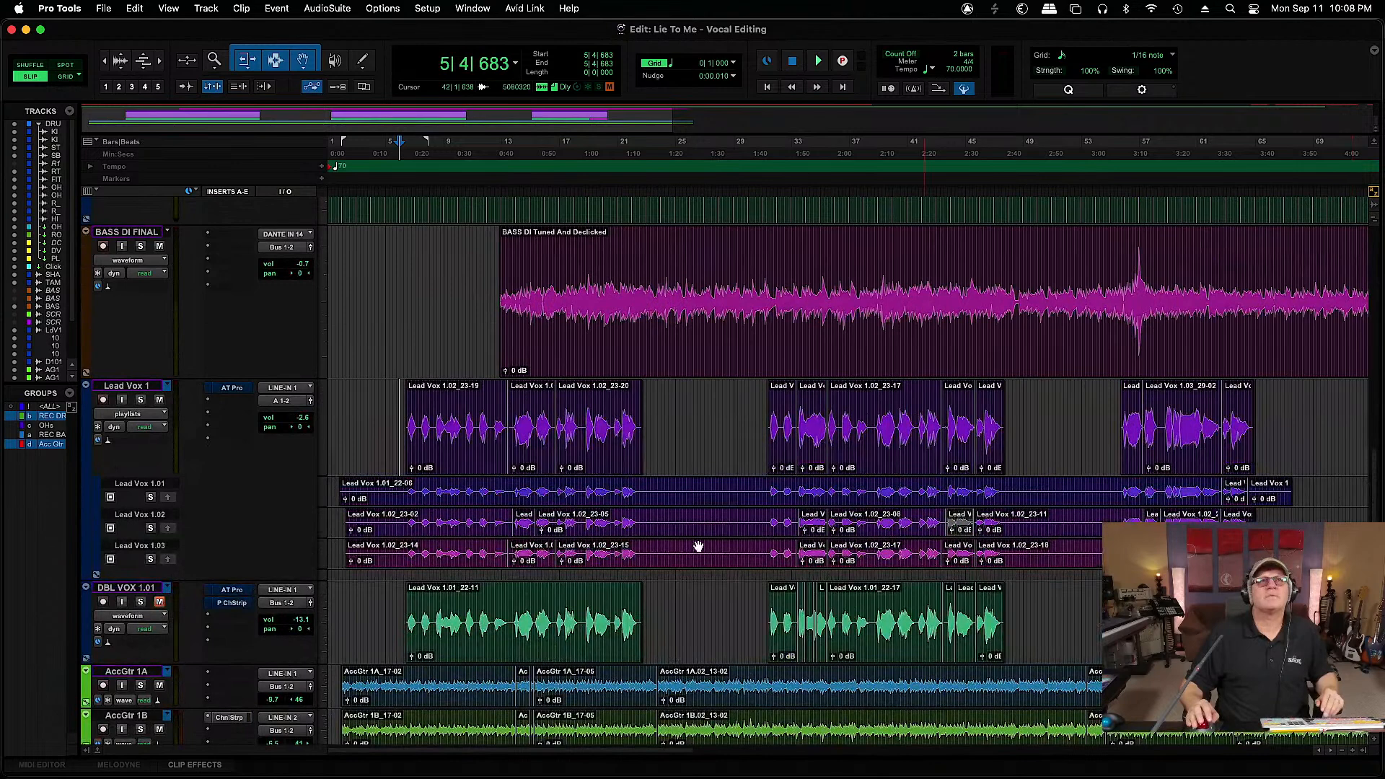
left_click(386, 401)
key("super+]")
key("super+]")
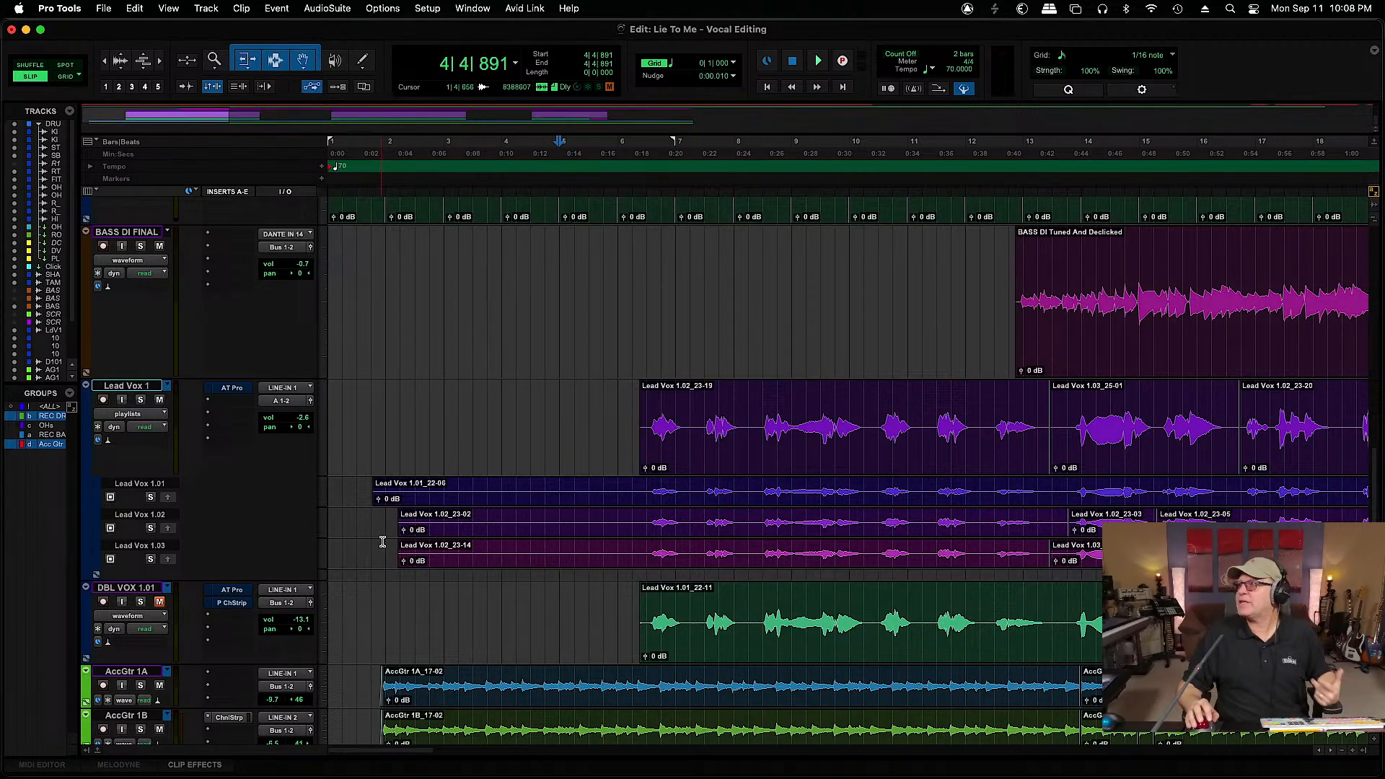
left_click_drag(424, 750, 443, 756)
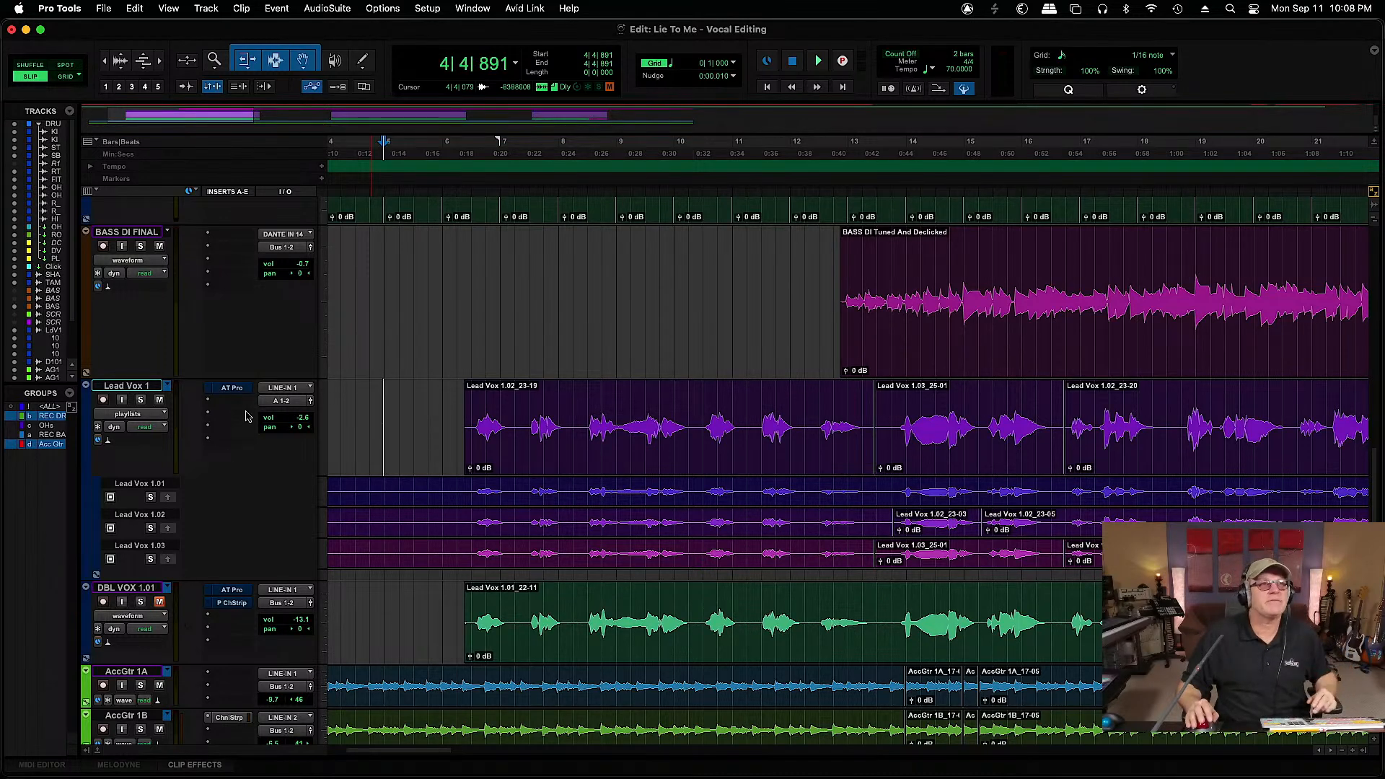
left_click(457, 411)
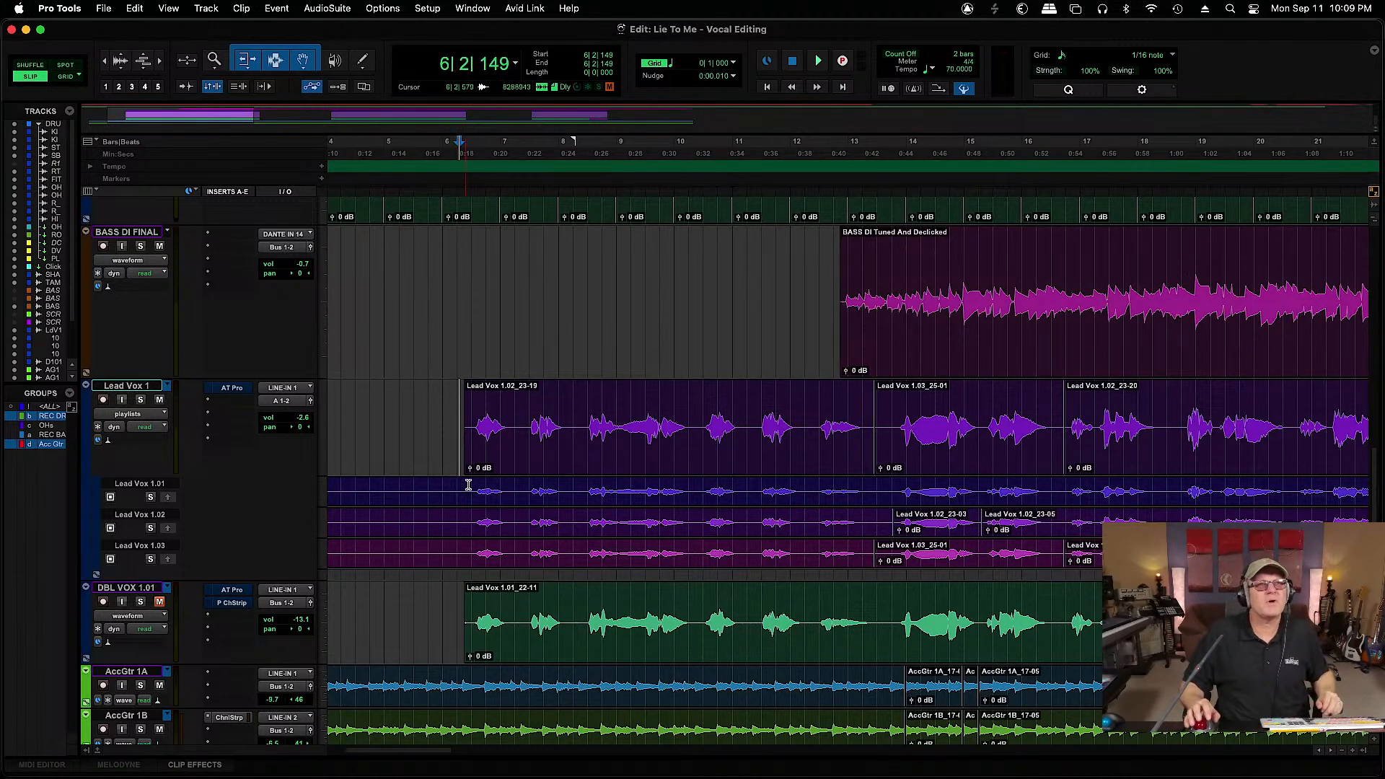
left_click(455, 419)
key("space")
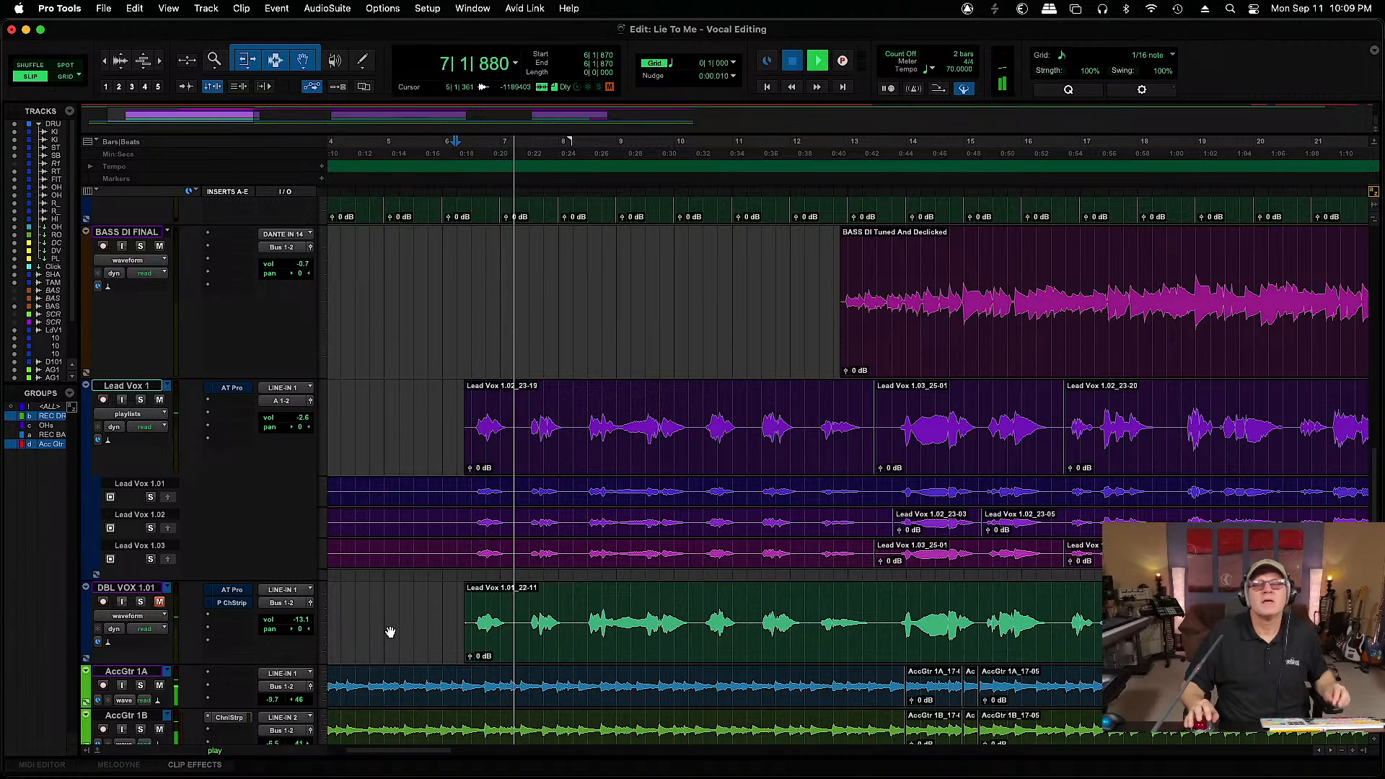
key("space")
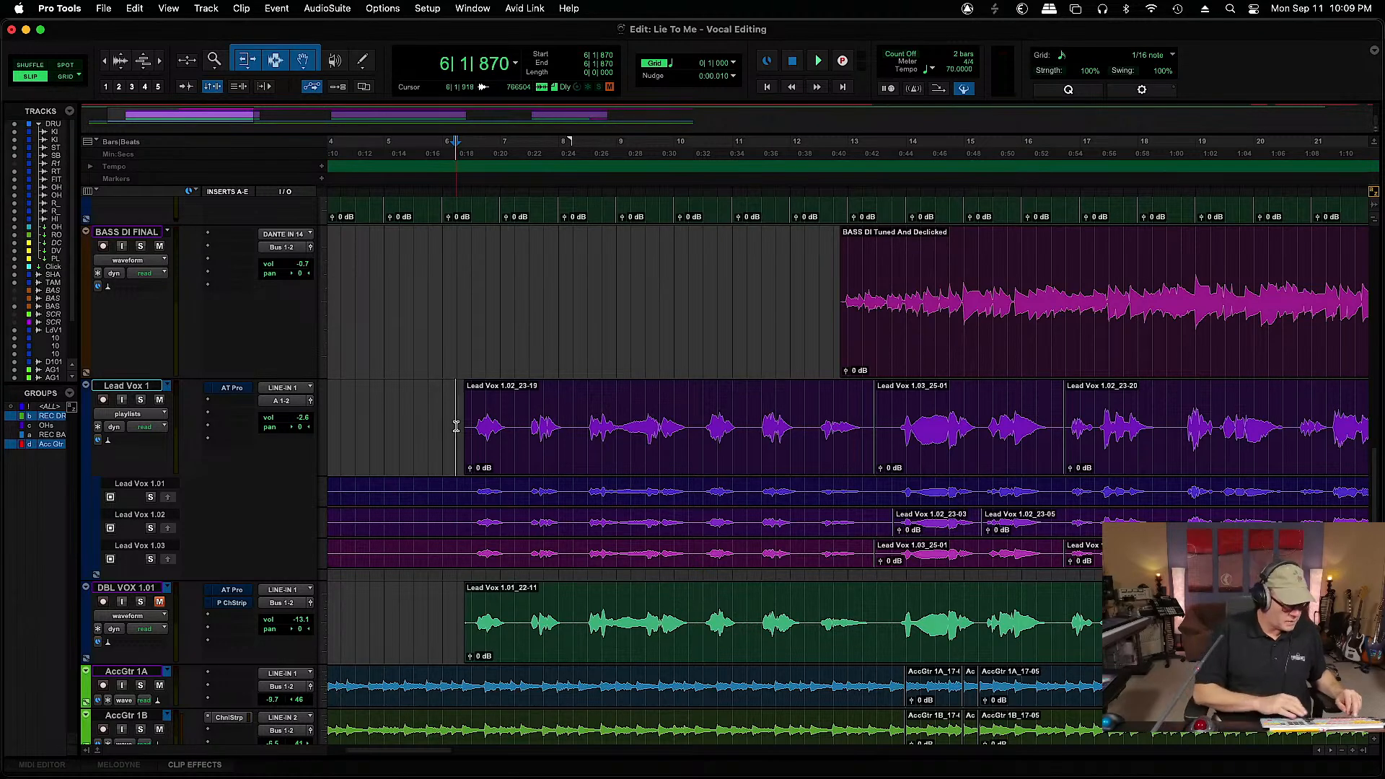
Switch to the Mix window and insert the Waves Abbey Road Studio 3 (stereo) plug-in on the Master 1 track
key("super+equal")
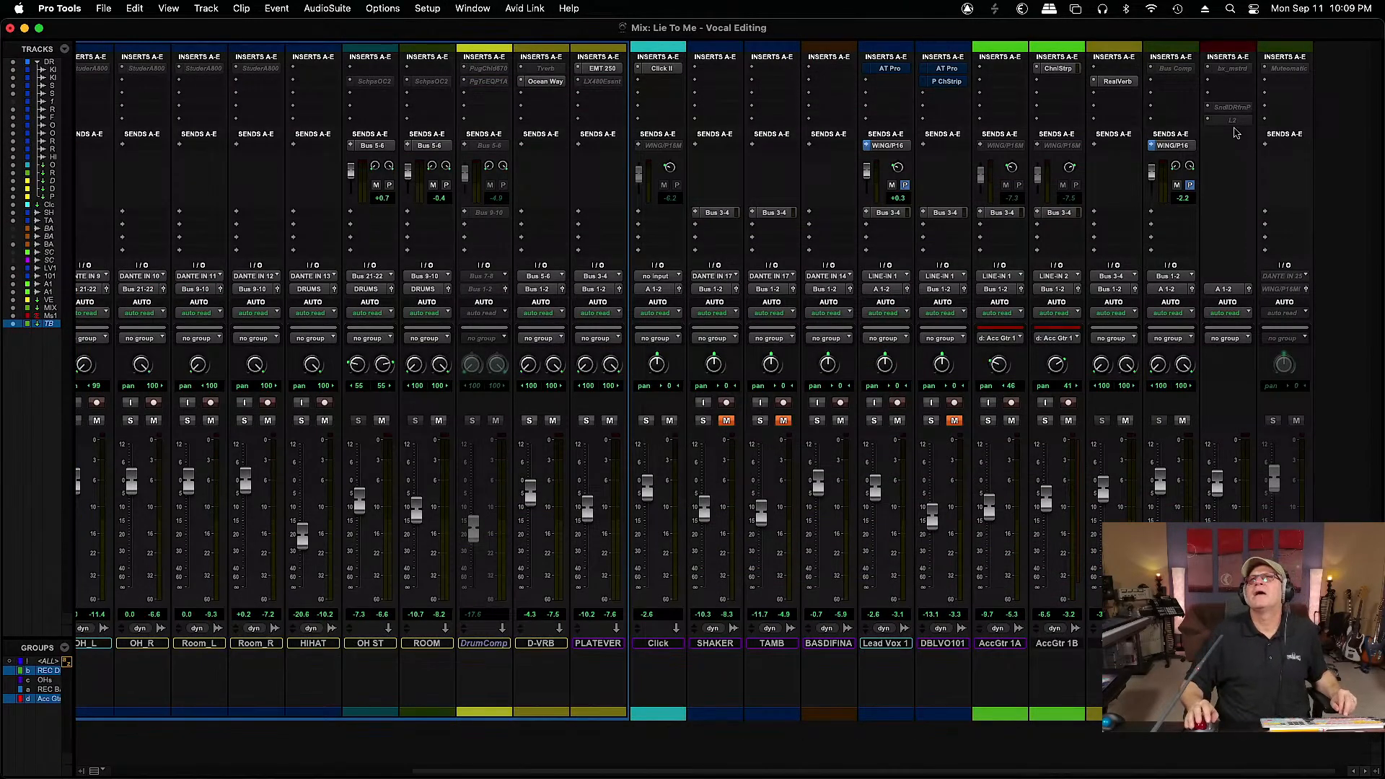
left_click(1217, 95)
mouse_move(1267, 95)
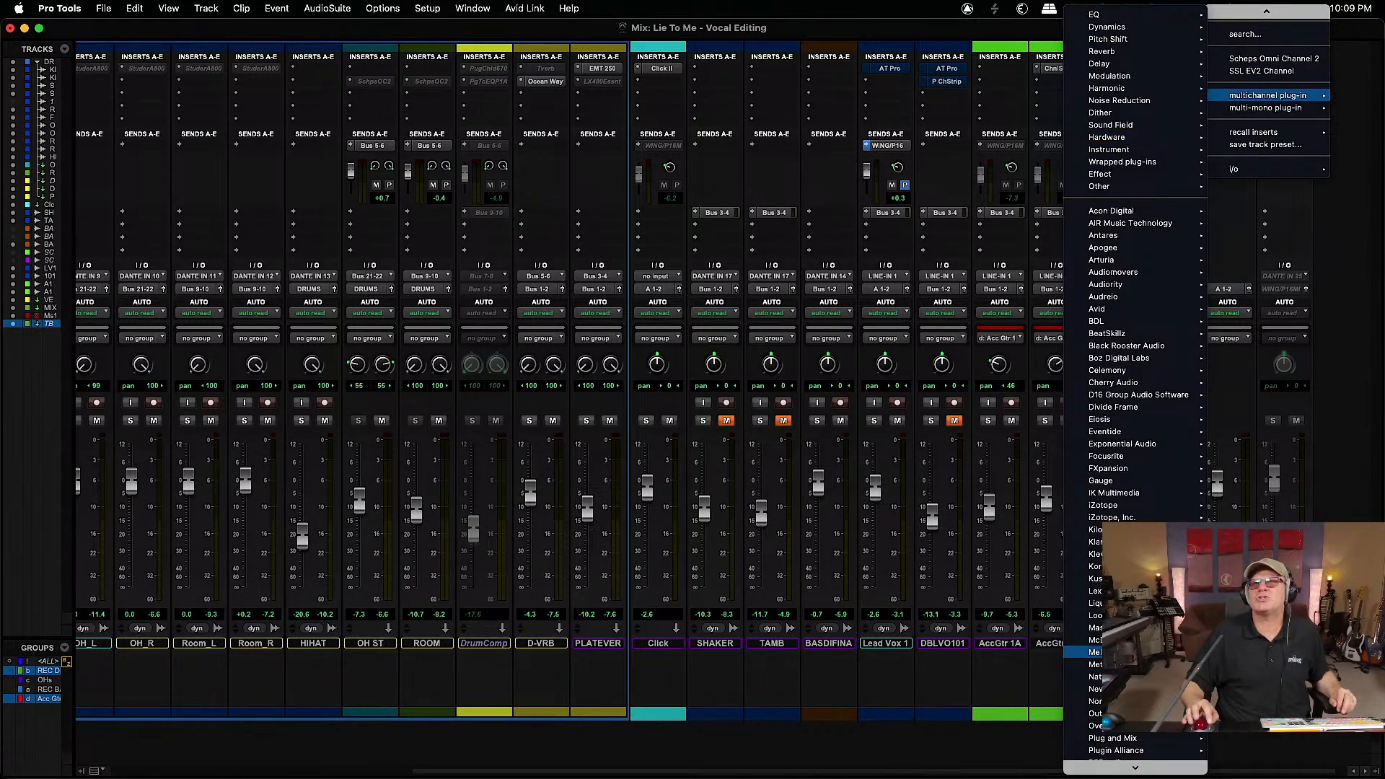
scroll(1111, 685, "down", 10)
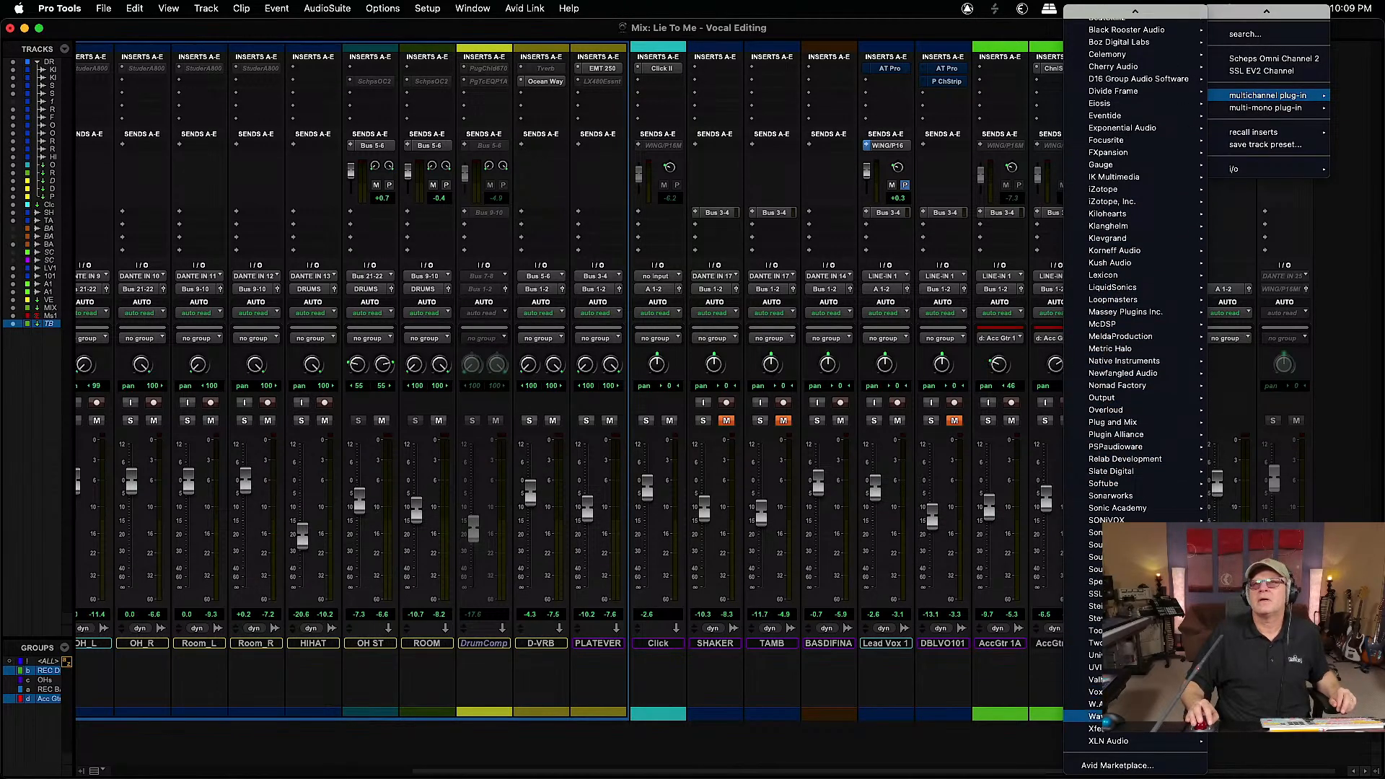
mouse_move(1103, 718)
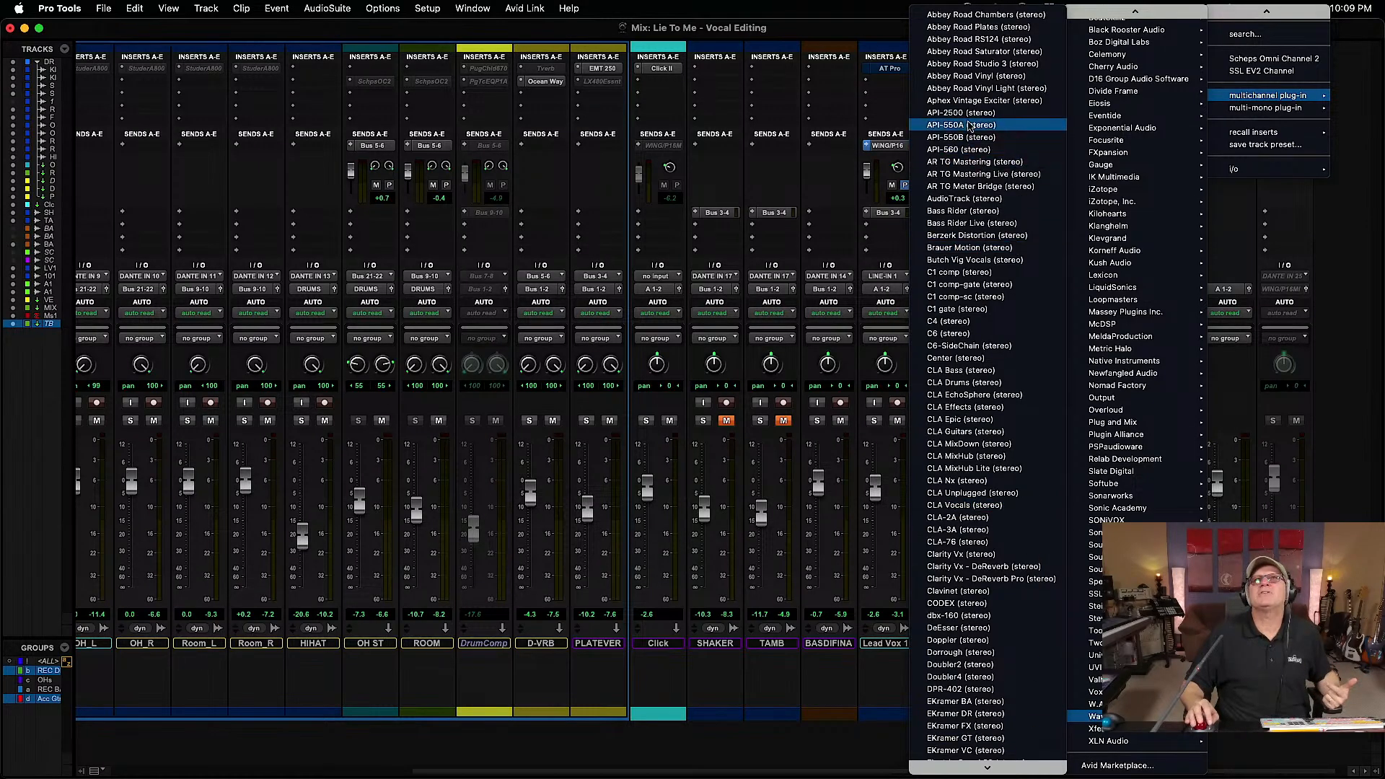
left_click(966, 70)
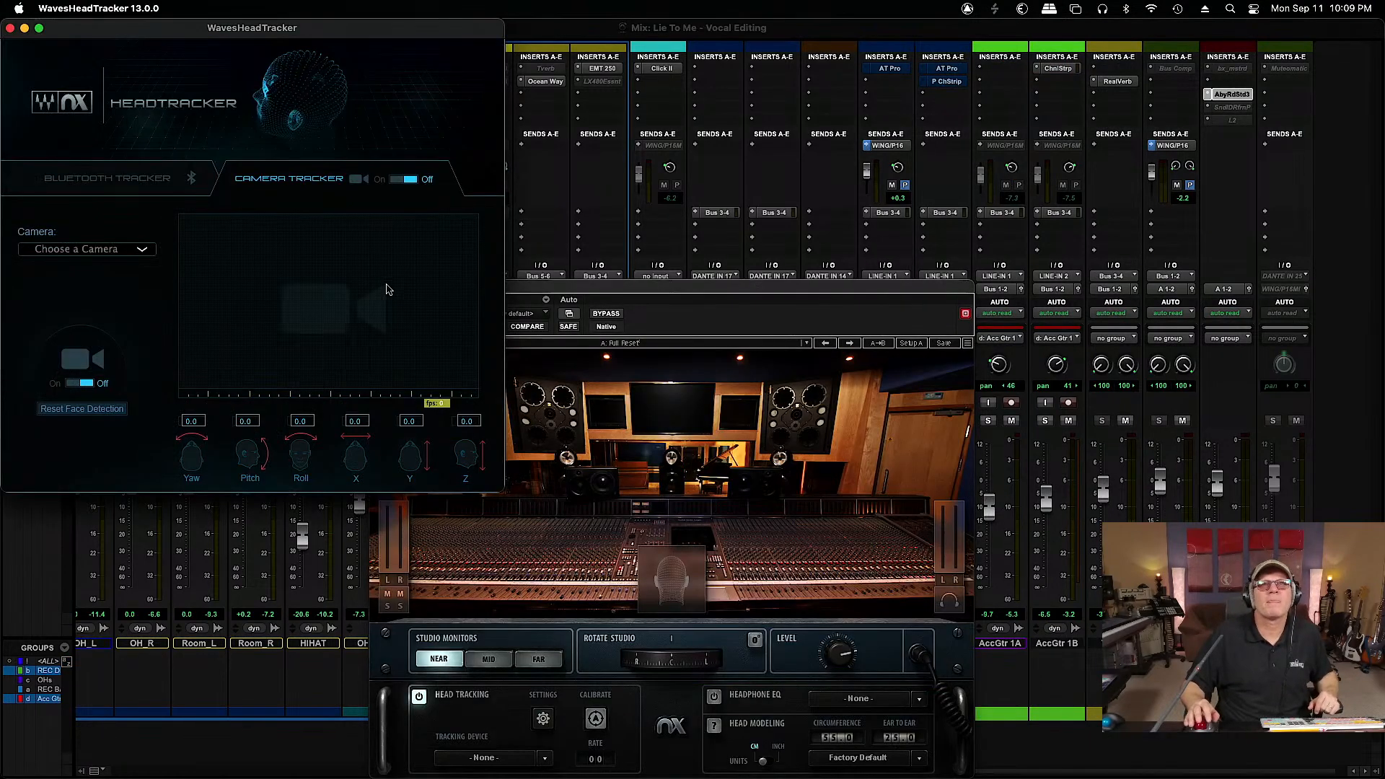
Dismiss the head tracker window and enable the plug-in's headphone EQ for the Beyerdynamic DT-880 (250ohm)
left_click(25, 27)
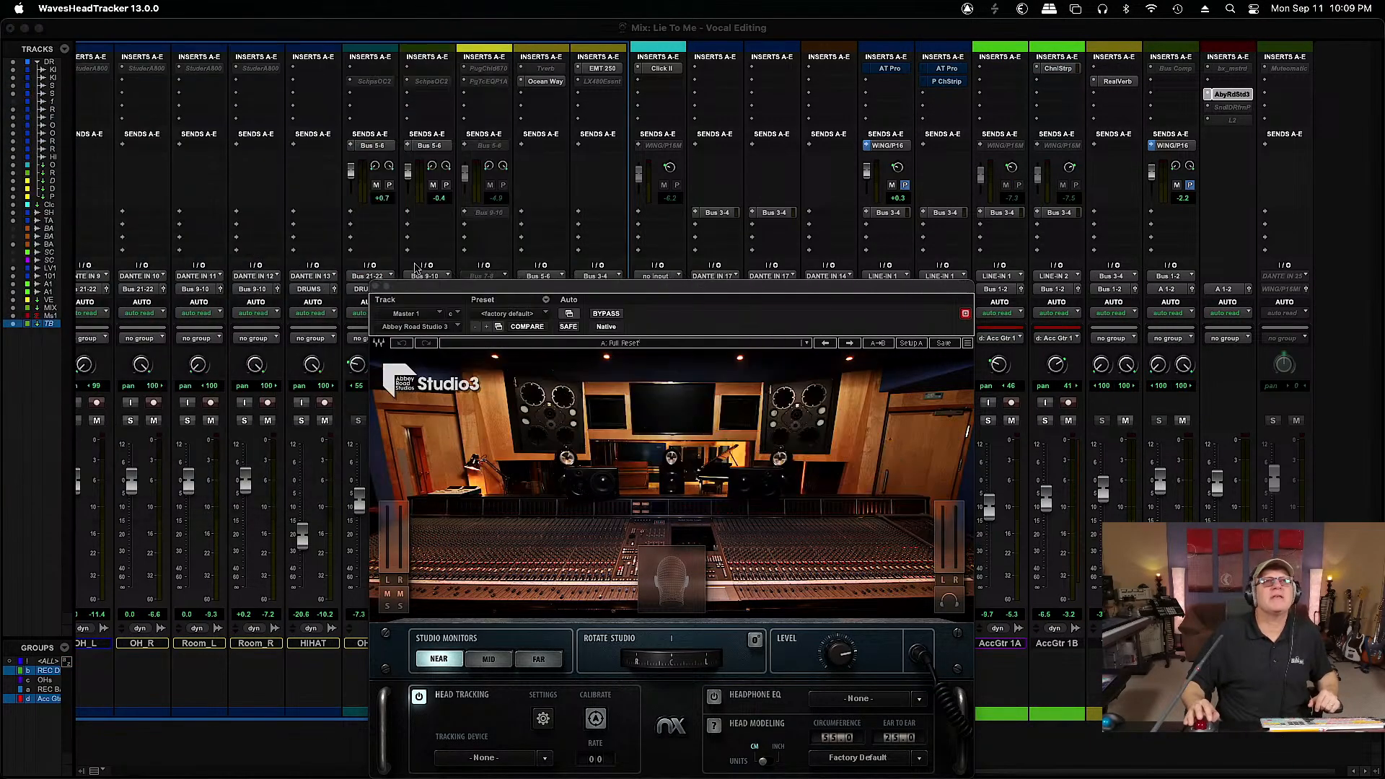
left_click_drag(721, 295, 726, 142)
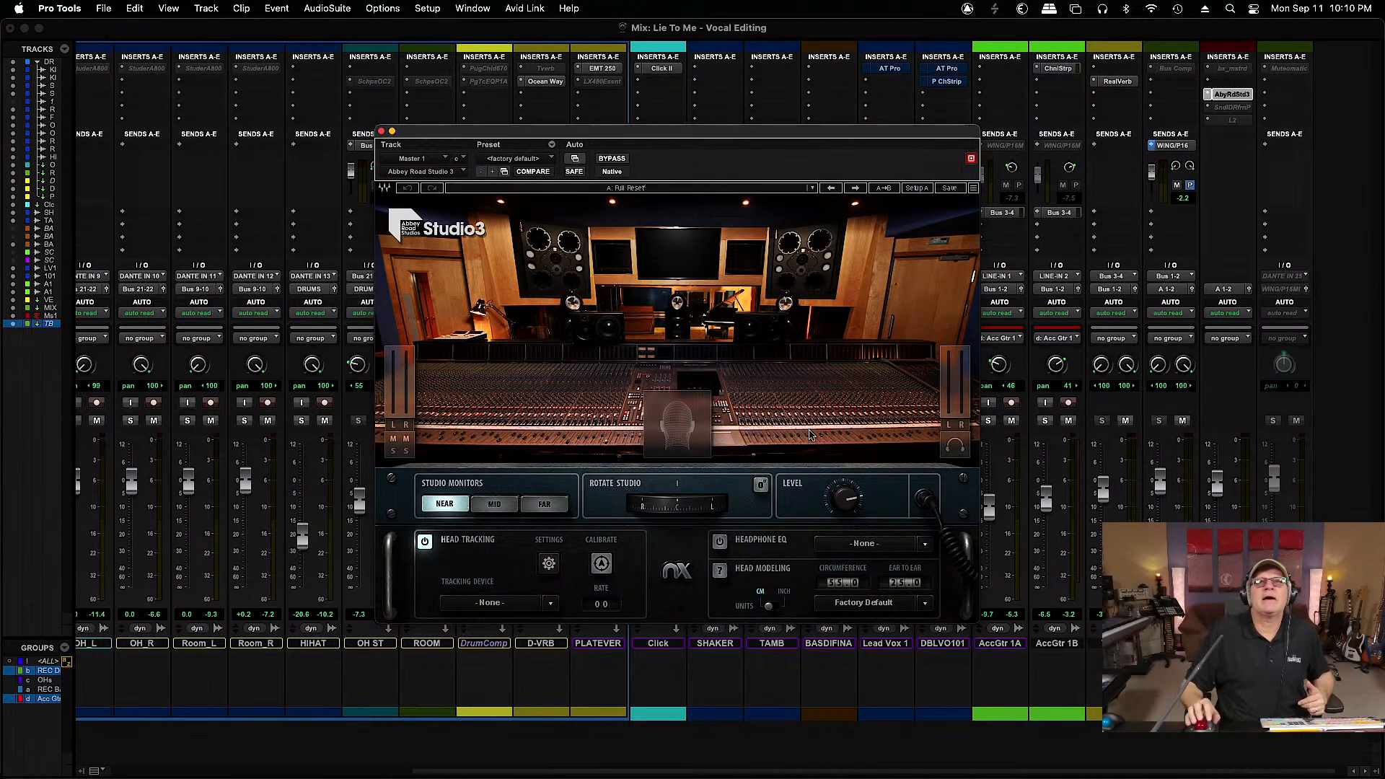
left_click(719, 541)
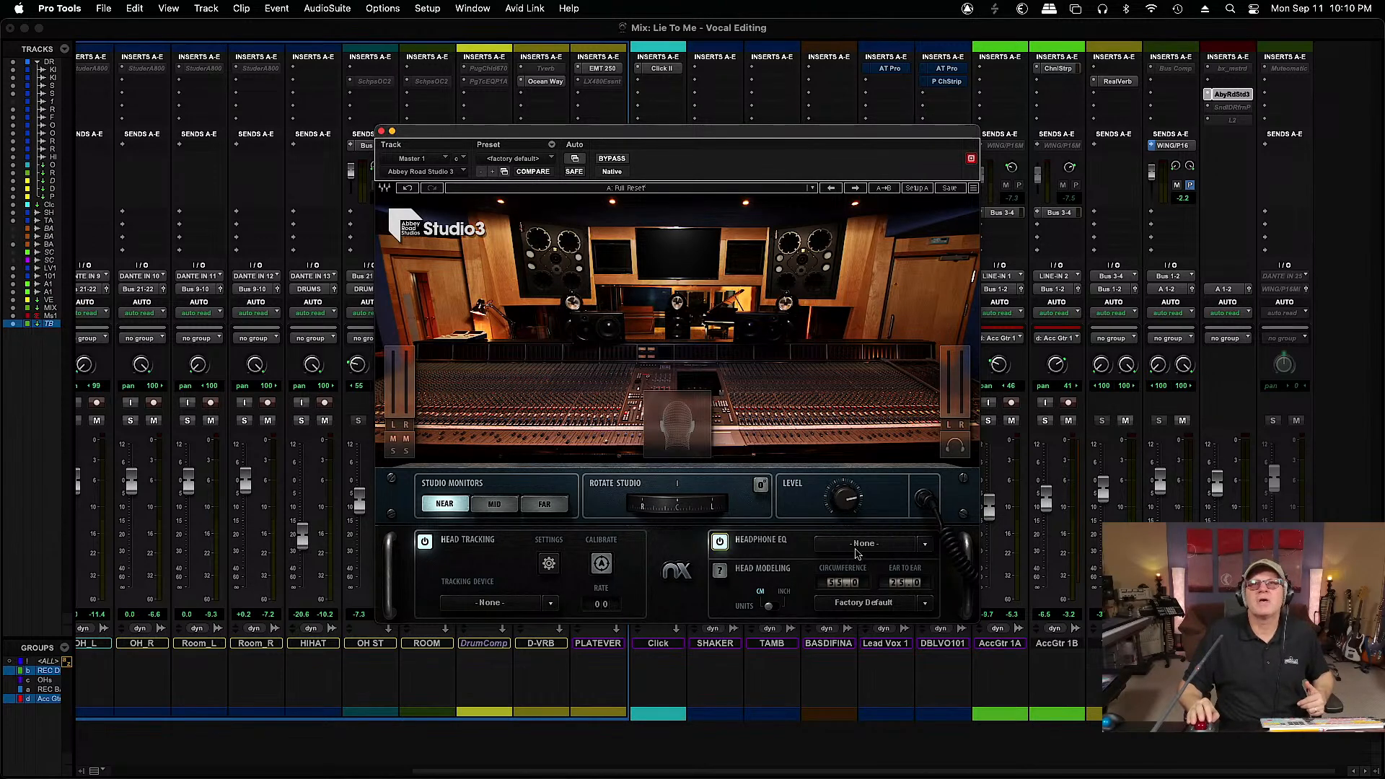
left_click(858, 546)
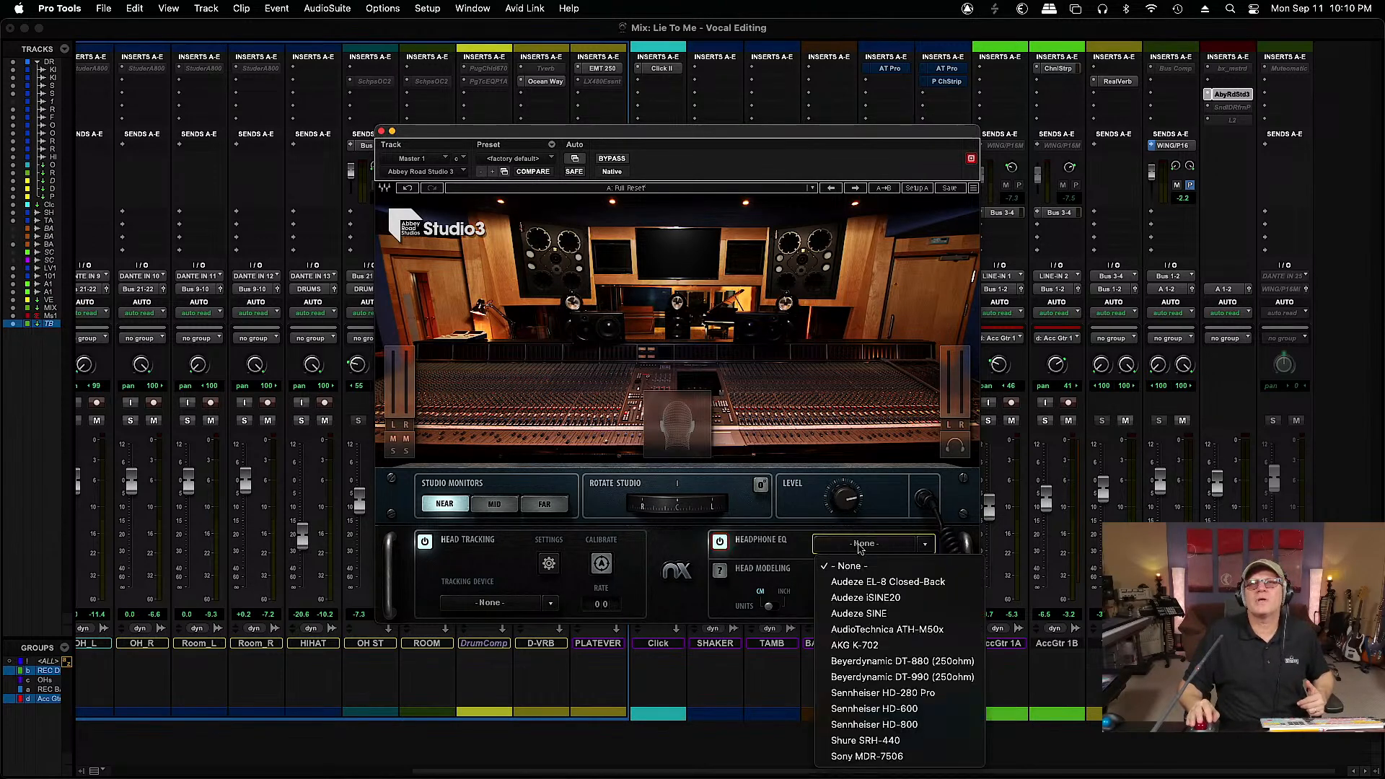
left_click(874, 662)
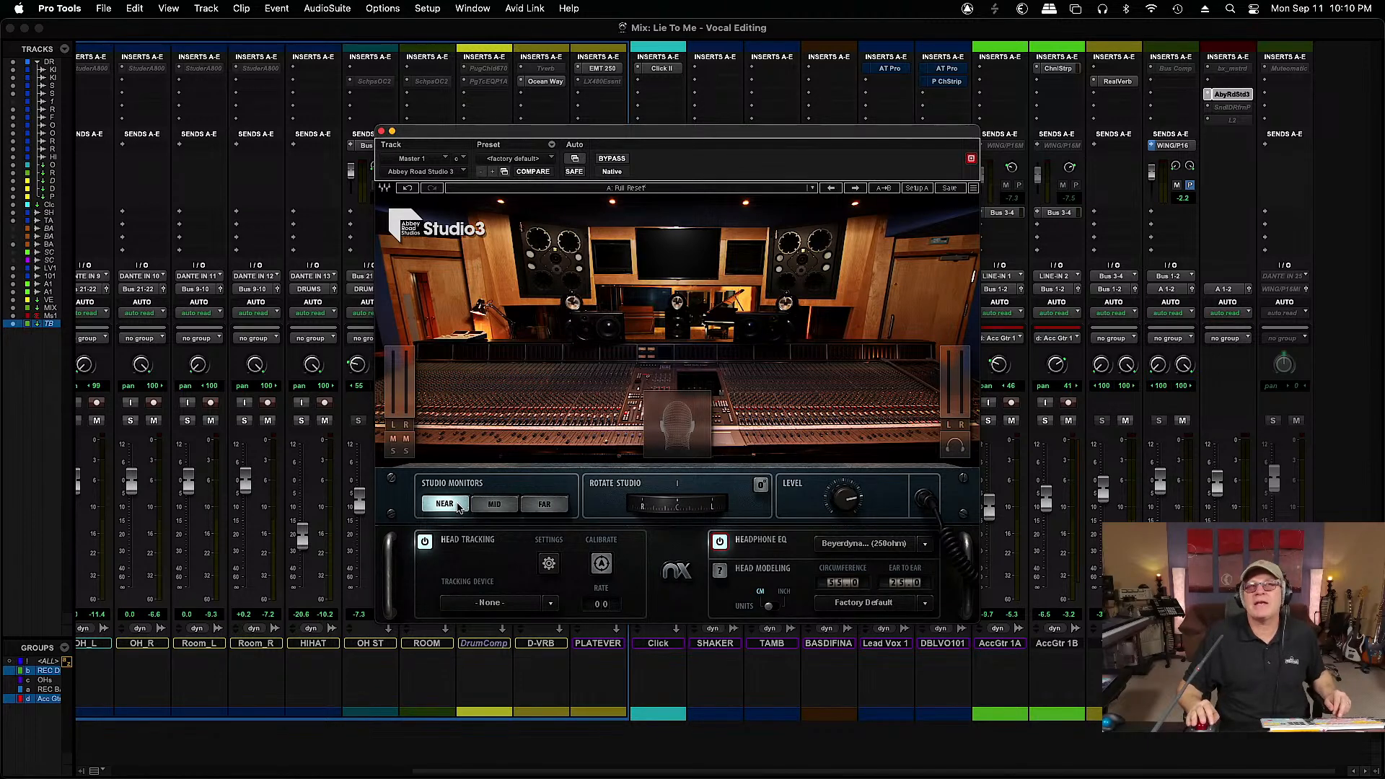
Compare the Mid, Far and Near studio monitors during playback, finish on Near, and close the plug-in window
left_click(496, 505)
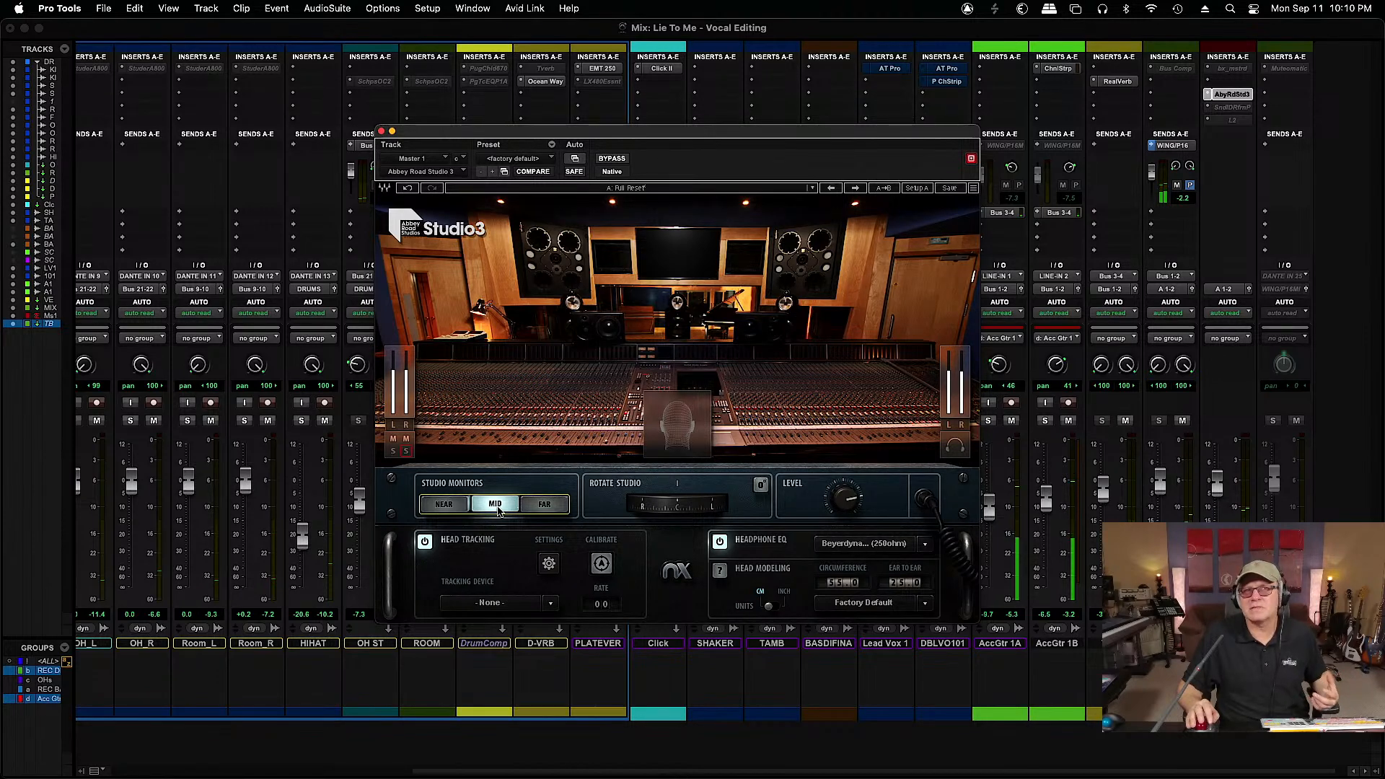
left_click(543, 505)
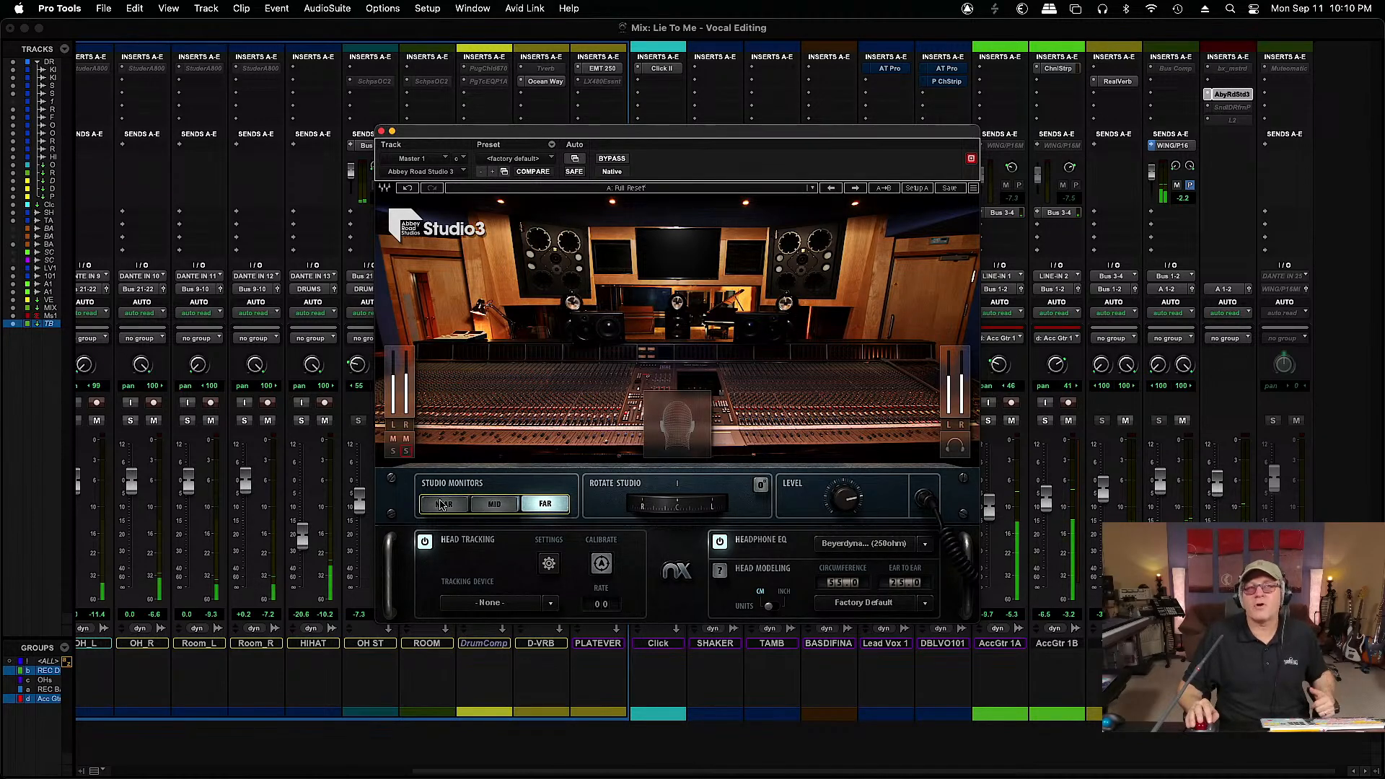
left_click(442, 504)
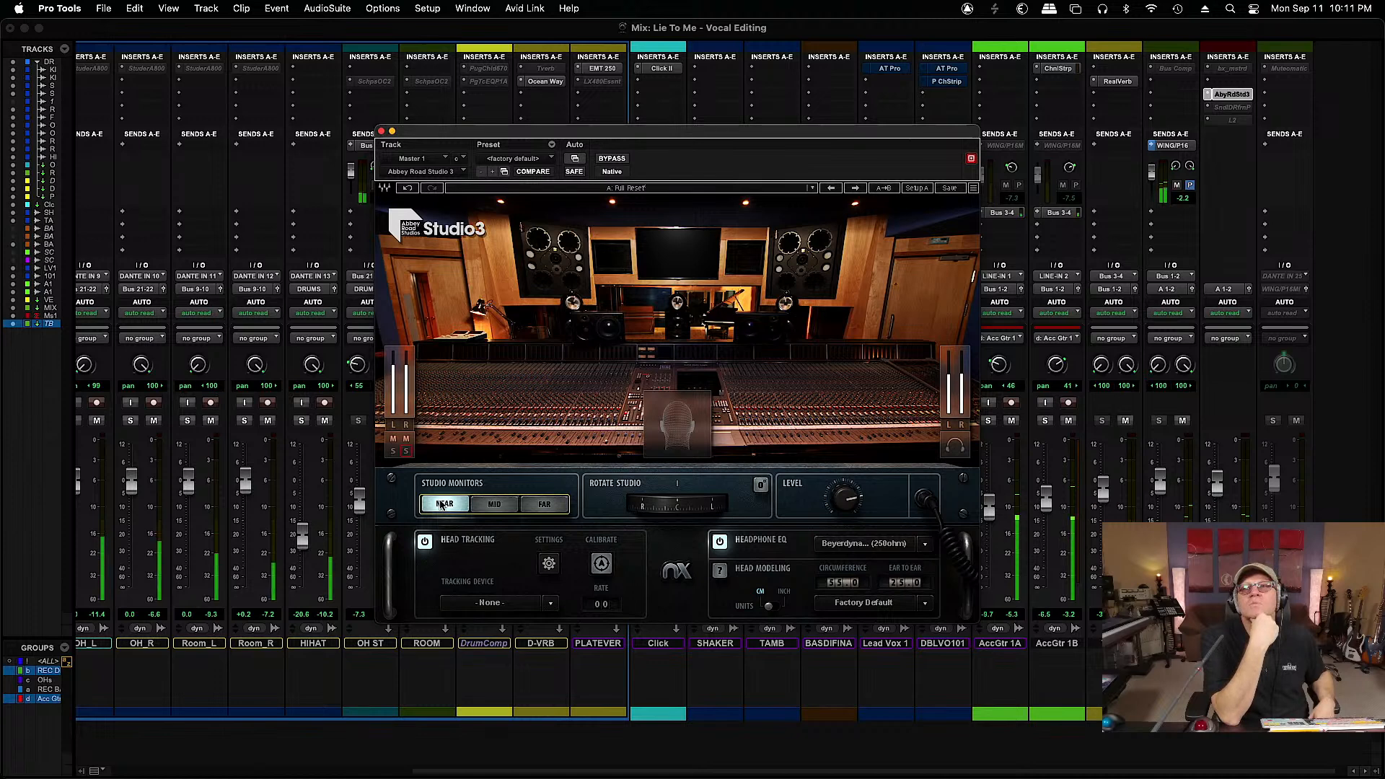
left_click(496, 504)
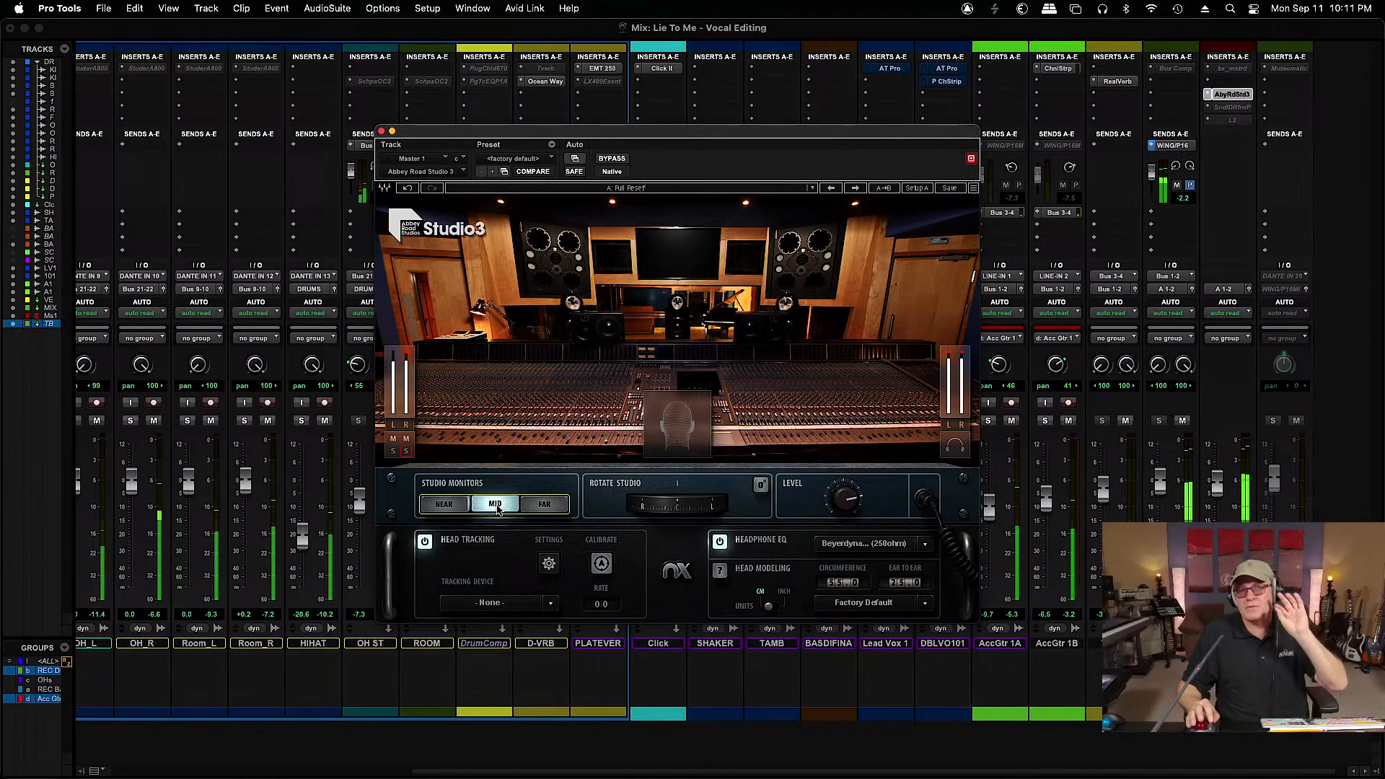
left_click(547, 507)
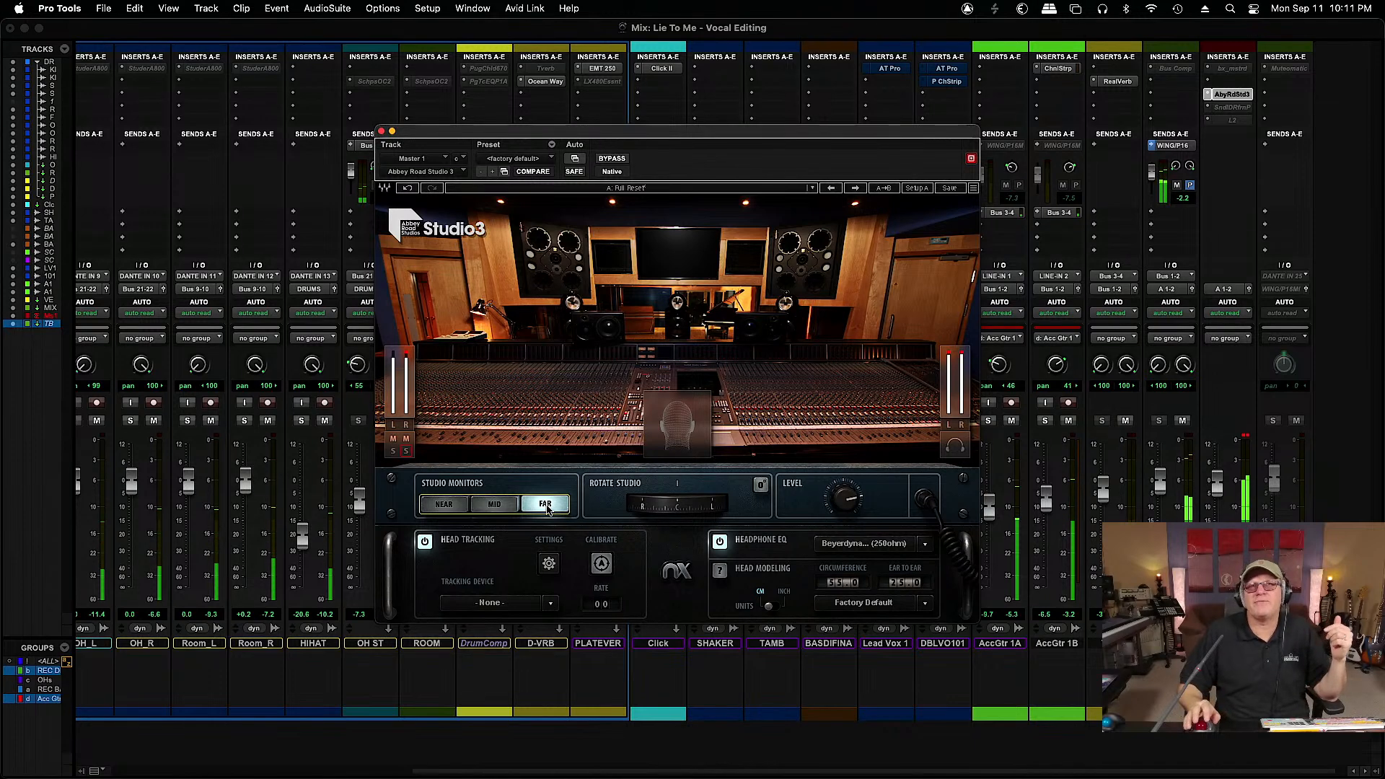
left_click(436, 508)
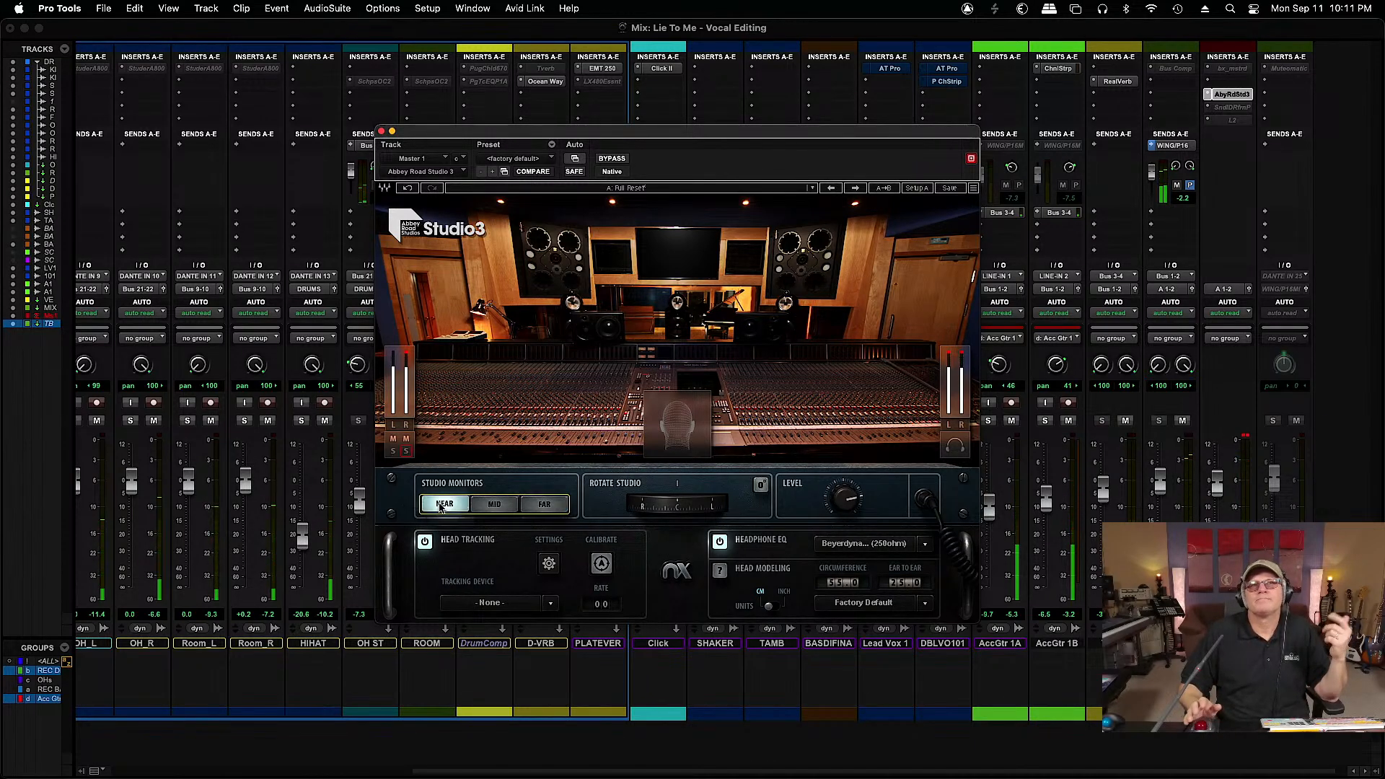
left_click(381, 131)
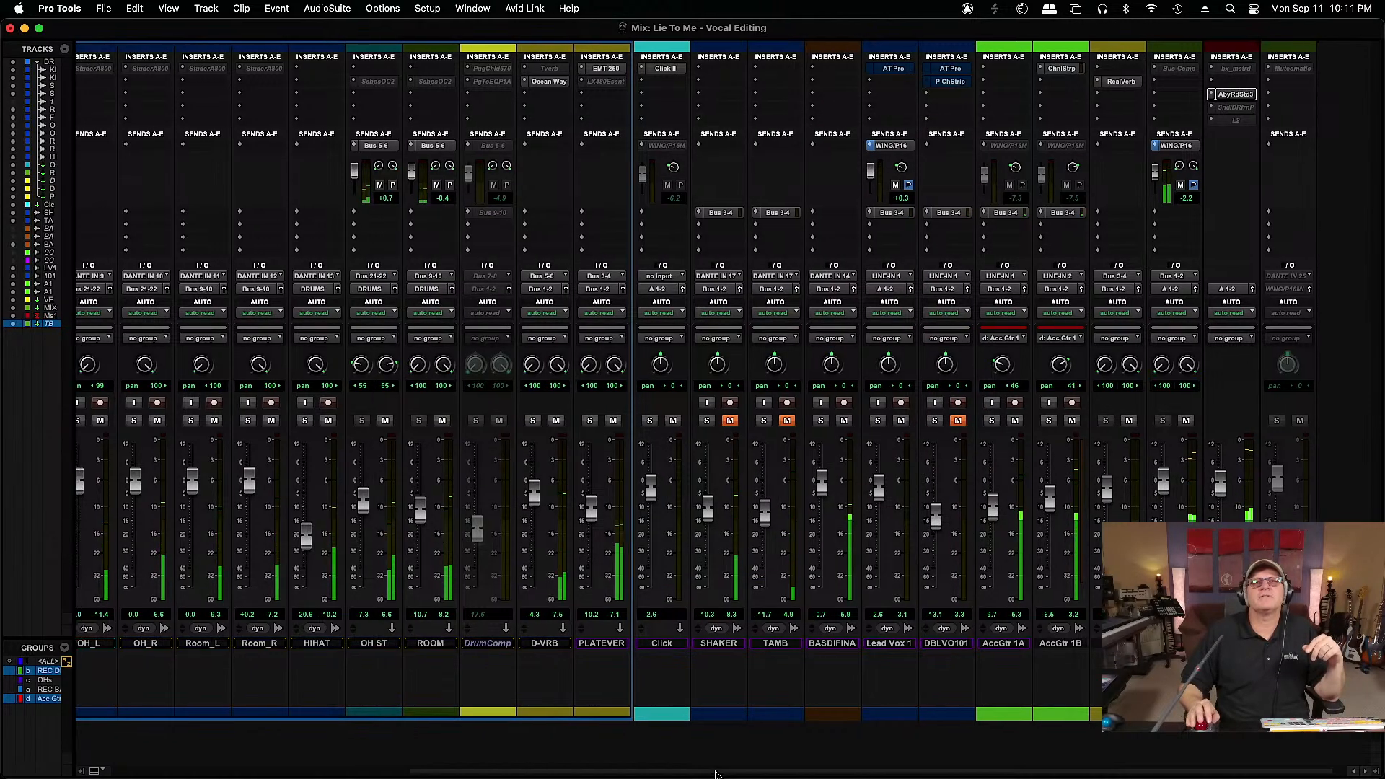
Return to the Edit window and play the Lead Vox 1 comp from just before its first clip at closer zoom
scroll(718, 773, "right", 2)
key("super+equal")
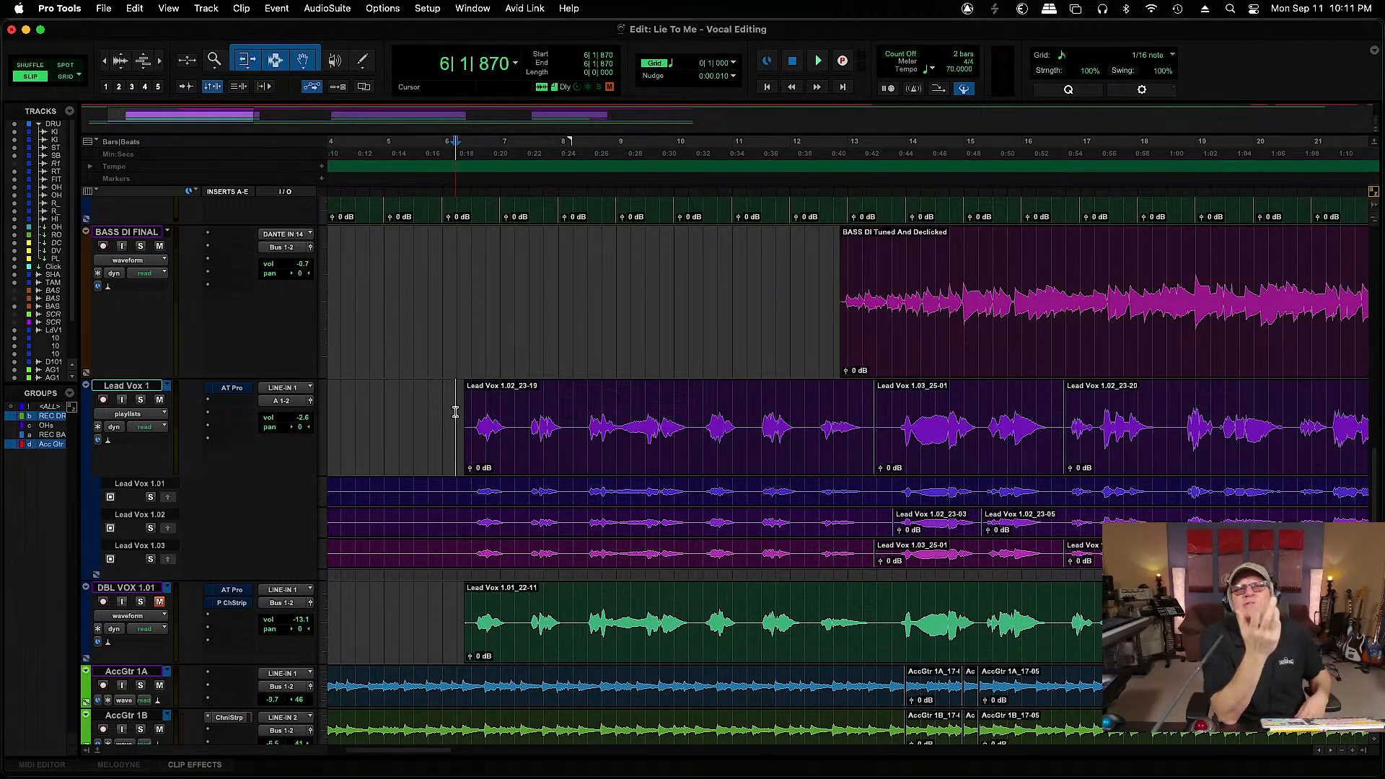
key("space")
key("space")
key("space")
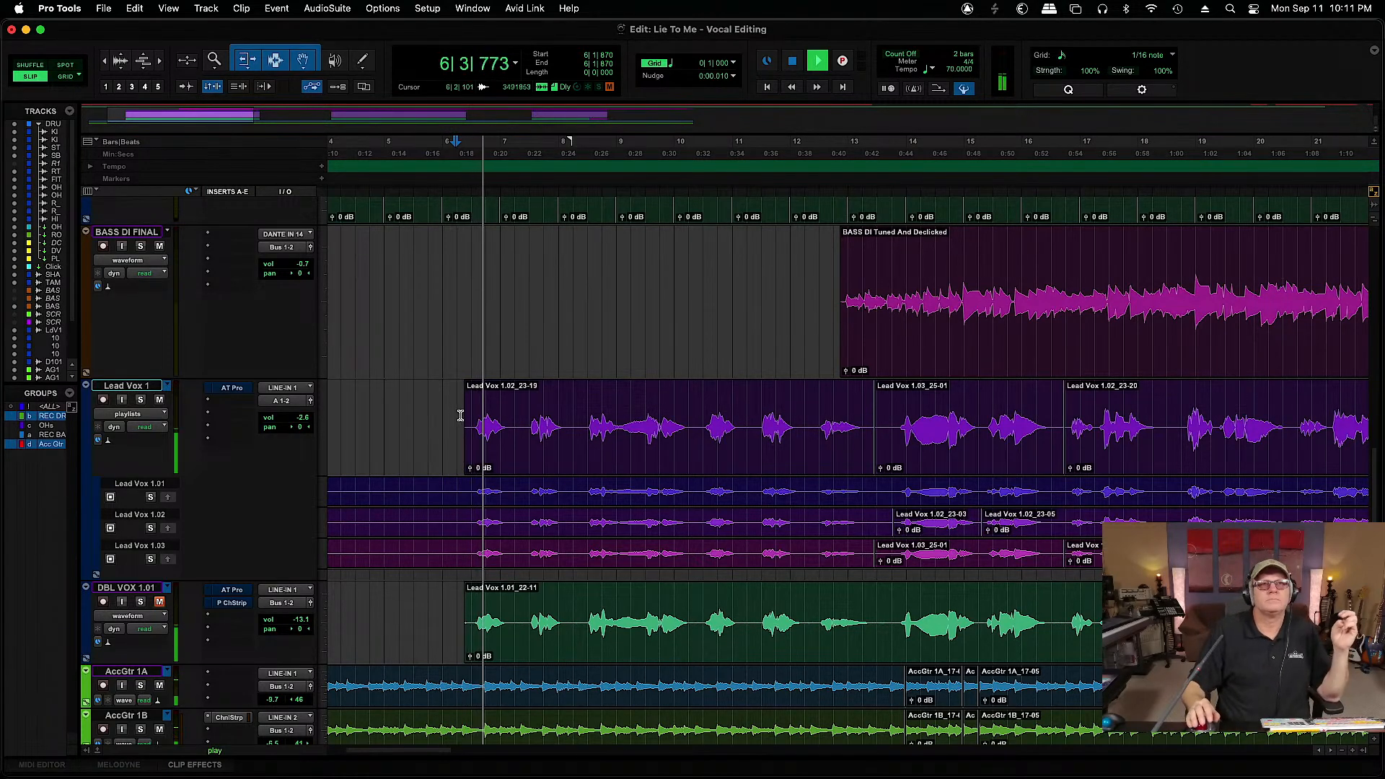
key("super+bracketright")
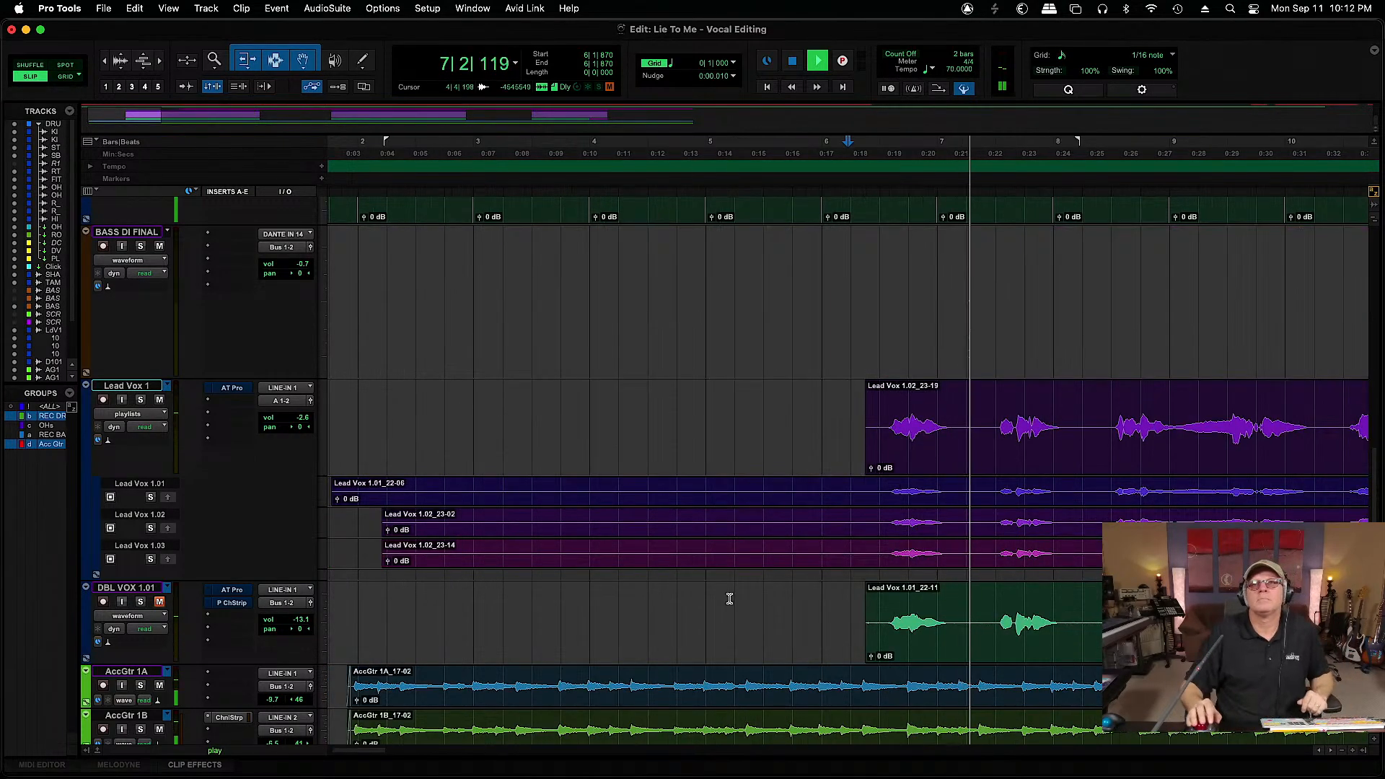
left_click(1330, 751)
left_click_drag(1331, 751, 1330, 752)
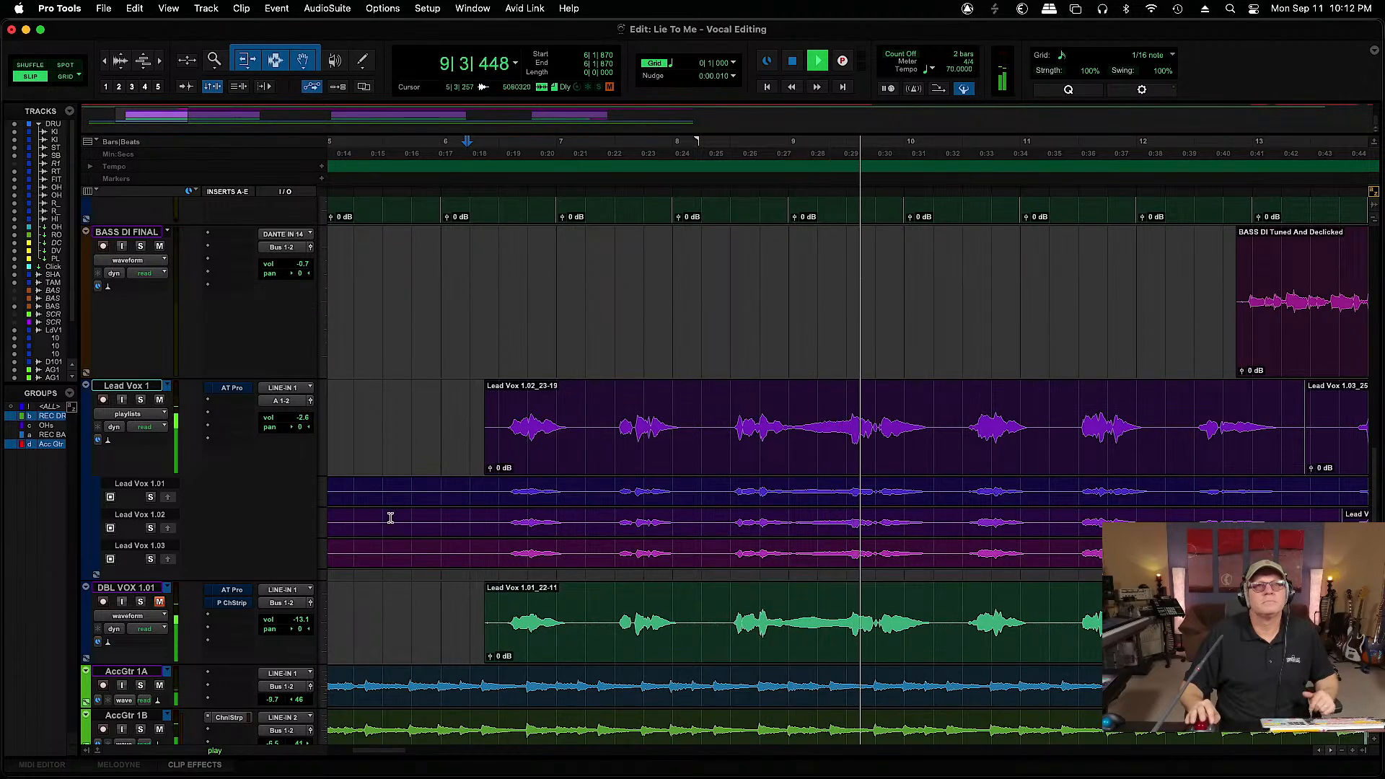
key("space")
Audition the Lead Vox 1.02 playlist and copy its phrase from about 8|2|832 to 9|4|113 into the main Lead Vox 1 playlist
left_click(150, 528)
left_click(731, 520)
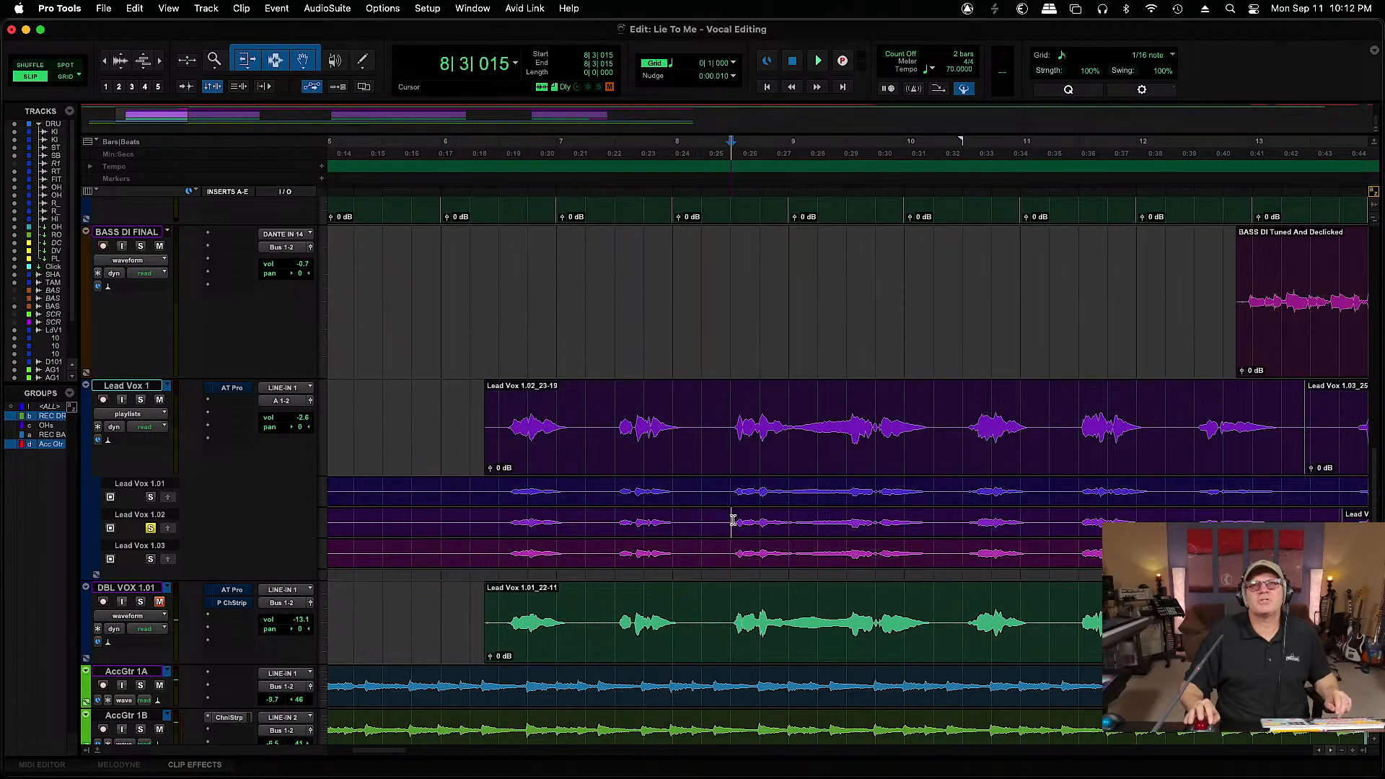
key("space")
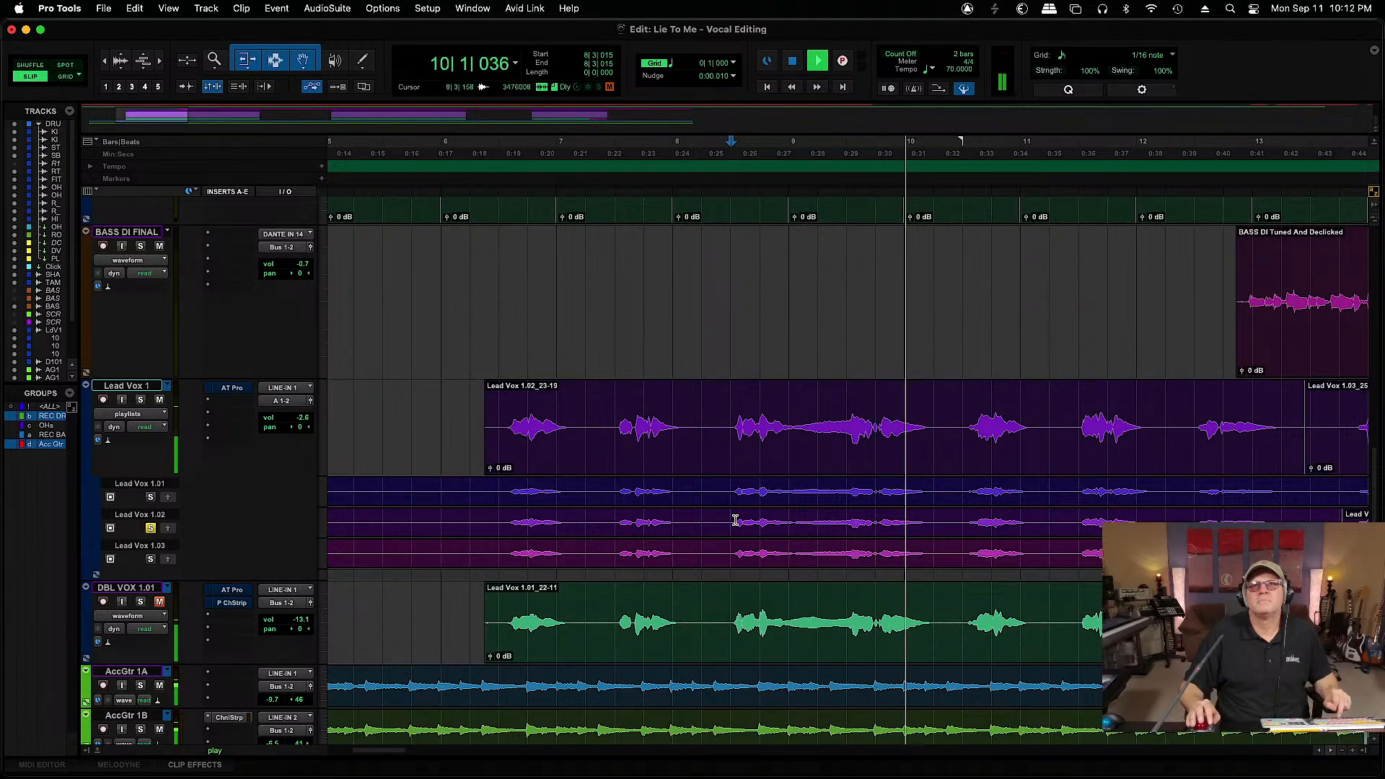
left_click_drag(727, 521, 873, 542)
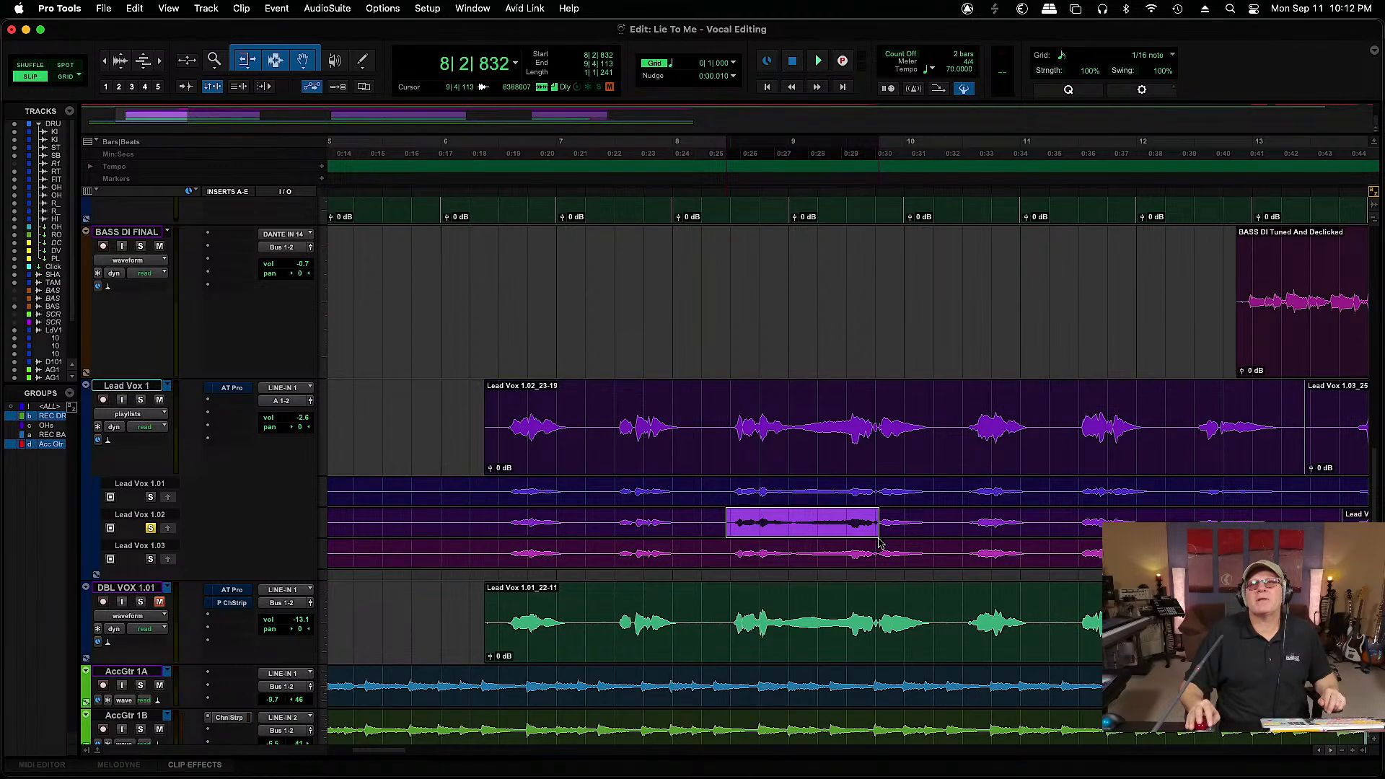
left_click(170, 531)
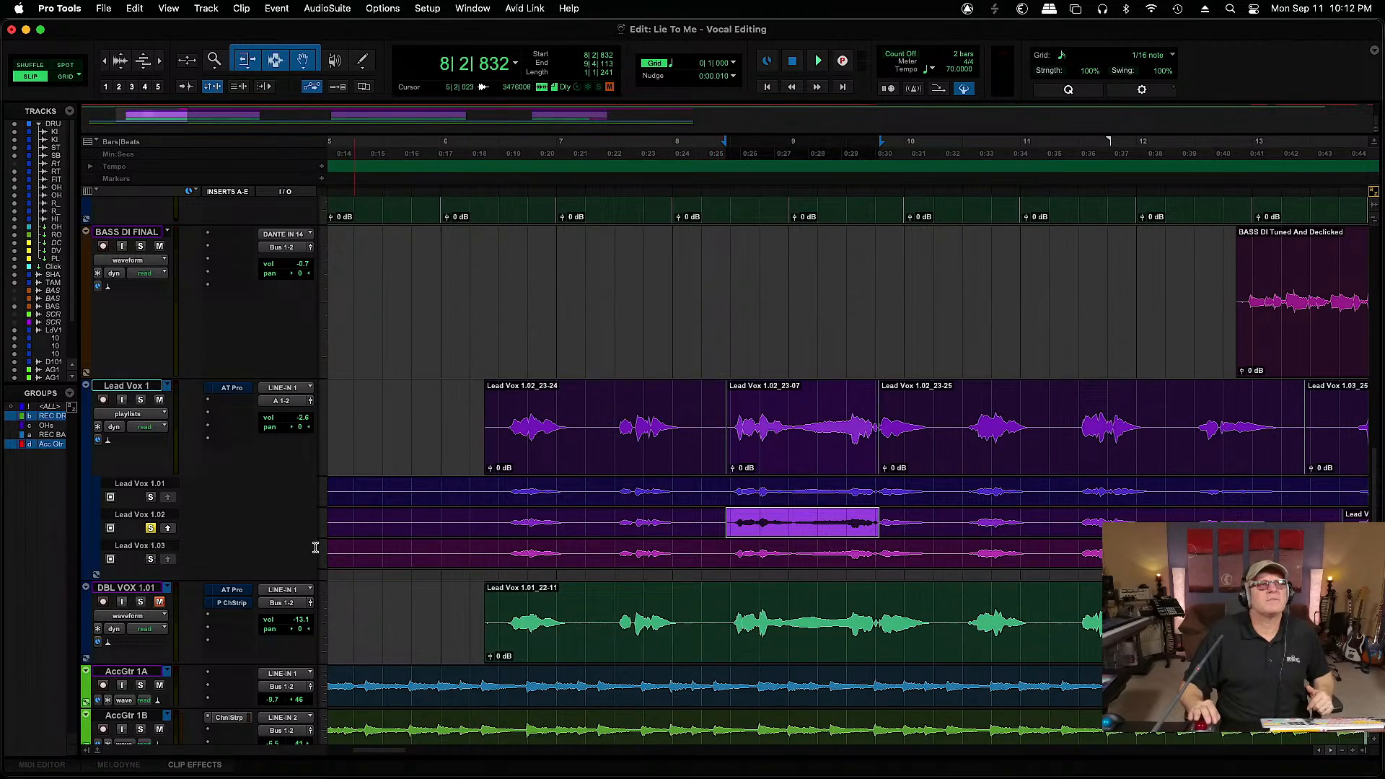
Audition the Lead Vox 1.03 playlist and copy its phrase from about 8|3|039 to 9|4|089 into the main Lead Vox 1 playlist
left_click(729, 554)
key("space")
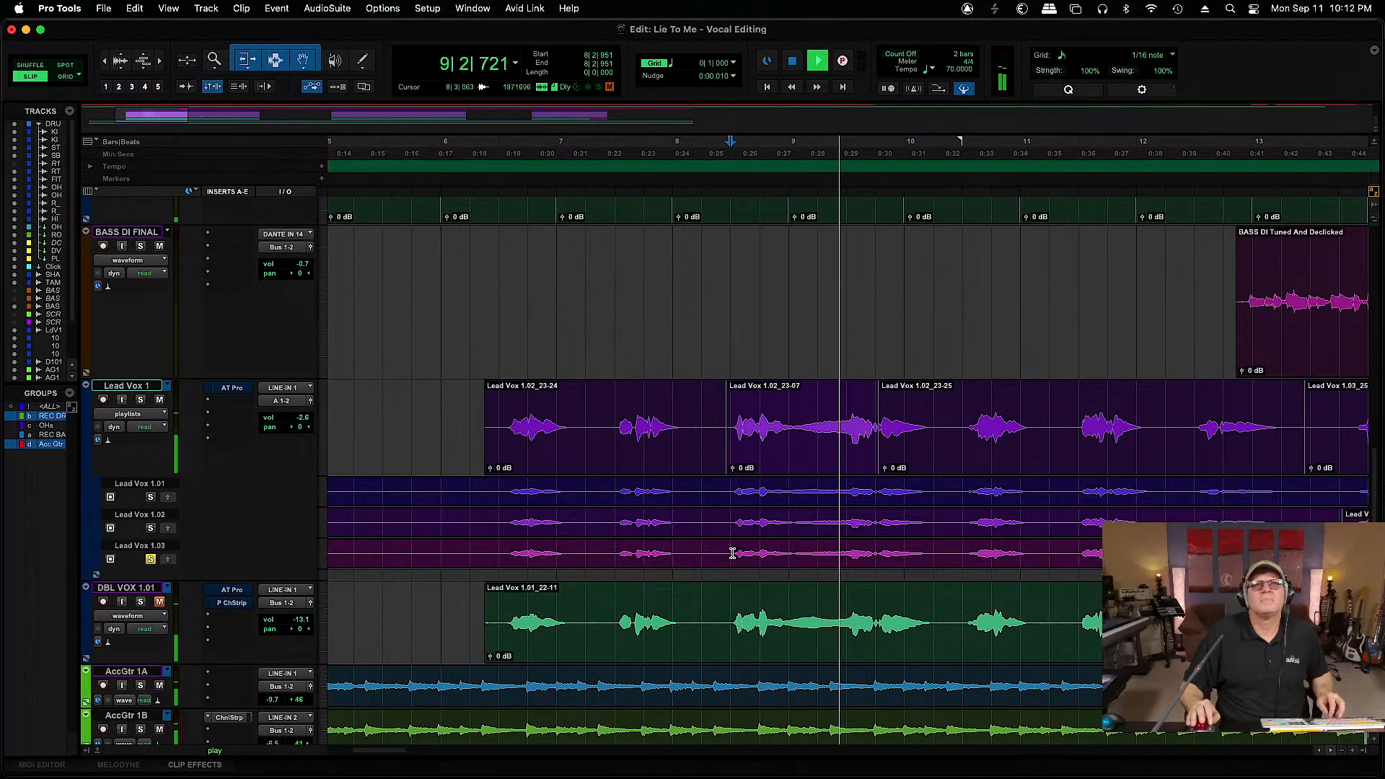
left_click_drag(732, 553, 878, 568)
key("space")
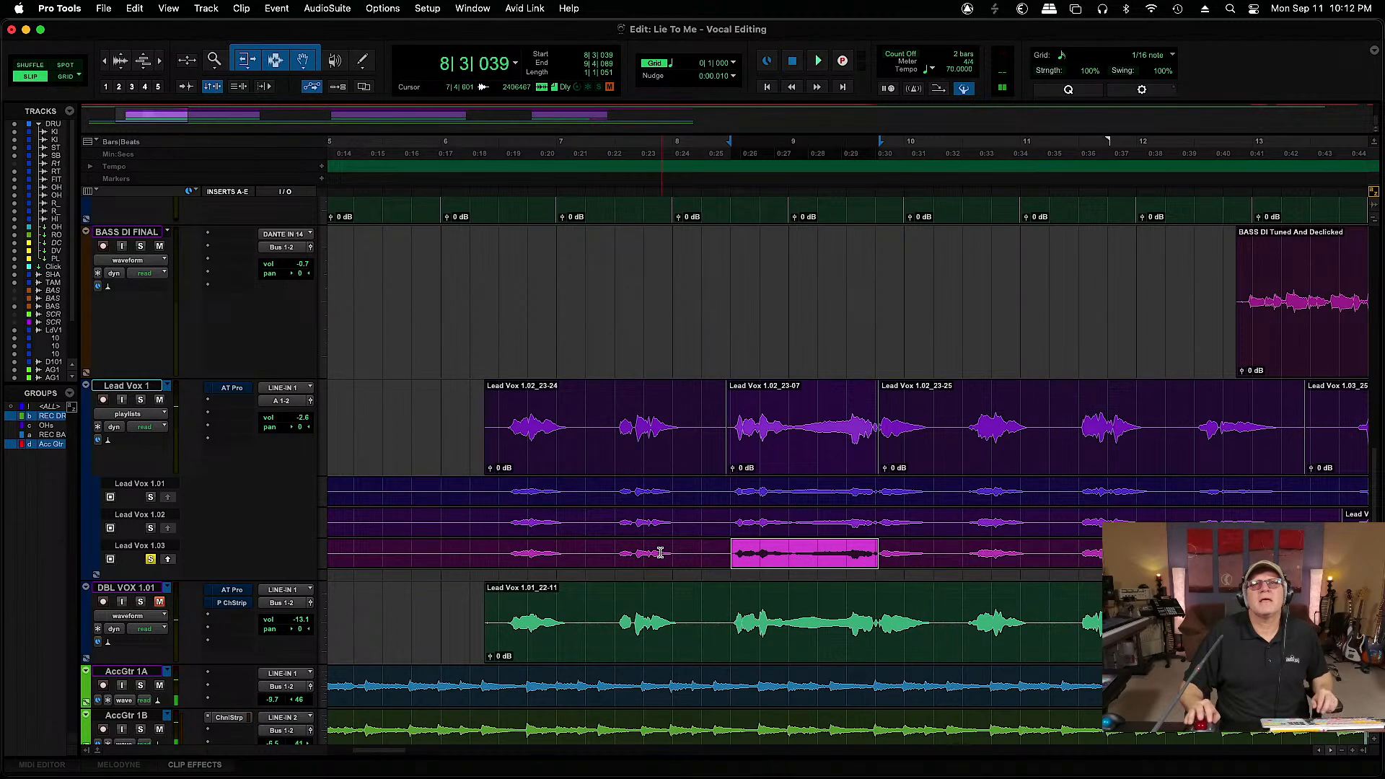
left_click(166, 561)
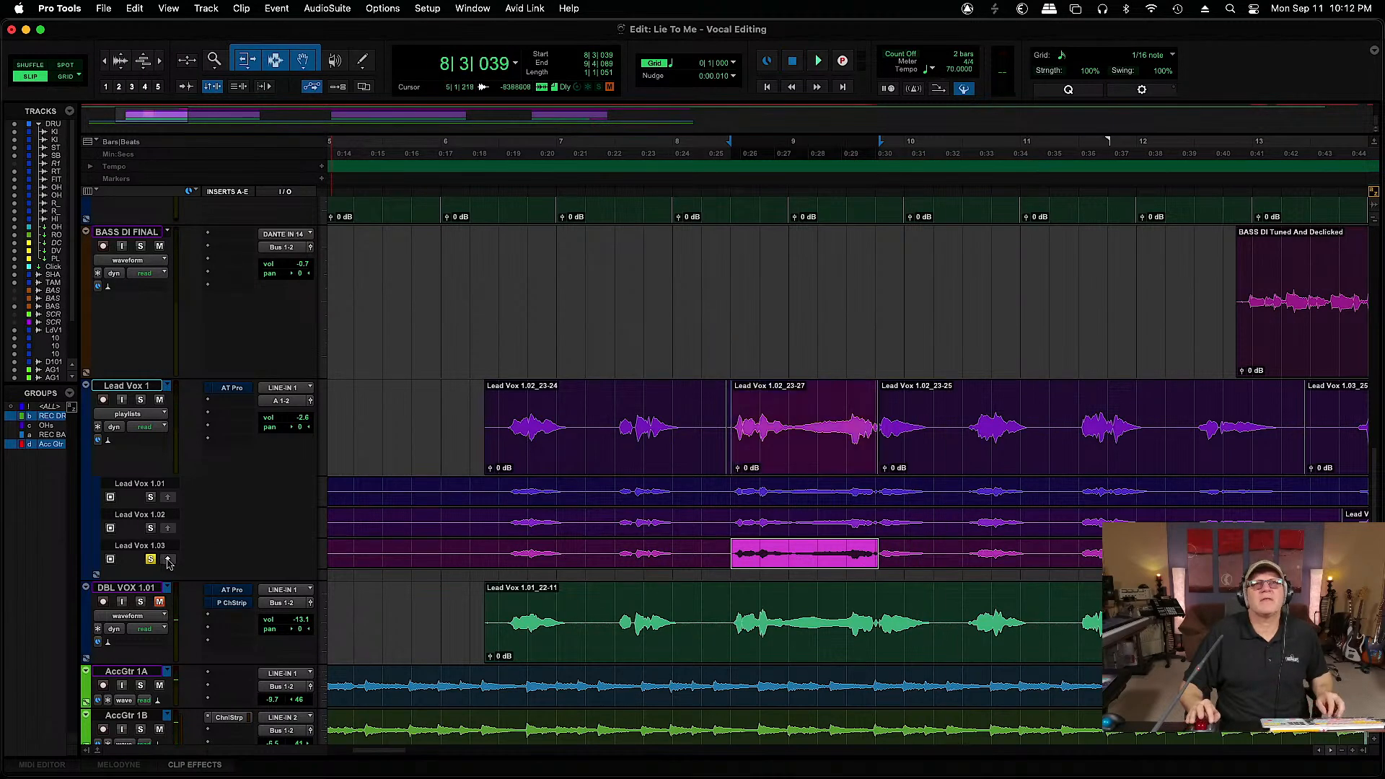
Crossfade the edit at the start of the copied bar 8 phrase on Lead Vox 1 and play it back
left_click(737, 419)
key("f")
key("space")
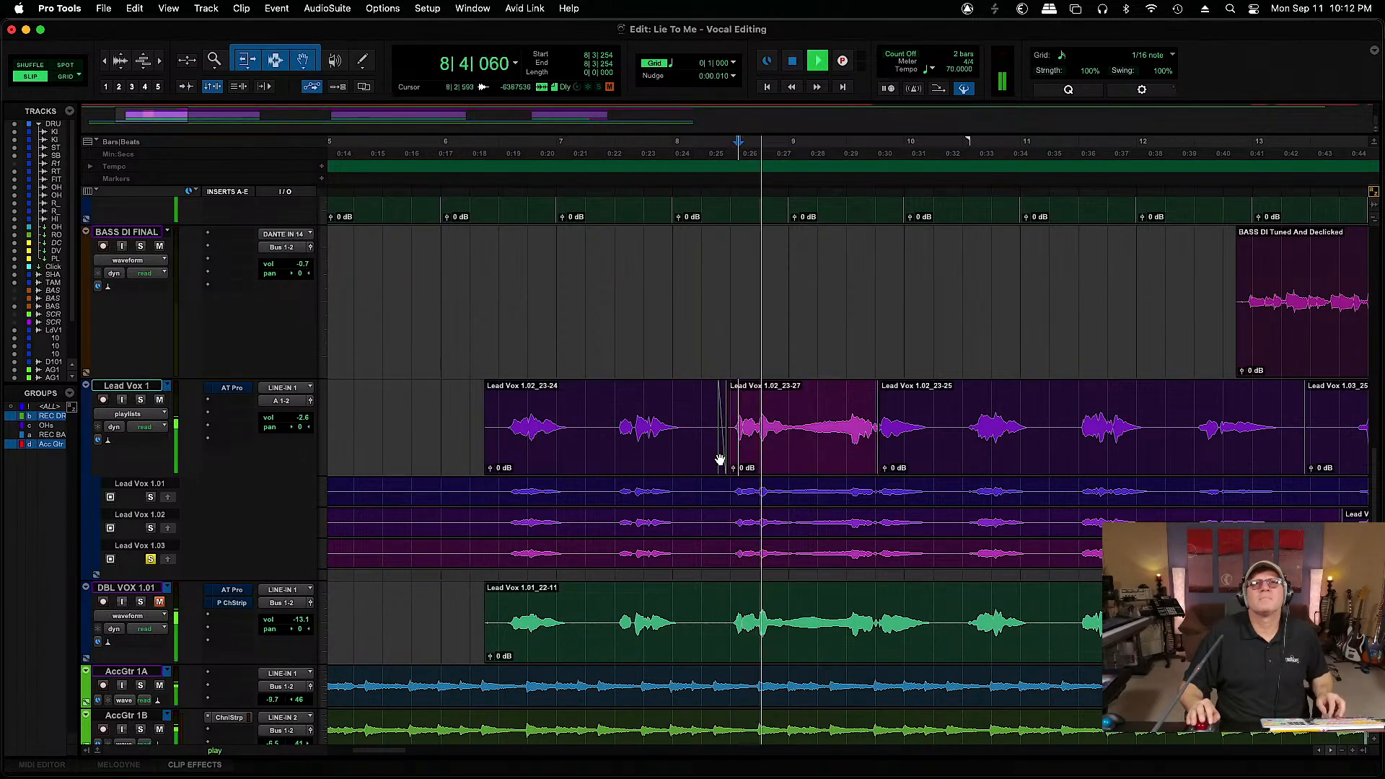
Audition the Lead Vox 1.01 playlist and copy its phrase from 8|2|927 to 10|2|200 into the main Lead Vox 1 playlist
key("space")
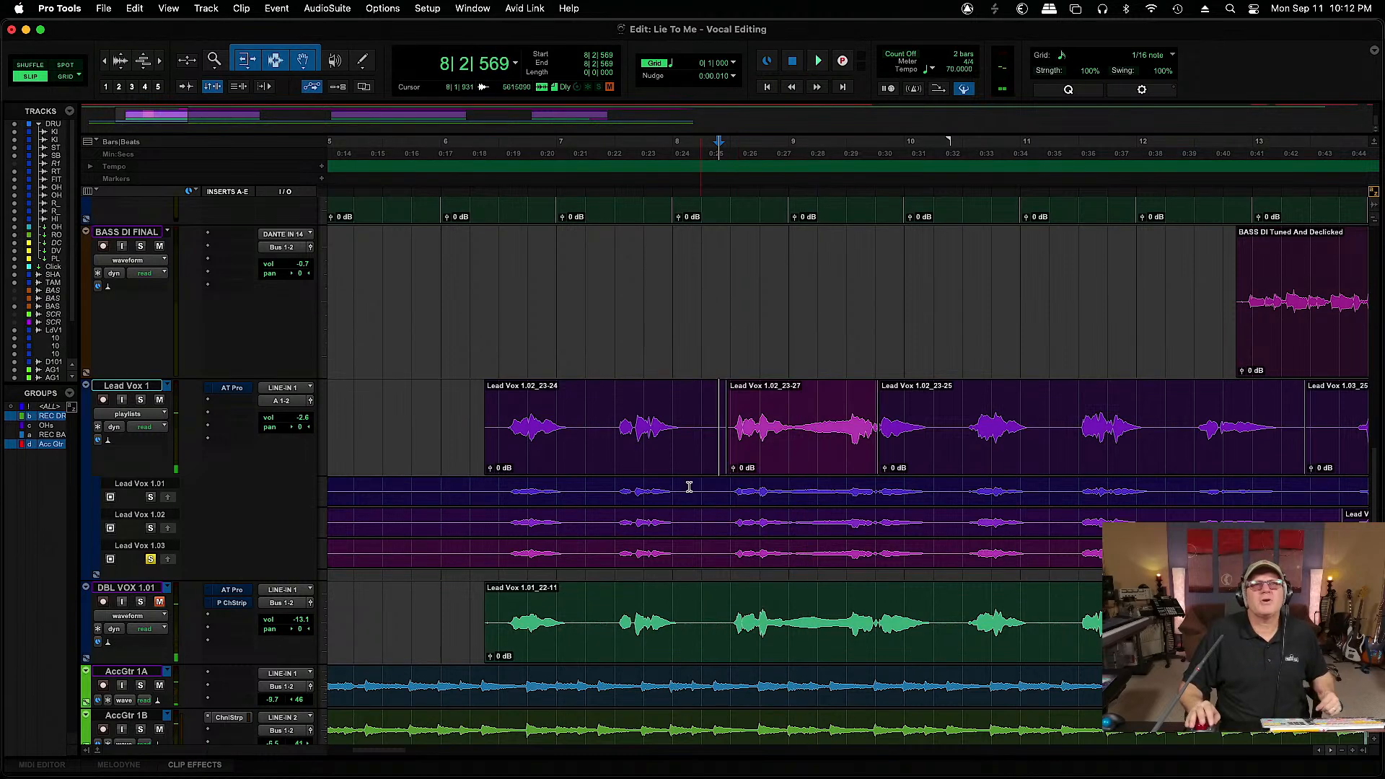
left_click(150, 497)
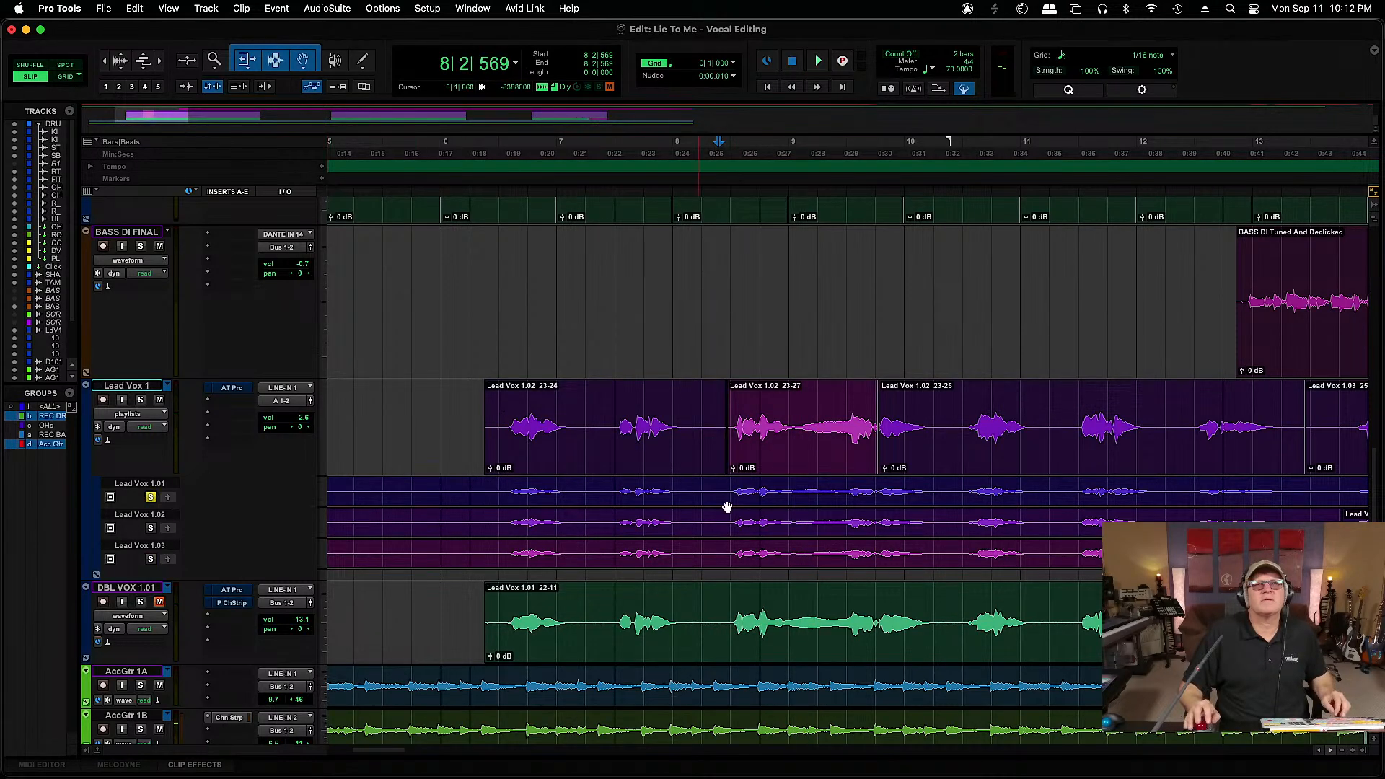
key("space")
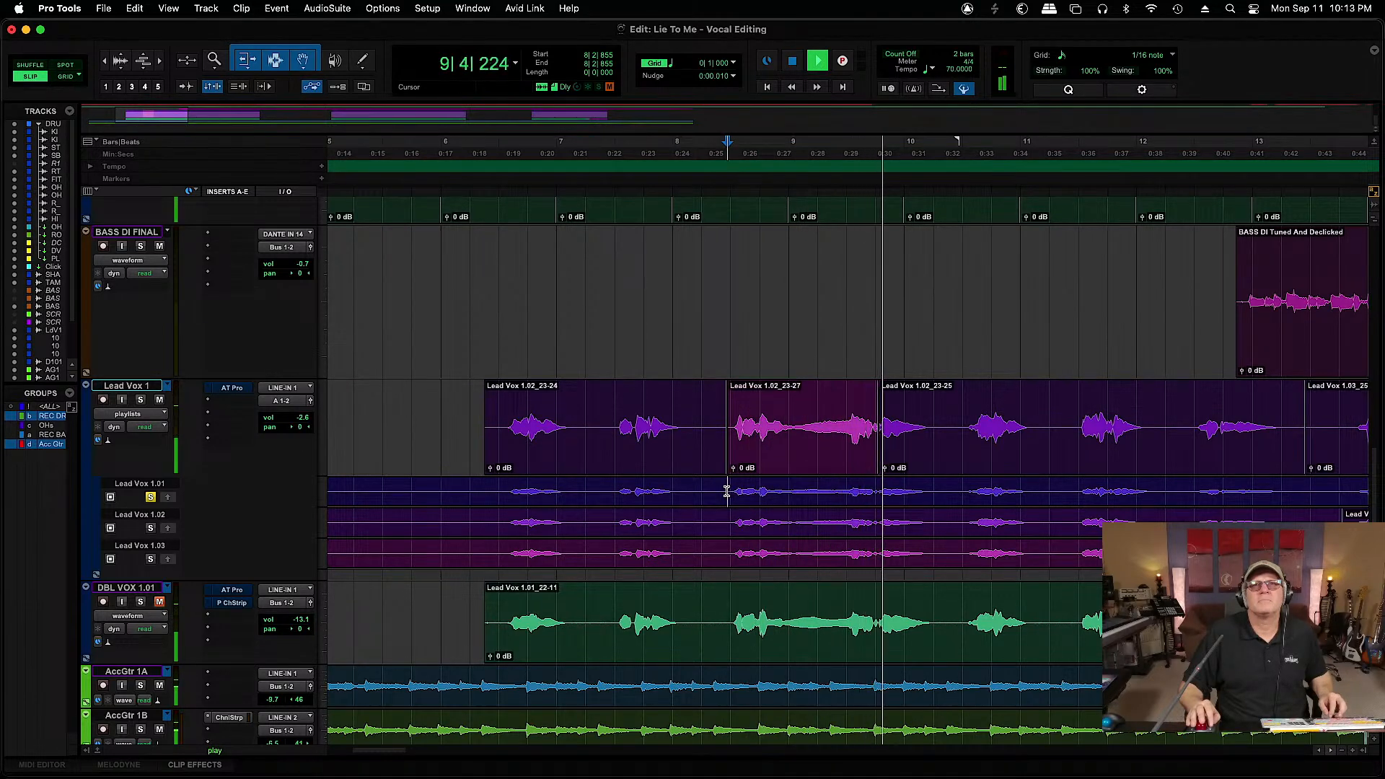
key("space")
left_click_drag(727, 491, 934, 512)
left_click_drag(729, 487, 939, 509)
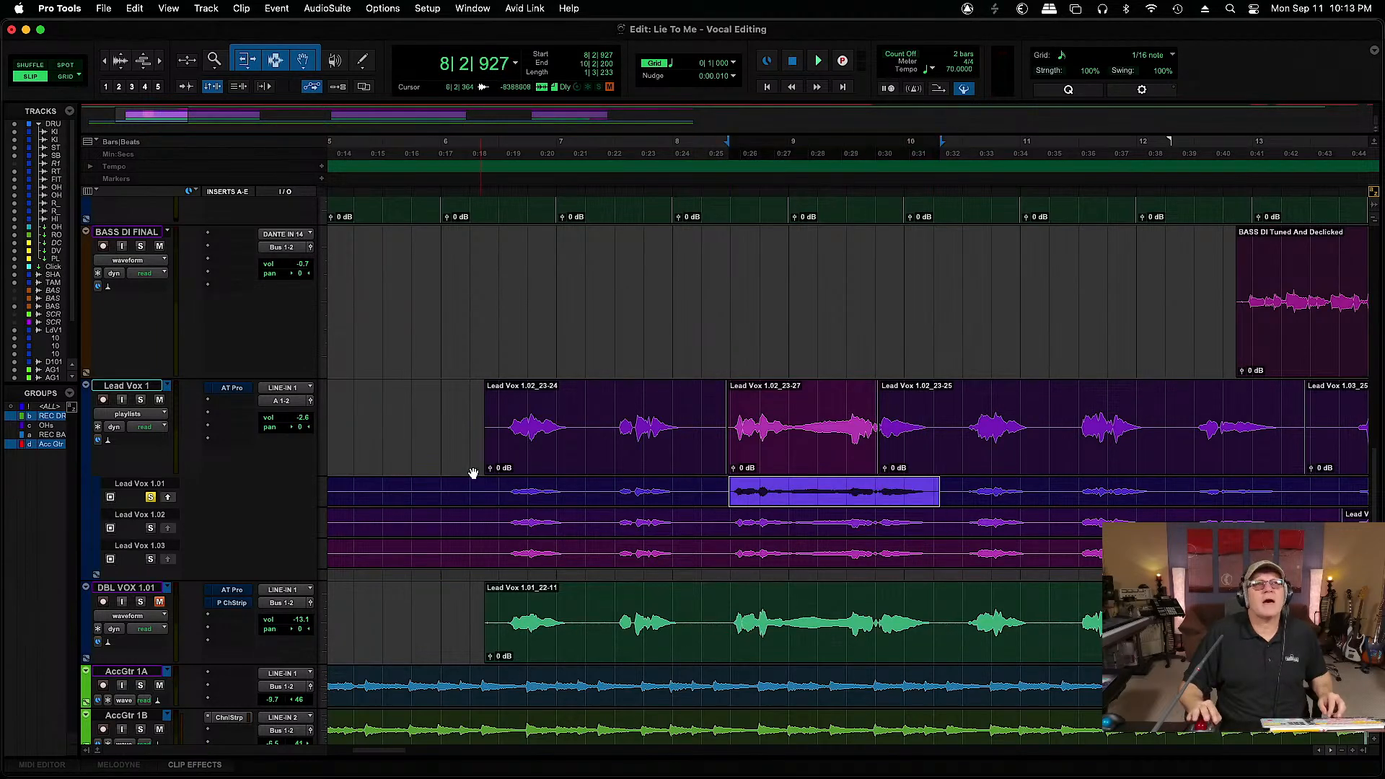
left_click(168, 497)
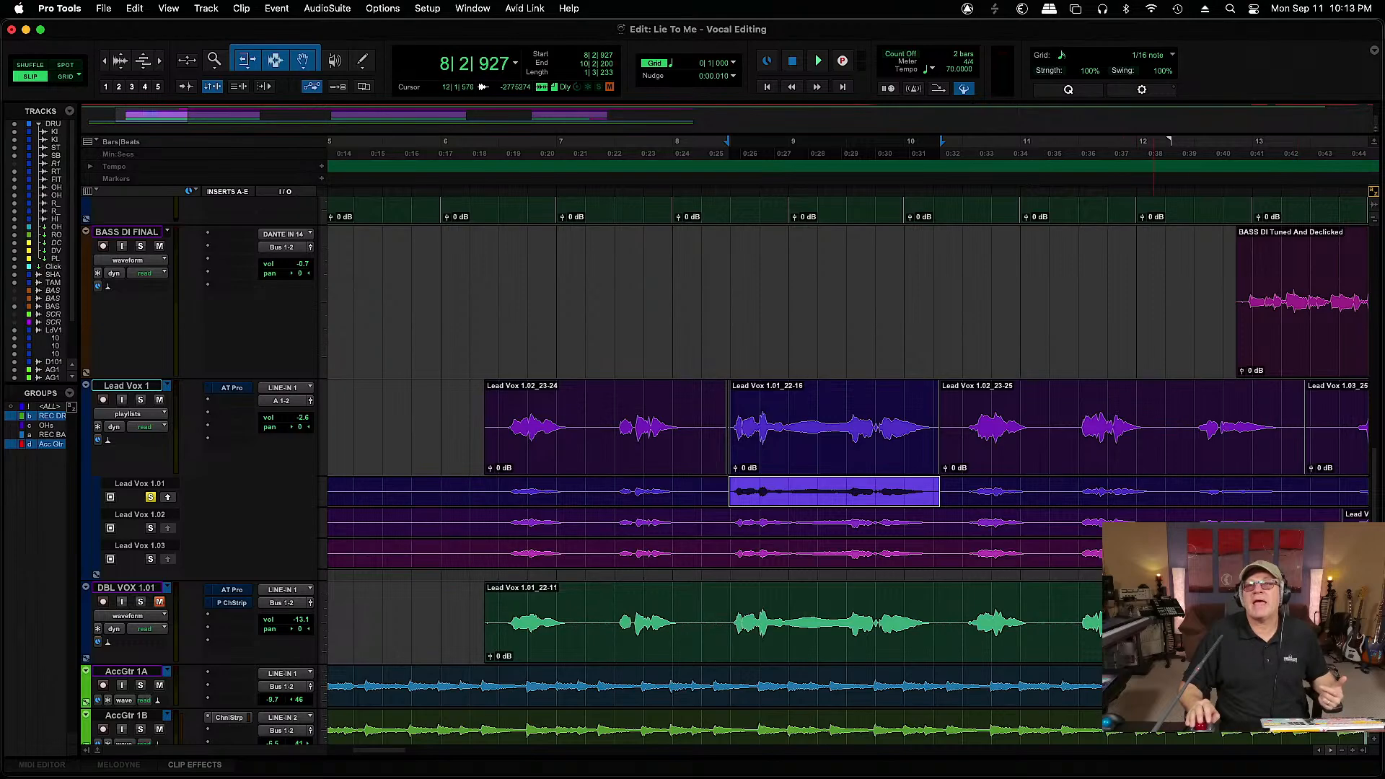
Separate the DBL VOX 1.01 clip at 13|2|651 and mute the section from 6|2|483 to that point
left_click(1300, 191)
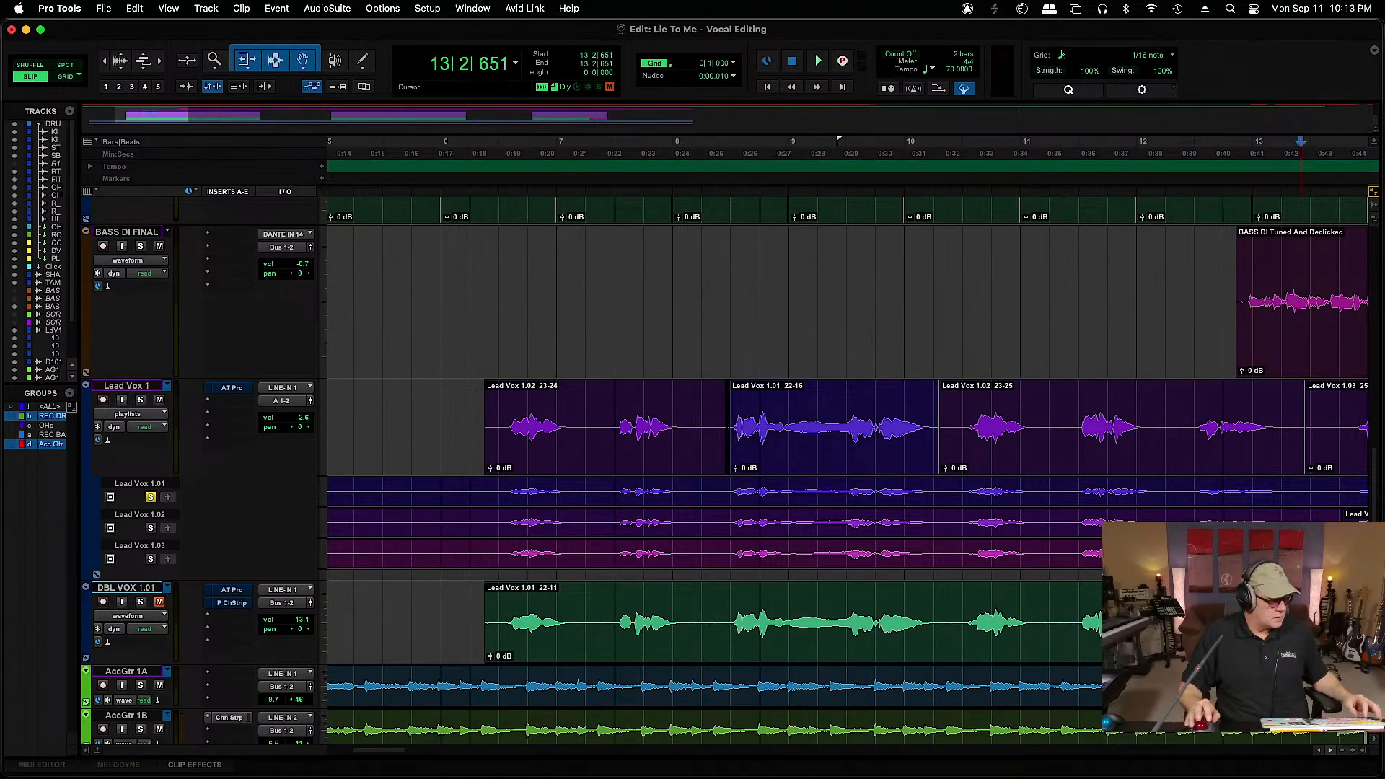
key("alt+shift+Tab")
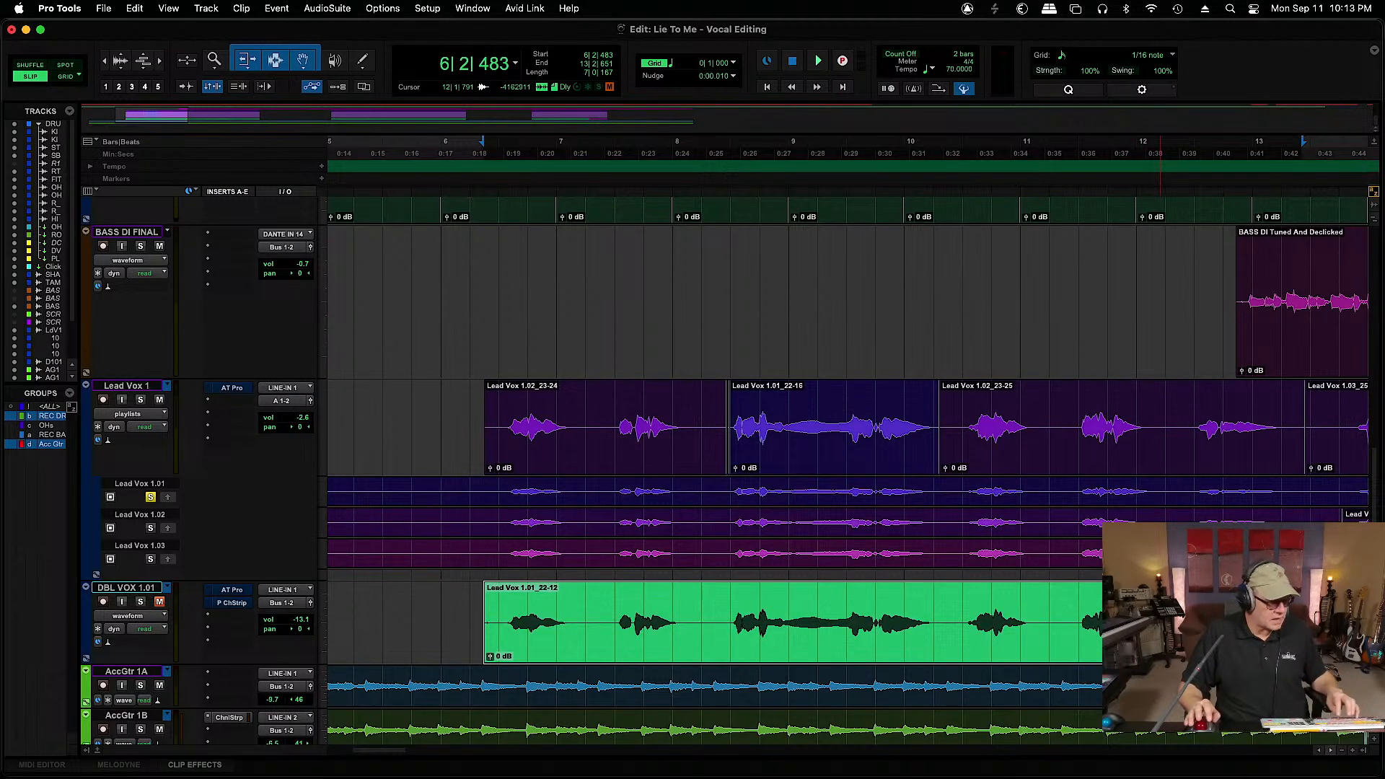
key("super+m")
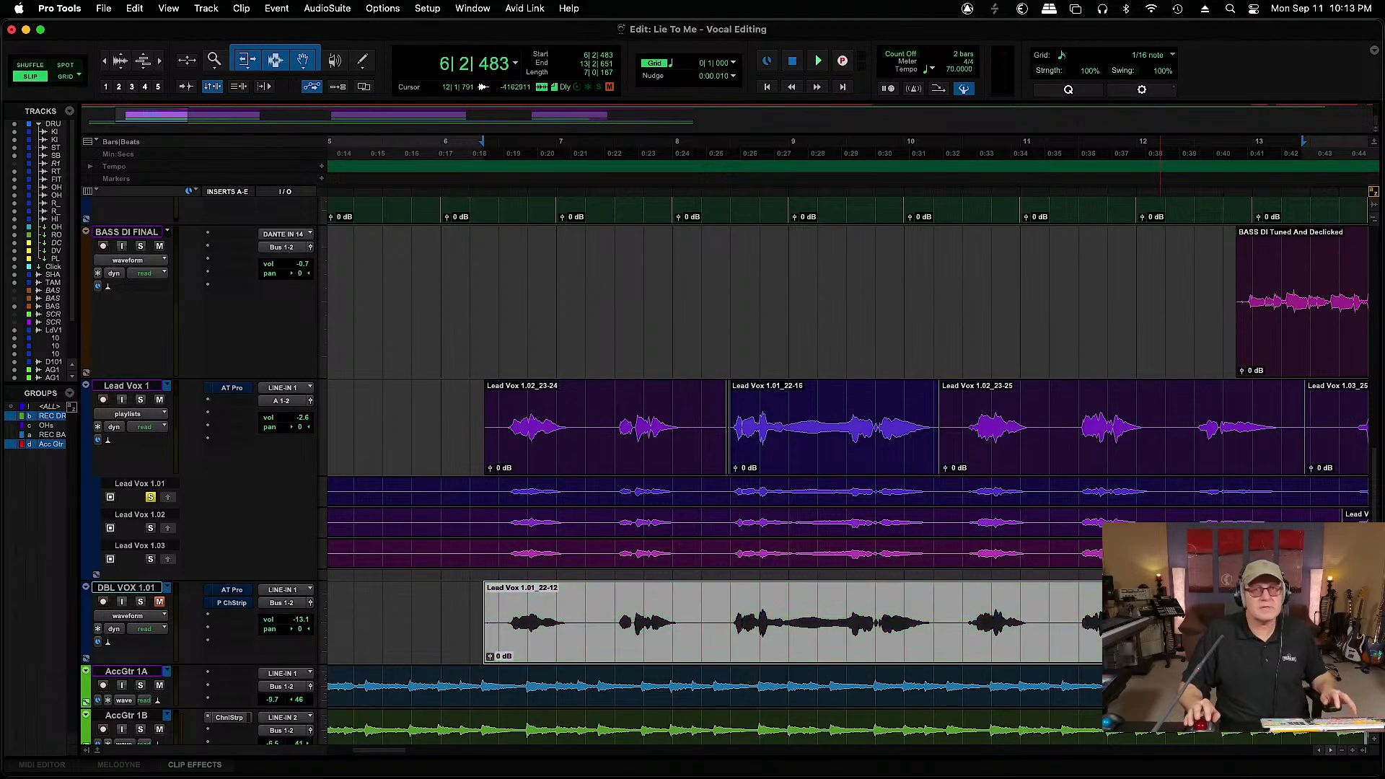
During playback, trim and fade in the start of the first Lead Vox 1 clip and delete the silence from 7|1|733 to 7|2|777
left_click(481, 409)
key("space")
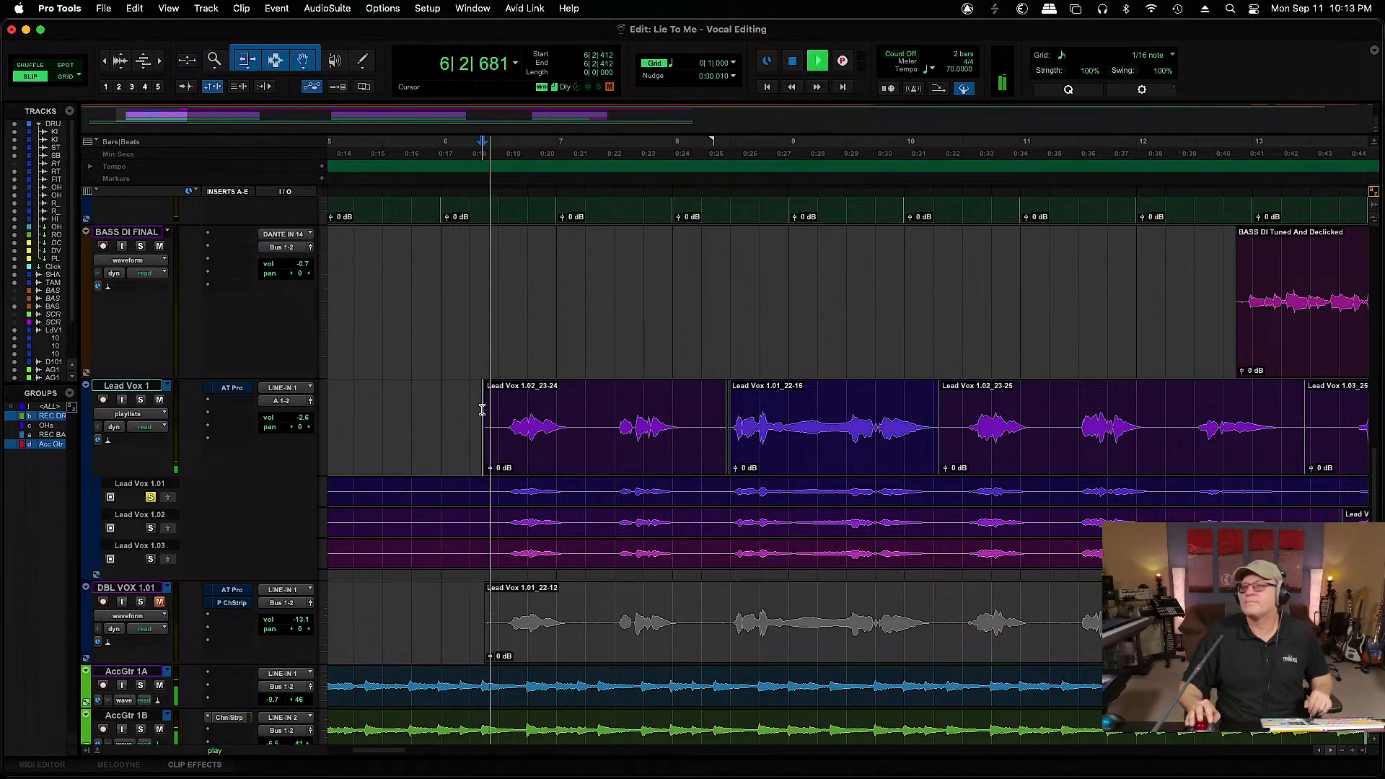
left_click_drag(483, 426, 606, 433)
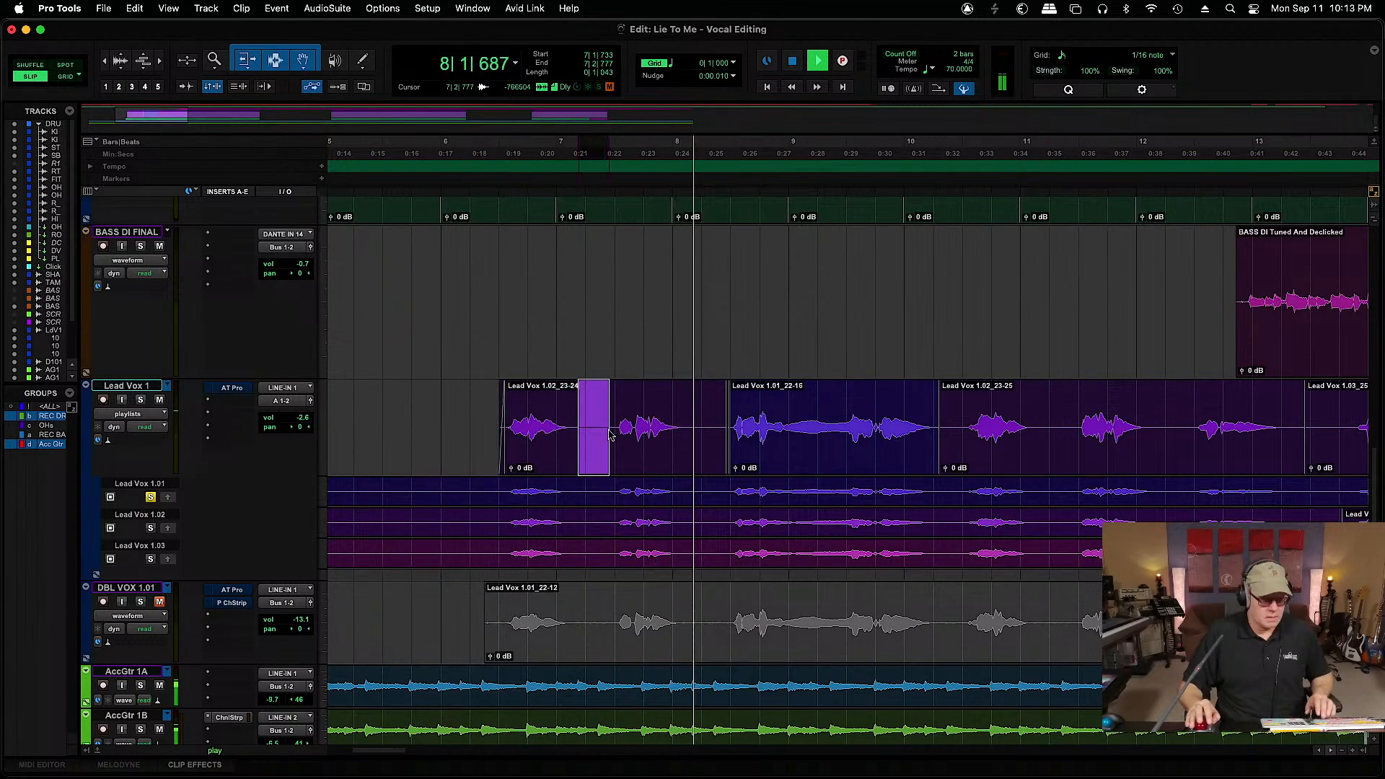
key("Delete")
key("space")
Turn off the Lead Vox 1.01 playlist solo and play the main Lead Vox 1 comp from 7|2|717 at closer zoom
left_click(635, 418)
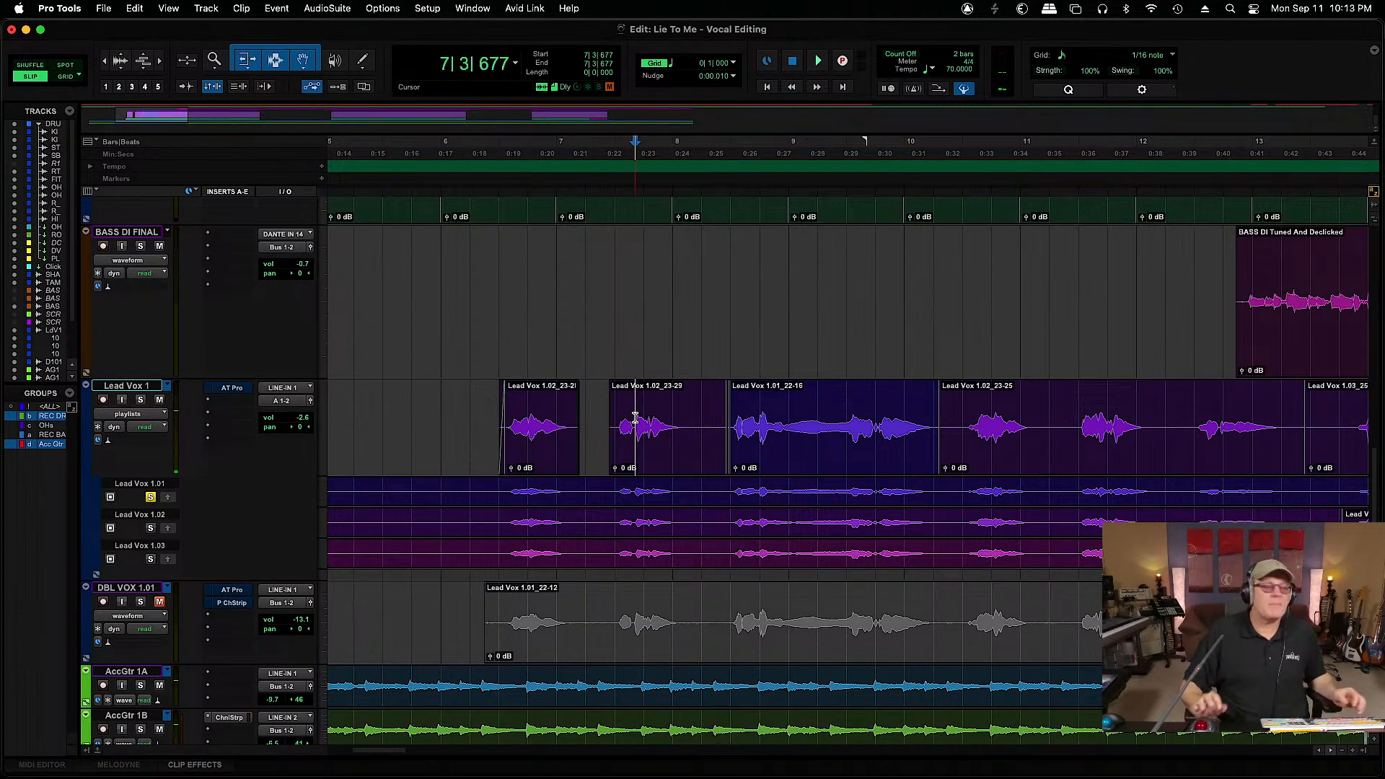
key("super+bracketright")
key("super+bracketright")
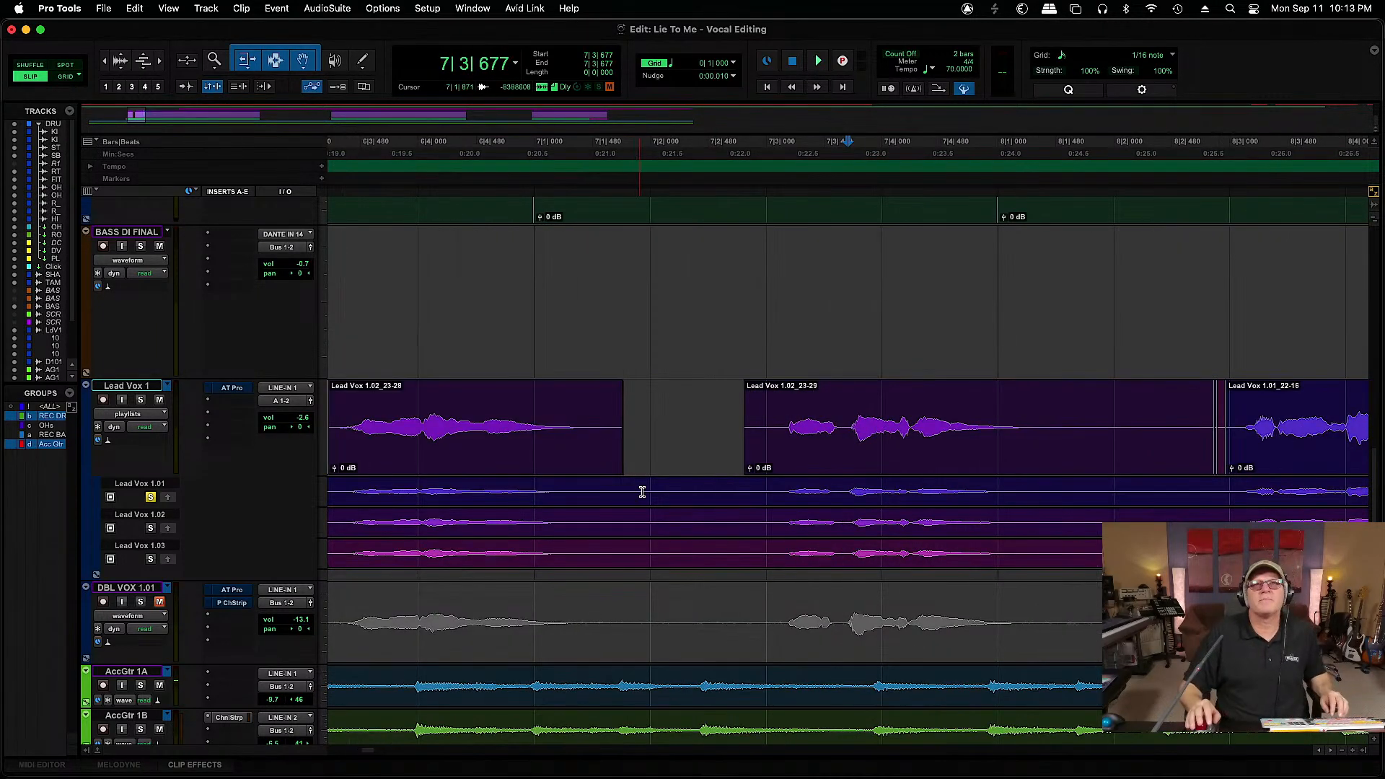
key("super+bracketleft")
key("super+bracketleft")
key("super+bracketleft")
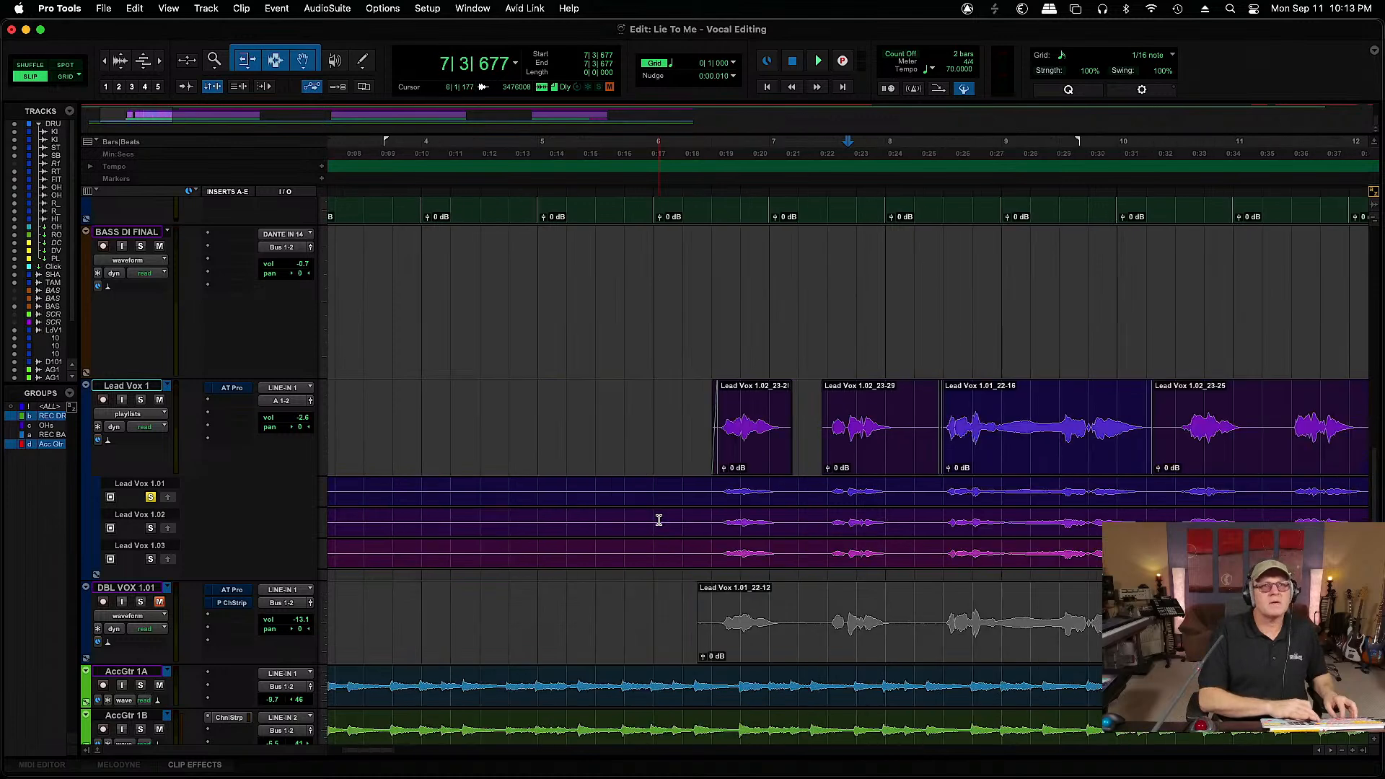
key("super+bracketright")
key("super+bracketright")
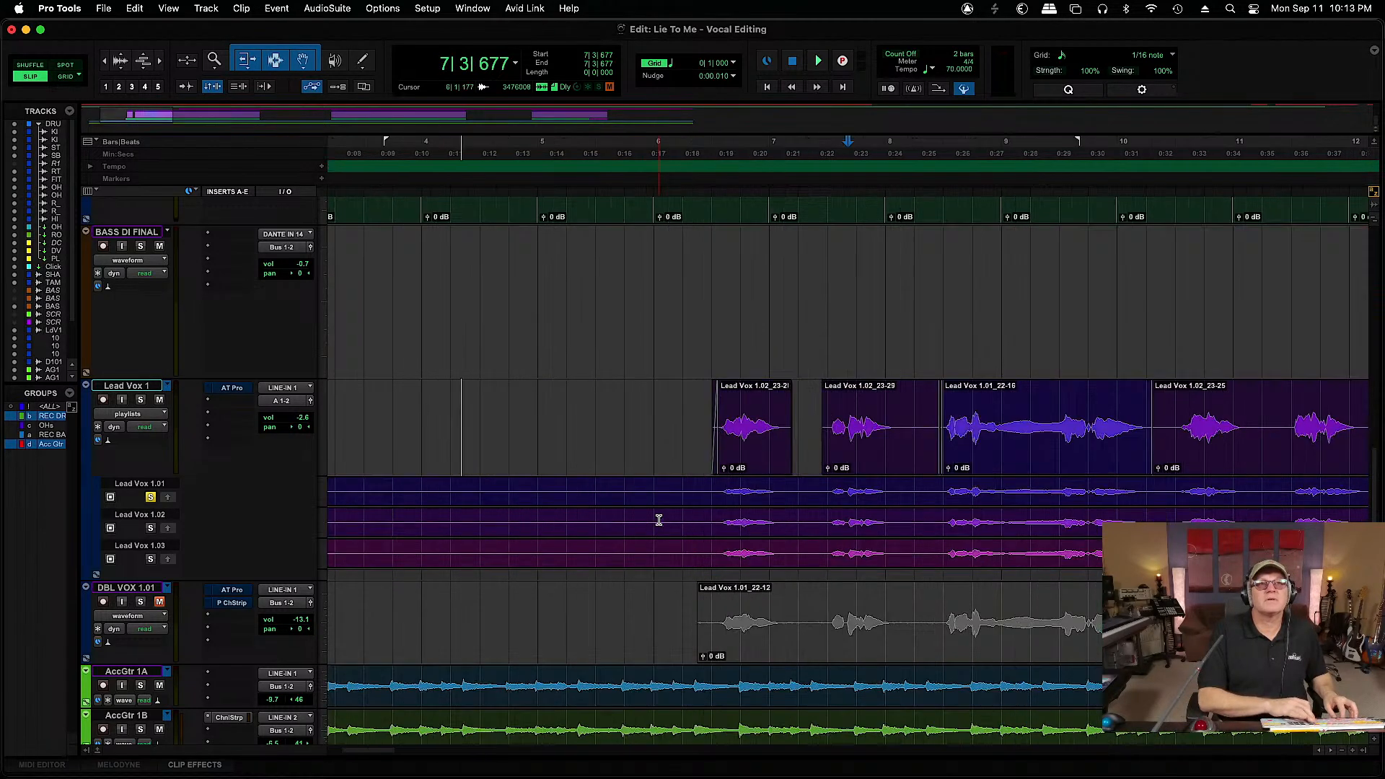
key("super+bracketright")
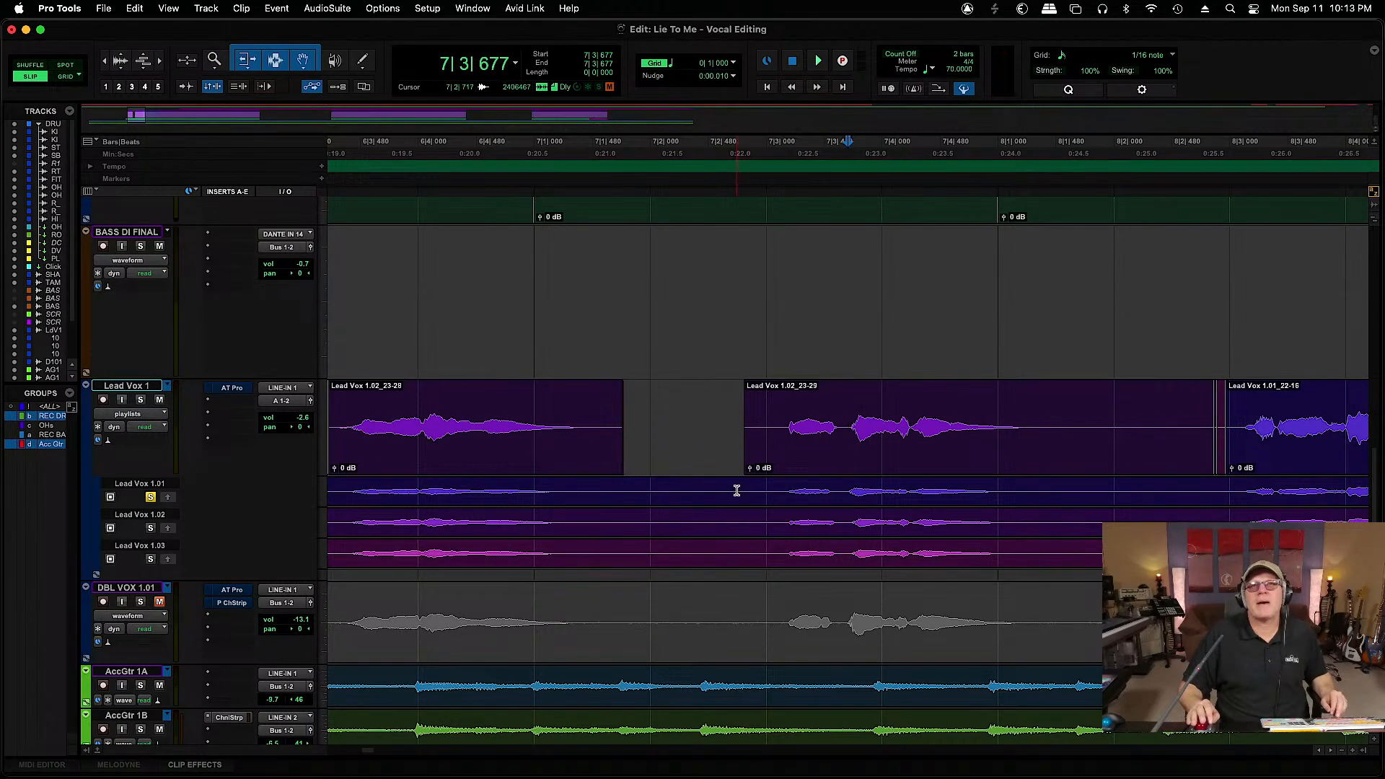
key("space")
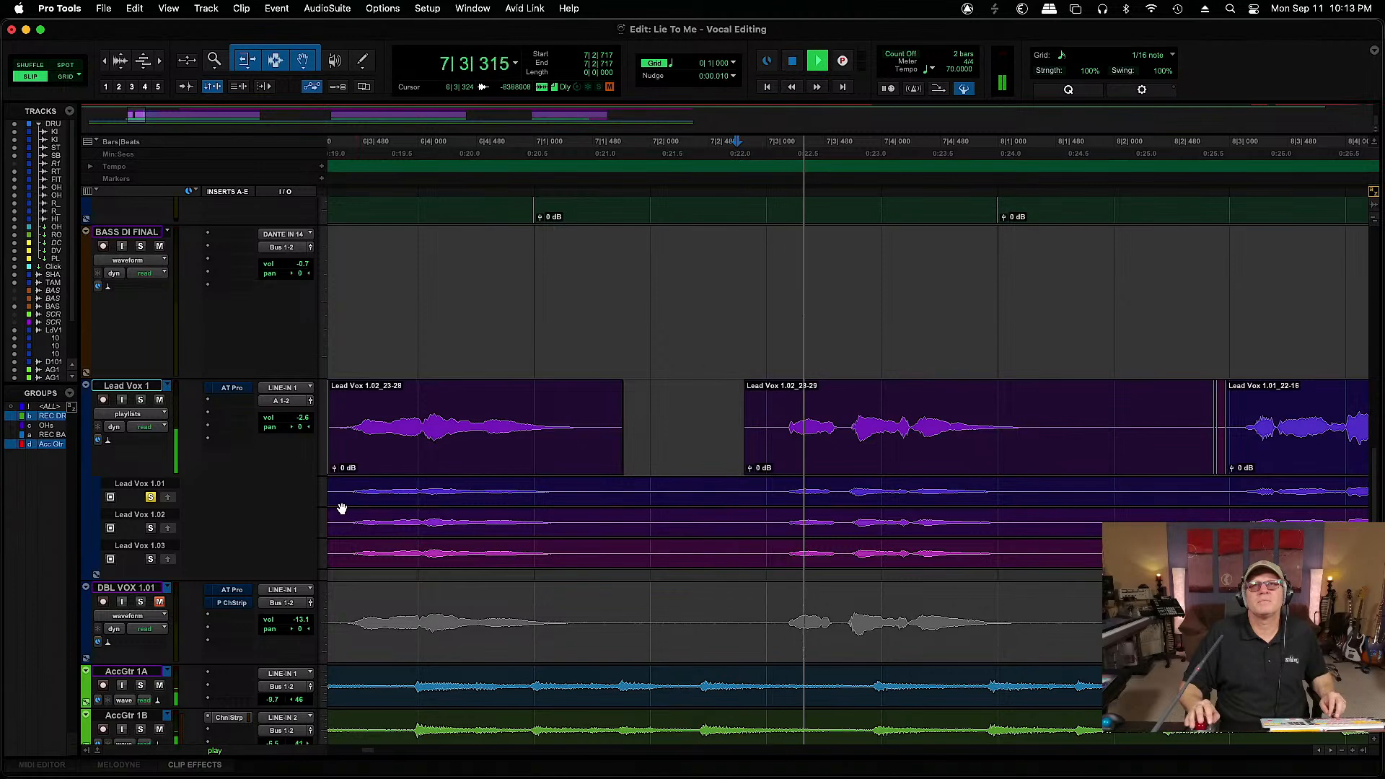
key("space")
left_click(150, 497)
key("space")
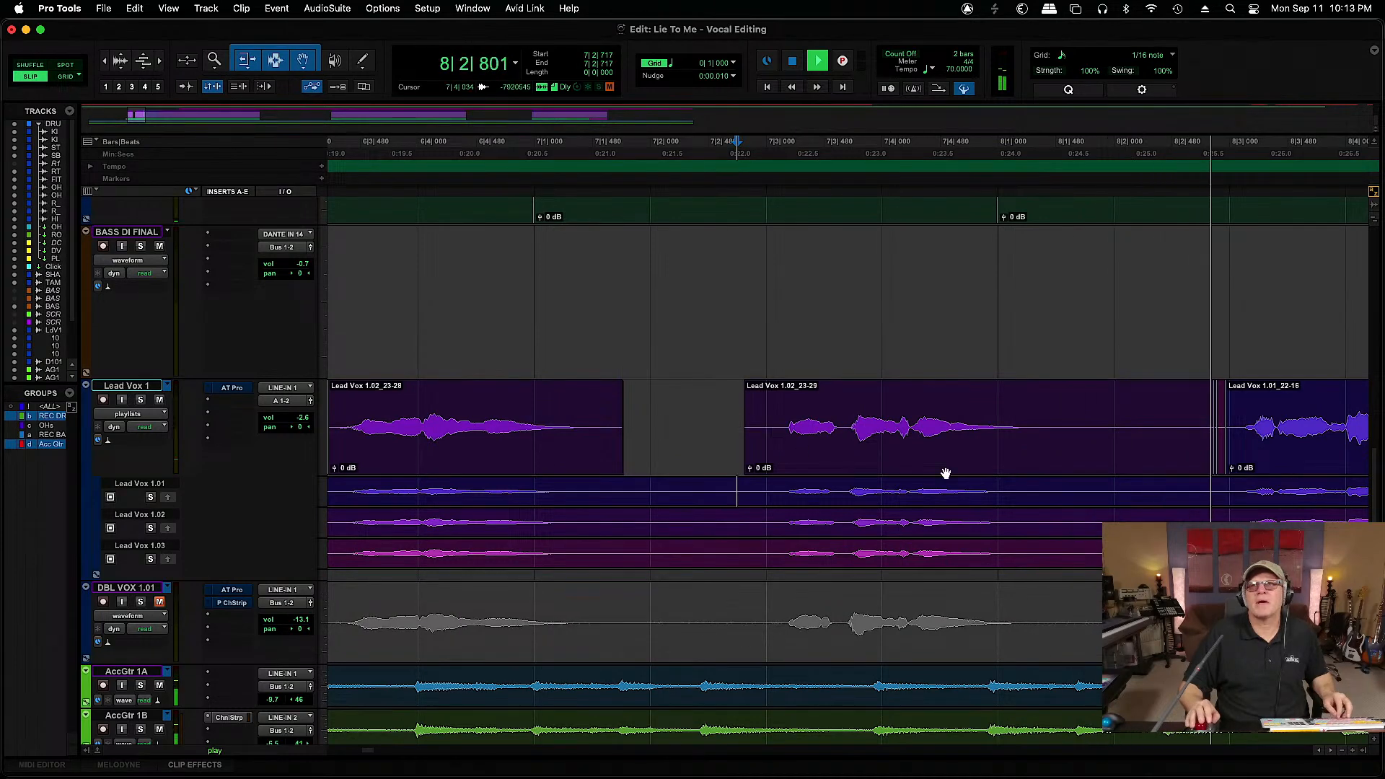
Delete the silences on Lead Vox 1 from 8|1|854 to 8|3|069 and from 10|2|128 to 10|3|005
left_click_drag(1101, 427, 1240, 427)
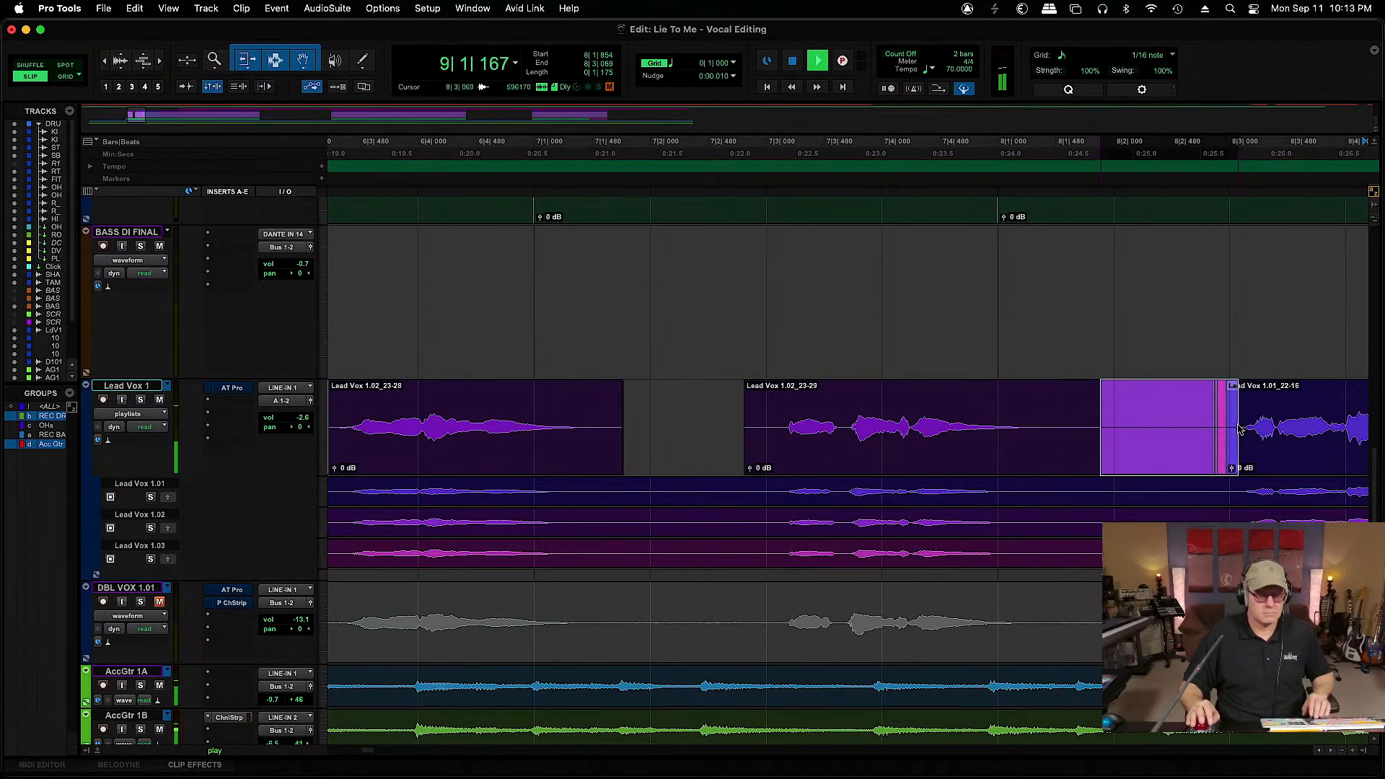
key("Delete")
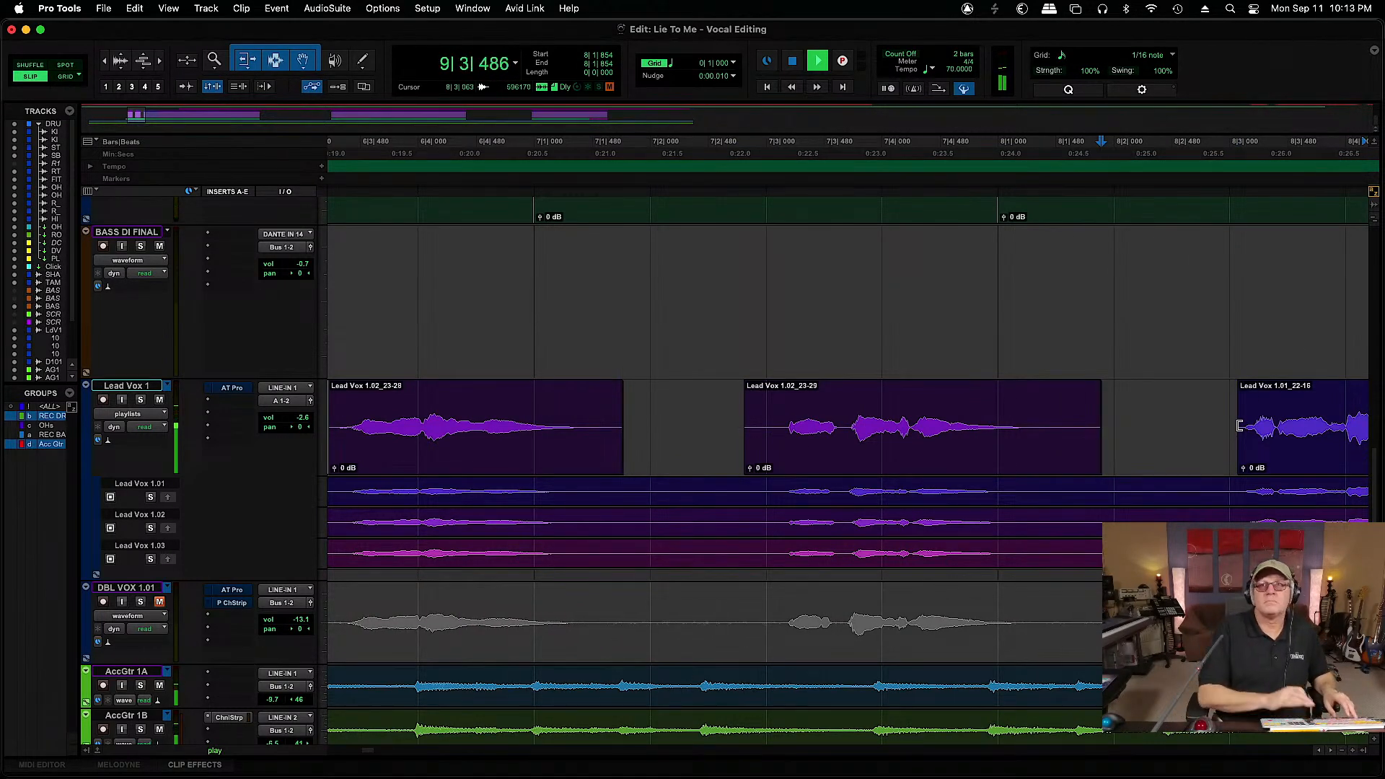
key("r")
key("r")
key("r")
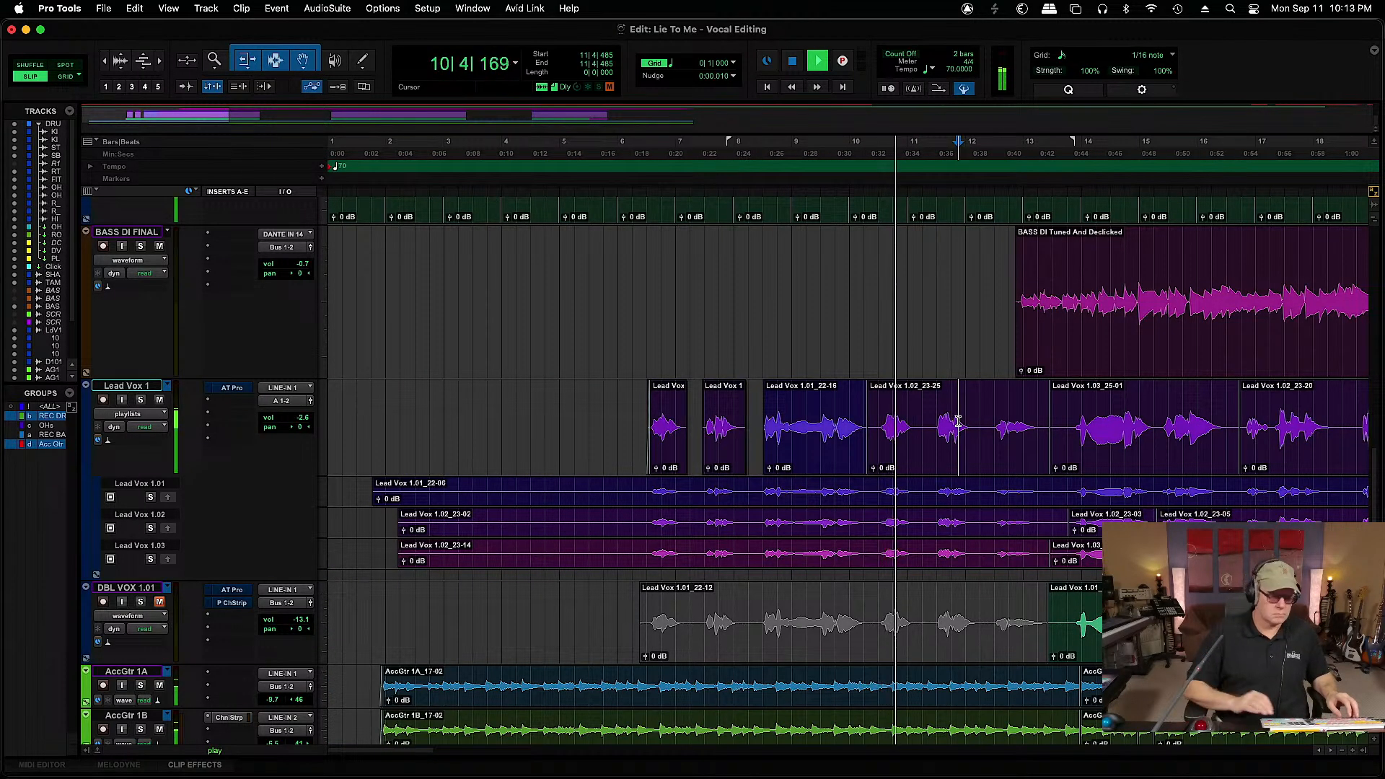
key("t")
left_click_drag(688, 430, 665, 430)
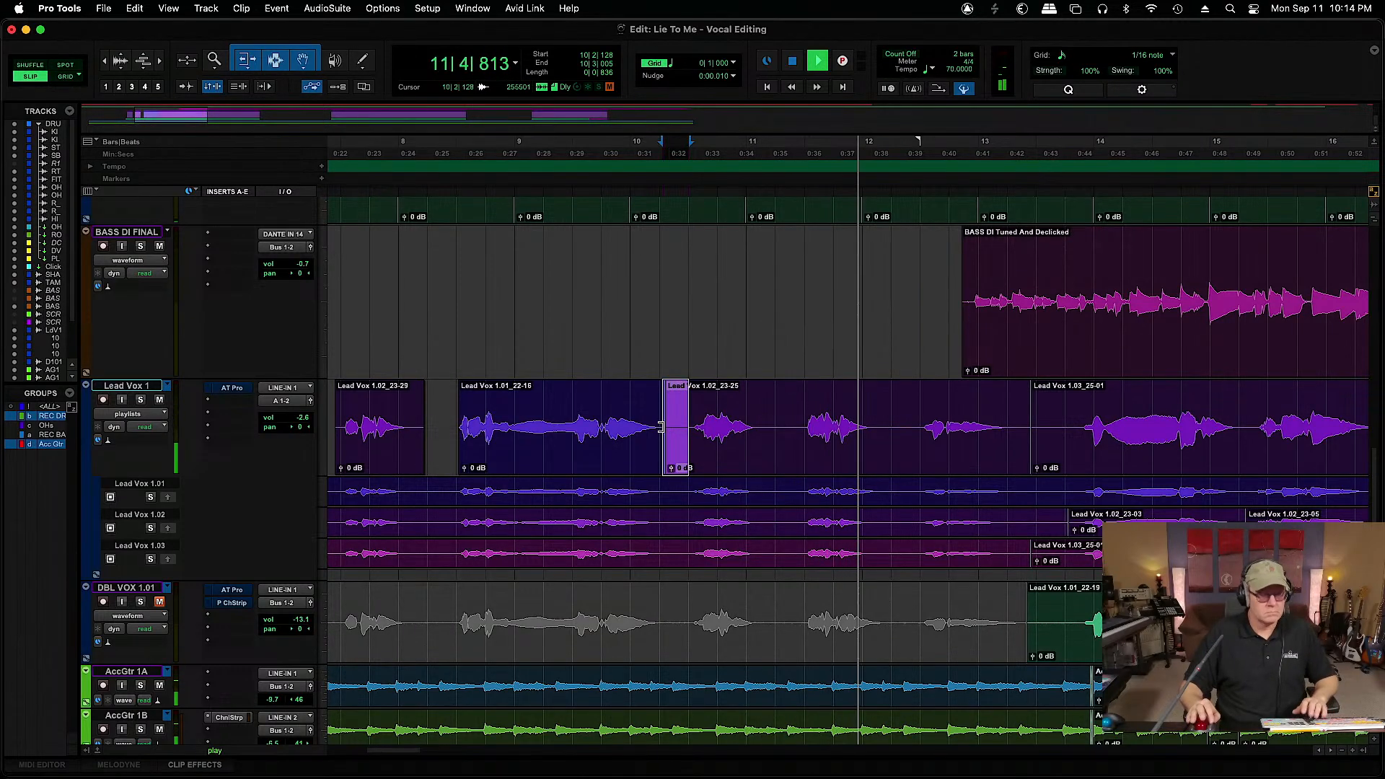
key("BackSpace")
Delete the silent gaps between the Lead Vox 1 phrases in bars 11, 12 and 13
left_click_drag(762, 420, 920, 426)
key("BackSpace")
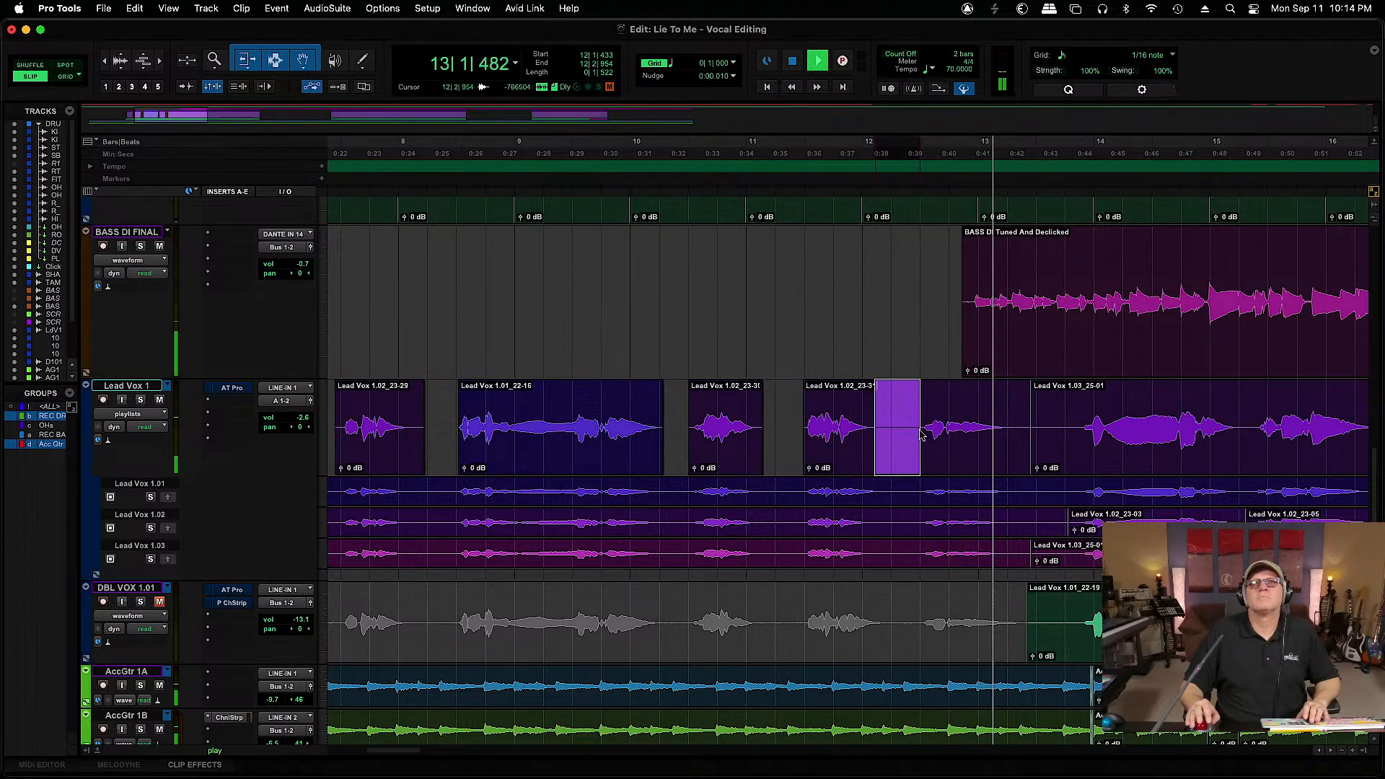
key("BackSpace")
left_click_drag(1014, 426, 1080, 427)
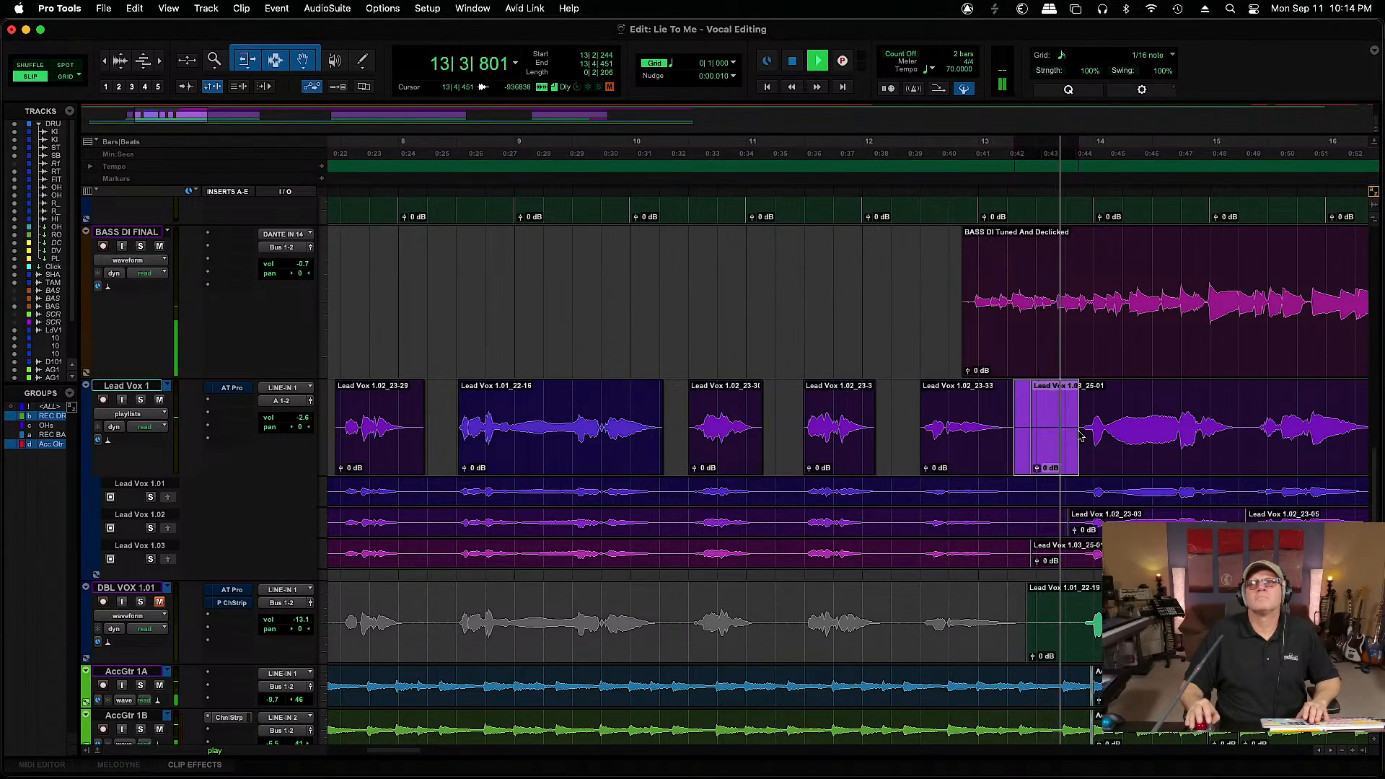
key("BackSpace")
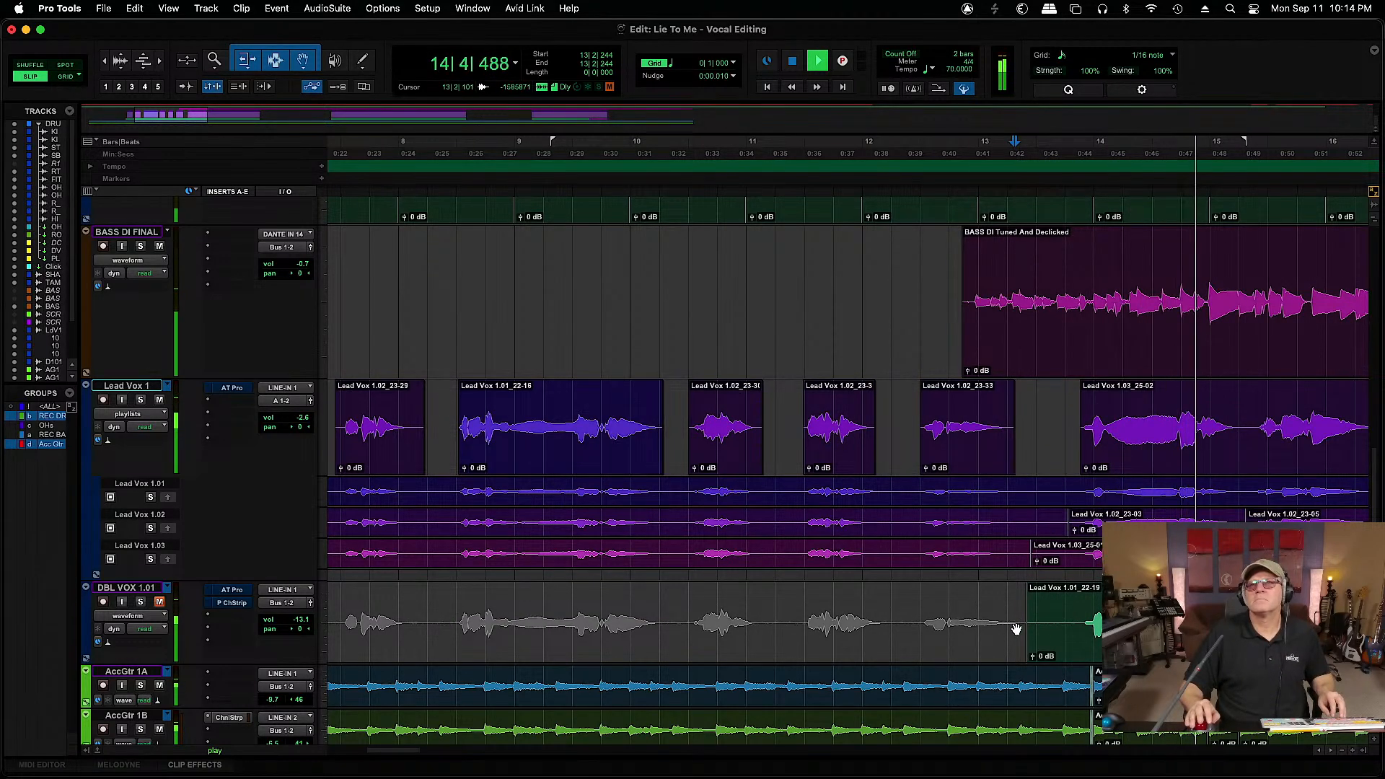
Stop playback and trim the start of the unmuted DBL VOX 1.01 clip to about 13|4|403
key("space")
left_click_drag(1031, 622, 1079, 622)
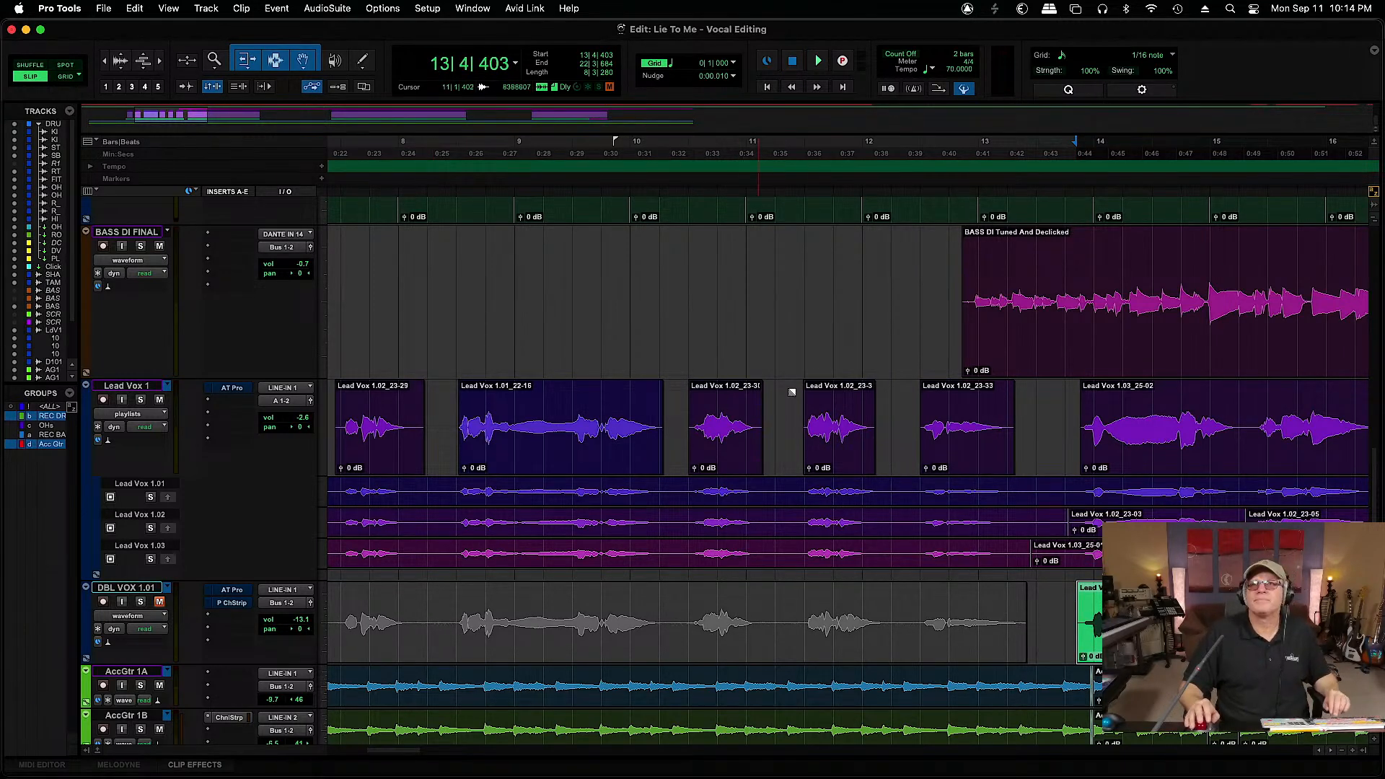
left_click(1074, 411)
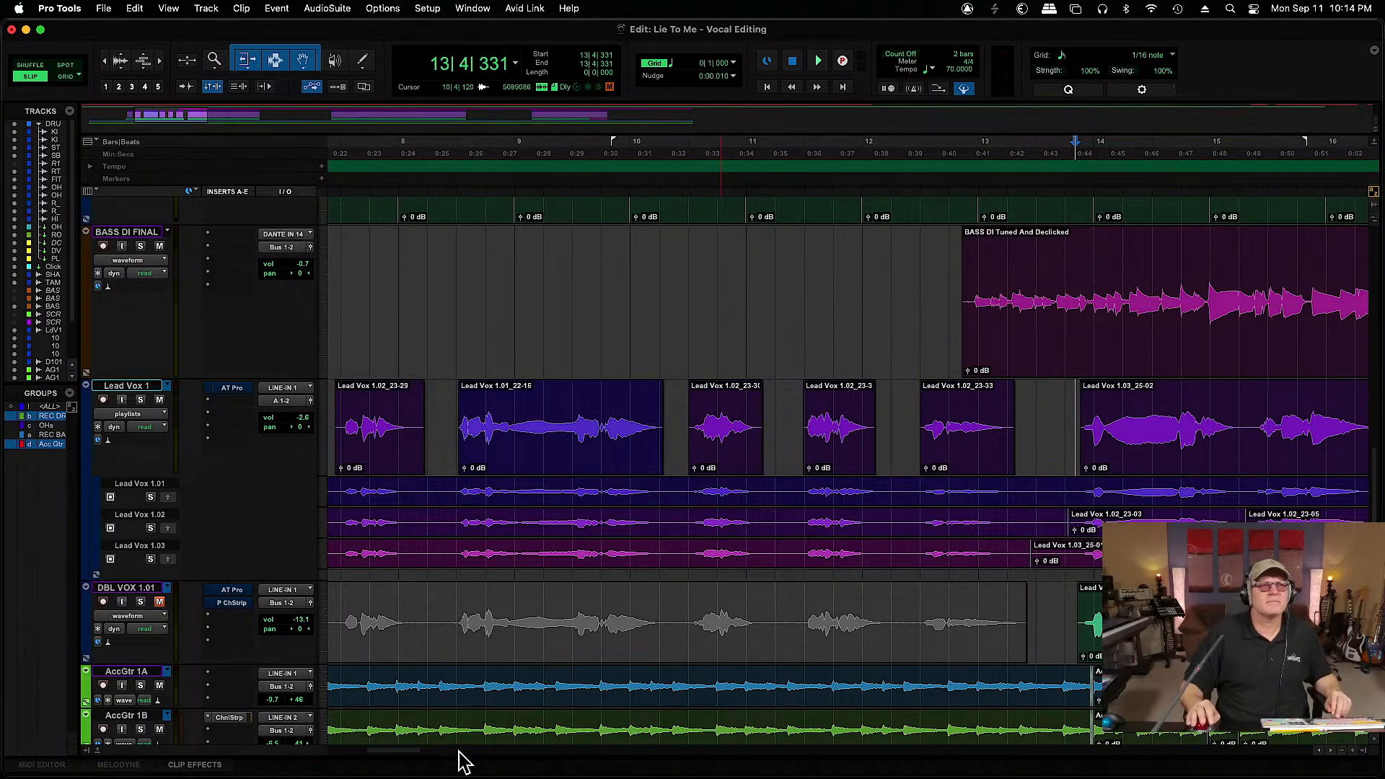
Switch the Lead Vox 1 track view from playlists to waveform
left_click_drag(408, 754, 424, 754)
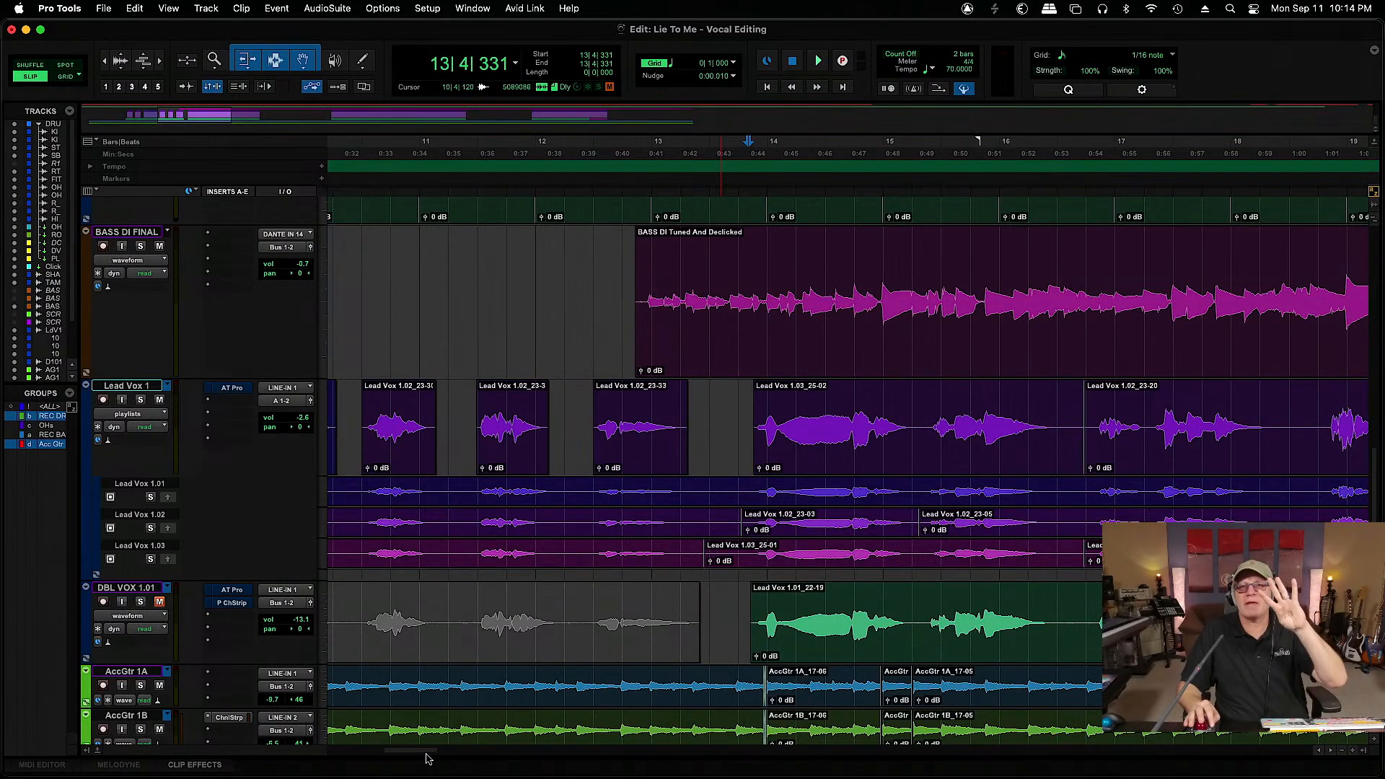
left_click_drag(425, 756, 444, 762)
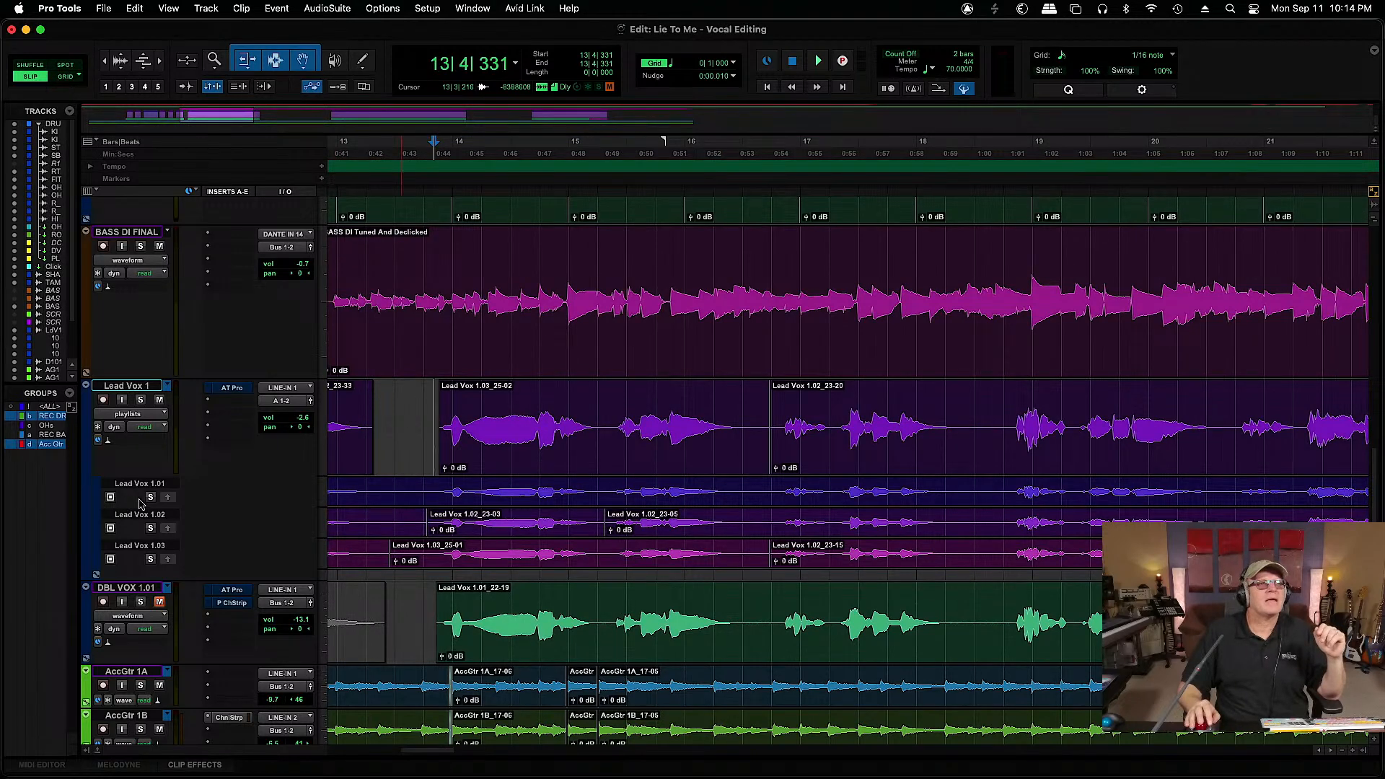
left_click(151, 415)
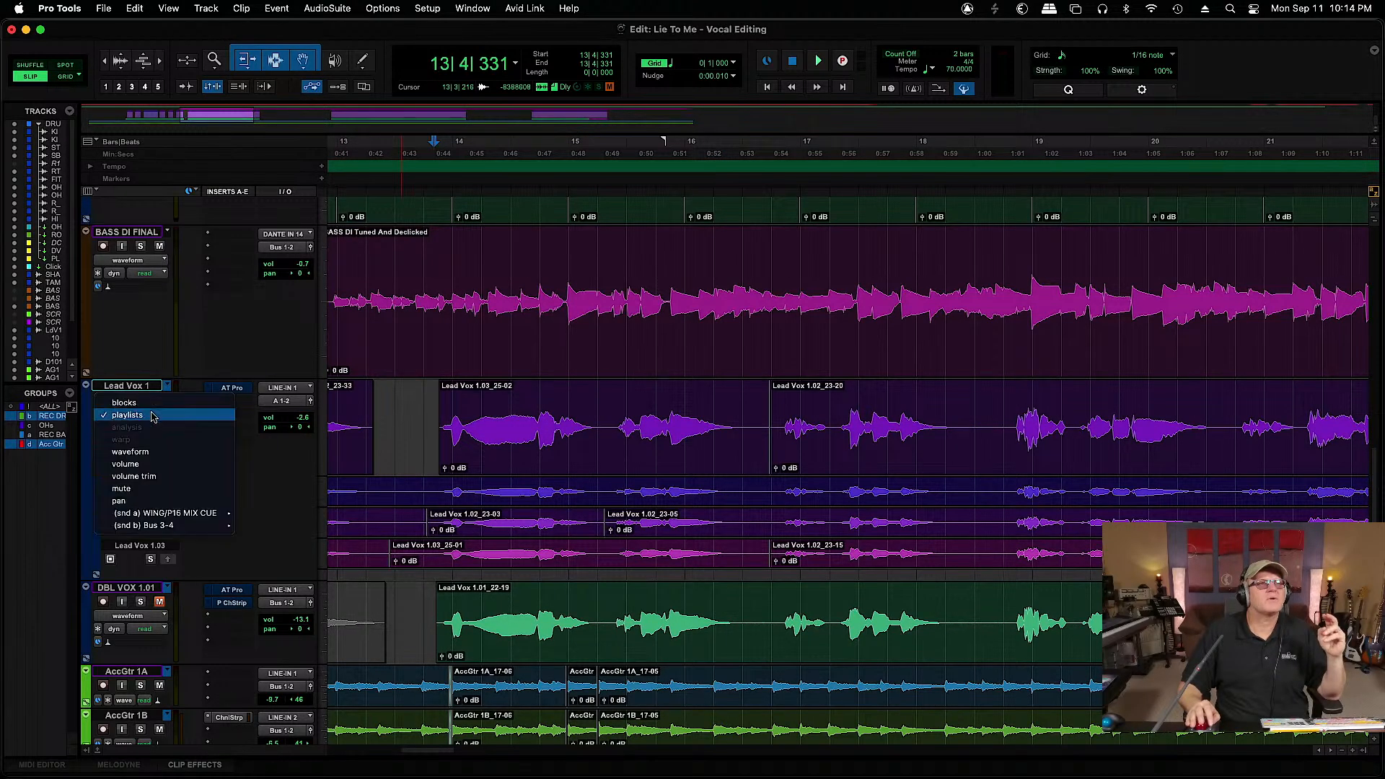
left_click(409, 590)
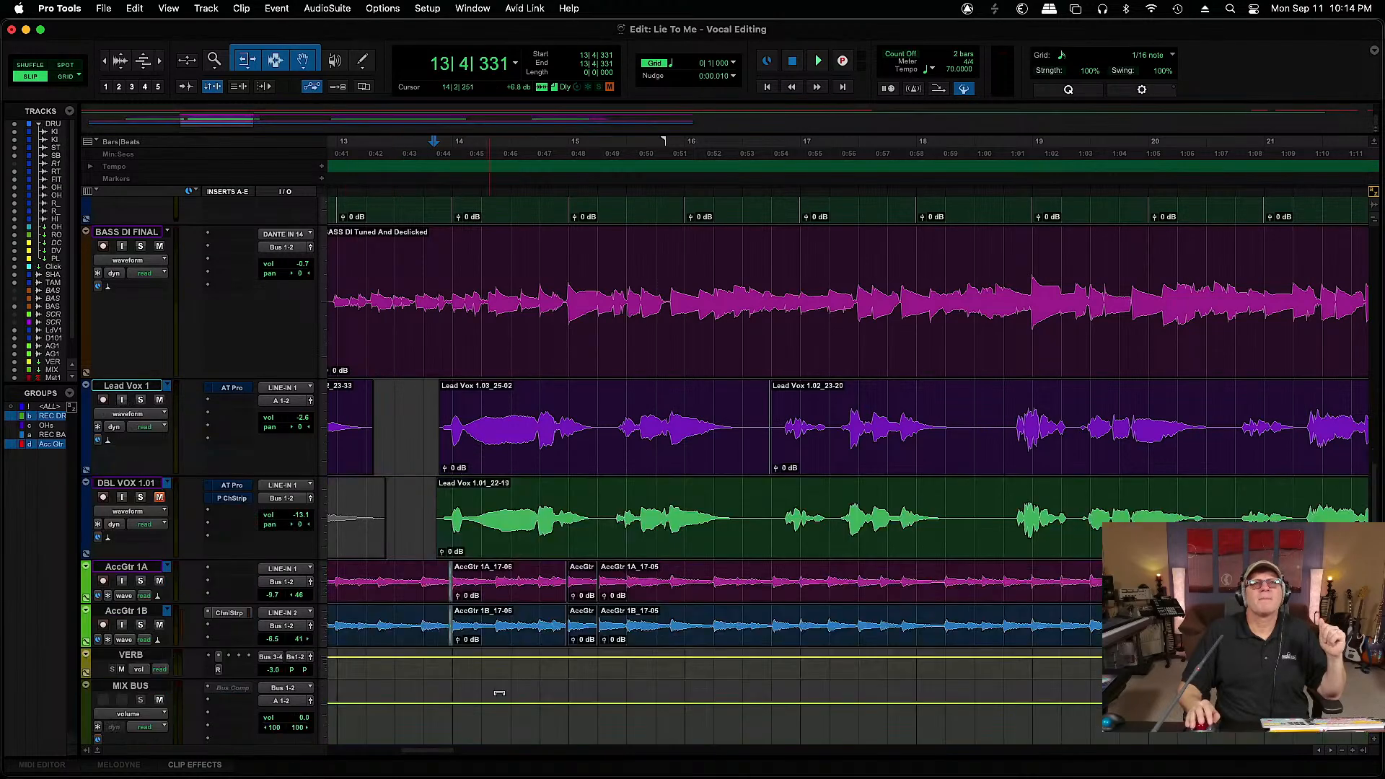
Fade out the first Lead Vox 1 clip's end, then trim the second clip's edges and add fades at both of its ends
left_click_drag(431, 755, 380, 754)
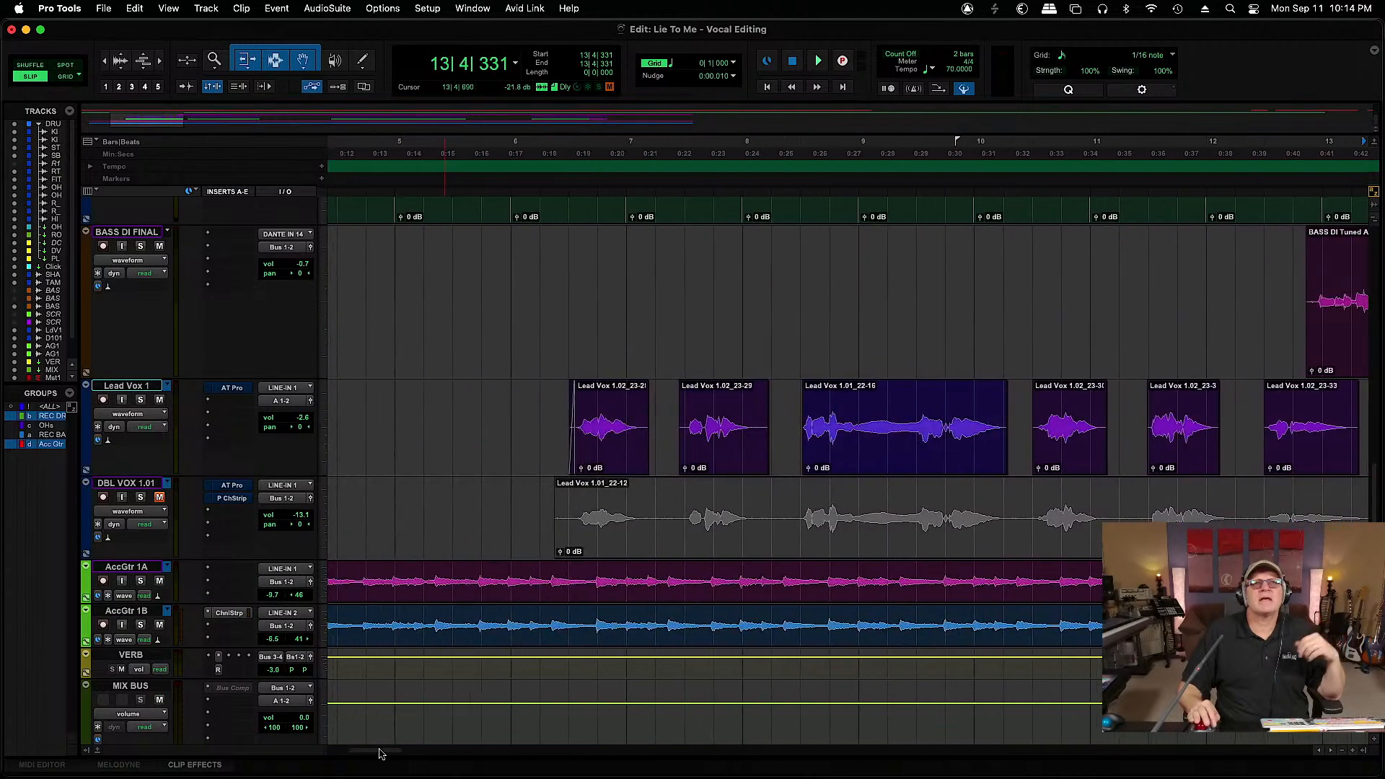
left_click(674, 423)
key("super+bracketright")
key("super+bracketright")
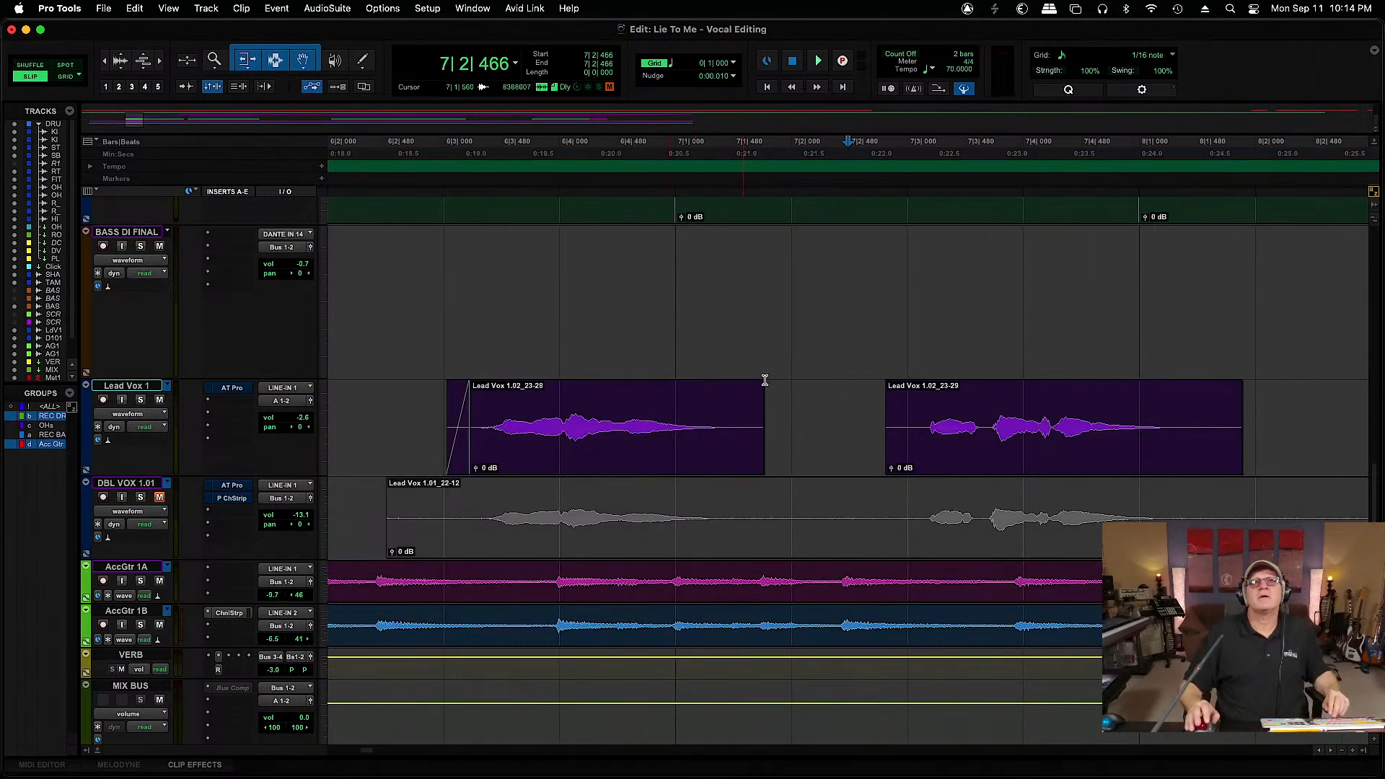
left_click_drag(764, 391, 746, 391)
left_click_drag(893, 421, 920, 390)
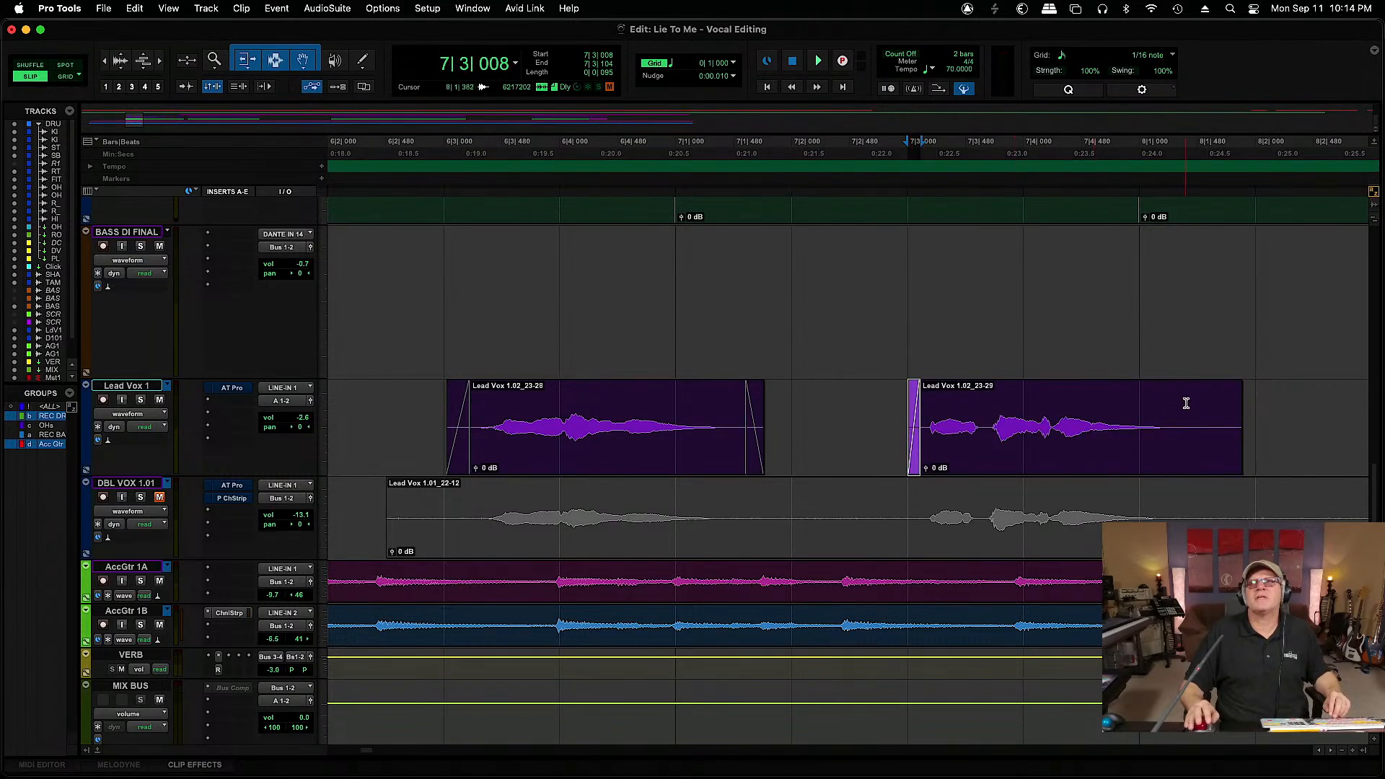
mouse_move(1236, 414)
left_mouse_down()
mouse_move(1214, 415)
mouse_move(1194, 388)
left_mouse_up()
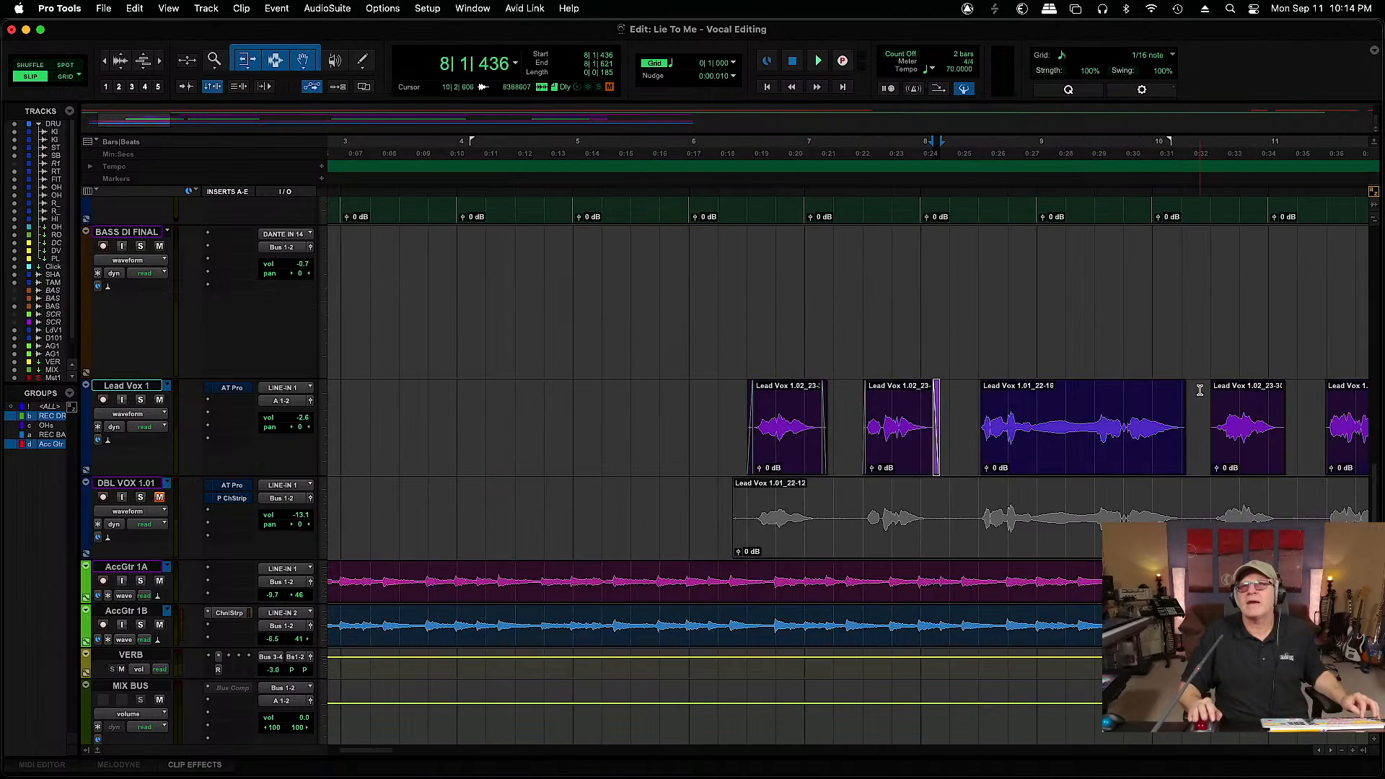
Add a fade-in and a fade-out to the long Lead Vox 1 clip running from bar 8 to bar 10
left_click(1102, 426)
key("super+bracketright")
key("super+bracketright")
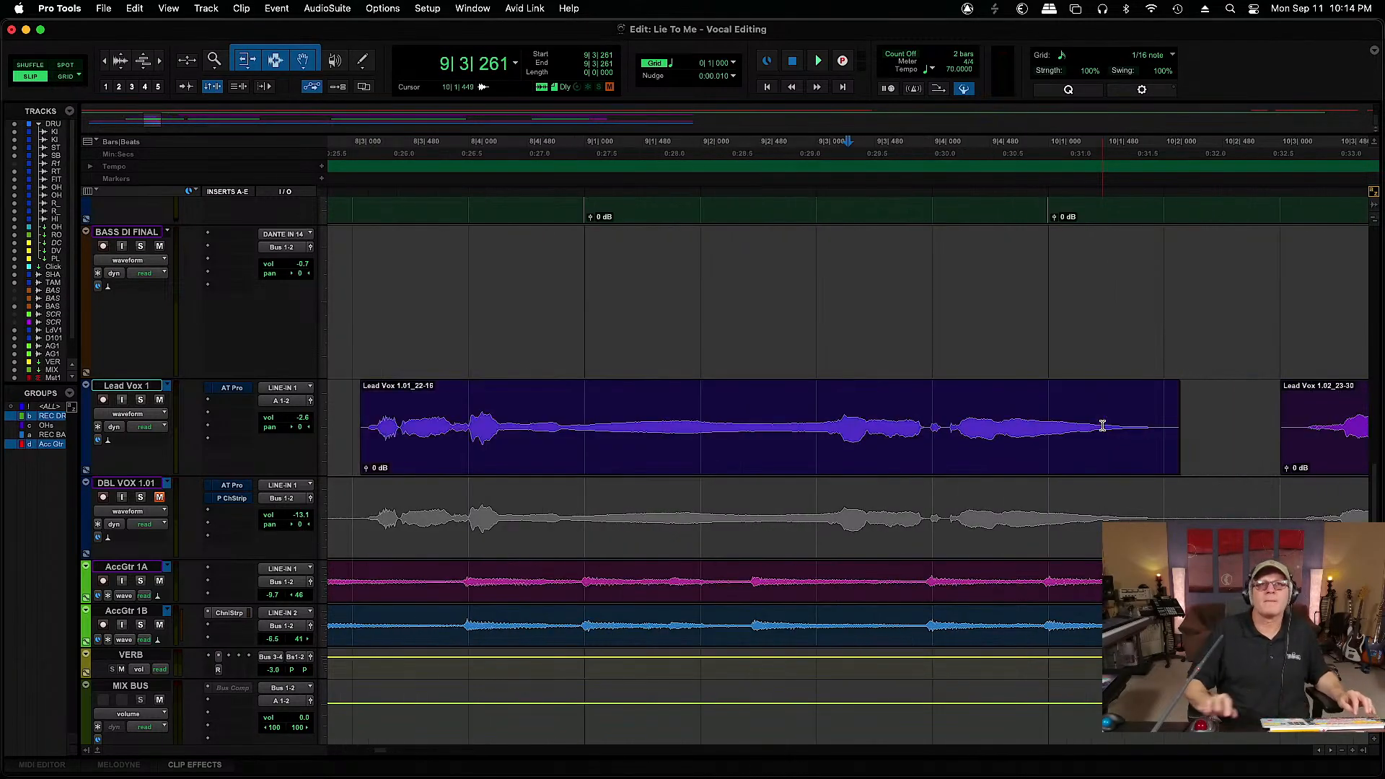
left_click_drag(362, 390, 366, 390)
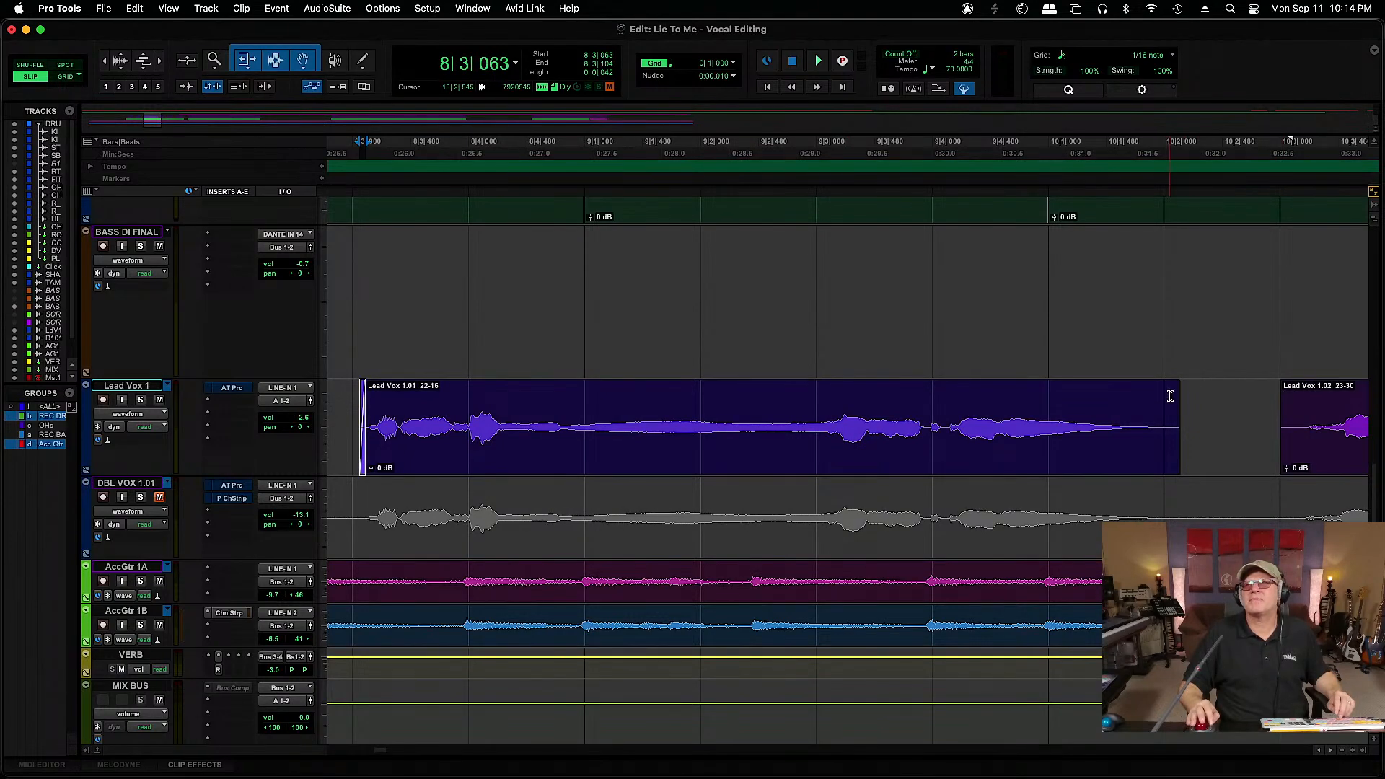
left_click_drag(1175, 400, 1152, 400)
Trim the start of the following Lead Vox 1 clip to 10|3|106 and add fades at both of its ends
left_click_drag(1289, 413, 1307, 412)
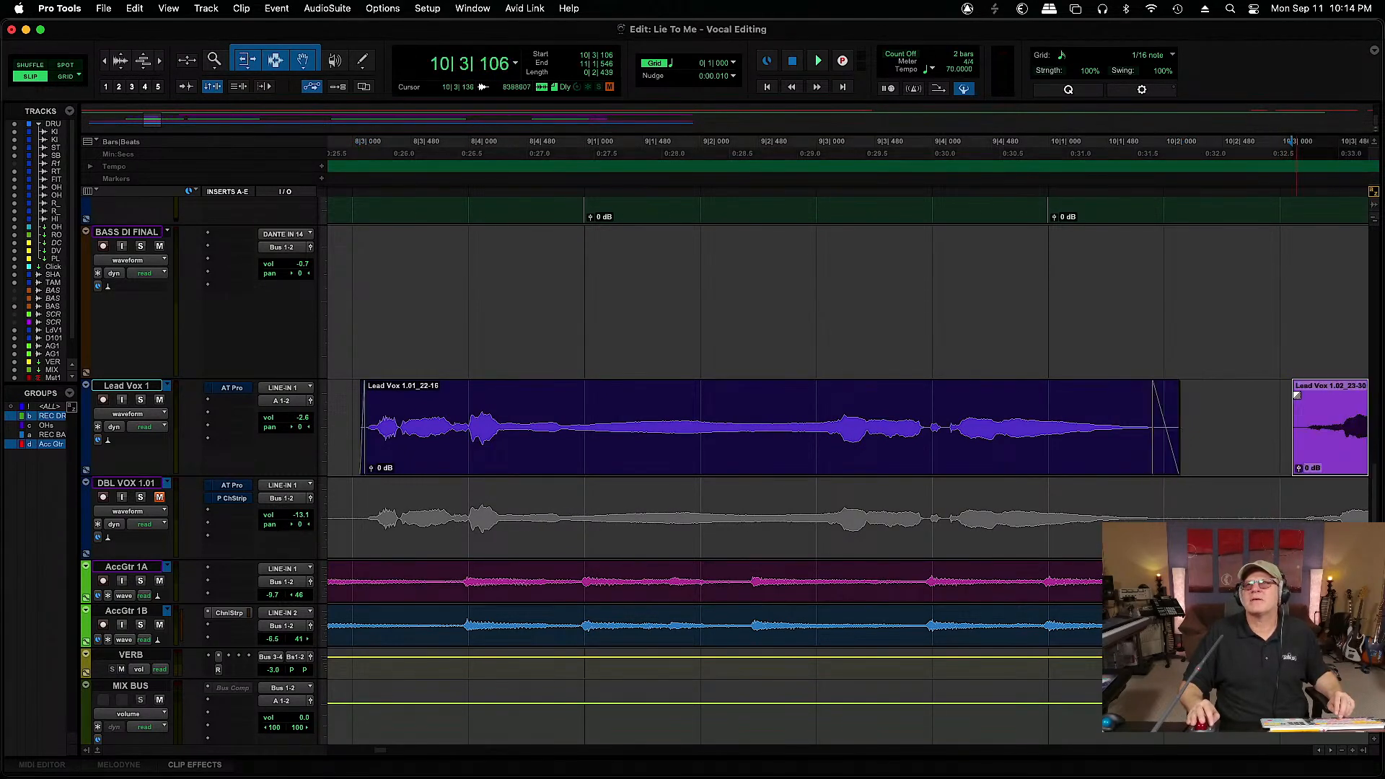
left_click(1281, 410)
key("r")
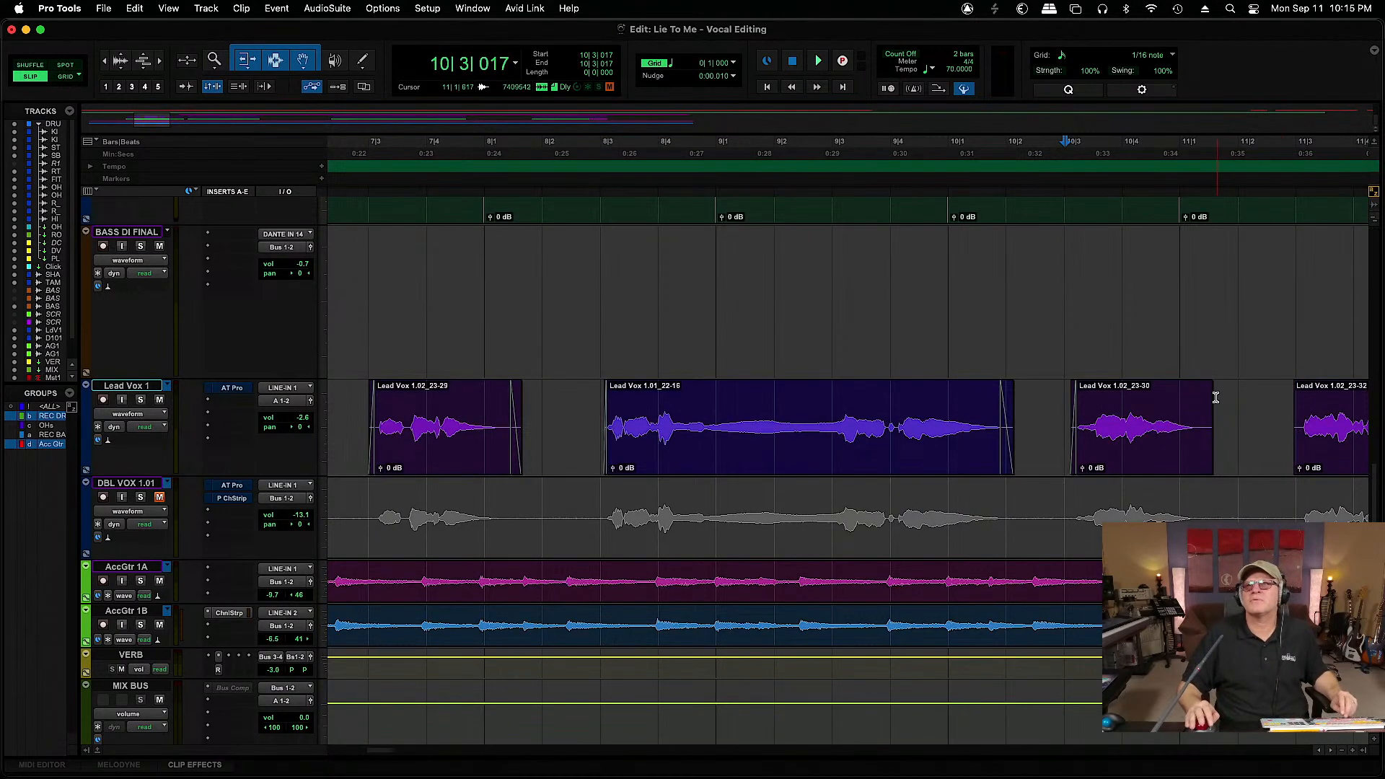
left_click_drag(1210, 395, 1196, 396)
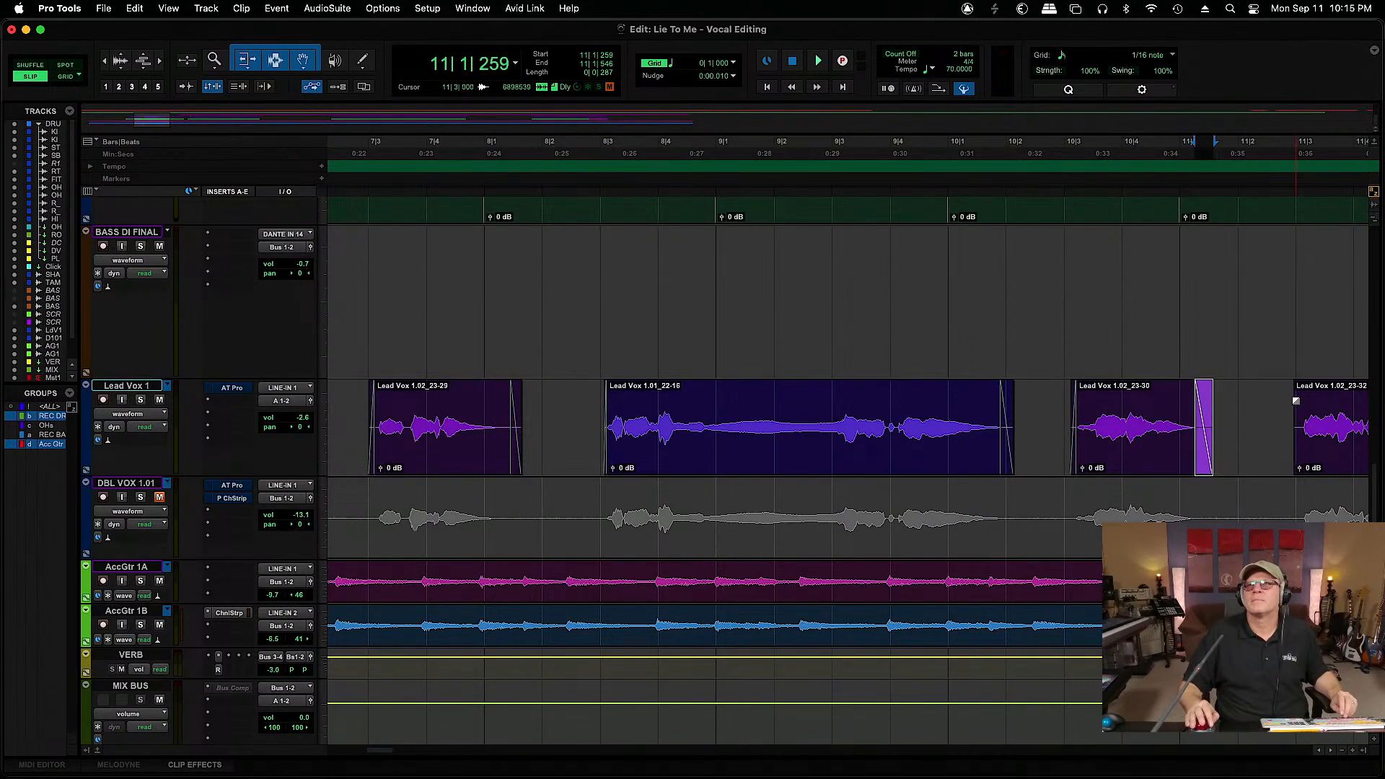
Fade in and fade out the Lead Vox 1 clip that starts in bar 11 and ends in bar 12
left_click_drag(1295, 402, 1300, 402)
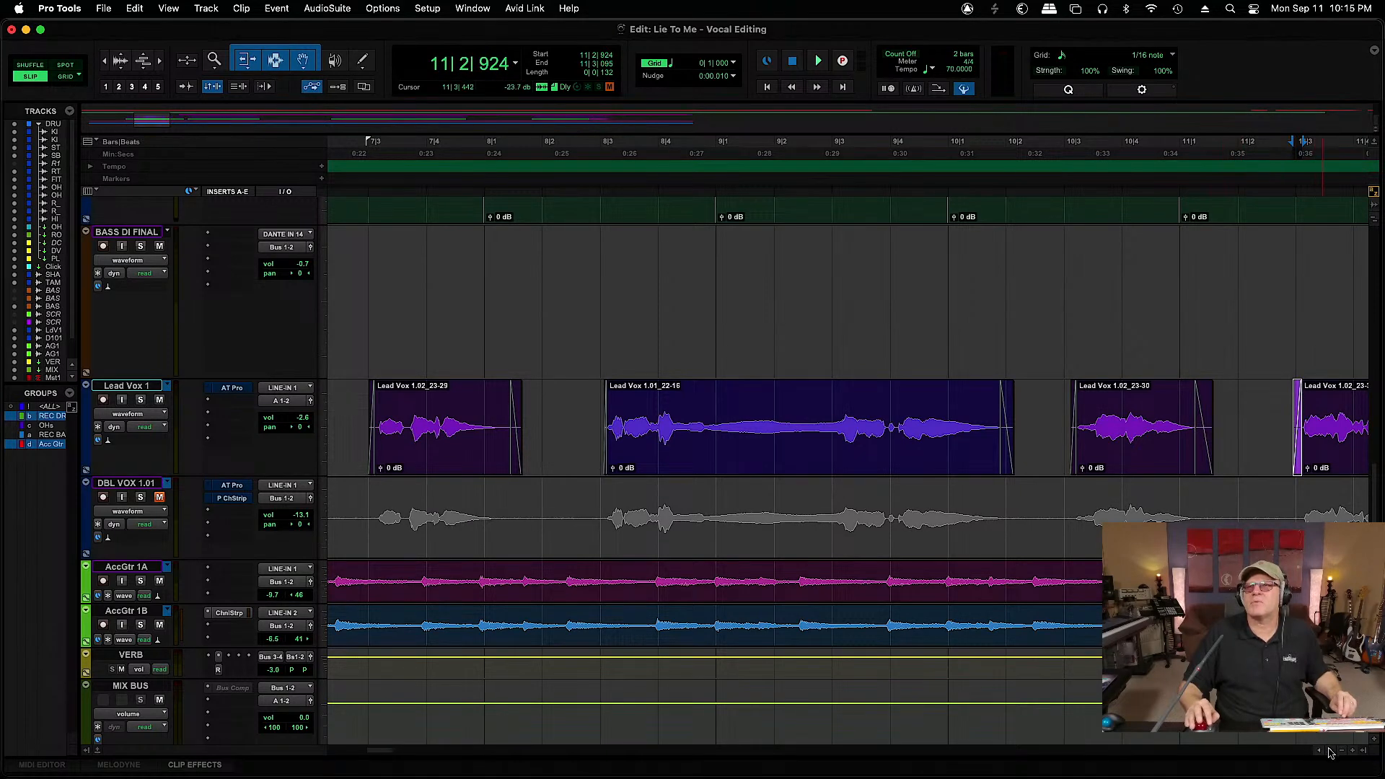
scroll(1331, 752, "right", 10)
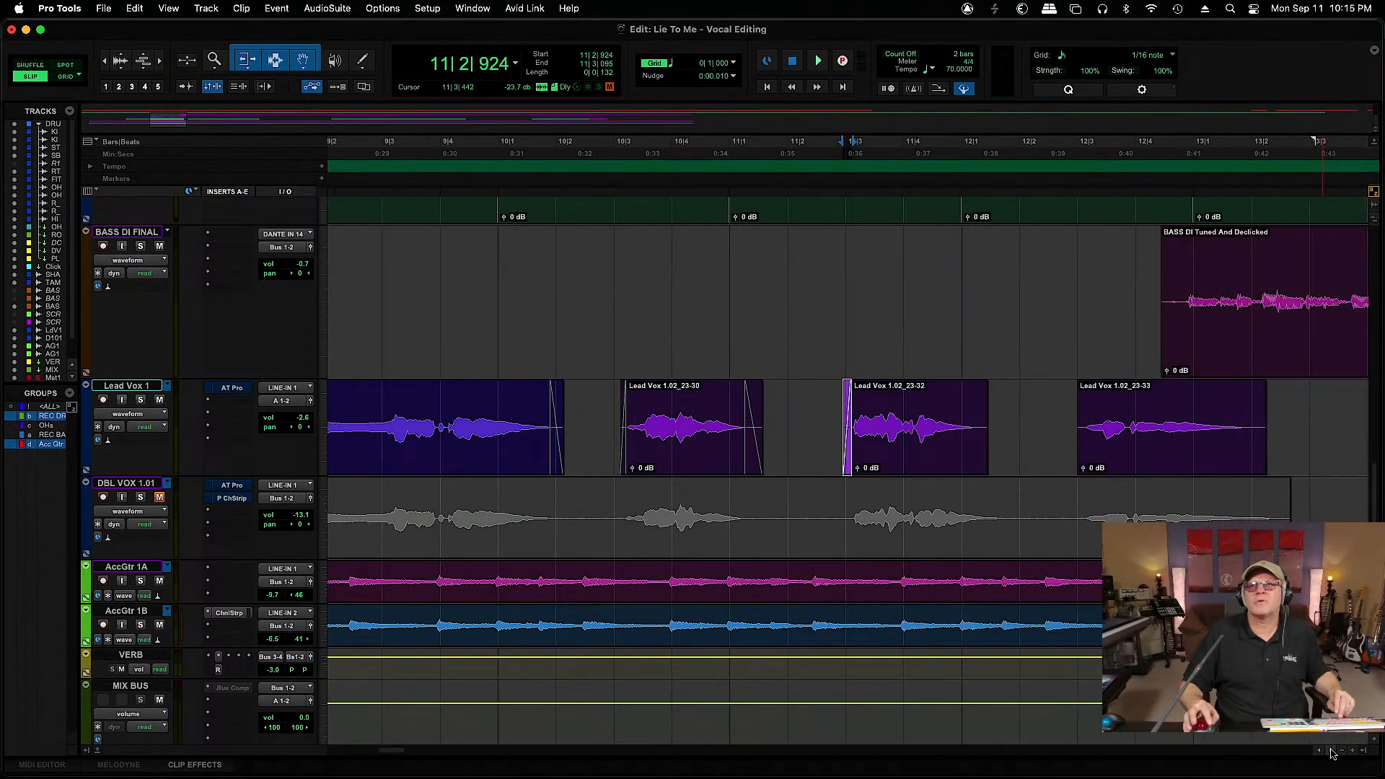
scroll(1331, 752, "right", 8)
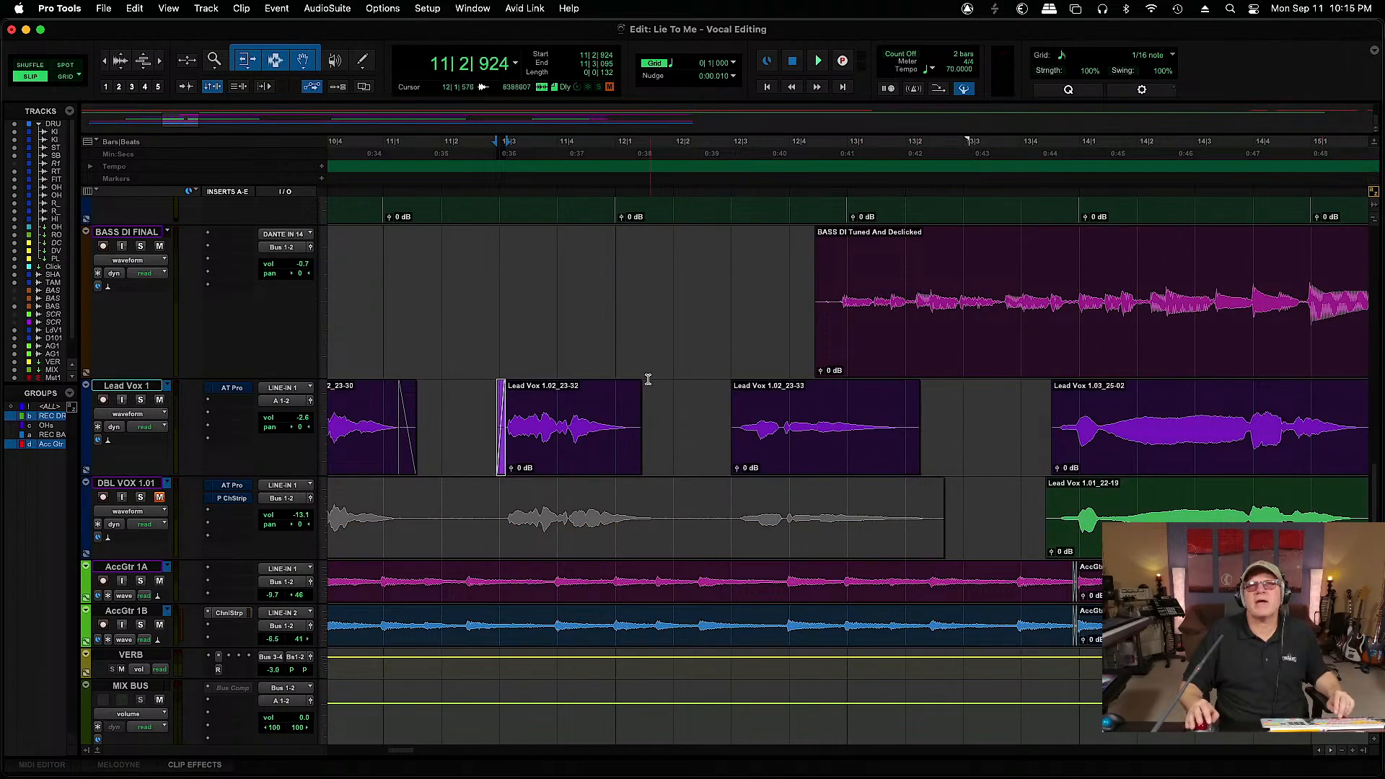
left_click_drag(640, 401, 627, 402)
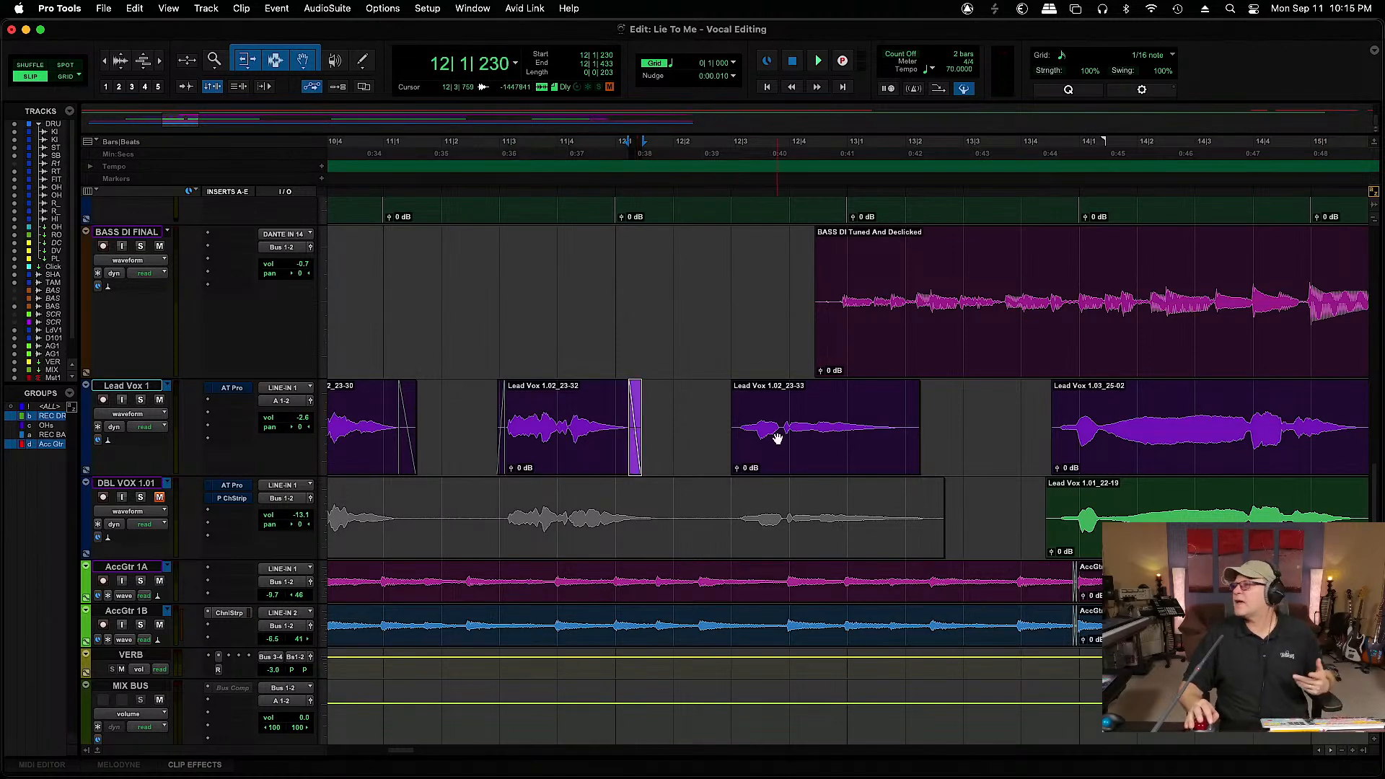
Fade both ends of the Lead Vox 1 clip in bars 12 and 13, and fade in the clip starting at 13|4|499
left_click_drag(729, 388, 738, 393)
left_click_drag(919, 403, 887, 402)
left_click_drag(1051, 402, 1060, 402)
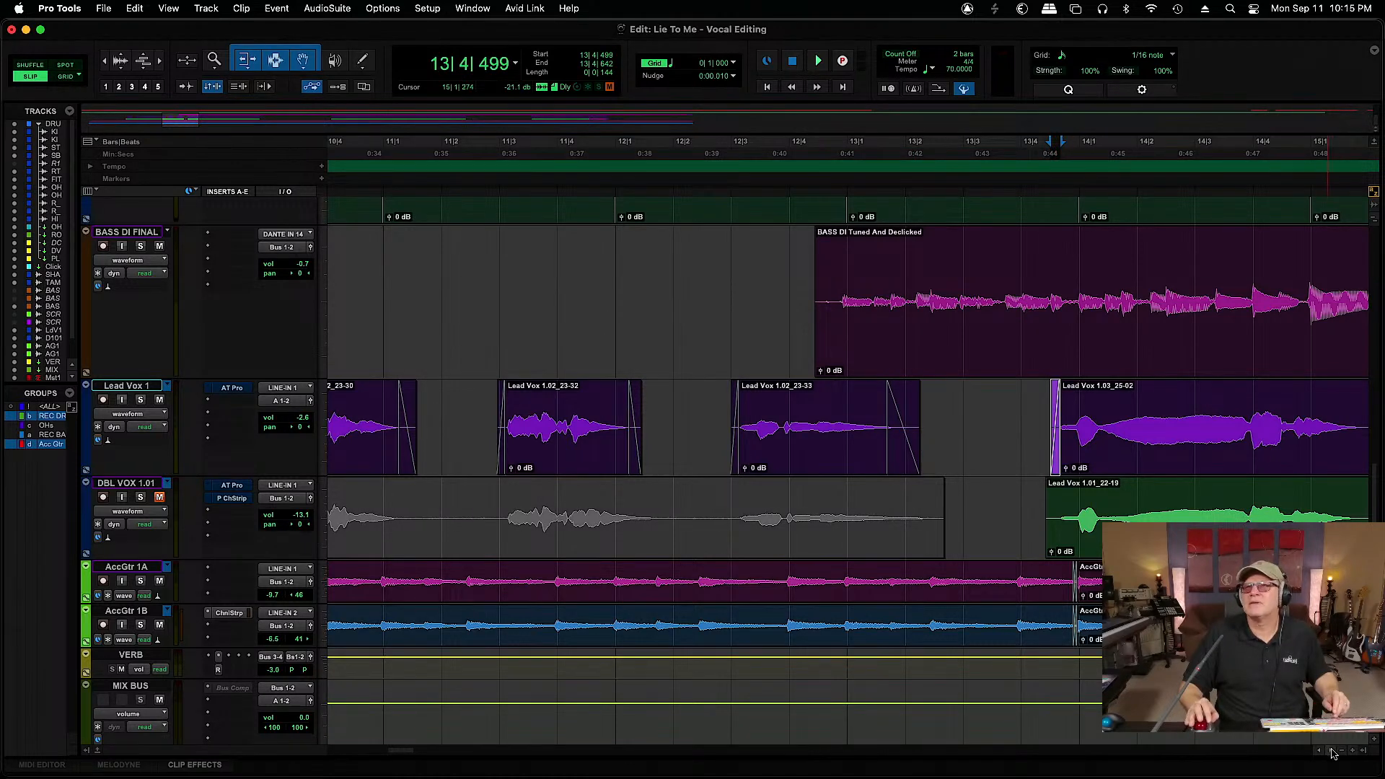
Create an Edit-type group named VOX EDIT containing the Lead Vox 1 and DBL VOX 1.01 tracks
scroll(1331, 752, "right", 10)
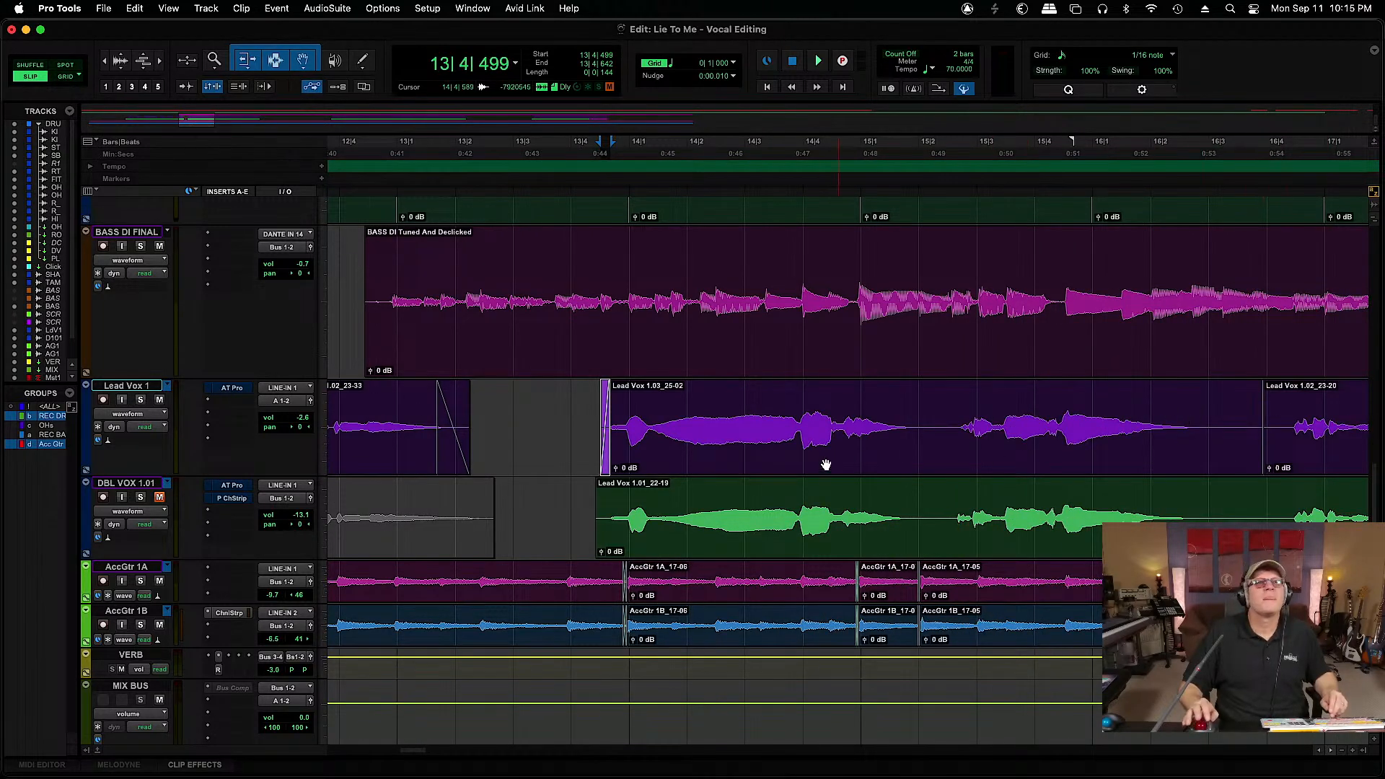
left_click(149, 441)
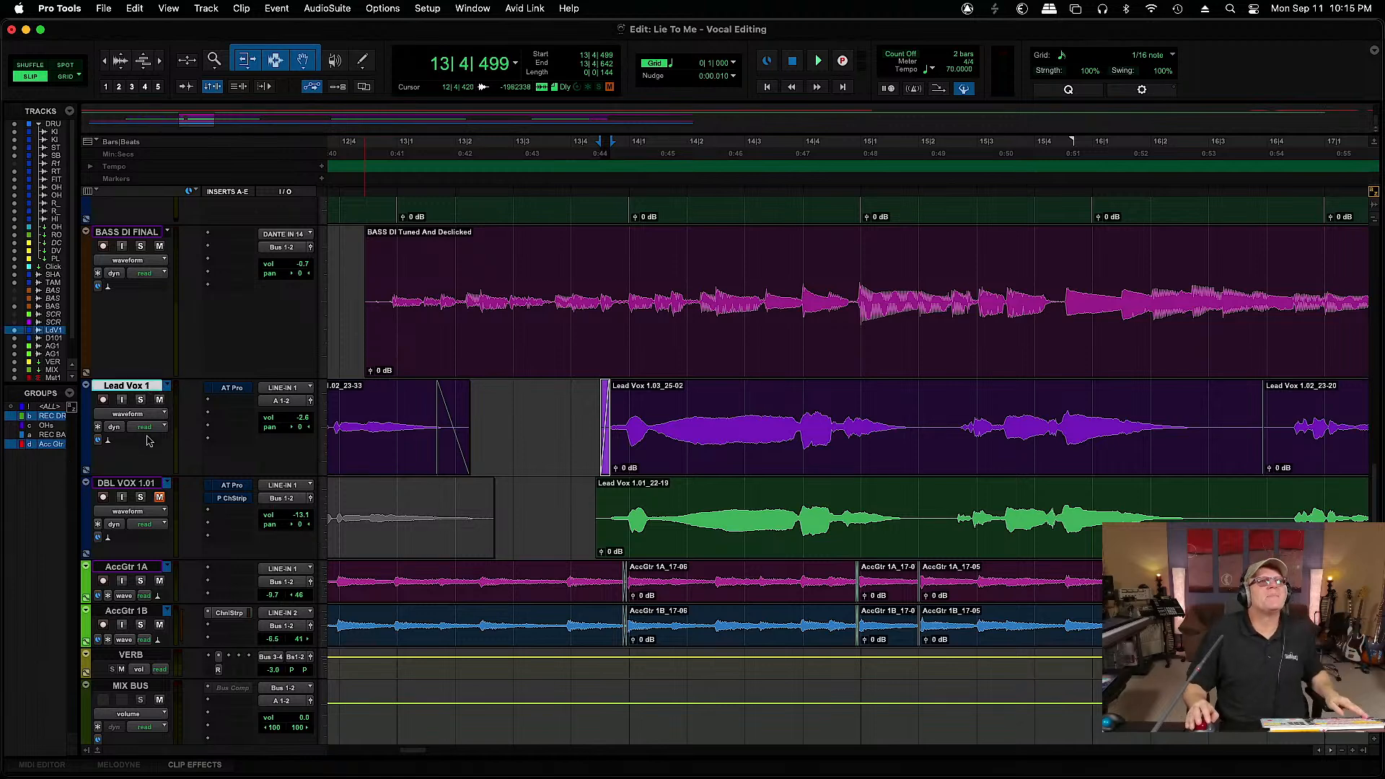
left_click(146, 487, "shift")
key("super+g")
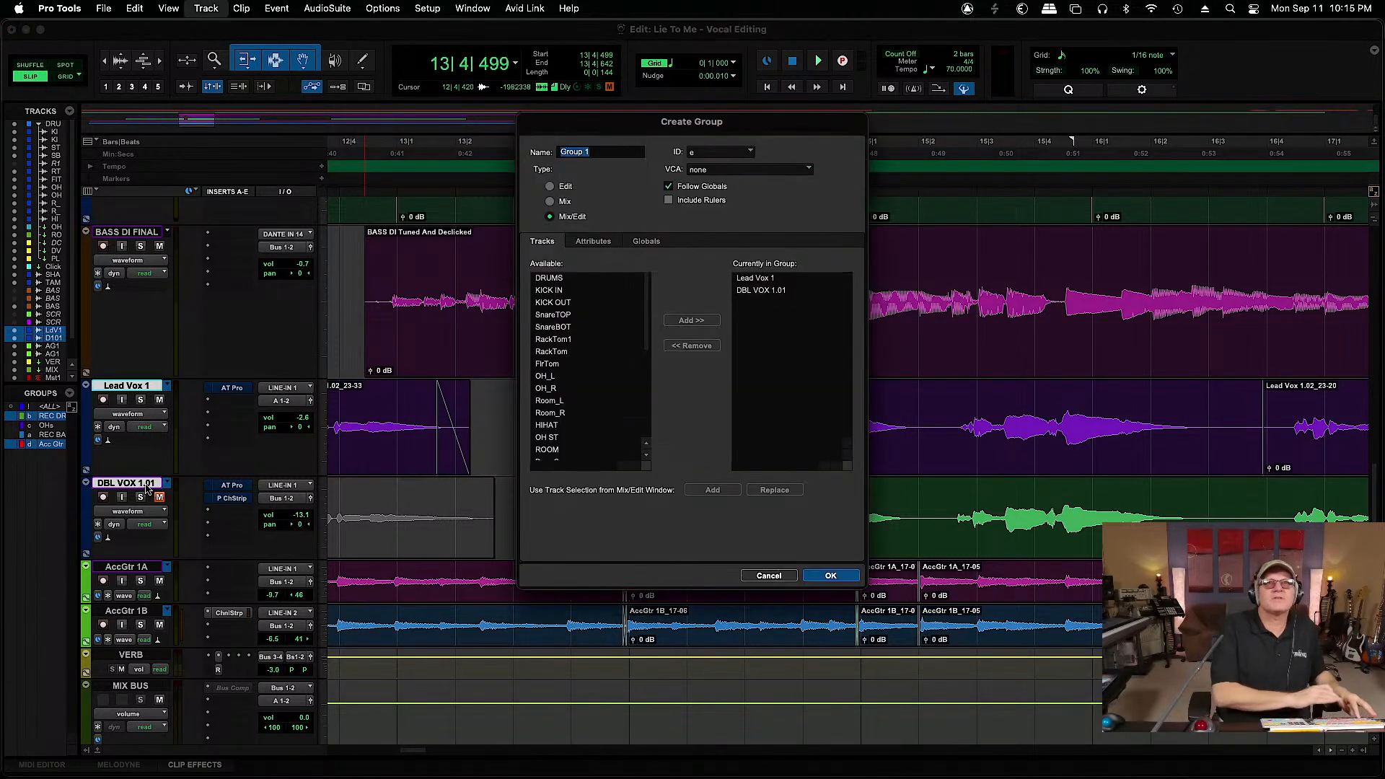
type("VO")
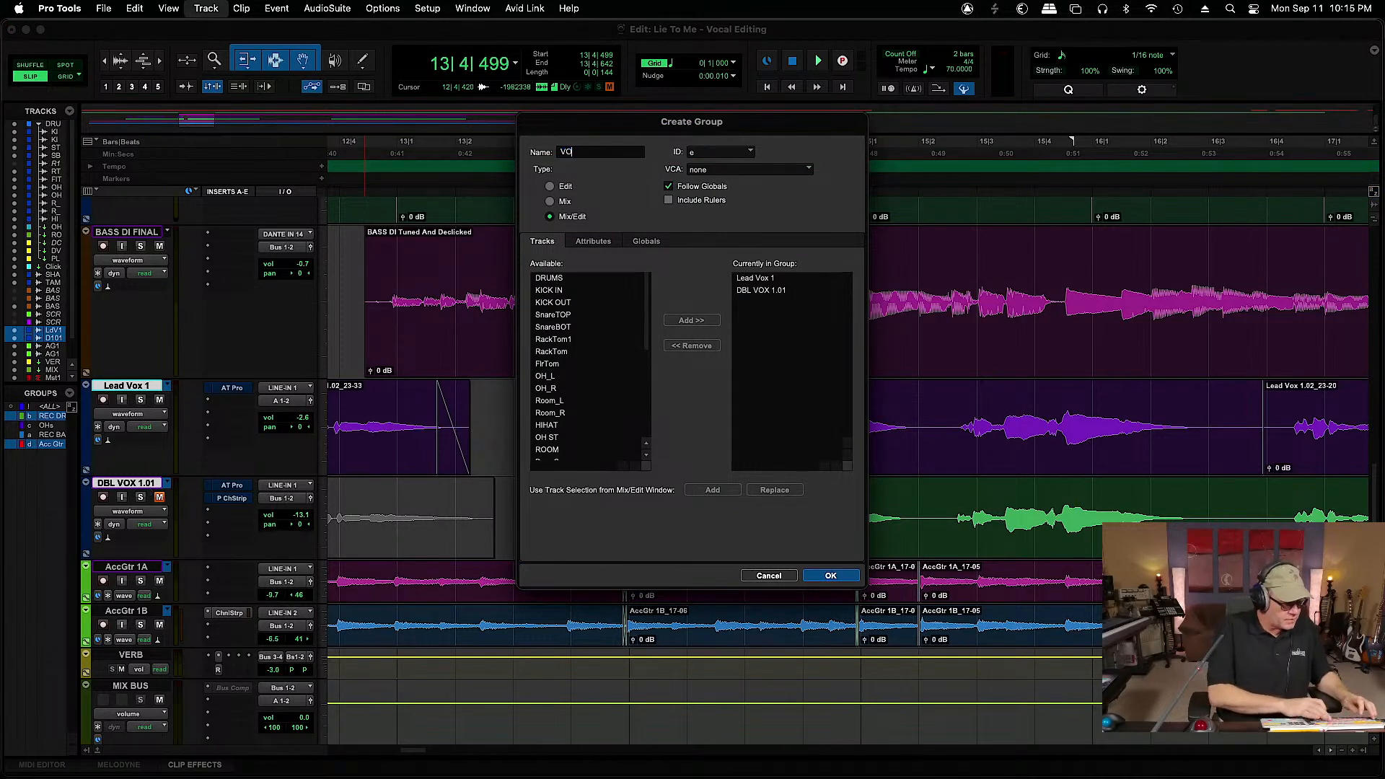
type("X EDIT")
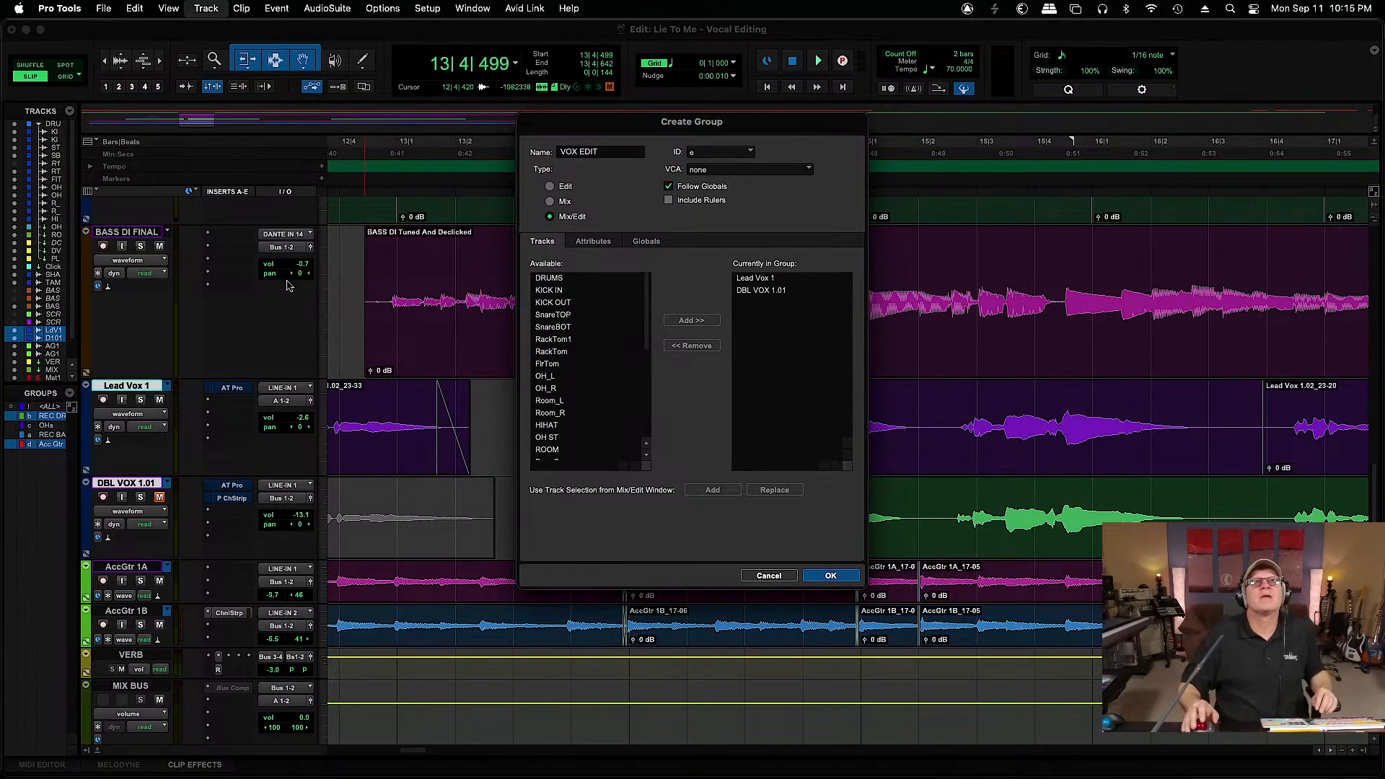
left_click(550, 186)
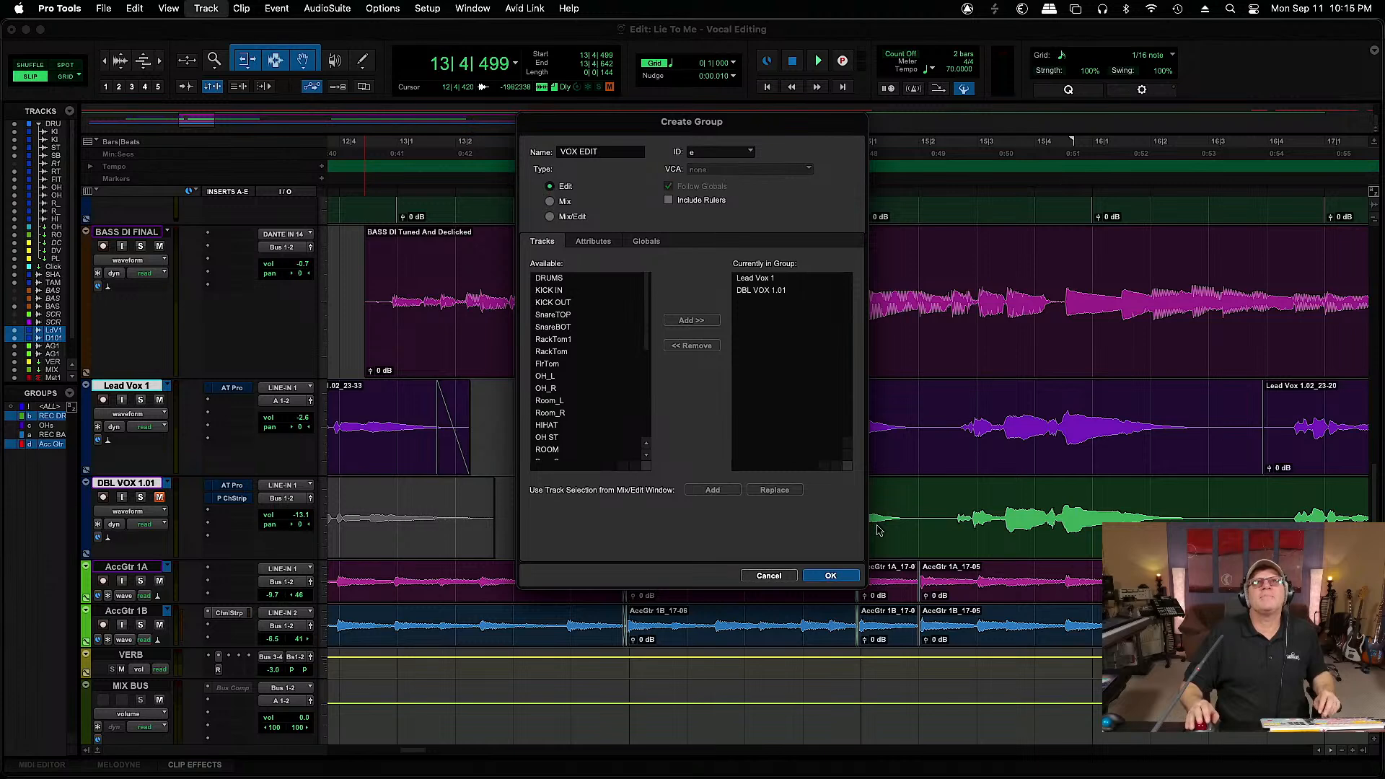
left_click(831, 575)
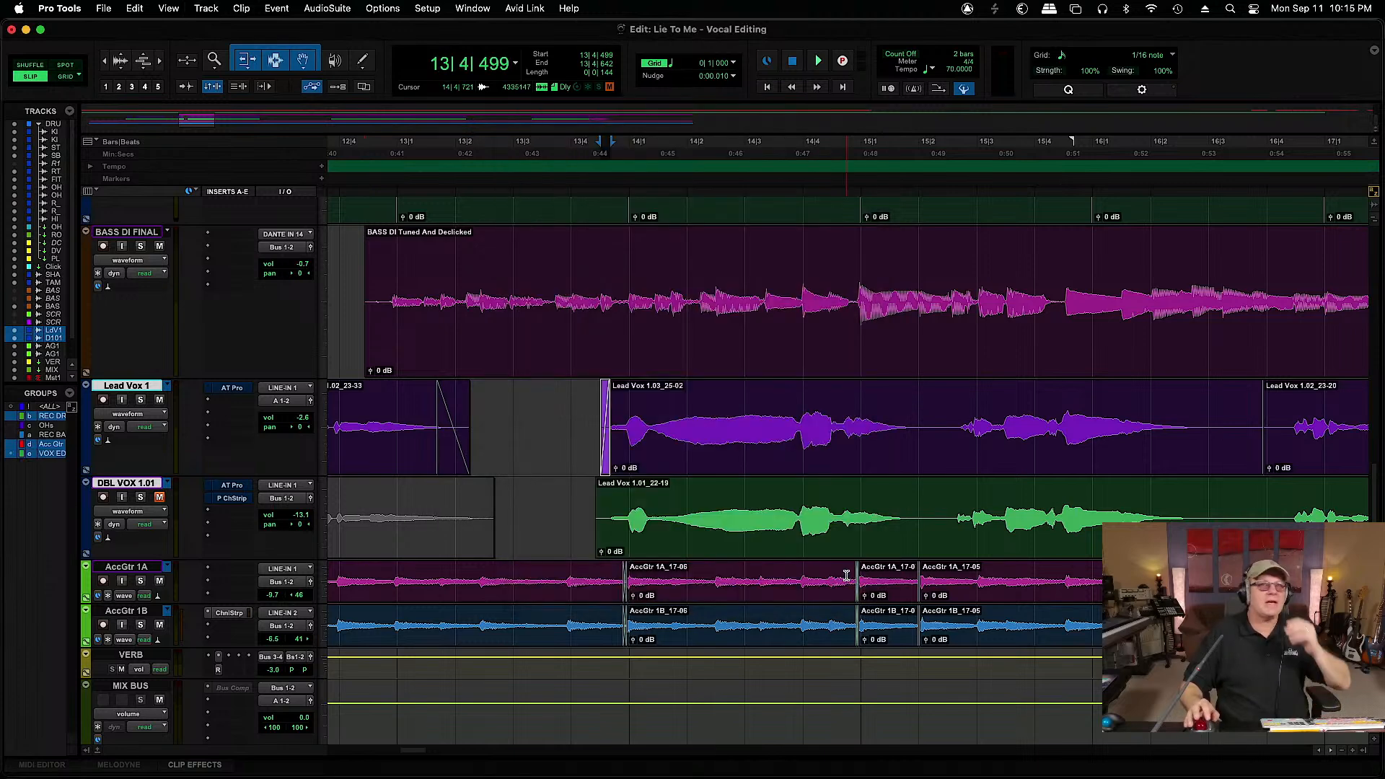
Clear the area before the phrase at the end of bar 13 on both grouped vocals and set their clip starts to about 13|4|451
left_click(570, 424)
left_click_drag(585, 413, 614, 481)
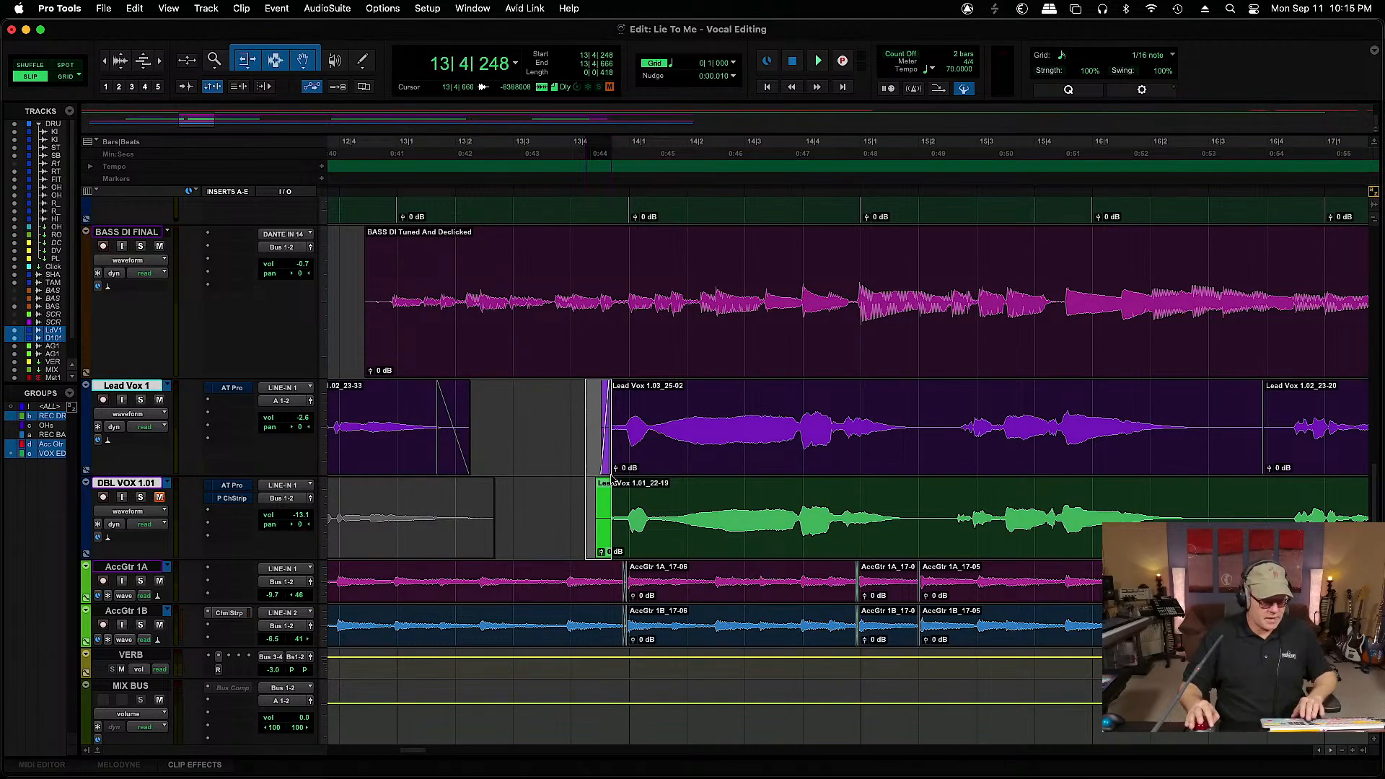
key("Delete")
left_click_drag(616, 429, 601, 425)
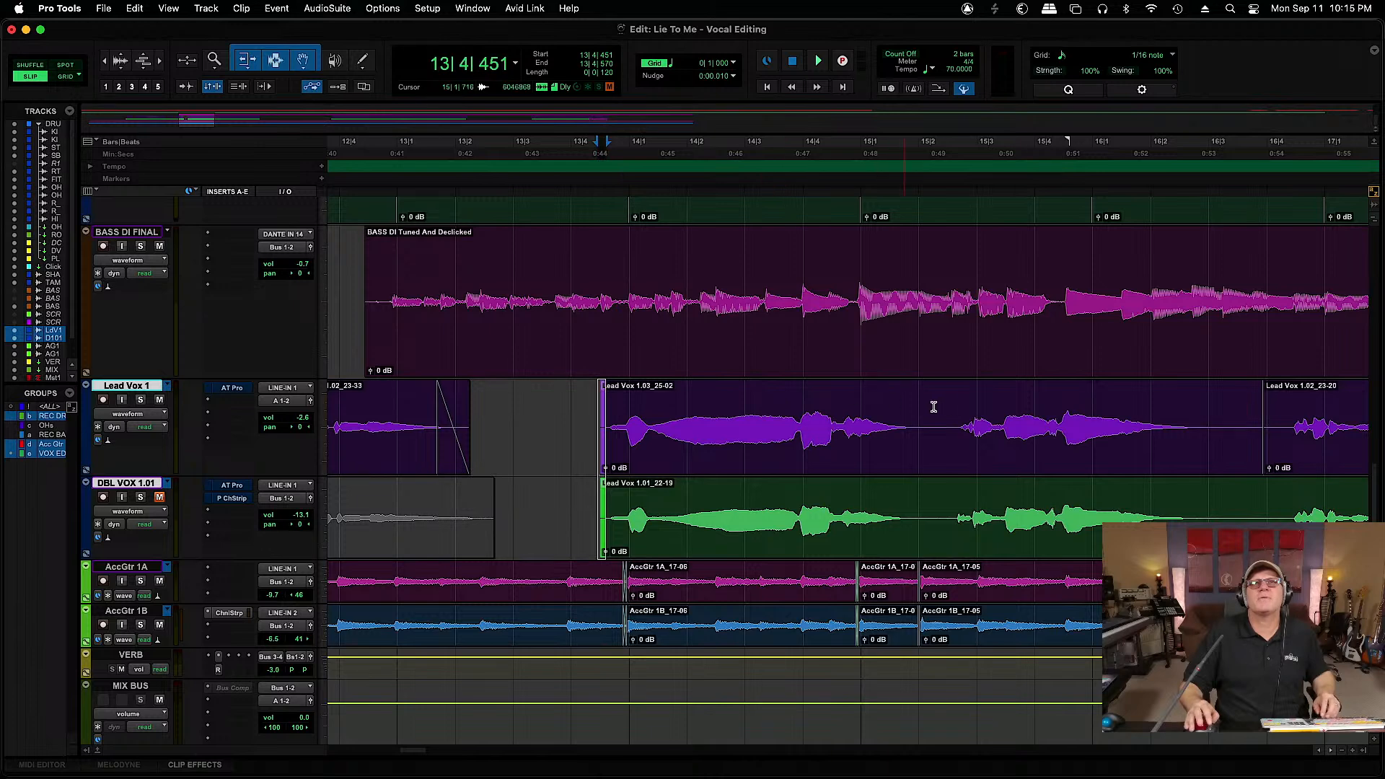
Delete the silence from 15|2|091 to 15|2|557 and the one between the phrases in bar 16 on both grouped vocals
left_click_drag(926, 416, 953, 507)
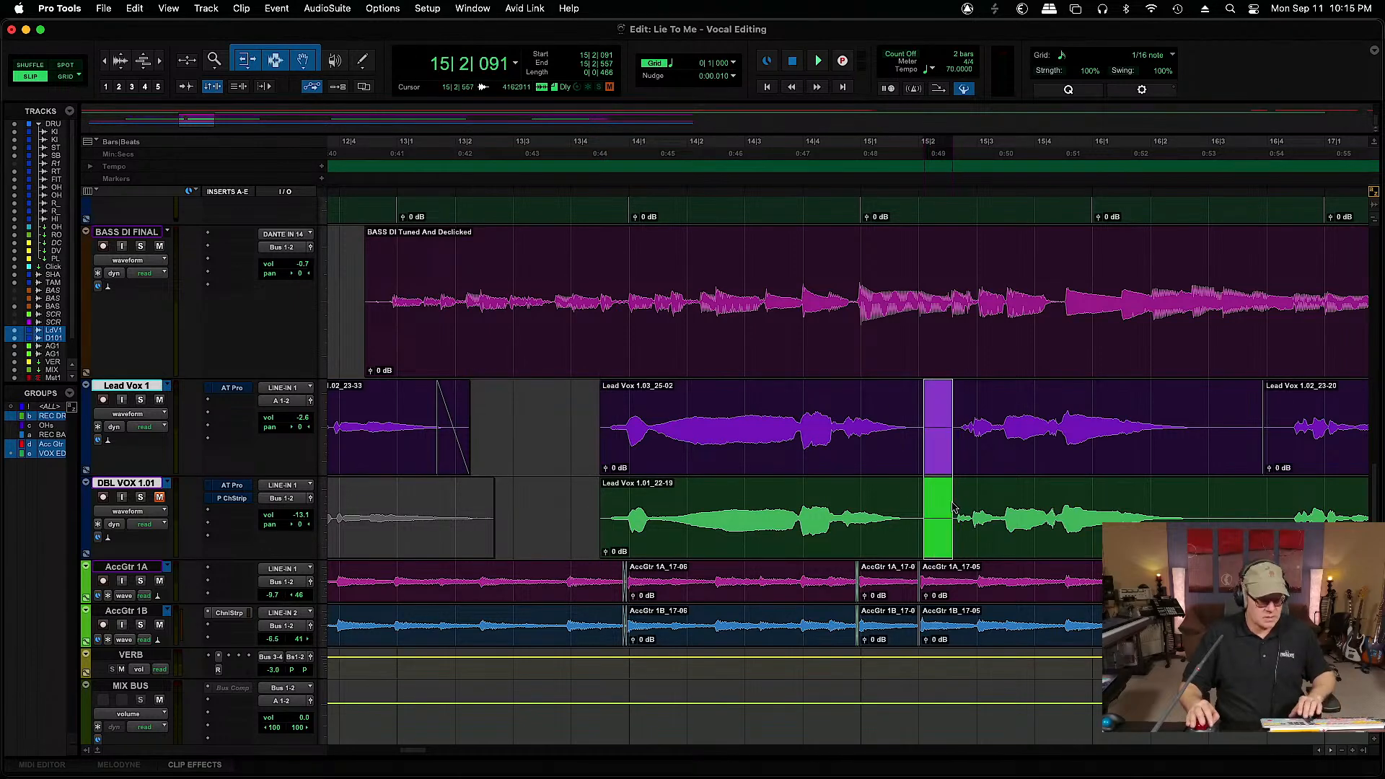
key("BackSpace")
left_click_drag(1199, 422, 1288, 485)
key("BackSpace")
Add fades to the grouped vocal clip edges on each side of the gaps in bars 15 and 16
left_click_drag(922, 393, 964, 394)
left_click_drag(1200, 394, 1188, 394)
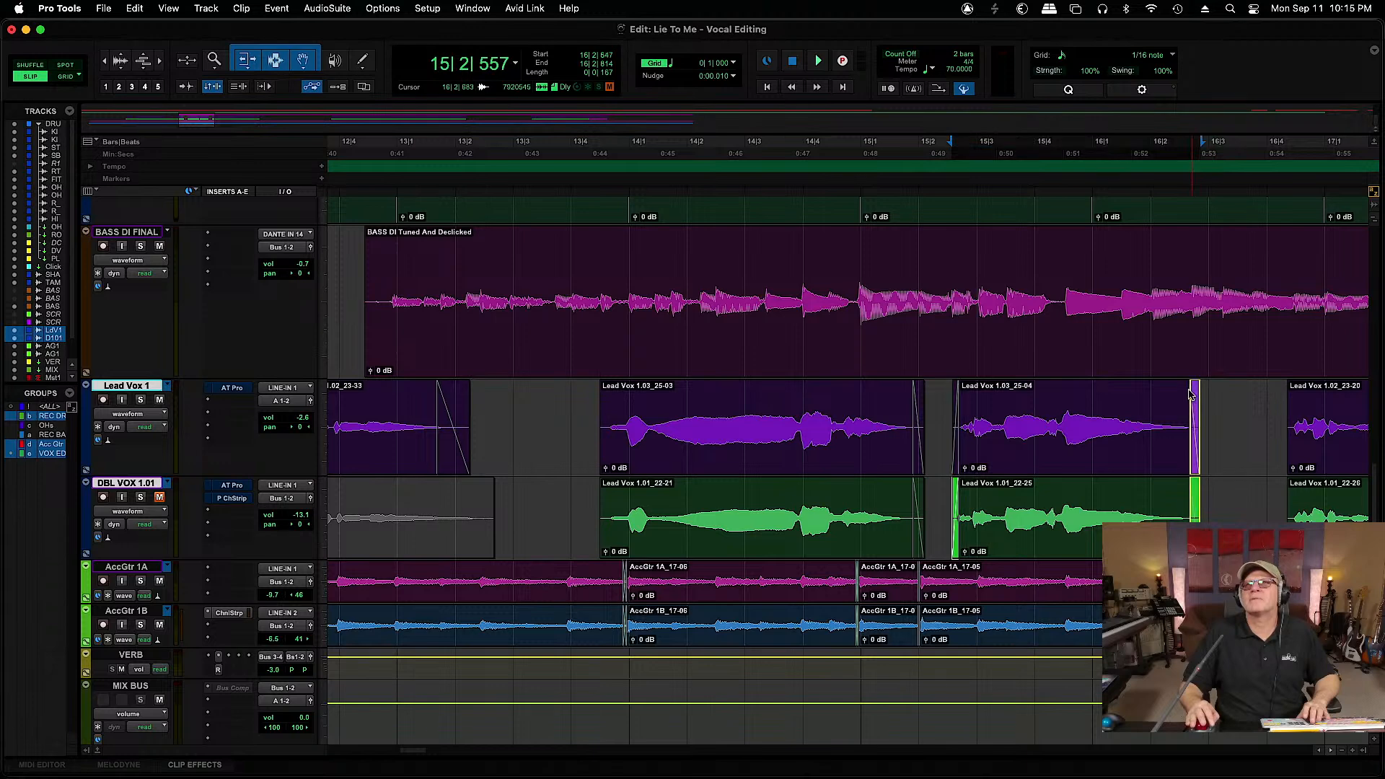
left_click_drag(1295, 394, 1287, 394)
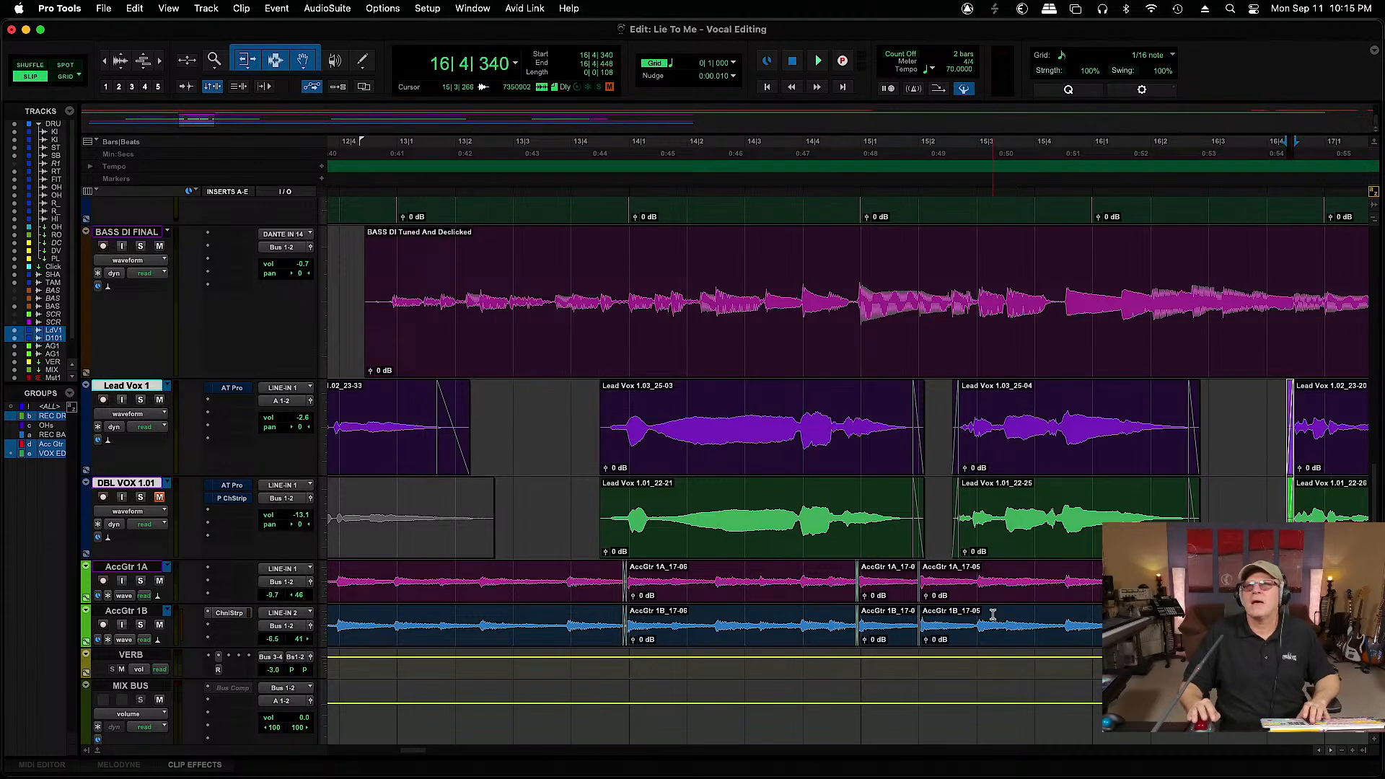
Delete the silence from about 18|2|231 to 18|4|354 on both grouped vocals and fade the clip edges around it
left_click_drag(409, 754, 429, 755)
left_click_drag(784, 433, 907, 472)
key("Delete")
left_click_drag(783, 407, 775, 392)
key("ctrl+f")
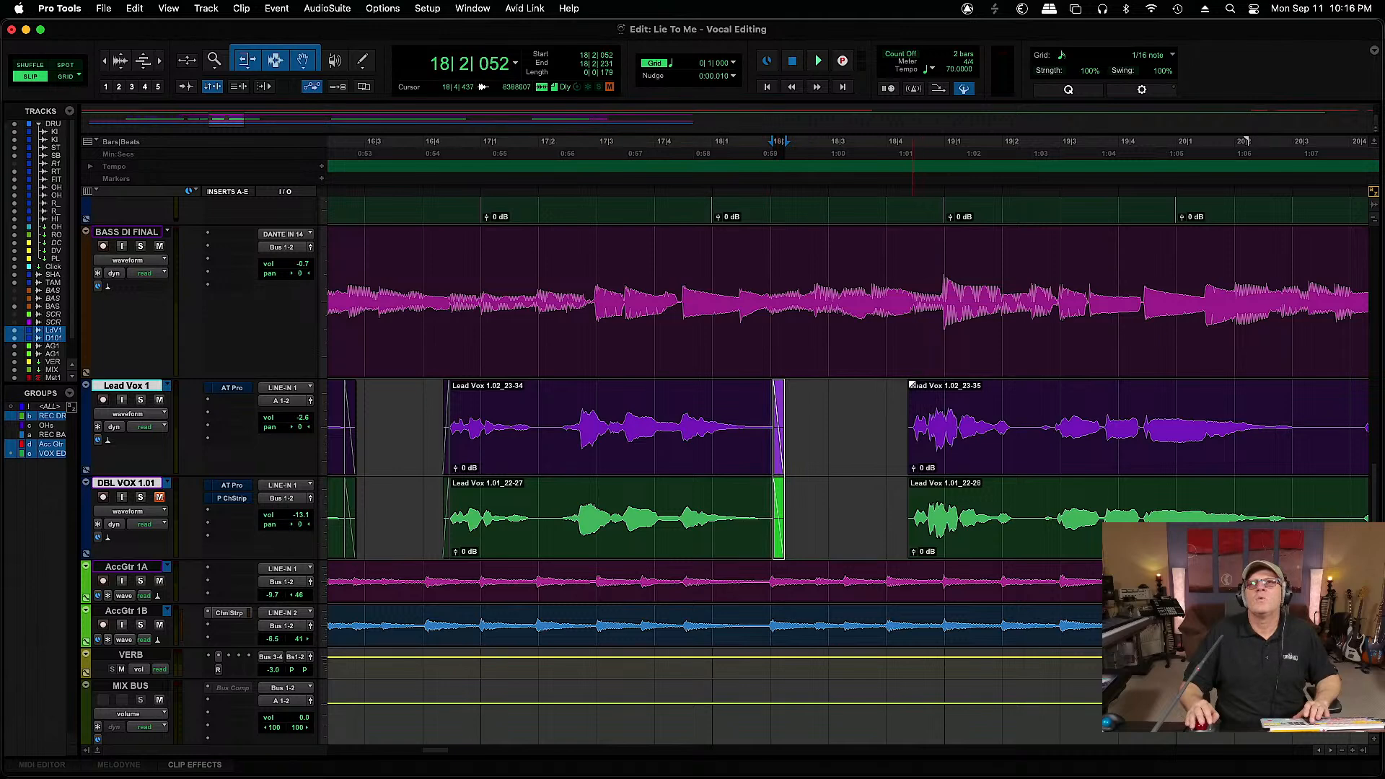
left_click_drag(915, 382, 907, 384)
key("ctrl+f")
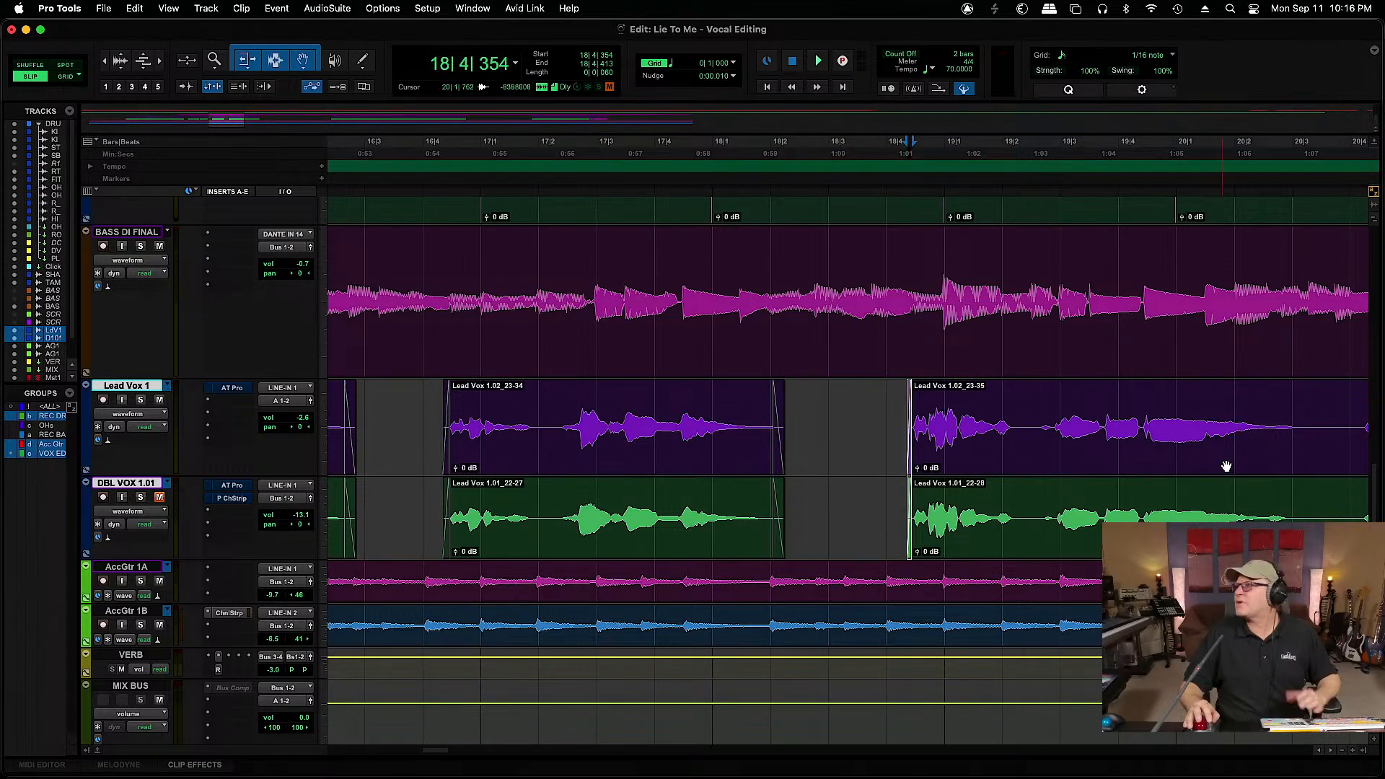
Delete the silence from 20|3|264 to 20|4|116 on both vocals, trim the last clips' end to 22|2|521, and fade the edges
left_click_drag(424, 753, 443, 754)
left_click_drag(736, 433, 786, 473)
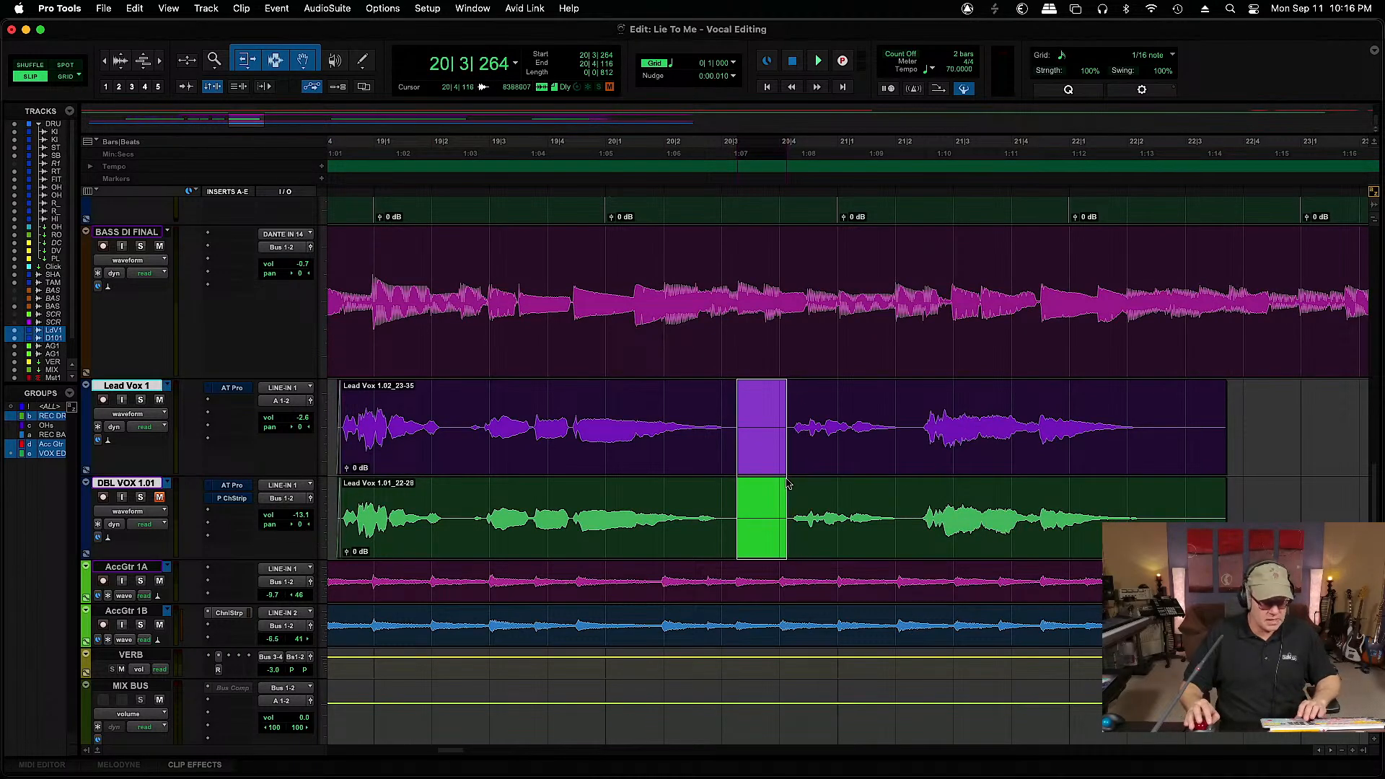
key("Delete")
mouse_move(1227, 408)
left_mouse_down()
mouse_move(1162, 419)
mouse_move(1148, 386)
left_mouse_up()
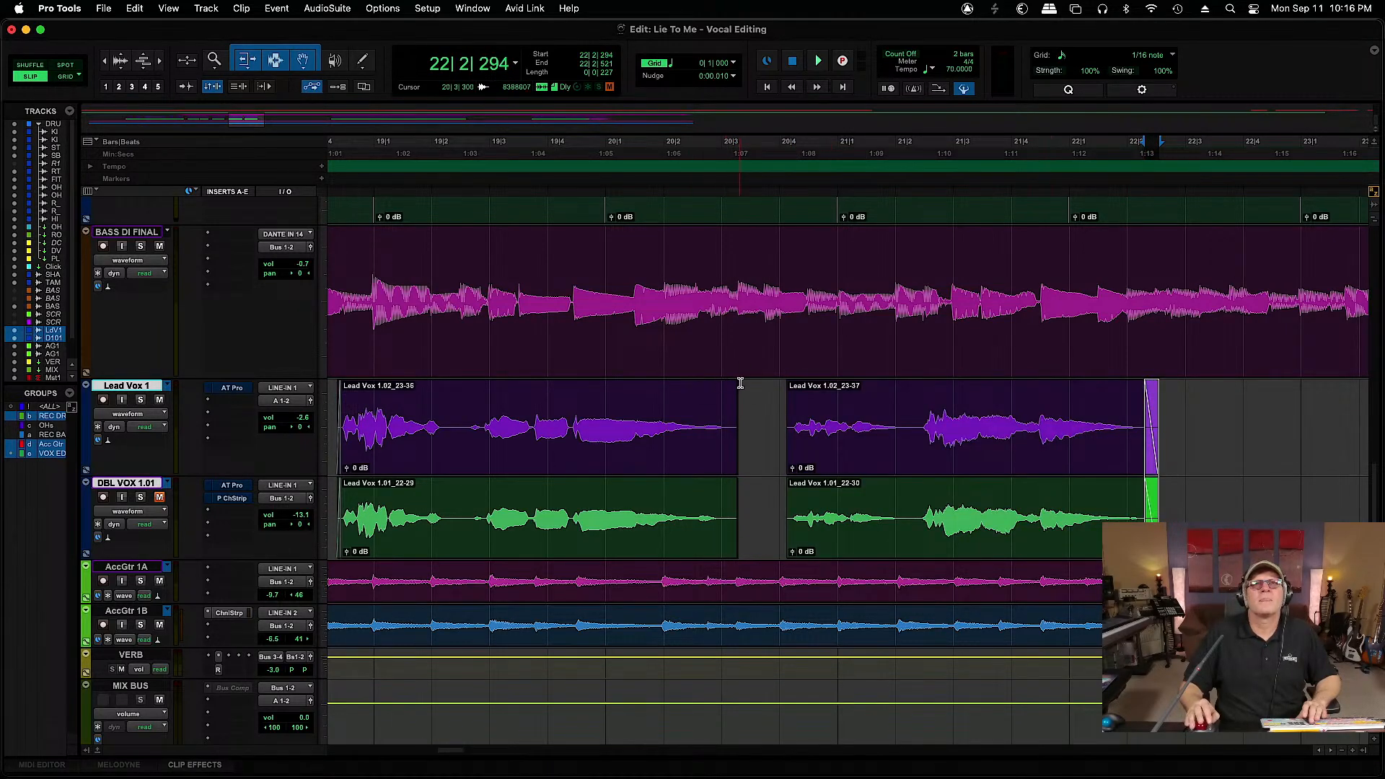
left_click_drag(734, 390, 795, 389)
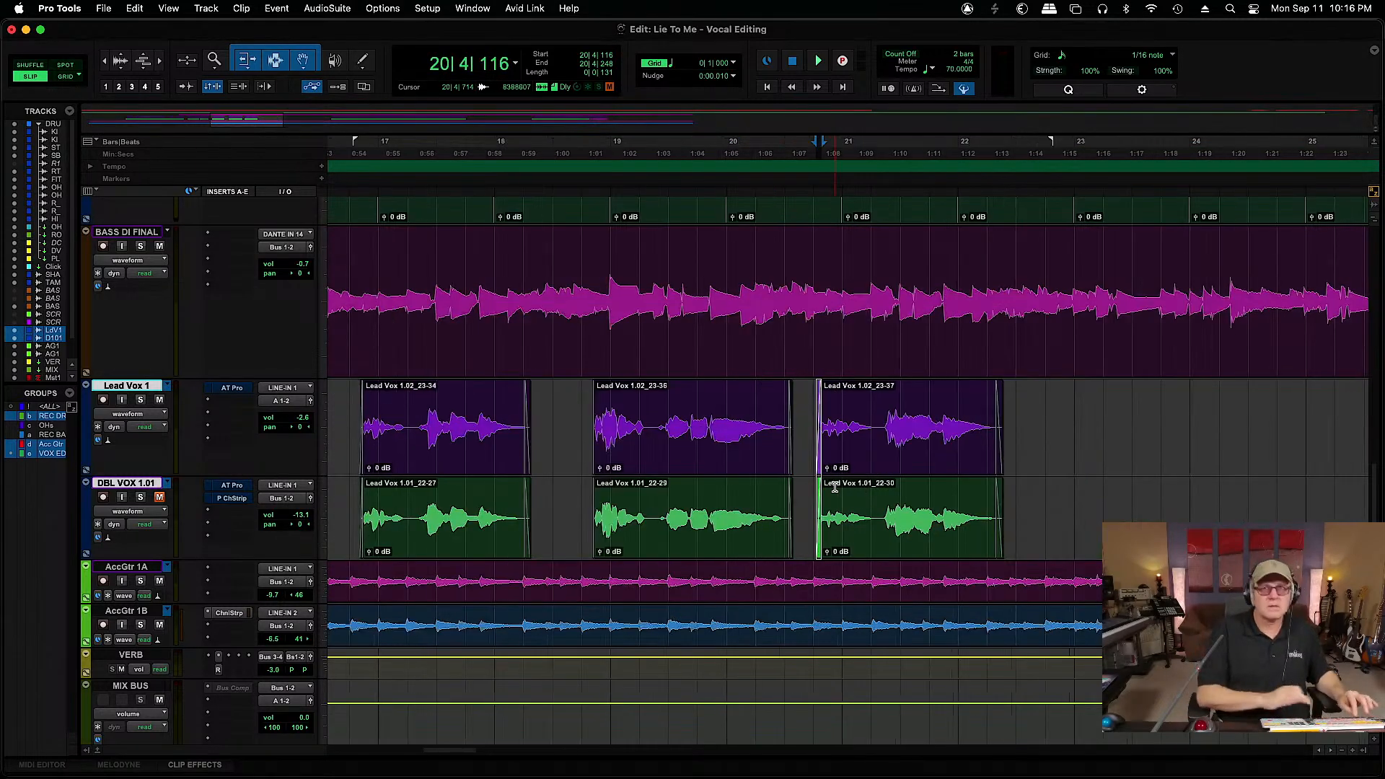
Trim the start of the grouped vocal clips in bar 31 to about 31|3 and add a fade-in there
key("r")
left_click_drag(457, 752, 536, 751)
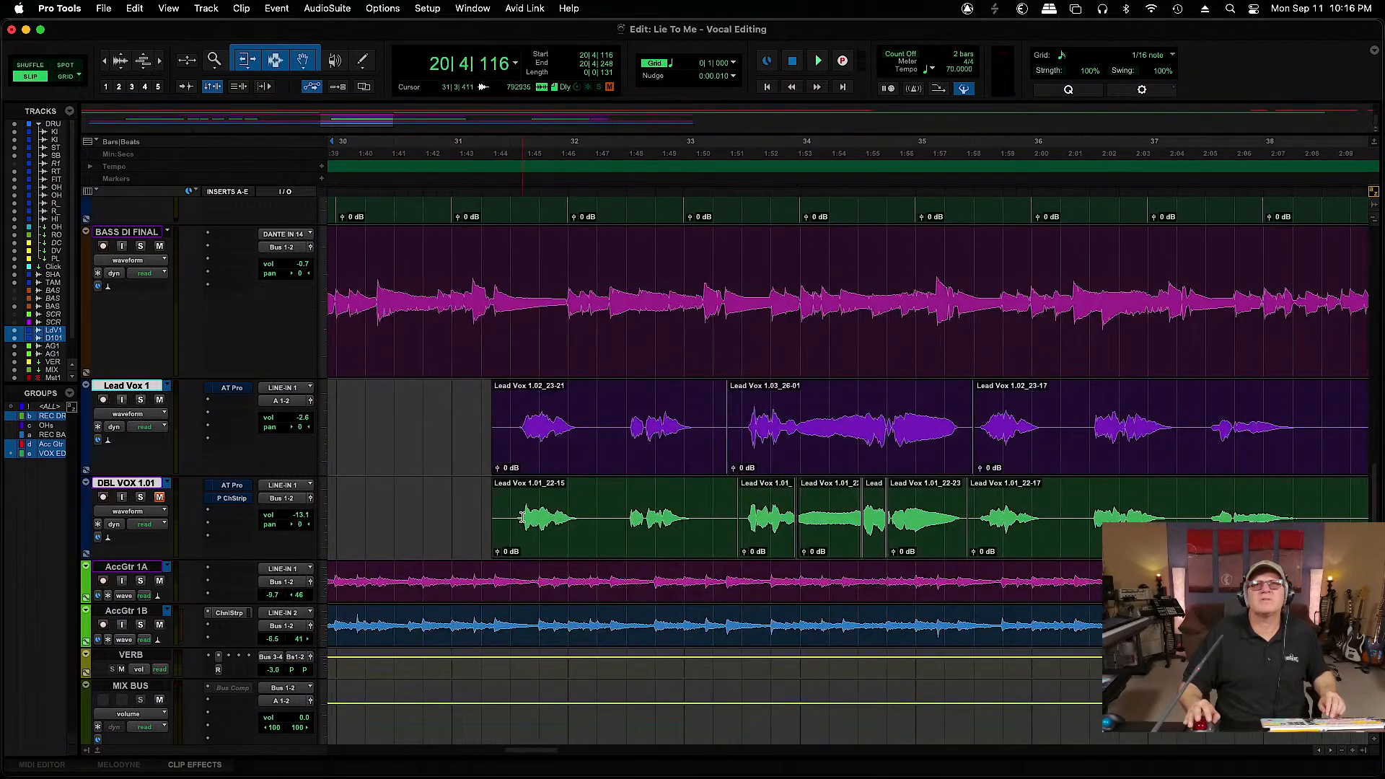
left_click(485, 407)
key("t")
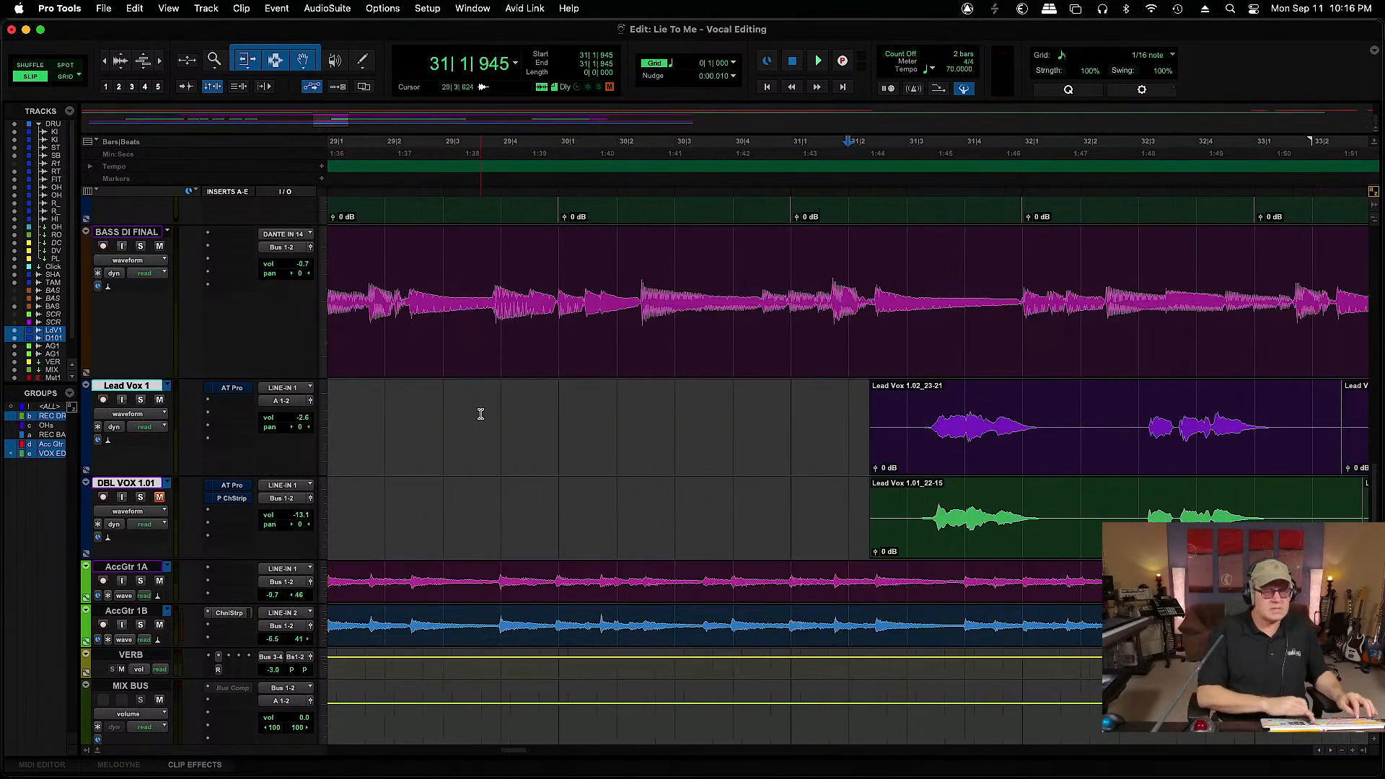
left_click_drag(864, 415, 907, 477)
key("Delete")
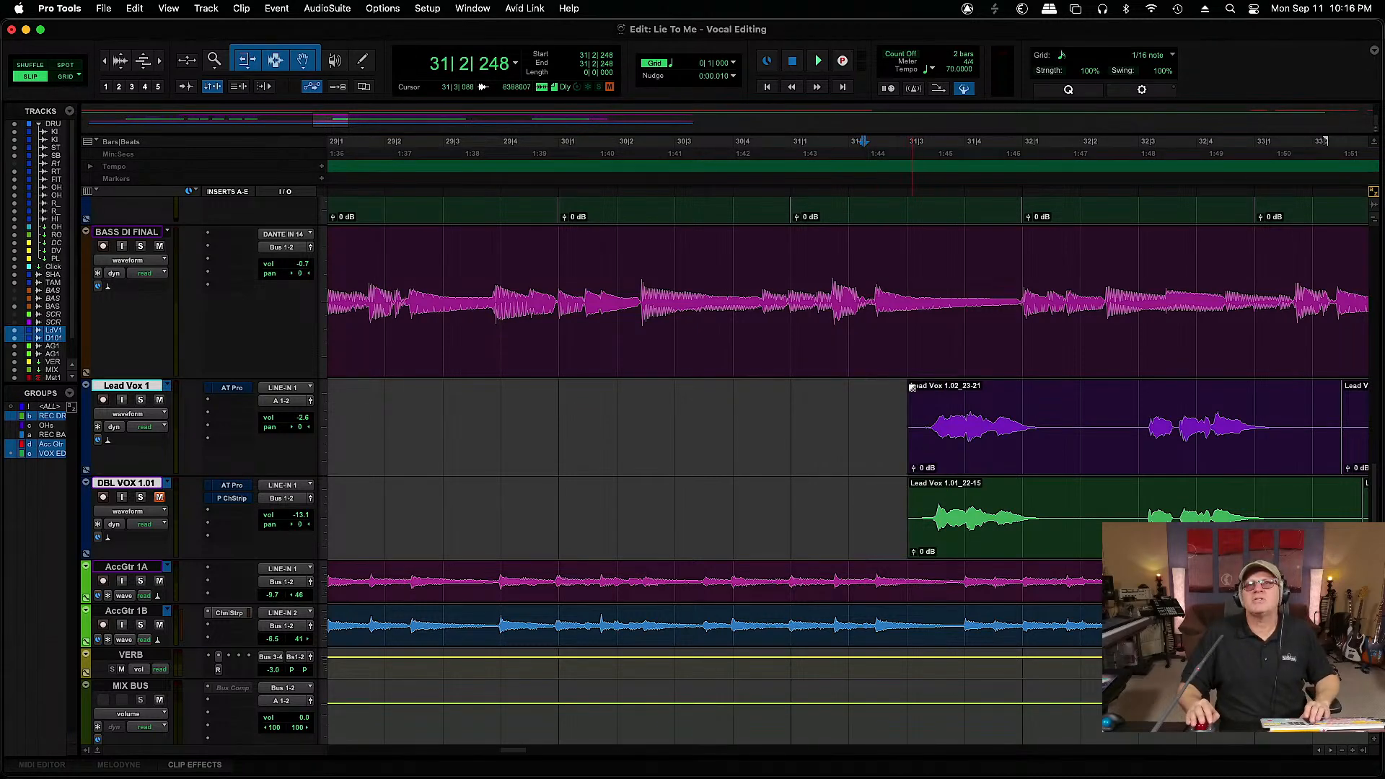
left_click_drag(911, 387, 927, 476)
key("ctrl+super+f")
Delete the silences between the grouped vocal phrases in bars 32 and 33, and fade the clip edges around the bar 33 gap
left_click_drag(1050, 405, 1140, 496)
key("Delete")
left_click_drag(1286, 402, 761, 540)
key("Delete")
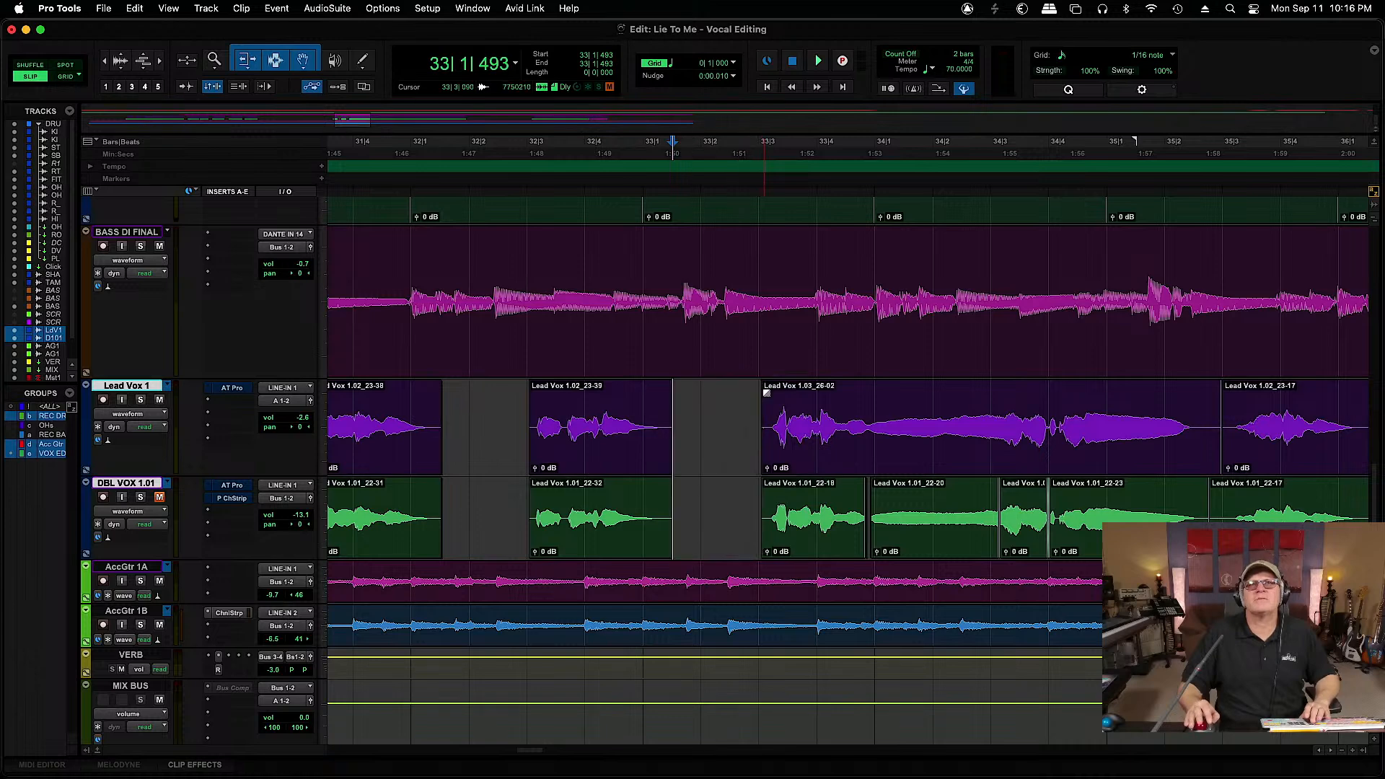
left_click_drag(766, 393, 769, 393)
left_click_drag(671, 389, 662, 390)
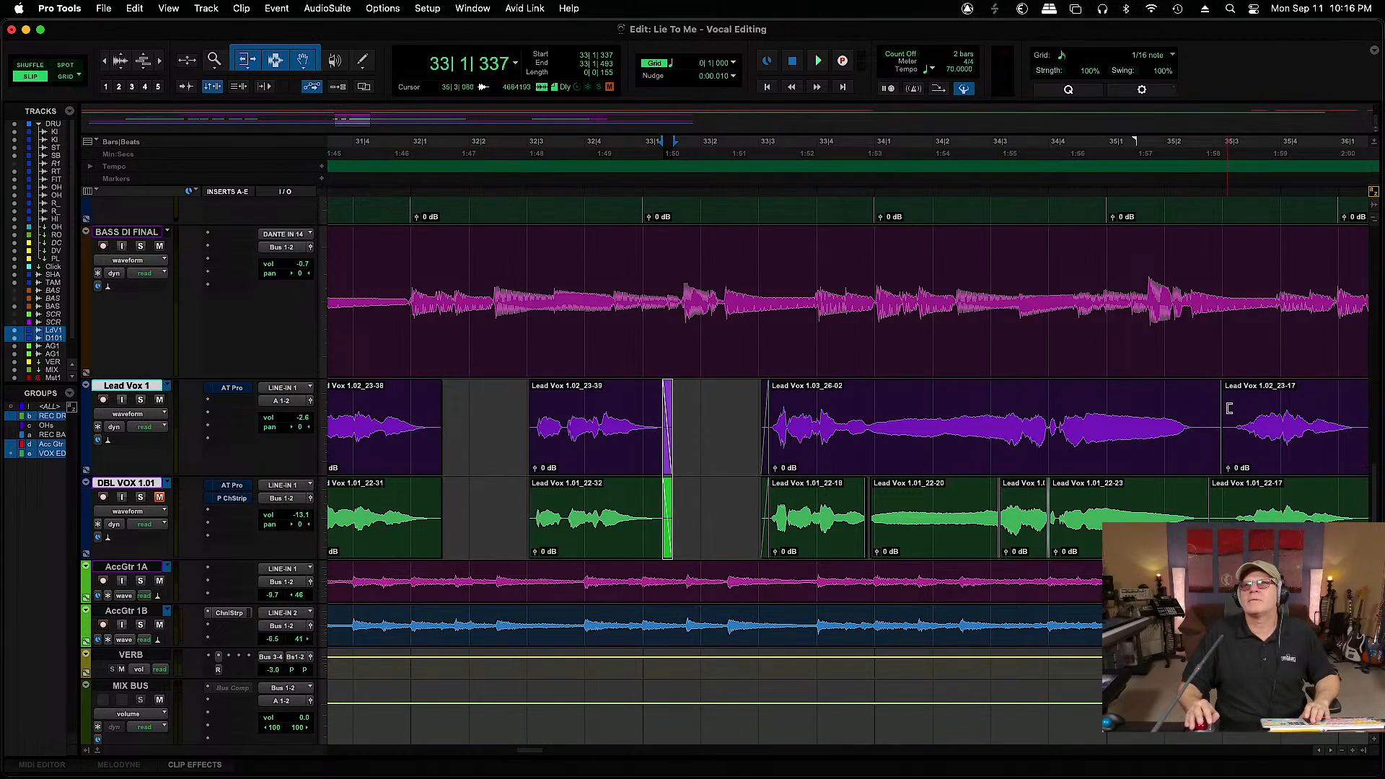
Delete the silence at the clip boundary in bar 35, ending at 35|3|139, on both vocals and fade the edges around it
left_click_drag(1199, 408, 1231, 482)
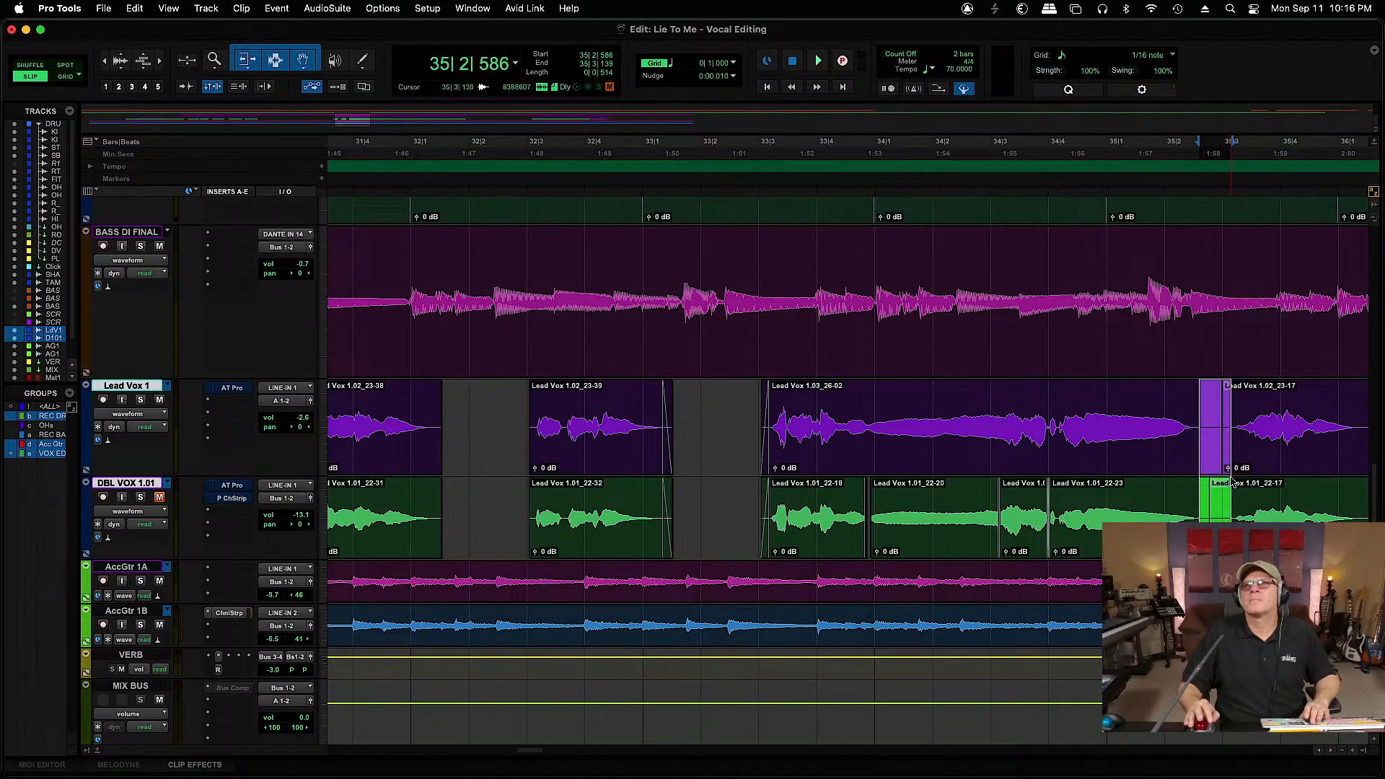
key("Delete")
left_click_drag(1199, 398, 1238, 393)
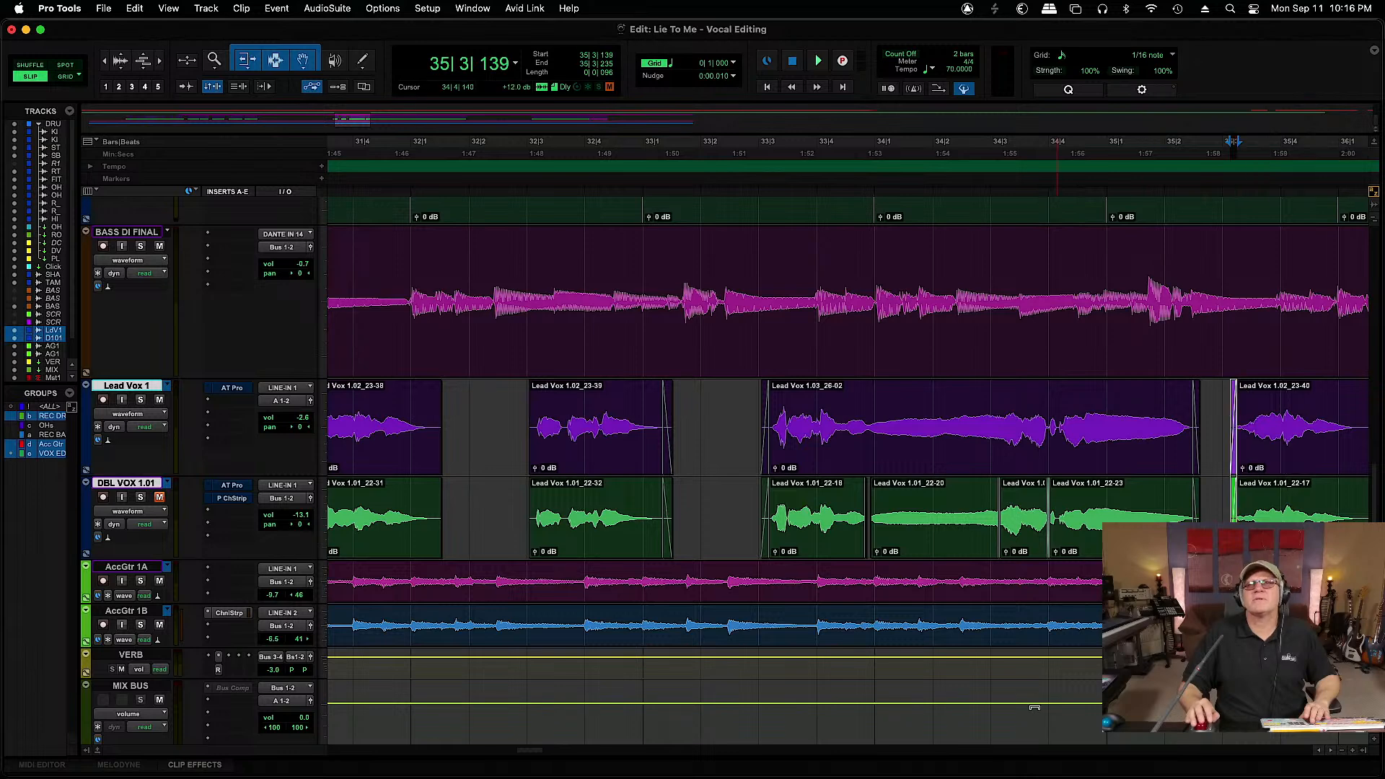
Delete the silence starting at 36|1|501 between the grouped vocal phrases in bar 36
left_click_drag(536, 752, 561, 755)
left_click_drag(544, 421, 632, 503)
key("Delete")
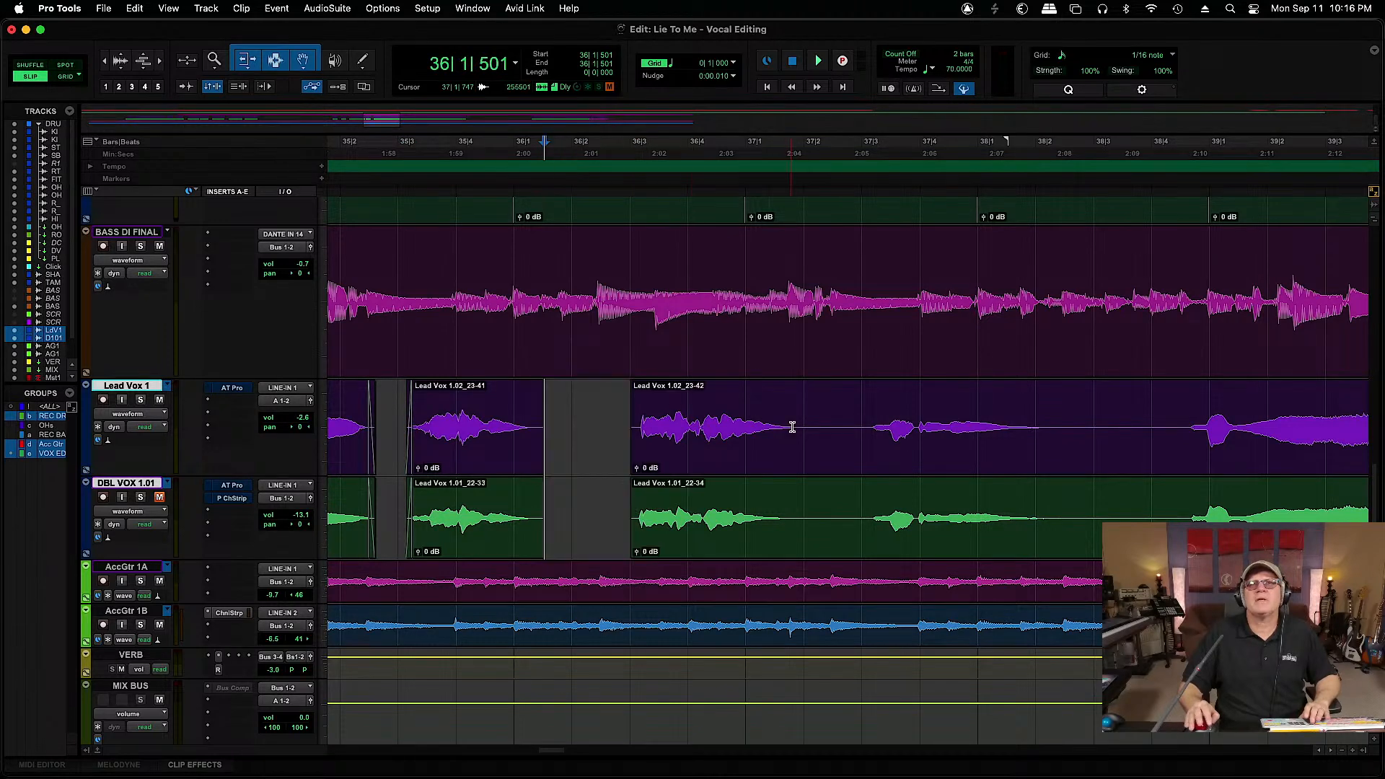
Delete the silence starting at 37|1|890 and the one in bar 38, ending at 38|4|562, on both grouped vocals
left_click_drag(799, 422, 866, 507)
key("Delete")
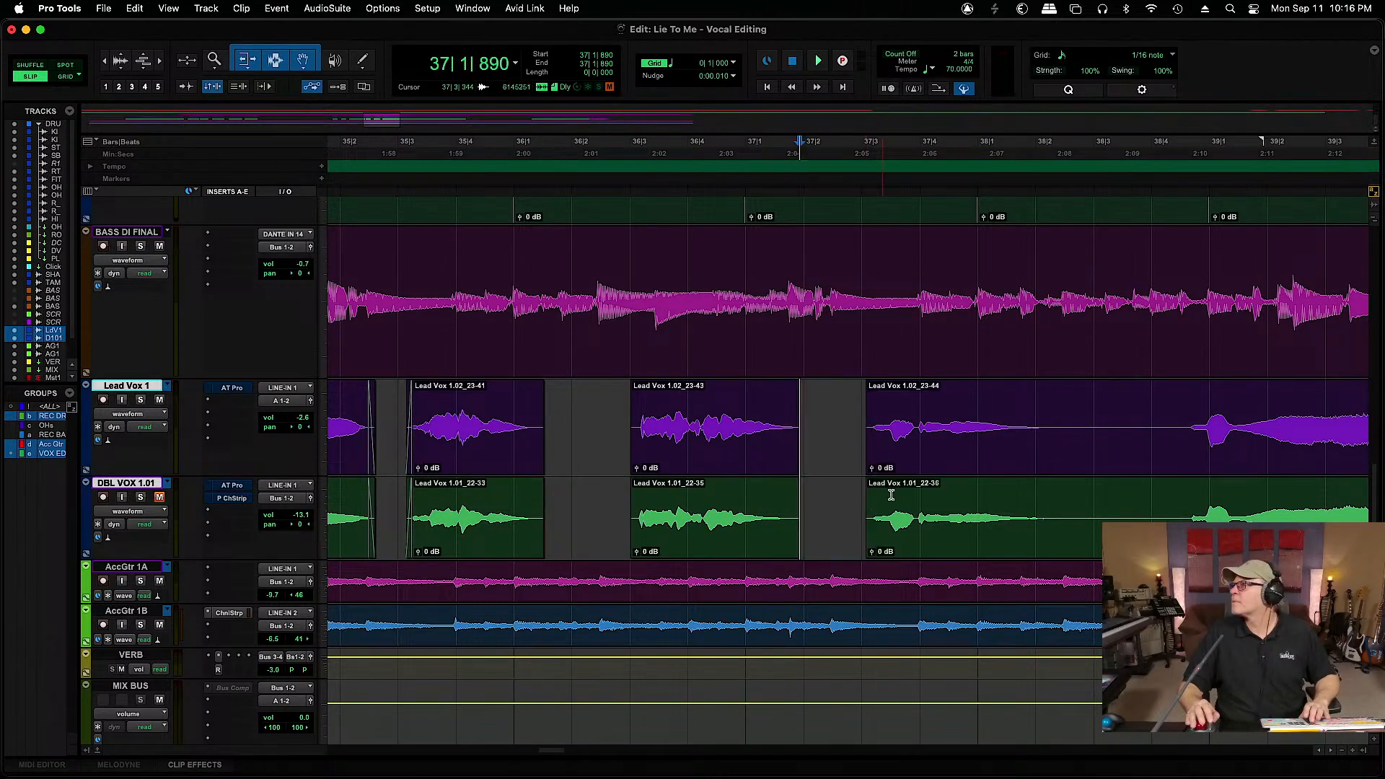
left_click_drag(1055, 422, 1165, 500)
key("Delete")
Fade the grouped vocal clip edges on both sides of the gaps in bars 36, 37 and 38
left_click_drag(544, 386, 534, 386)
left_click_drag(633, 390, 641, 393)
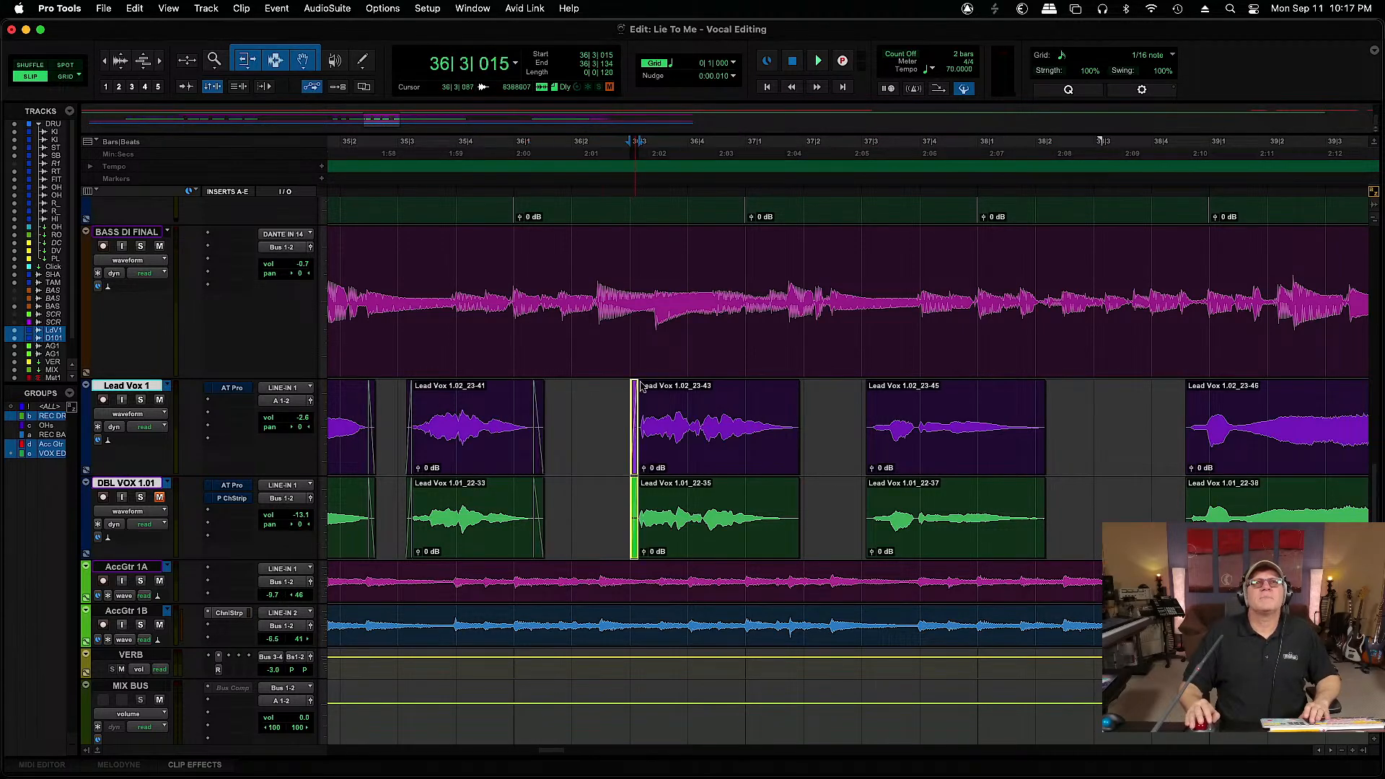
left_click_drag(793, 393, 874, 392)
left_click_drag(1034, 395, 1045, 395)
left_click_drag(1186, 393, 1192, 394)
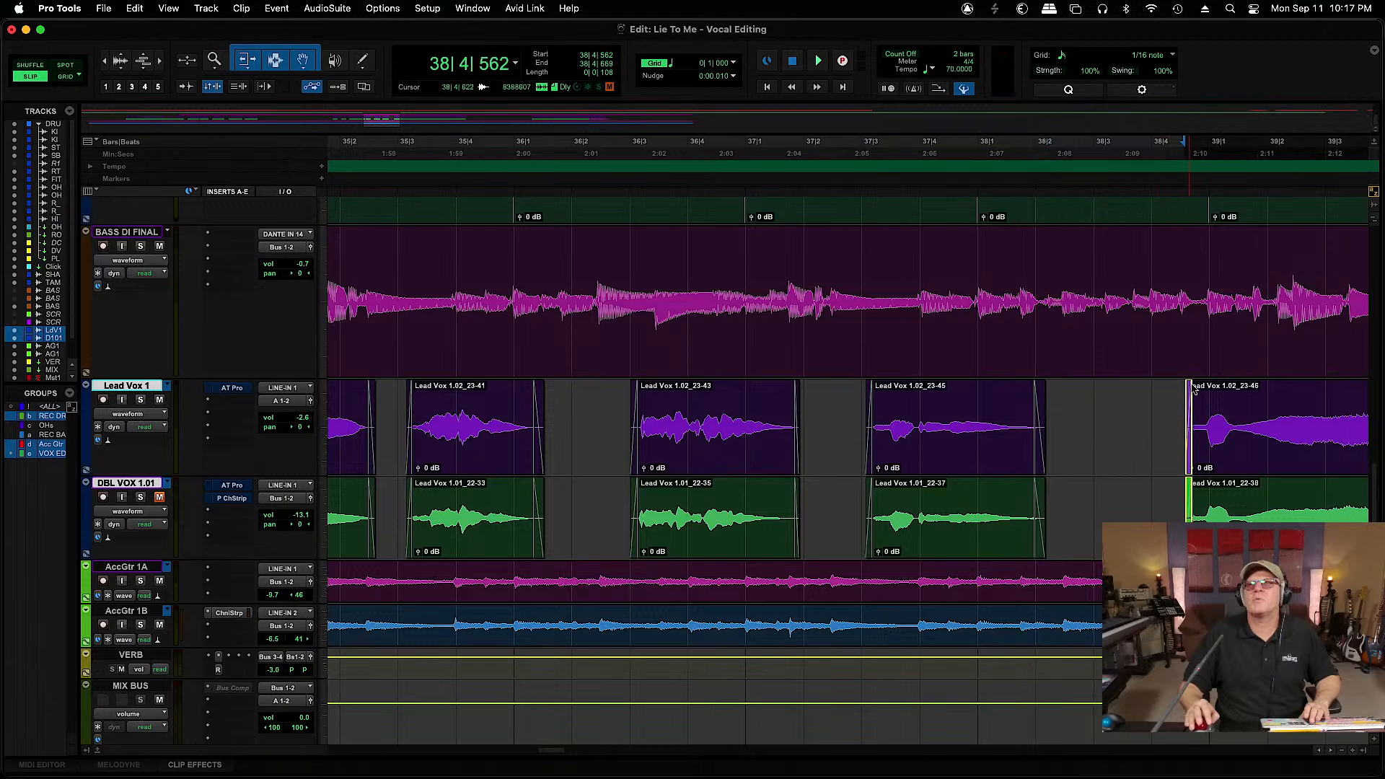
Delete the silences starting at 41|3|168 and 43|2|509 between the grouped vocal phrases
left_click_drag(556, 755, 585, 757)
left_click_drag(663, 412, 723, 414)
key("BackSpace")
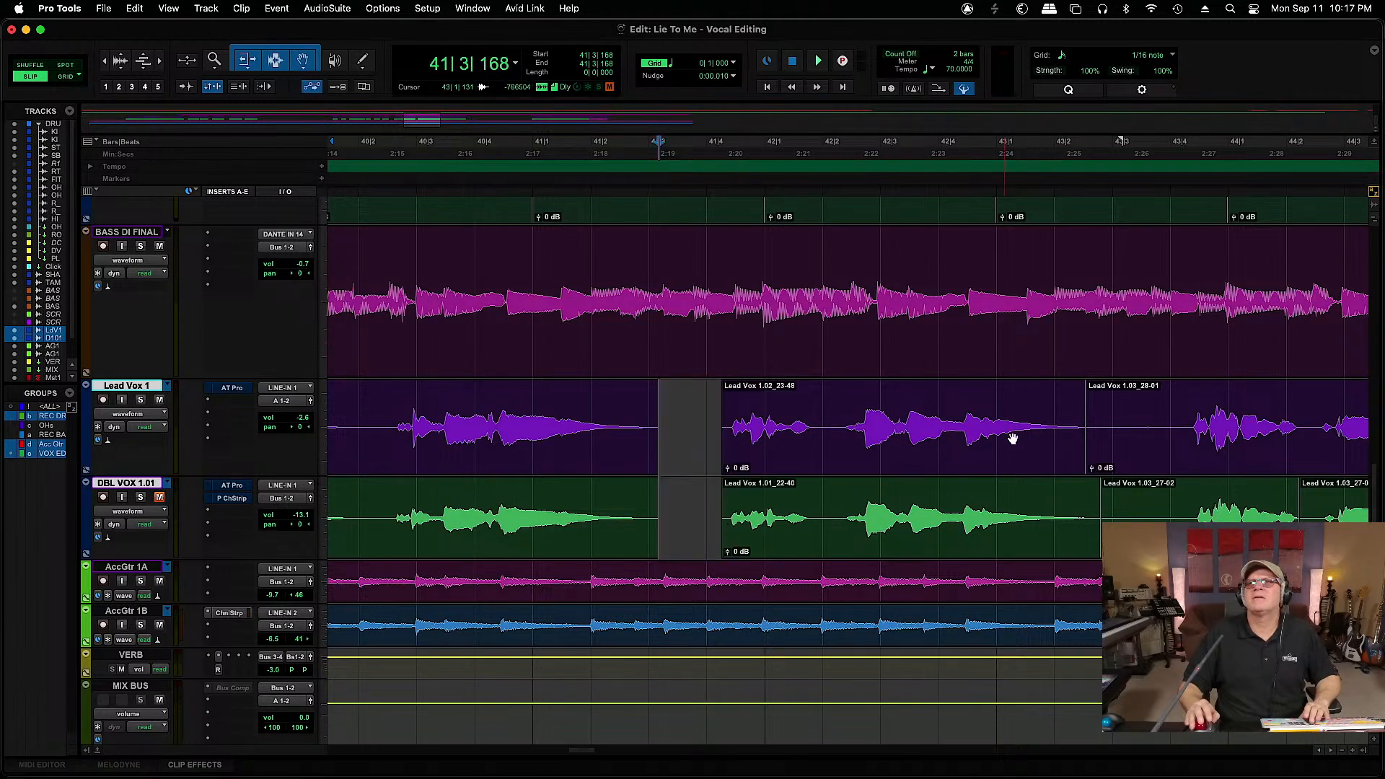
left_click_drag(1184, 420, 1085, 491)
key("BackSpace")
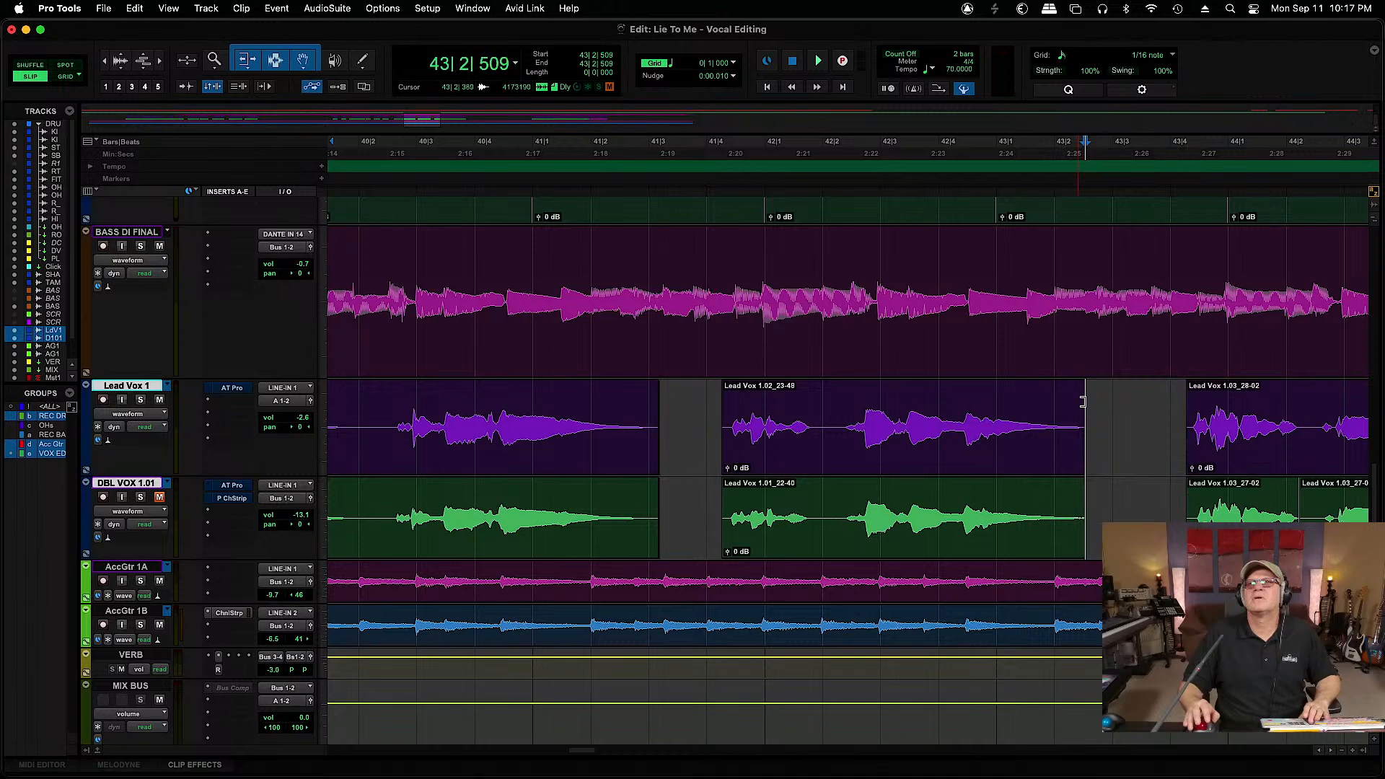
Fade the grouped vocal clip edges on both sides of the gaps in bars 41 and 43
left_click_drag(1082, 393, 1071, 389)
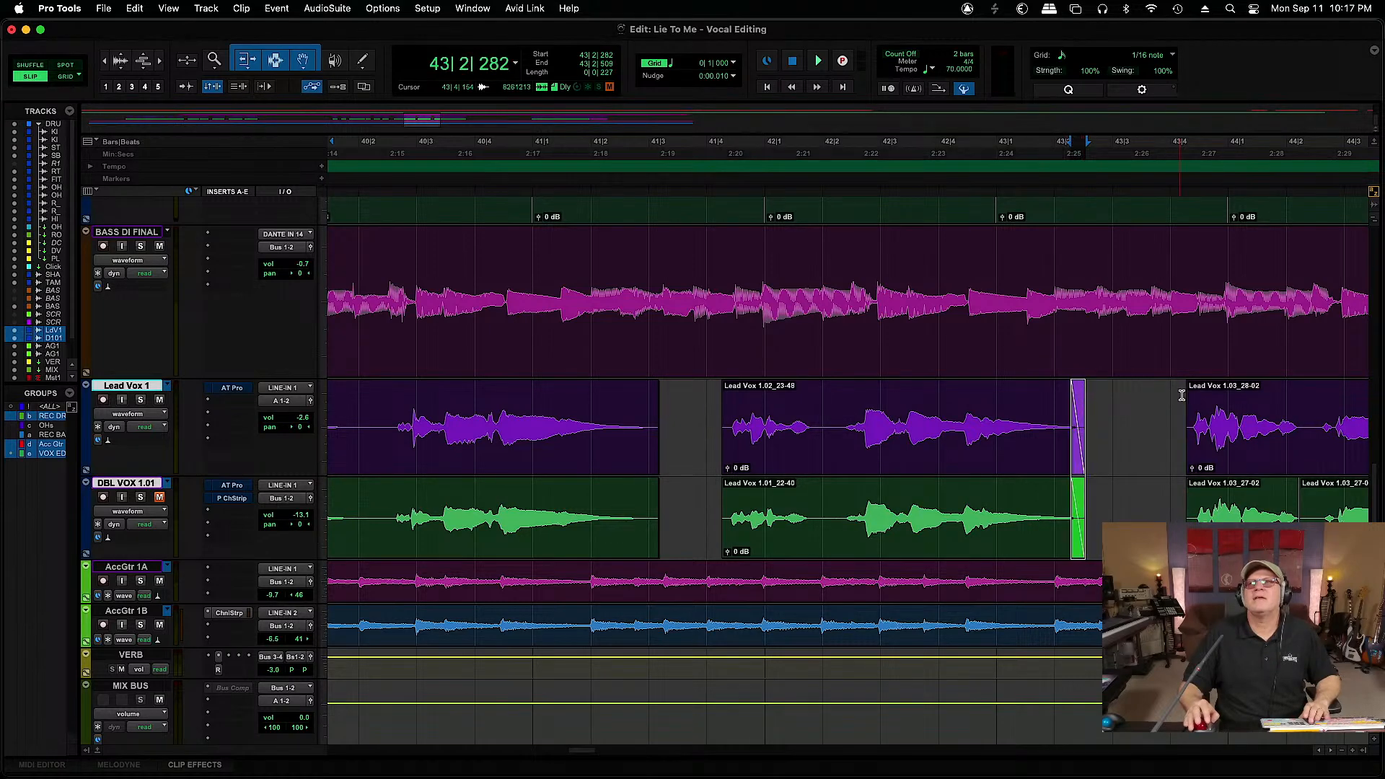
left_click_drag(1188, 386, 1193, 389)
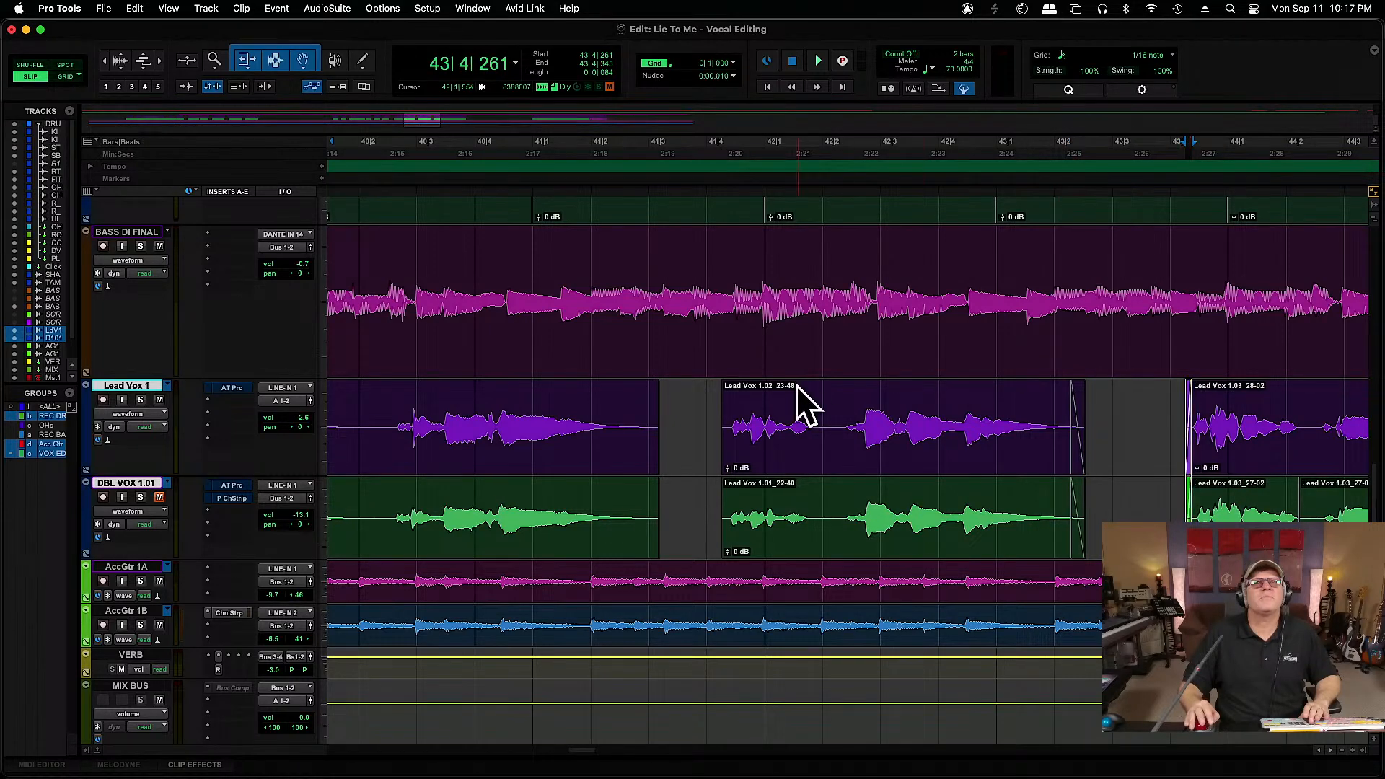
left_click(725, 390)
left_click_drag(658, 393, 647, 393)
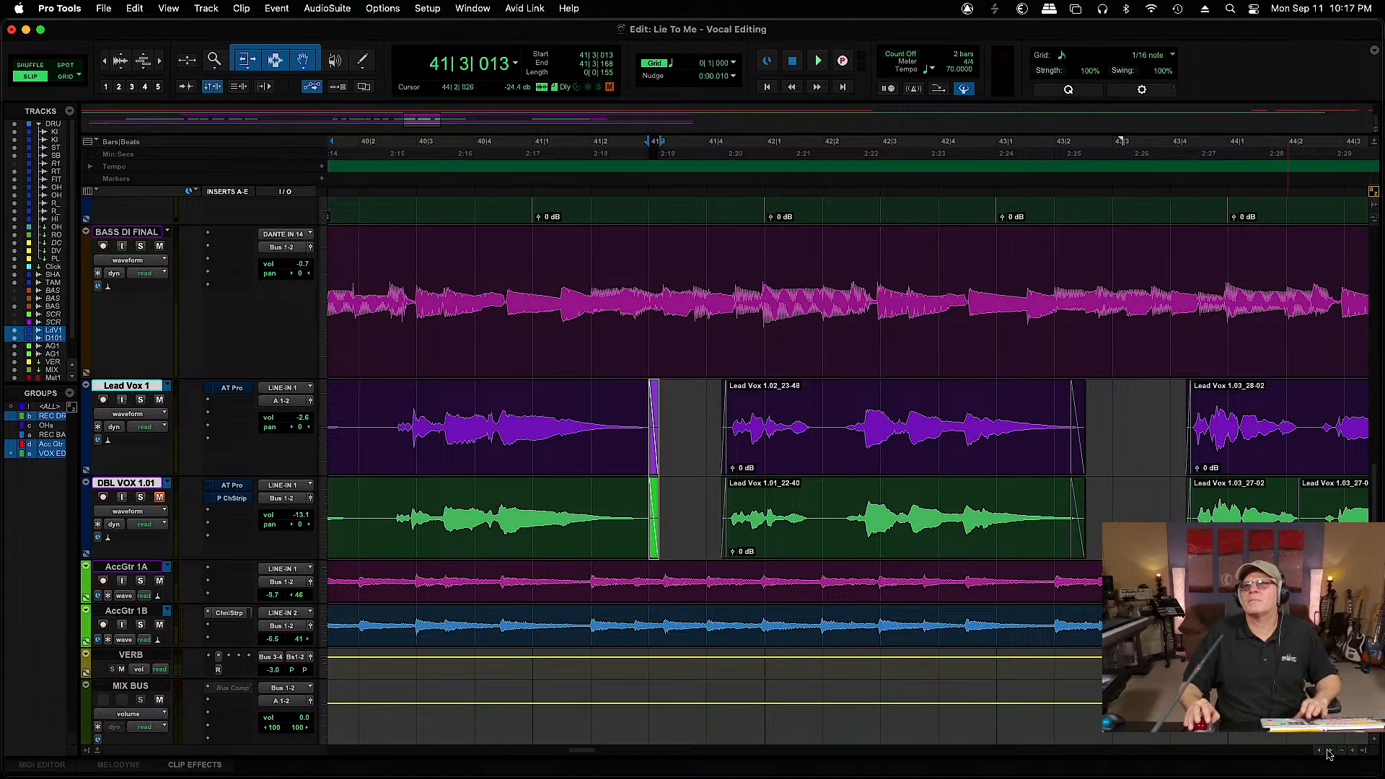
Delete the silence from 45|3|256 to 45|4|156 on both vocals and fade the clip edges around it
scroll(1329, 754, "right", 10)
scroll(1329, 754, "right", 8)
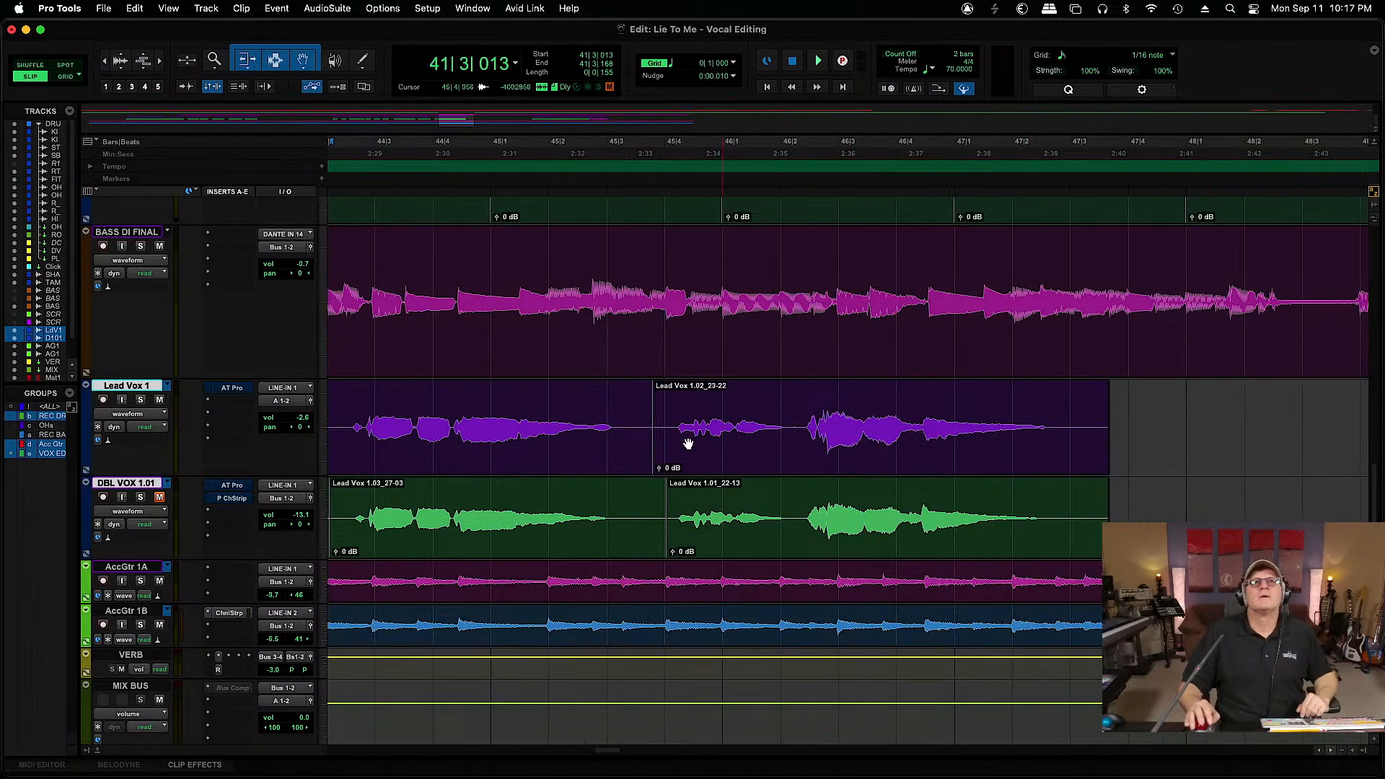
left_click_drag(622, 419, 675, 503)
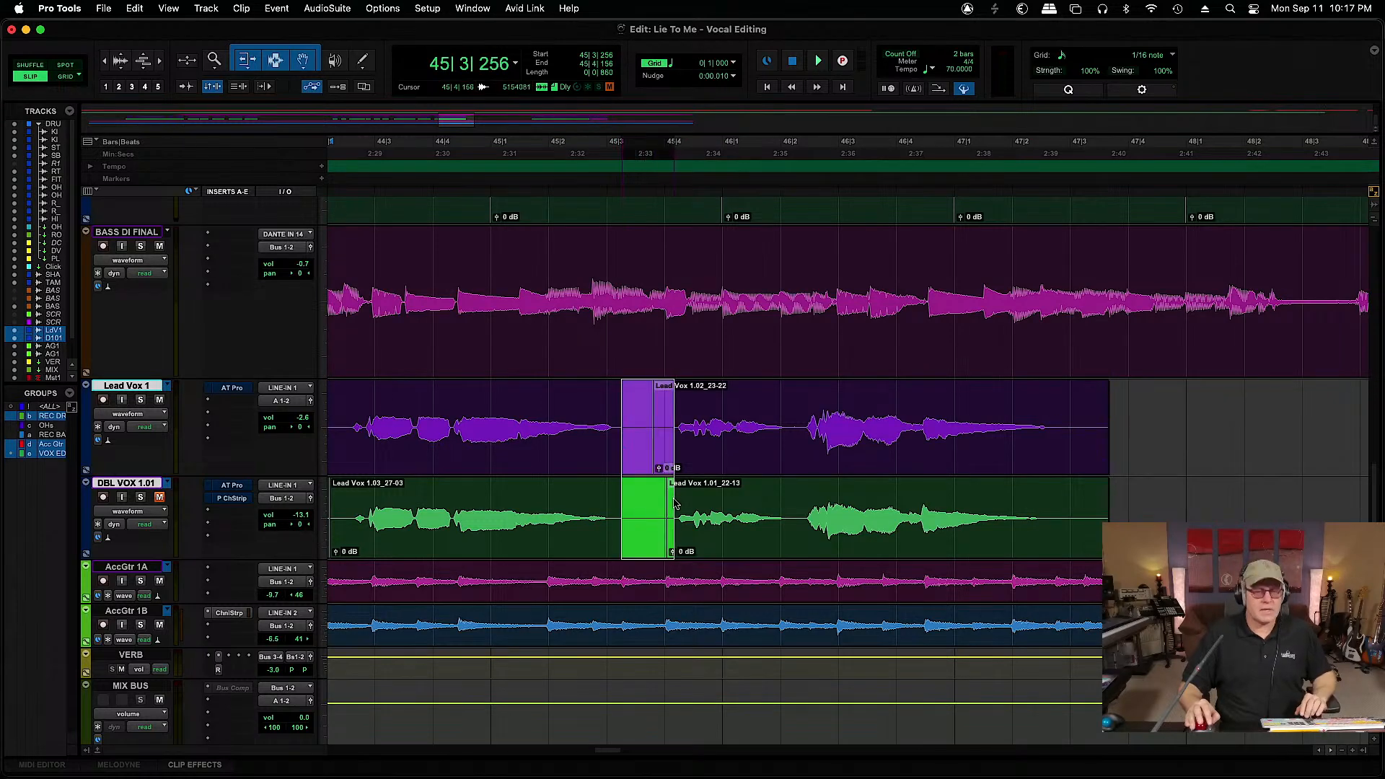
key("Delete")
left_click_drag(621, 387, 679, 397)
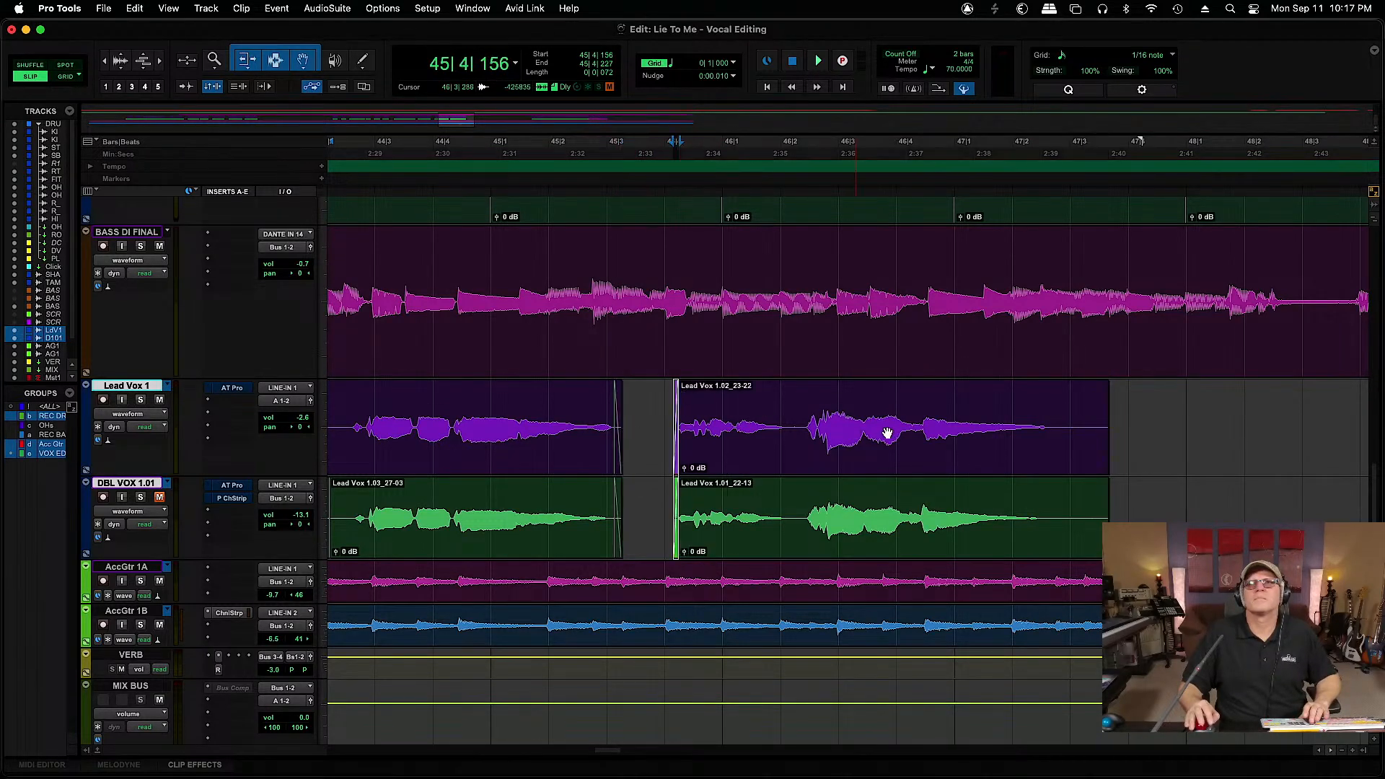
Trim the grouped vocals' phrase end to 47|2|871 with a fade-out, and trim the next phrase's start to 55|4|511
left_click_drag(1103, 420, 1052, 393)
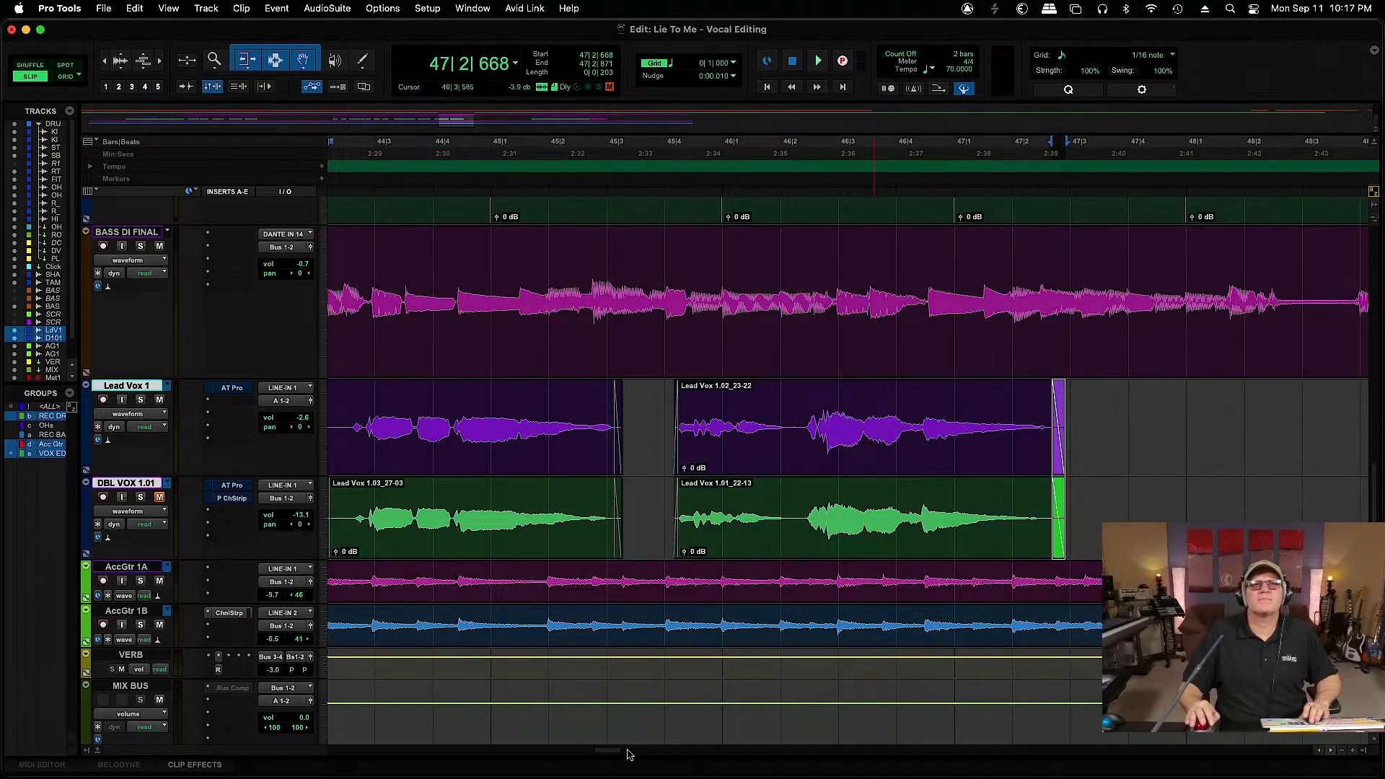
left_click_drag(607, 754, 668, 754)
left_click_drag(646, 420, 698, 420)
Delete the silence starting at 57|1|836 on both vocals and fade the clip edges at 55|4|511 and around the bar 57 gap
left_click_drag(1045, 412, 1008, 488)
key("Delete")
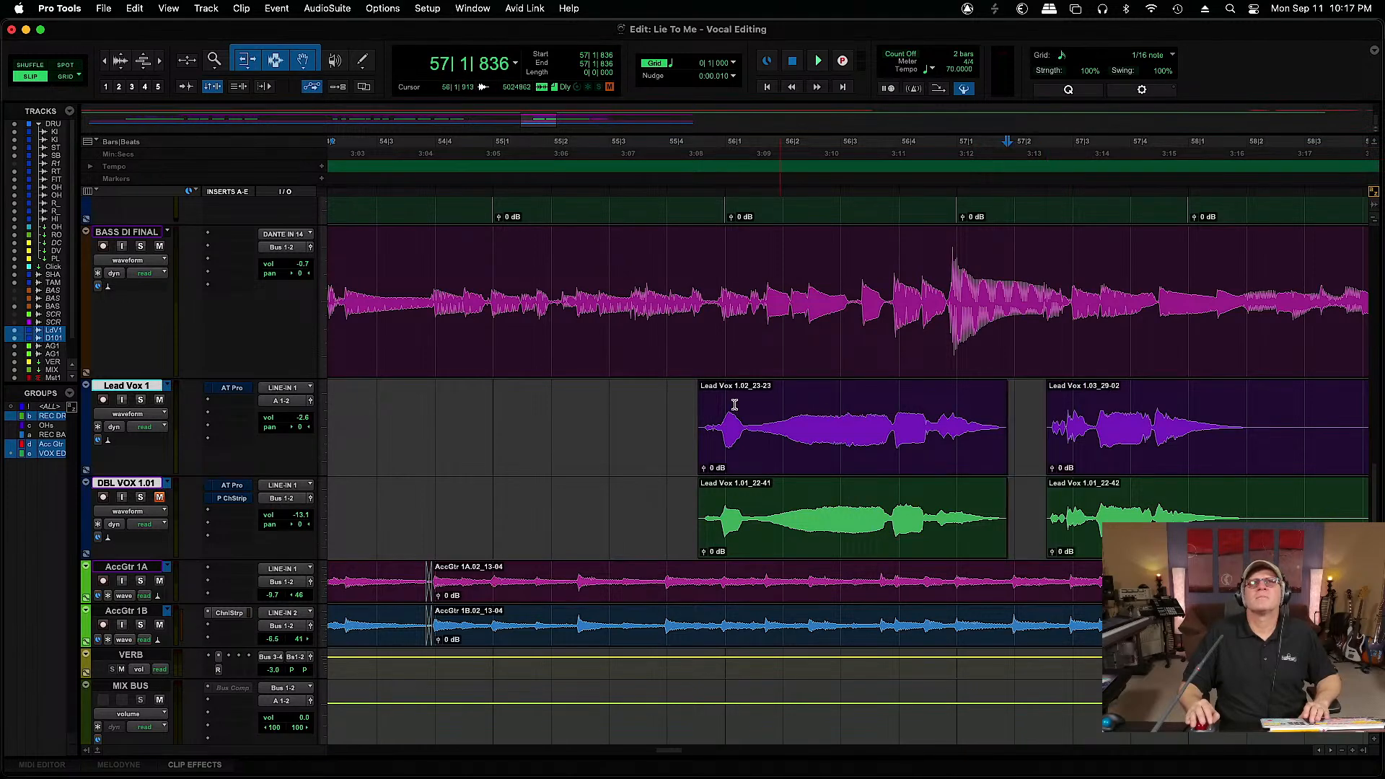
left_click(700, 389)
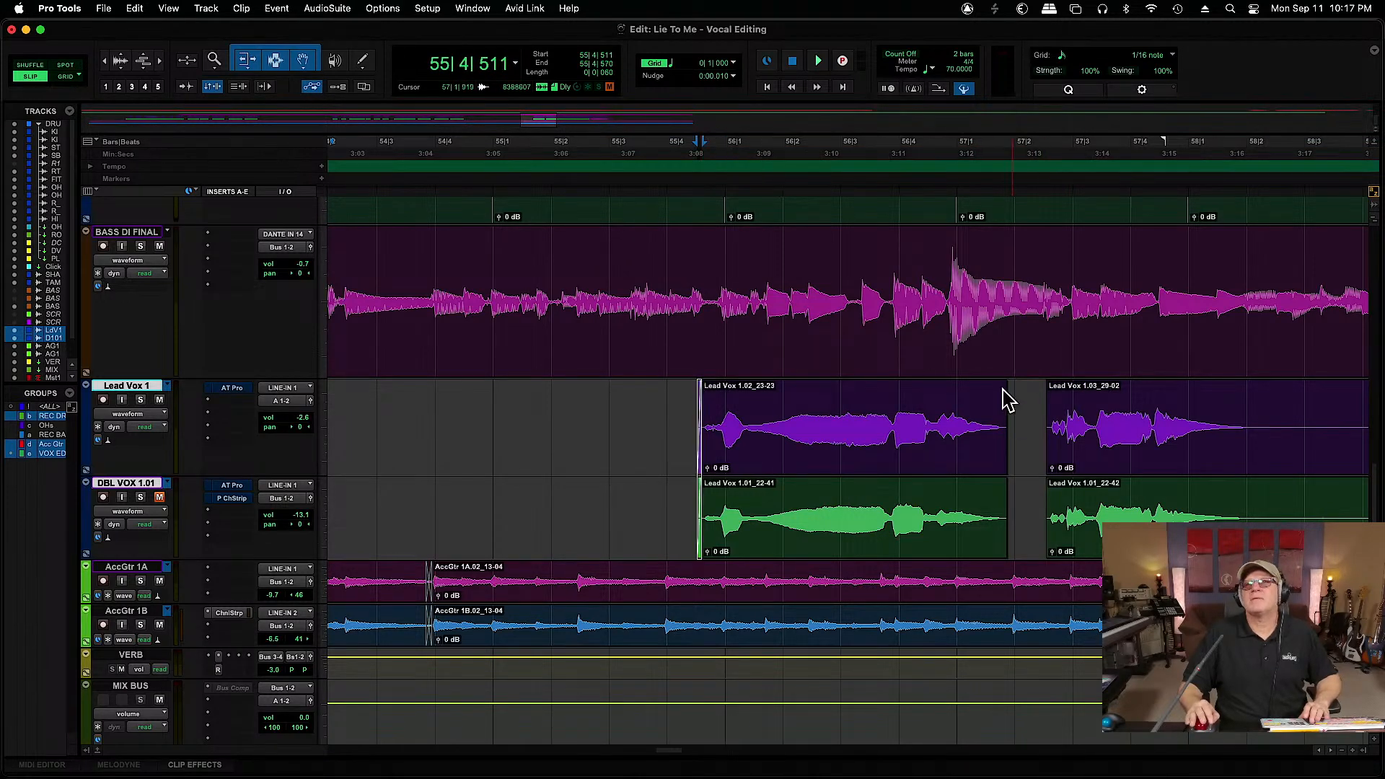
left_click_drag(1001, 393, 1050, 390)
Delete the silence from 58|2|169 to 58|4|316 on both vocals and fade the clip edges around it
left_click_drag(1257, 421, 990, 479)
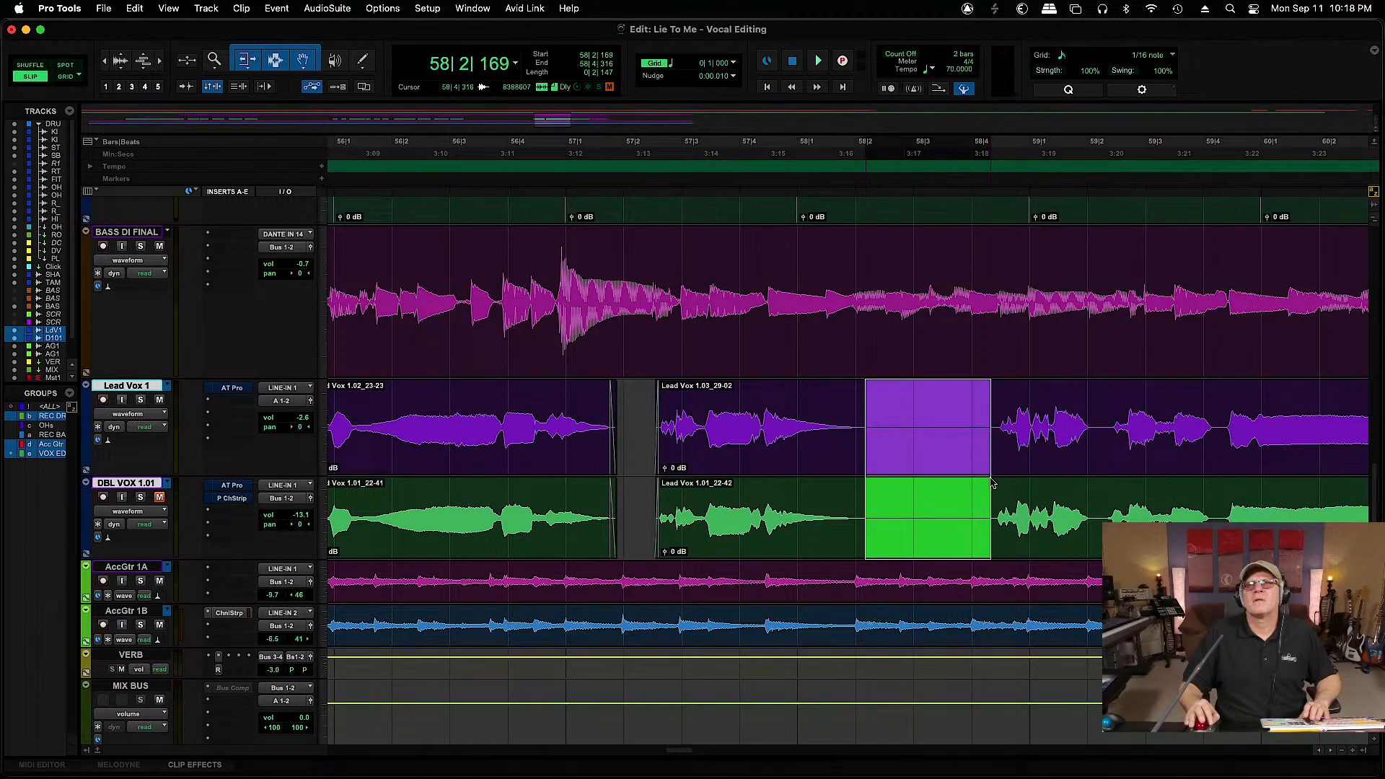
key("Delete")
left_click_drag(992, 389, 999, 389)
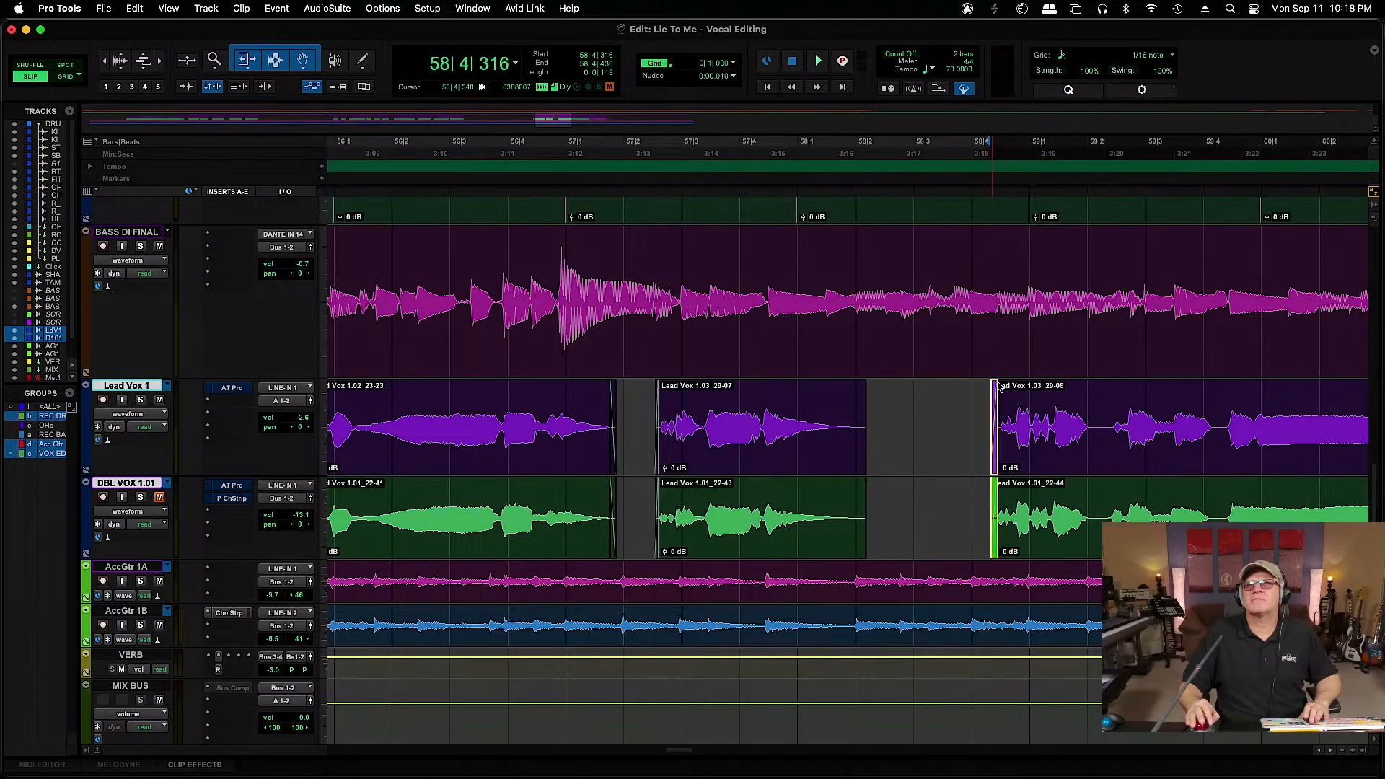
mouse_move(860, 395)
left_mouse_down()
mouse_move(664, 395)
mouse_move(857, 395)
left_mouse_up()
Trim the end of the grouped vocal clips in bar 64 to 64|3|433 and add a fade-out there
scroll(1332, 754, "right", 5)
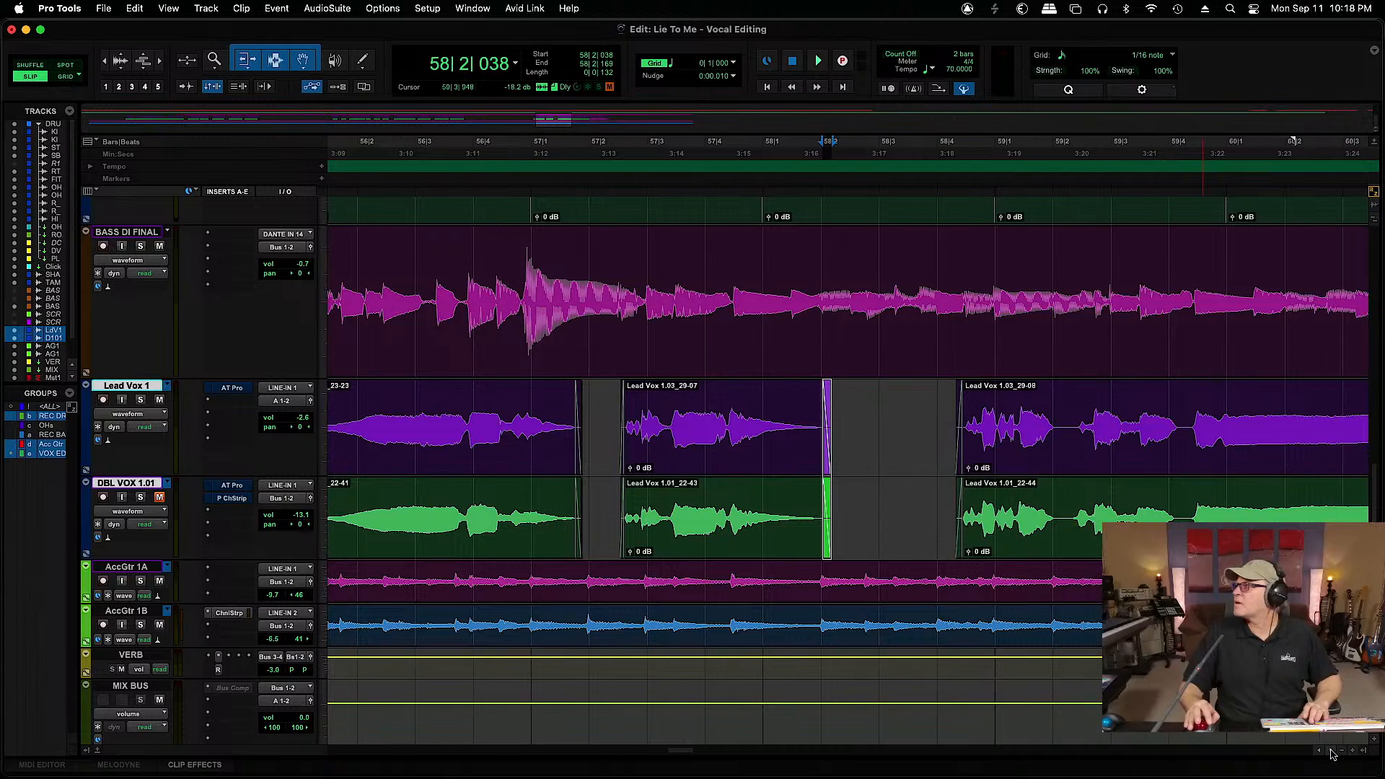
scroll(1331, 753, "right", 10)
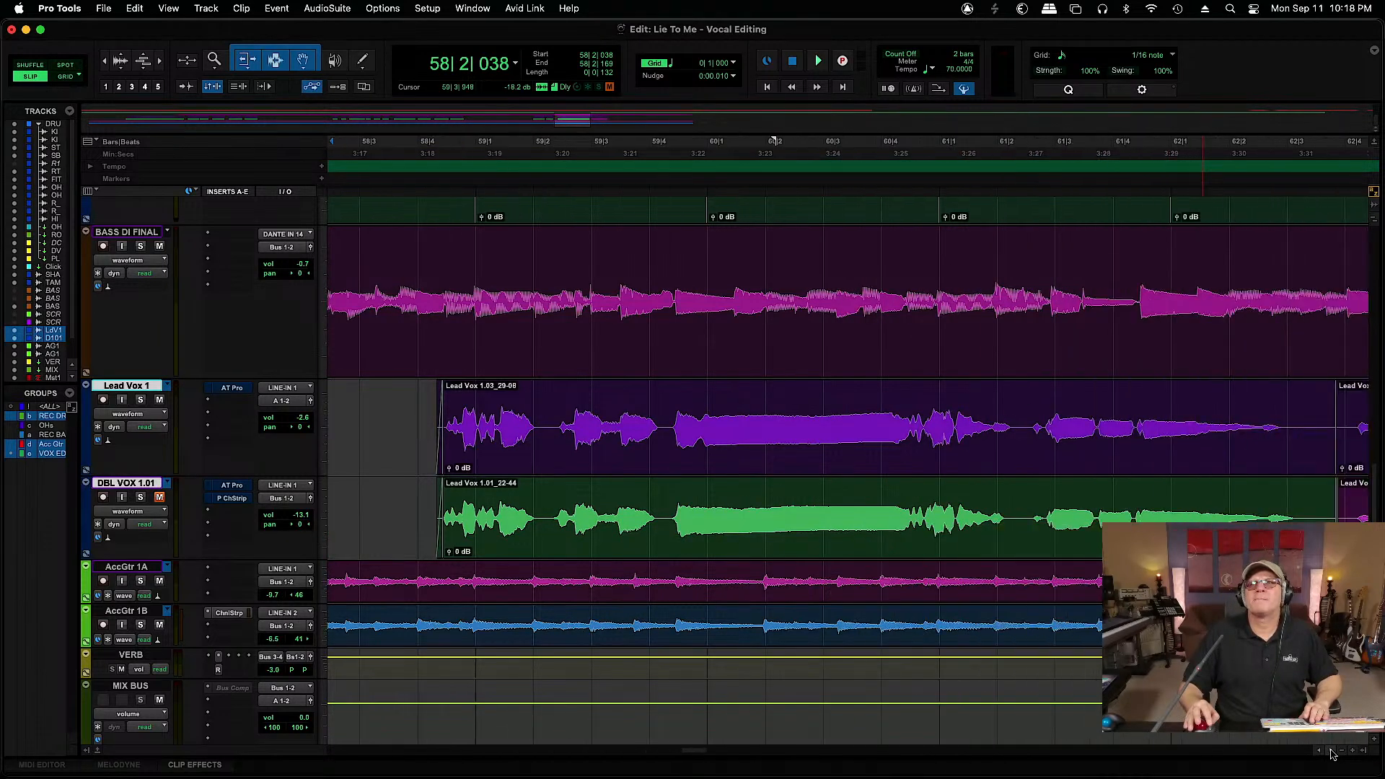
scroll(1332, 753, "right", 3)
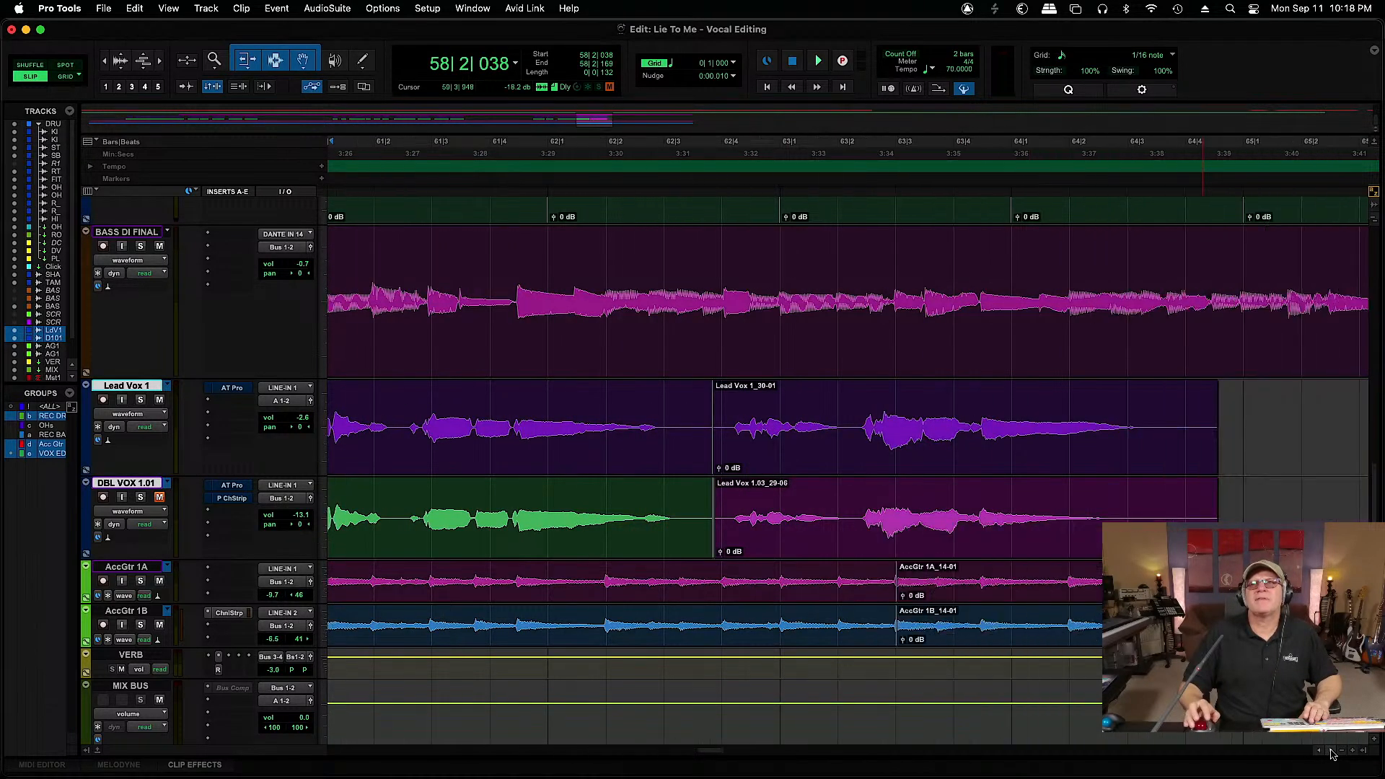
left_click_drag(1210, 420, 1152, 399)
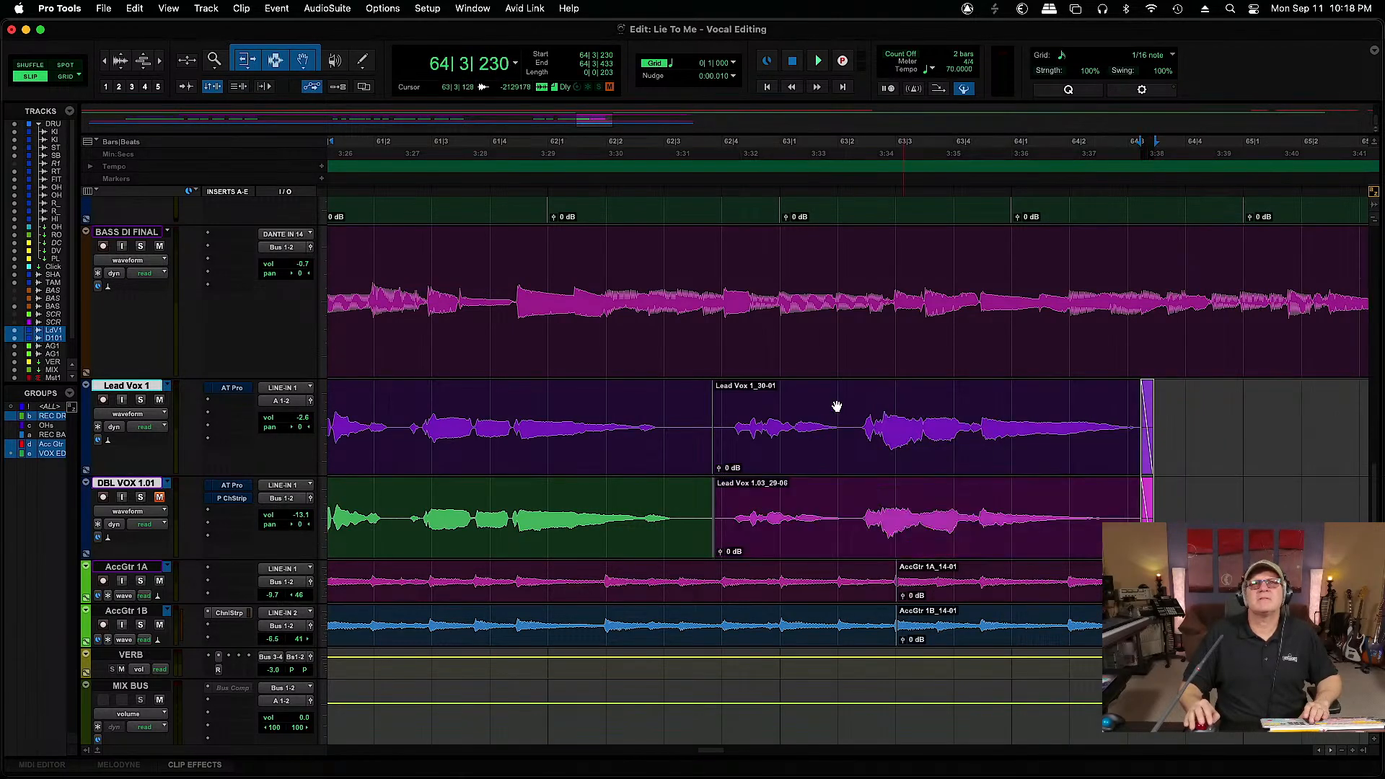
Delete the silence in bar 62, ending at 62|4|104, on both vocals and fade in the clips that follow it
left_click_drag(678, 414, 731, 493)
key("Delete")
left_click_drag(728, 389, 733, 393)
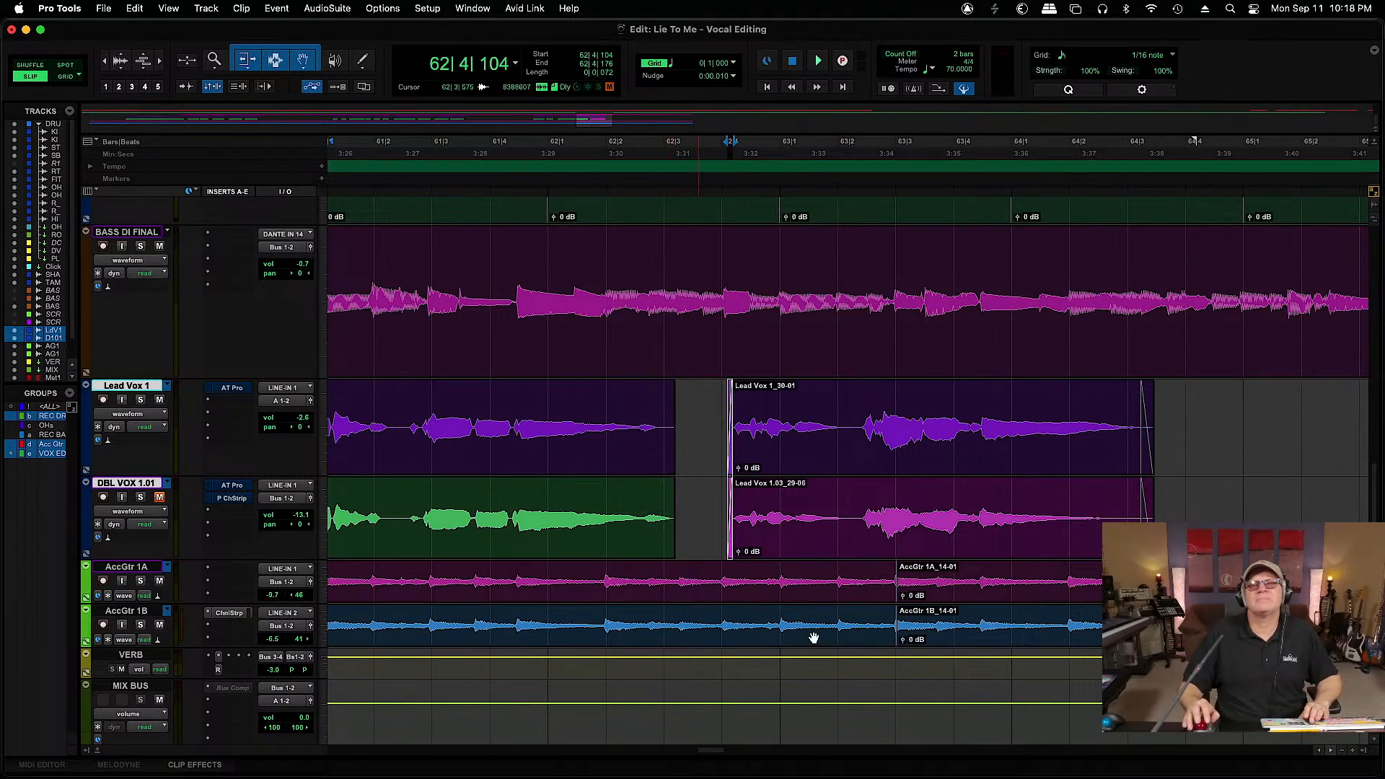
Add a fade-in to the grouped vocal clips starting at 13|4|475 and place the edit cursor before them at 13|4|308
left_click_drag(709, 754, 414, 751)
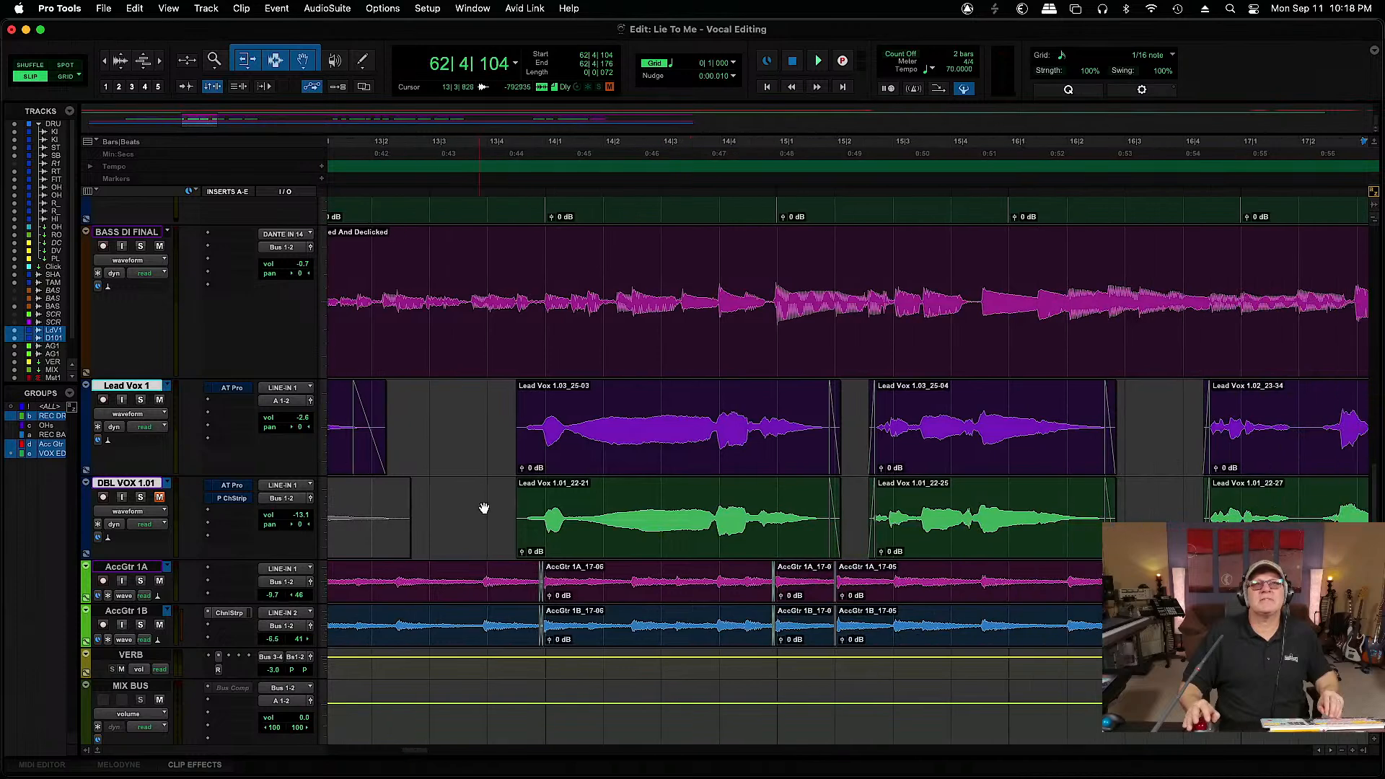
left_click_drag(516, 388, 521, 388)
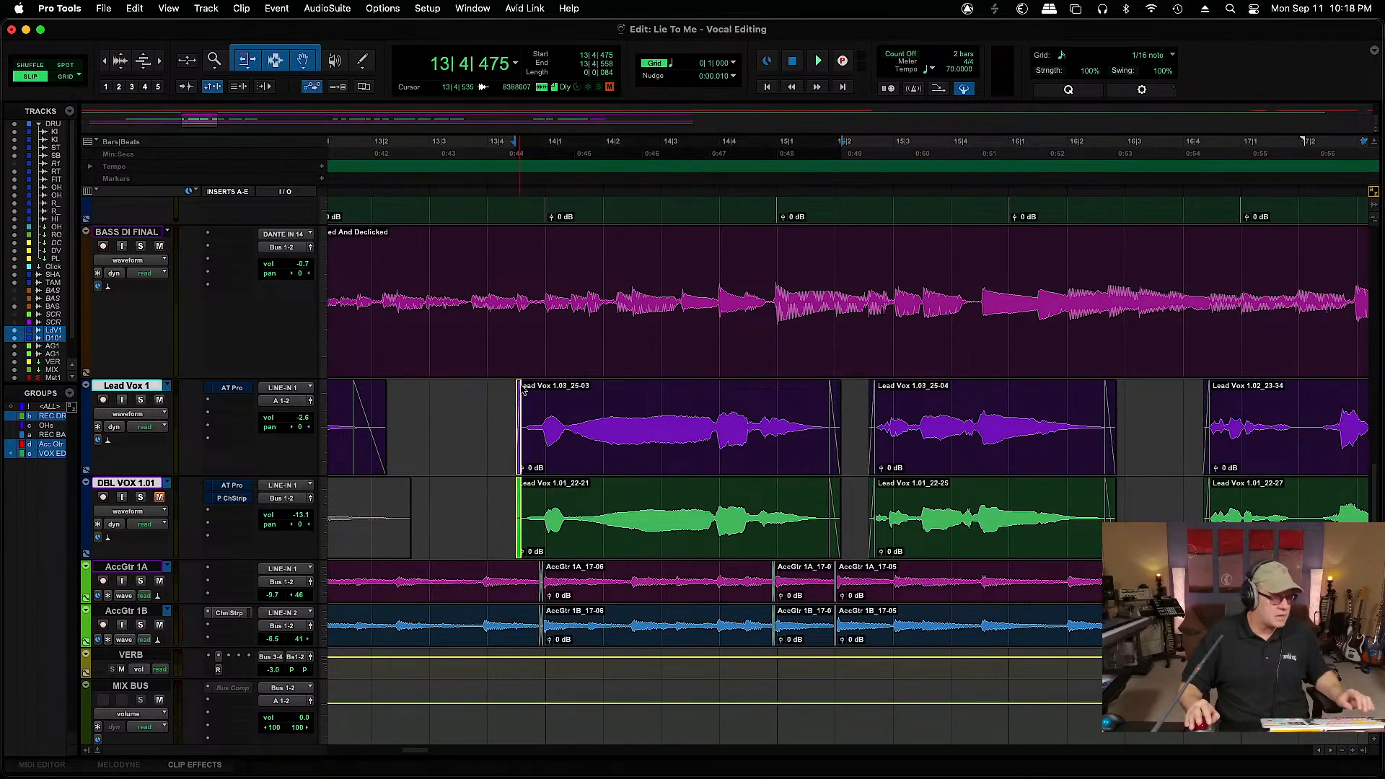
left_click(505, 393)
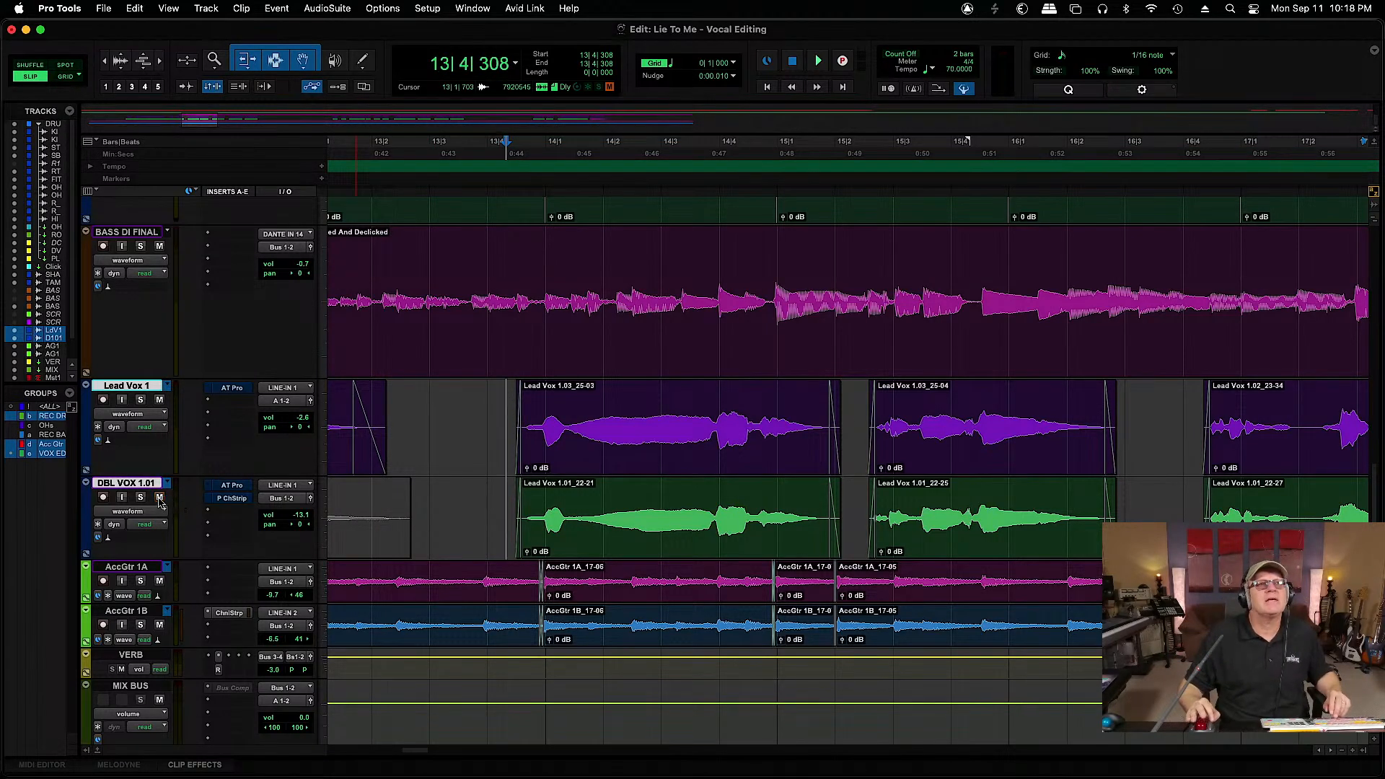
With the double vocal unmuted, pan Lead Vox 1 left 41 and DBL VOX 1.01 right 41
left_click_drag(298, 426, 286, 430)
left_click_drag(296, 524, 304, 529)
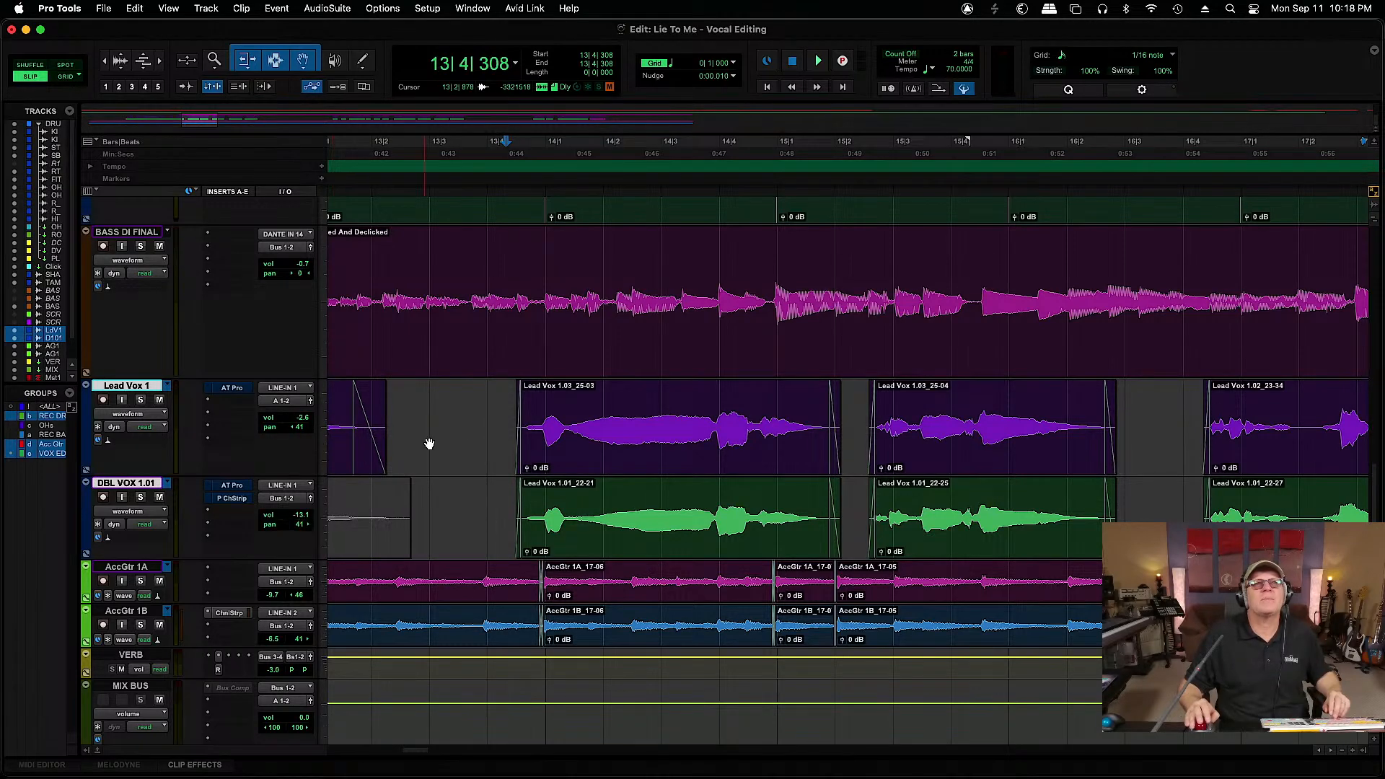
Play the vocals from 13|4|308 and set the DBL VOX 1.01 volume to -3.2 dB during playback
key("super+bracketright")
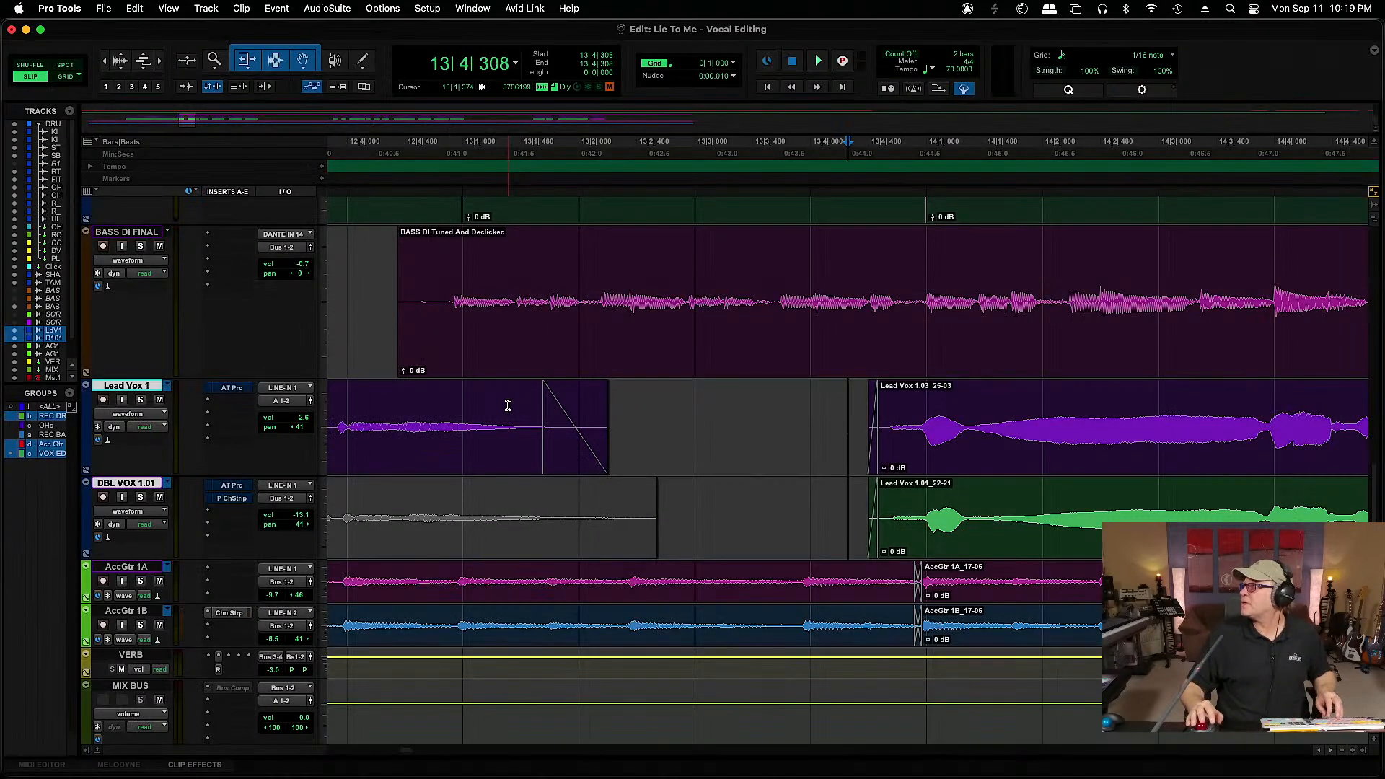
key("space")
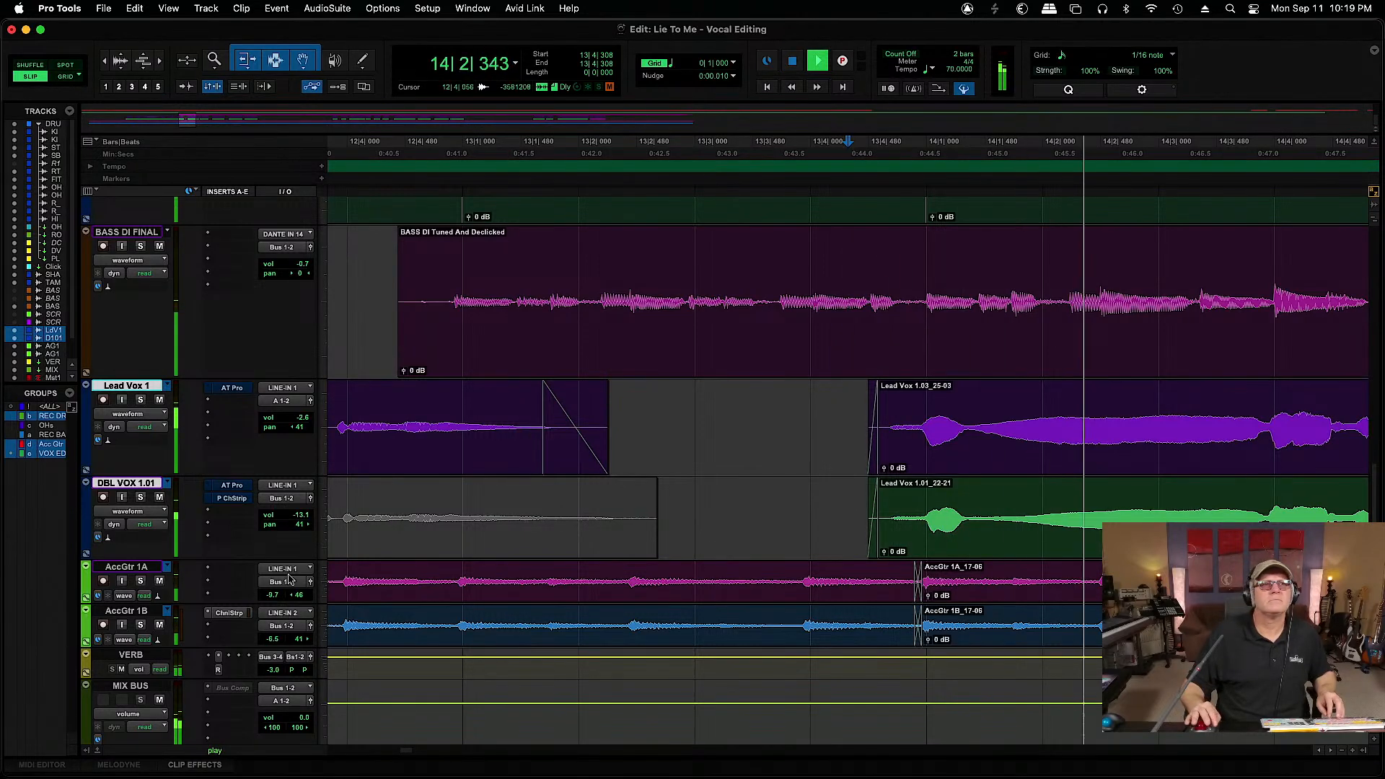
left_click_drag(302, 514, 308, 507)
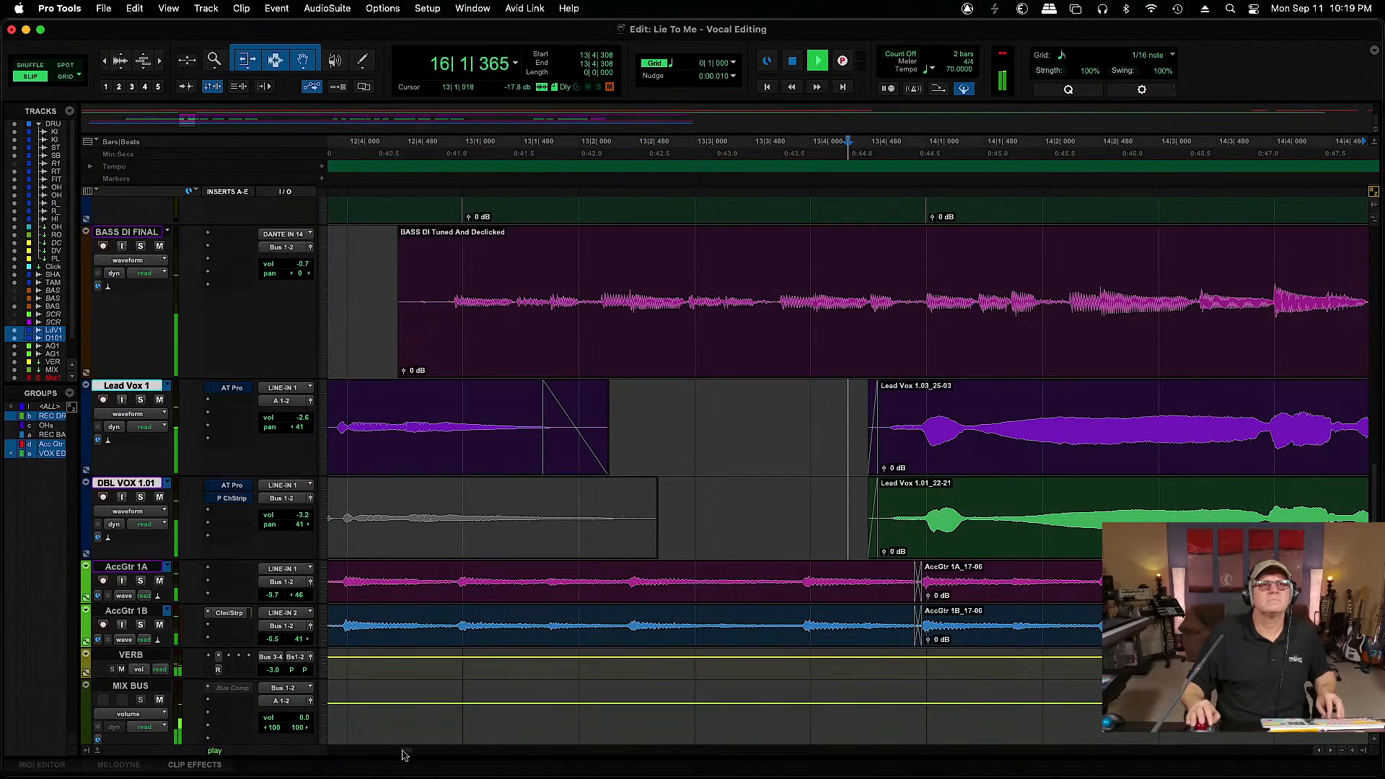
key("space")
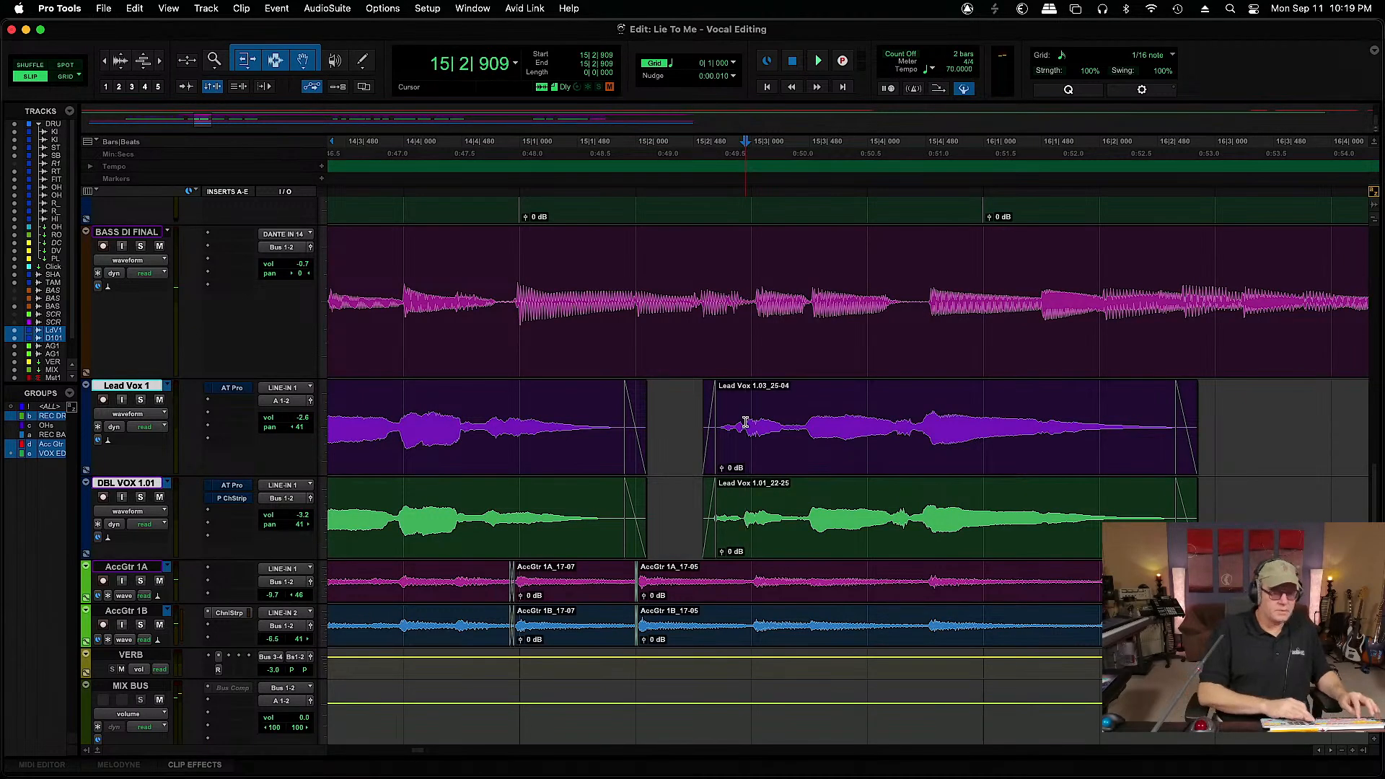
Try separating the vocal clips at 15|2|885 with the edit group active, and undo the split
key("super+bracketright")
key("super+bracketright")
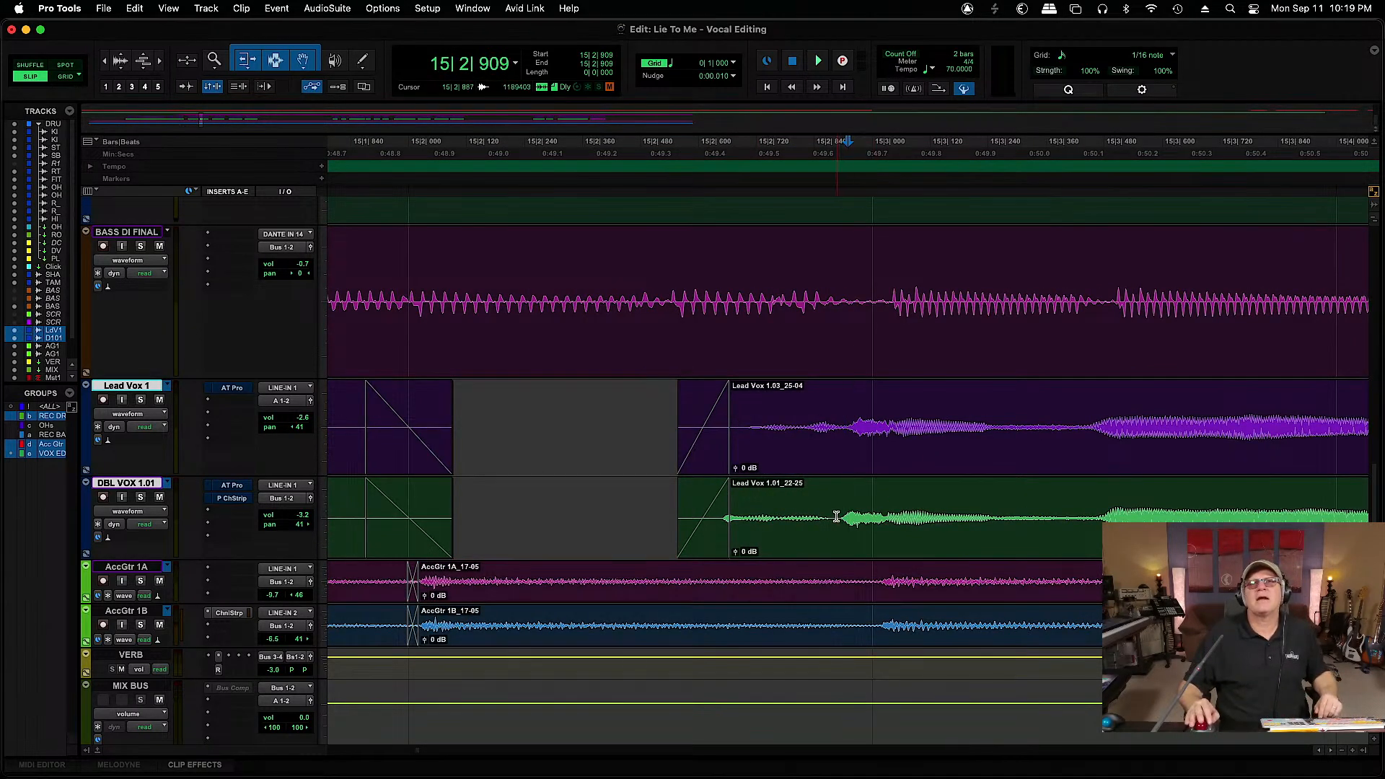
left_click(835, 517)
key("super+e")
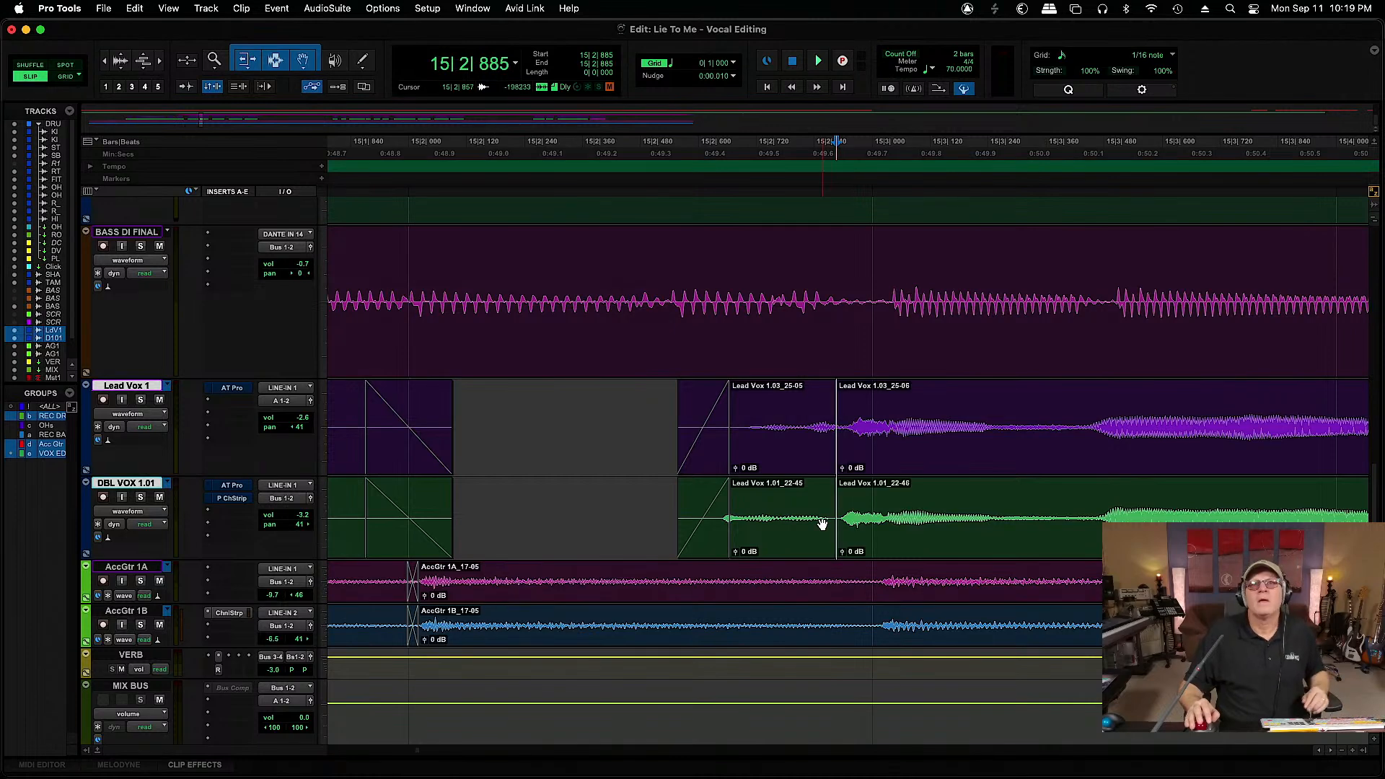
key("super+z")
With the vocal edit group turned off, separate only the DBL VOX 1.01 clip at 15|2|884 and 15|3|394
left_click(613, 502)
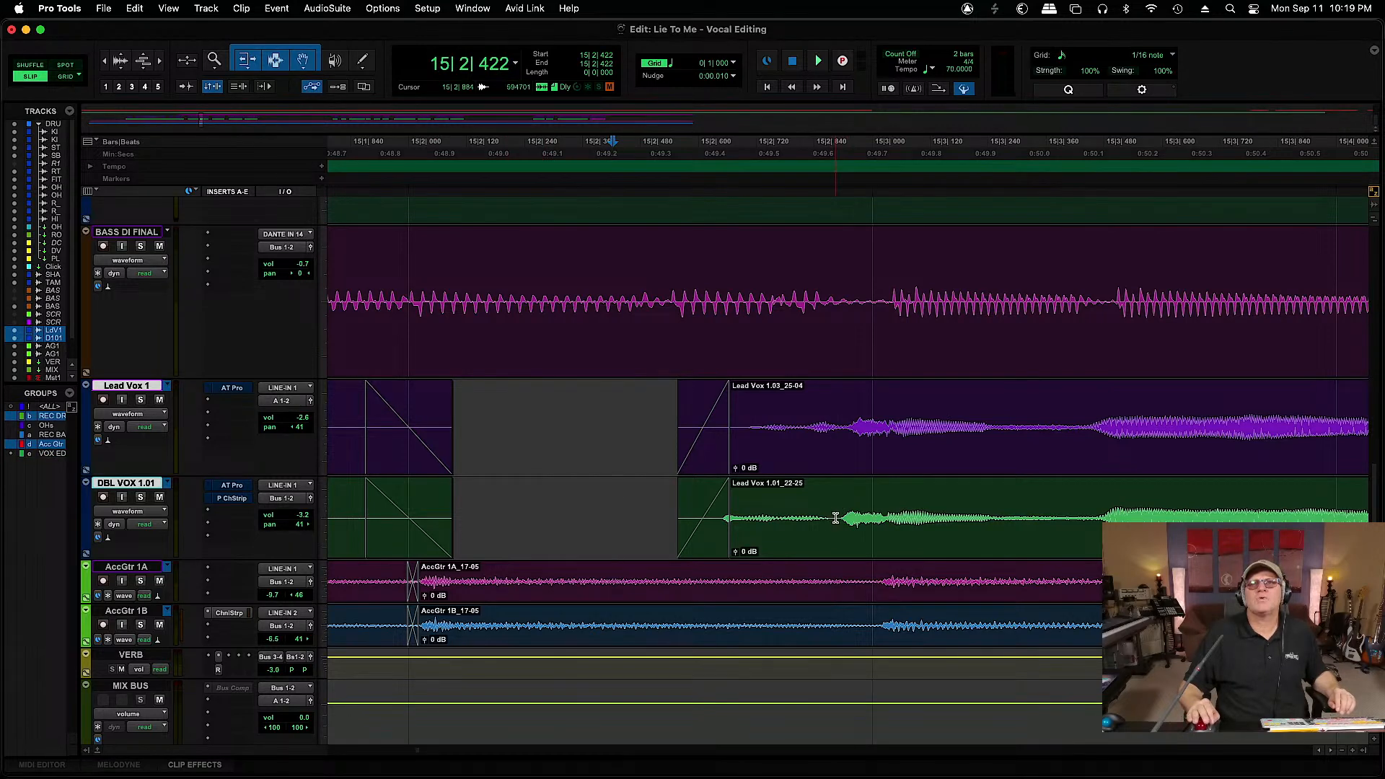
key("super+e")
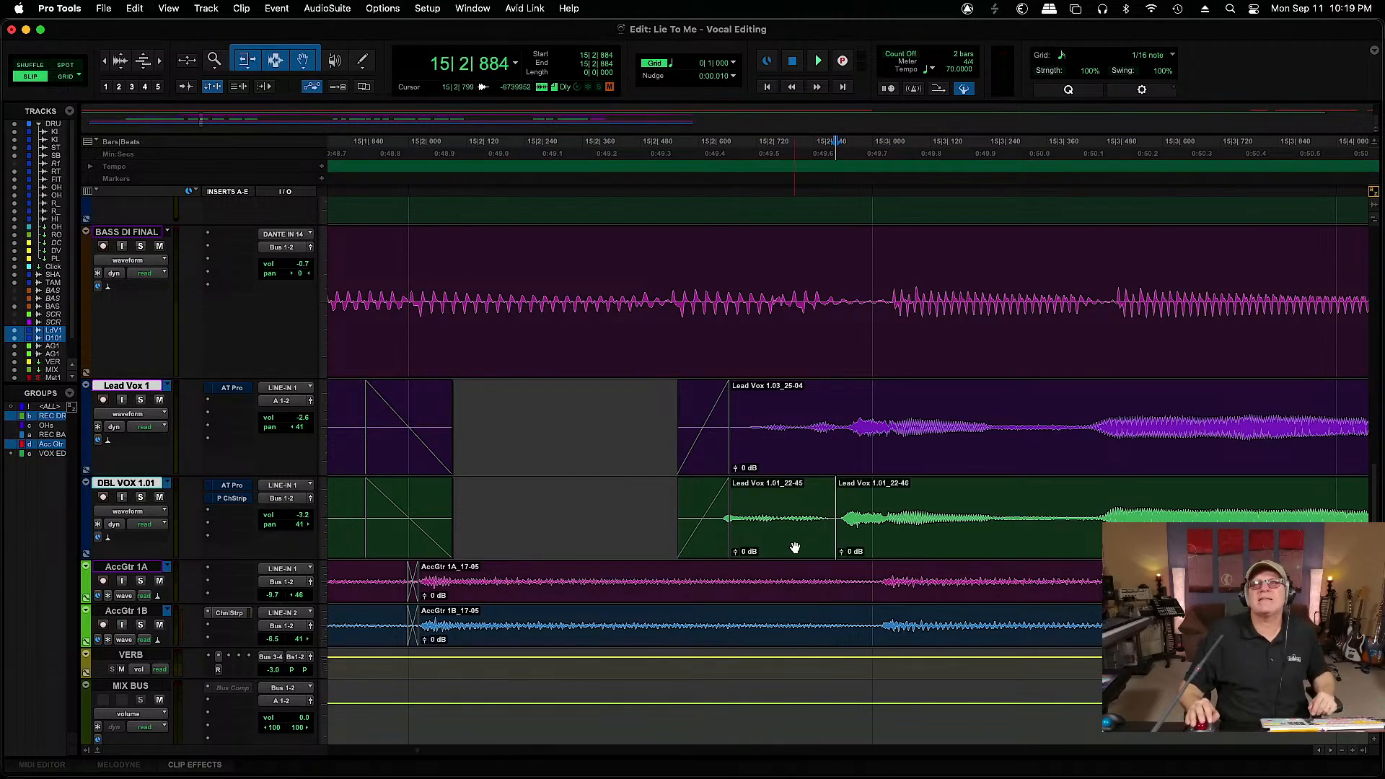
left_click(1062, 514)
key("super+e")
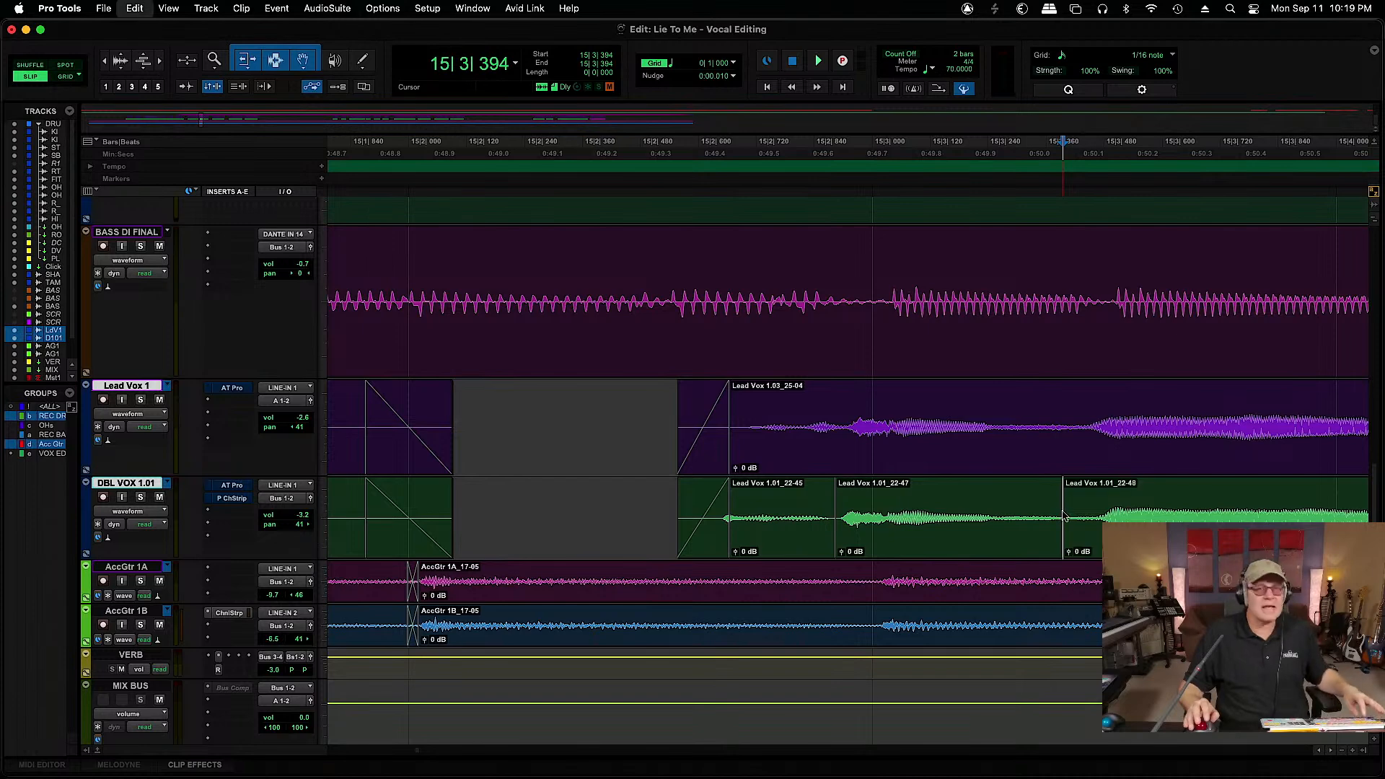
Shift the opening section of the bar 15 phrase on DBL VOX 1.01 to start at 15|2|581, aligning it with the lead vocal
left_click_drag(829, 507, 1034, 509)
left_click_drag(876, 540, 876, 543)
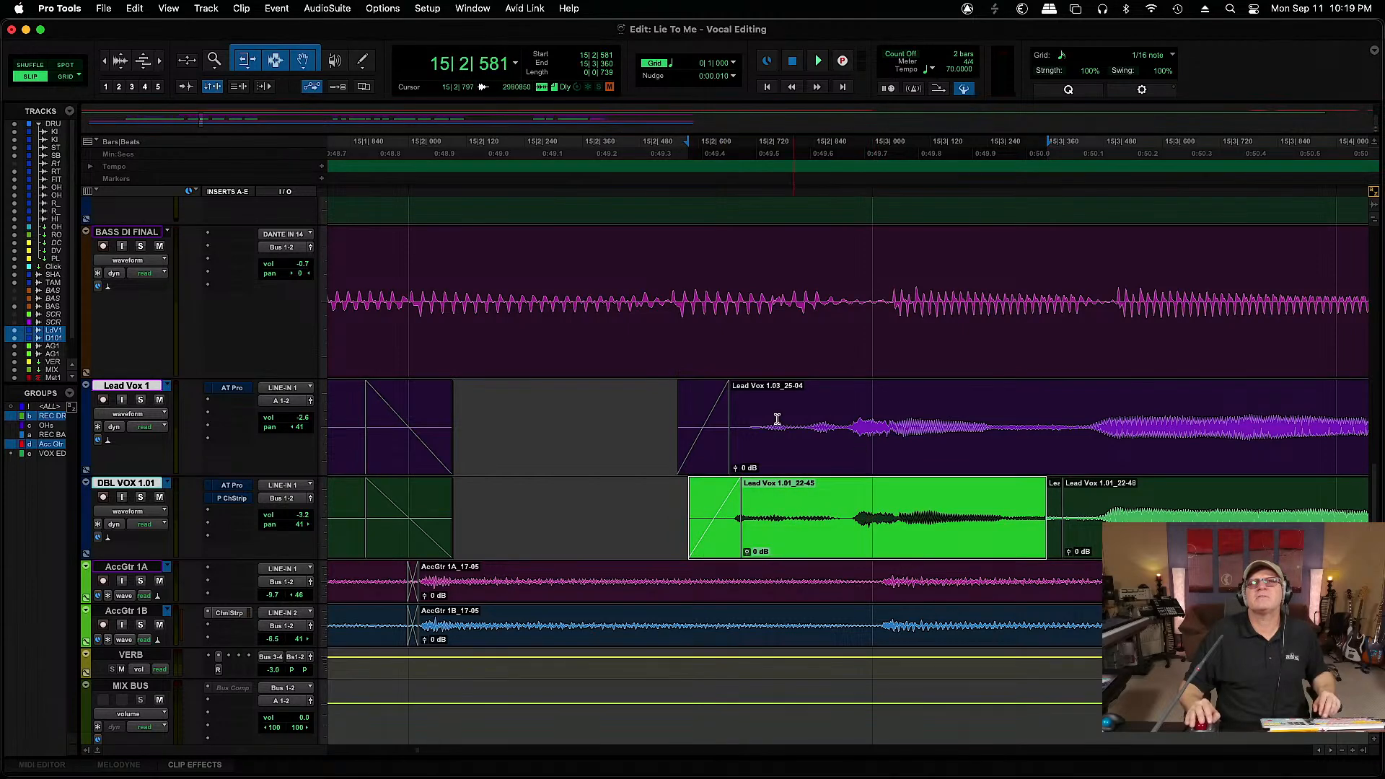
Trim the start of the bar 15 phrase on DBL VOX 1.01 to 15|2|791 and play both vocals from 15|2|528
left_click(655, 408)
key("space")
key("space")
left_click(726, 546)
left_click_drag(722, 547, 825, 547)
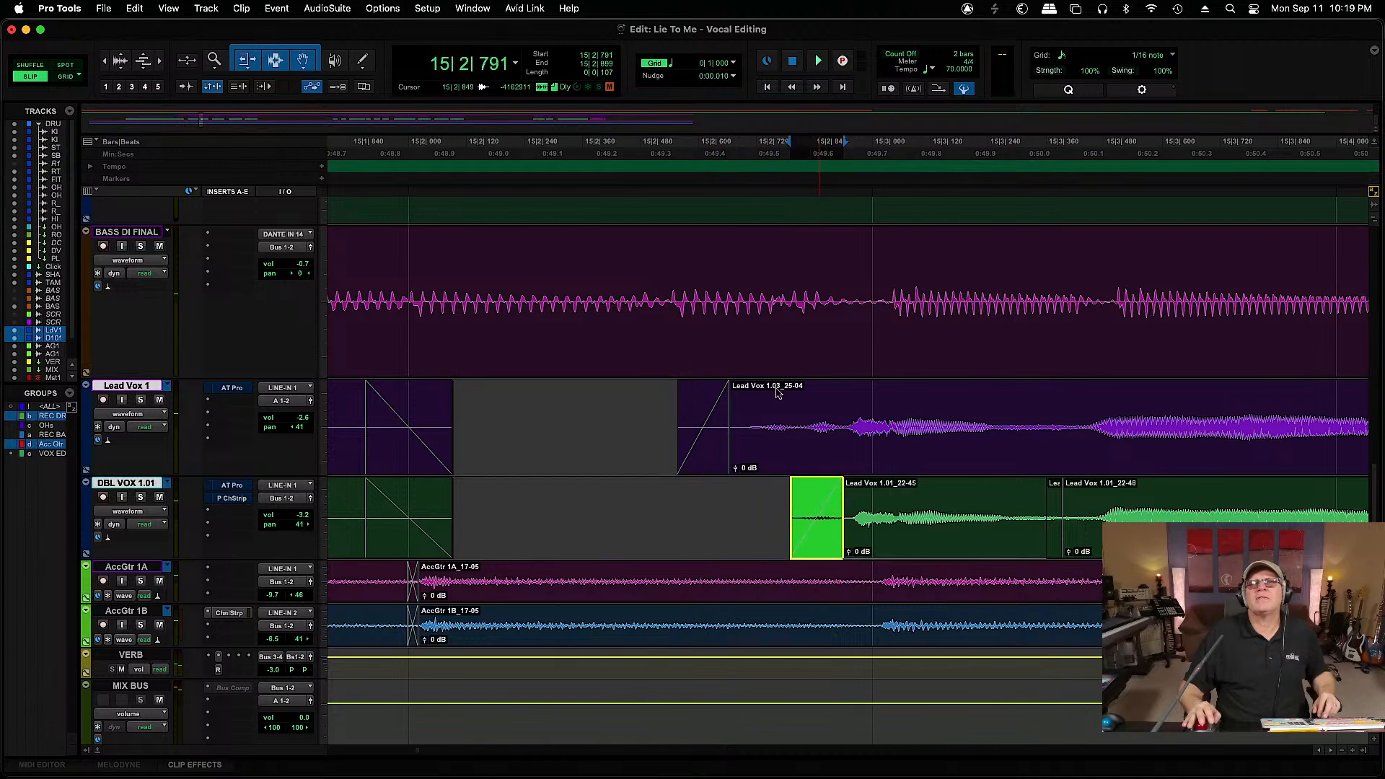
left_click(664, 397)
key("space")
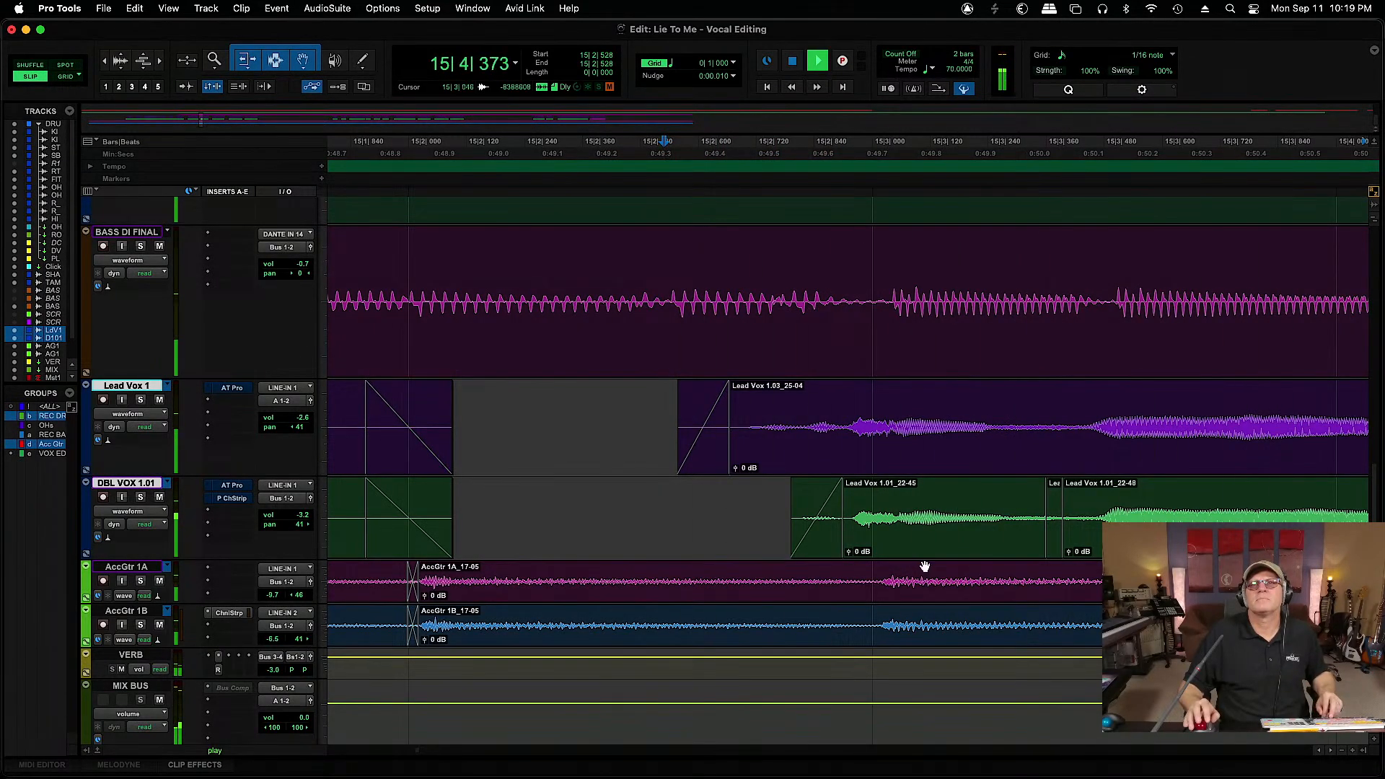
key("space")
Delete the leftover fragment at 15|3|360 on DBL VOX 1.01 and nudge the following clip later to start at 15|3|417
left_click(1054, 537)
key("Delete")
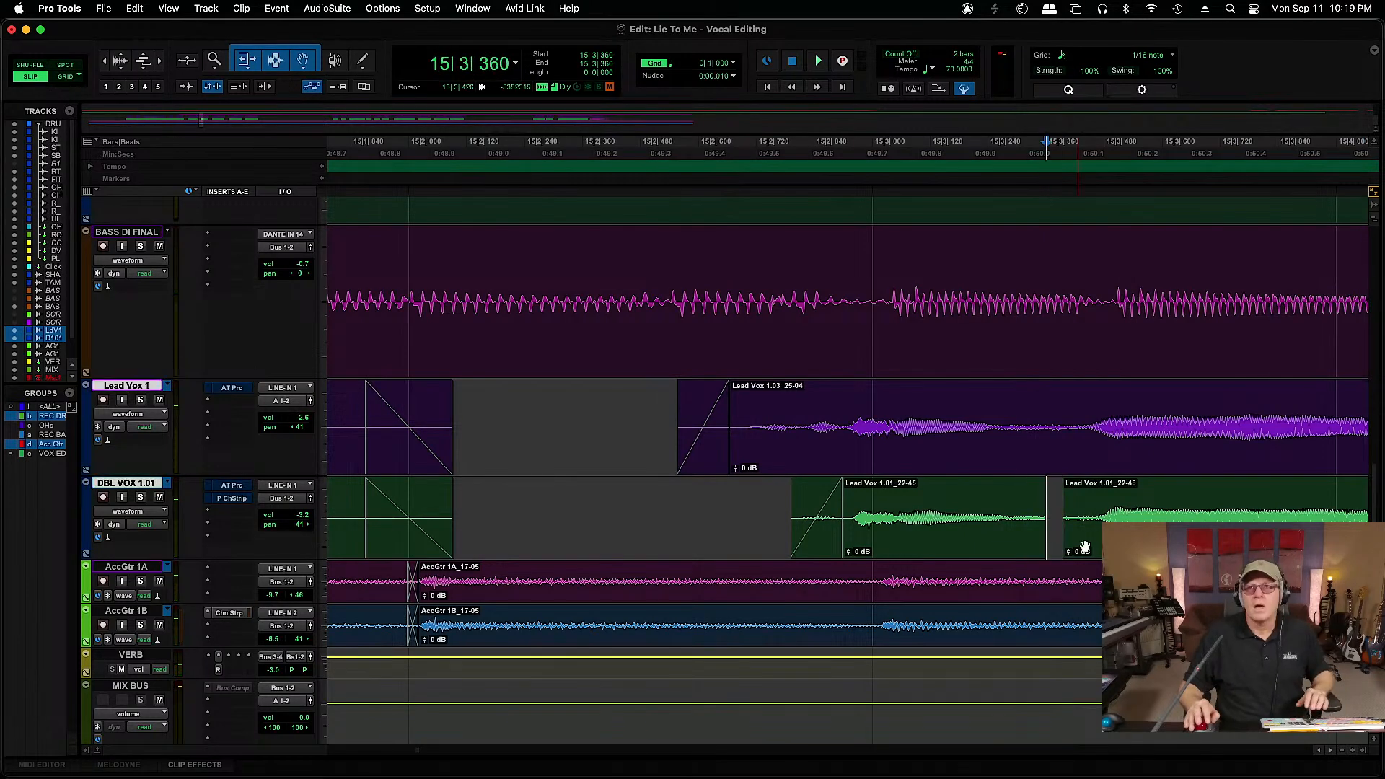
scroll(1331, 753, "right", 15)
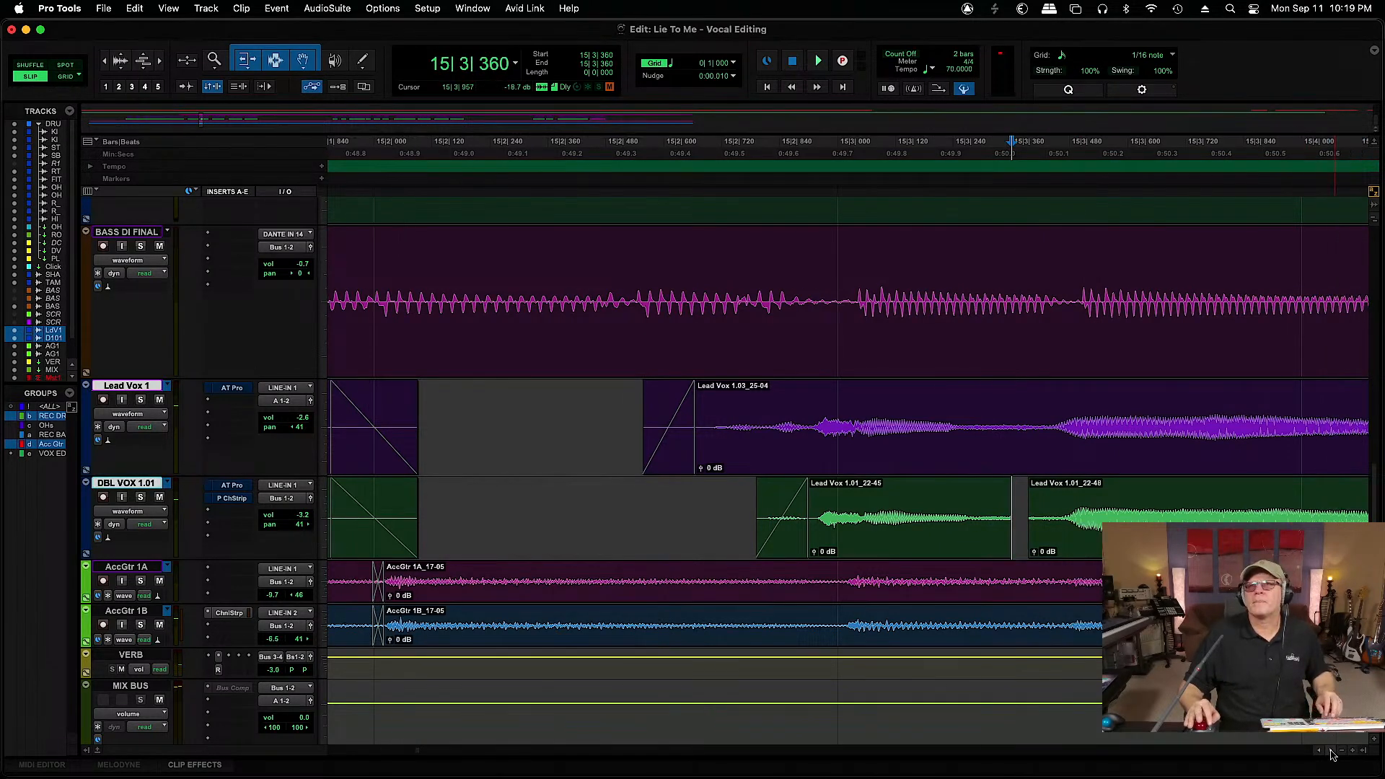
scroll(1330, 754, "right", 3)
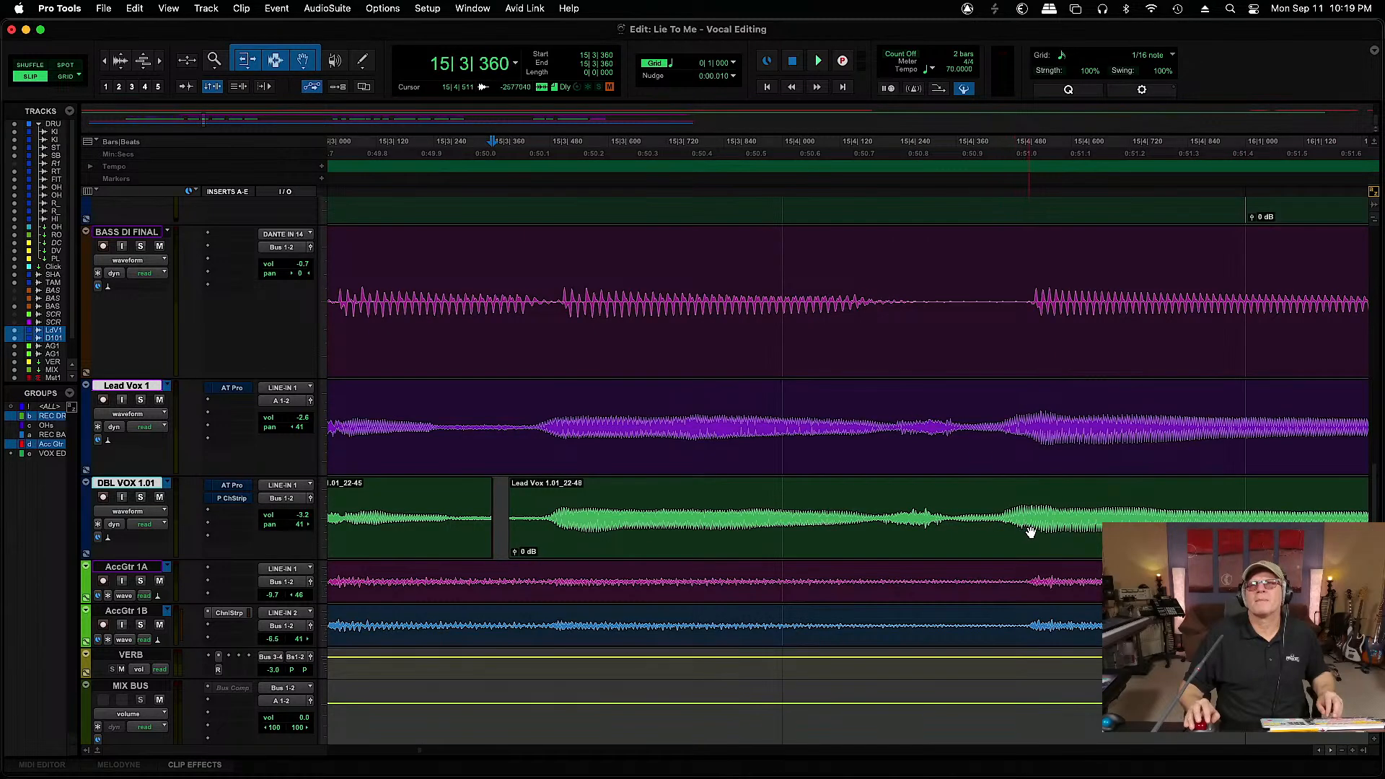
key("r")
key("r")
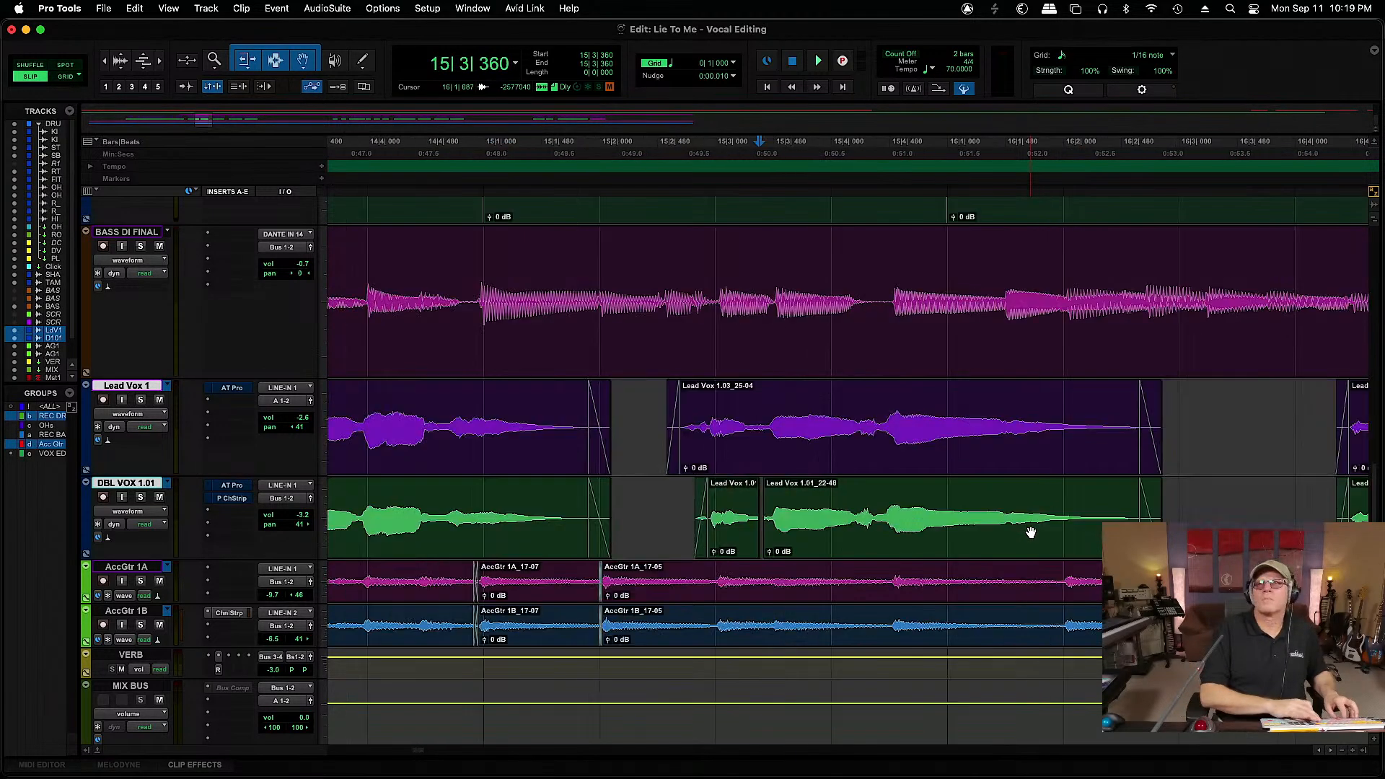
key("t")
key("t")
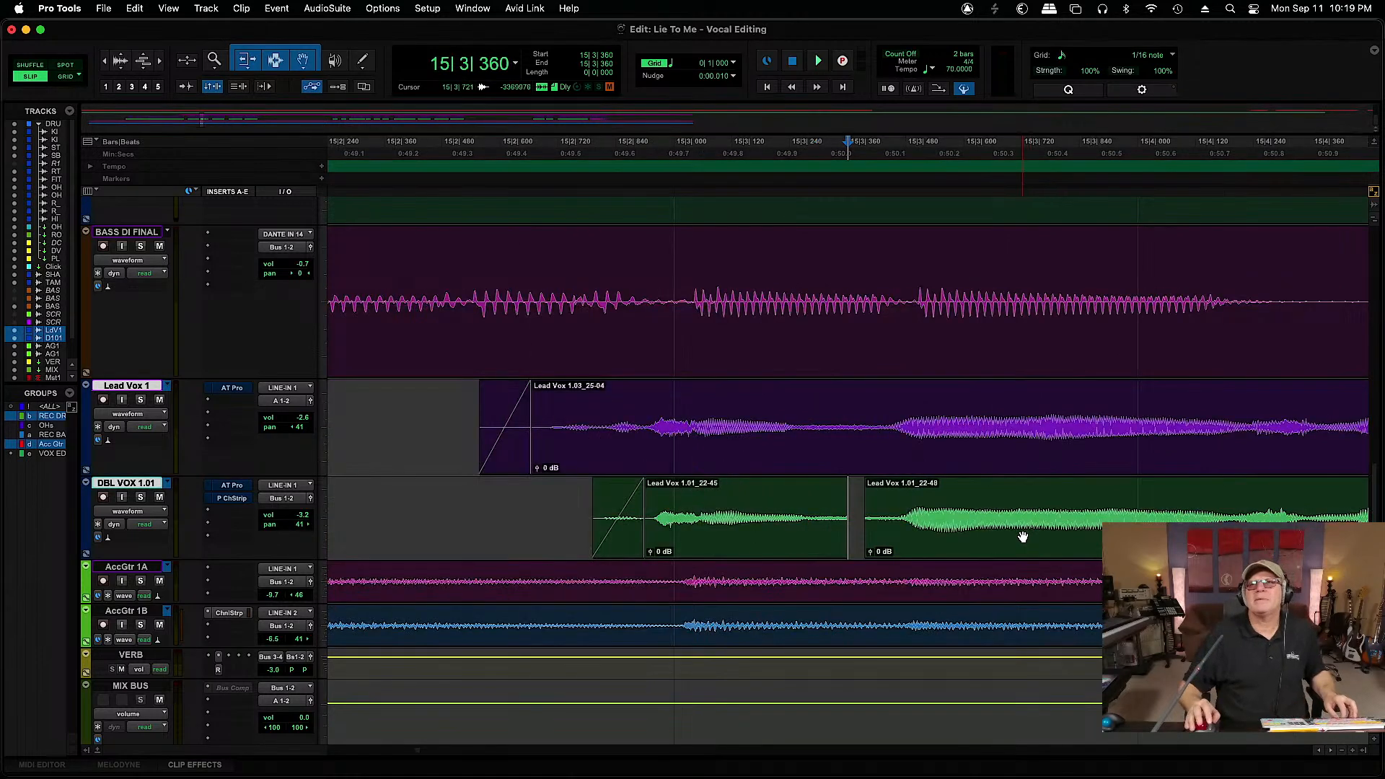
left_click(1023, 537)
key("t")
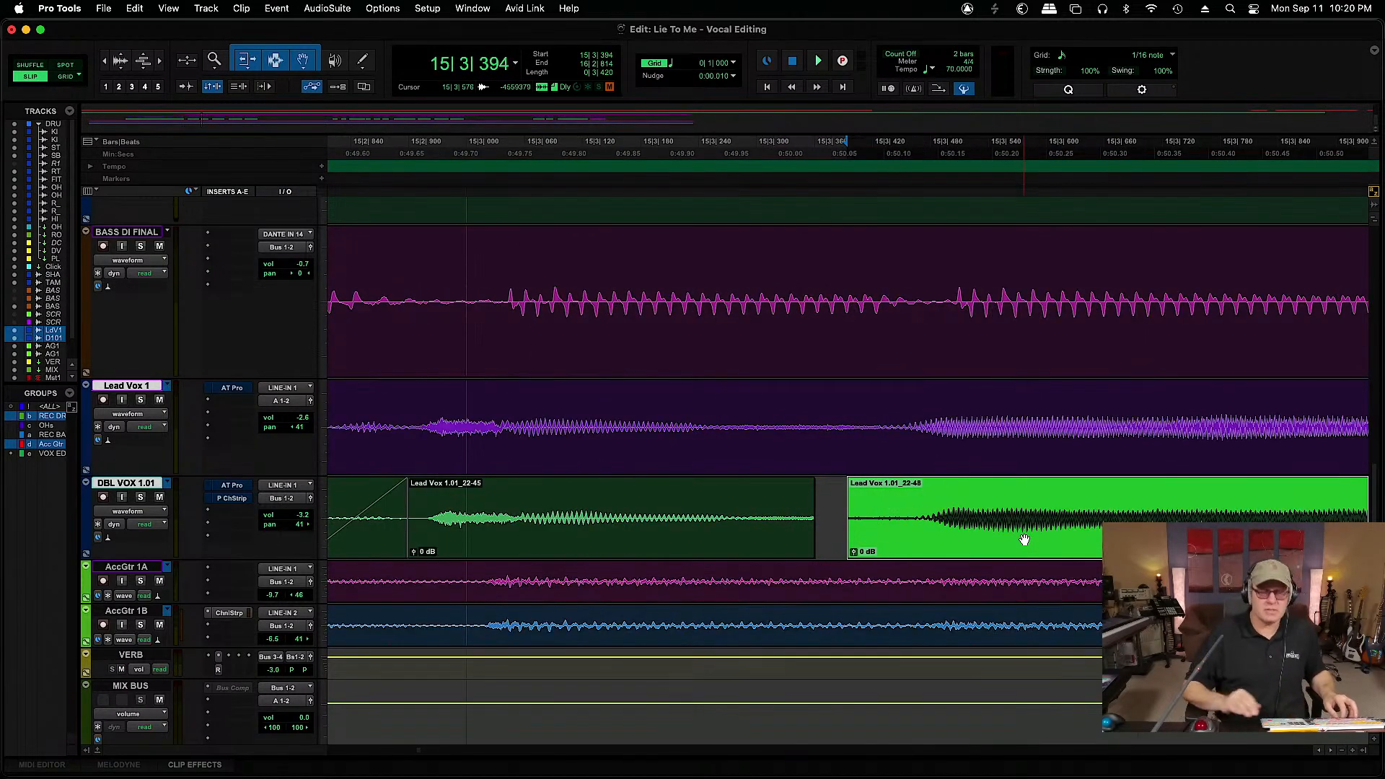
key("r")
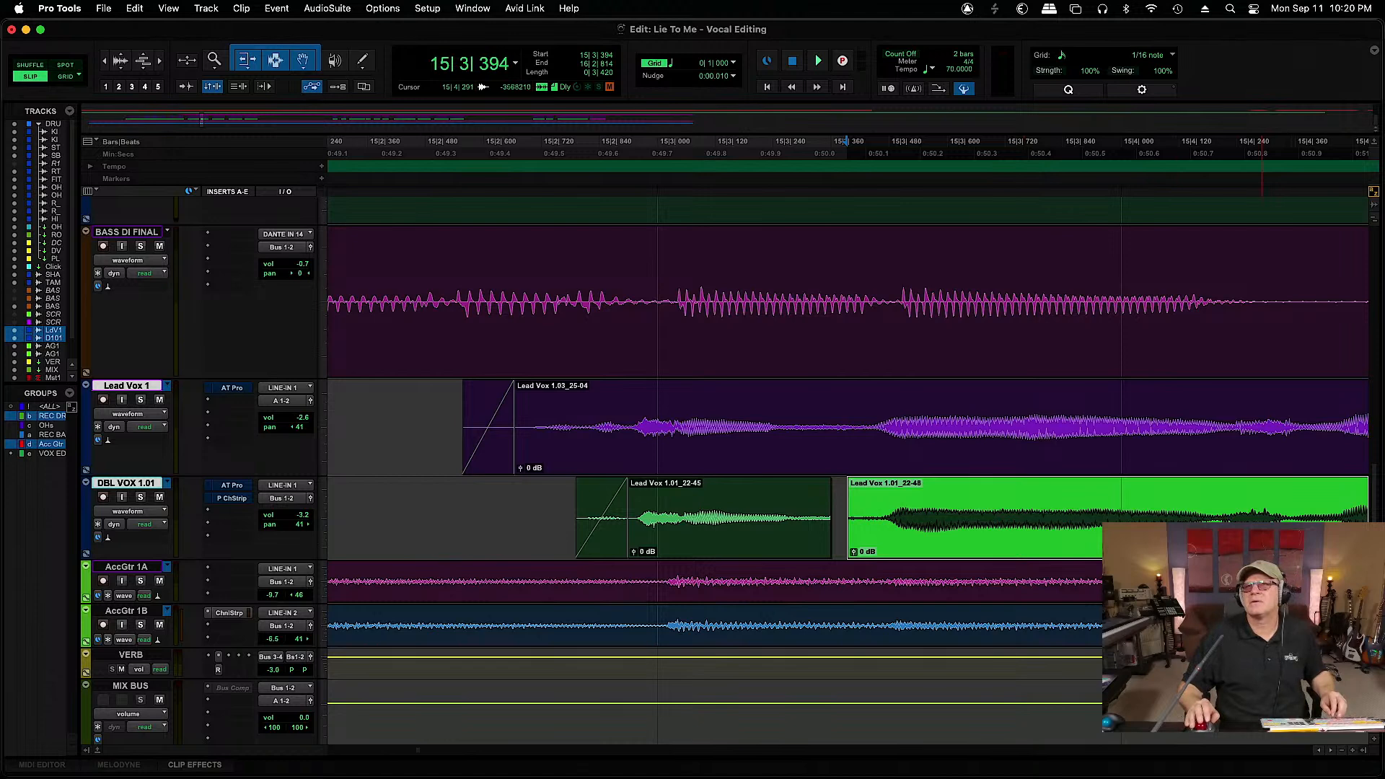
key("KP_Add")
key("KP_Add")
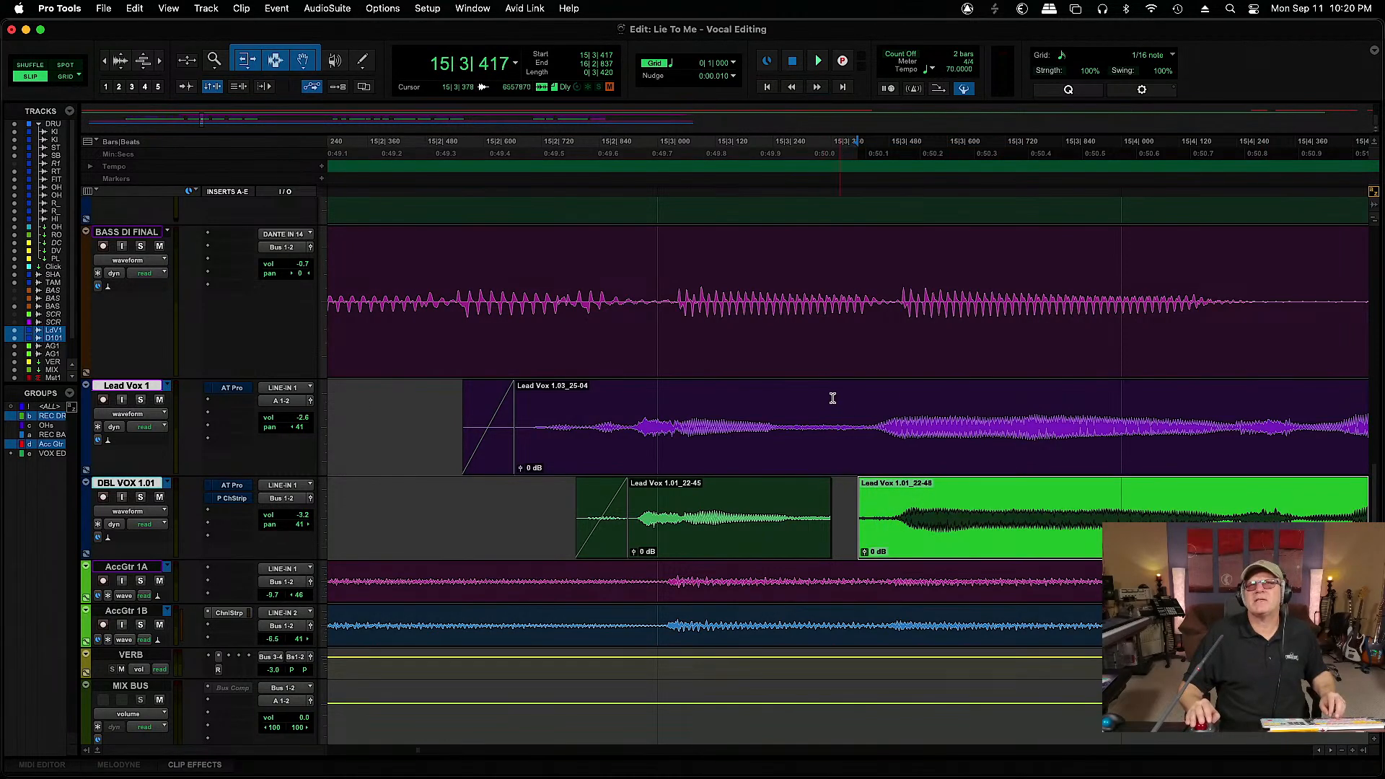
Close the gap between the two bar 15 clips on DBL VOX 1.01 with a crossfade at 15|3|387 and audition the join soloed
left_click(796, 398)
key("space")
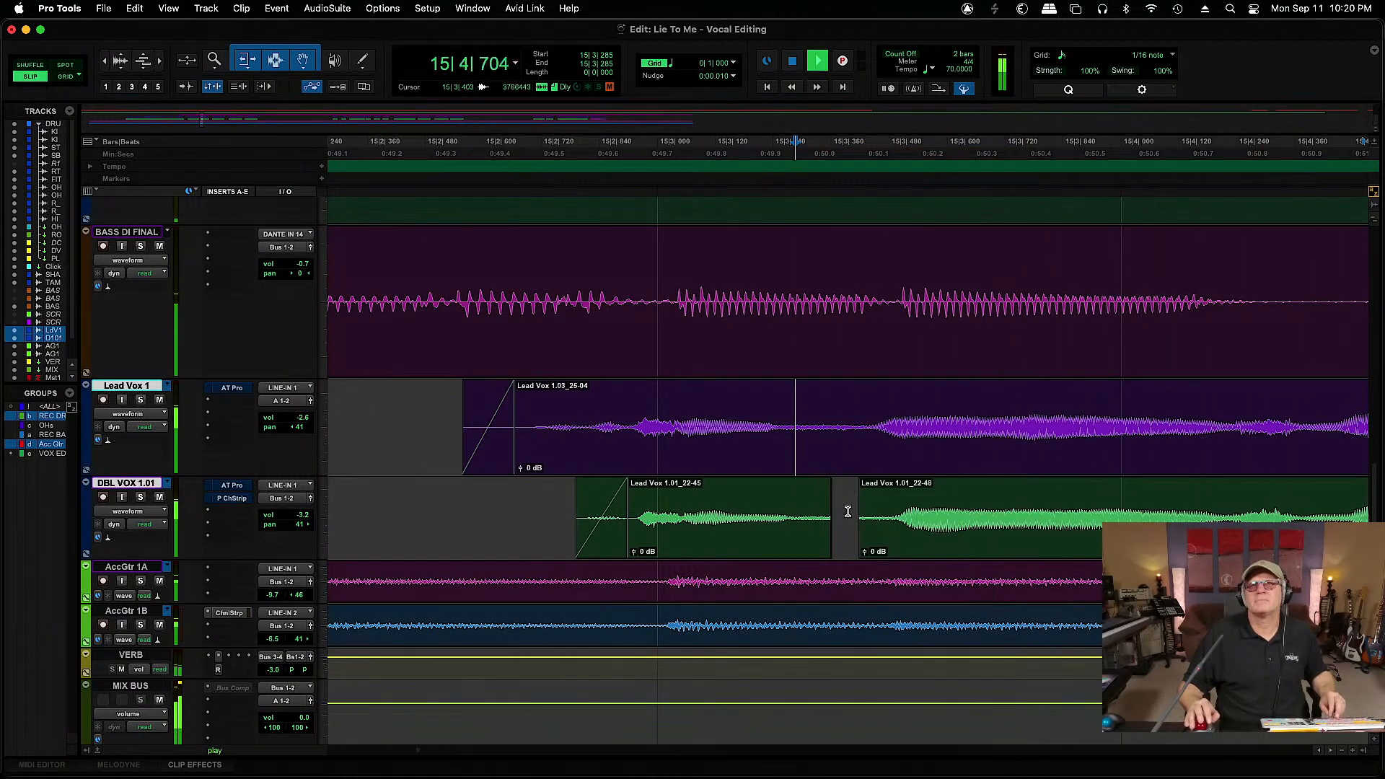
key("space")
left_click_drag(822, 518, 846, 521)
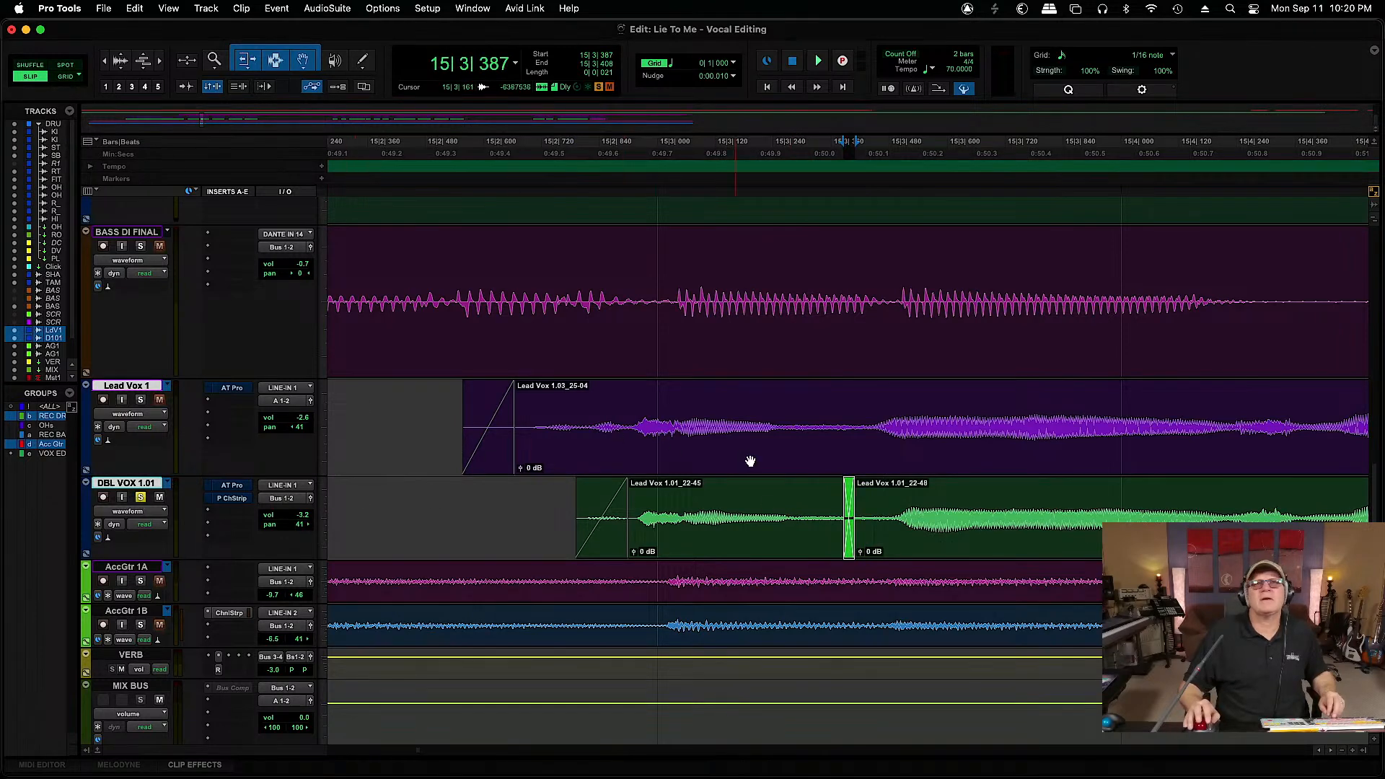
left_click(763, 489)
key("space")
key("space")
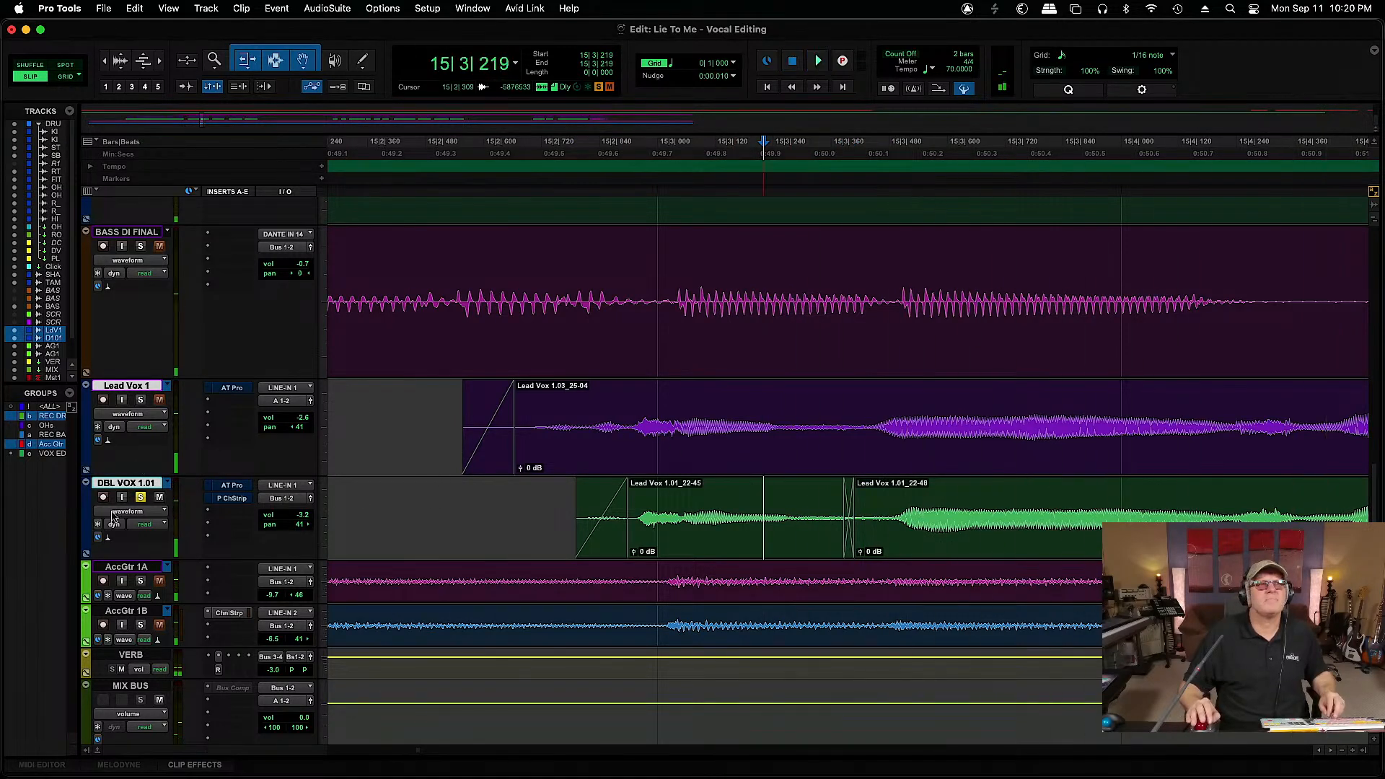
left_click(877, 394)
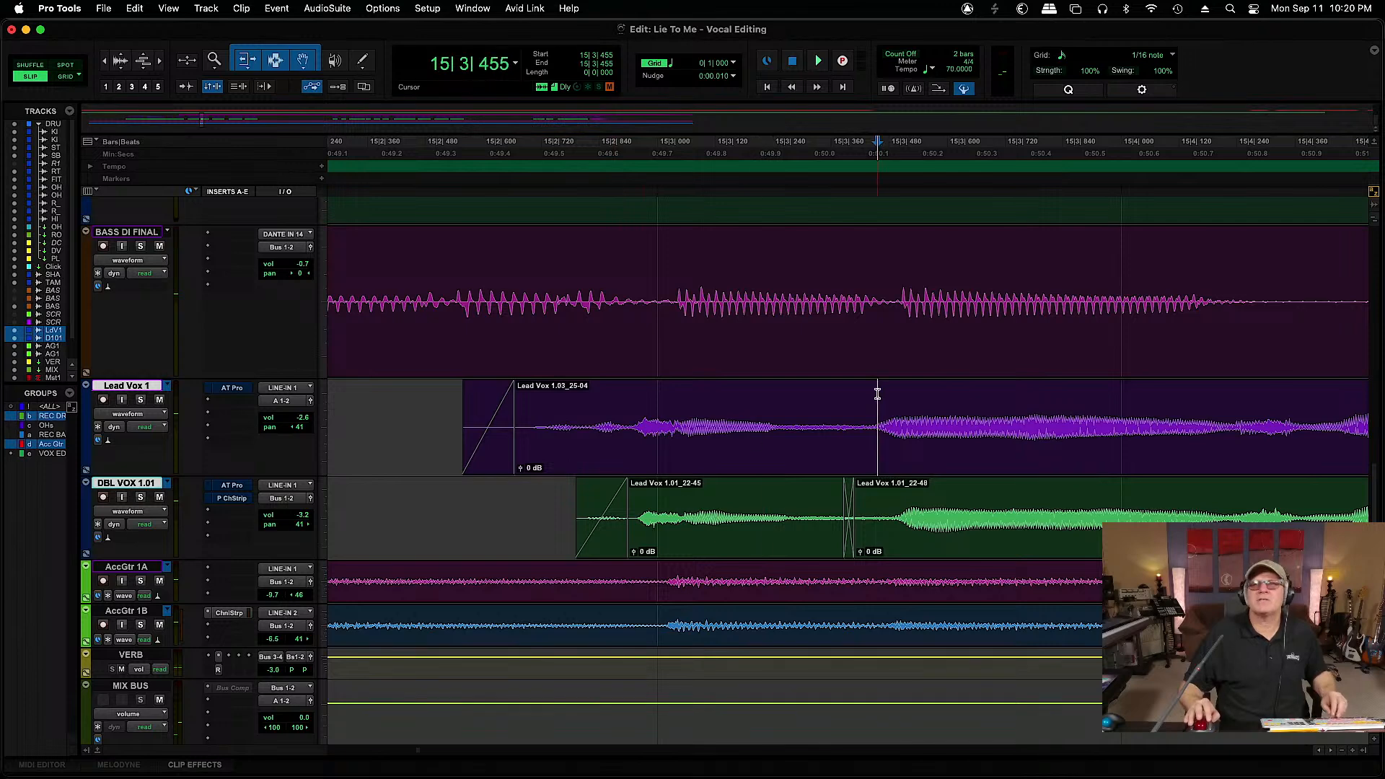
Play both vocals from 16|4|238 to compare the double's timing with the lead through bar 17
key("r")
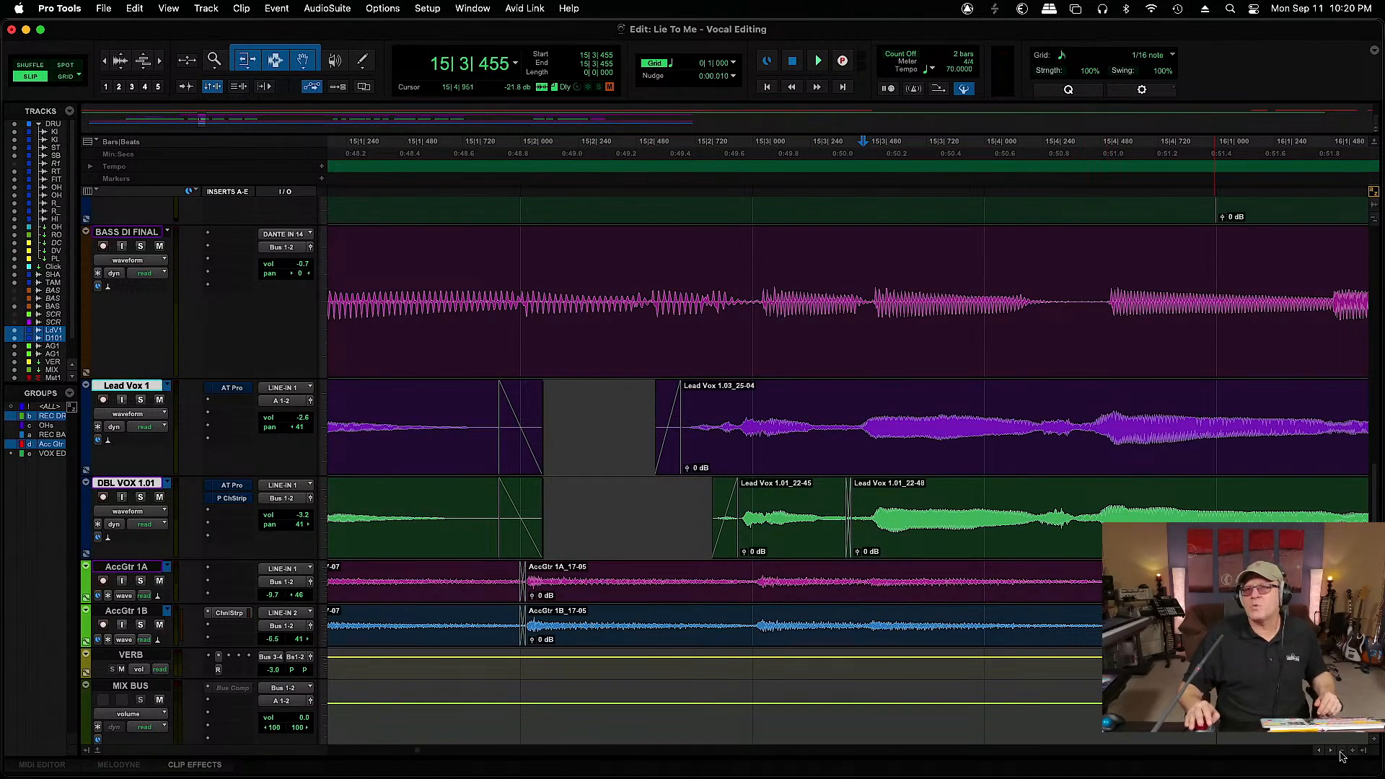
scroll(1330, 753, "right", 10)
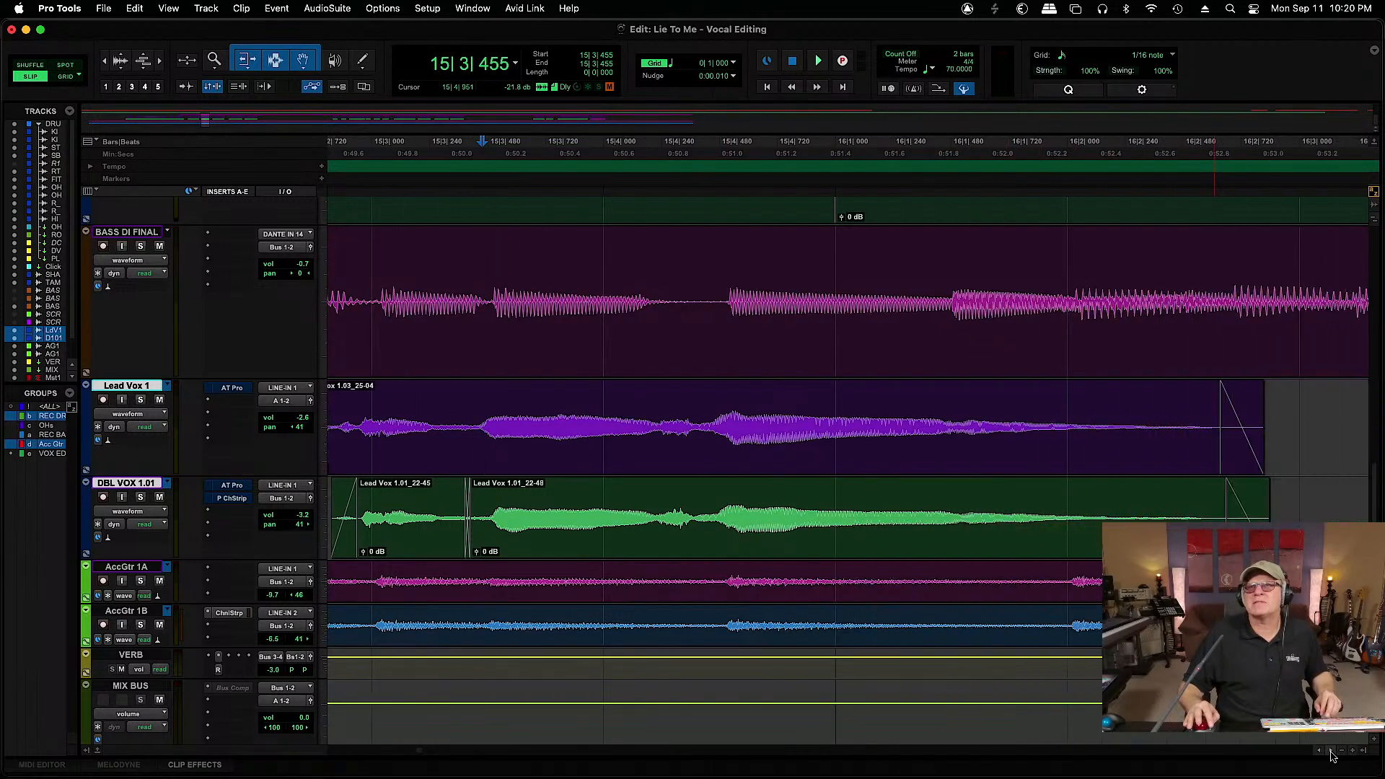
scroll(1330, 754, "right", 13)
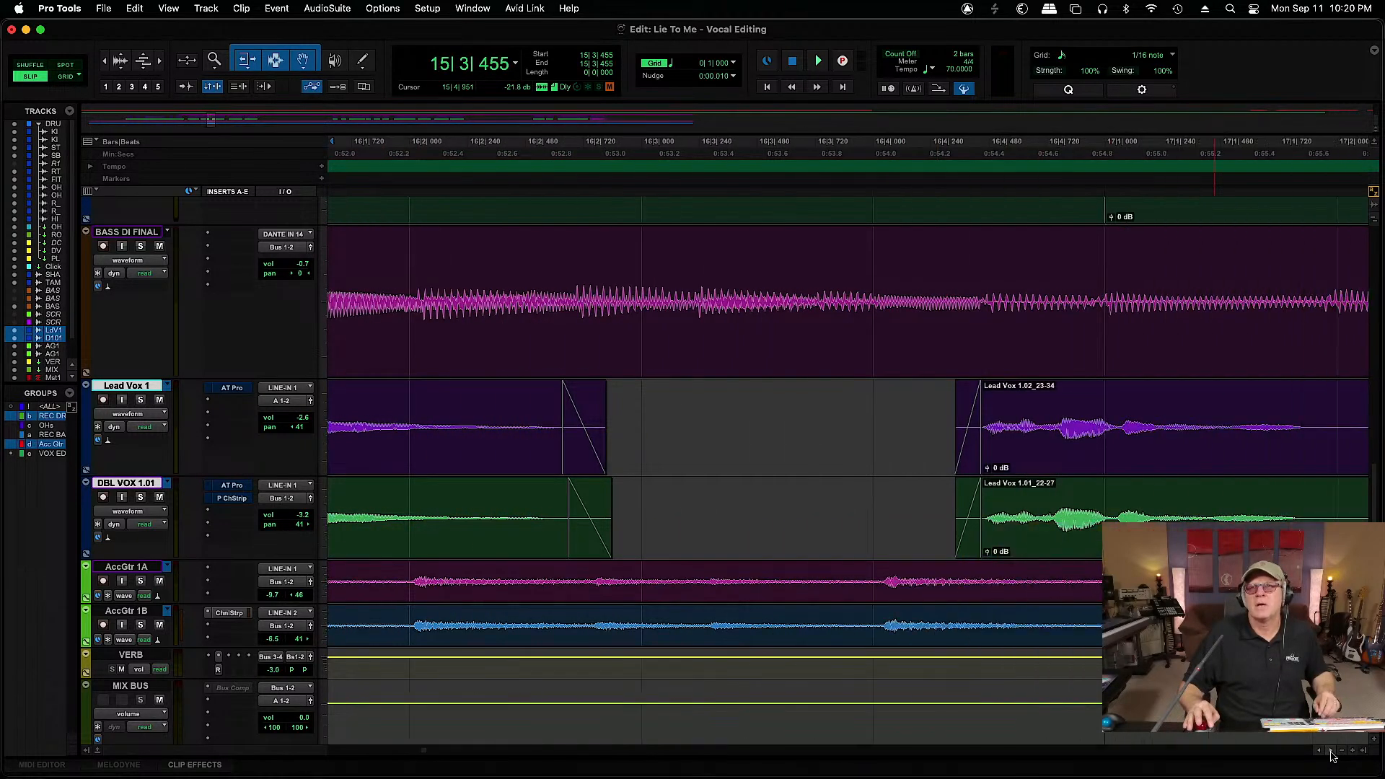
scroll(1331, 753, "right", 6)
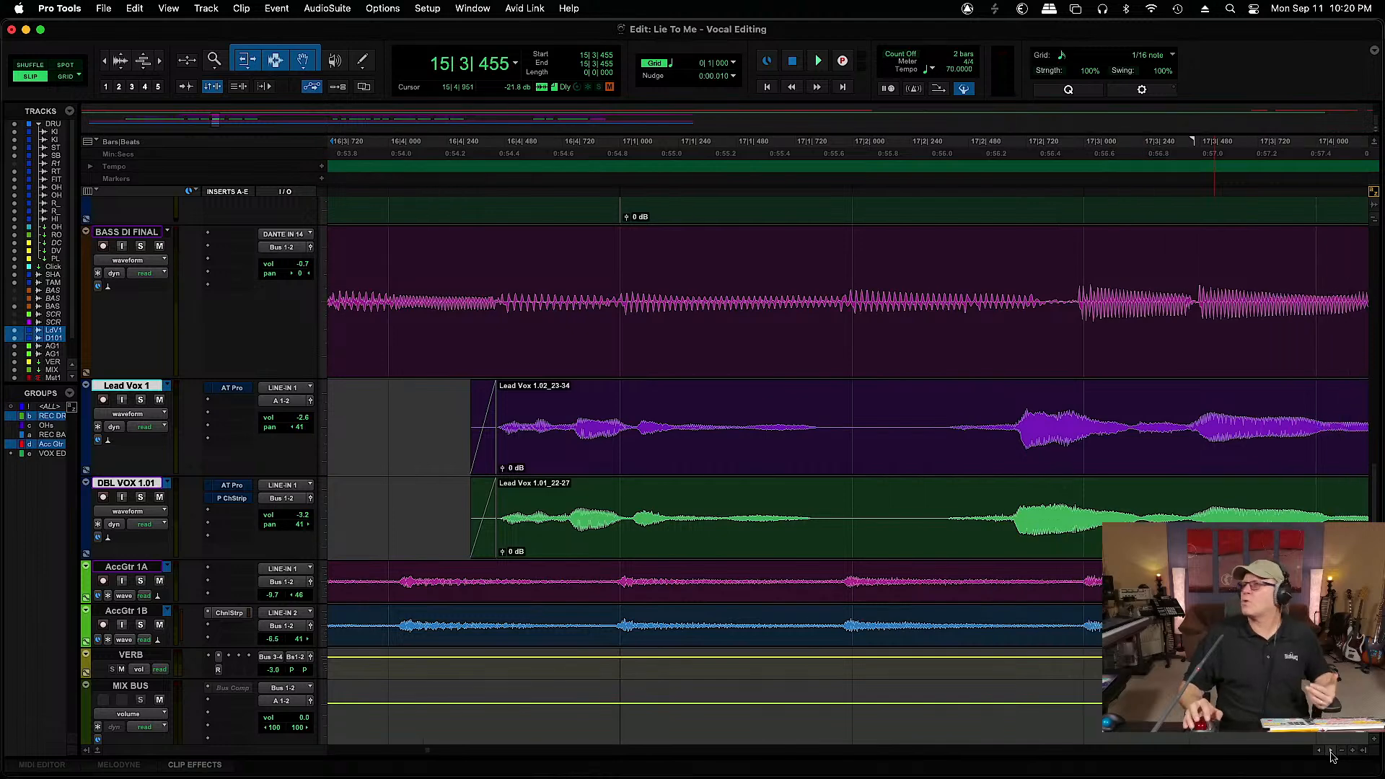
left_click(446, 404)
key("space")
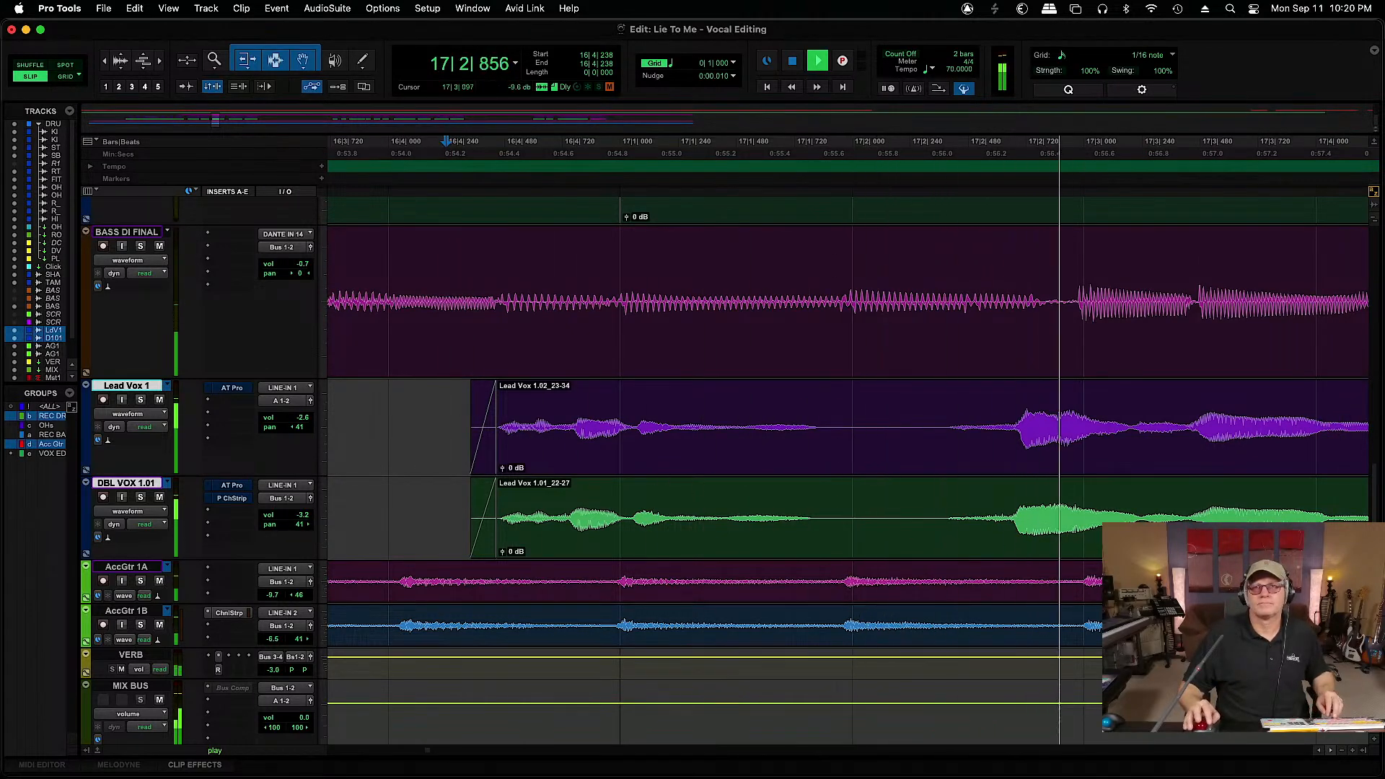
scroll(1326, 750, "right", 5)
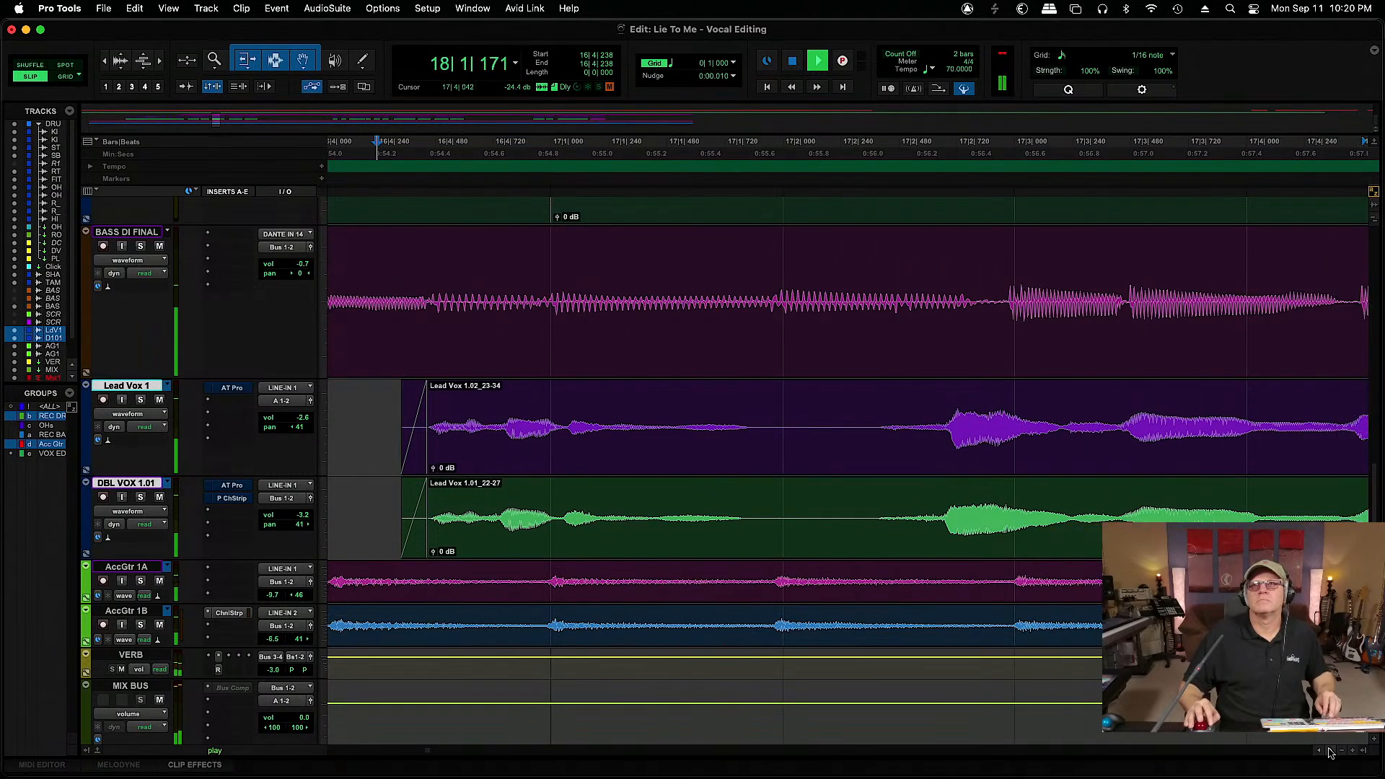
scroll(1330, 752, "right", 1)
key("space")
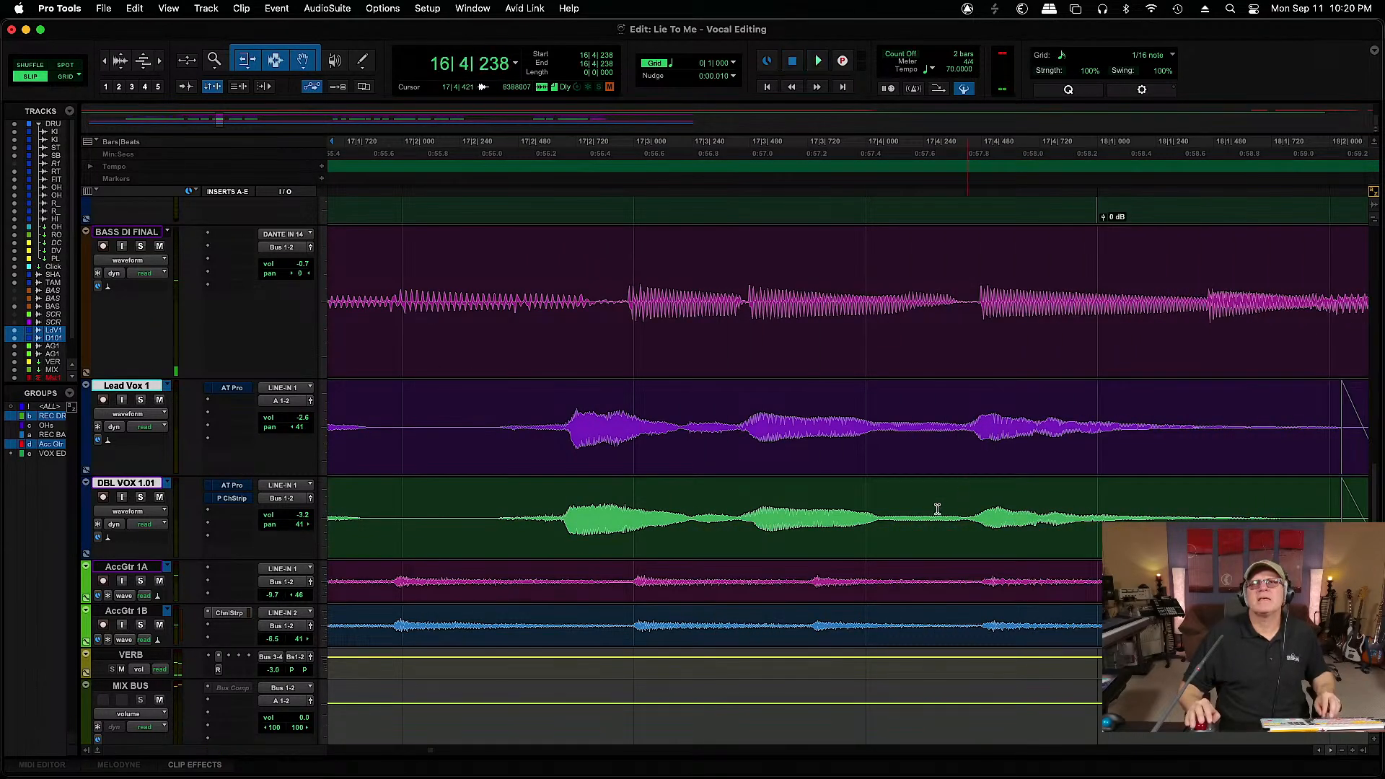
Separate the DBL VOX 1.01 clip from 17|2|000 to 17|3|232 and shift that section later to start at 17|2|022
left_click_drag(689, 517, 497, 520)
key("super+e")
key("t")
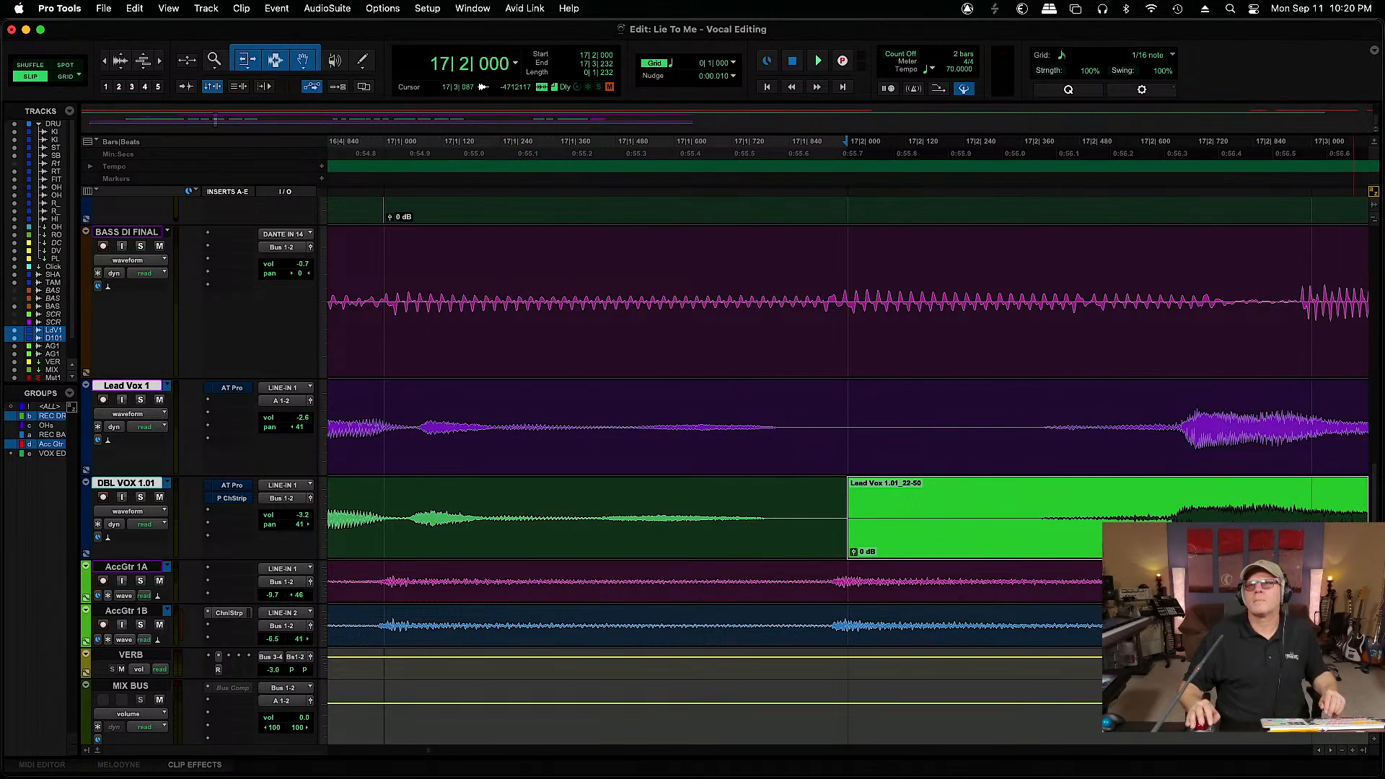
scroll(1331, 752, "right", 5)
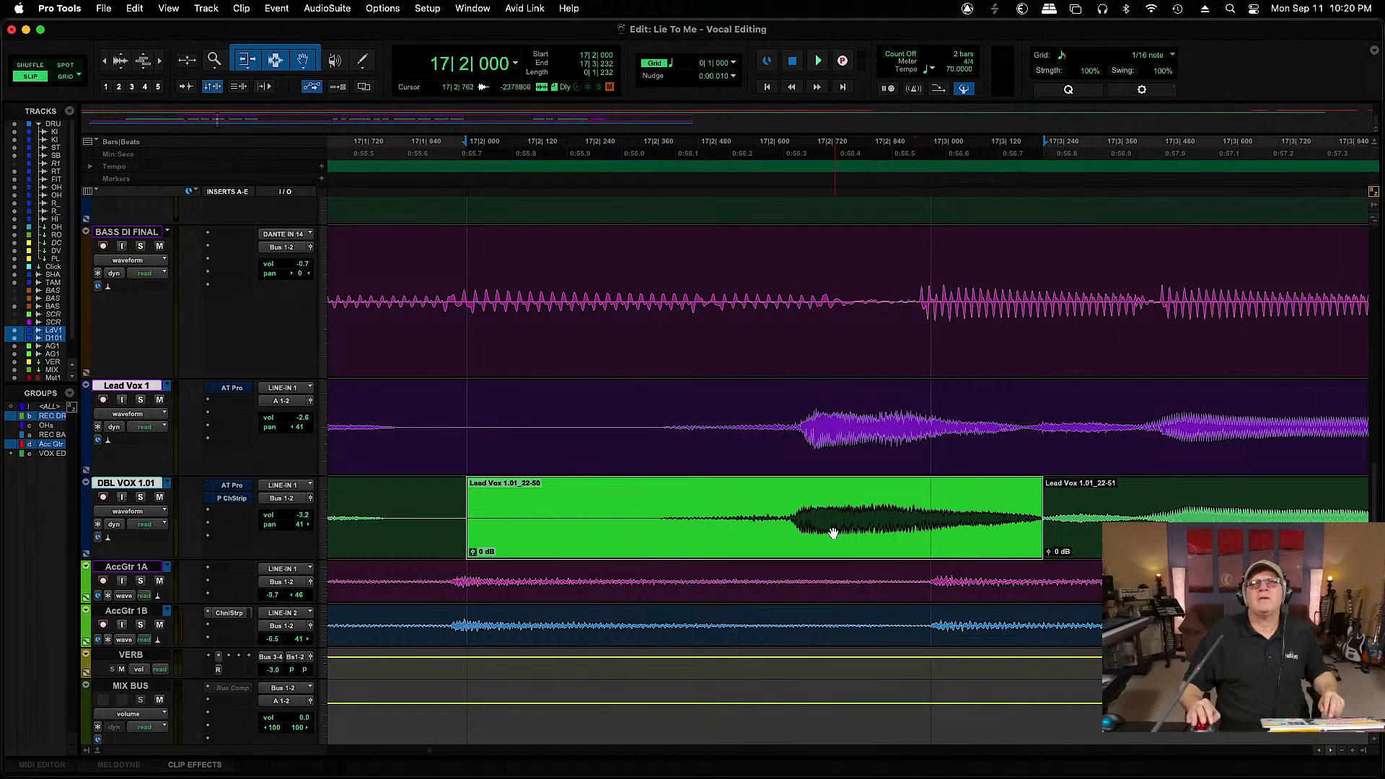
left_click_drag(826, 539, 836, 539)
Audition the shifted bar 17 section from 17|2|372 and crossfade its end into the following DBL VOX 1.01 clip at 17|3|248
left_click(647, 513)
key("space")
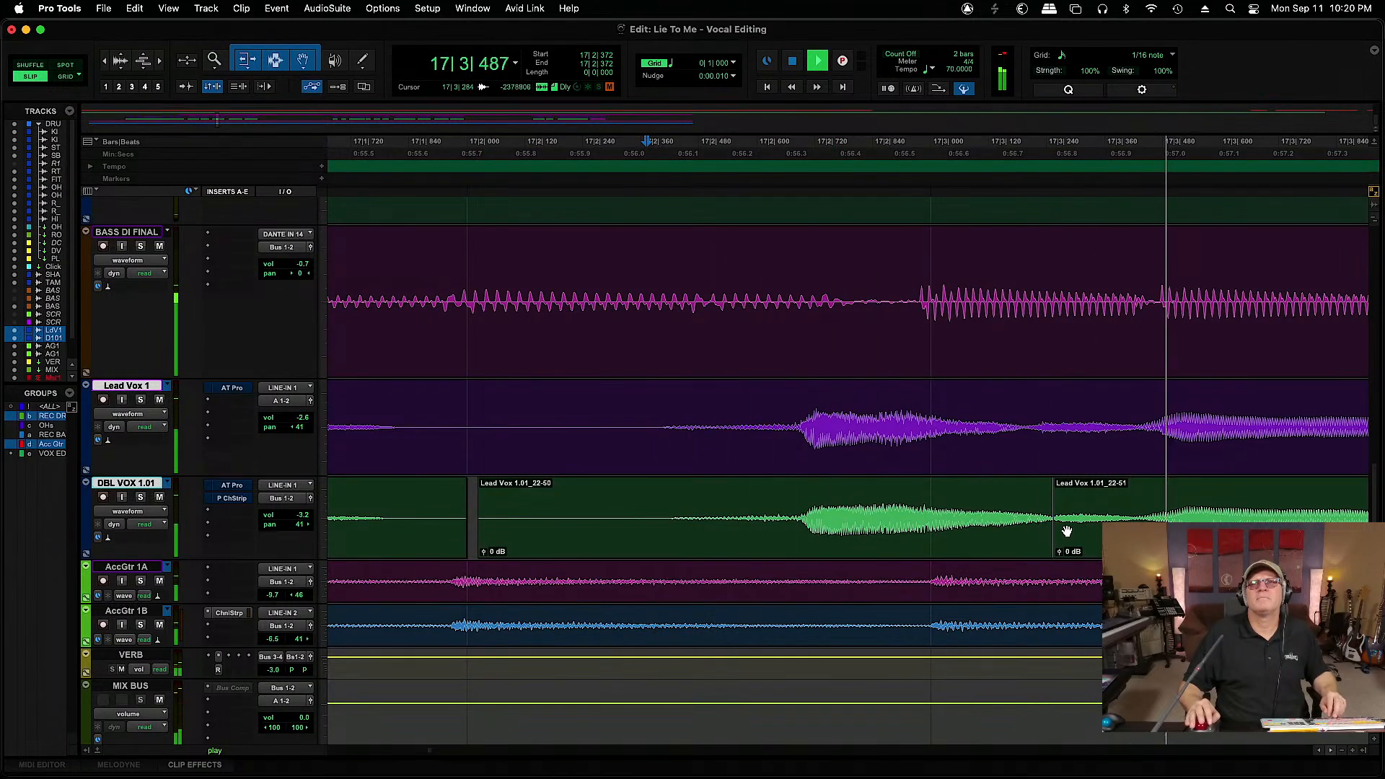
key("space")
left_click_drag(1054, 537, 1052, 550)
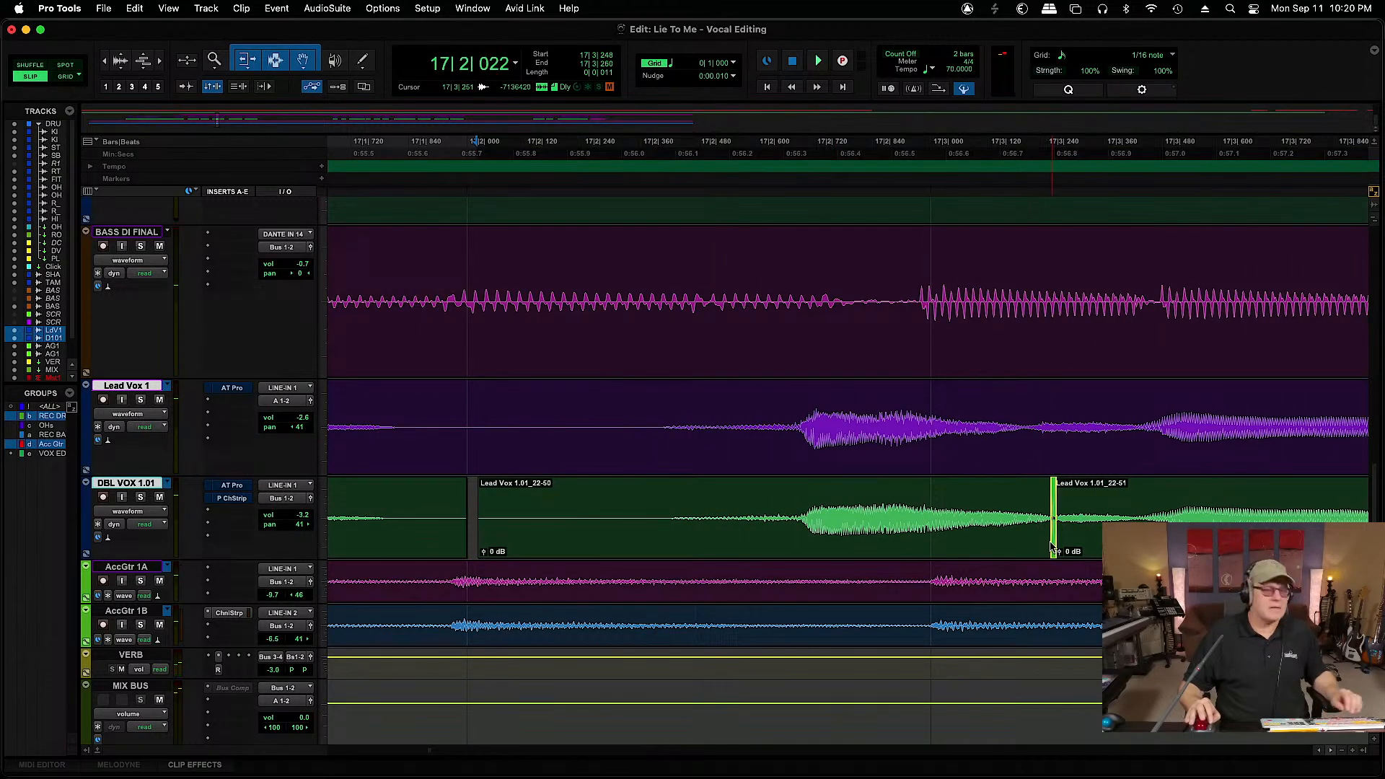
Play both vocals from 17|4|466 into bar 20 to check the double's timing against the lead
key("r")
key("r")
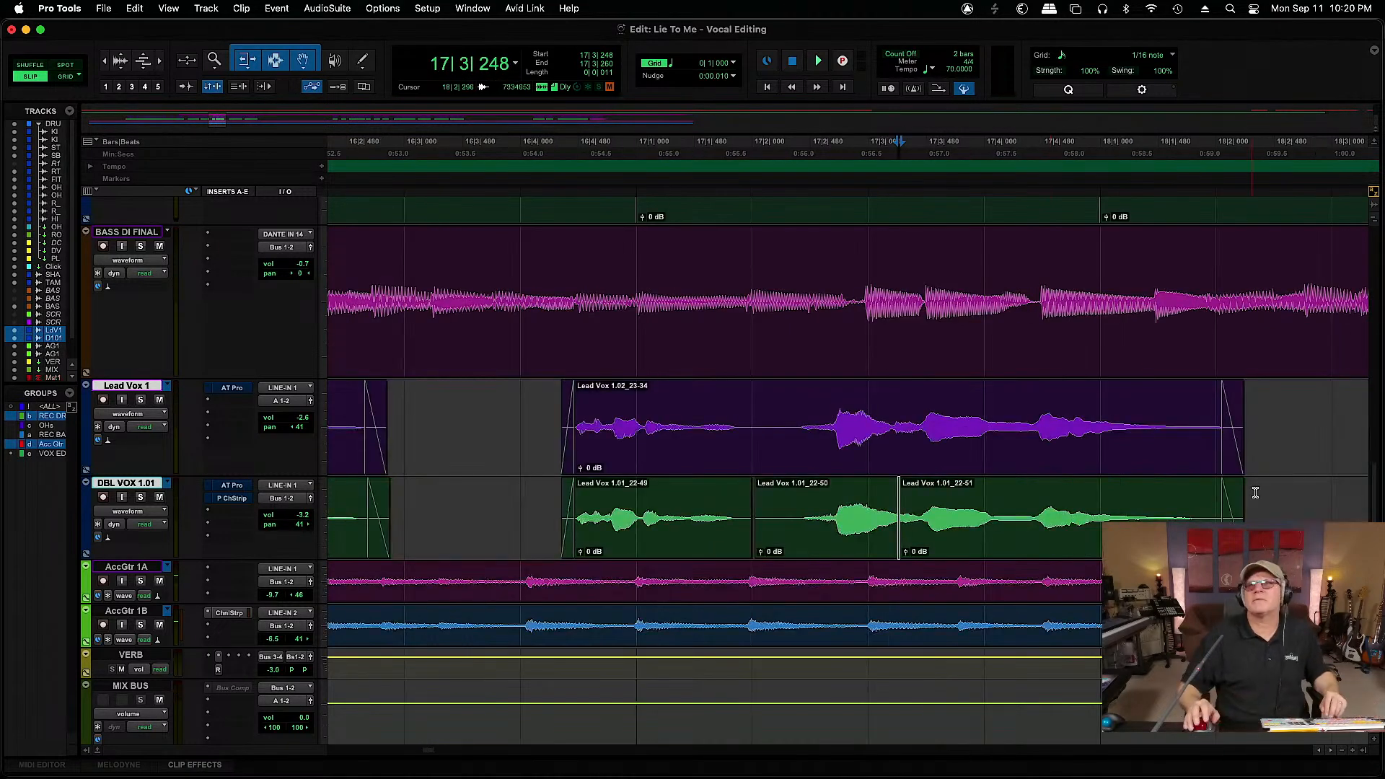
left_click(1040, 408)
key("space")
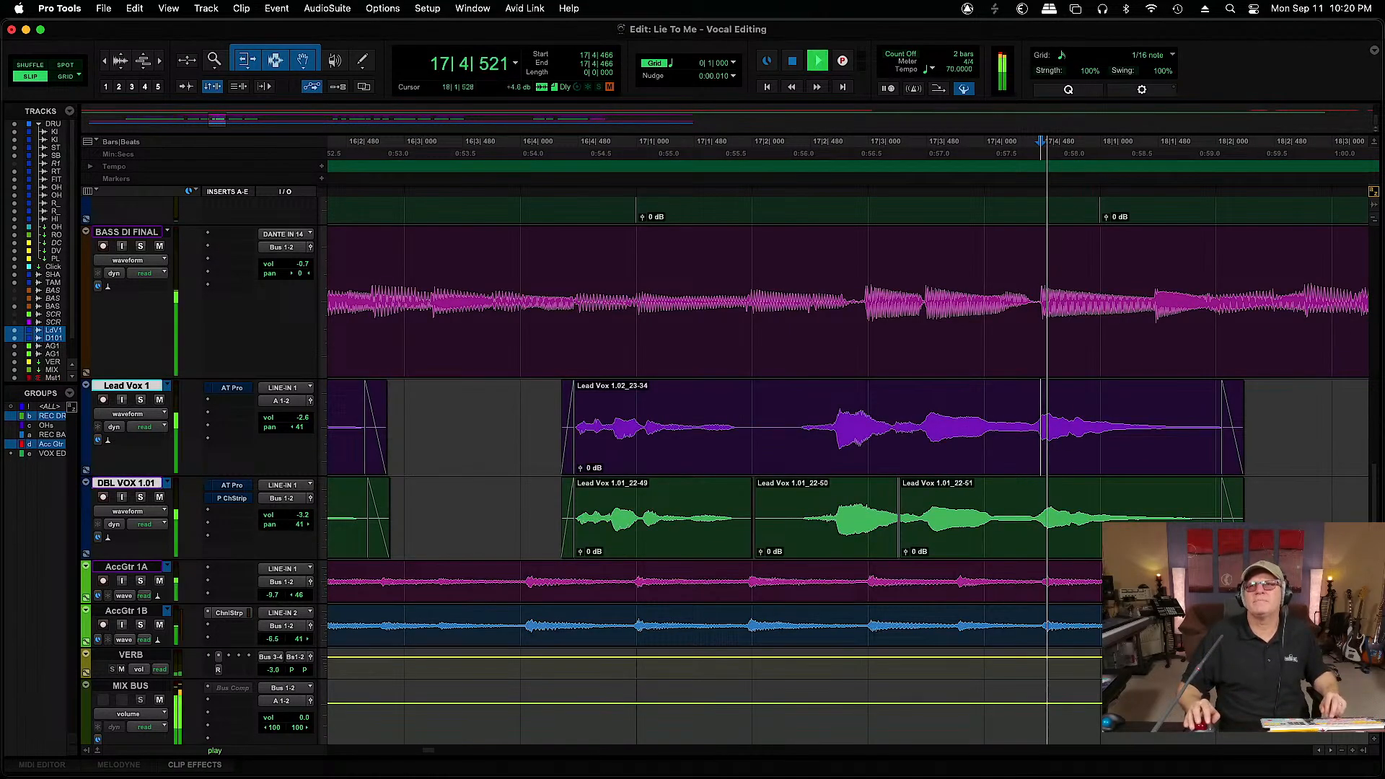
scroll(1336, 752, "right", 10)
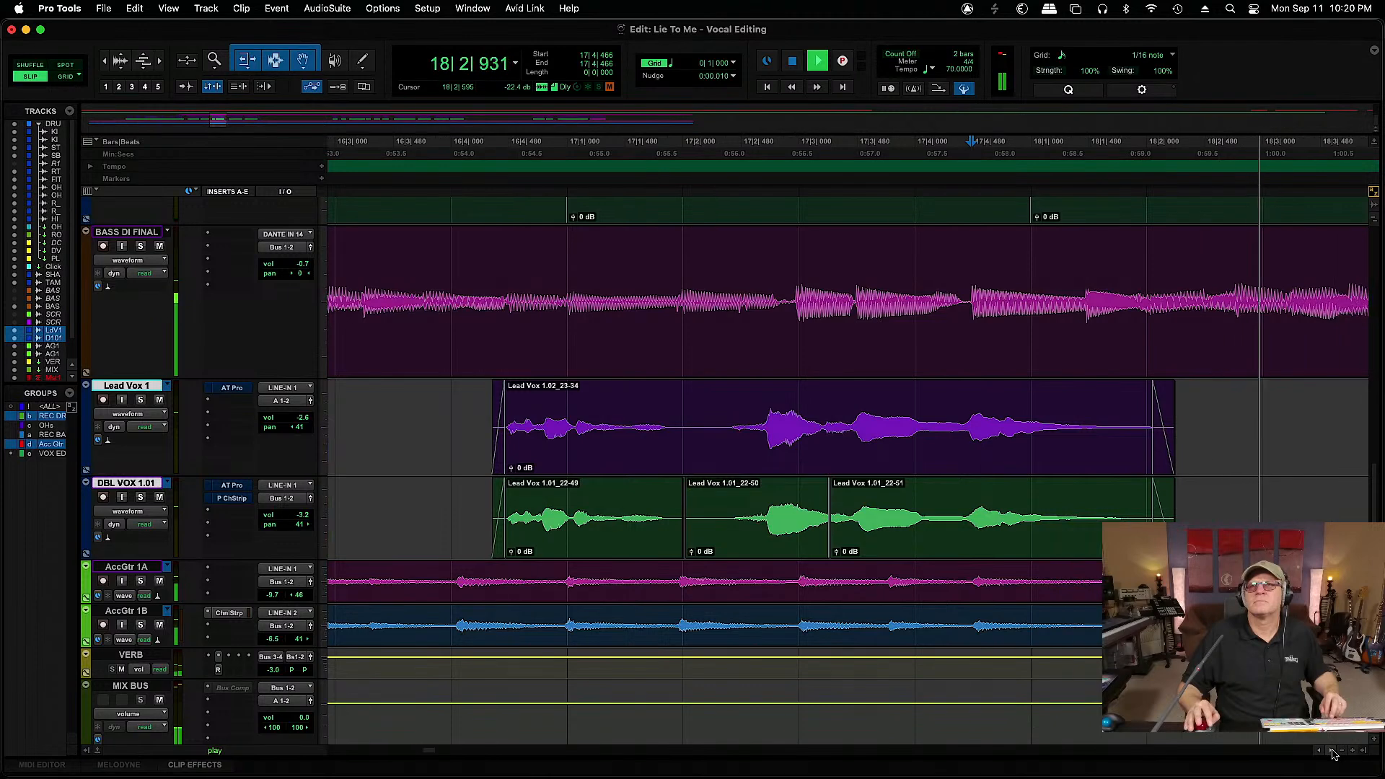
scroll(1332, 753, "right", 10)
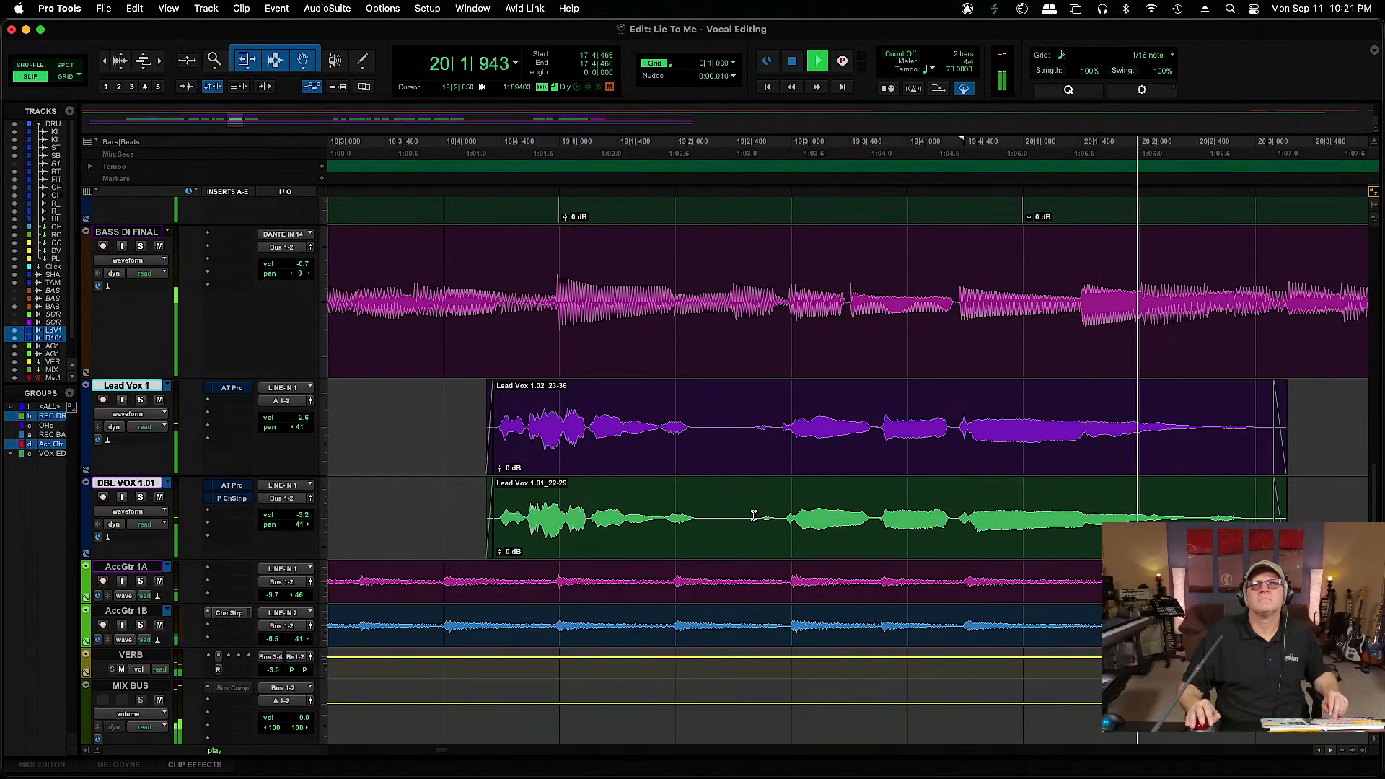
key("space")
Cut a small gap in the bar 19 phrase on DBL VOX 1.01 ending at 19|2|590 and shift the following clip slightly earlier
left_click_drag(739, 517, 747, 520)
key("Delete")
left_click(814, 540)
key("super+bracketright")
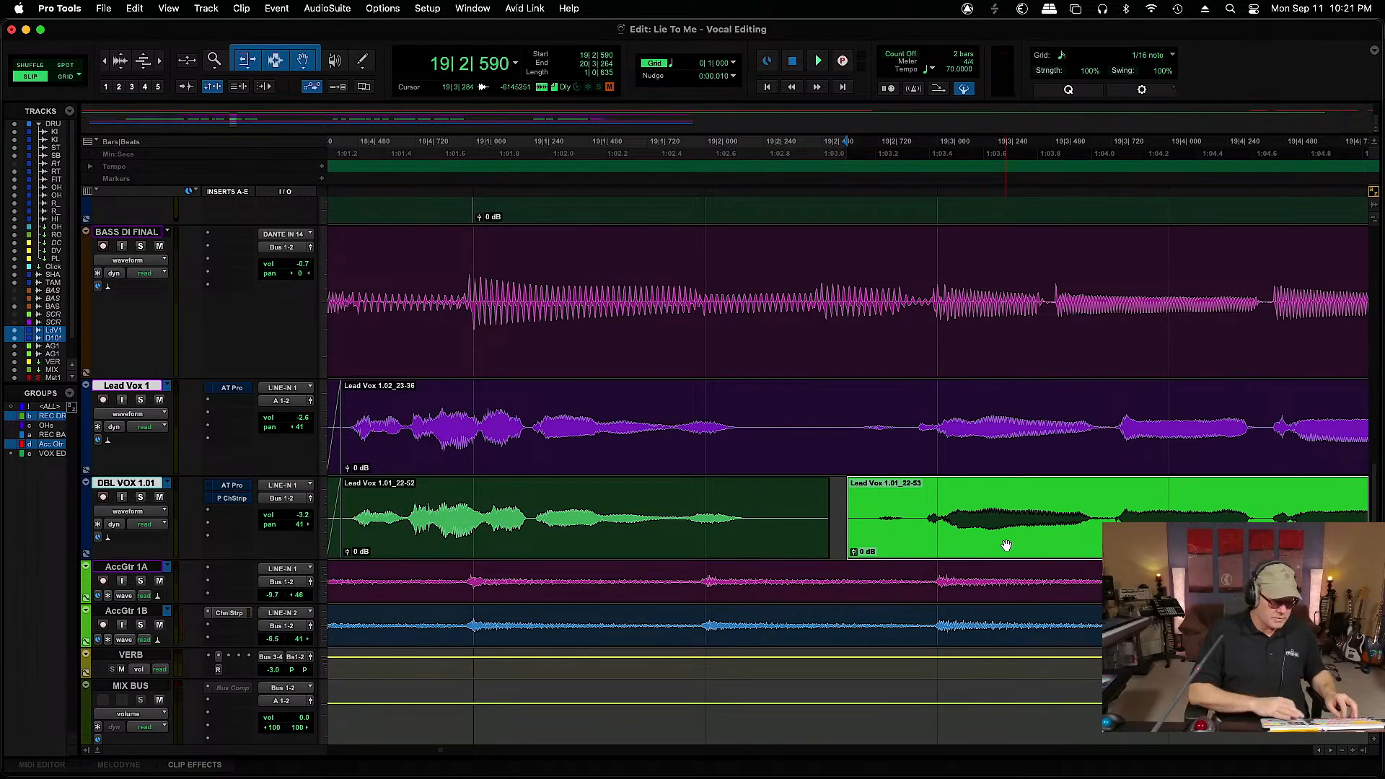
key("super+bracketright")
left_click_drag(1076, 531, 1071, 532)
Crossfade across the gap in the bar 19 phrase on DBL VOX 1.01 and audition the phrase from 19|2|651
left_click_drag(806, 516, 839, 534)
left_click(878, 509)
key("space")
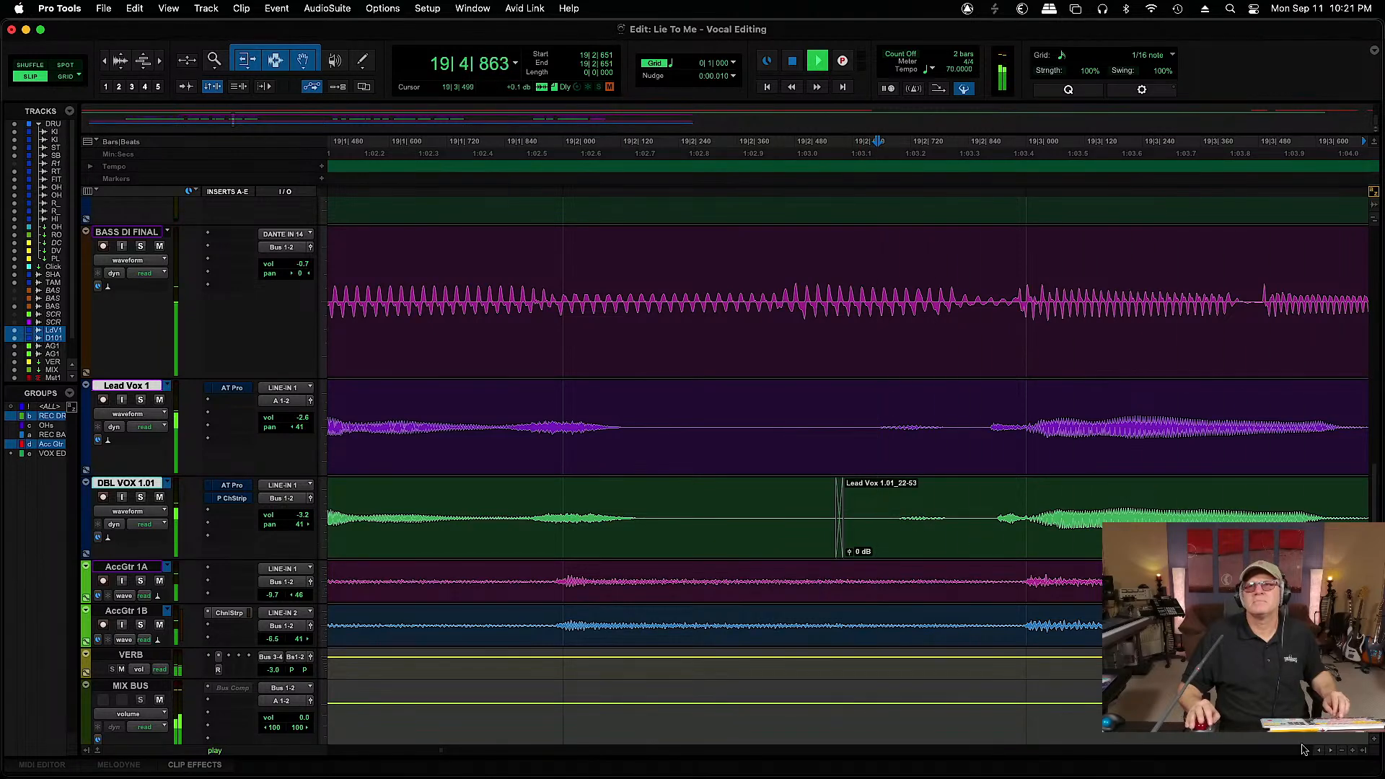
left_click(1331, 755)
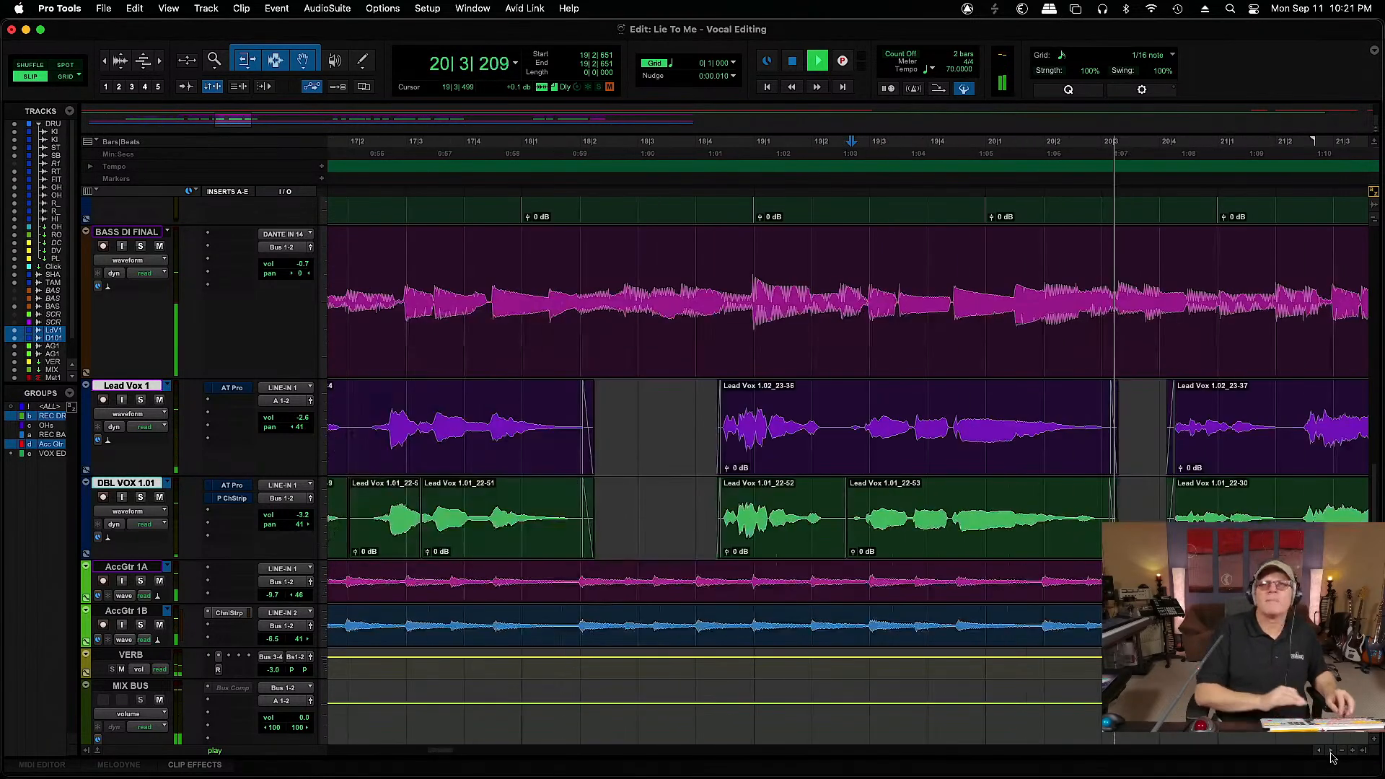
key("space")
Split the bar 19 phrase on DBL VOX 1.01 at 19|3|695 and shift the following clip slightly later to match the lead
left_click(951, 517)
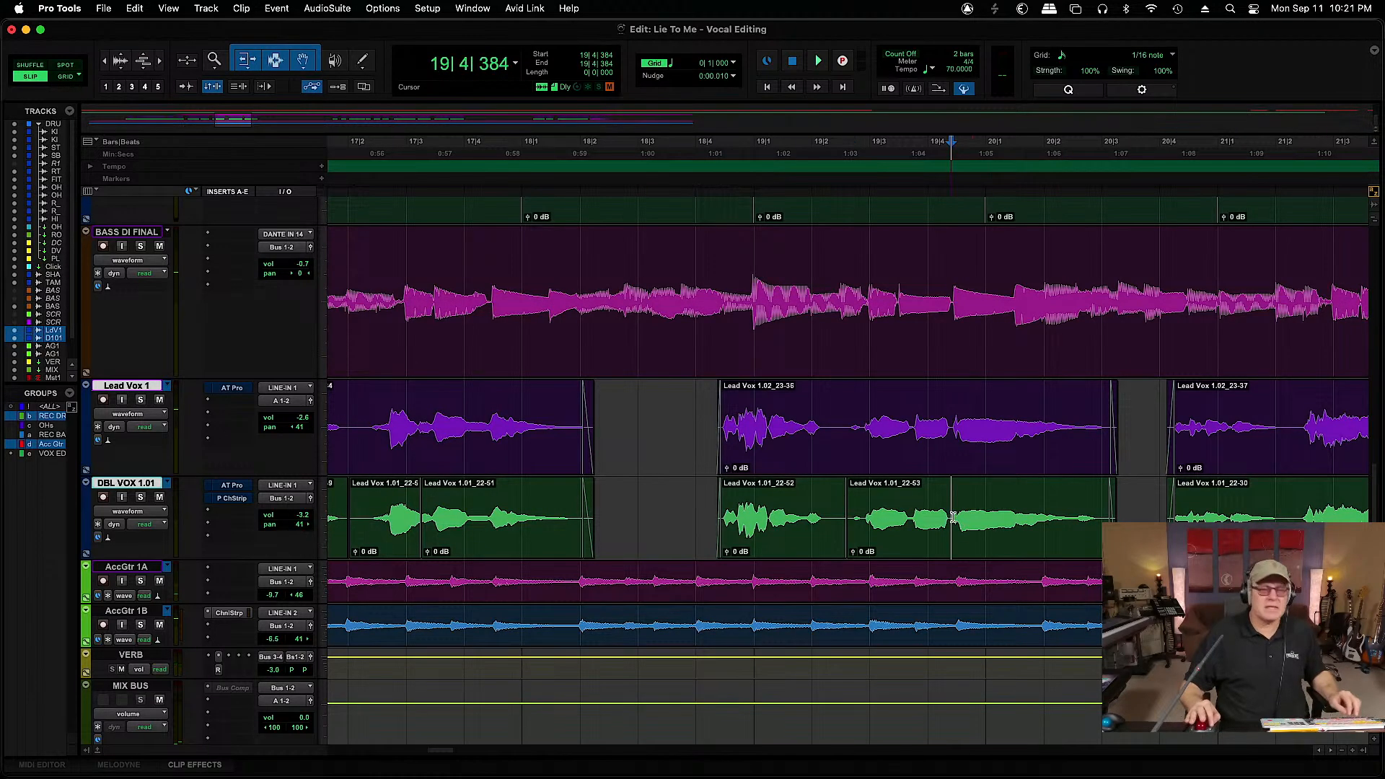
key("super+bracketright")
key("super+bracketright")
key("super+bracketright")
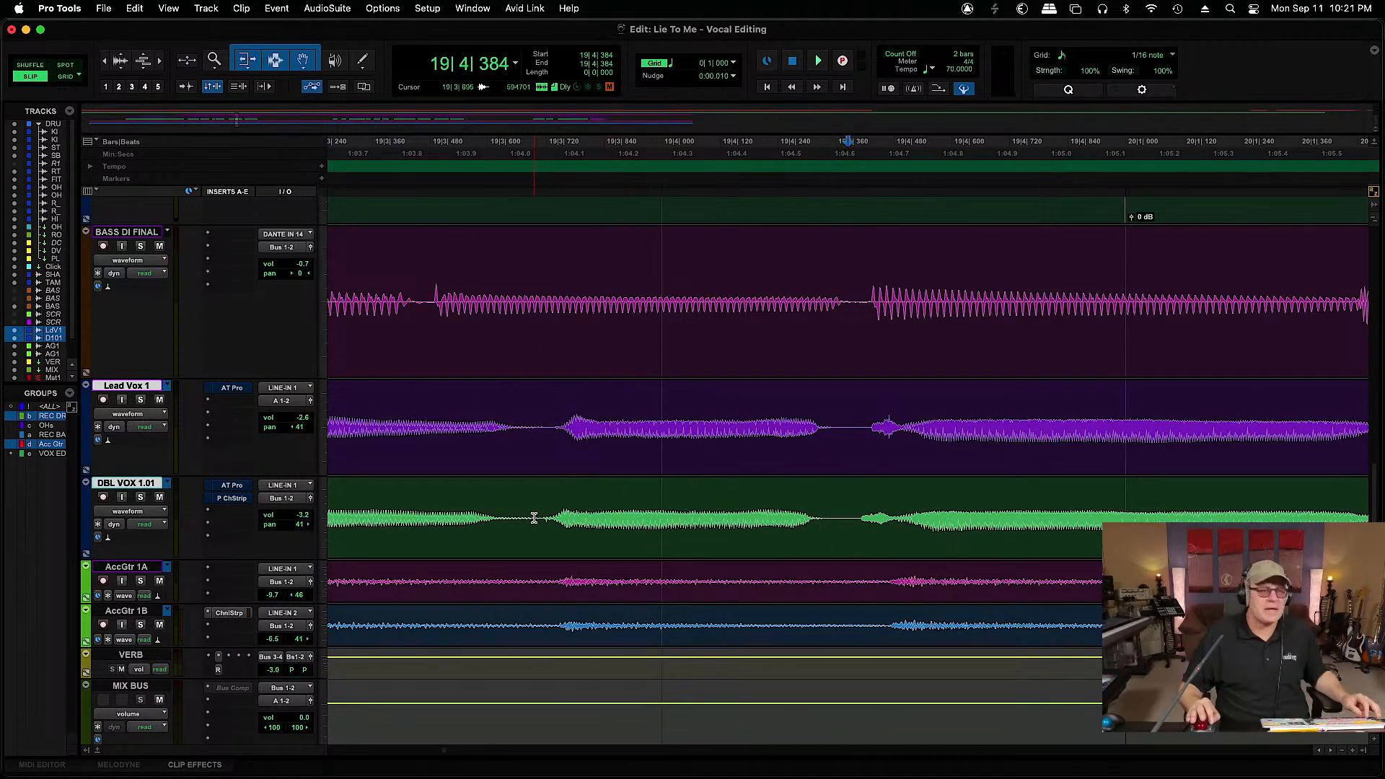
left_click(608, 548)
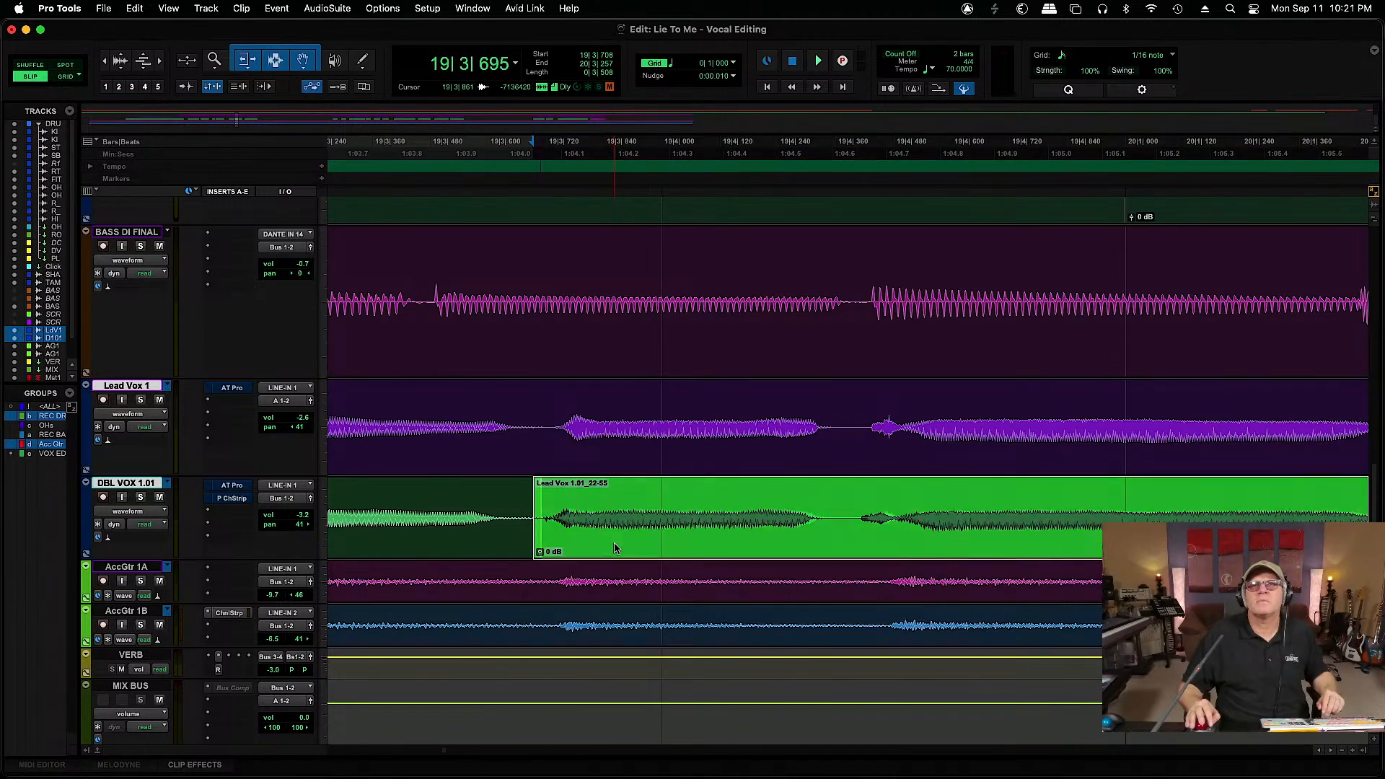
left_click_drag(616, 543, 617, 545)
left_click(538, 517)
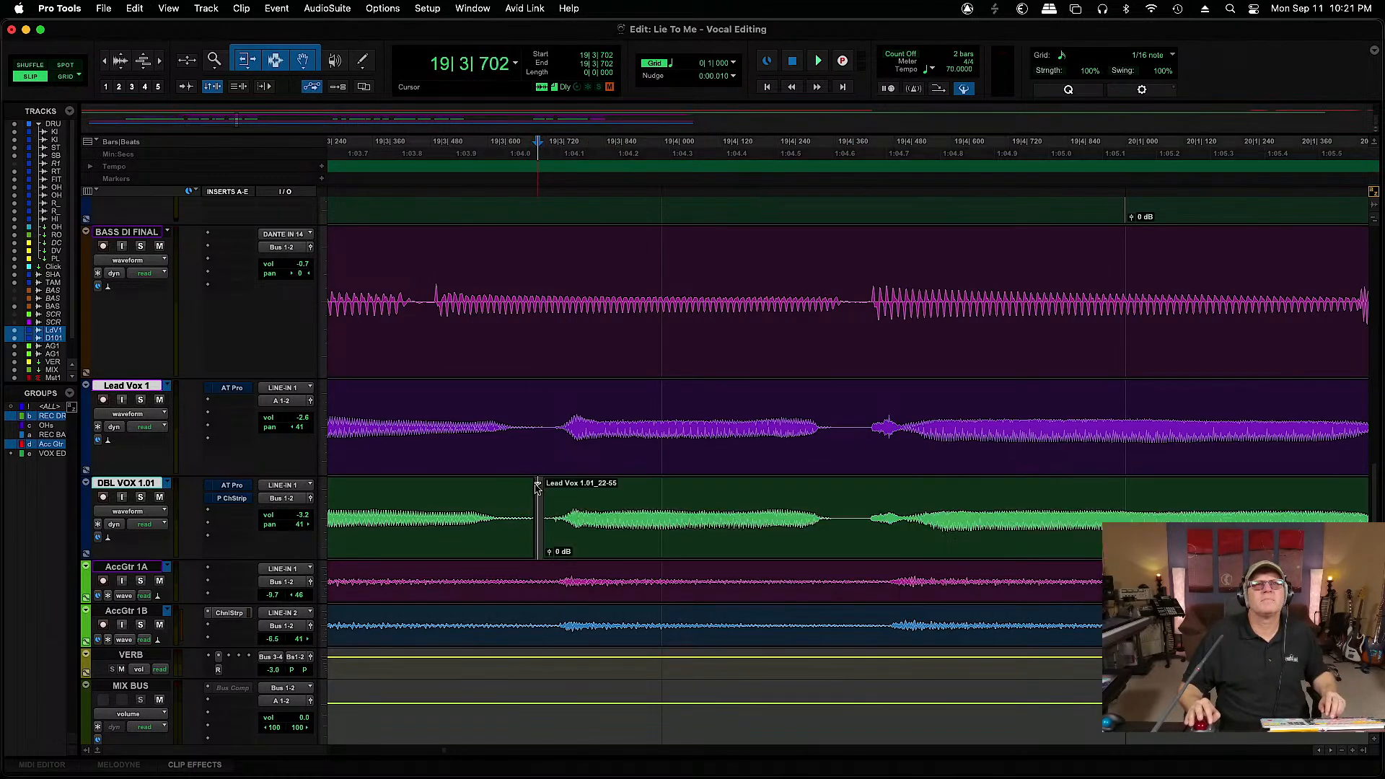
Crossfade the small gap around 19|3|705 on DBL VOX 1.01 and audition both vocals from 19|4|045
key("space")
key("space")
left_click_drag(529, 517, 539, 520)
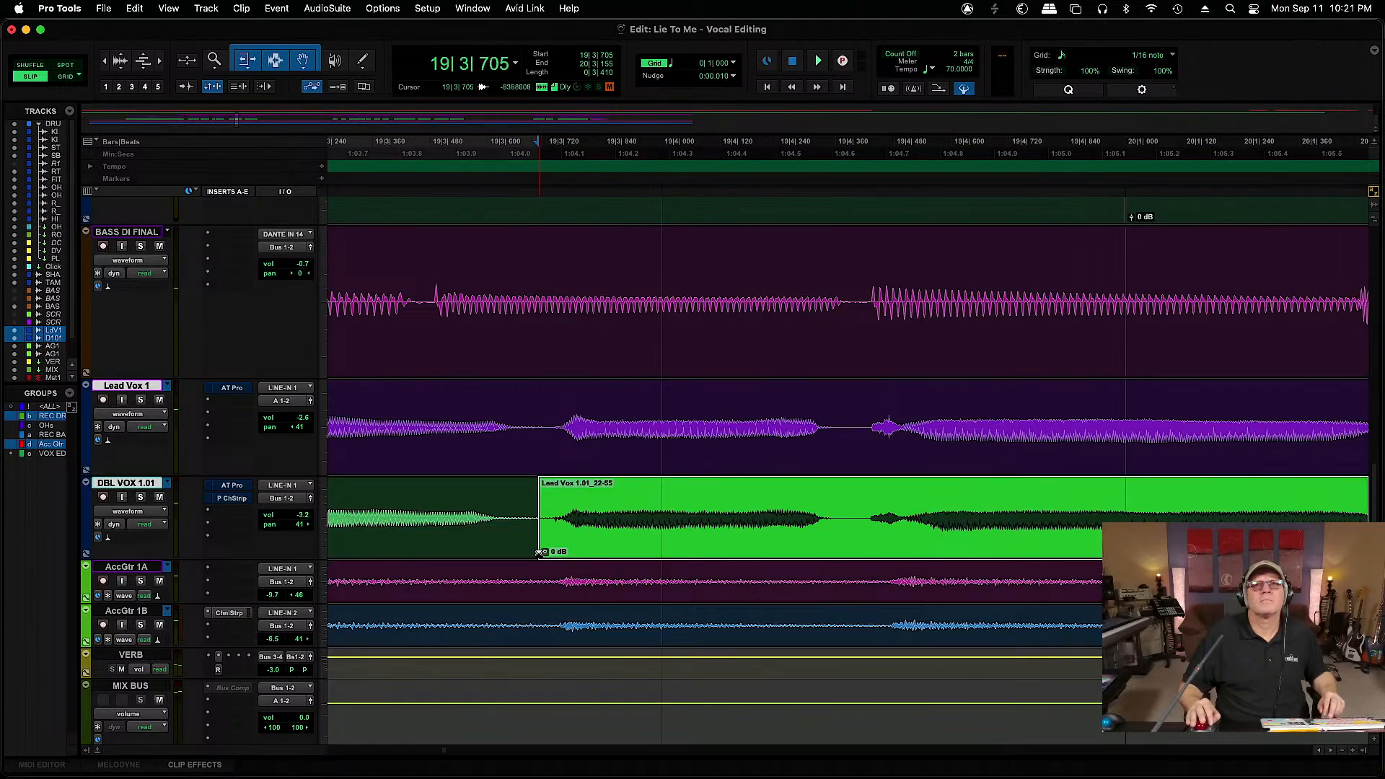
left_click(683, 520)
key("space")
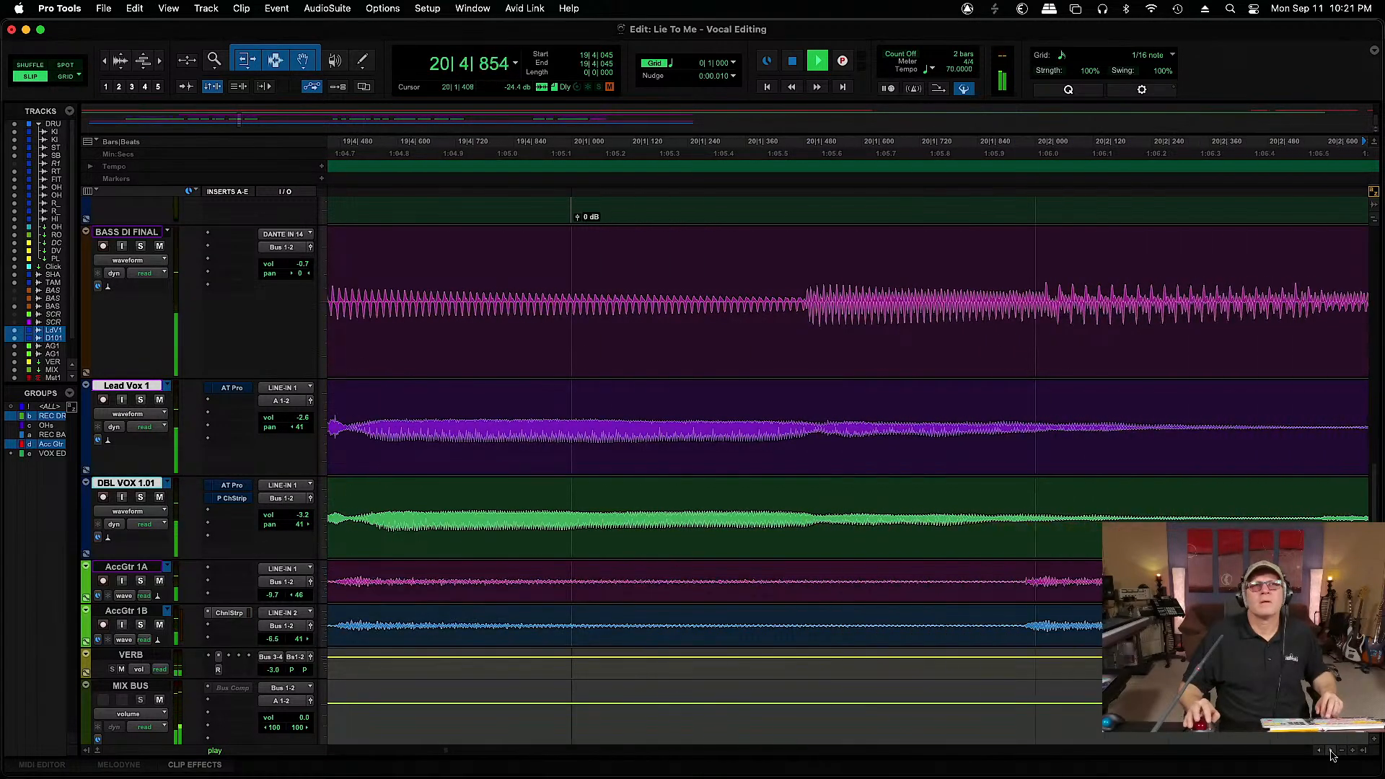
key("space")
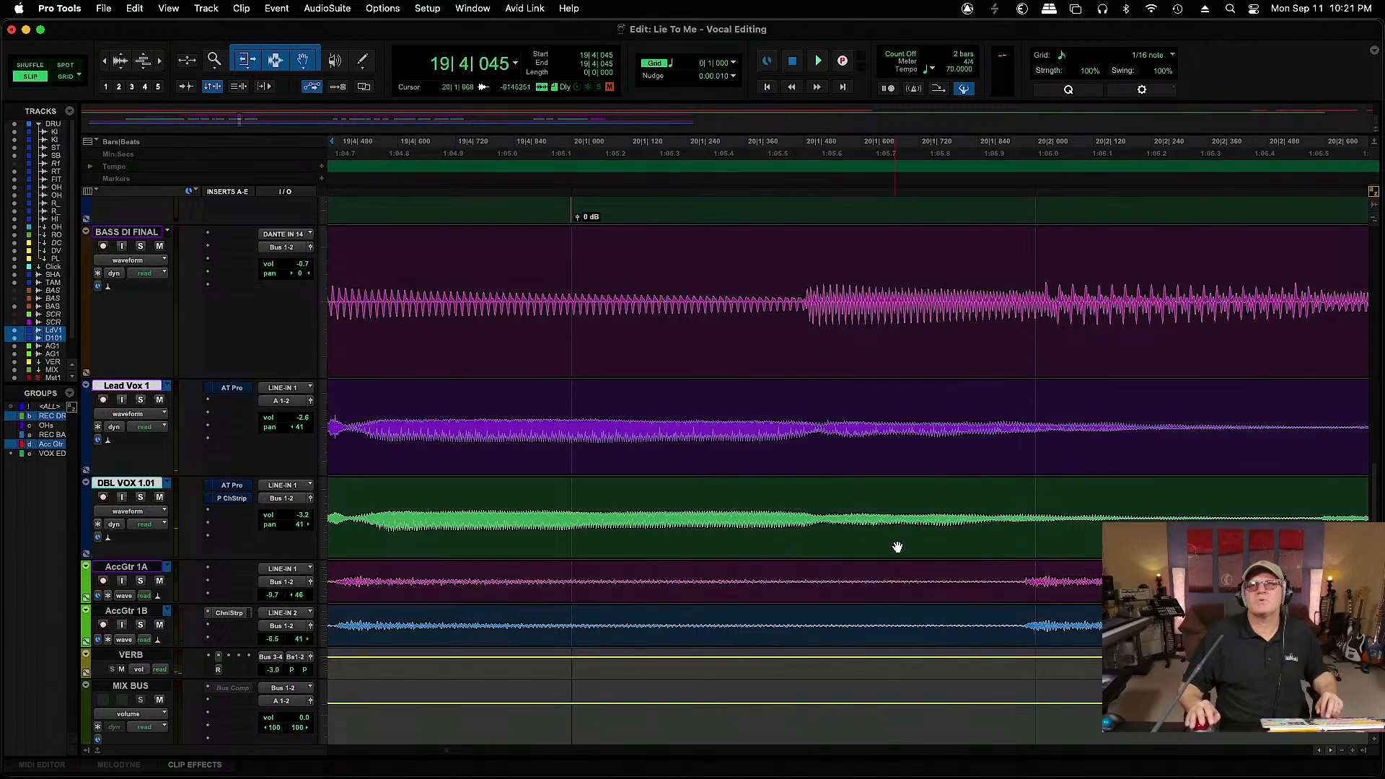
Trim the bar 20 phrase on DBL VOX 1.01 to end at 20|2|715, fade it out from 20|2|212 and audition from 20|1|189
key("super+bracketleft")
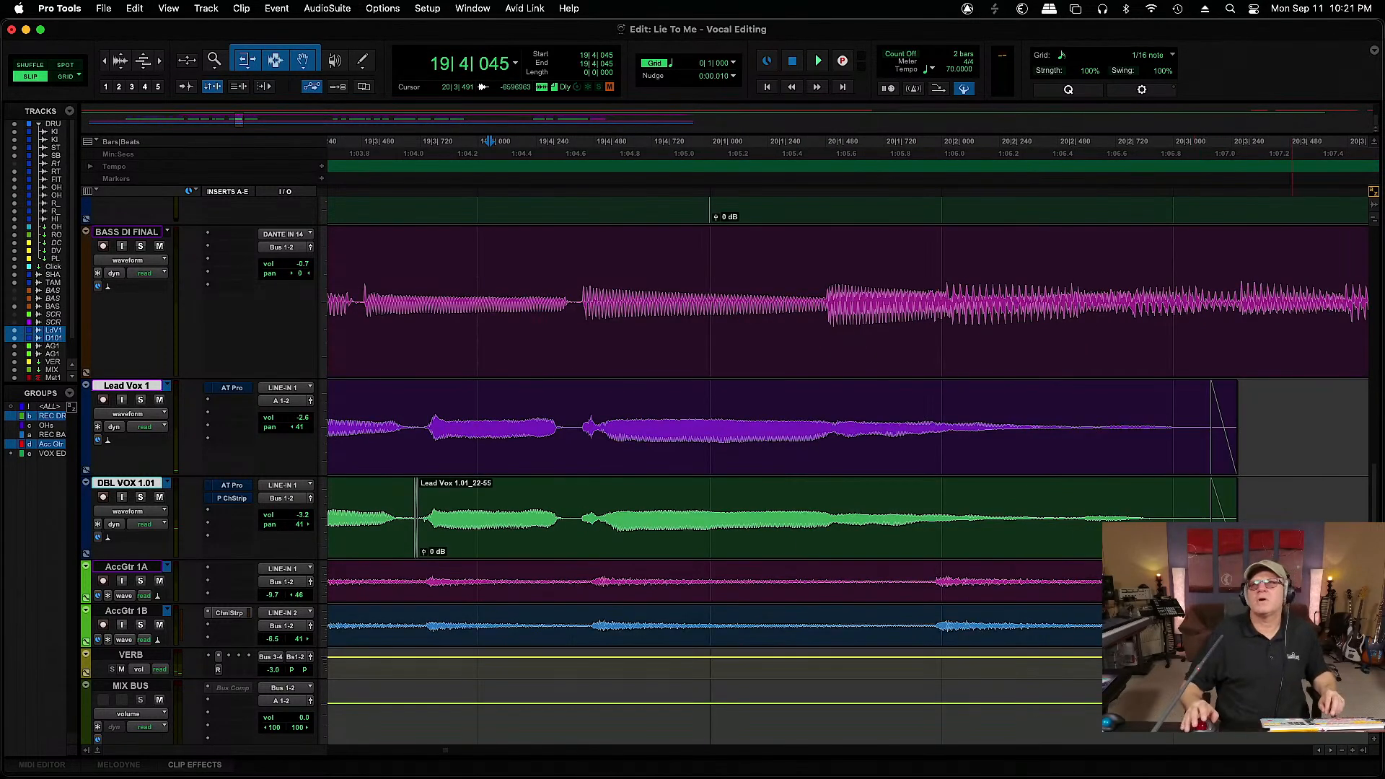
left_click_drag(1237, 519, 1123, 519)
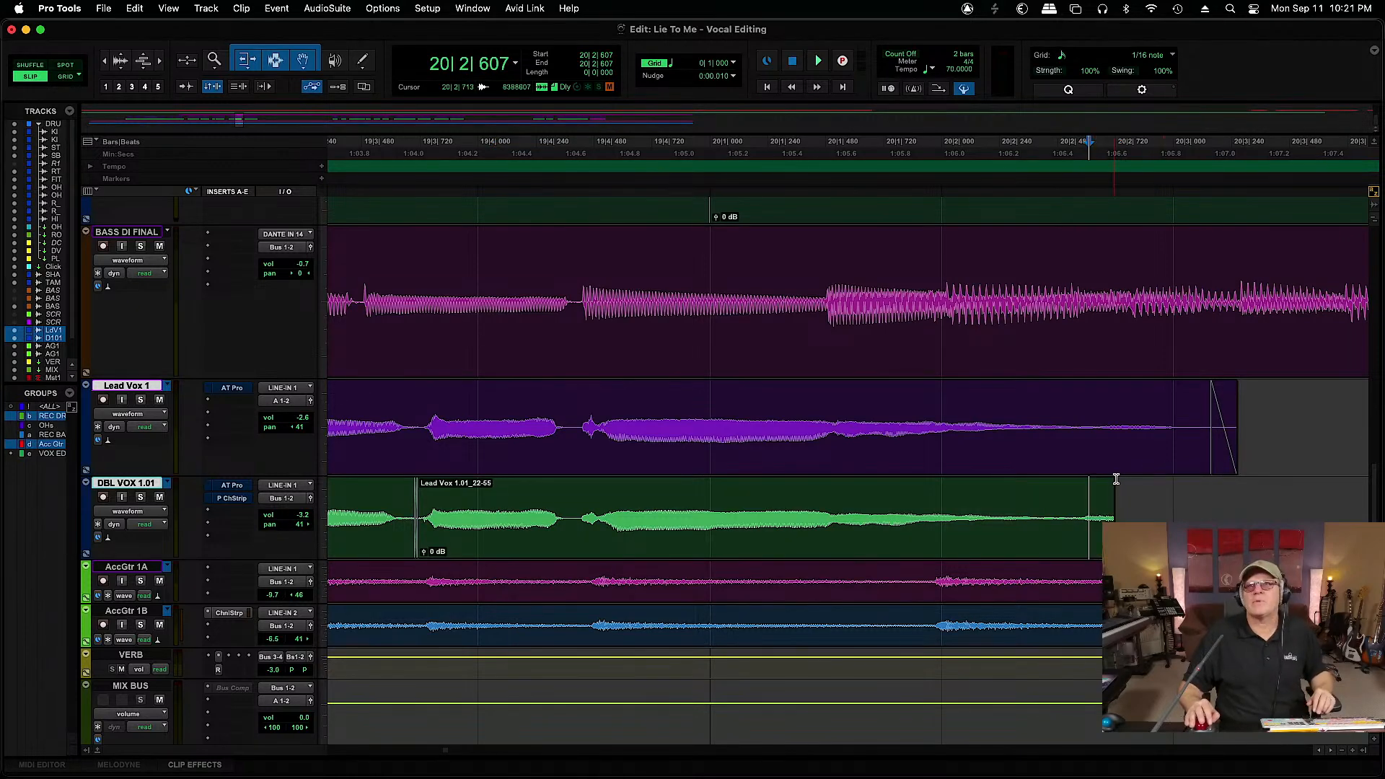
left_click_drag(1111, 485, 993, 485)
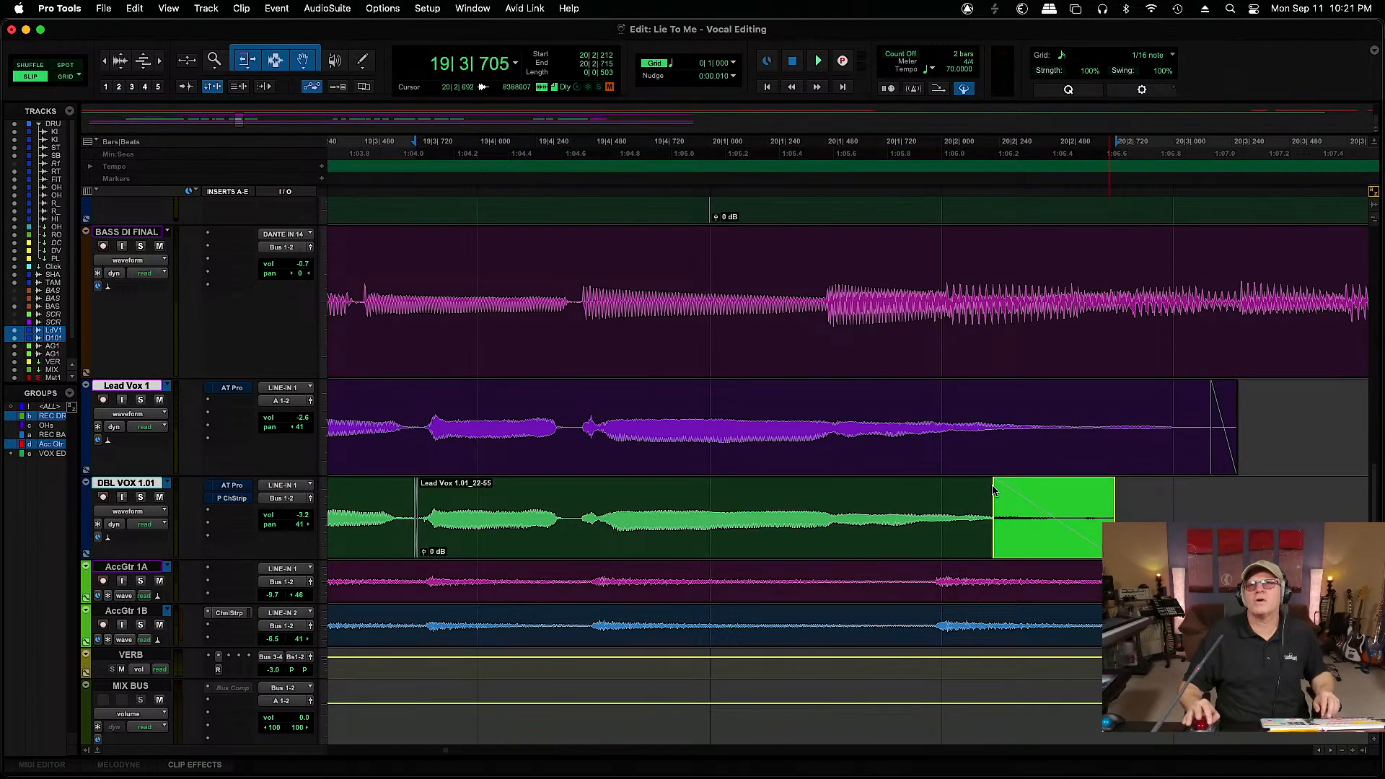
left_click(755, 494)
key("space")
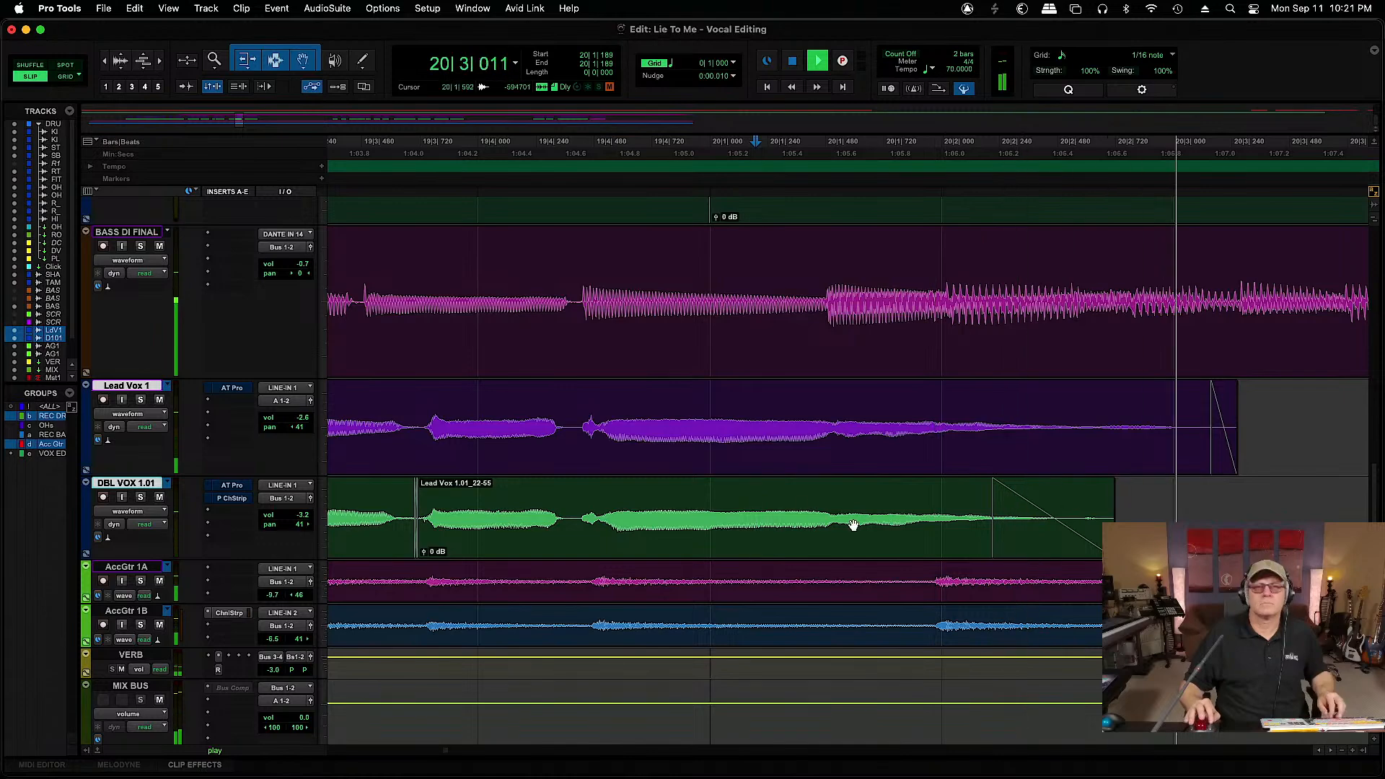
key("super+bracketleft")
key("space")
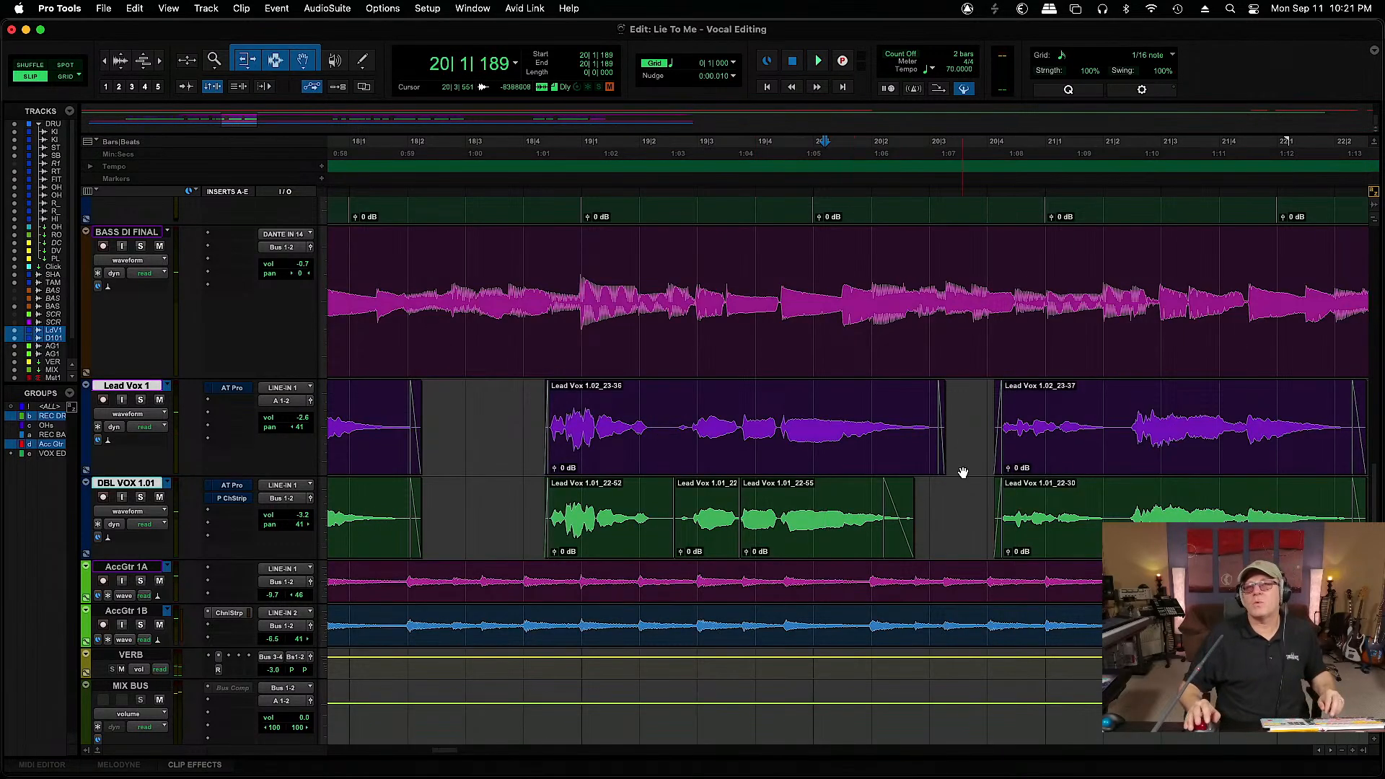
Play both vocals from 20|3|479 and again from 18|3|585 into bar 22 to check the double's timing
left_click(957, 401)
key("space")
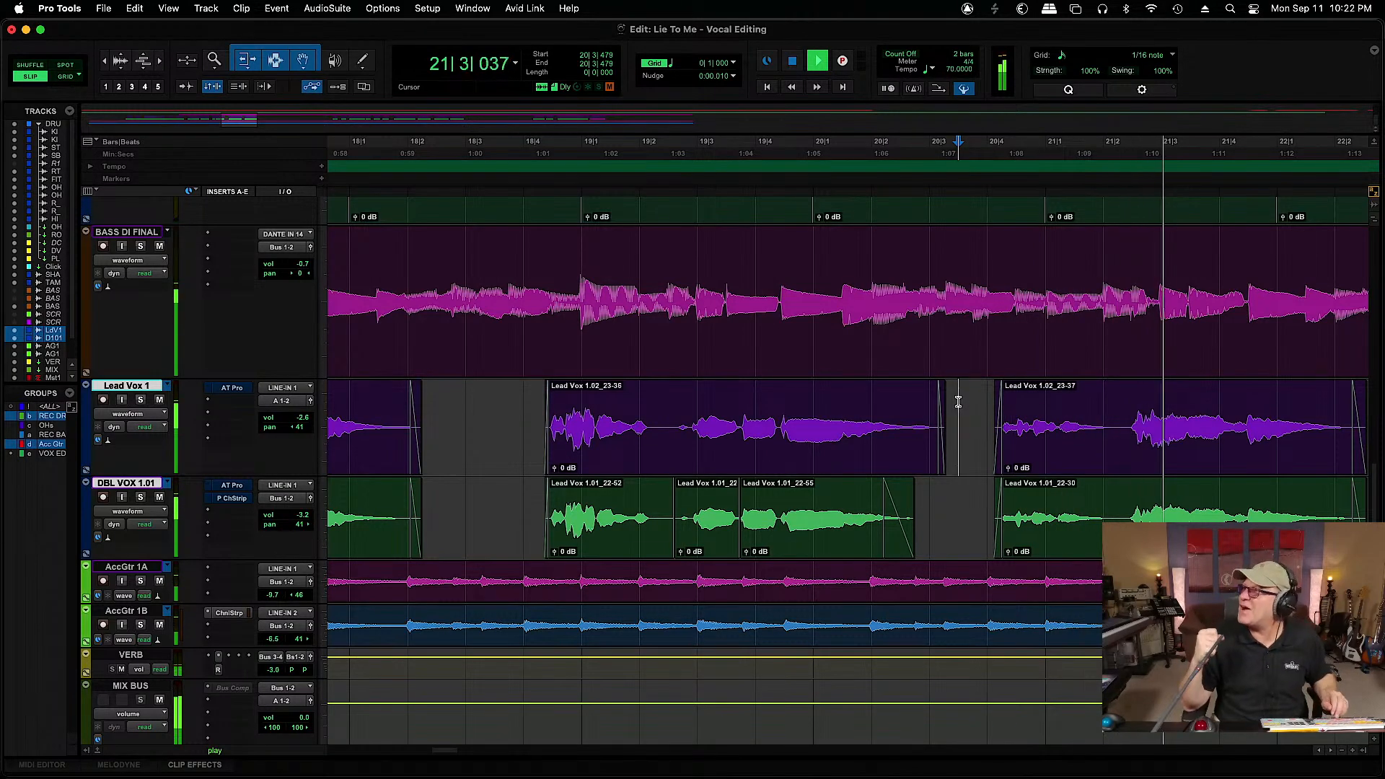
key("space")
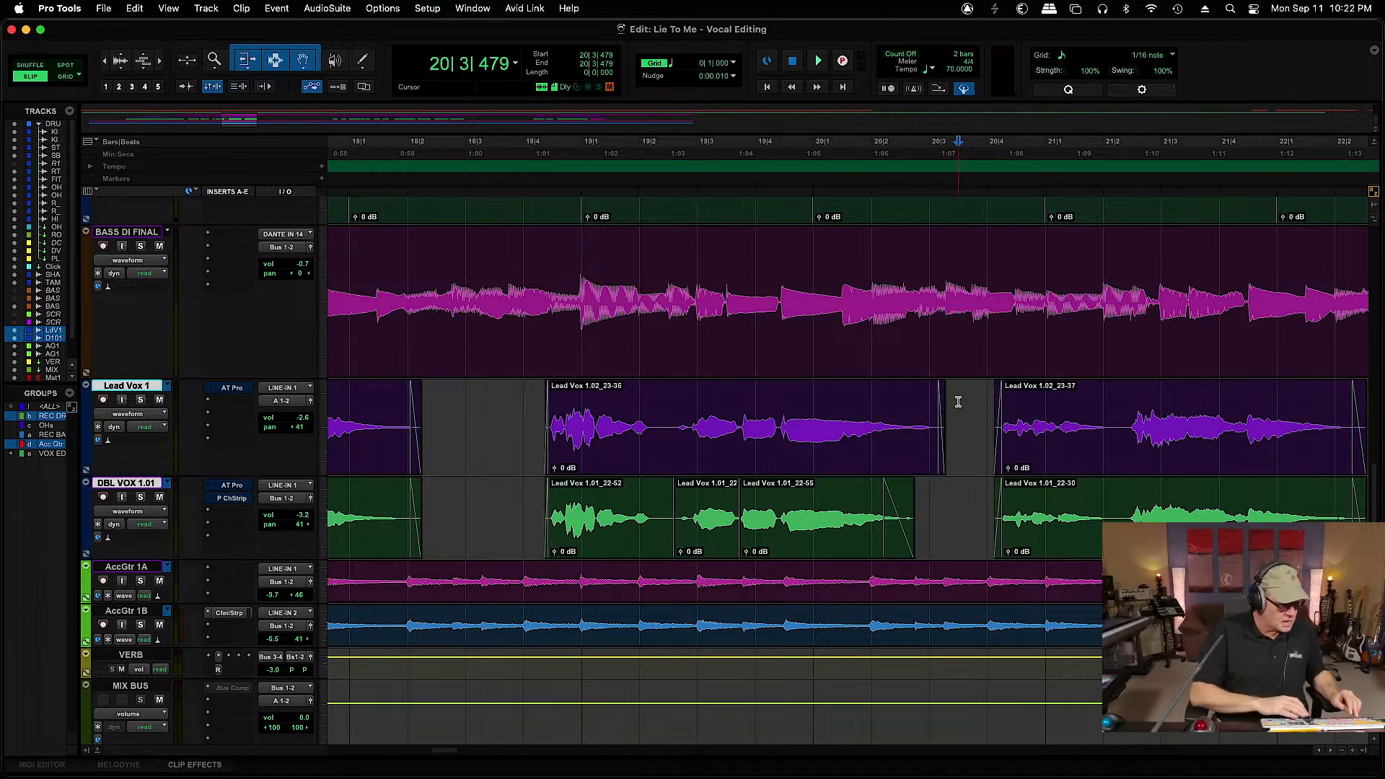
key("r")
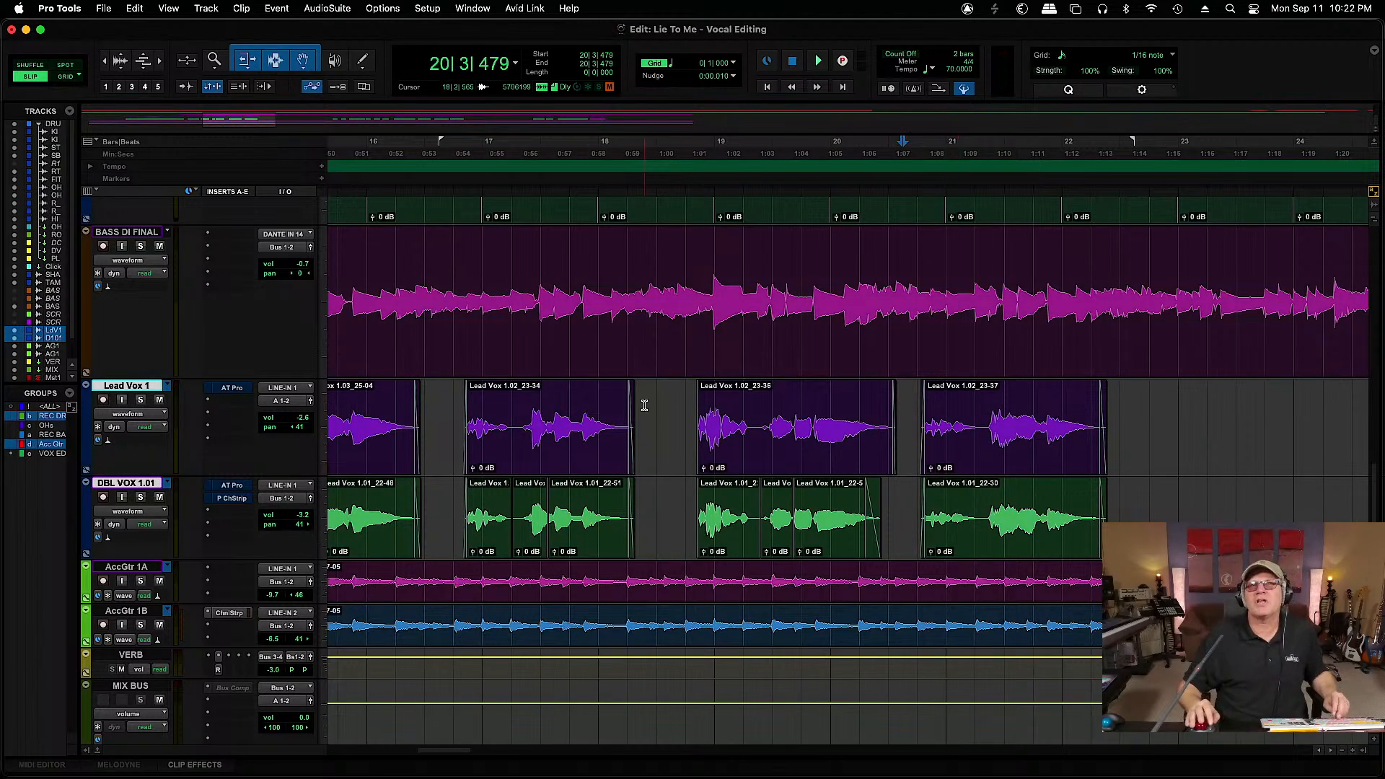
key("space")
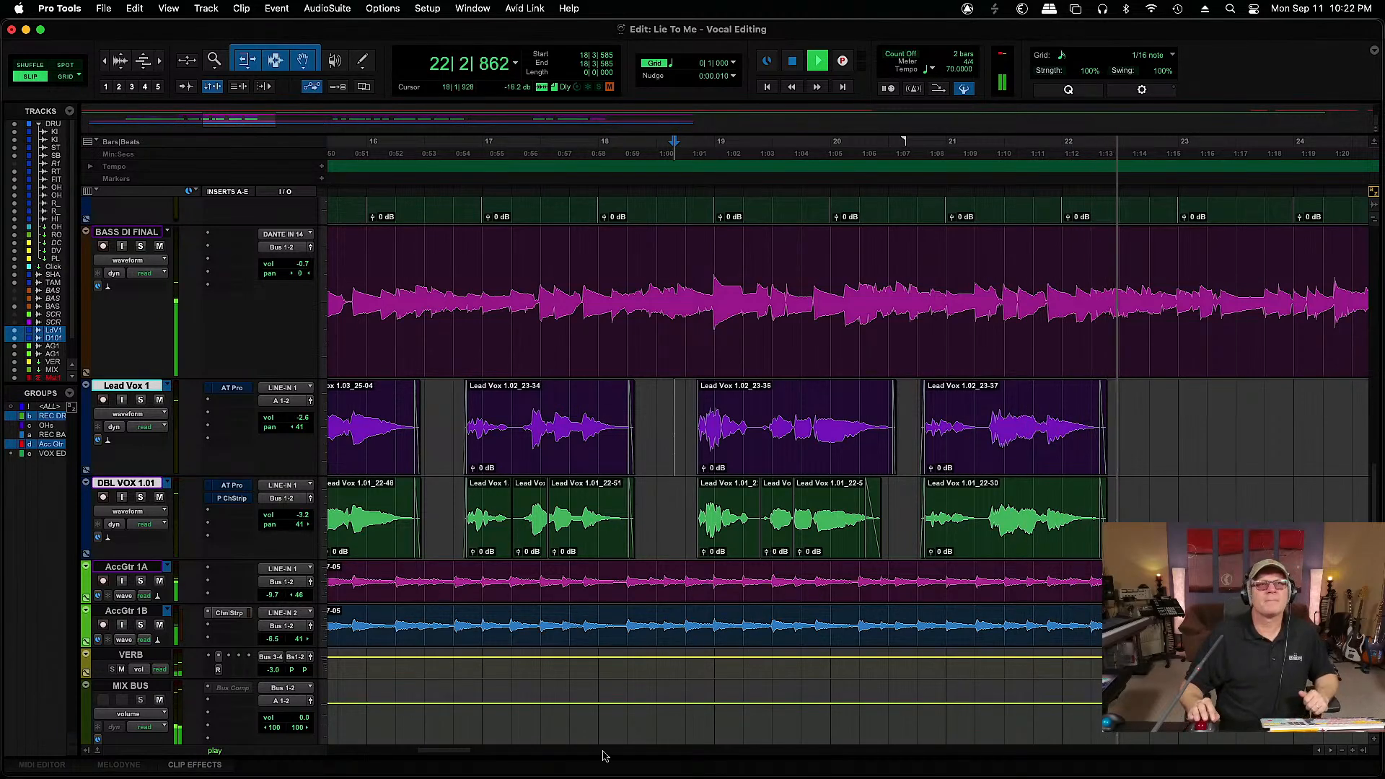
Audition both vocals from 31|2|439 and examine how the double lines up with the lead in bar 31
left_click_drag(449, 752, 532, 771)
key("space")
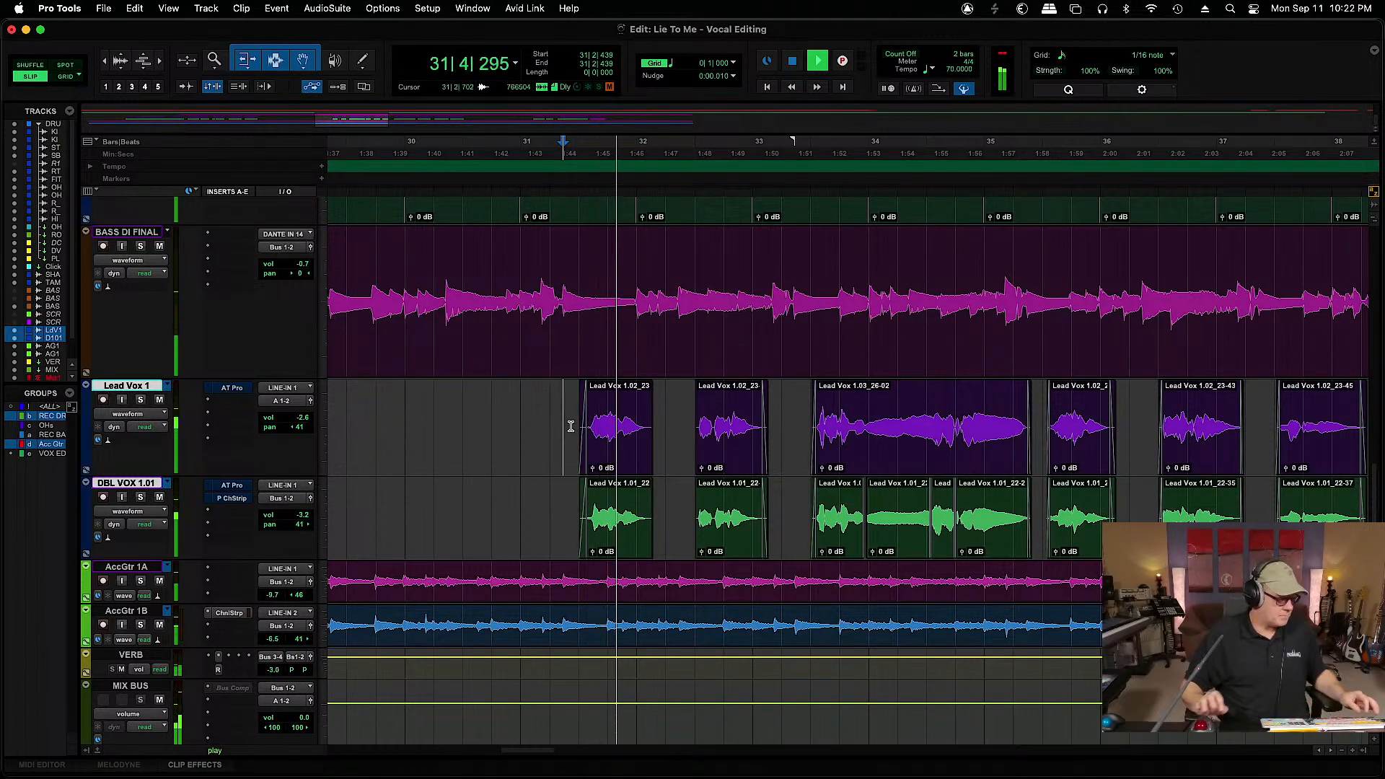
key("super+bracketright")
key("super+bracketright")
key("space")
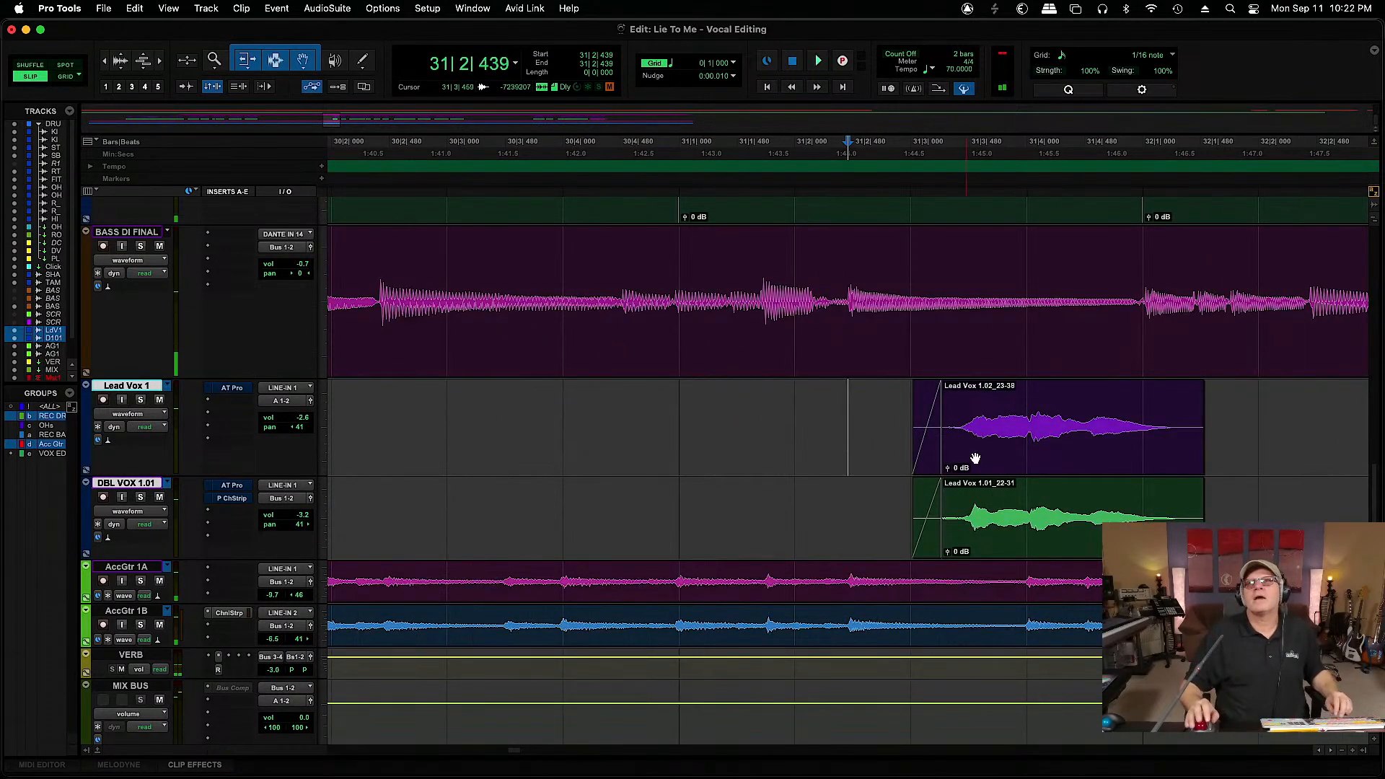
Shift the bar 31 phrase clip on DBL VOX 1.01 slightly later to start at 31|3|030 and audition from 31|2|921
left_click(1023, 532)
key("super+bracketright")
key("super+bracketright")
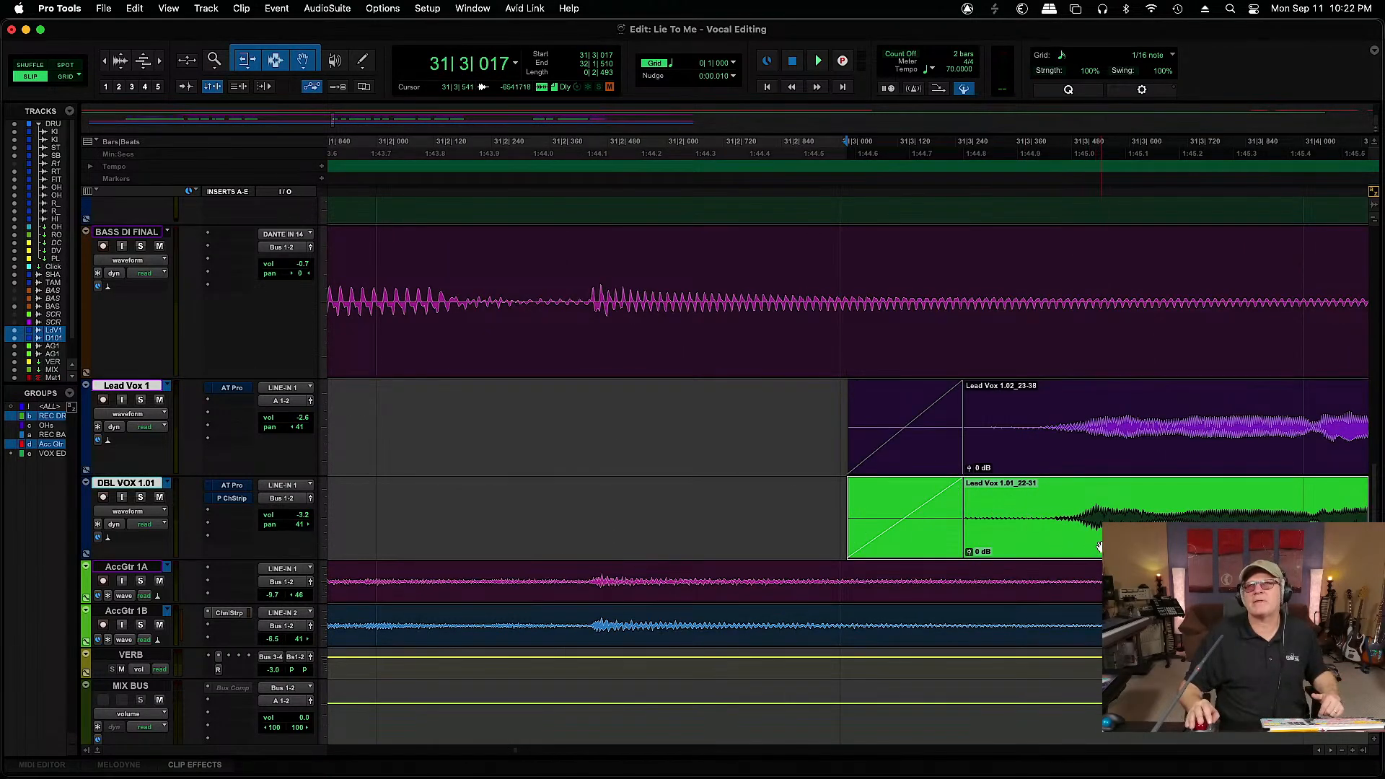
left_click_drag(1100, 546, 1104, 546)
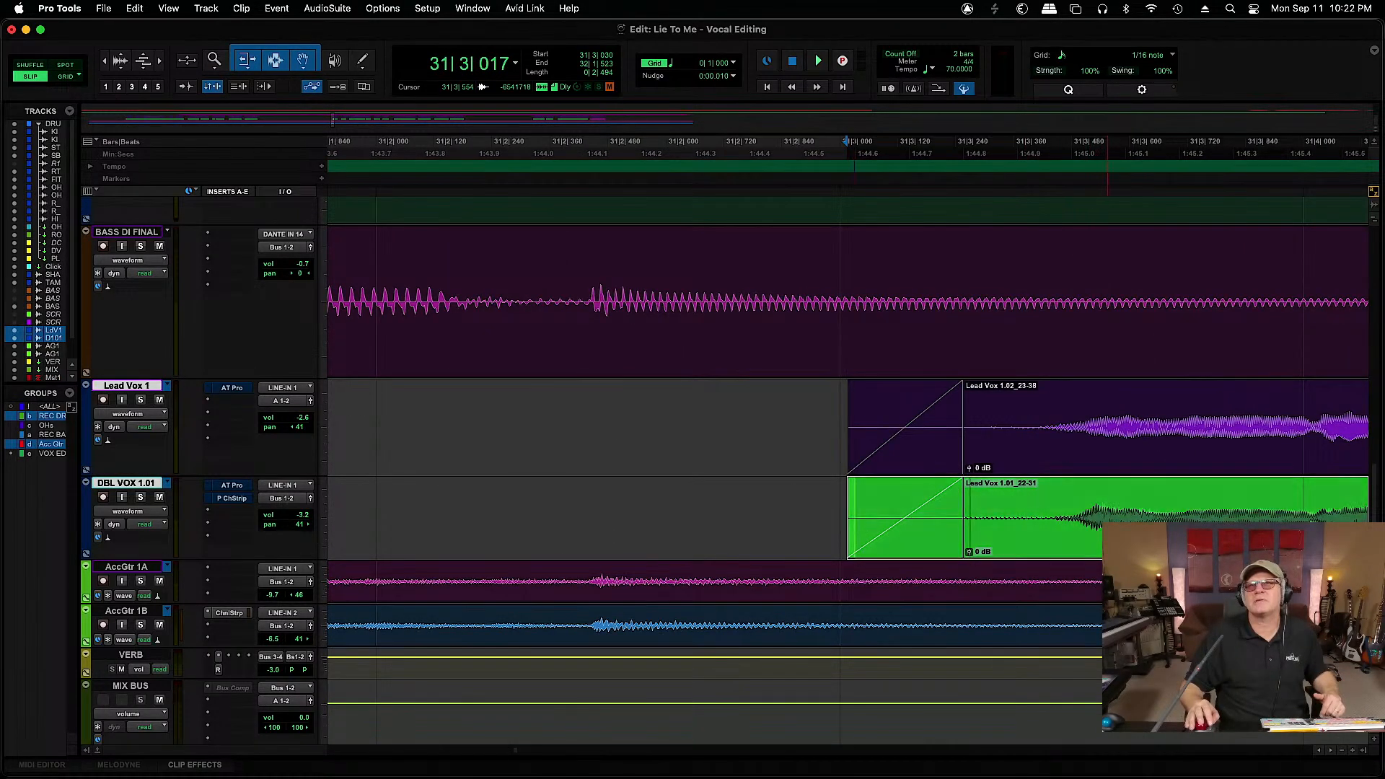
key("KP_Add")
left_click(821, 481)
key("space")
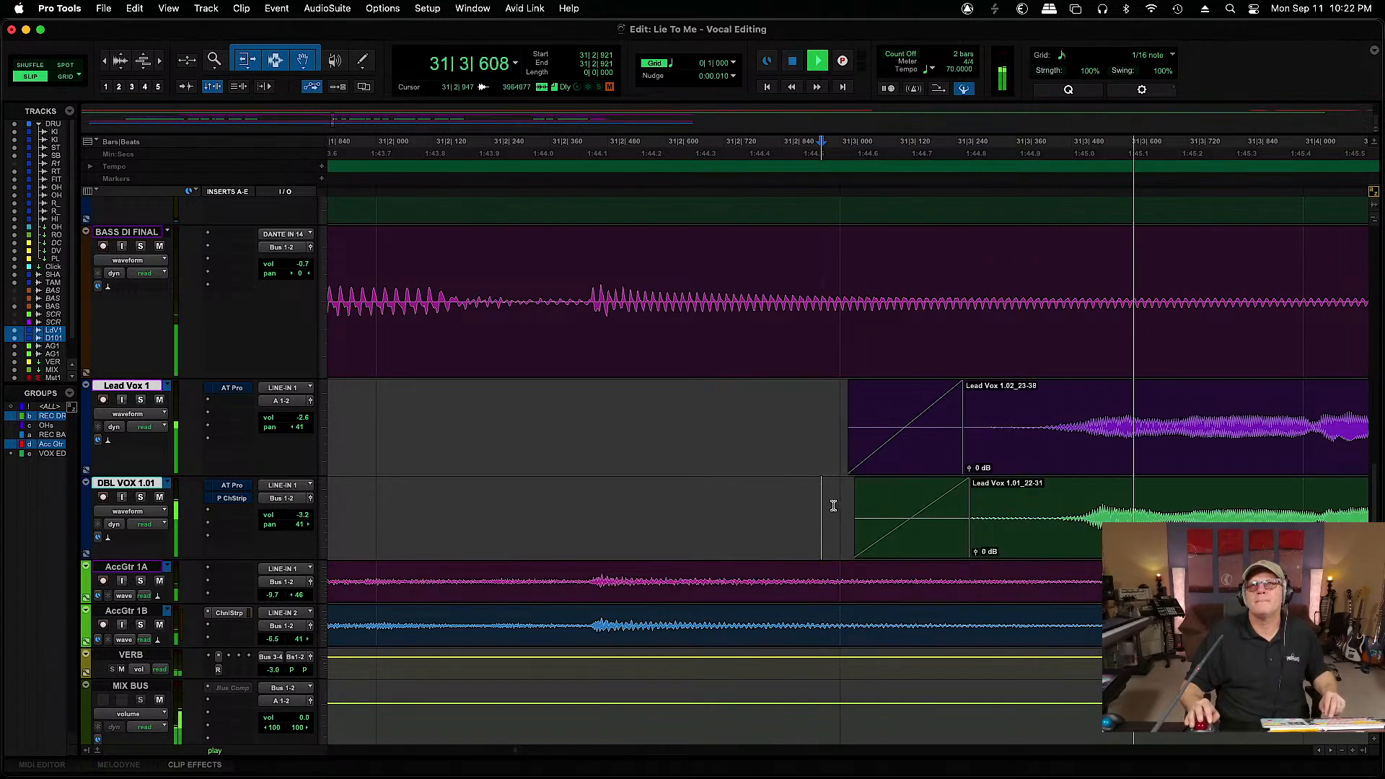
Fade out the ends of the bar 31 phrase on both vocals, with the double's fade running from 32|1|366 to 32|1|523
key("r")
key("r")
key("r")
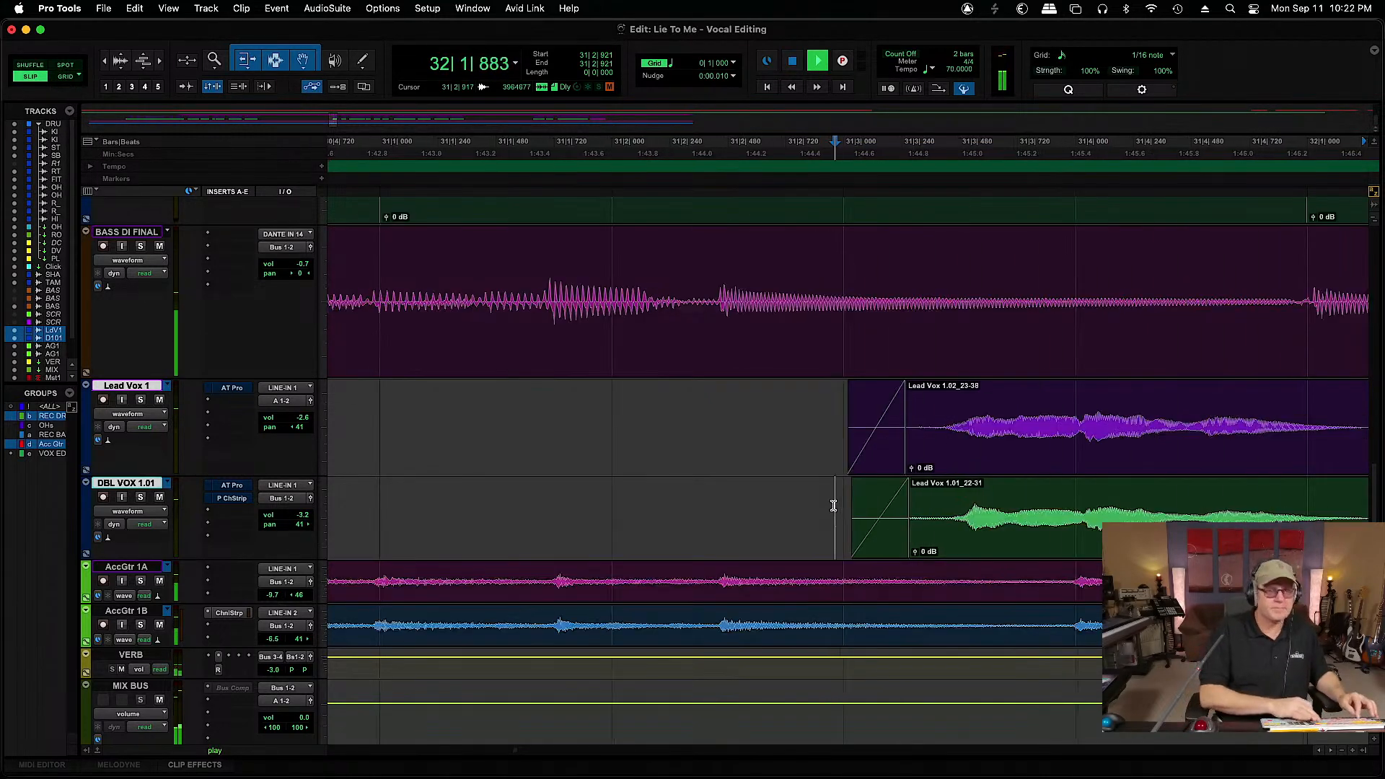
left_click_drag(985, 425, 993, 425)
key("space")
left_click_drag(985, 497, 994, 492)
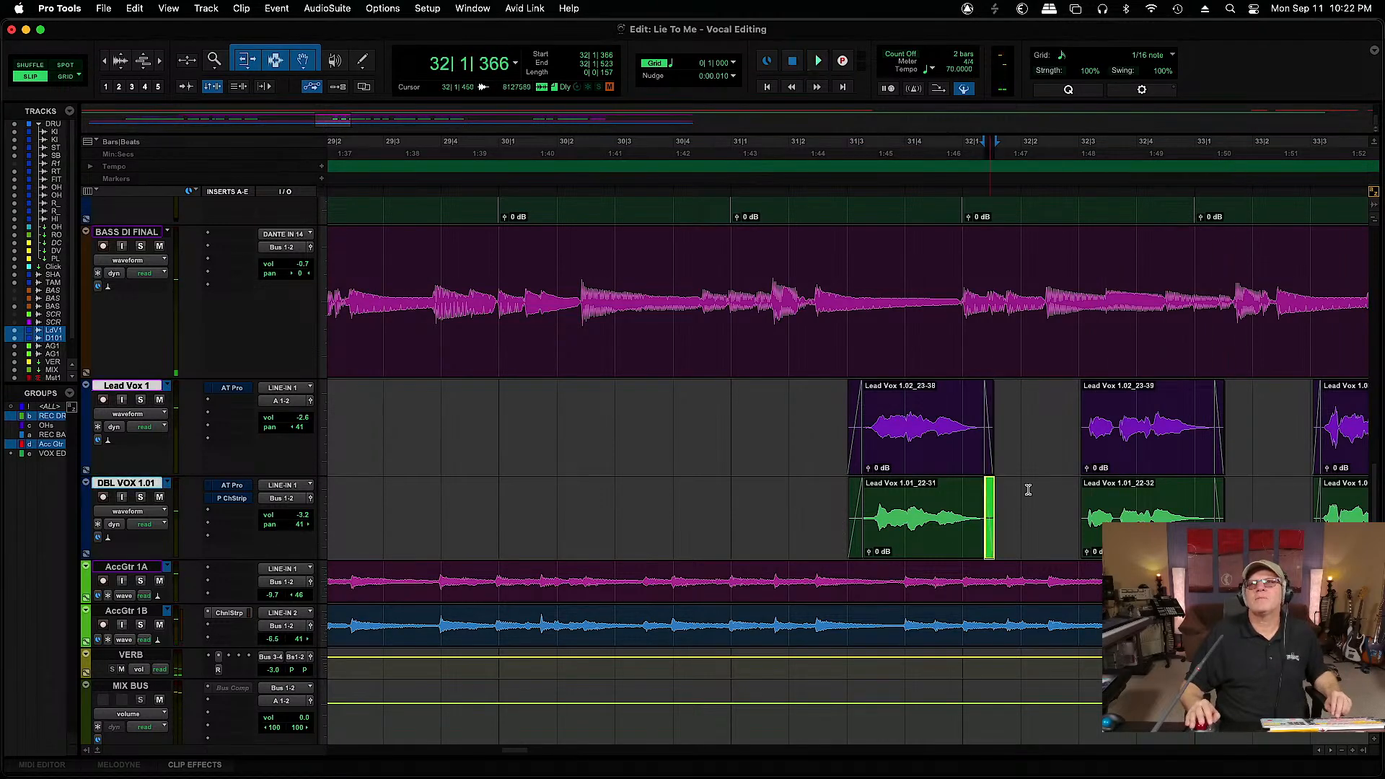
Split the bar 32 phrase on DBL VOX 1.01 at 32|3|646 and shift both resulting clips slightly later to match the lead
key("t")
key("t")
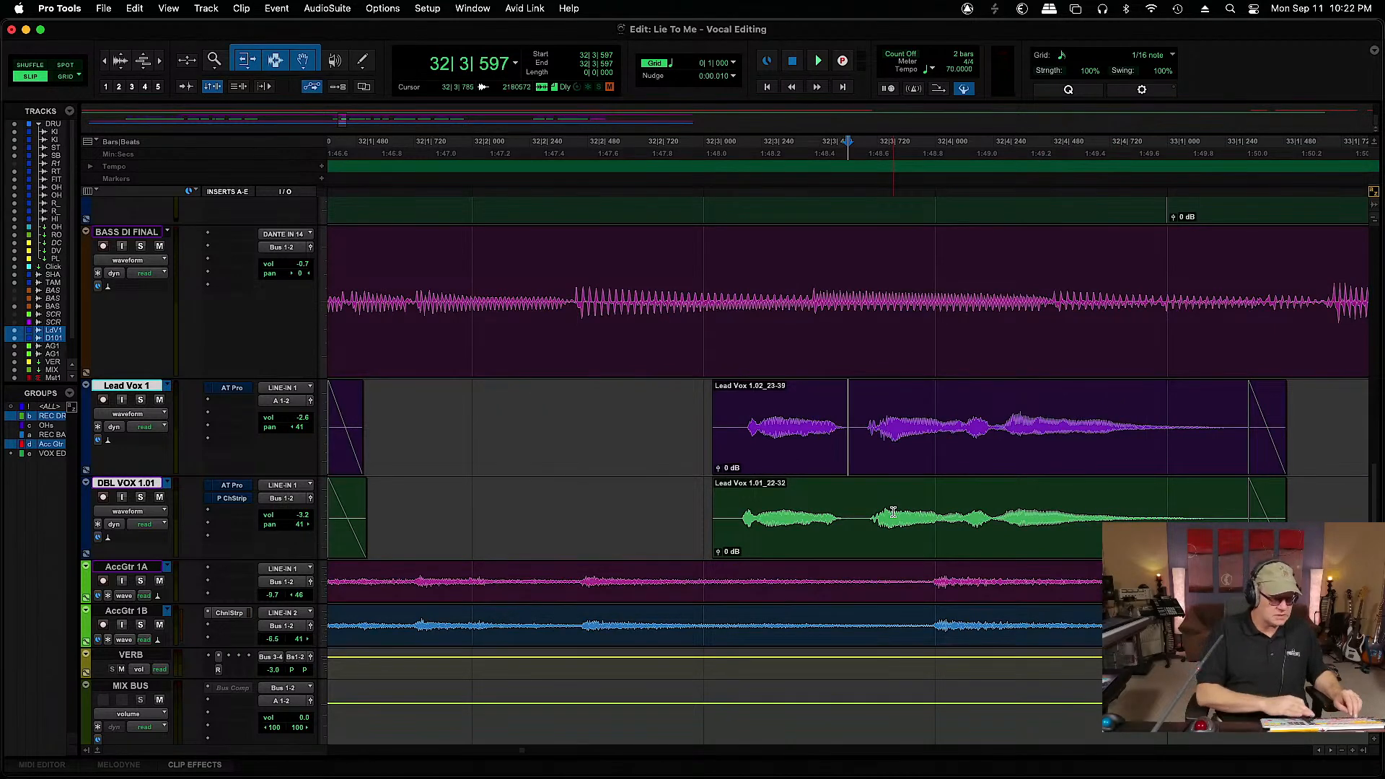
key("t")
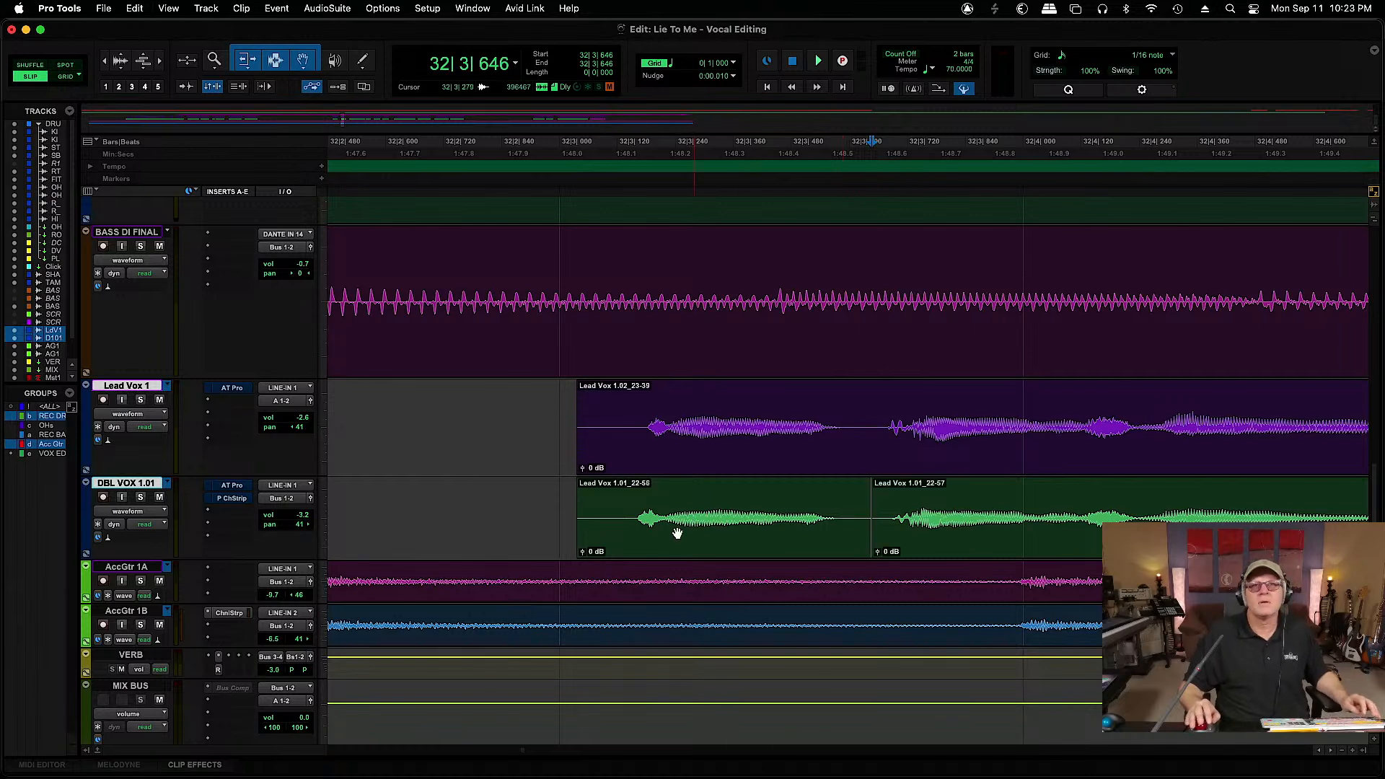
left_click_drag(667, 554, 675, 554)
left_click(627, 504)
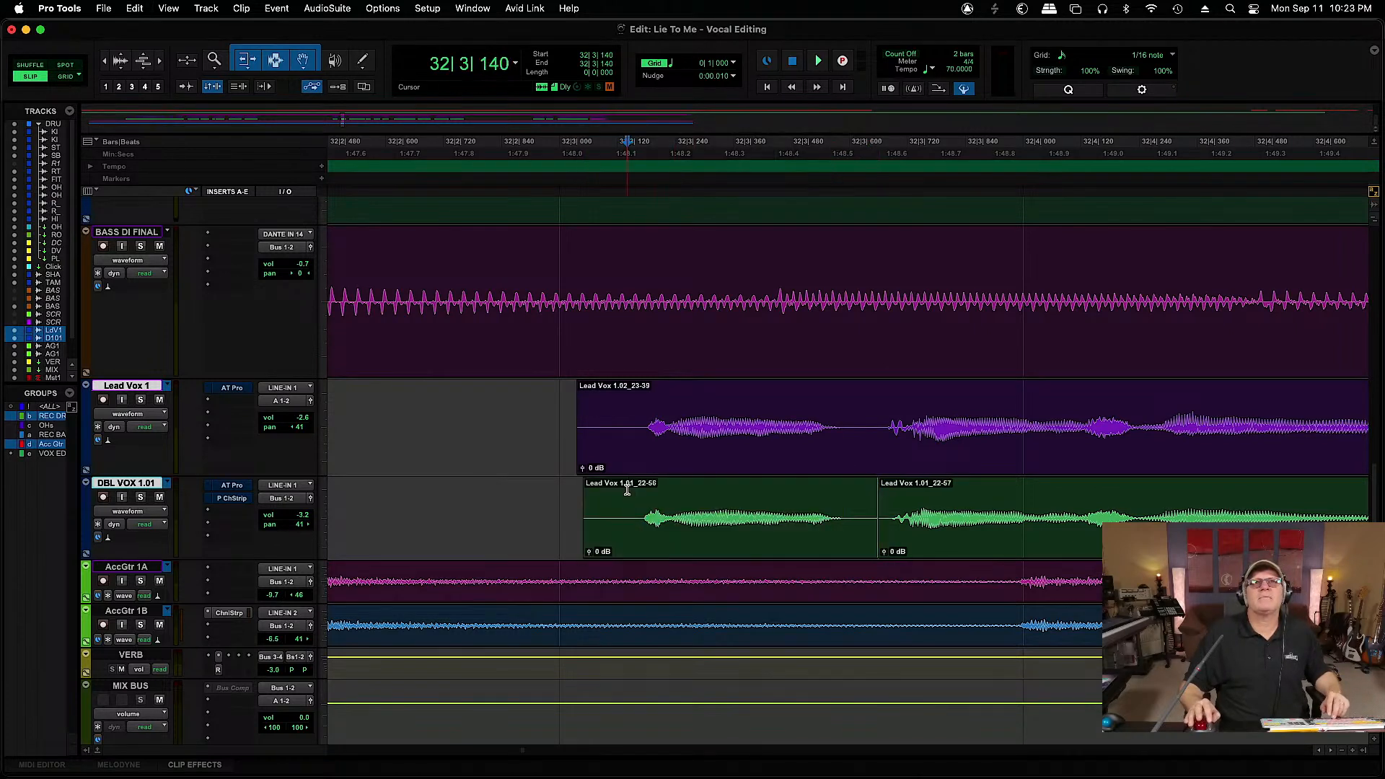
key("space")
Cut the silent start of the bar 32 phrase on both vocals up to 32|3|107 and fade each in until 32|3|126
left_click_drag(568, 420, 612, 504)
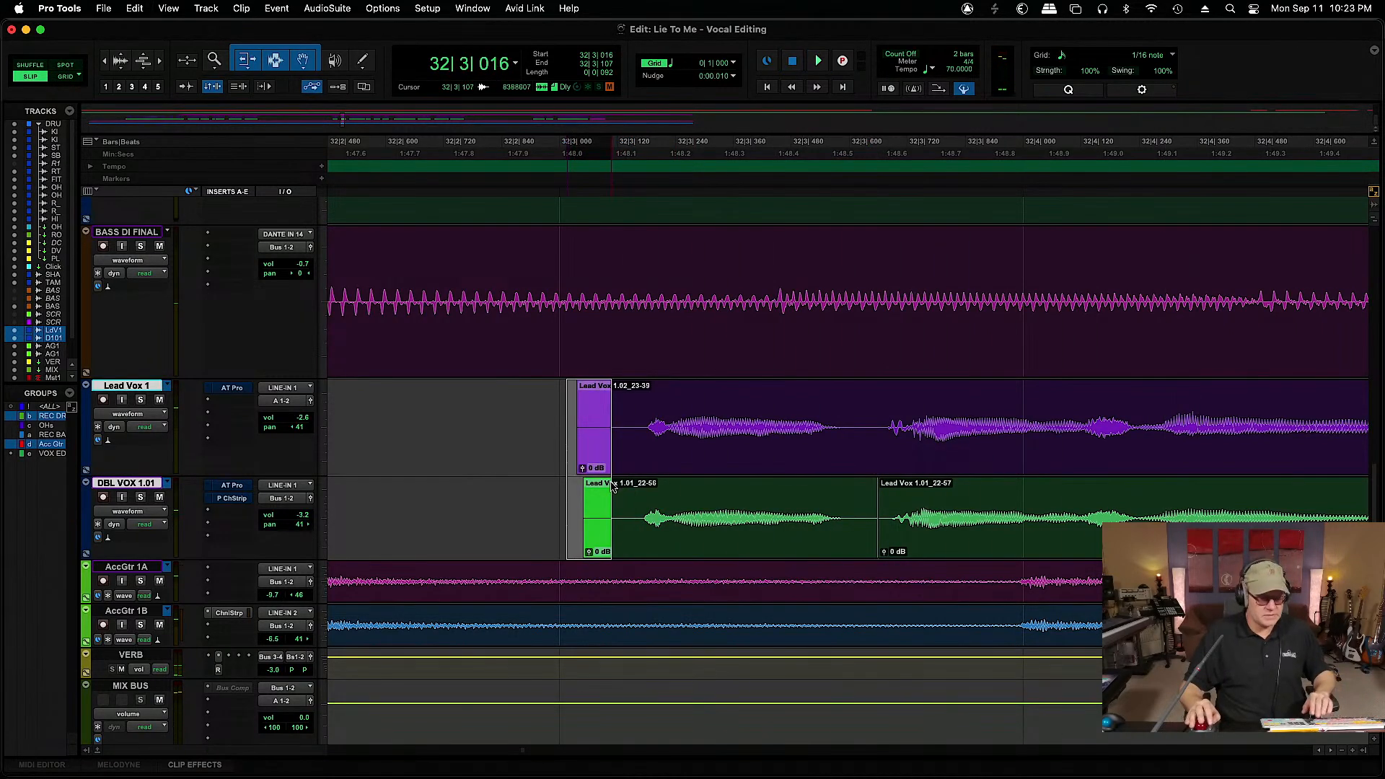
key("Delete")
left_click_drag(616, 389, 623, 390)
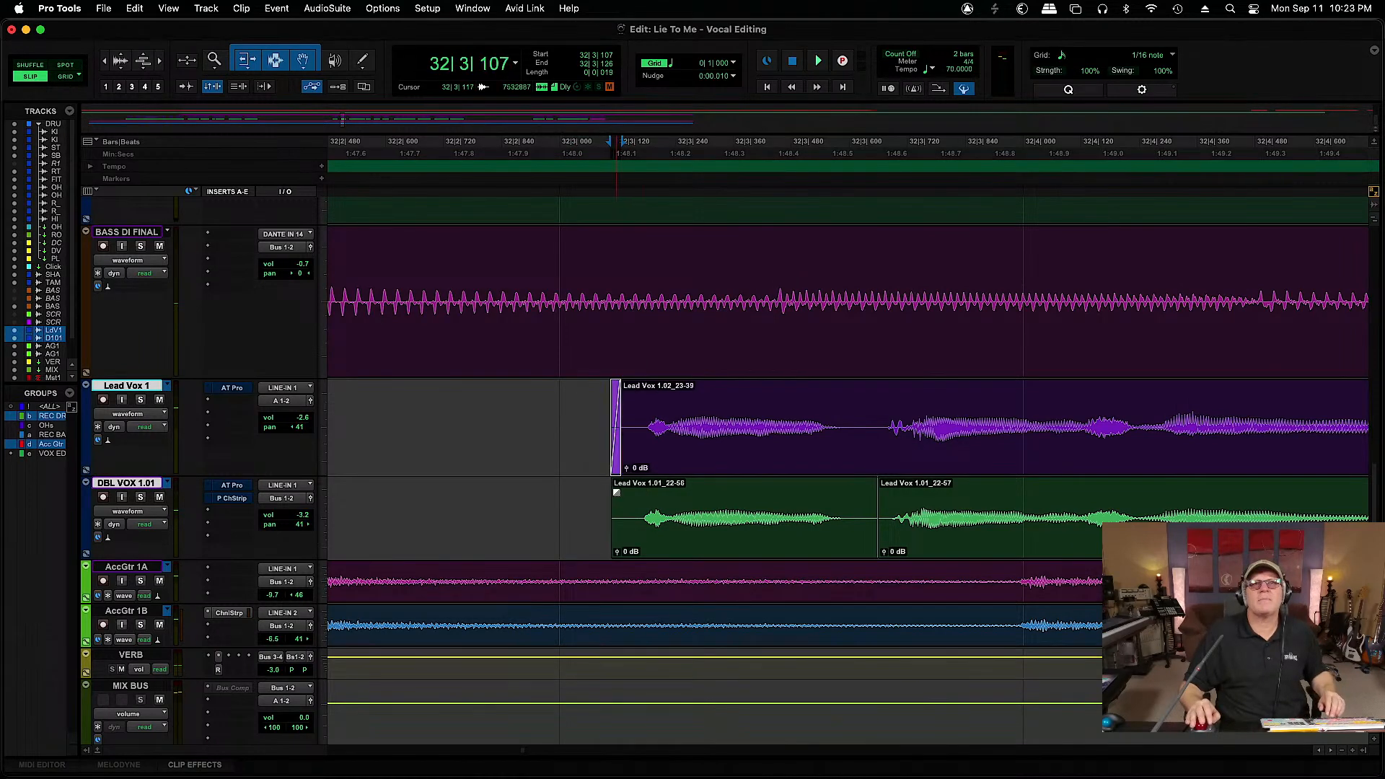
left_click_drag(616, 489, 623, 489)
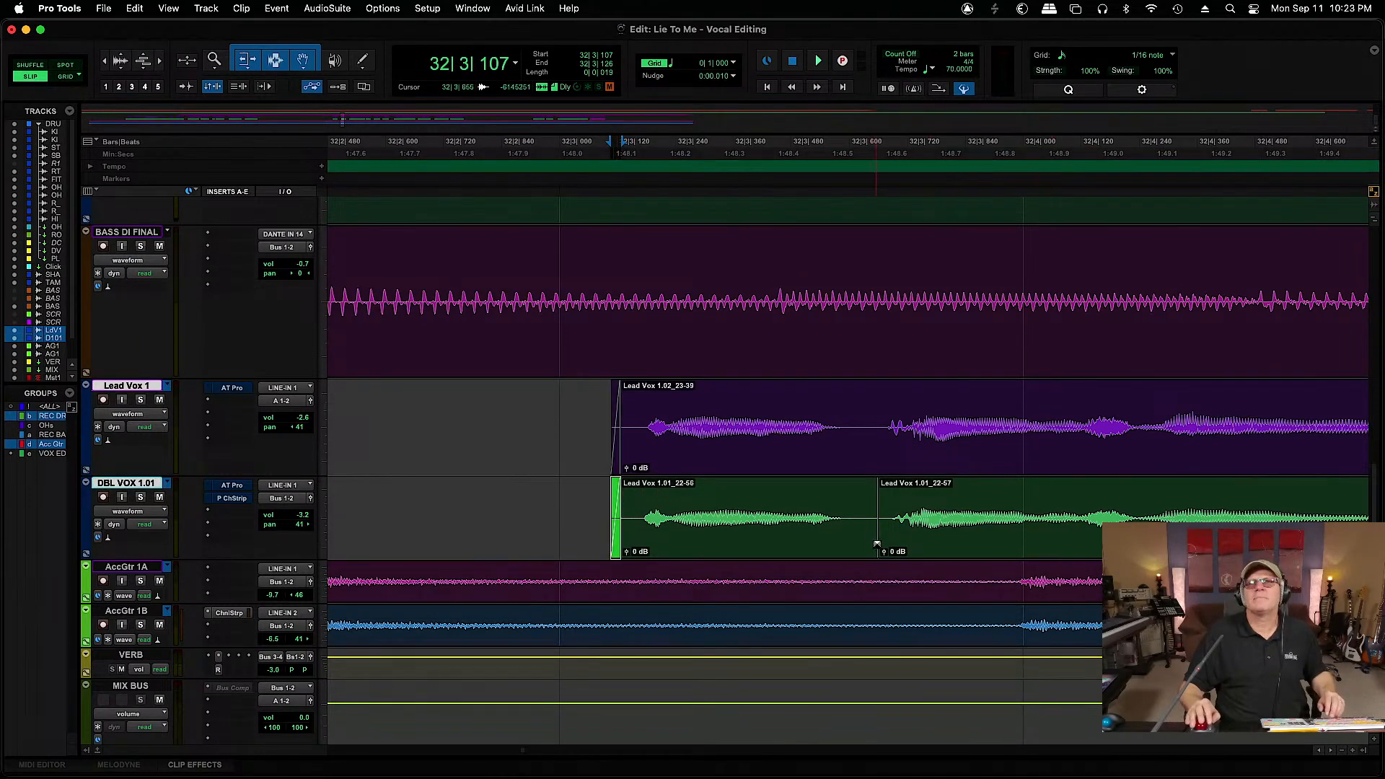
Crossfade the split in the bar 32 phrase on DBL VOX 1.01 and audition both vocals from 32|3|065
left_click_drag(879, 550, 884, 548)
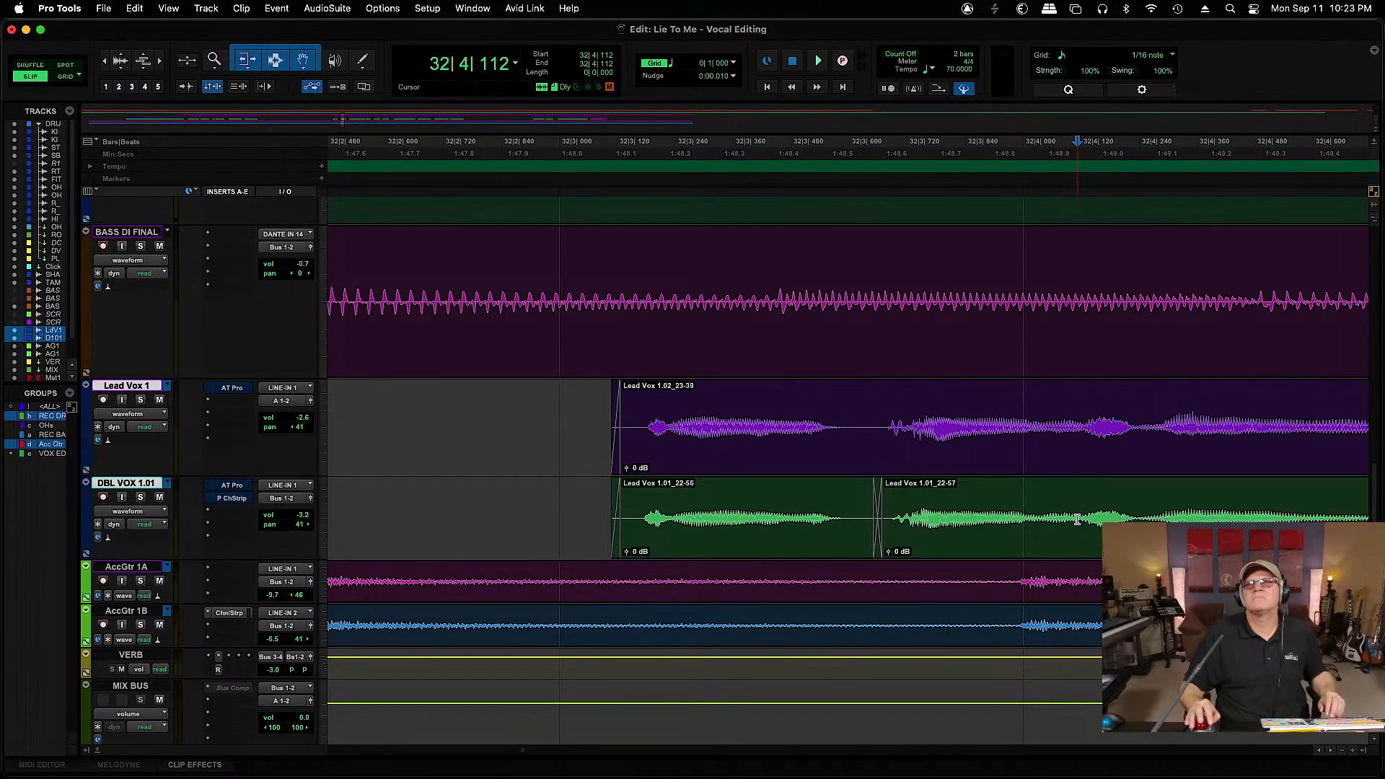
key("space")
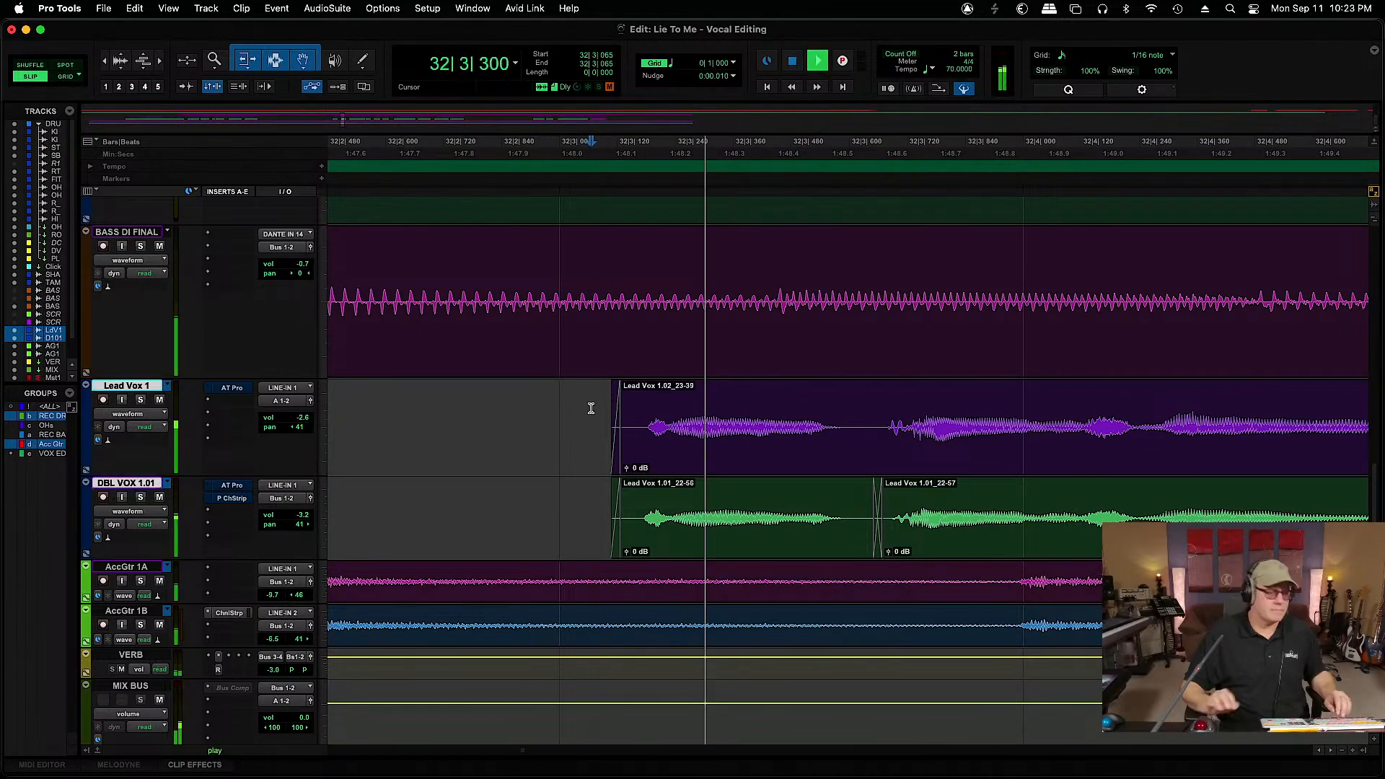
key("super+bracketleft")
key("super+bracketleft")
key("super+bracketleft")
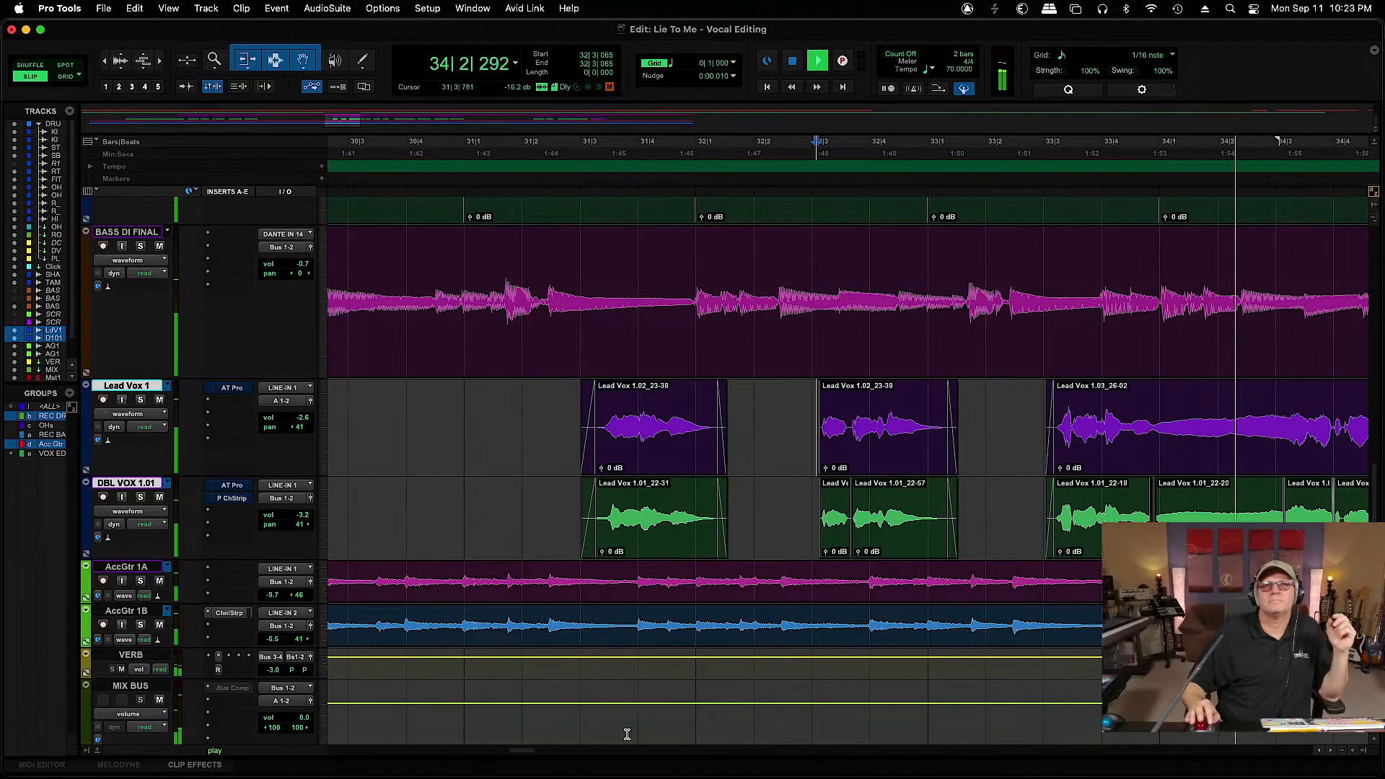
Listen on through the phrases from bar 34 into bar 39 to check the double's timing against the lead
left_click_drag(523, 754, 547, 754)
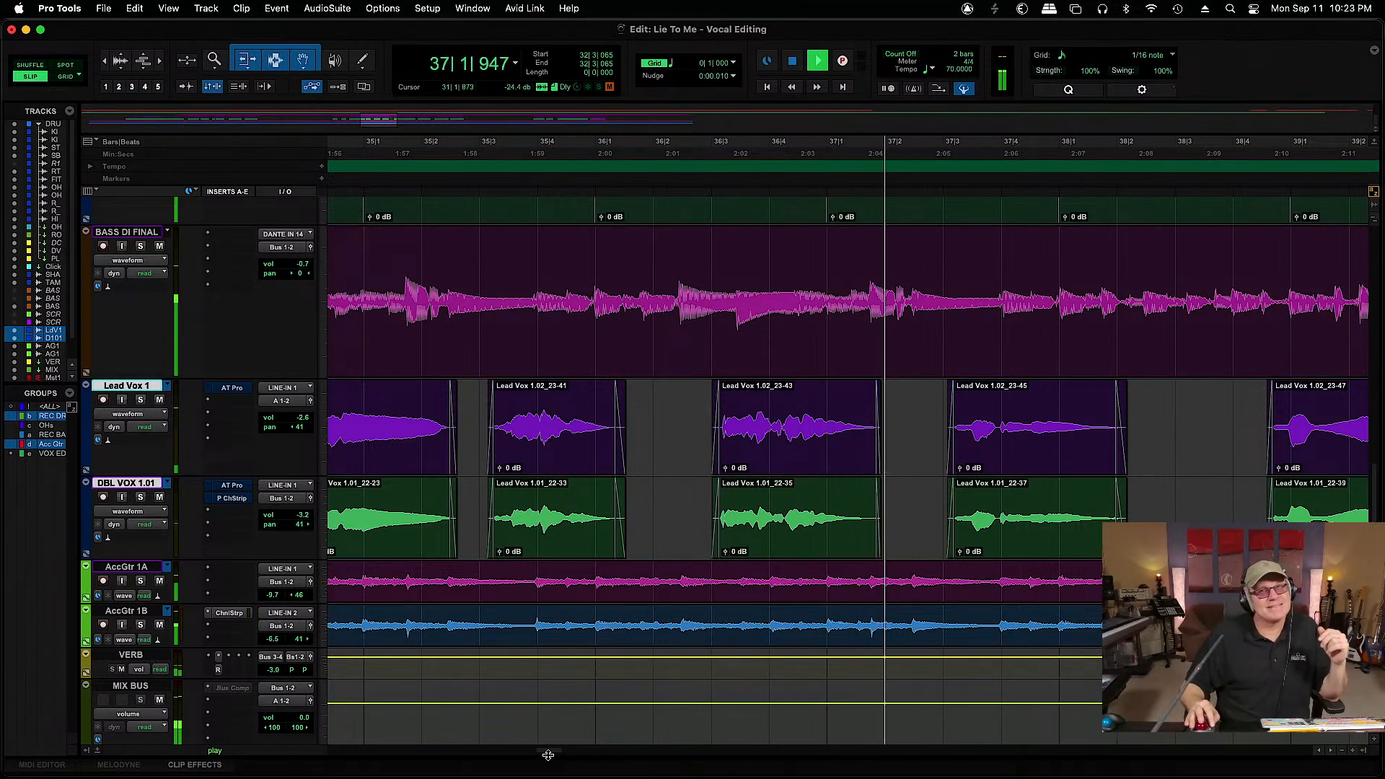
left_click_drag(548, 755, 566, 763)
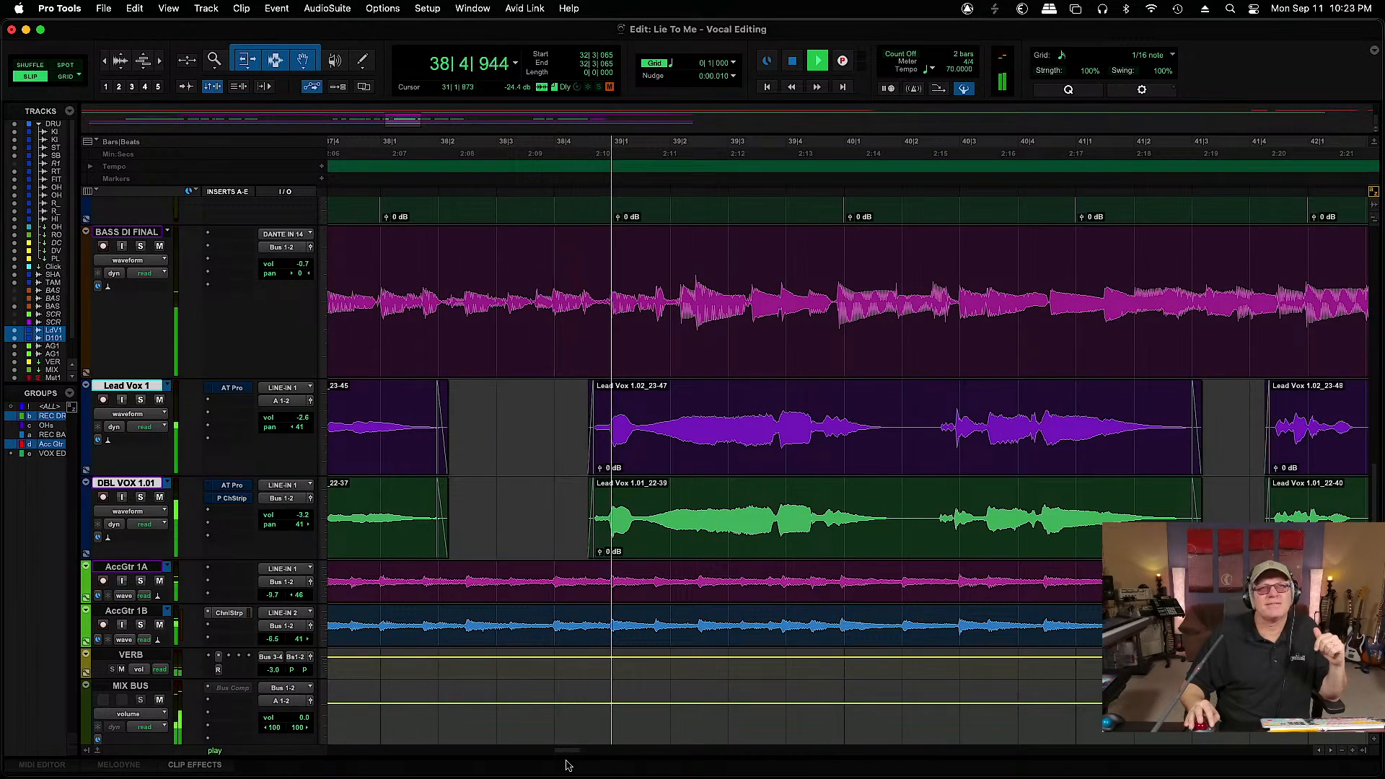
left_click_drag(567, 765, 571, 763)
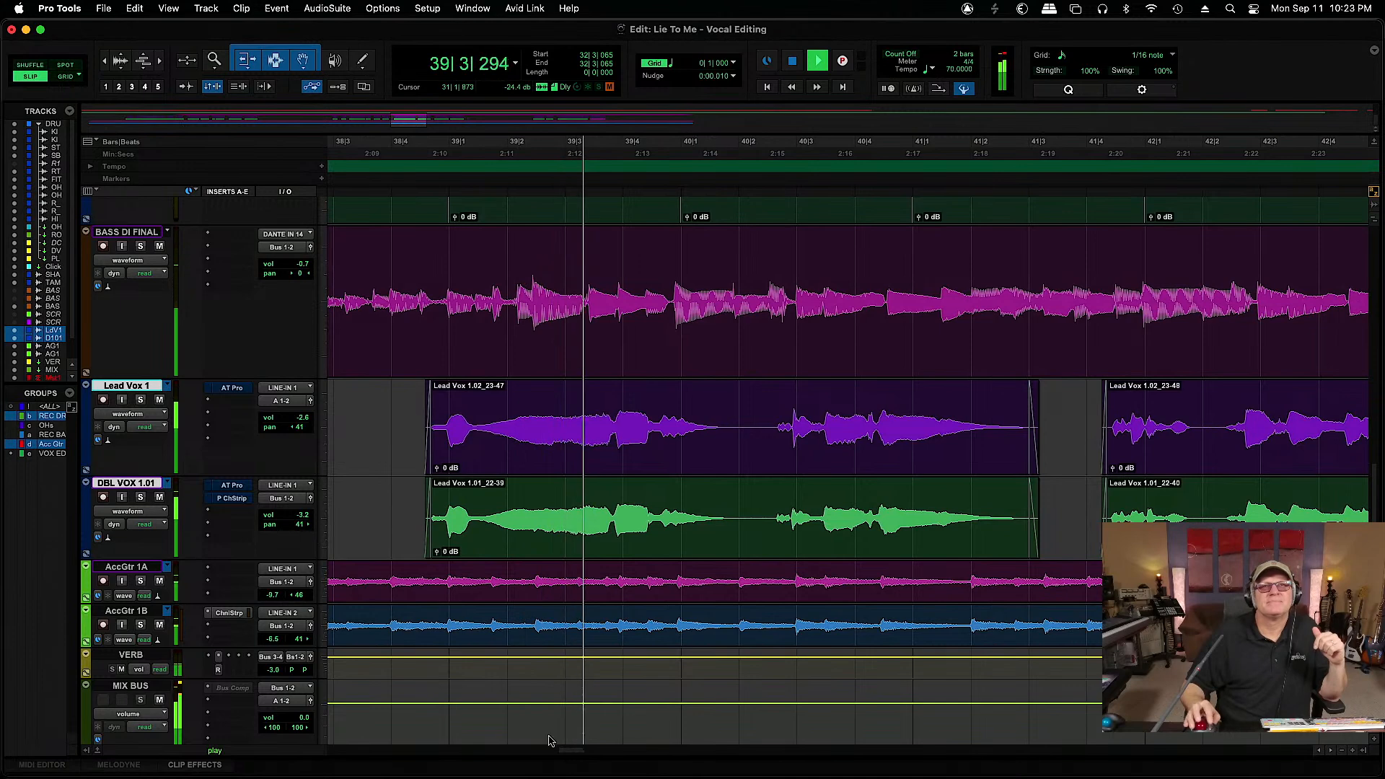
Cut the silent gap from 40|2|094 to 40|2|405 out of the phrase on DBL VOX 1.01
left_click_drag(744, 505, 763, 516)
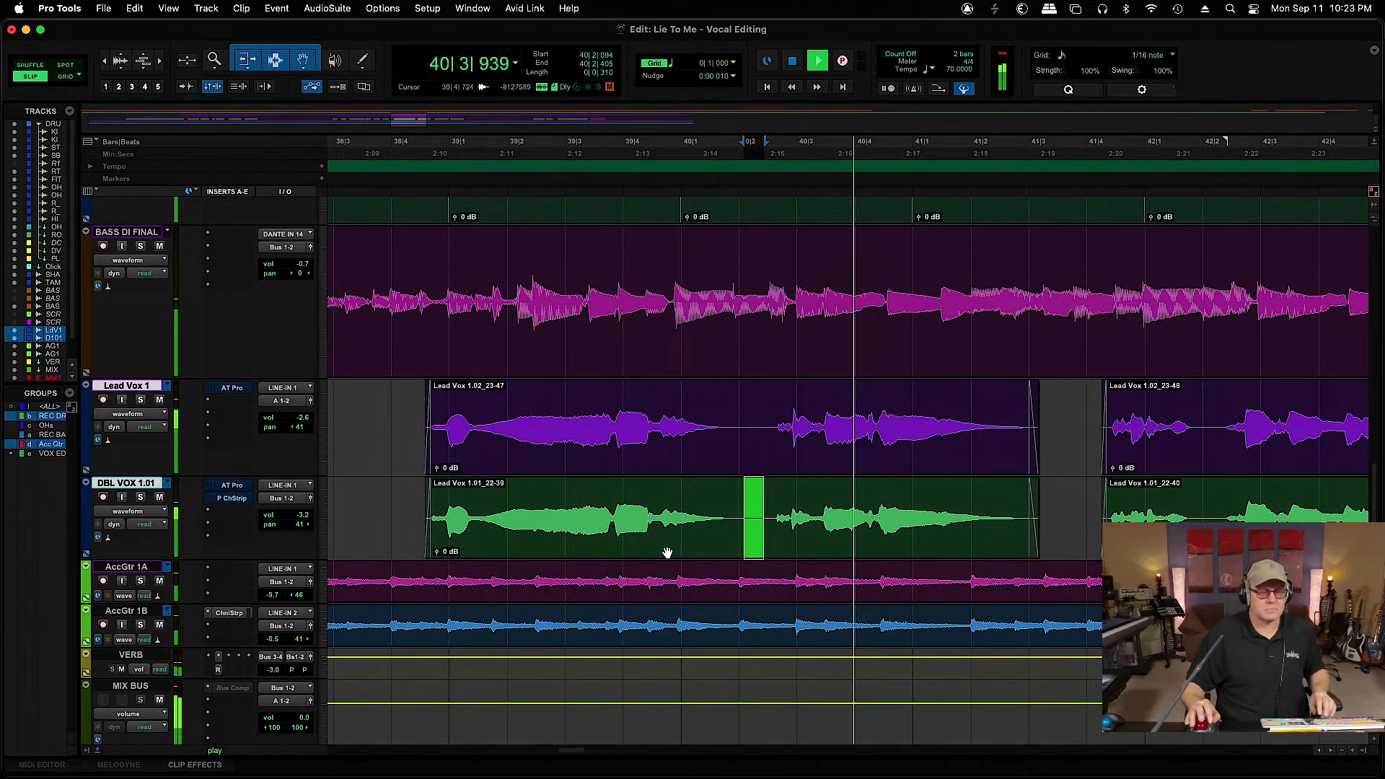
key("space")
key("Delete")
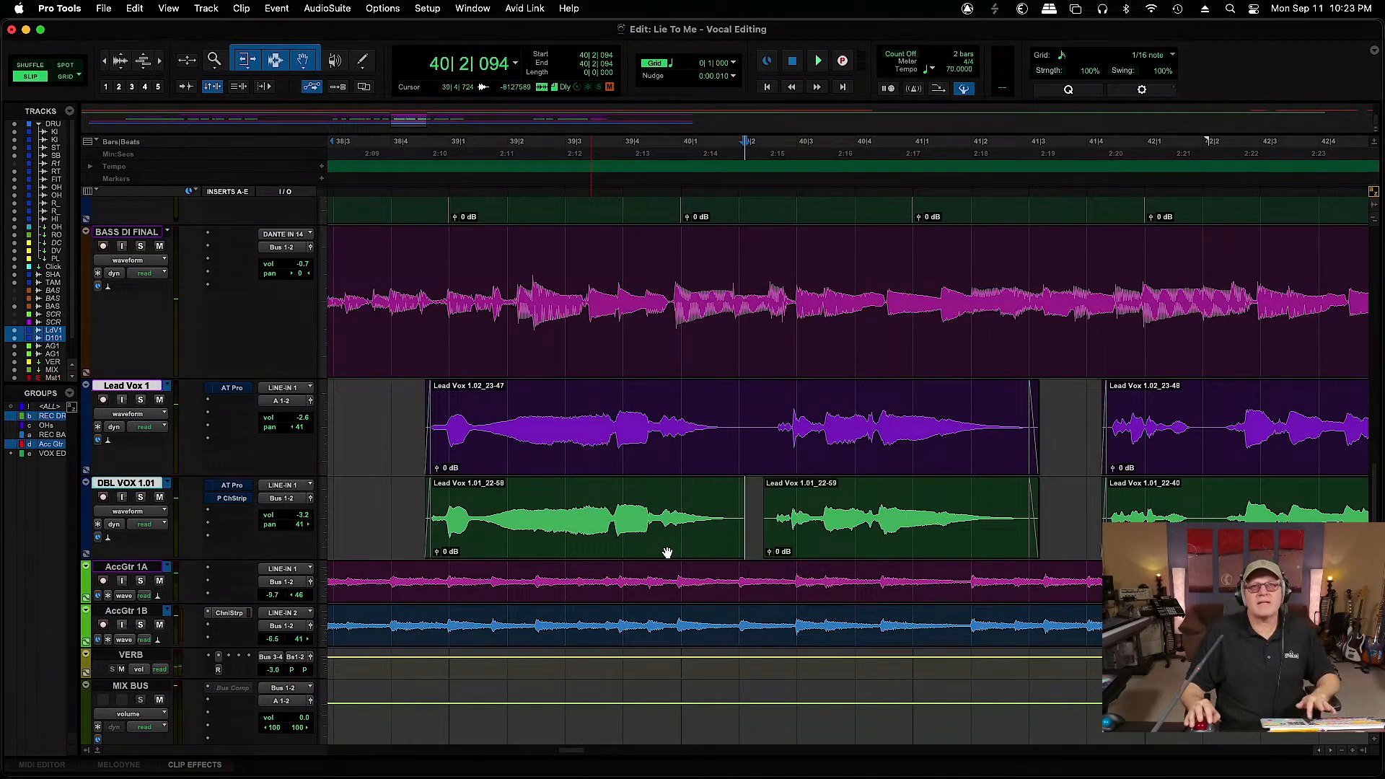
Shift the DBL VOX 1.01 clip starting at 38|4|562 slightly later to match the lead and audition both from 38|4|856
left_click(604, 546)
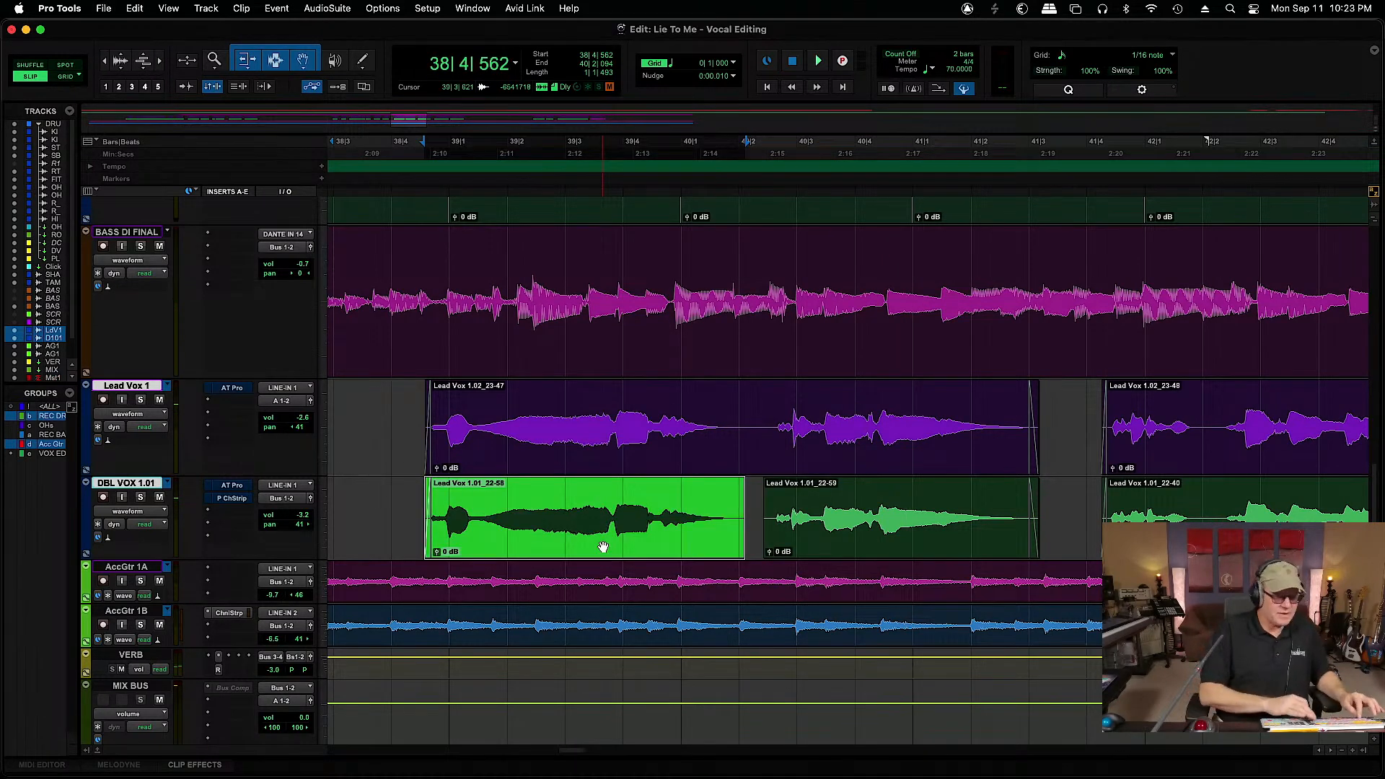
key("t")
key("t")
key("t")
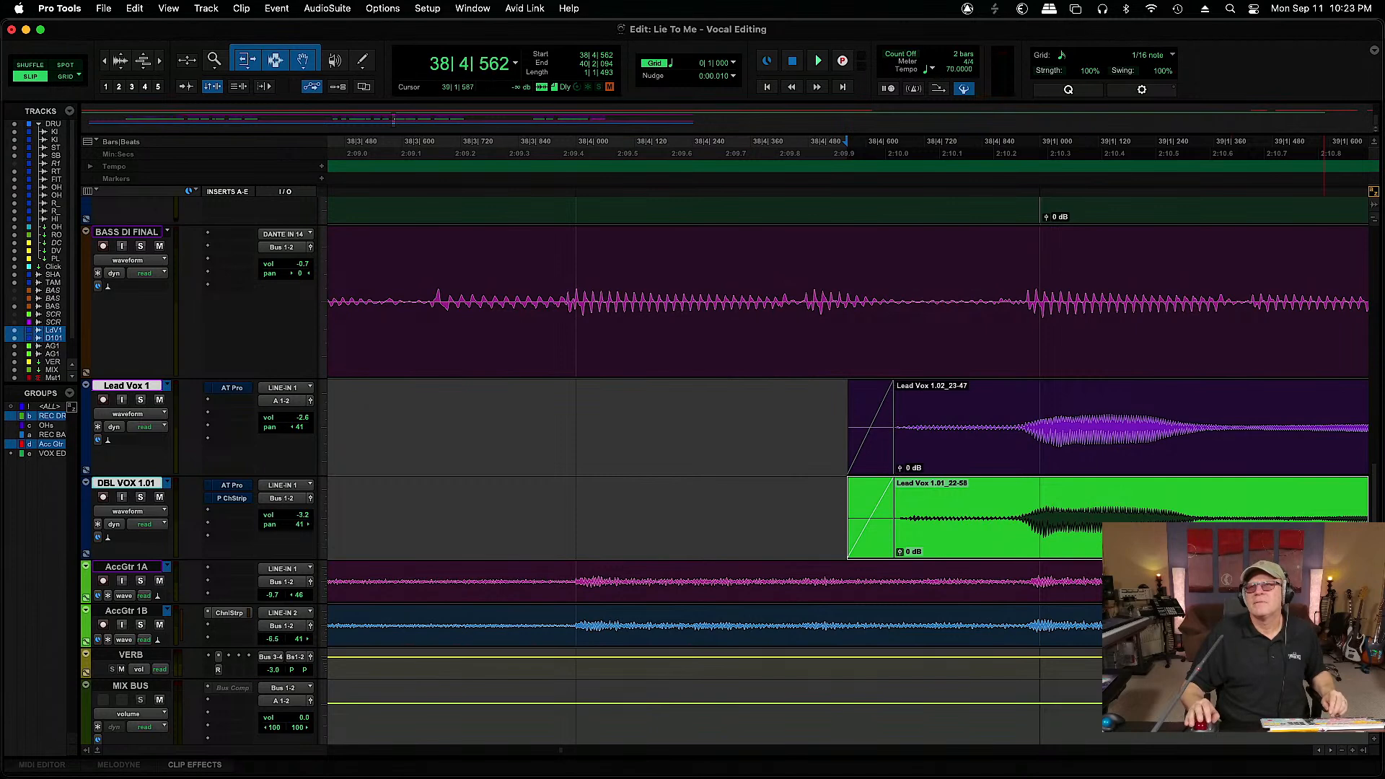
scroll(1327, 755, "right", 10)
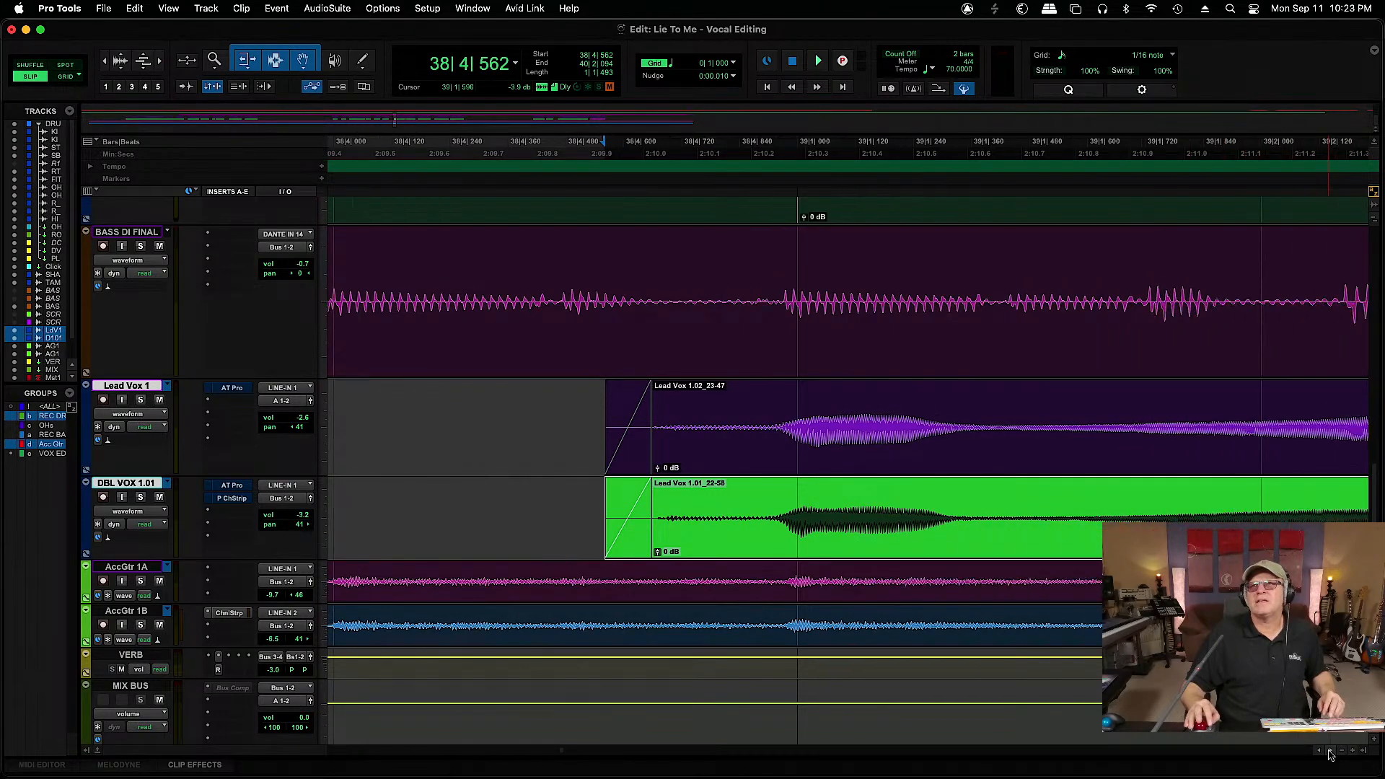
scroll(1330, 755, "right", 3)
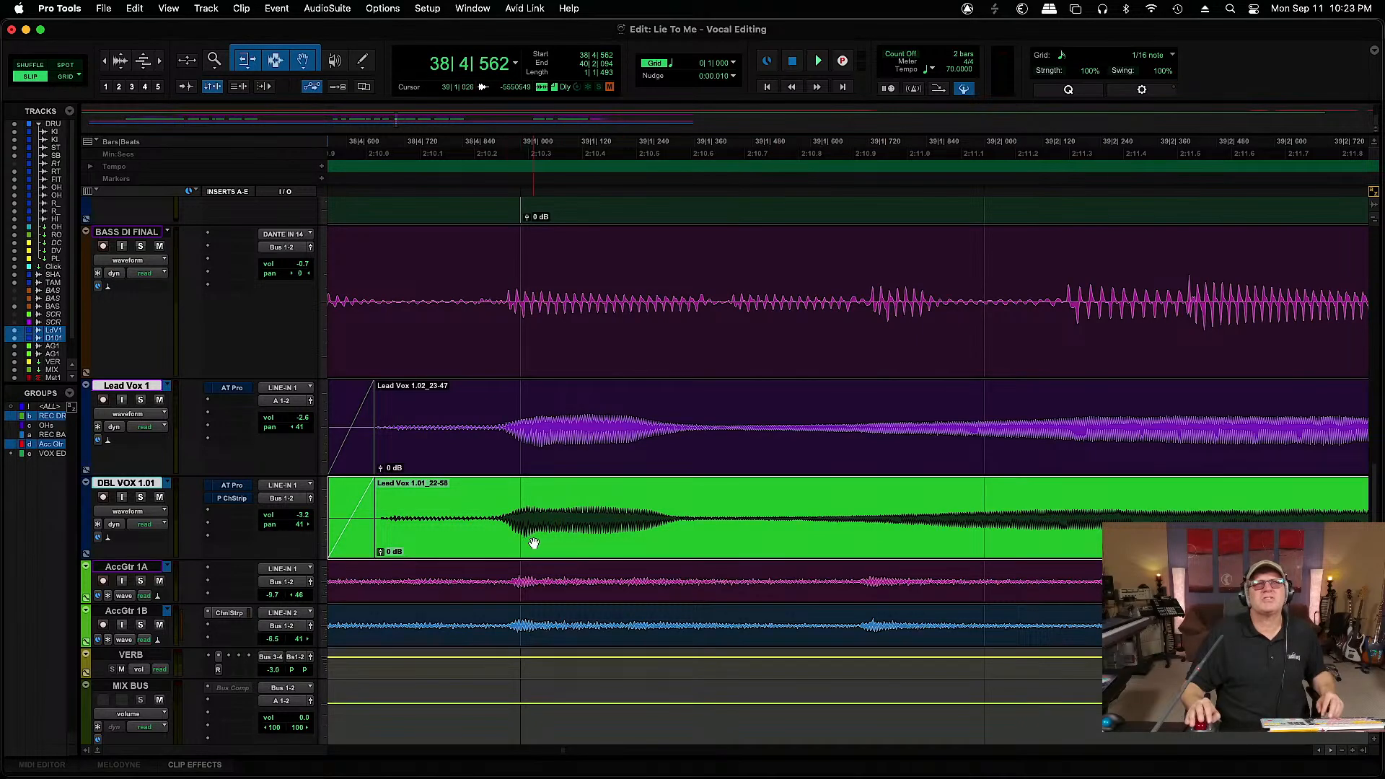
left_click_drag(534, 542, 546, 542)
left_click(470, 423)
key("space")
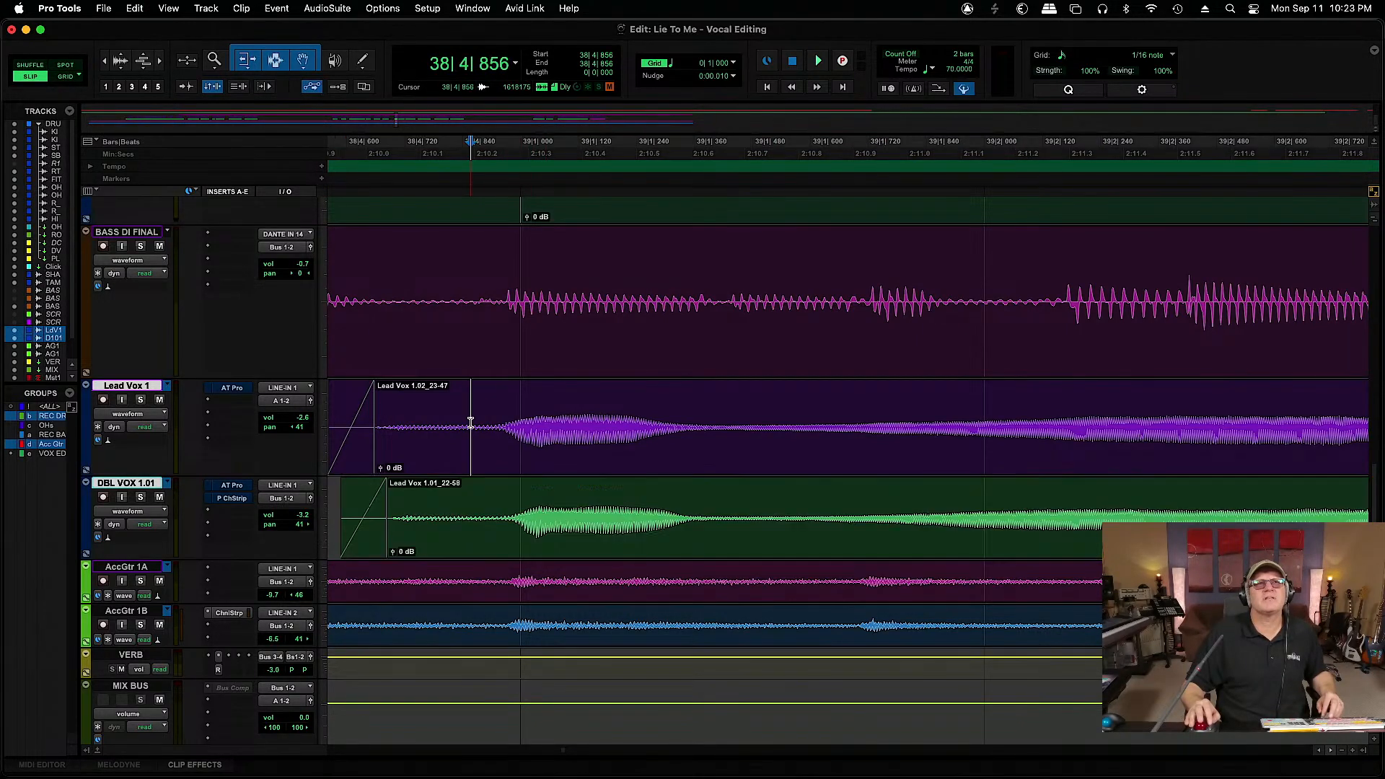
key("super+bracketleft")
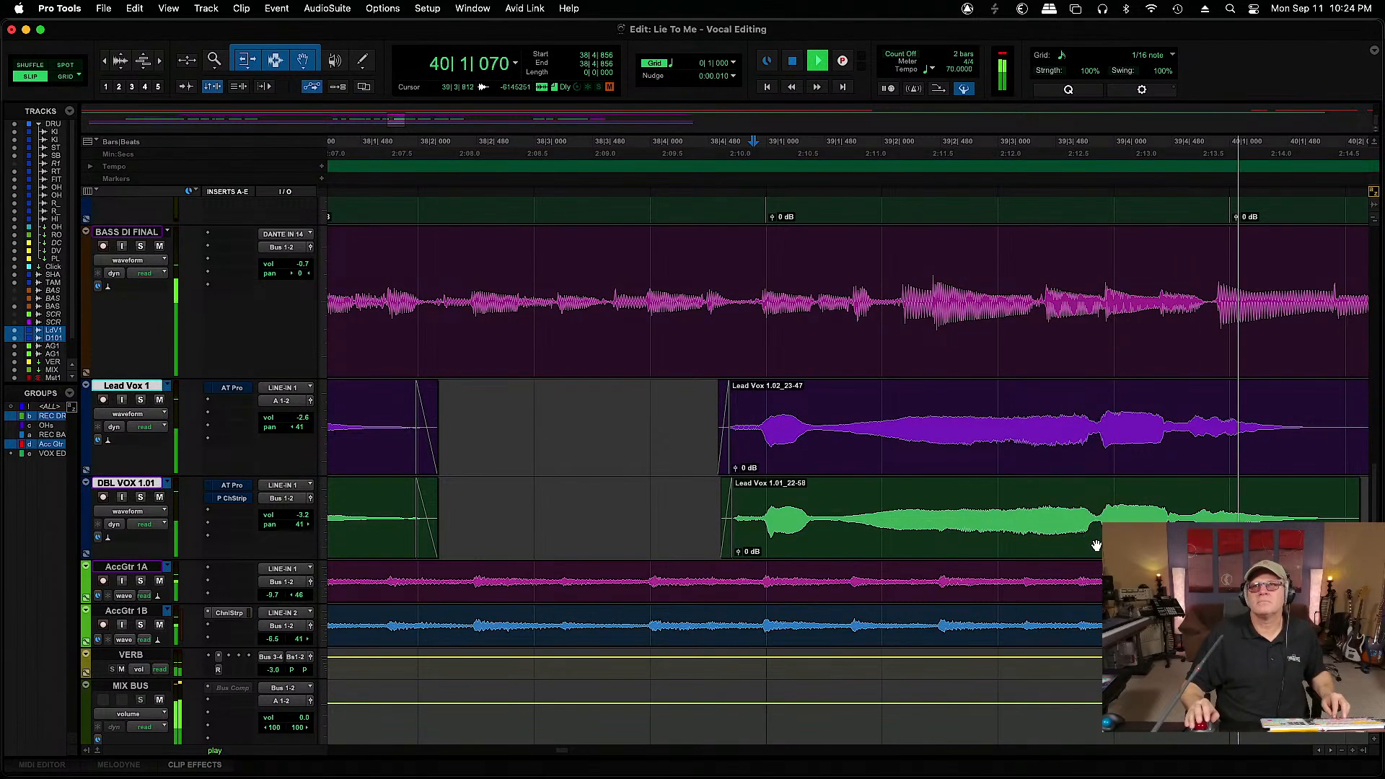
Try shifting the bar 39 clip on DBL VOX 1.01 further later to start at 38|4|598 and audition from 39|3|621
key("space")
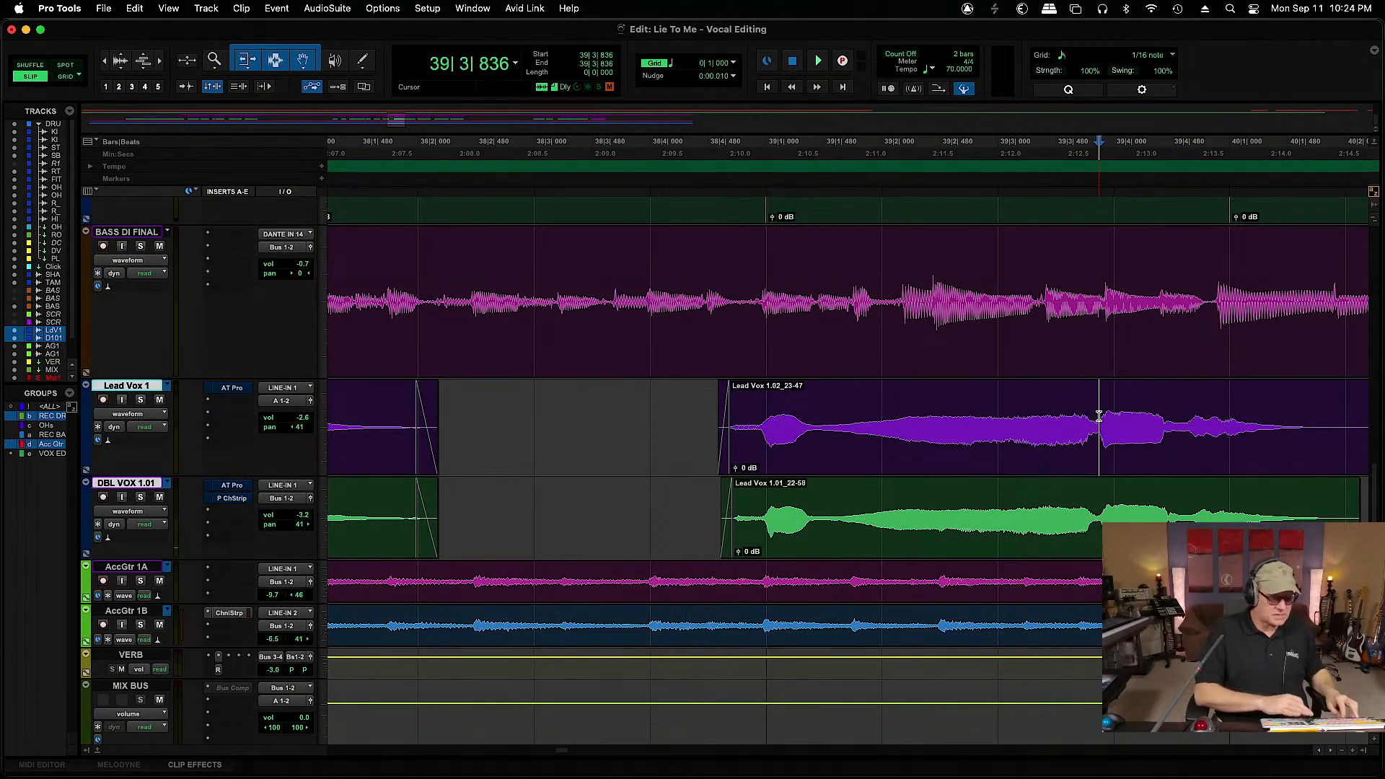
key("super+bracketright")
key("super+bracketright")
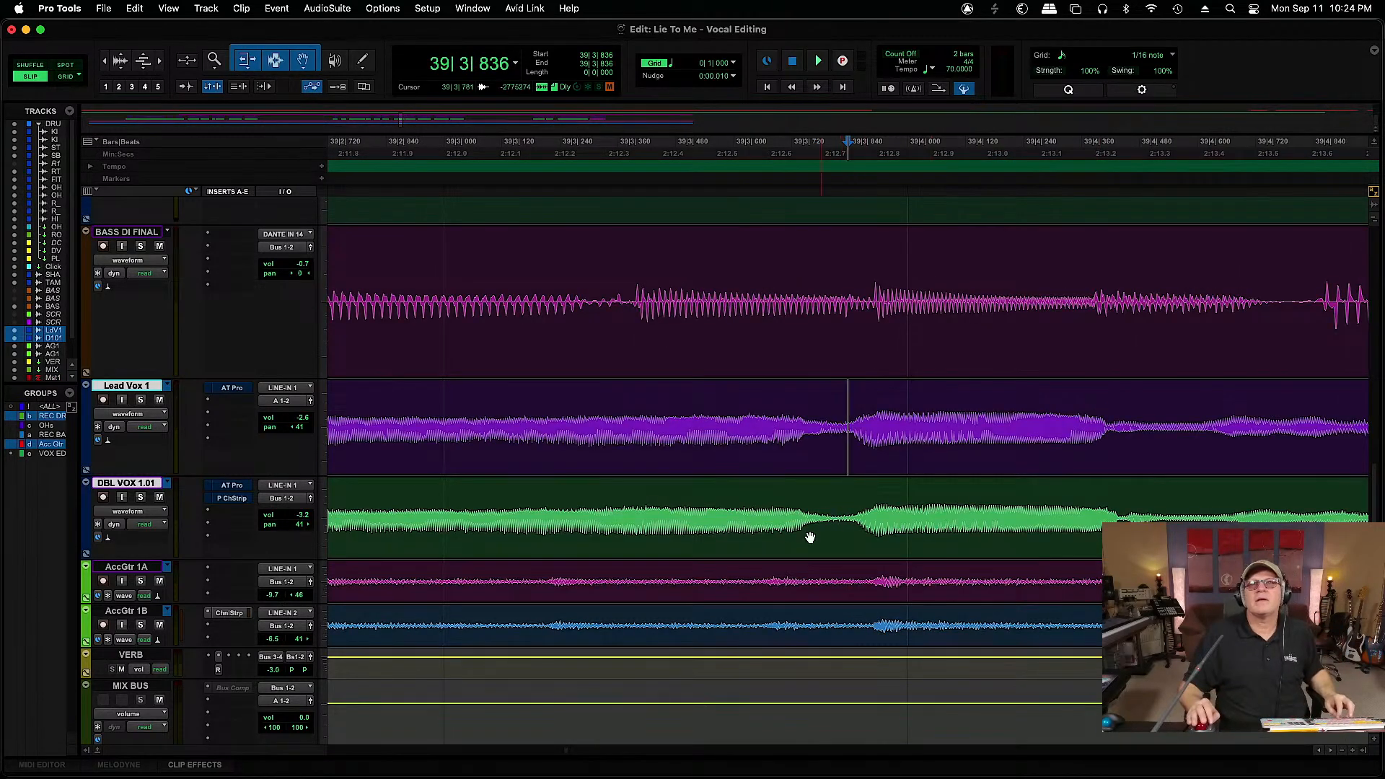
left_click(770, 548)
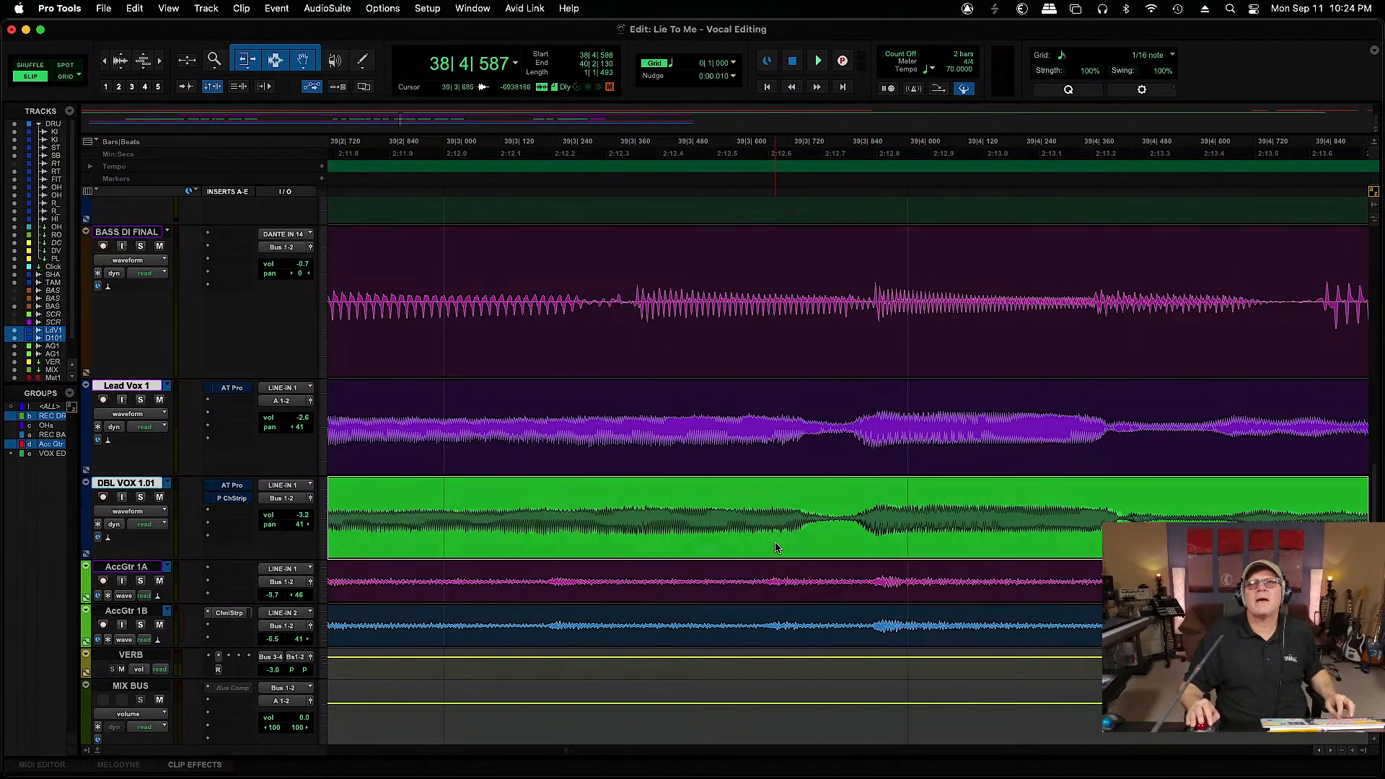
left_click(746, 502)
key("space")
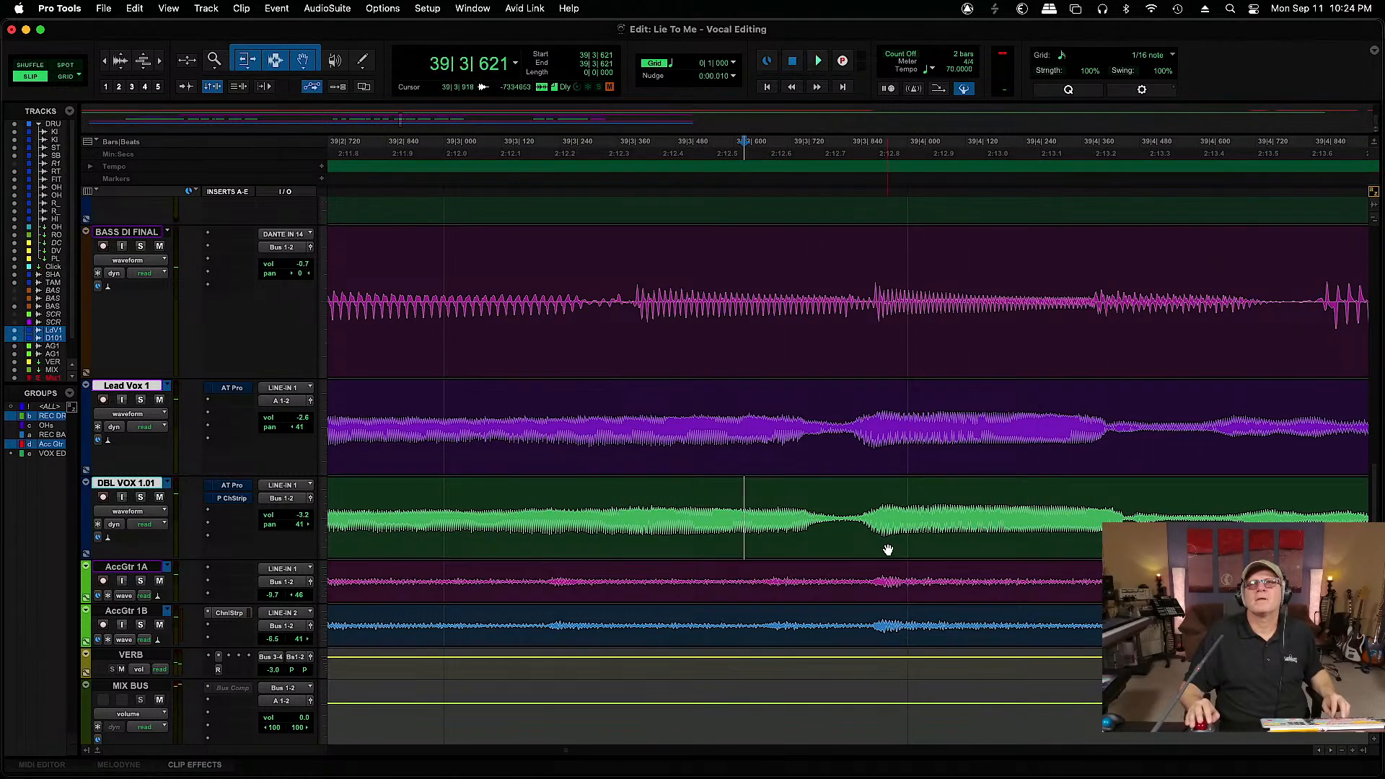
Move the bar 39 clip on DBL VOX 1.01 back slightly earlier and audition it against the lead from 39|3|549
left_click(888, 549)
left_click(710, 488)
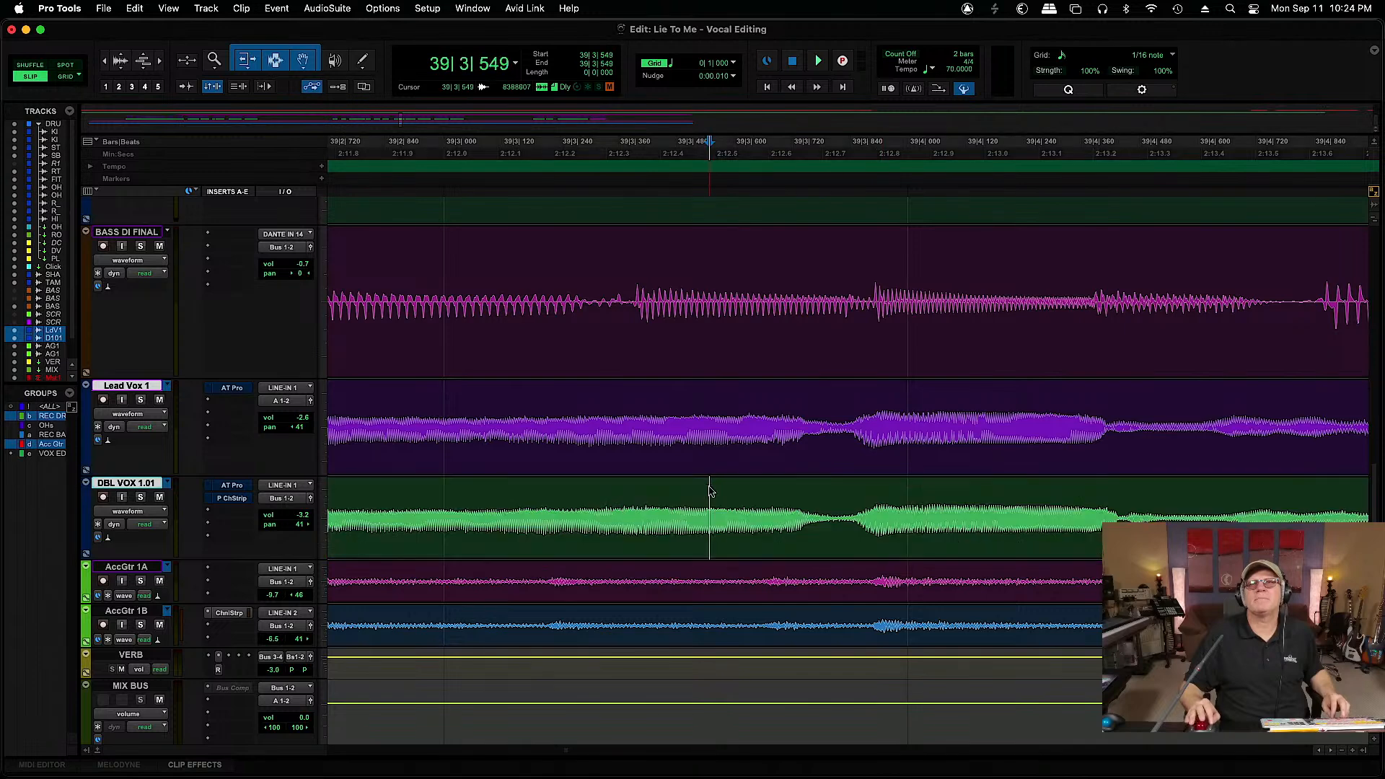
key("space")
Fade out the bar 39 clip on DBL VOX 1.01 up to 40|2|120 and fade in the clip after the gap
key("super+bracketleft")
key("super+bracketleft")
key("super+bracketleft")
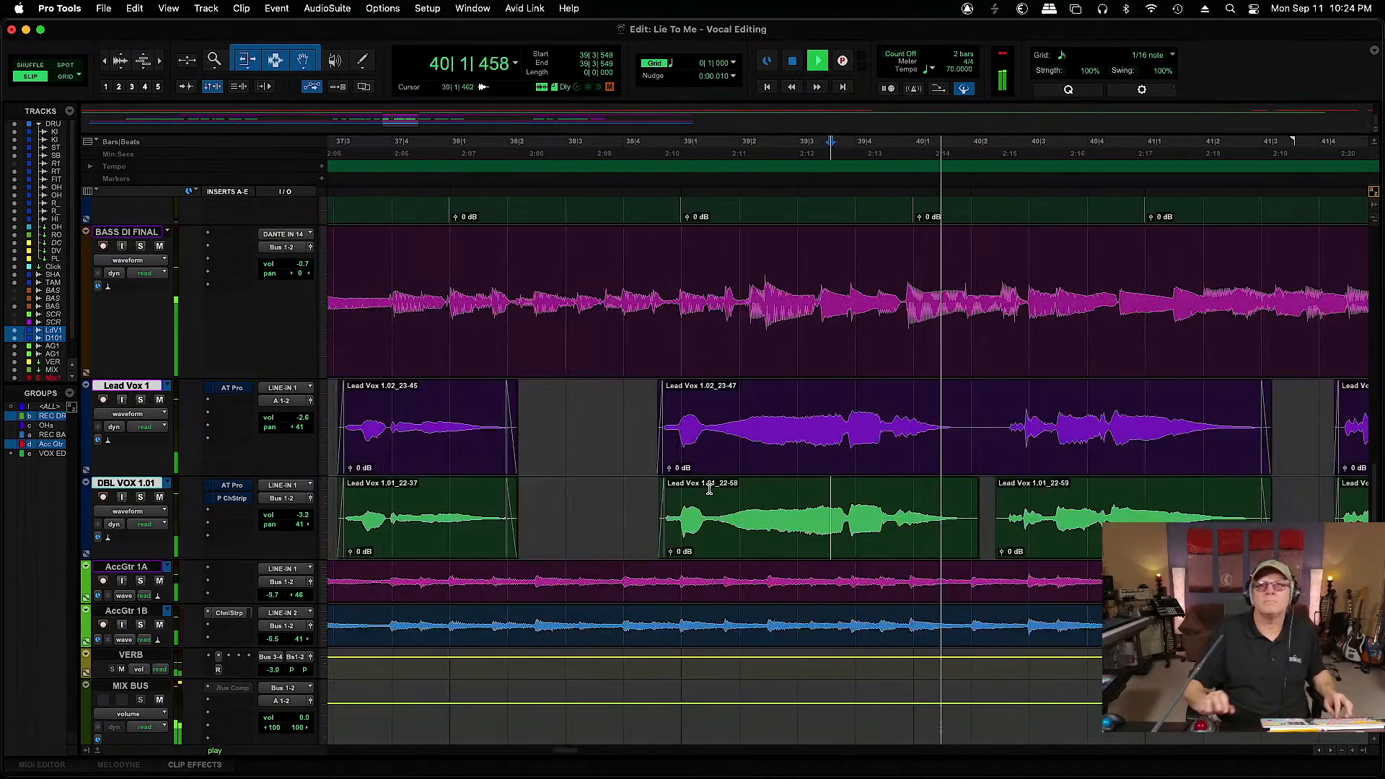
left_click_drag(979, 491, 968, 493)
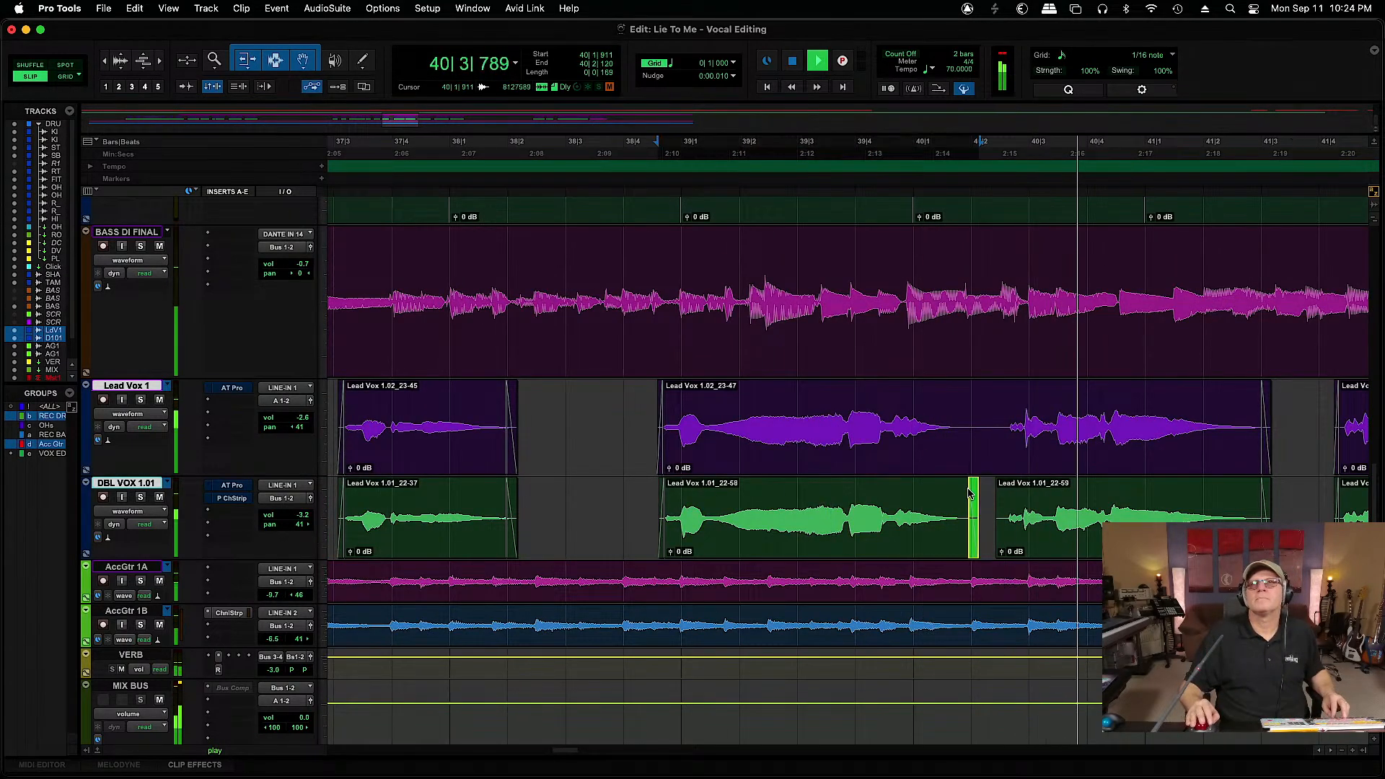
Split the bar 40 clip on DBL VOX 1.01 before its second word, shift the first part slightly later and audition from 40|2|417
left_click(1024, 496)
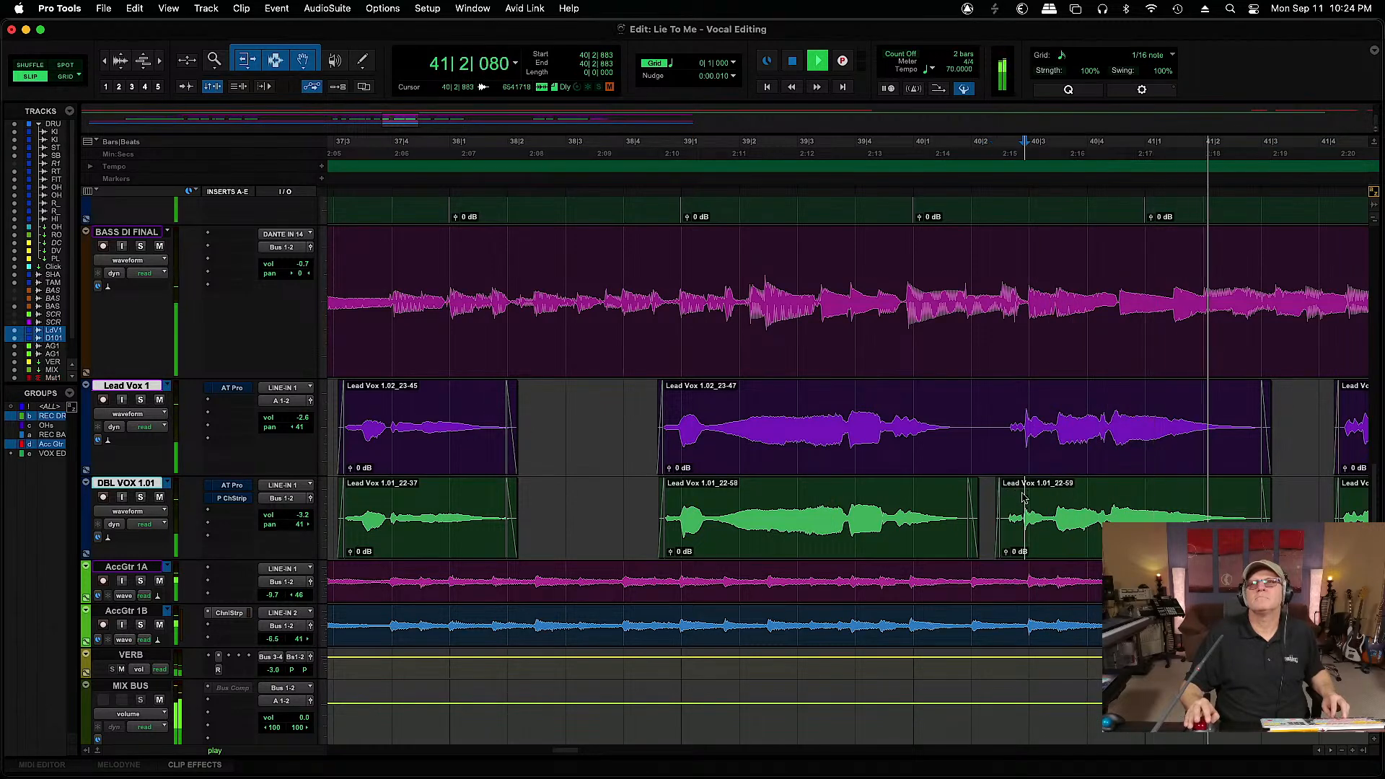
key("space")
key("super+bracketright")
key("super+bracketright")
key("super+bracketright")
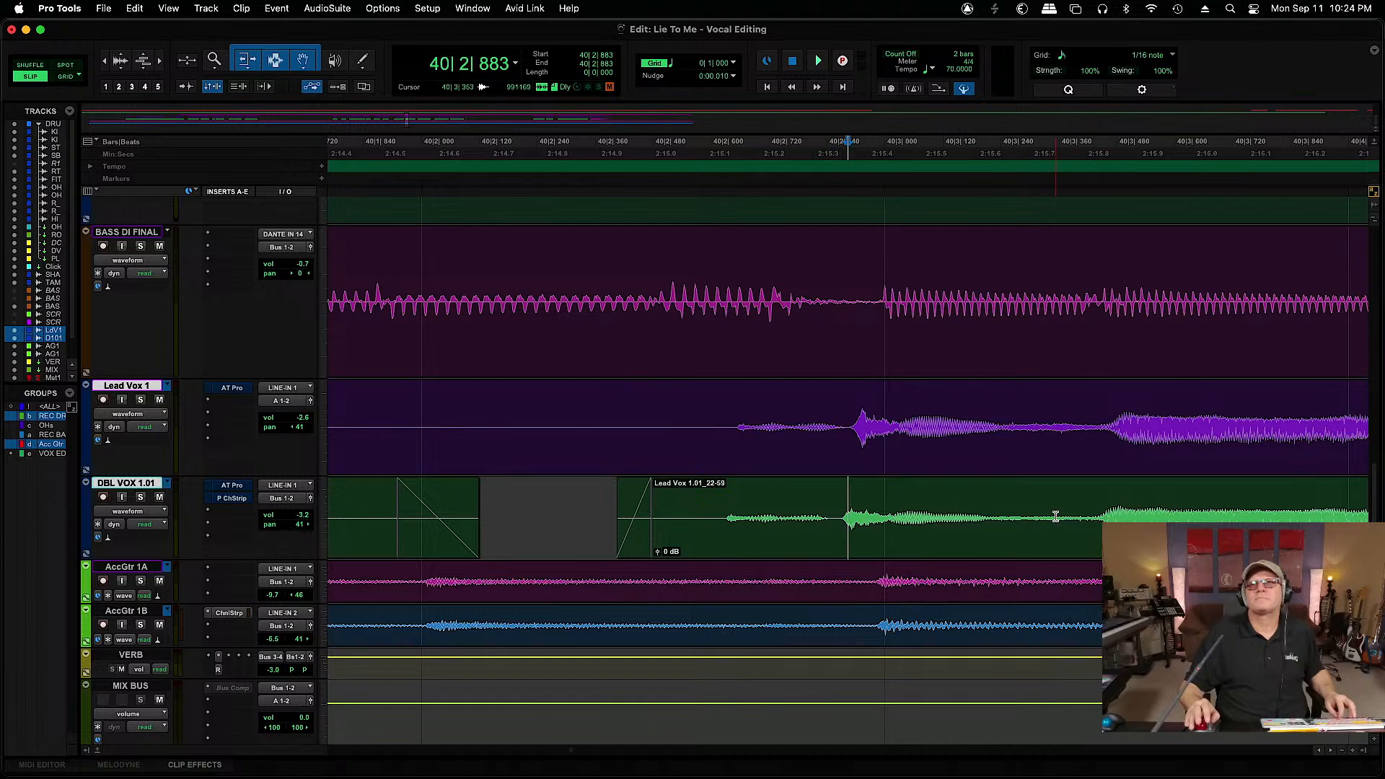
left_click_drag(1003, 541, 995, 543)
left_click(623, 407)
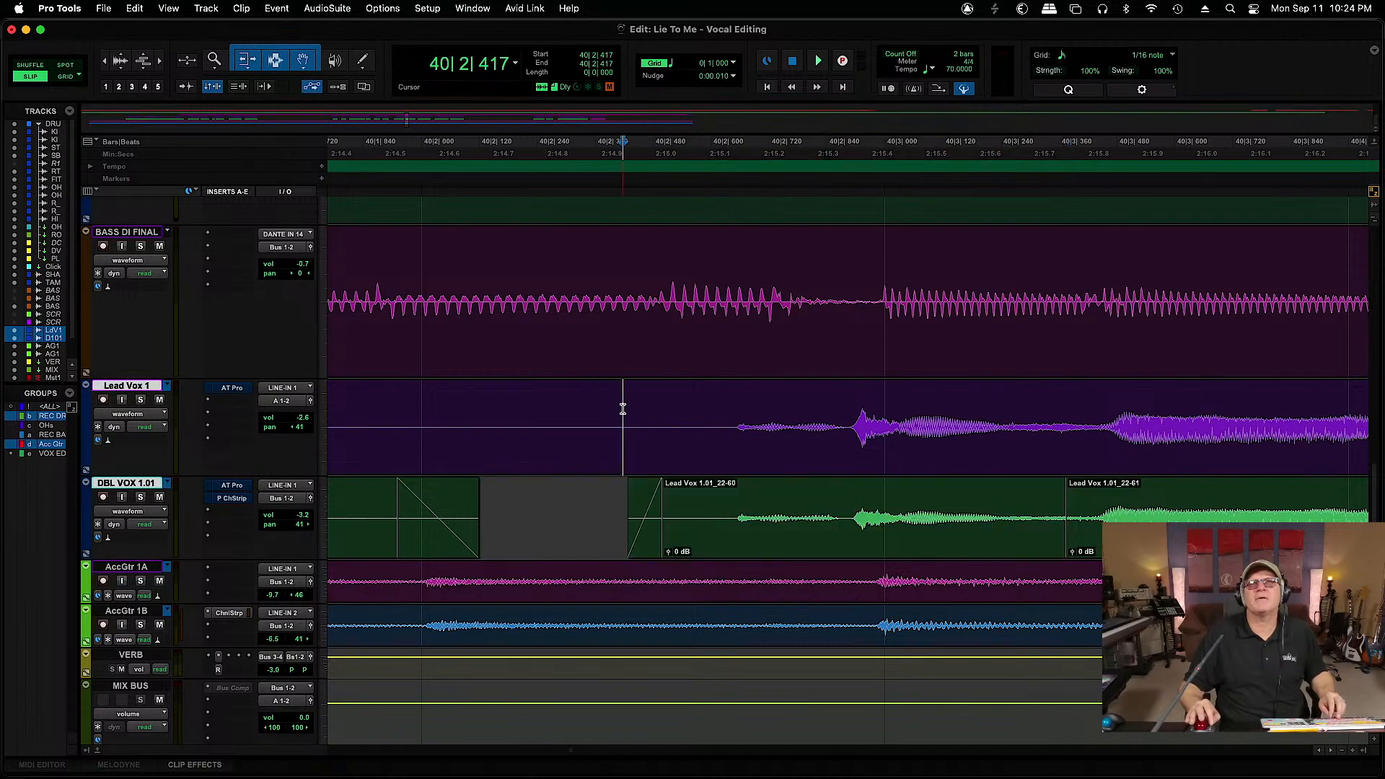
key("space")
Listen to both vocals from 40|2|058 into bar 43 to check the double's timing against the lead
left_click(1066, 547)
key("r")
key("r")
key("r")
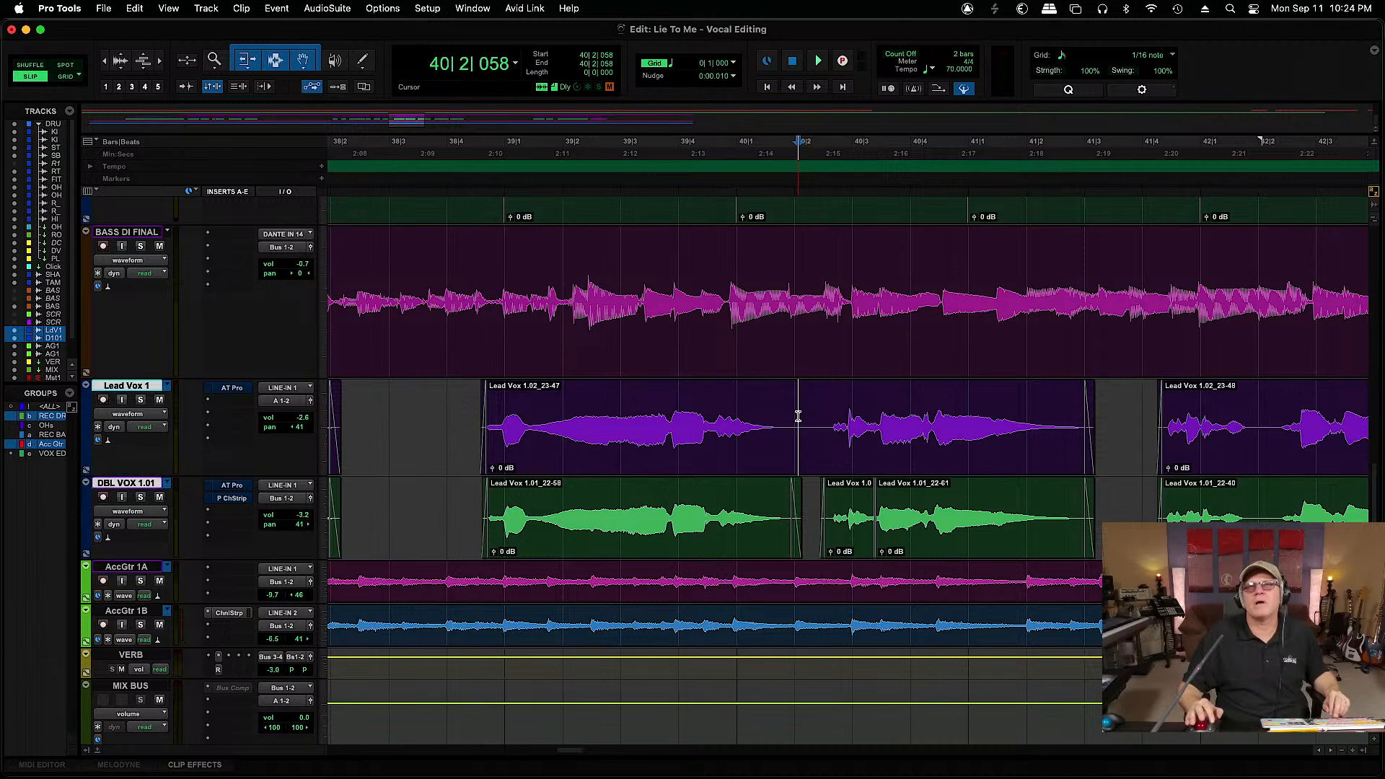
key("space")
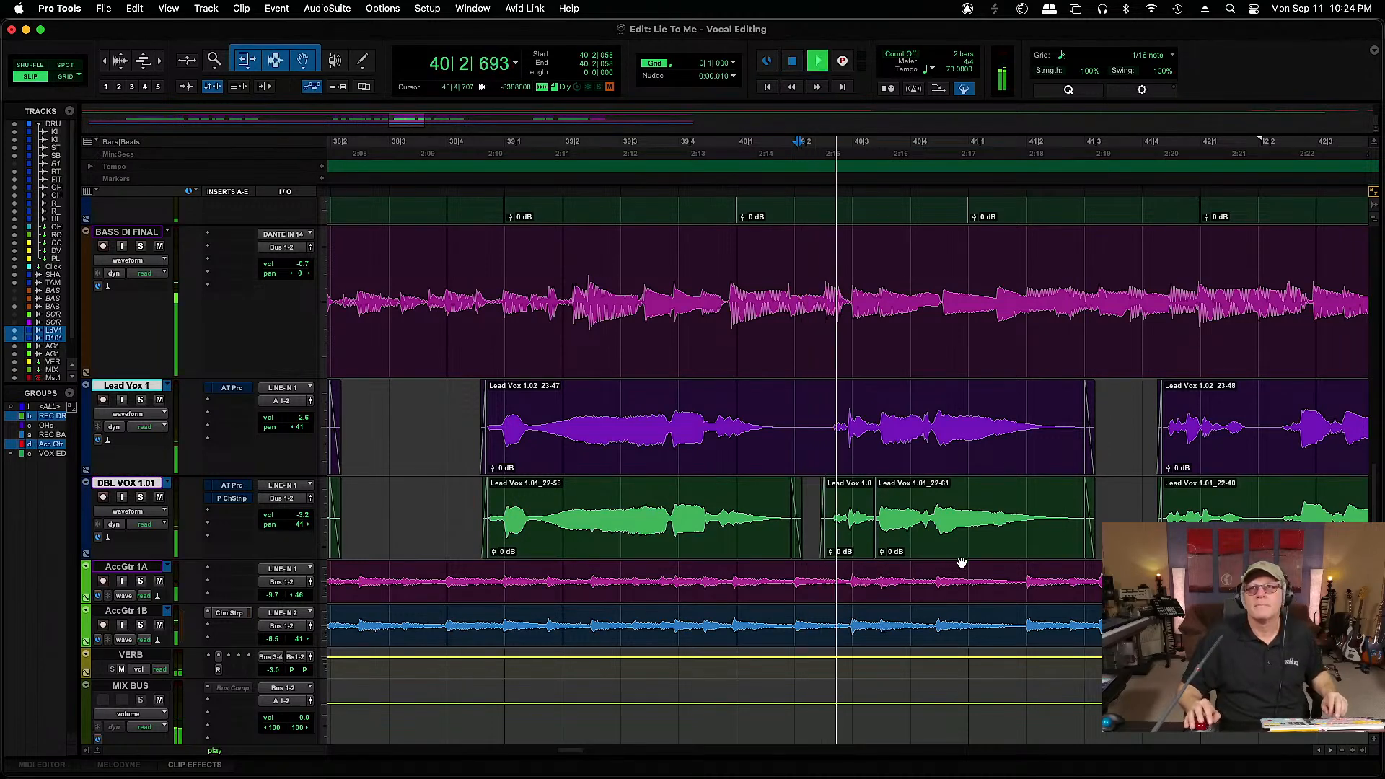
left_click(1330, 751)
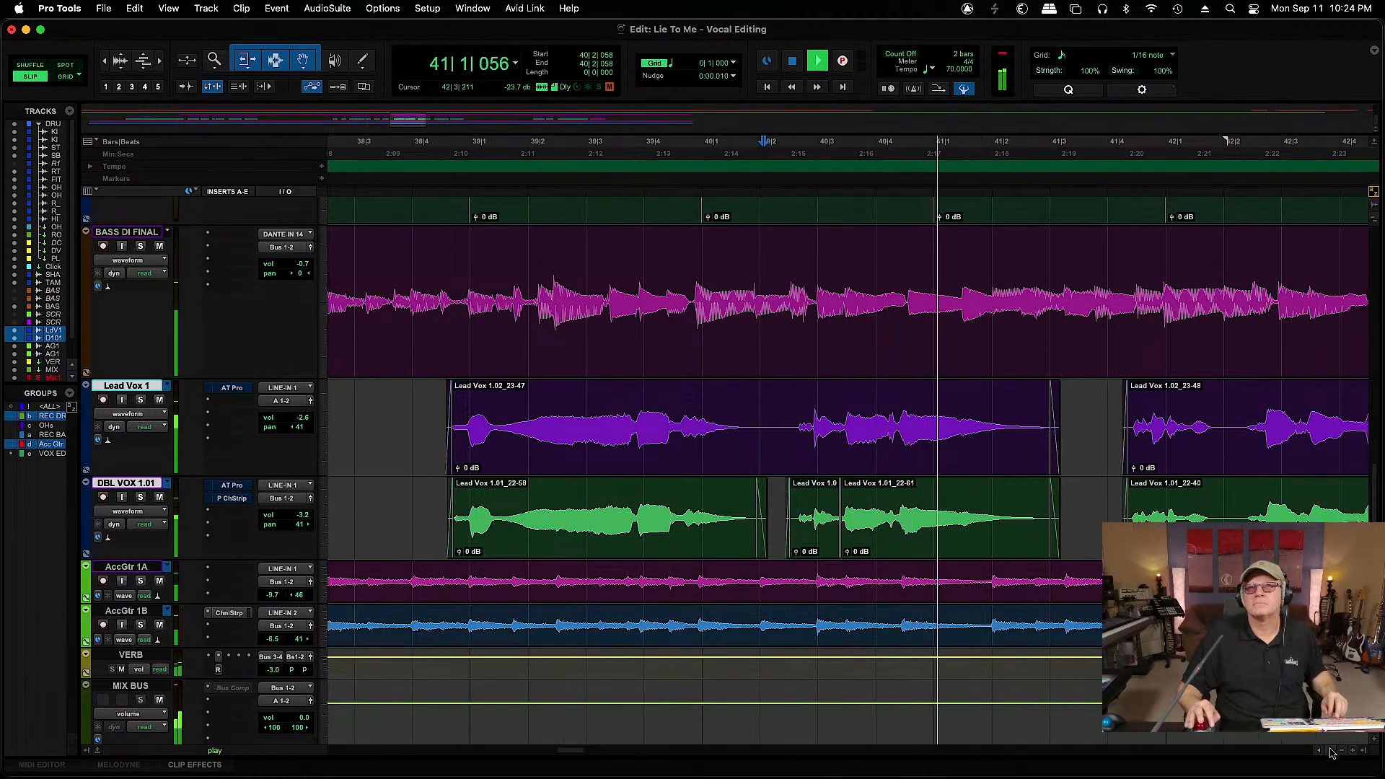
left_click(1330, 751)
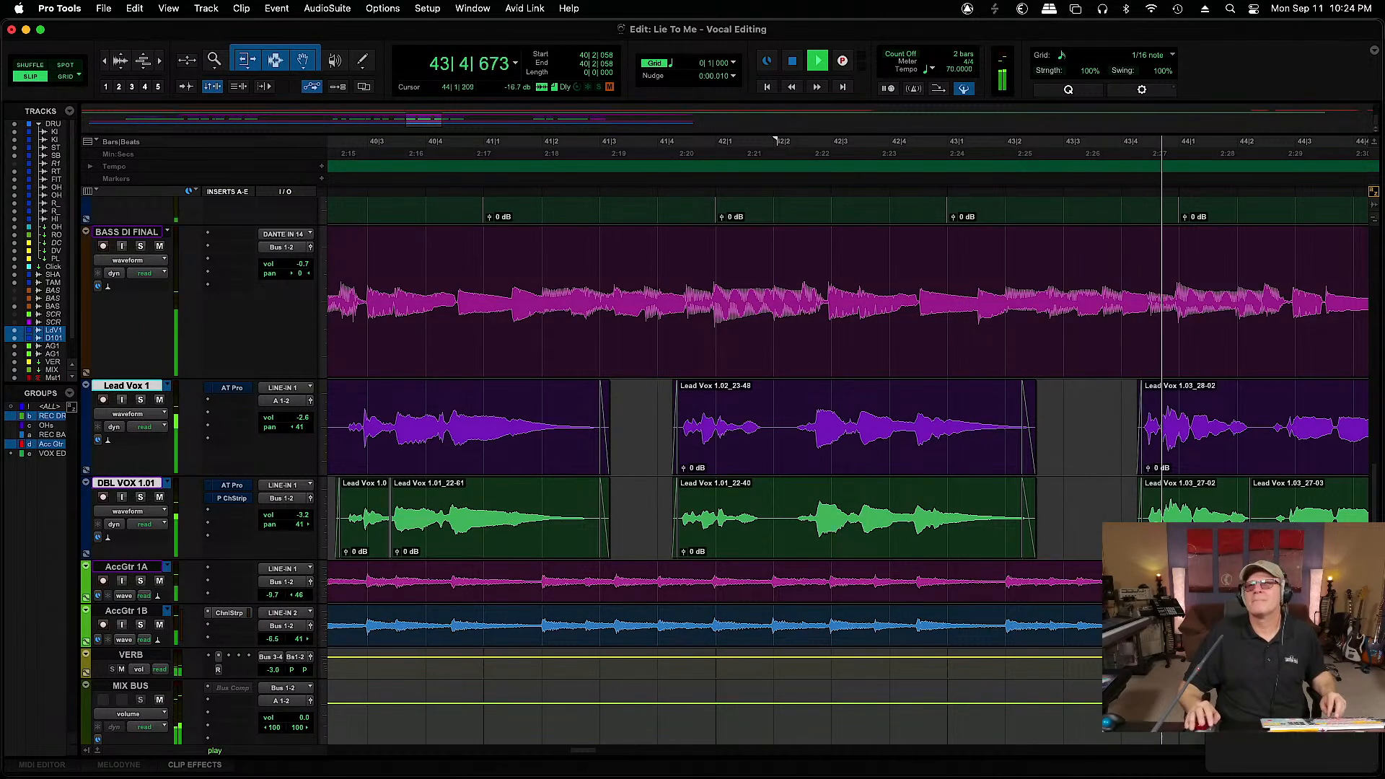
Shift the DBL VOX 1.01 clip at 43|4|261 earlier to start at 43|4|218 and audition it against the lead
left_click(1238, 499)
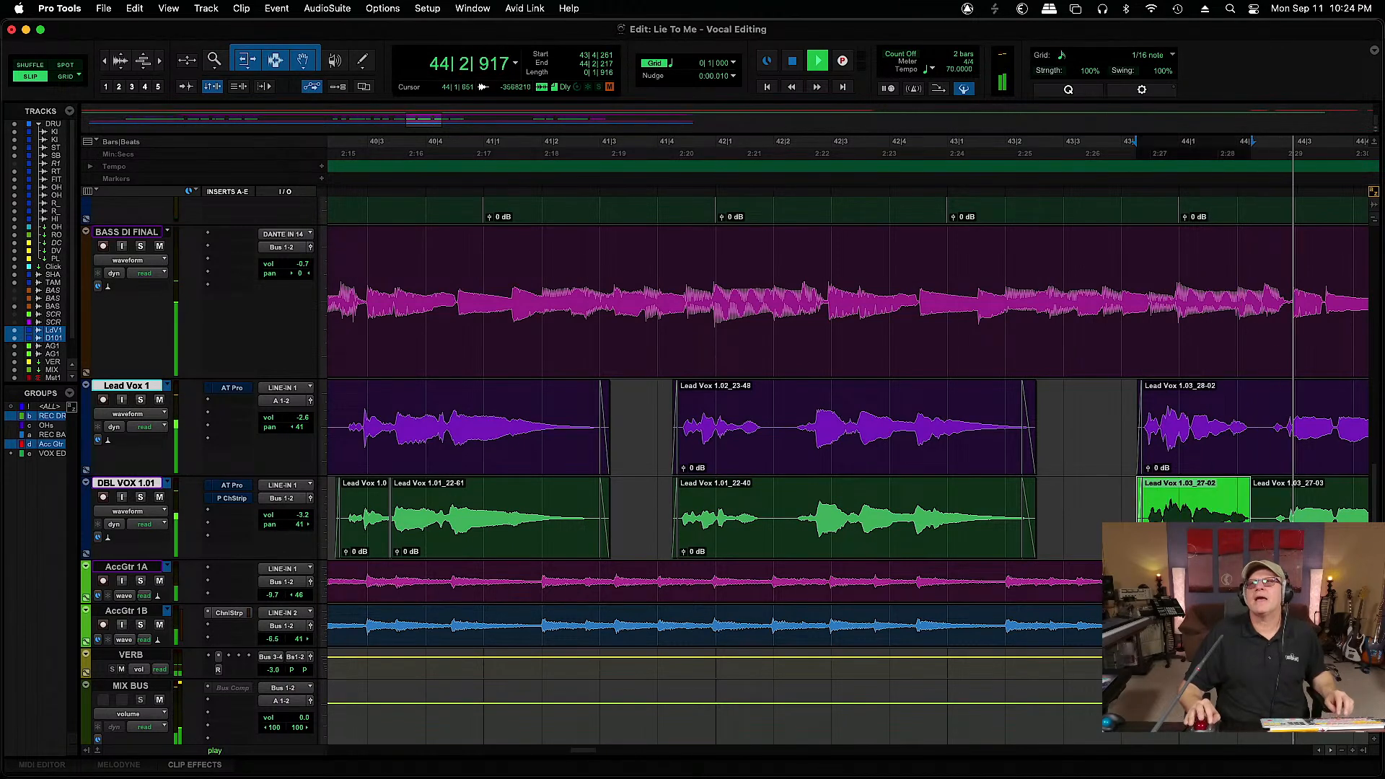
key("space")
key("super+bracketright")
key("super+bracketright")
key("super+bracketright")
key("super+bracketright")
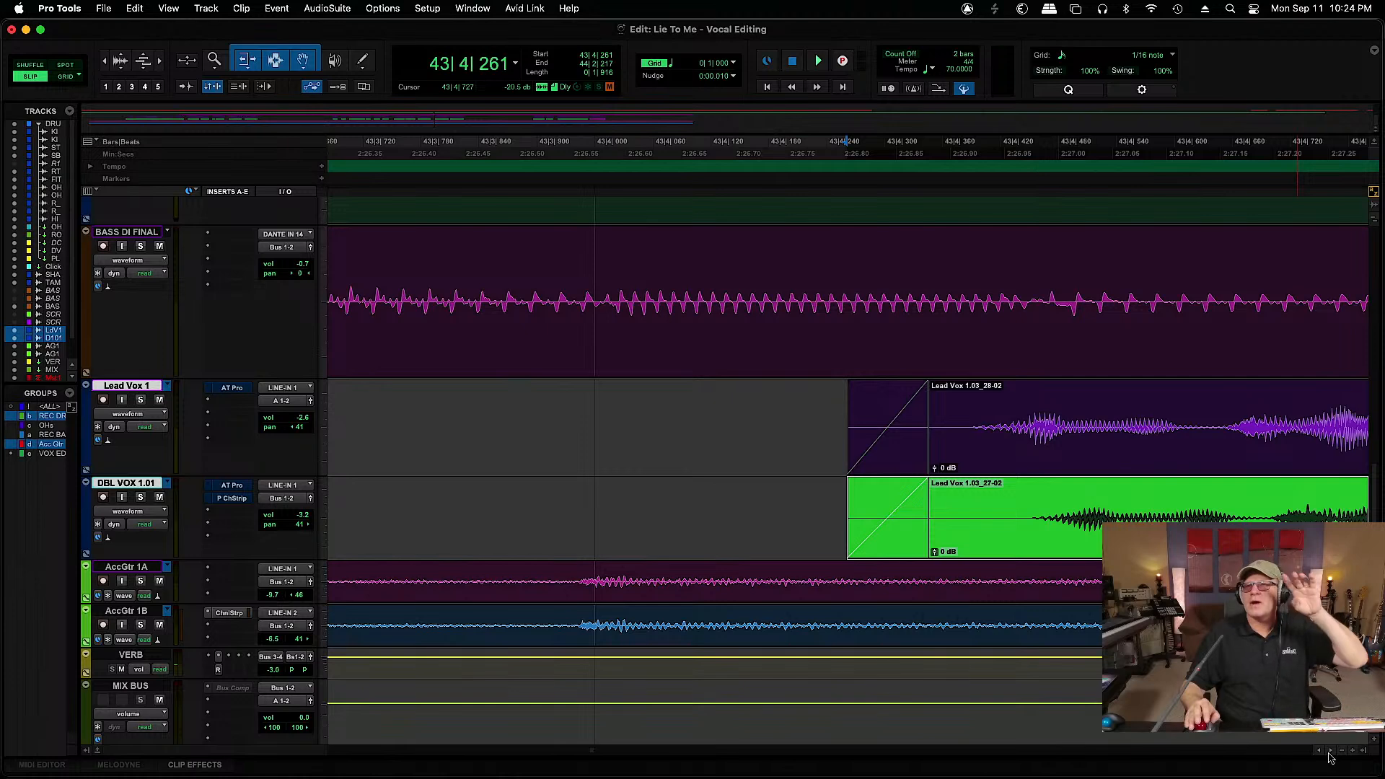
scroll(1329, 755, "right", 10)
scroll(1331, 755, "right", 3)
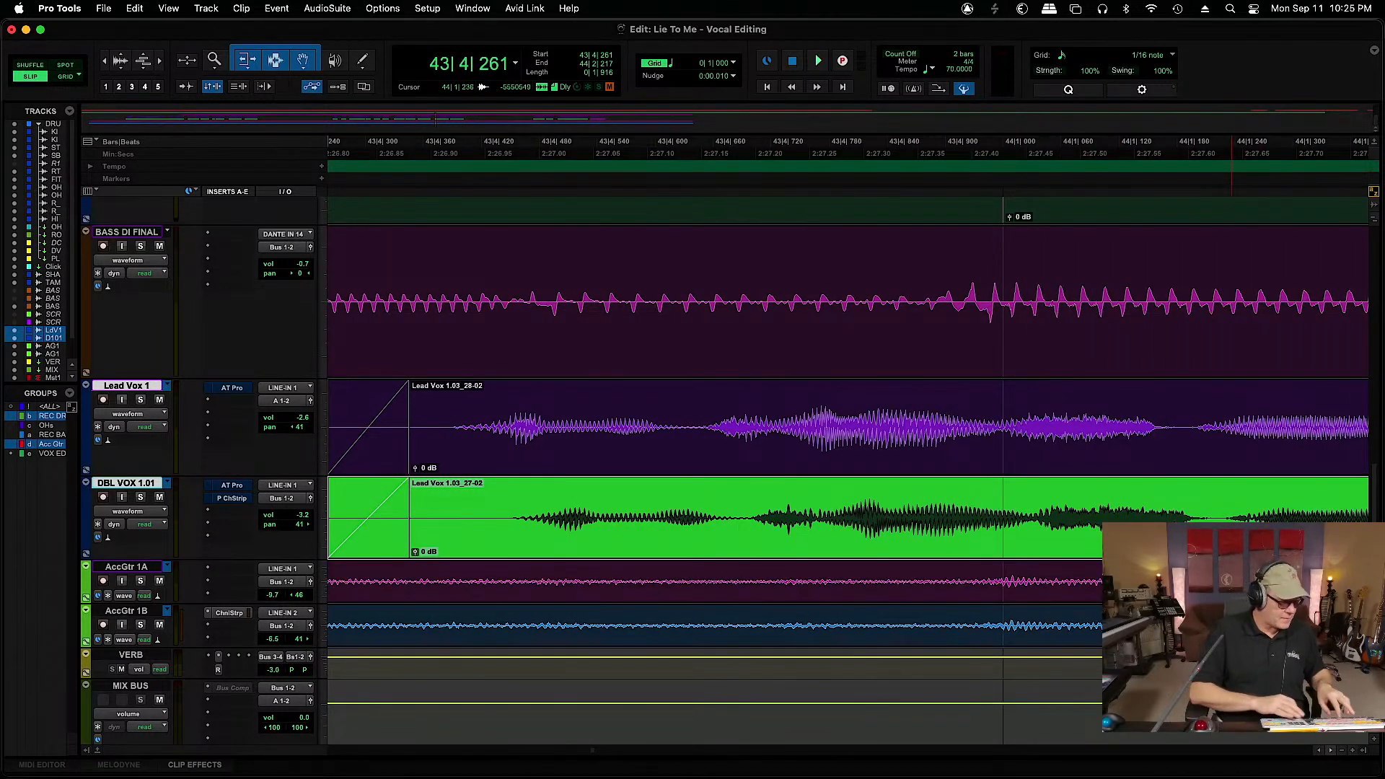
key("super+bracketleft")
key("super+bracketright")
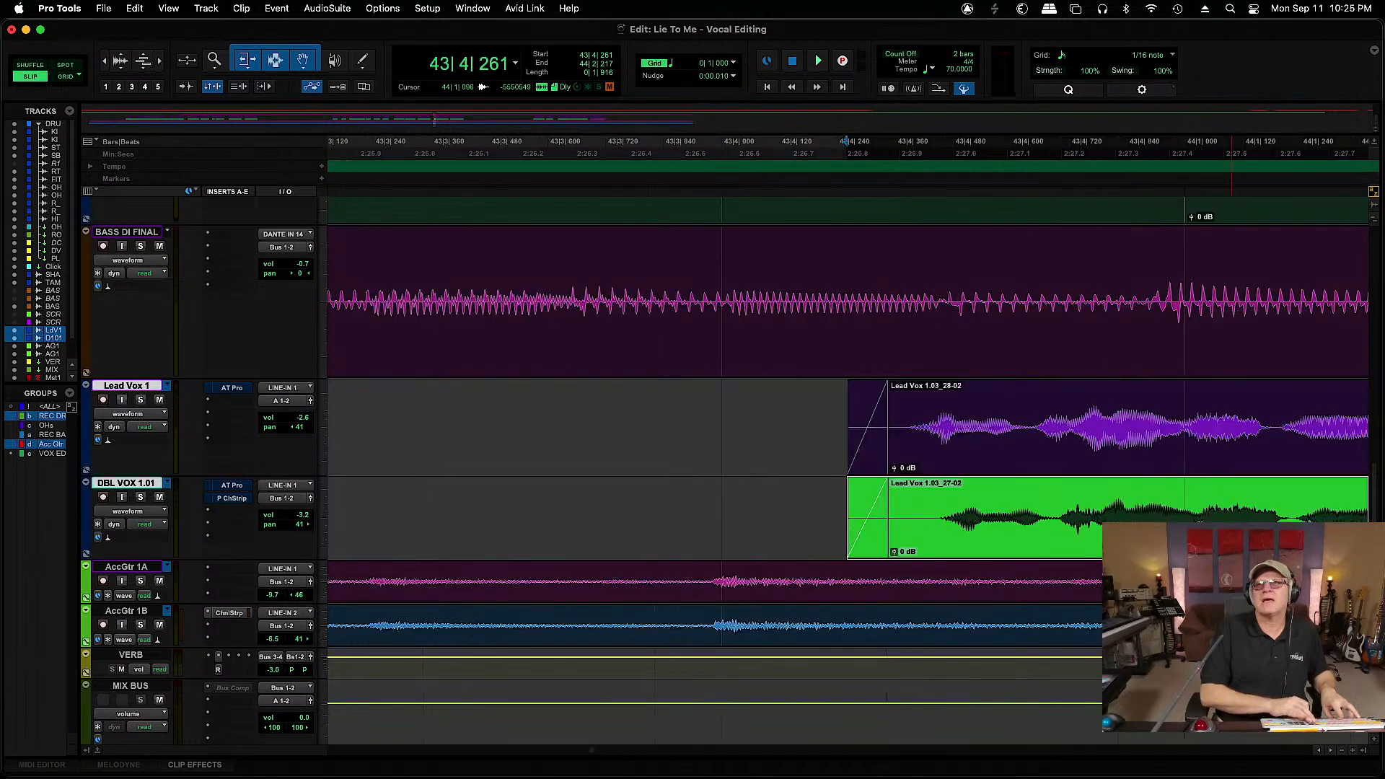
key("minus")
key("minus")
key("minus")
key("minus")
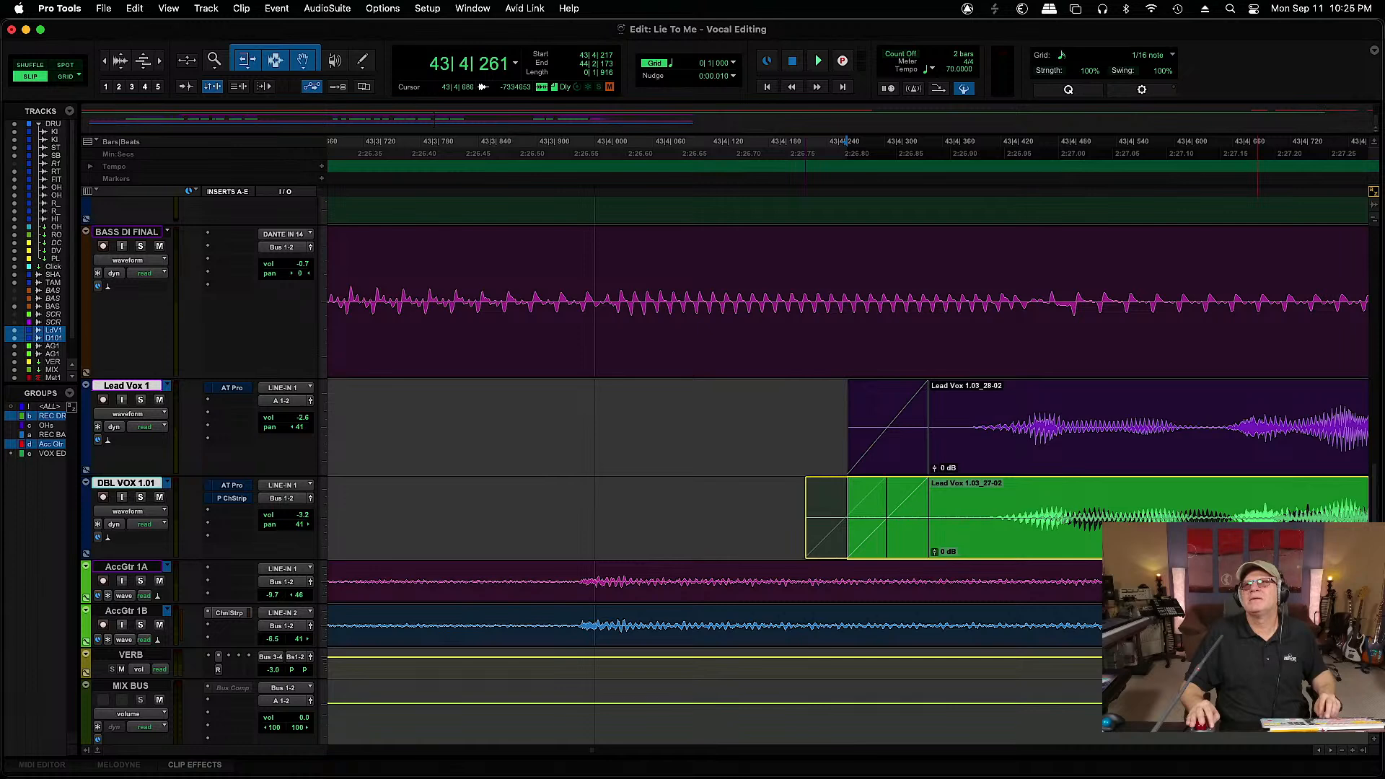
key("space")
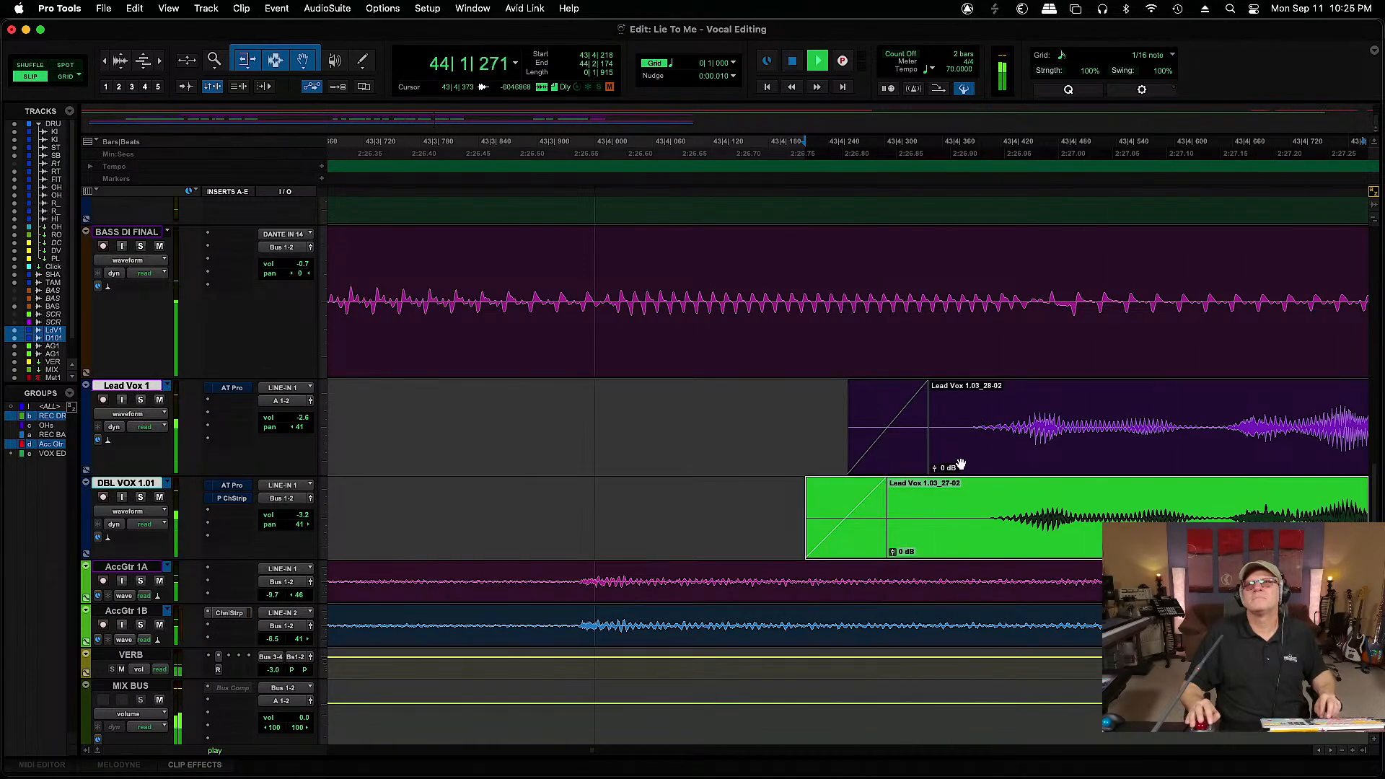
key("space")
Split the bar 44 phrase on DBL VOX 1.01 at 44|1|171 and shift the second part slightly later to match the lead
key("super+bracketleft")
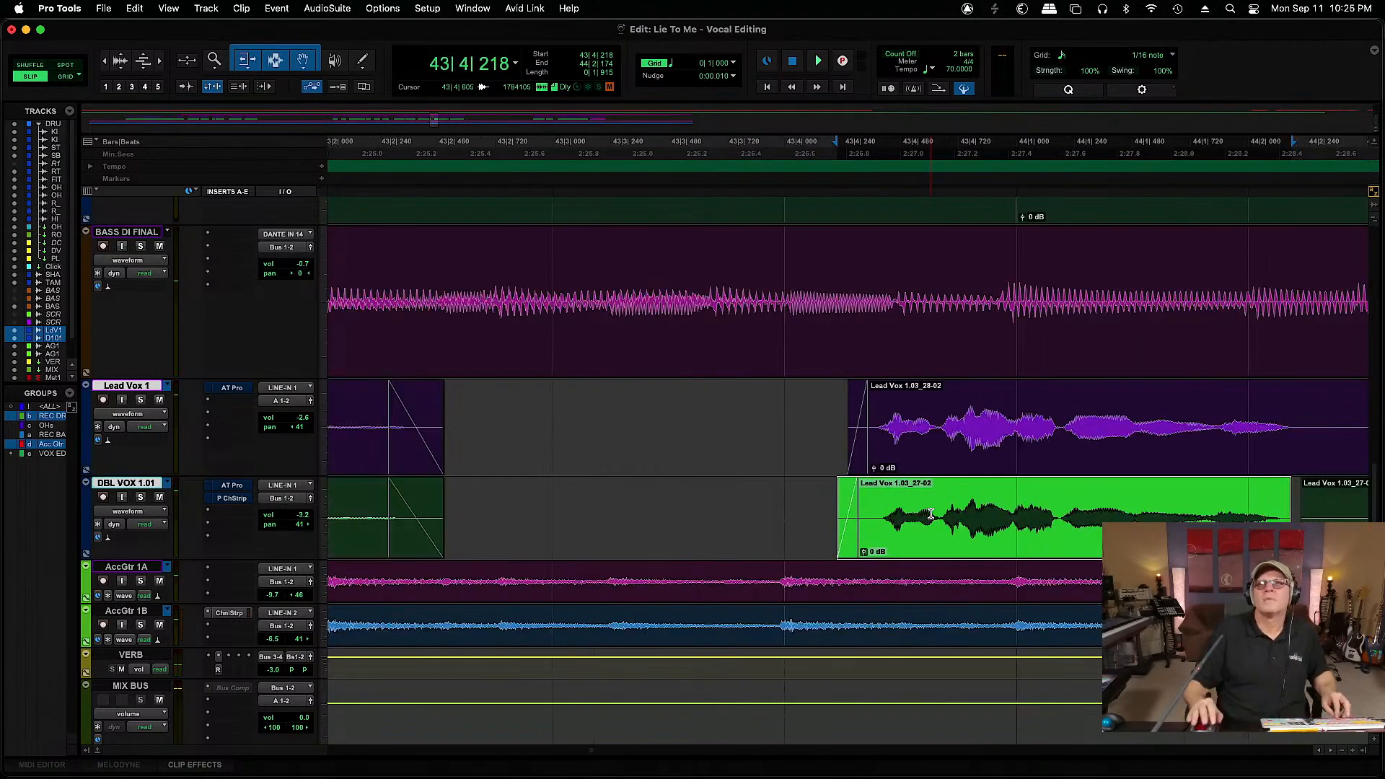
left_click(1060, 510)
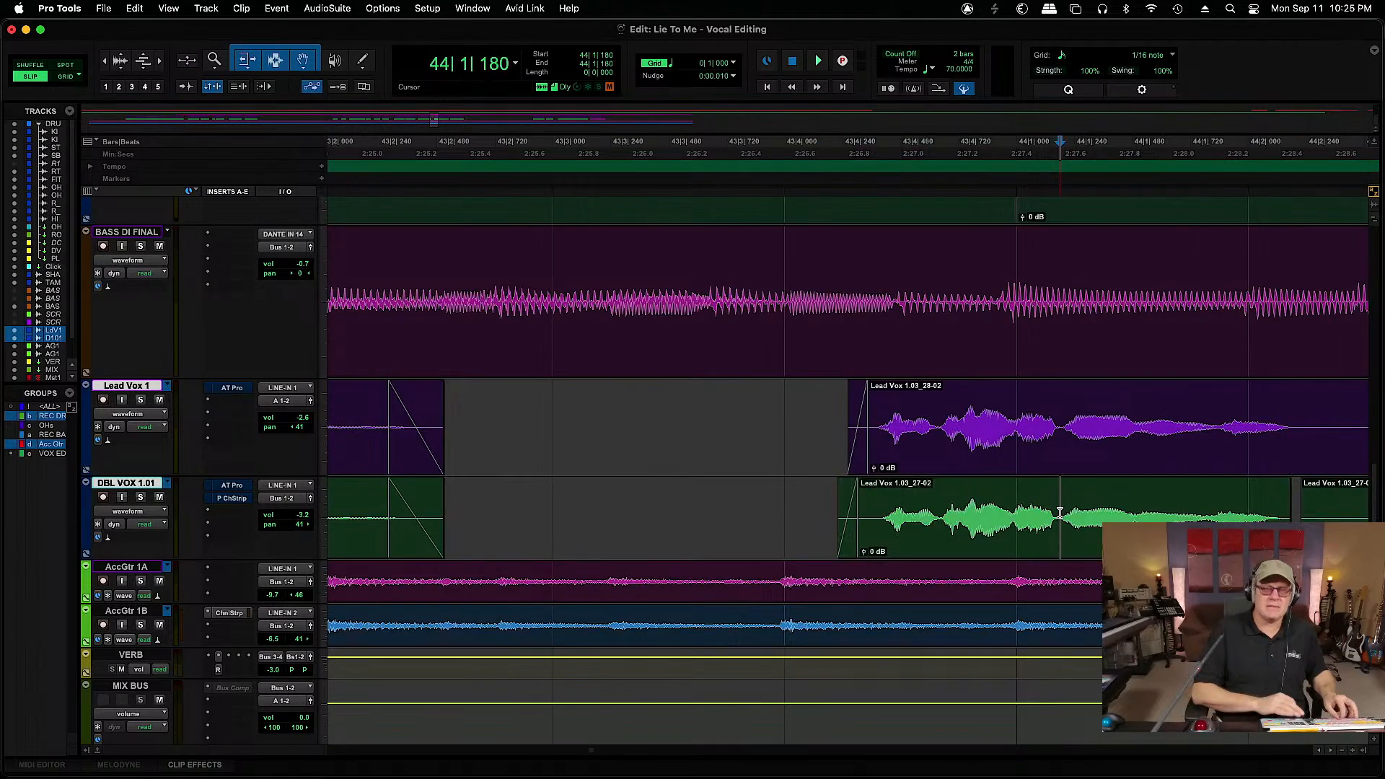
key("super+bracketright")
key("super+bracketright")
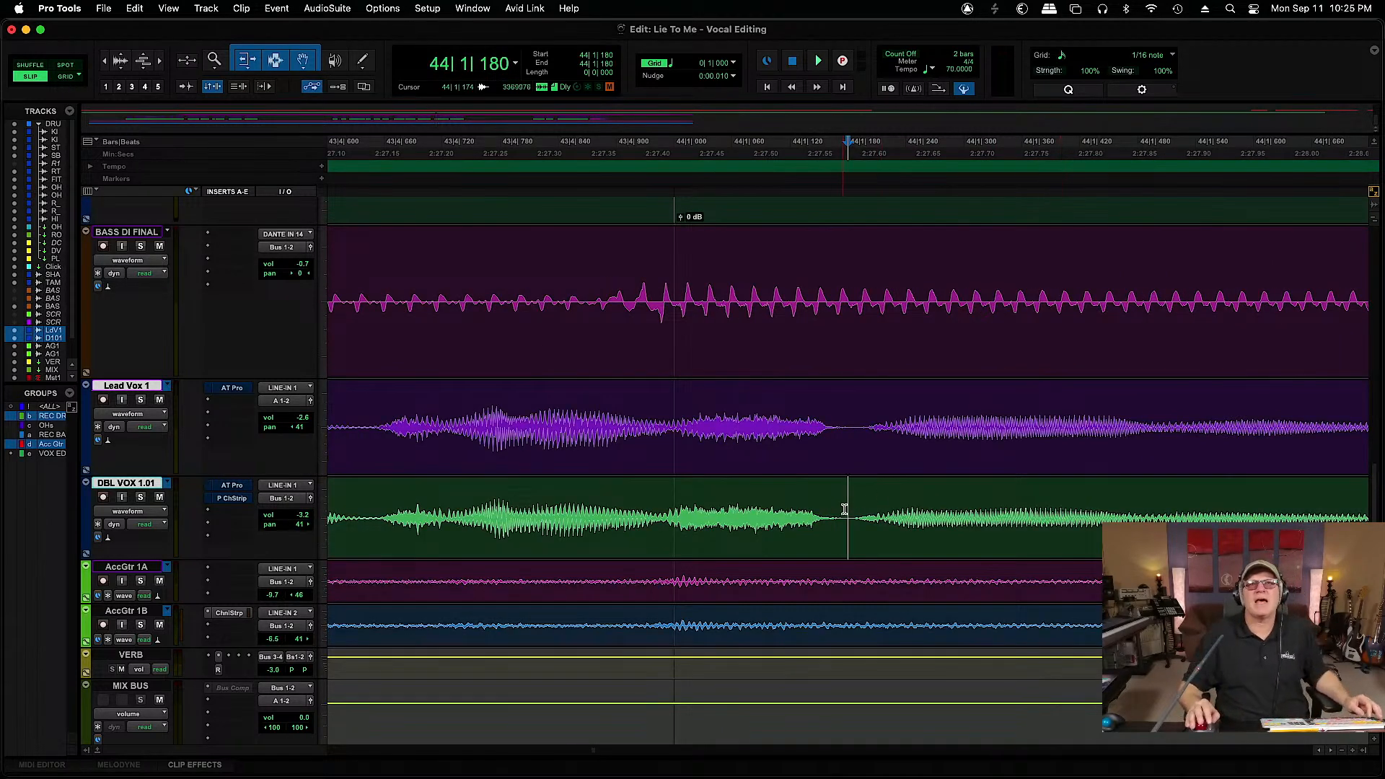
left_click(886, 543)
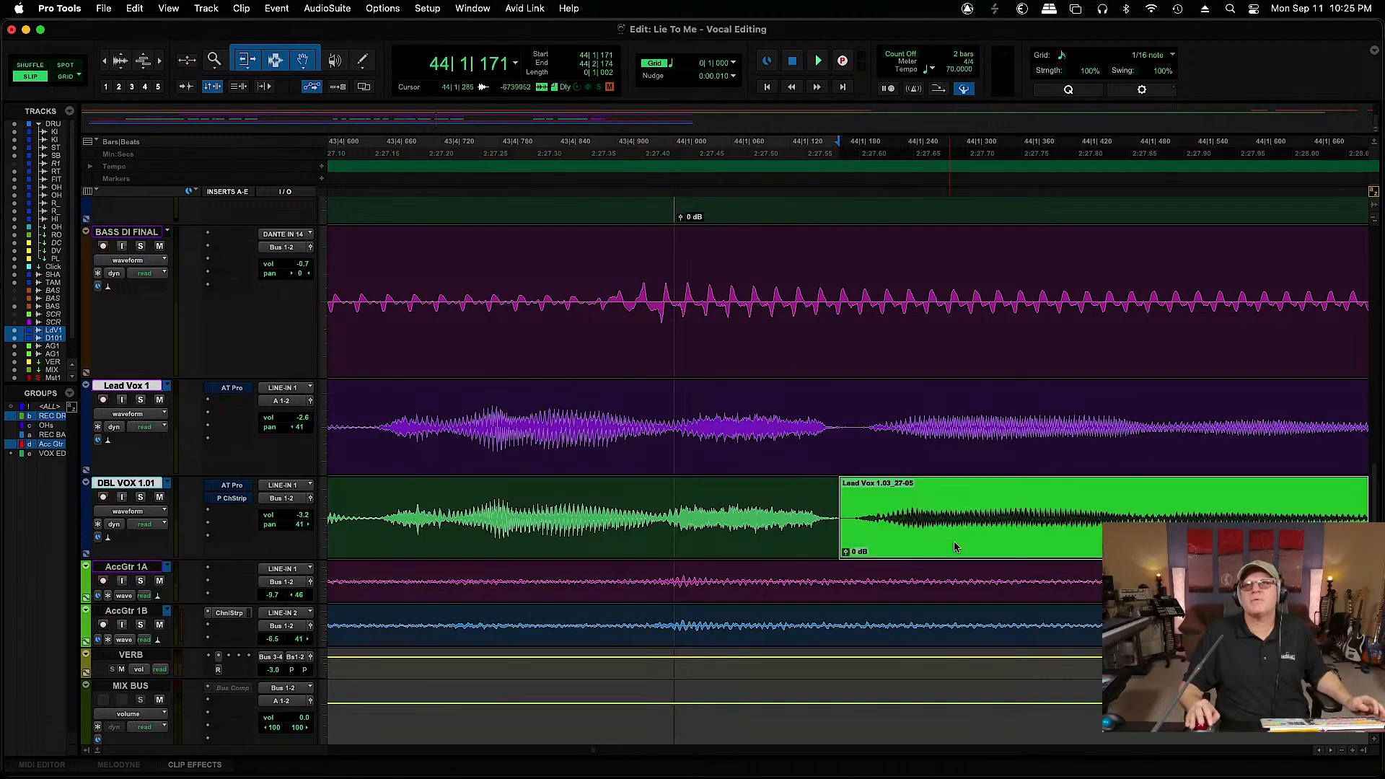
key("KP_Add")
Crossfade the bar 44 split on DBL VOX 1.01 and fade the clip edges on both sides of the gap that follows
left_click_drag(834, 499, 839, 550)
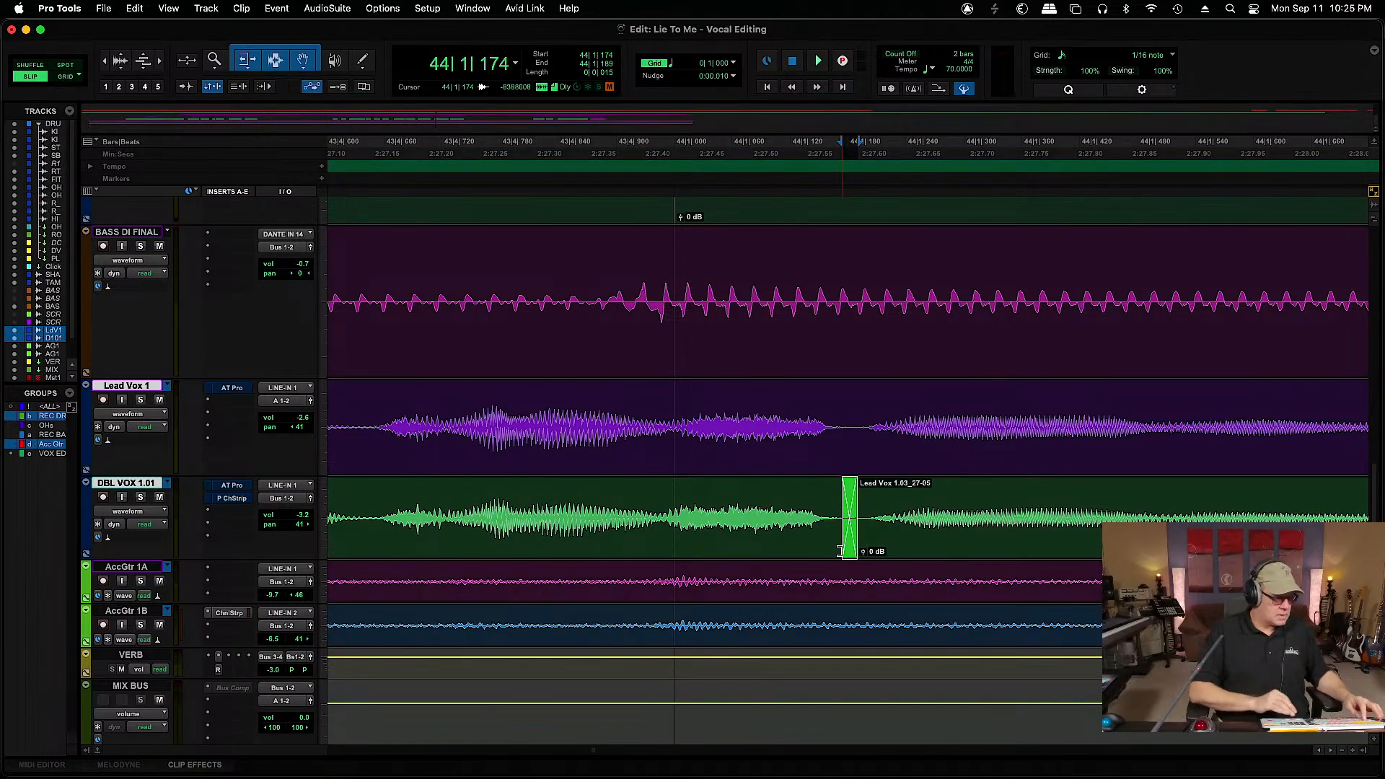
key("r")
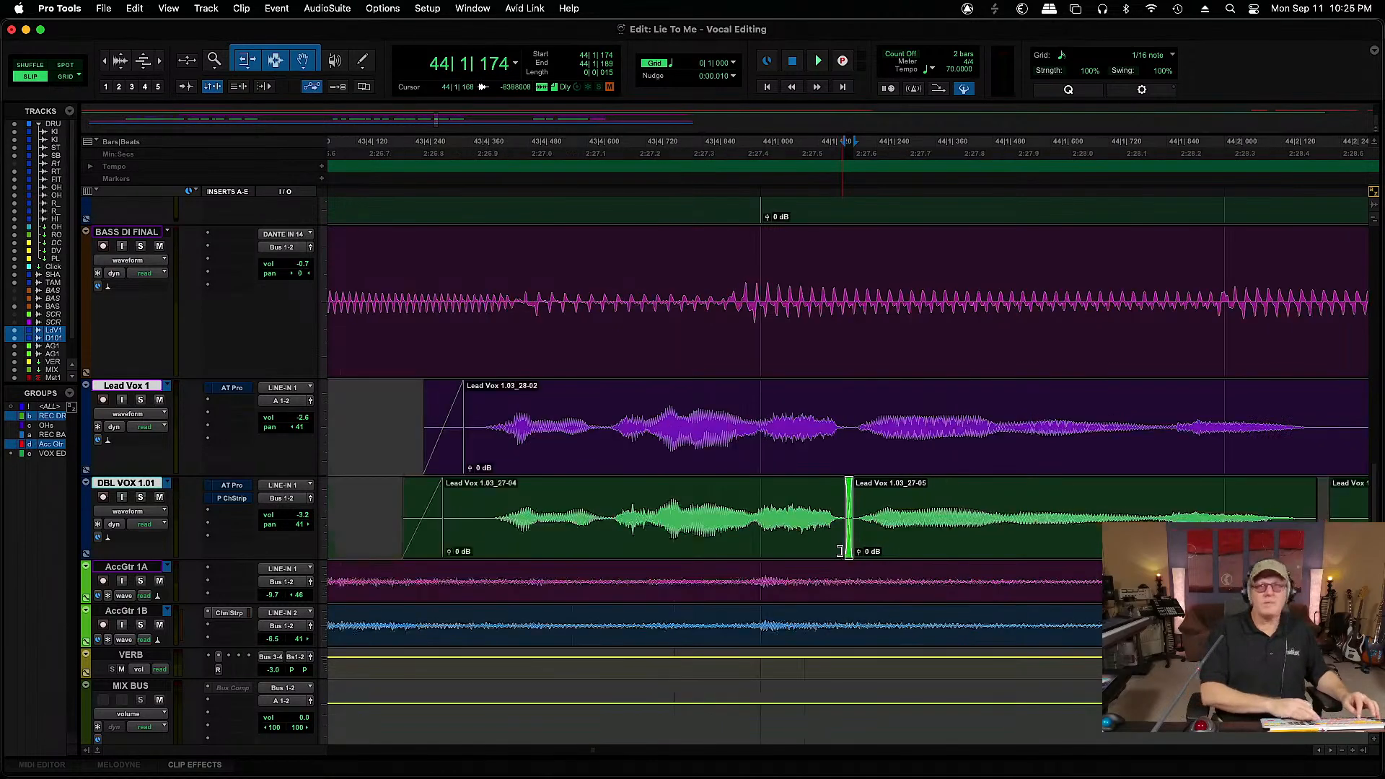
key("r")
left_click_drag(1085, 513, 1189, 484)
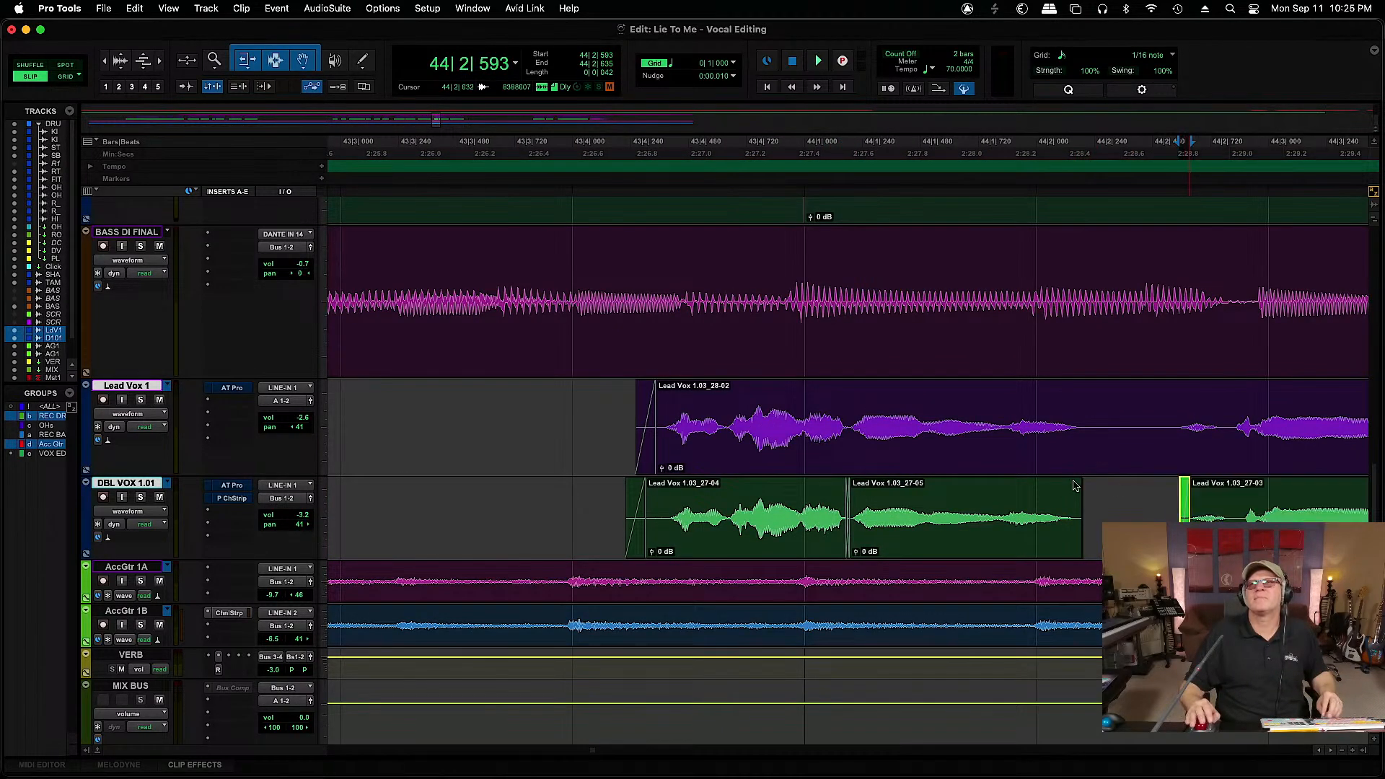
left_click_drag(1081, 487, 1070, 487)
Audition both vocals from 43|4|082 and move the faded start of the DBL VOX 1.01 phrase in to 43|4|302
left_click(591, 491)
key("space")
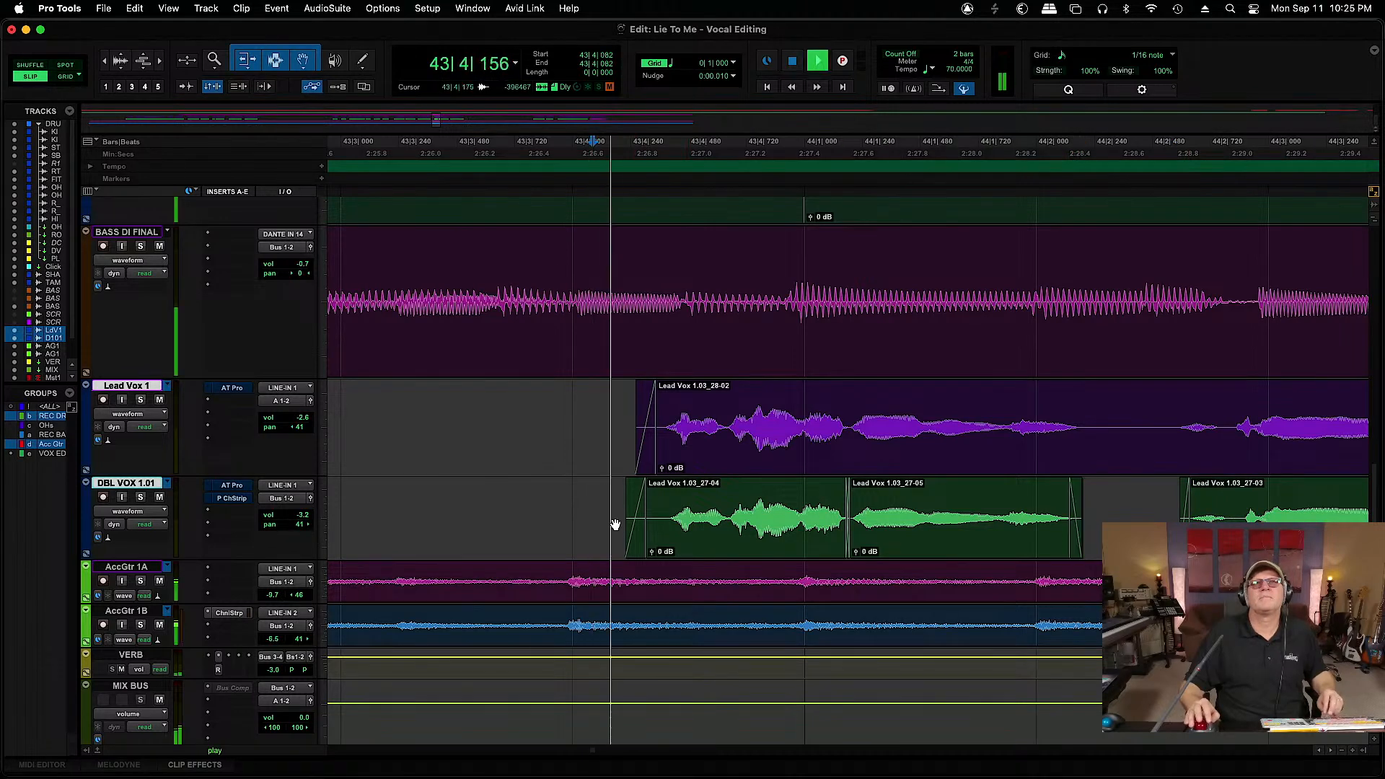
left_click_drag(628, 546, 653, 550)
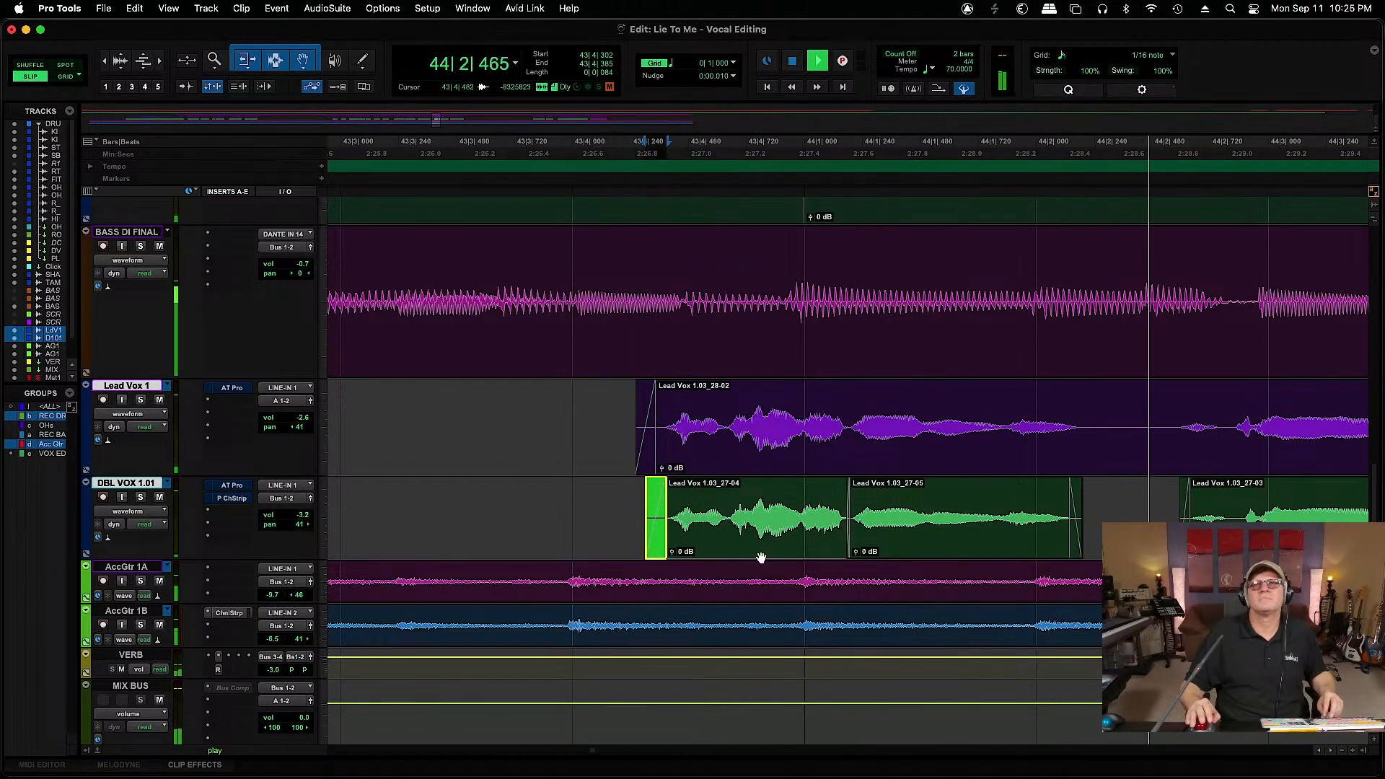
key("super+bracketleft")
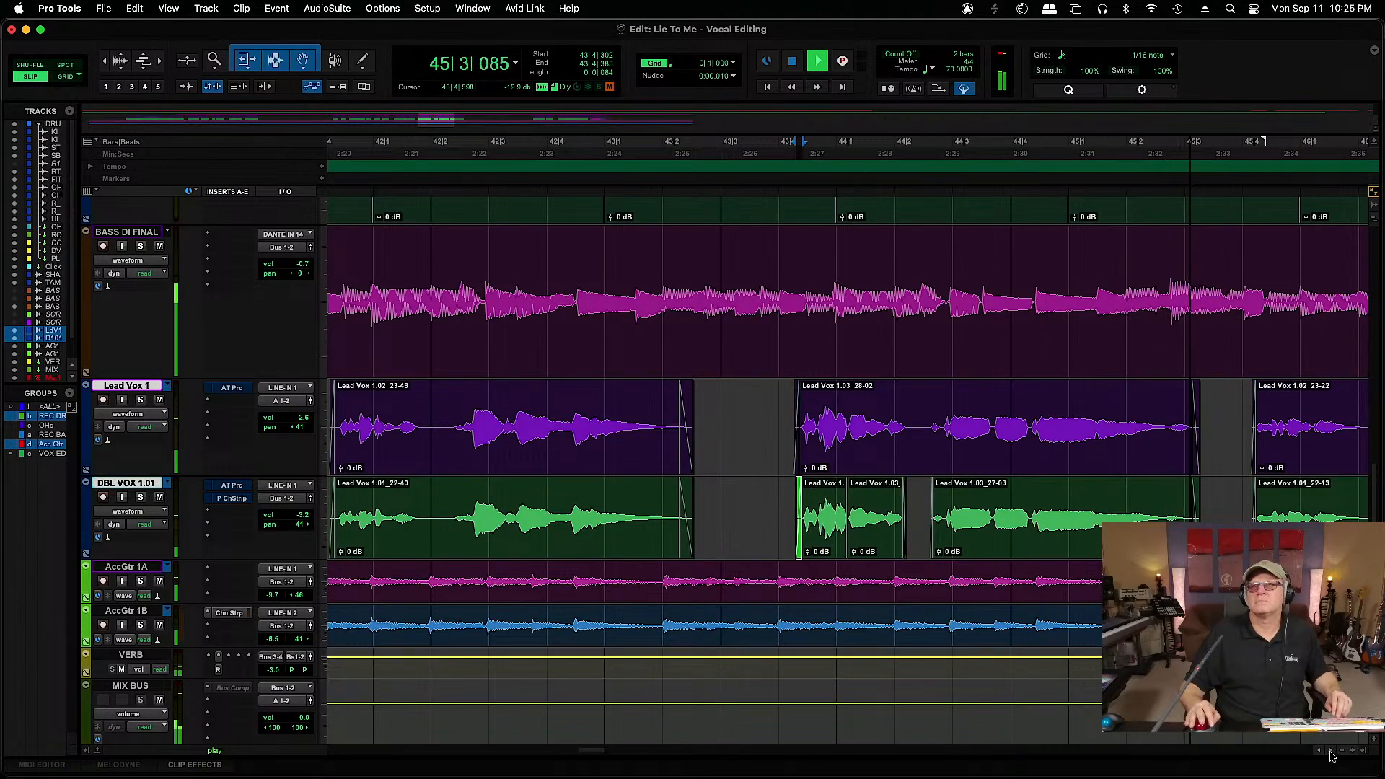
scroll(997, 581, "right", 3)
key("space")
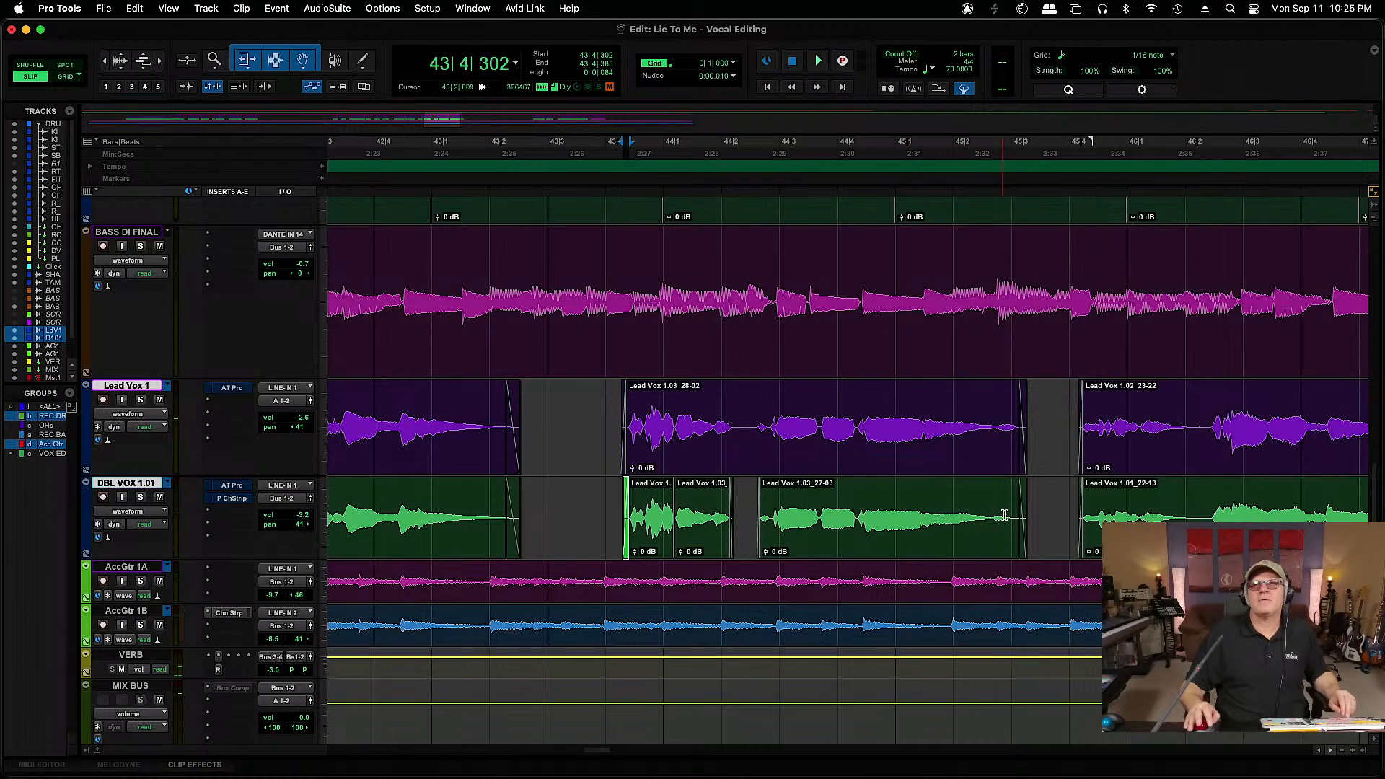
Trim the end of the bar 45 clip on DBL VOX 1.01 to 45|2|723 and lengthen its fade-out to start at 45|2|140
key("super+bracketright")
key("super+bracketright")
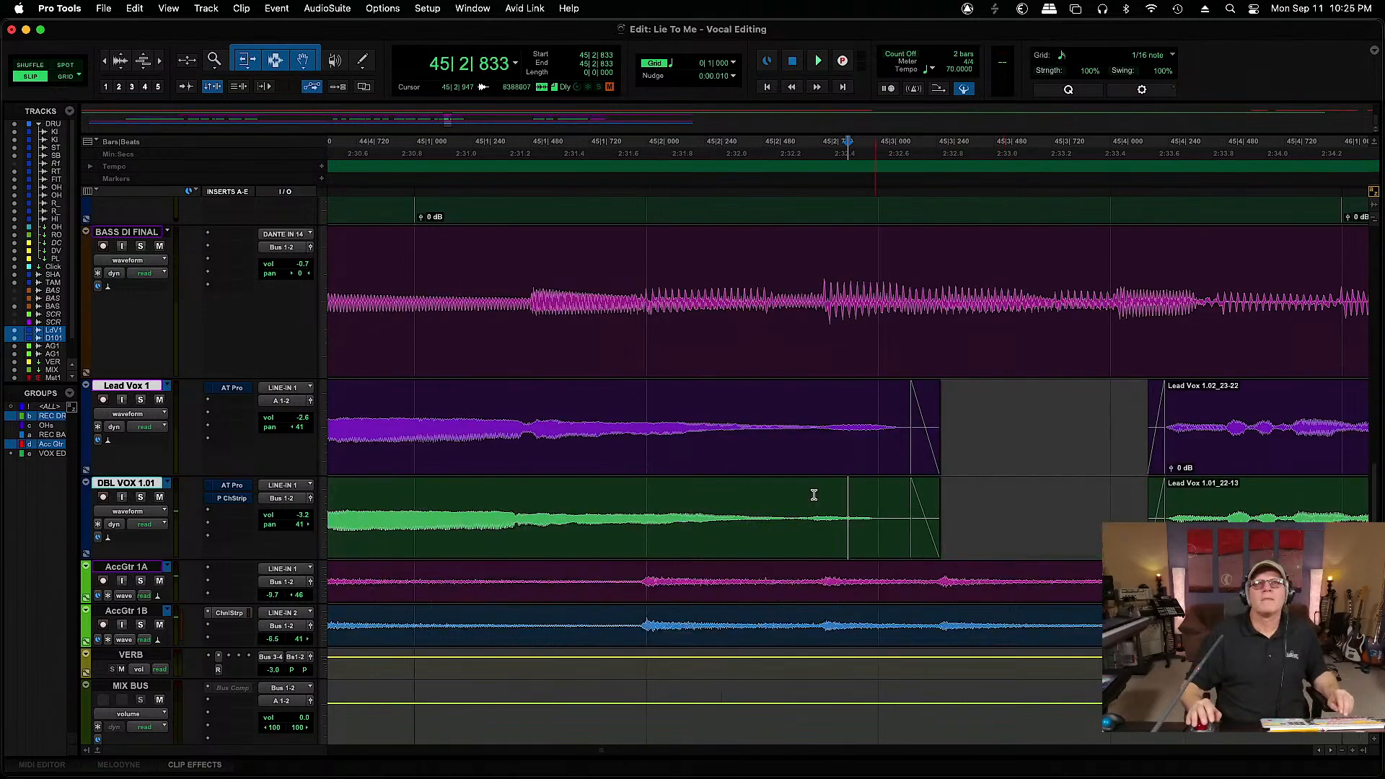
scroll(1312, 750, "left", 3)
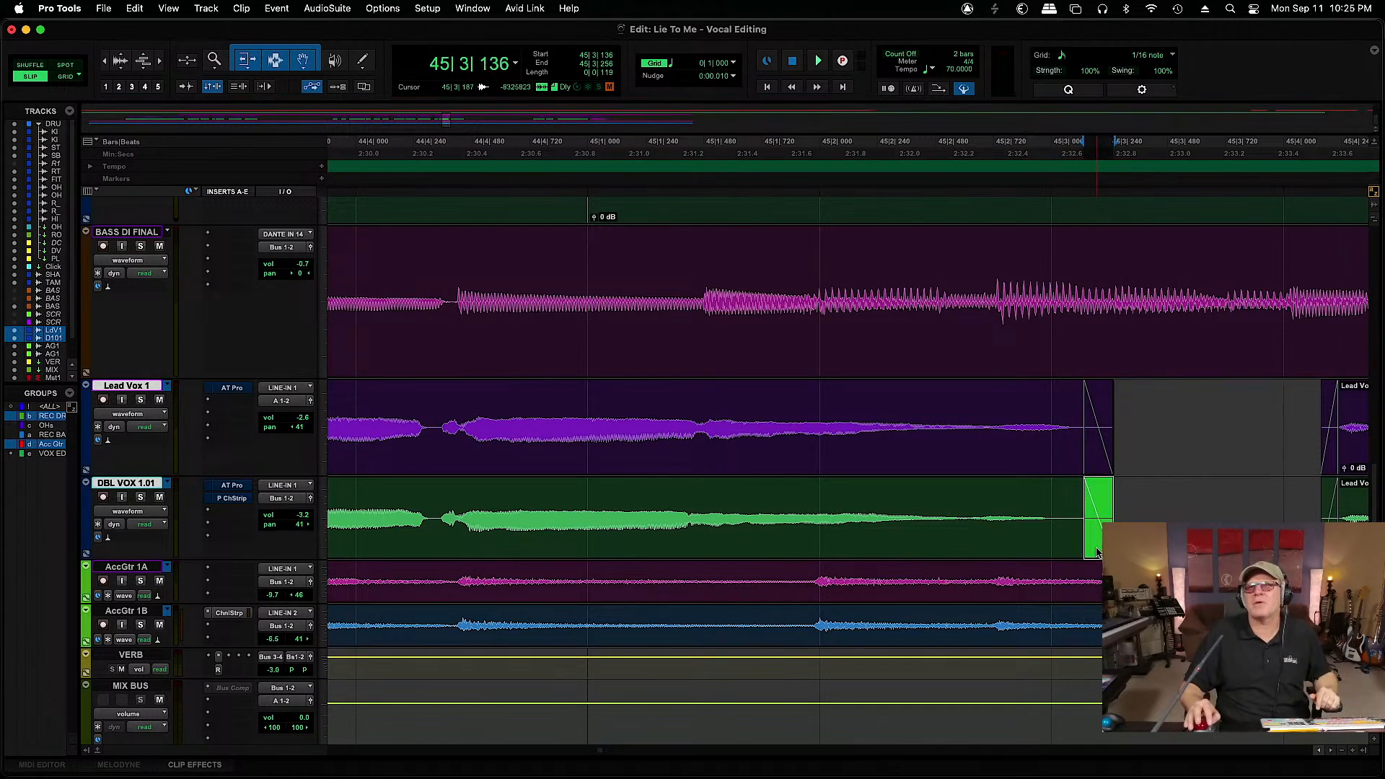
left_click_drag(1096, 555, 979, 553)
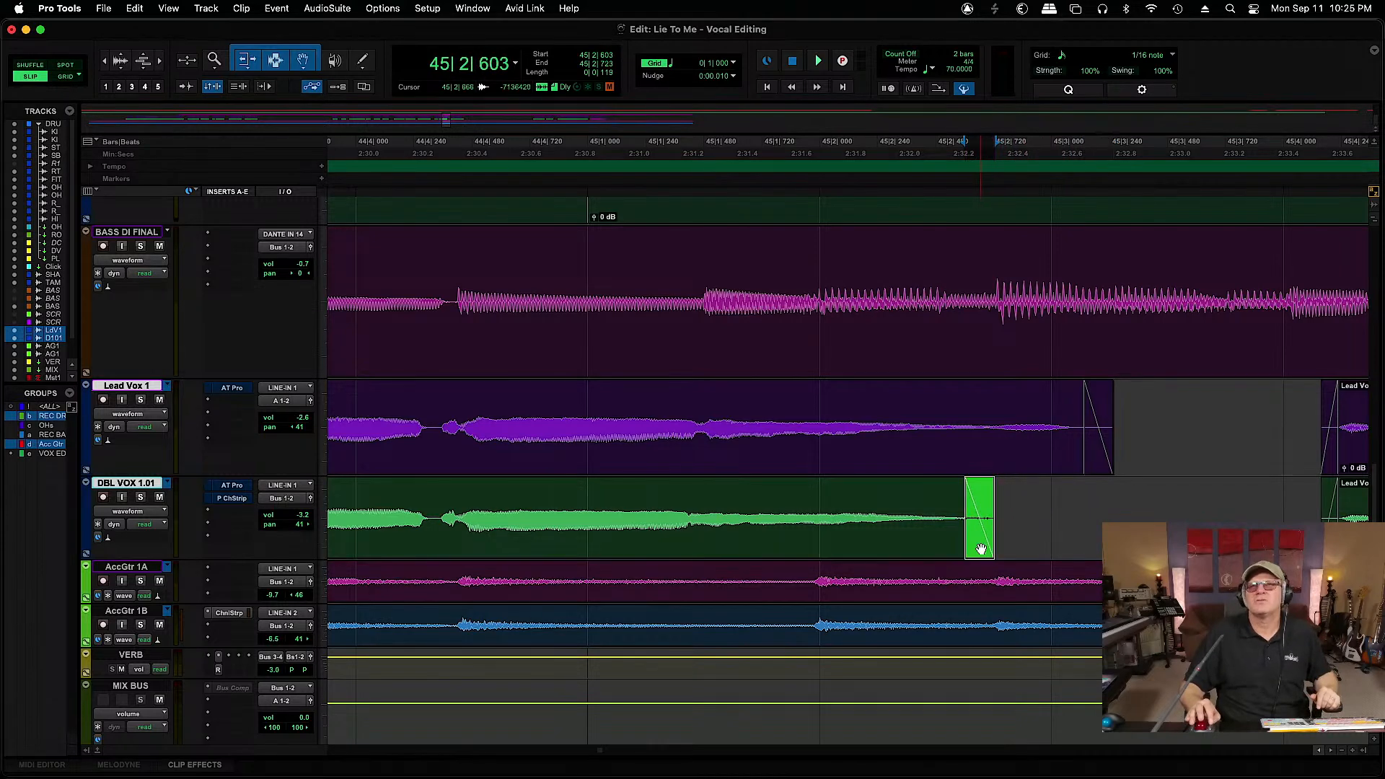
left_click(982, 530)
left_click_drag(989, 491, 854, 485)
key("r")
key("r")
key("r")
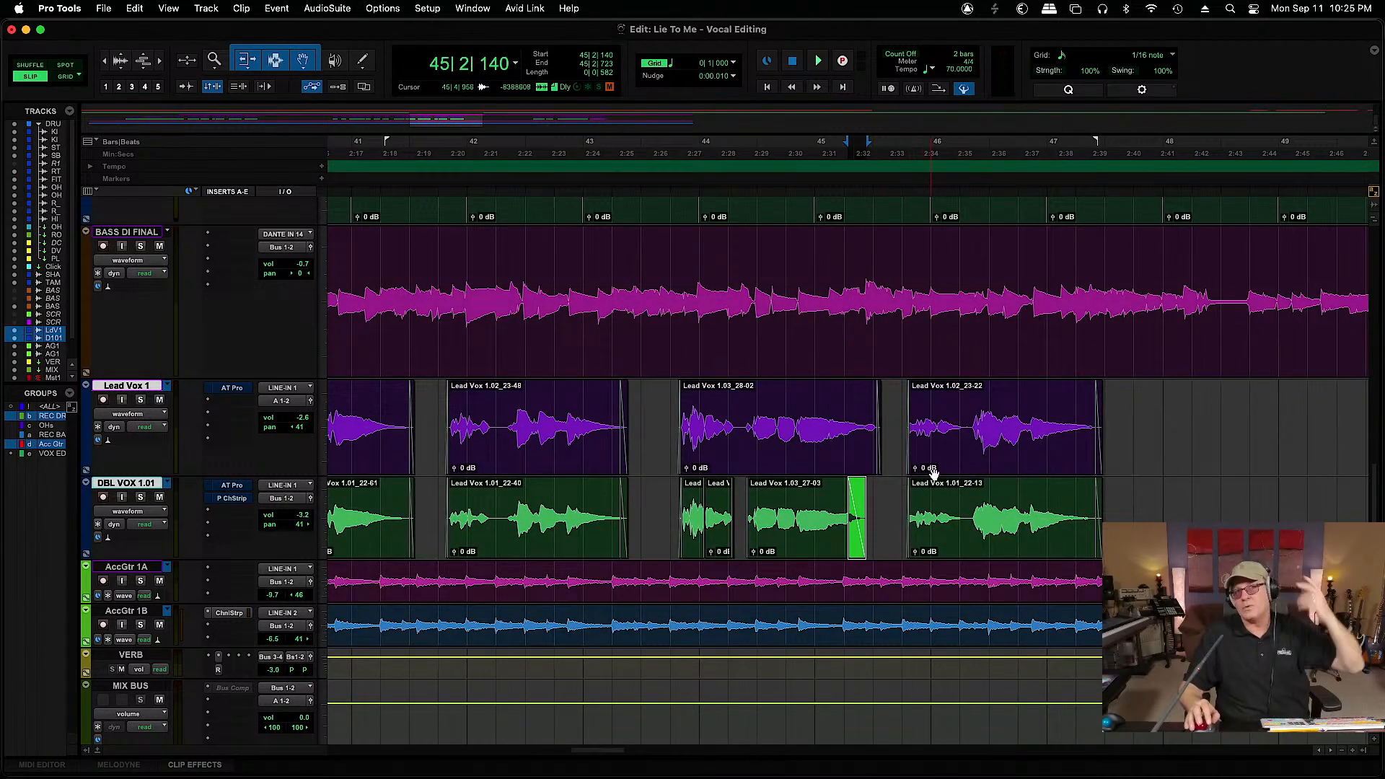
Listen to both vocals from 43|4|034 into bar 46 to check the double against the lead
left_click(671, 415)
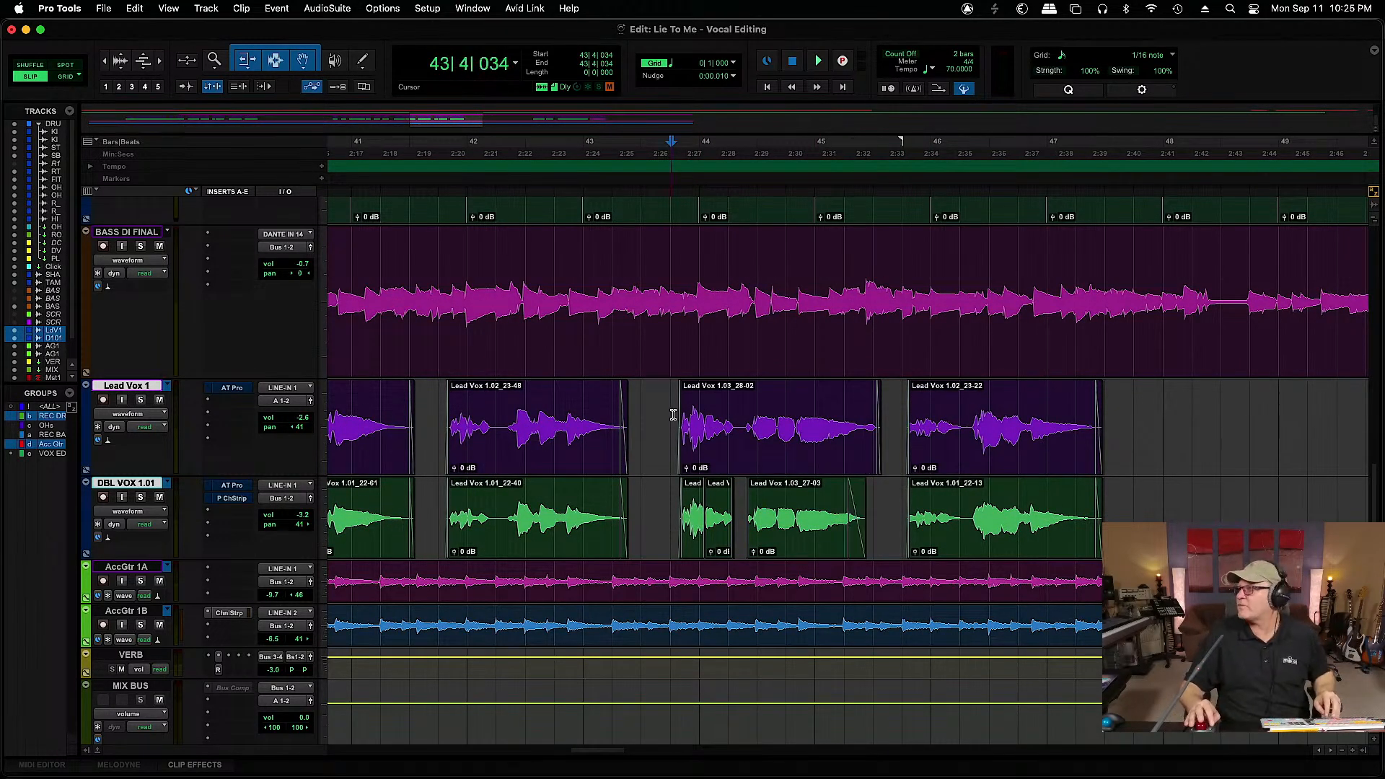
key("space")
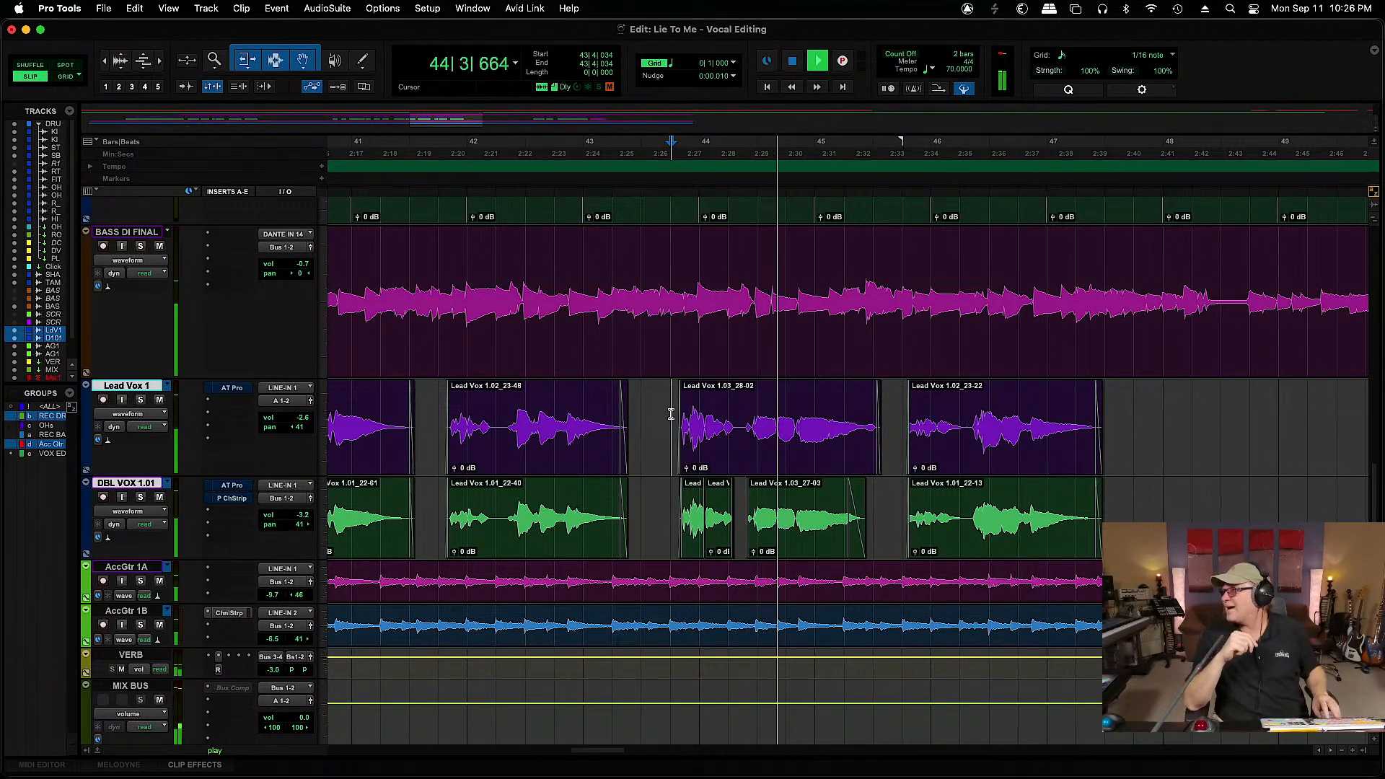
key("space")
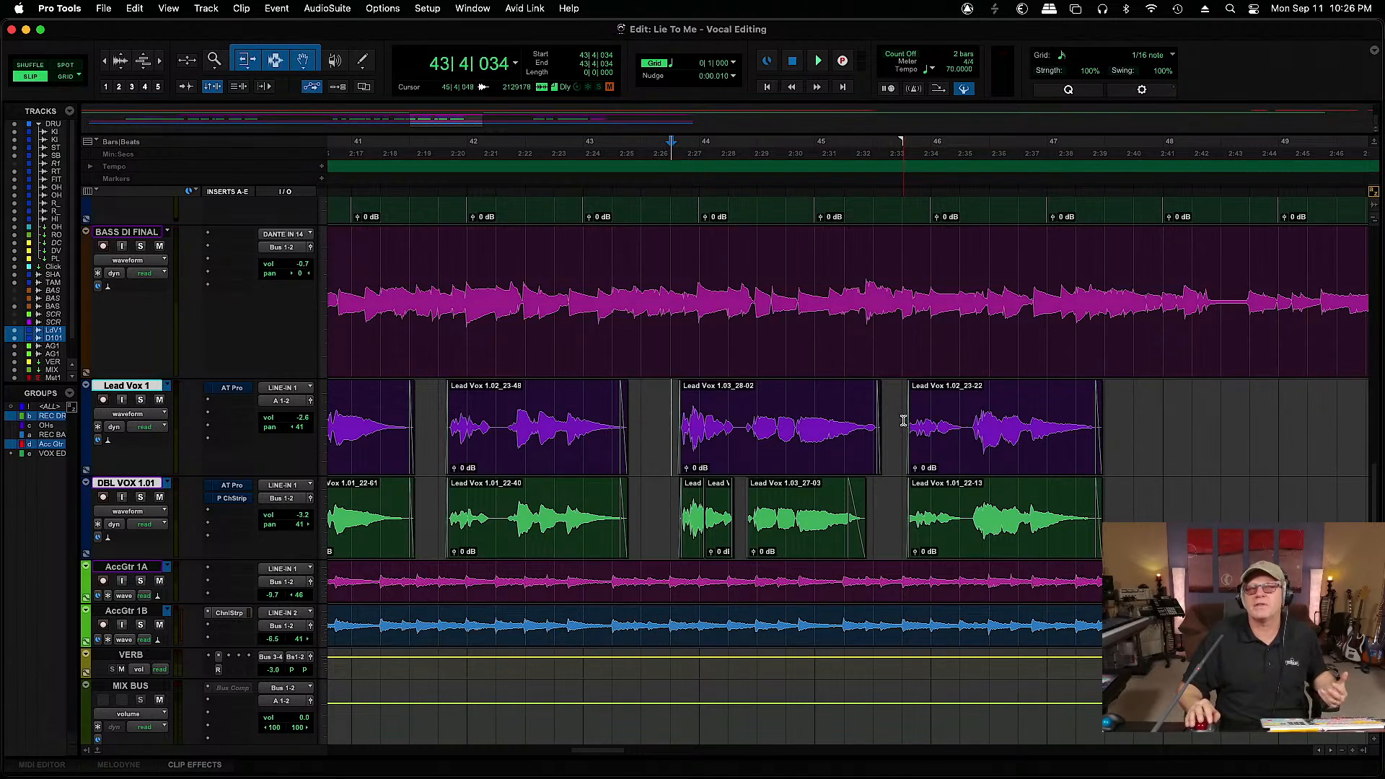
key("space")
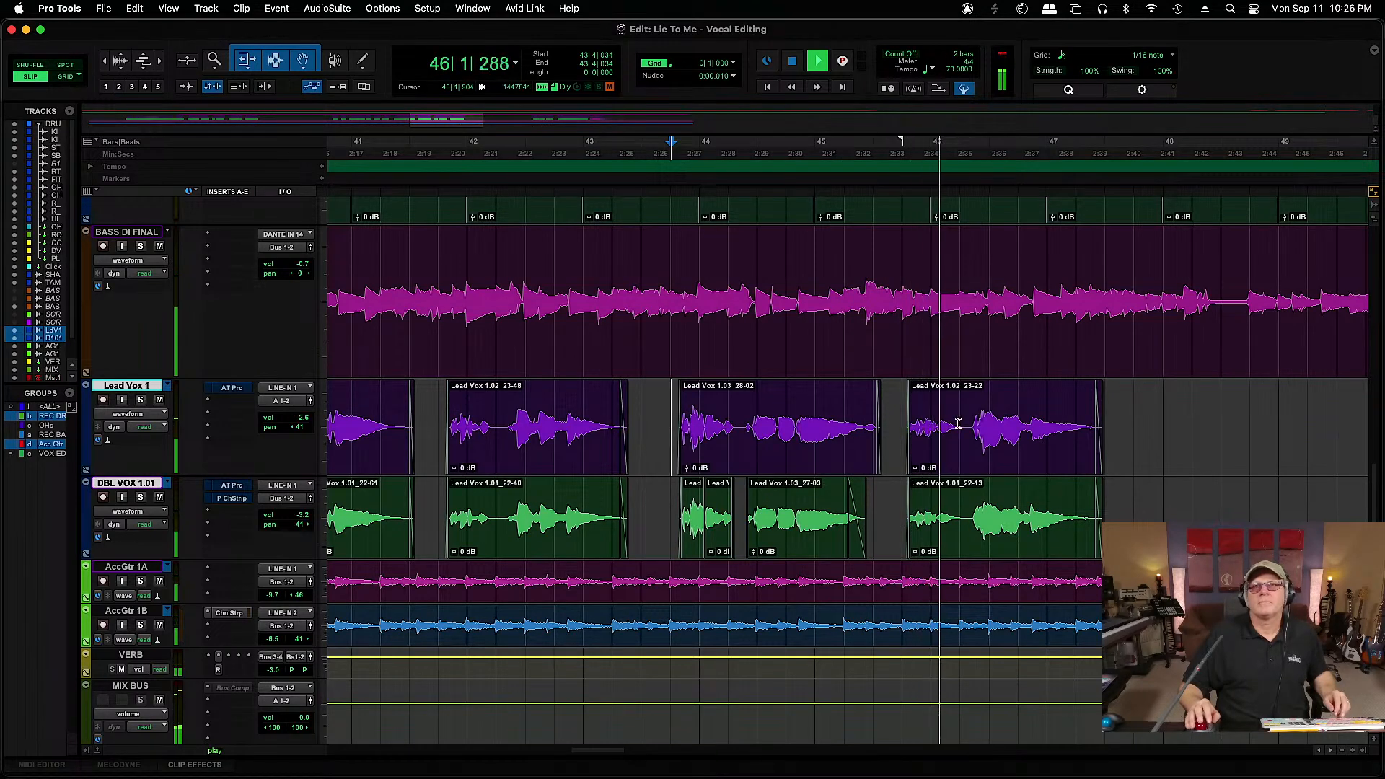
key("space")
Shift the DBL VOX 1.01 clip that starts at 45|4|156 slightly earlier to match the lead phrase
left_click(971, 515)
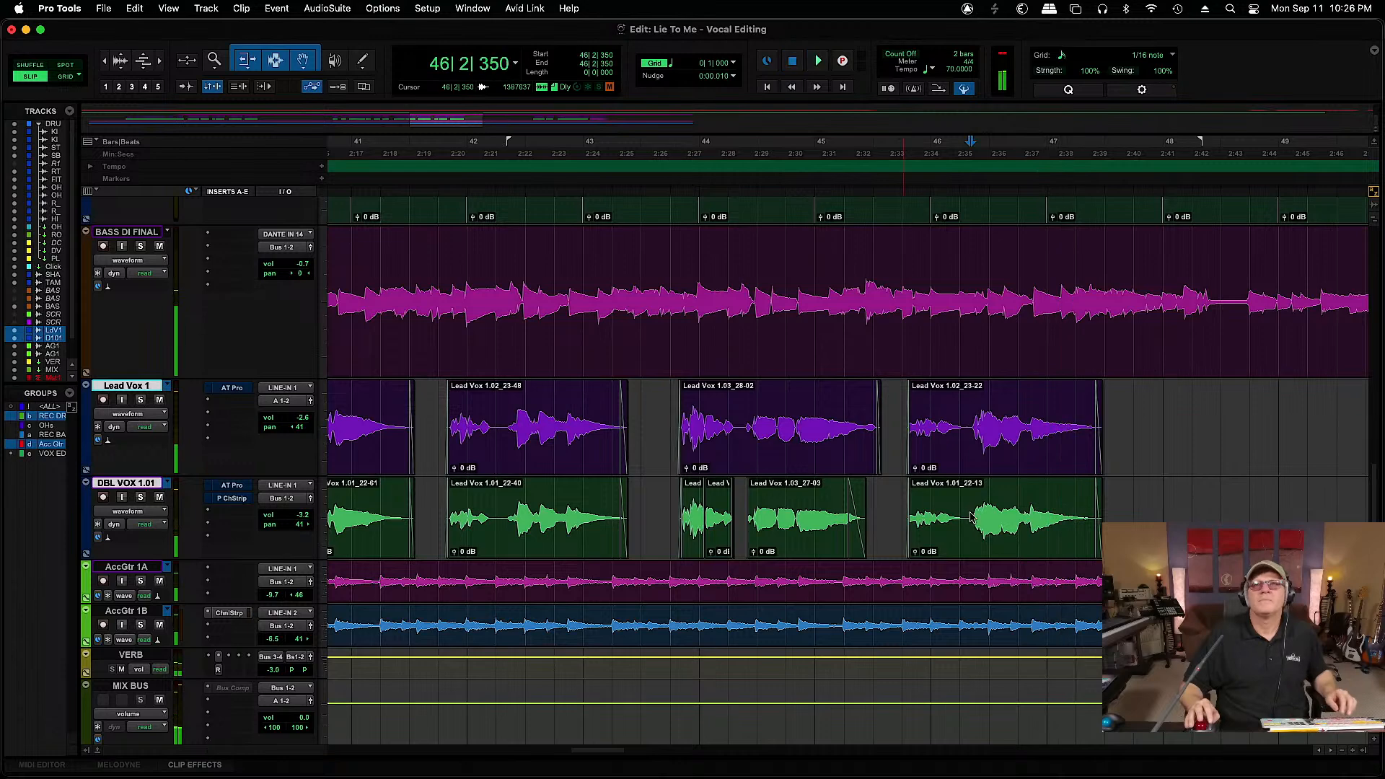
key("super+bracketright")
key("super+bracketright")
key("super+bracketright")
key("super+bracketright")
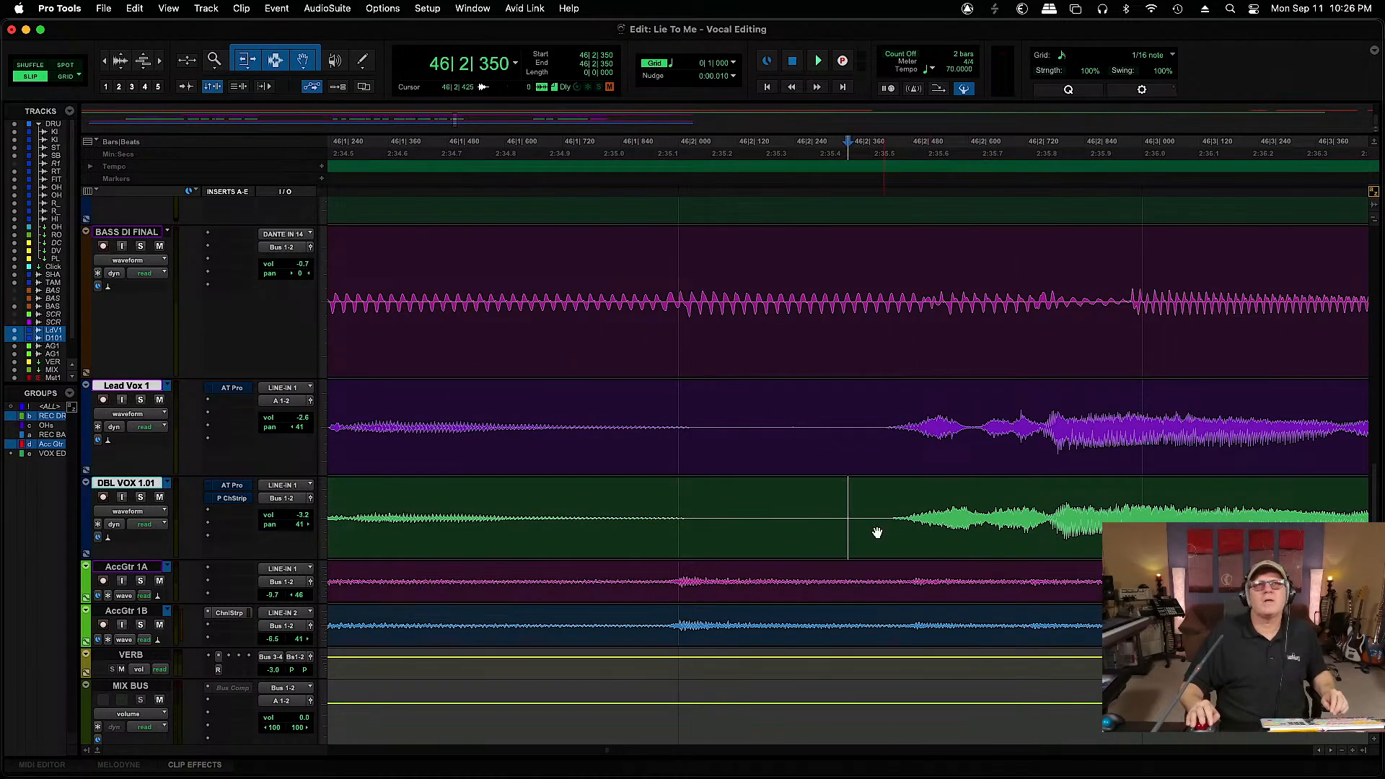
scroll(1316, 754, "left", 10)
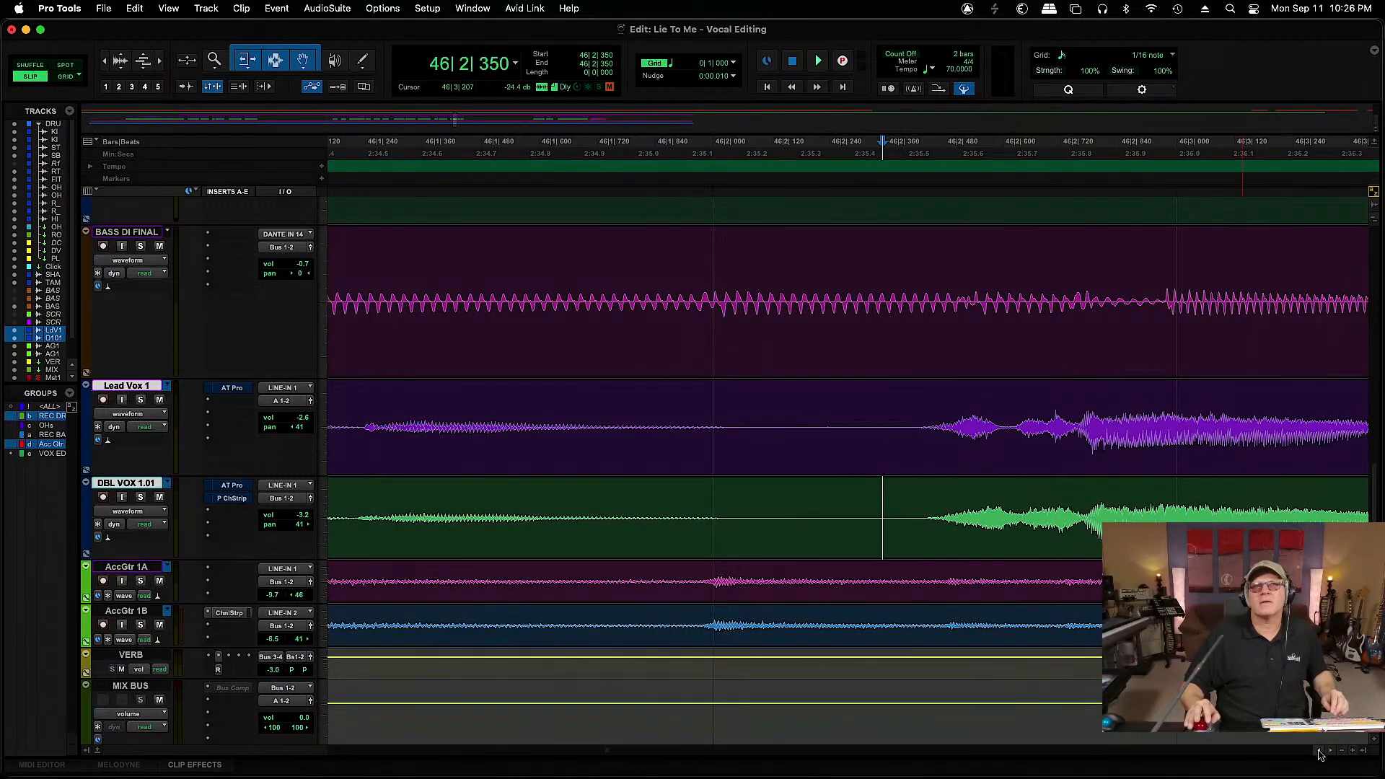
scroll(1317, 754, "left", 5)
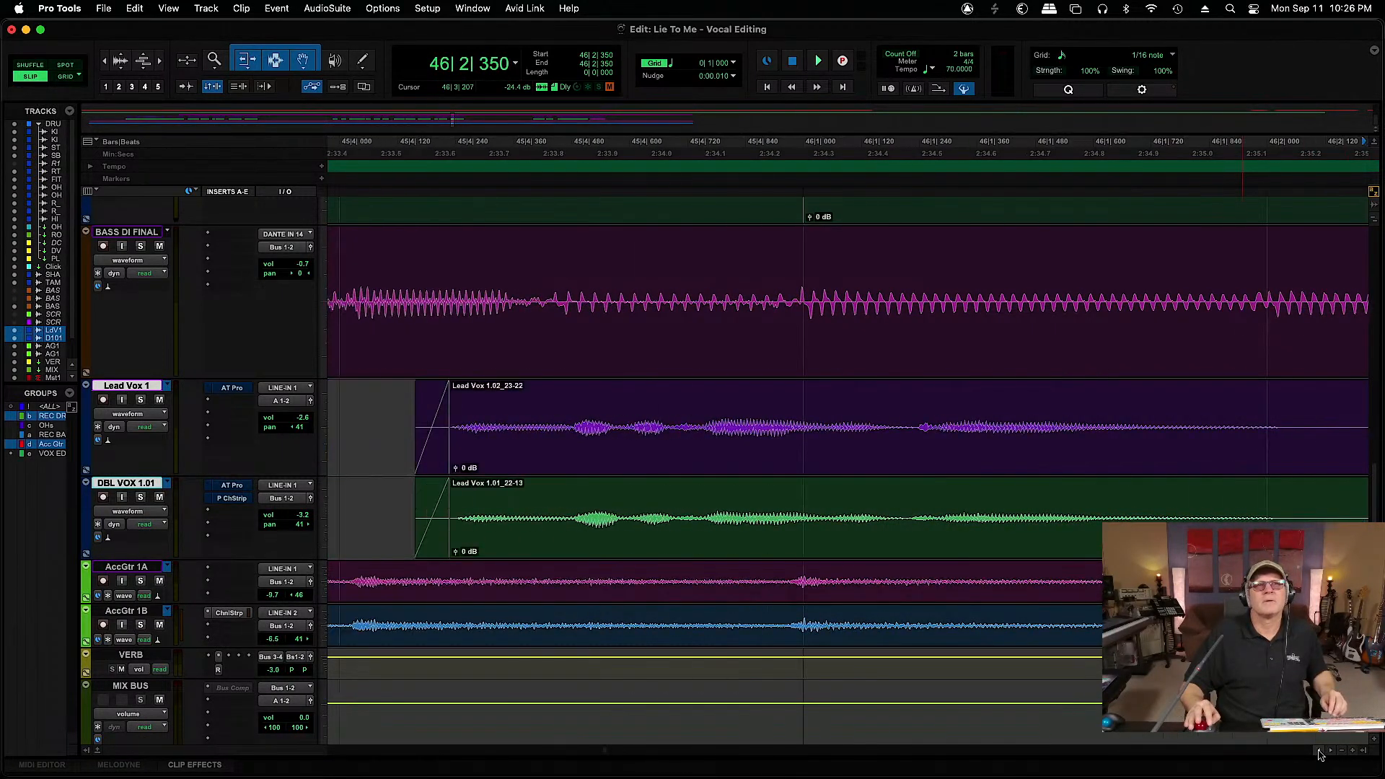
left_click(647, 538)
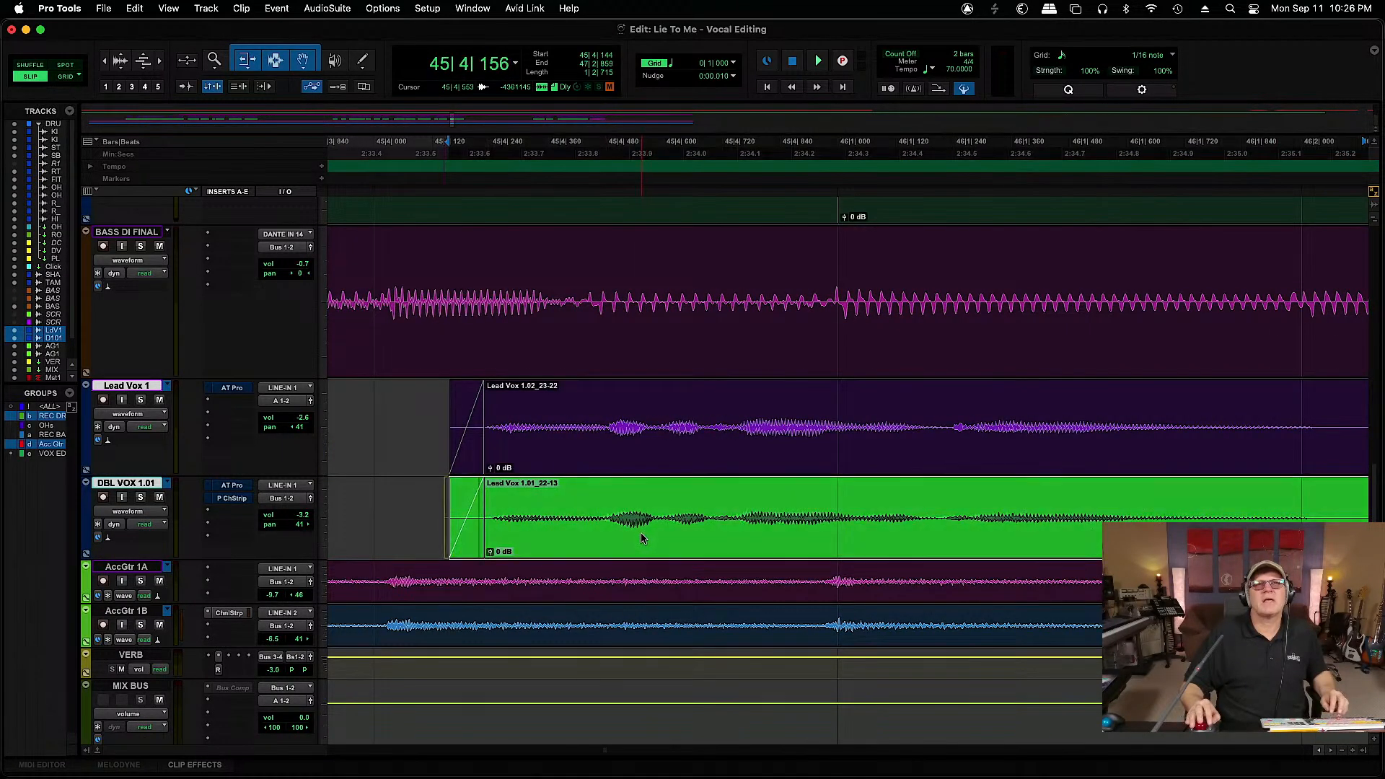
Listen to both vocals from 45|4|093 into bar 47 to check the shifted clip's timing
left_click(419, 497)
key("space")
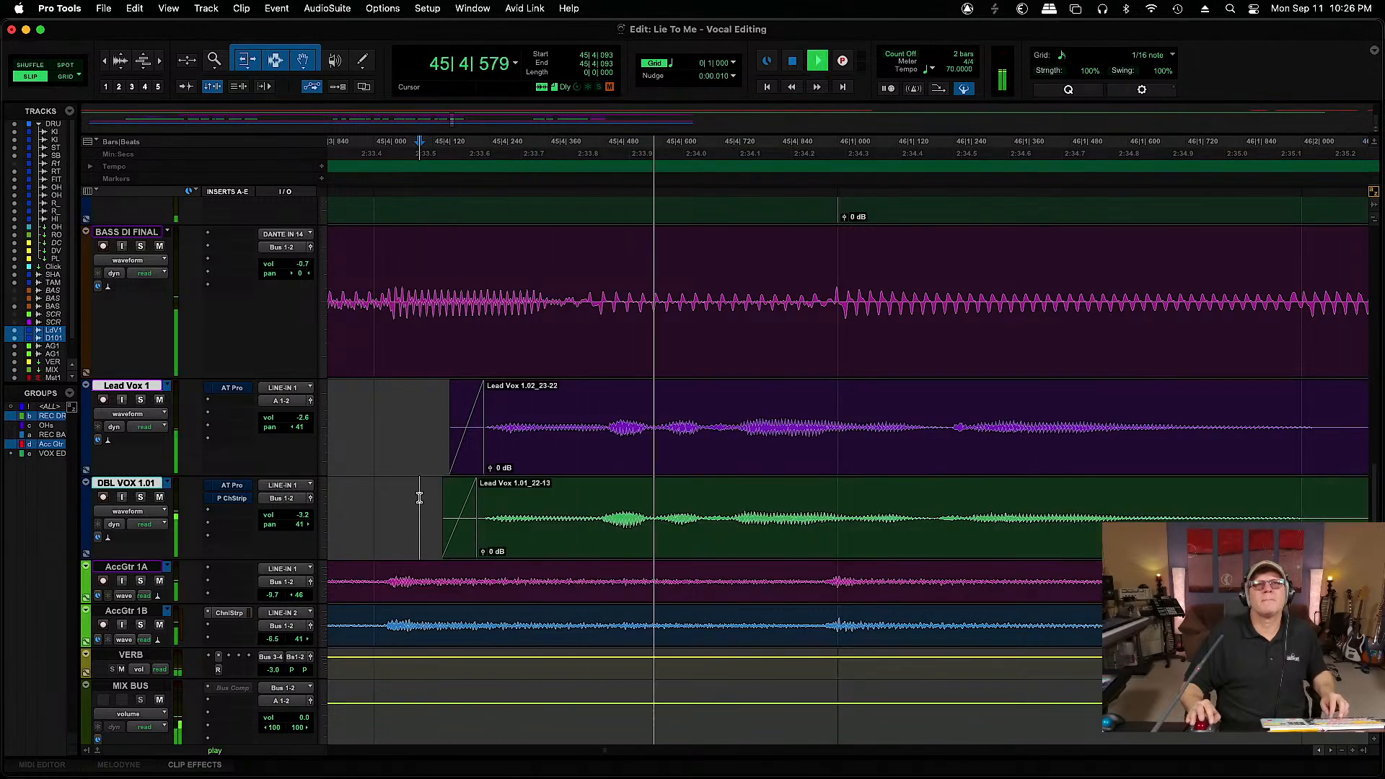
key("r")
key("r")
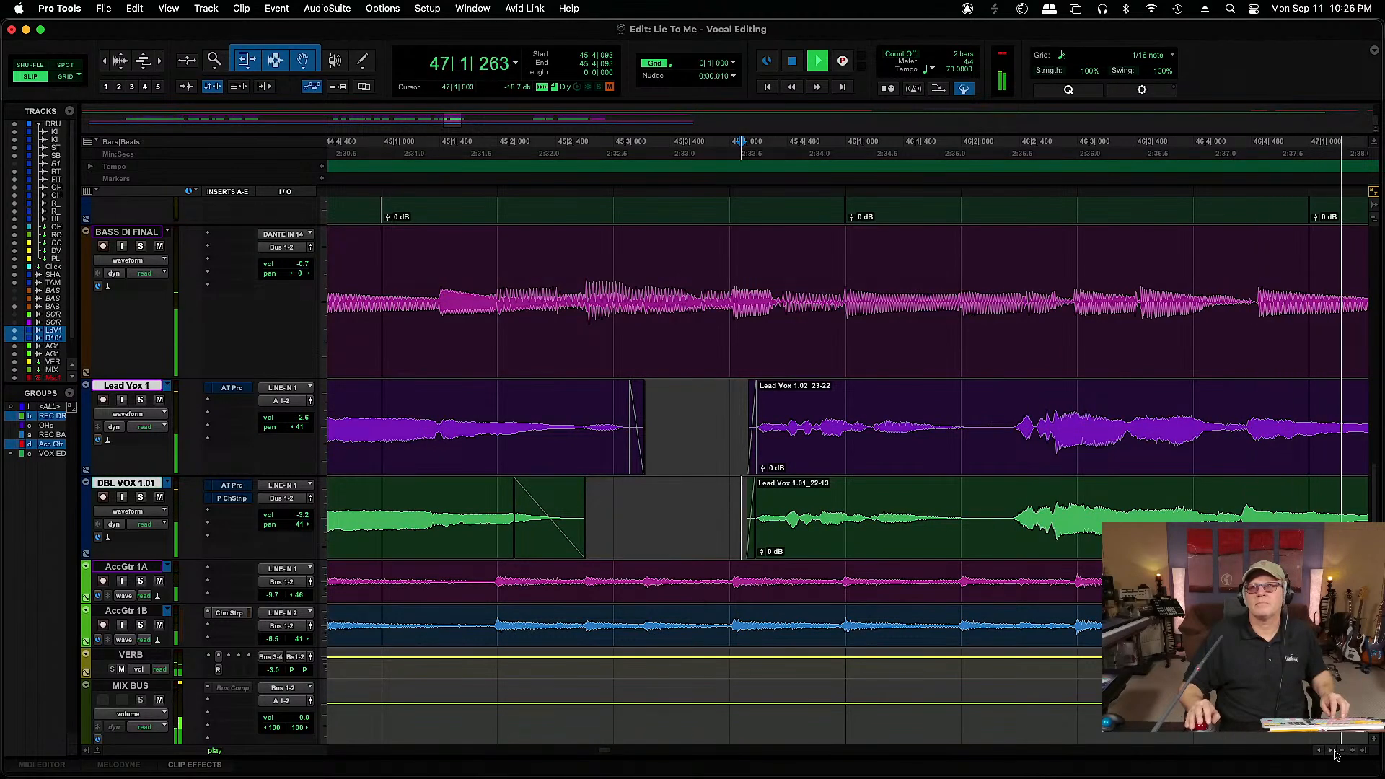
key("space")
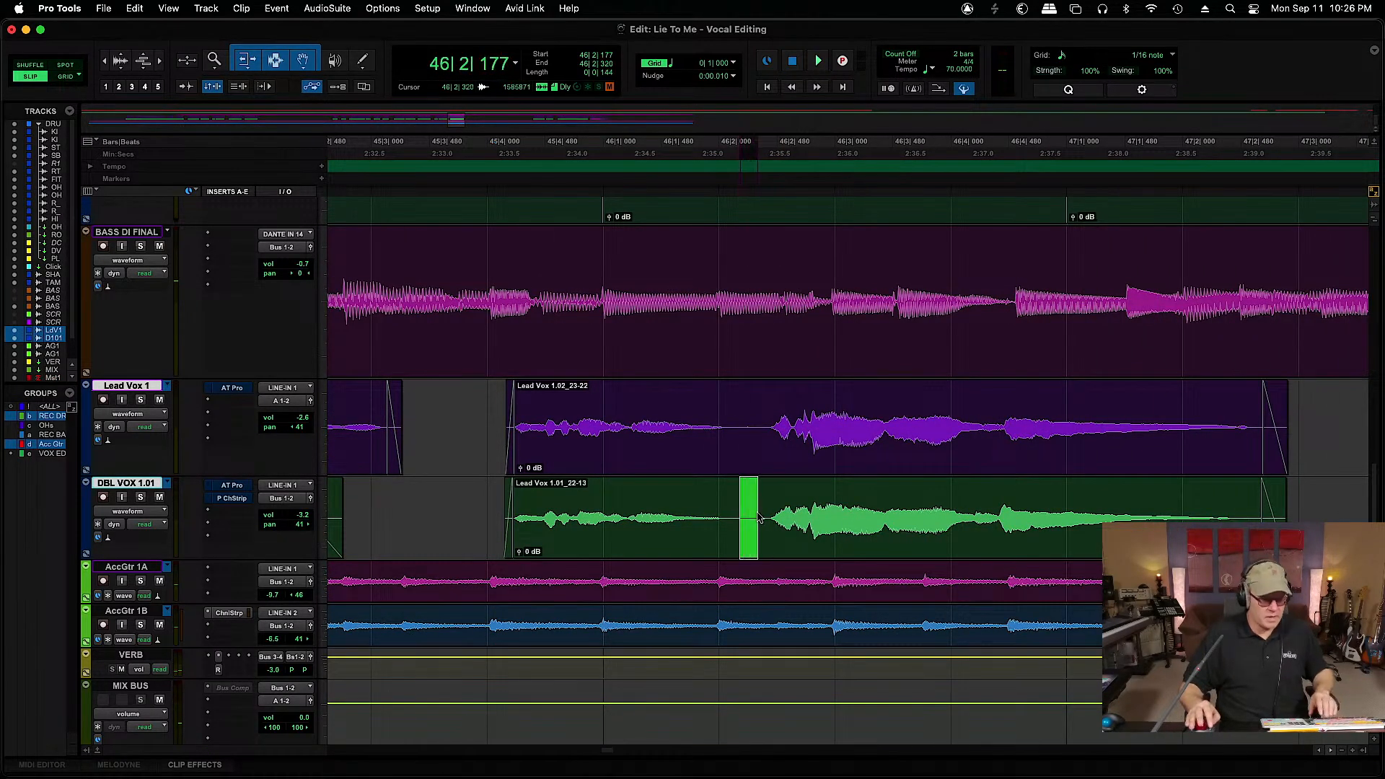
Delete the silence on DBL VOX 1.01 from 46|2|177 to 46|2|314 and select the clip that follows it
key("Delete")
left_click(810, 532)
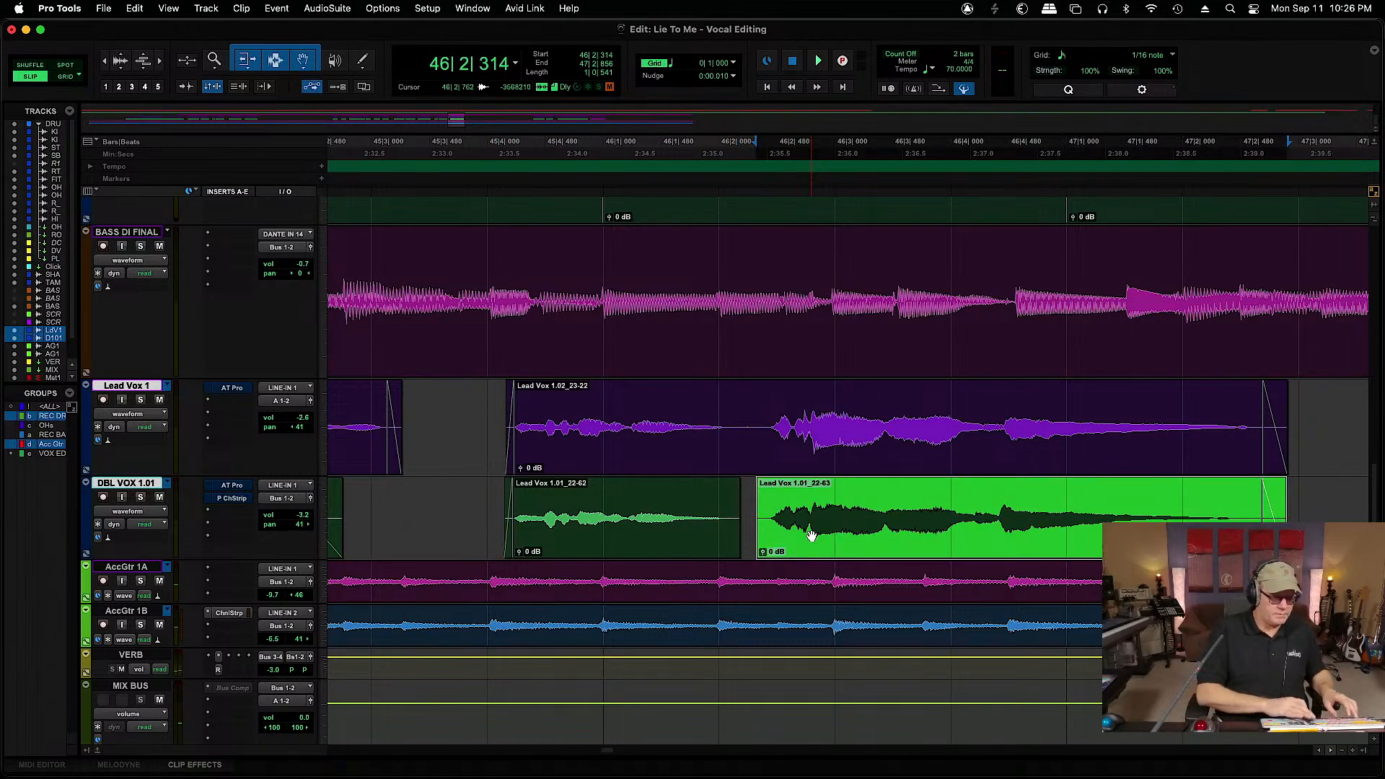
key("super+bracketright")
key("super+bracketright")
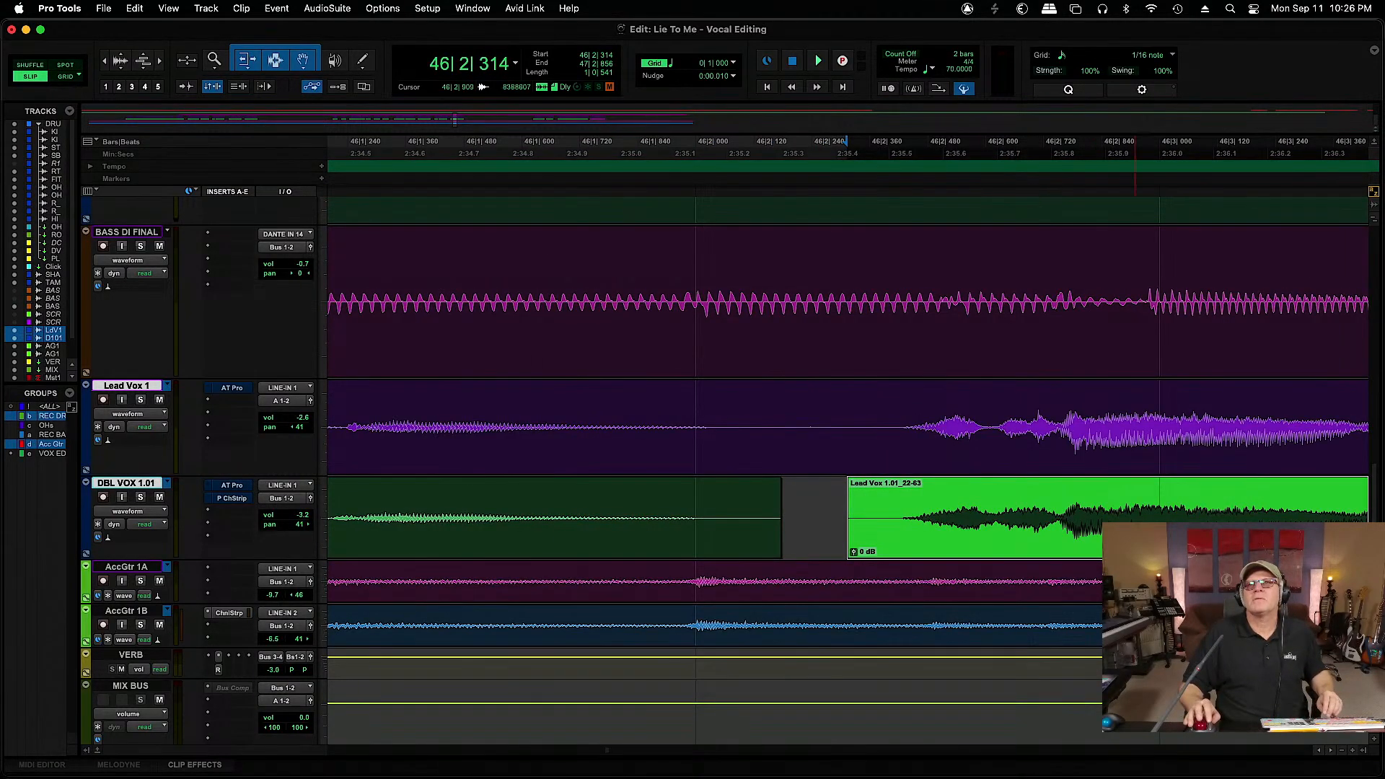
Split the DBL VOX 1.01 clip at 46|4|188 and shift the second part slightly later to line up with the lead
scroll(1332, 753, "right", 10)
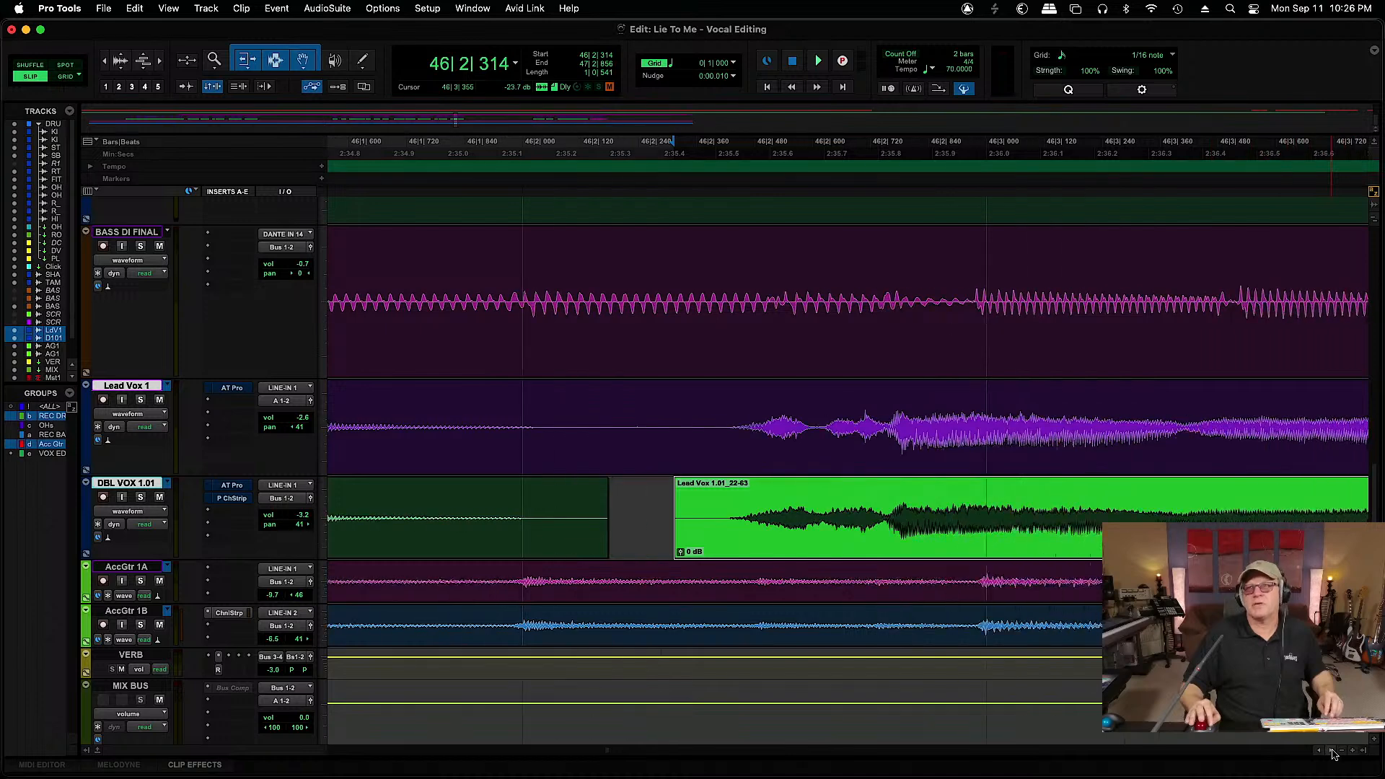
scroll(1332, 754, "right", 6)
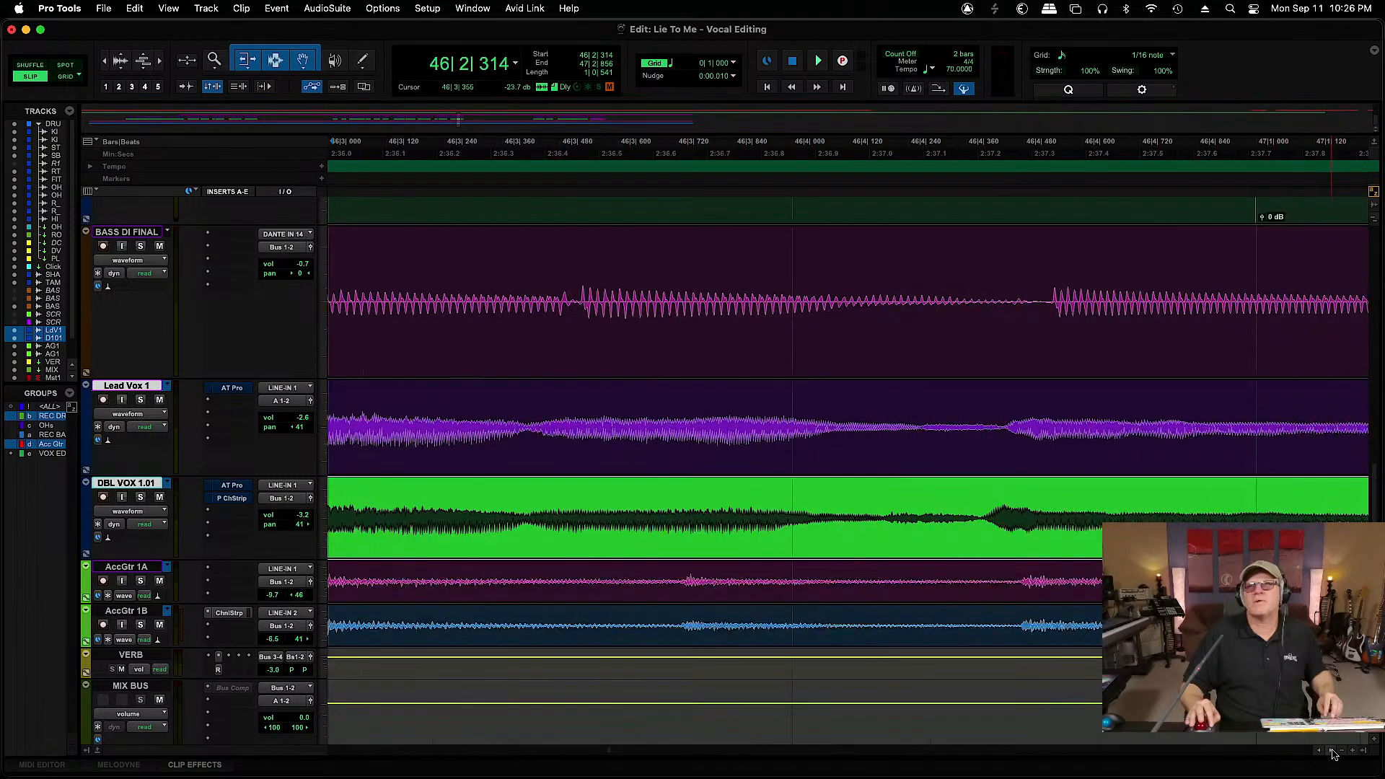
left_click(814, 514)
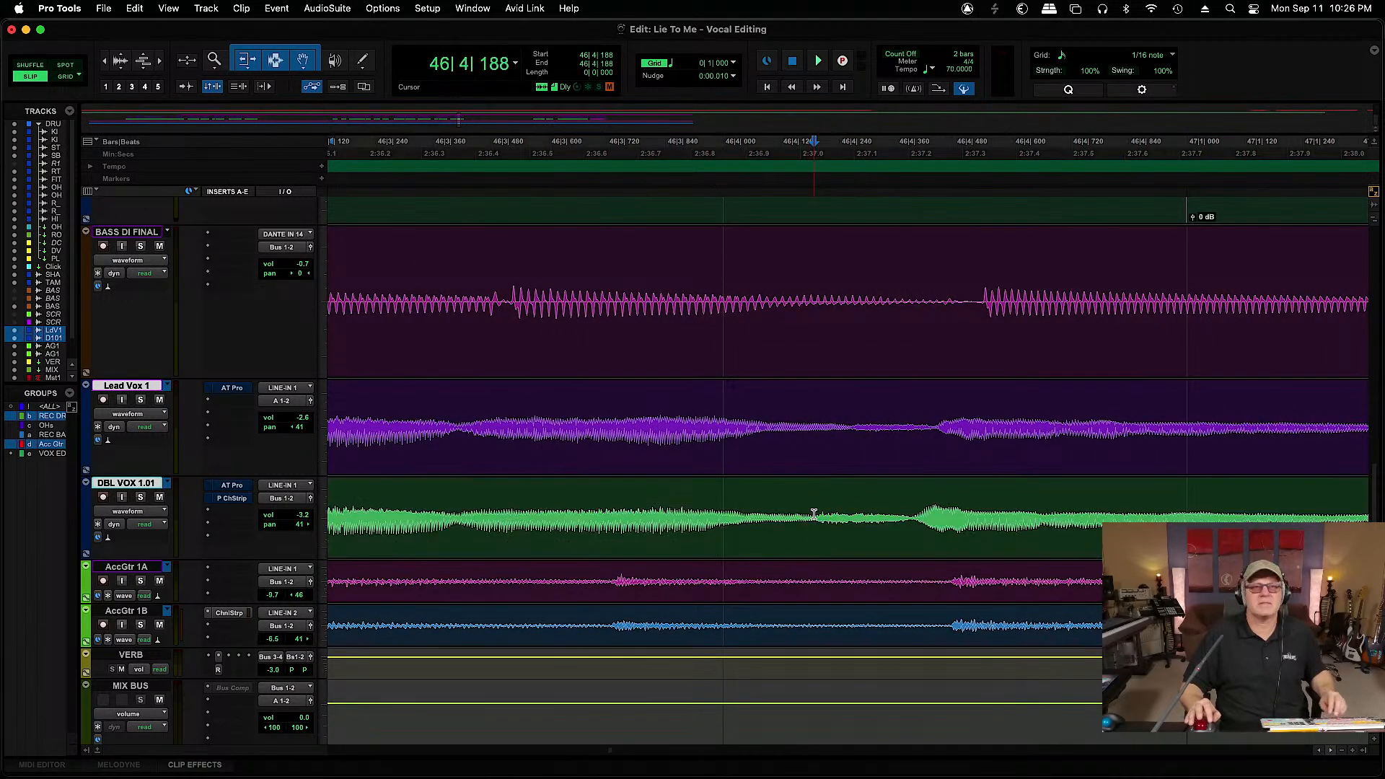
key("b")
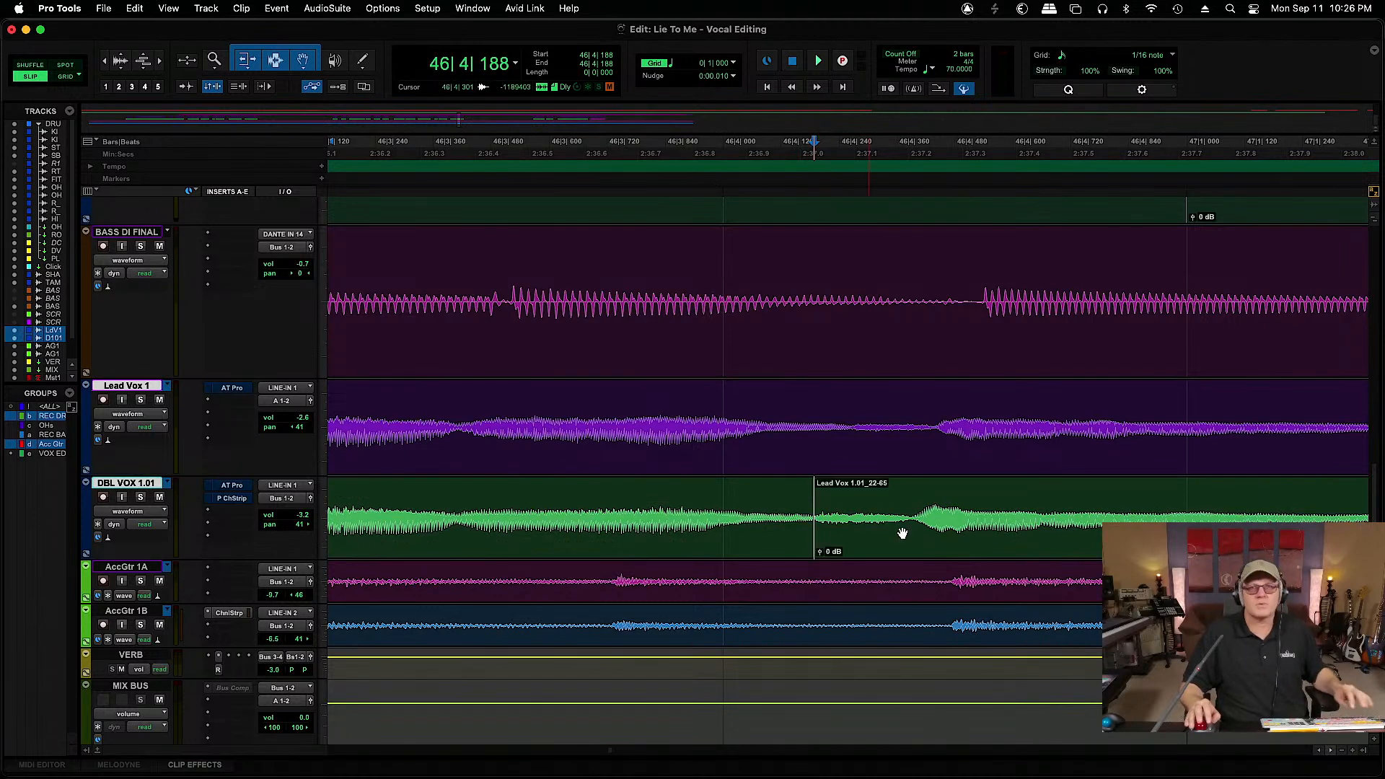
left_click(918, 537)
left_click_drag(918, 537, 940, 537)
Crossfade the new bar 46 join on the soloed DBL VOX 1.01 and fade the clip edges around the bar 46 gap
left_click_drag(817, 516, 815, 518)
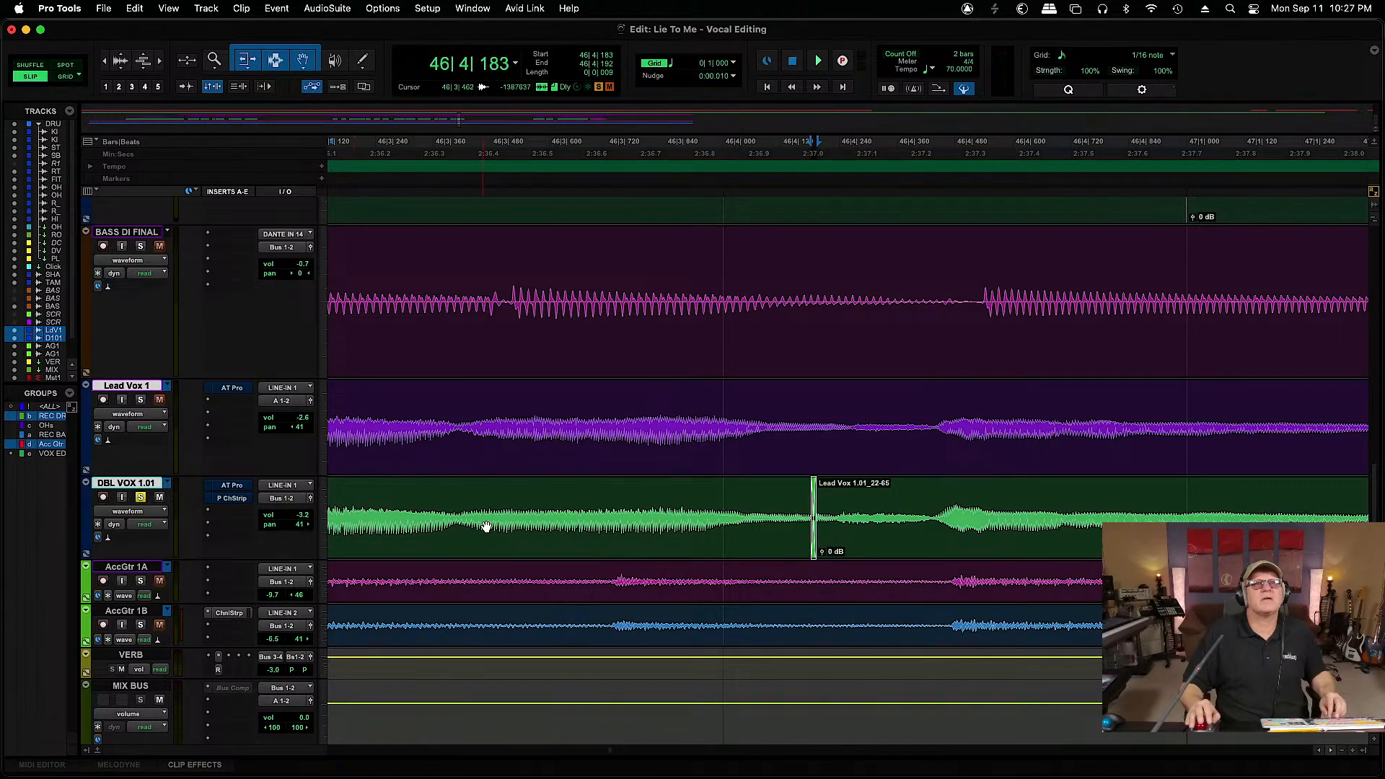
key("space")
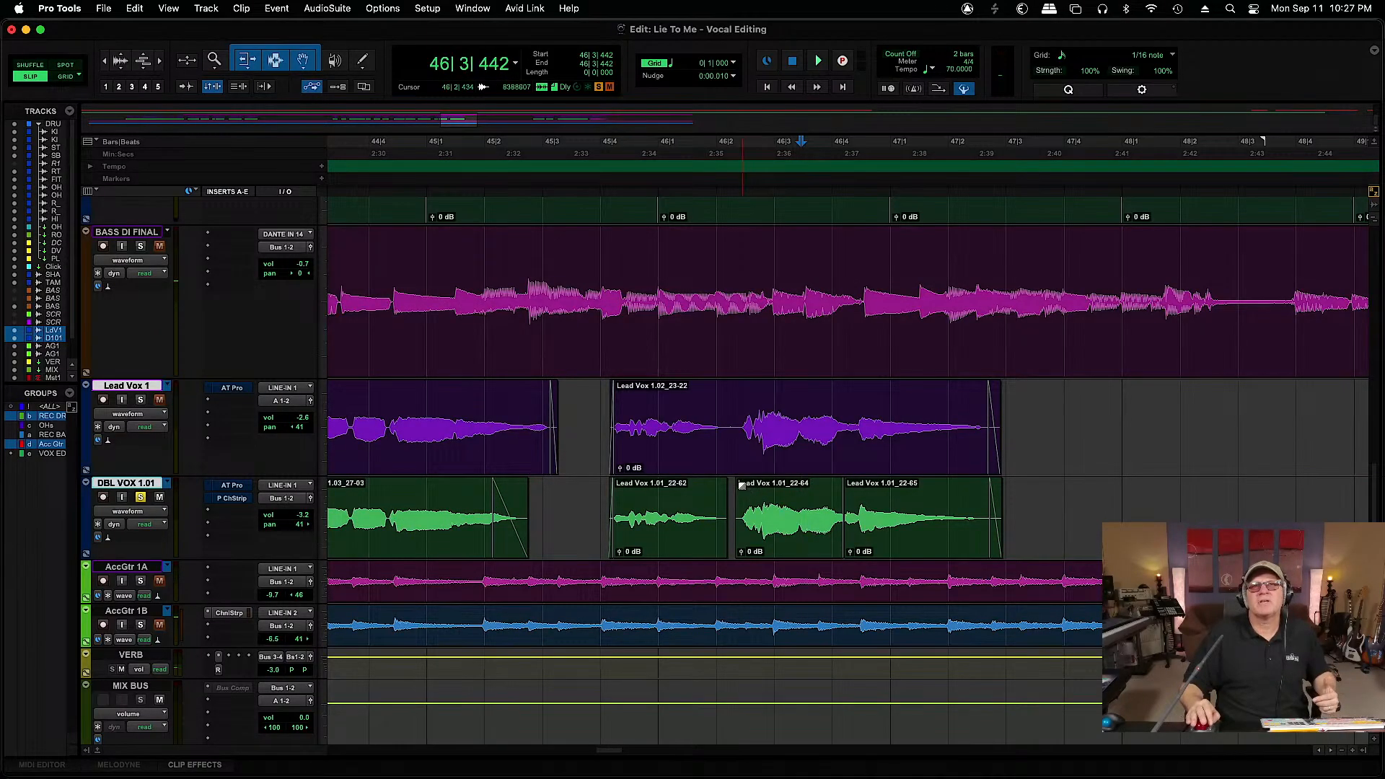
left_click_drag(742, 486, 719, 485)
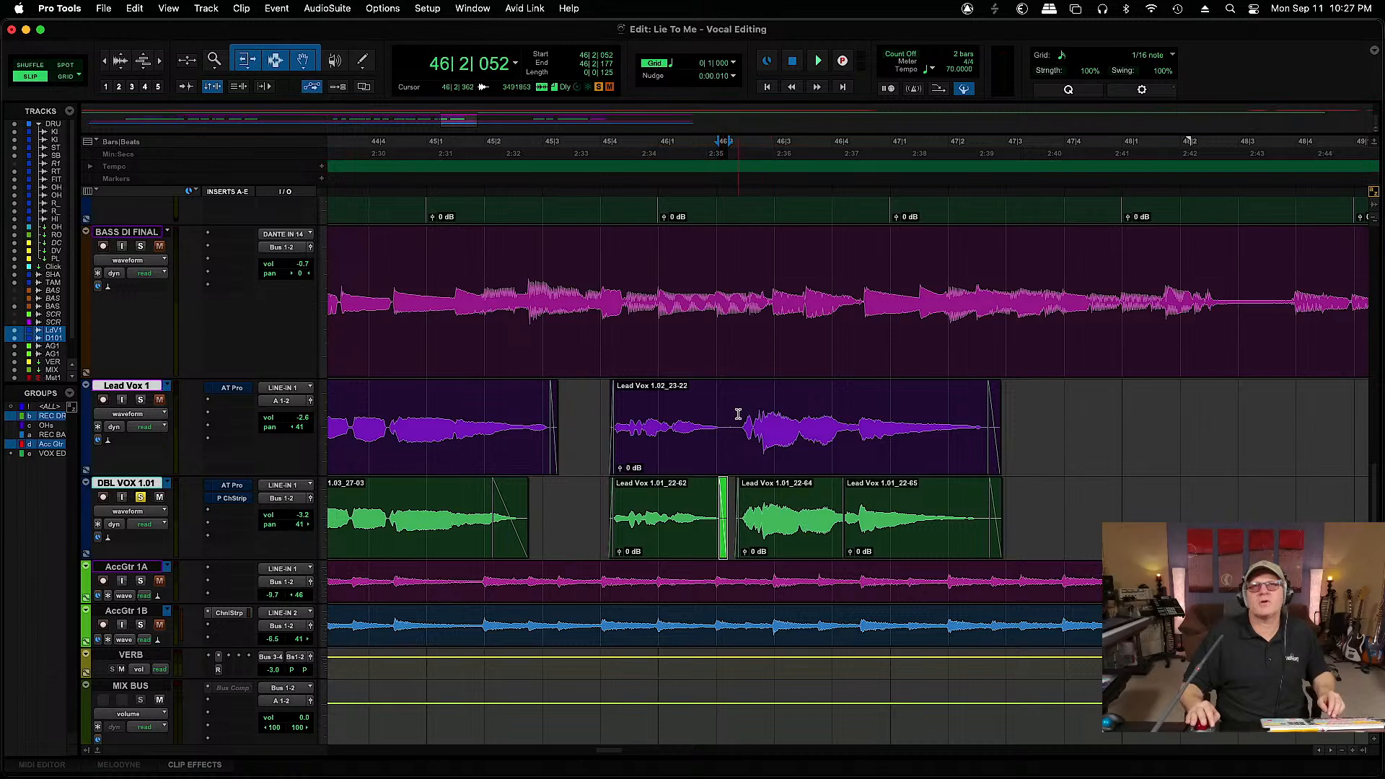
Unsolo DBL VOX 1.01 and listen to both vocals from 46|2|314
left_click(140, 497)
key("space")
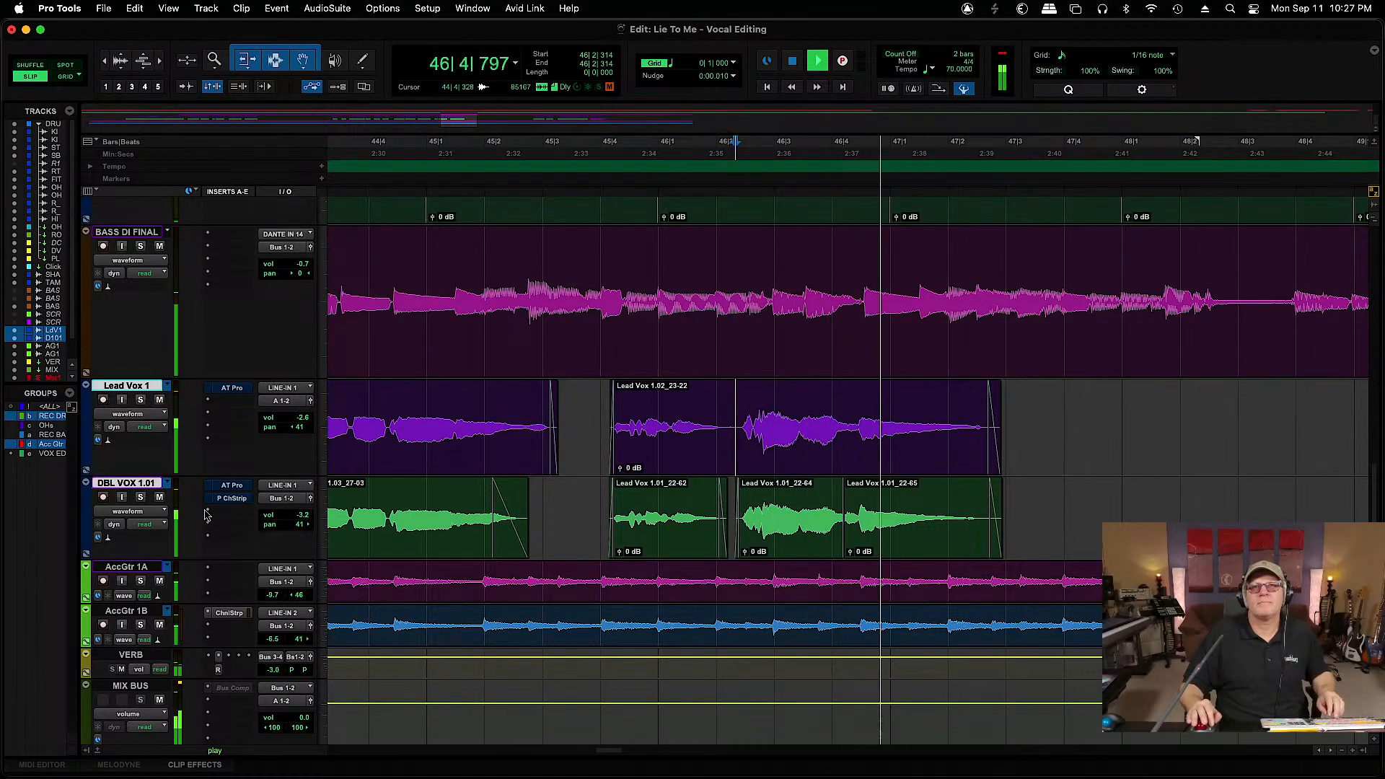
key("space")
Trim the end of the bar 47 clip on DBL VOX 1.01 to 47|2|584 and fade it out from 47|1|720
left_click_drag(1002, 552, 990, 552)
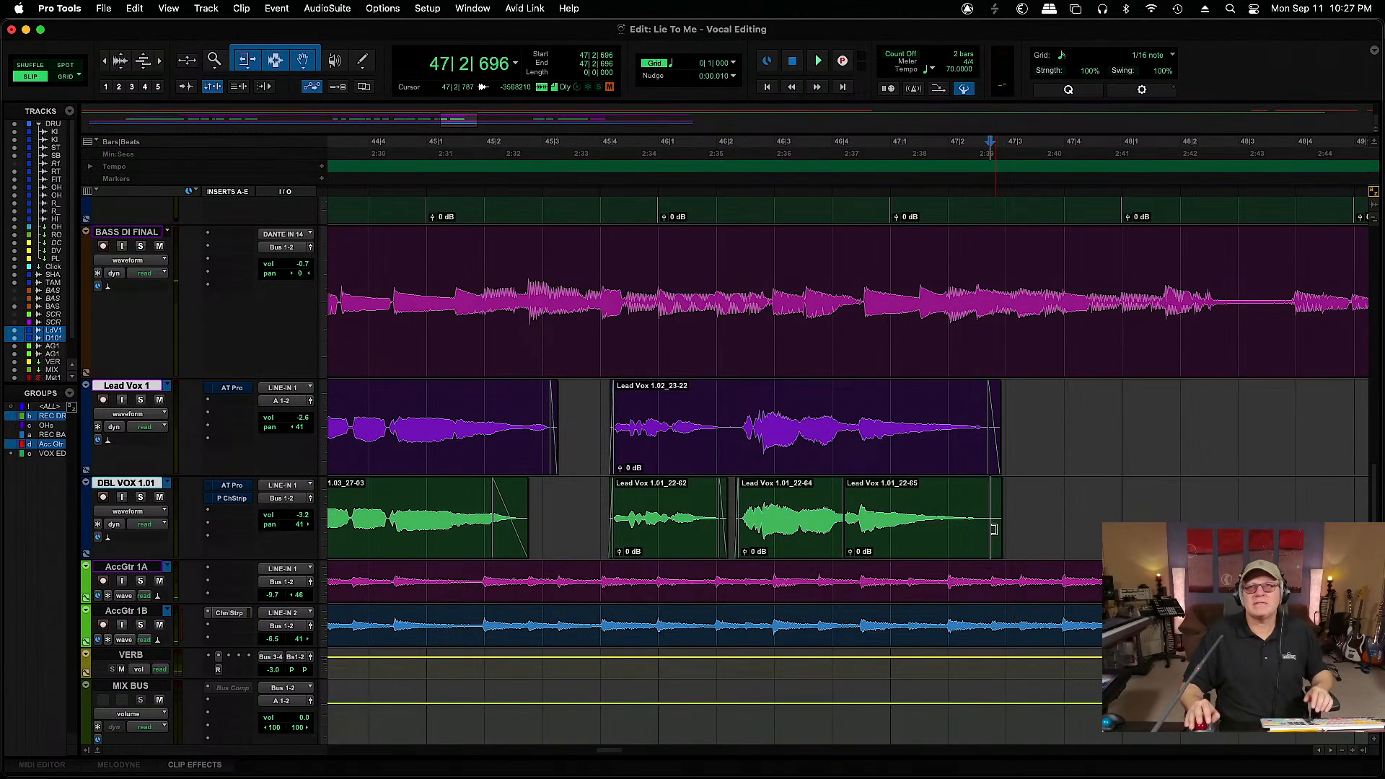
left_click_drag(994, 506, 935, 491)
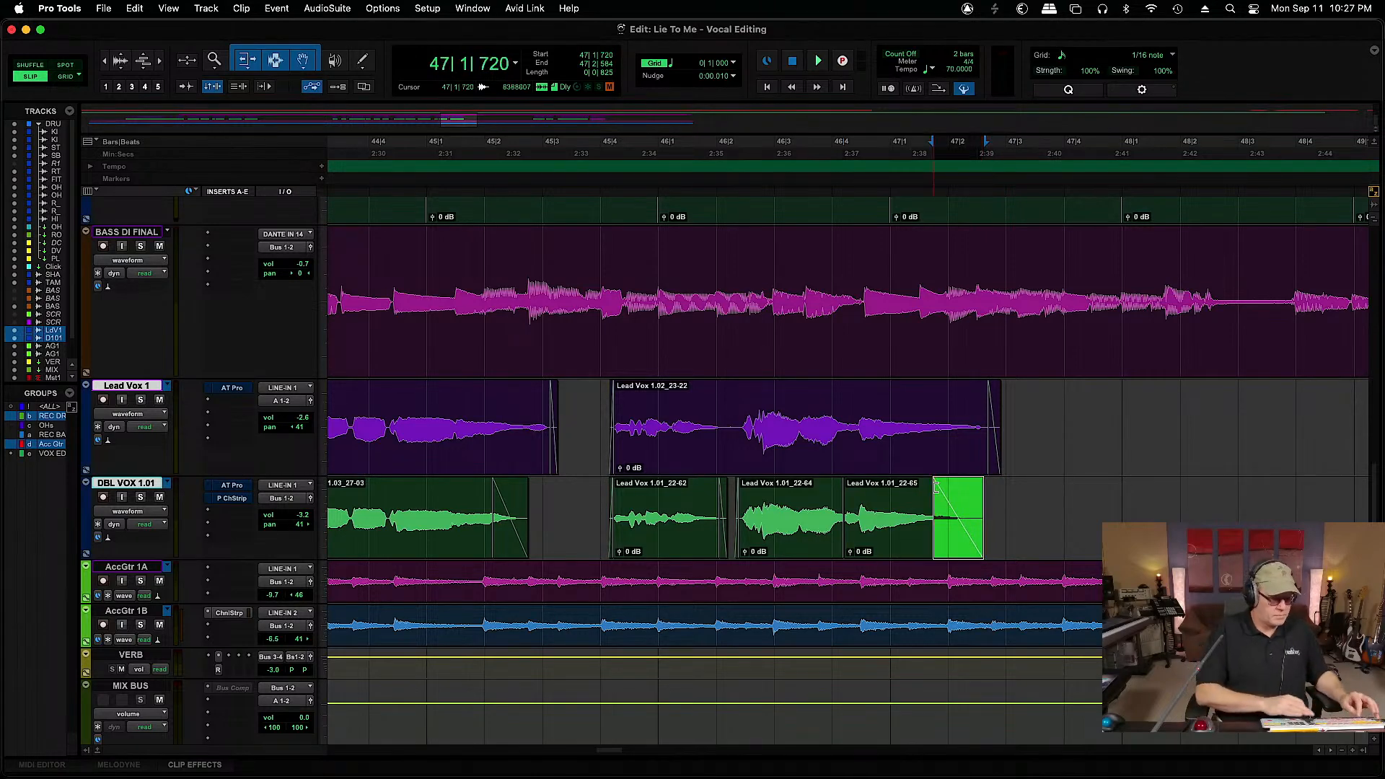
Listen to Lead Vox 1 and DBL VOX 1.01 from 55|3|790 through bar 59, comparing their timing
key("super+bracketleft")
key("super+bracketleft")
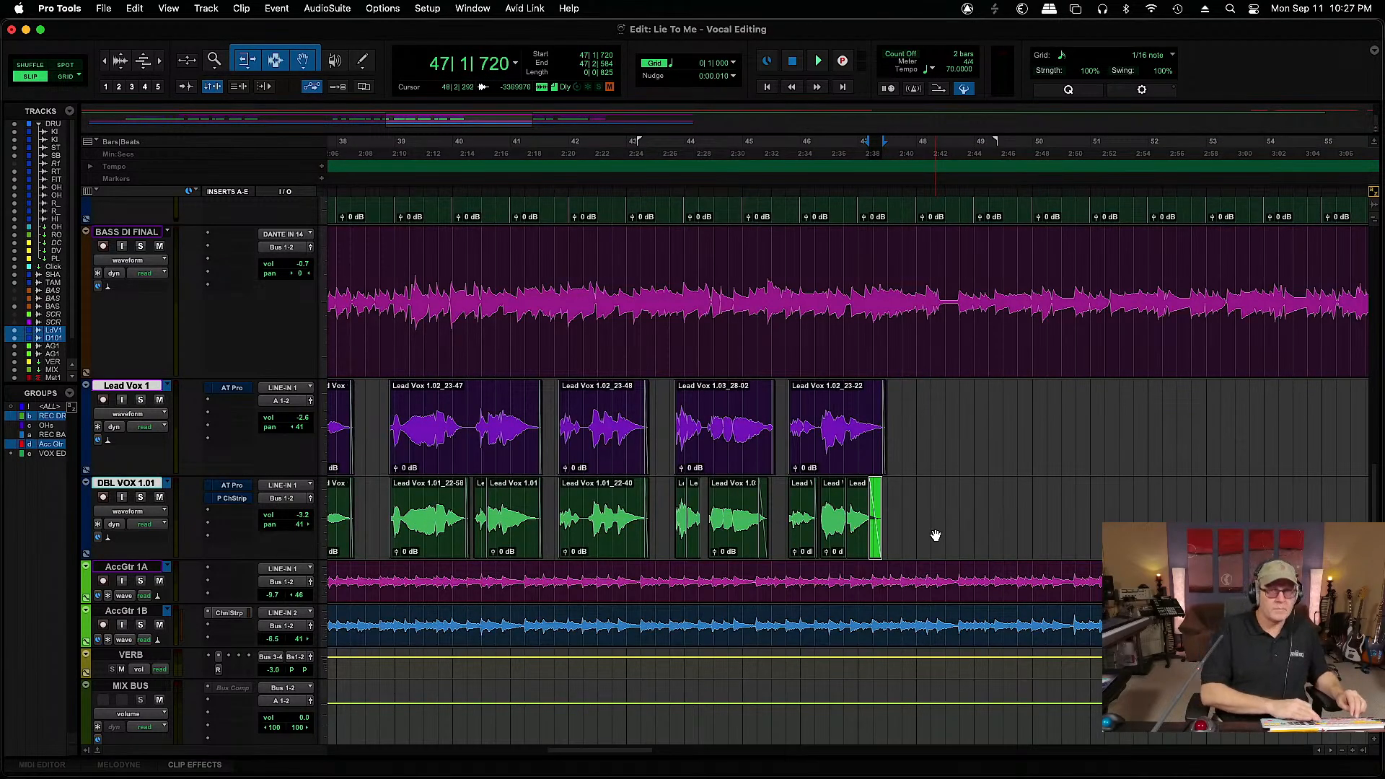
key("super+bracketleft")
key("super+bracketleft")
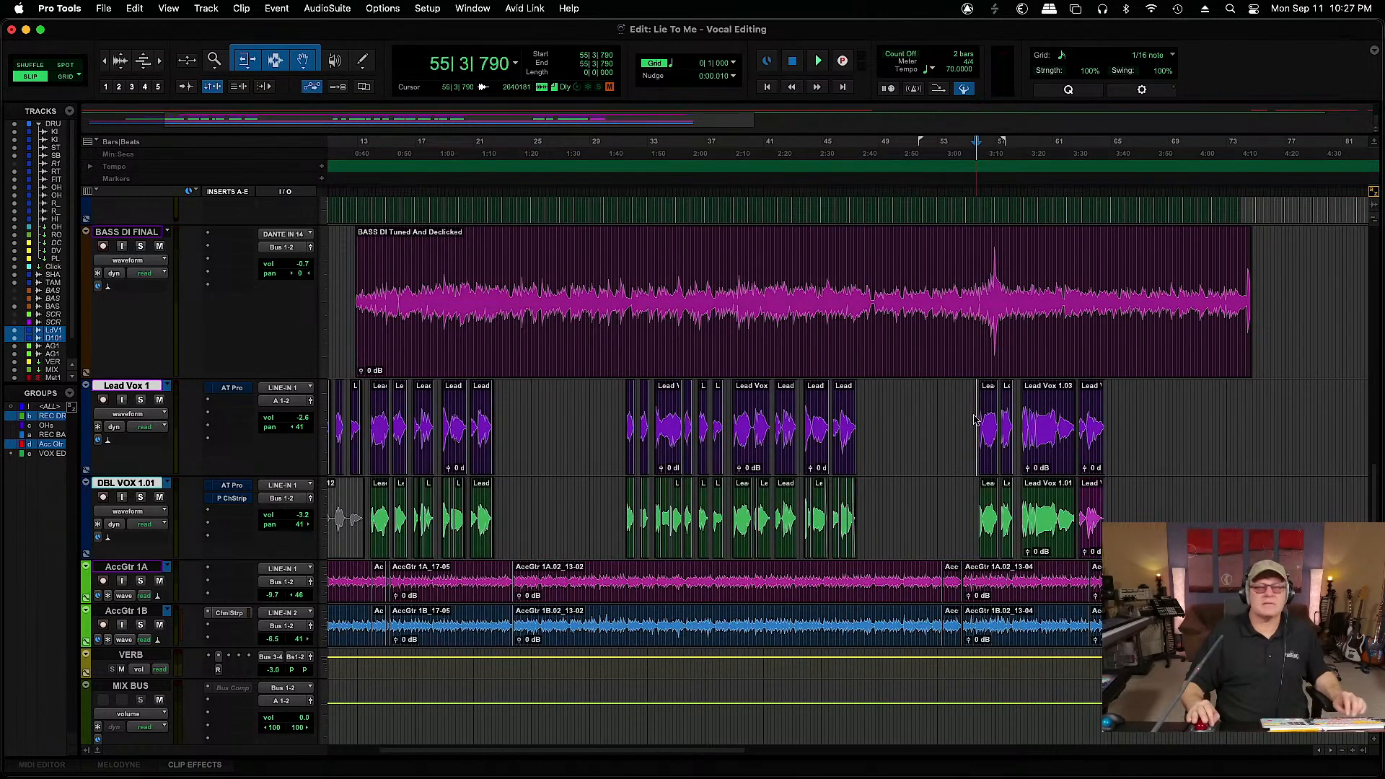
key("super+bracketright")
key("super+bracketright")
key("super+bracketright")
key("super+bracketright")
key("super+bracketright")
key("space")
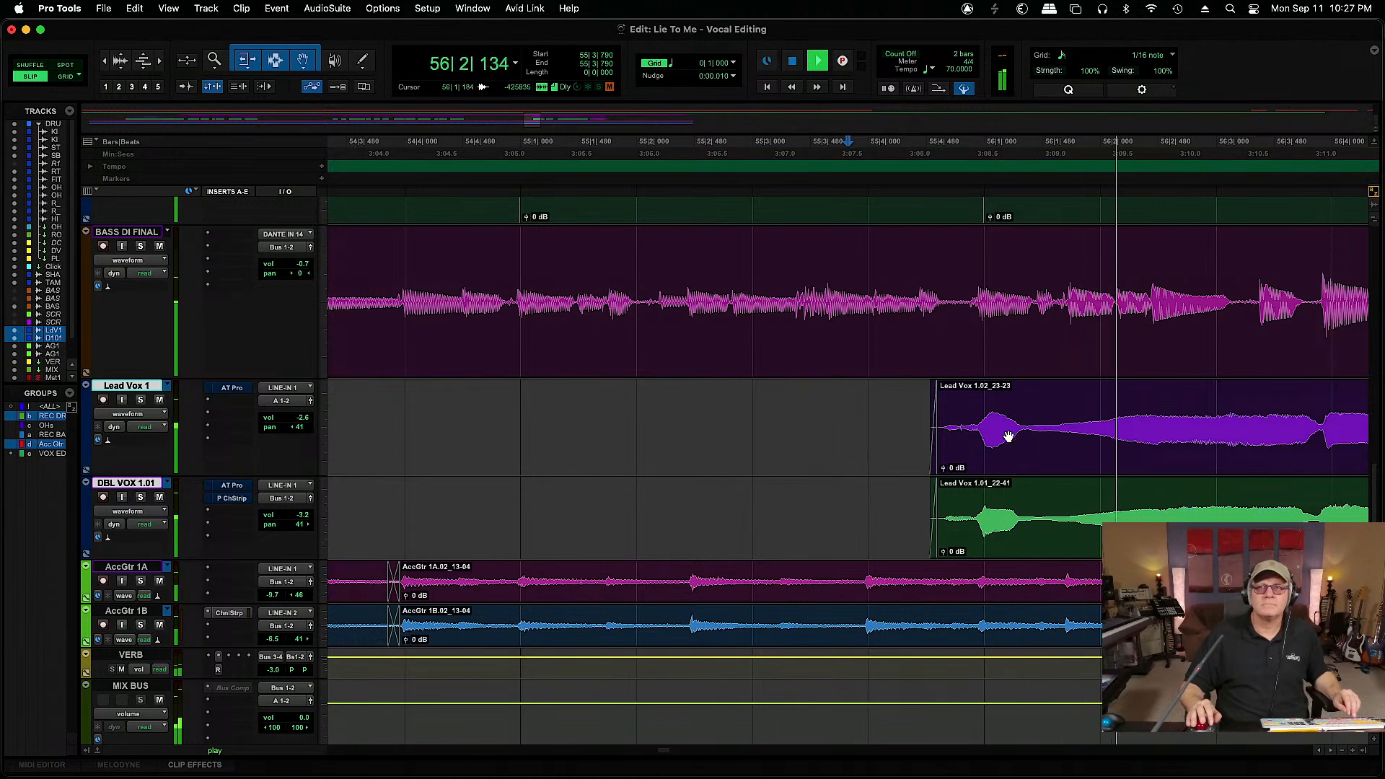
left_click(1331, 751)
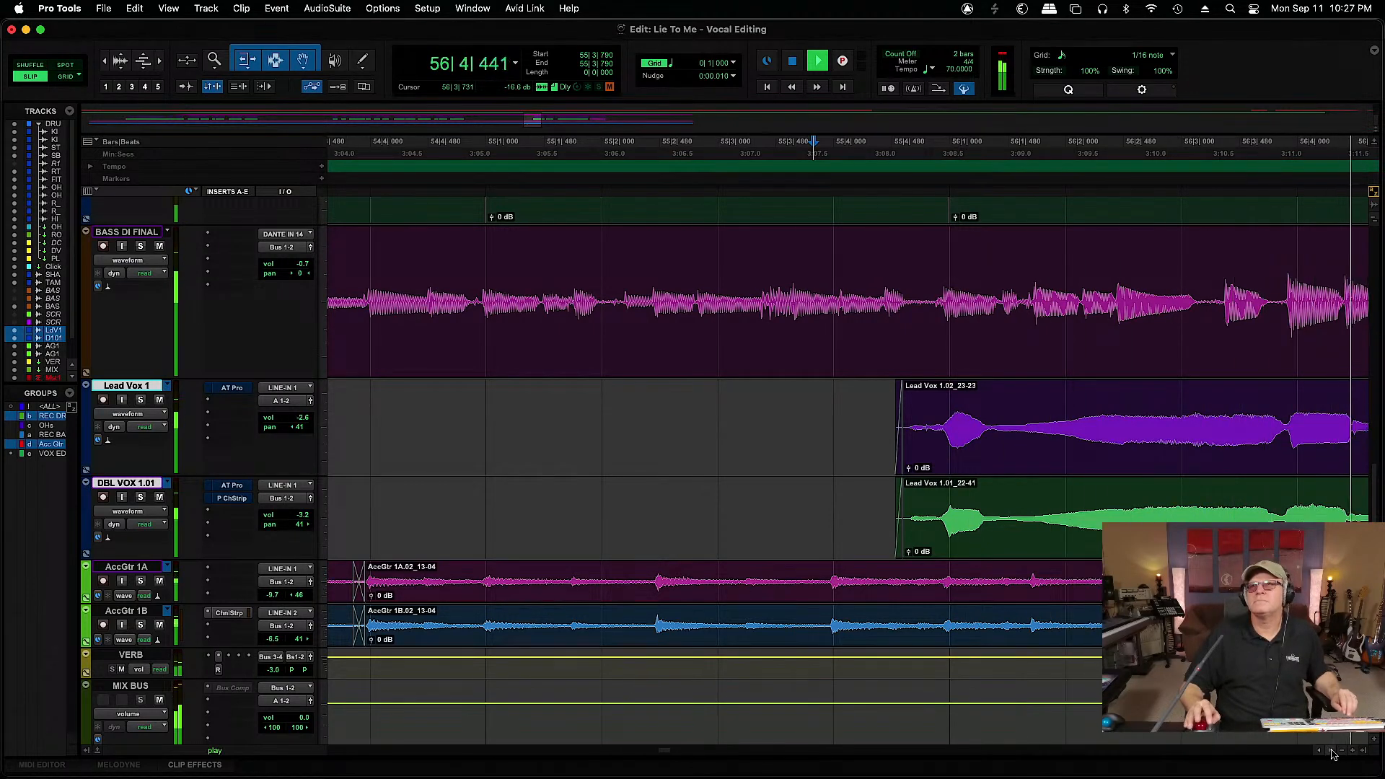
left_click(1331, 752)
left_click(1331, 752)
left_click(1332, 751)
left_click(1331, 752)
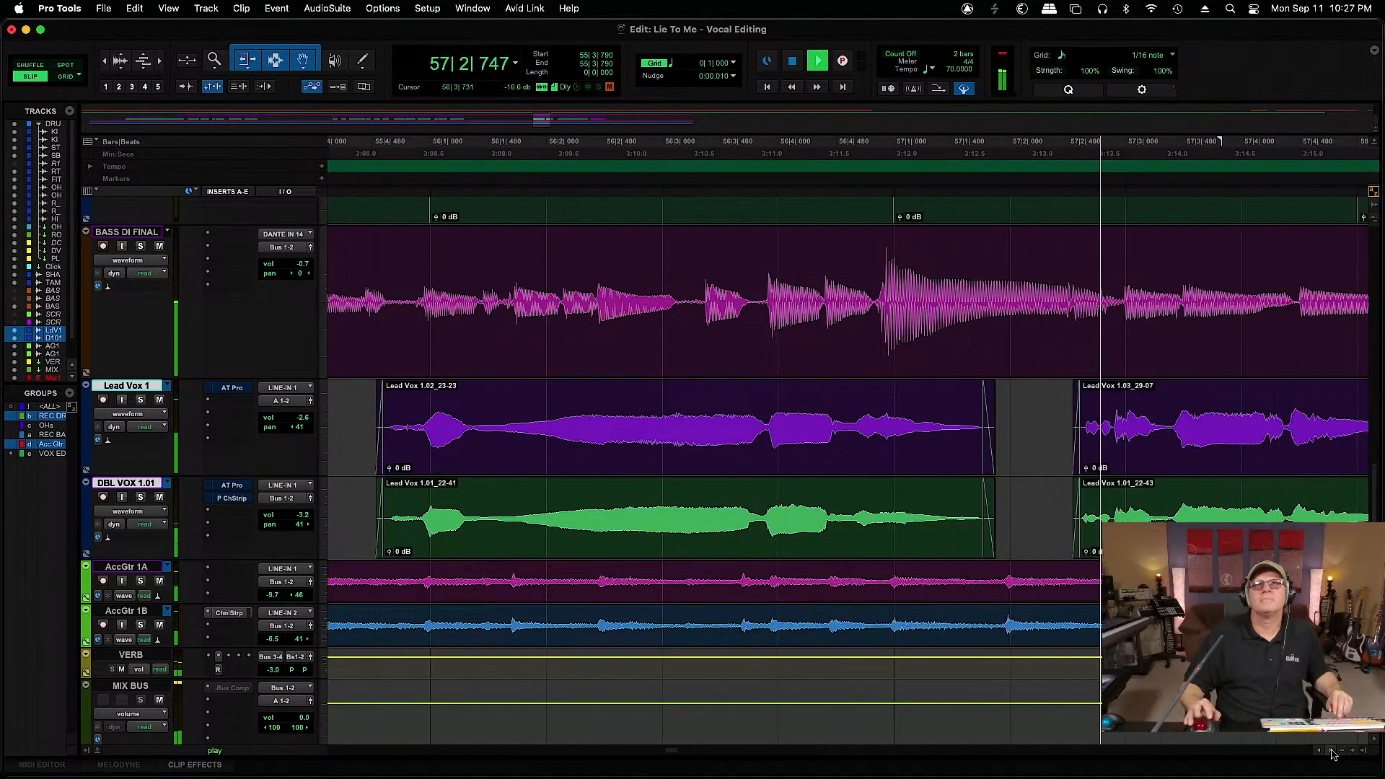
left_click(1331, 752)
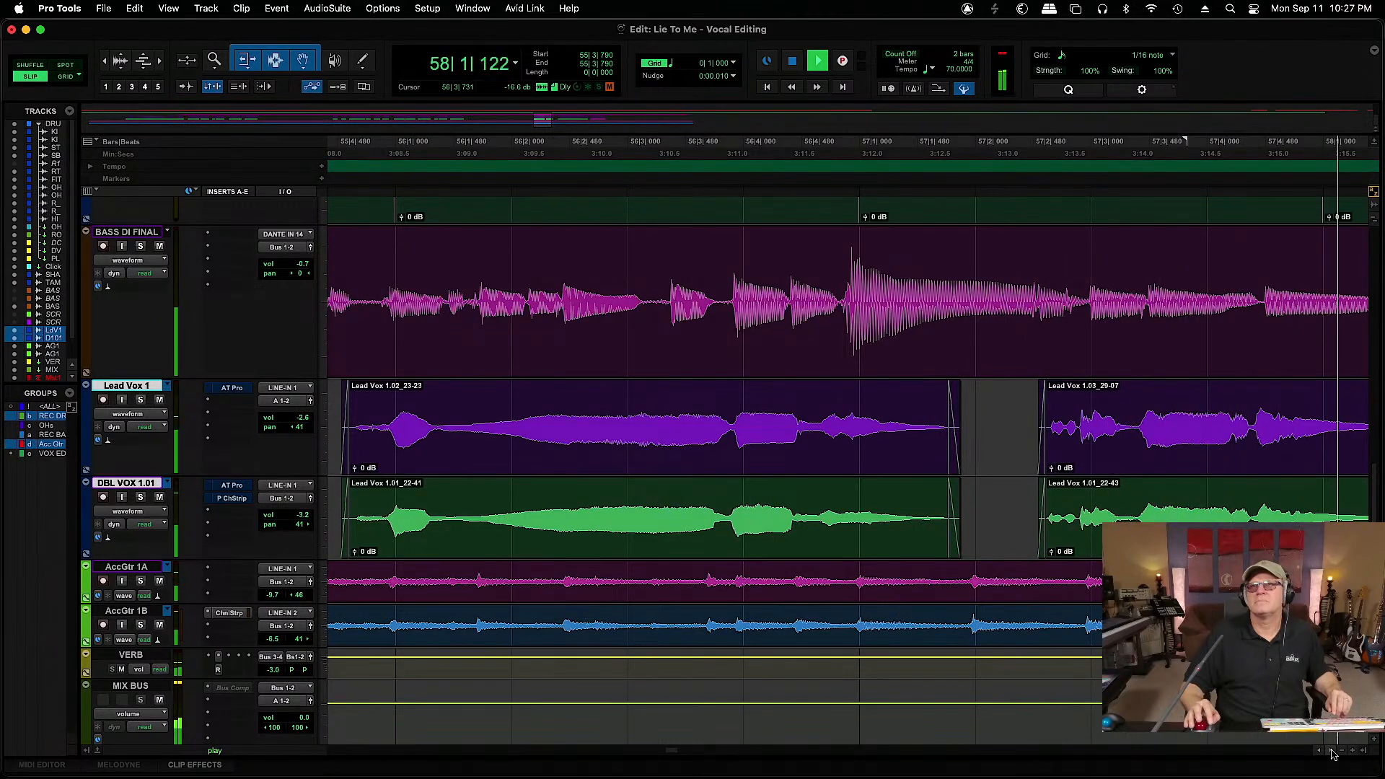
left_click(1332, 752)
left_click(1332, 751)
left_click(1331, 751)
left_click(1331, 751)
left_click(1331, 752)
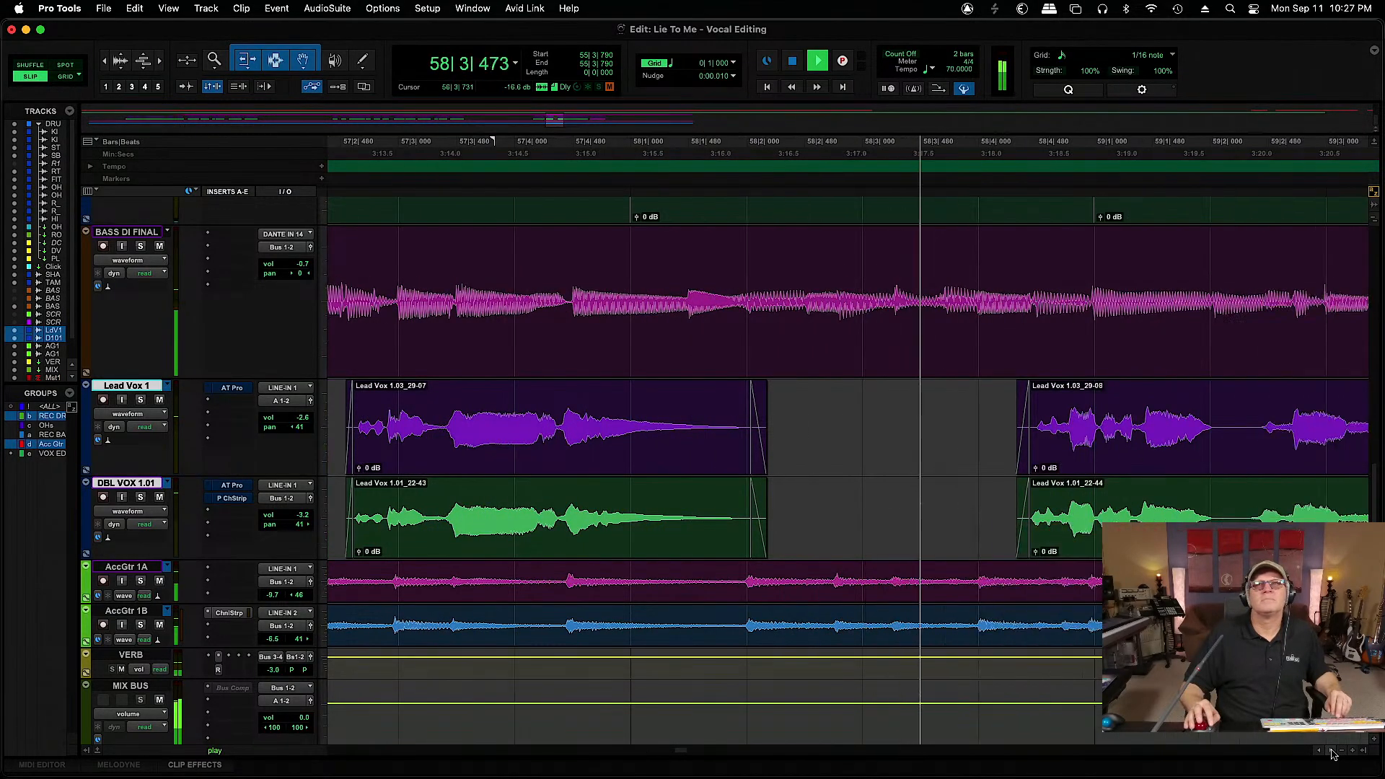
left_click(1331, 751)
left_click(1331, 751)
left_click(1332, 751)
left_click(1331, 751)
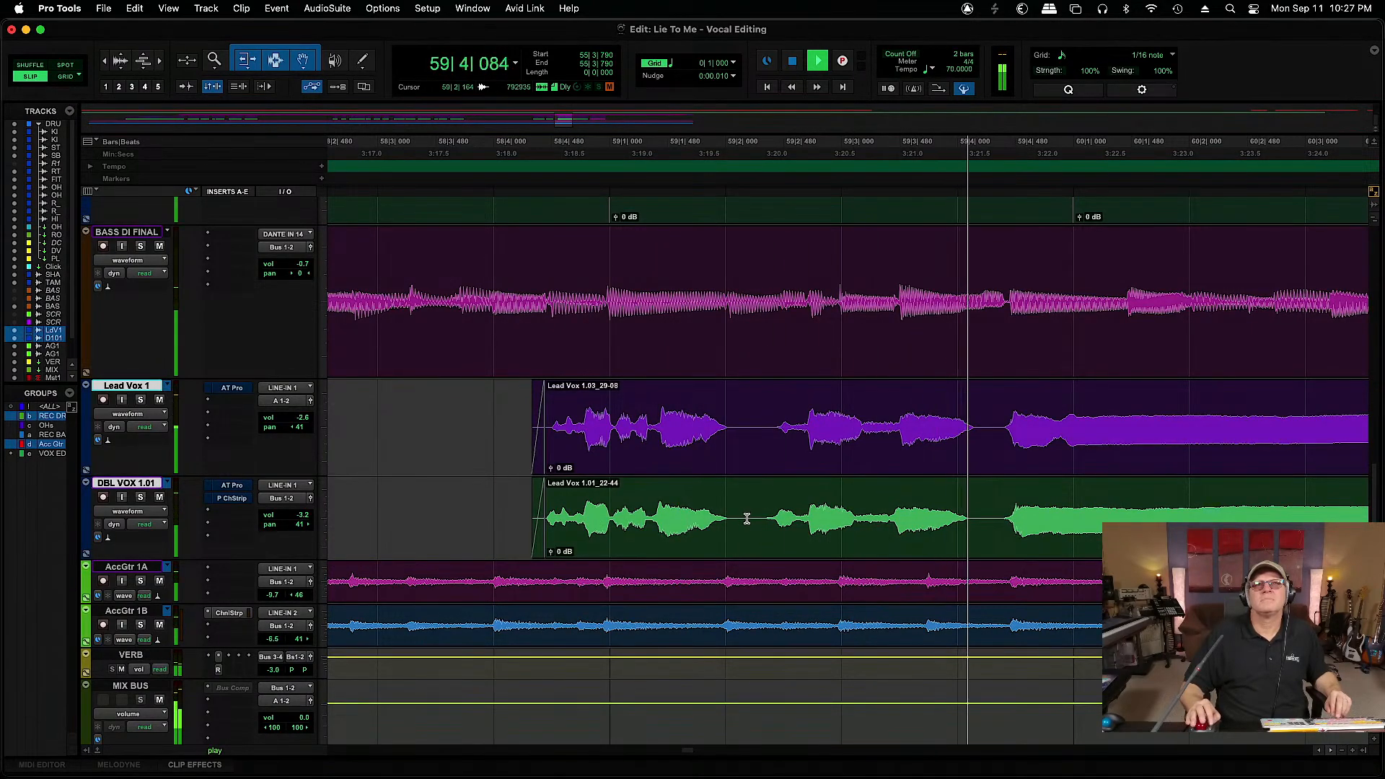
Cut the silent gap near 59|2|170 on DBL VOX 1.01 and shift the clip before it slightly later to match the lead
left_click_drag(746, 520, 760, 523)
key("Delete")
left_click(694, 542)
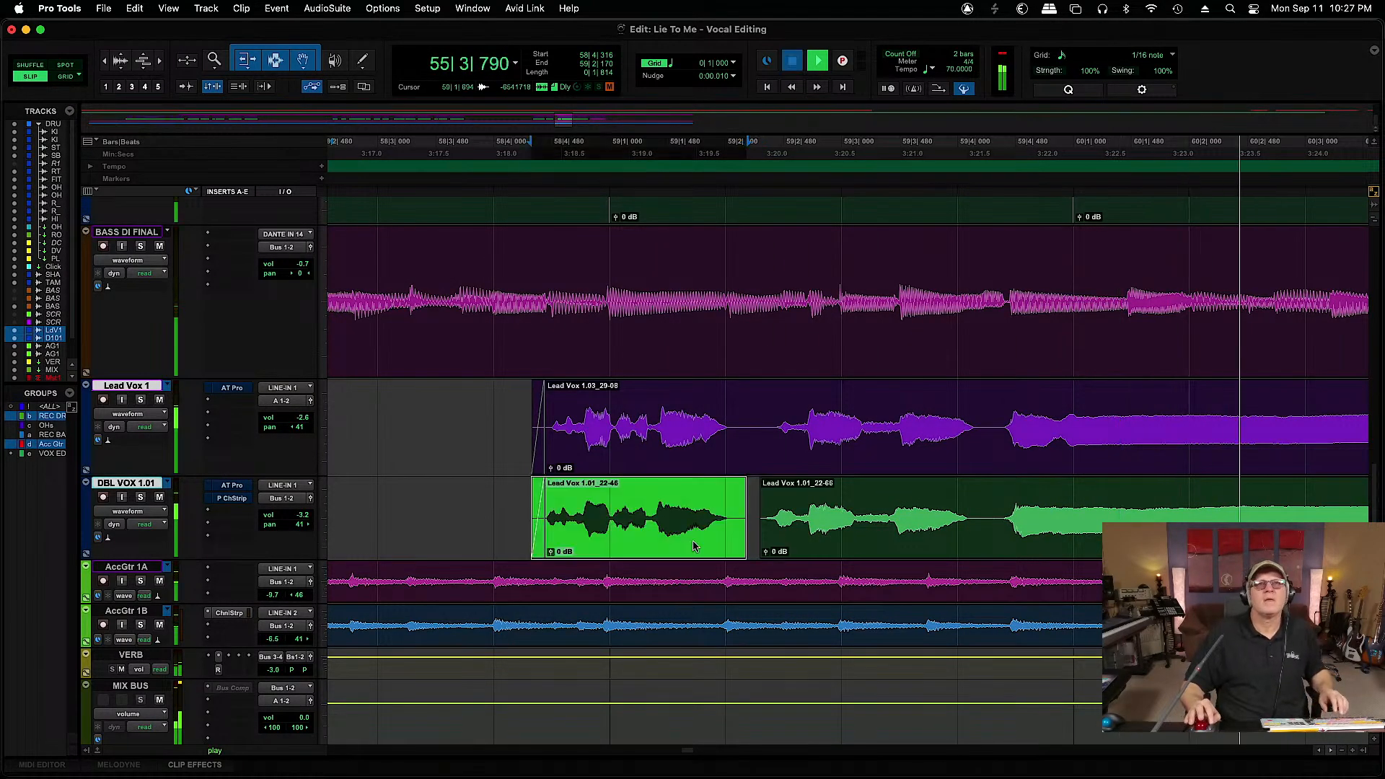
key("space")
key("super+bracketright")
key("super+bracketright")
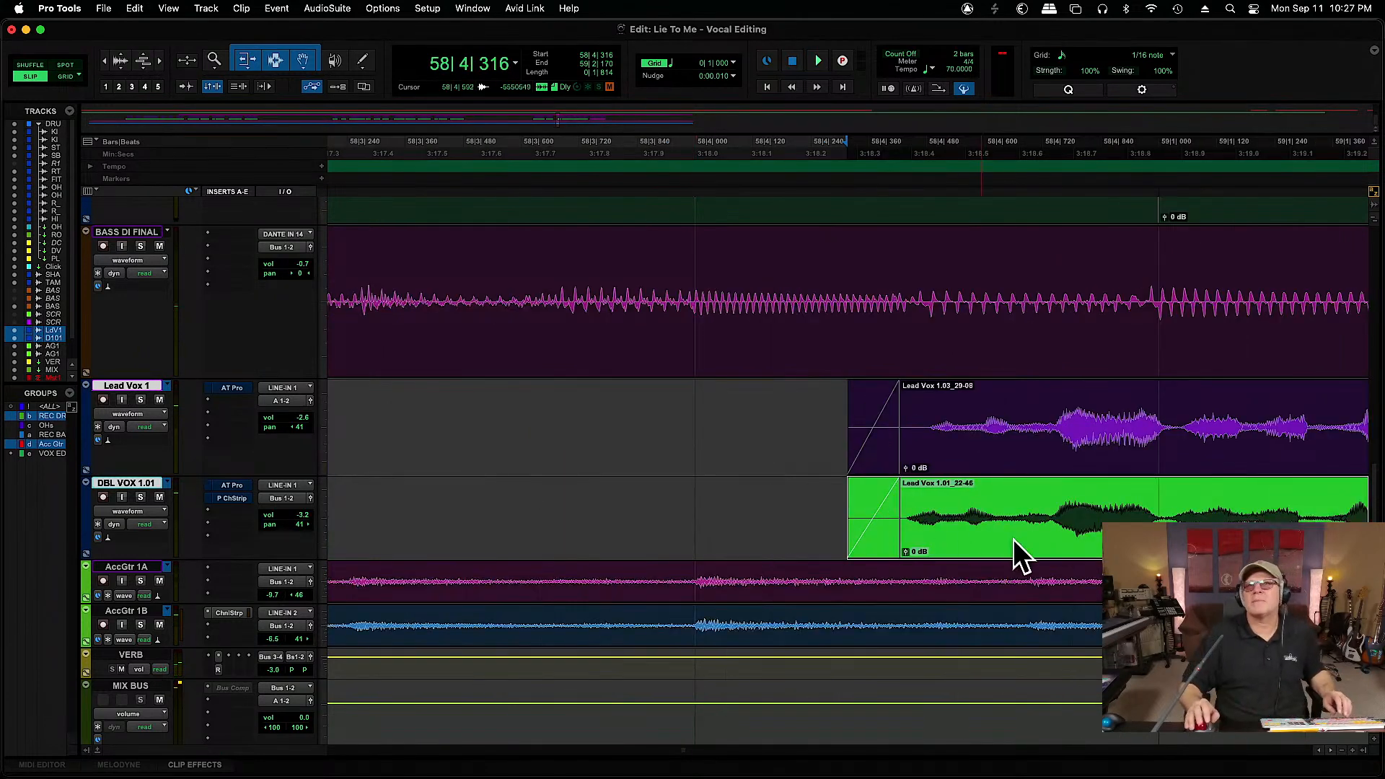
left_click_drag(1078, 537, 1088, 537)
Play both vocals from 58|4|282 and cut the section from 59|4|227 to 59|4|293 on DBL VOX 1.01
left_click(831, 499)
key("space")
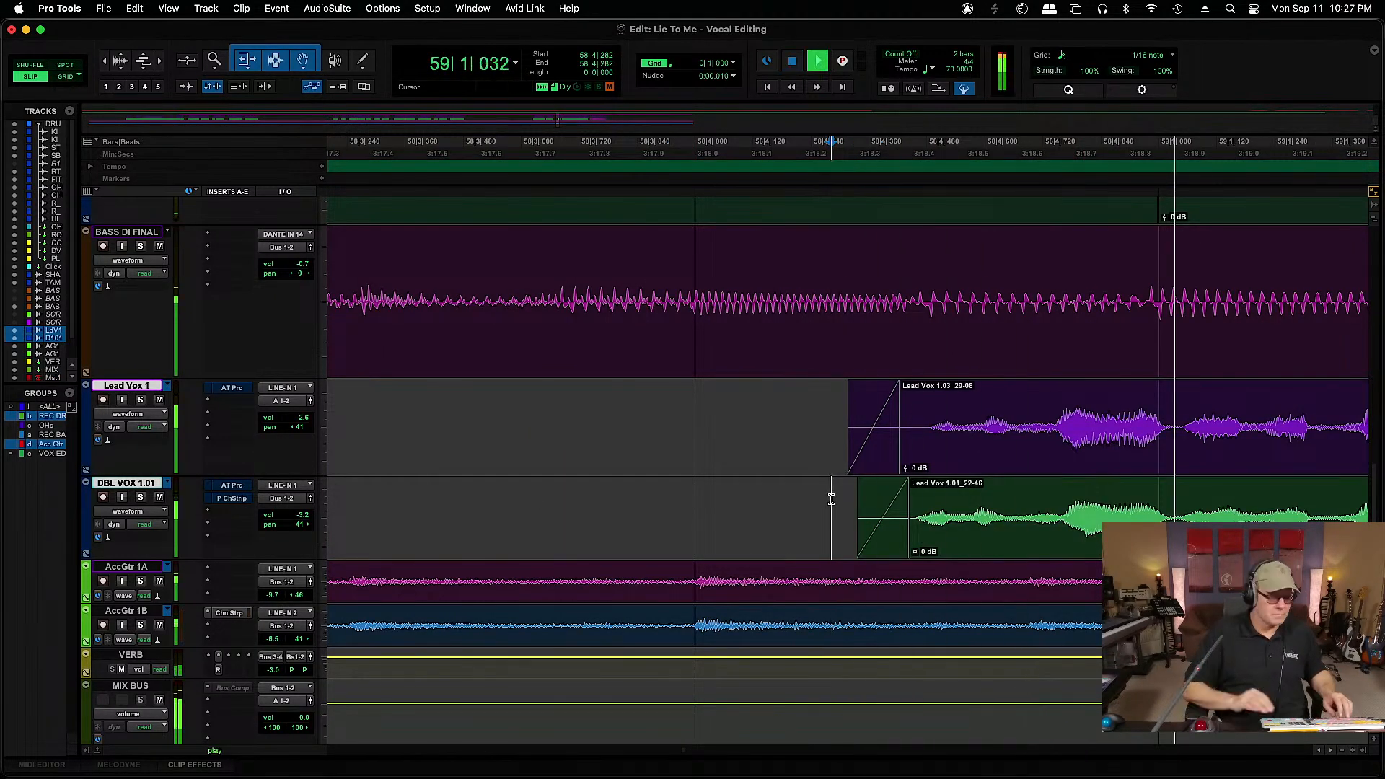
key("super+bracketleft")
key("super+bracketleft")
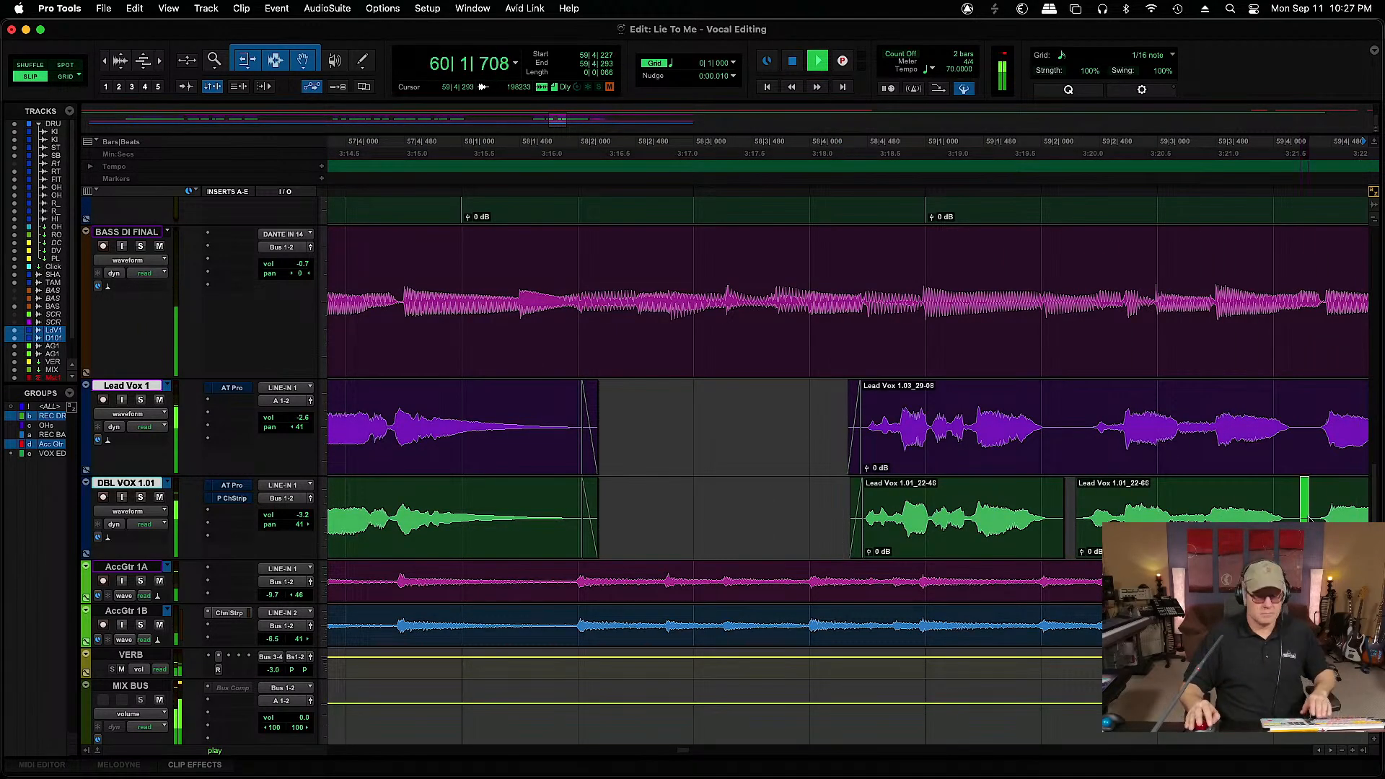
left_click(1182, 498)
key("space")
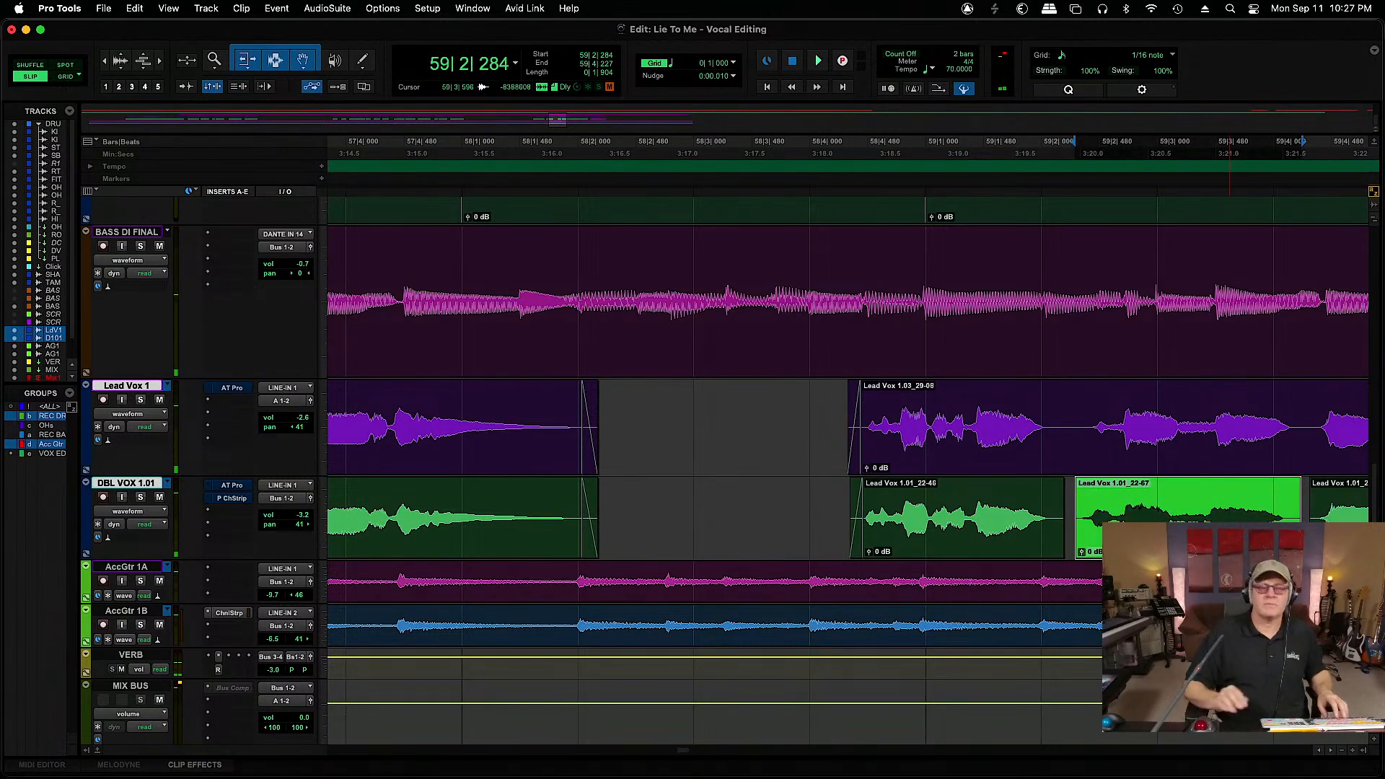
Split the DBL VOX 1.01 clip at 59|3|282, shift its second part slightly later, and fade the new join and surrounding clip edges
key("super+bracketright")
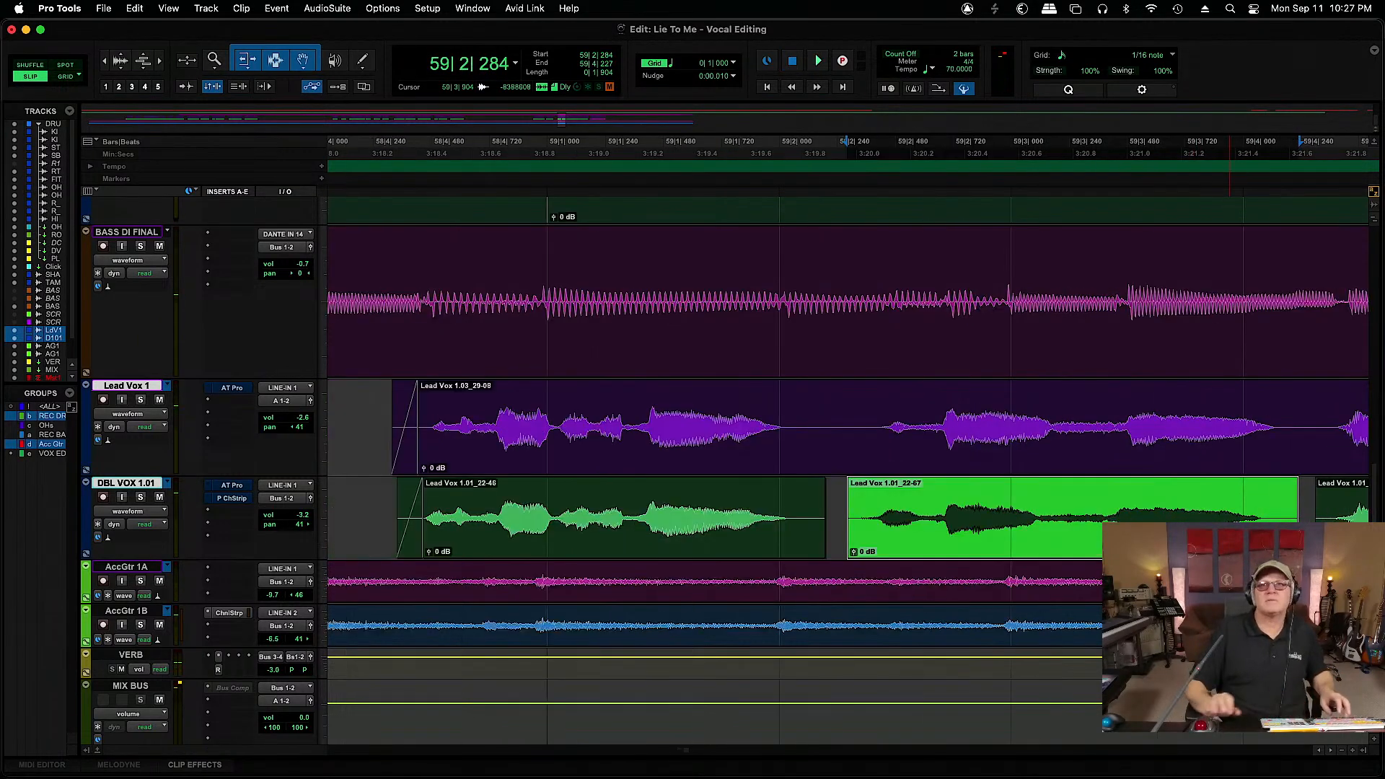
left_click(1079, 516)
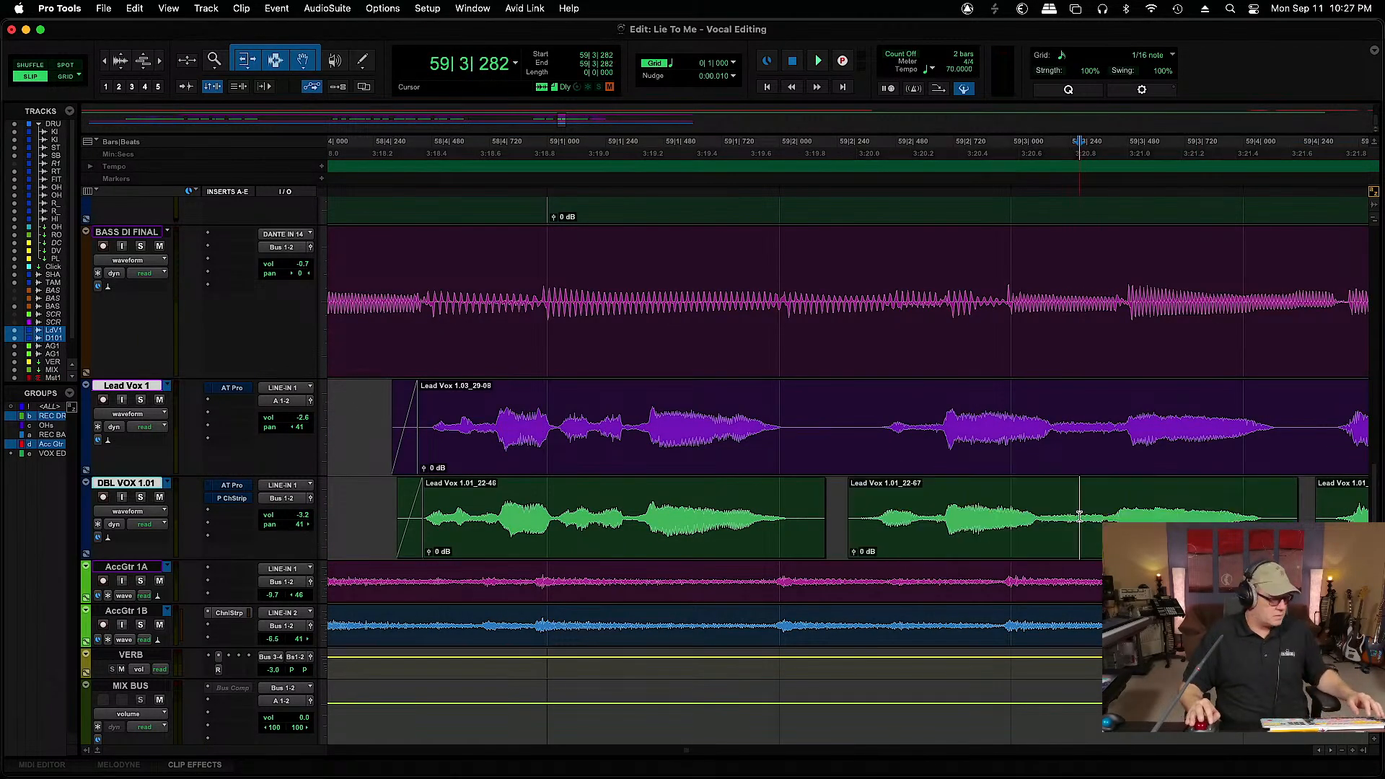
left_click(1156, 517)
left_click_drag(1082, 510, 1080, 550)
left_click(967, 516)
left_click_drag(855, 484, 809, 489)
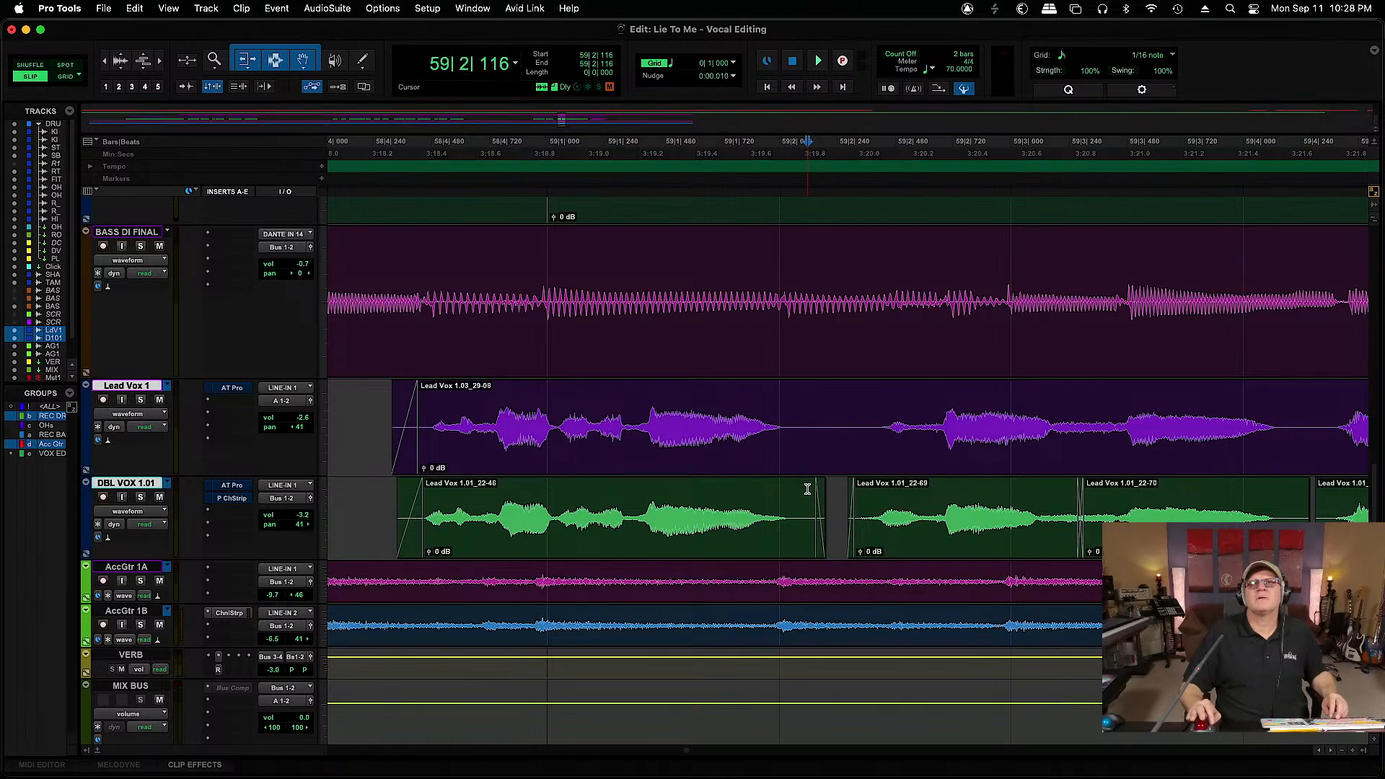
Play both vocals from 59|2|116 and crossfade the DBL VOX 1.01 join near 59|4|251
key("space")
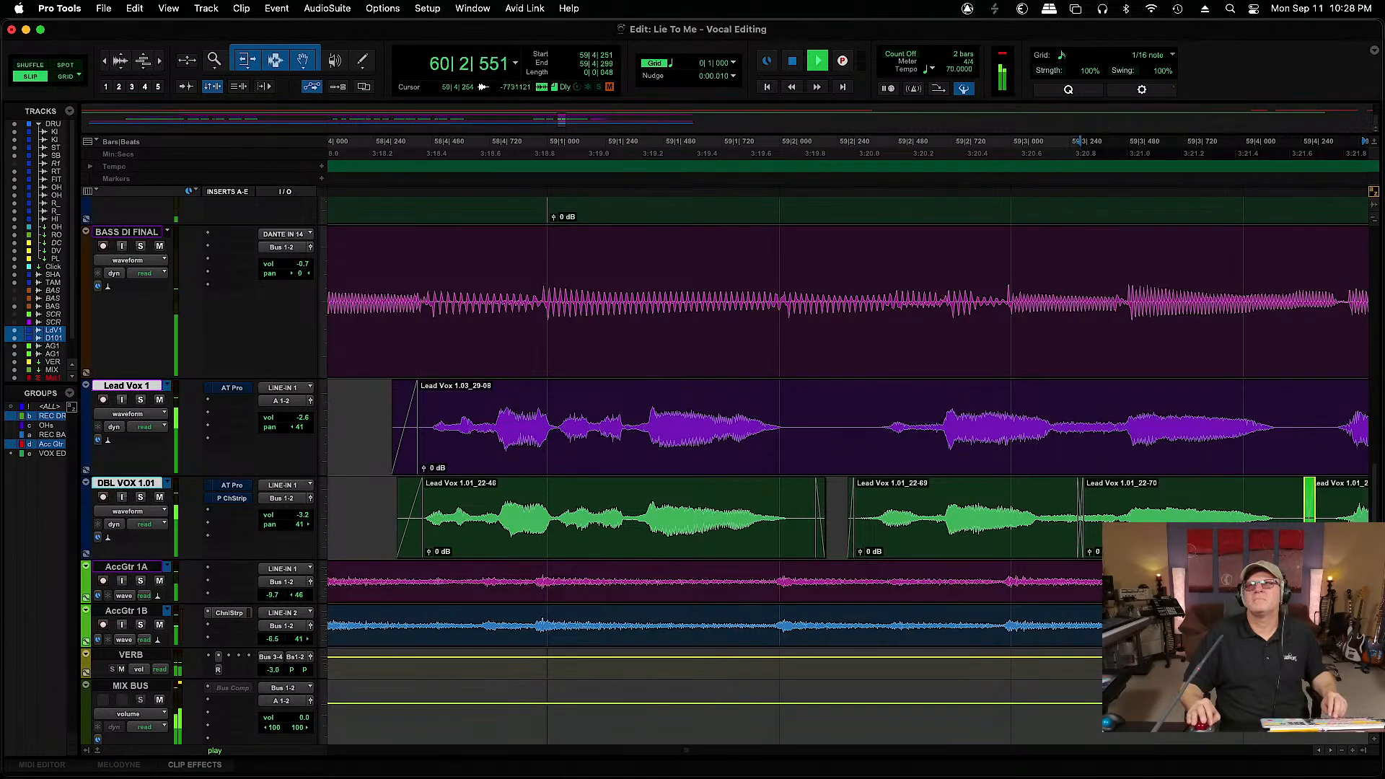
left_click(1331, 751)
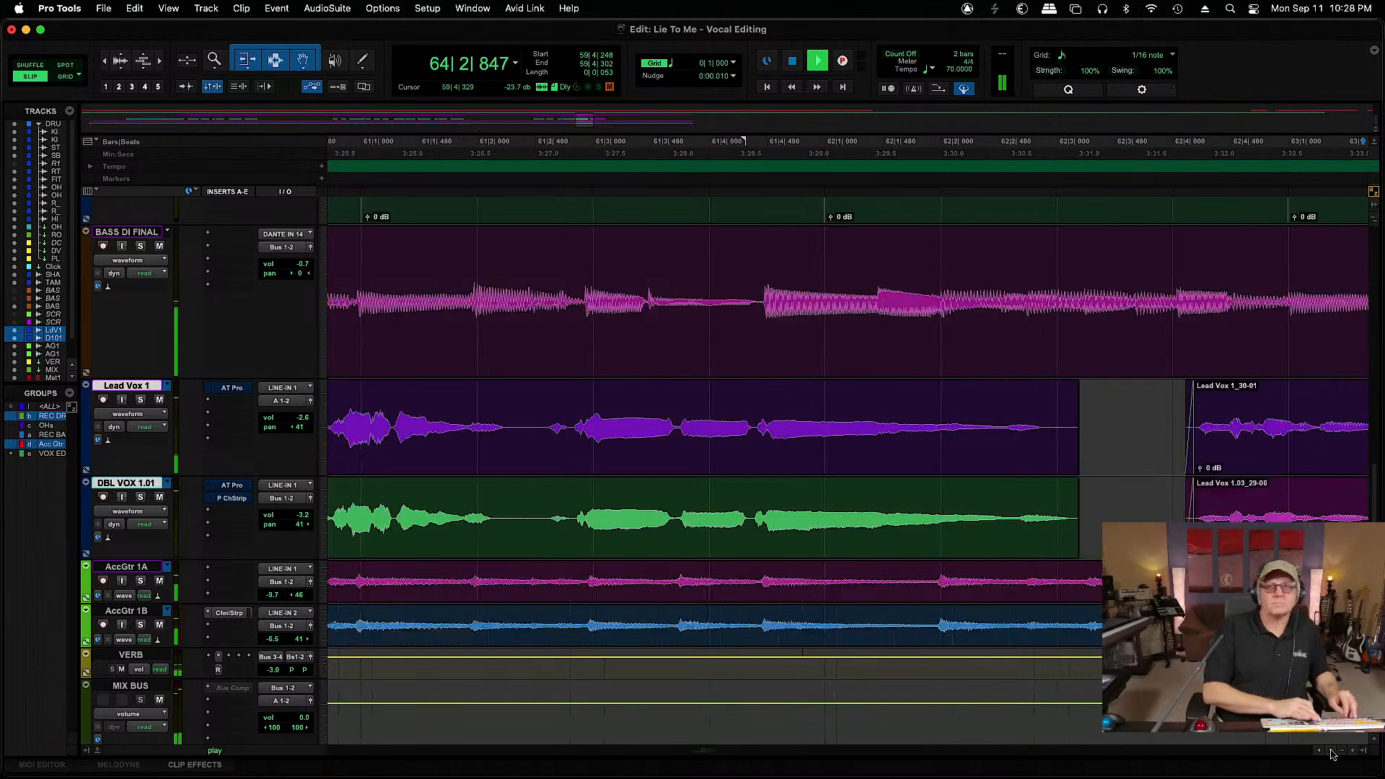
key("space")
left_click(1038, 534)
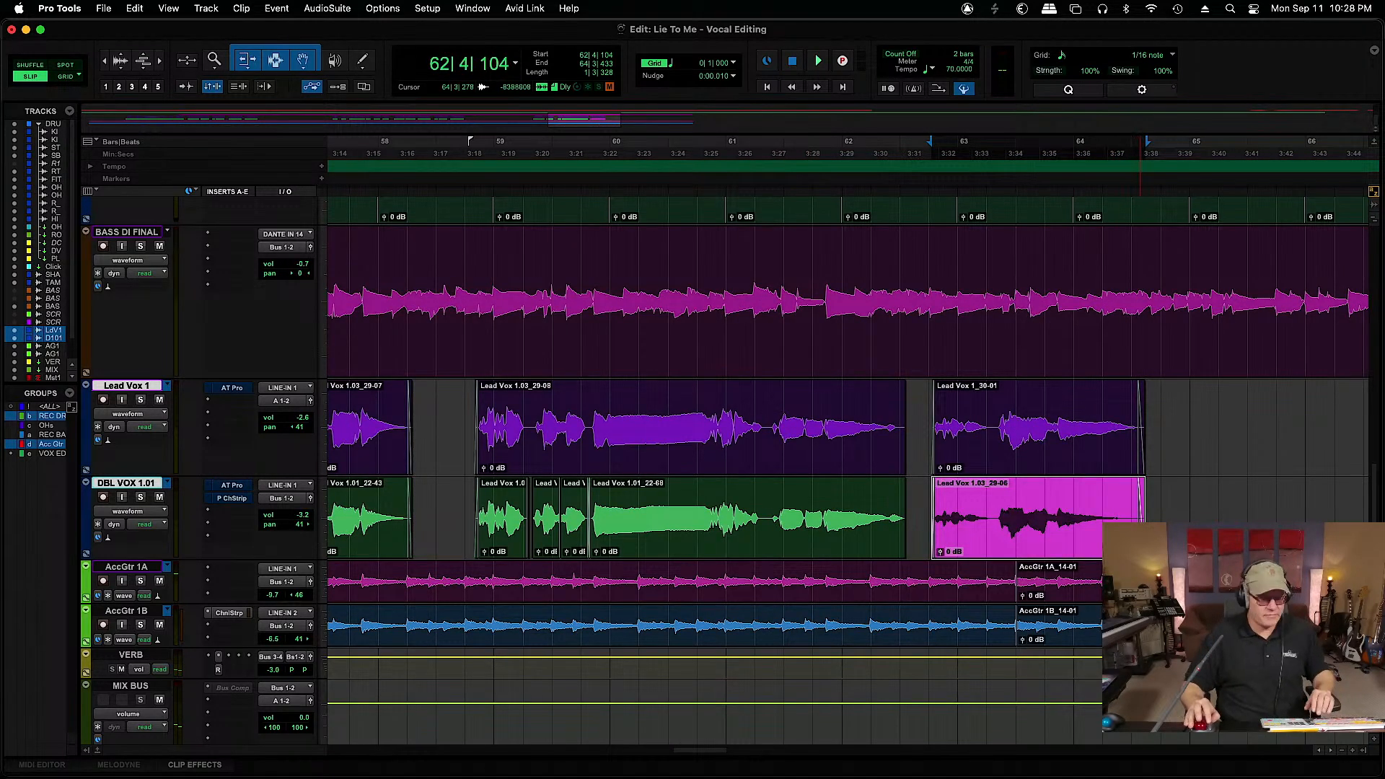
key("BackSpace")
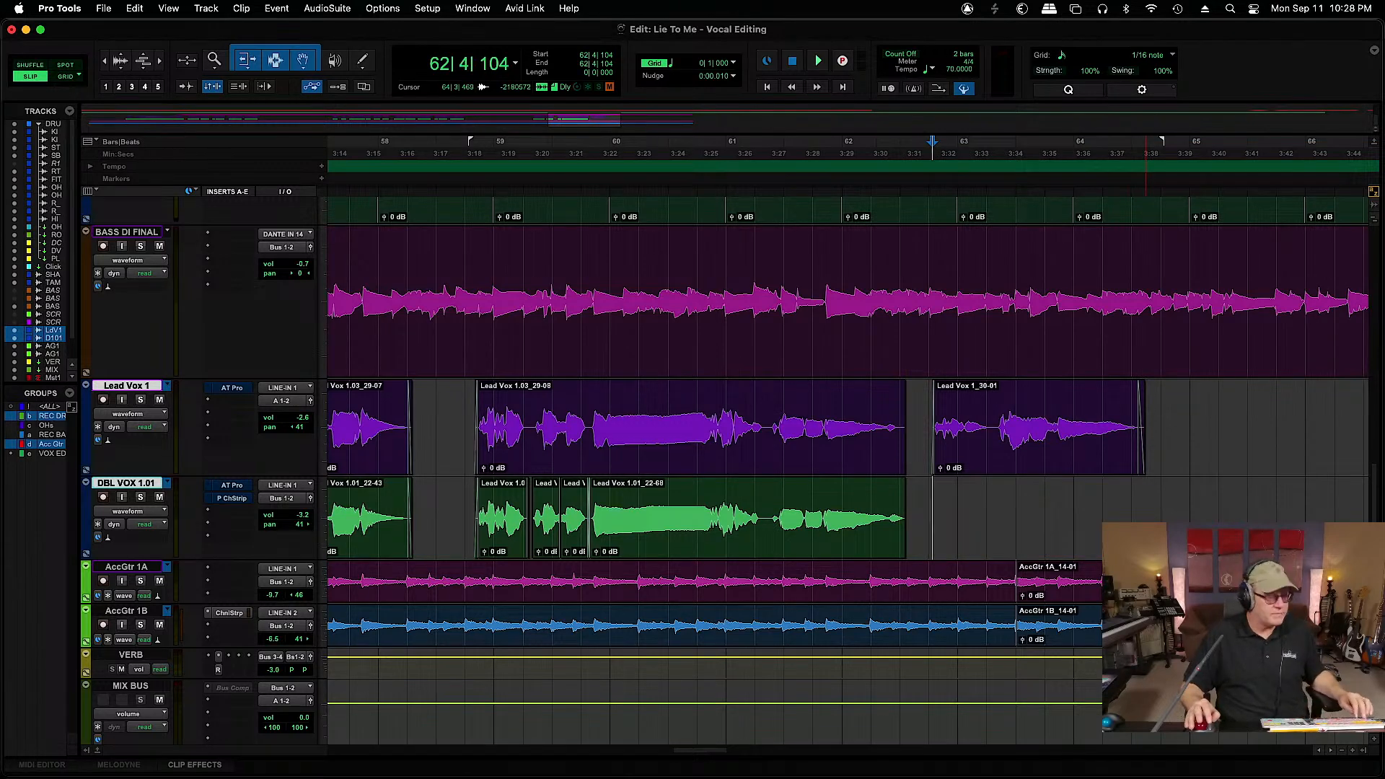
key("super+z")
Trim the end of the last DBL VOX 1.01 clip to 64|2|676 and fade it out from 64|1|884
left_click_drag(1144, 505, 1101, 491)
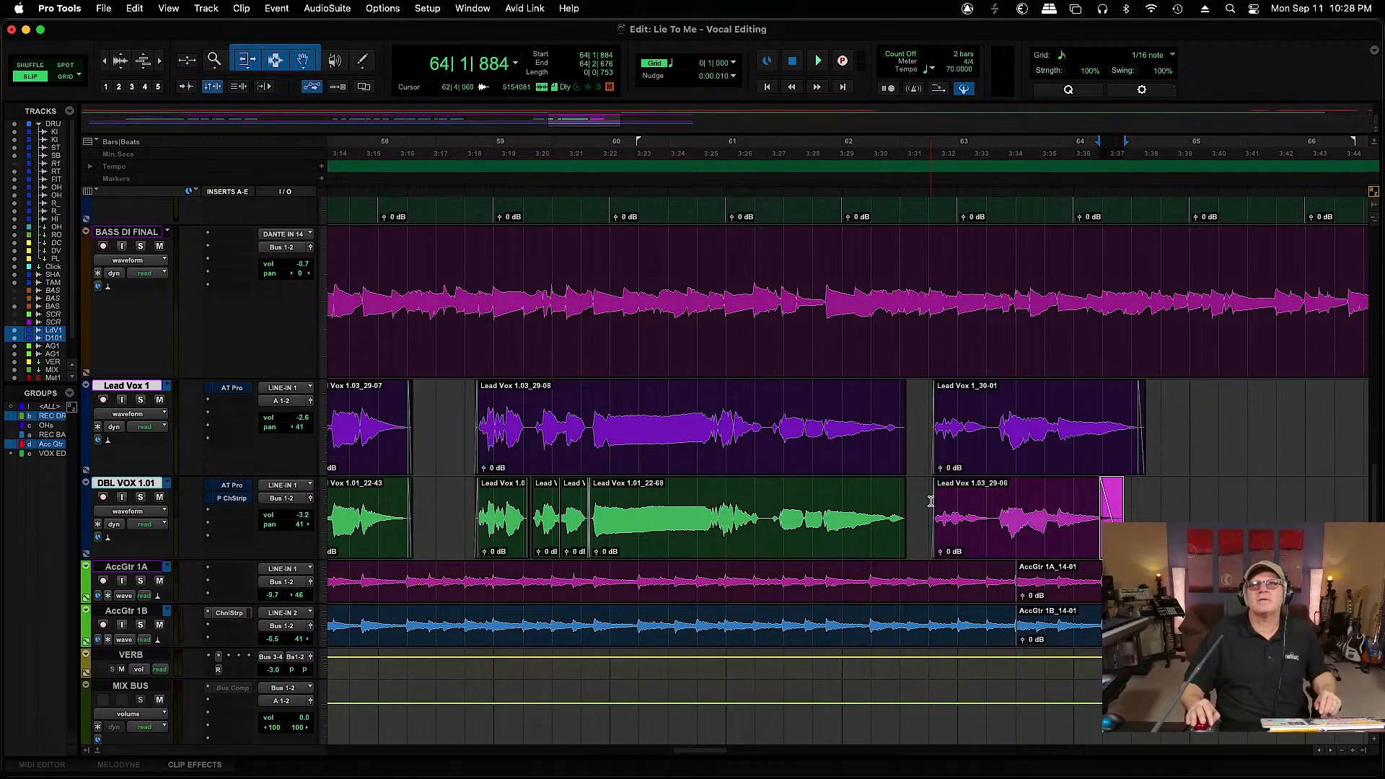
key("super+ctrl+f")
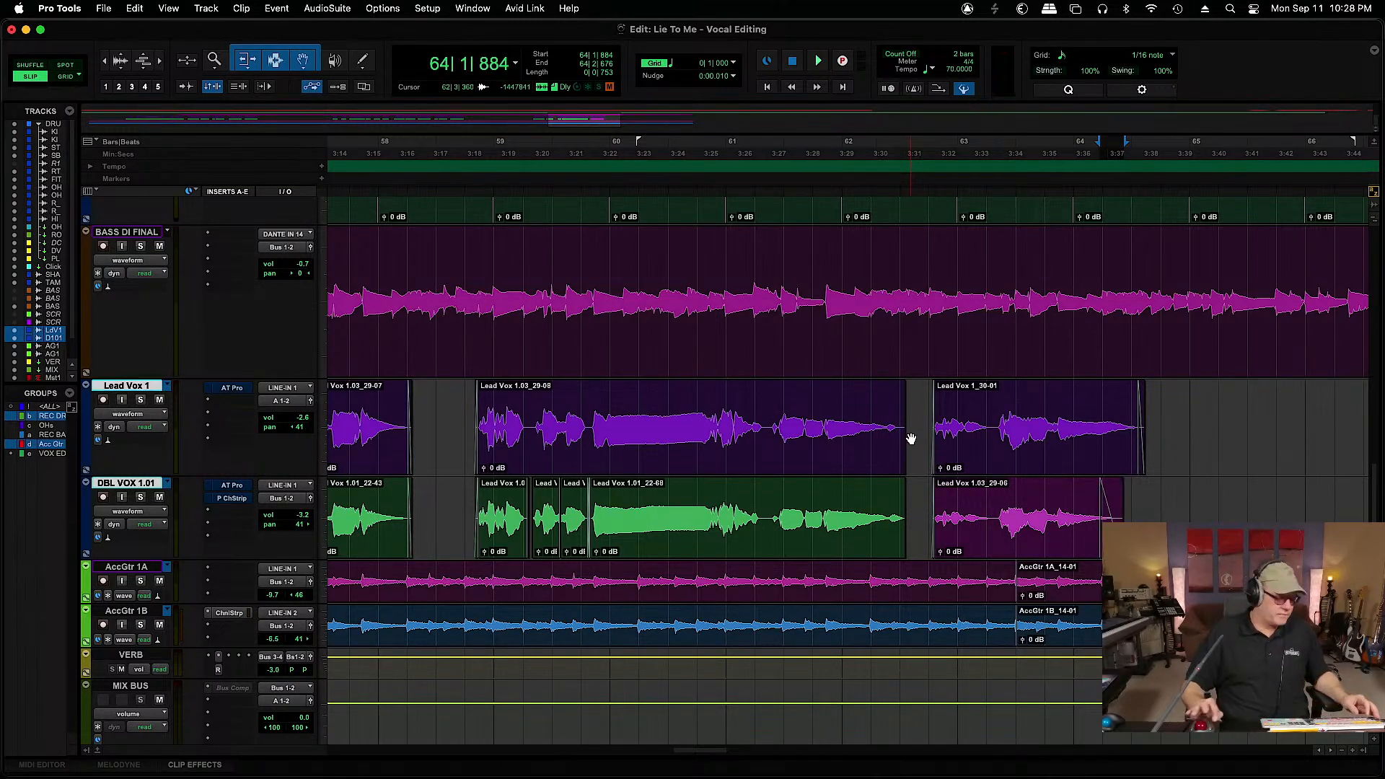
key("super+bracketright")
key("super+bracketright")
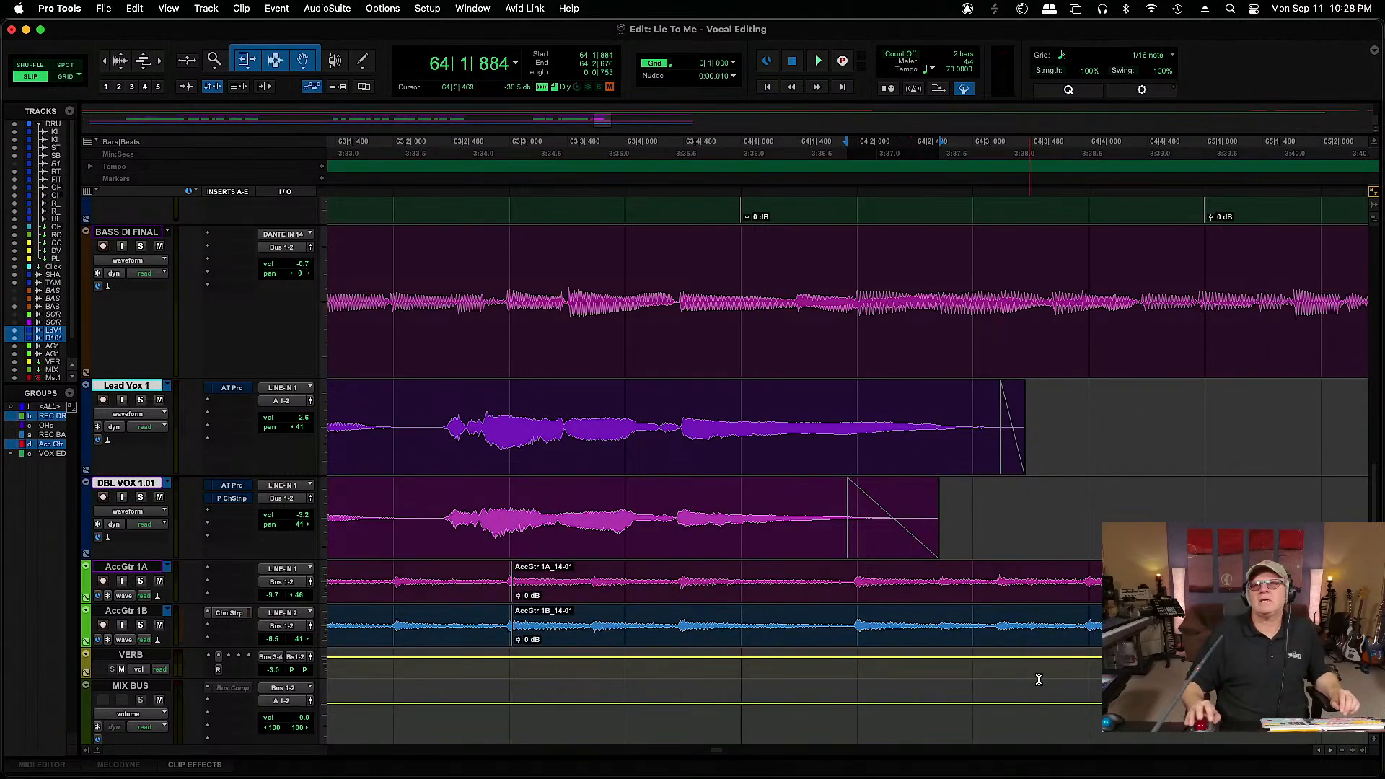
Add a short fade-out to the end of the Lead Vox 1 clip just before the bar 62 gap
scroll(1316, 753, "left", 10)
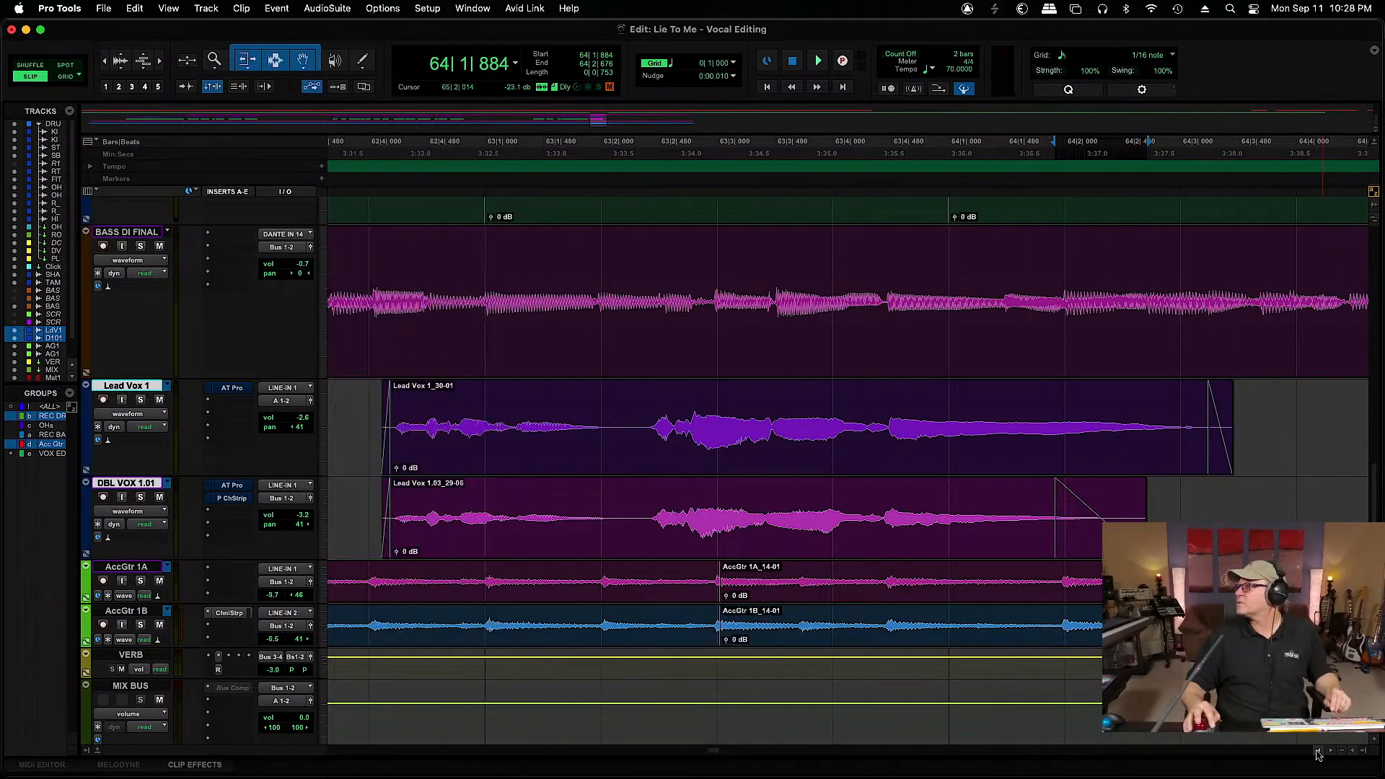
scroll(1316, 754, "left", 4)
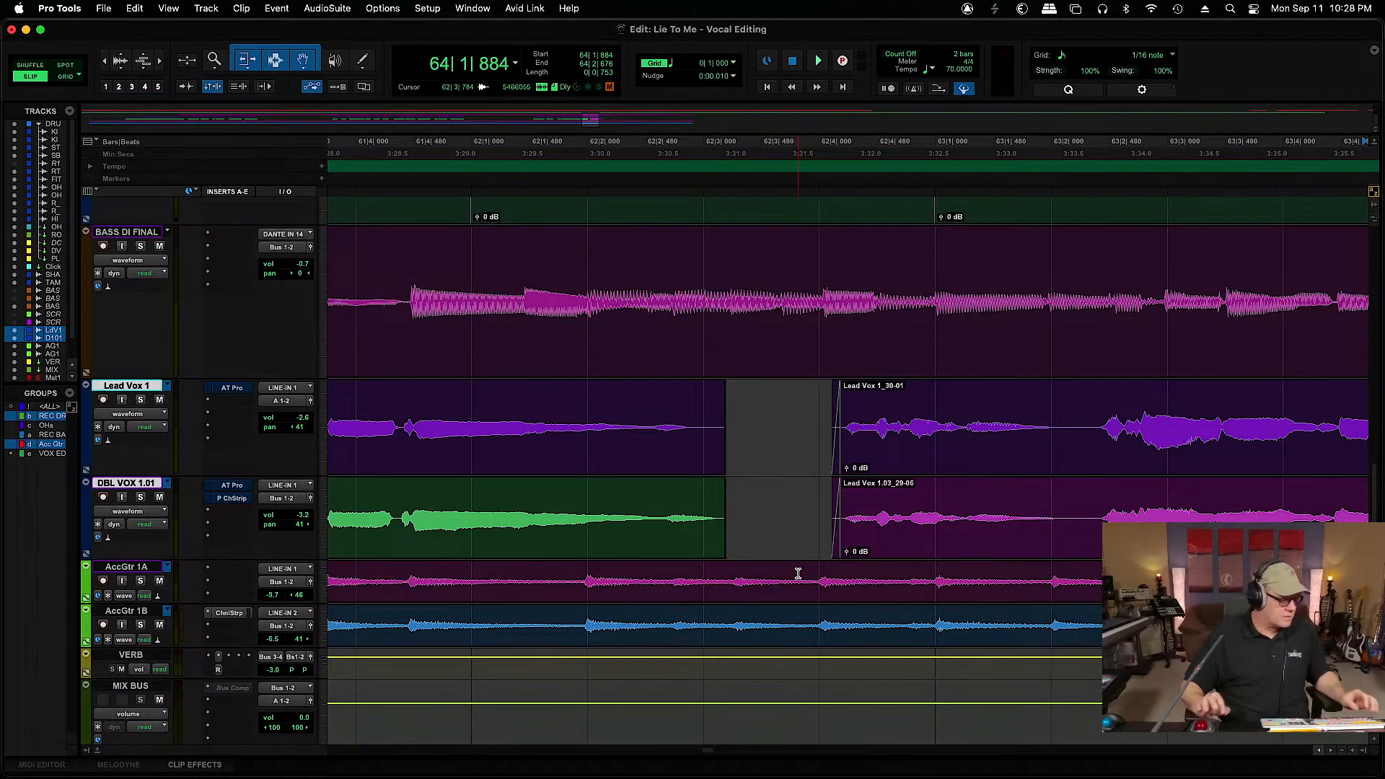
key("super+bracketleft")
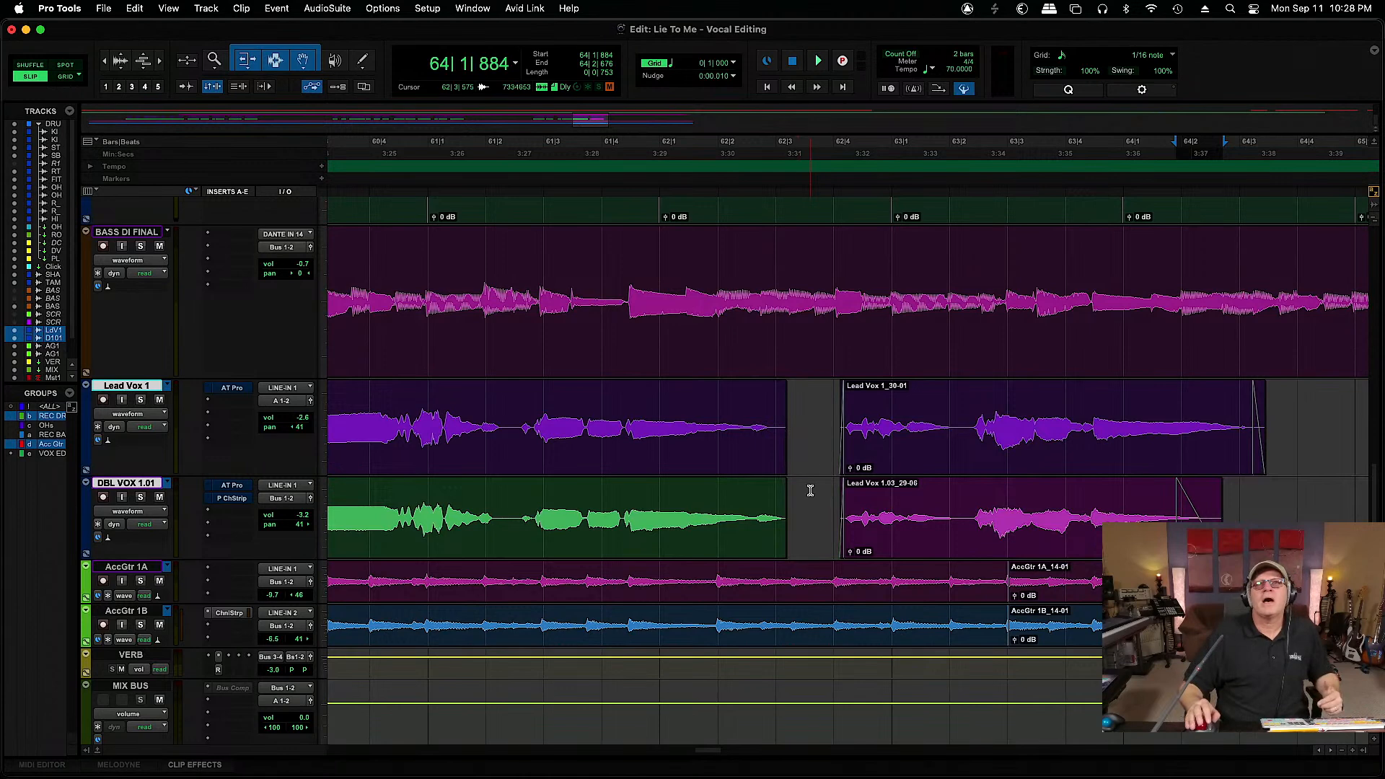
left_click(797, 418)
key("super+bracketright")
key("super+bracketright")
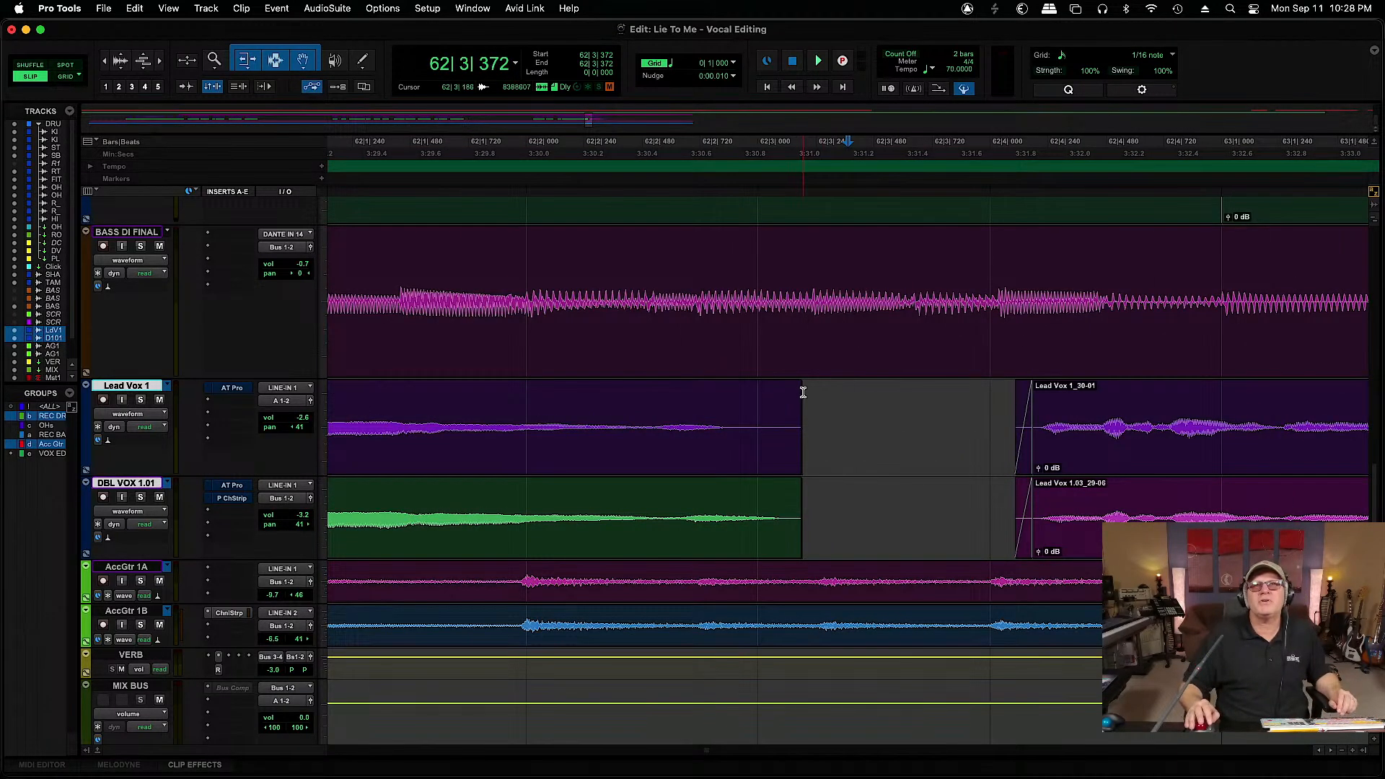
left_click_drag(799, 396, 770, 398)
Trim the end of the bar 62 clip on DBL VOX 1.01 to 62|2|952 and fade it out from 62|2|131
left_click_drag(795, 503, 558, 479)
key("r")
key("r")
key("r")
key("r")
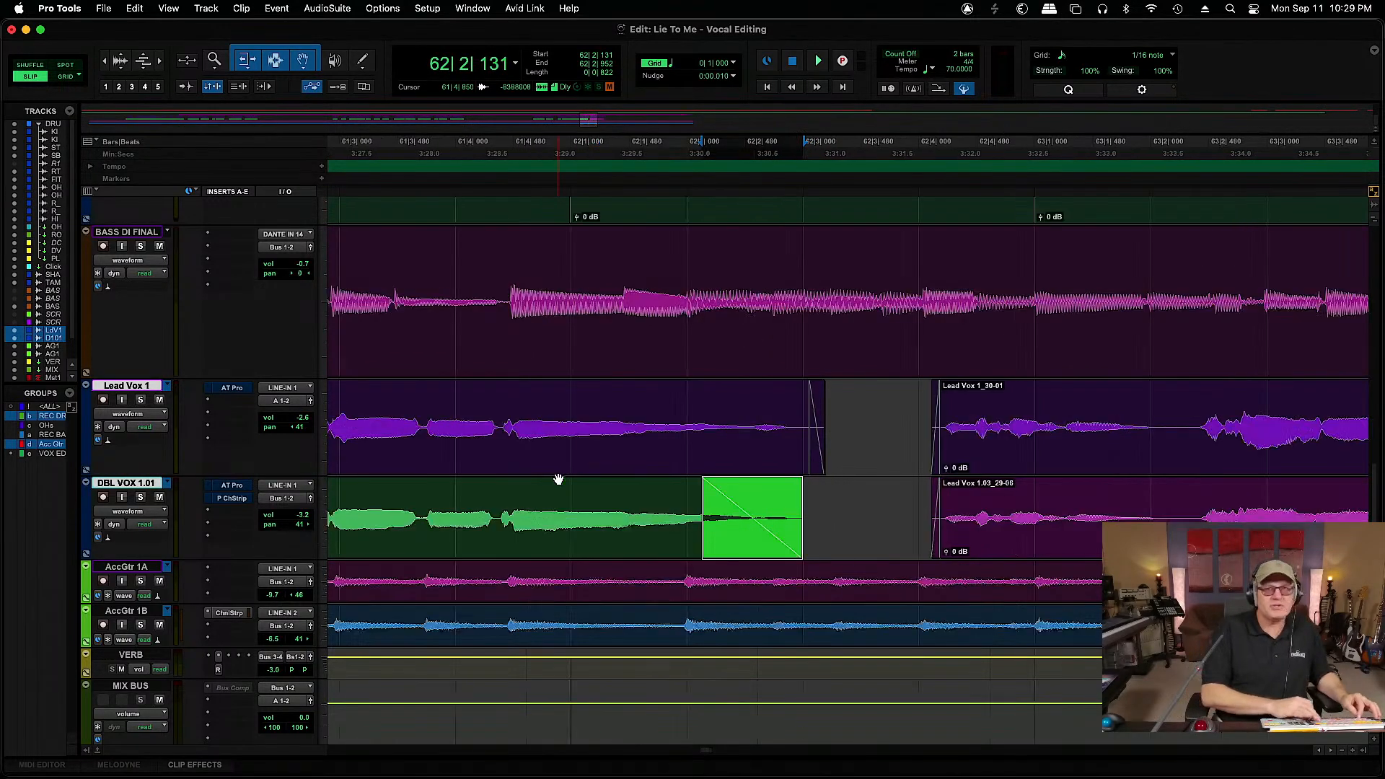
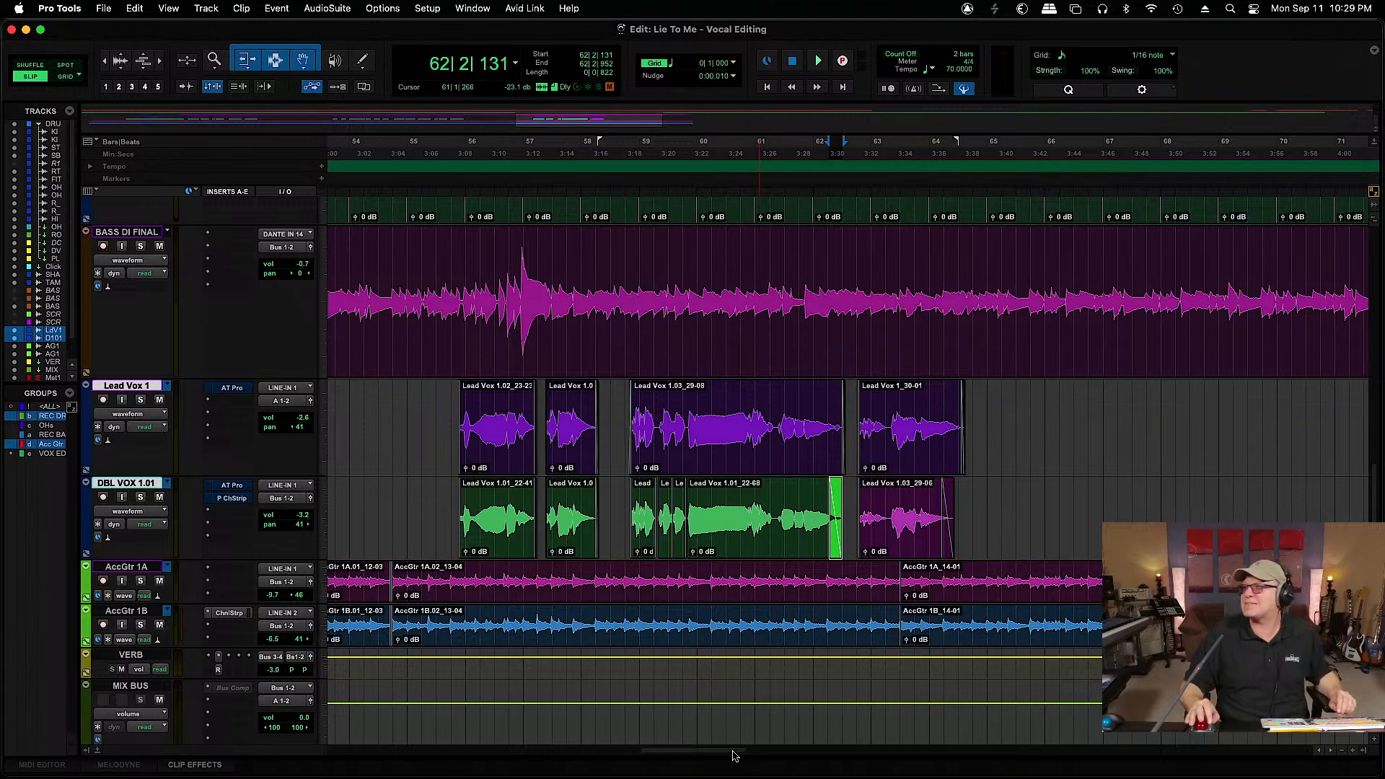
Take the AT Pro inserts on Lead Vox 1 and DBL VOX 1.01 out of bypass
left_click_drag(733, 755, 442, 759)
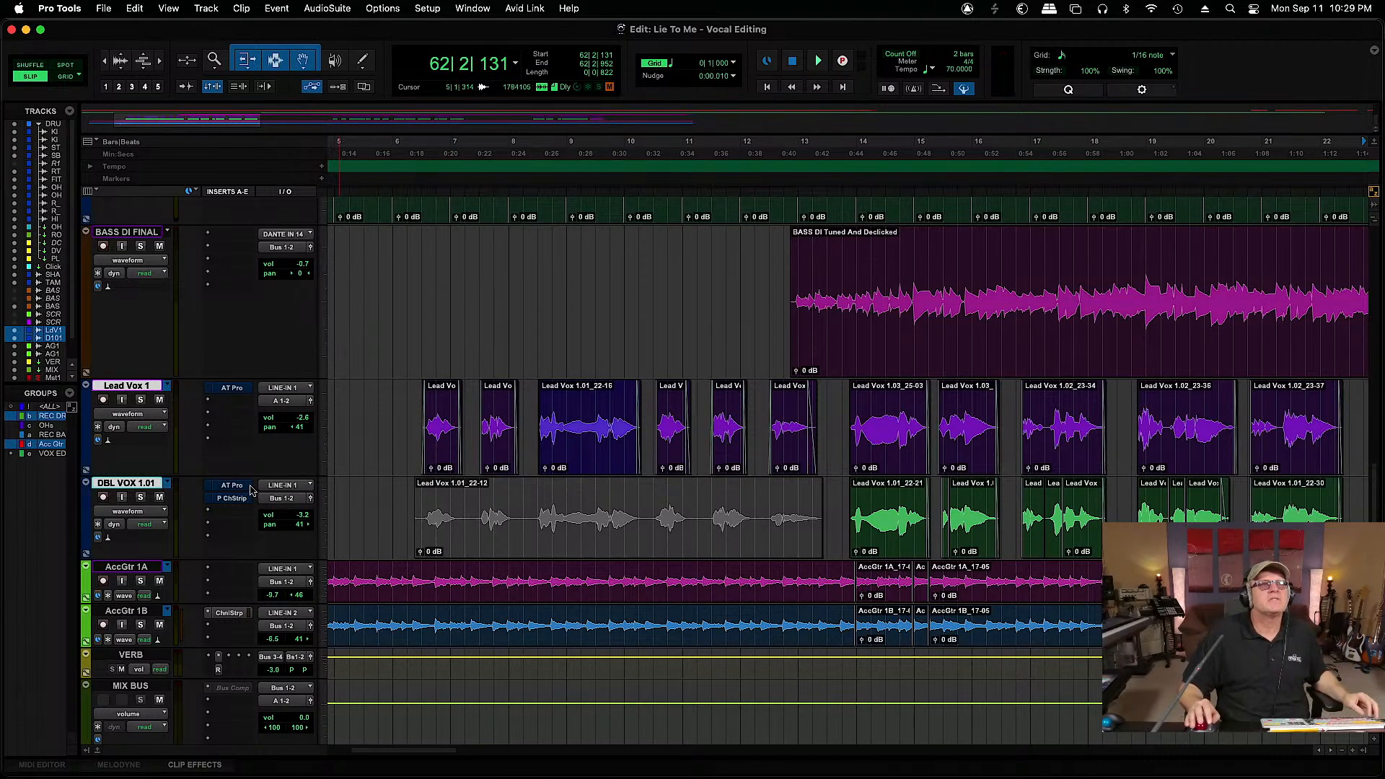
right_click(233, 391)
left_click(235, 394)
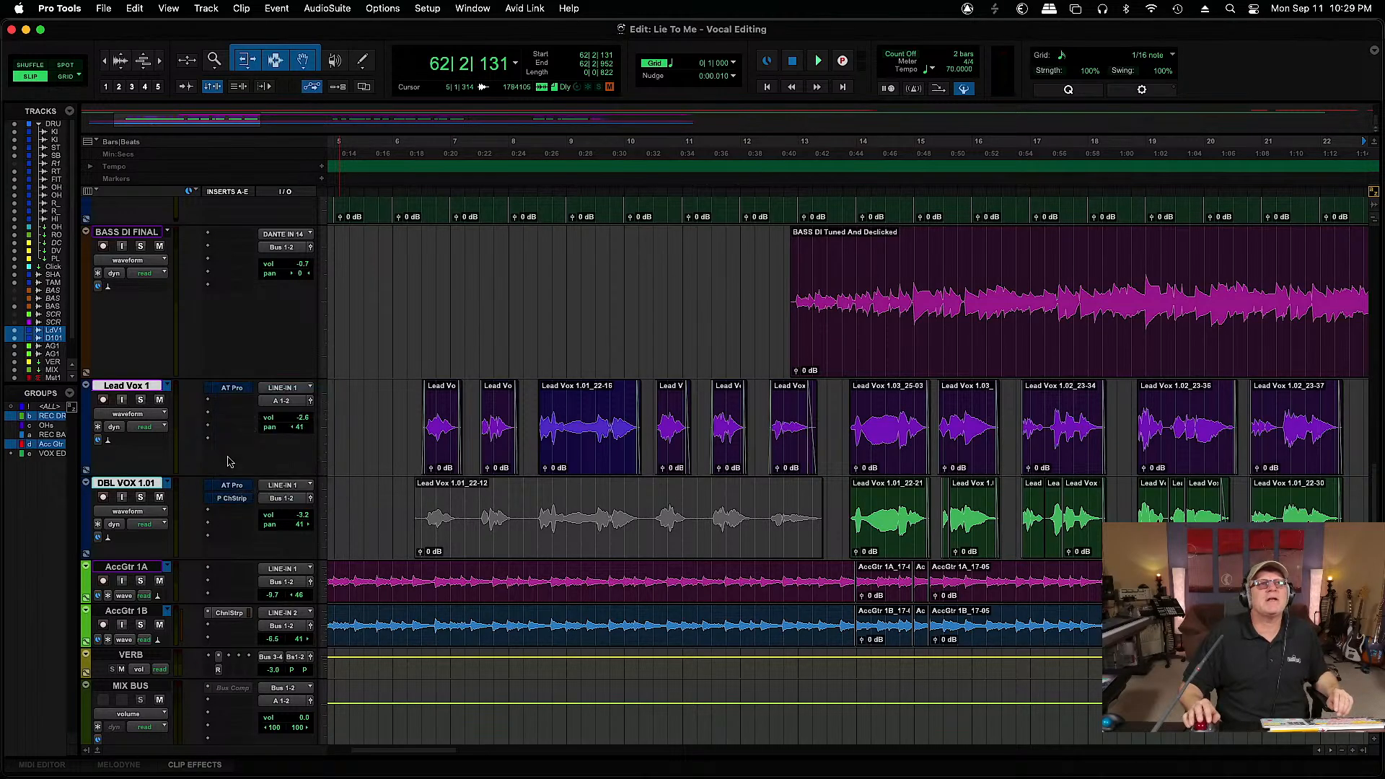
right_click(234, 490)
left_click(237, 491)
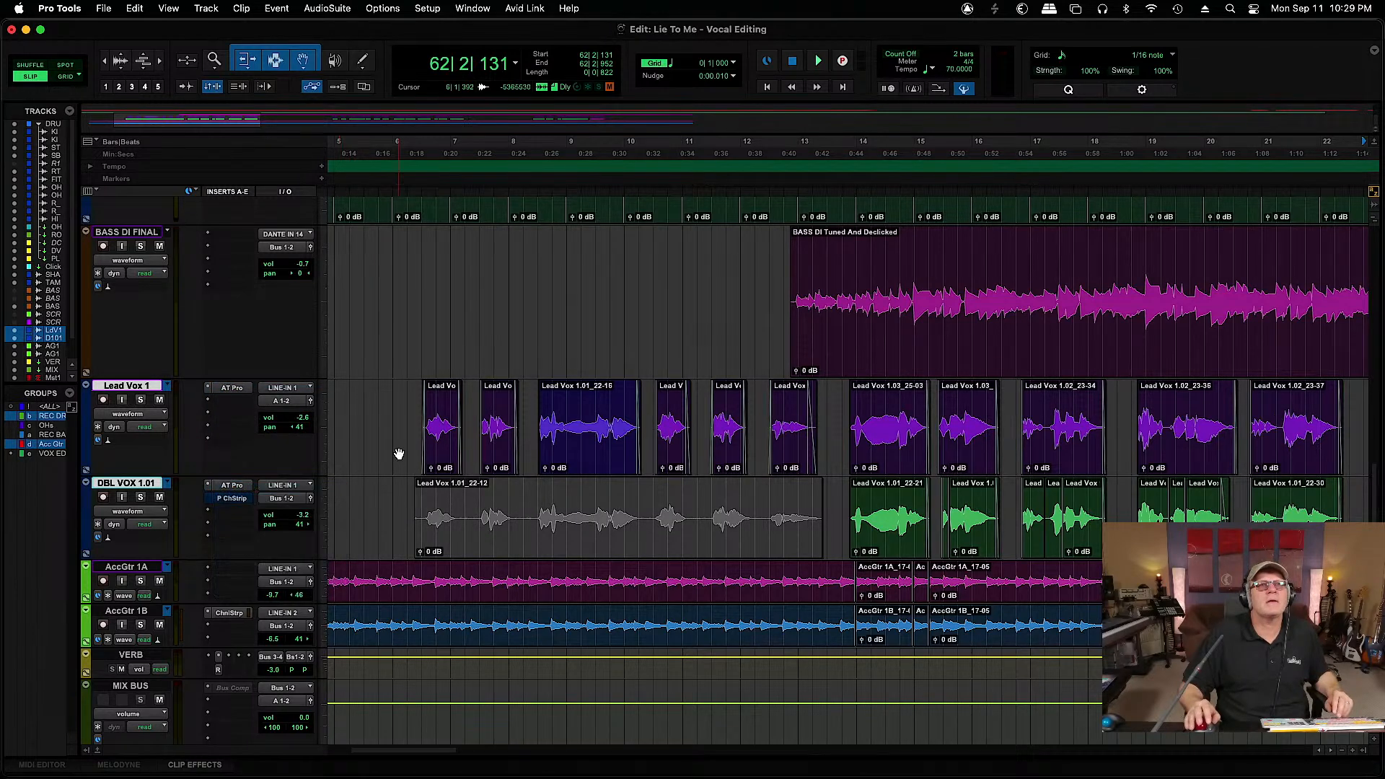
Set the pan of Lead Vox 1 and DBL VOX 1.01 to 0 and place the edit cursor at 5|4|110
left_click(417, 408)
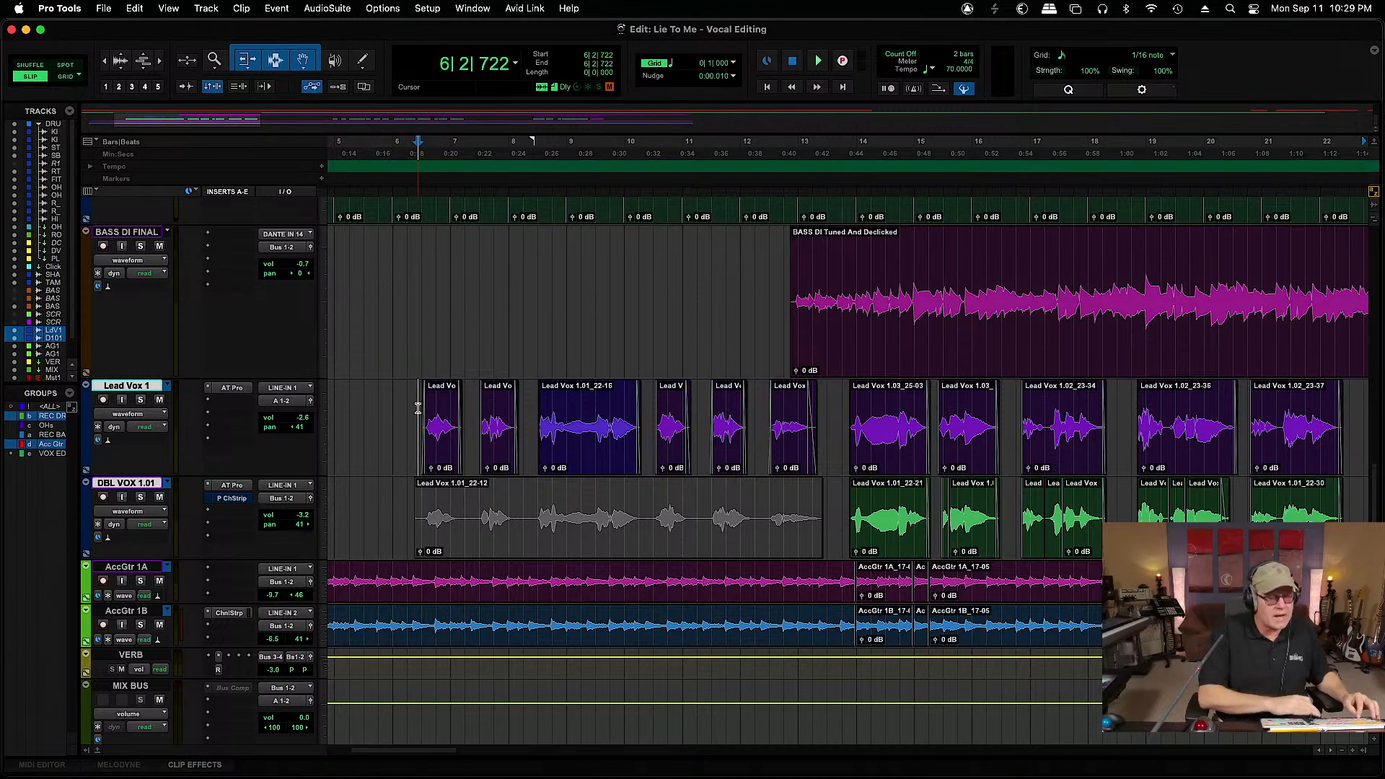
key("super+bracketleft")
key("super+bracketleft")
key("super+bracketleft")
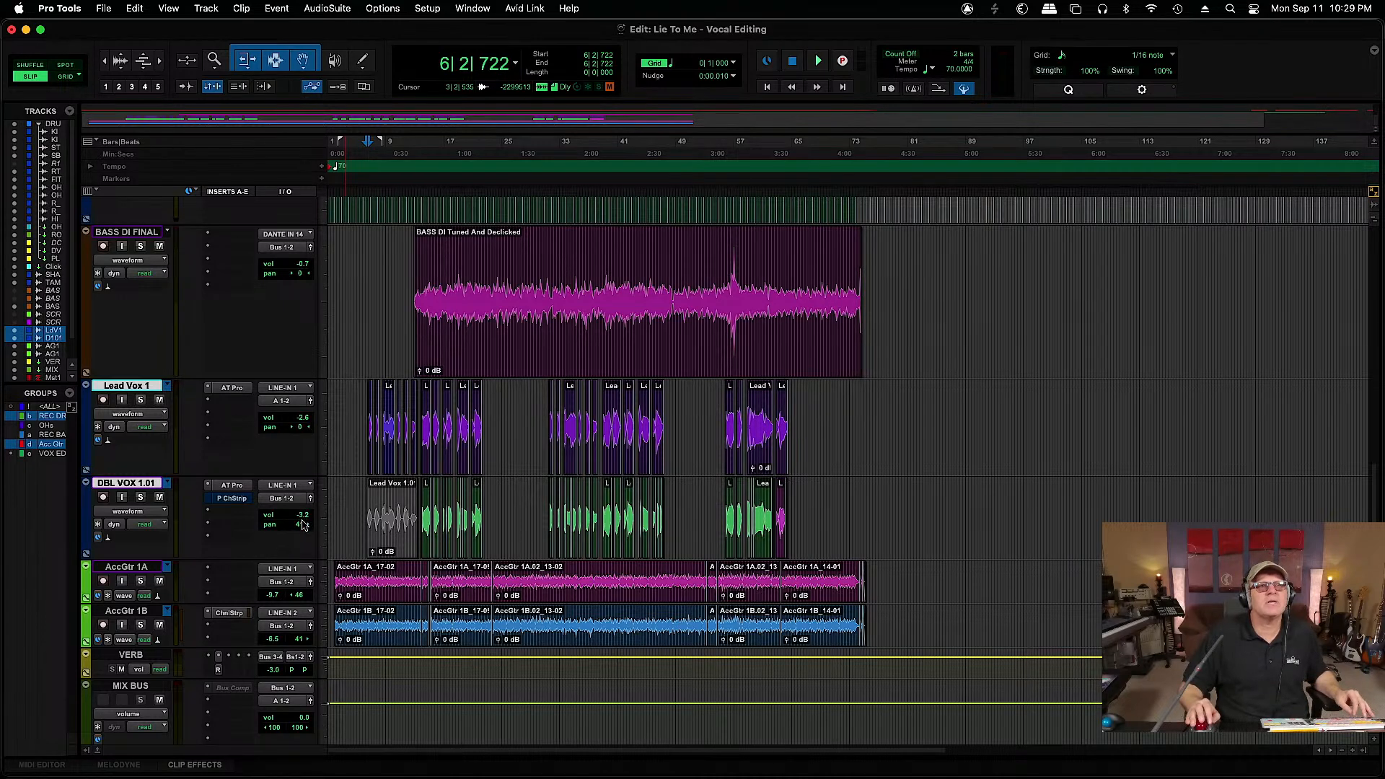
left_click(362, 416)
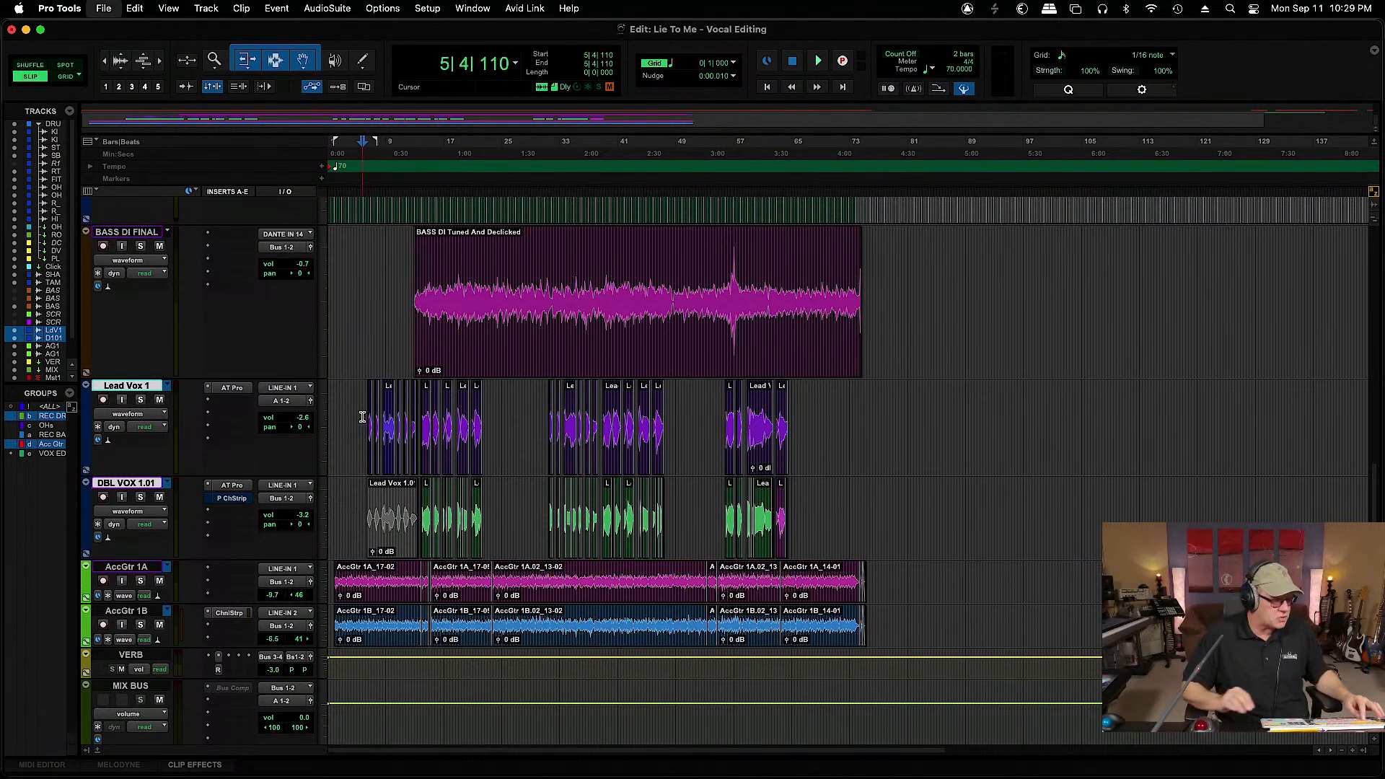
Take the P ChStrip insert on DBL VOX 1.01 out of bypass and place the edit cursor at 6|1|679
key("super+bracketright")
key("super+bracketright")
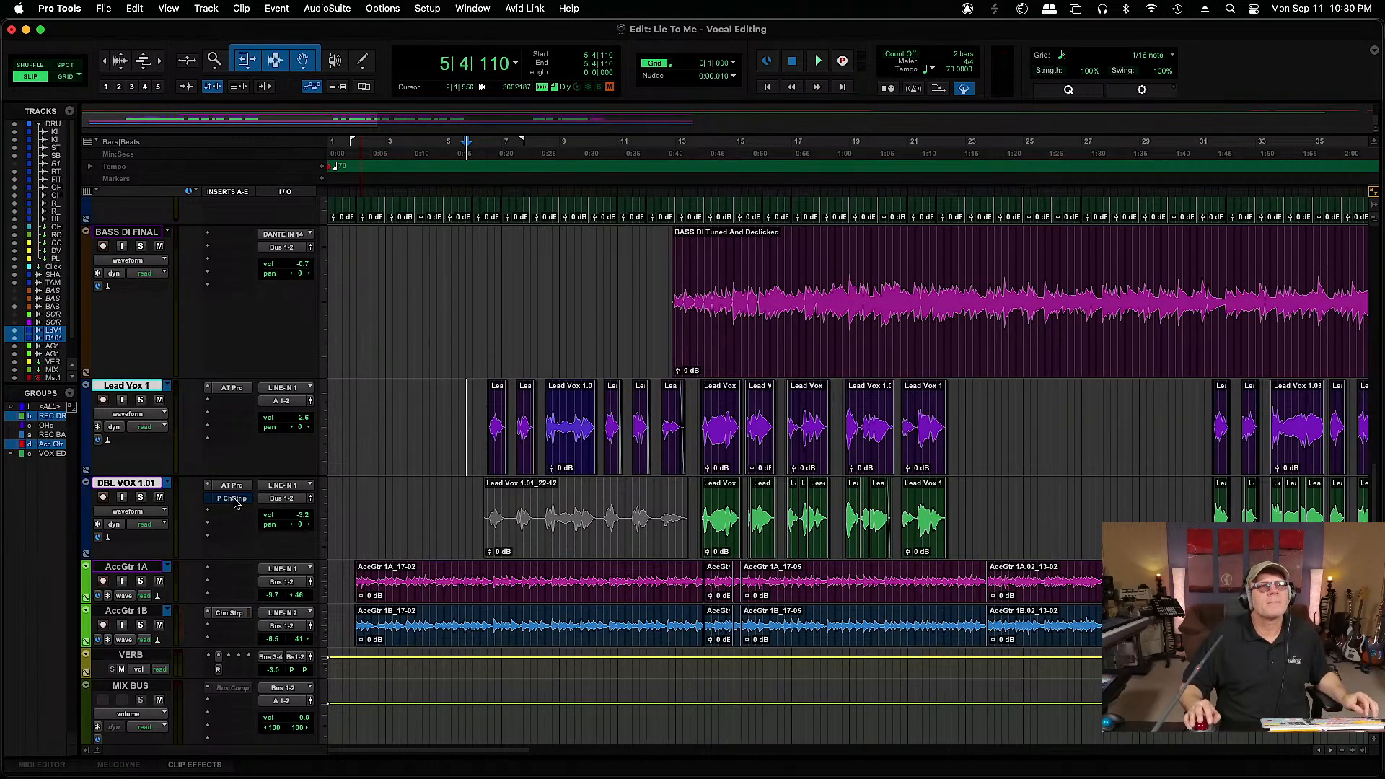
left_click(235, 503)
left_click(235, 505)
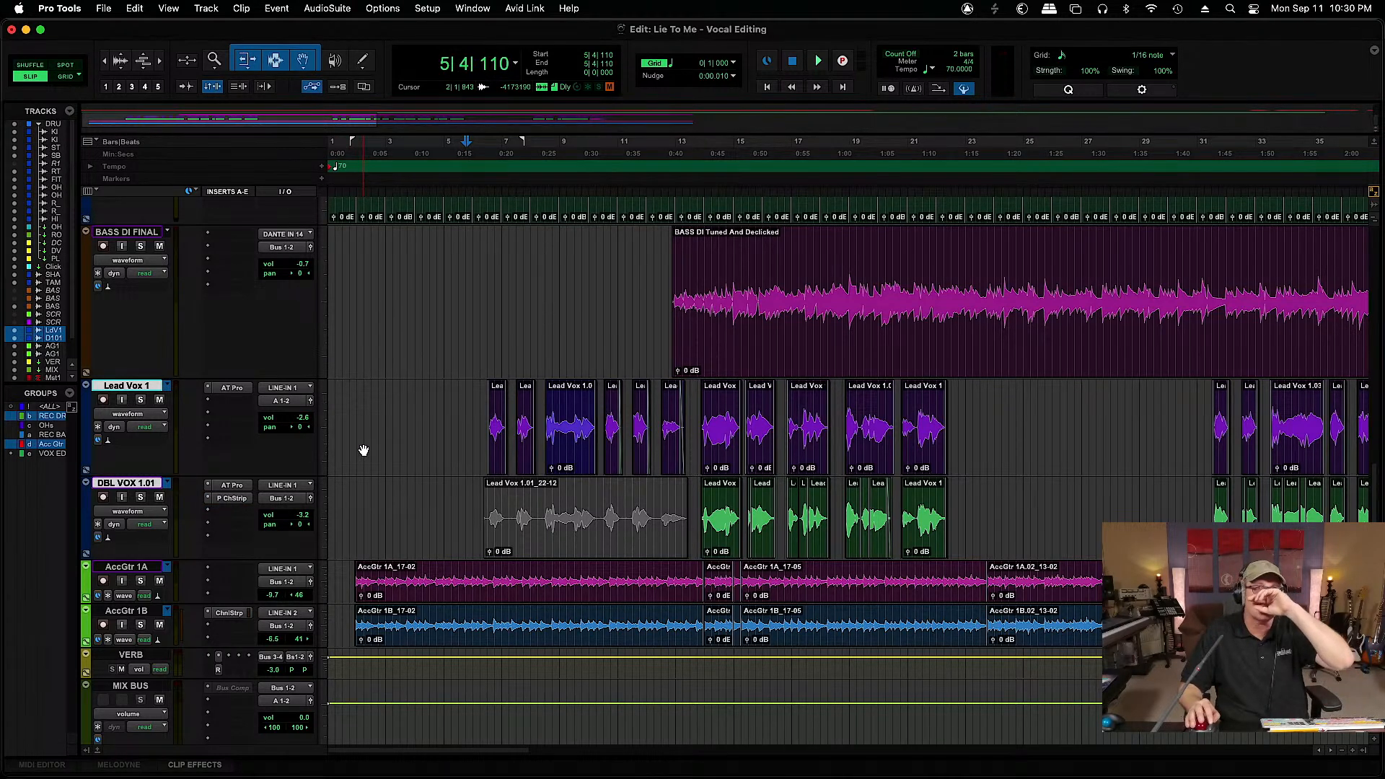
left_click(477, 415)
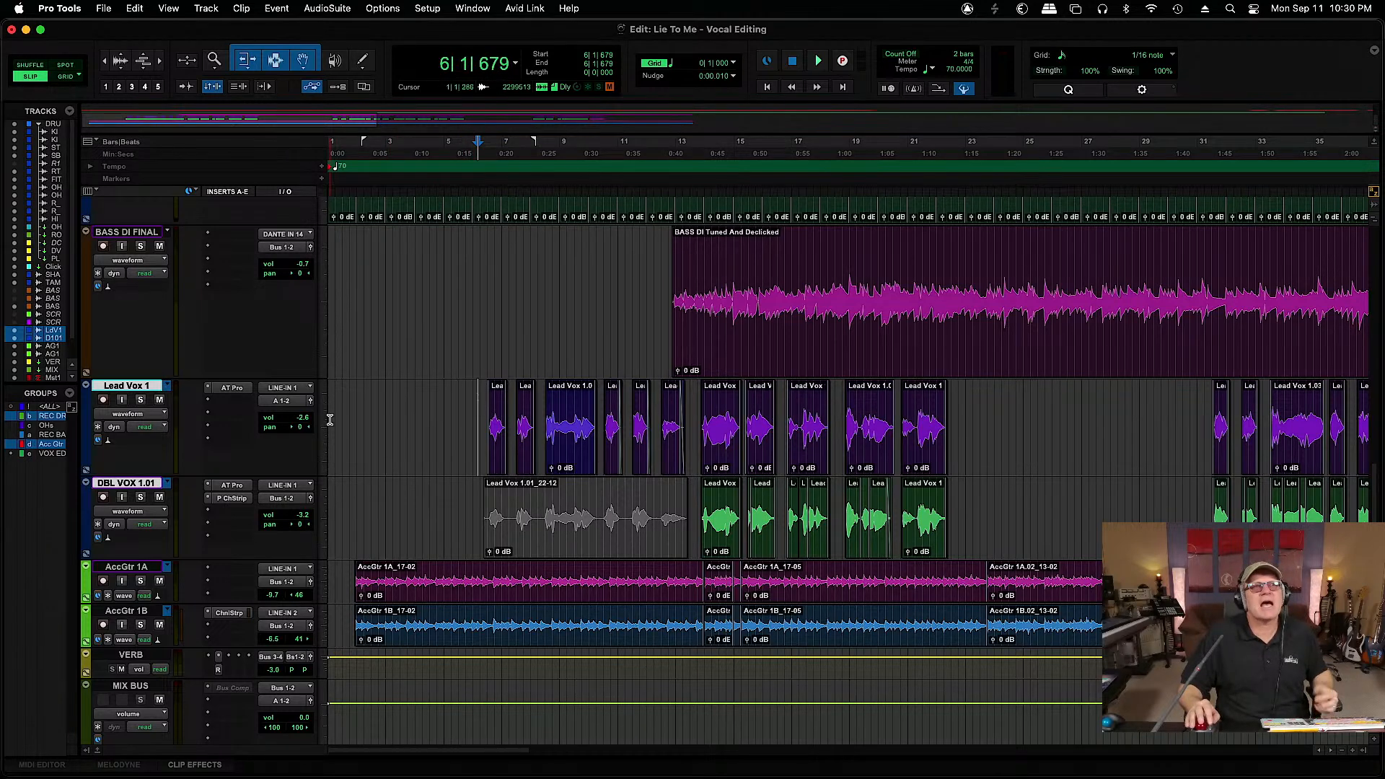
Set the volume of DBL VOX 1.01 to -16.4 and Lead Vox 1 to -0.5 while playing from 6|1|679
left_click_drag(308, 521, 307, 533)
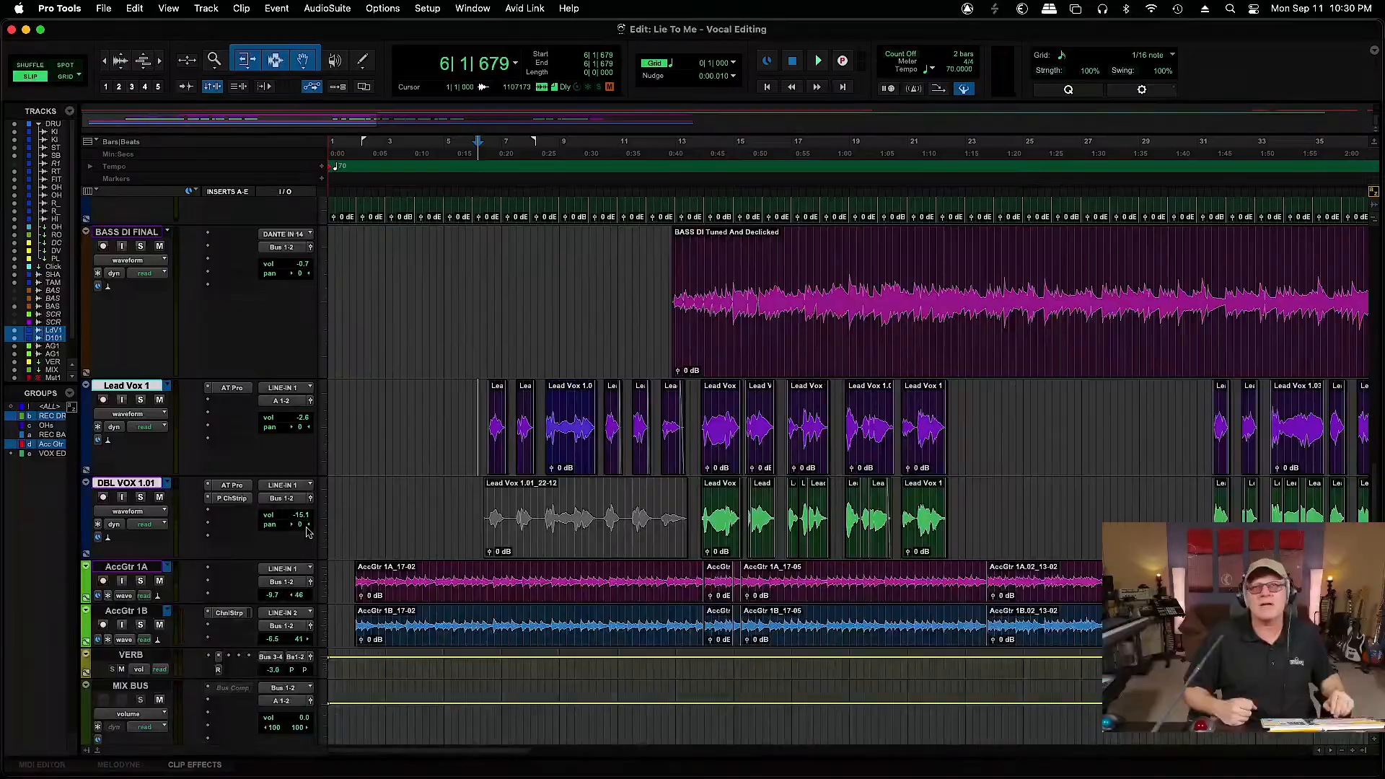
key("space")
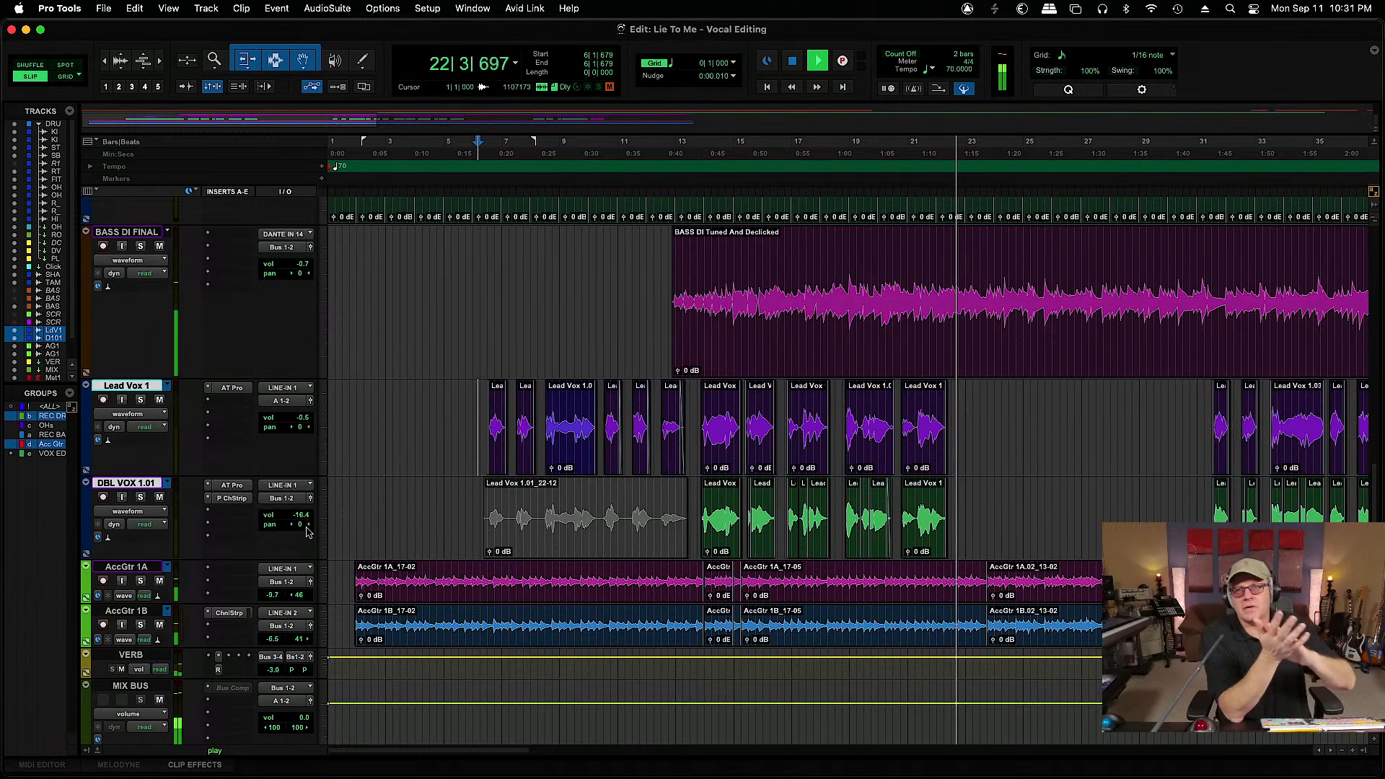
key("space")
Play the second verse from 31|2|343 and set the volume of DBL VOX 1.01 to -14.6
left_click(1205, 424)
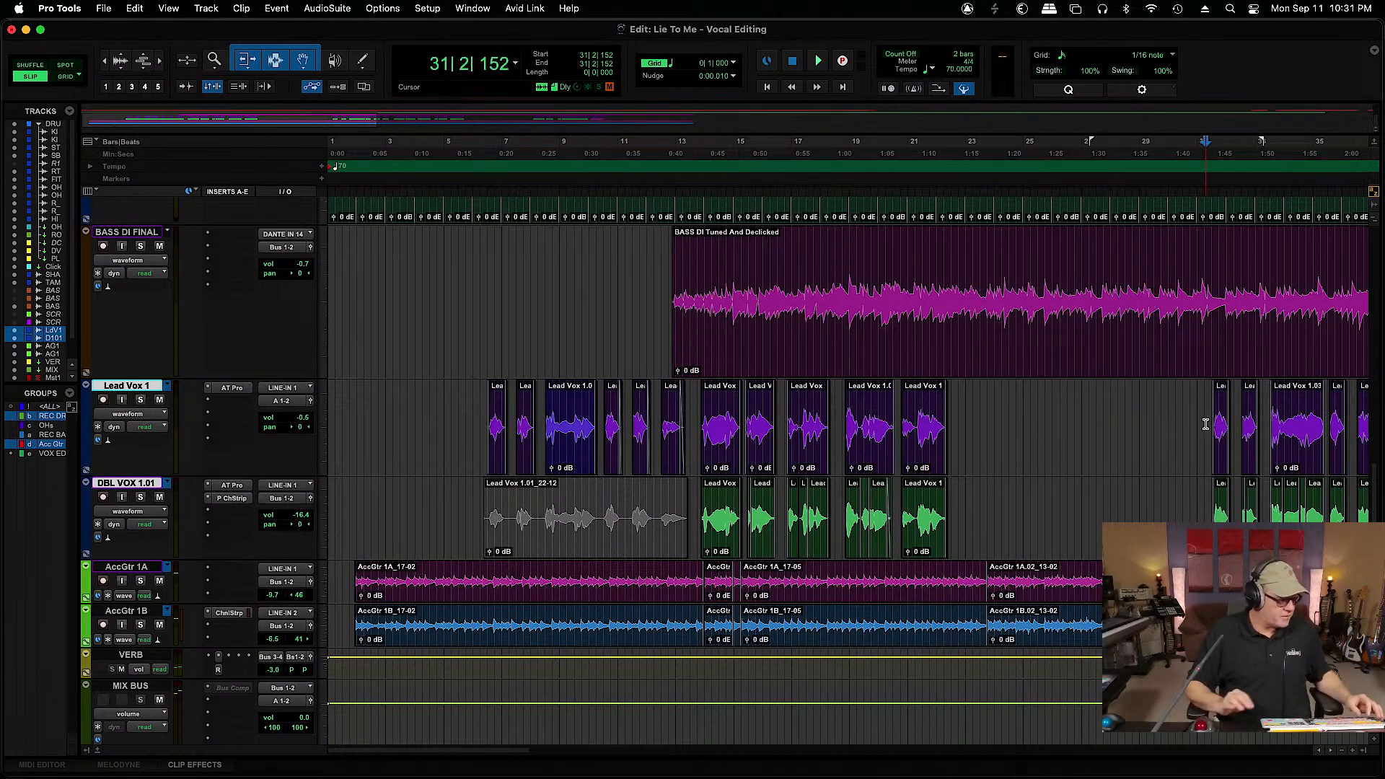
key("super+bracketright")
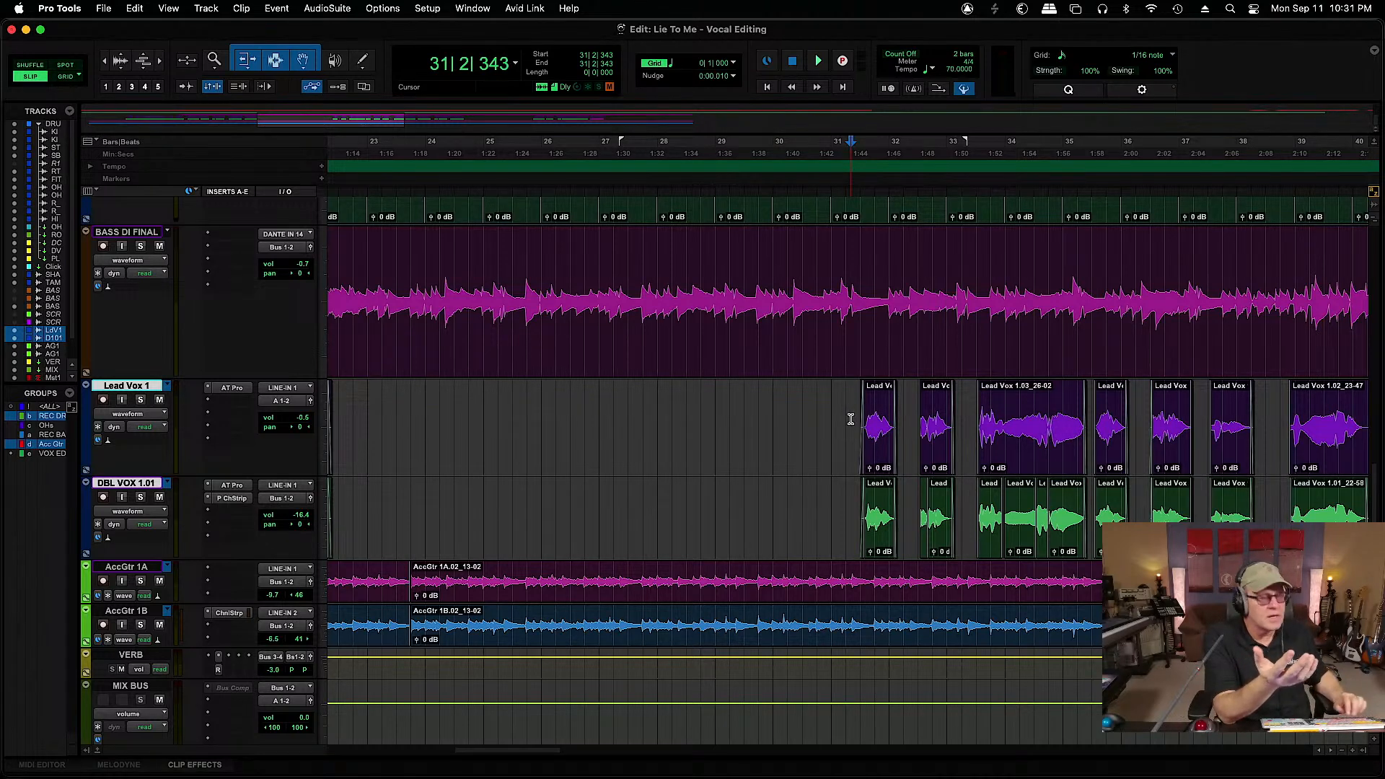
key("space")
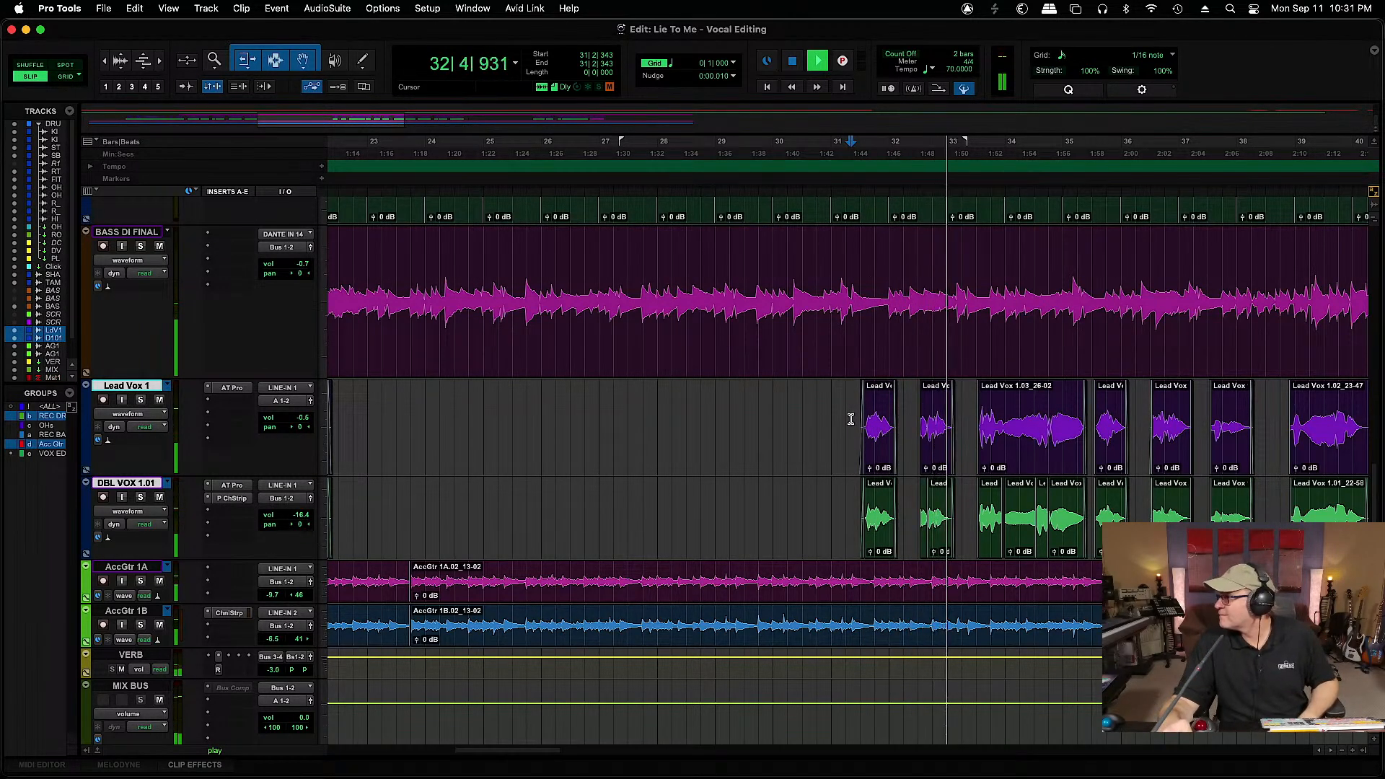
key("shift+m")
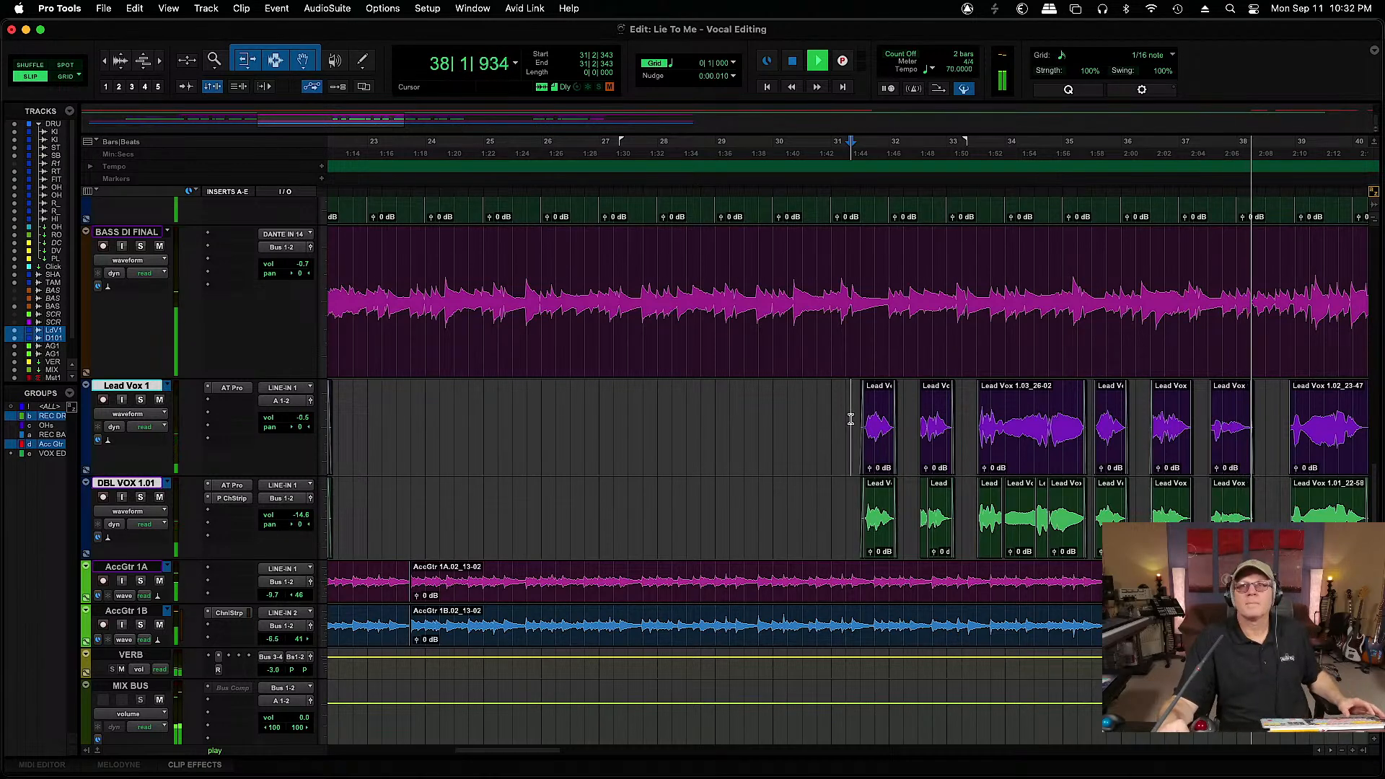
key("super+bracketleft")
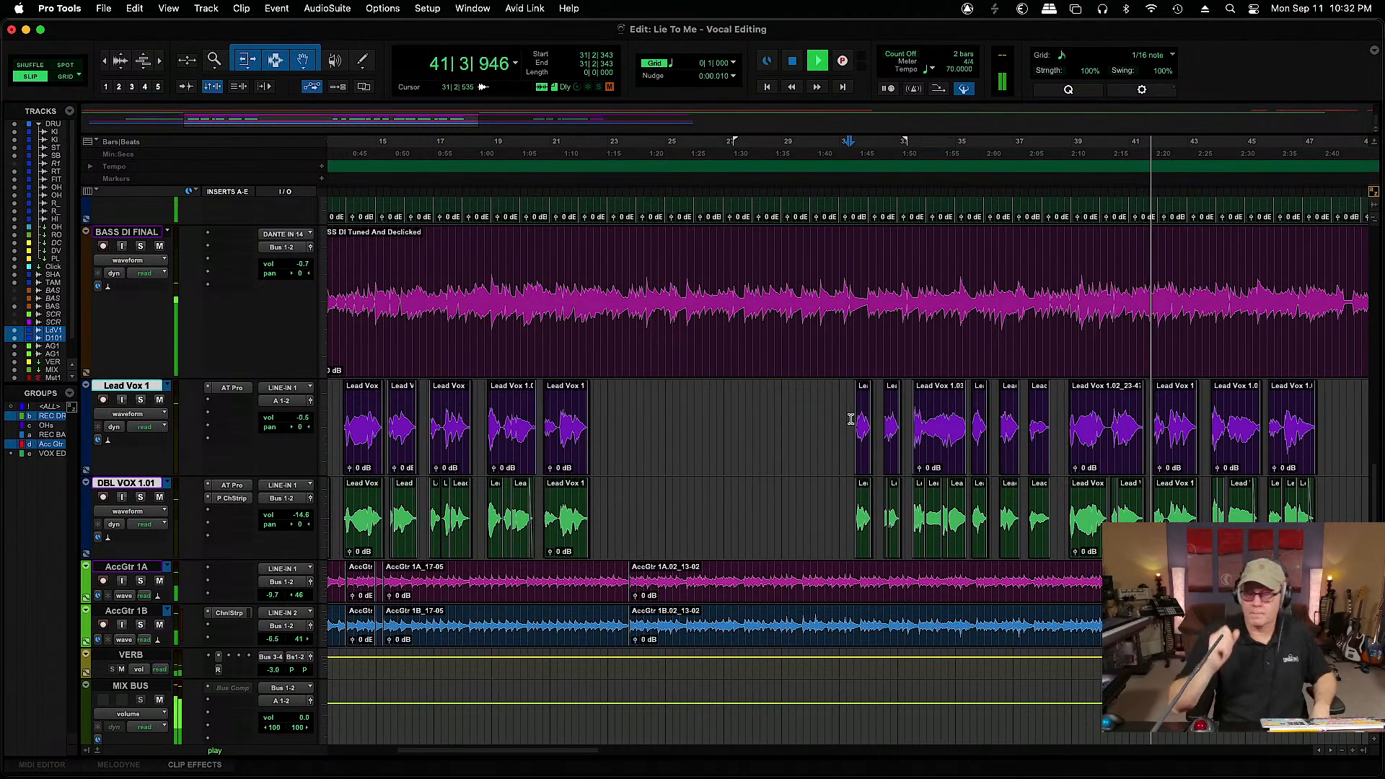
left_click_drag(577, 750, 712, 752)
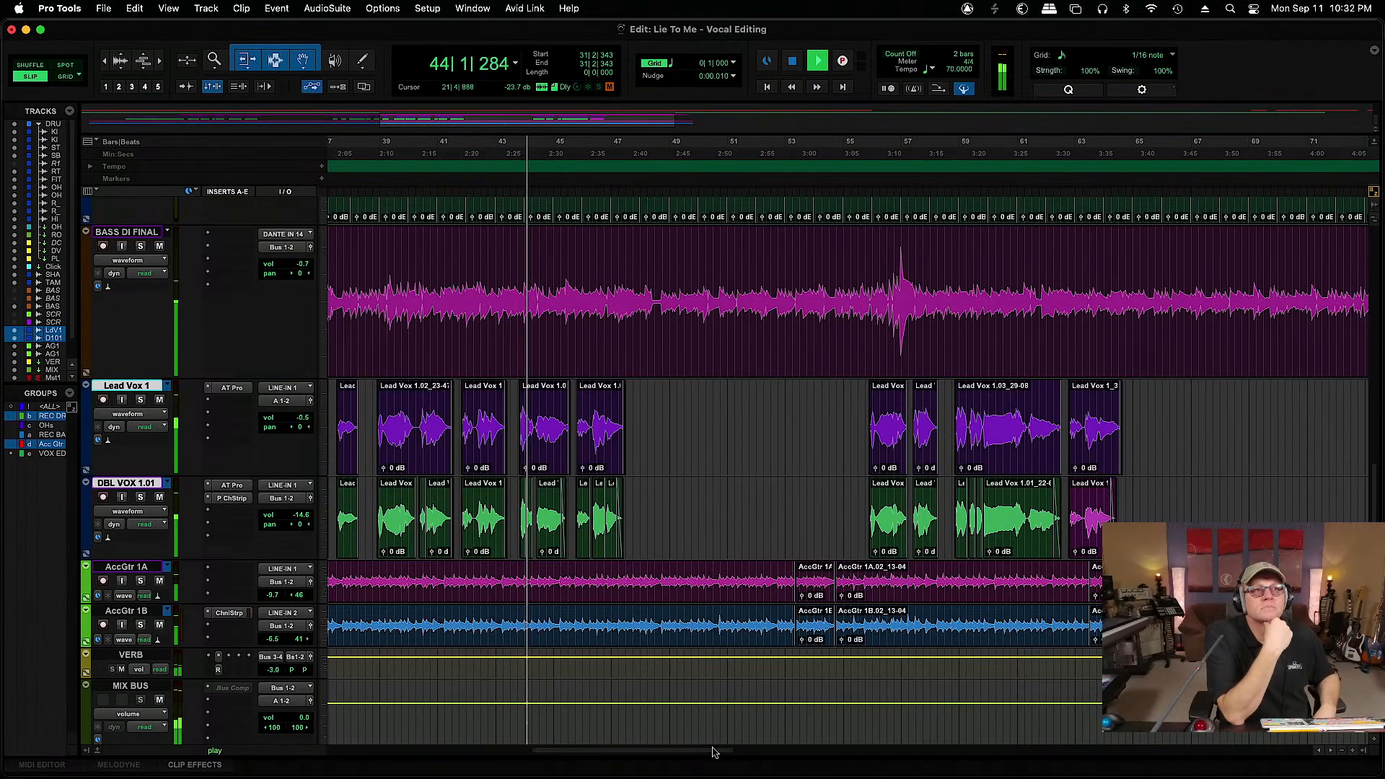
Set the channel strip compressor on DBL VOX 1.01 to ratio 3.10, threshold -15.9 dB and attack 5.50 ms
left_click(231, 497)
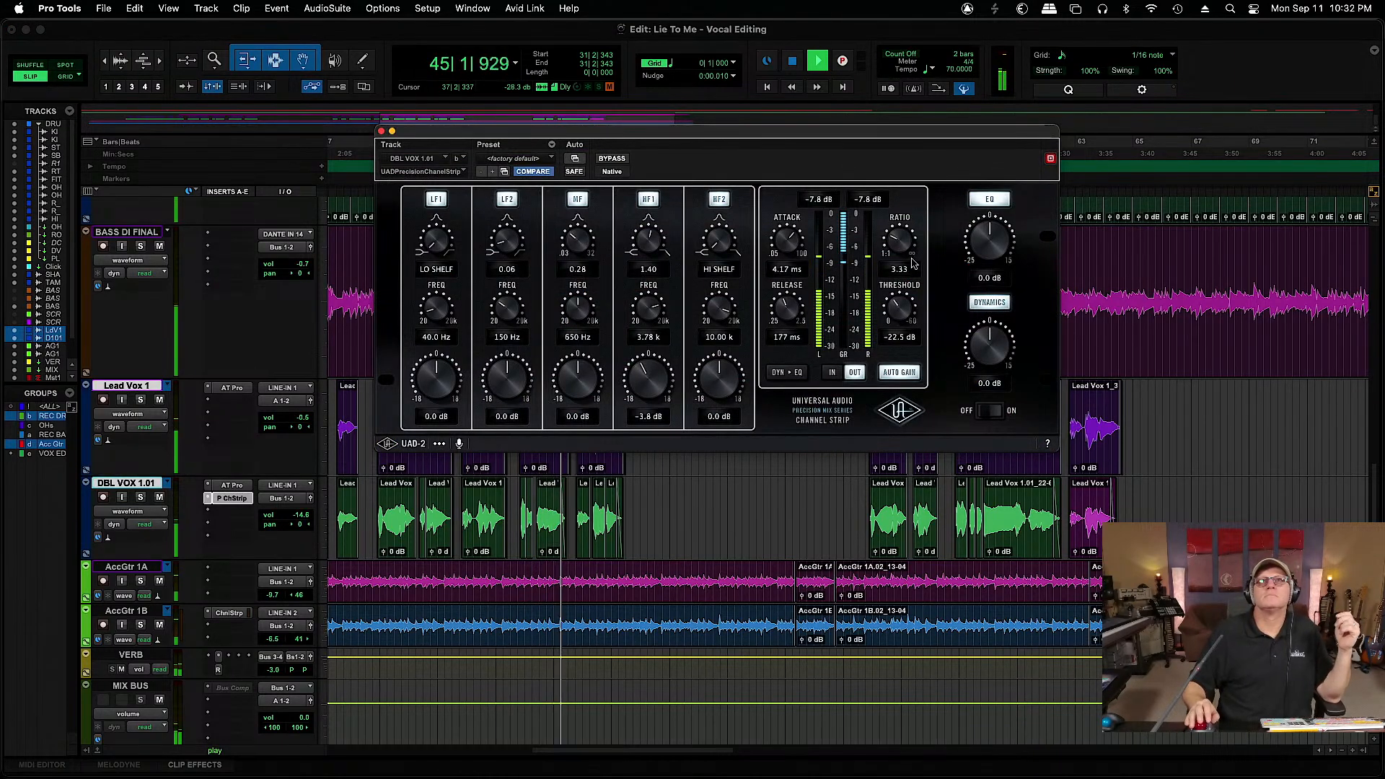
left_click_drag(897, 242, 895, 247)
left_click_drag(895, 307, 891, 322)
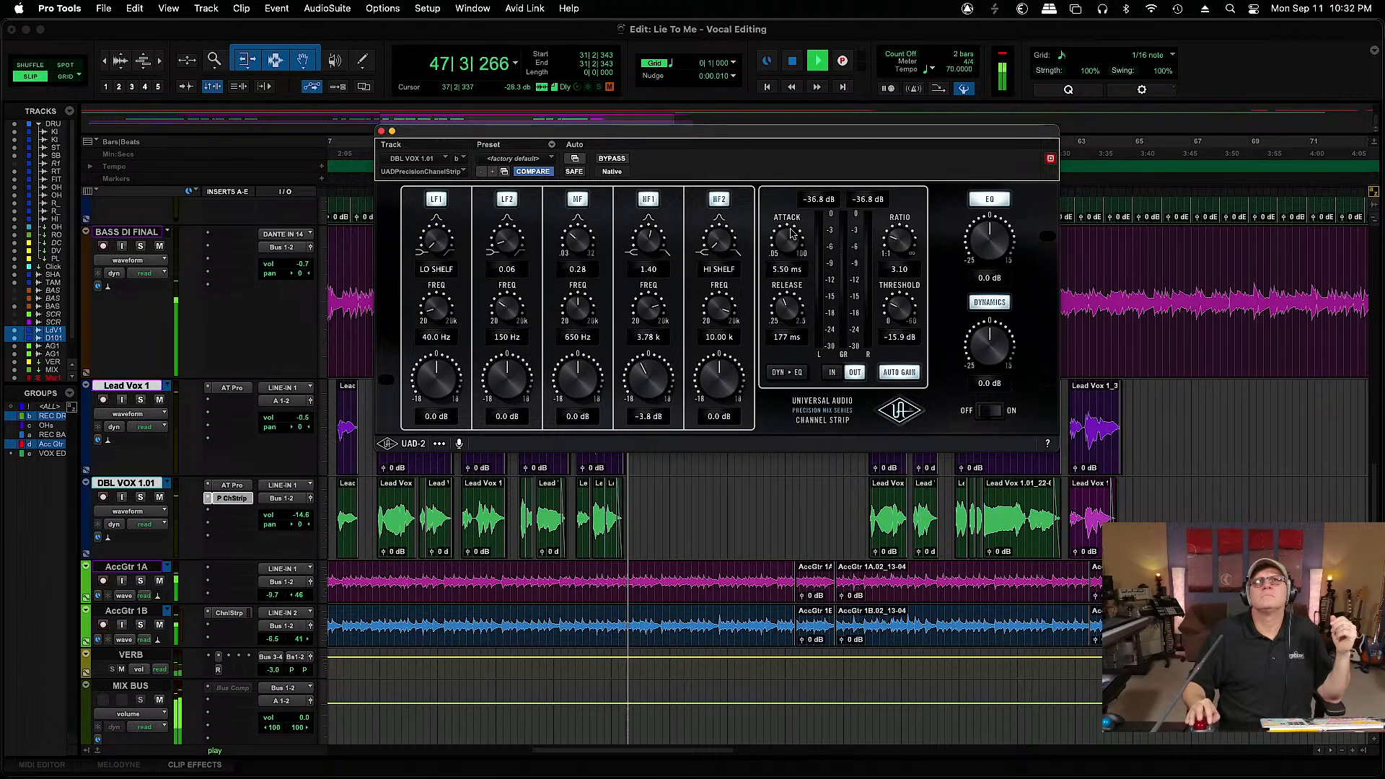
key("super+w")
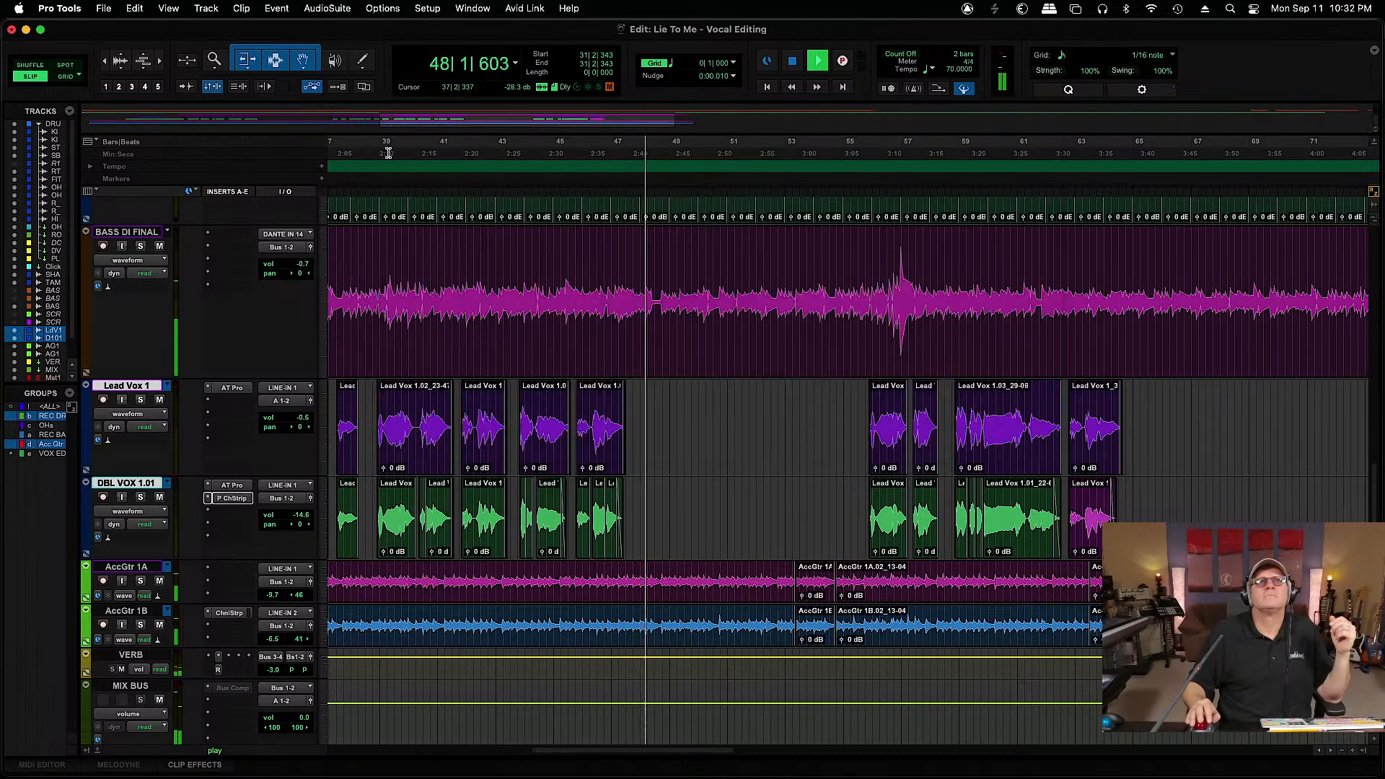
Save the session and play the last vocal section from 55|3|885 to check the blend of both vocals
key("space")
key("super+s")
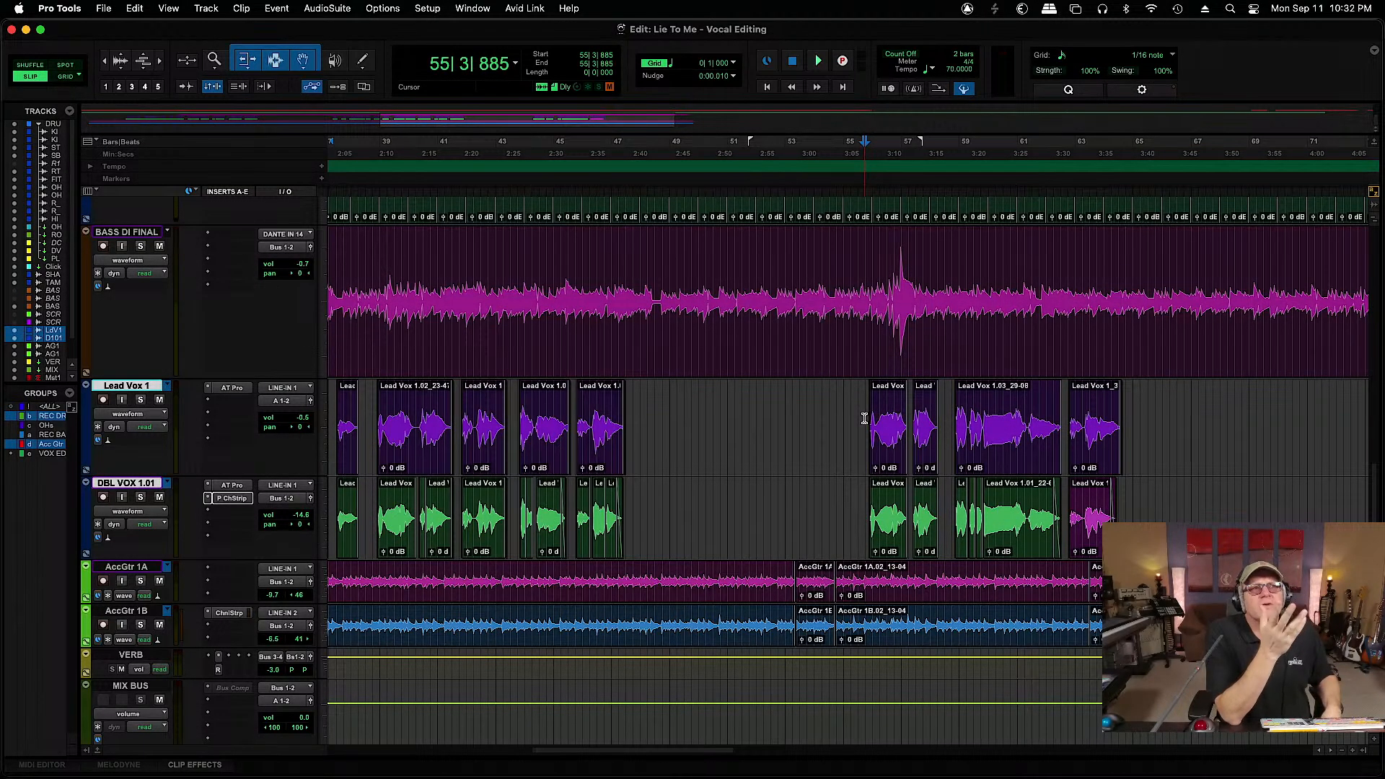
key("space")
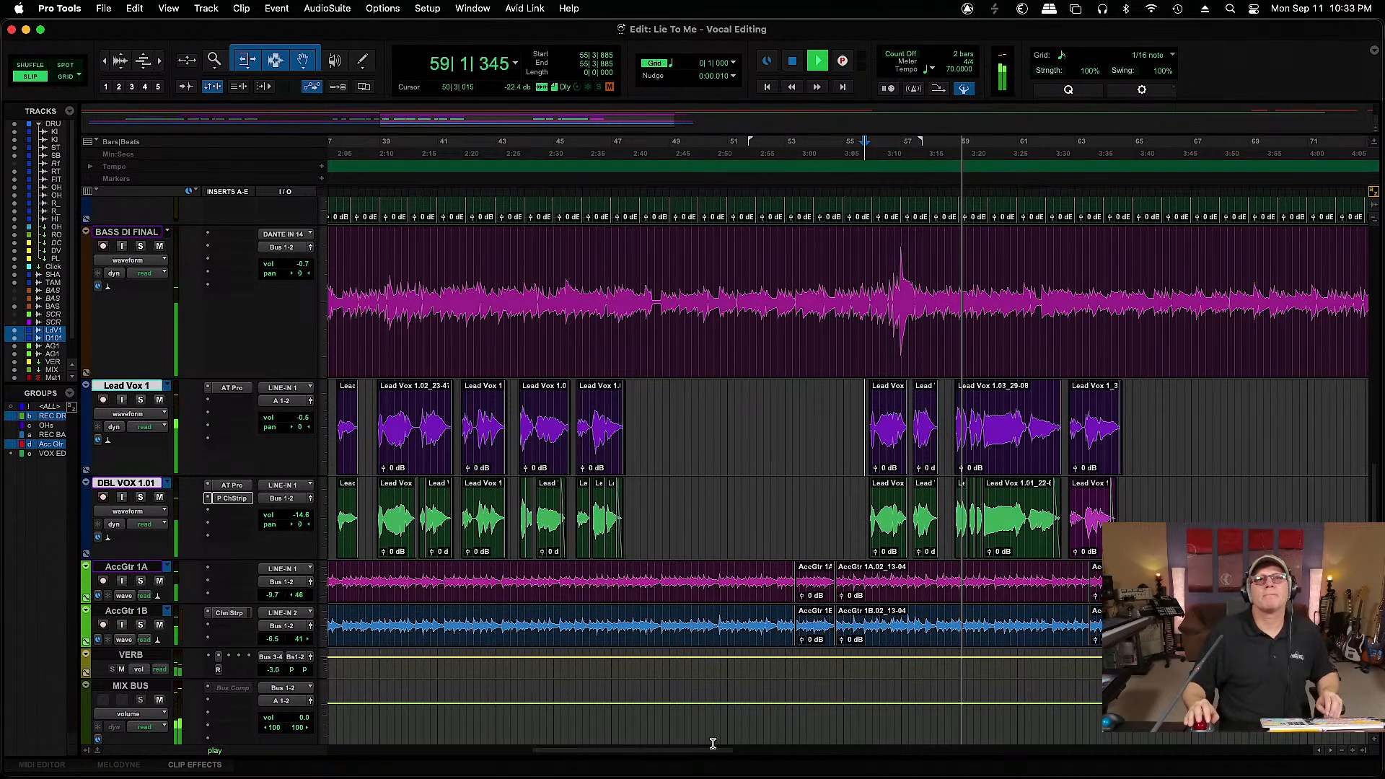
left_click_drag(713, 747, 742, 766)
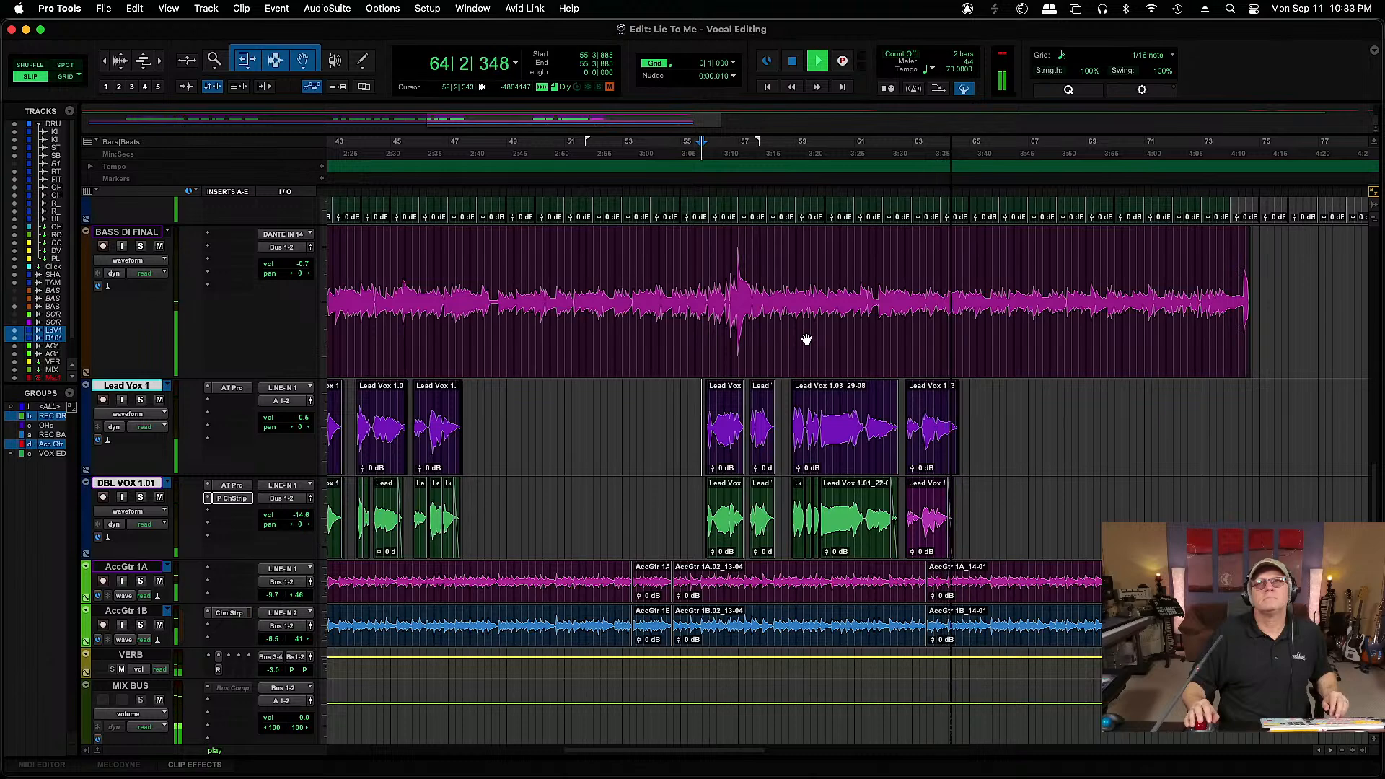
key("space")
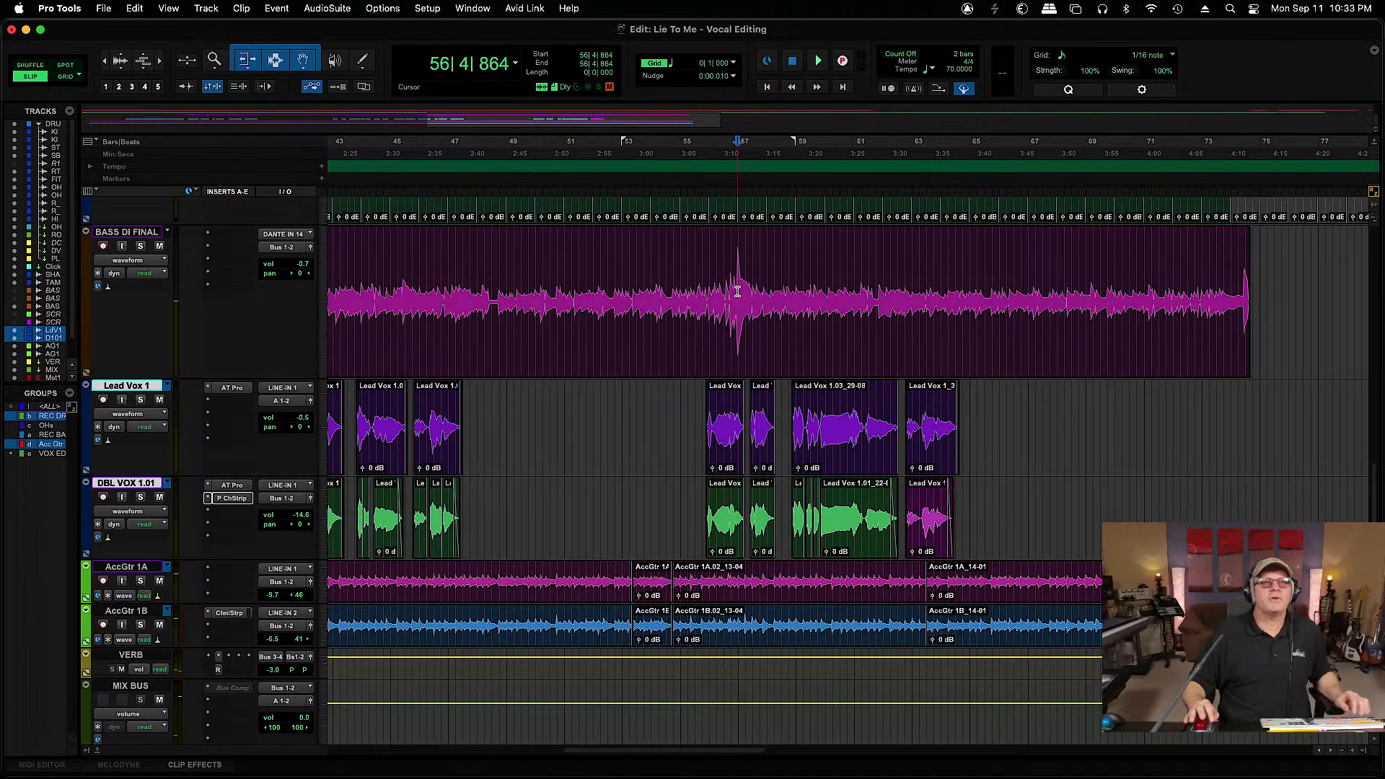
Separate the loud bass note on BASS DI FINAL from 56|4|807 to 57|2|924 into its own clip
scroll(737, 291, "up", 10)
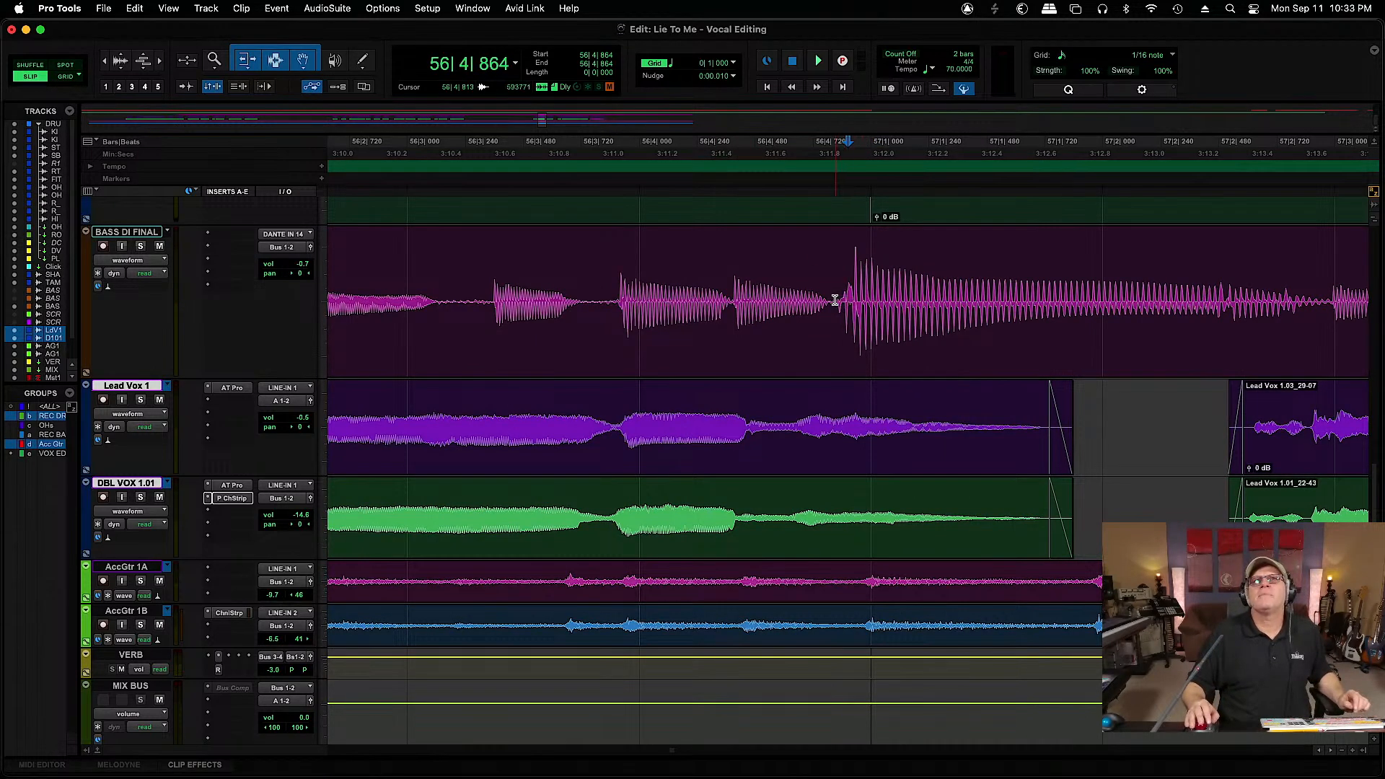
left_click_drag(841, 303, 1323, 315)
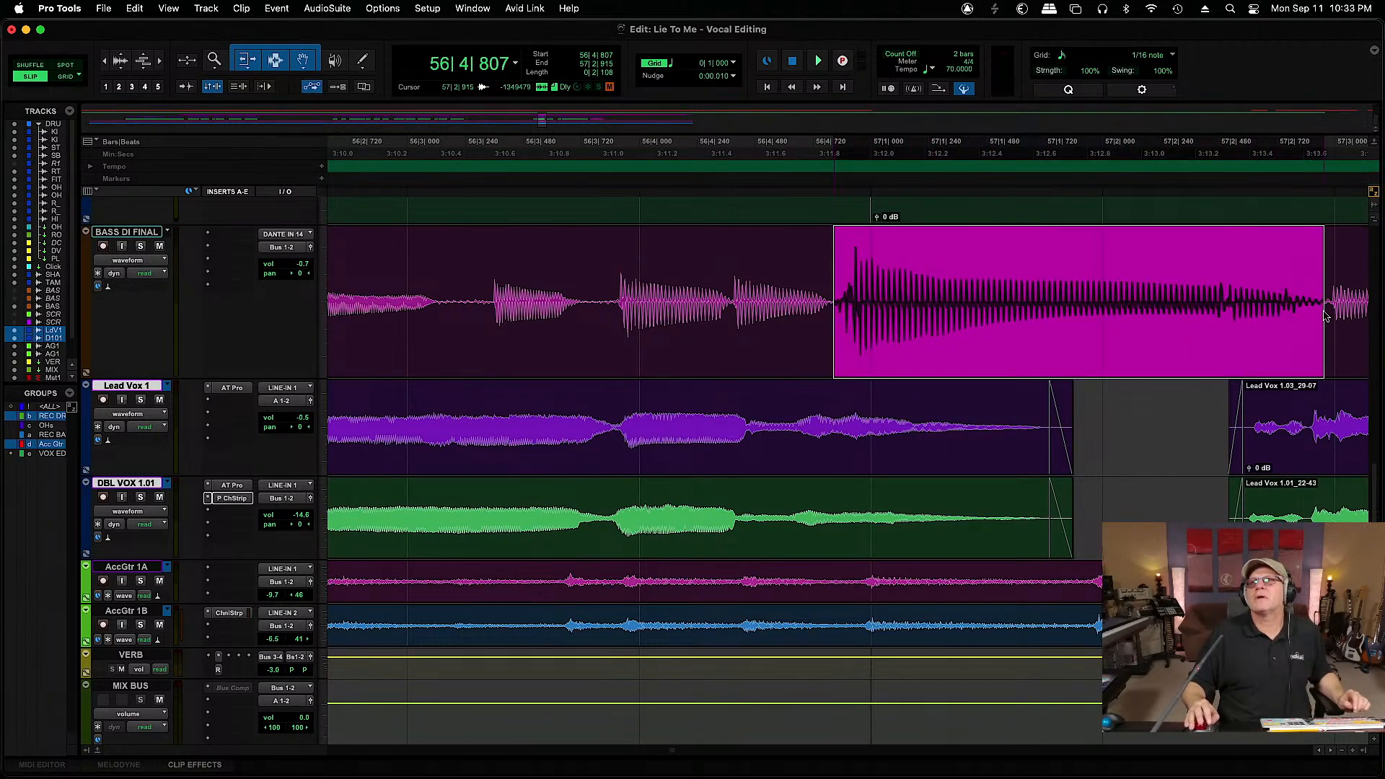
key("super+e")
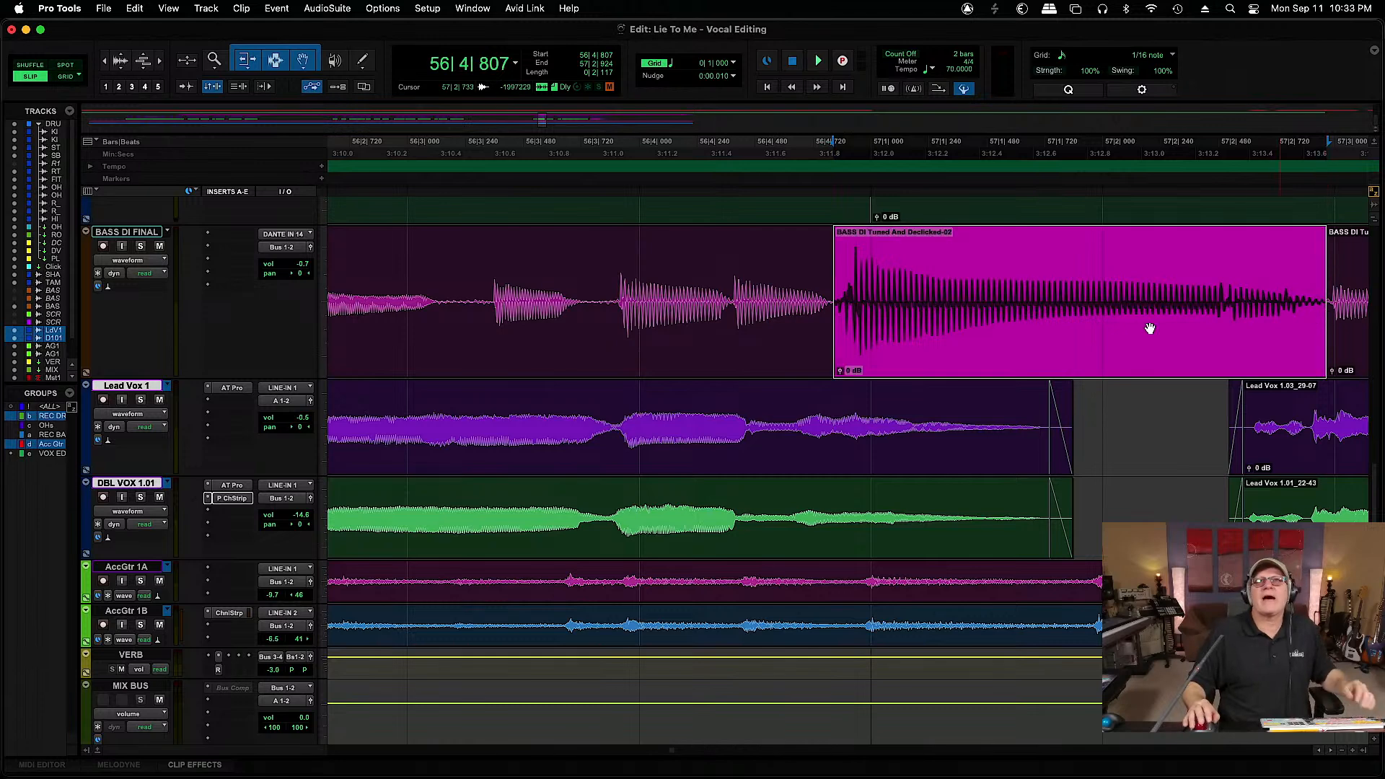
Lower the clip gain of the separated bass note to -4.6 dB and crossfade both of its edges
left_click_drag(841, 372, 842, 377)
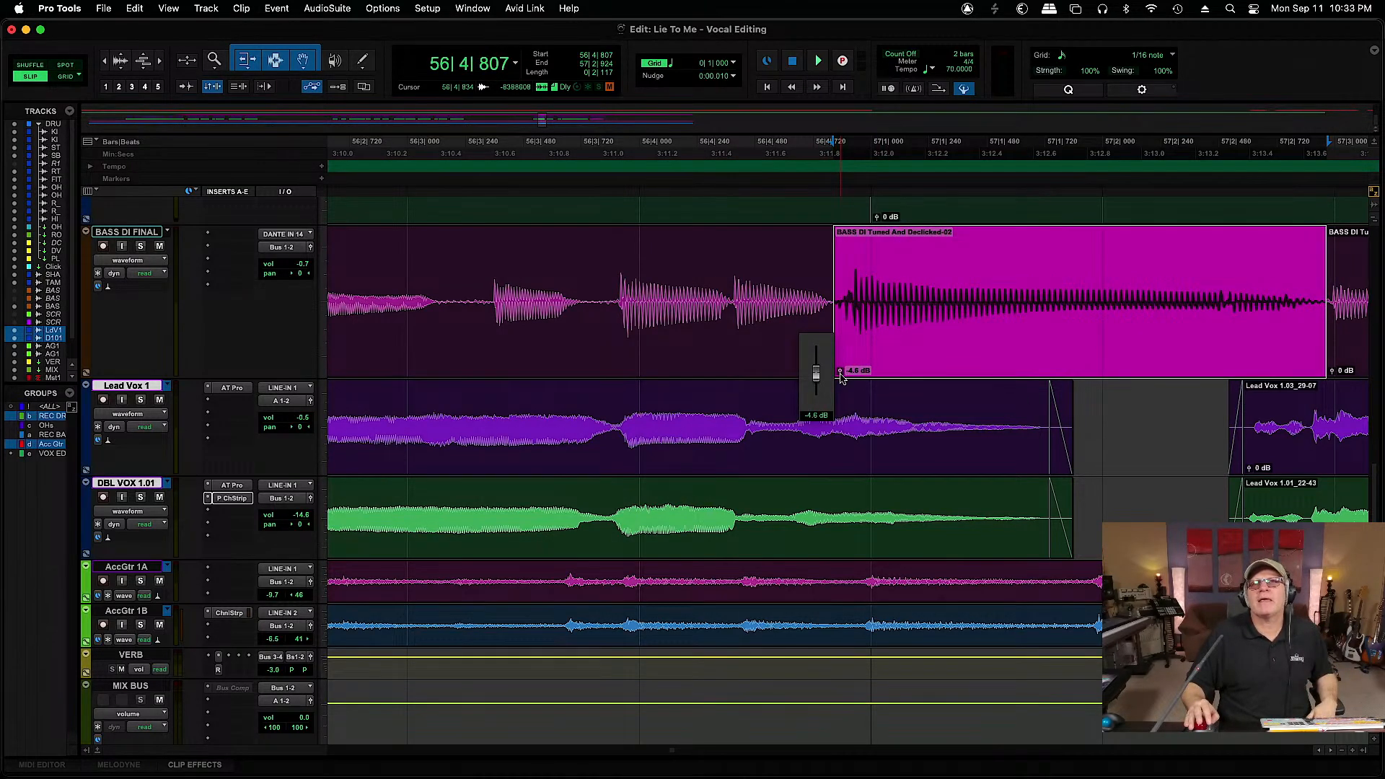
left_click(833, 377)
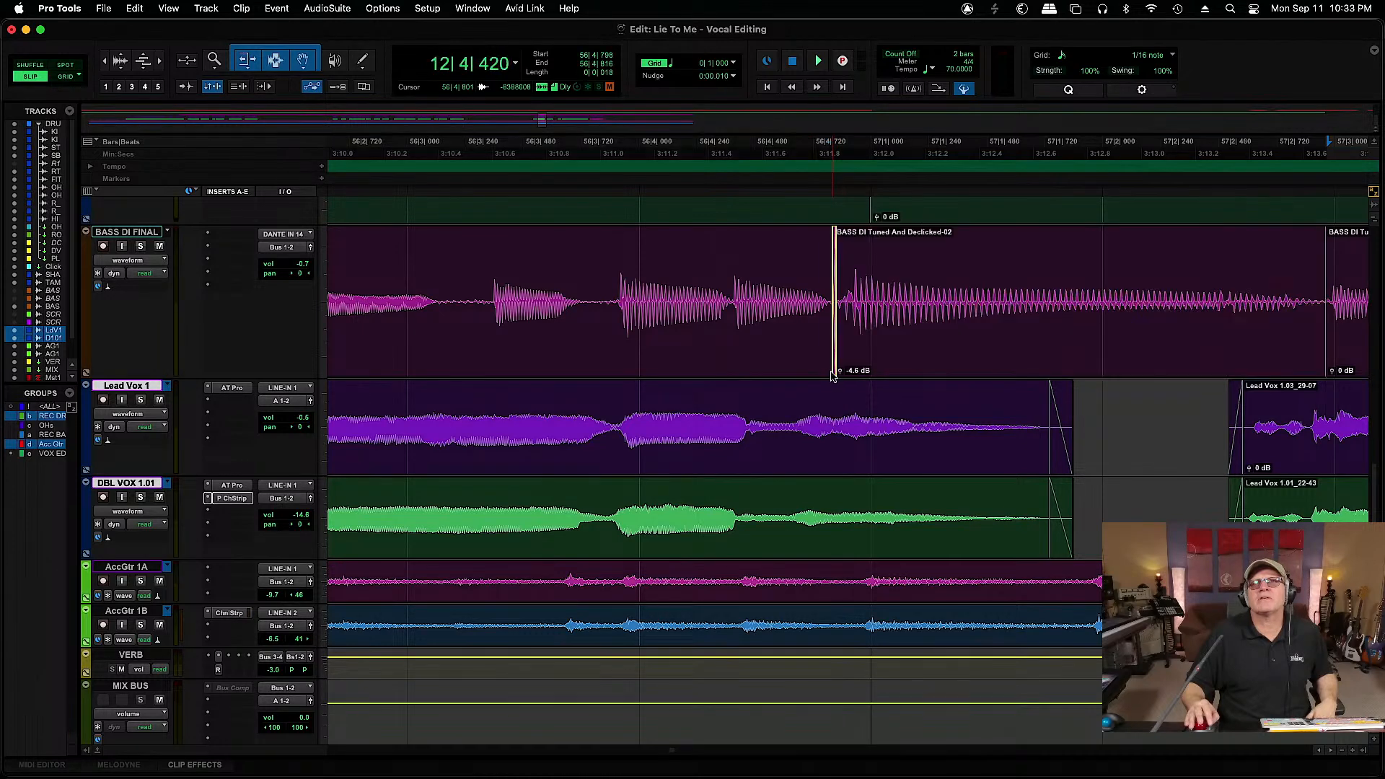
left_click(1326, 370)
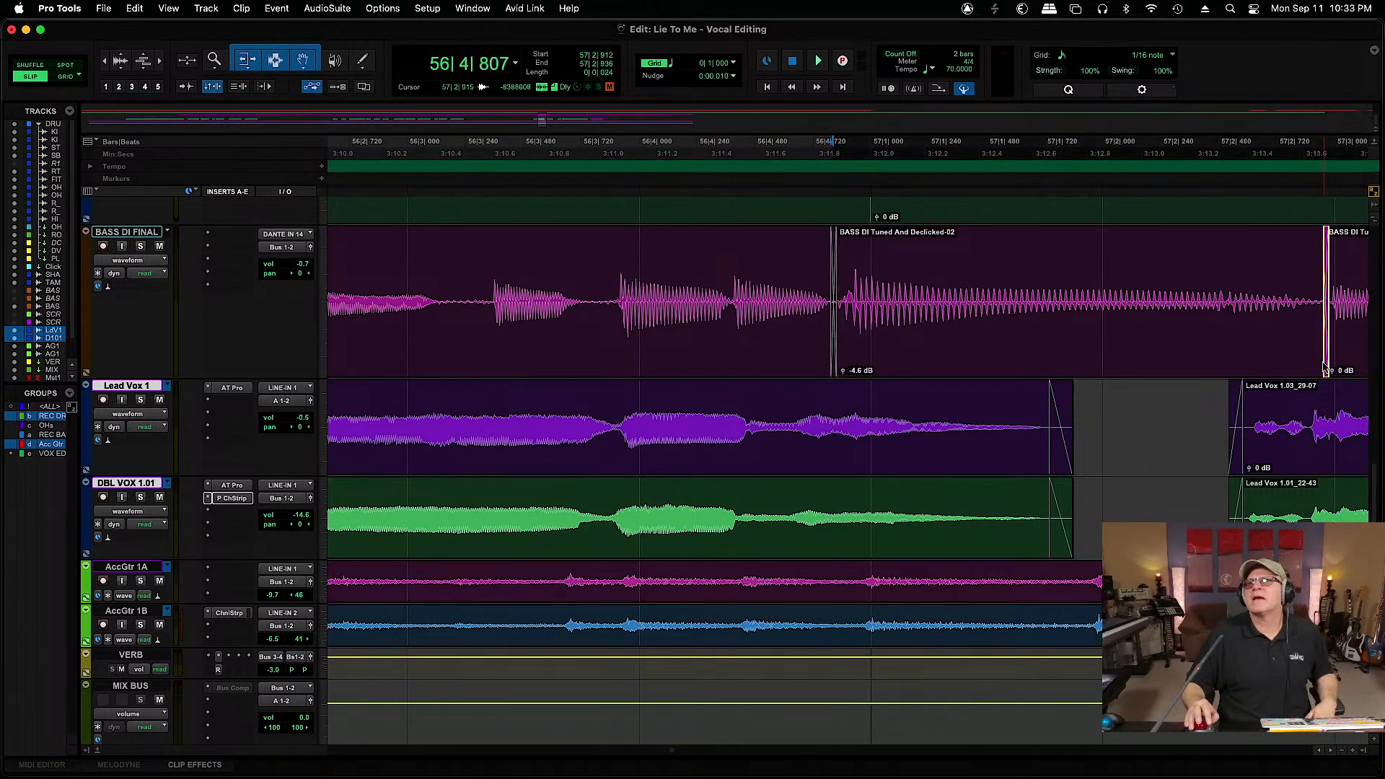
Set the clip gain of the separated bass note before bar 58 to -5.6 dB
key("r")
key("r")
key("r")
key("r")
key("r")
key("r")
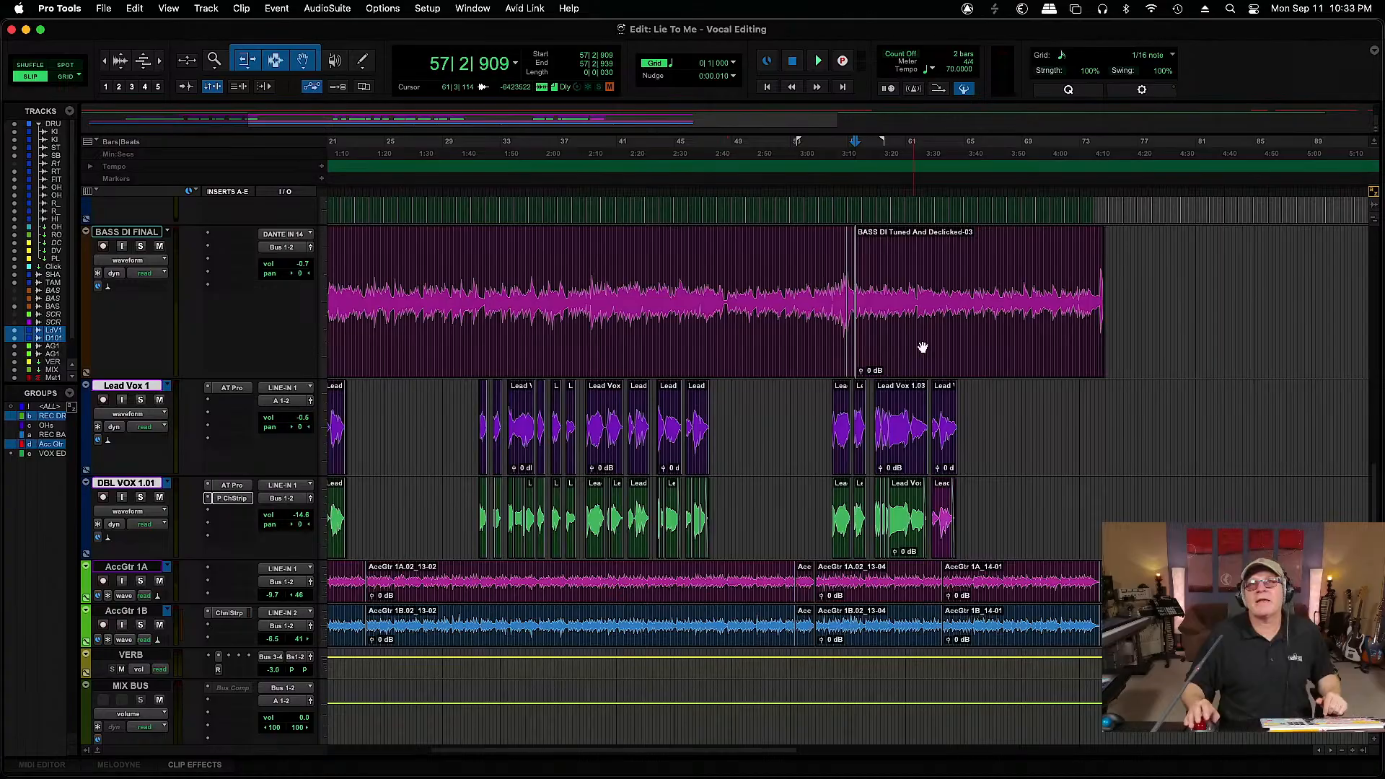
key("t")
key("t")
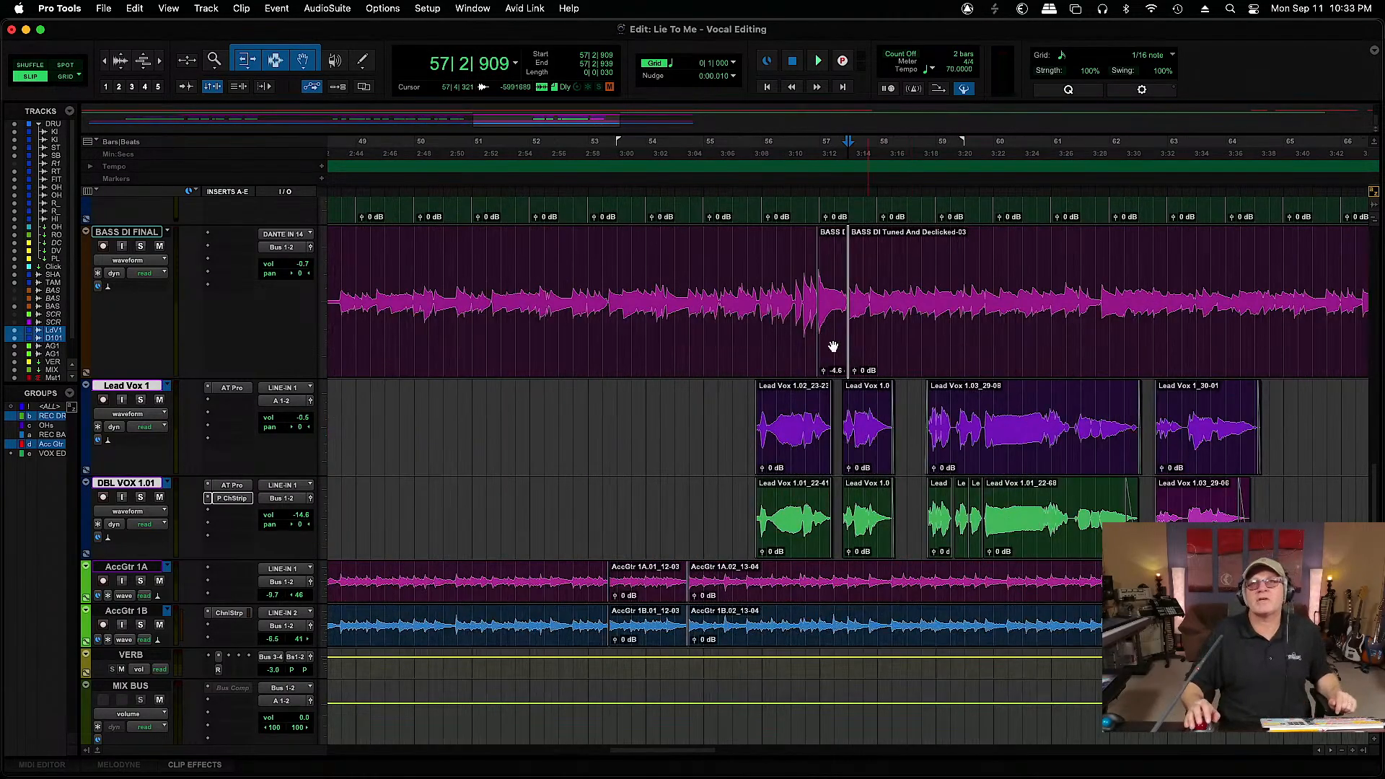
left_click(824, 372)
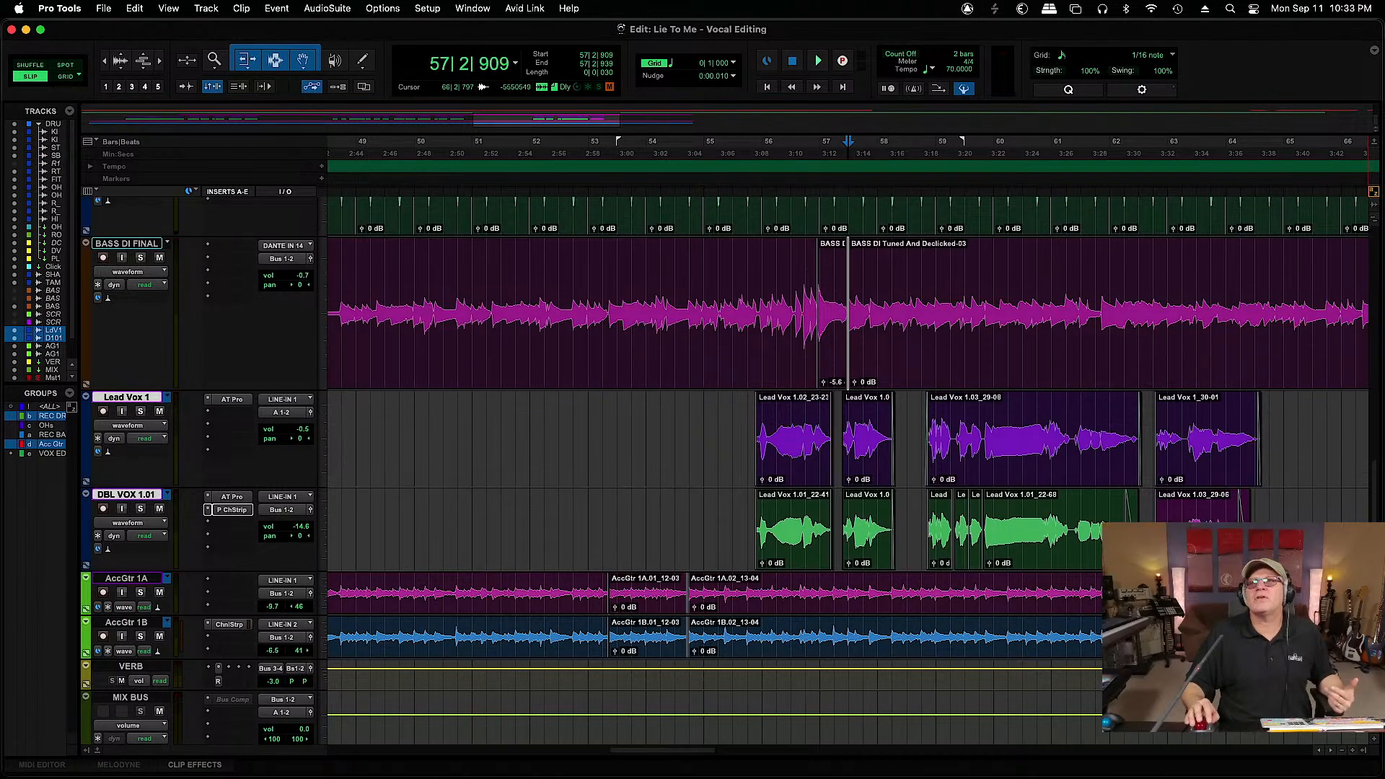
Hide the Click track and bring the drum tracks into view
scroll(1376, 503, "up", 3)
scroll(1376, 503, "up", 4)
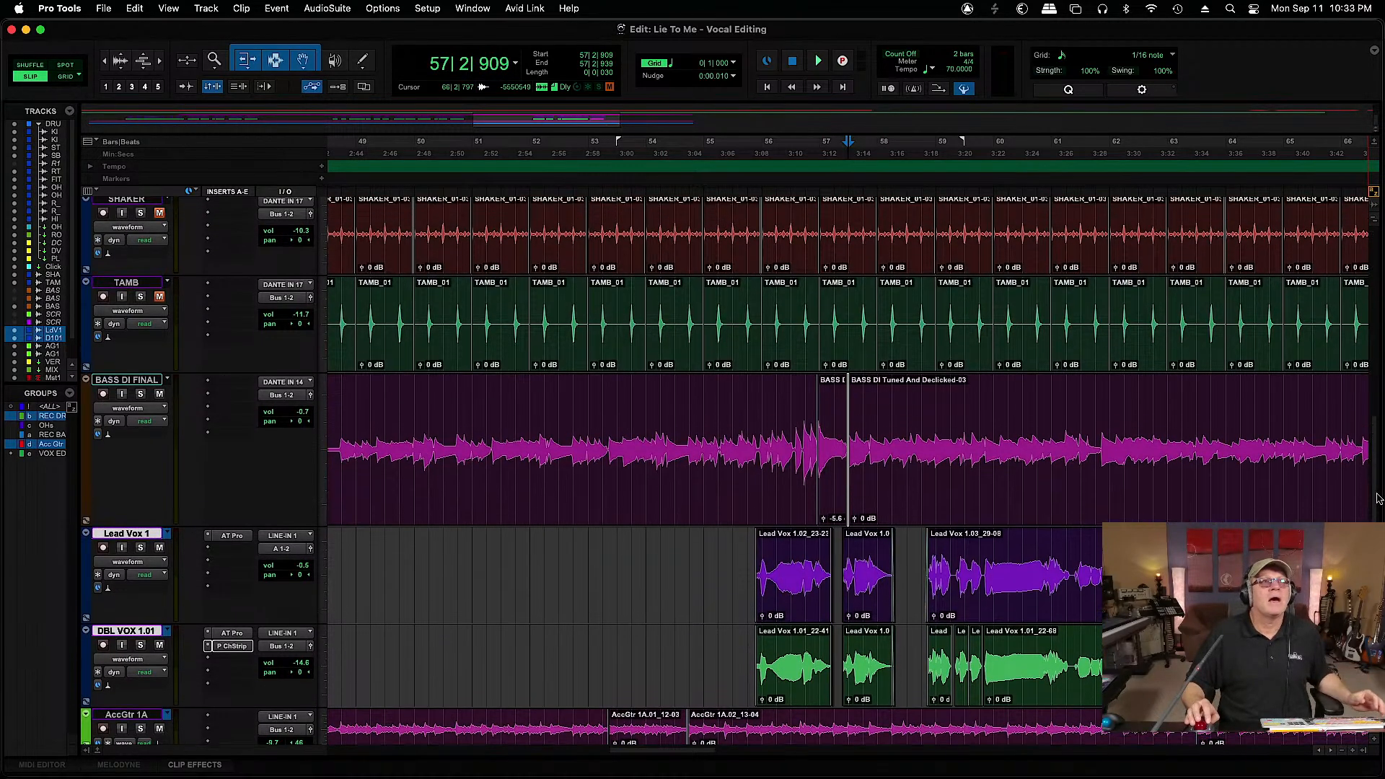
scroll(1380, 437, "up", 1)
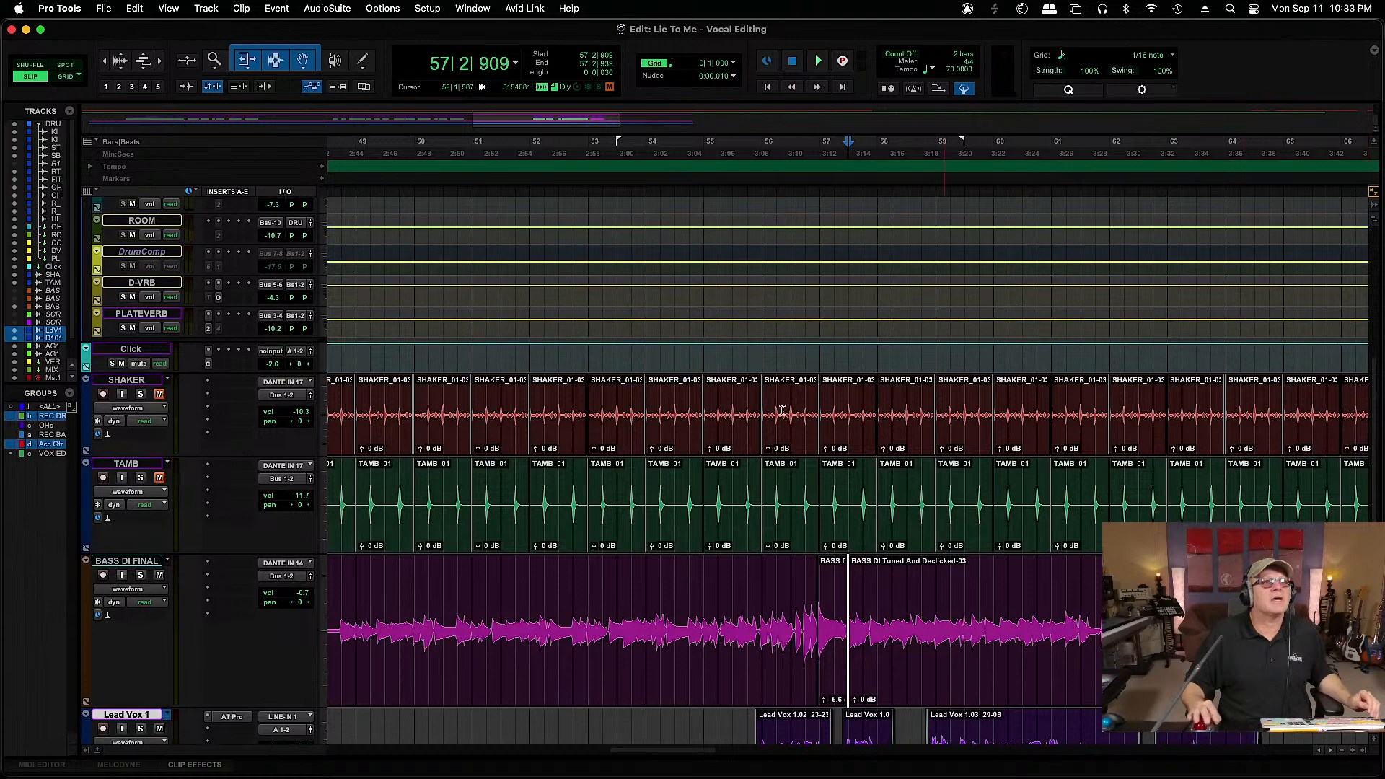
left_click(144, 351)
right_click(144, 351)
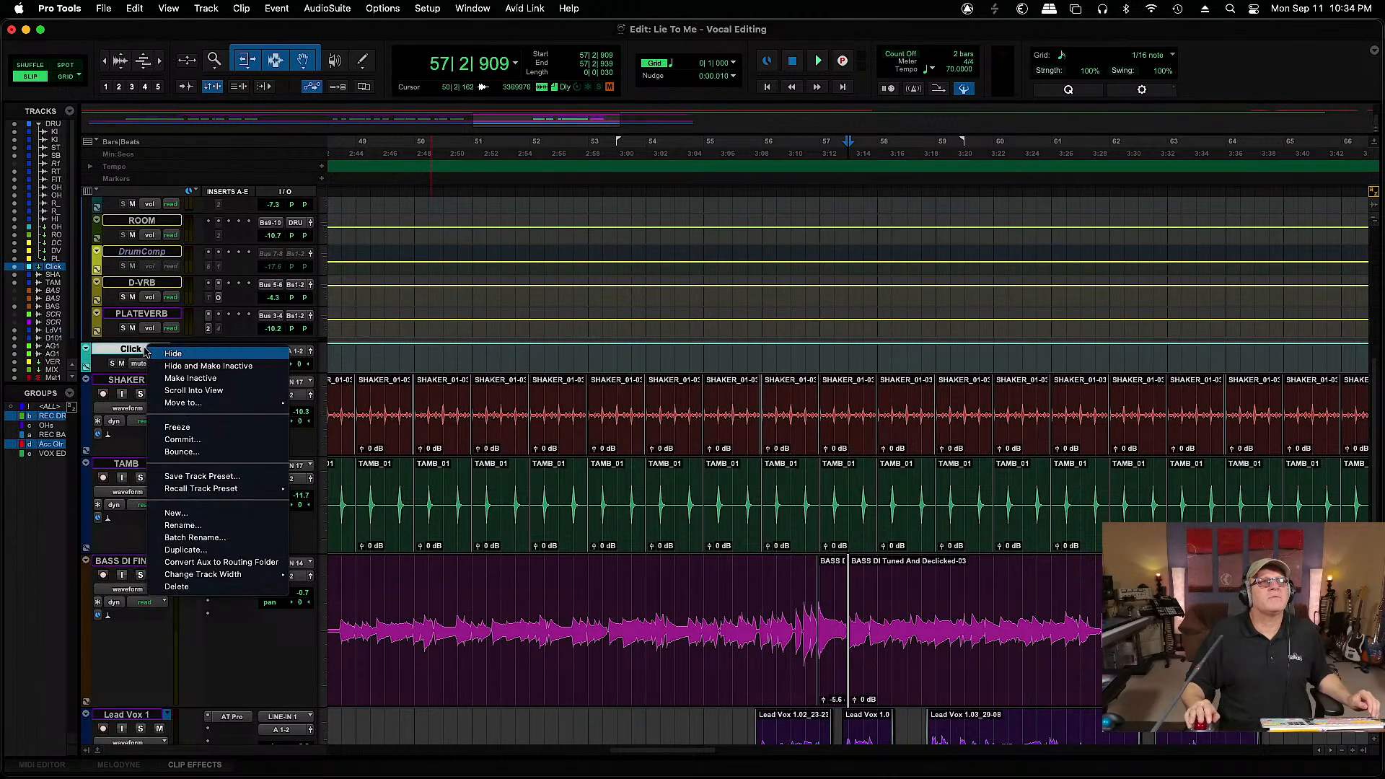
left_click(830, 340)
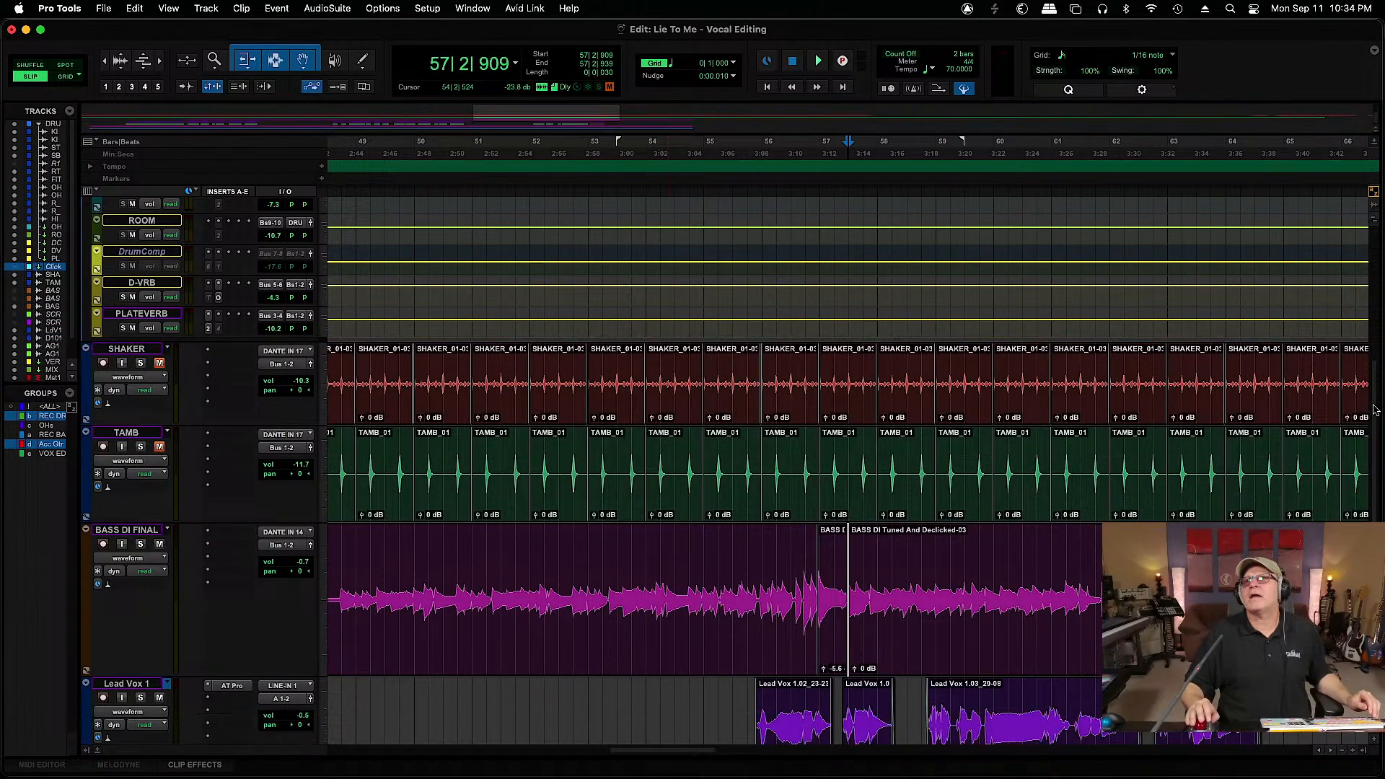
left_click_drag(1376, 410, 1376, 206)
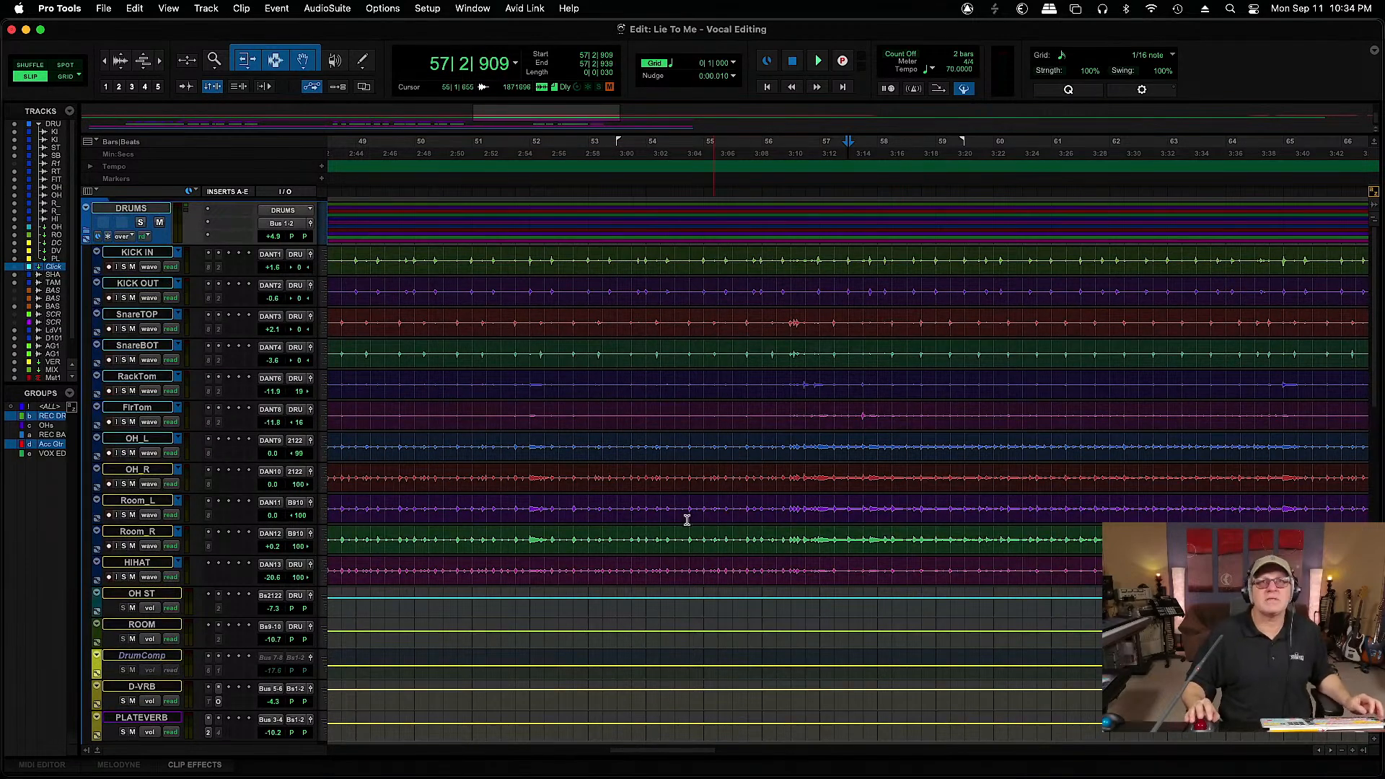
Solo the DRUMS folder and play from 13|4|212, just before the drums enter
left_click_drag(647, 753, 303, 755)
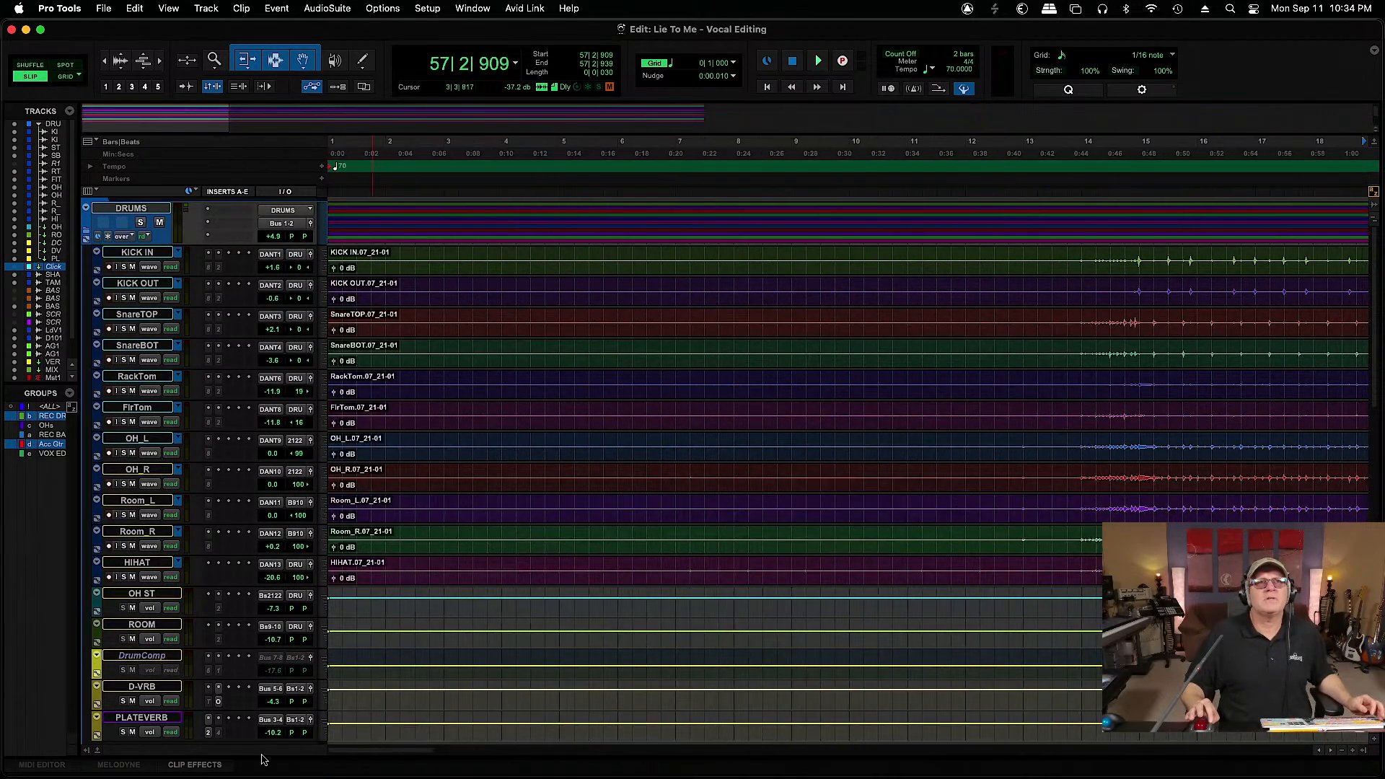
left_click(1069, 255)
key("super+bracketright")
key("super+bracketright")
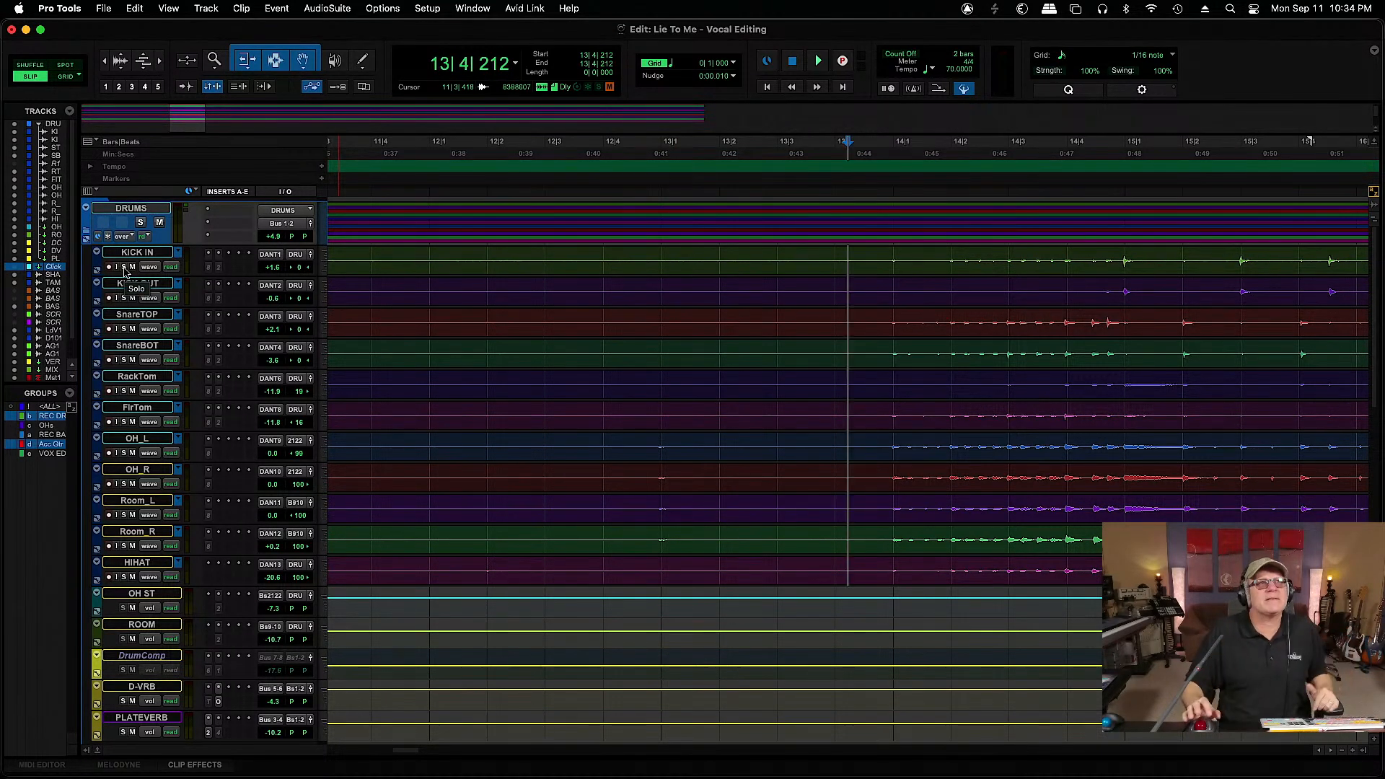
left_click(140, 222)
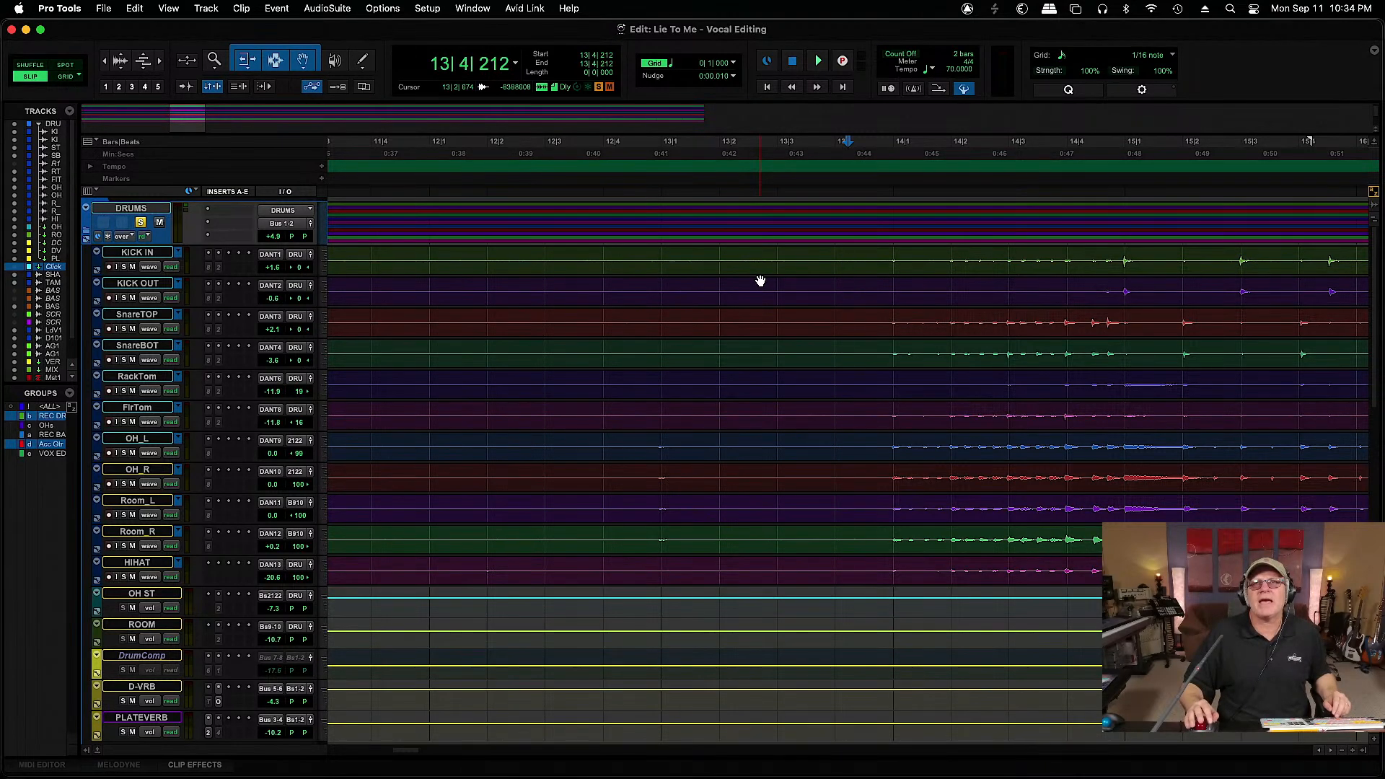
key("space")
key("space")
Split all grouped drum clips at 13|4|932, just before the first audible drum hit
left_click(881, 259)
key("super+bracketright")
key("super+bracketright")
key("super+bracketright")
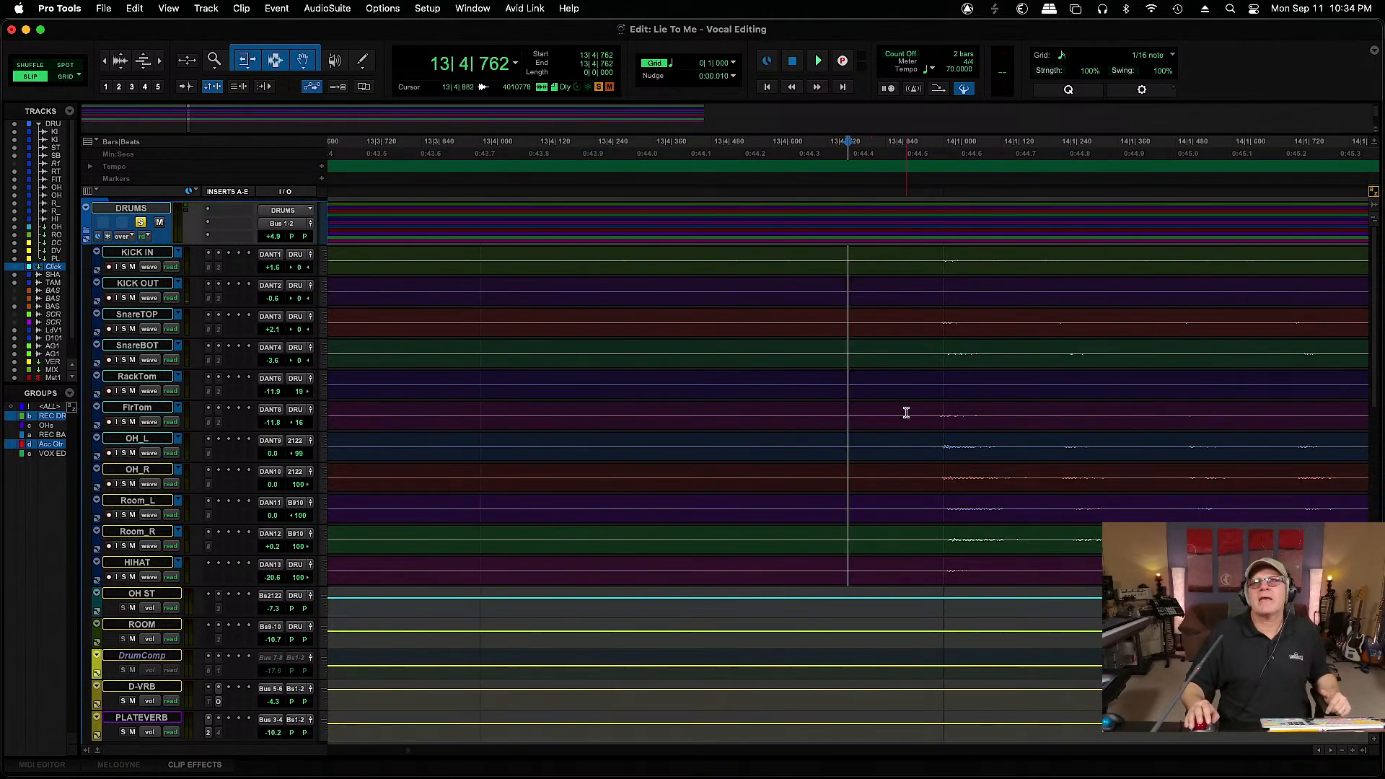
left_click(929, 415)
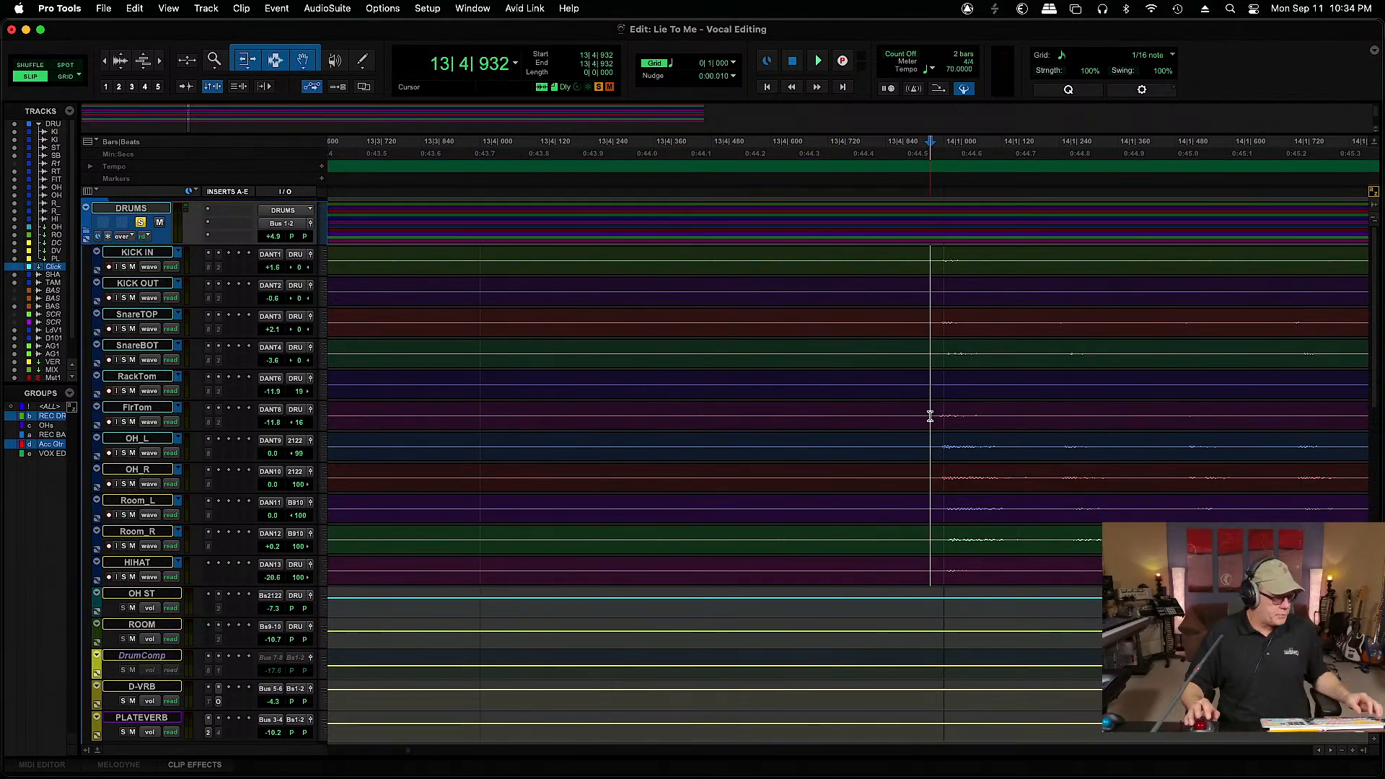
key("super+e")
Mute the drum clips before the split and add a 15-tick fade-in at the start of the remaining drum clips
left_click(874, 417)
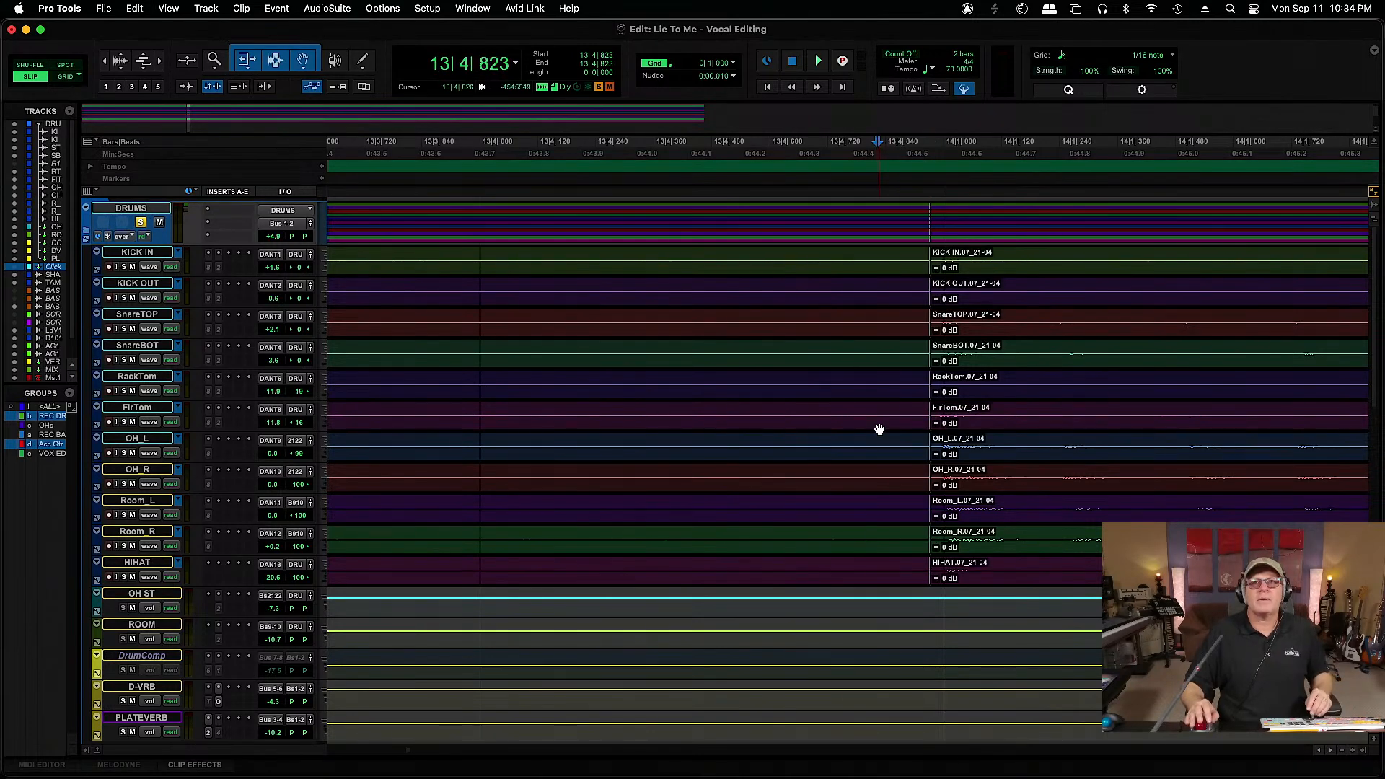
left_click(879, 429)
key("super+m")
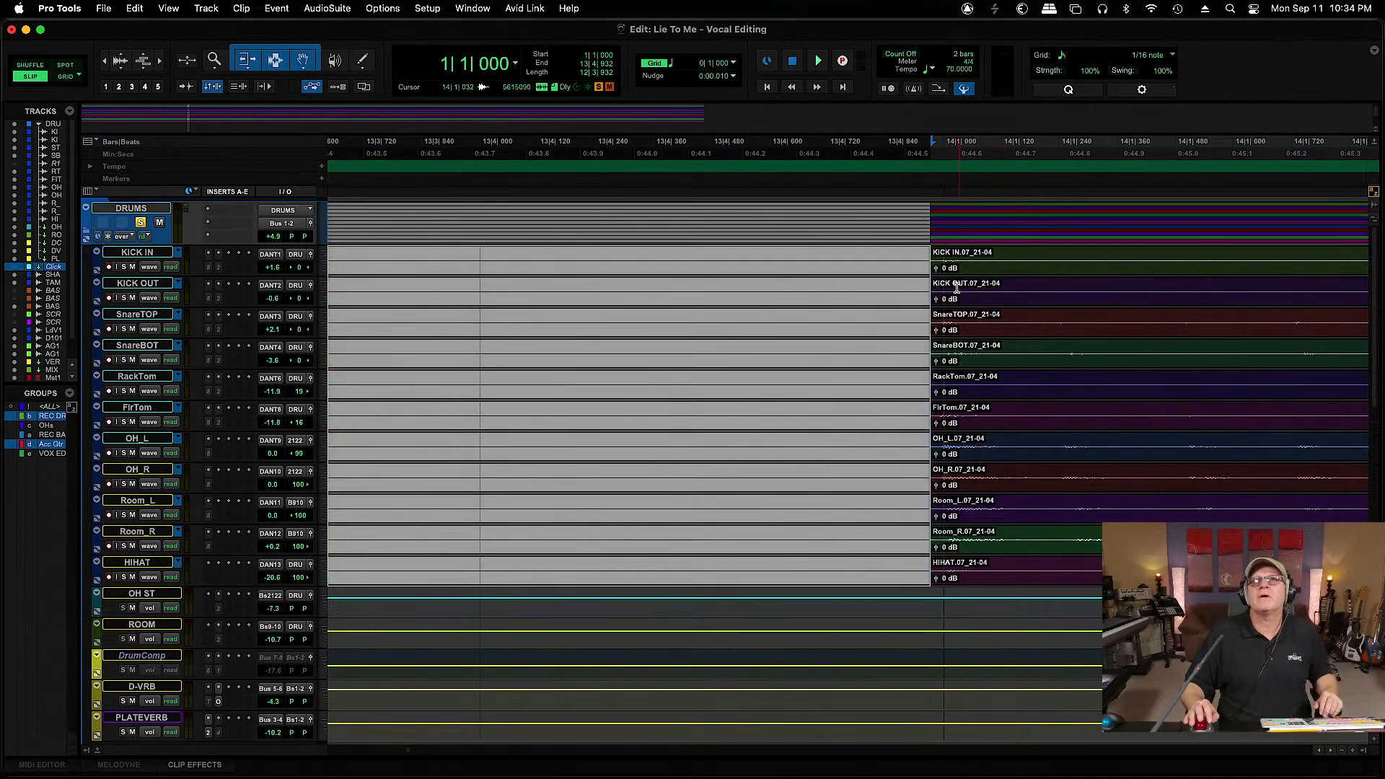
left_click_drag(932, 253, 935, 255)
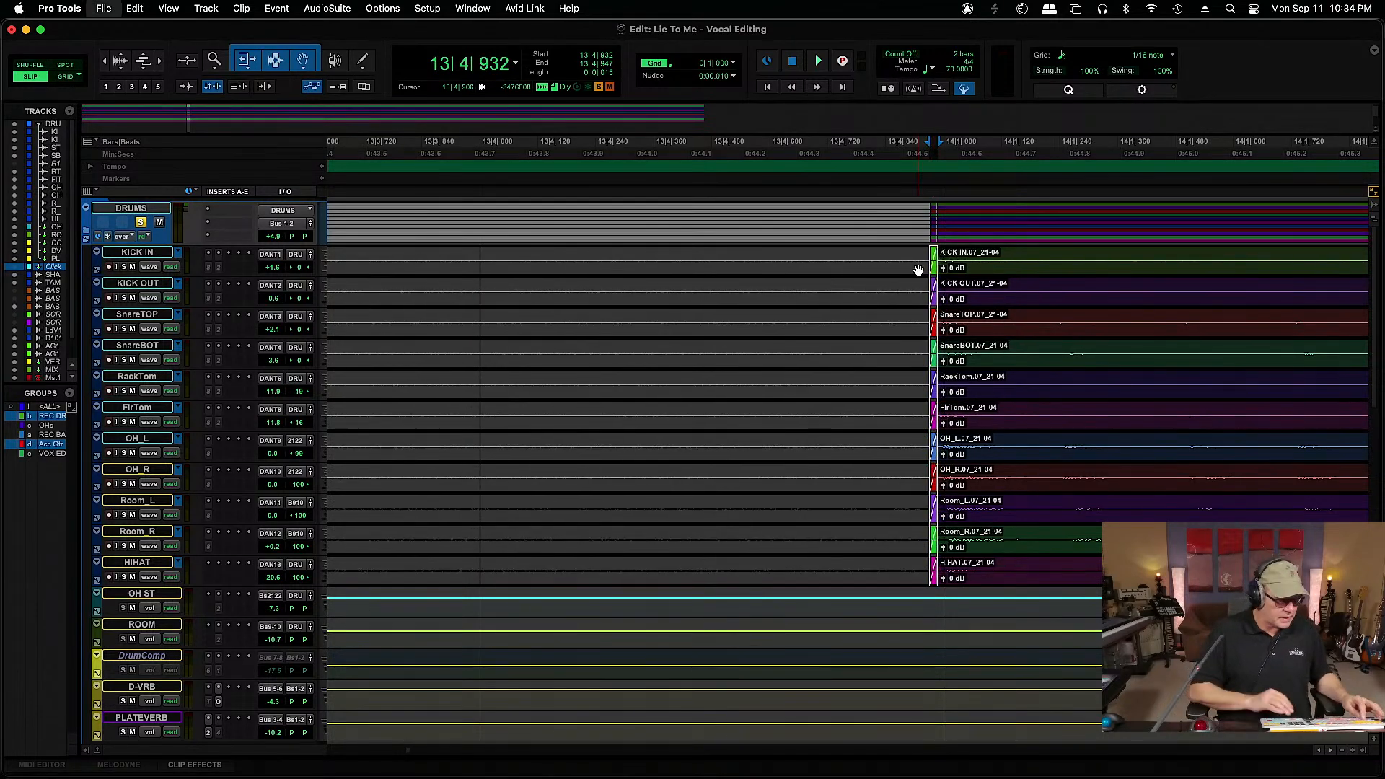
Play the song from about bar 6 with the DRUMS solo off to check the muted drum intro
key("super+bracketleft")
key("super+bracketleft")
key("super+bracketleft")
key("super+bracketleft")
key("super+bracketleft")
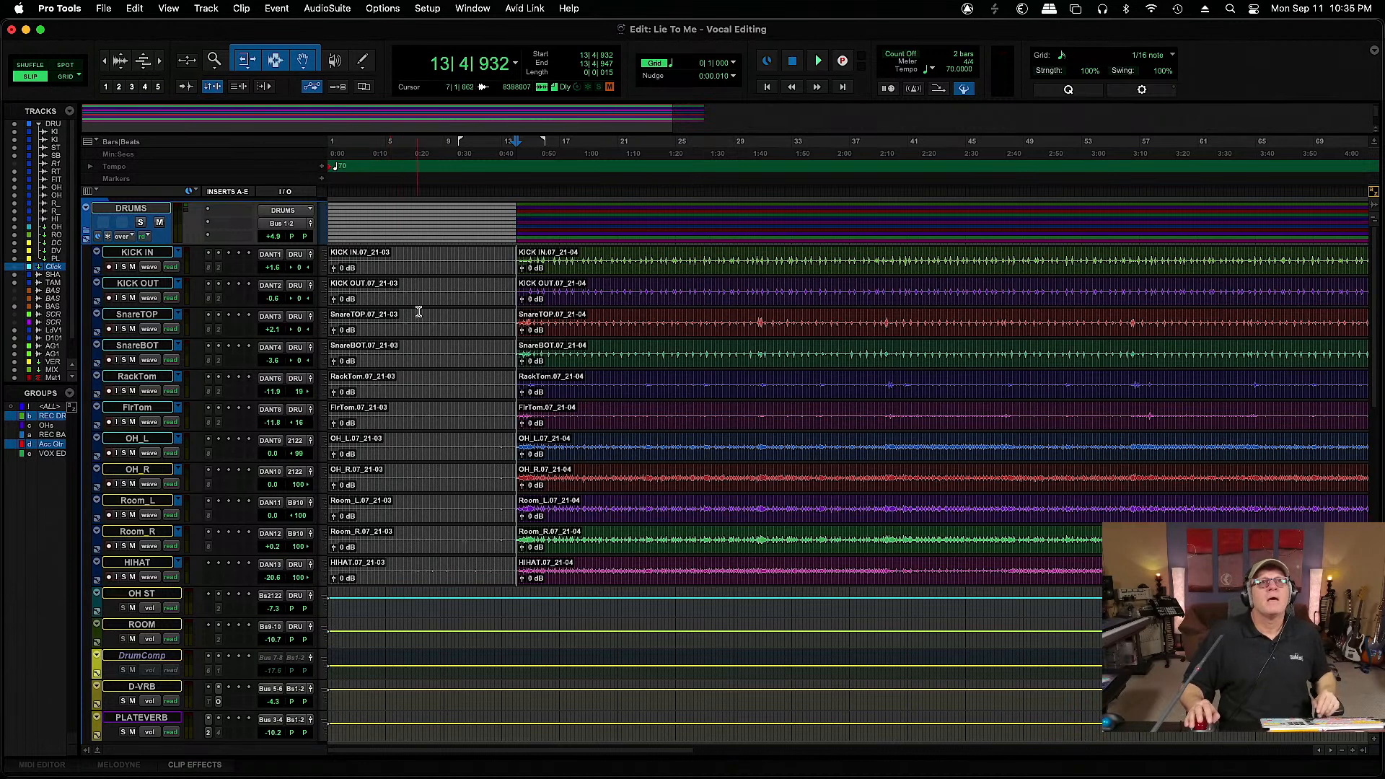
left_click(406, 261)
key("space")
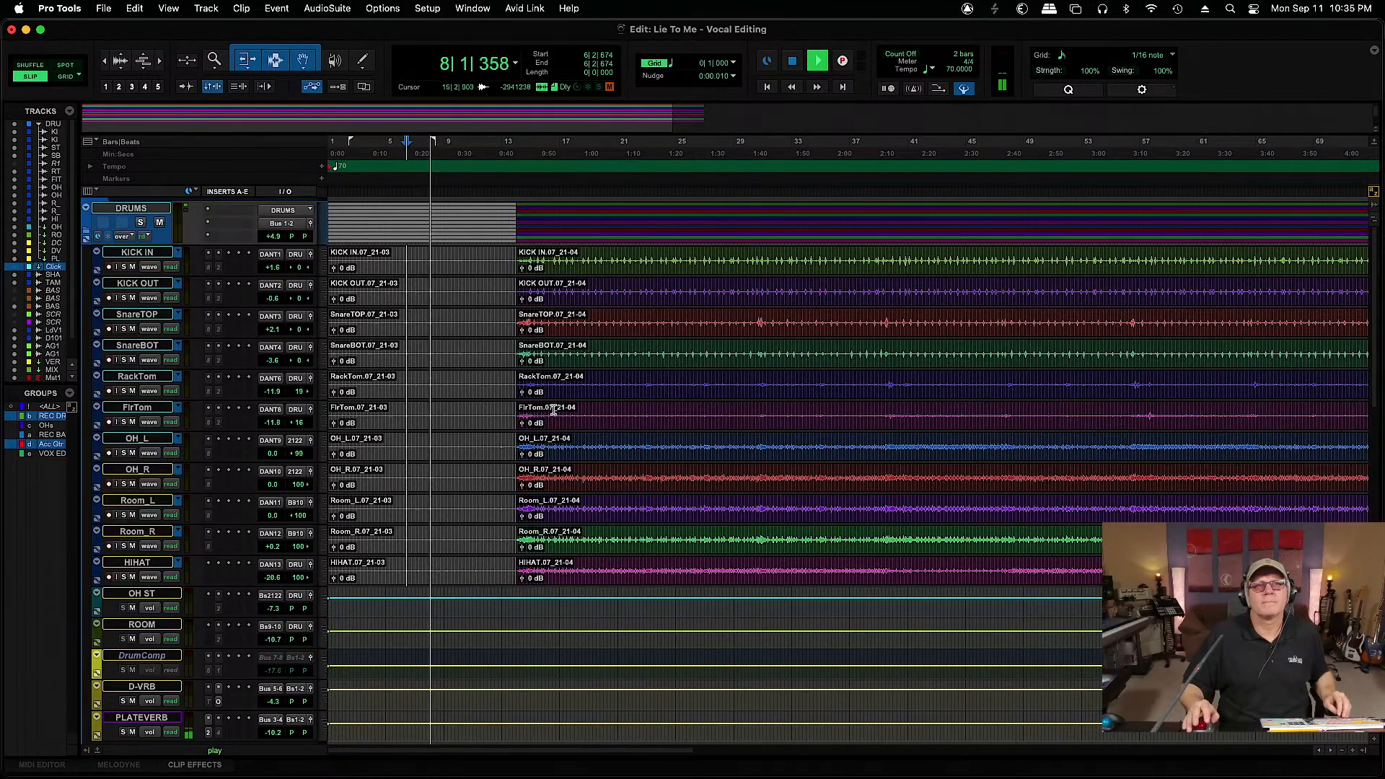
key("space")
Turn off the recorded drums edit group and enlarge the track height of RackTom and FlrTom
left_click(514, 153)
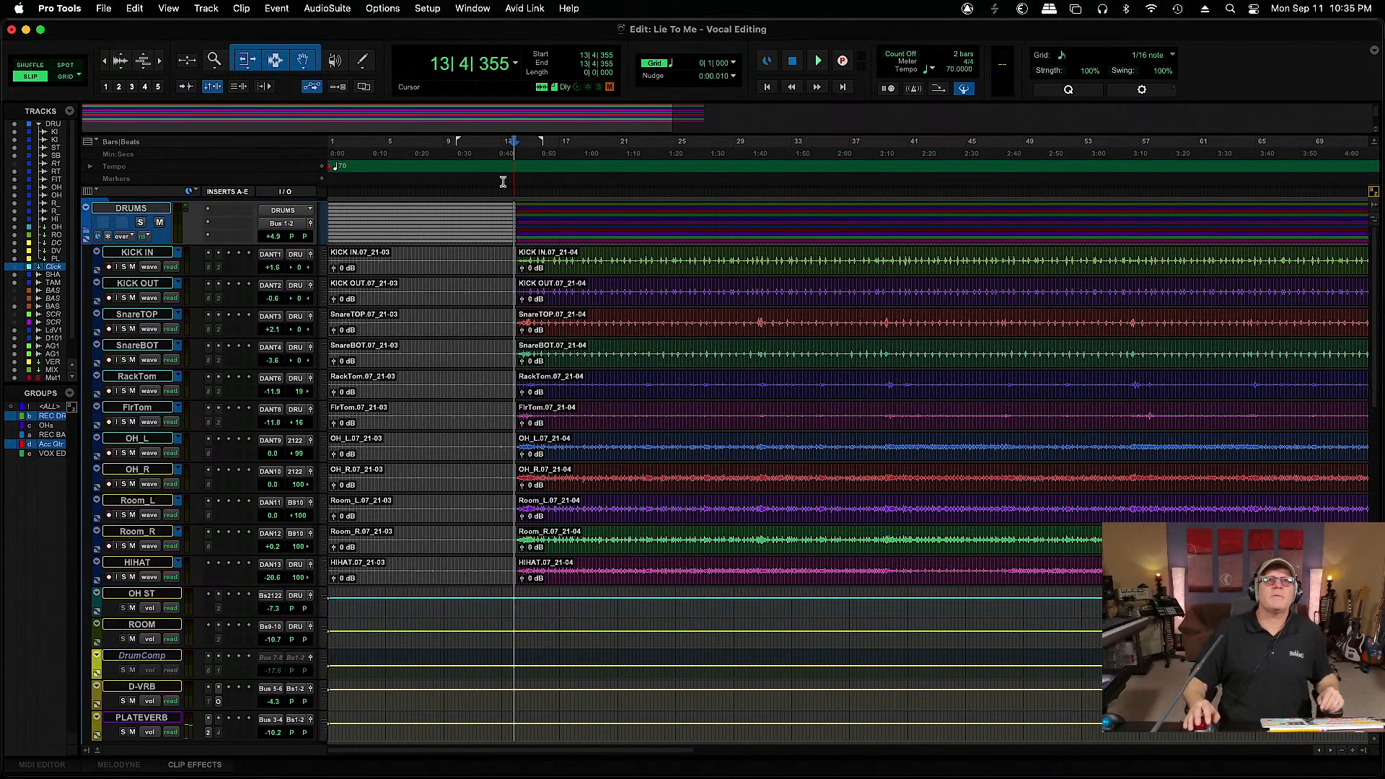
left_click(58, 417)
left_click(141, 376)
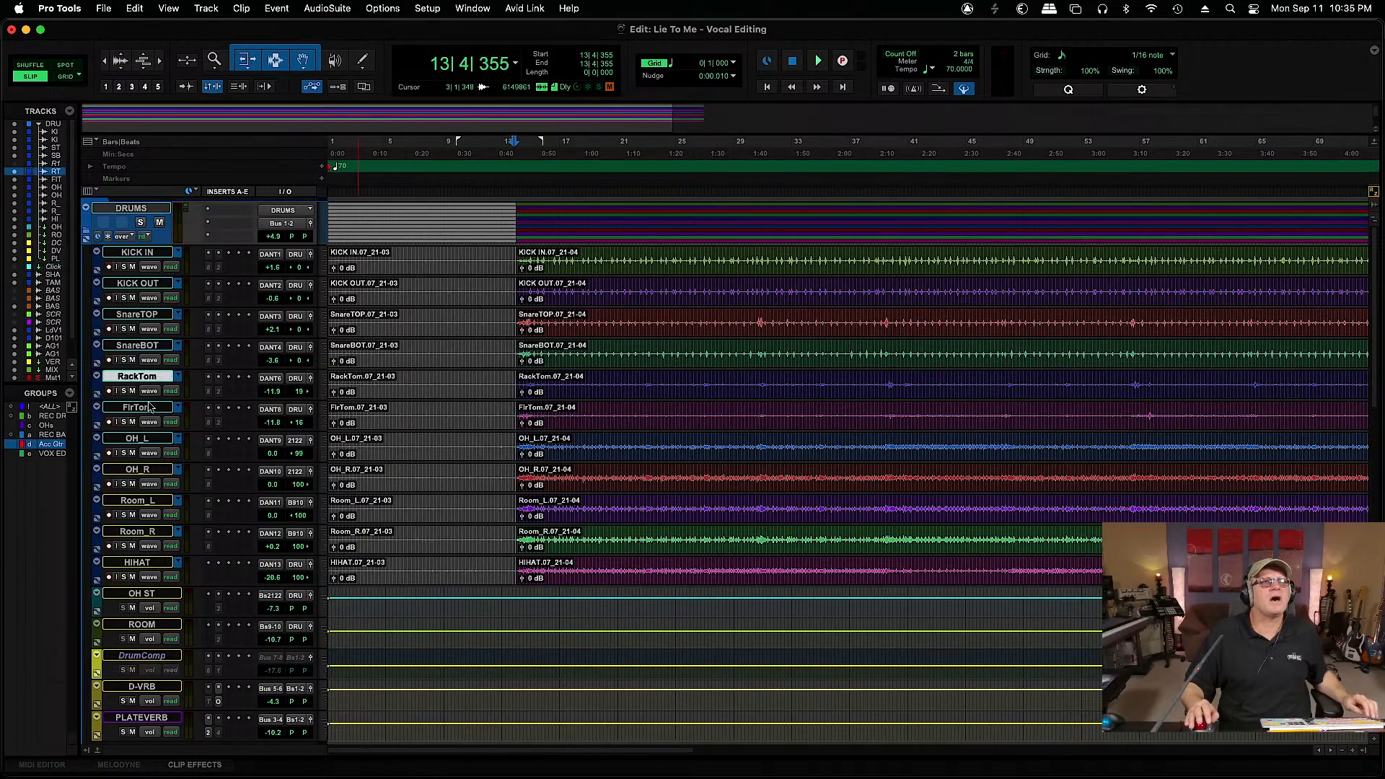
left_click(149, 407, "shift")
key("ctrl+Up")
key("ctrl+Up")
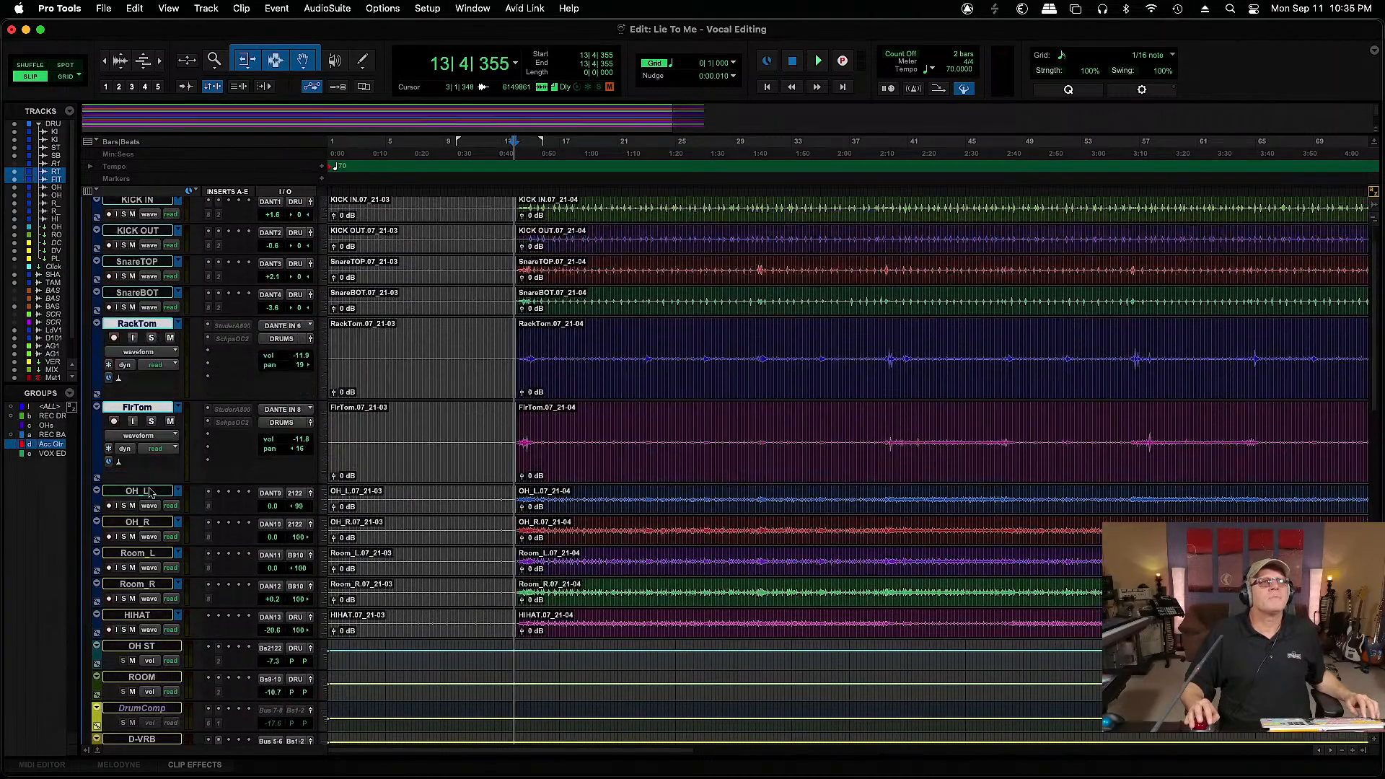
key("ctrl+Up")
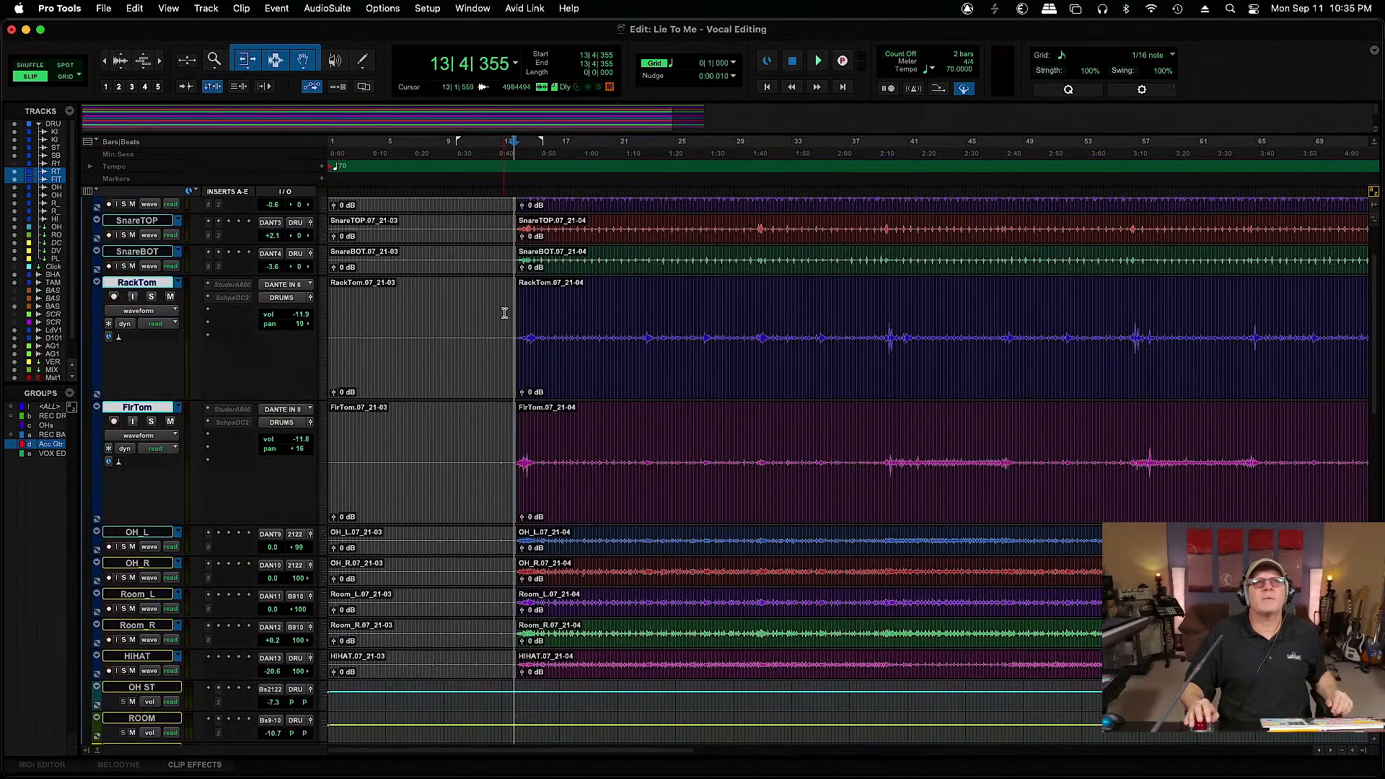
Solo the FlrTom and RackTom tracks and play the opening drum fill from 13|3|897
left_click(516, 145)
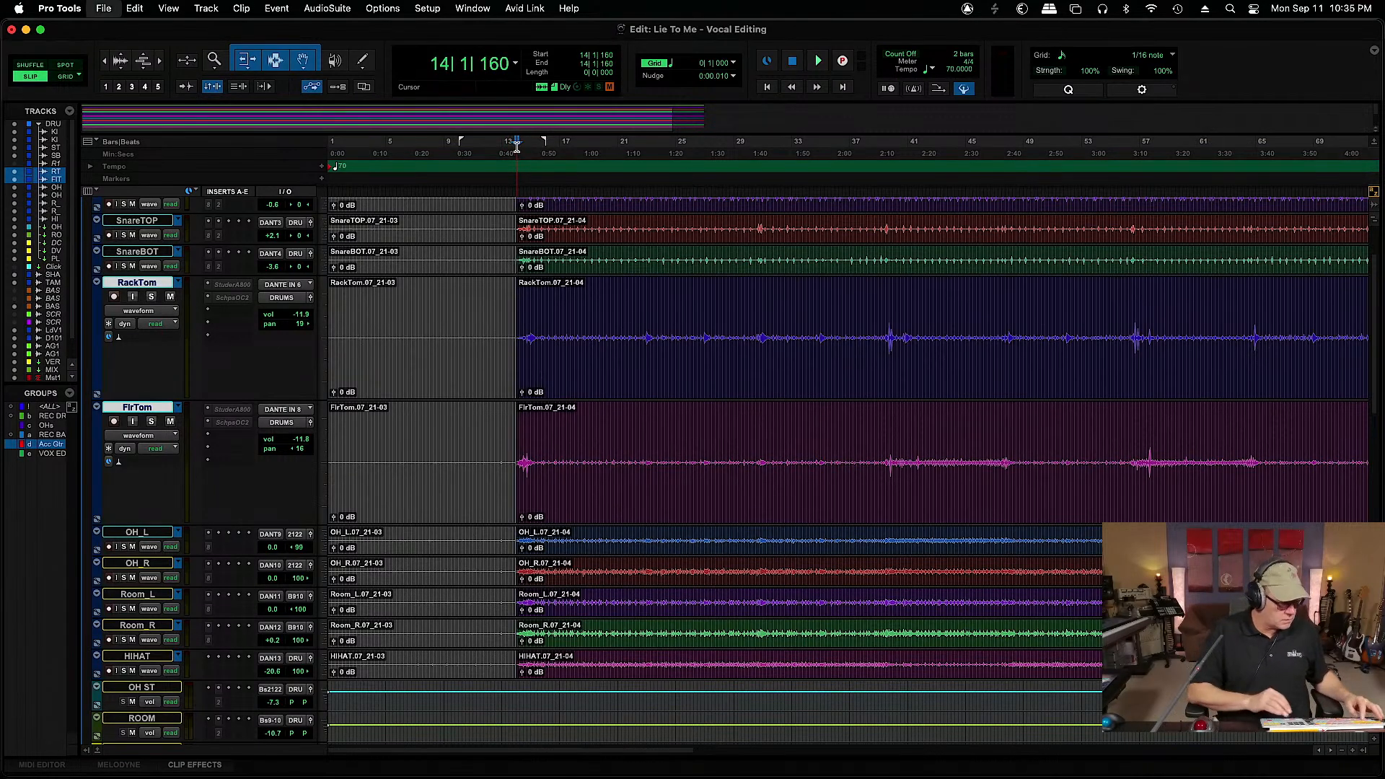
key("super+bracketright")
key("super+bracketright")
key("super+bracketright")
key("super+bracketright")
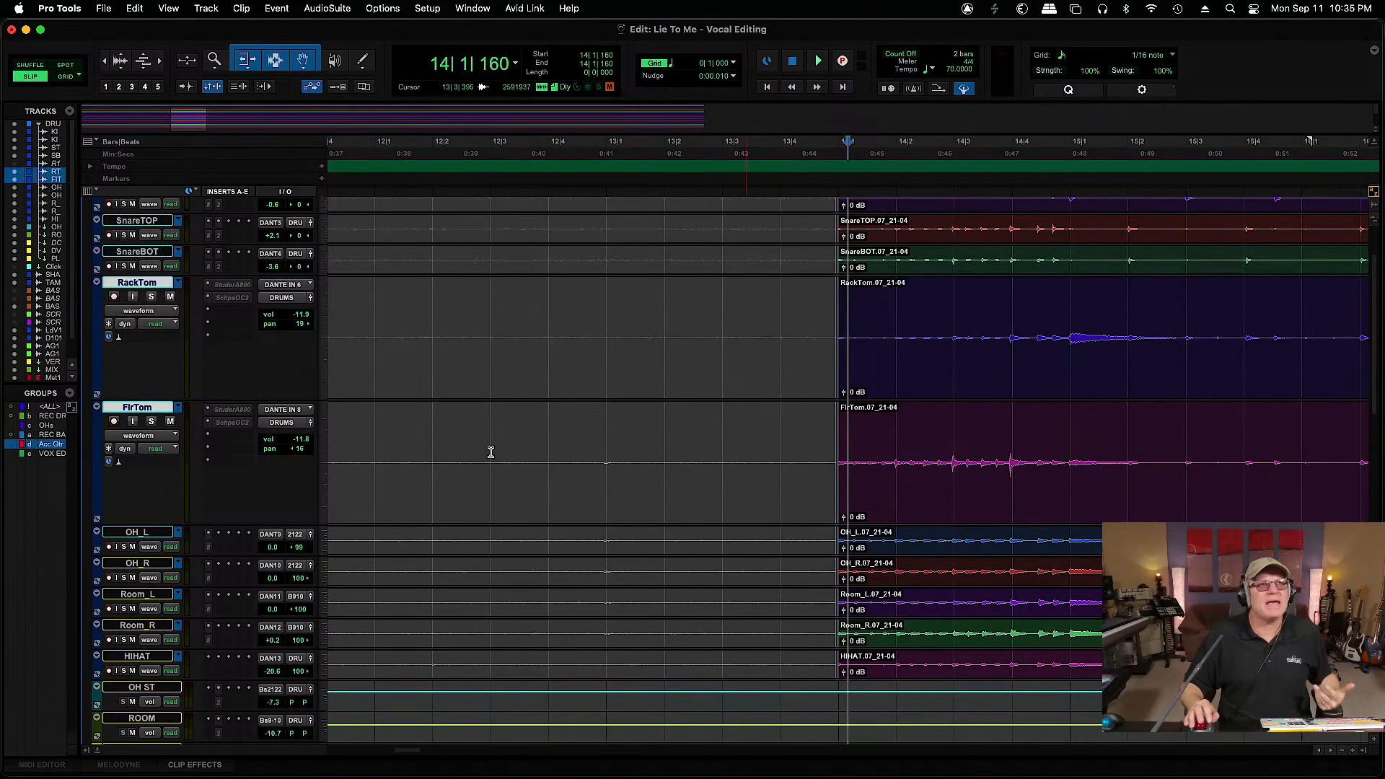
left_click(150, 421)
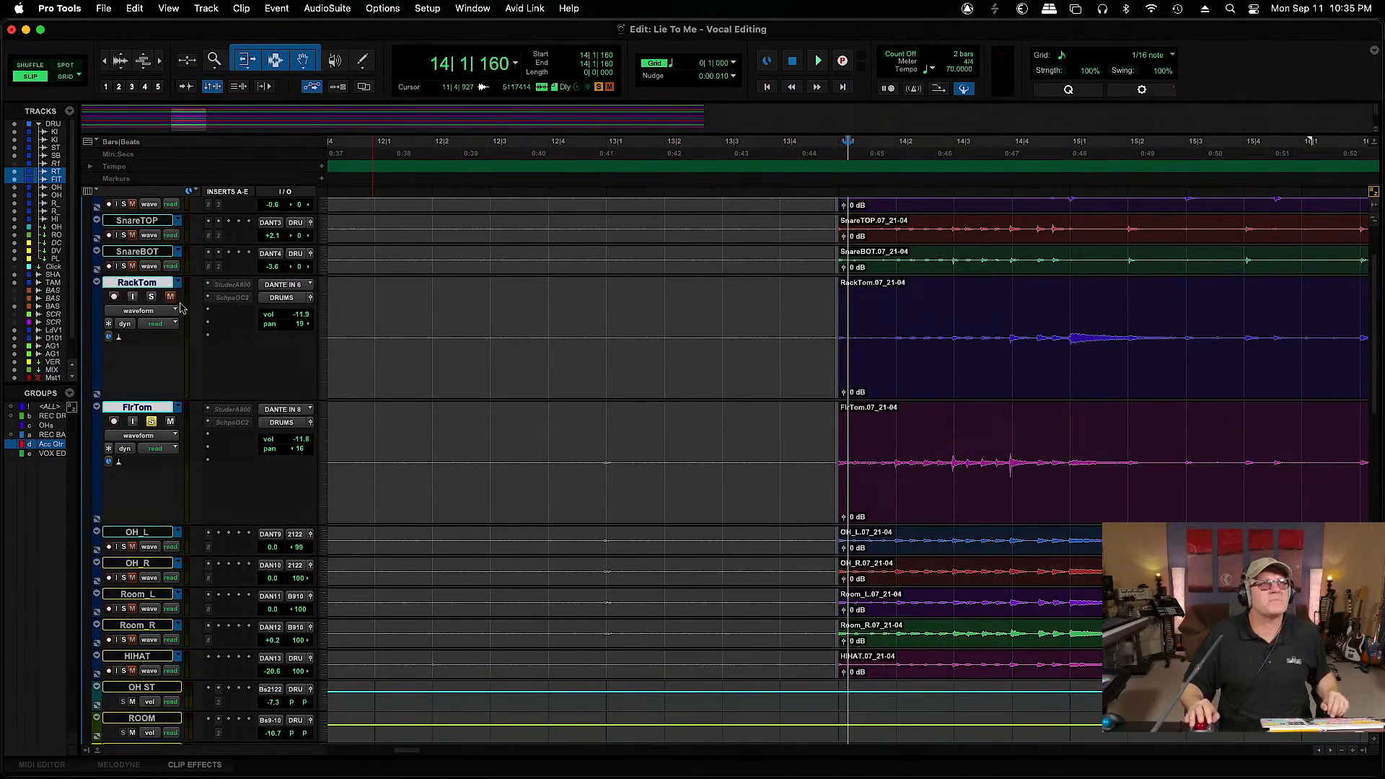
left_click(151, 298)
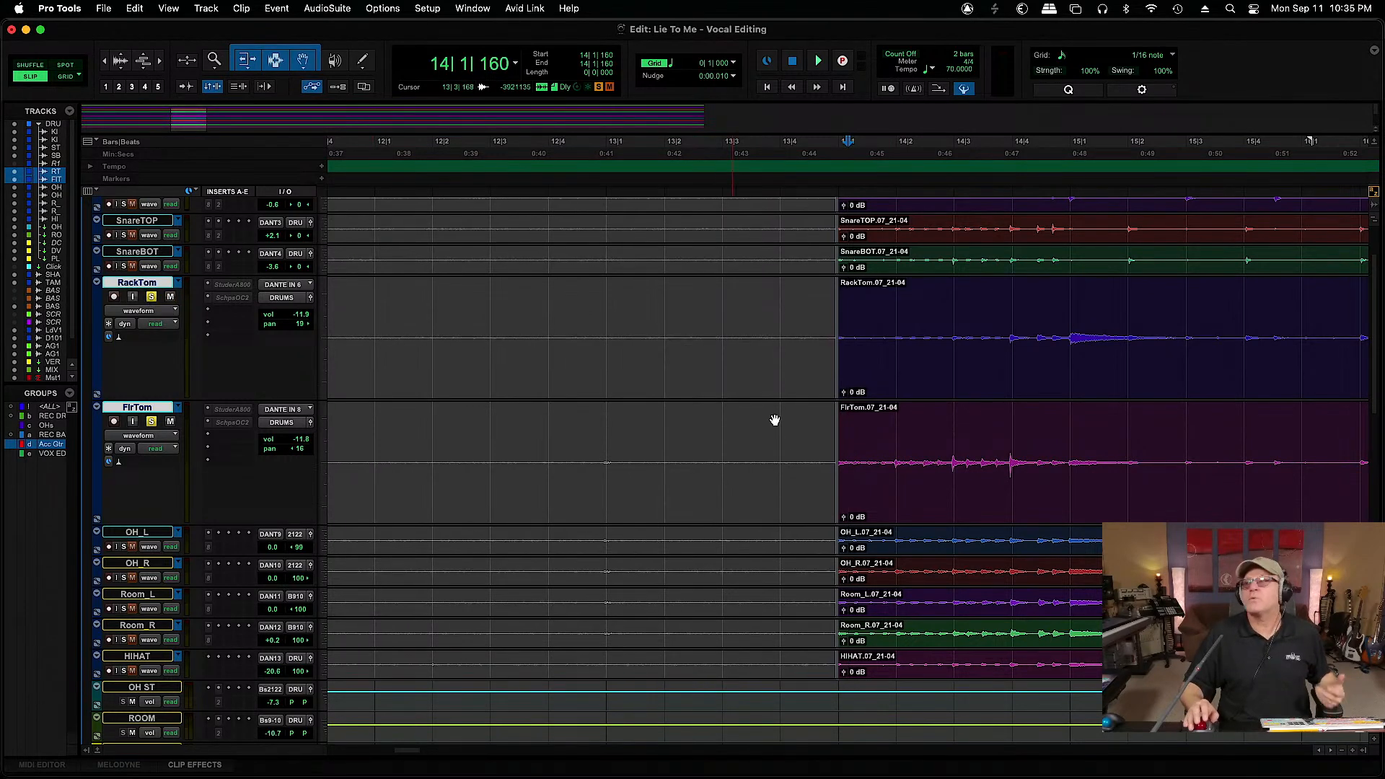
left_click(776, 320)
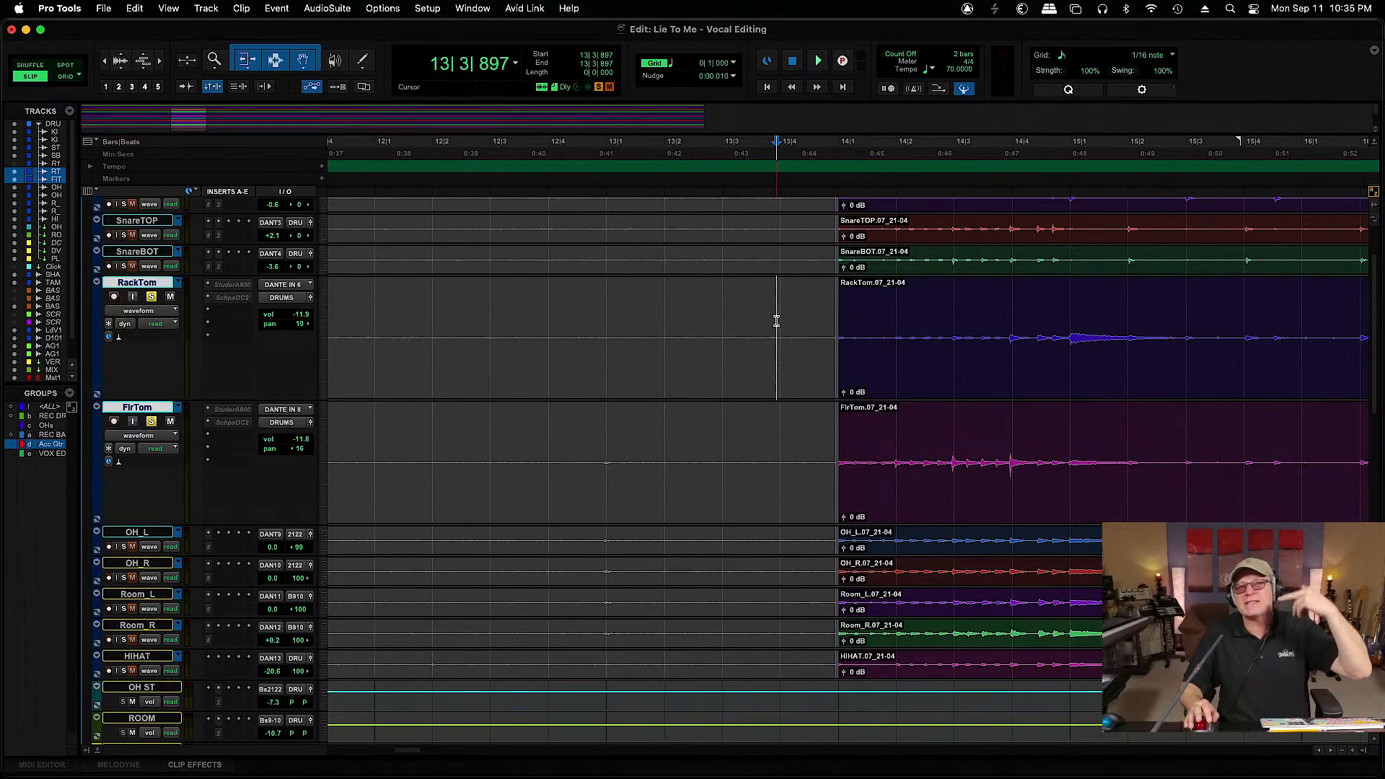
key("space")
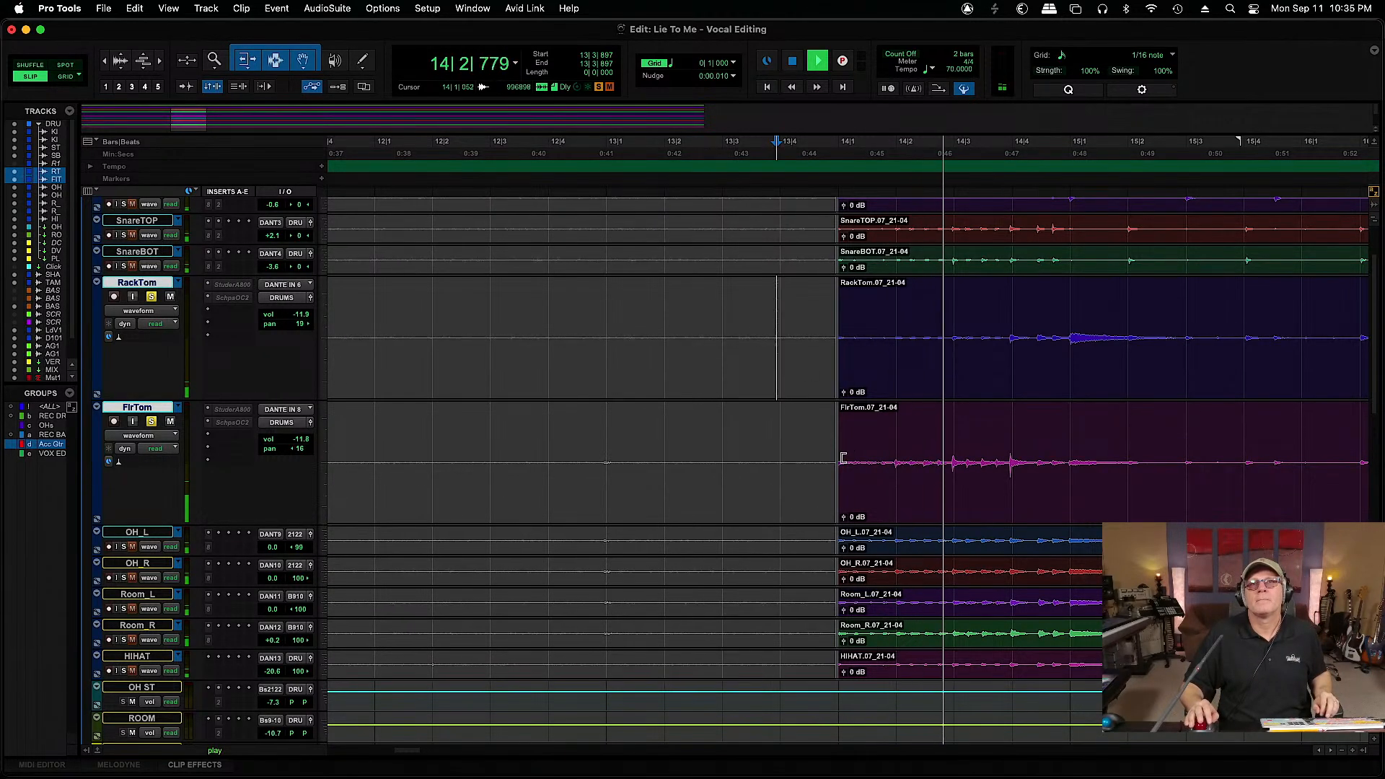
Extend the start of the FlrTom clip slightly earlier, to 13|4|857, and audition the opening fill
left_click_drag(839, 463, 823, 461)
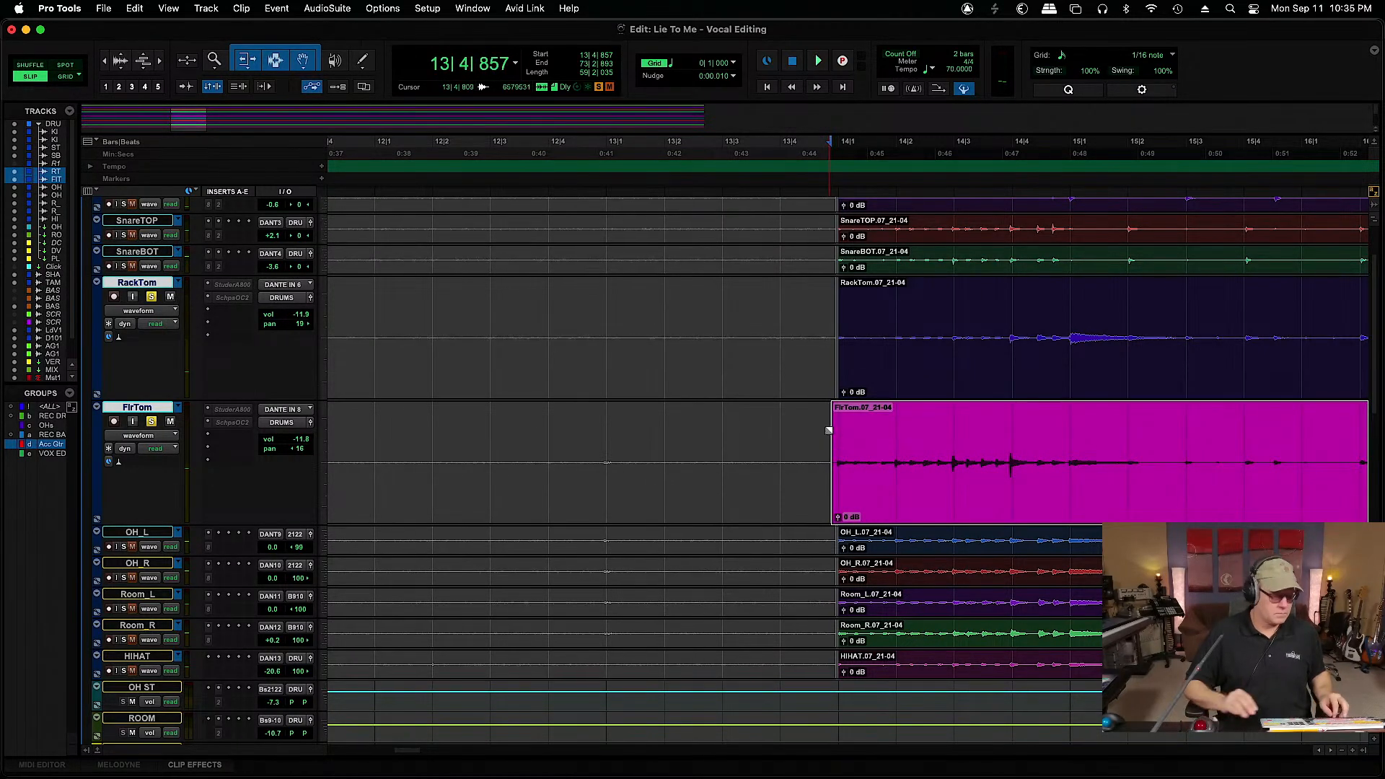
key("super+bracketright")
key("super+bracketright")
left_click_drag(840, 525, 855, 520)
left_click(809, 433)
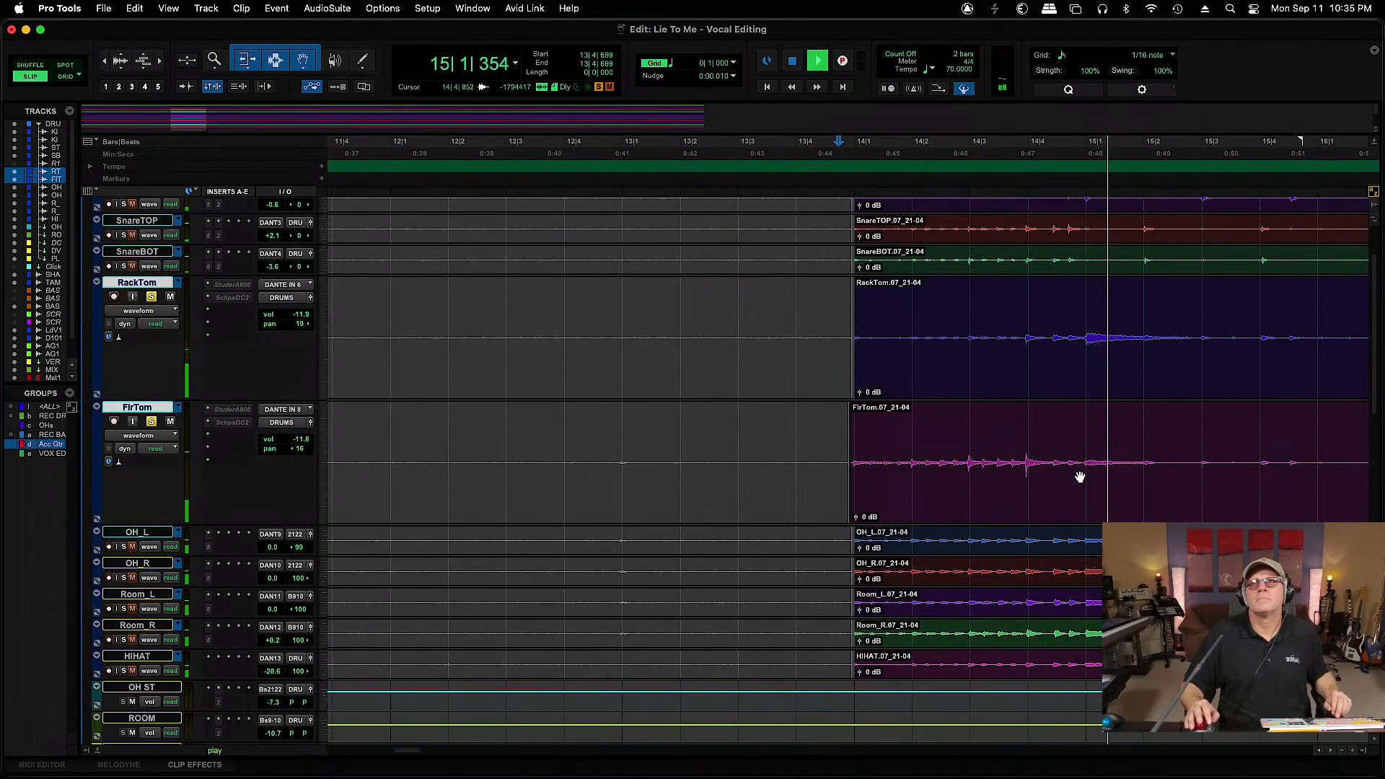
key("space")
Split the FlrTom clip at 14|4|404, after the last loud floor tom hit of the opening fill
left_click(1050, 458)
key("super+bracketright")
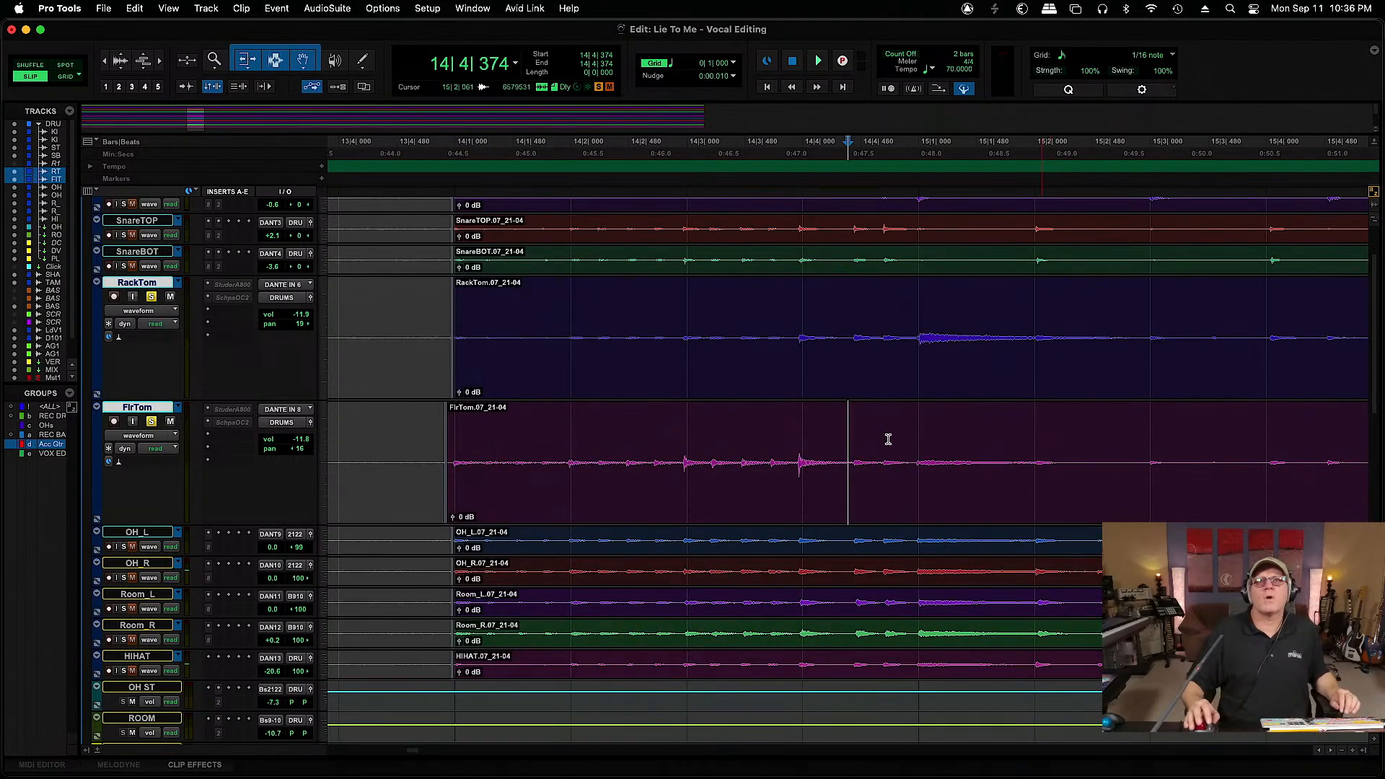
left_click(852, 460)
key("super+e")
Add a 167-tick fade-out to the end of the FlrTom clip before the split and save the session
left_click_drag(851, 404, 831, 404)
key("super+s")
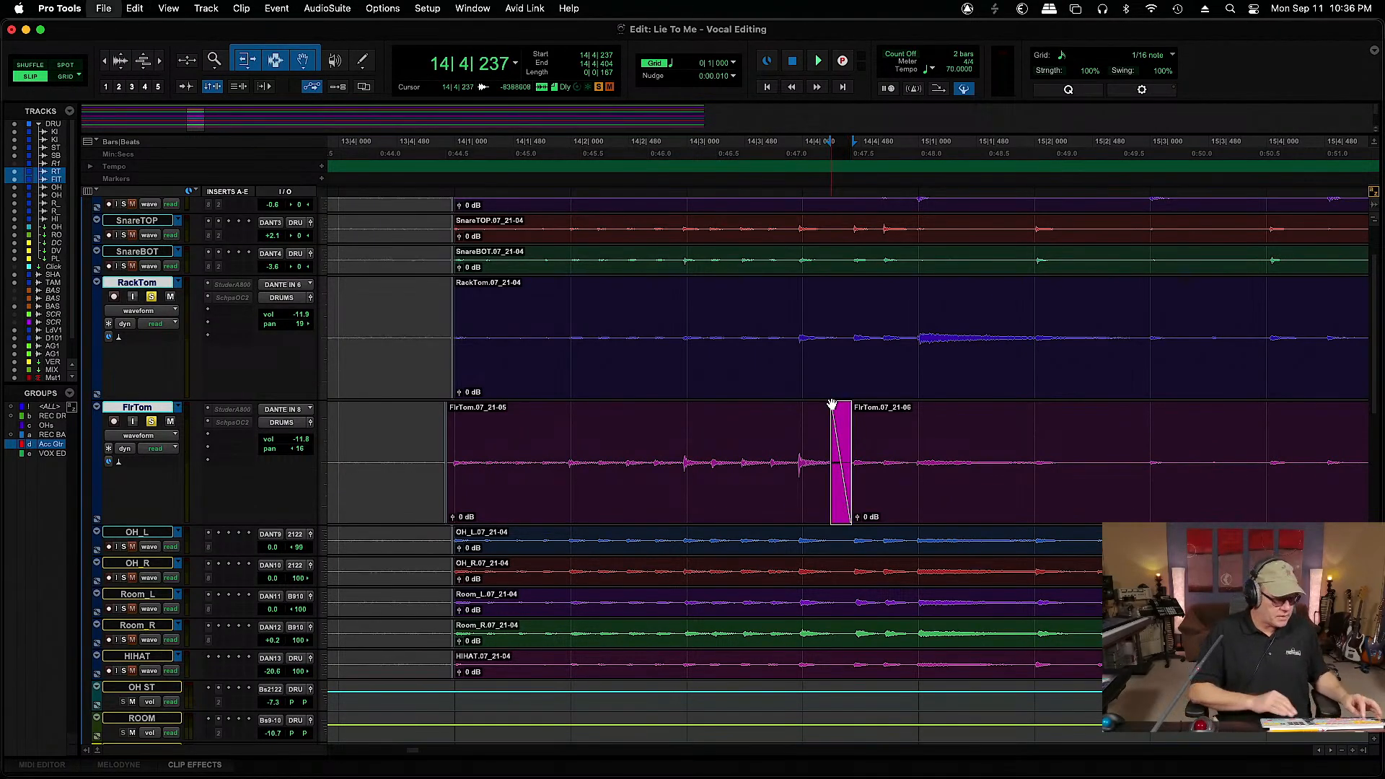
key("super+bracketleft")
key("super+bracketleft")
key("super+bracketleft")
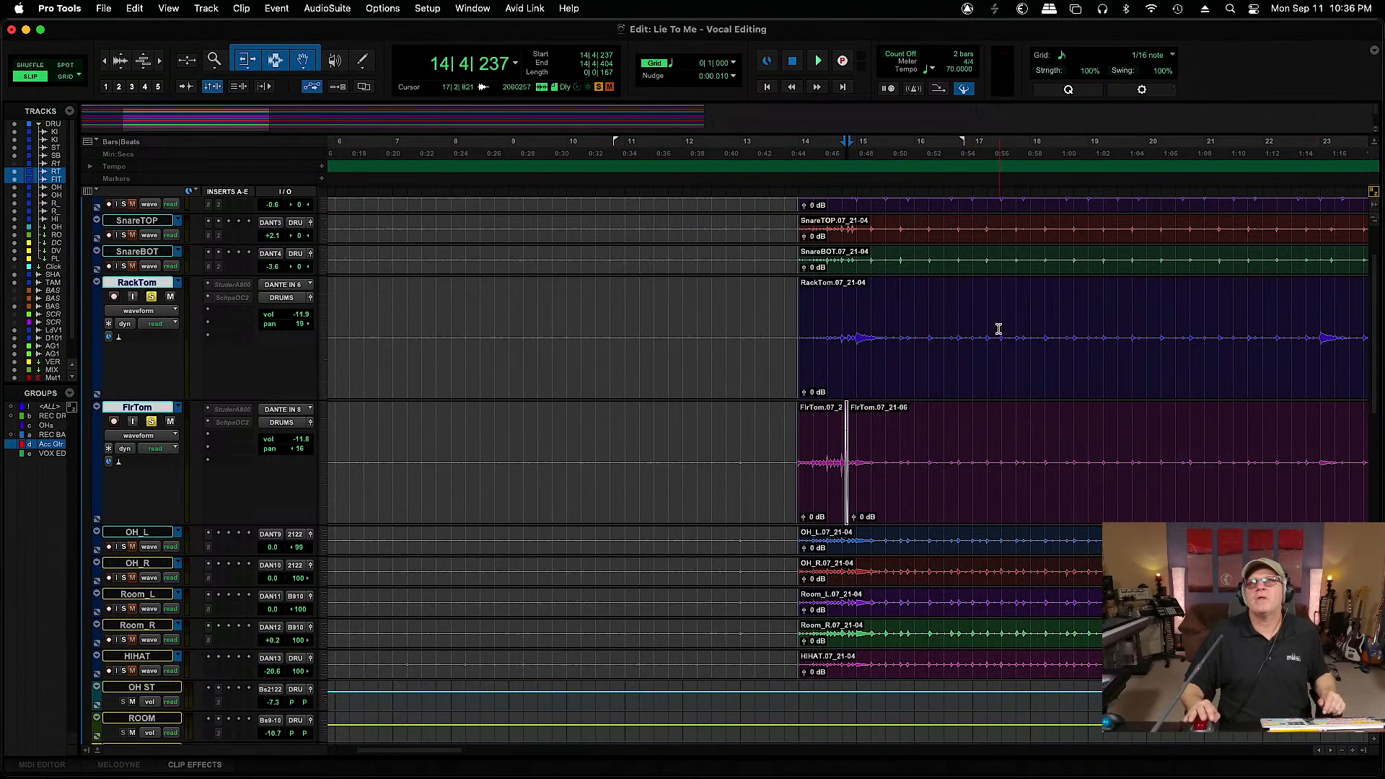
Unsolo FlrTom and audition the RackTom hits near the end of bars 14 and 22
left_click(855, 339)
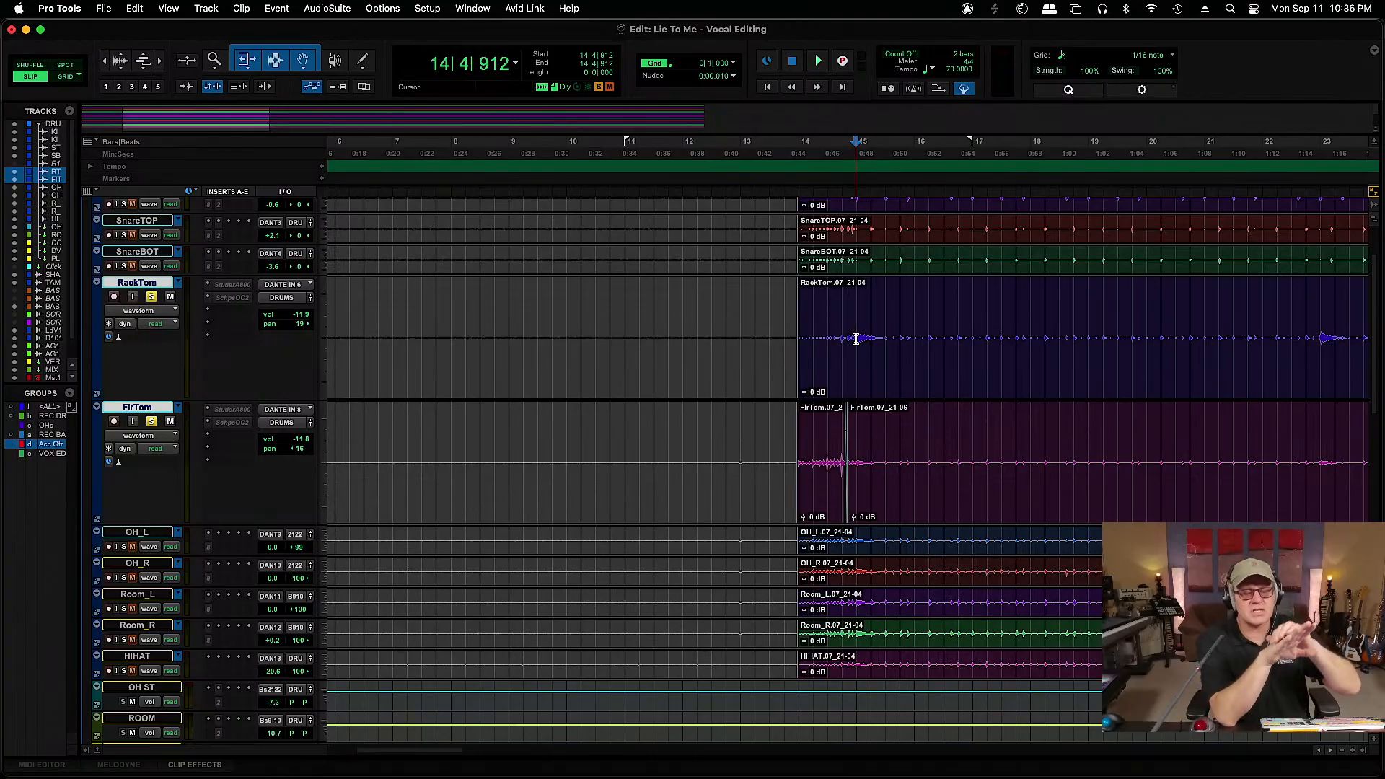
left_click(150, 421)
left_click(840, 324)
key("space")
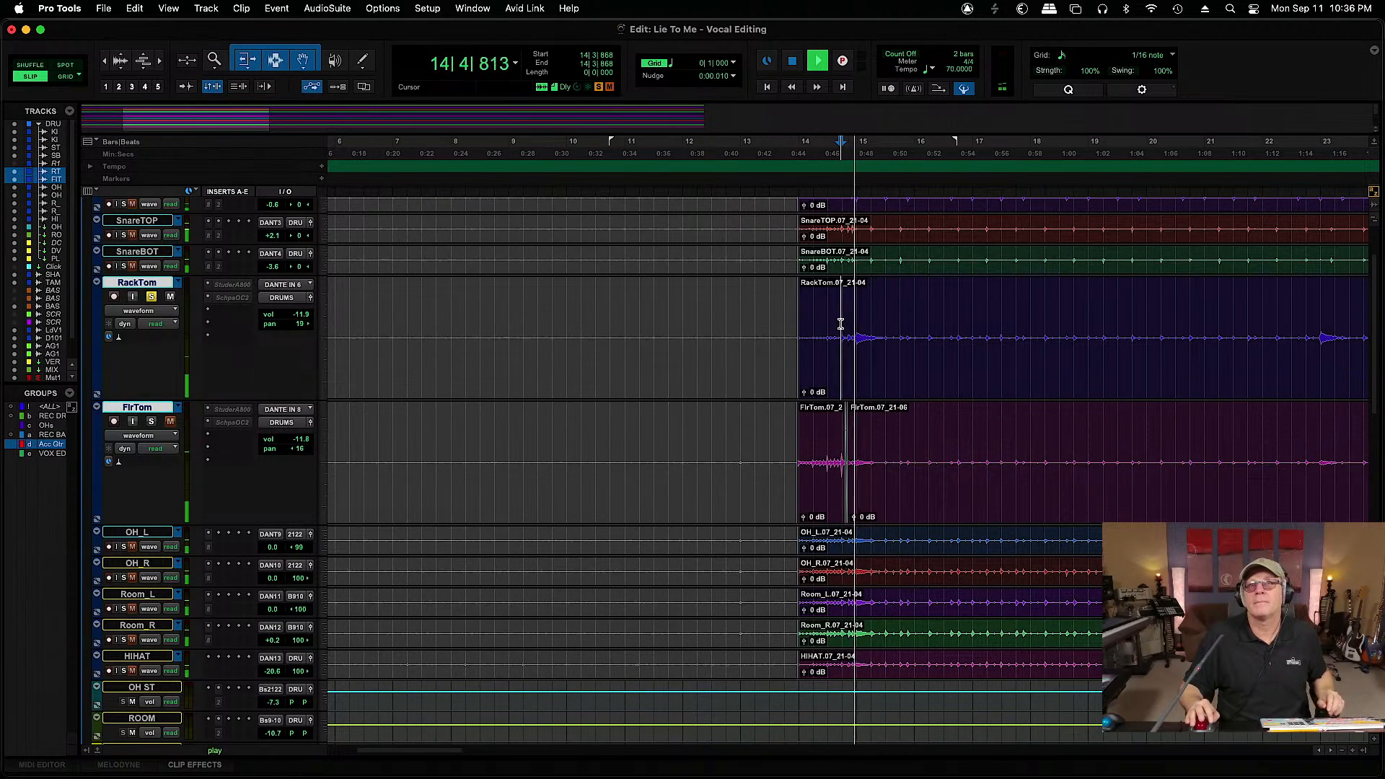
key("space")
left_click(1319, 330)
key("space")
key("space")
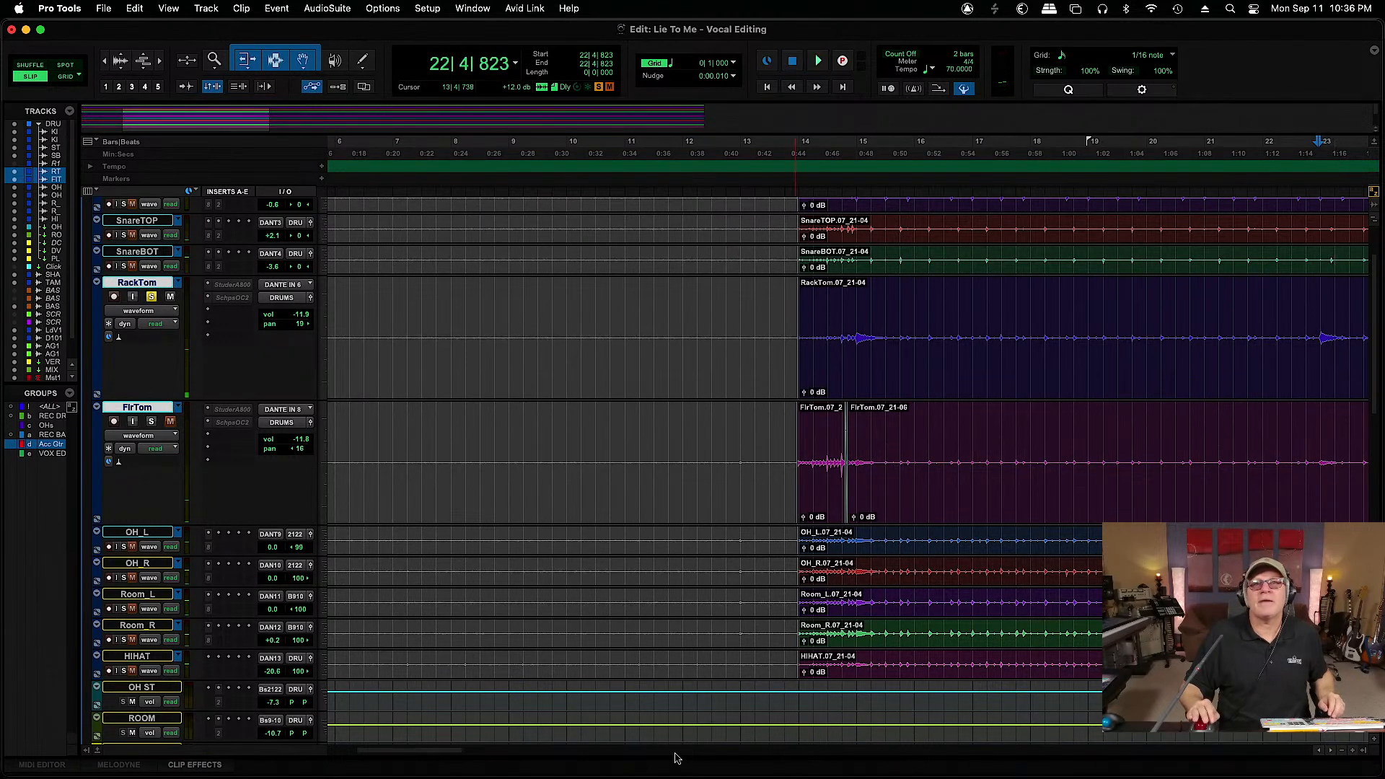
Magnify the audio waveforms vertically by two steps and play the RackTom hit from 22|4|727
left_click_drag(442, 751, 469, 751)
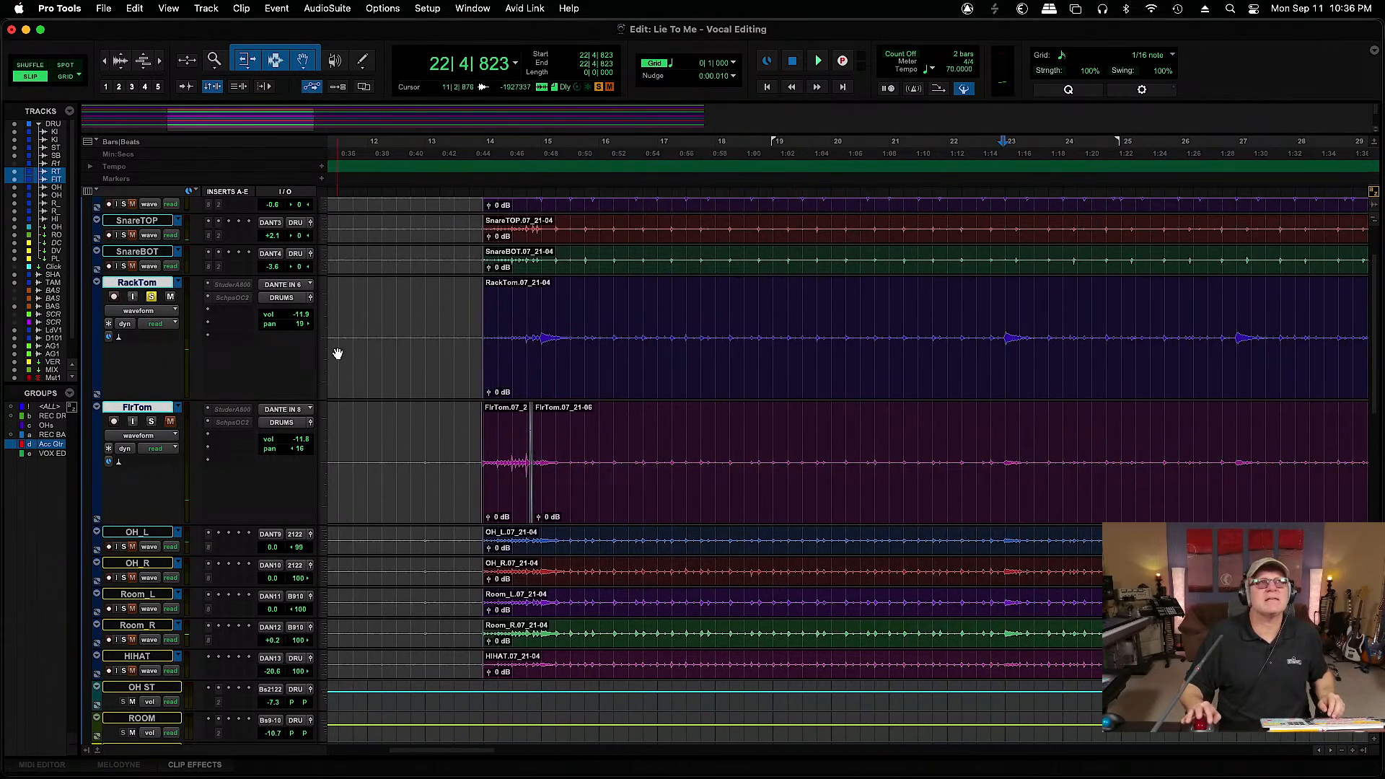
left_click(120, 61)
left_click(120, 60)
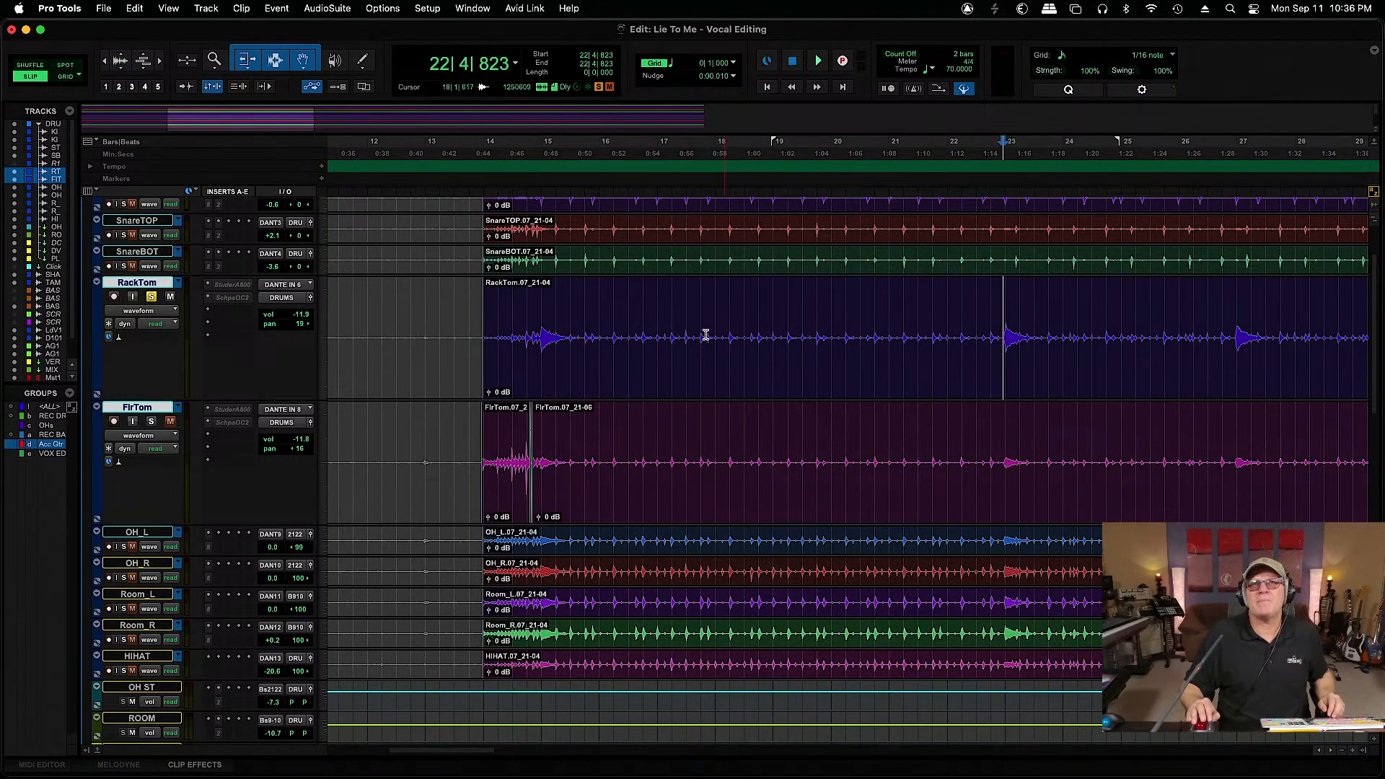
left_click(999, 335)
key("space")
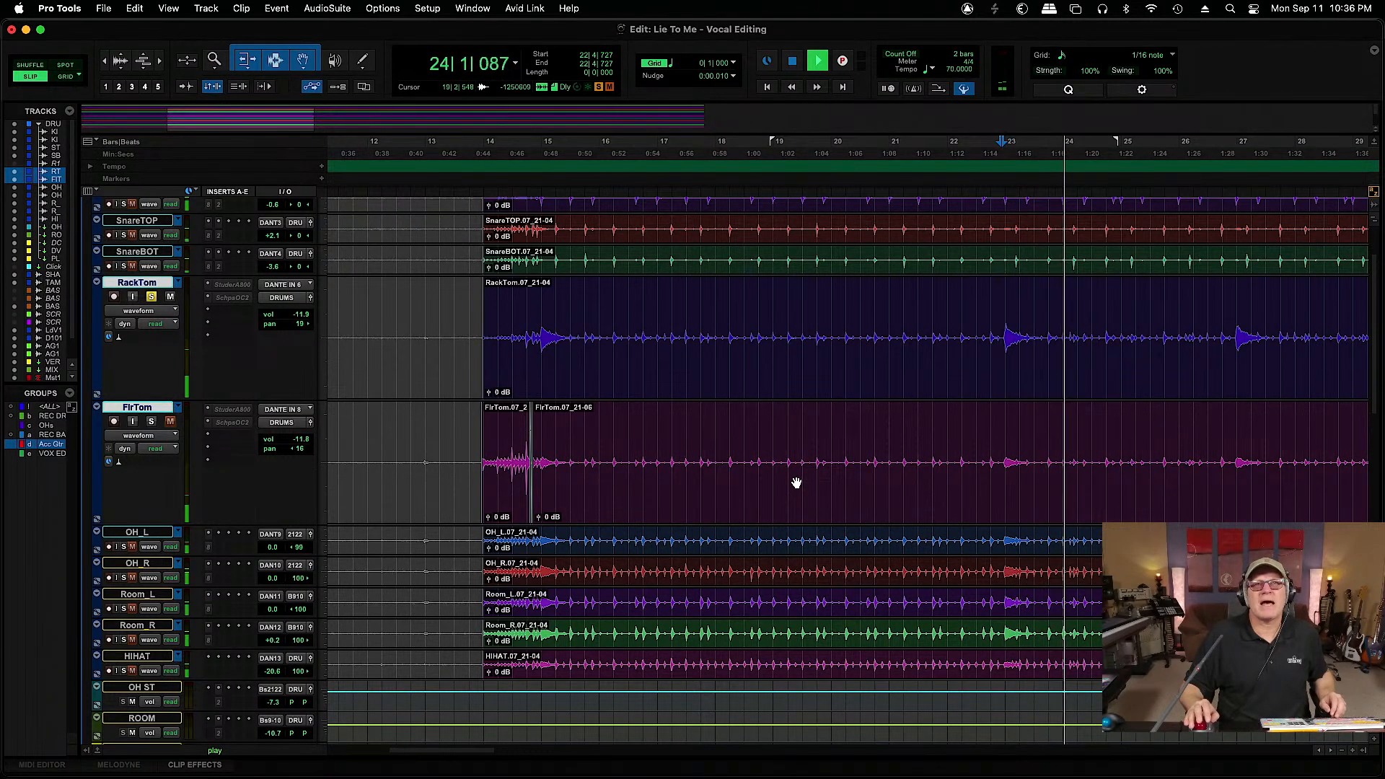
key("space")
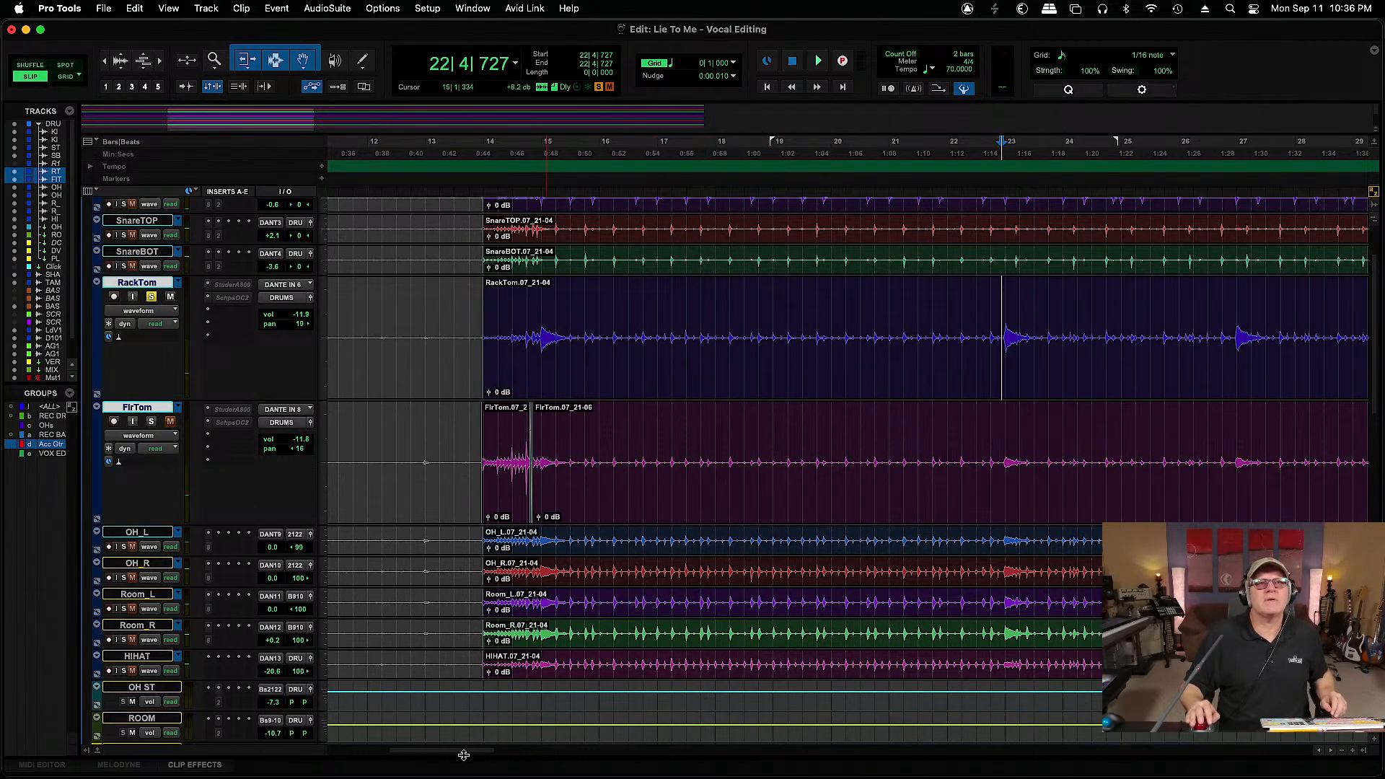
Solo FlrTom along with RackTom and audition the hits from 26|4|707, 30|3|500 and 34|3|097
left_click_drag(465, 755, 522, 756)
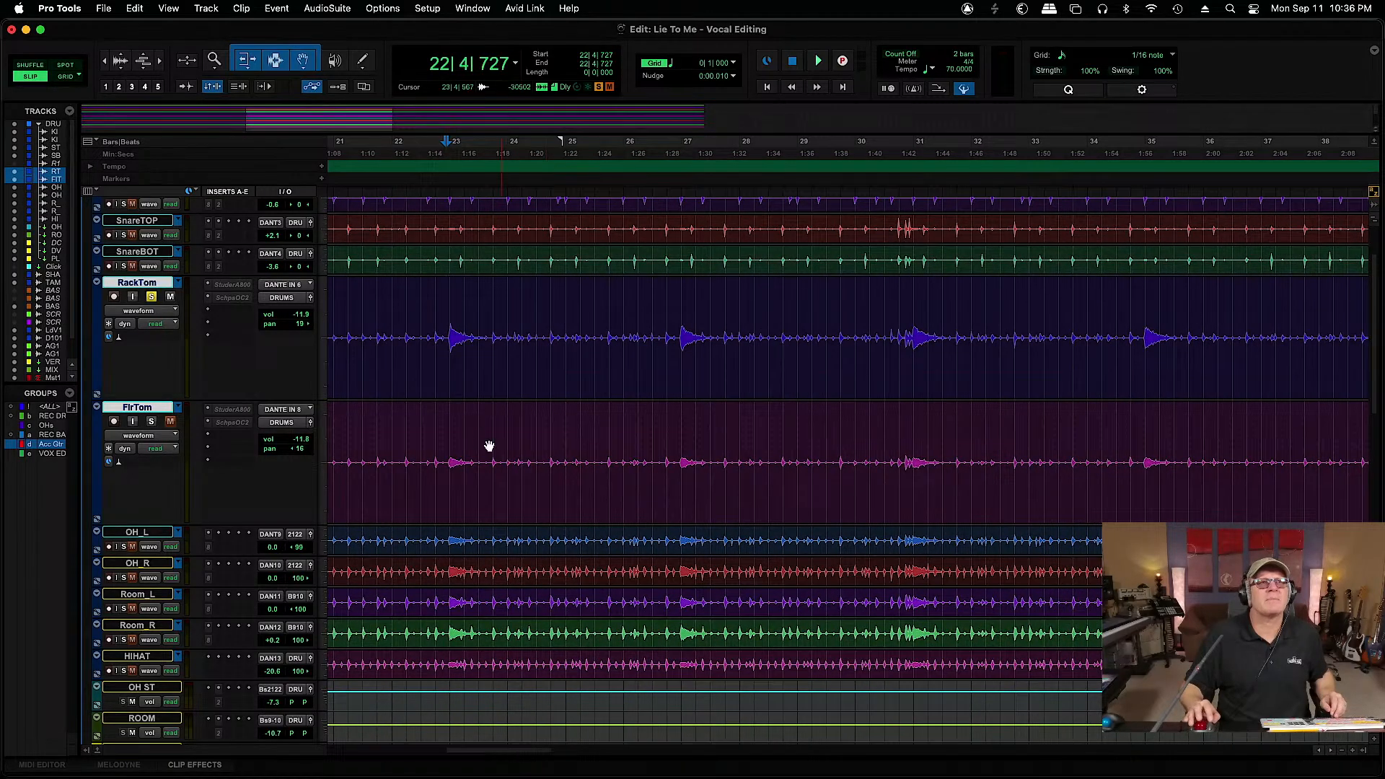
left_click(151, 422)
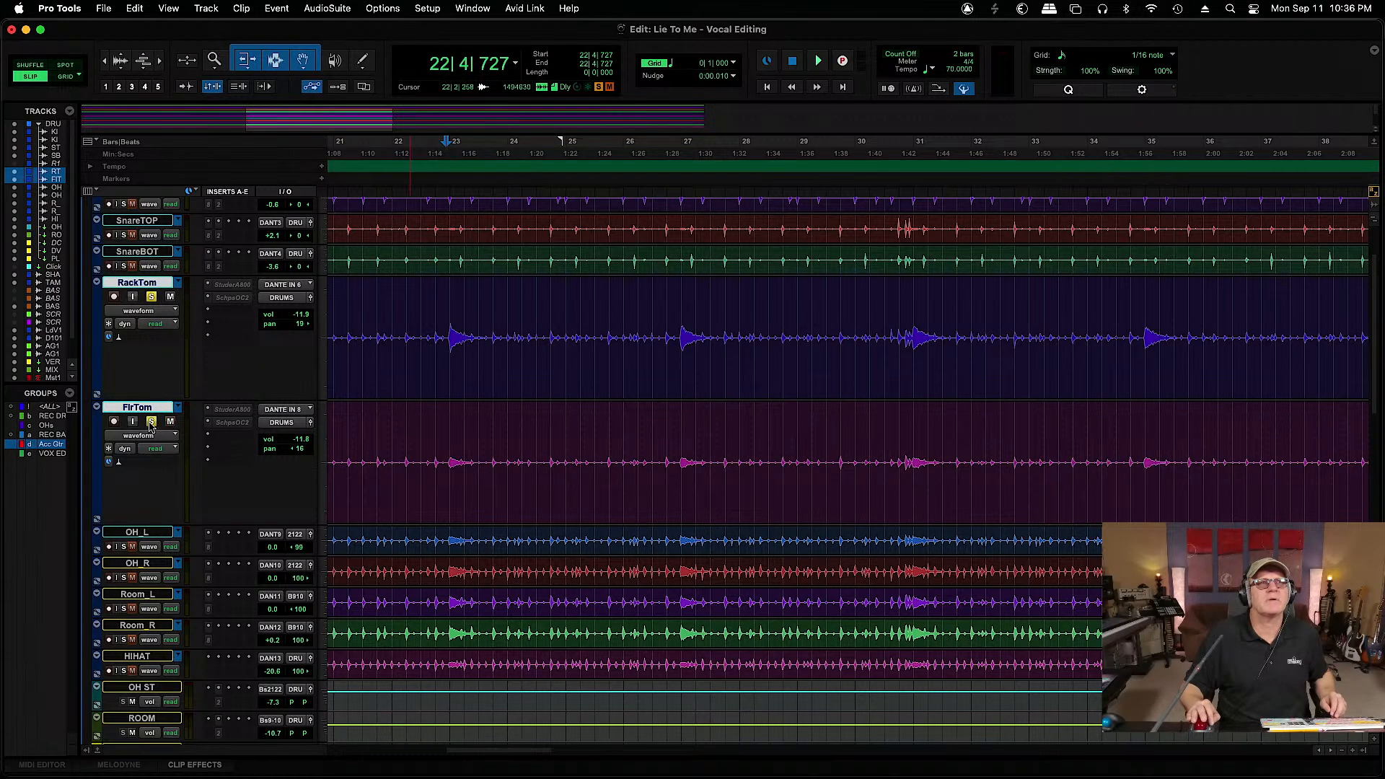
key("space")
left_click(678, 337)
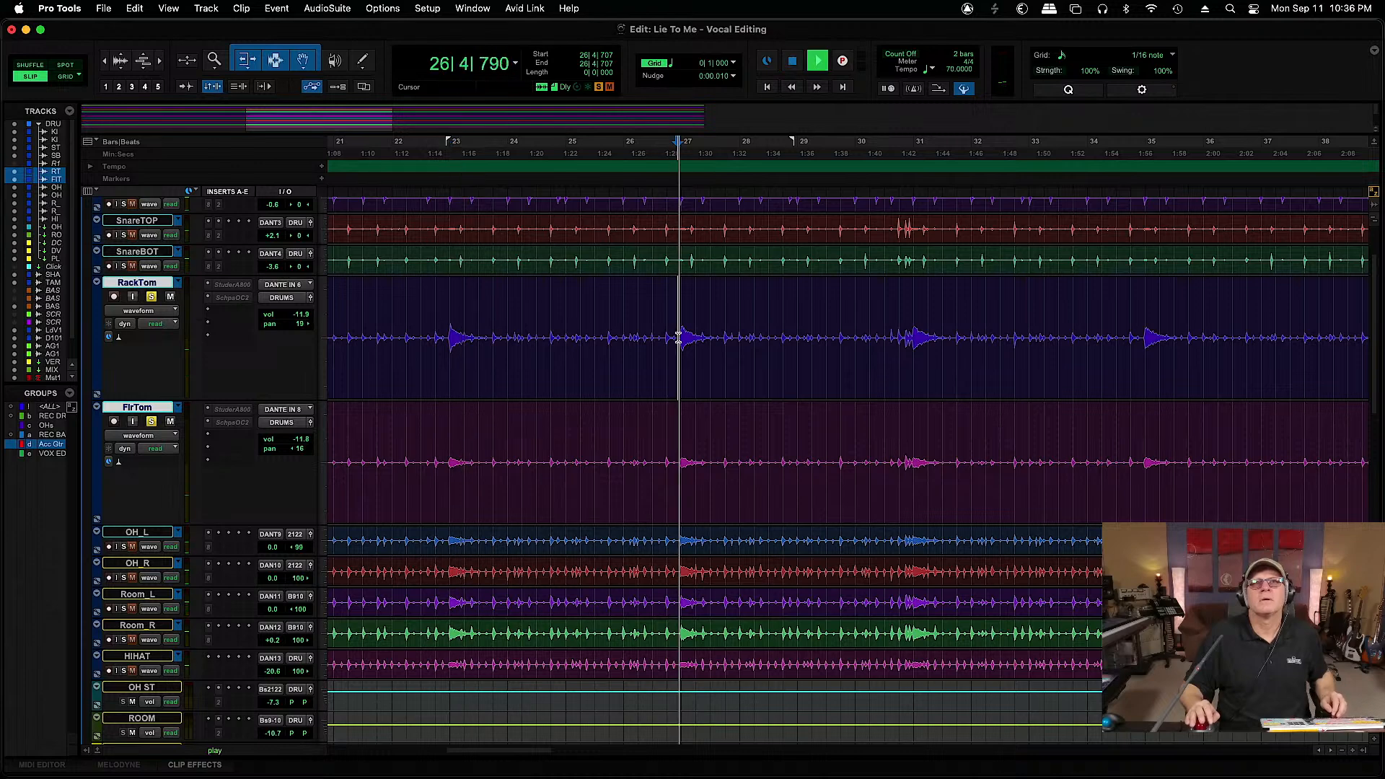
left_click(902, 338)
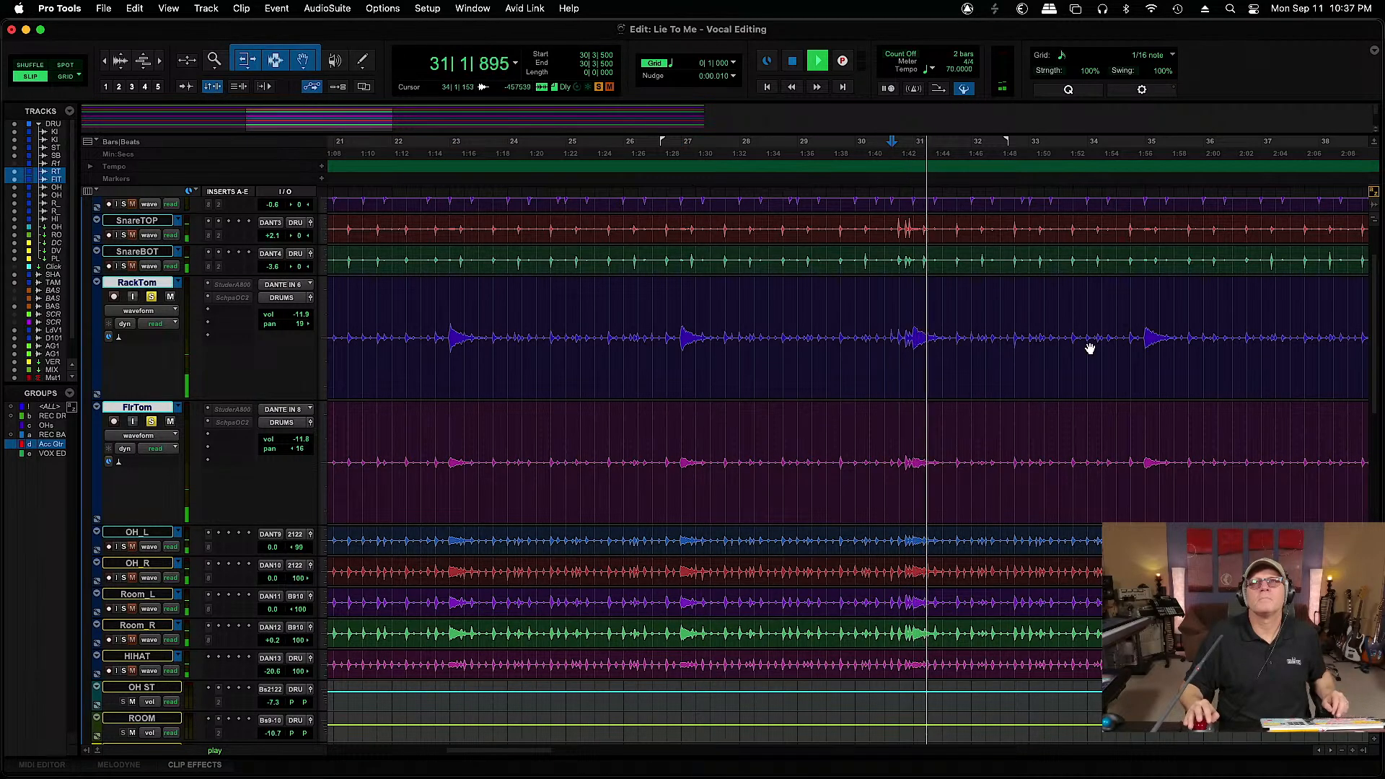
left_click(1119, 335)
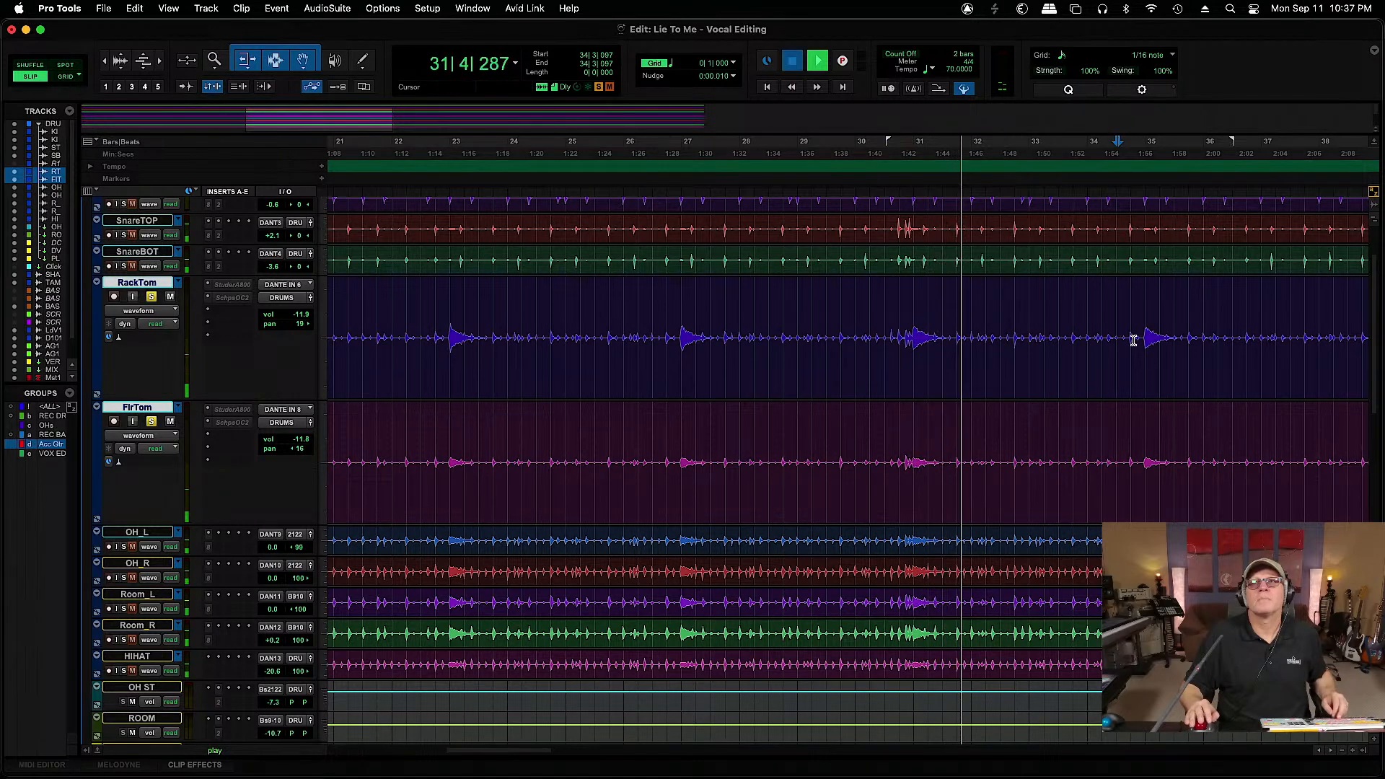
Find the tom fill at the end of bar 39 and audition it from 39|2|285
left_click_drag(533, 752, 609, 757)
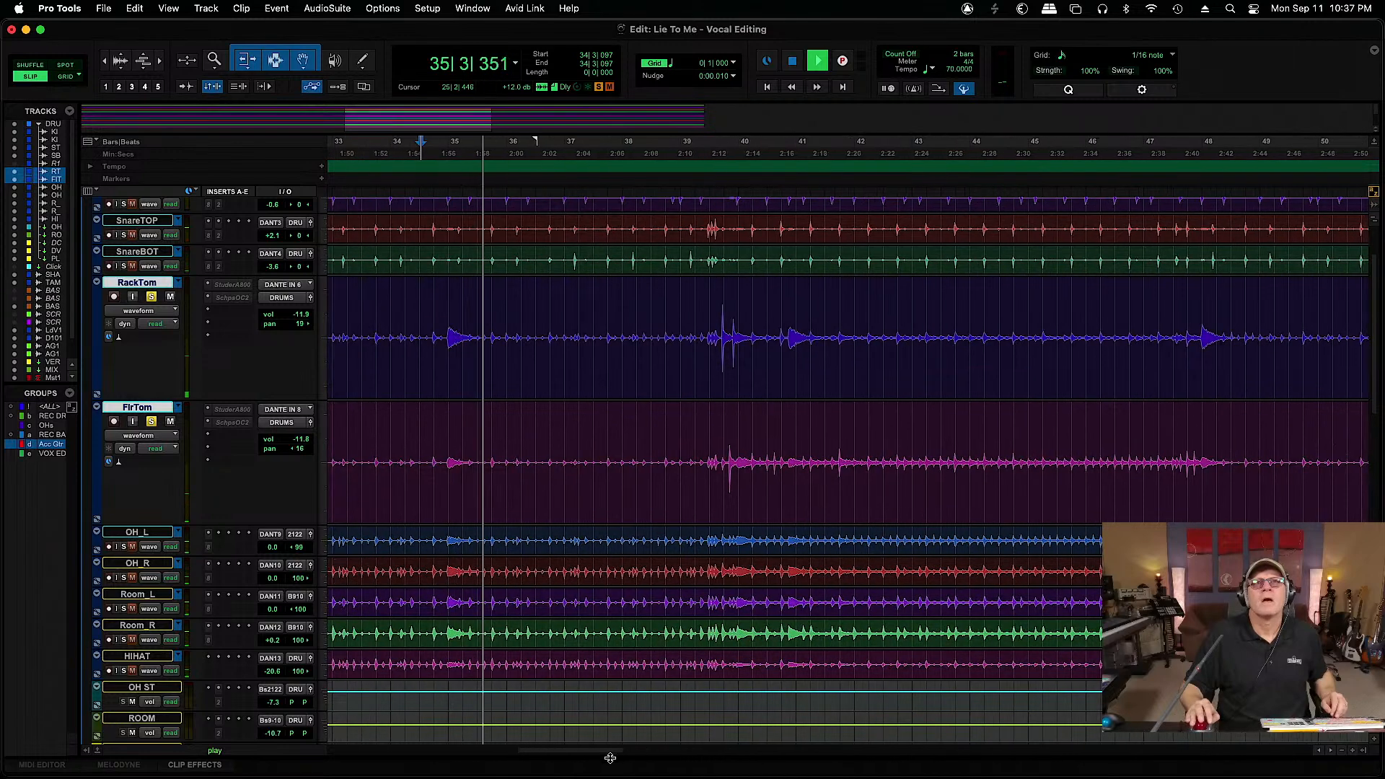
key("space")
left_click(714, 321)
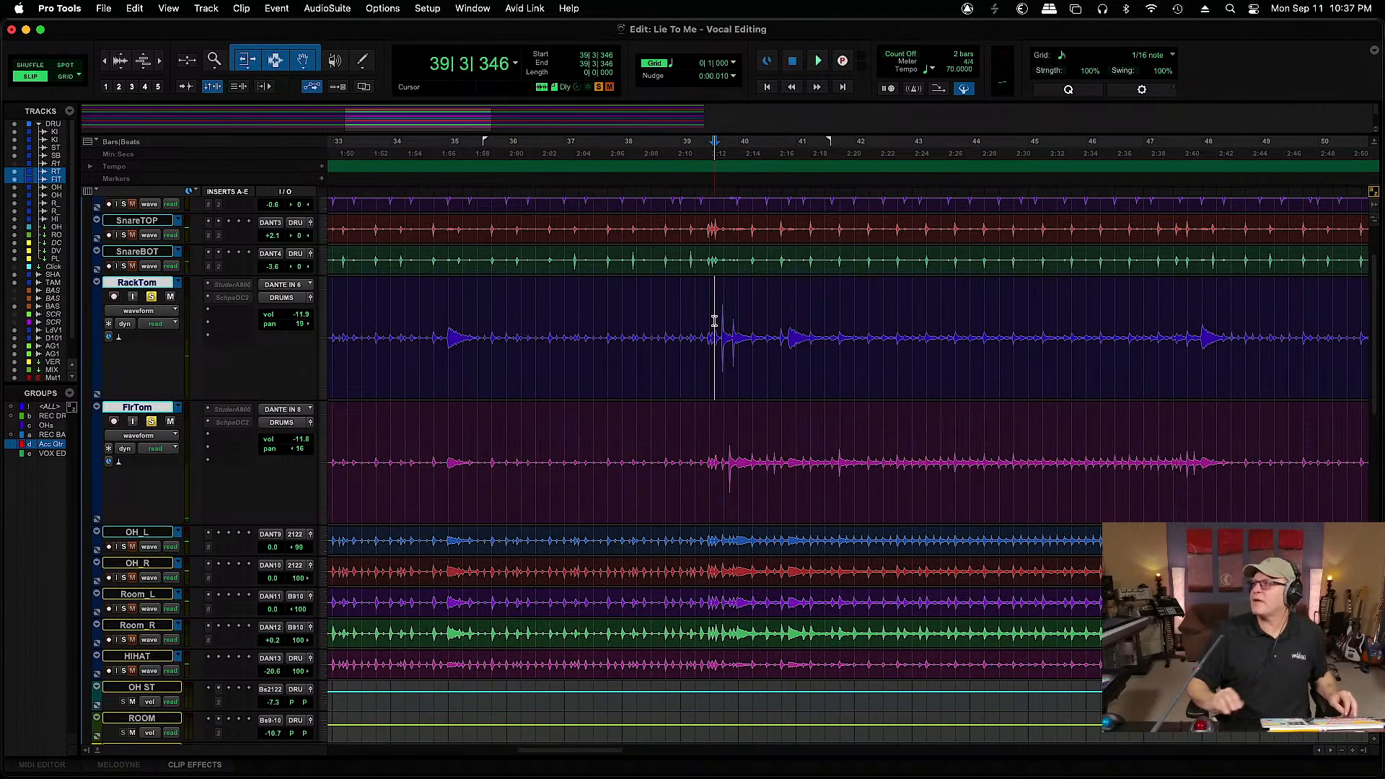
key("super+bracketright")
key("super+bracketright")
key("super+bracketright")
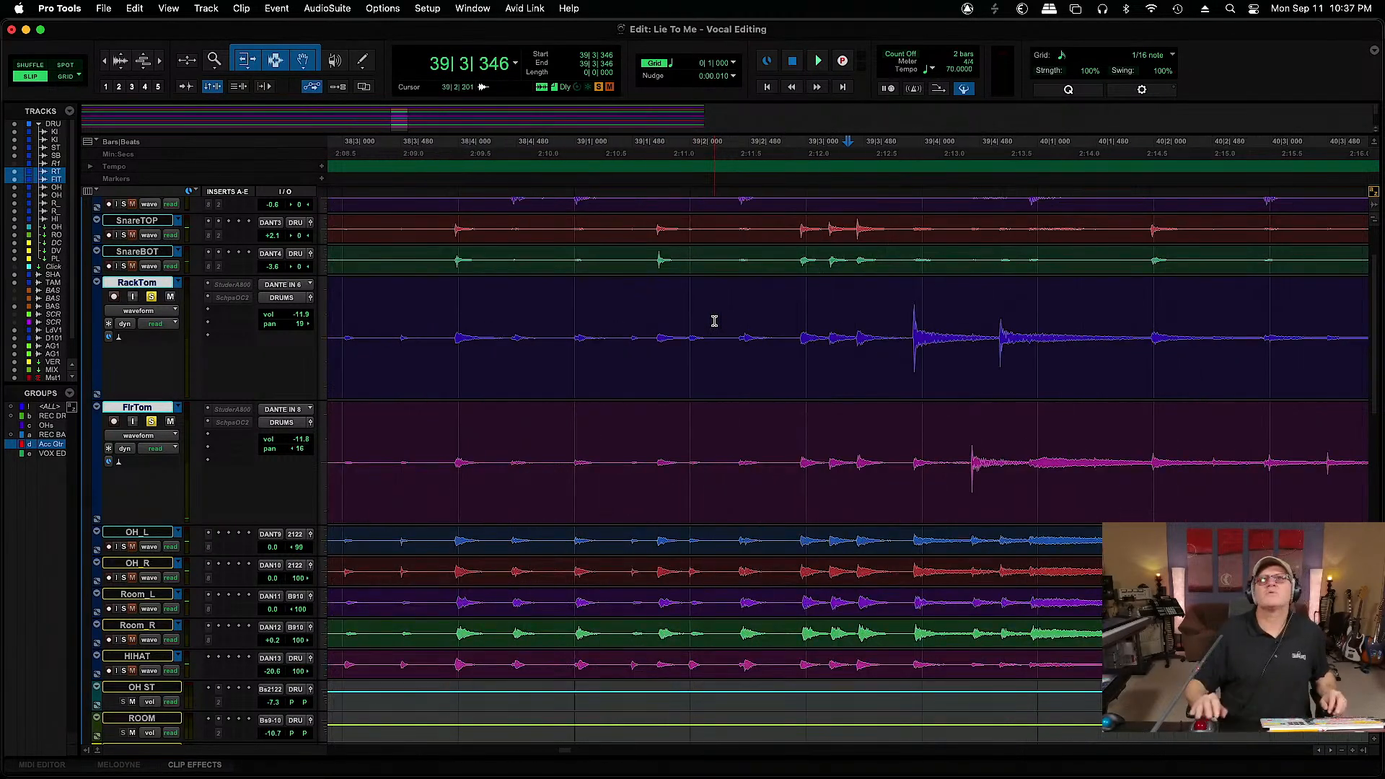
left_click(725, 332)
key("space")
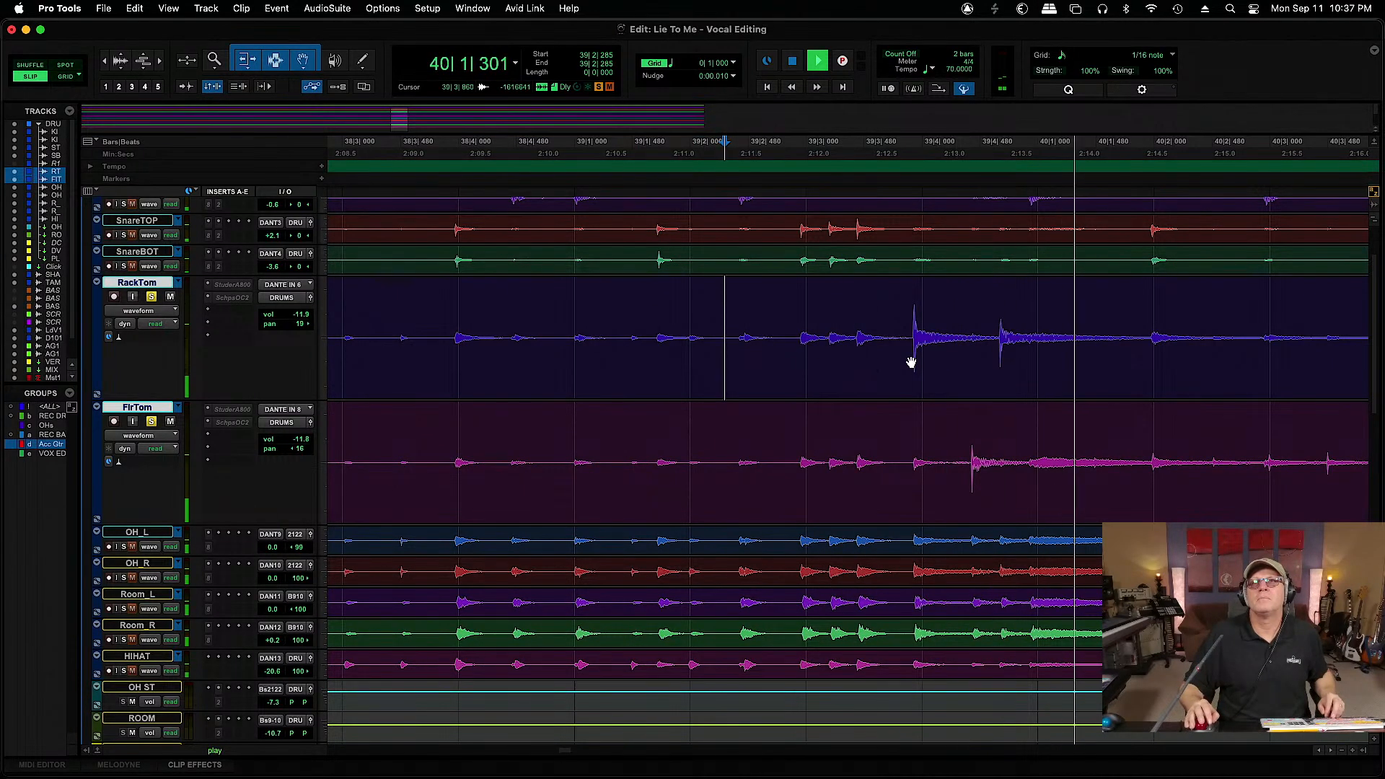
key("space")
Separate the two RackTom hits from 39|3|836 and the single FlrTom hit from 39|4|378 to 39|4|879 into their own clips
left_click_drag(910, 336, 1065, 368)
key("super+e")
left_click(889, 447)
key("space")
key("space")
left_click_drag(967, 465, 1030, 475)
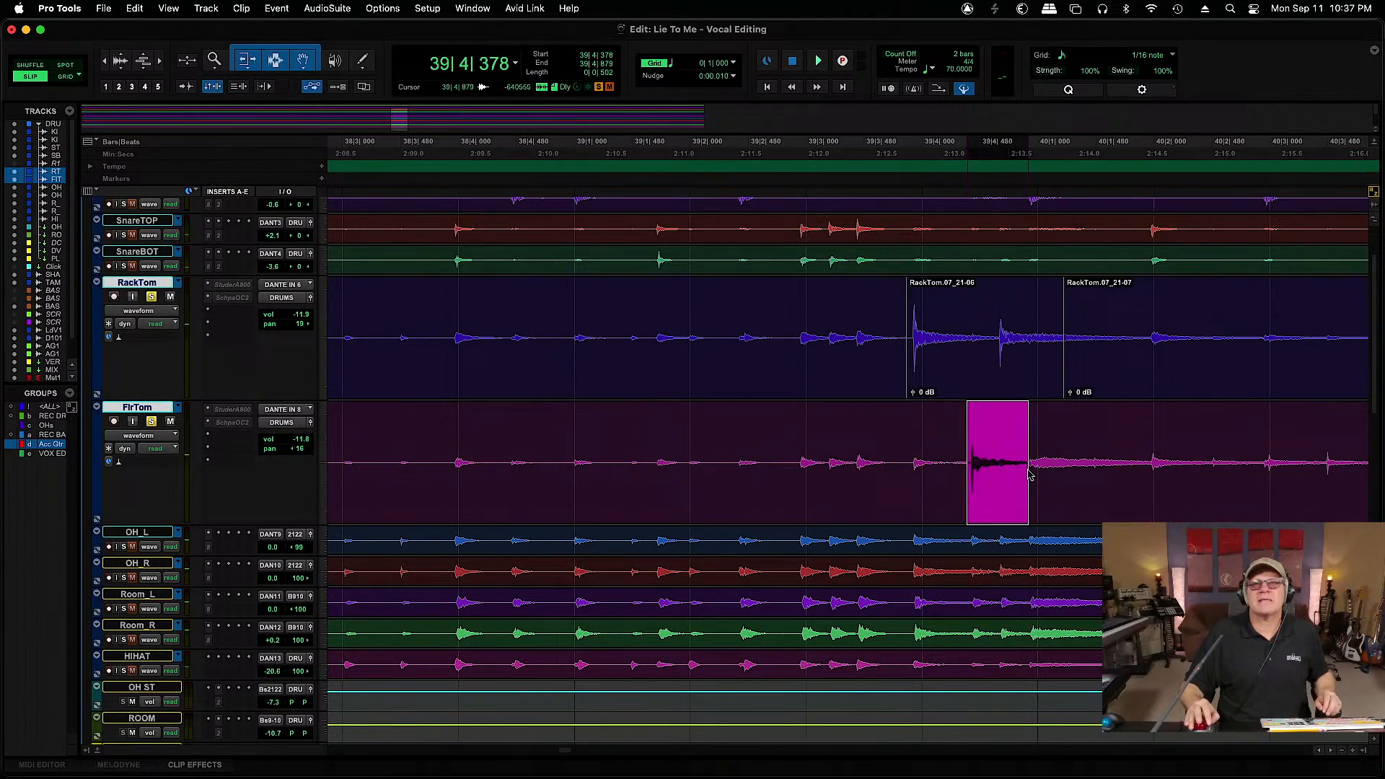
key("super+e")
Mute the FlrTom and RackTom clips that precede the bar 39 fill
left_click(840, 507)
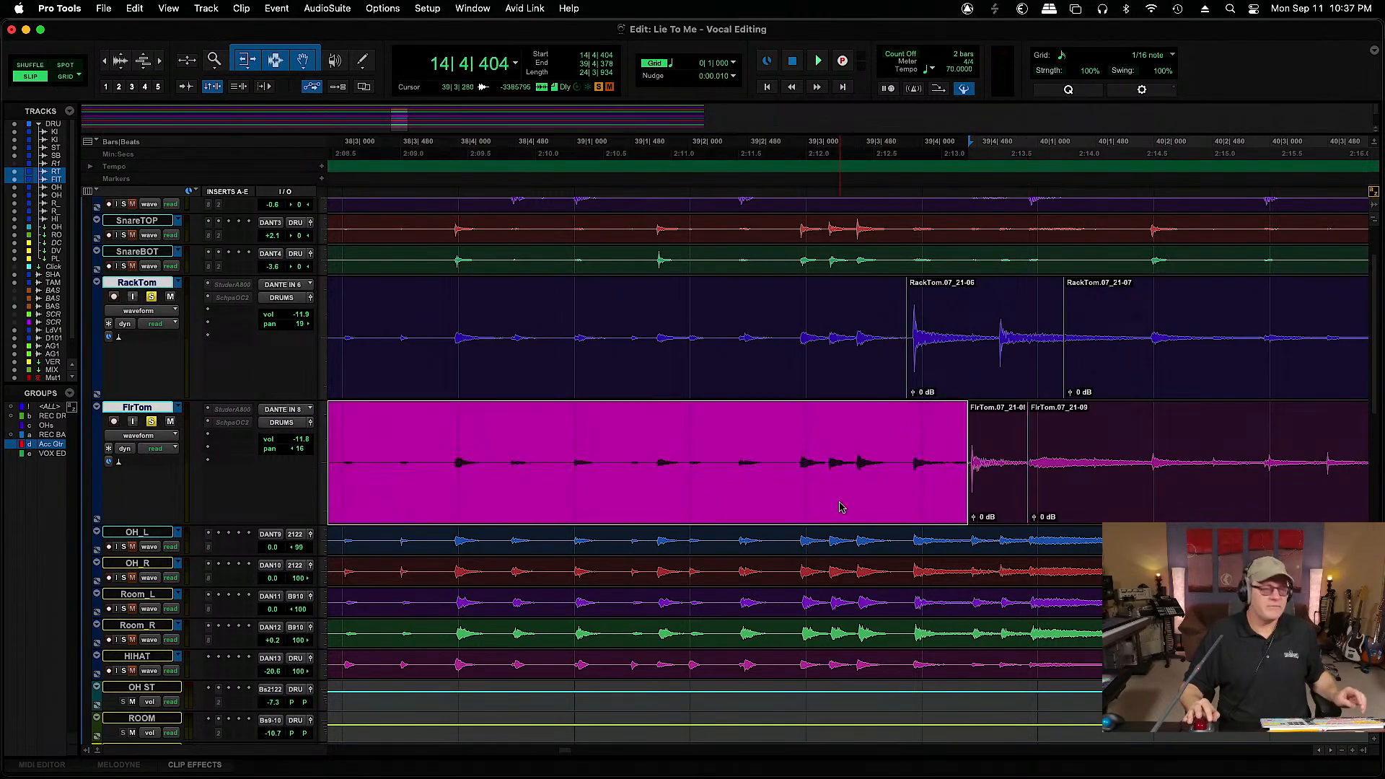
key("super+m")
left_click(779, 380)
key("super+m")
Add an 18-tick fade-in to the bar 39 RackTom fill clip, then trim its end earlier and add a short fade-out
left_click(999, 325)
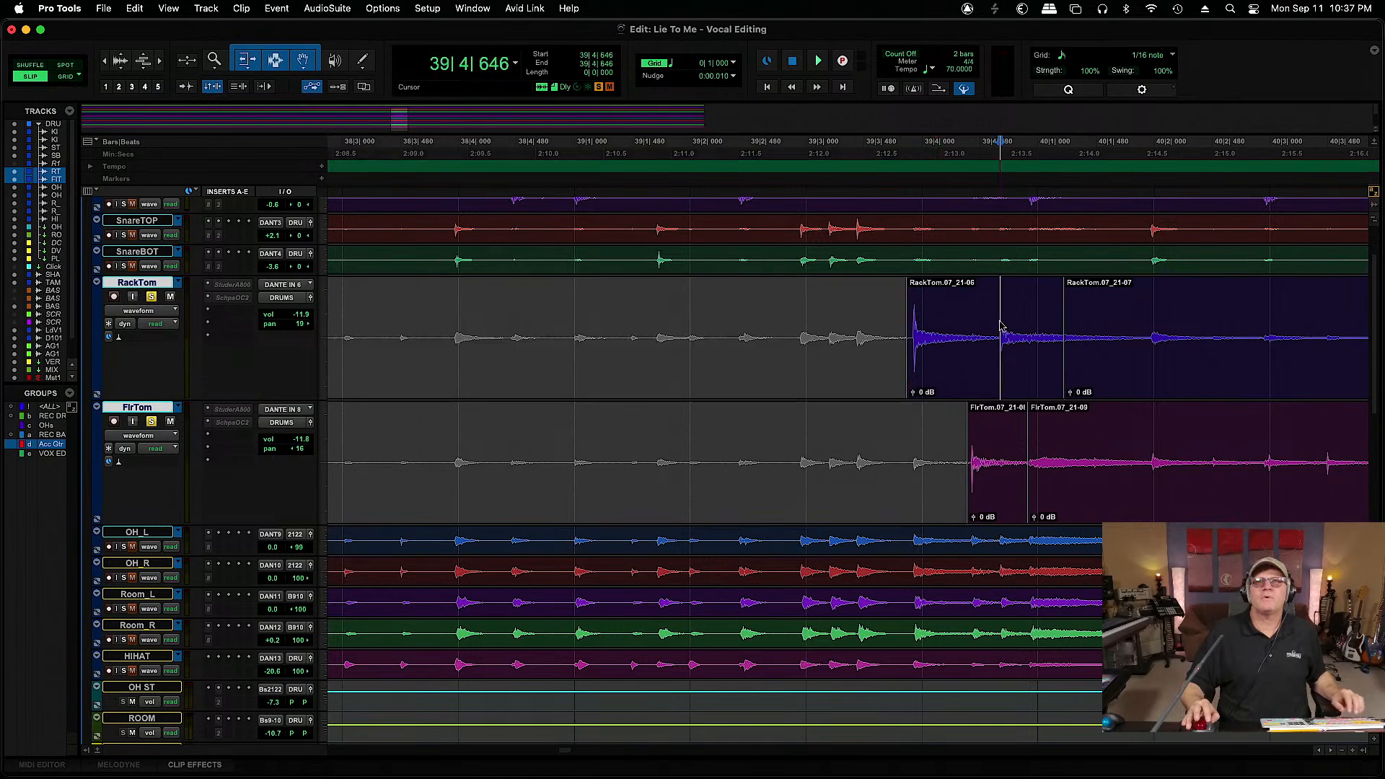
key("super+z")
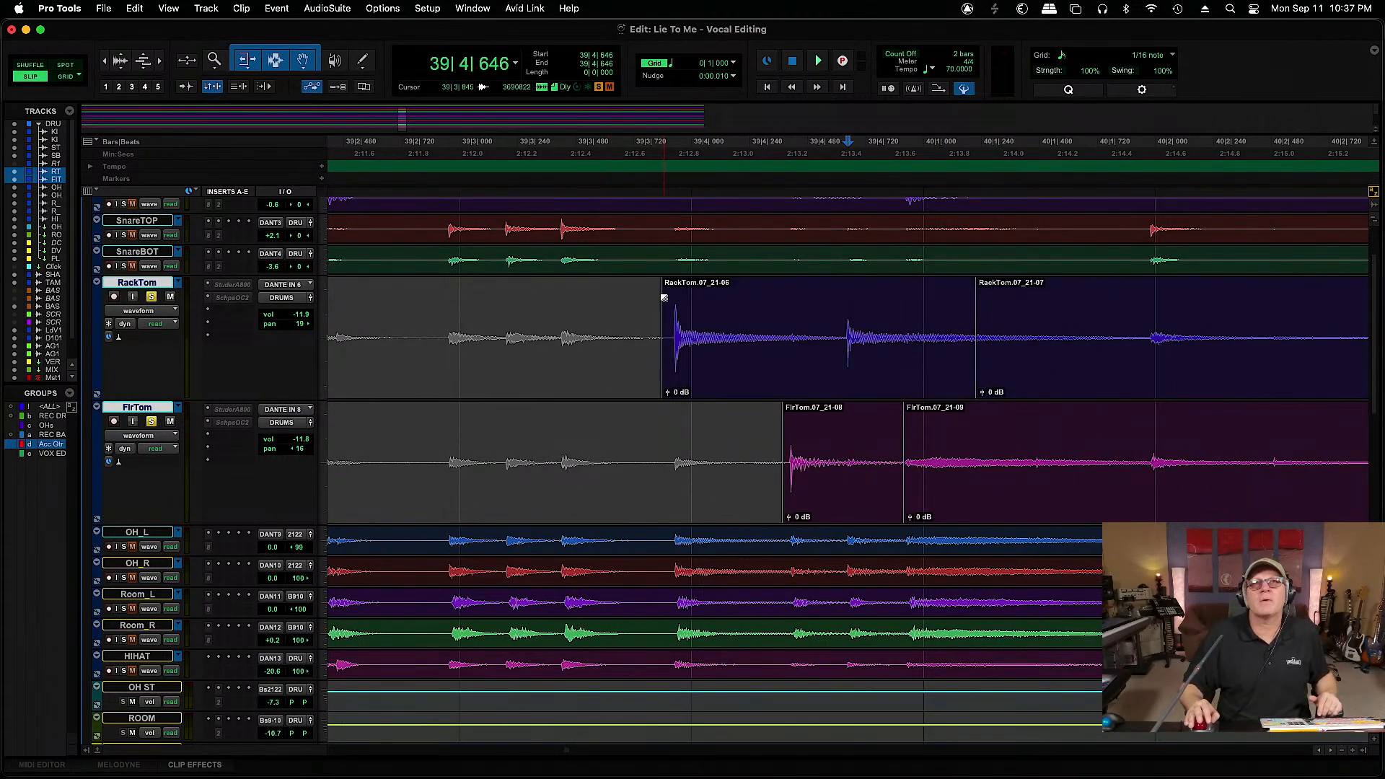
key("alt+Tab")
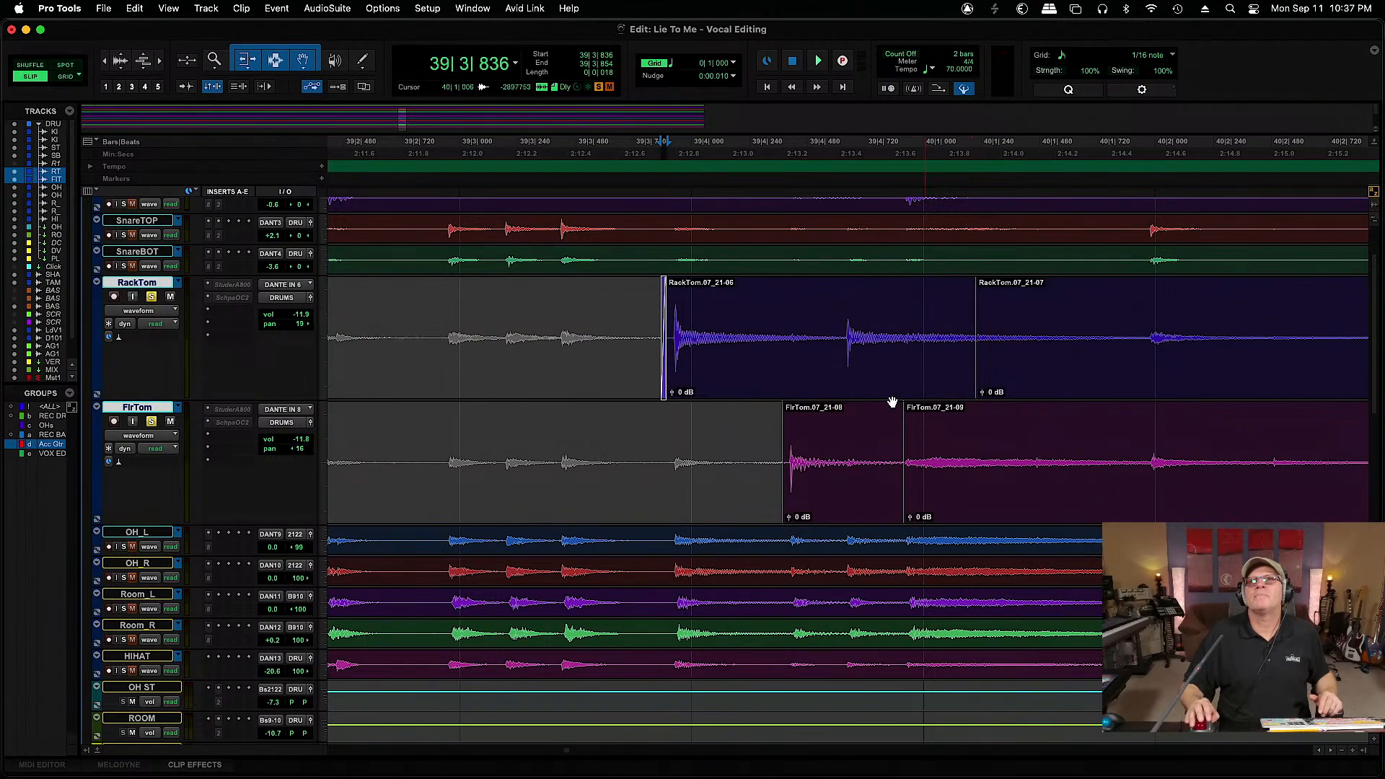
left_click_drag(969, 323, 926, 337)
left_click_drag(920, 287, 903, 318)
Add a 96-tick fade-out and a 21-tick fade-in to the bar 39 FlrTom hit clip
left_click_drag(904, 413, 881, 418)
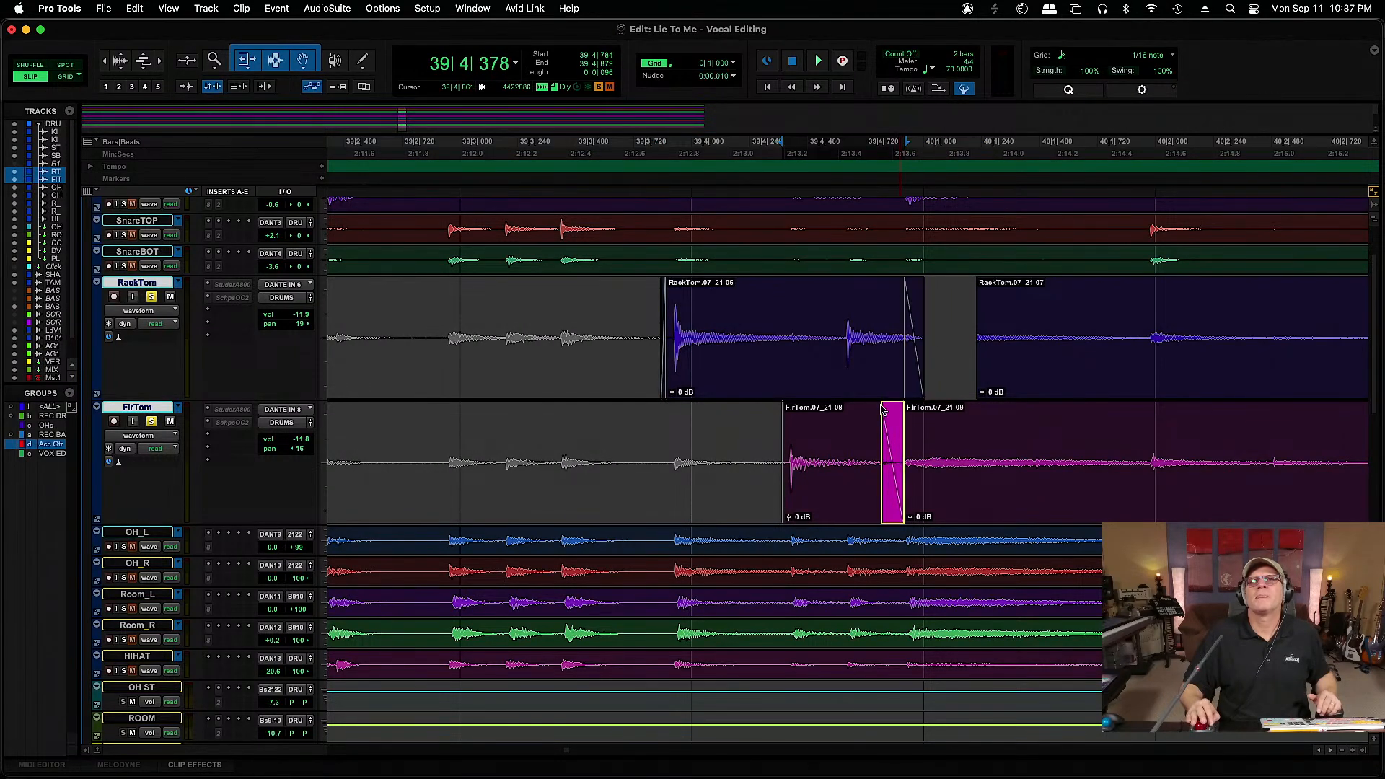
left_click_drag(785, 416, 788, 419)
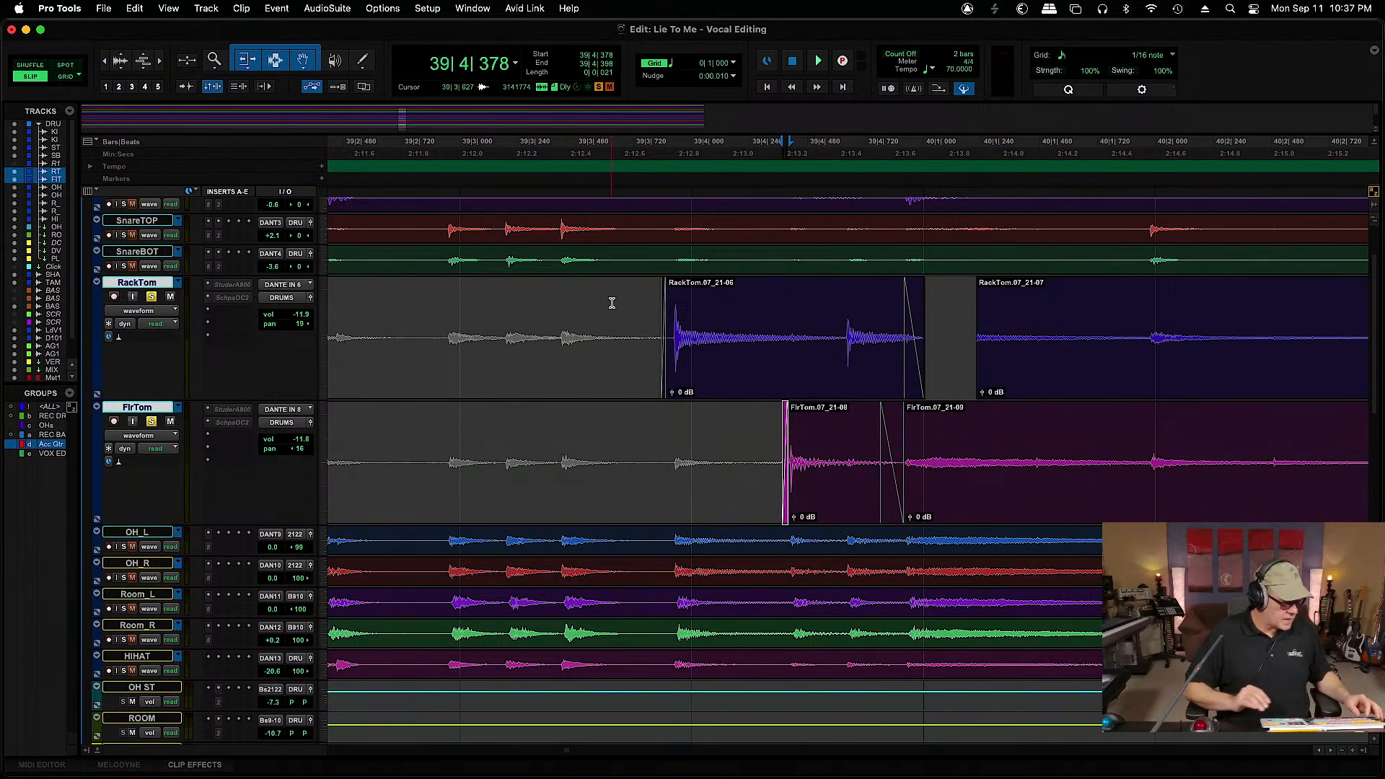
Audition the RackTom and FlrTom tracks after the bar 39 fill, playing from 40|2|895 into bar 41
key("super+bracketleft")
key("super+bracketleft")
key("super+bracketleft")
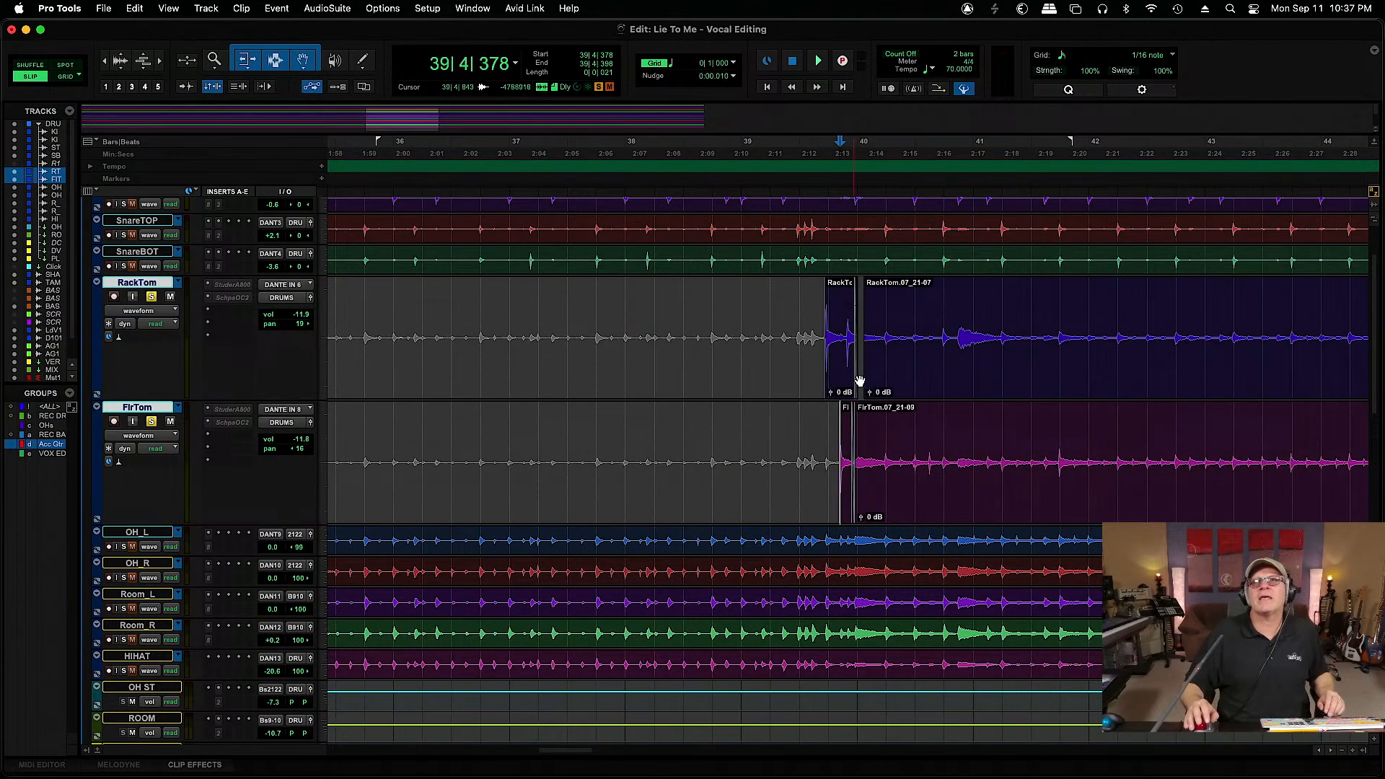
left_click(900, 326)
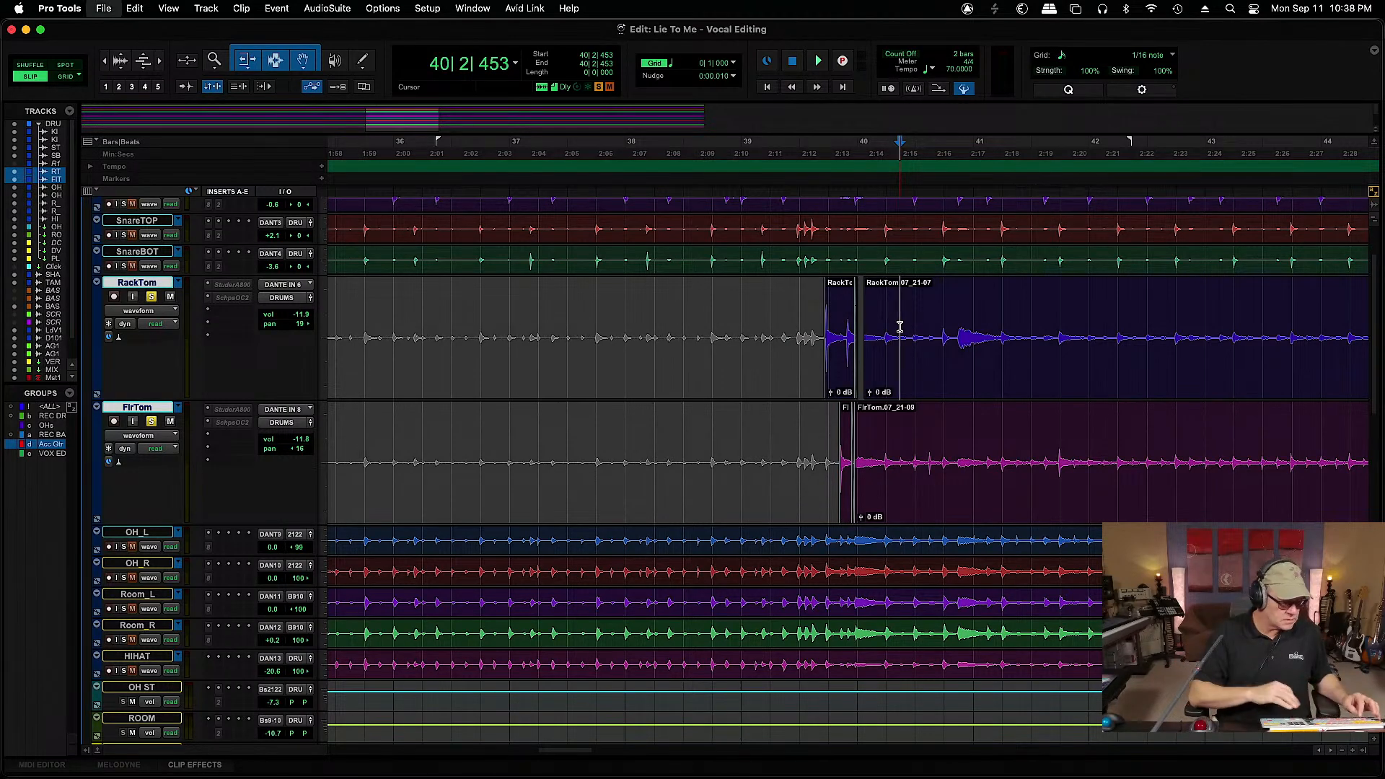
key("super+bracketright")
key("super+bracketright")
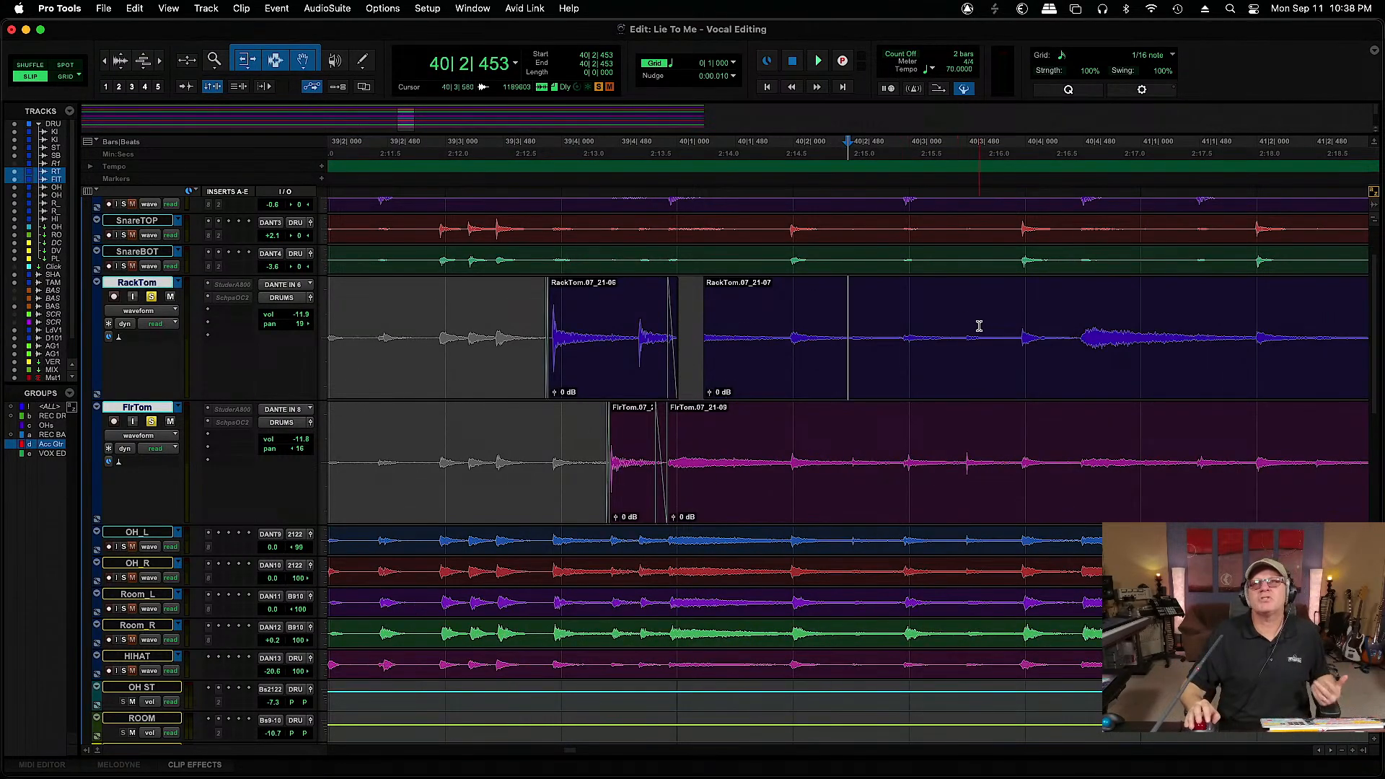
left_click(974, 328)
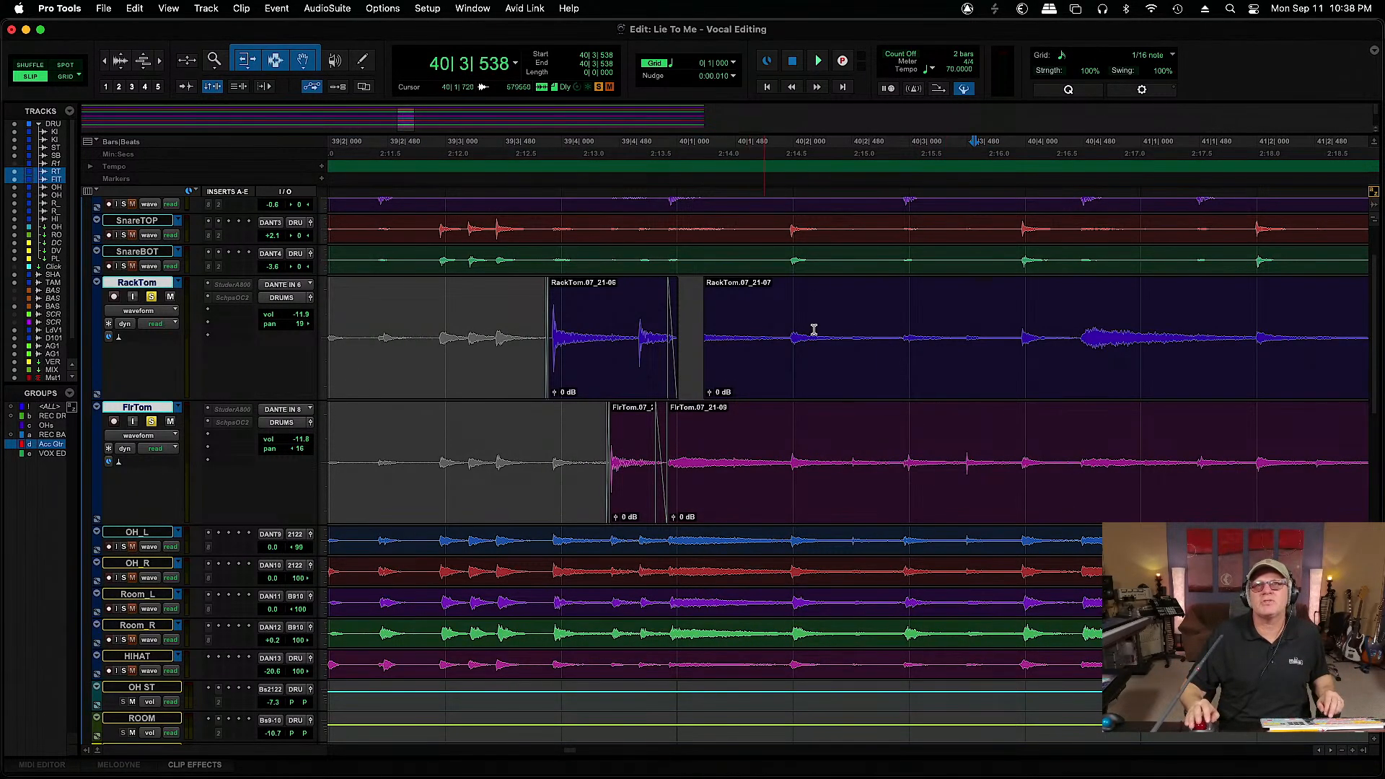
left_click(900, 308)
key("space")
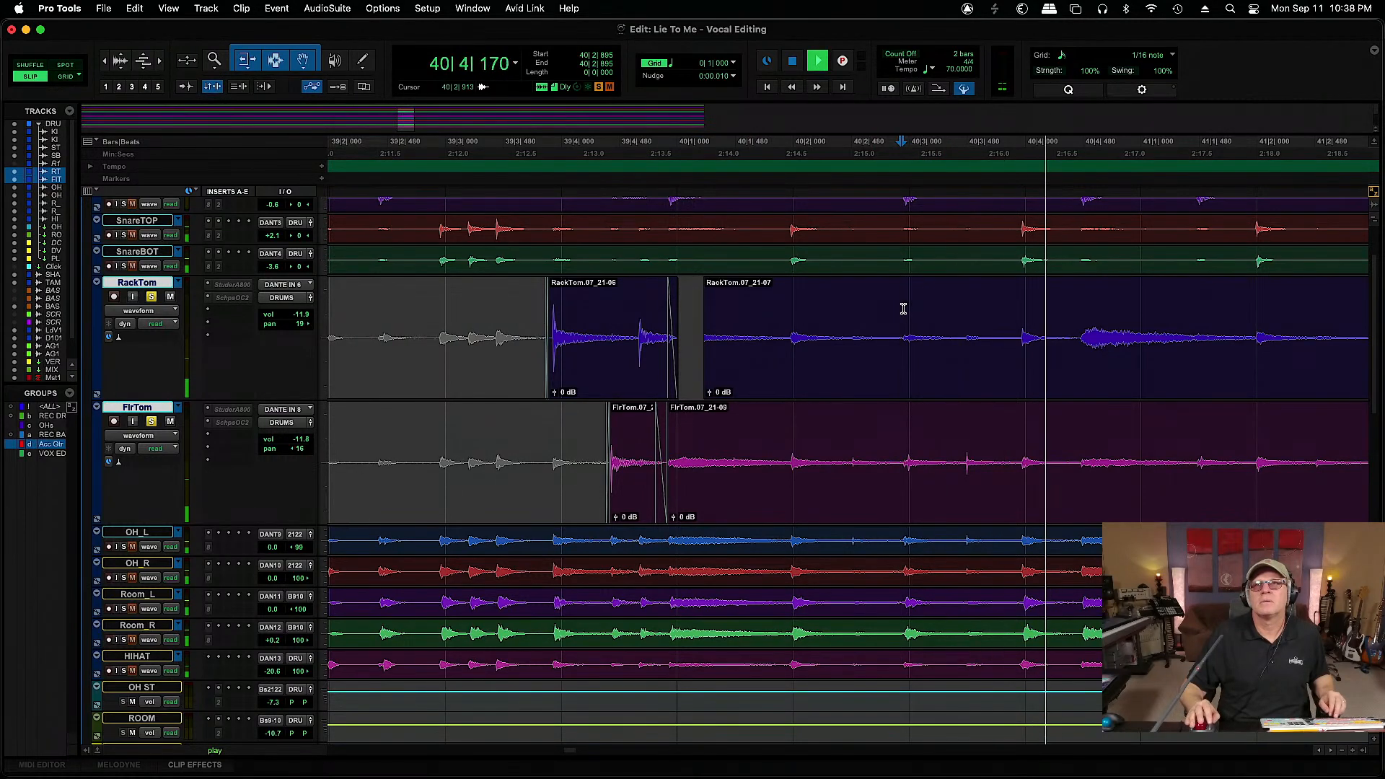
key("r")
key("r")
key("r")
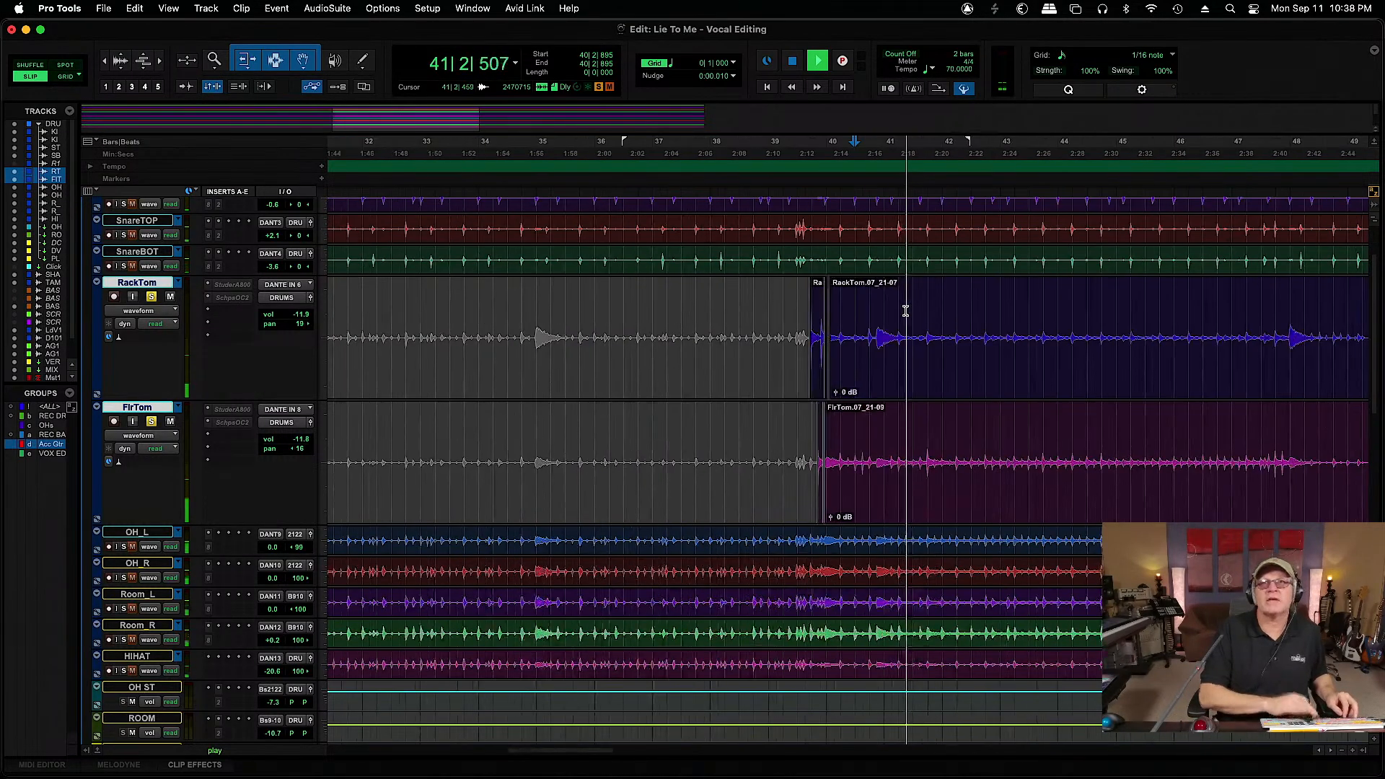
key("space")
Audition the tom tracks from 47|3|466 and from 51|4|710 to check for real hits
left_click(1269, 320)
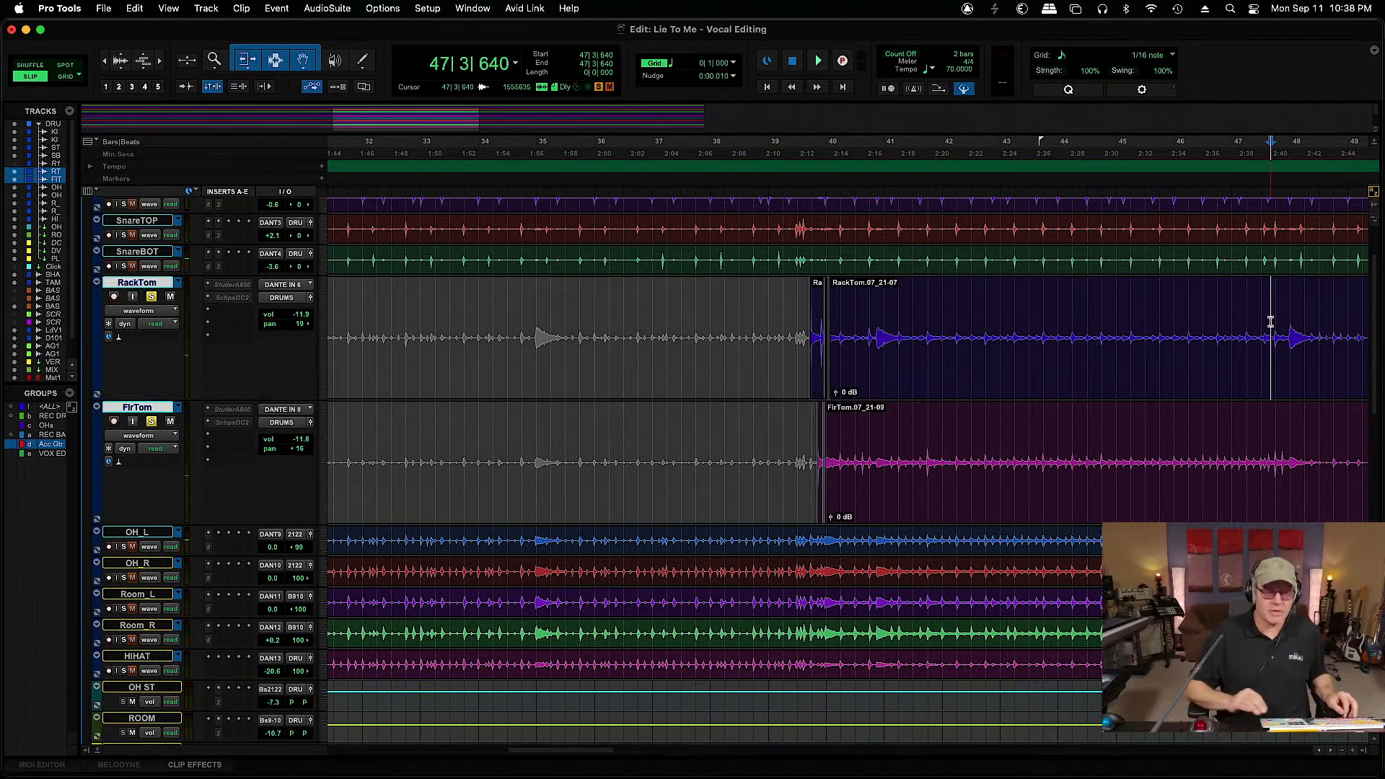
key("t")
key("t")
key("t")
left_click(826, 318)
key("space")
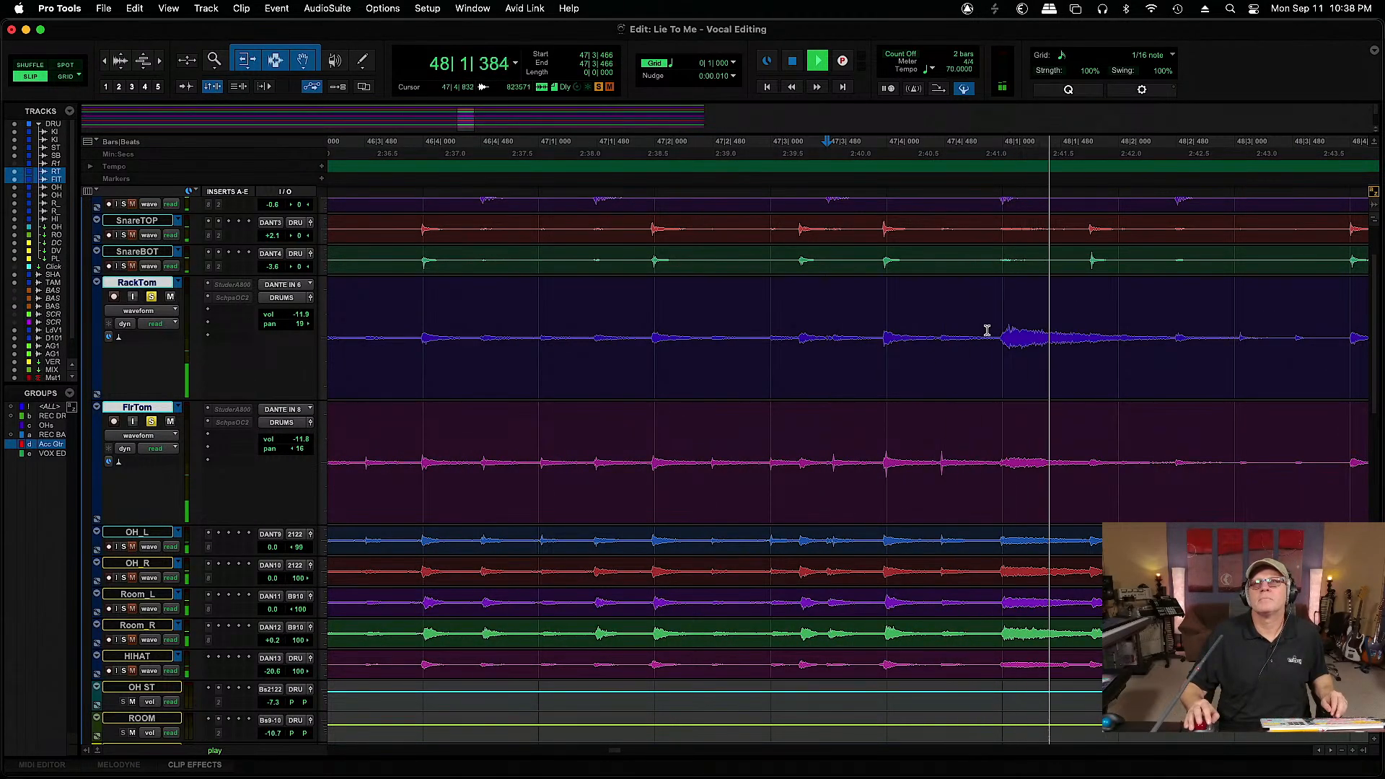
key("r")
key("r")
key("r")
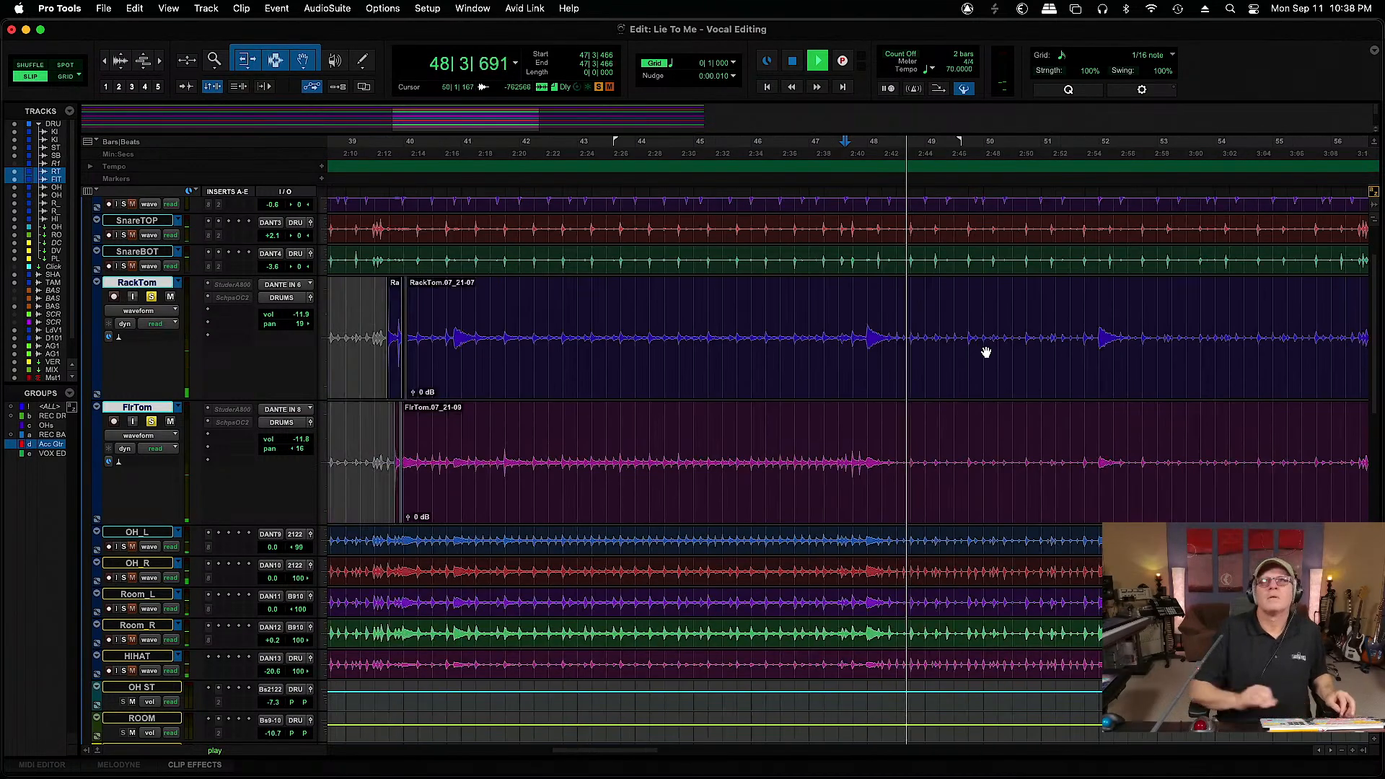
left_click(1094, 335)
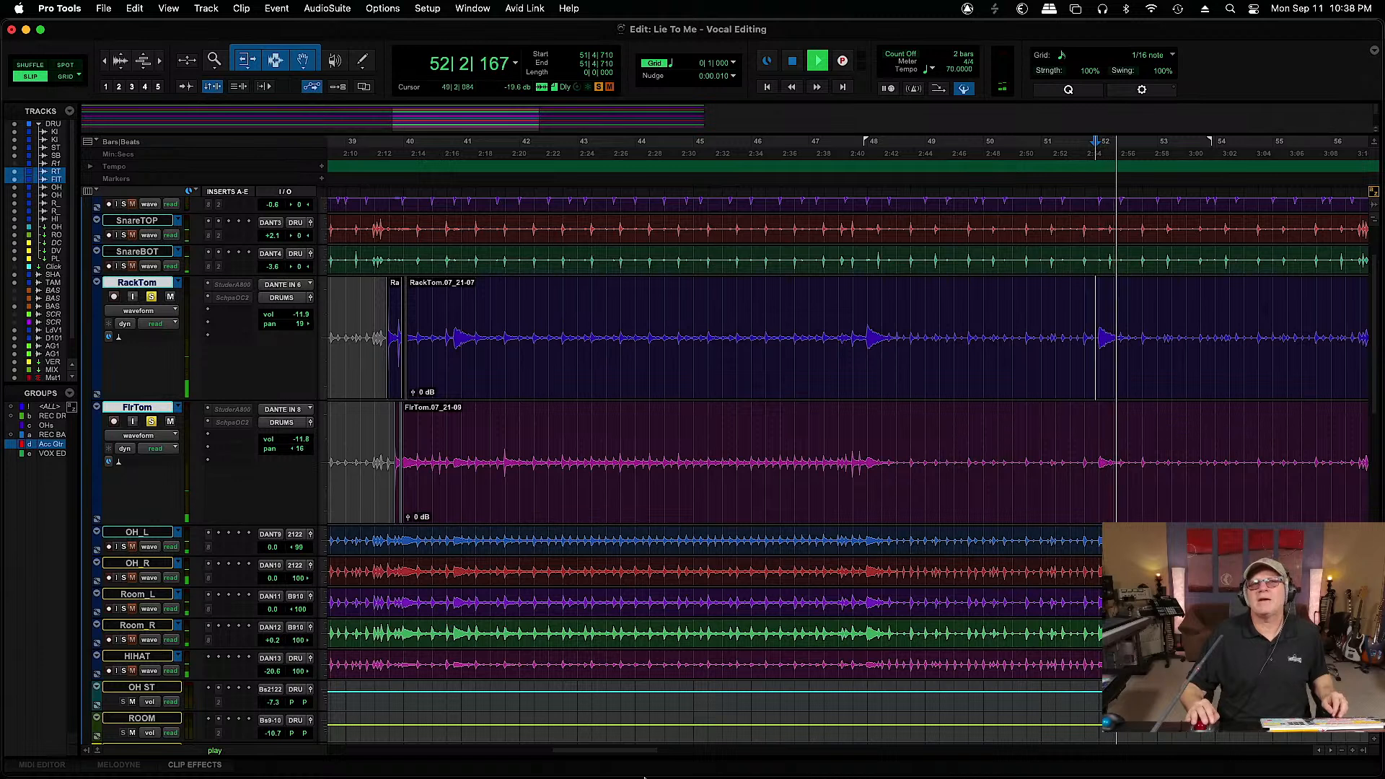
Separate the two RackTom hits from 56|3|856 and the FlrTom hit from 56|4|368, each up to the start of bar 57
left_click_drag(626, 755, 699, 757)
key("space")
left_click(702, 326)
key("t")
key("t")
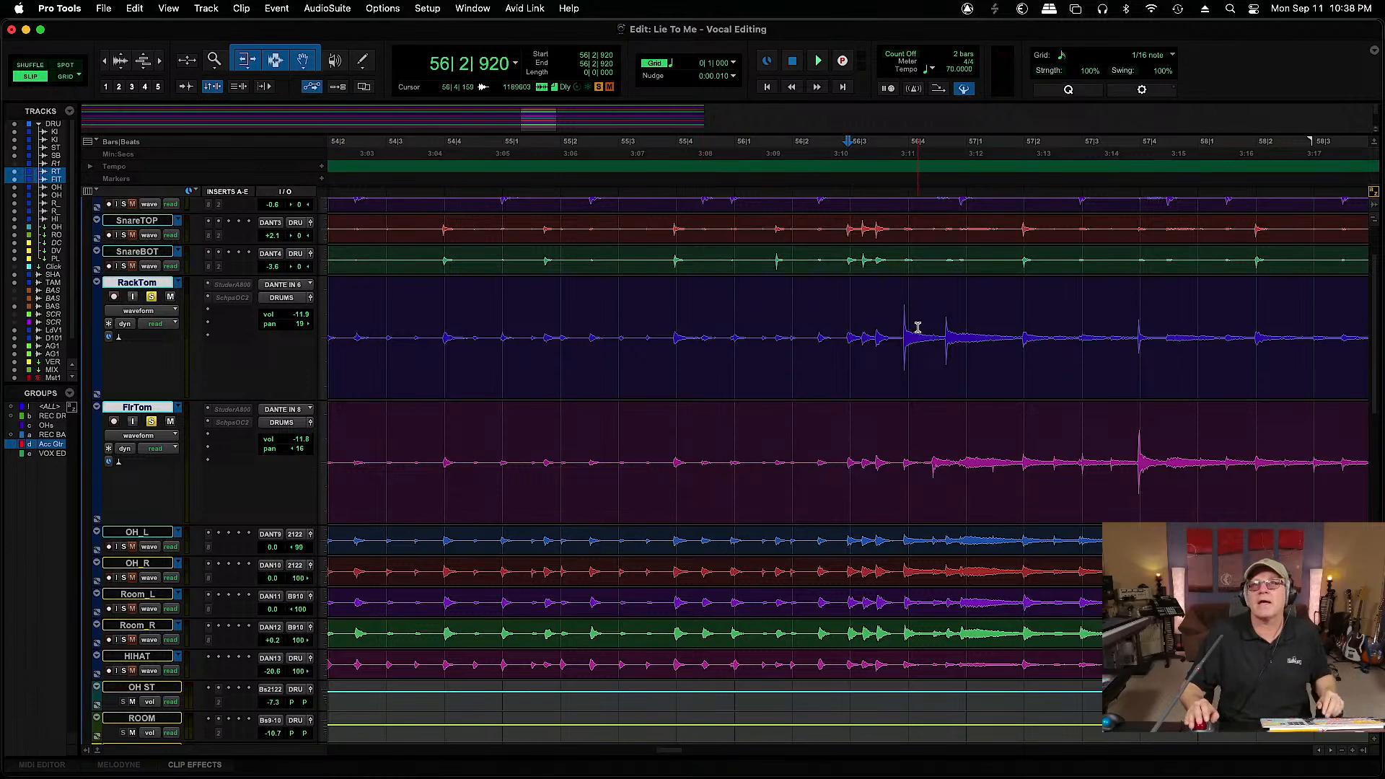
left_click(903, 333)
key("t")
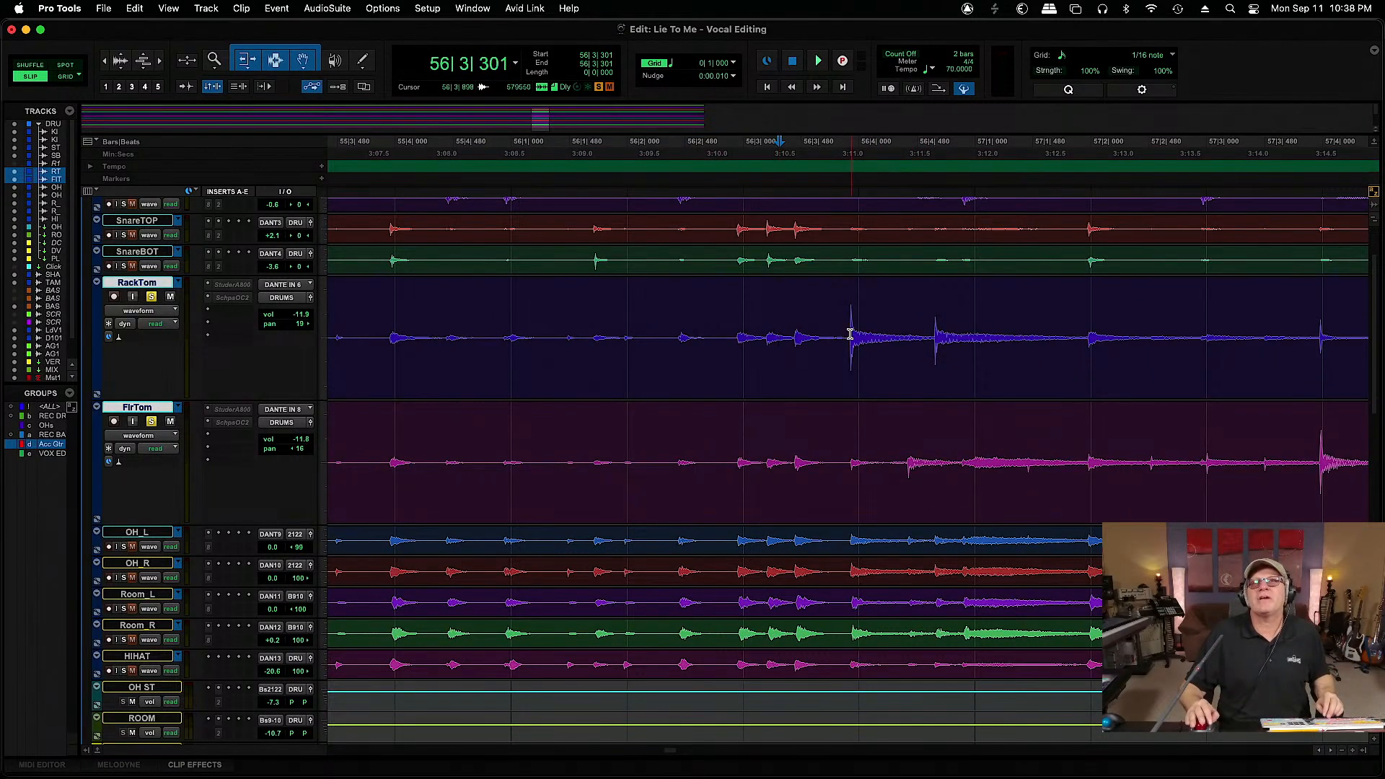
left_click_drag(846, 336, 977, 355)
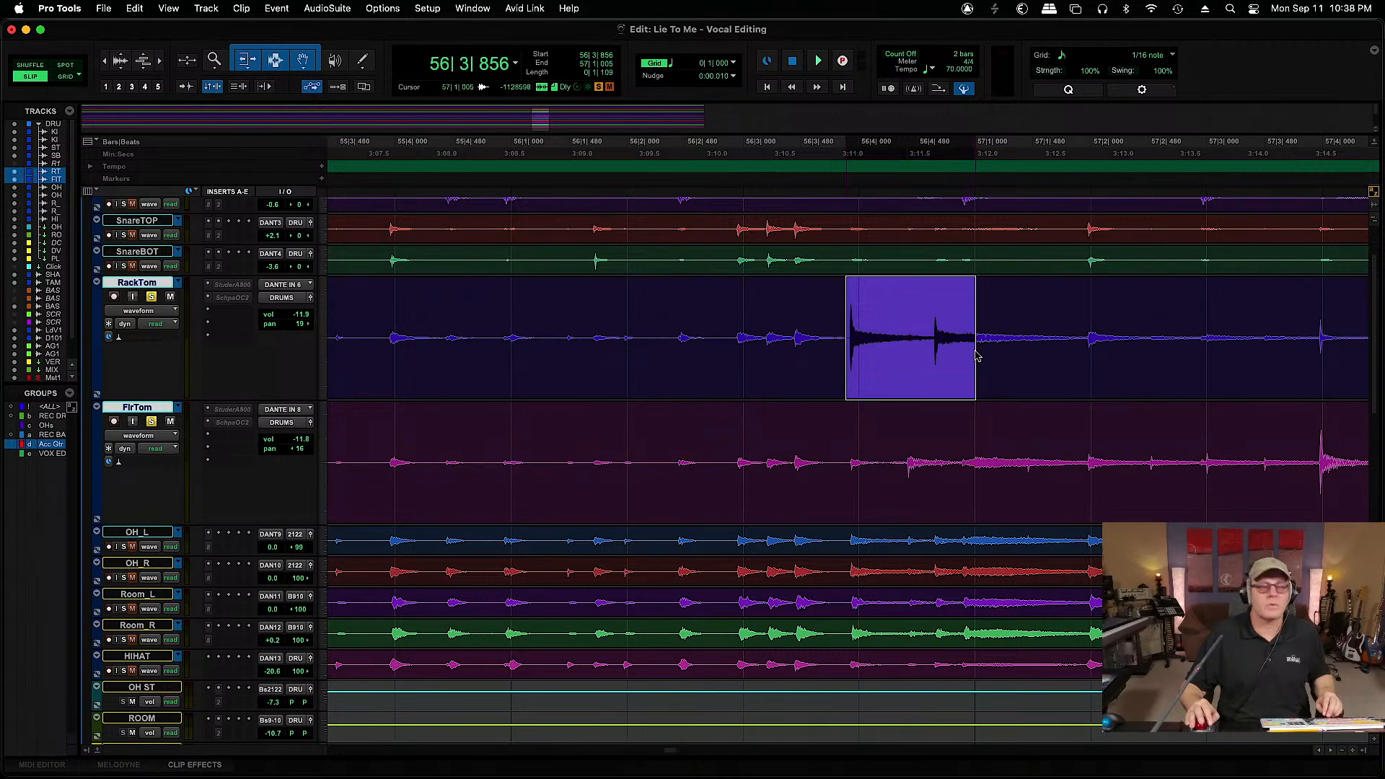
key("super+e")
left_click_drag(907, 462, 973, 465)
key("super+e")
Mute the RackTom and FlrTom clips that lead up to the bar 56 fill
left_click(779, 374)
key("super+m")
left_click(782, 465)
key("super+m")
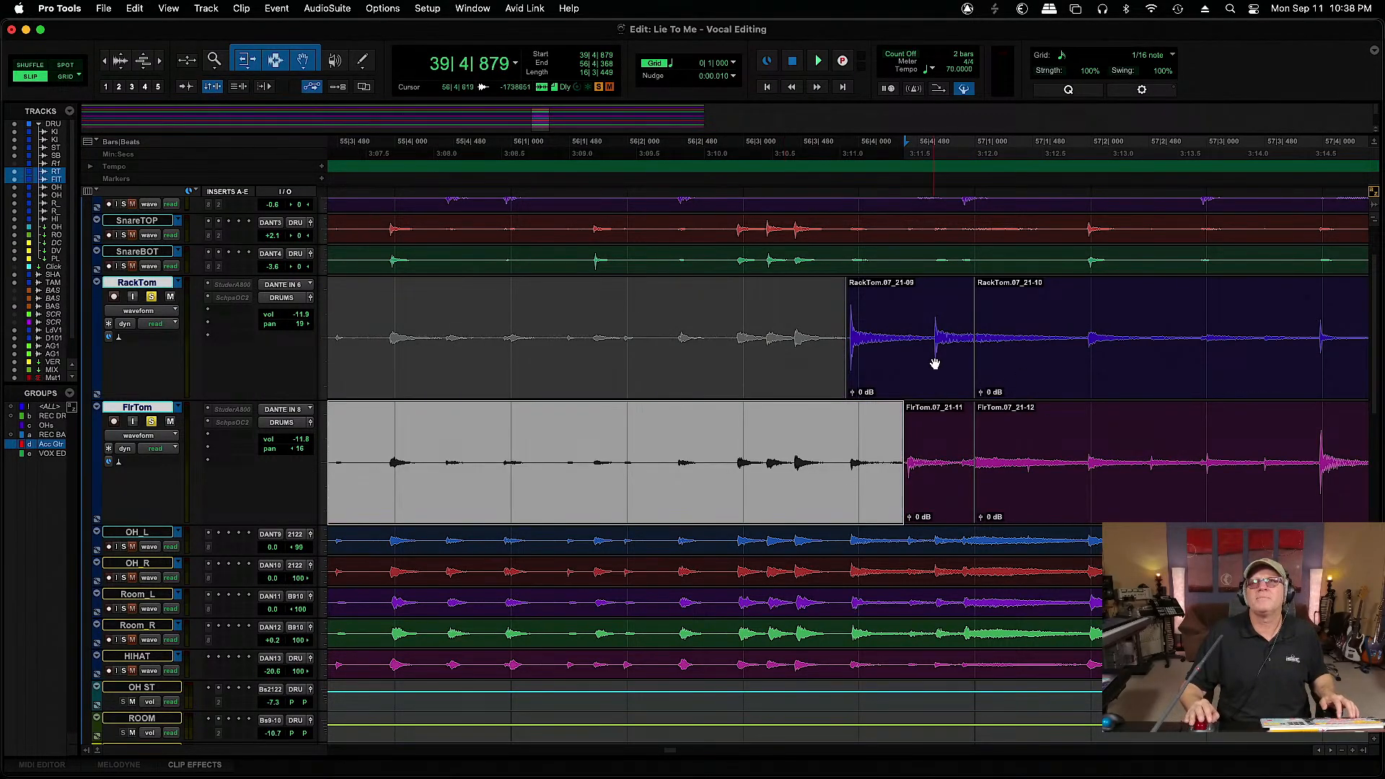
left_click(921, 307)
left_click(1071, 382)
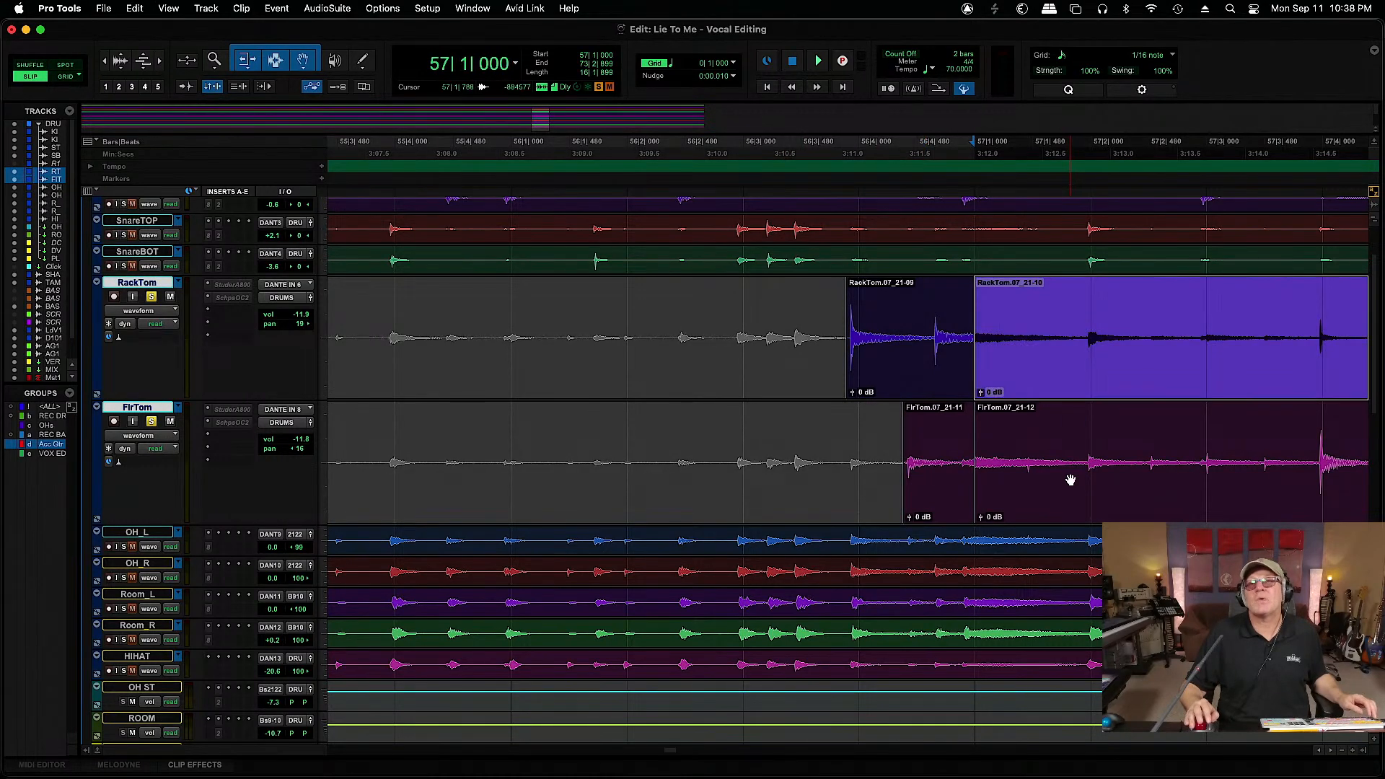
left_click(1071, 480, "shift")
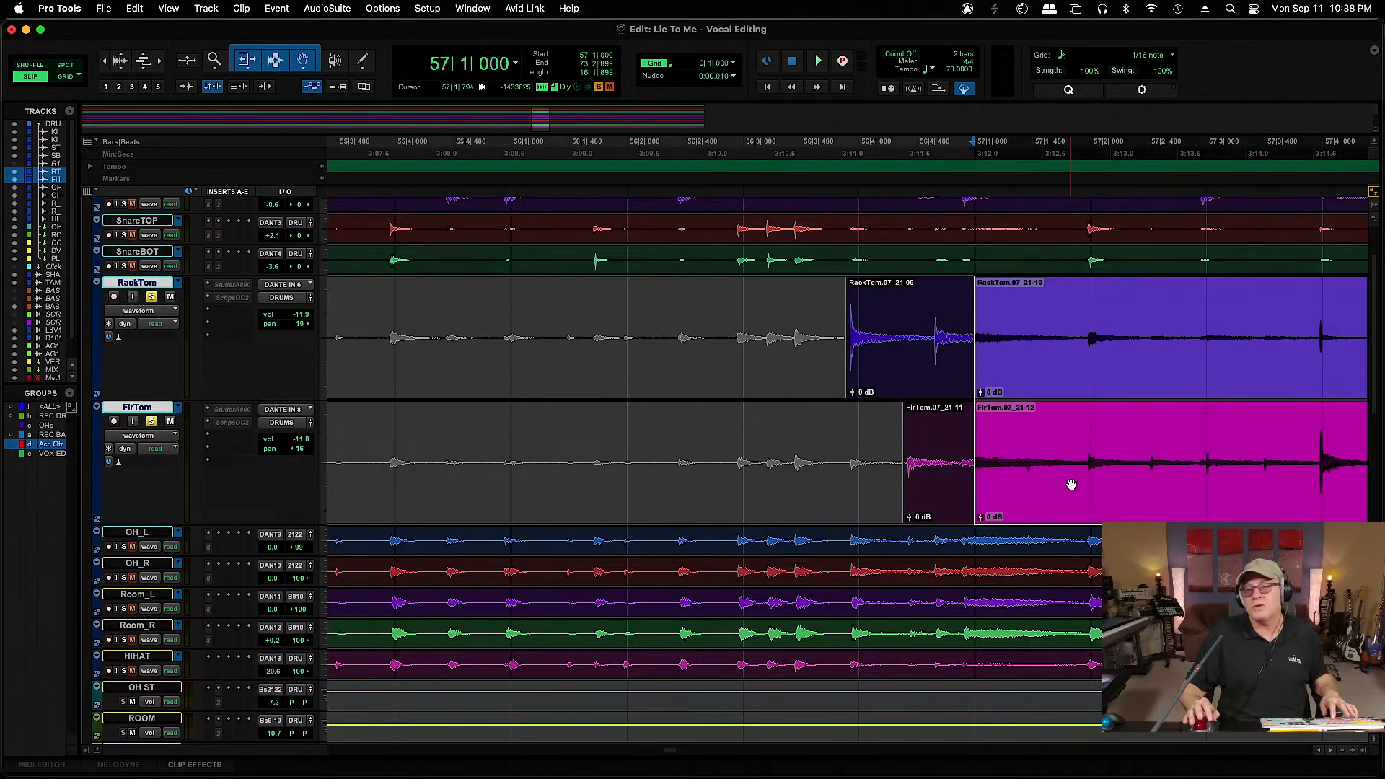
key("super+m")
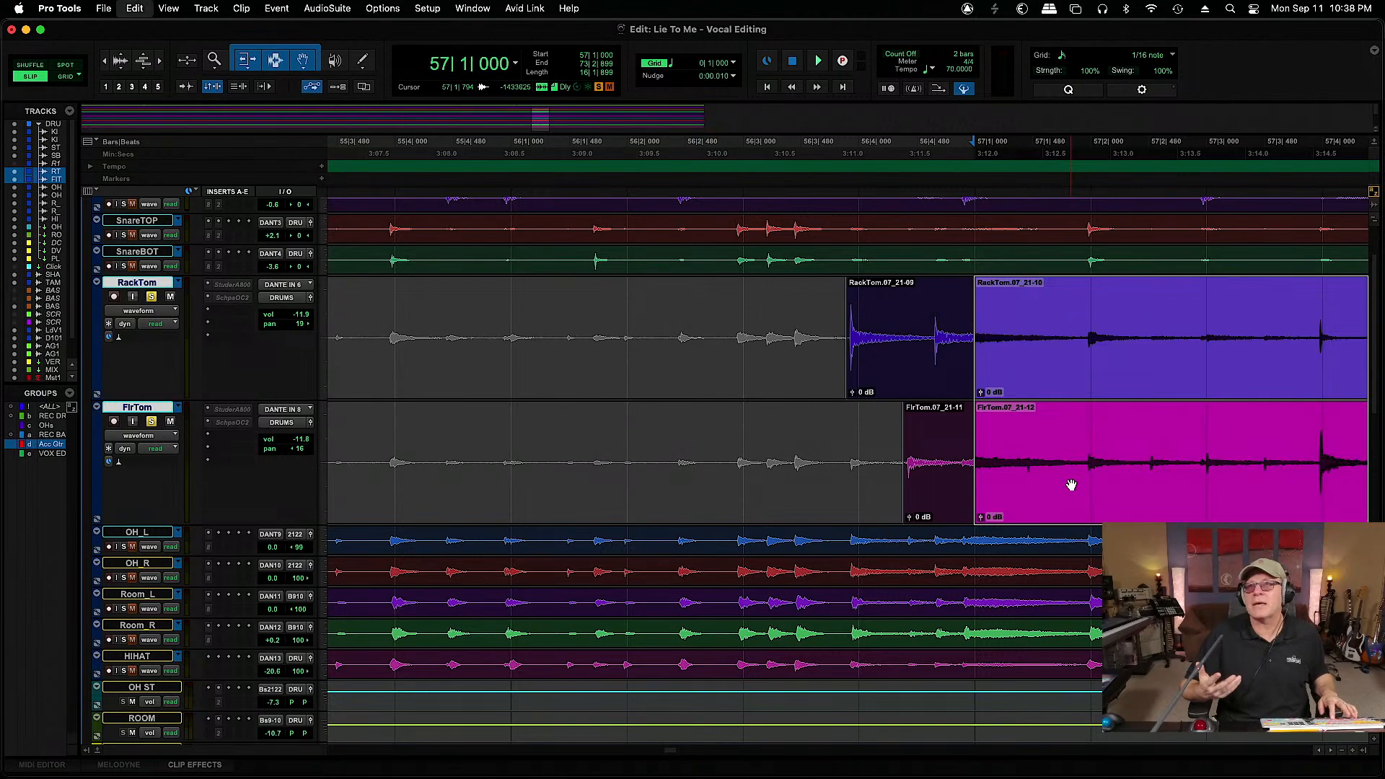
key("super+m")
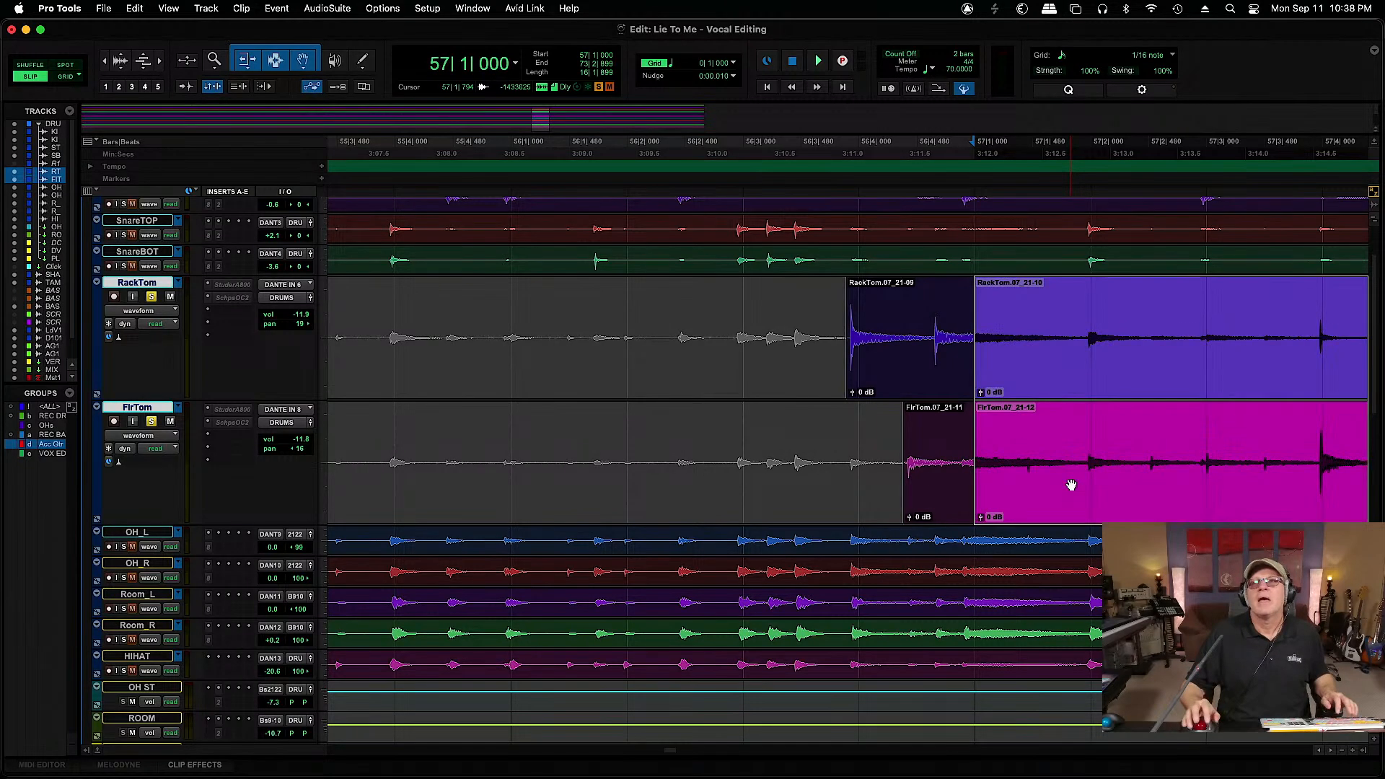
Add short fade-ins to the bar 56 RackTom and FlrTom hits and fade-outs up to 57|1|000, starting the FlrTom's at 56|4|785
left_click(931, 336)
key("super+bracketright")
key("super+bracketright")
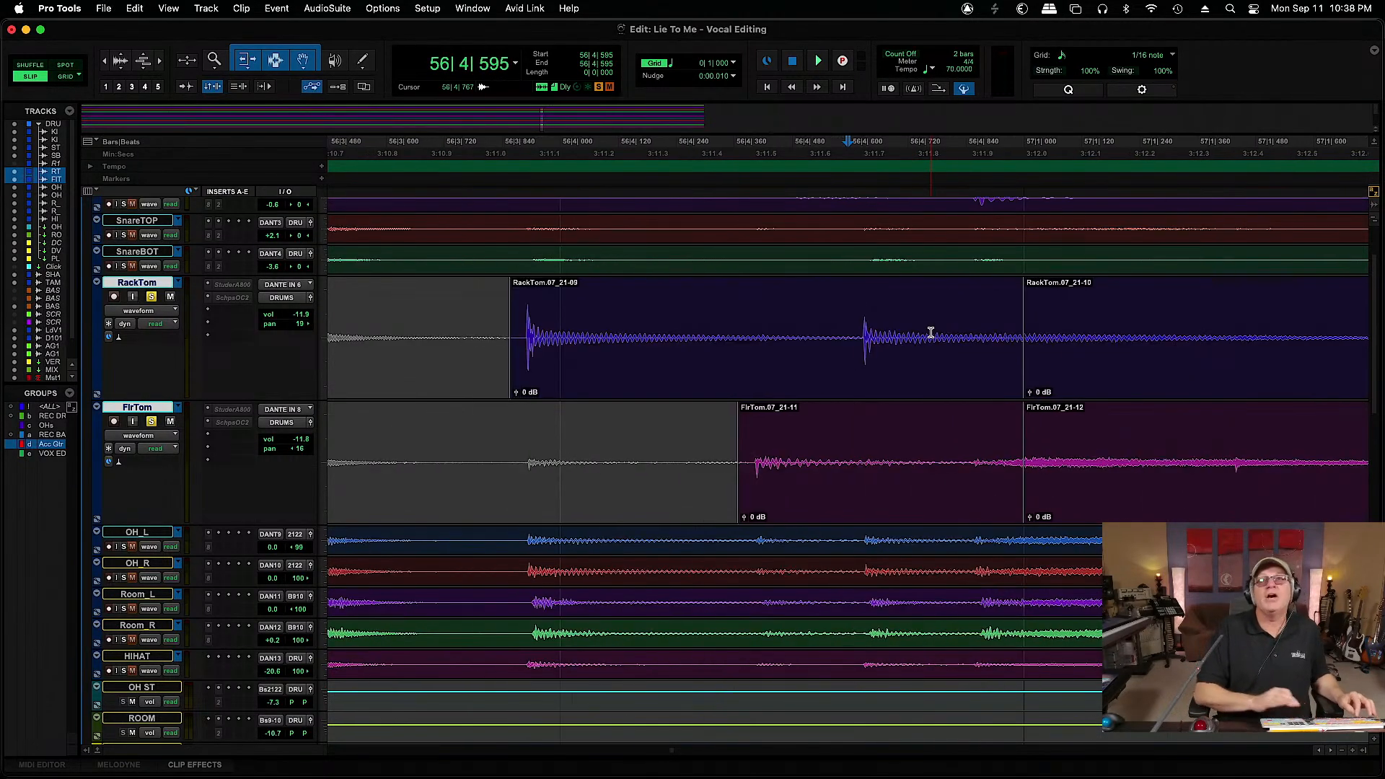
left_click_drag(511, 283, 517, 283)
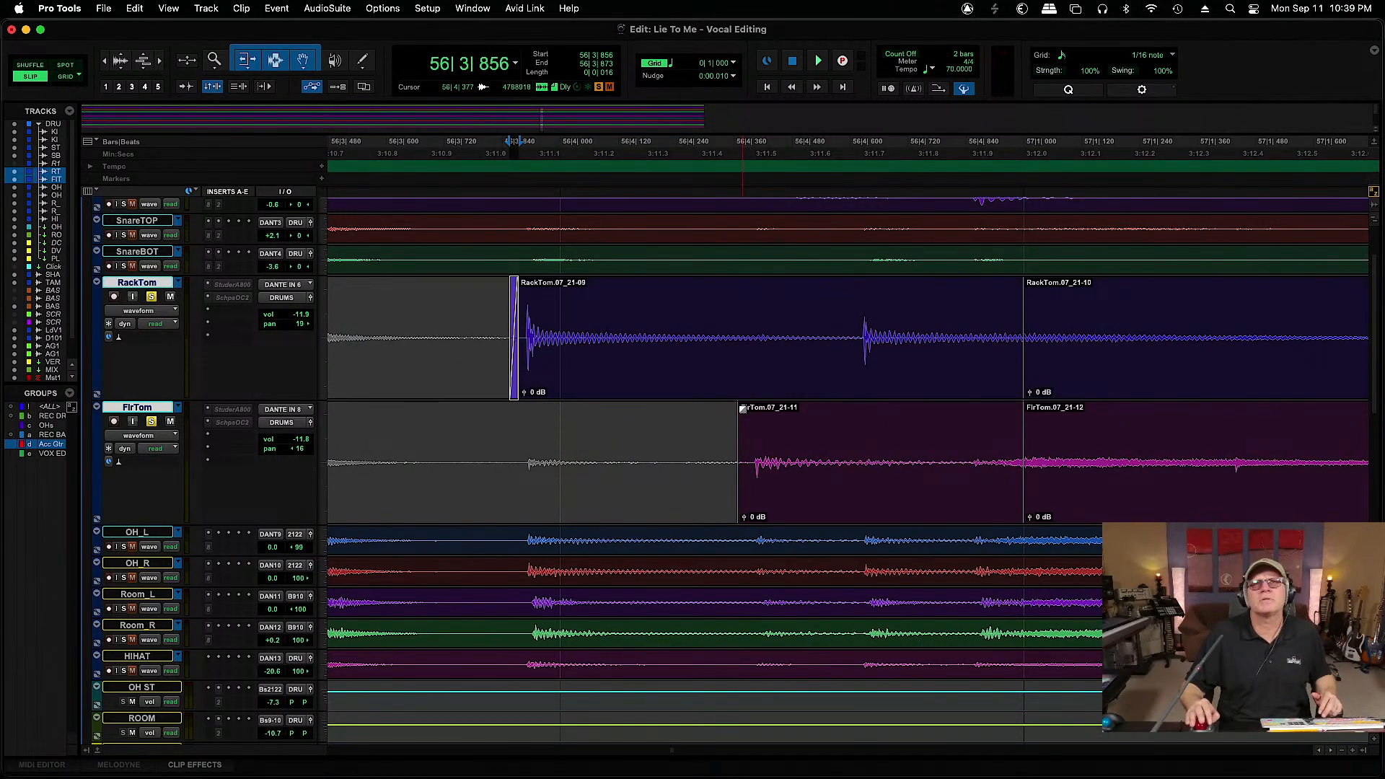
left_click_drag(740, 409, 747, 408)
left_click_drag(1017, 287, 967, 287)
left_click_drag(1020, 425, 941, 419)
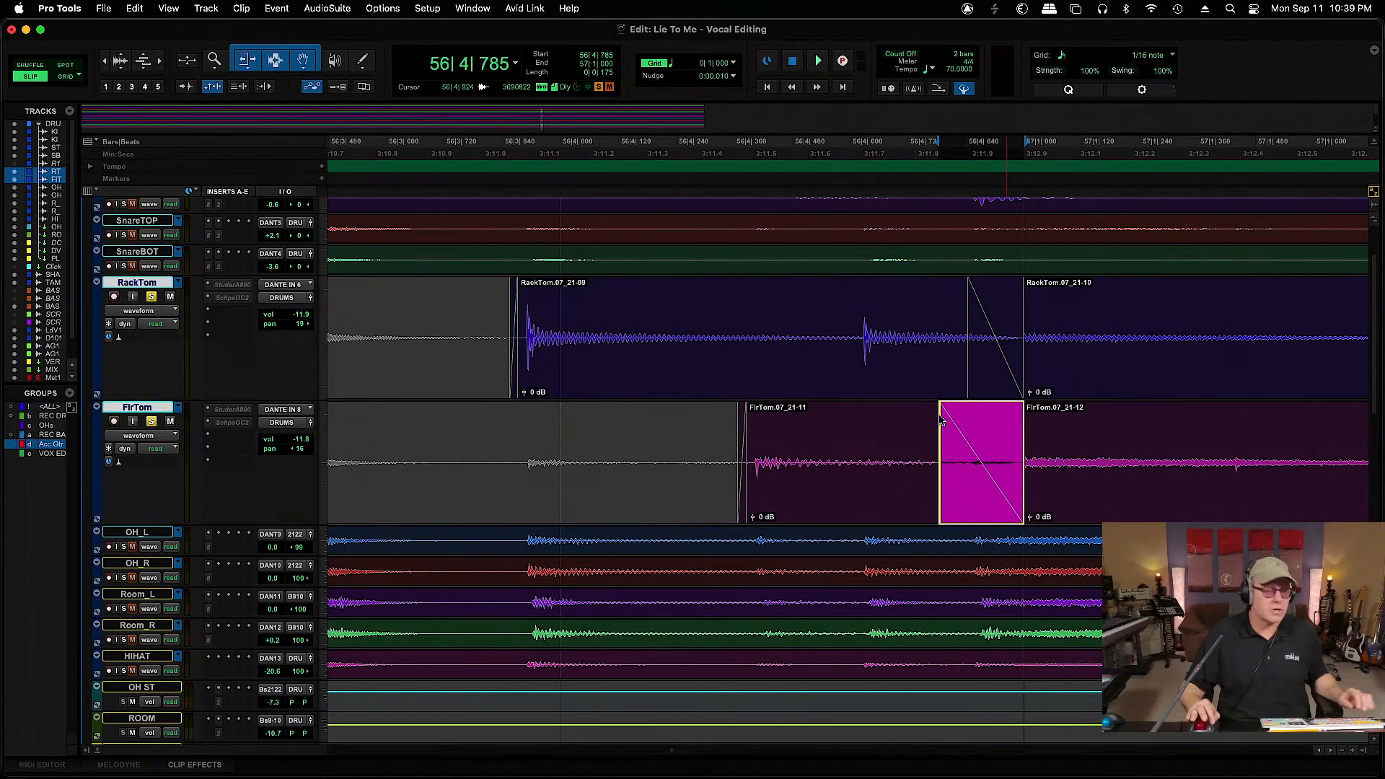
Audition the RackTom and FlrTom tracks from 57|3|720 to check the hit near beat 4 of bar 57
key("r")
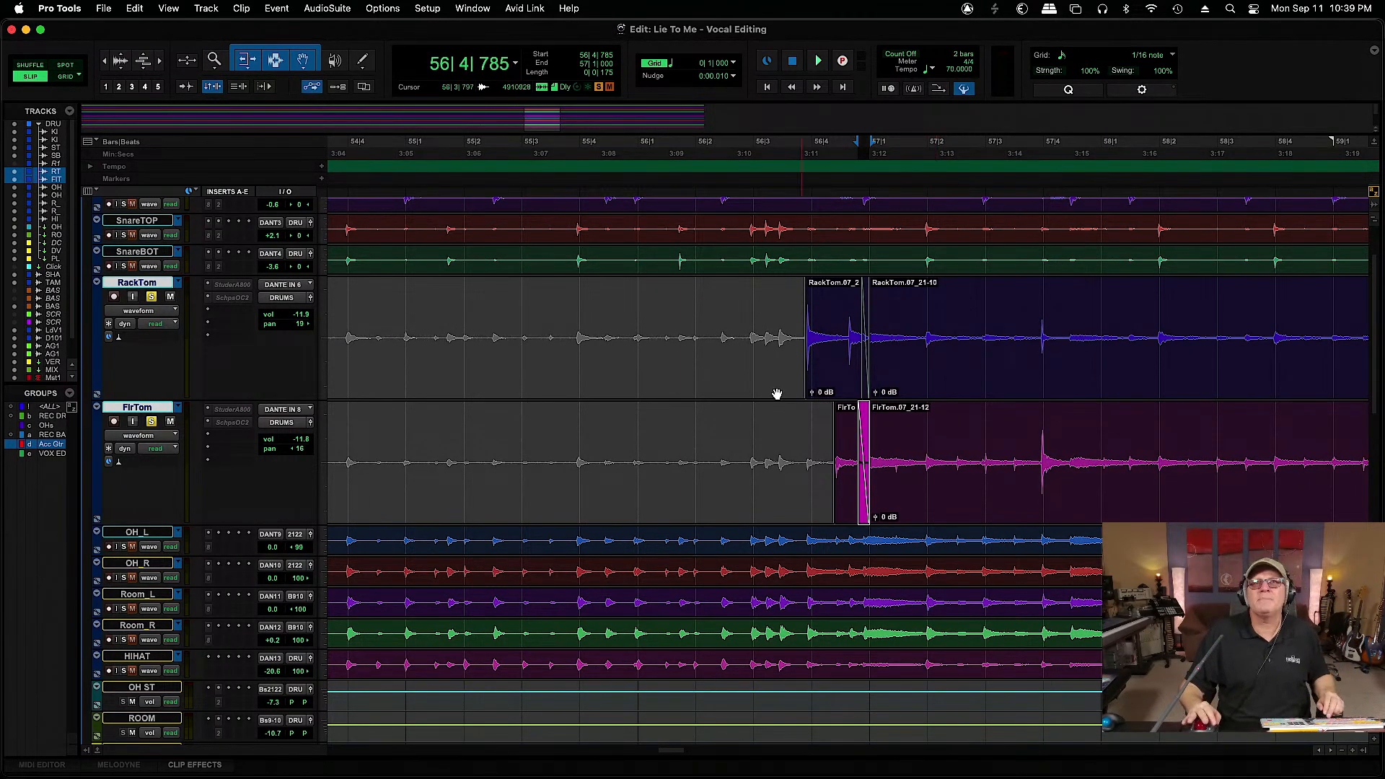
left_click(778, 319)
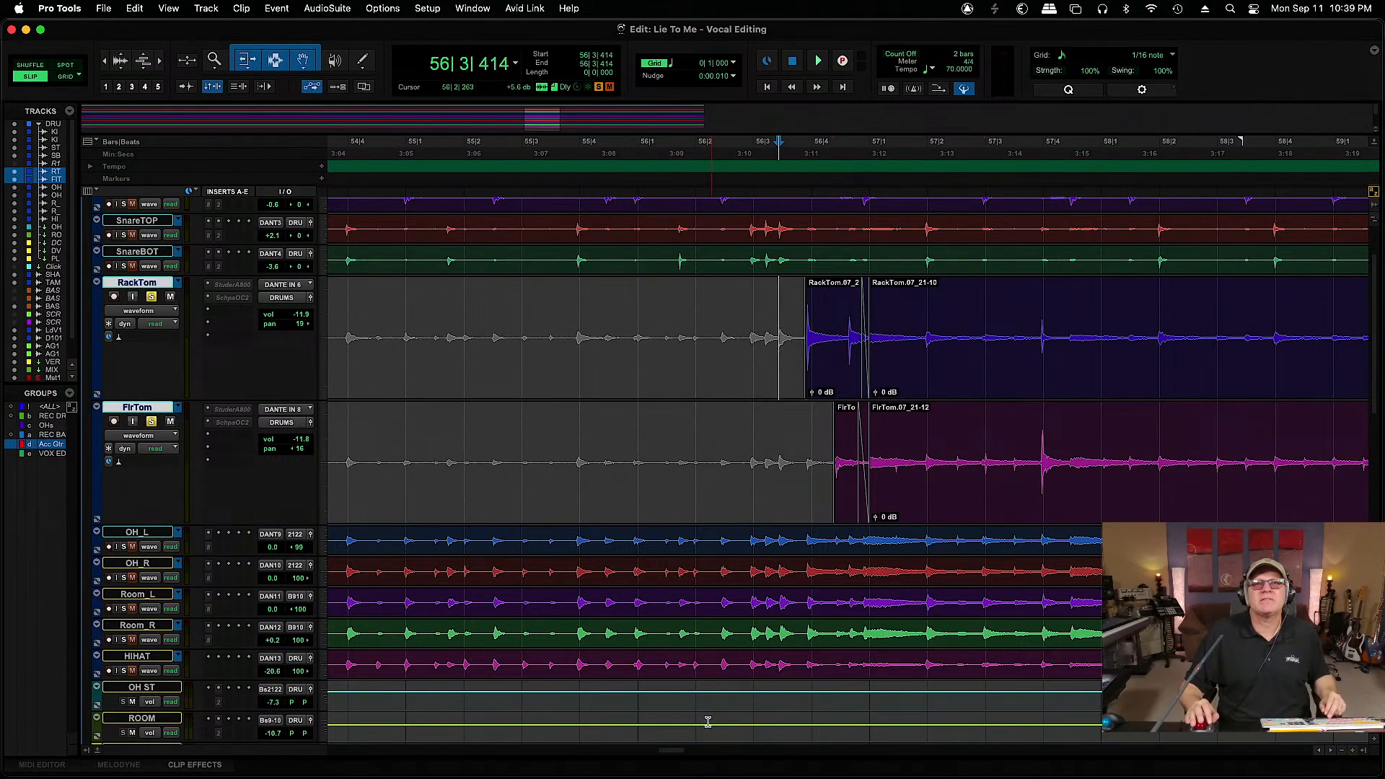
scroll(672, 755, "right", 10)
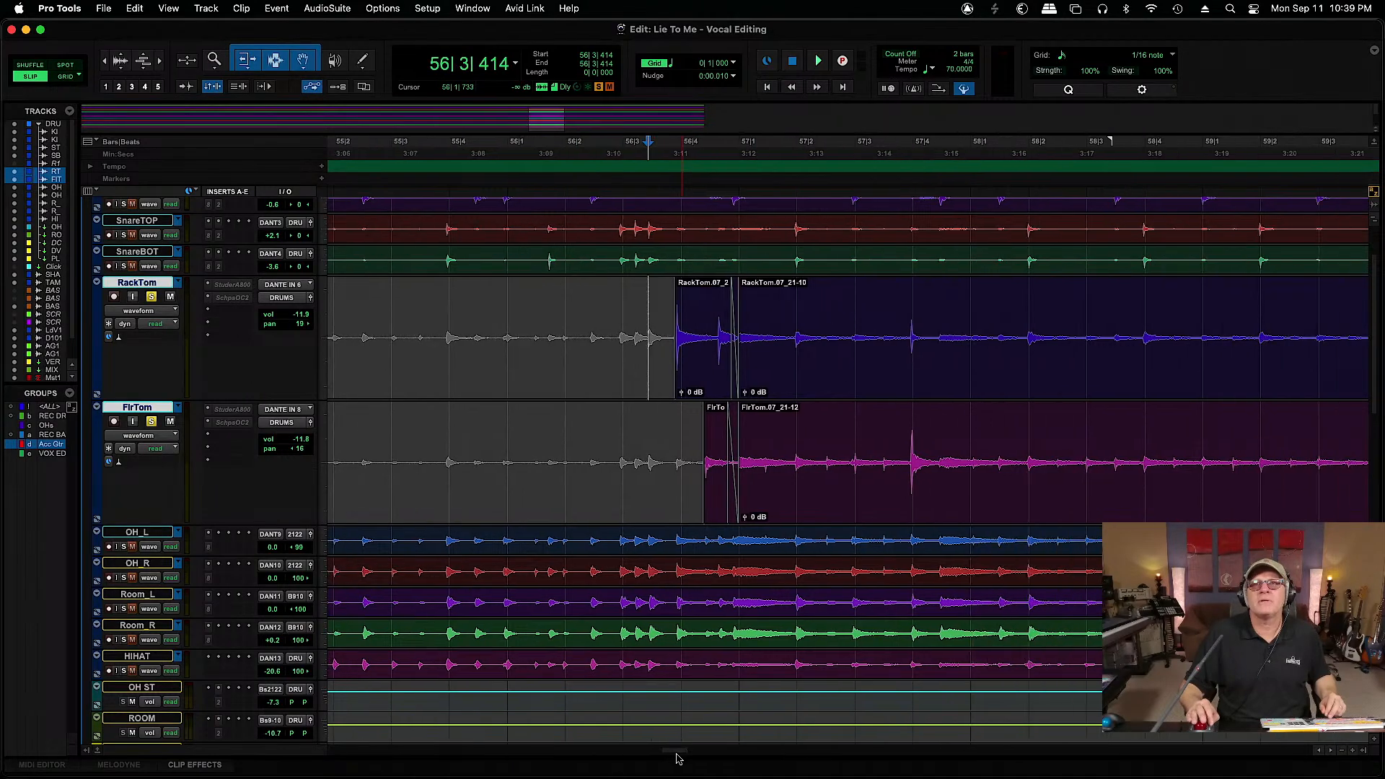
scroll(684, 755, "left", 4)
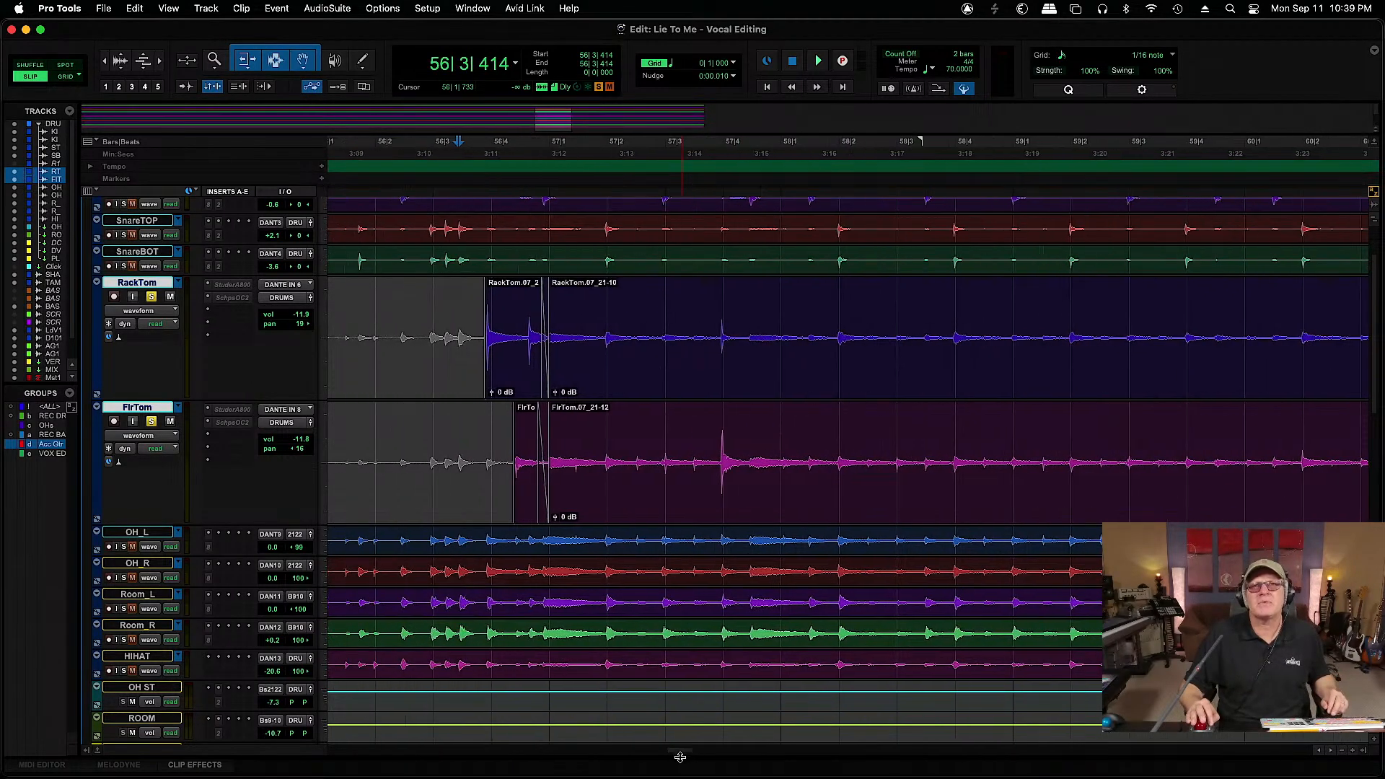
left_click(762, 315)
key("space")
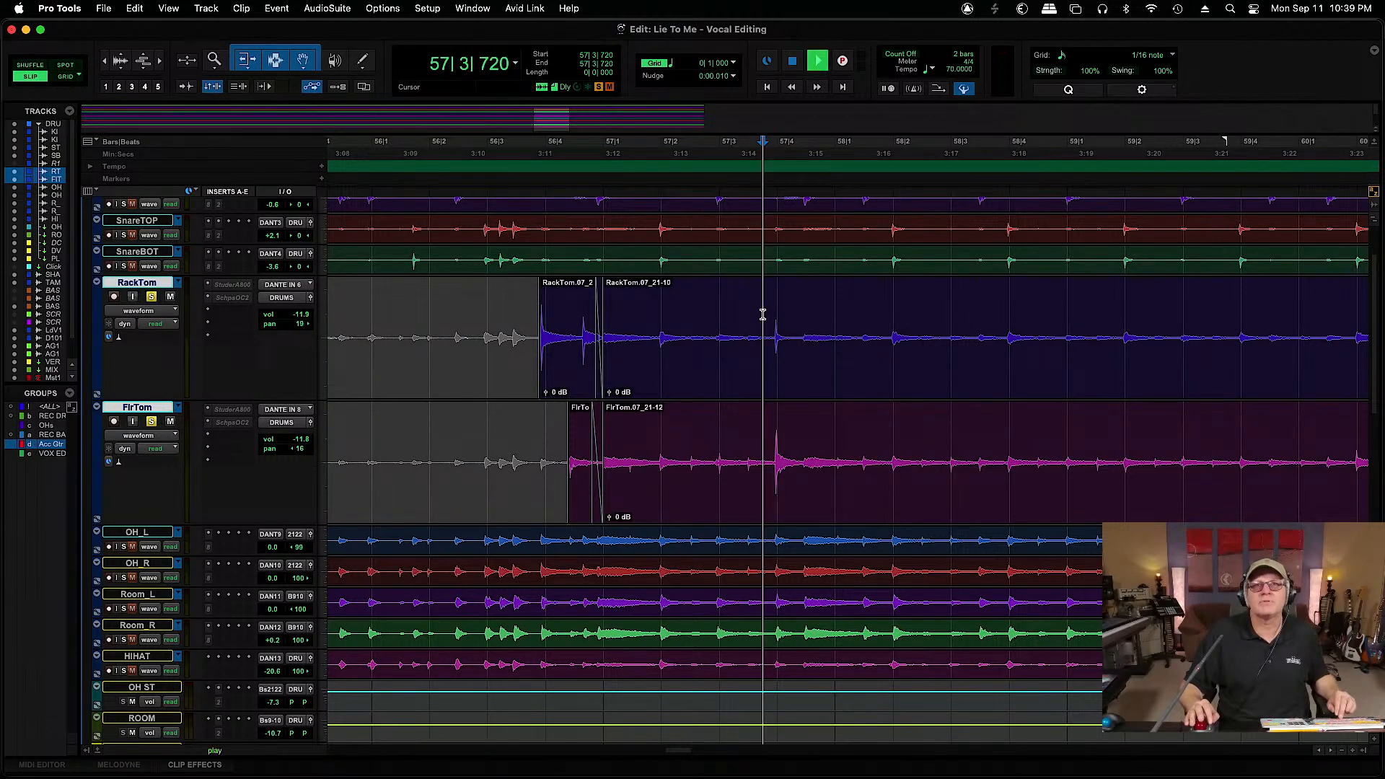
key("space")
Separate the FlrTom hit from 57|3|918 to 57|4|418, with a short fade-in and a fade-out starting at 57|4|327
left_click(771, 445)
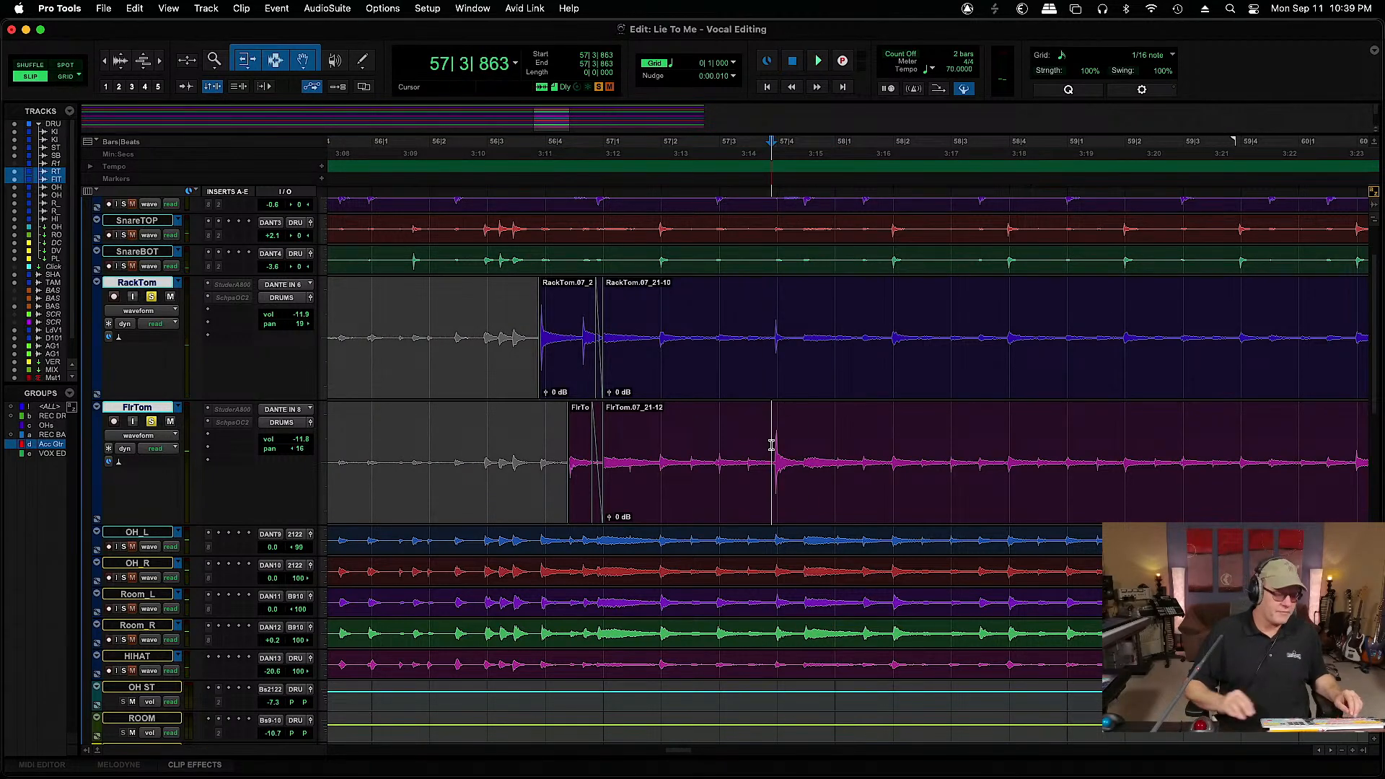
key("super+bracketright")
key("super+bracketright")
key("super+bracketright")
left_click_drag(873, 462, 1096, 474)
key("super+e")
left_click_drag(879, 409, 874, 409)
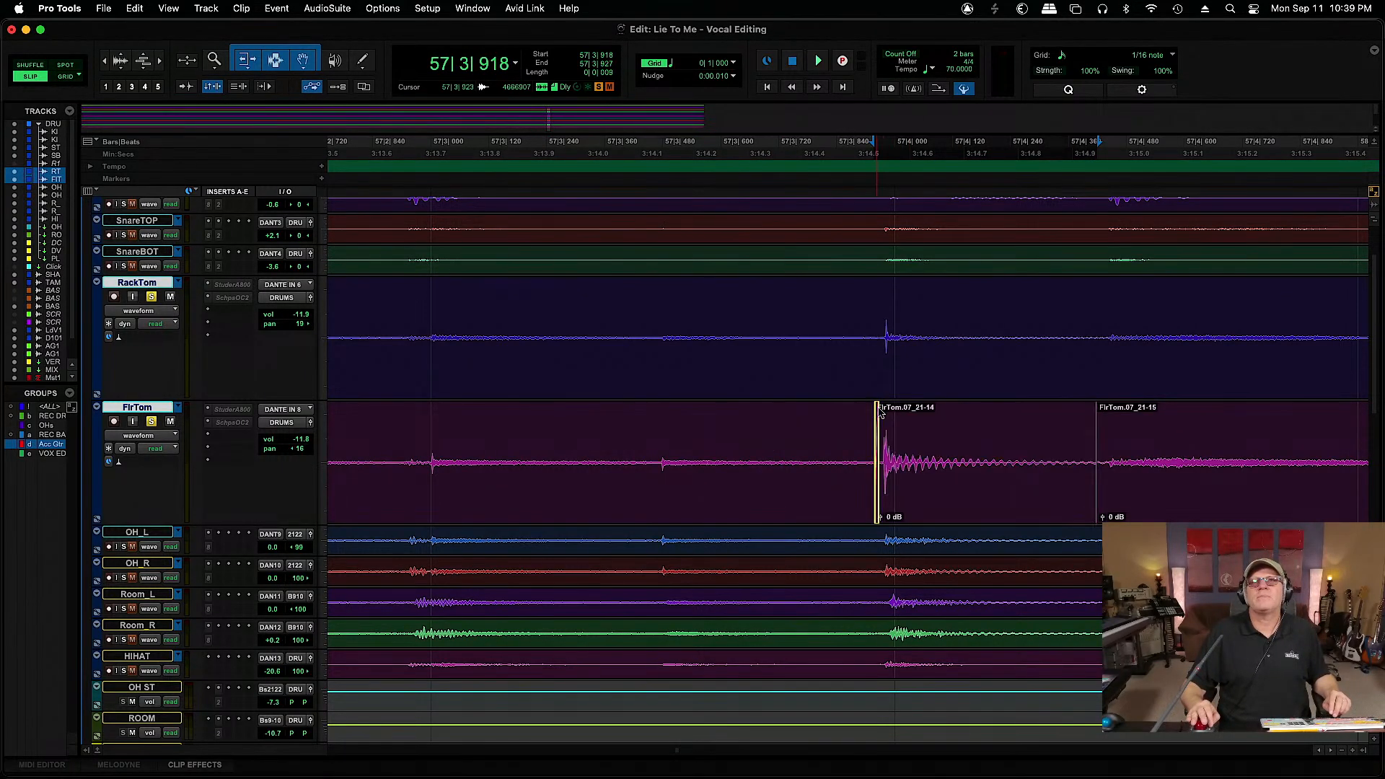
left_click_drag(1094, 410, 1052, 409)
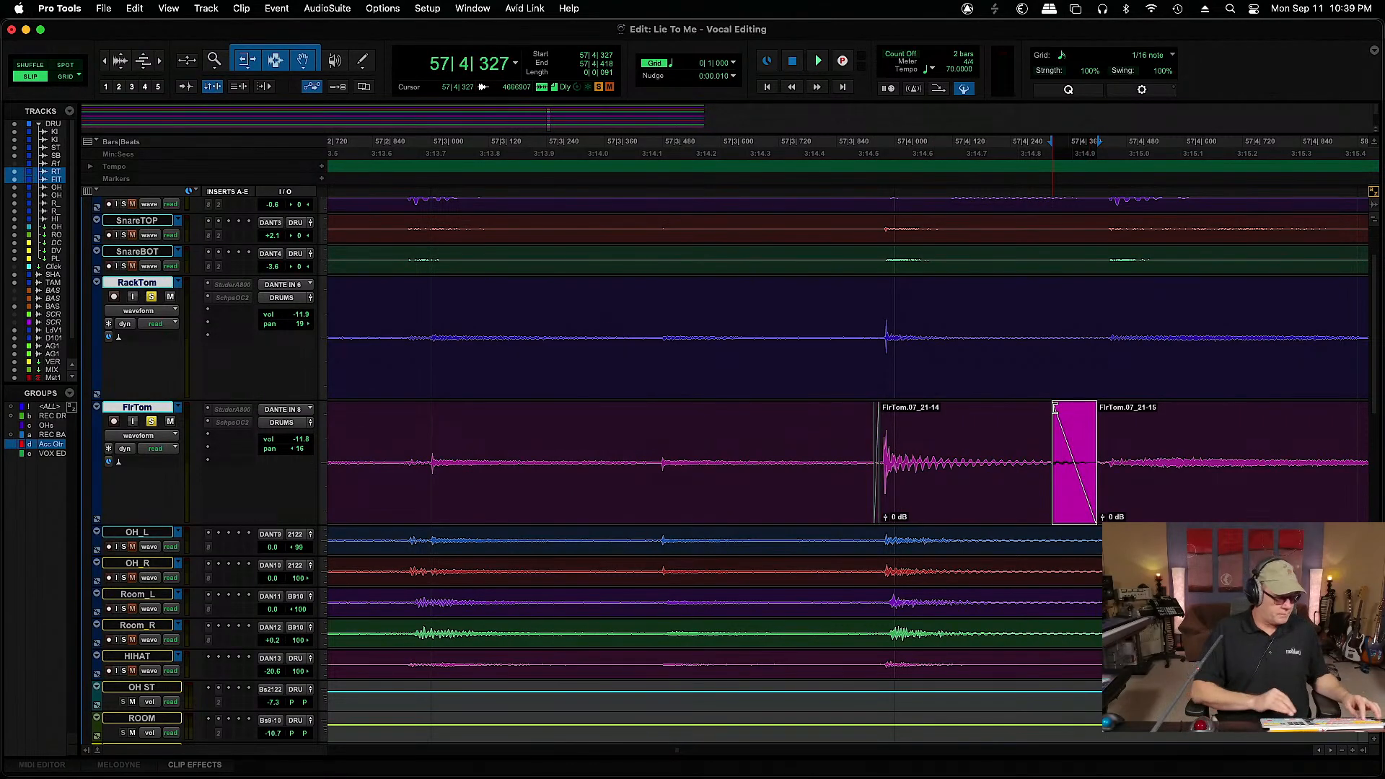
Mute the FlrTom clip between 57|1|000 and the separated hit at 57|3|918
key("super+bracketleft")
key("super+bracketleft")
key("super+bracketleft")
key("super+bracketleft")
left_click(815, 488)
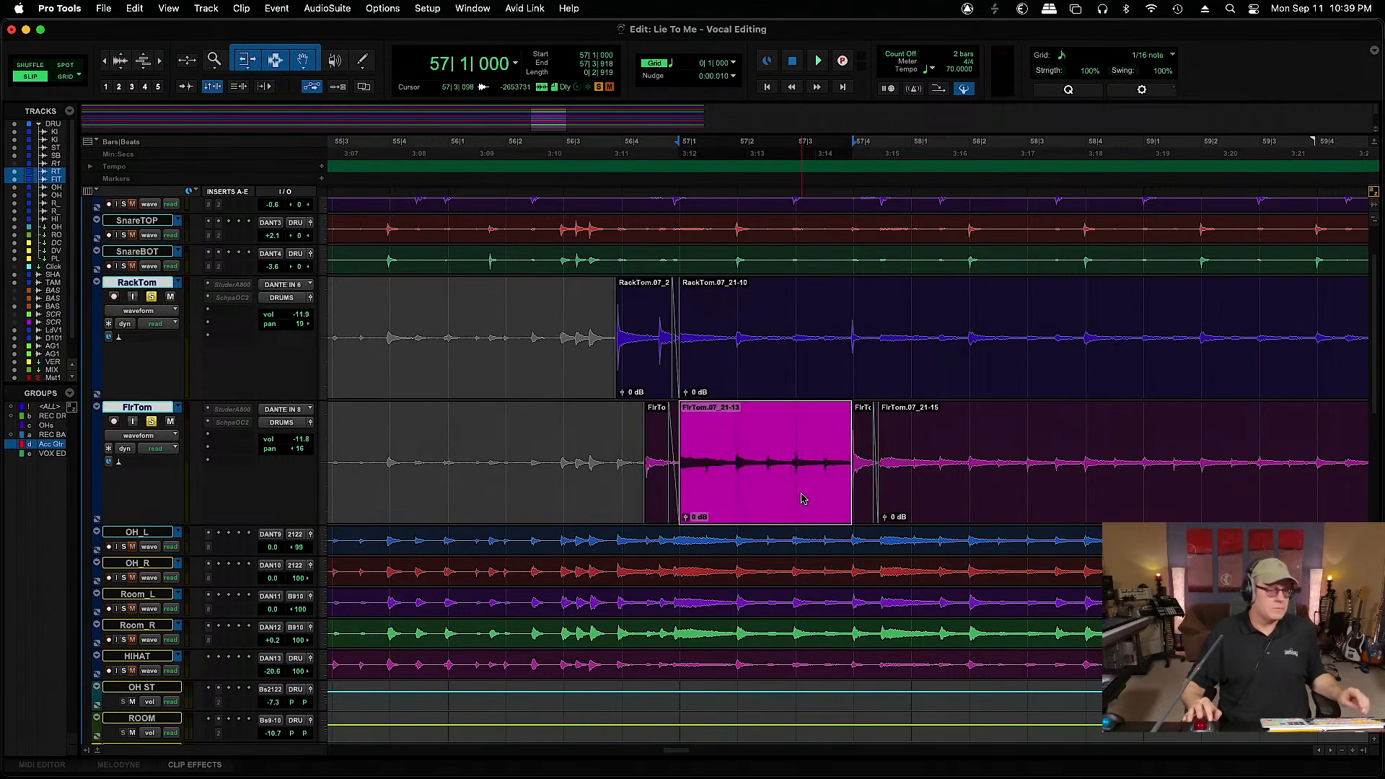
key("super+m")
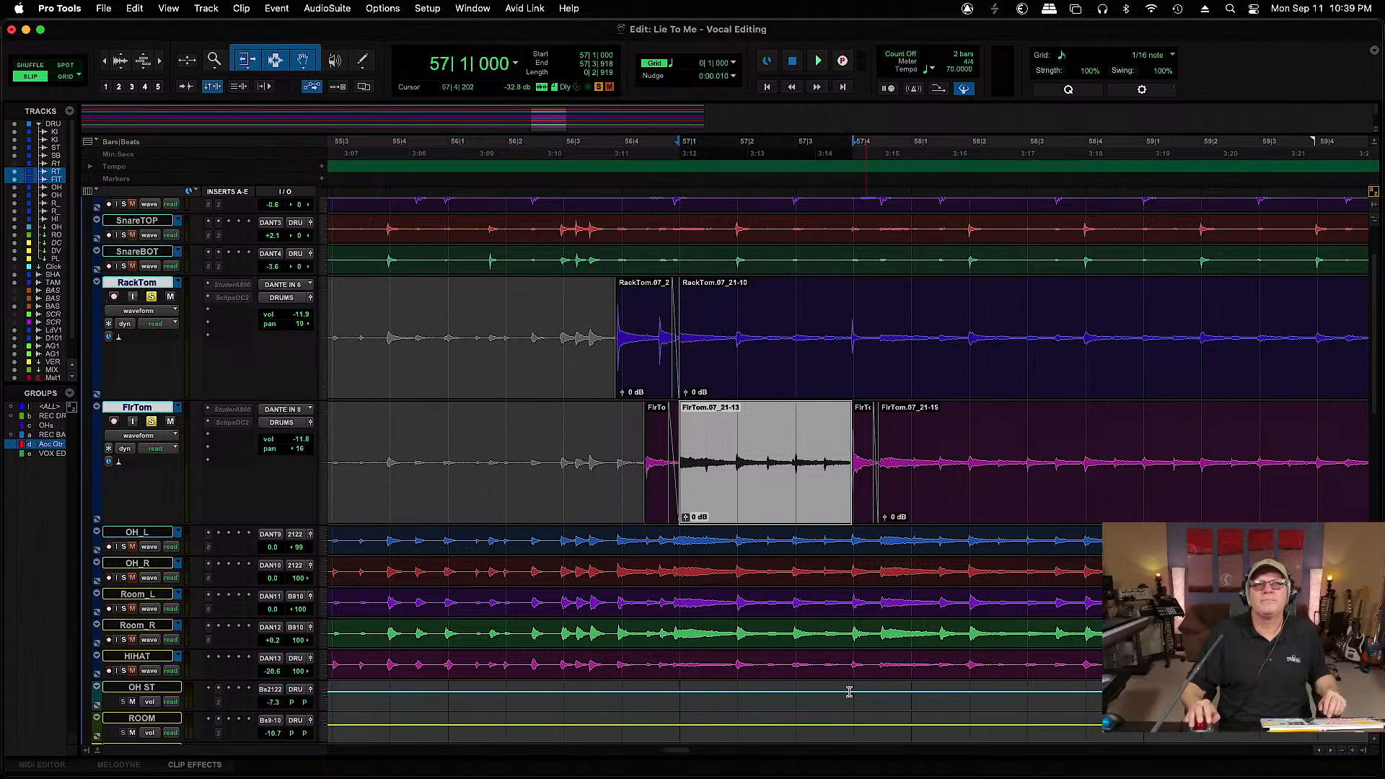
Separate the RackTom hit from 64|4|871 to 65|2|074, then trim its start to 64|4|923 with a short fade-in
left_click_drag(678, 755, 721, 754)
left_click_drag(796, 324, 865, 358)
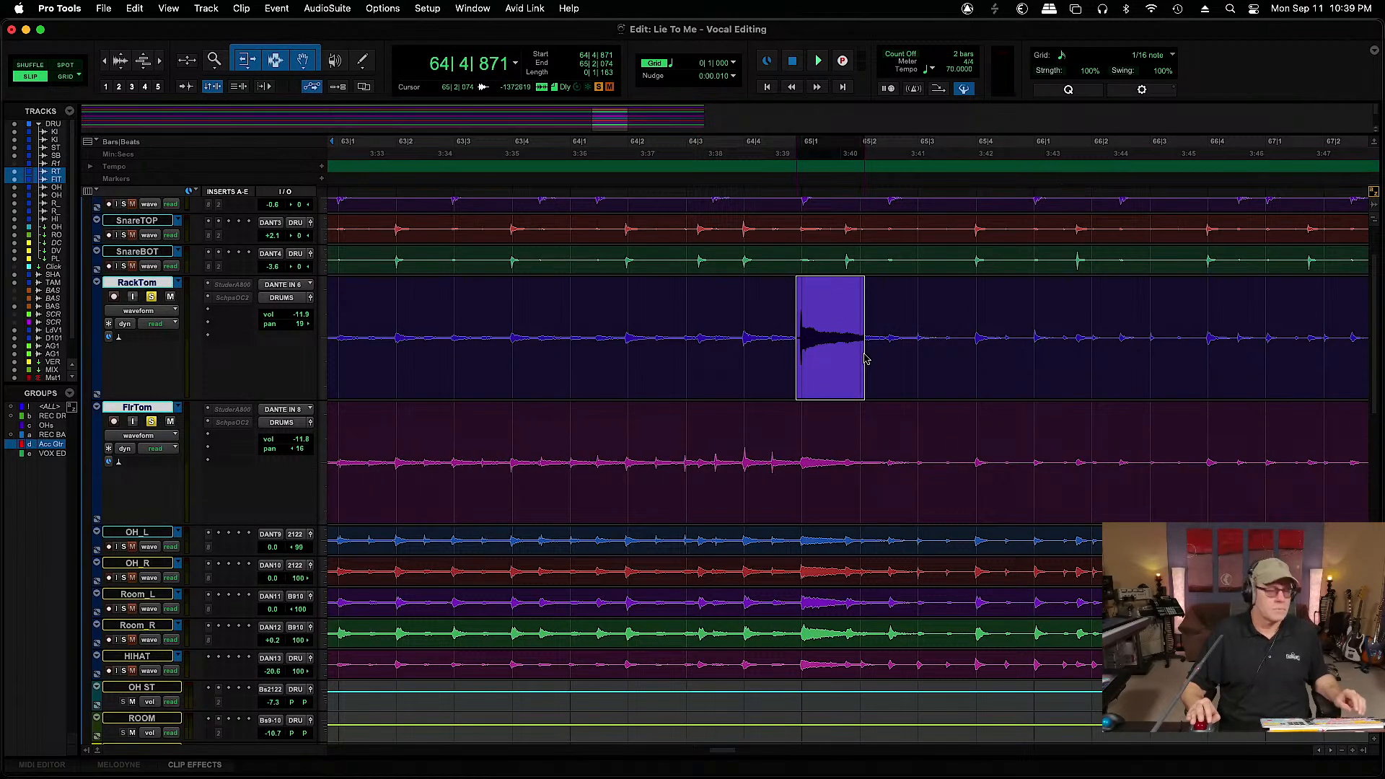
key("super+e")
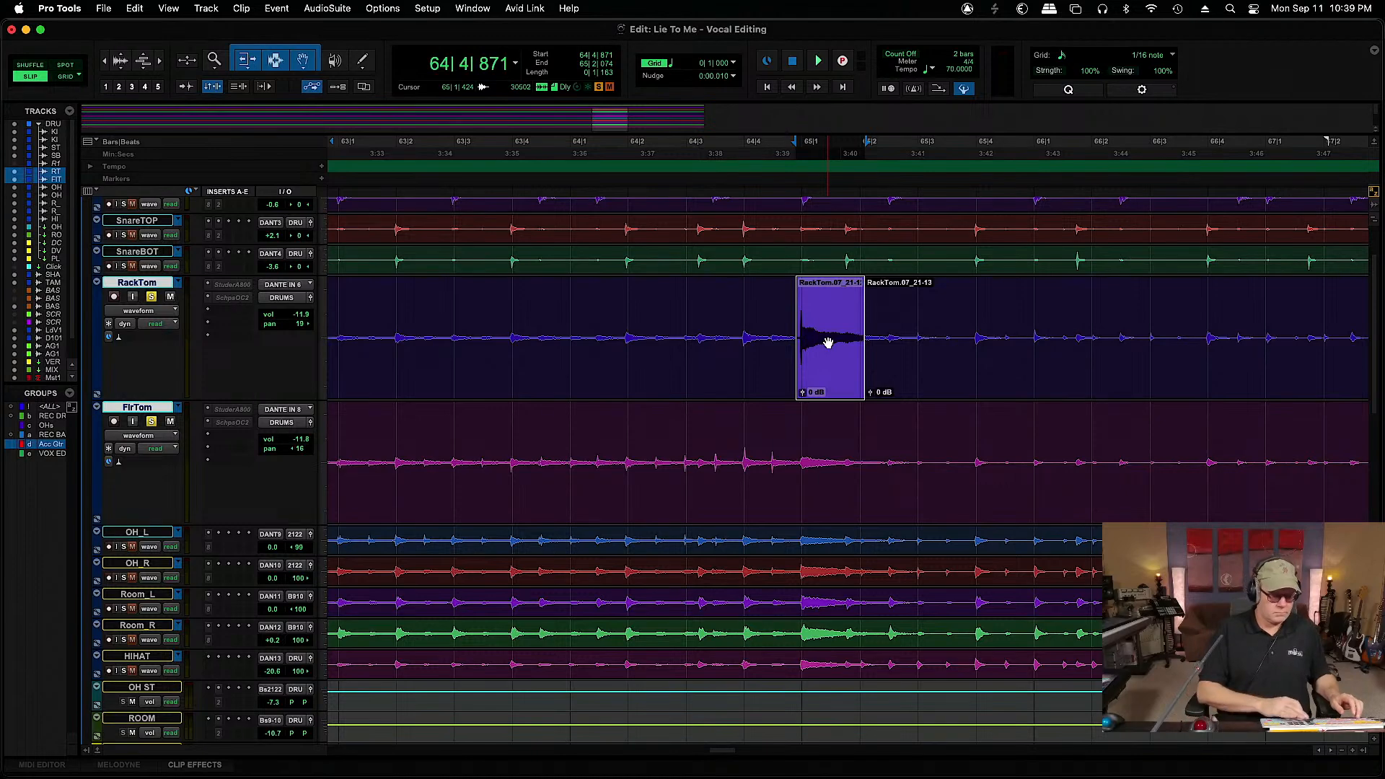
scroll(828, 342, "up", 3)
left_click_drag(854, 334, 880, 324)
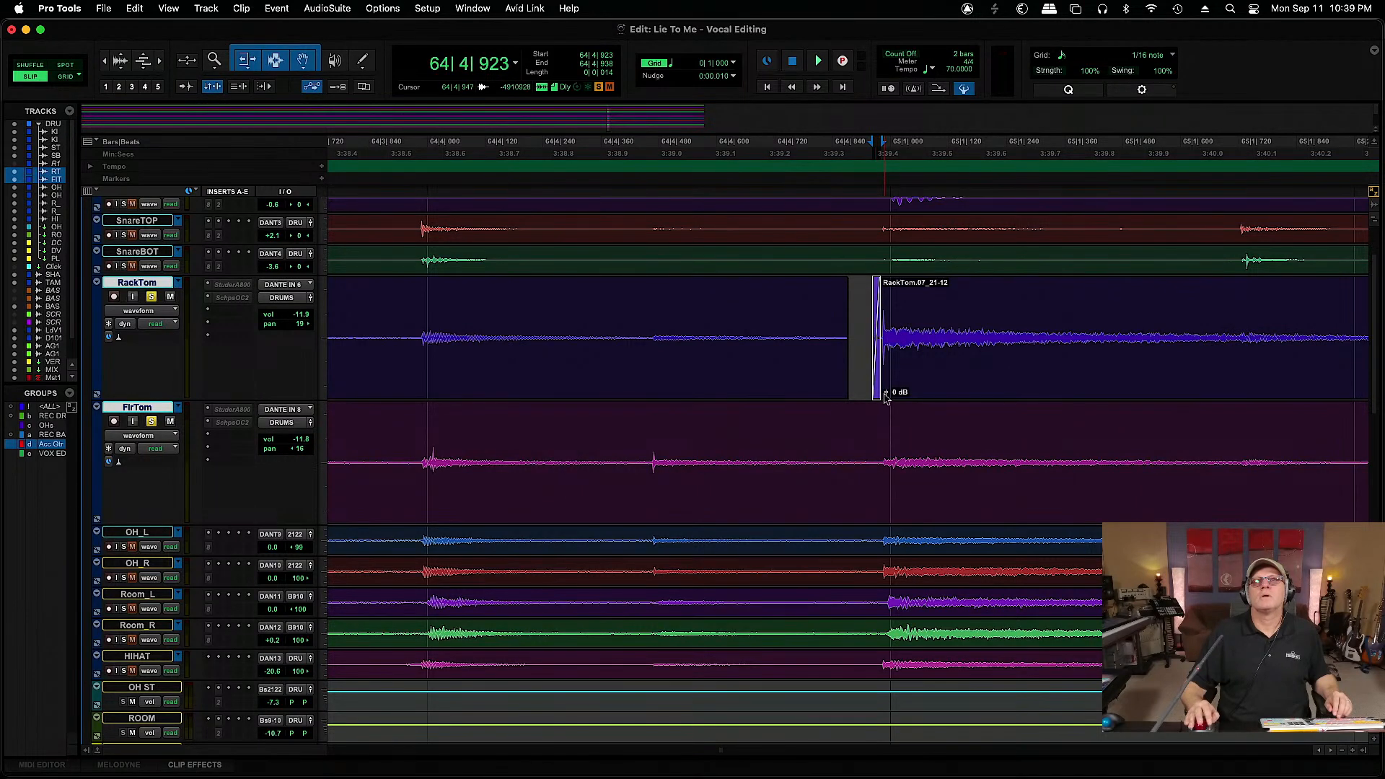
Audition the RackTom and FlrTom tracks from 64|4|049 into bar 65 to judge the separated hit
scroll(861, 453, "down", 2)
key("space")
key("space")
left_click(649, 313)
key("space")
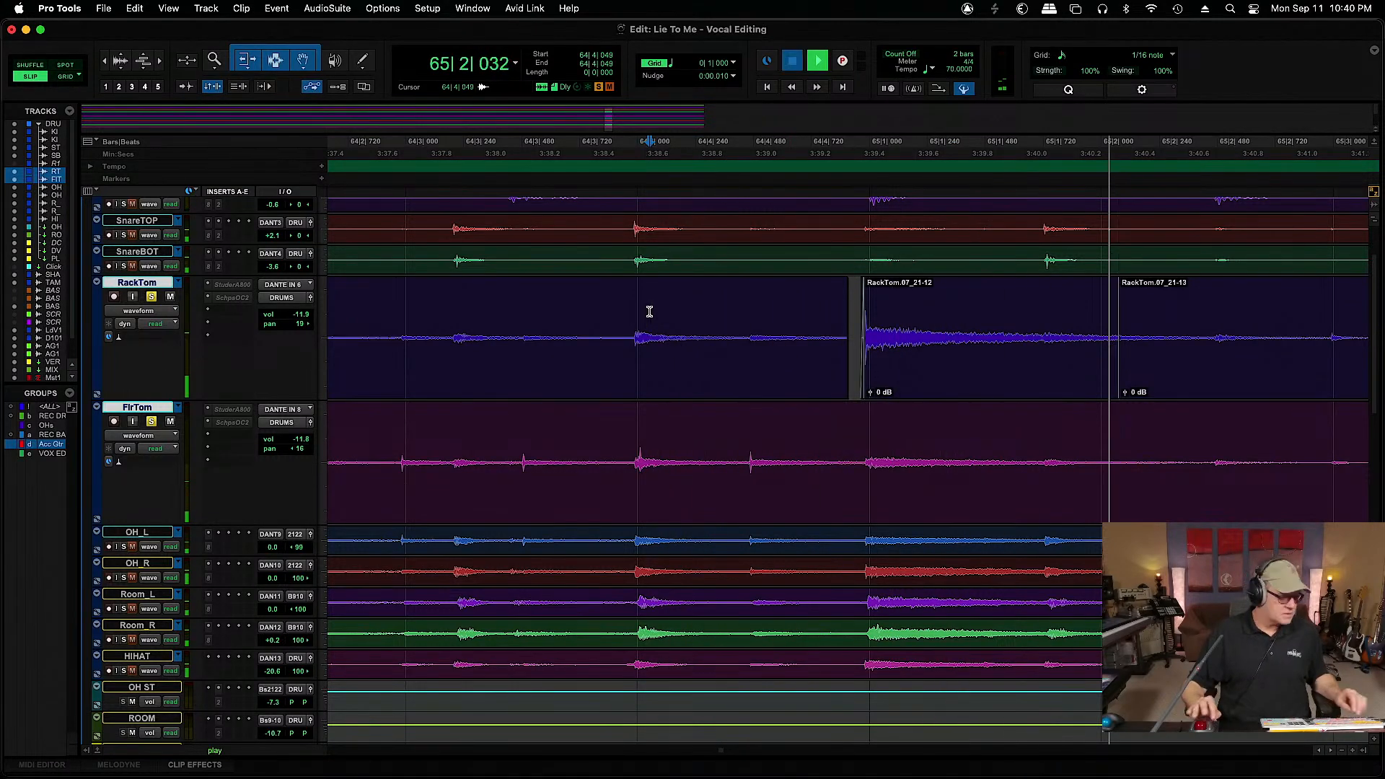
key("space")
Extend the start of the separated bar 65 RackTom clip back to 64|4|668
key("super+bracketleft")
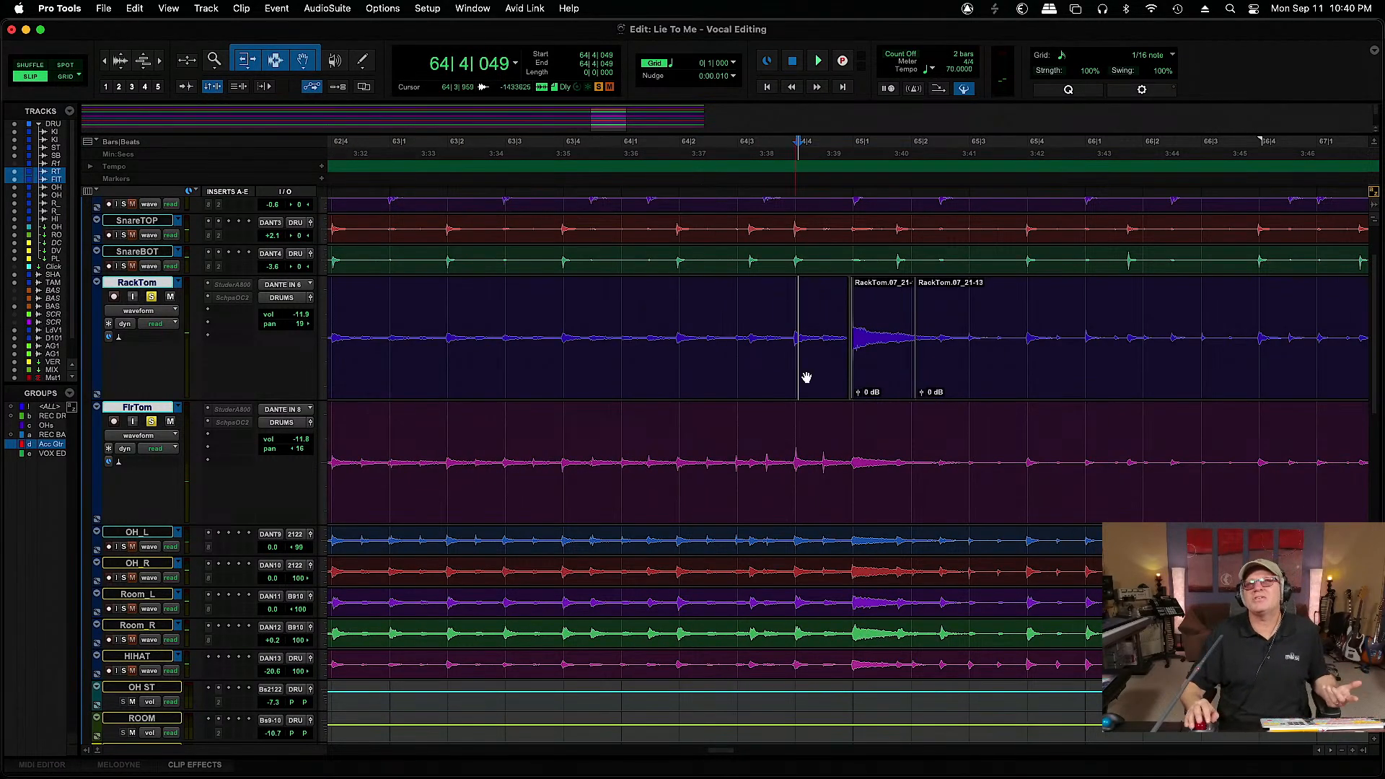
left_click(877, 388)
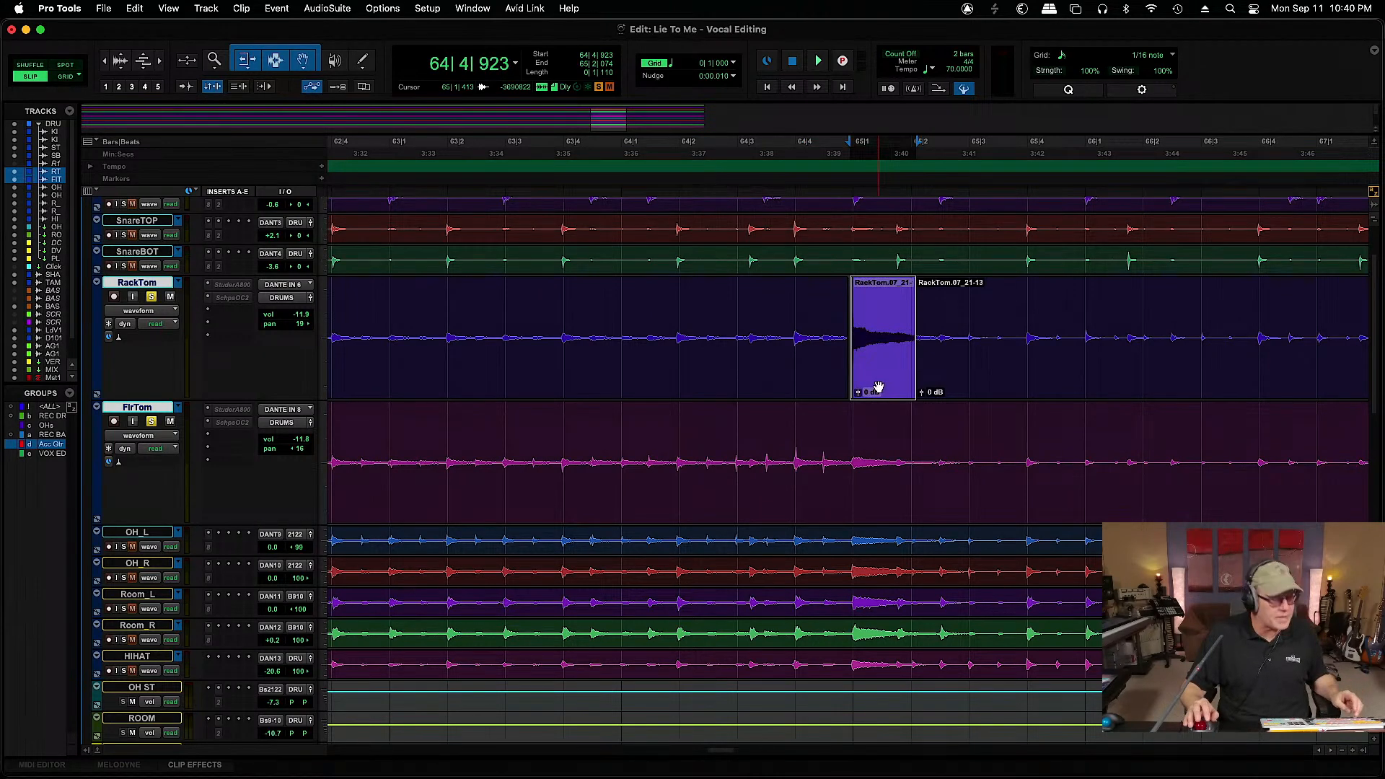
left_click_drag(858, 338, 841, 338)
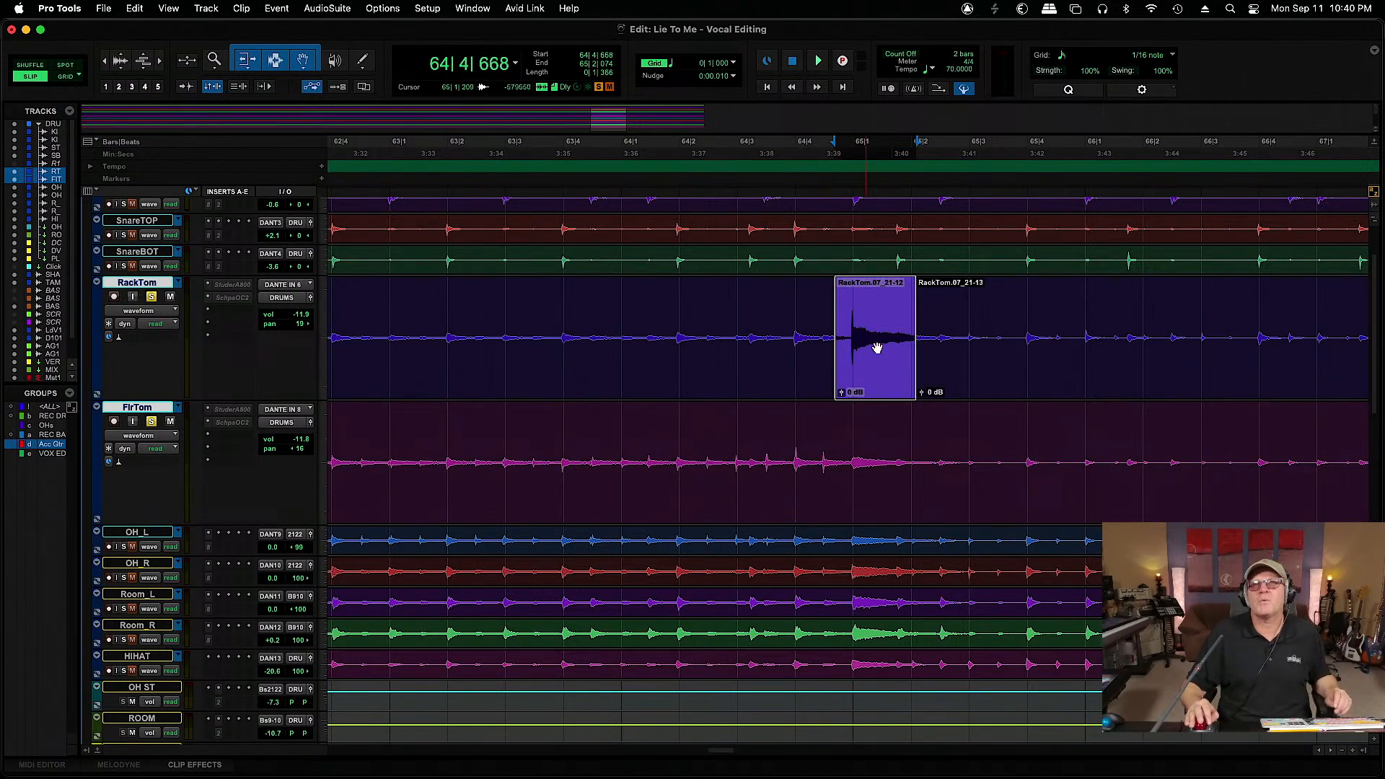
Replay the tom tracks from 64|4|106 into bar 65 to recheck the RackTom sound
left_click(801, 317)
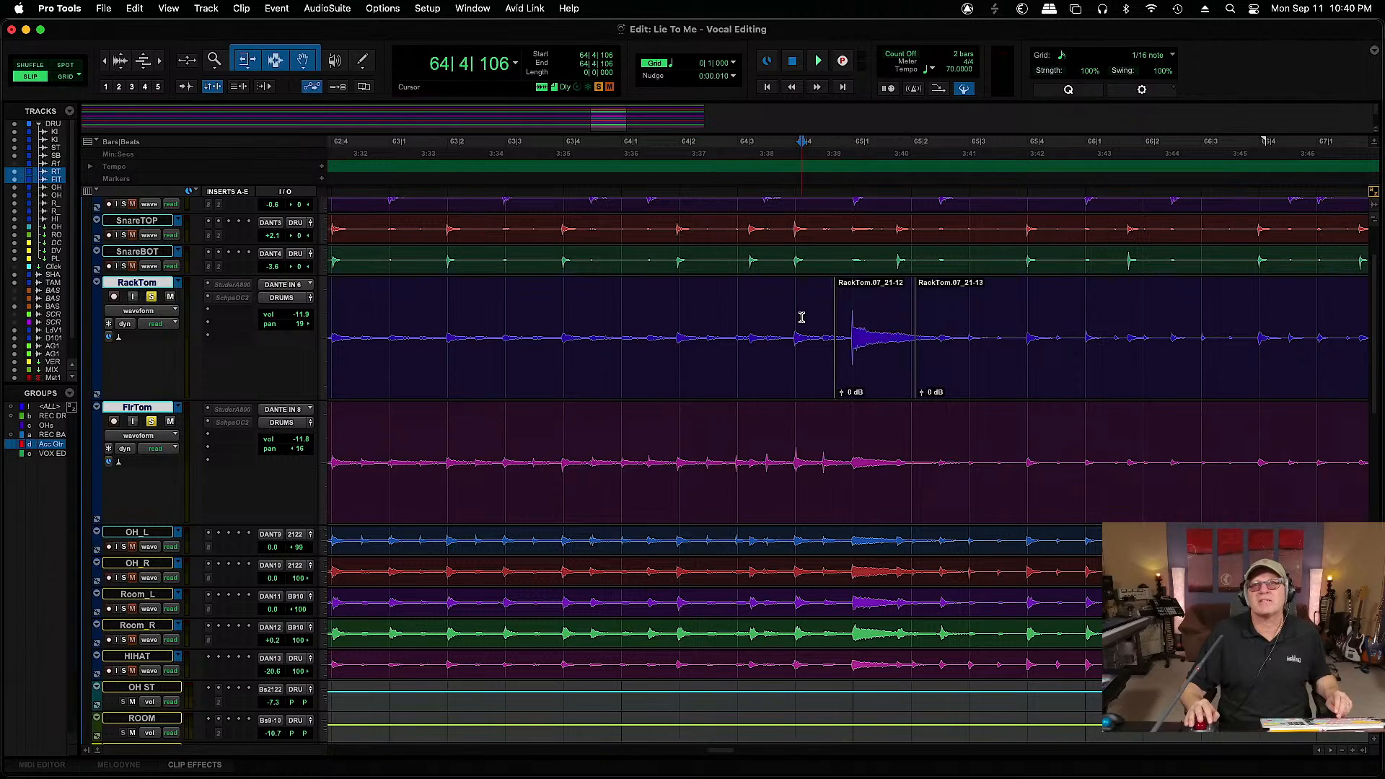
key("space")
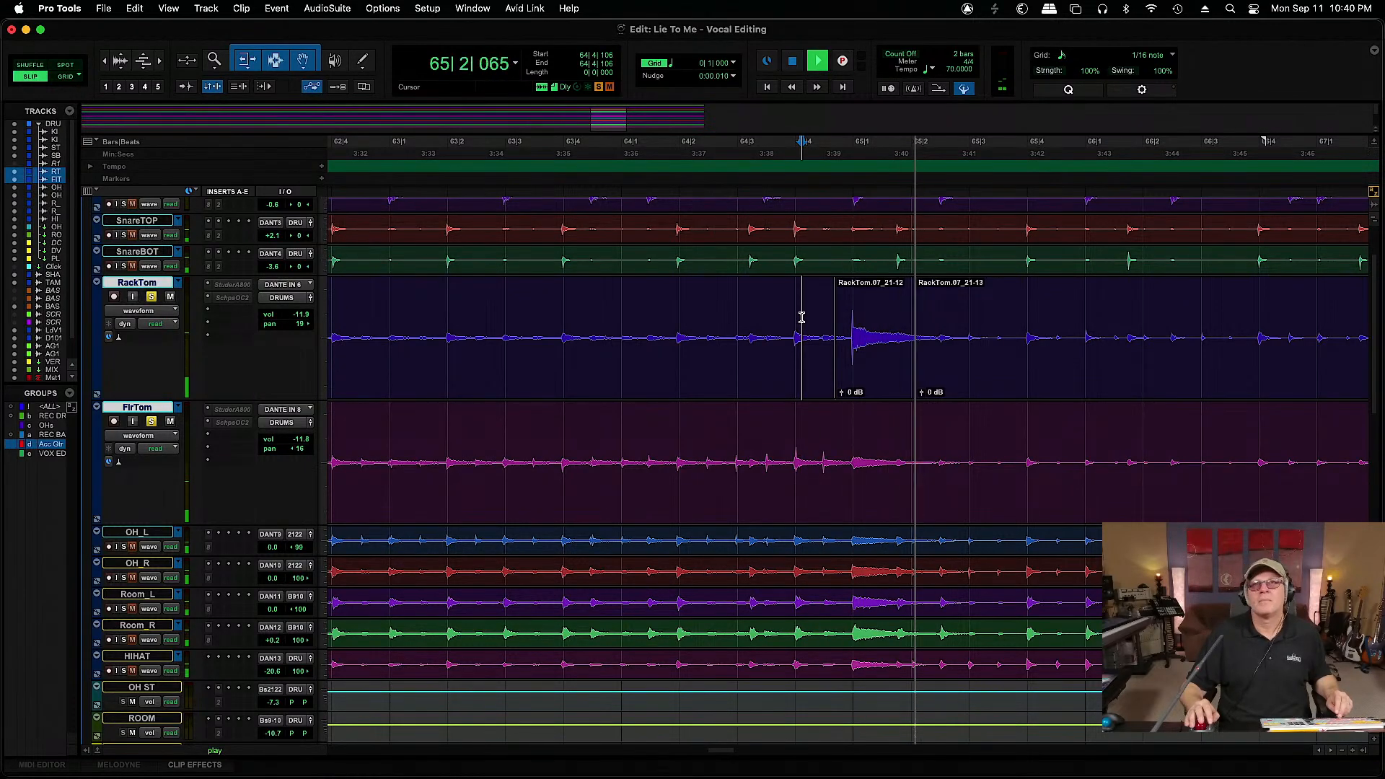
key("space")
Audition the tom tracks from 68|4|779 to check whether the swell at bar 69 is a real hit
key("r")
key("r")
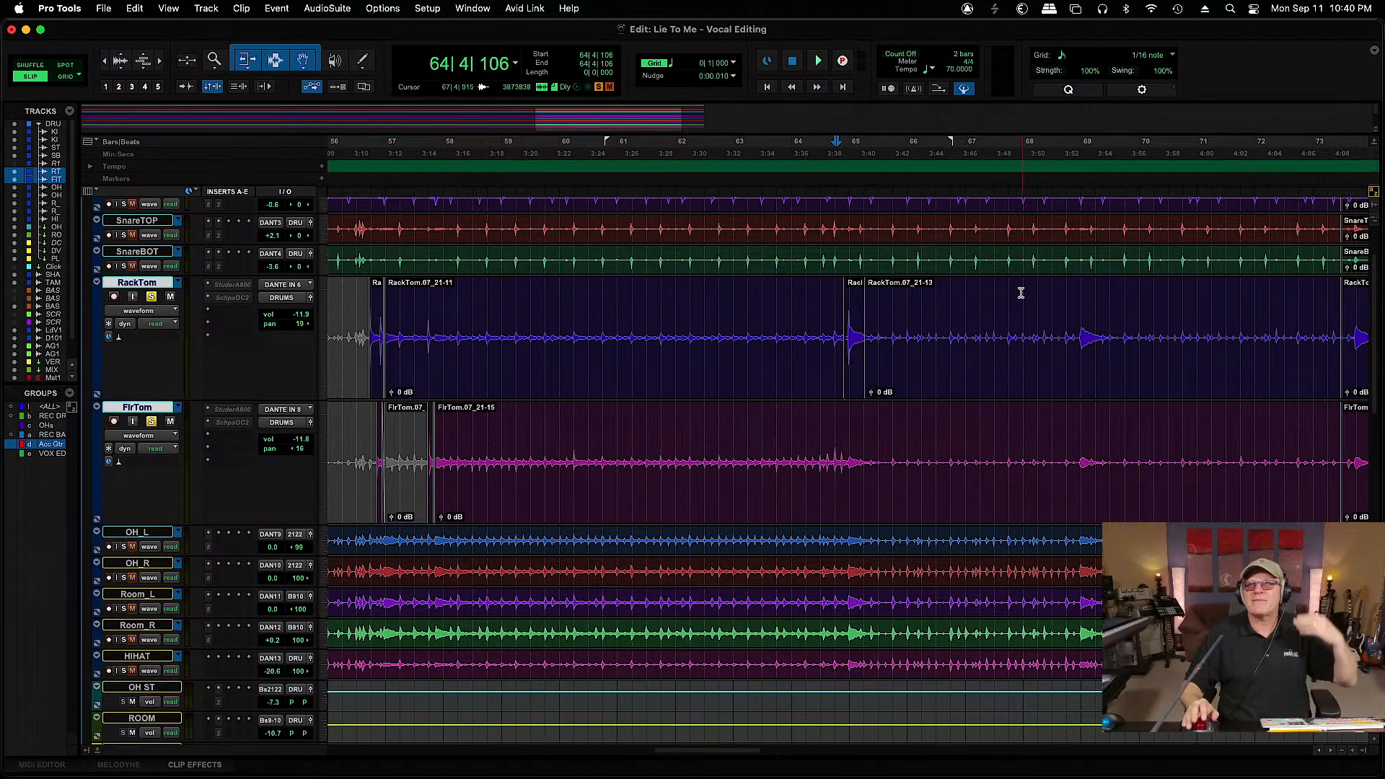
left_click(1070, 326)
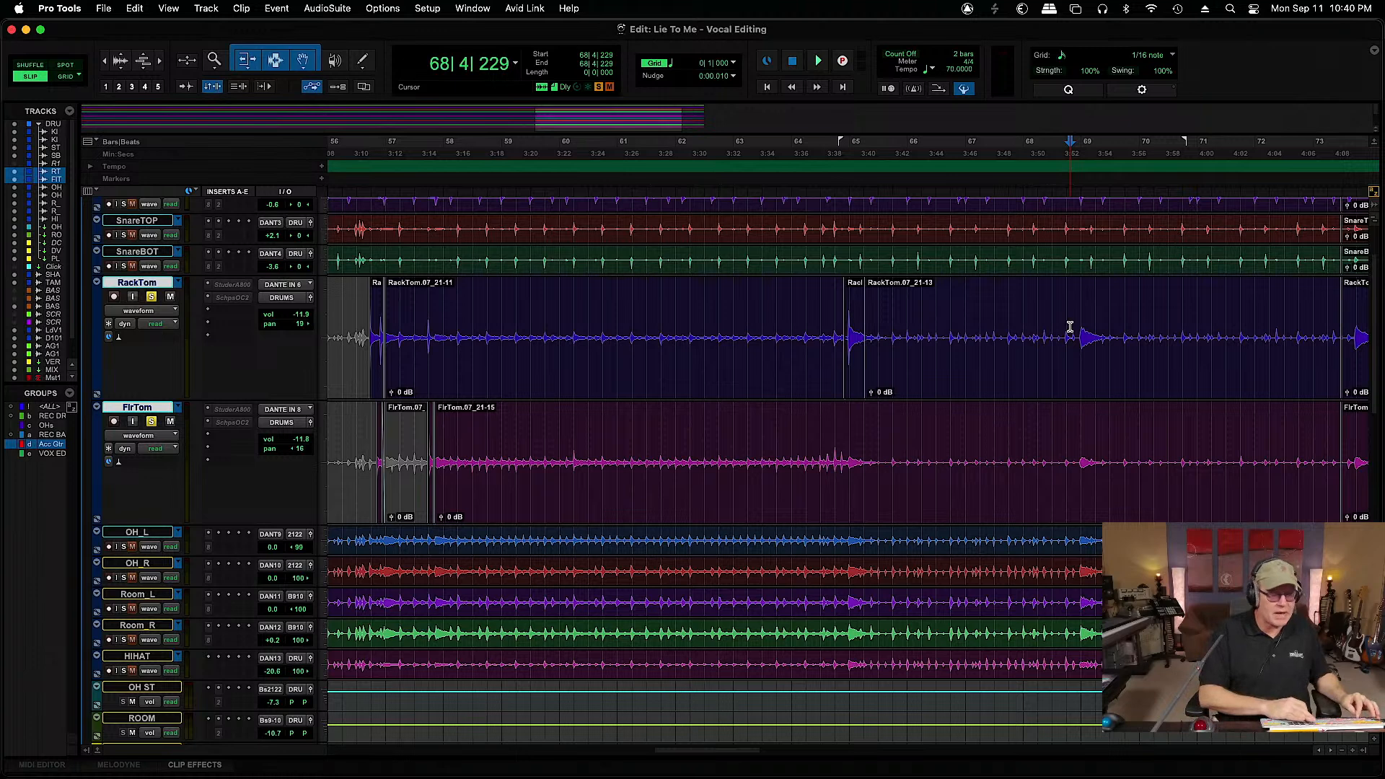
key("t")
key("t")
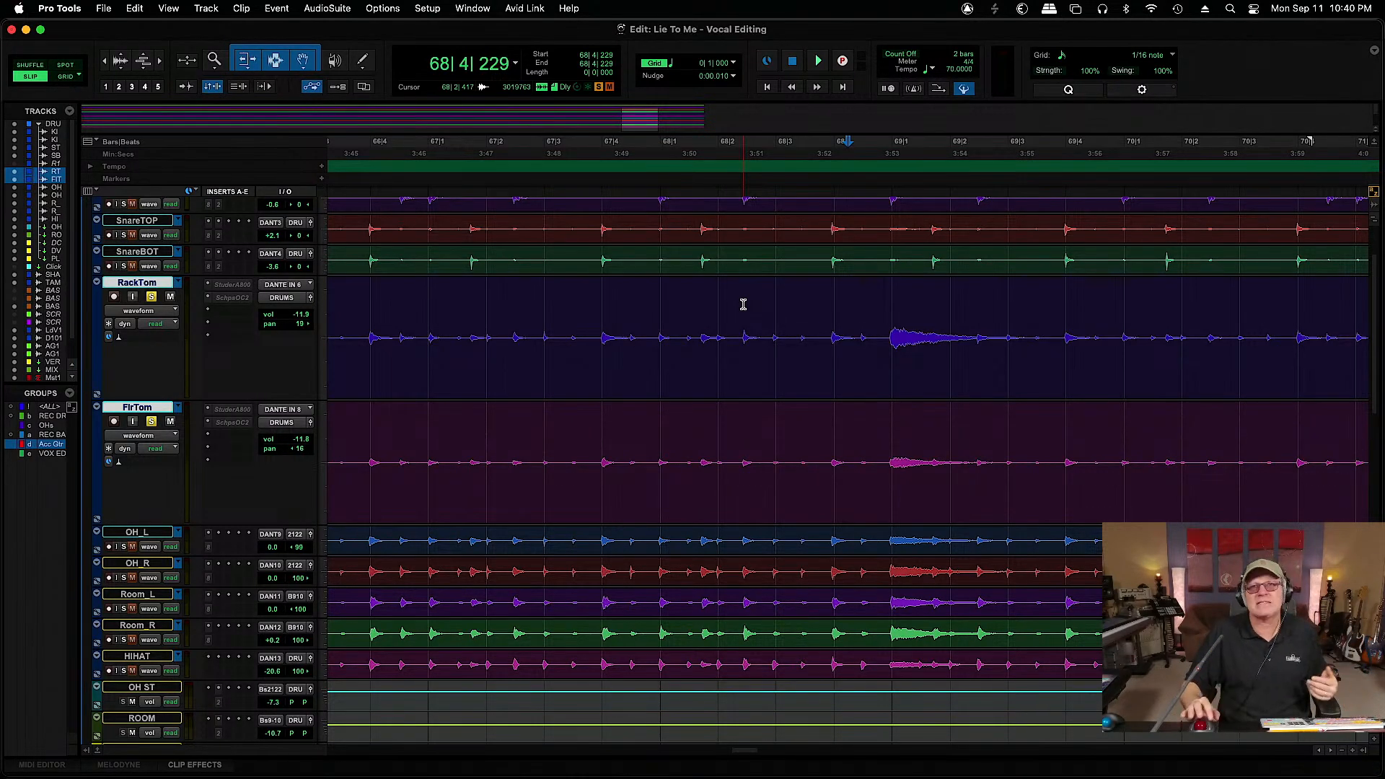
left_click(881, 330)
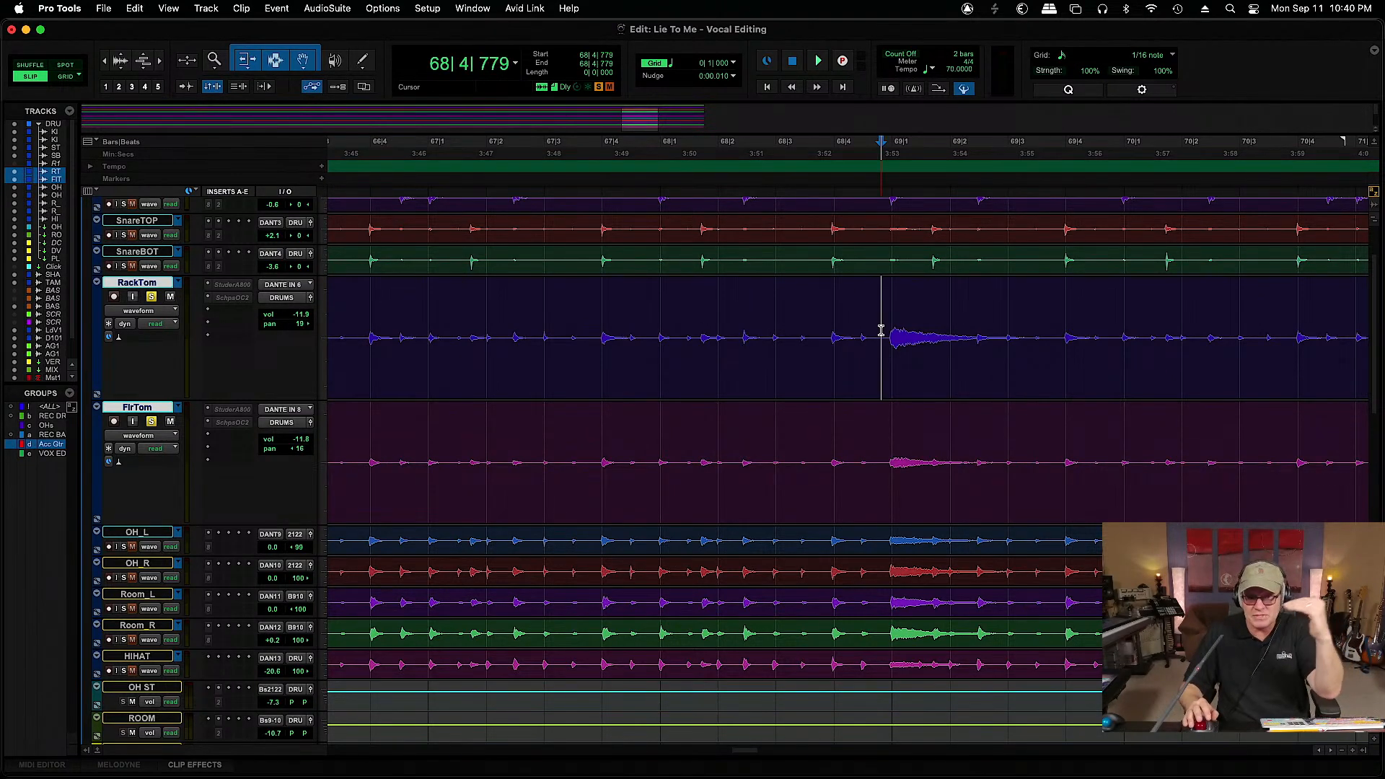
key("space")
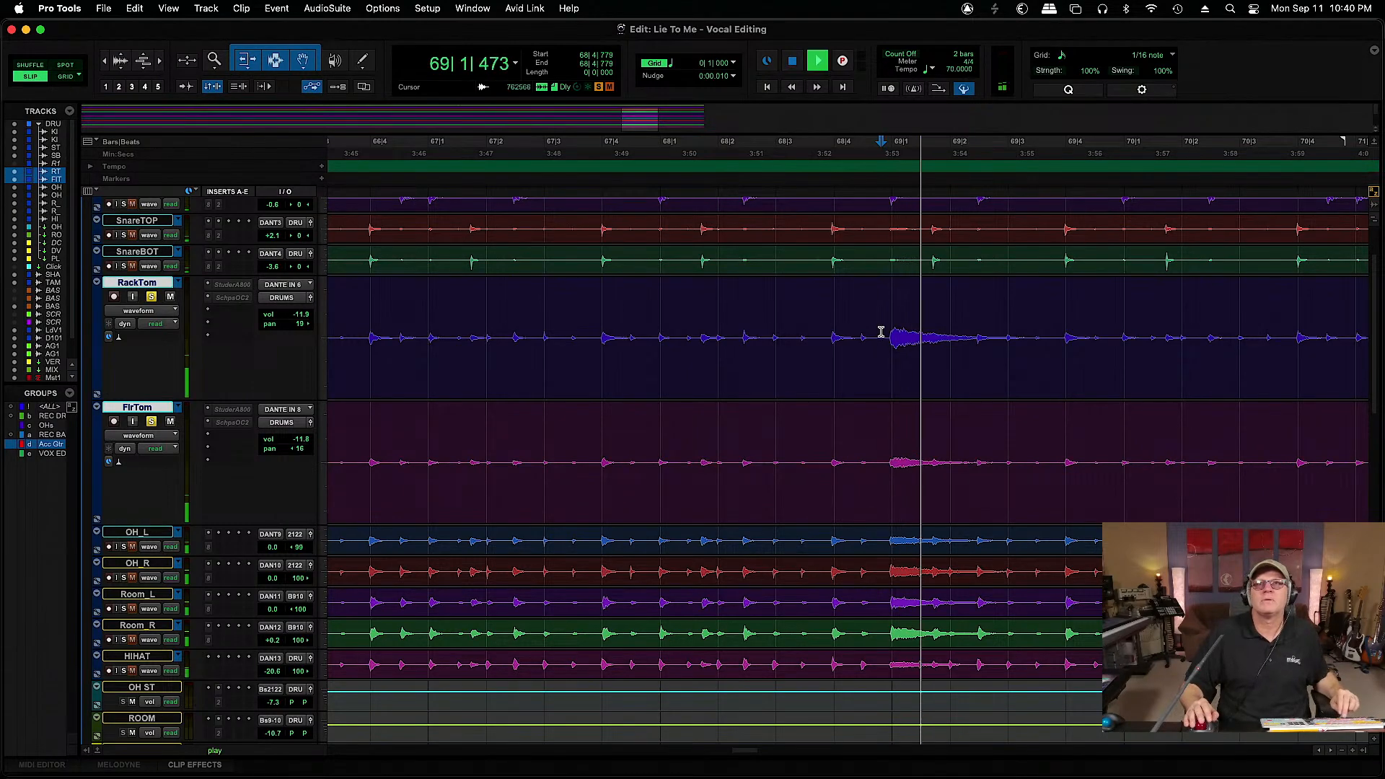
Mute the RackTom clips from 57|1|000 onward, including the separated bar 65 clip and the faded clip starting at 73|2|905
key("r")
key("r")
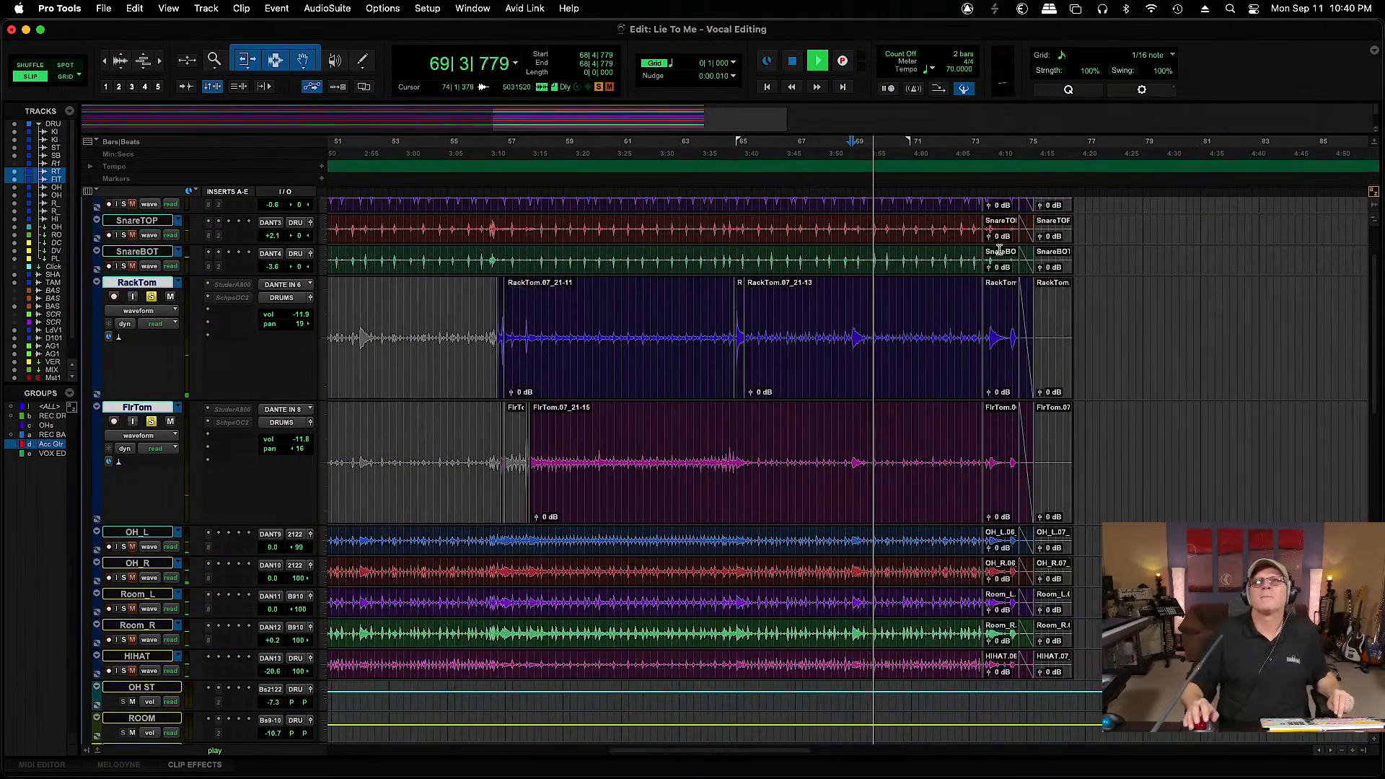
left_click(681, 368)
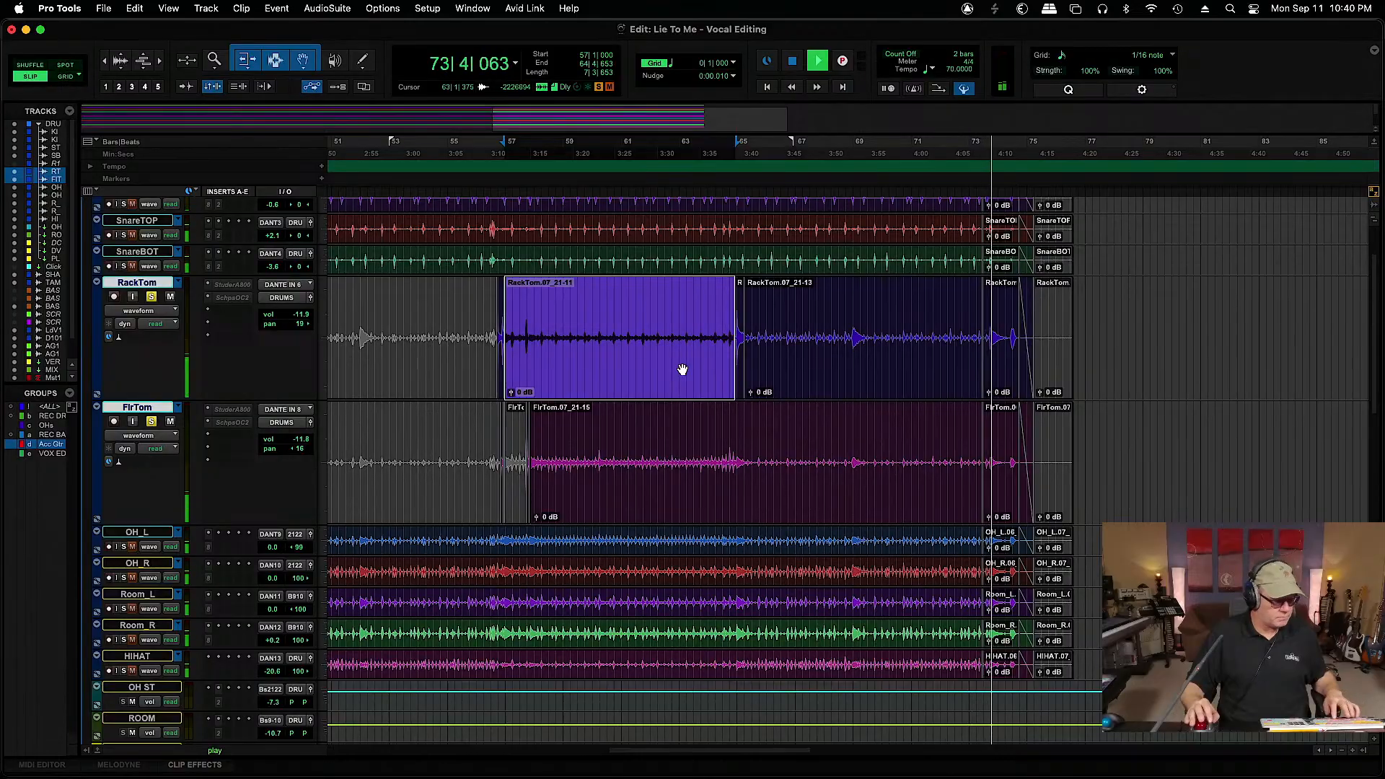
key("super+m")
left_click(741, 384)
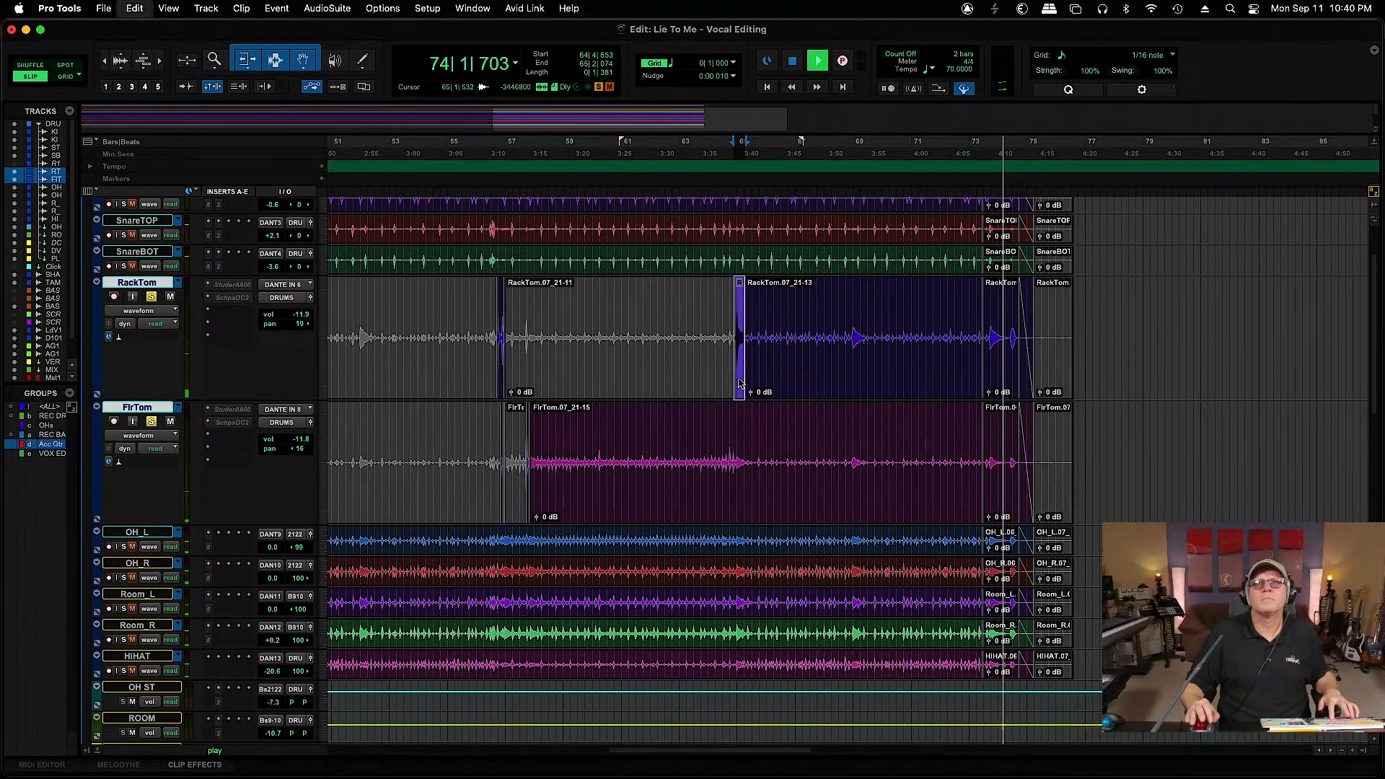
left_click(828, 384)
key("super+m")
left_click(1006, 380)
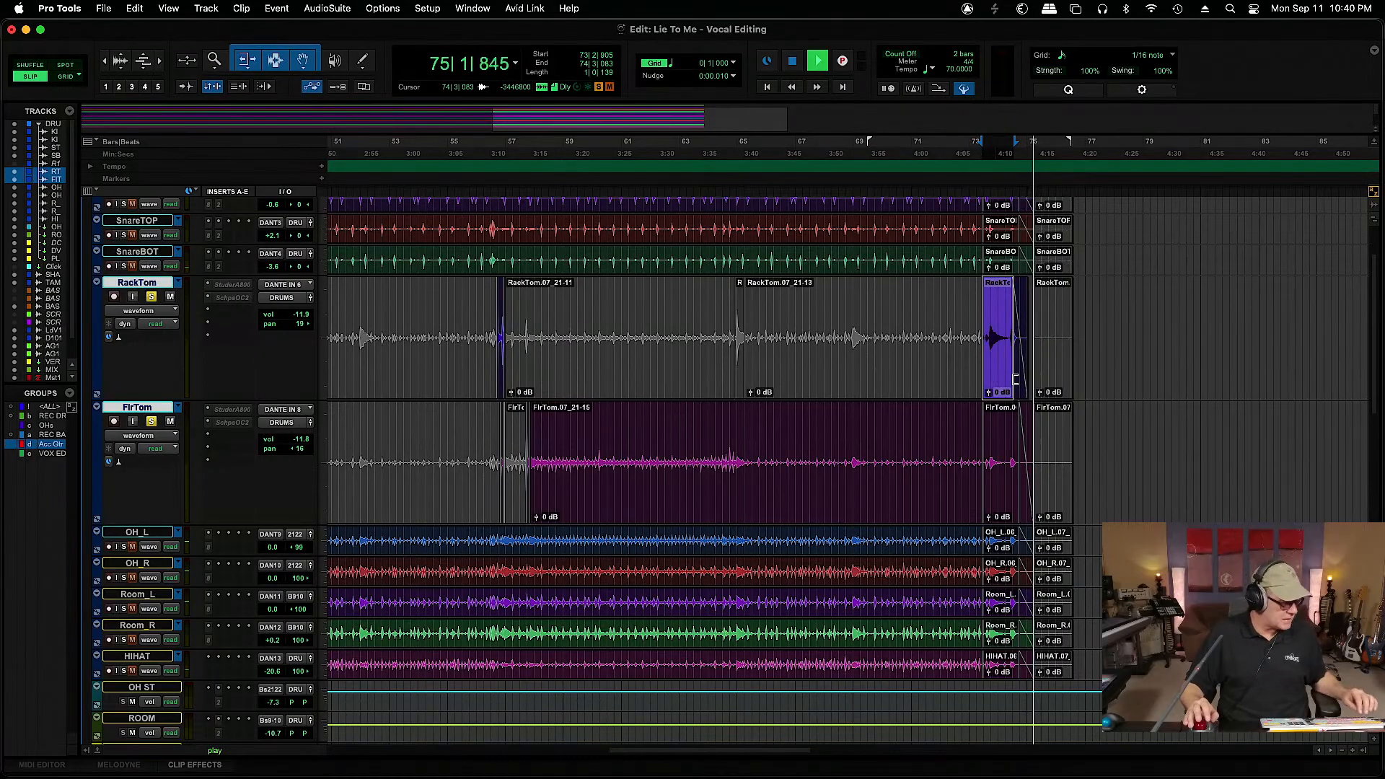
left_click_drag(1013, 385, 1028, 396)
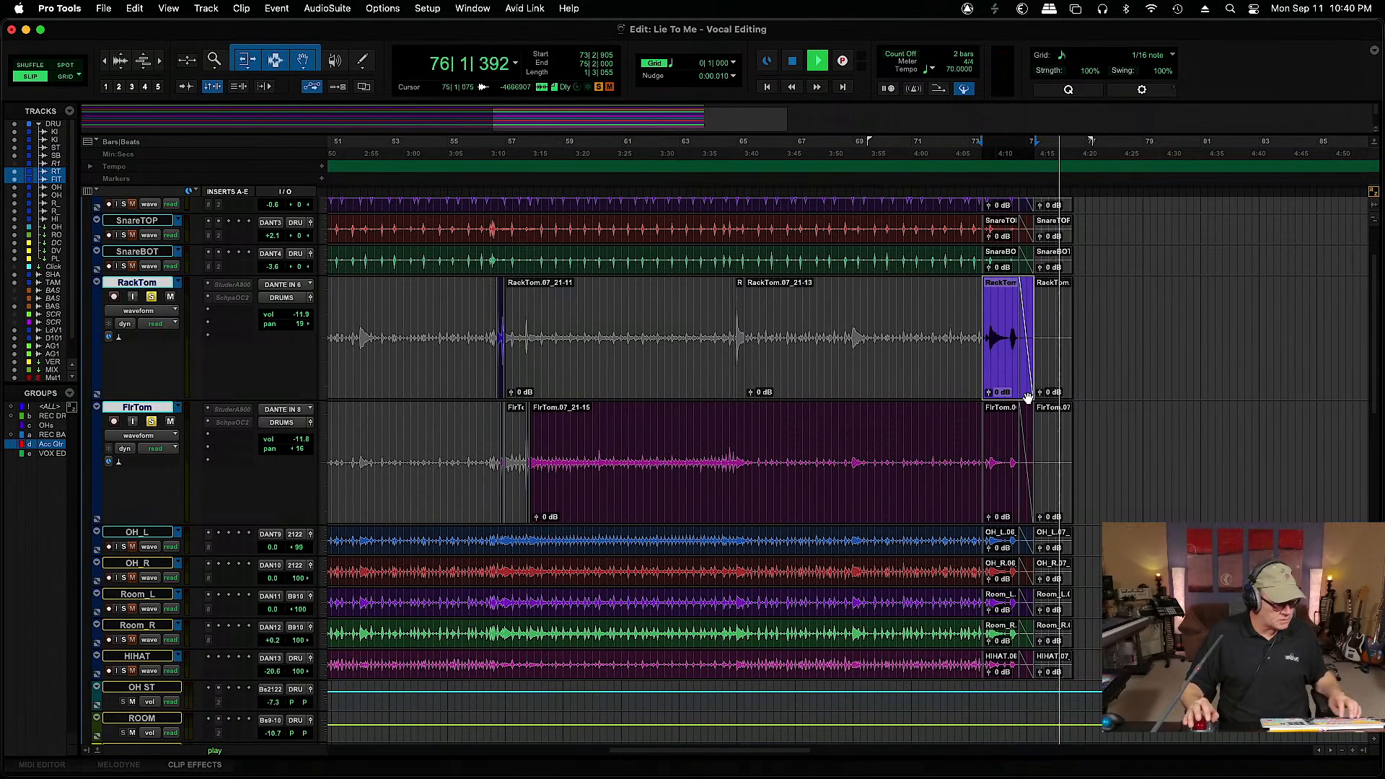
key("super+m")
Mute the FlrTom clips from 57|4|418 through the faded clip that starts in bar 73
left_click(928, 513)
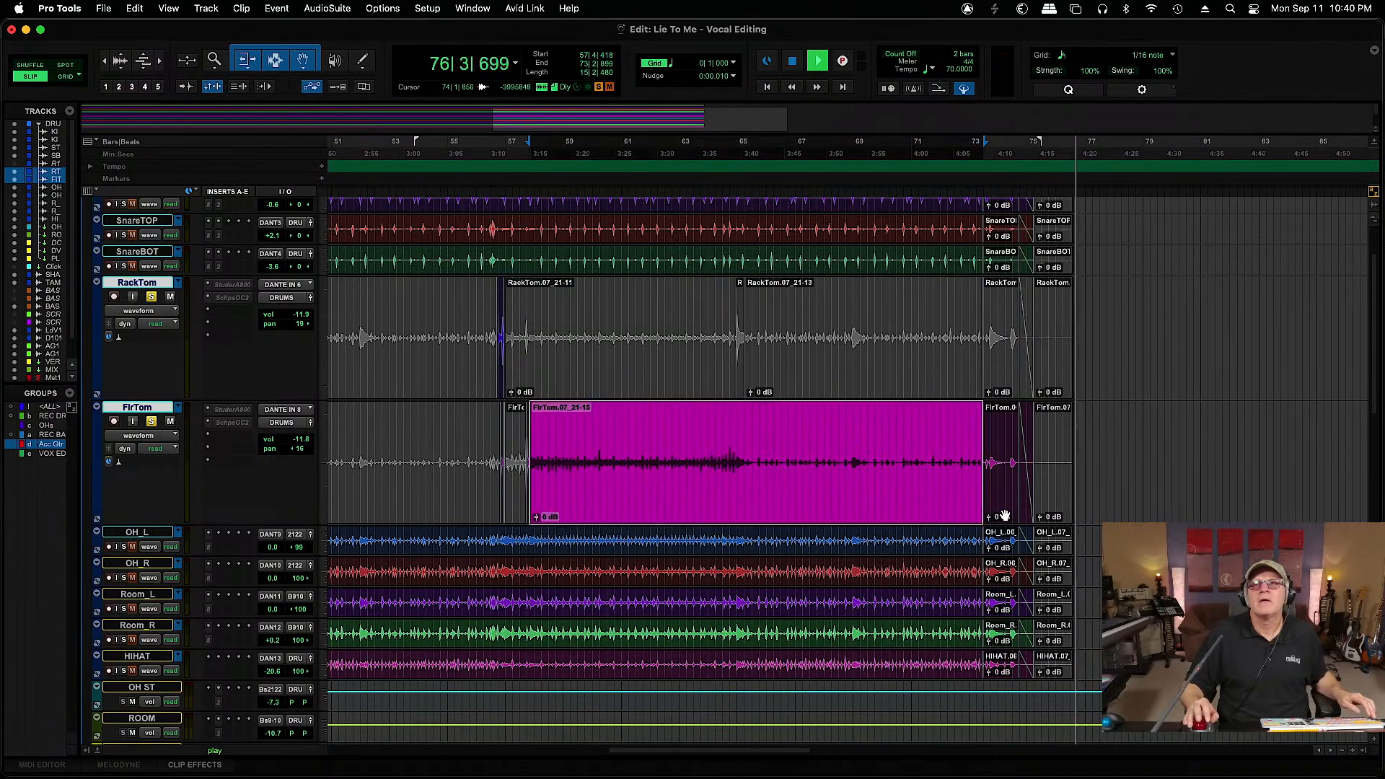
left_click(1004, 515, "shift")
key("super+m")
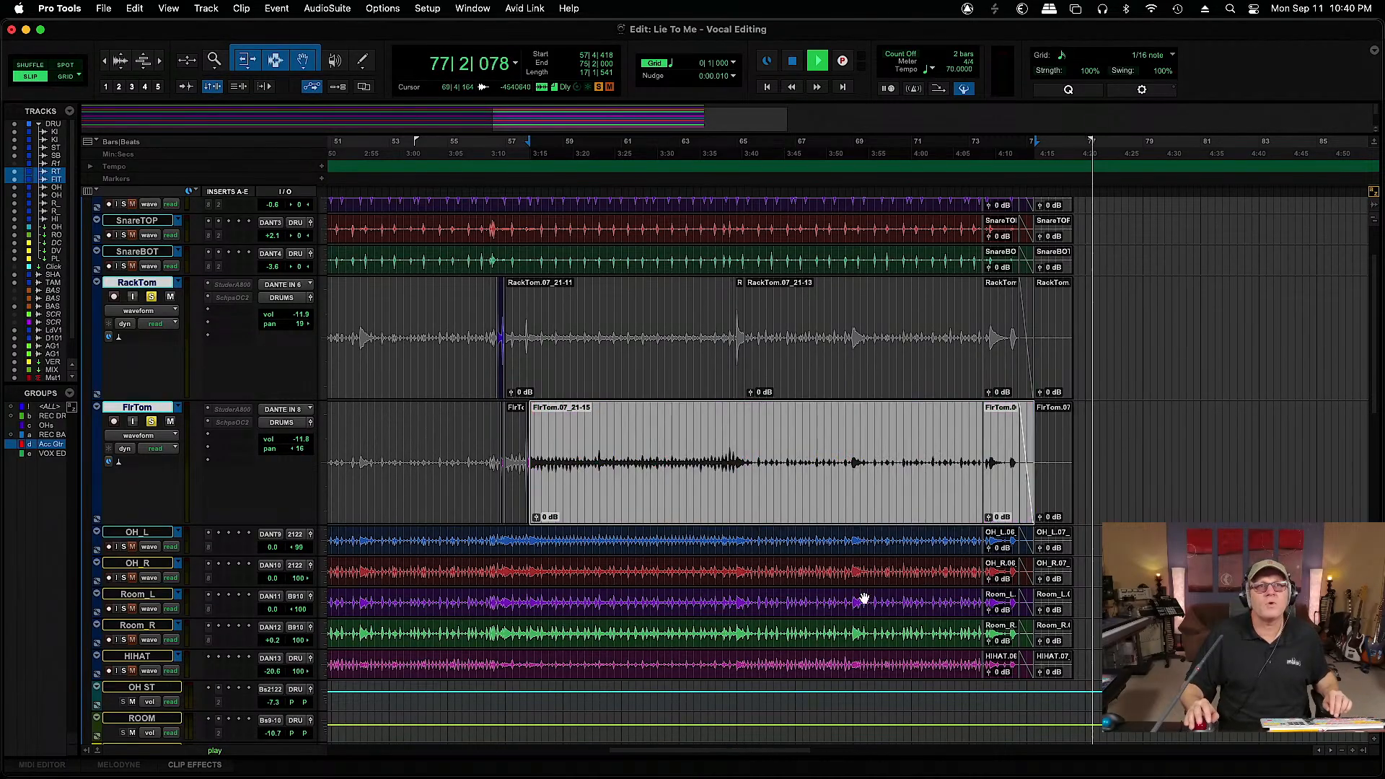
left_click_drag(775, 750, 528, 729)
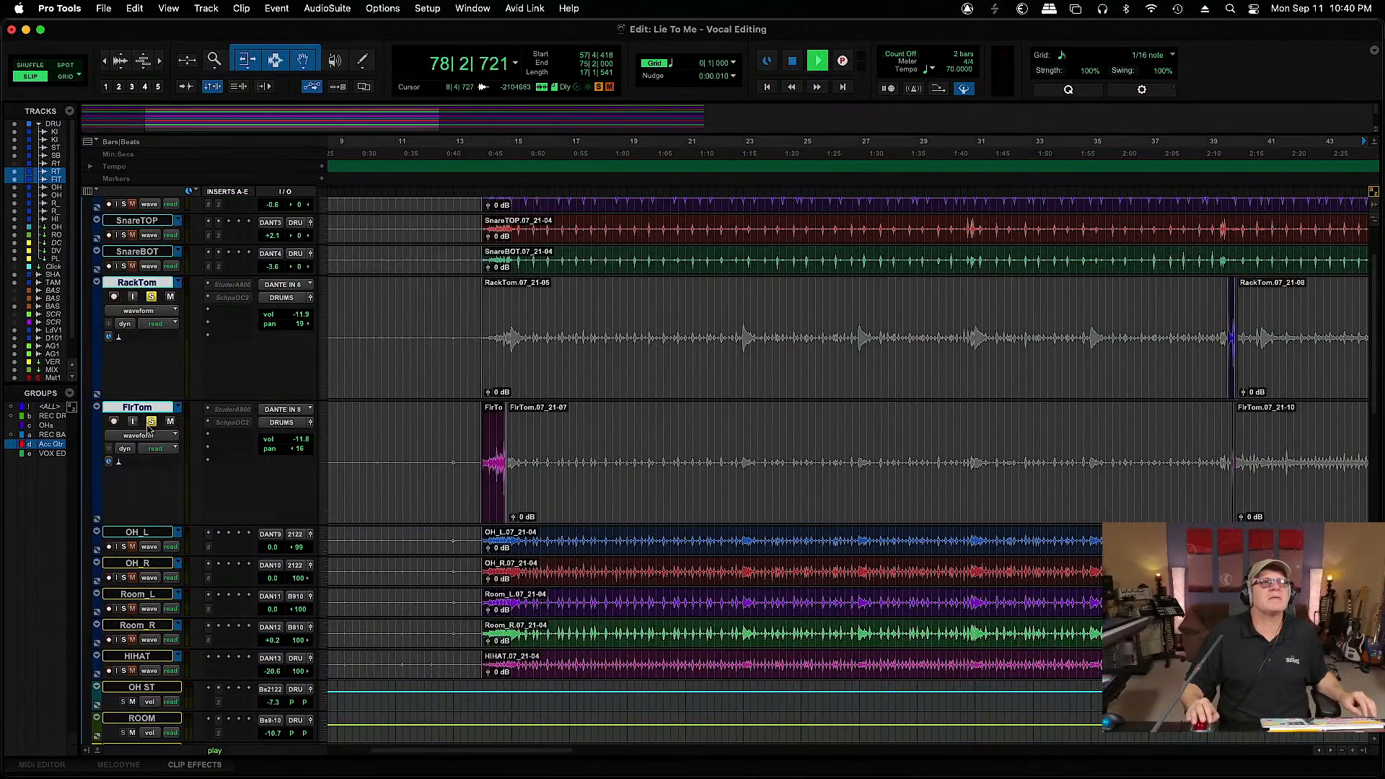
Take RackTom and FlrTom out of solo, stop playback, and unmute their long clips between bars 14 and 39
left_click(151, 297)
key("space")
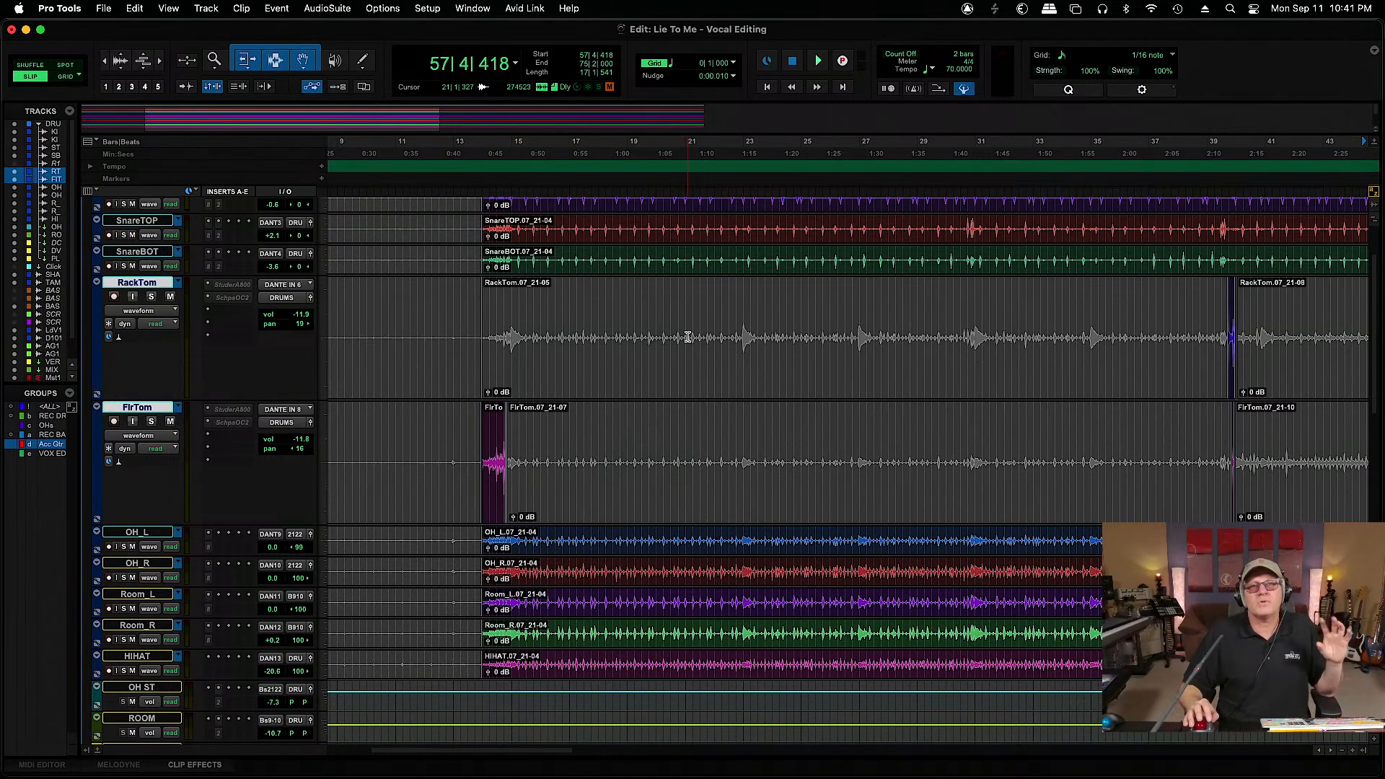
left_click(704, 371)
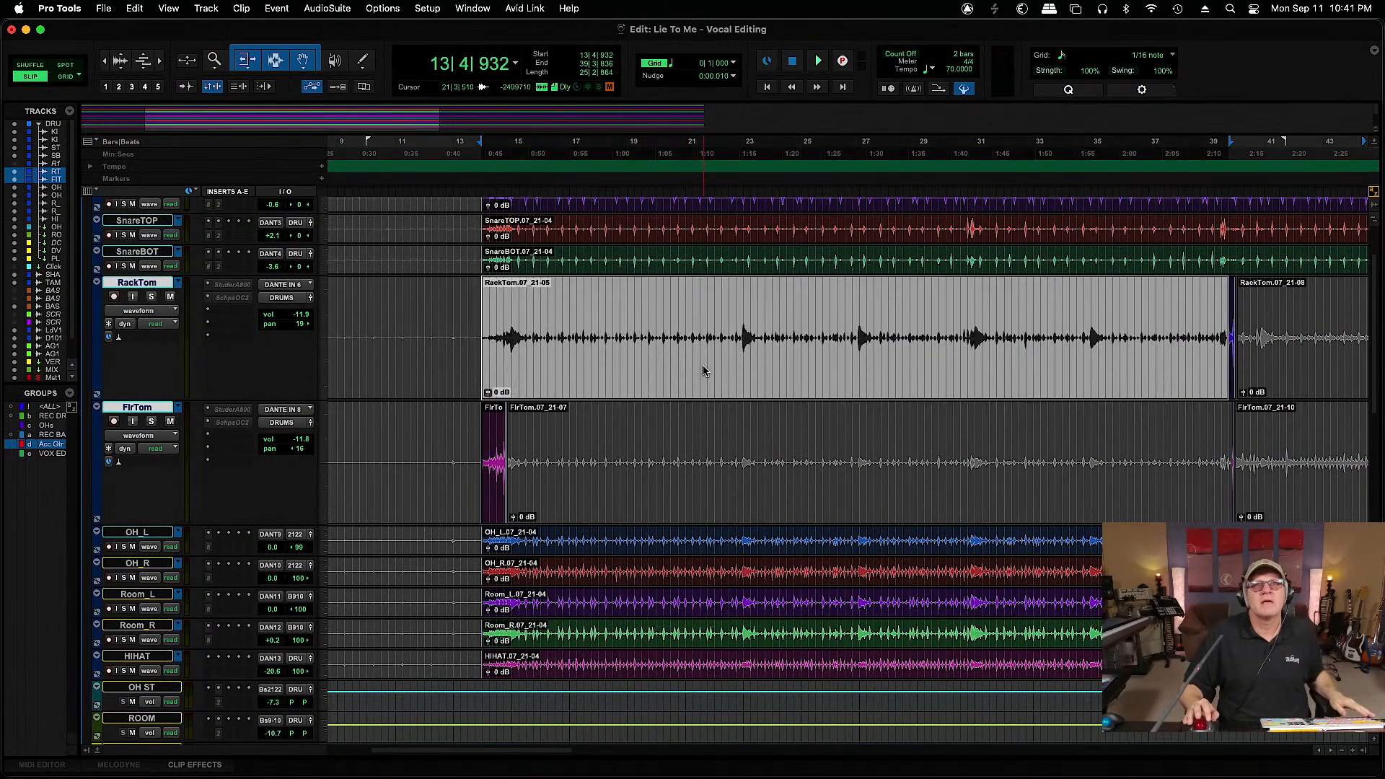
left_click(735, 469, "shift")
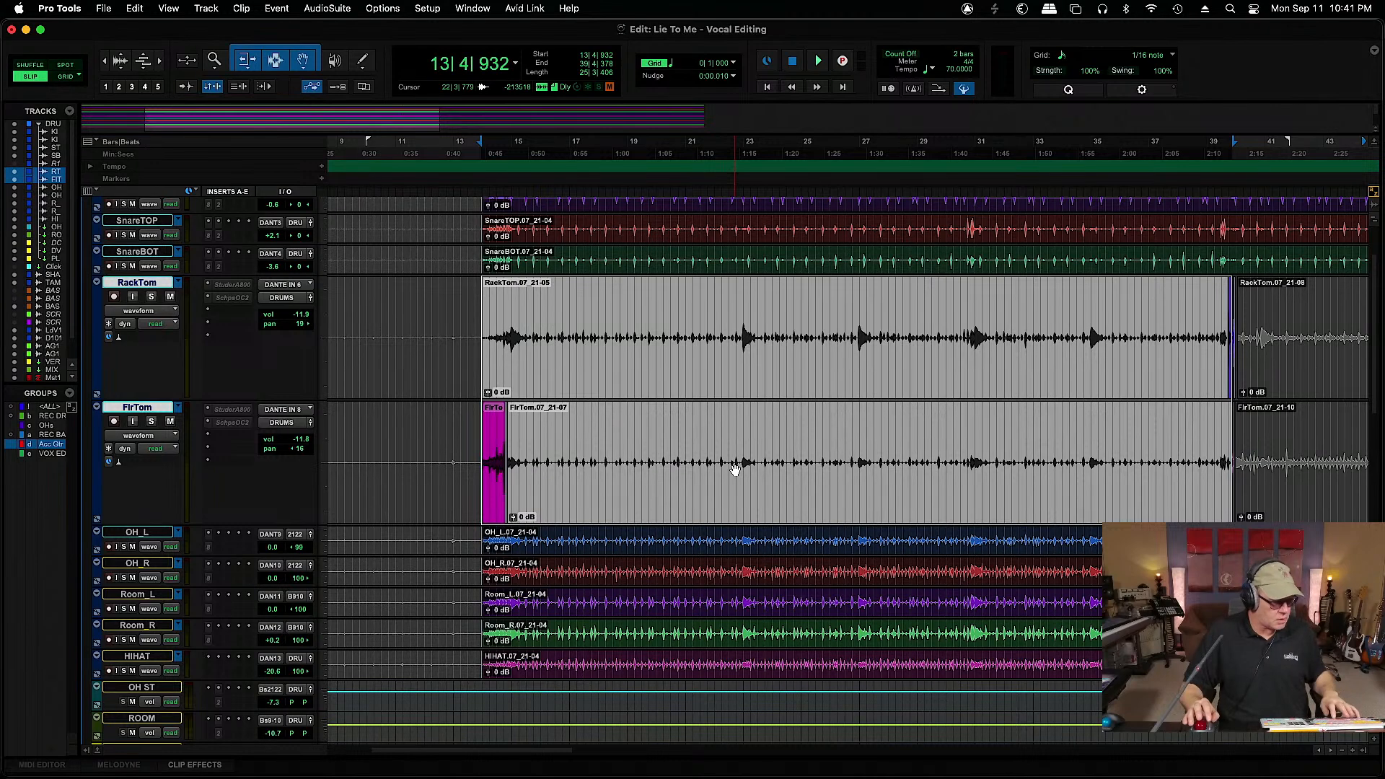
key("super+m")
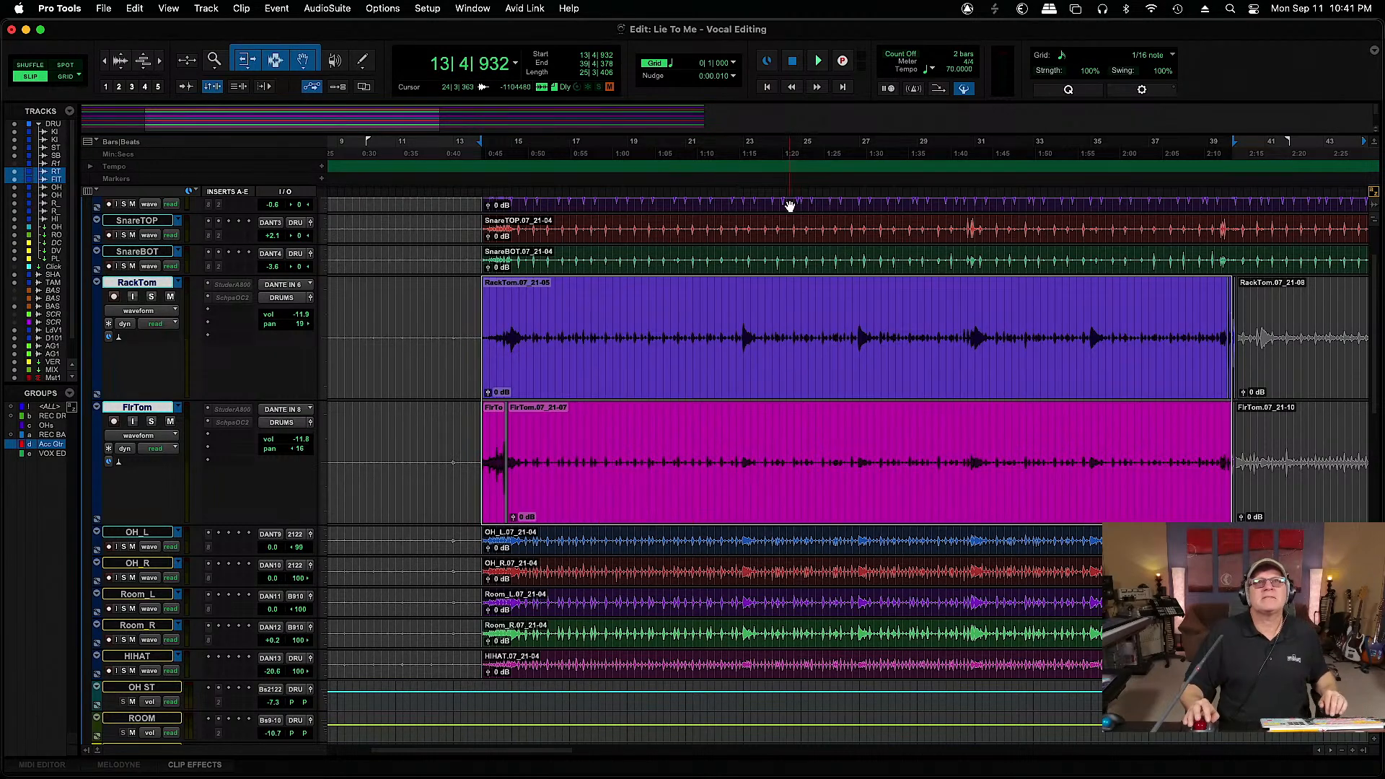
Solo the DRUMS folder and audition the full kit from 20|4|714 with the tom clips unmuted
left_click(683, 150)
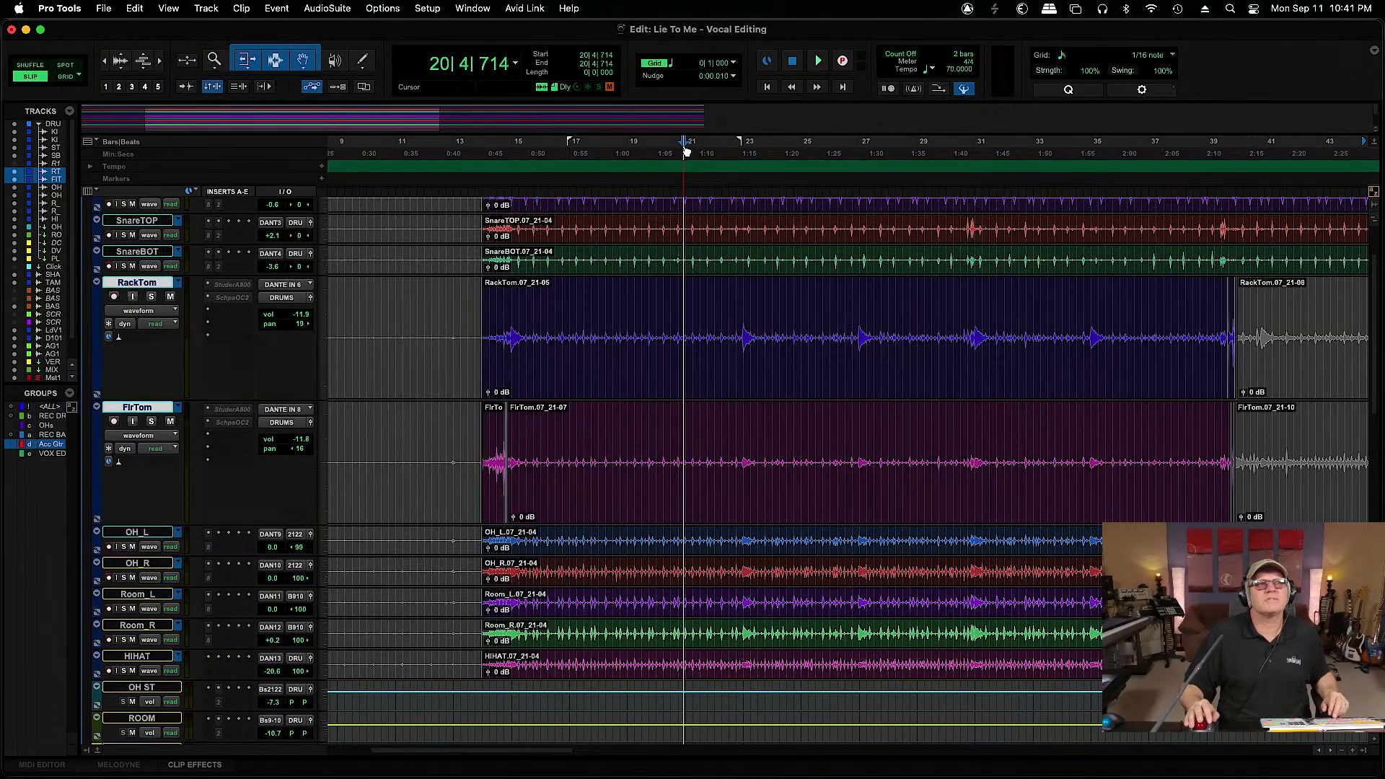
left_click_drag(1374, 396, 1374, 364)
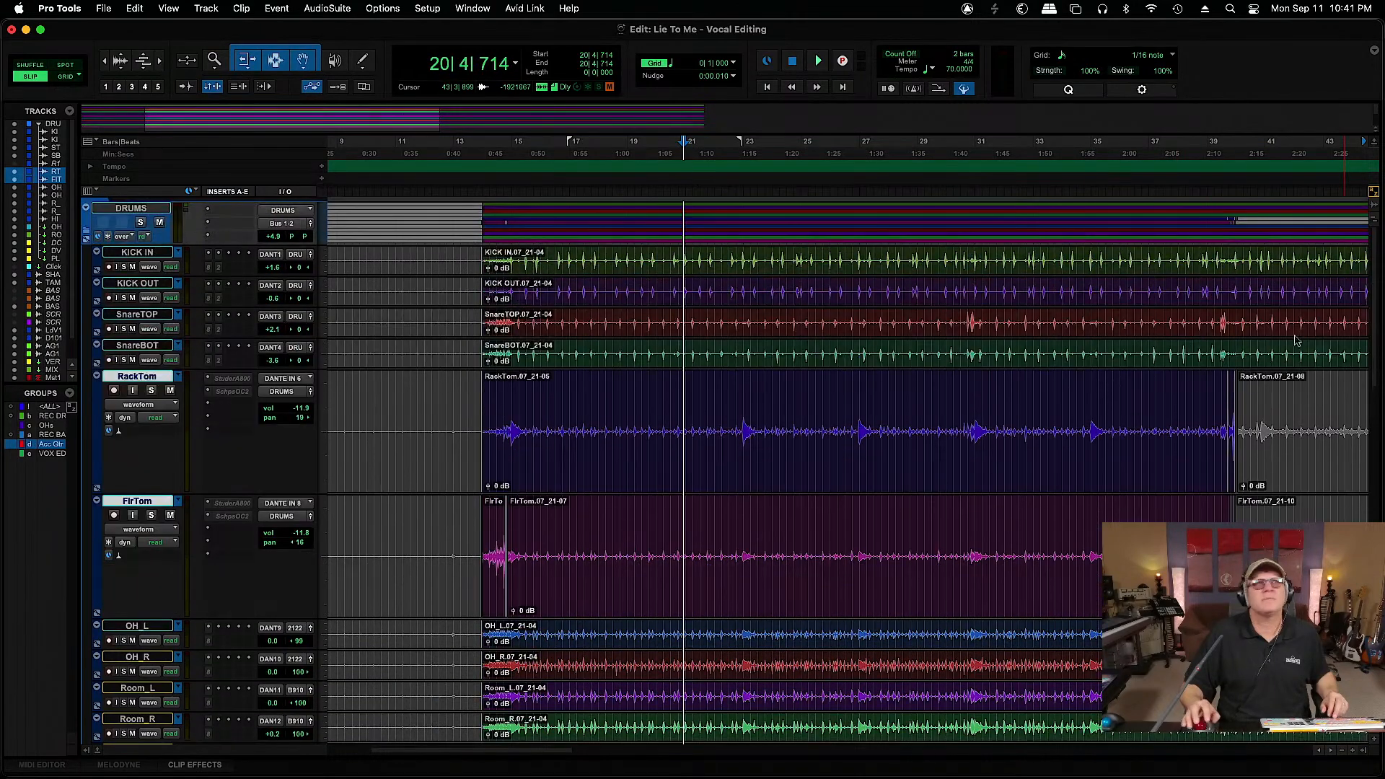
left_click(141, 223)
key("space")
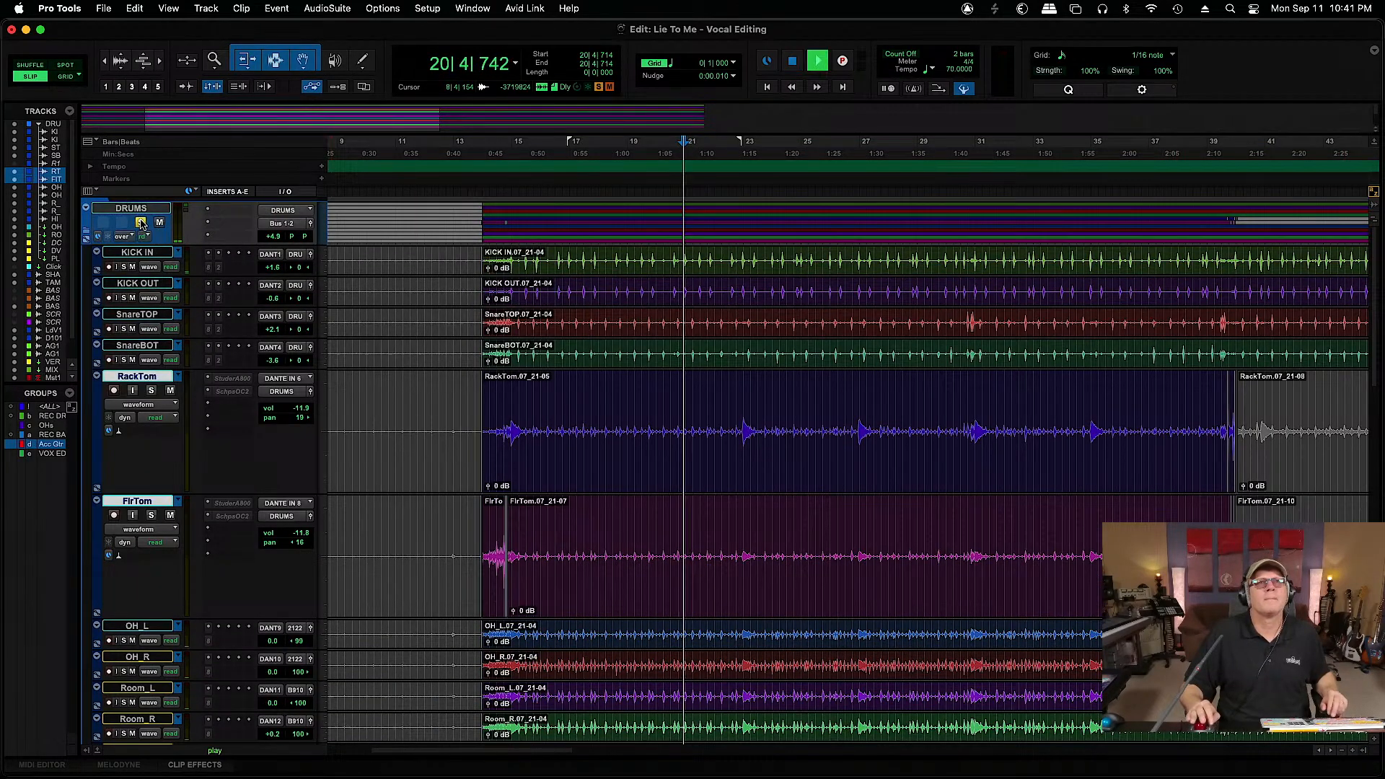
Mute the long RackTom and FlrTom clips between bars 14 and 39 again while listening to the kit, and stop playback
left_click(832, 480)
left_click(843, 593, "shift")
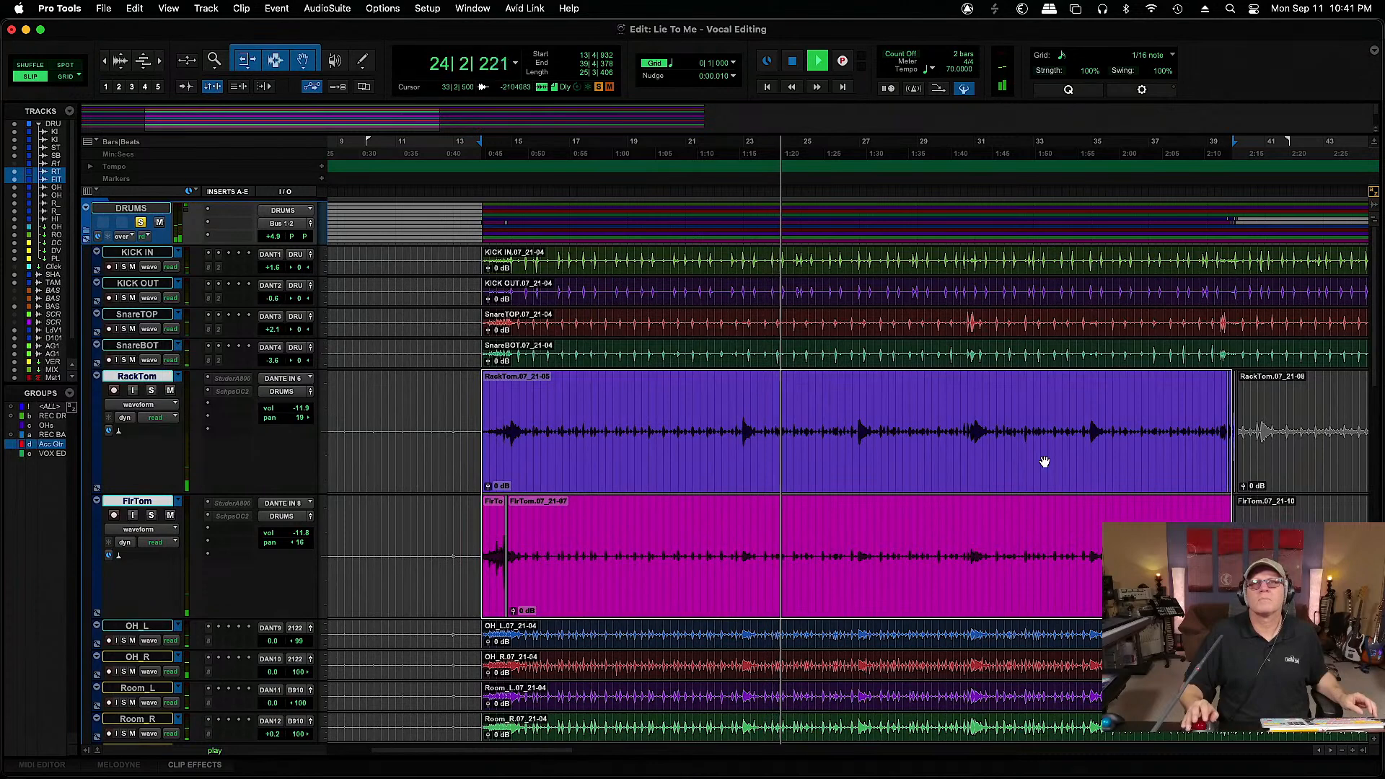
left_click(462, 429)
left_click(809, 473)
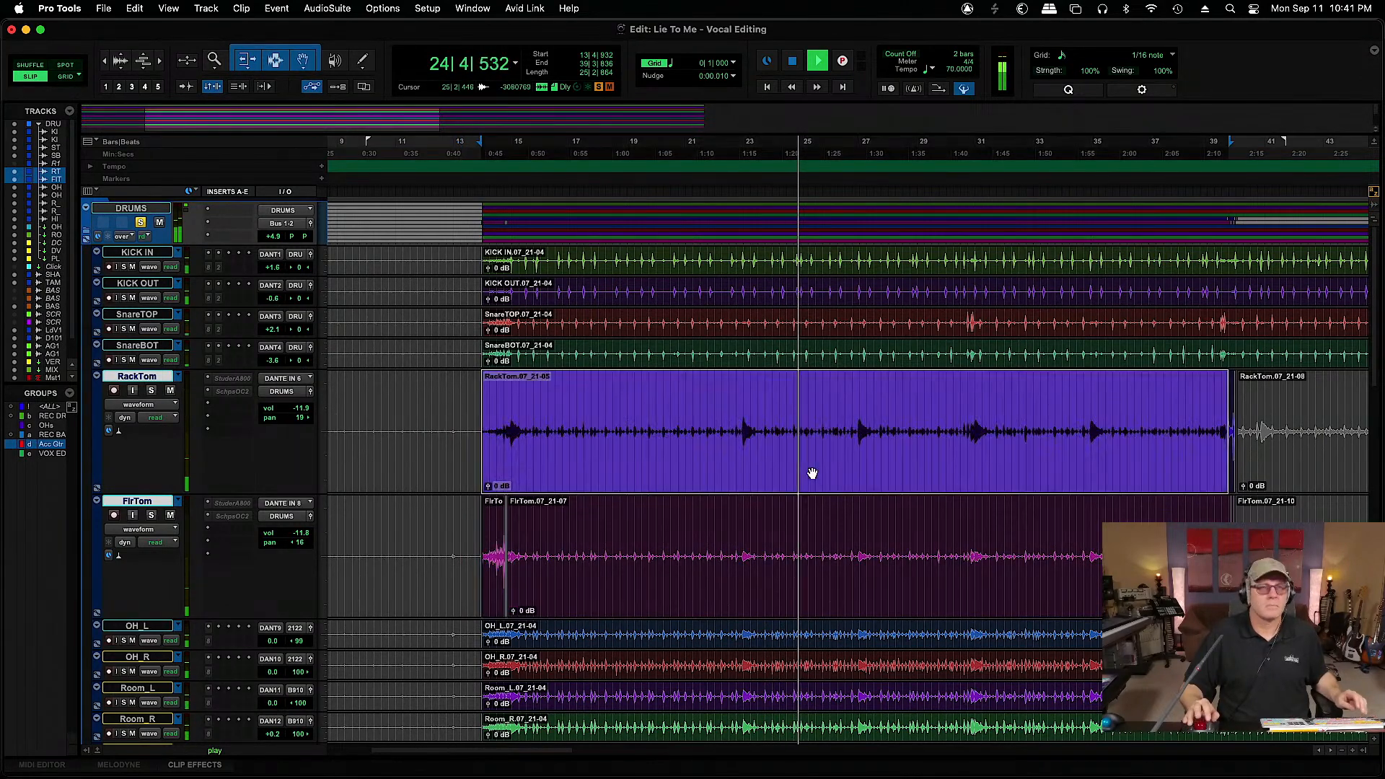
double_click(833, 542)
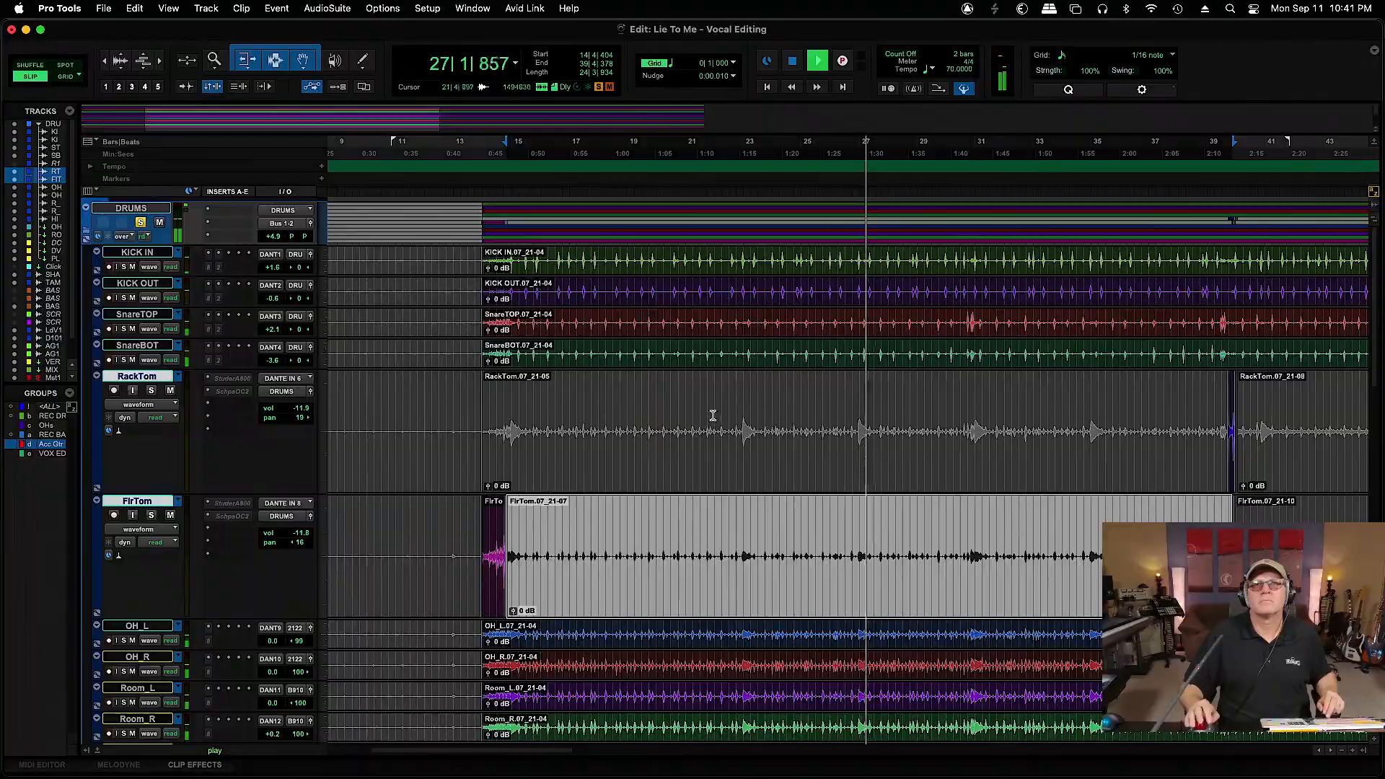
key("space")
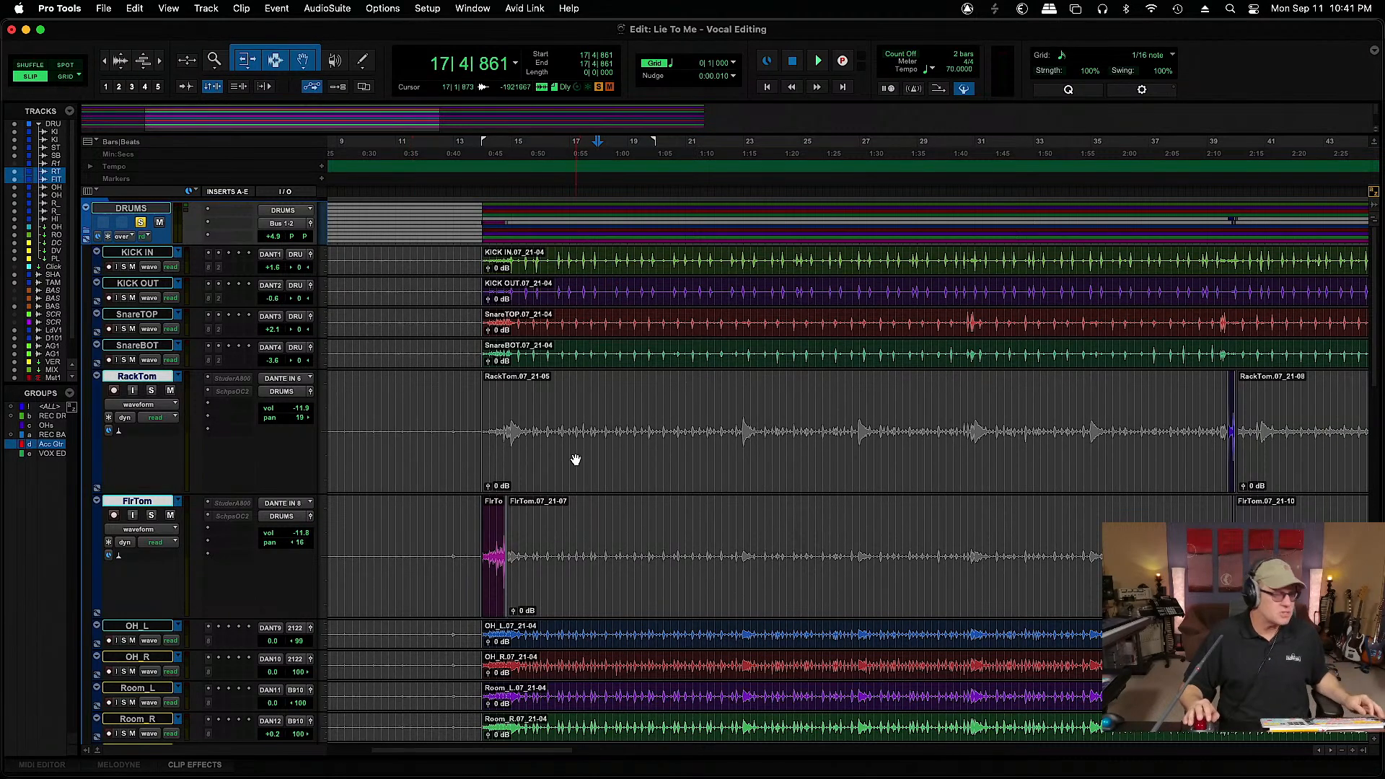
Audition the tom fill before bar 40 within the soloed drums, starting from 39|2|948
key("super+bracketleft")
key("super+bracketleft")
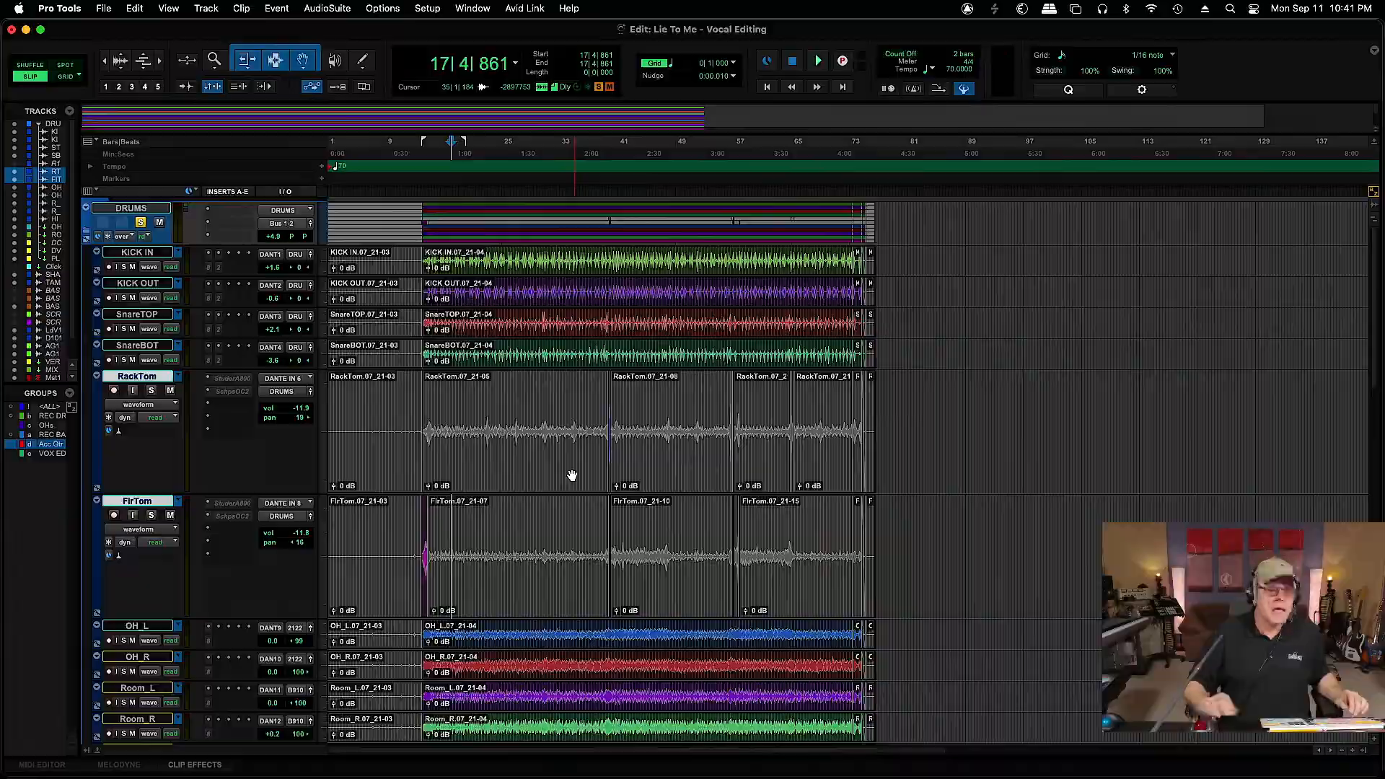
key("super+bracketright")
key("super+bracketright")
key("super+bracketright")
key("super+bracketright")
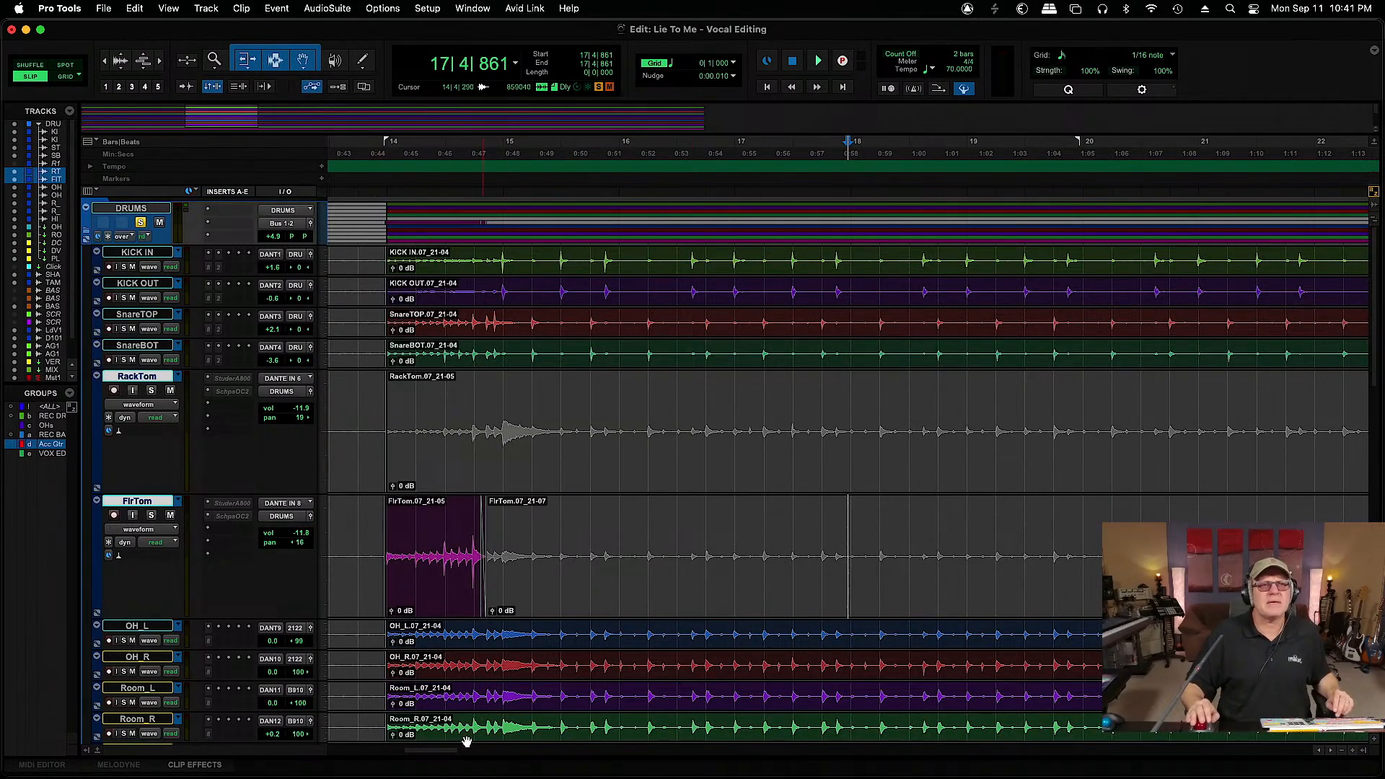
left_click_drag(449, 752, 594, 760)
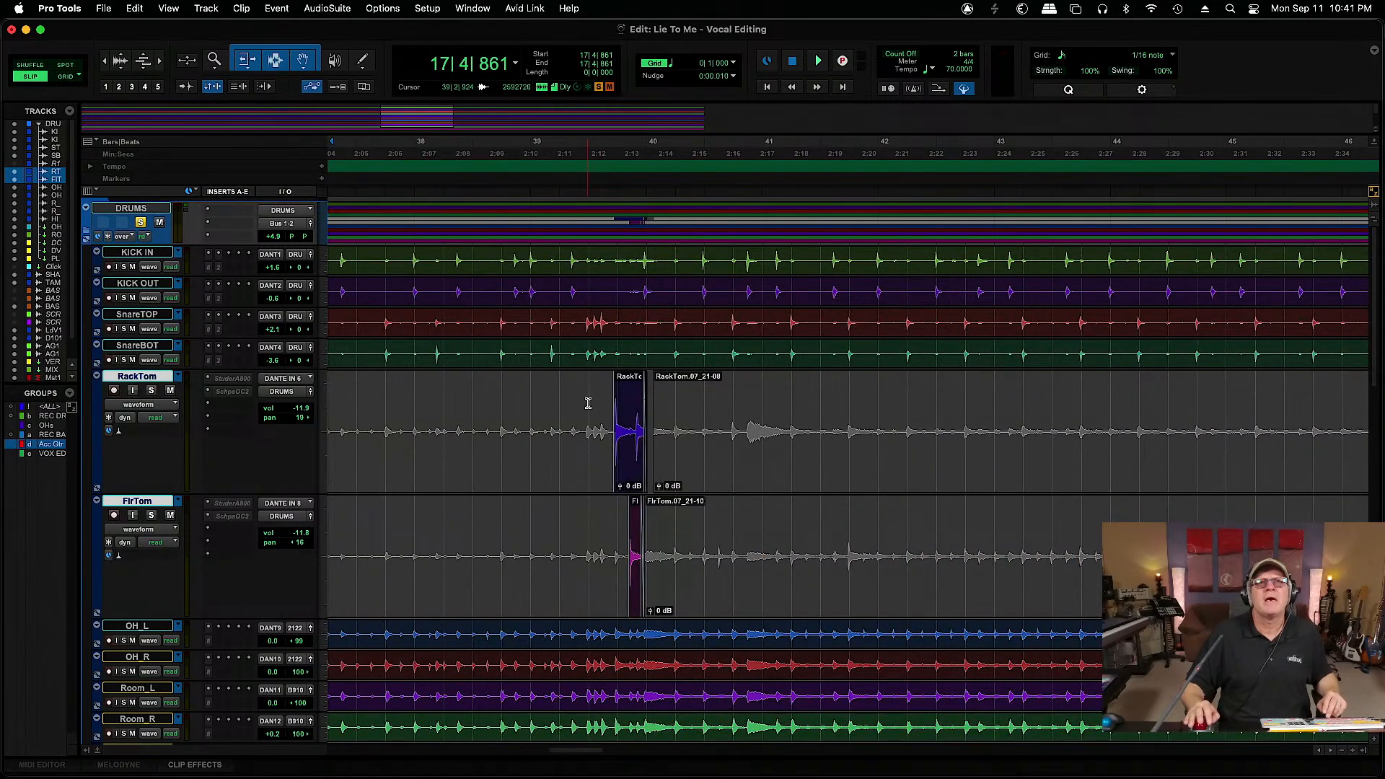
key("space")
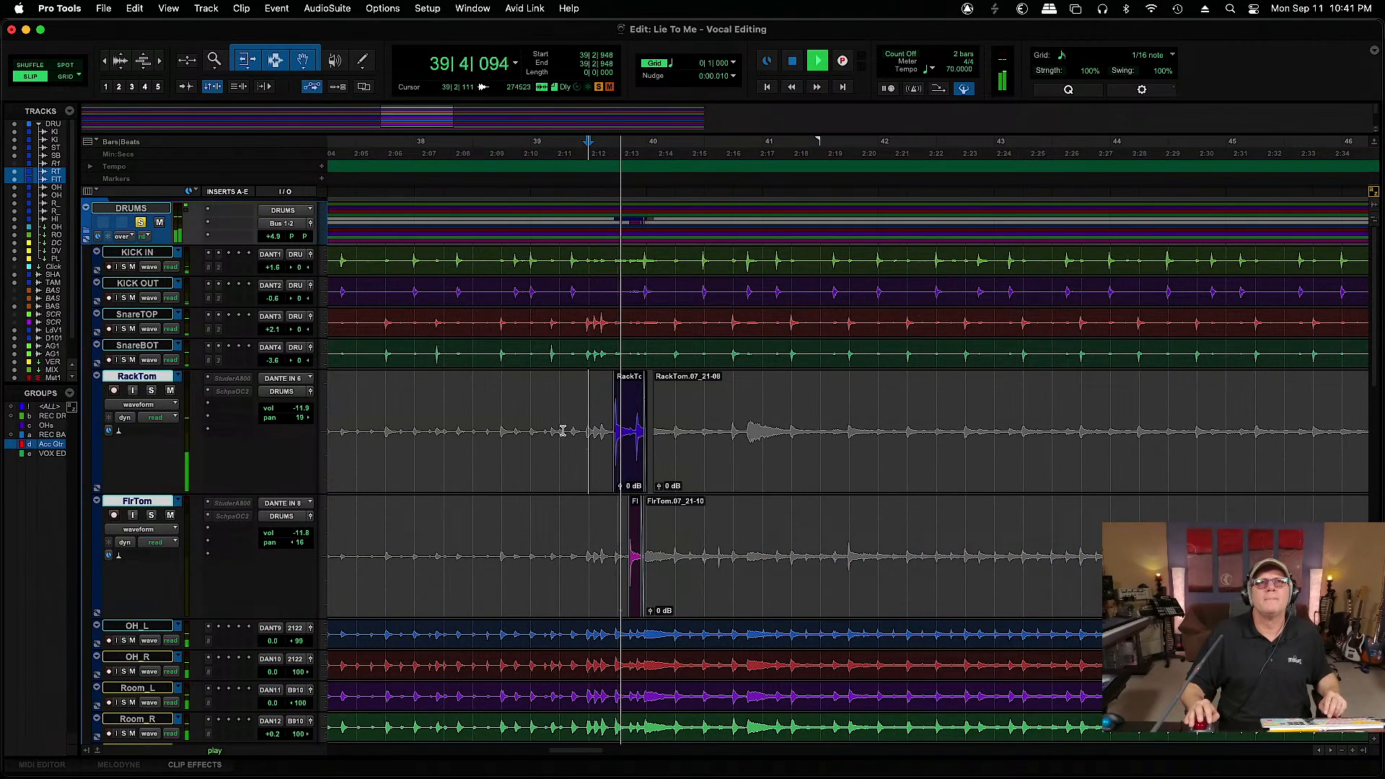
key("space")
Raise the RackTom volume to -6.6 dB and the FlrTom volume to -5.3 dB, and play the fill from 39|2|780
left_click_drag(302, 411, 303, 407)
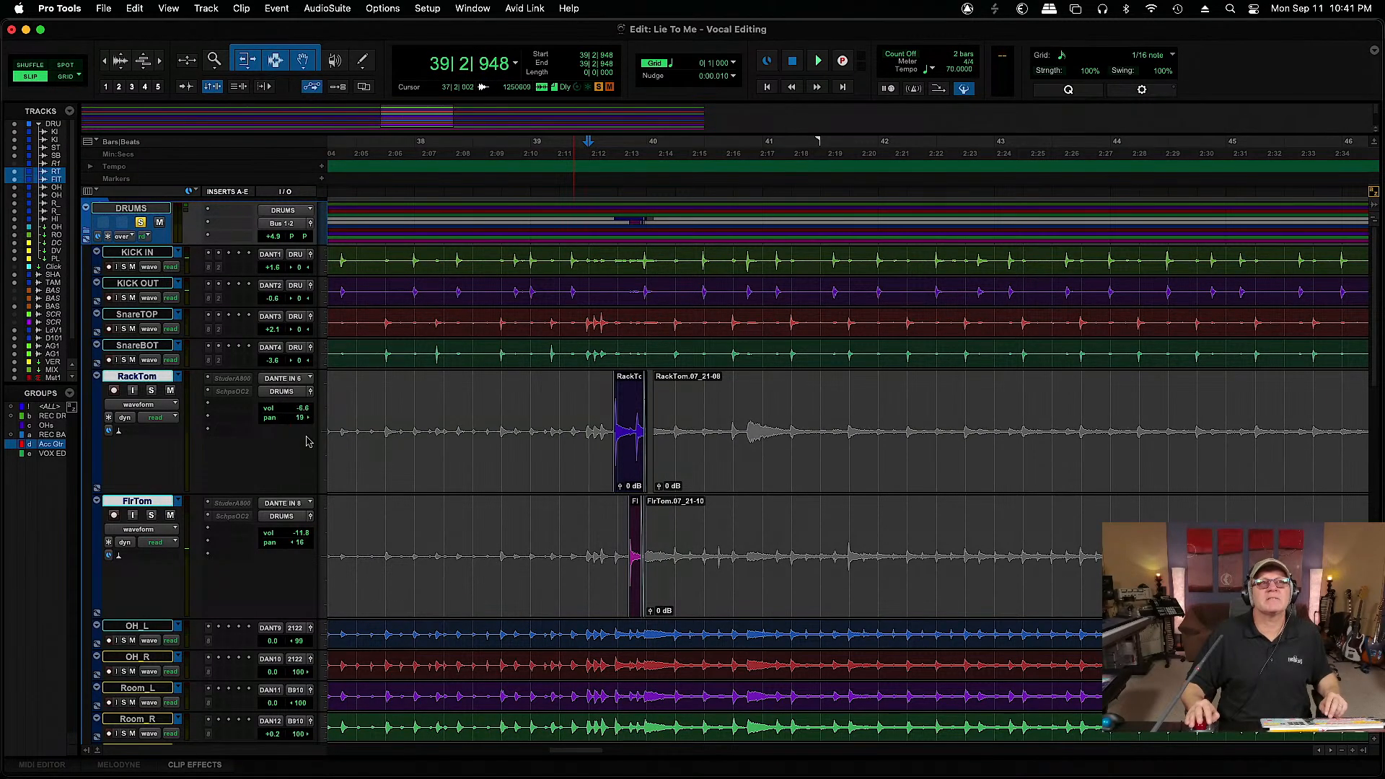
left_click_drag(297, 532, 301, 531)
left_click(582, 415)
key("space")
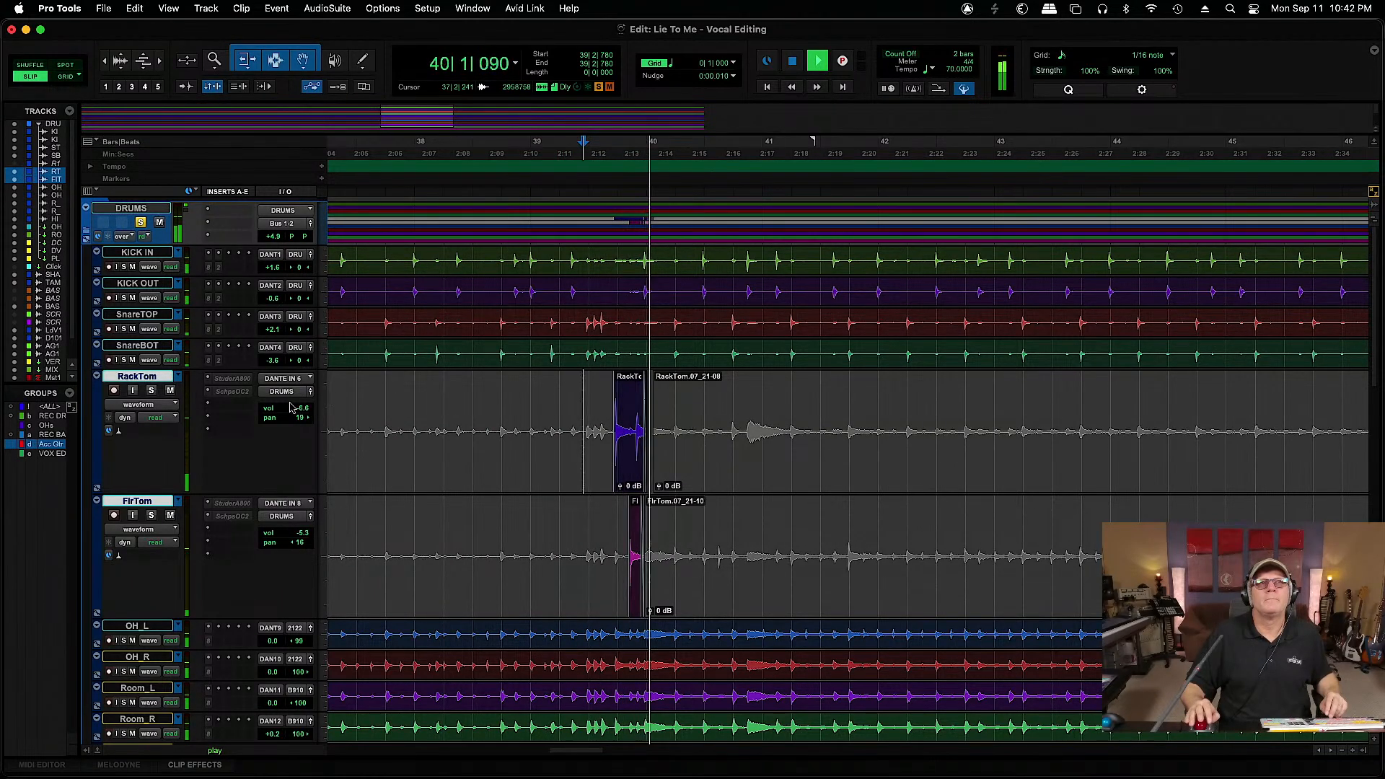
key("space")
Set the RackTom volume to -3.3 dB and the FlrTom volume to -2.0 dB, and audition the fill from 39|2|852
left_click_drag(302, 408, 308, 406)
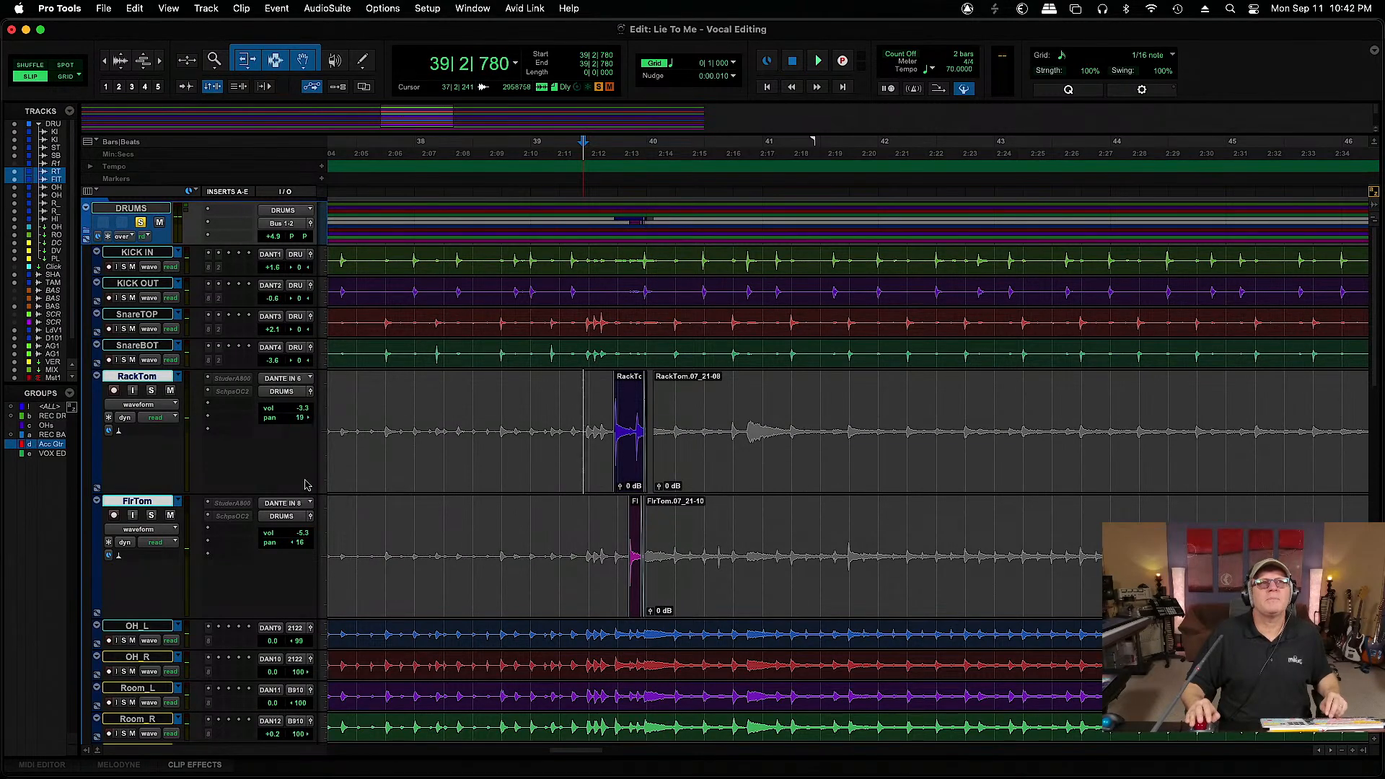
left_click_drag(302, 527, 303, 533)
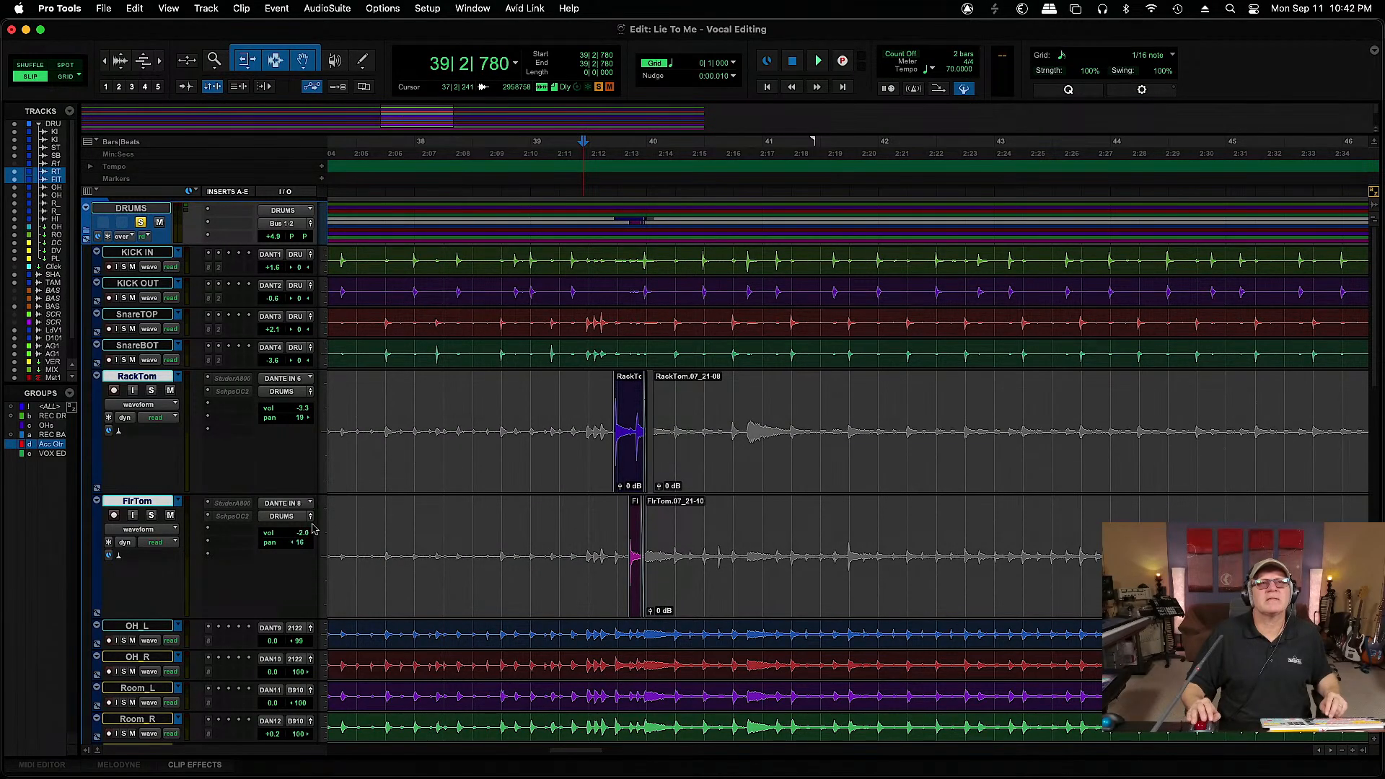
key("space")
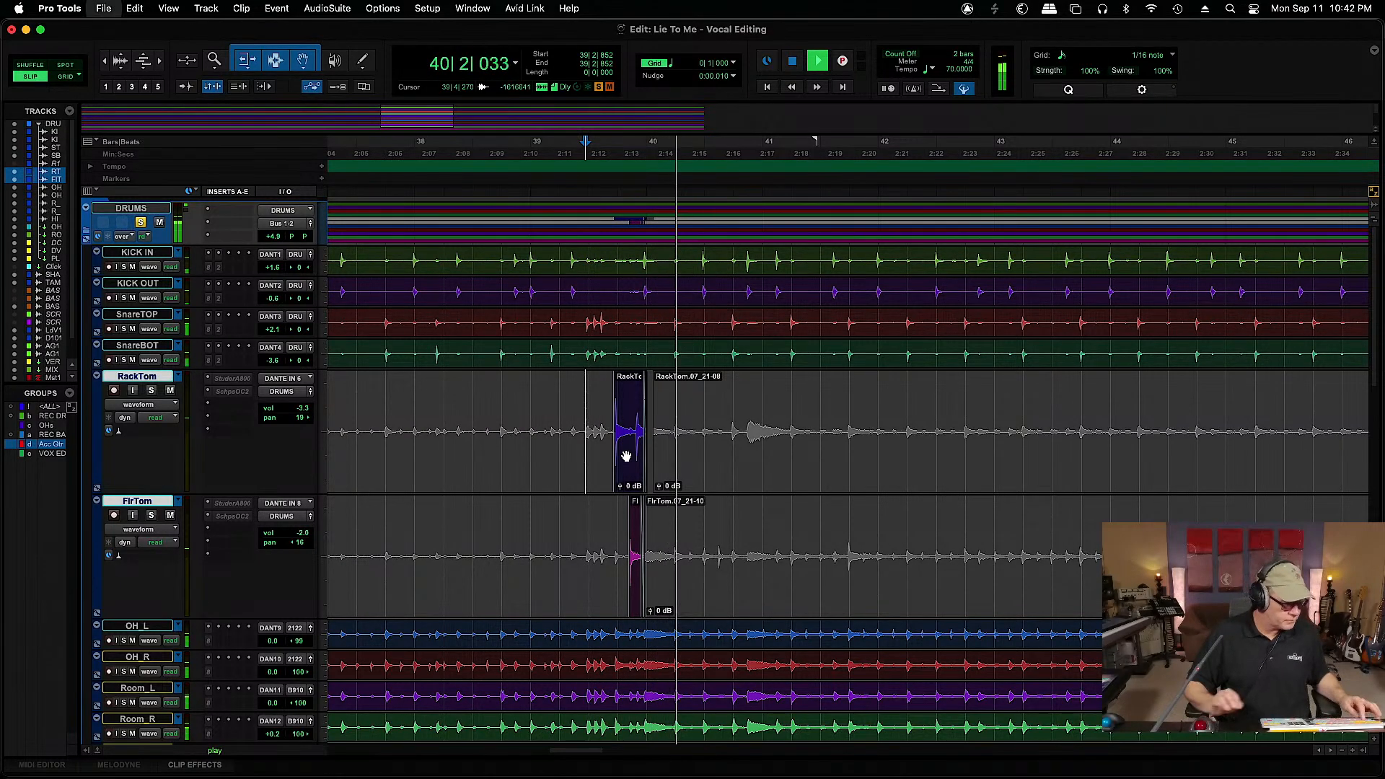
key("super+bracketleft")
key("super+bracketleft")
key("super+bracketleft")
key("super+bracketleft")
key("space")
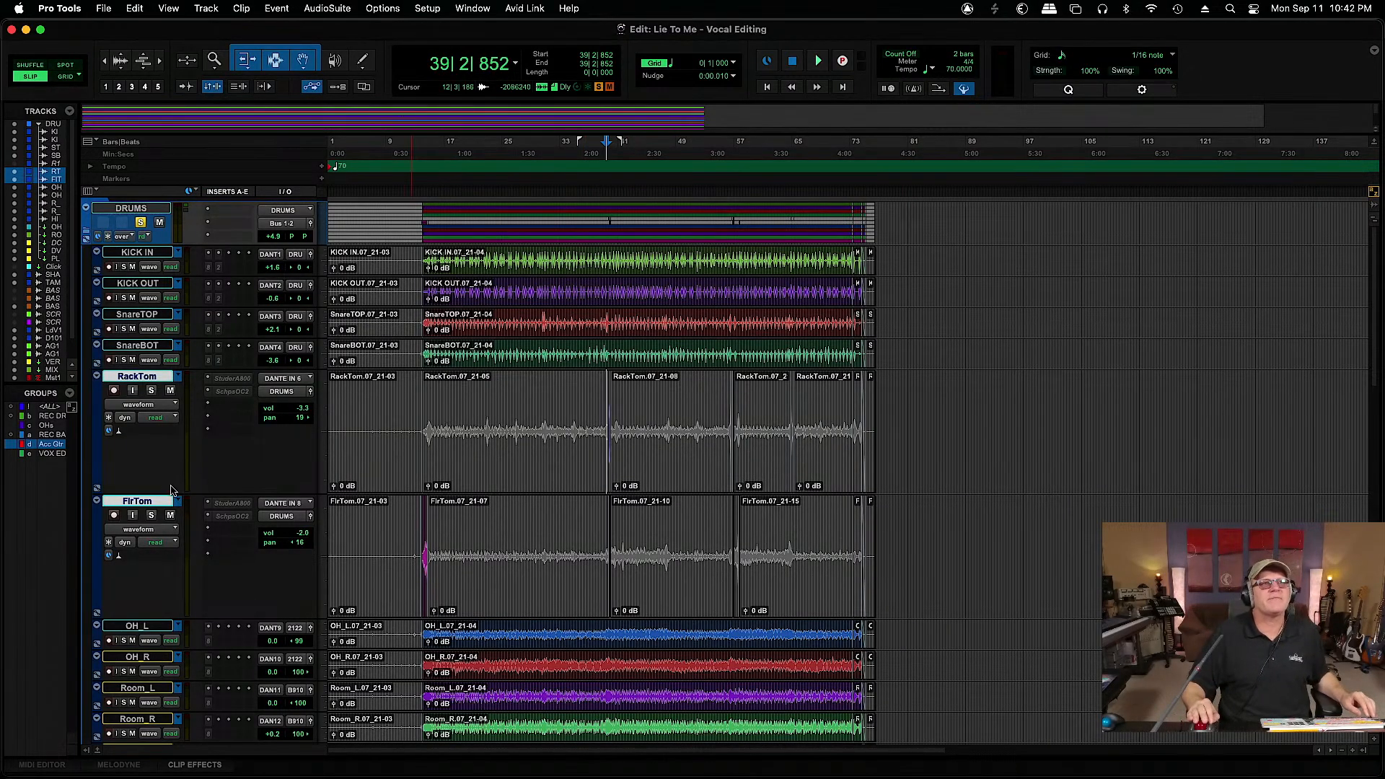
Reduce the RackTom and FlrTom track heights to match the other drum tracks
key("ctrl+Up")
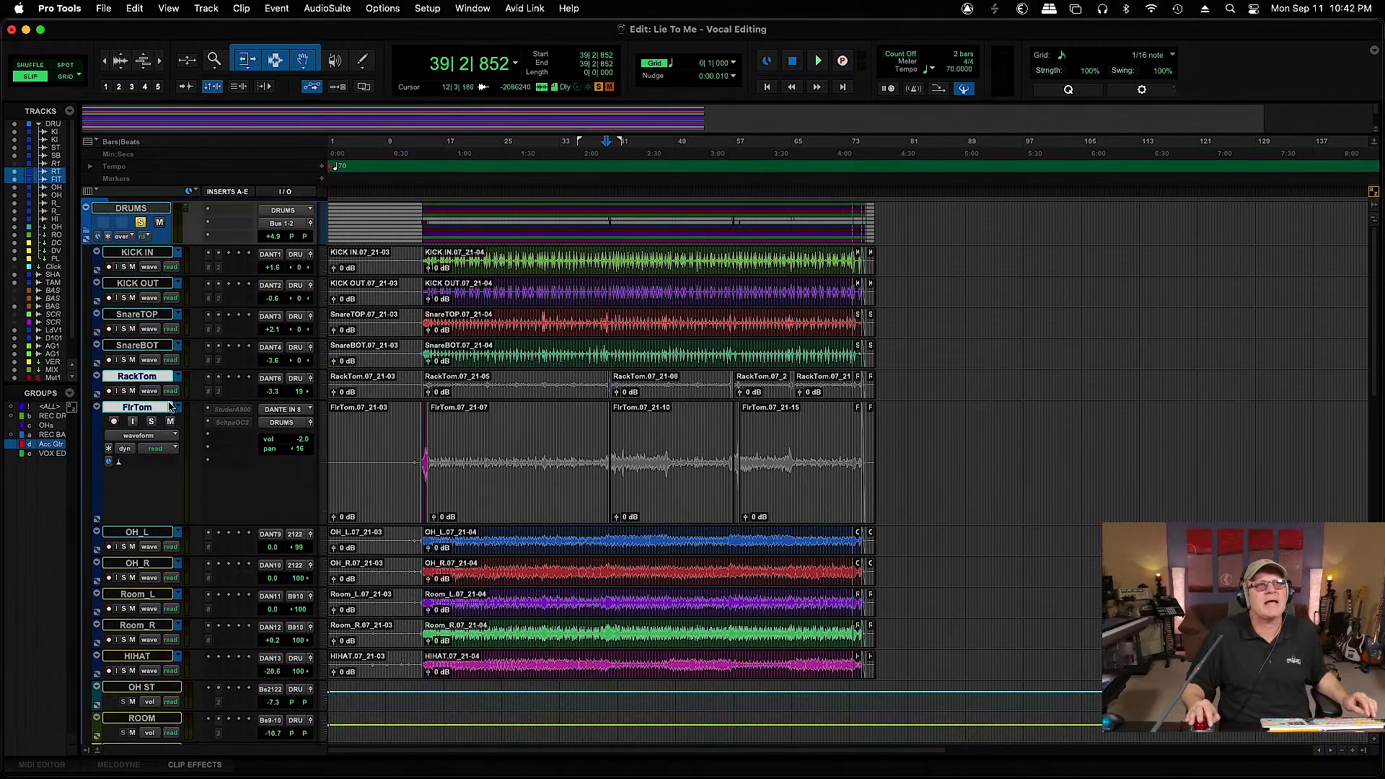
key("ctrl+Up")
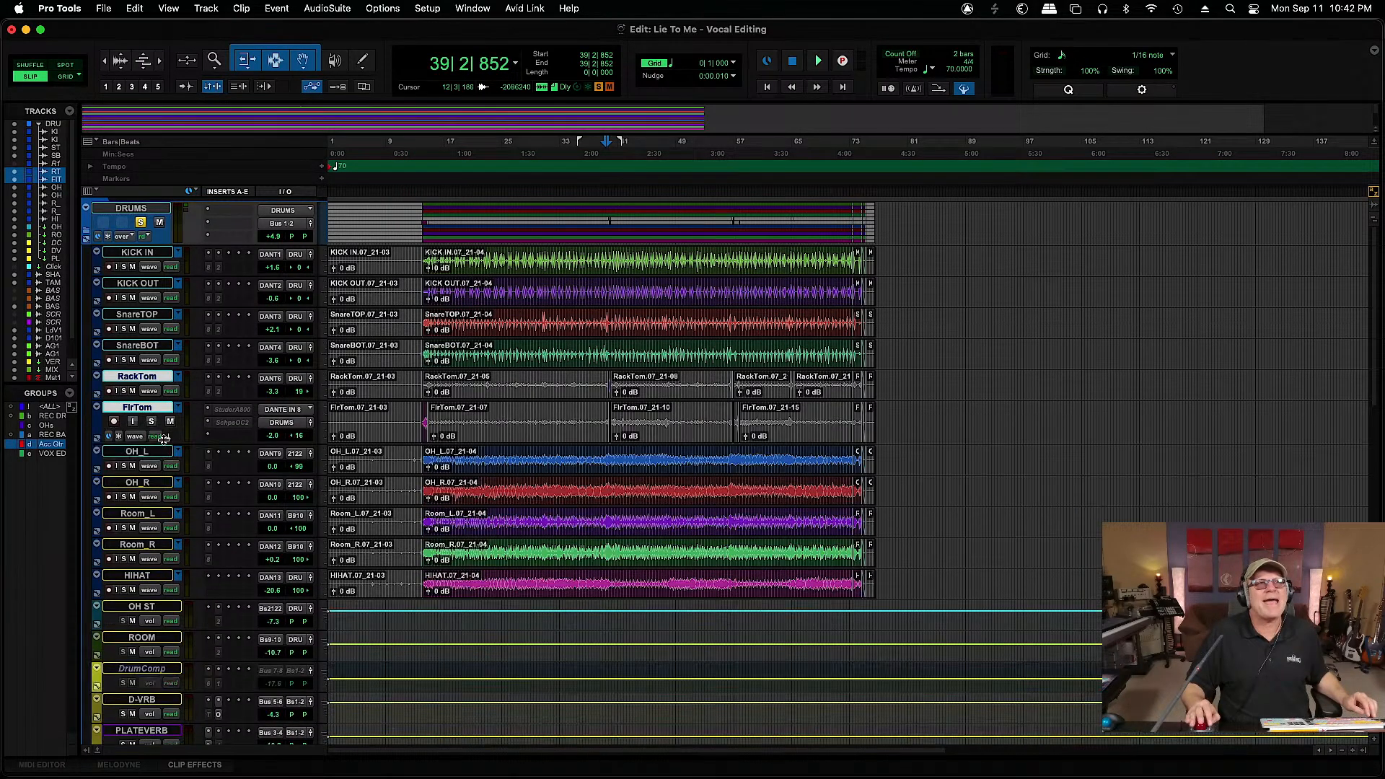
key("ctrl+Up")
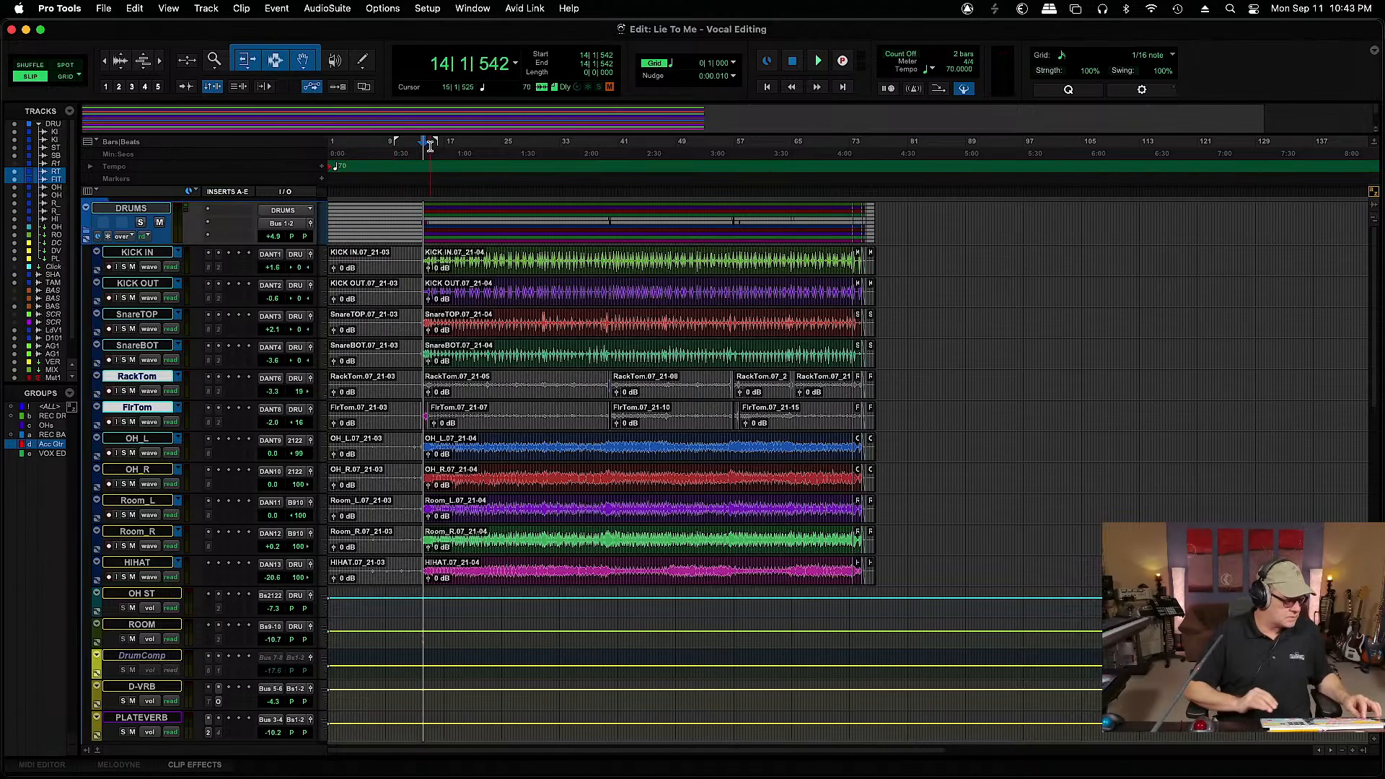
Play the full mix from 13|4|499 to check the floor tom entrance at bar 14
key("super+bracketright")
key("super+bracketright")
key("super+bracketright")
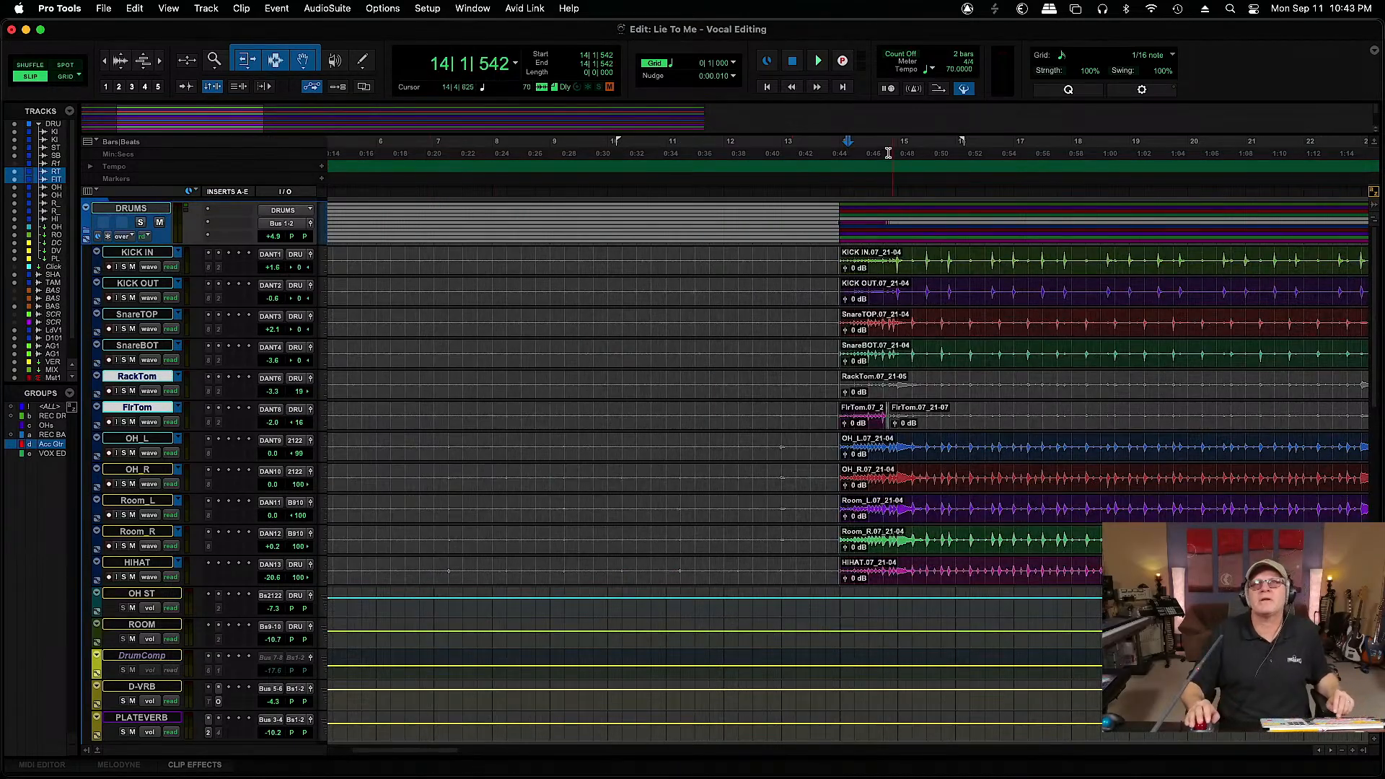
left_click(844, 150)
left_click(832, 151)
key("space")
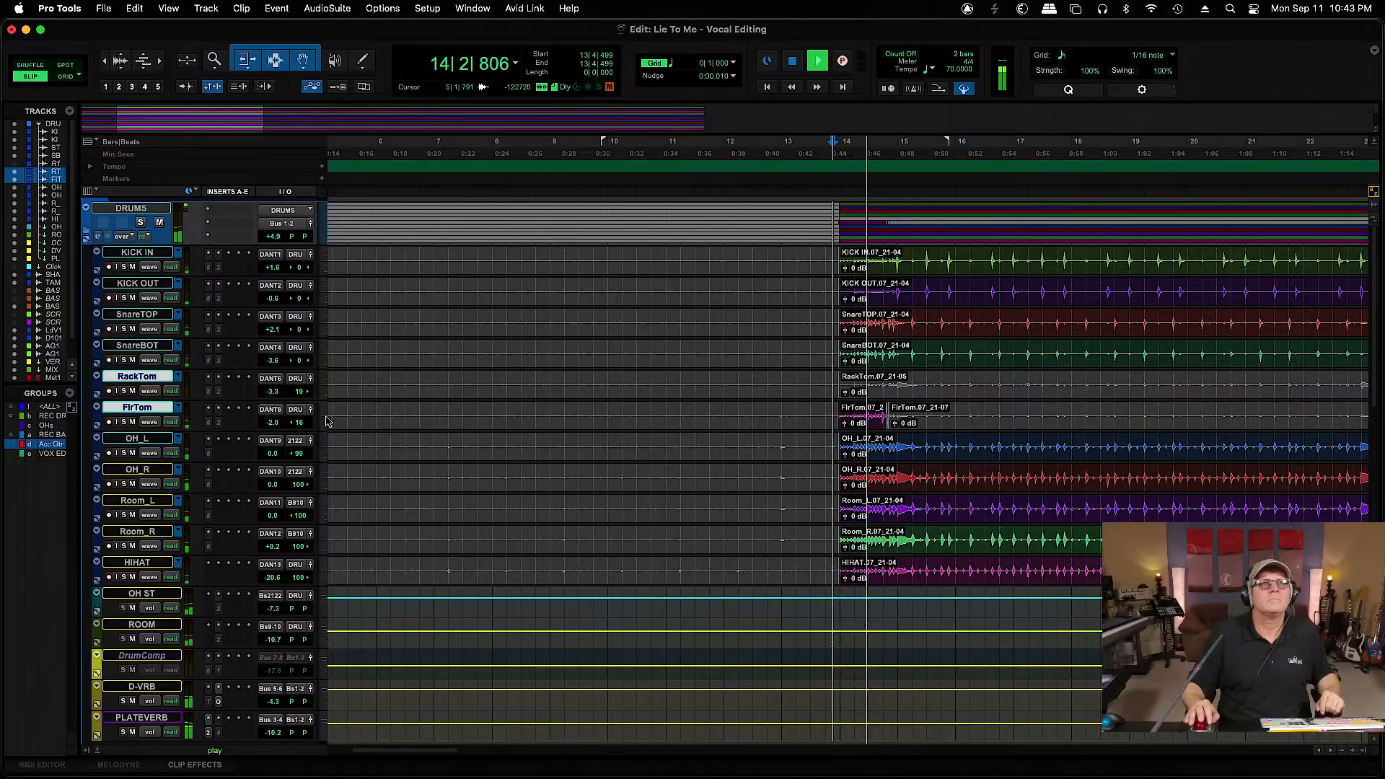
Raise the clip gain of the unmuted FlrTom clip in bar 14 to +2.6 dB and listen from 13|4|296
left_click(868, 415)
key("super+bracketright")
key("super+bracketright")
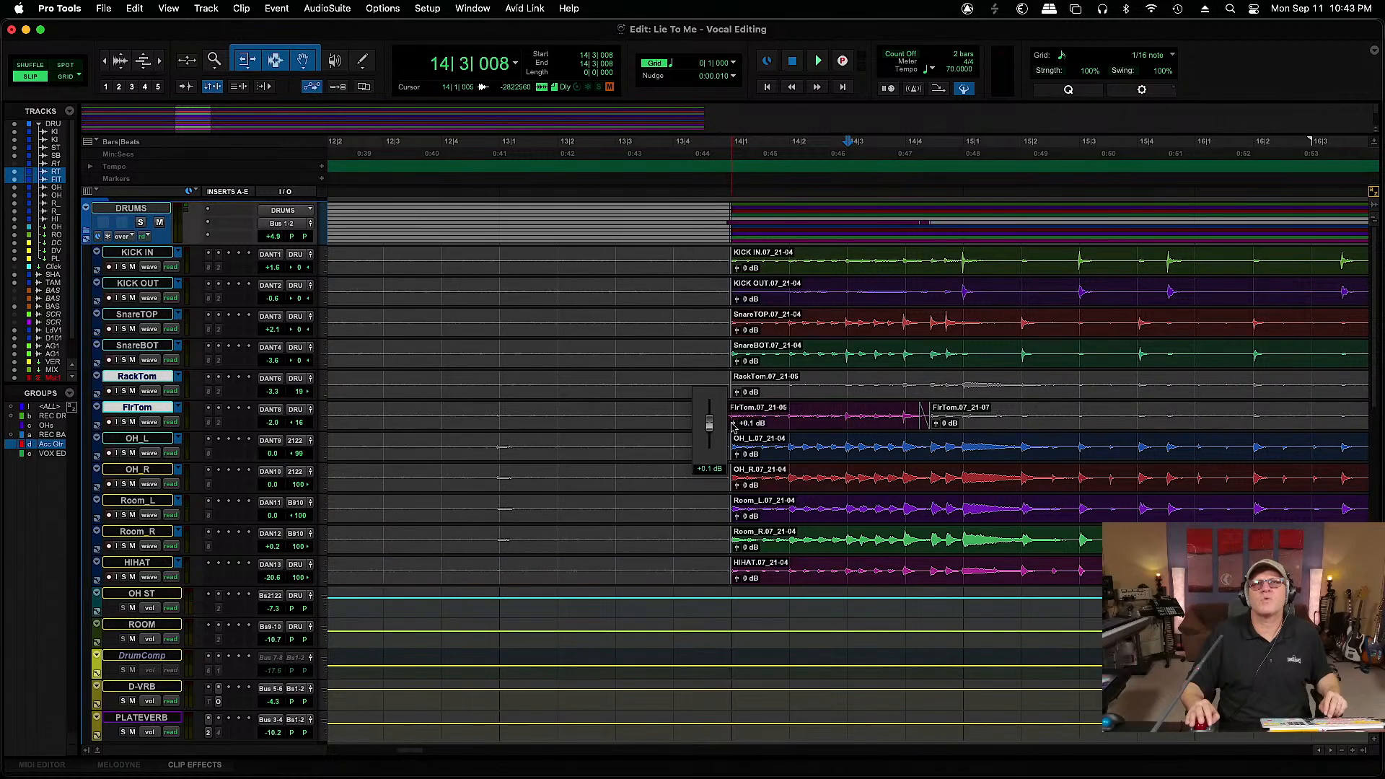
left_click_drag(732, 426, 732, 426)
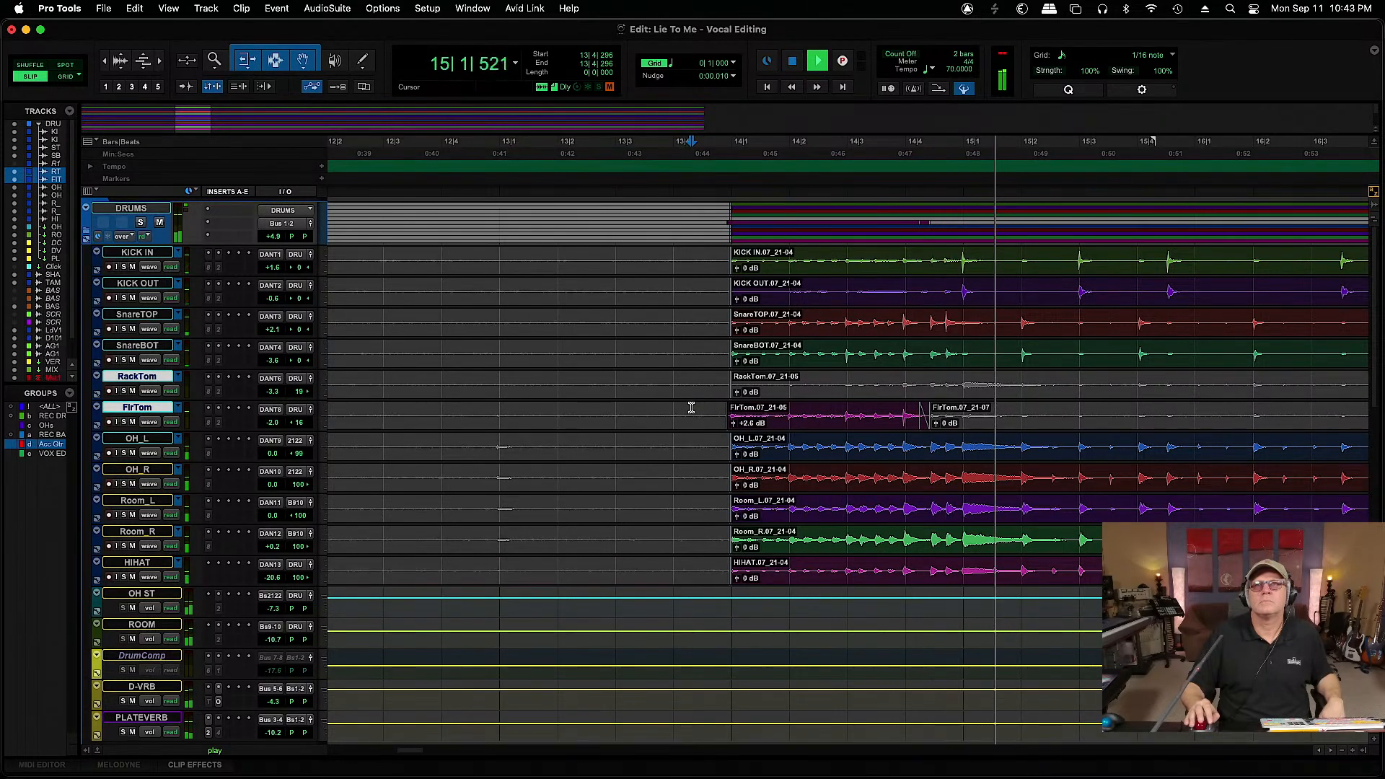
key("r")
key("r")
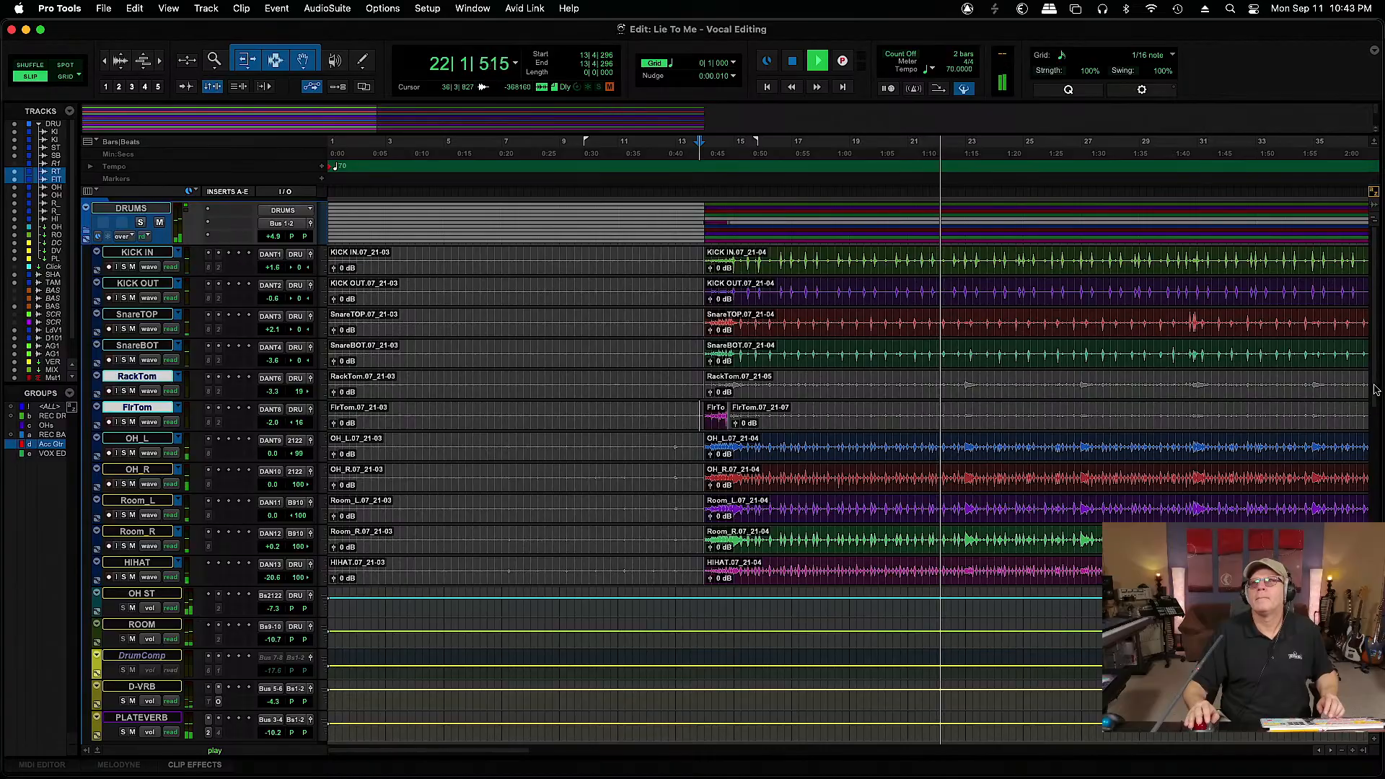
Make the SHAKER and TAMB tracks inactive together
scroll(685, 404, "down", 15)
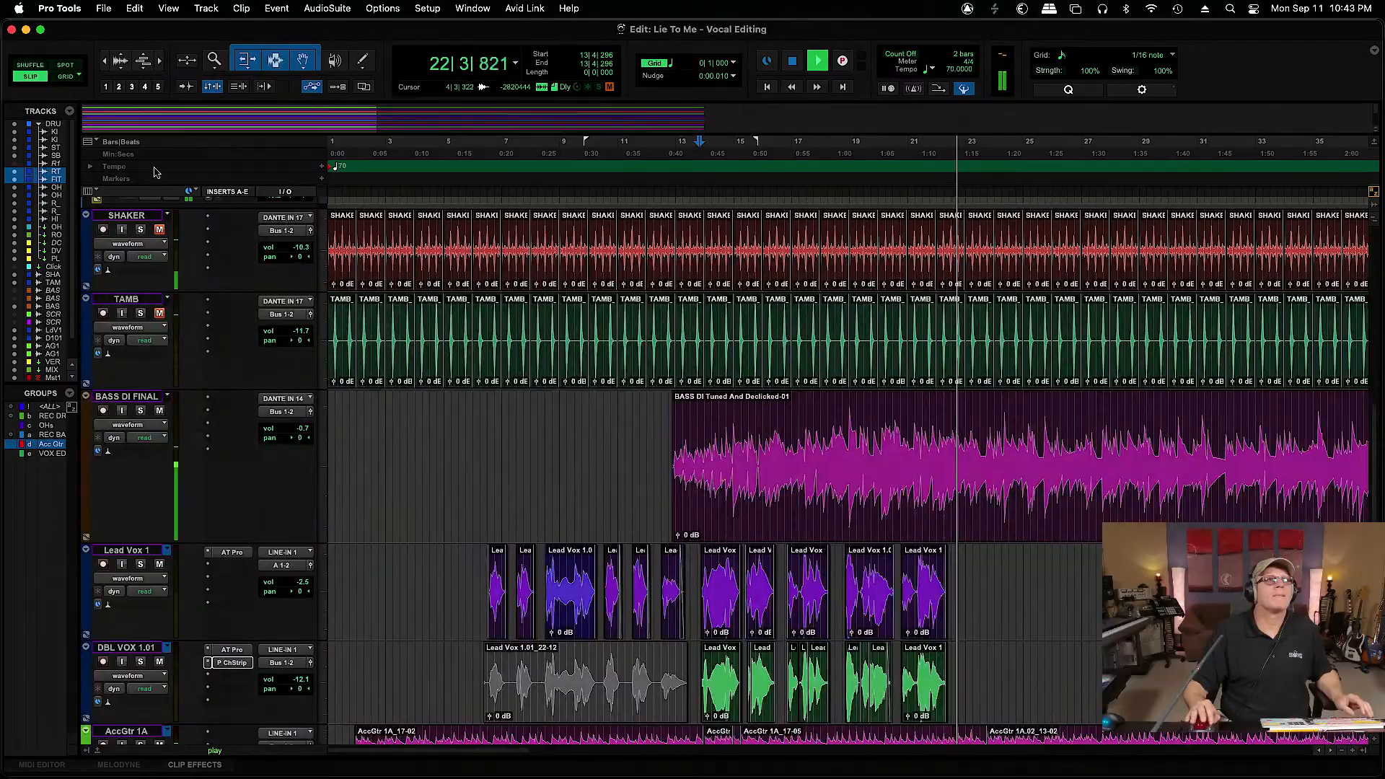
left_click(144, 215)
left_click(140, 300, "shift")
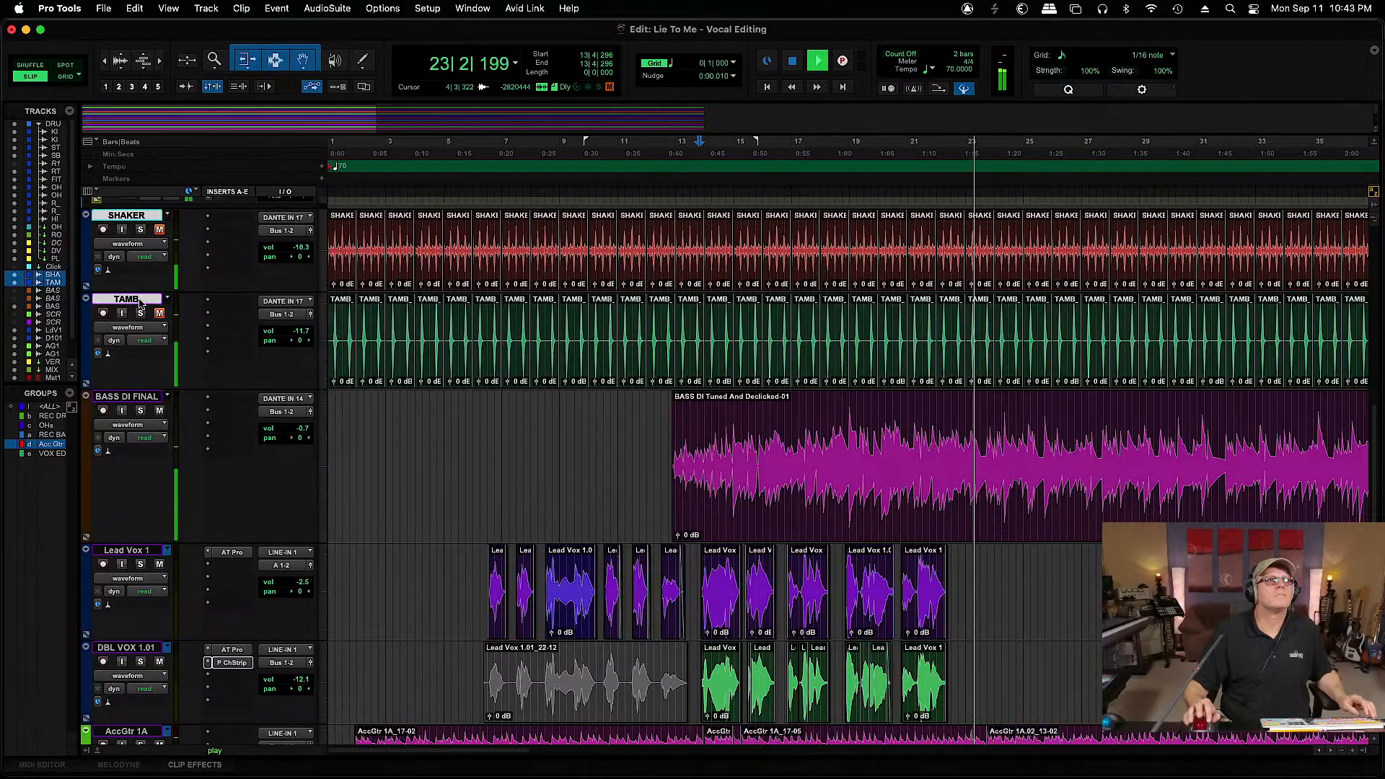
right_click(141, 300)
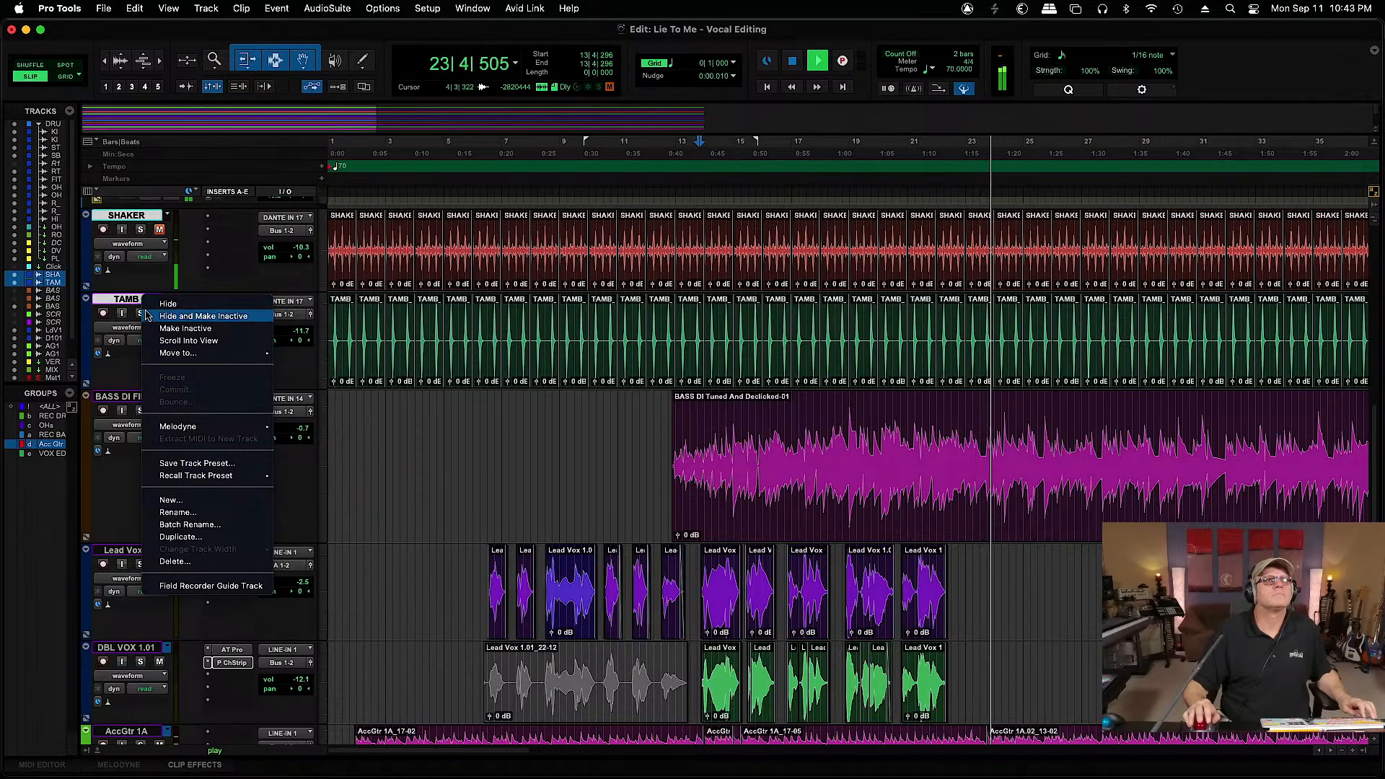
left_click(155, 329)
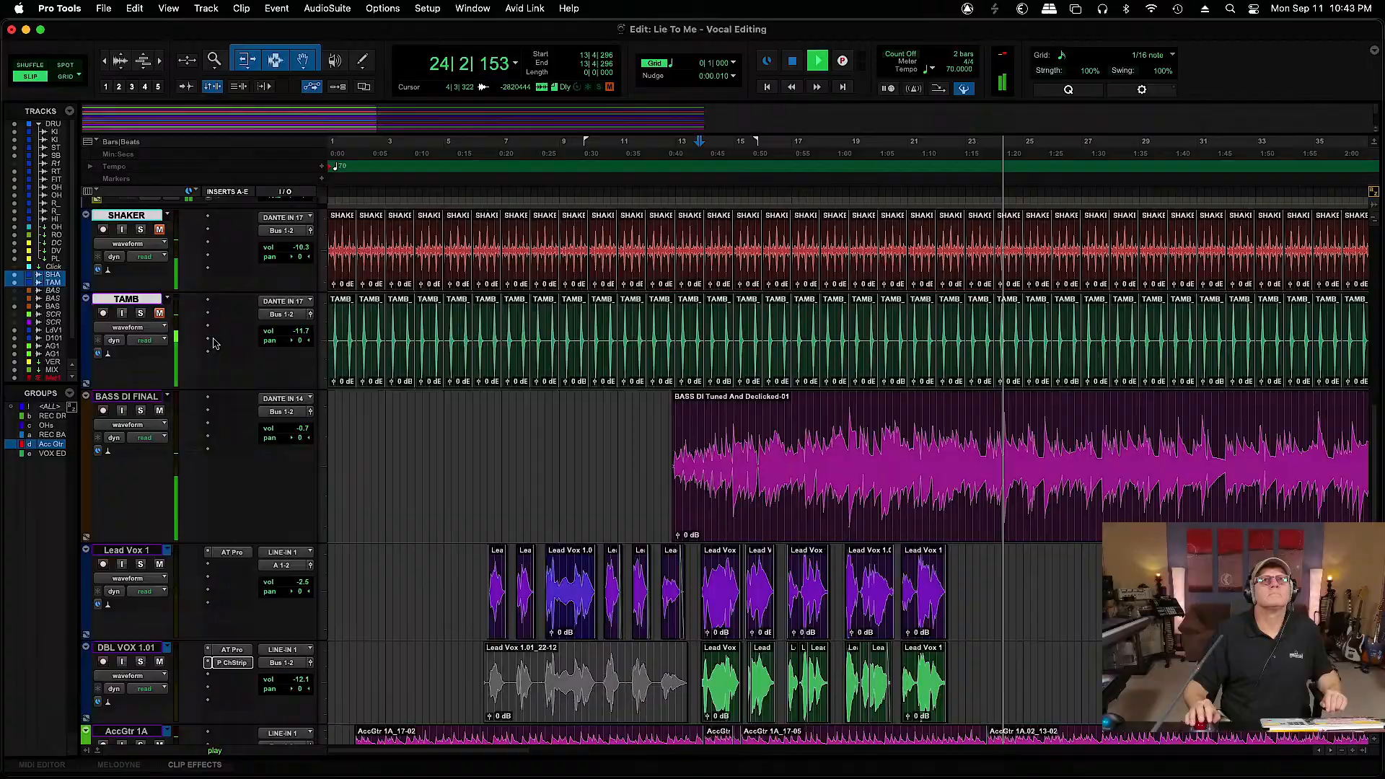
Move the SHAKER and TAMB tracks above the DRUMS folder at the start of the track order
left_click_drag(126, 216, 127, 198)
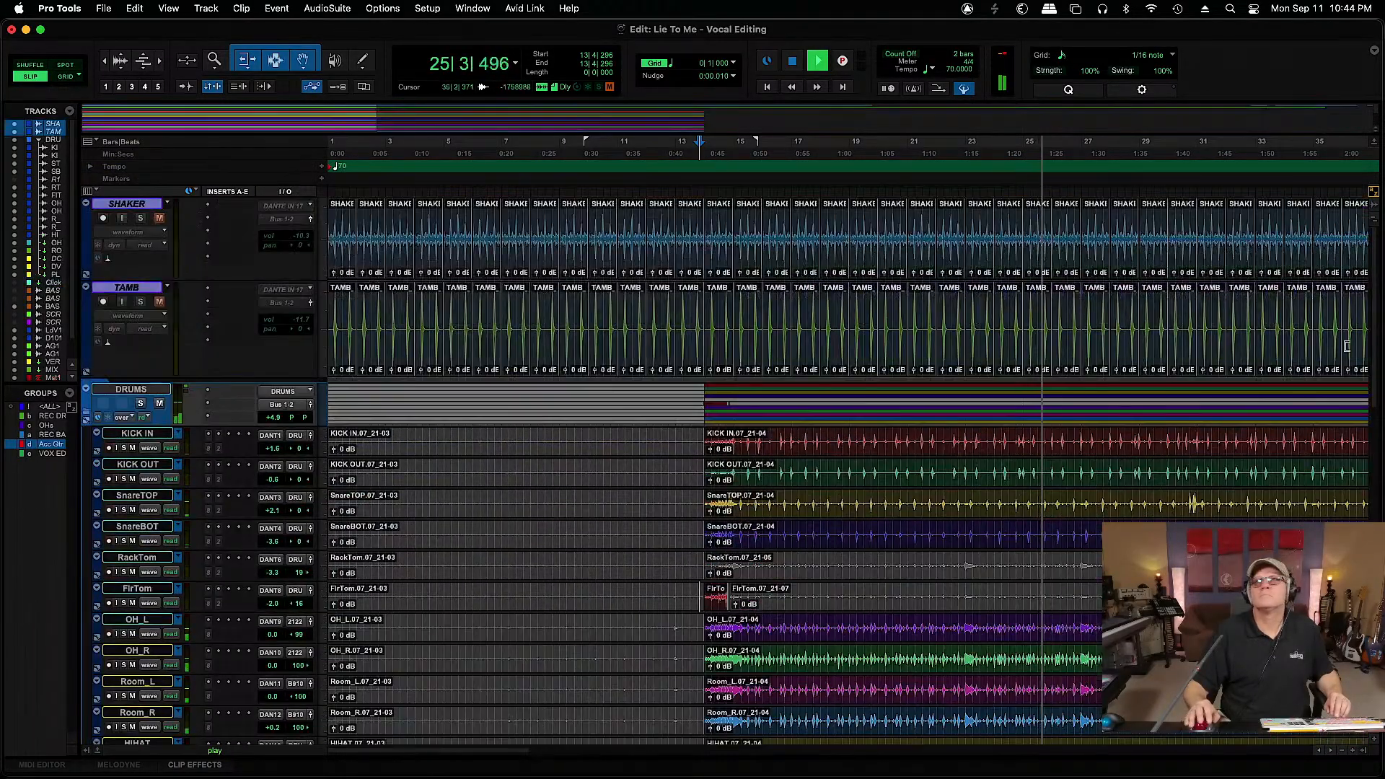
scroll(419, 315, "down", 10)
scroll(346, 447, "down", 5)
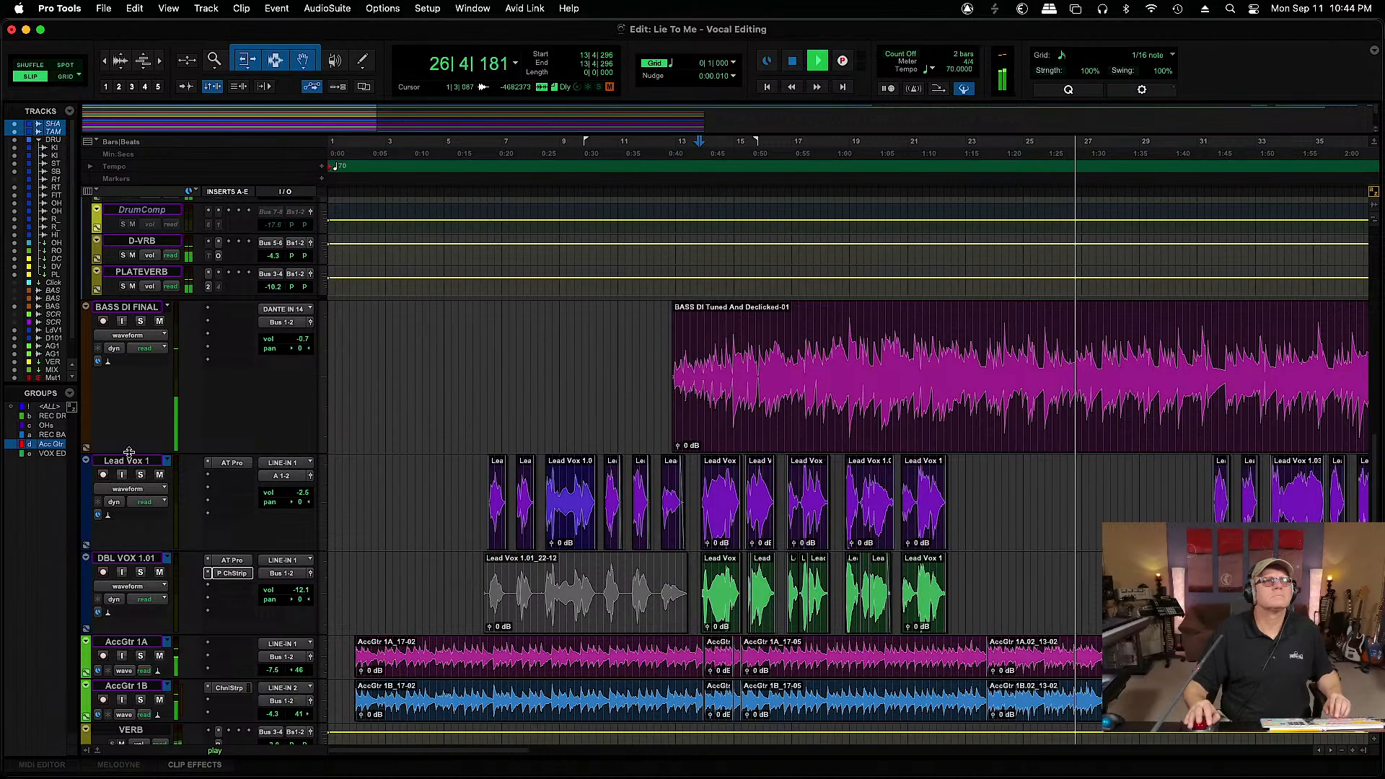
Reduce the BASS DI FINAL track's height and move AccGtr 1A and AccGtr 1B together directly below it
left_click_drag(128, 452, 138, 352)
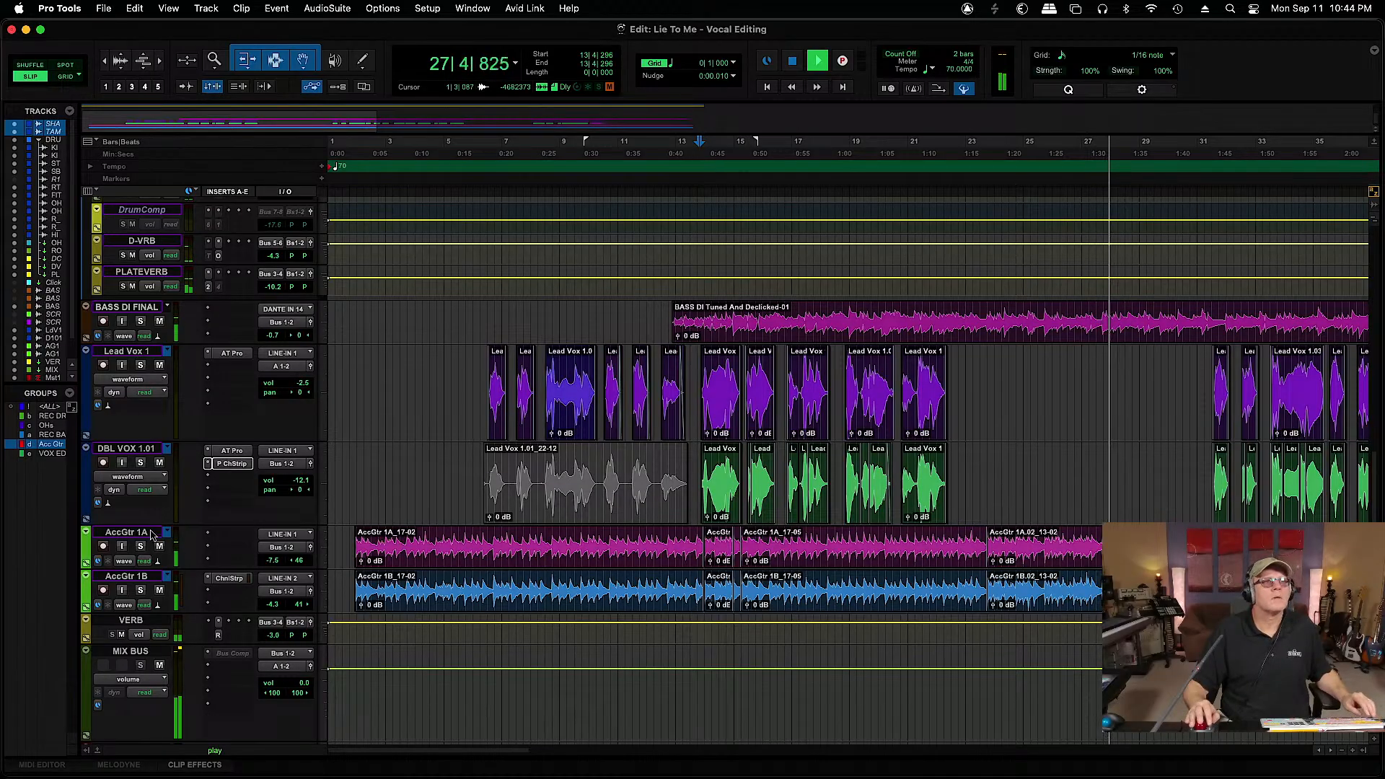
left_click(126, 531)
left_click(147, 575, "shift")
left_click_drag(148, 575, 138, 370)
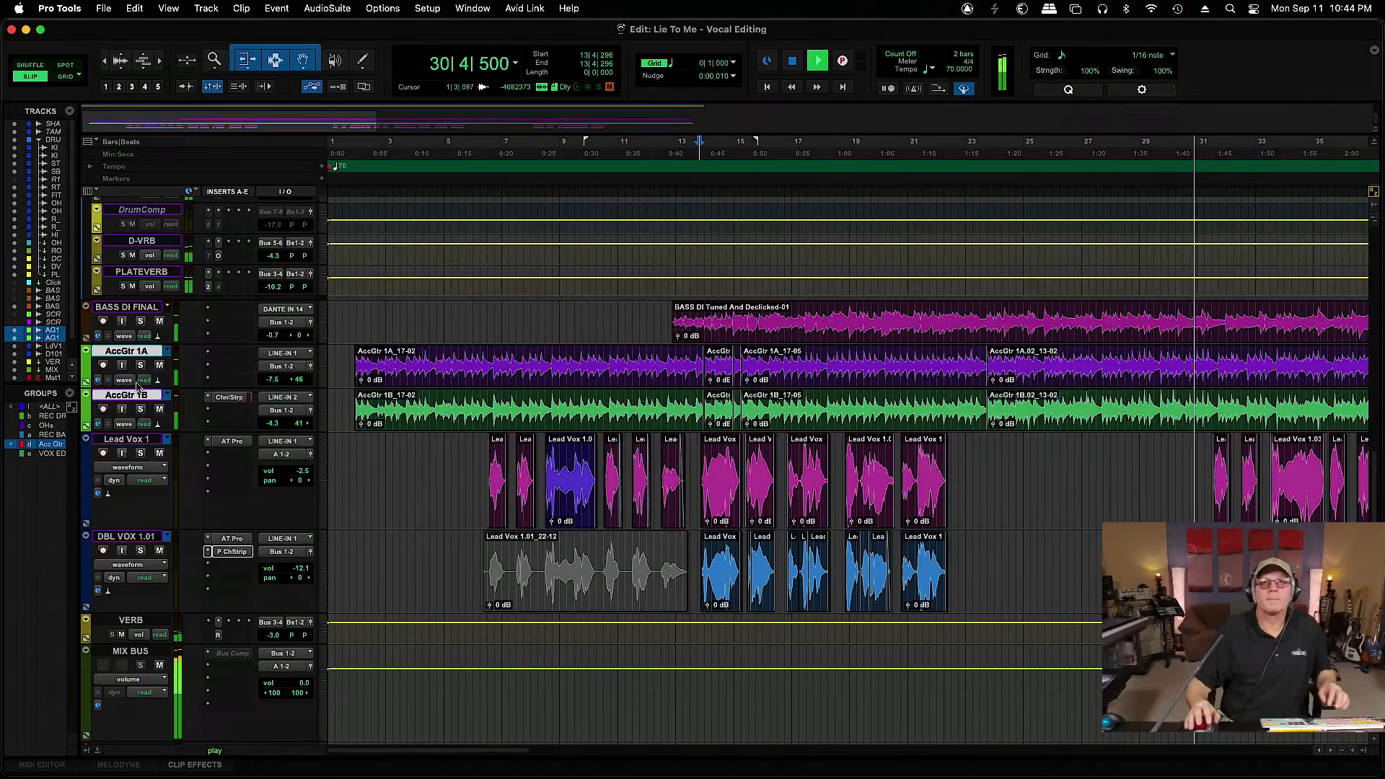
Shrink the Lead Vox 1 and DBL VOX 1.01 tracks to match the guitar tracks' height and stop playback
key("super+bracketleft")
key("super+bracketleft")
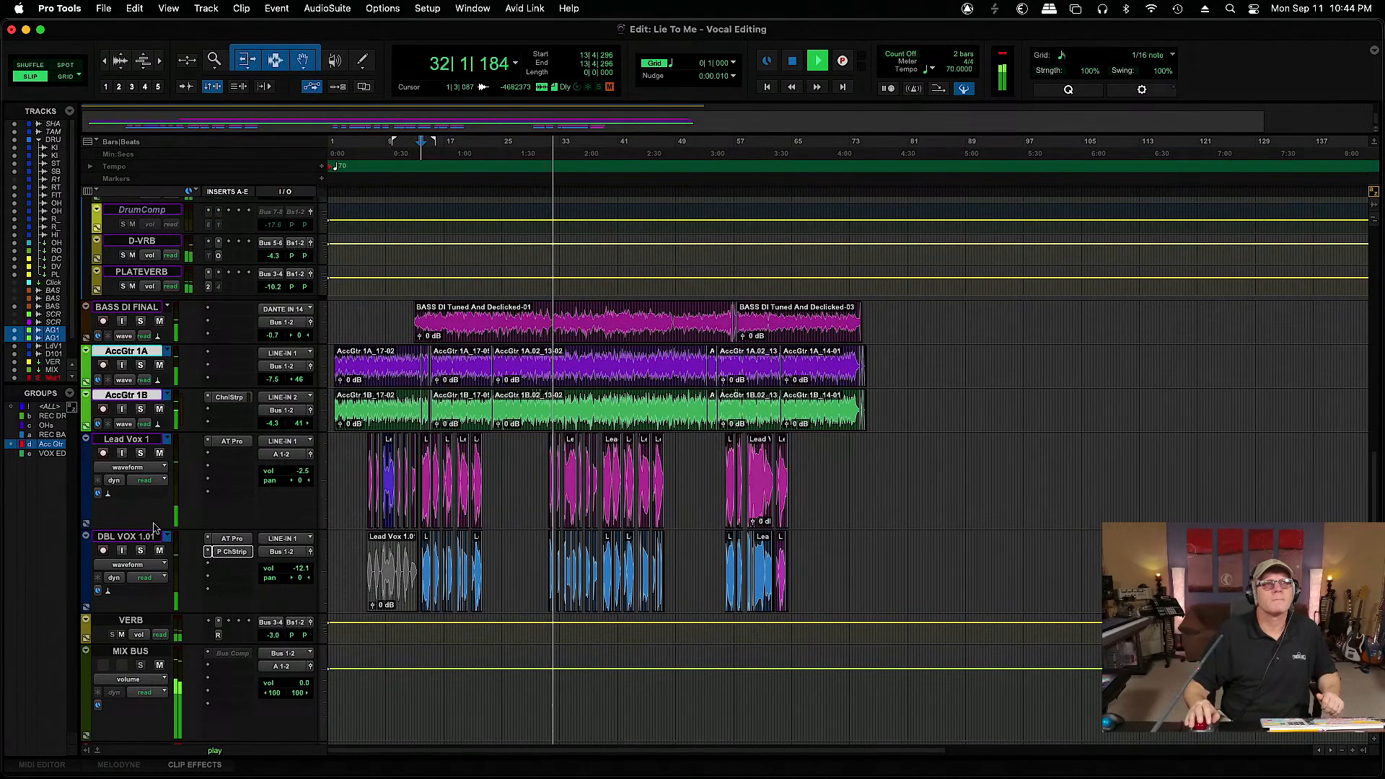
left_click_drag(153, 530, 156, 474)
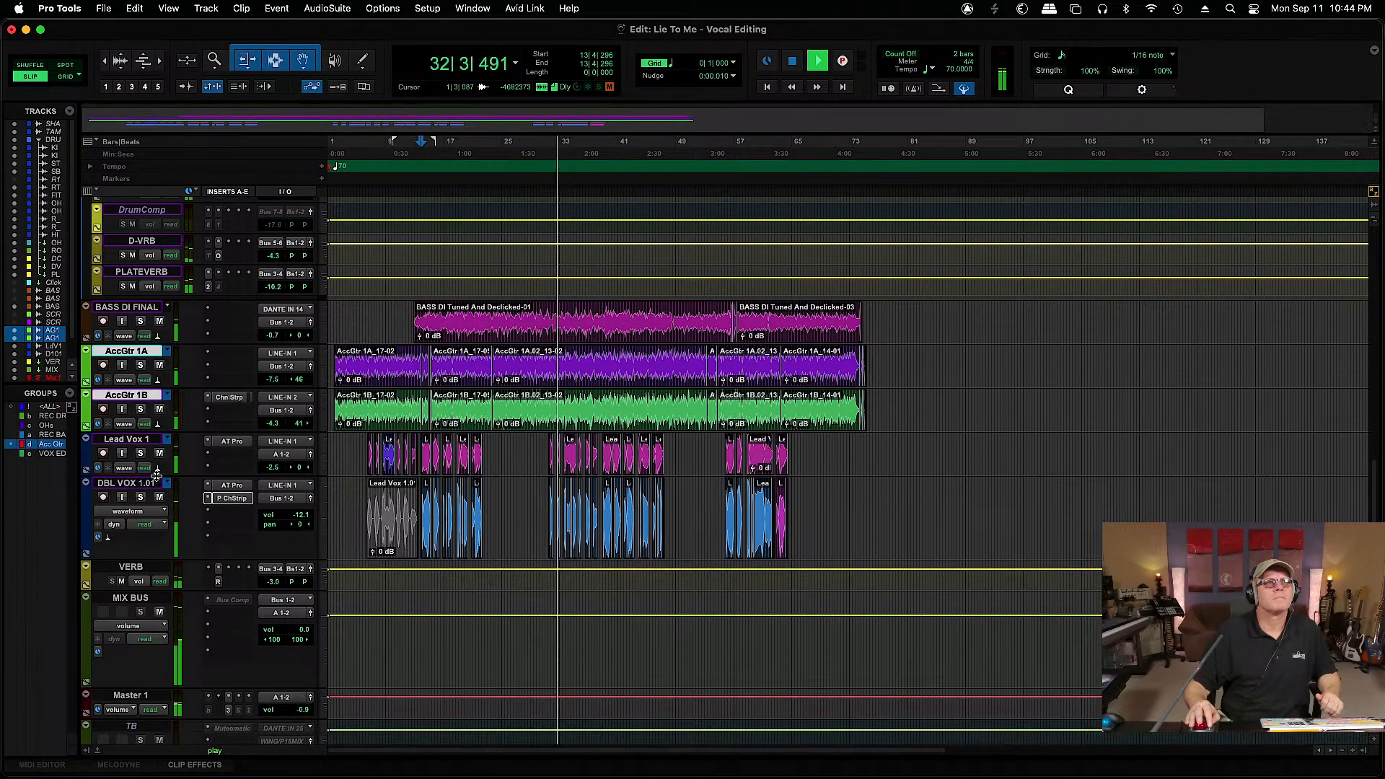
left_click_drag(153, 559, 158, 527)
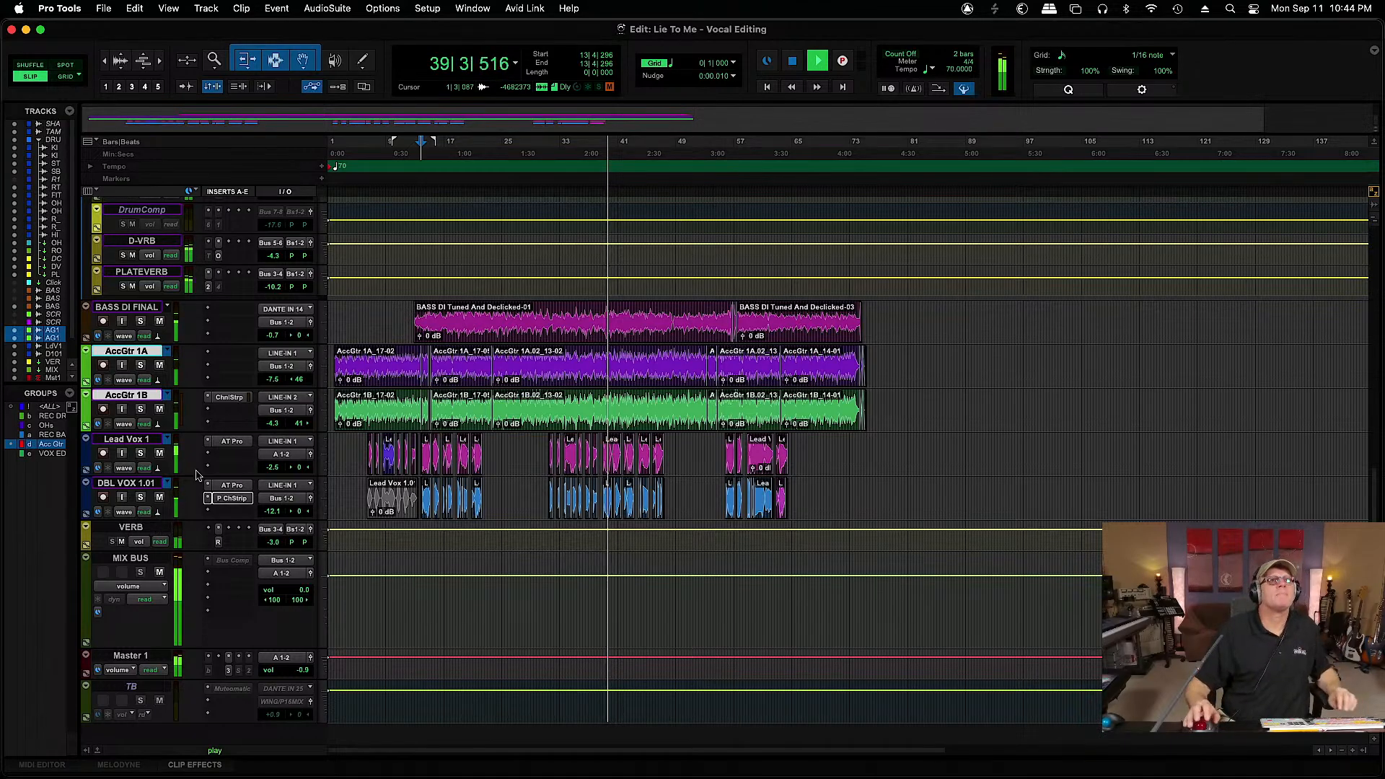
key("space")
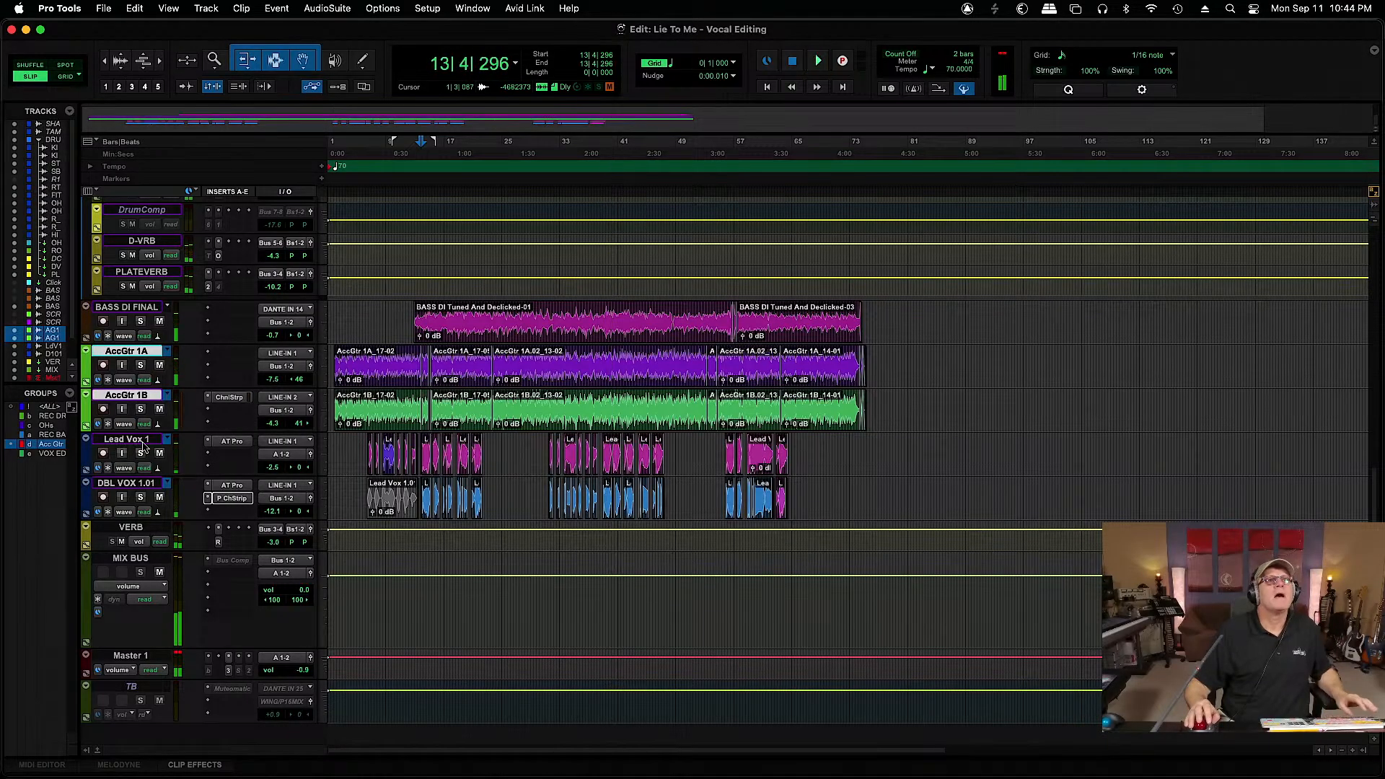
With Lead Vox 1 and DBL VOX 1.01 selected, open the Happy To Hold You Hand - Drum Editing session for session data import
left_click(143, 443)
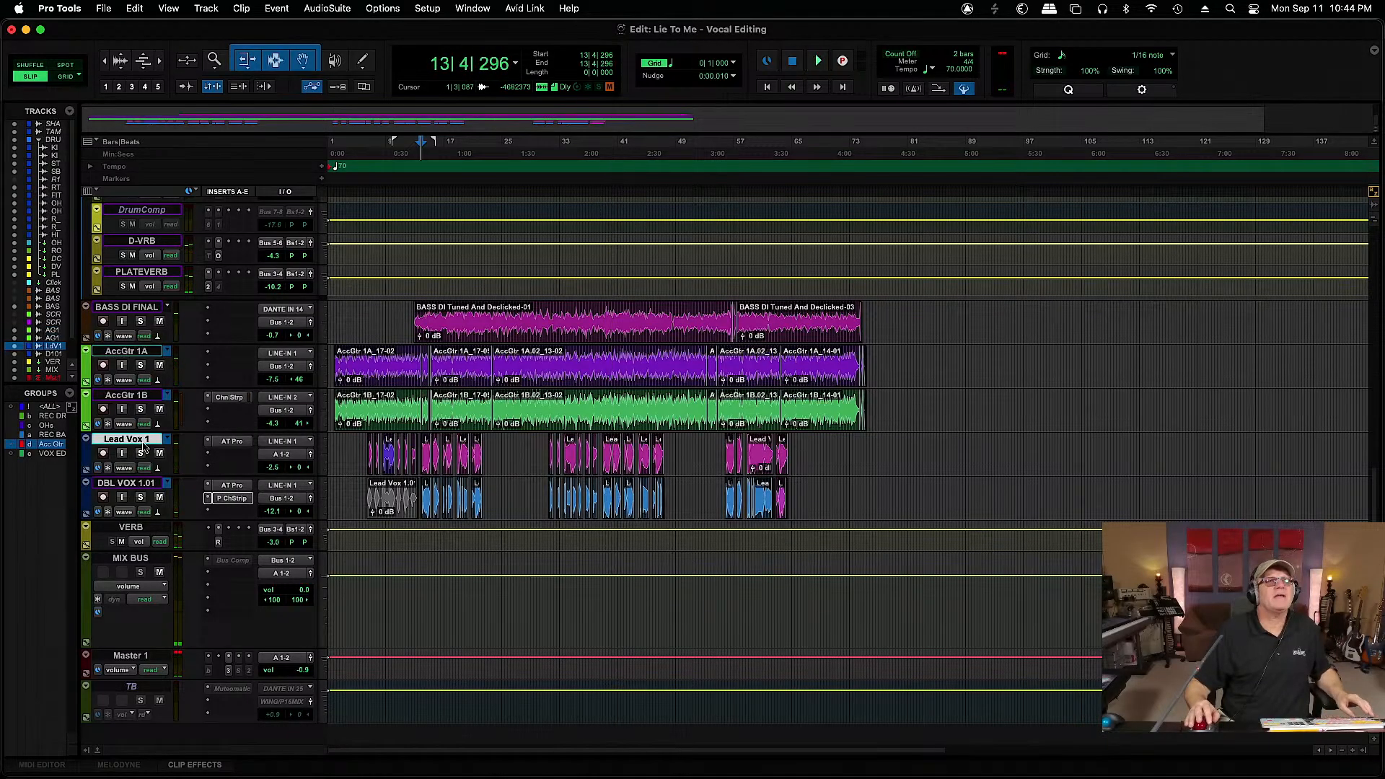
left_click(114, 10)
mouse_move(160, 276)
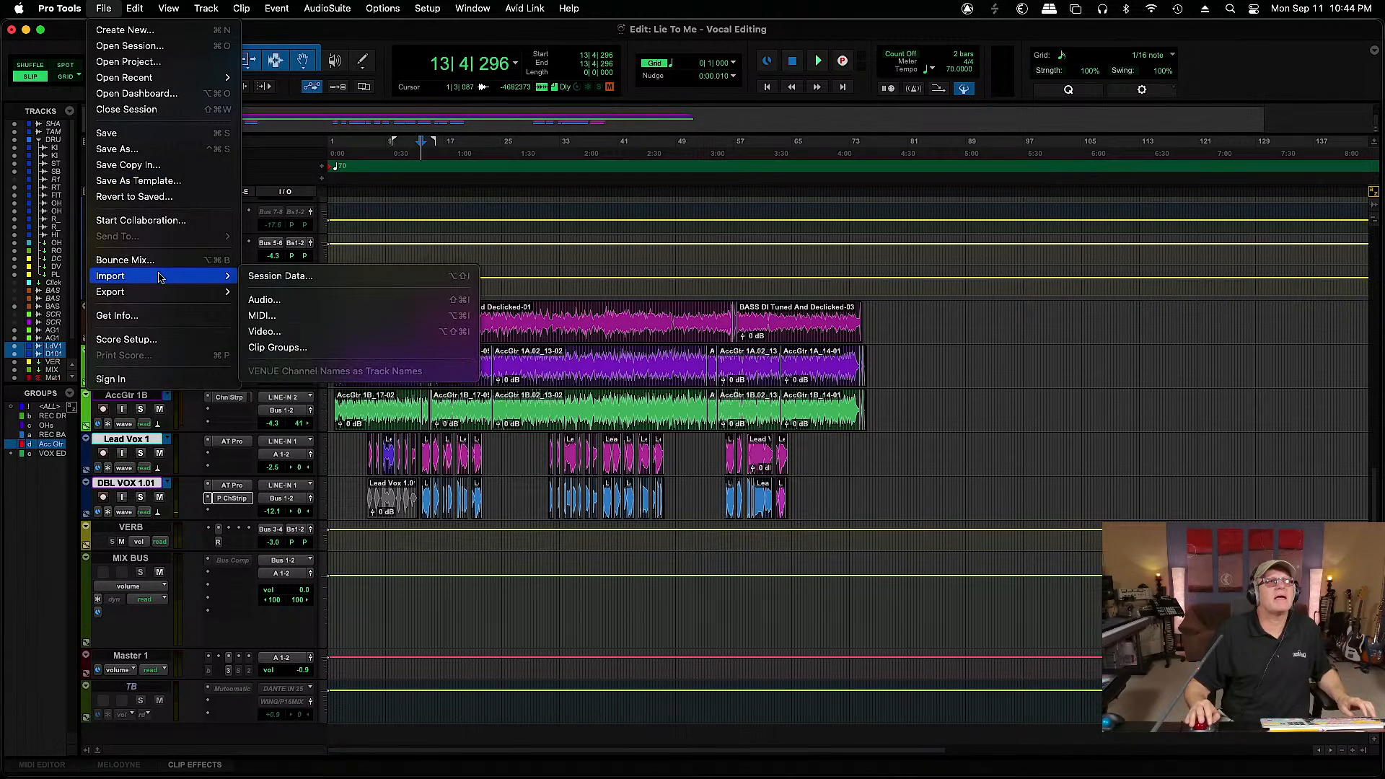
left_click(280, 277)
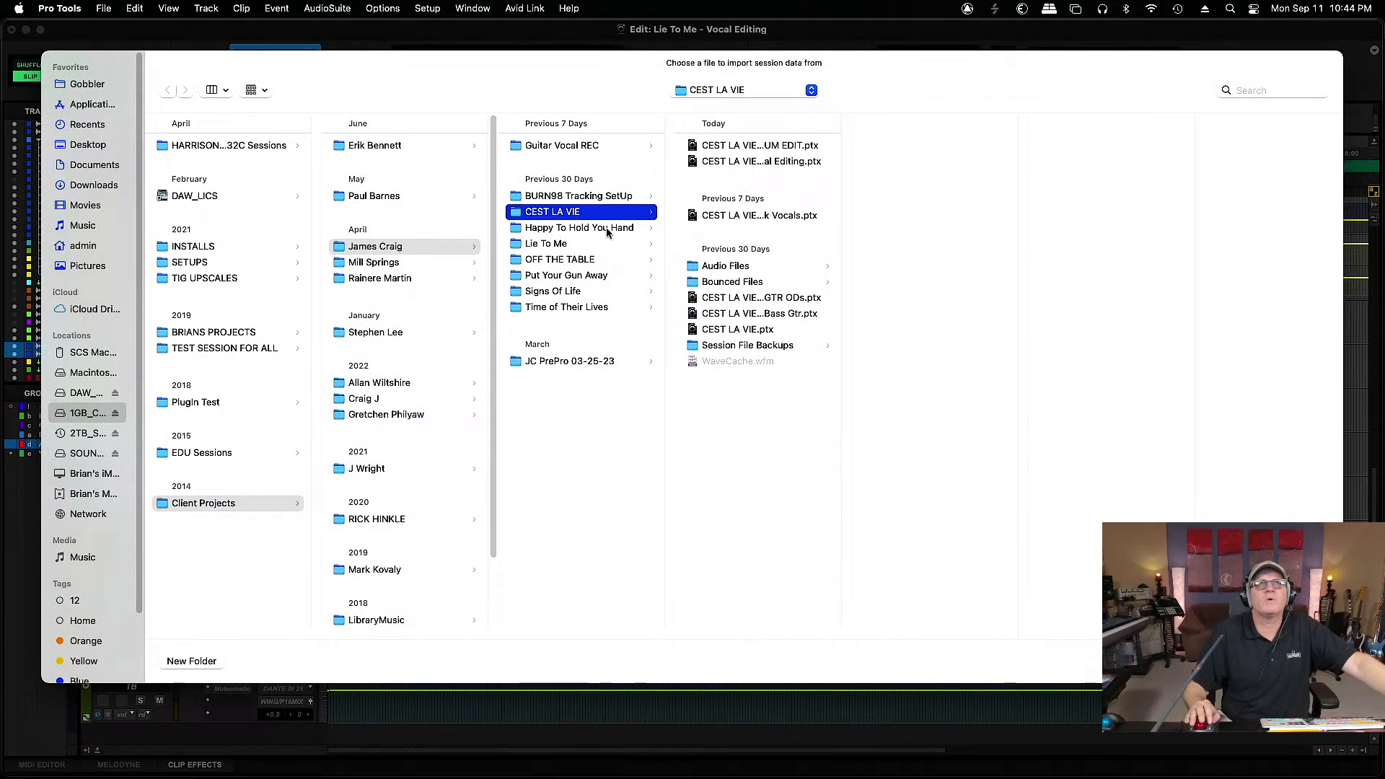
left_click(606, 229)
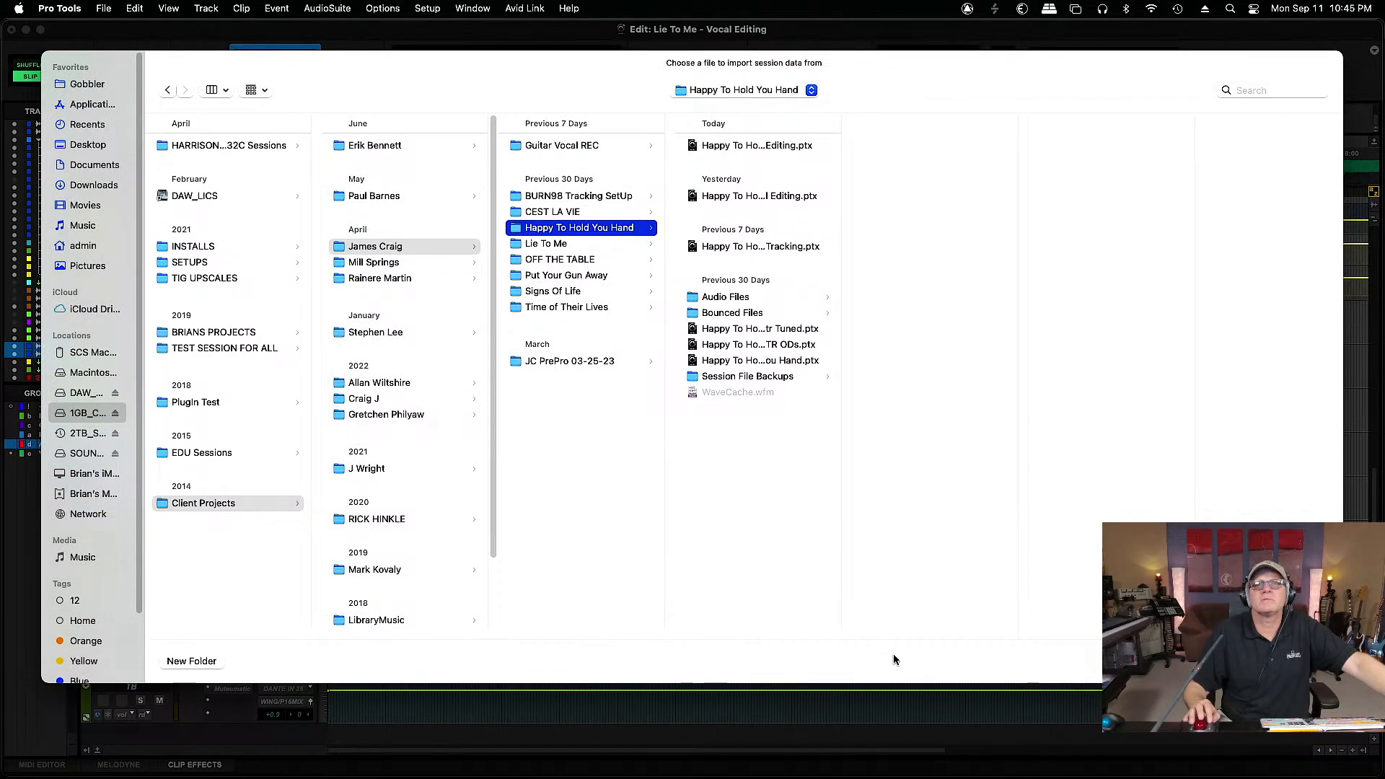
left_click_drag(844, 637, 886, 635)
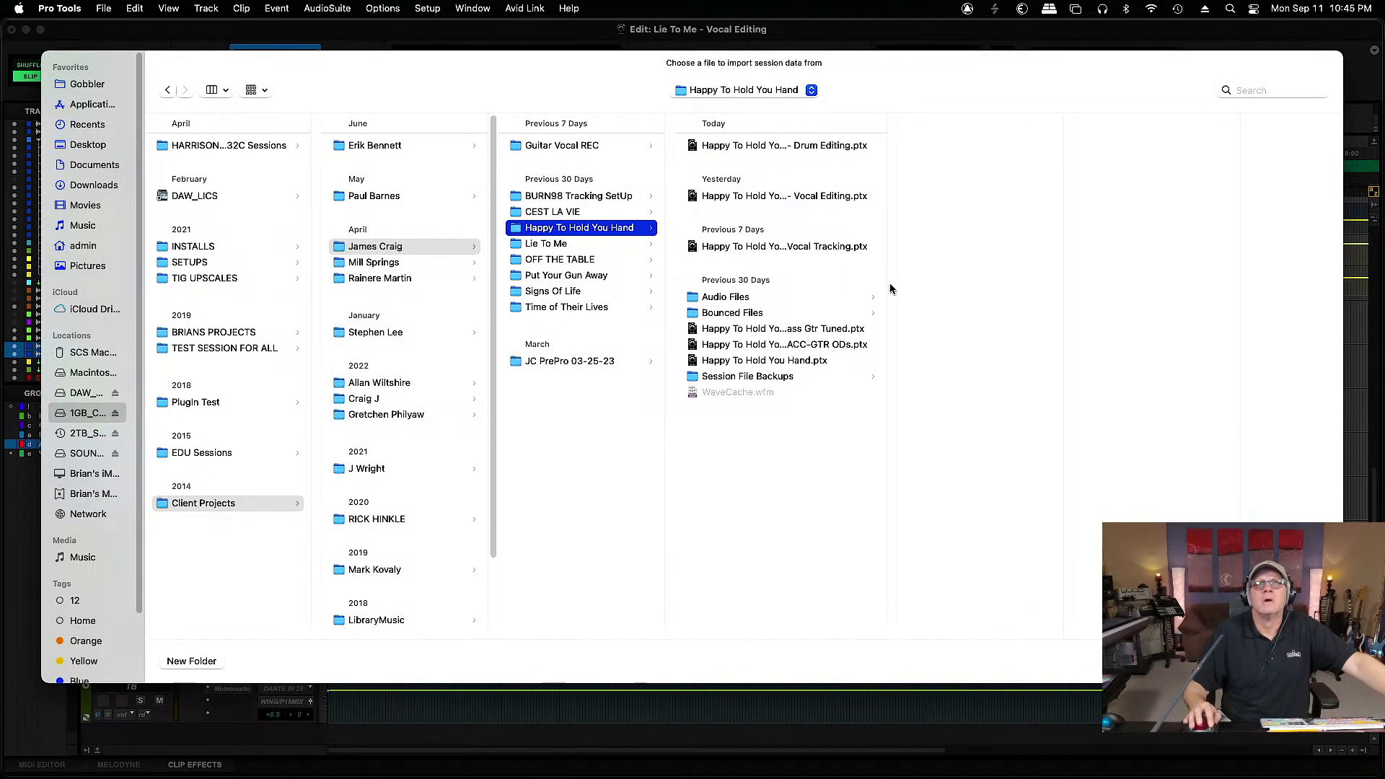
left_click(857, 146)
key("Return")
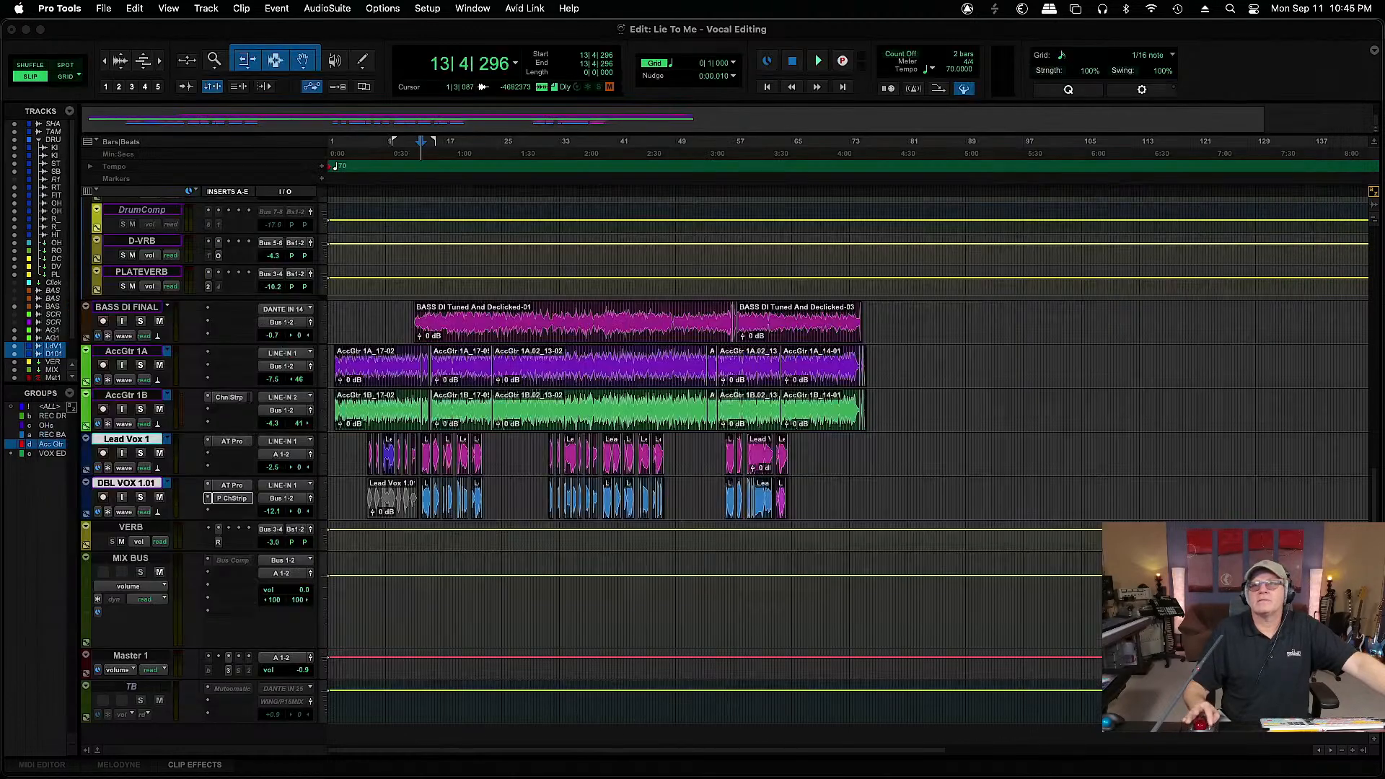
Import session data from source Lead Vox 1 onto Lead Vox 1 and DBL VOX 1 onto DBL VOX 1.01, without importing the main playlists
left_click_drag(927, 441, 929, 485)
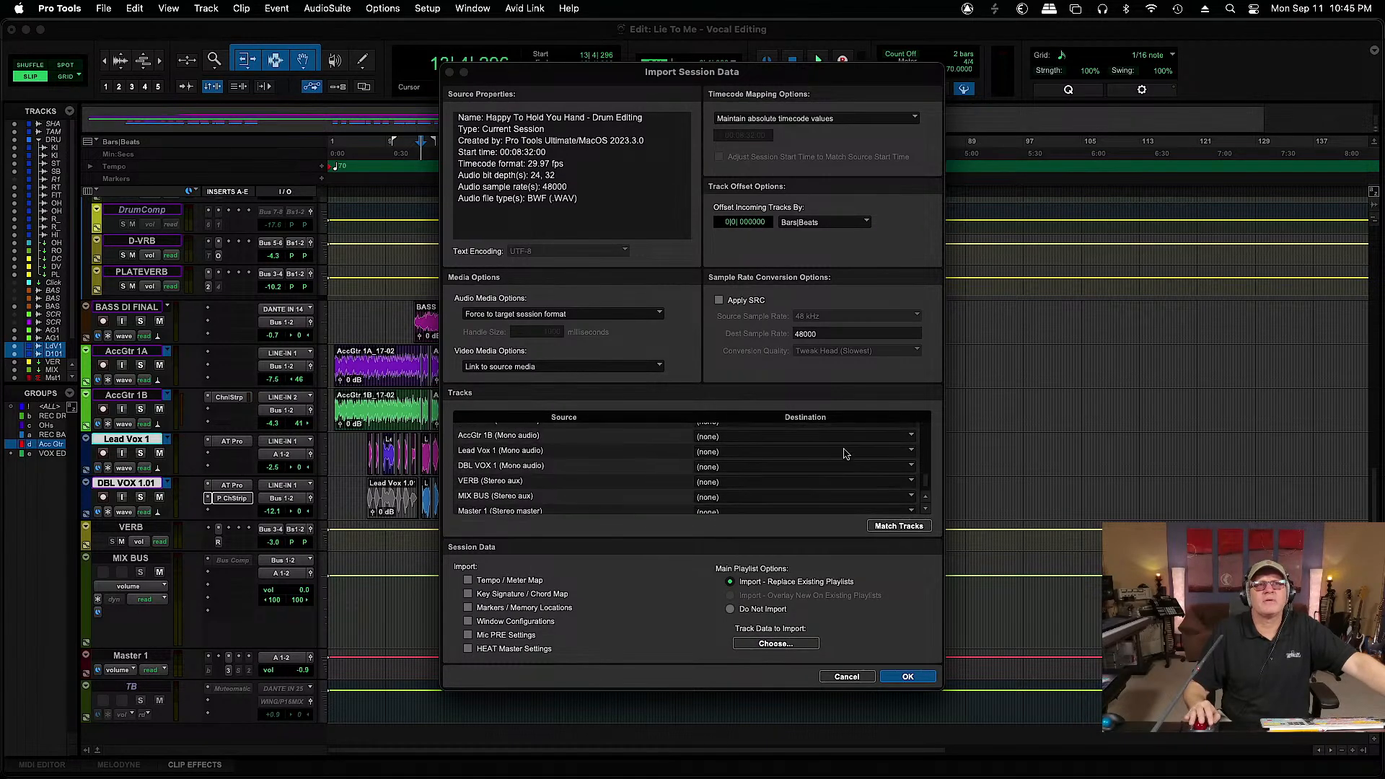
left_click(805, 453)
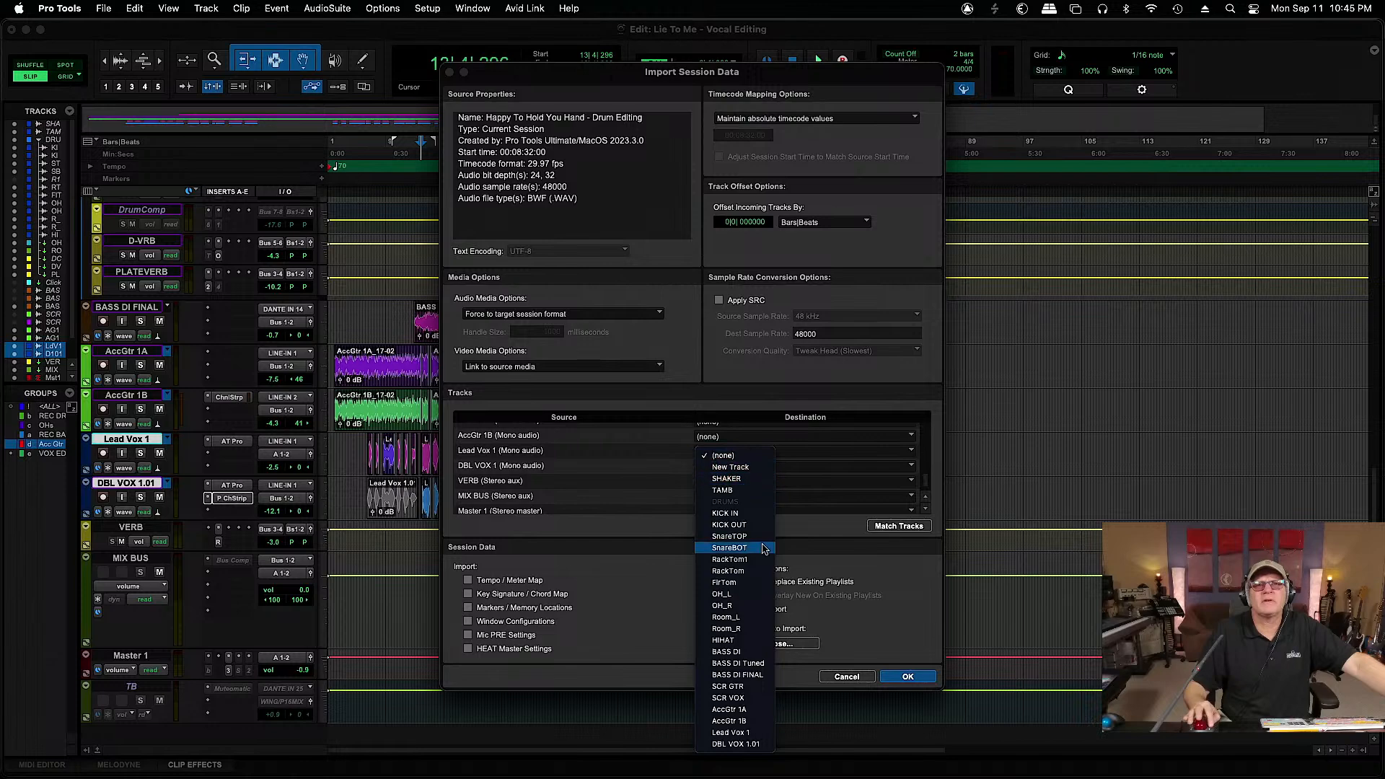
left_click(750, 732)
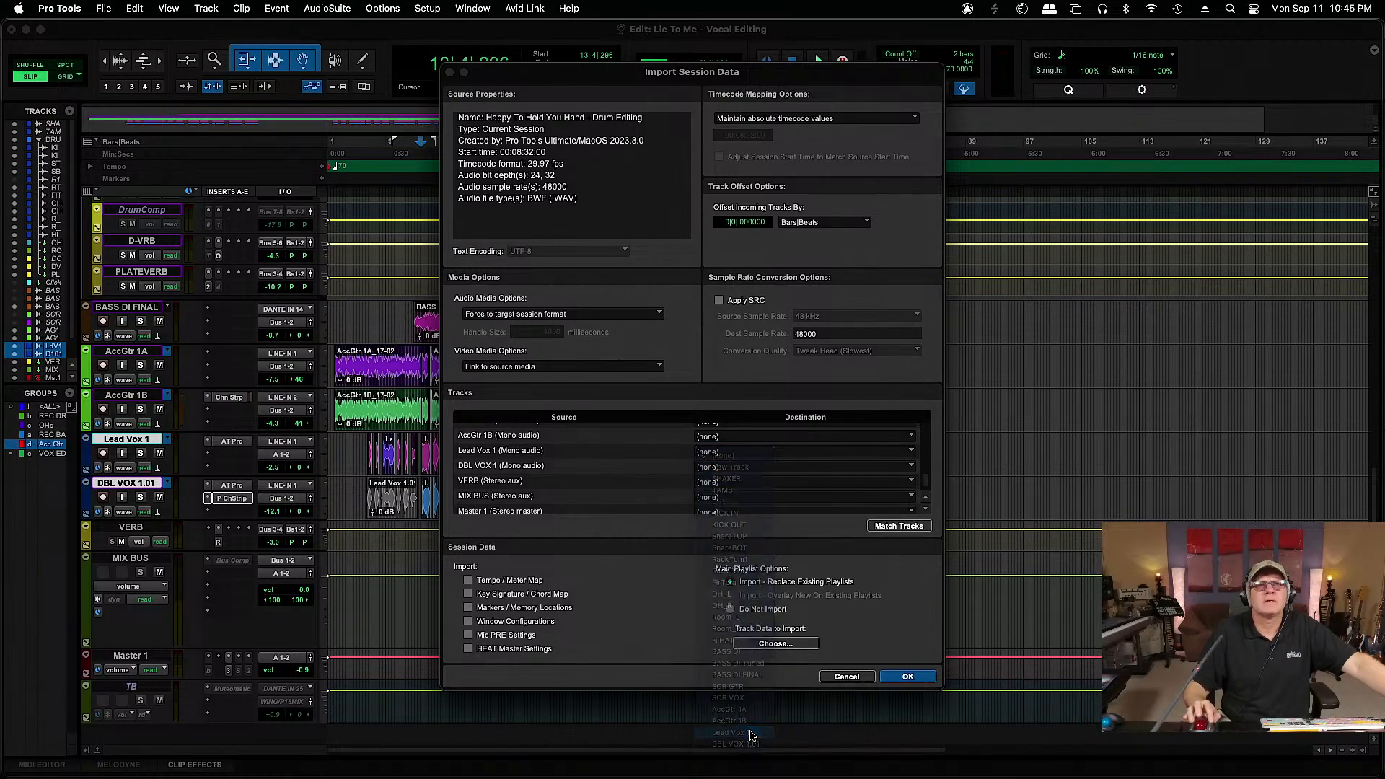
left_click(757, 468)
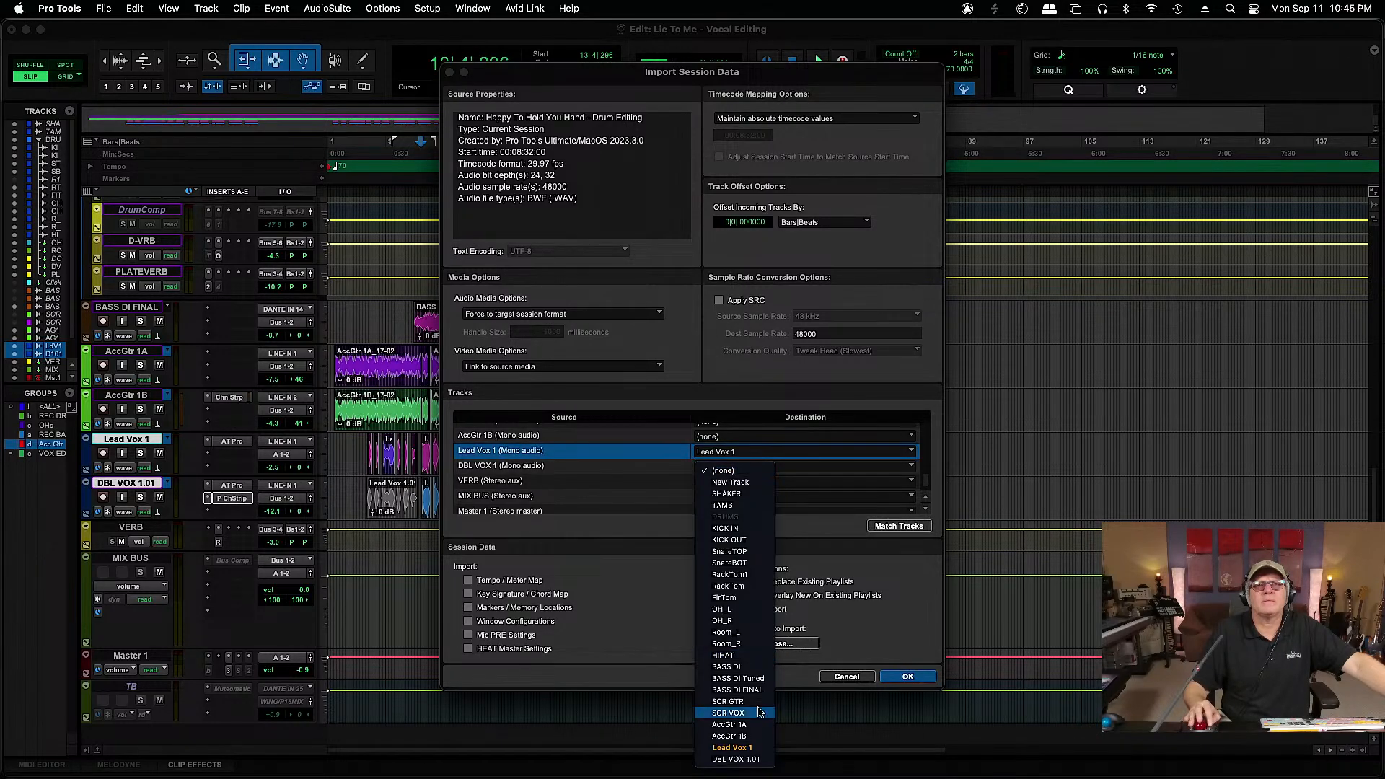
left_click(753, 758)
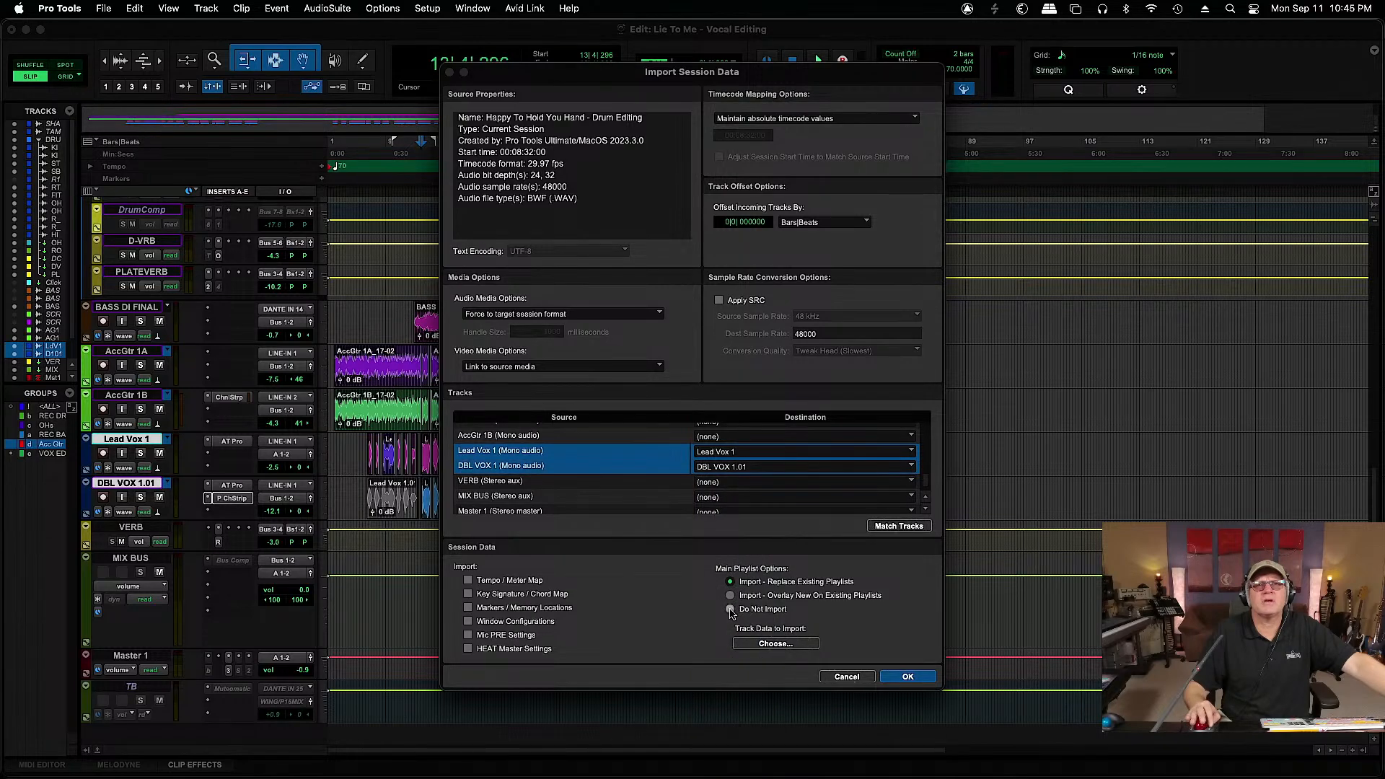
left_click(907, 676)
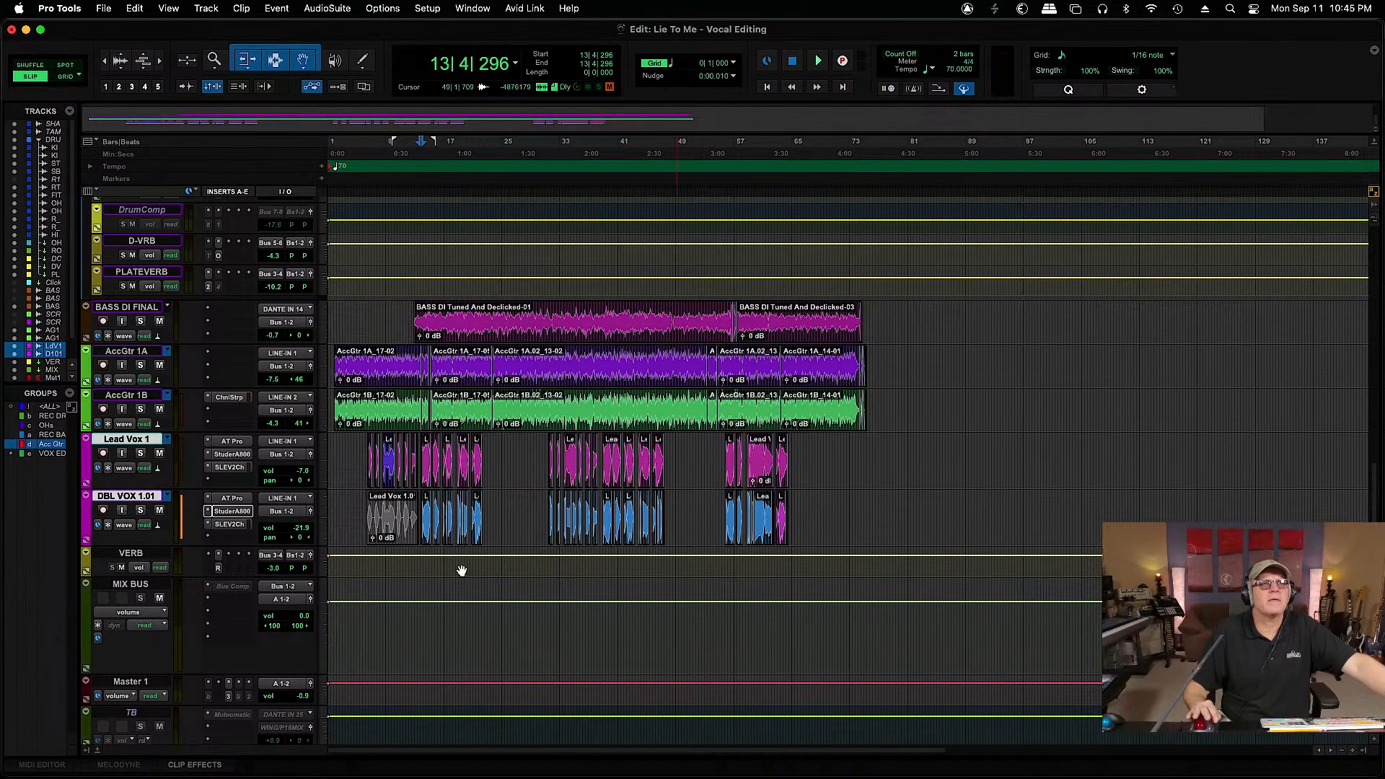
Examine the Studer A800 plug-in on Lead Vox 1 and listen to the mix from 13|4|069
left_click(353, 458)
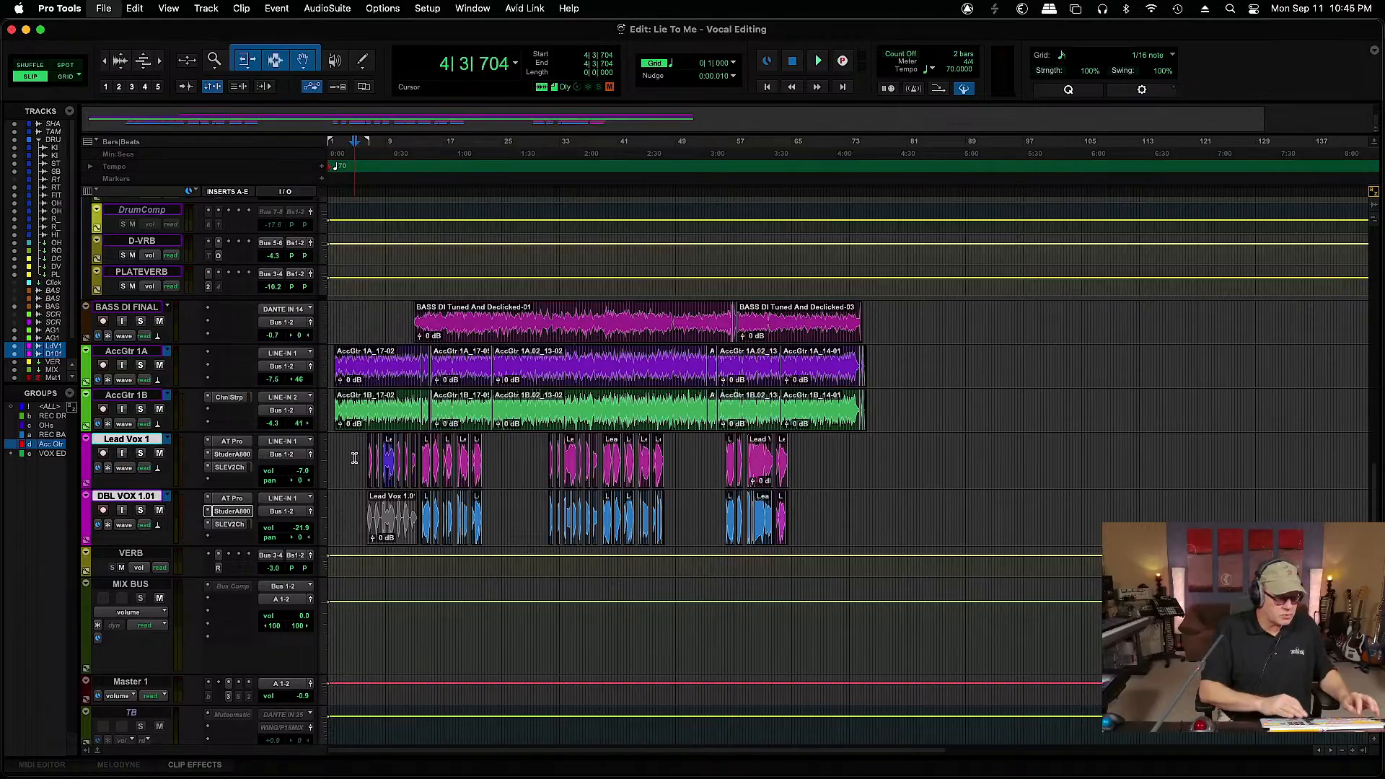
key("super+bracketright")
key("super+bracketright")
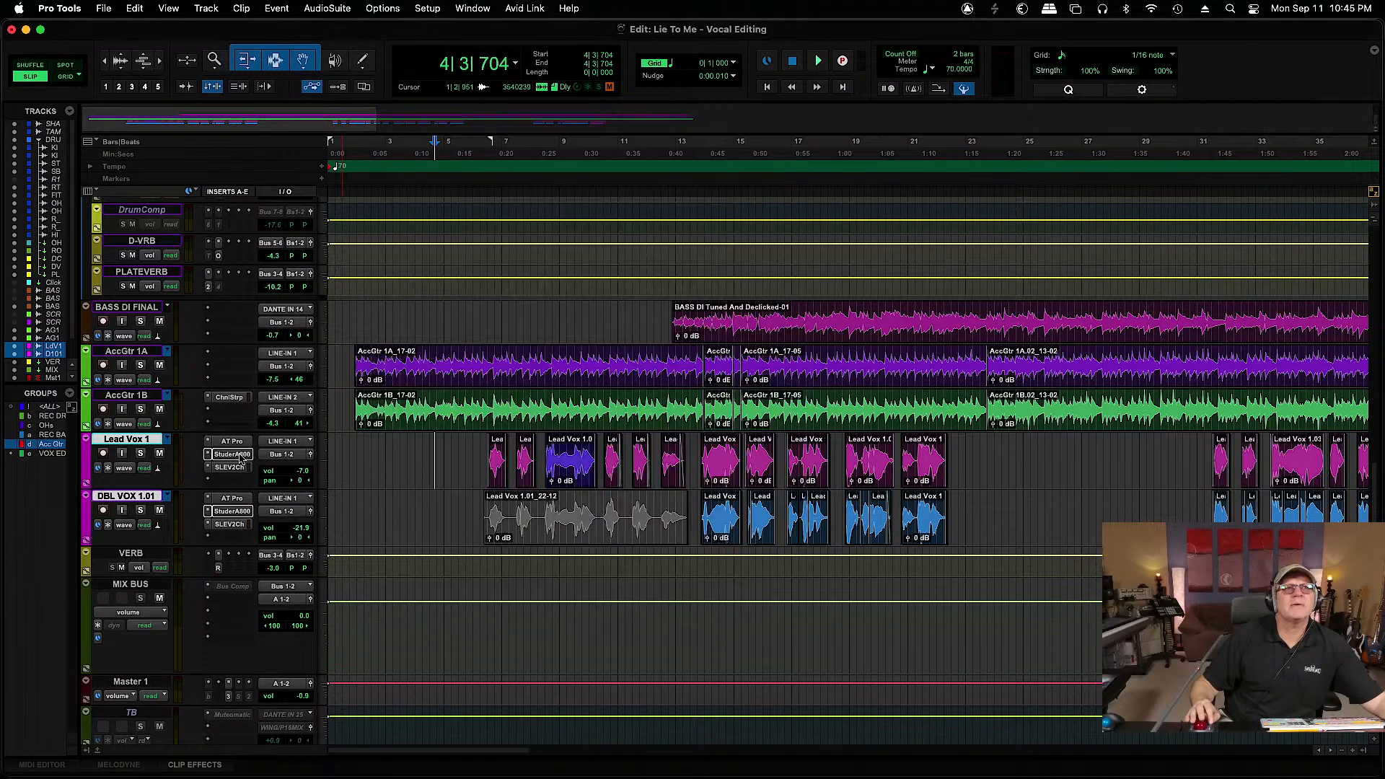
left_click(232, 454)
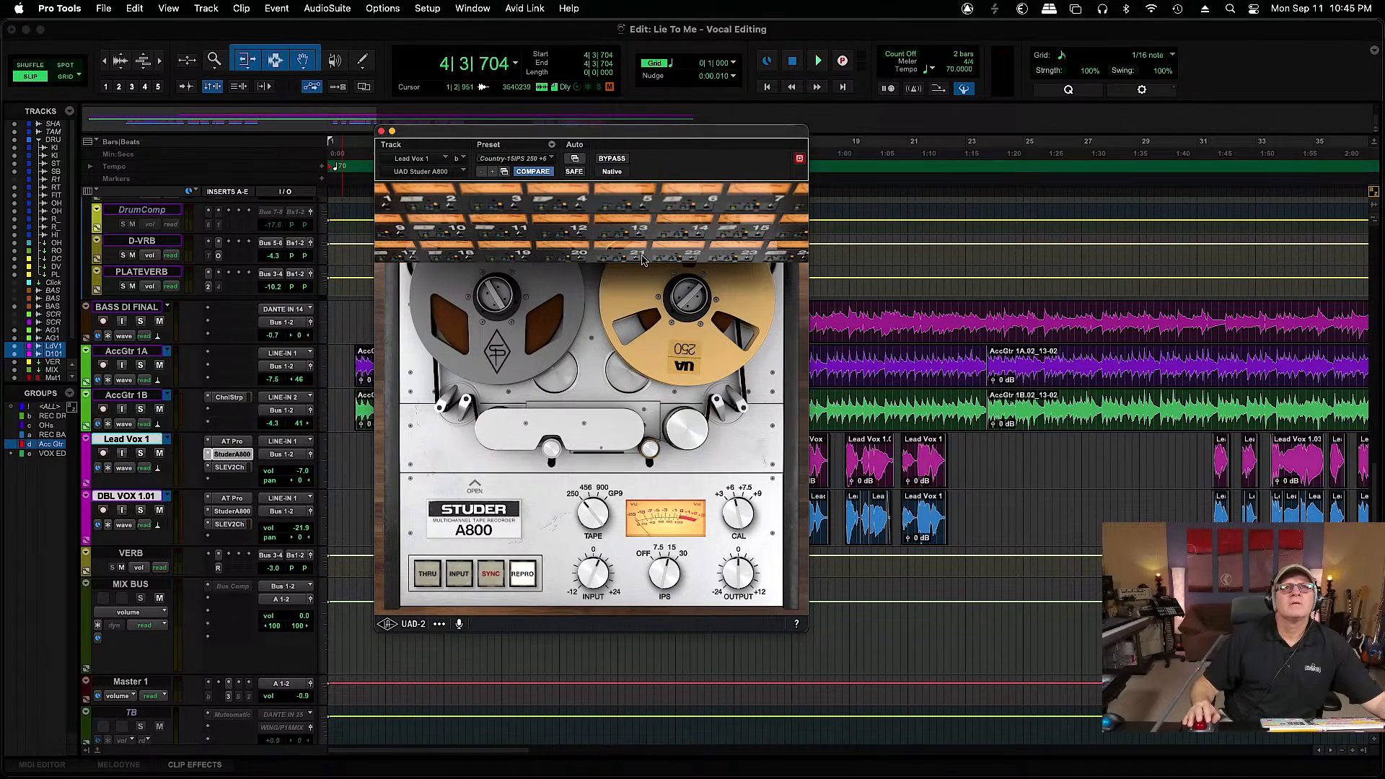
left_click_drag(647, 134, 440, 142)
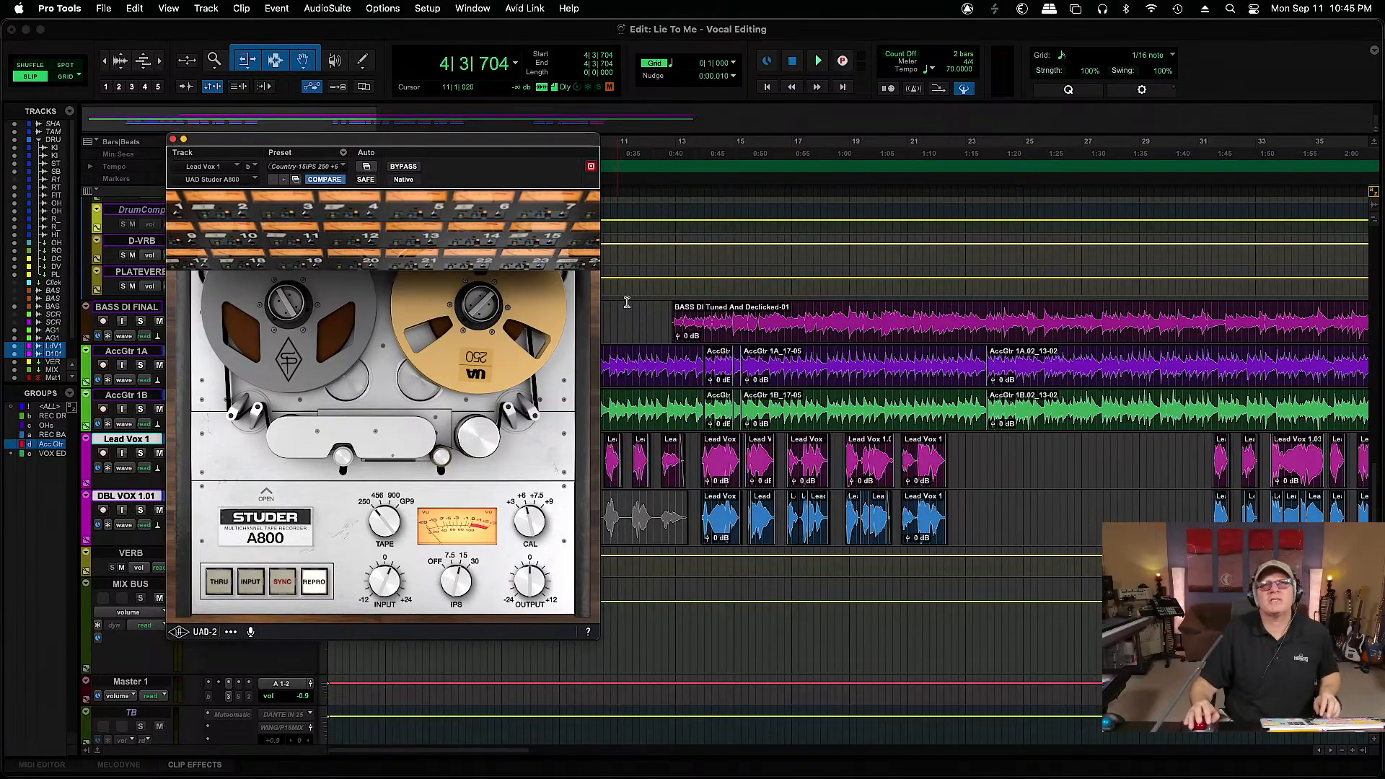
key("space")
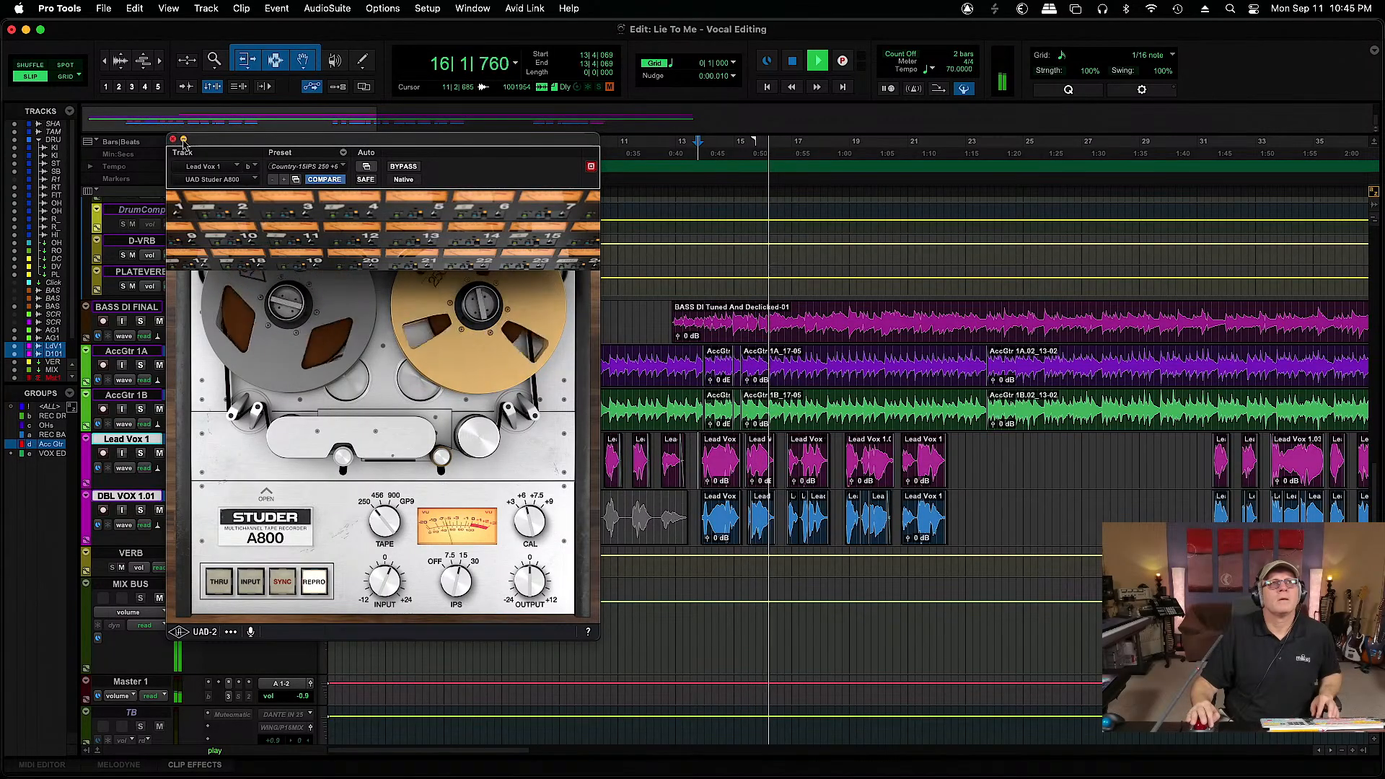
key("super+w")
key("space")
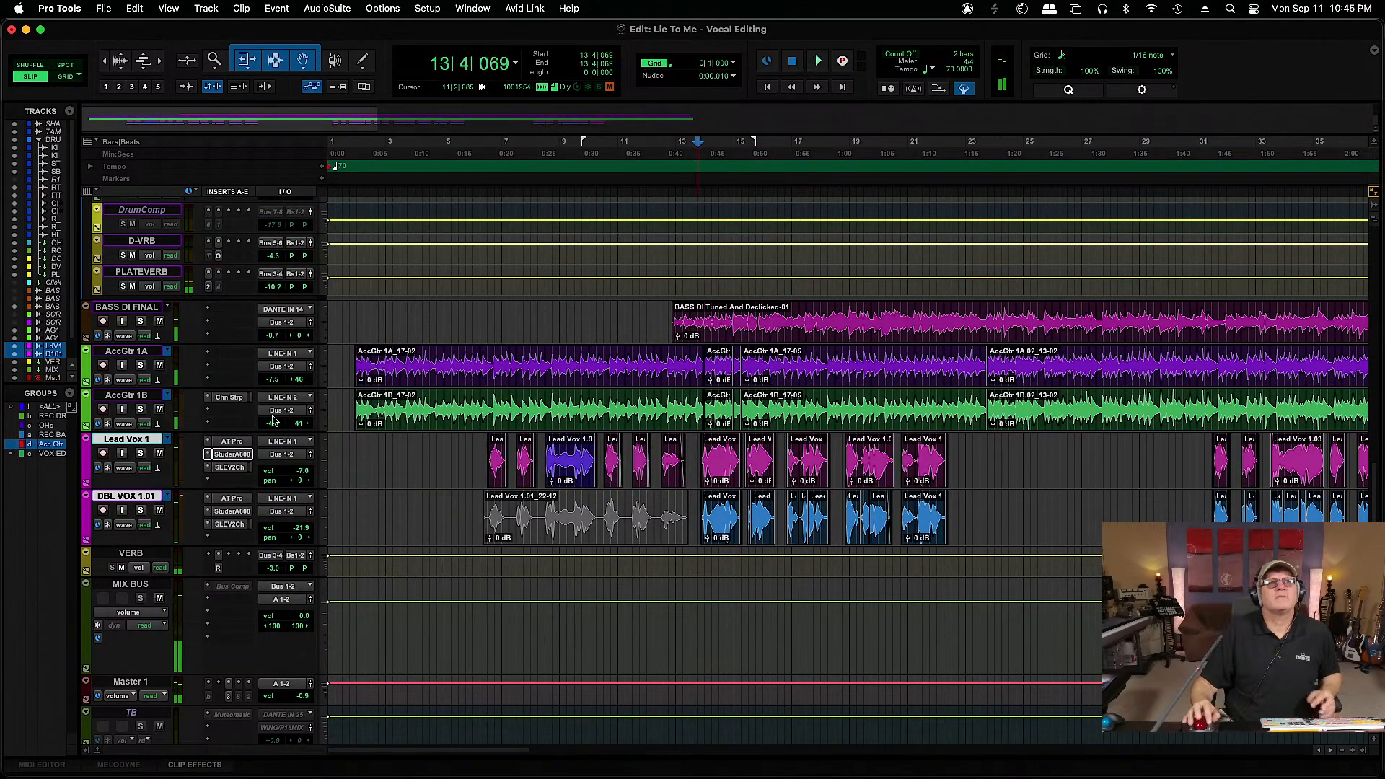
left_click(232, 454)
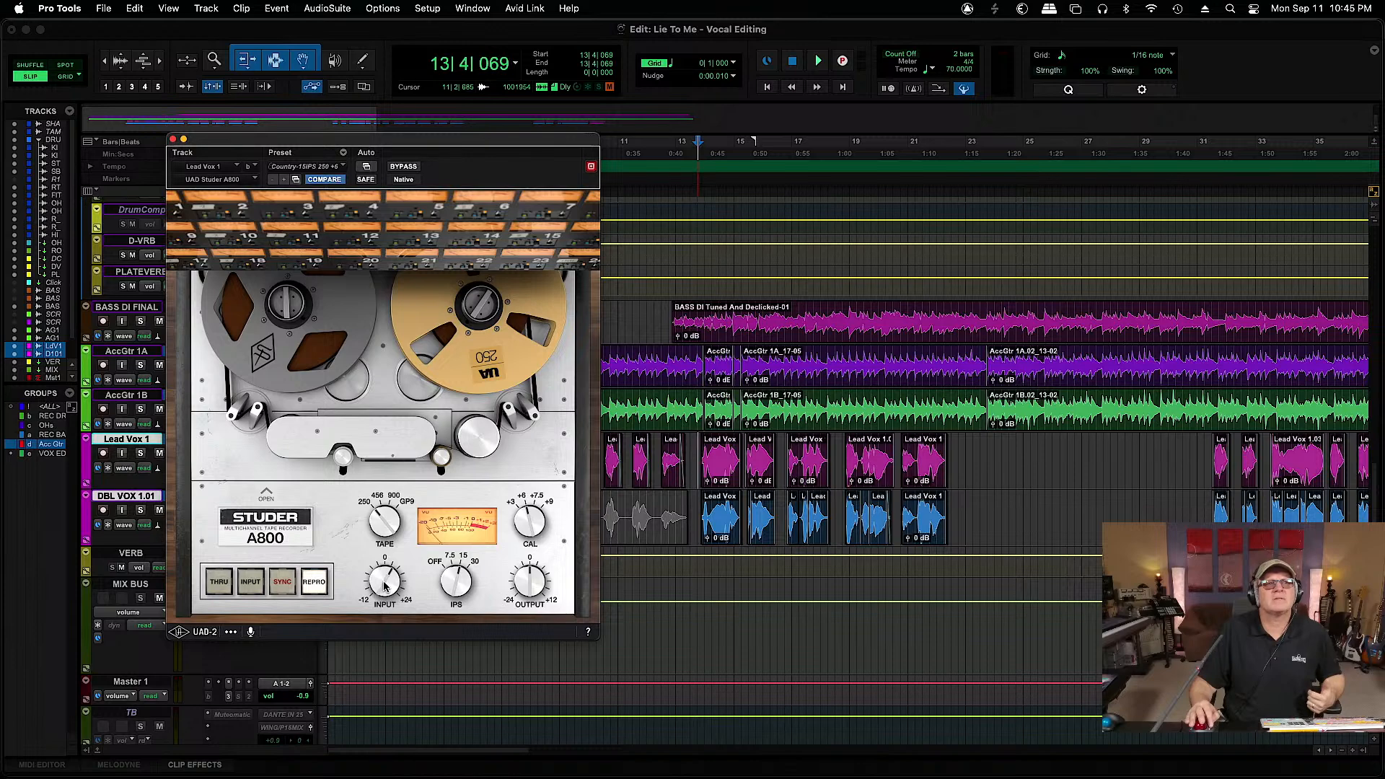
left_click(174, 140)
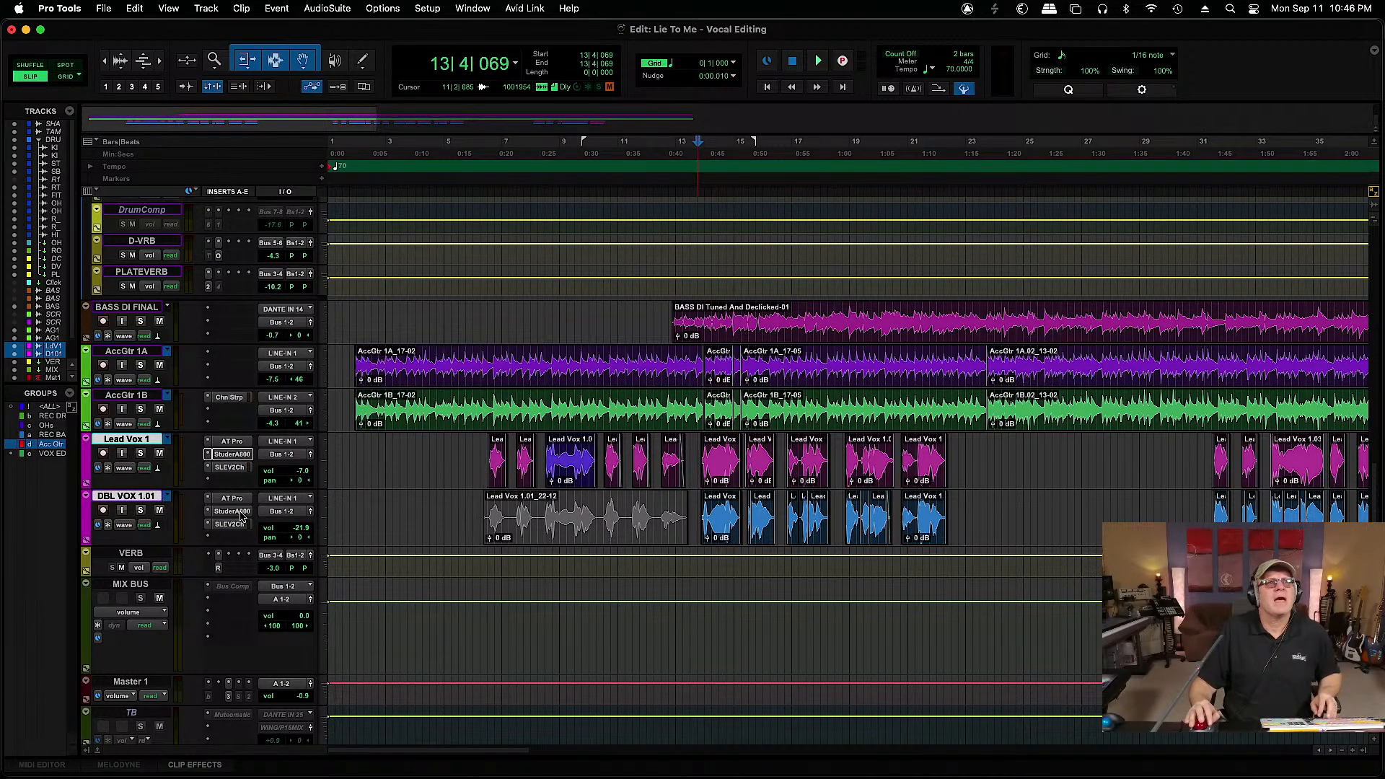
While playing from 13|3|933 with Lead Vox 1's SSL EV2 Channel open, set Lead Vox 1 to -3.2 dB and DBL VOX 1.01 to -17.9 dB
left_click(230, 467)
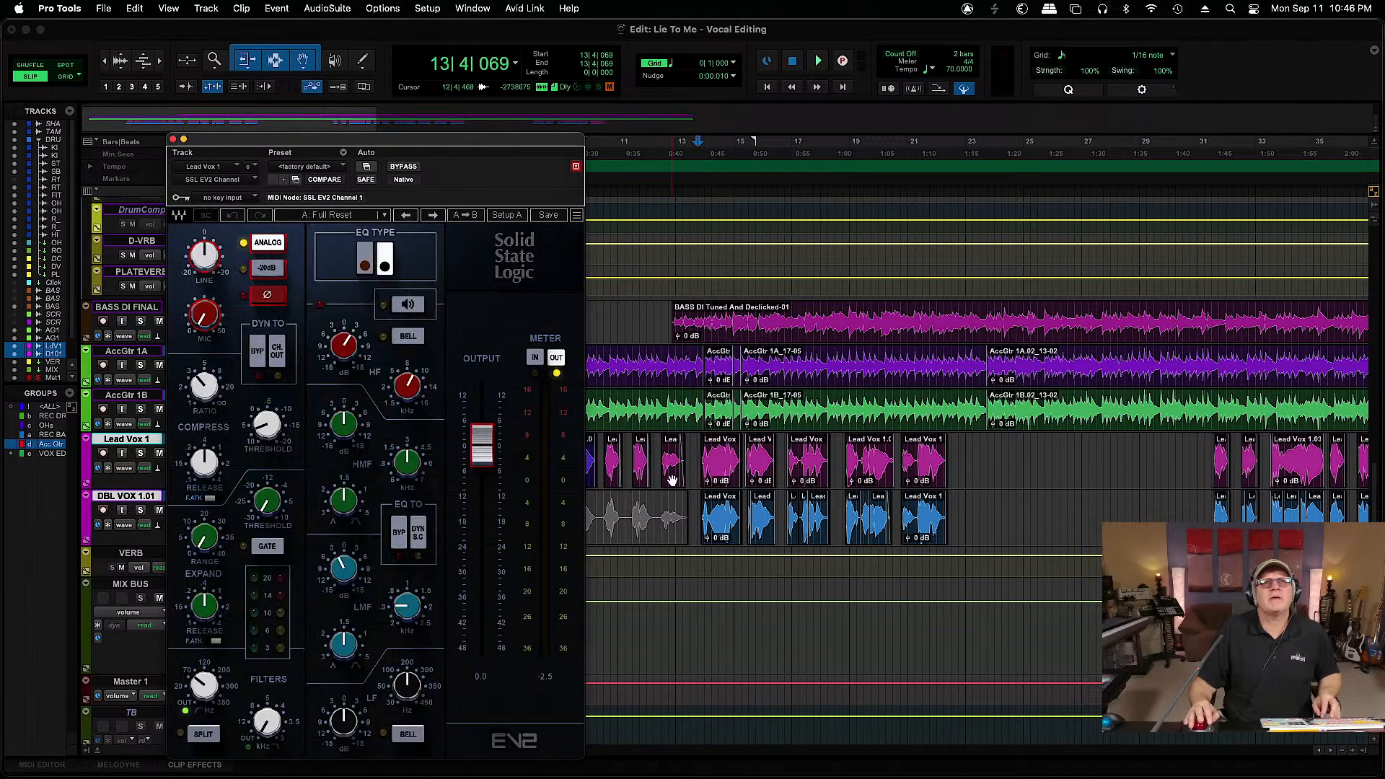
key("space")
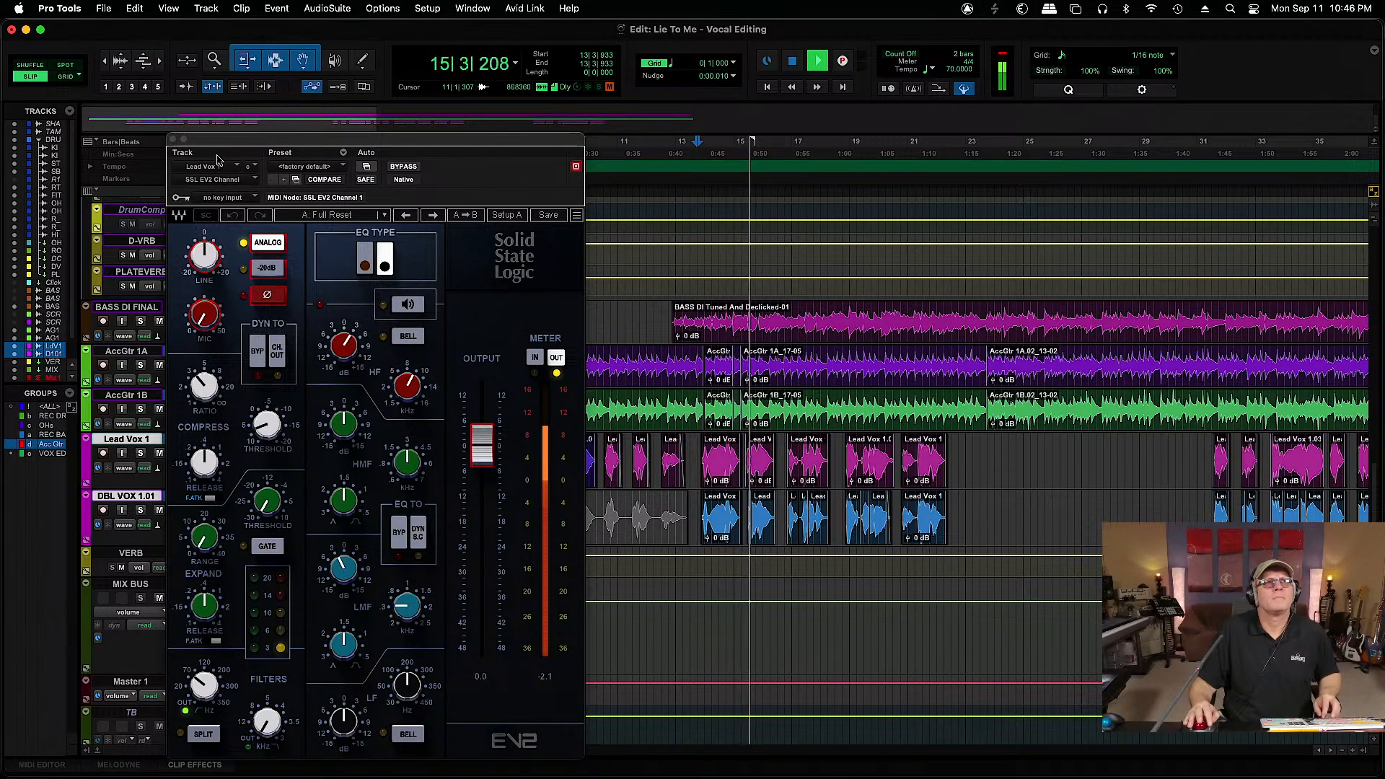
left_click_drag(215, 143, 425, 131)
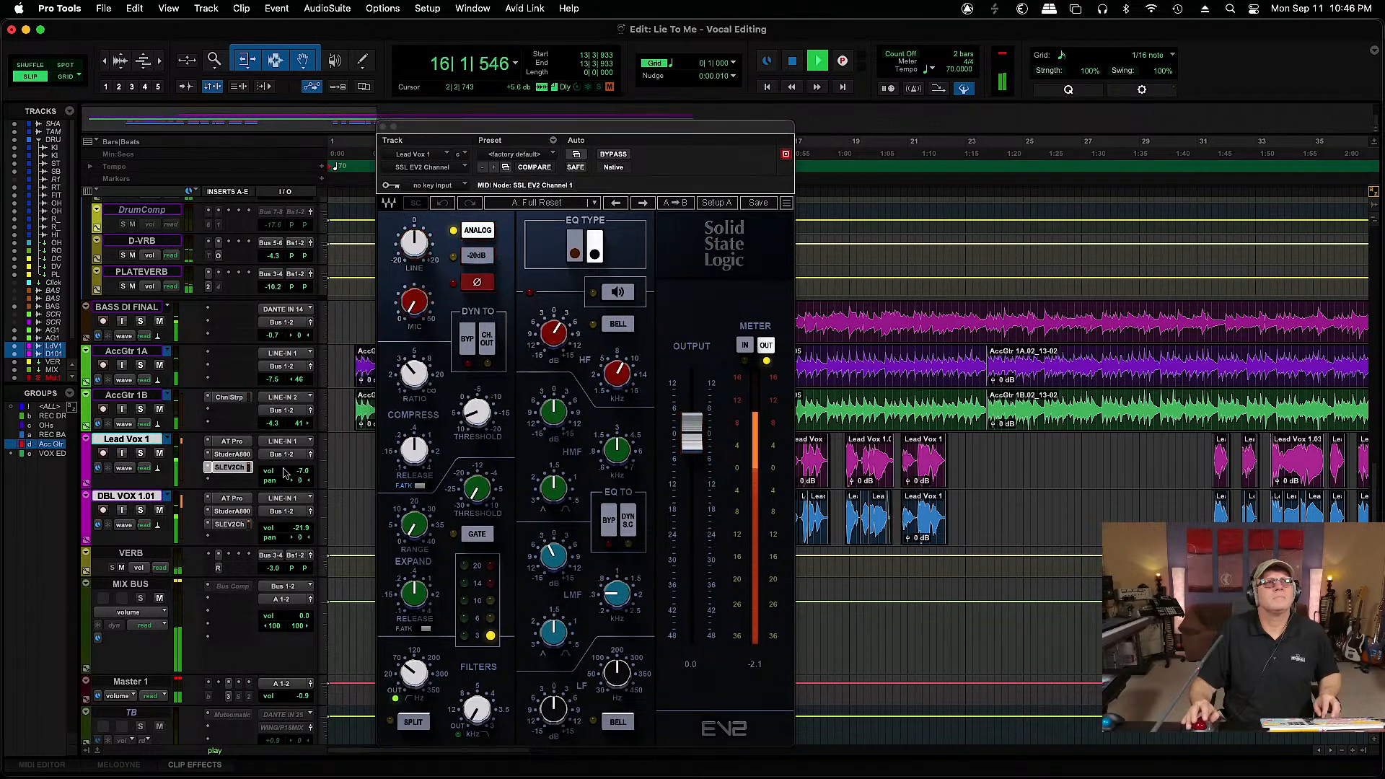
left_click_drag(308, 472, 307, 468)
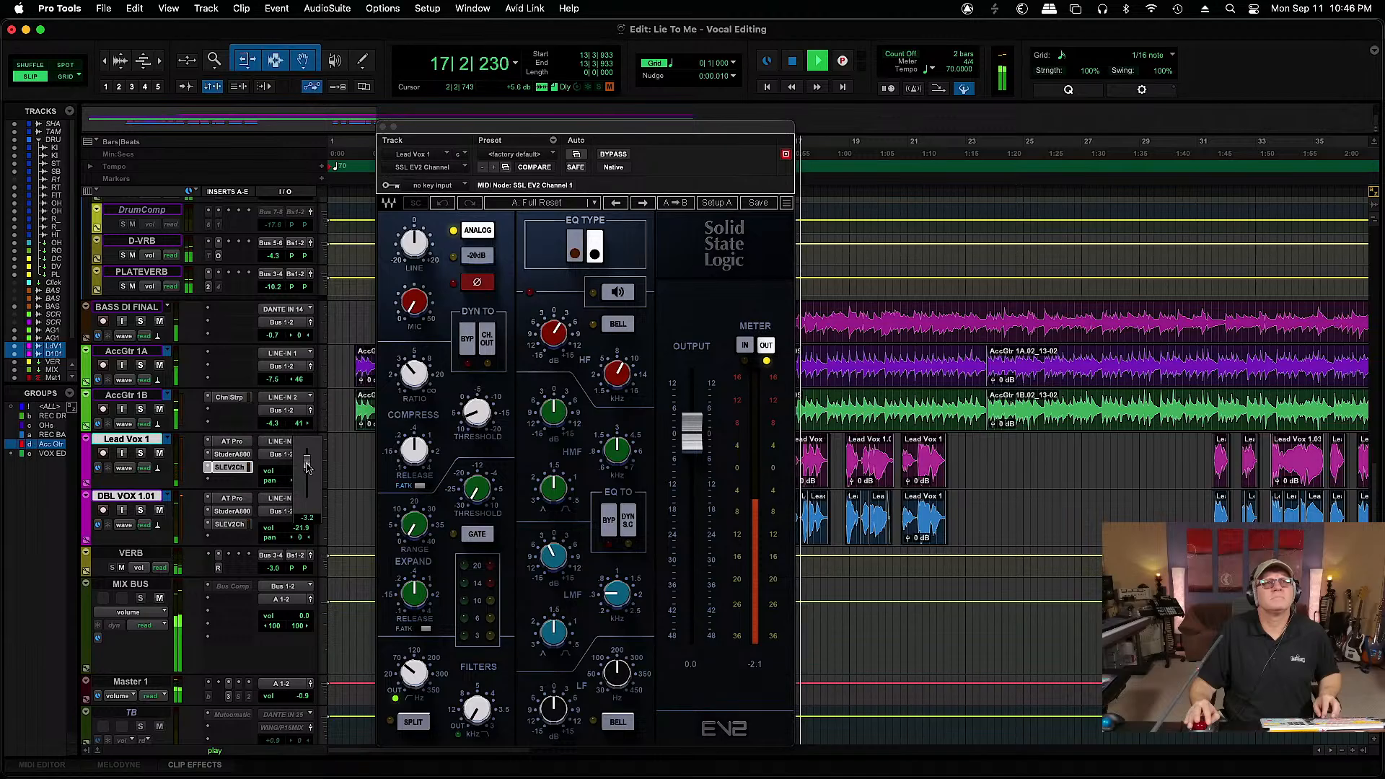
left_click_drag(308, 467, 308, 467)
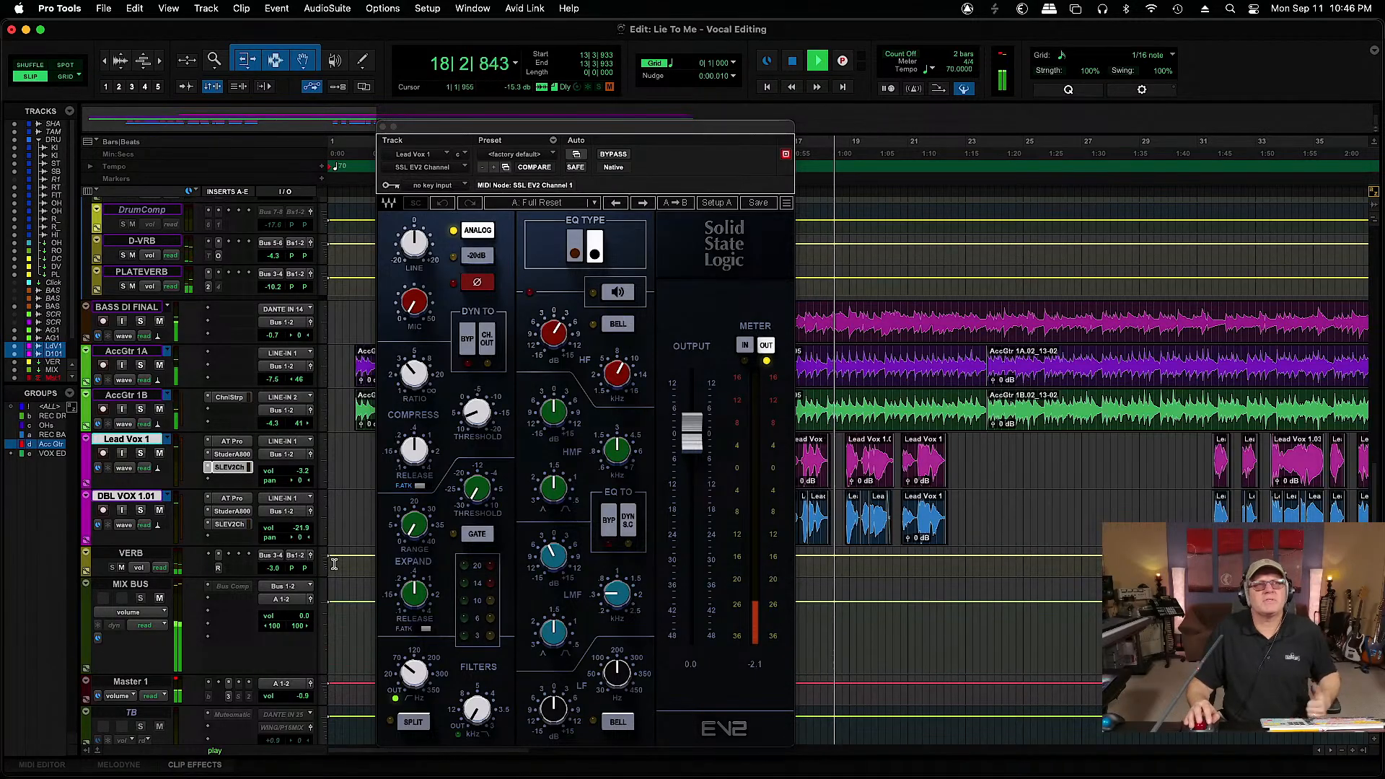
left_click_drag(297, 534, 303, 526)
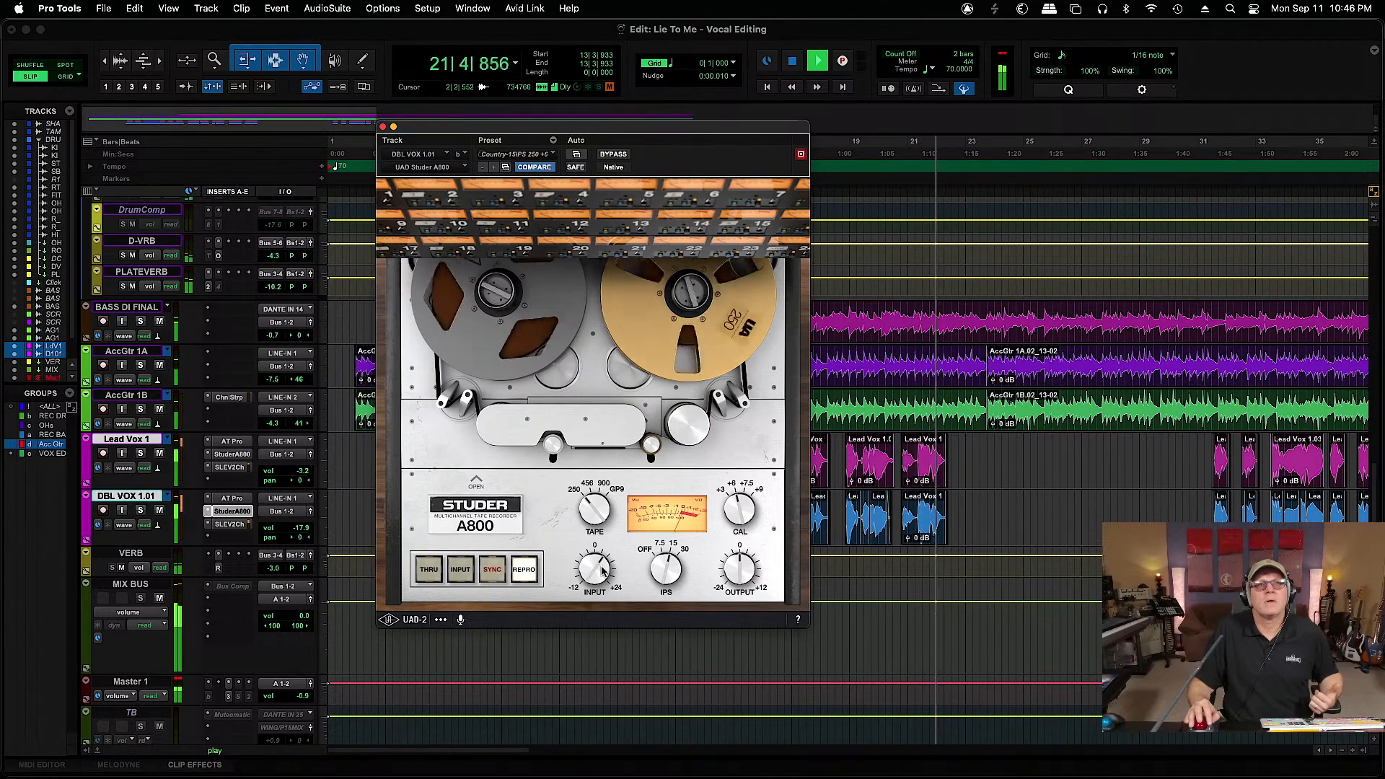
Examine the SSL EV2 Channel settings on DBL VOX 1.01, stop playback and place the edit cursor at 13|3|551
left_click(230, 525)
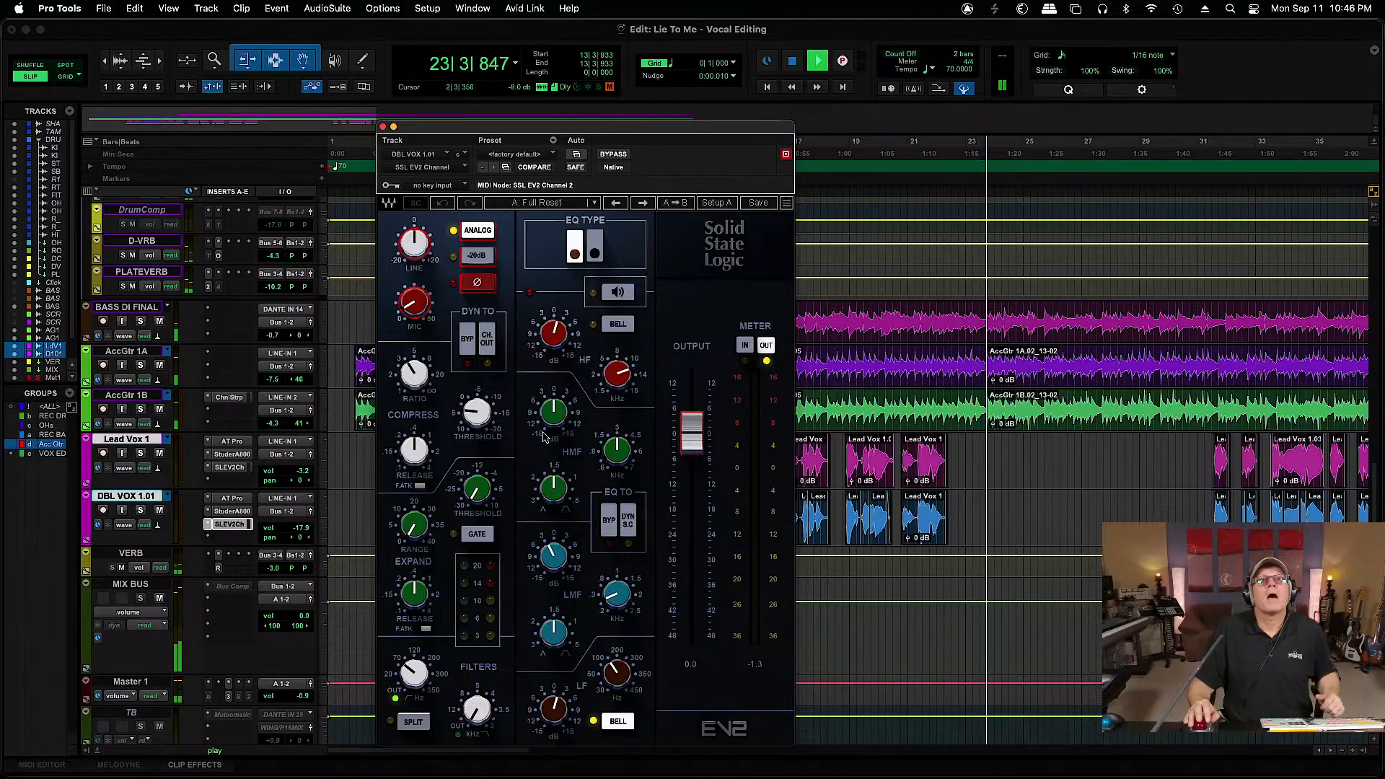
key("space")
left_click_drag(638, 128, 474, 131)
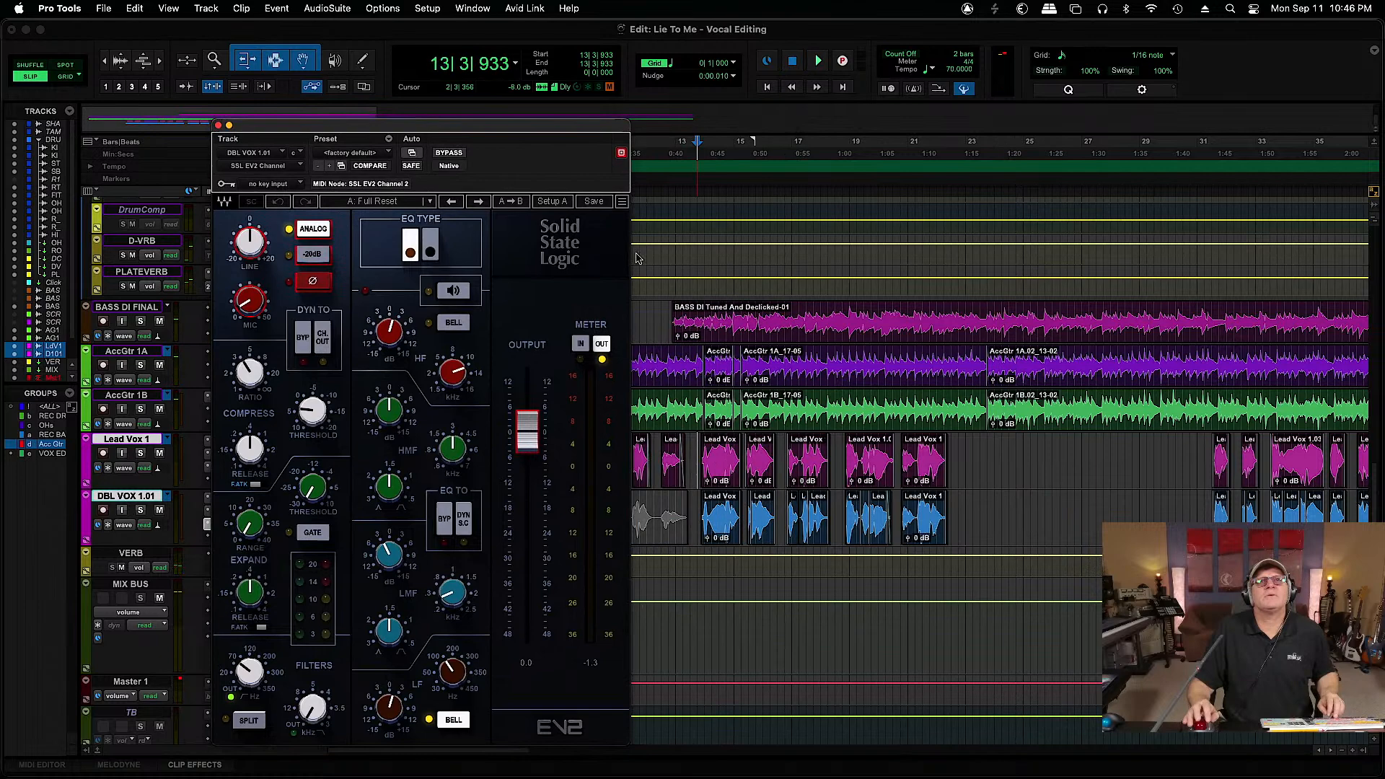
left_click(693, 448)
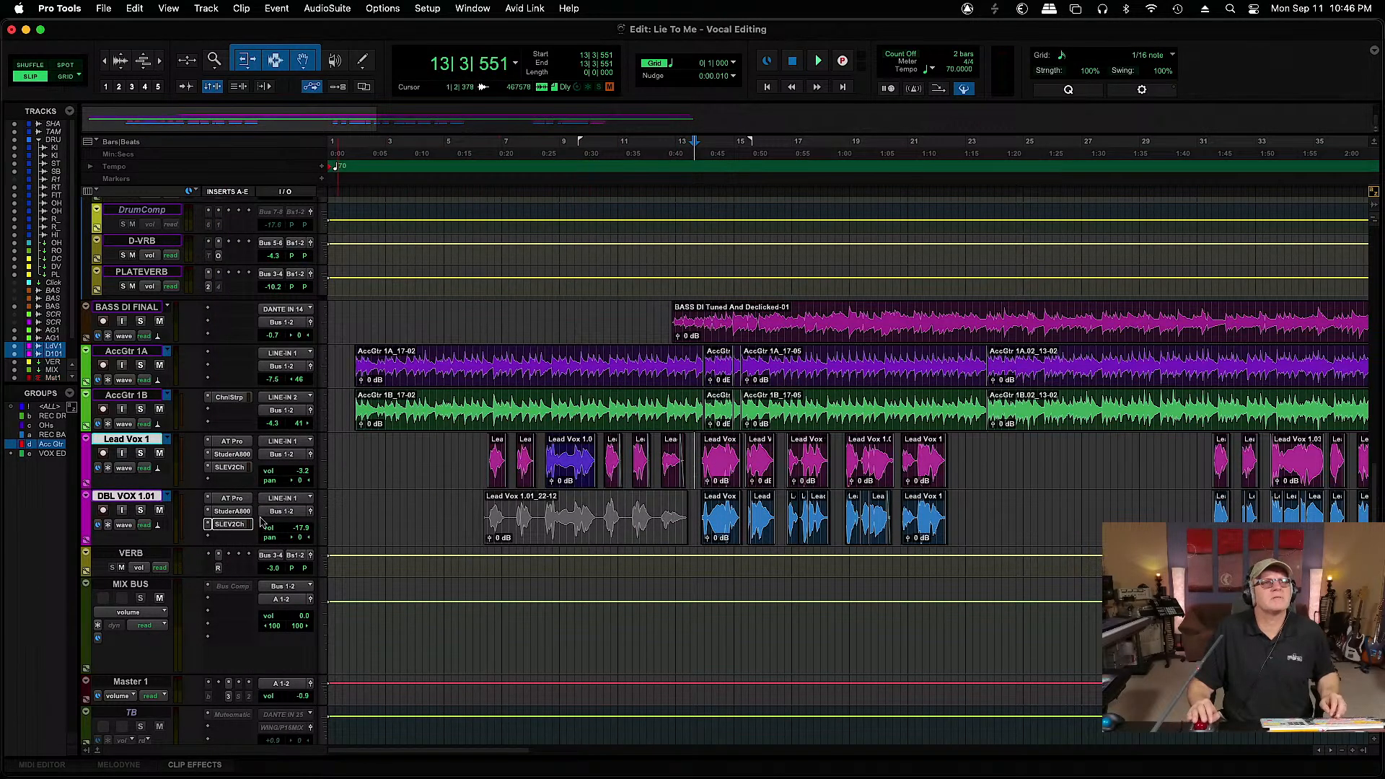
While playing from 13|3|551, set the HMF frequency to 1.96 kHz and adjust HMF gain in DBL VOX 1.01's SSL EV2 Channel, with the track at -8.6 dB
left_click(240, 531)
key("space")
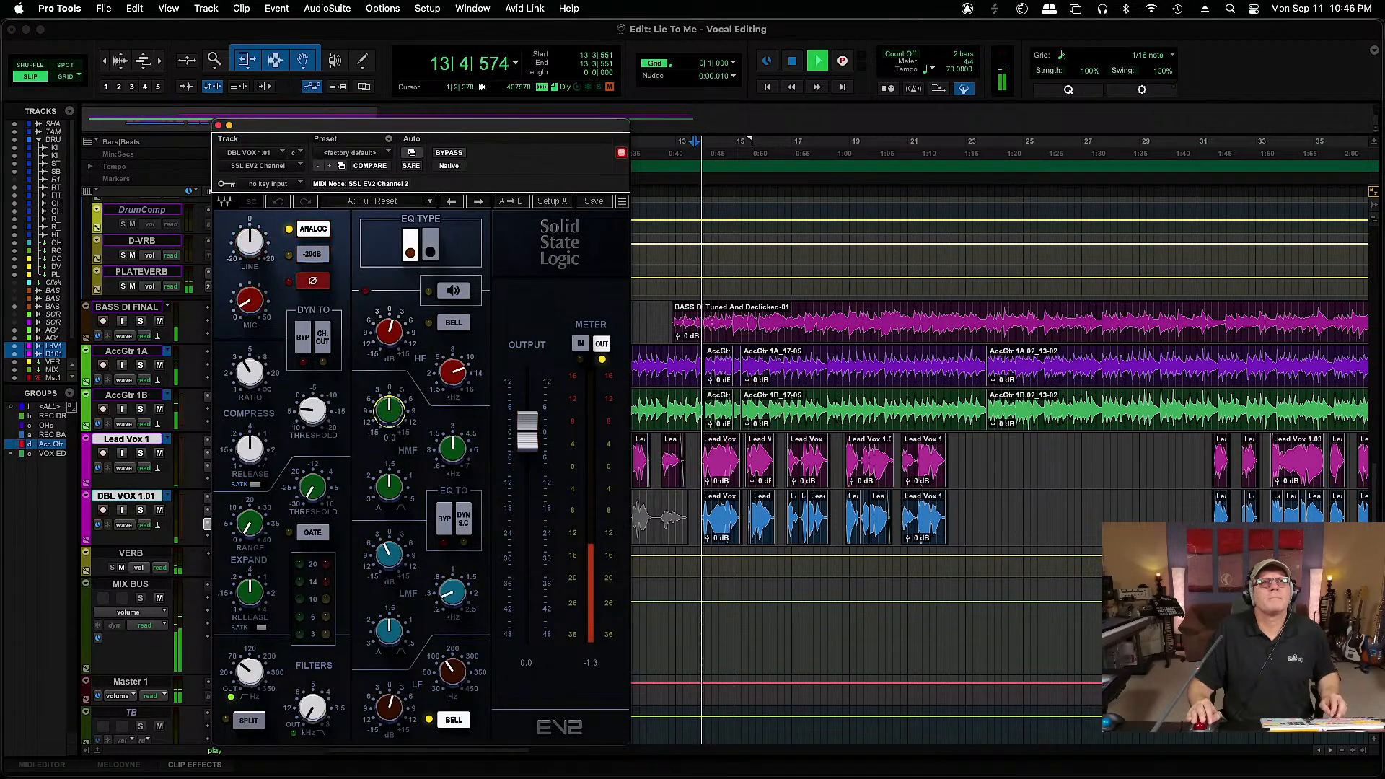
left_click_drag(403, 128, 535, 119)
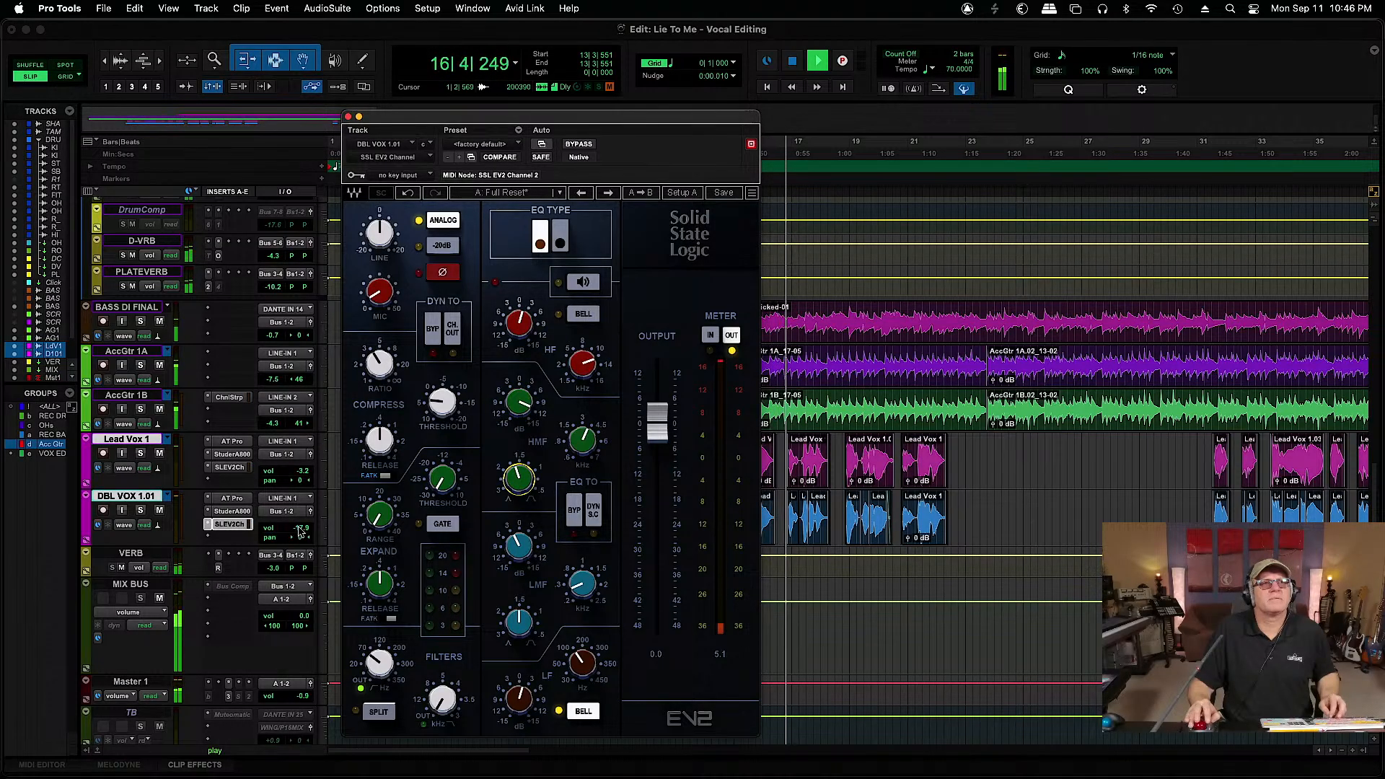
left_click(582, 440)
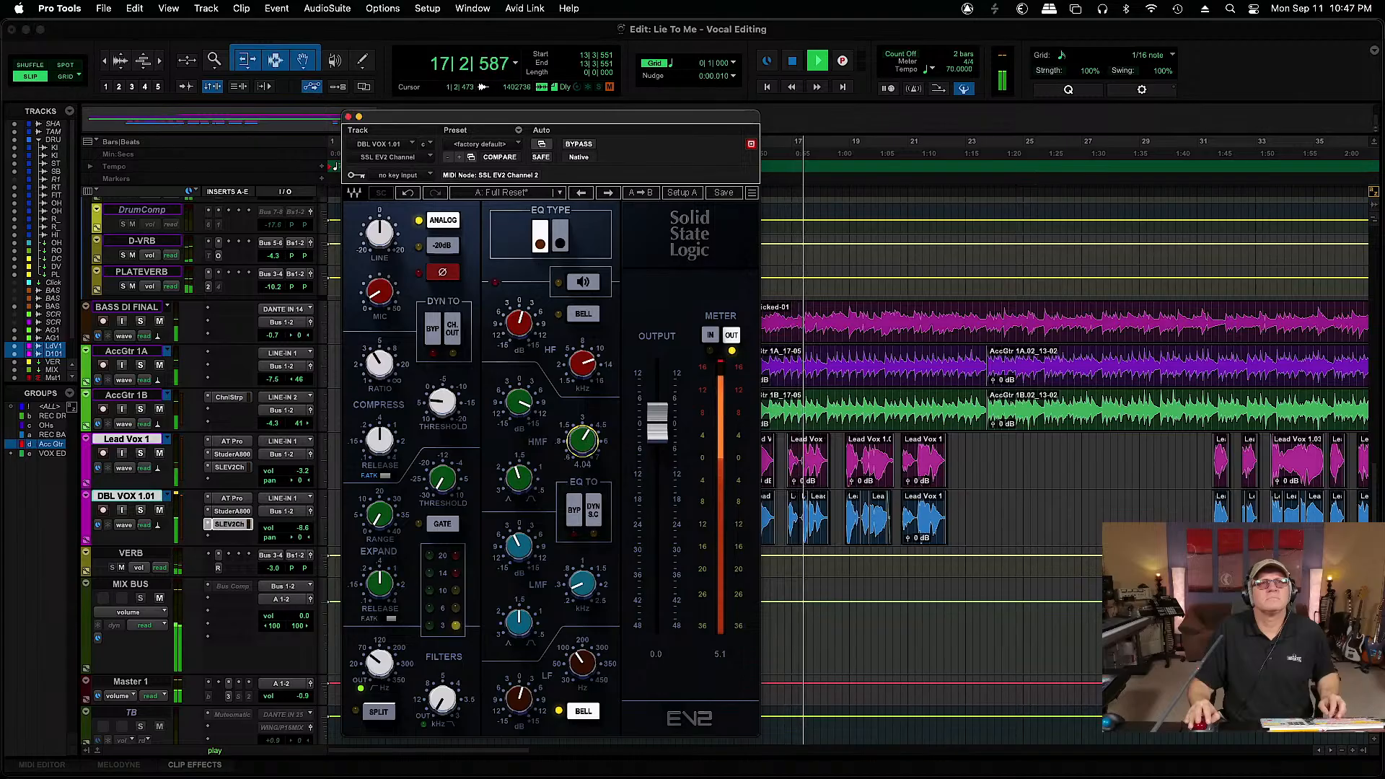
left_click_drag(582, 440, 582, 454)
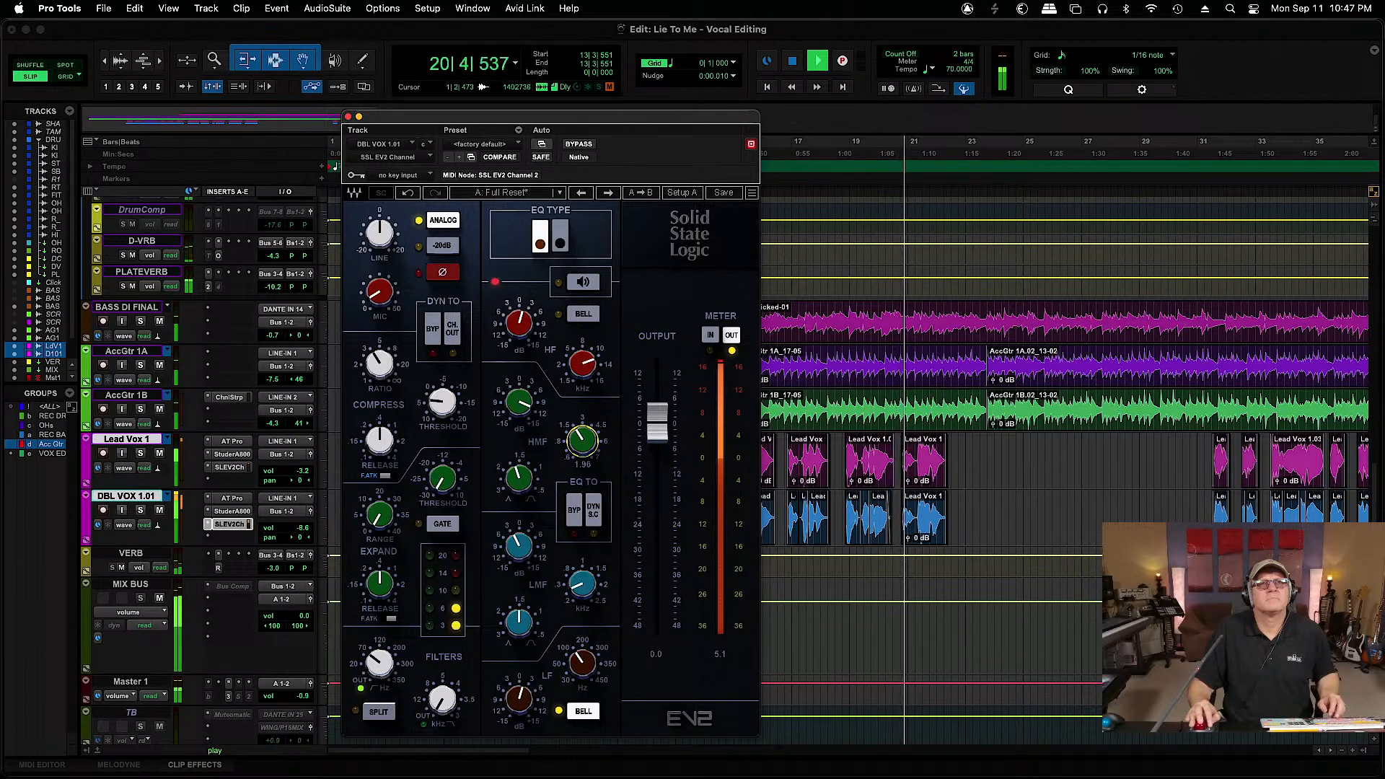
left_click_drag(533, 406, 534, 433)
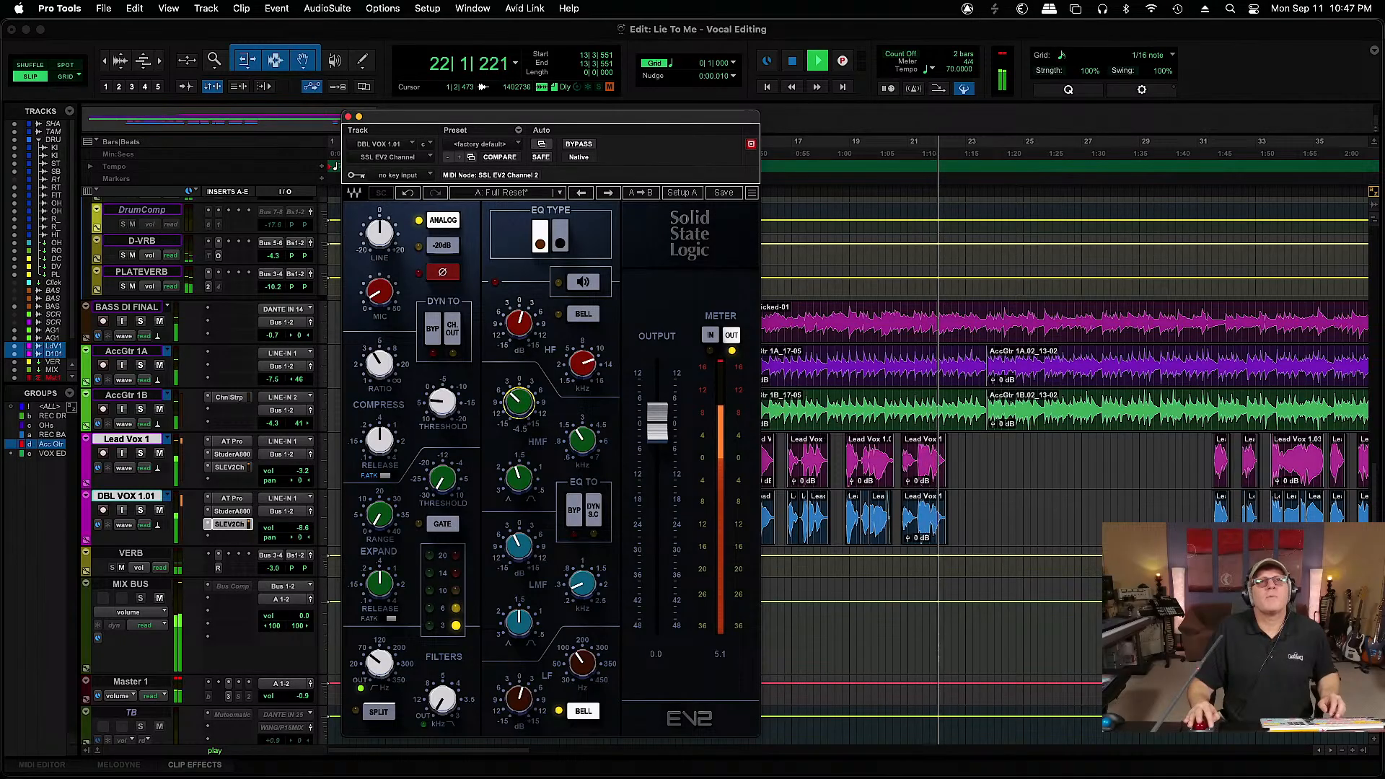
left_click(348, 116)
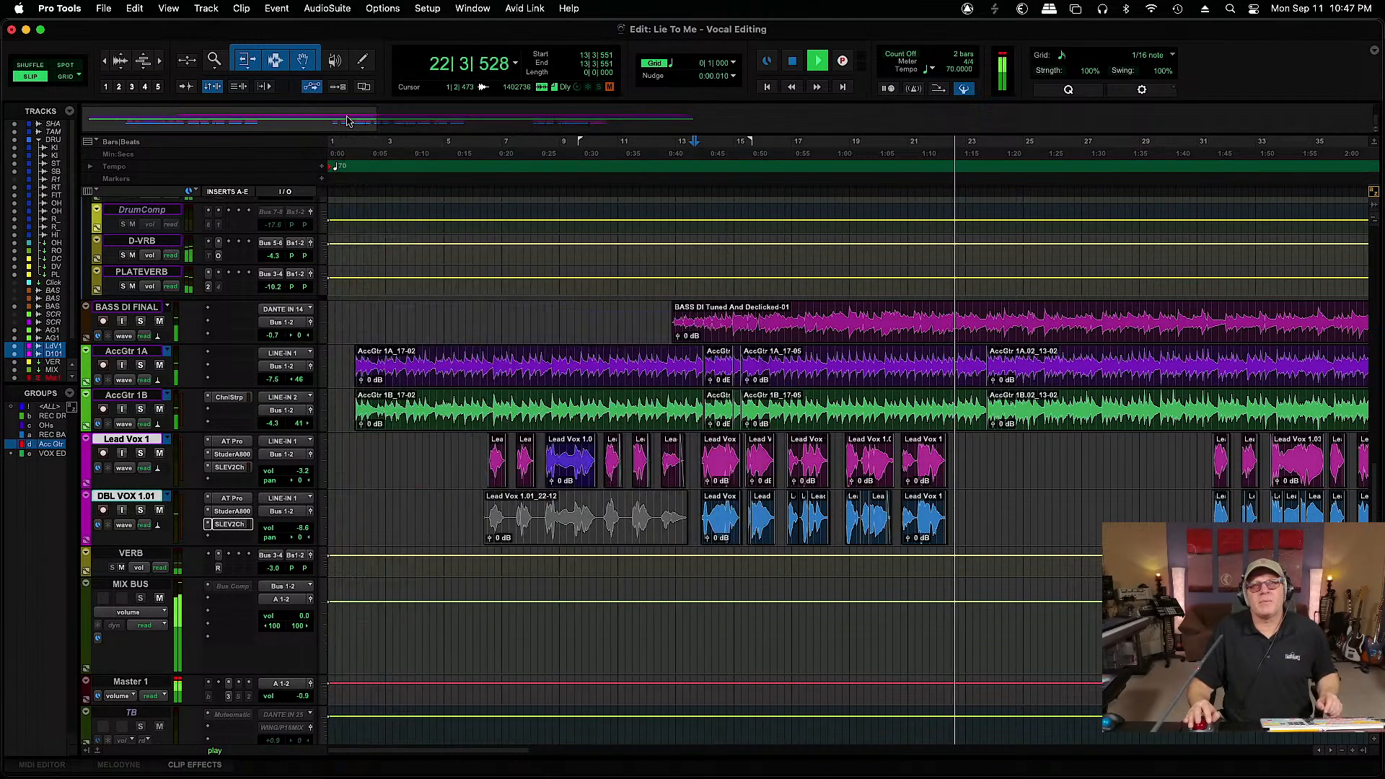
Rebalance the vocals during playback by setting Lead Vox 1 to -2.6 dB and DBL VOX 1.01 to -15.8 dB
key("space")
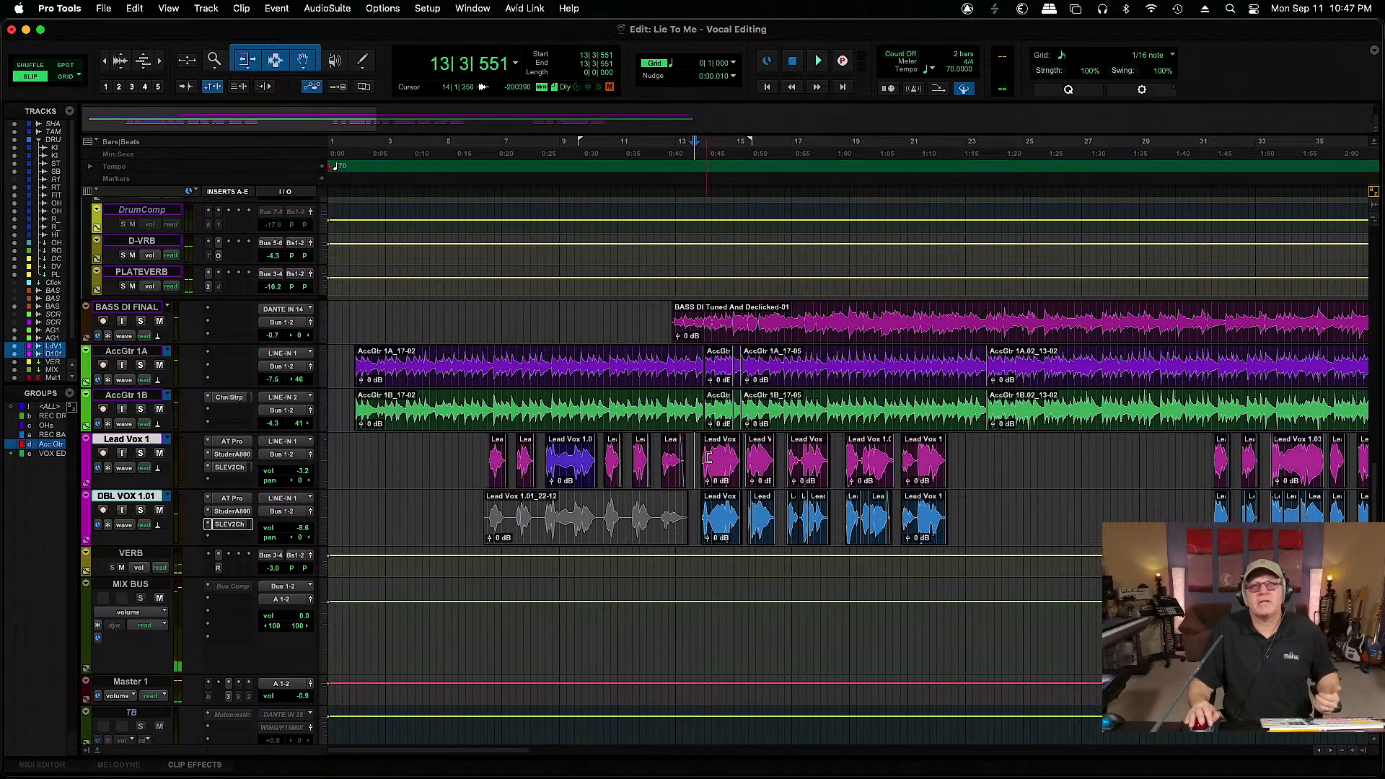
key("space")
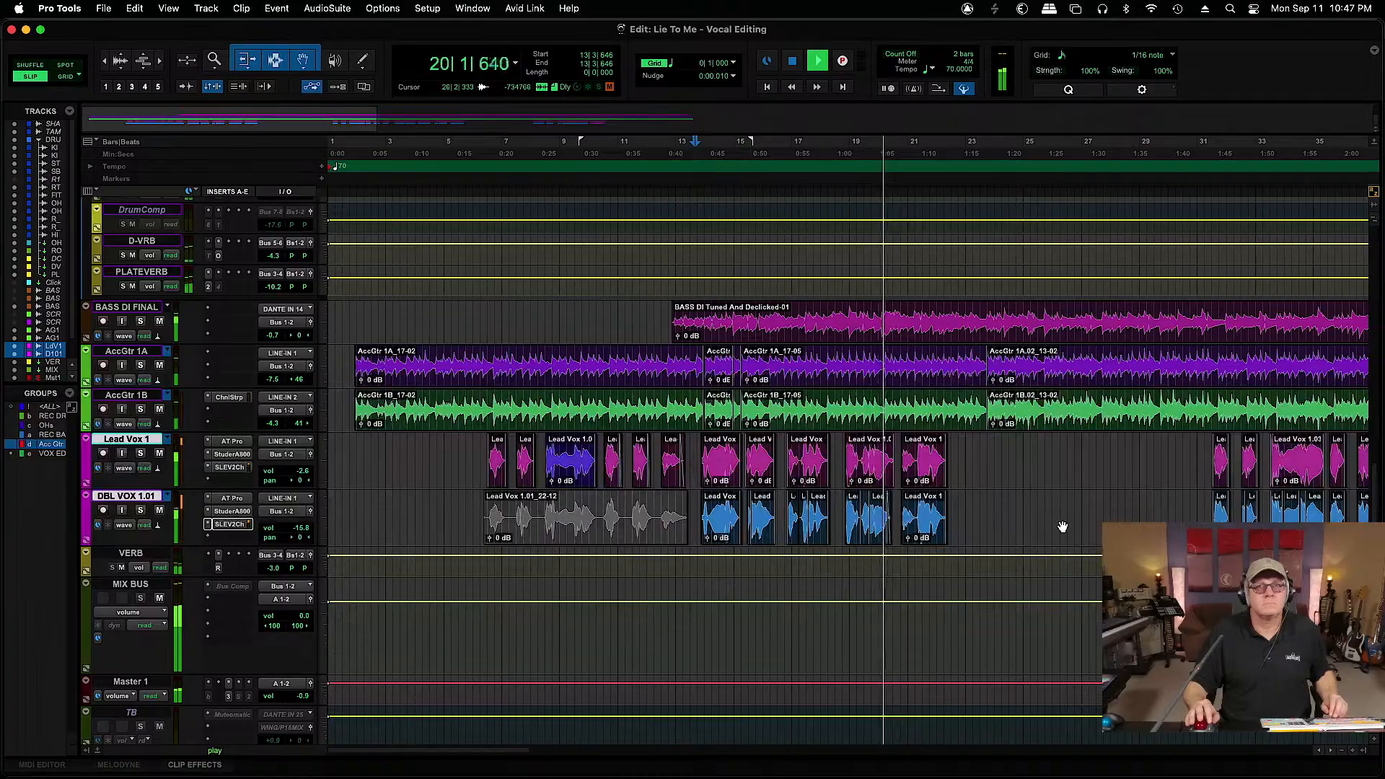
key("space")
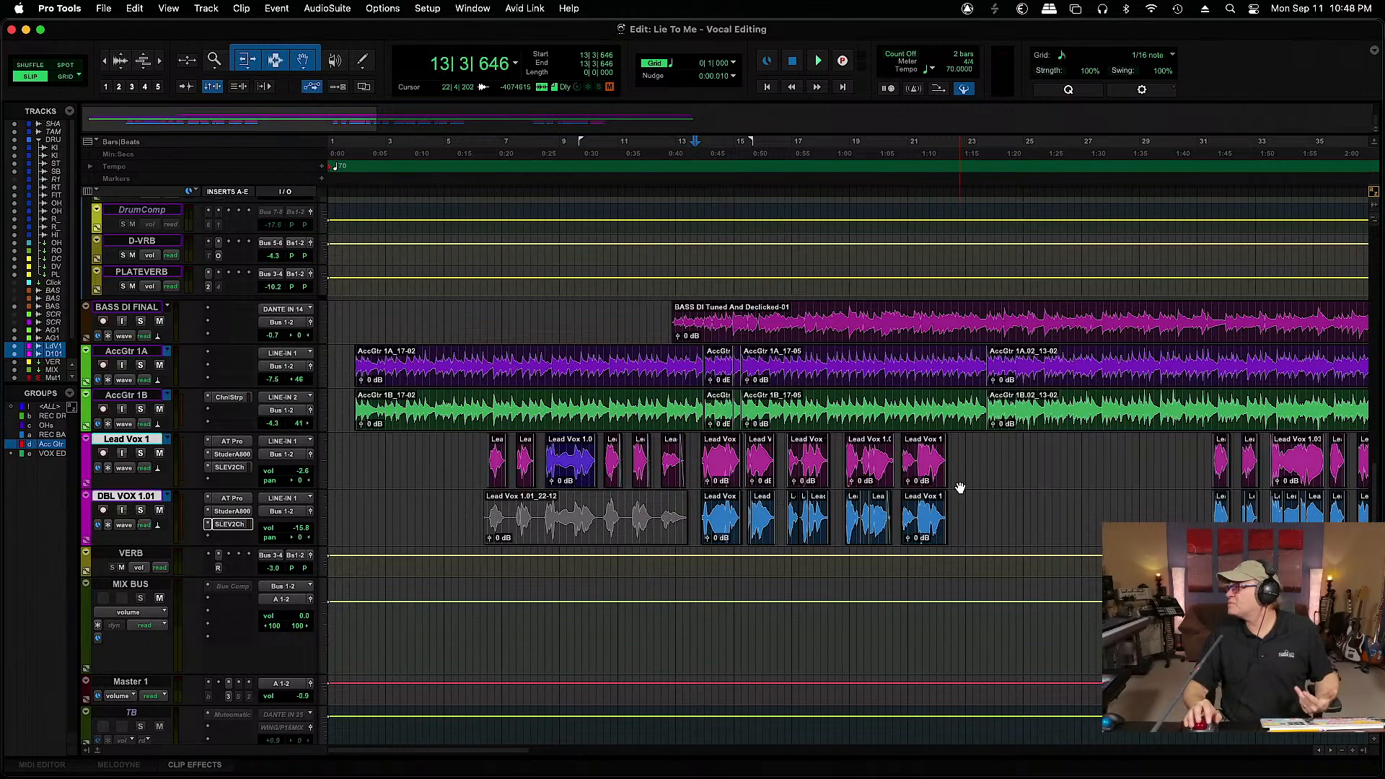
Close the Lie To Me - Vocal Editing session and open the Vocal Tracking session from the Put Your Gun Away folder
left_click(103, 8)
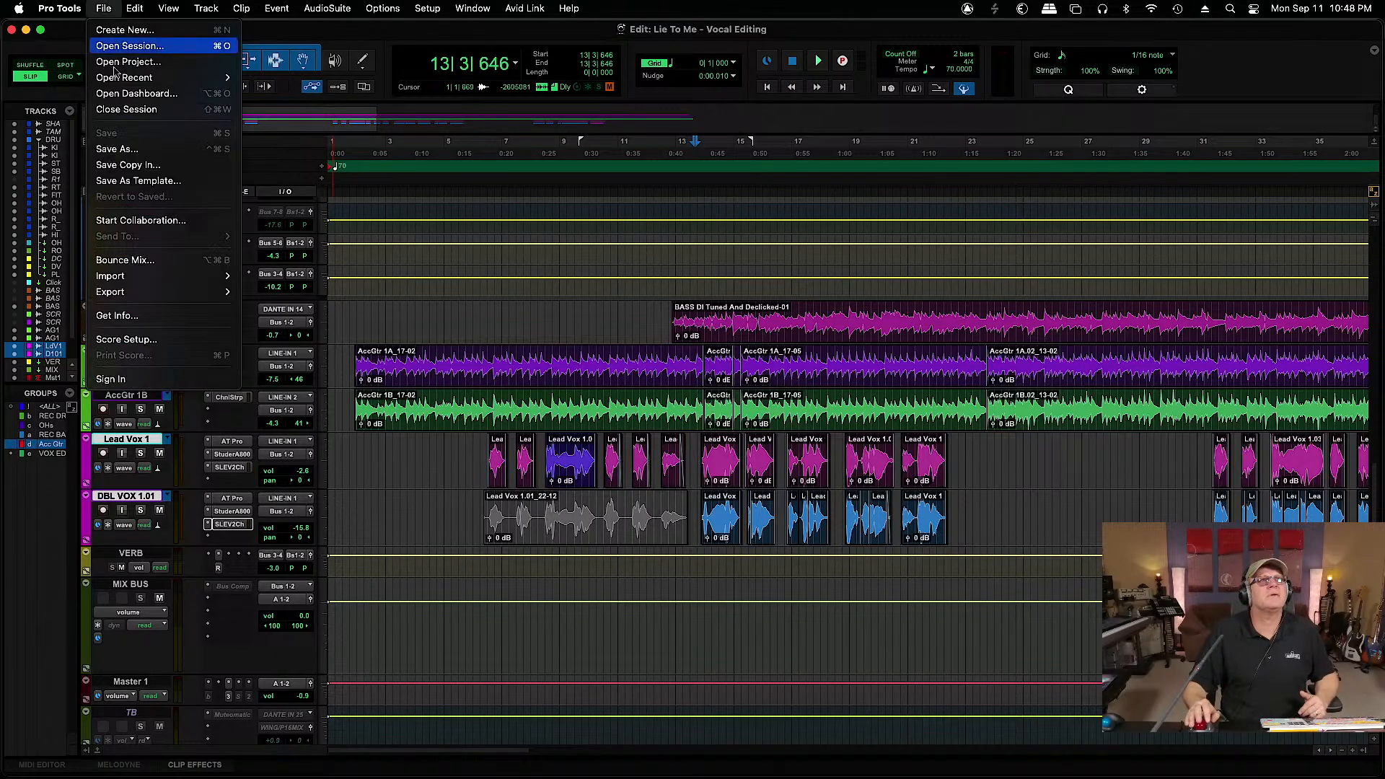
left_click(257, 163)
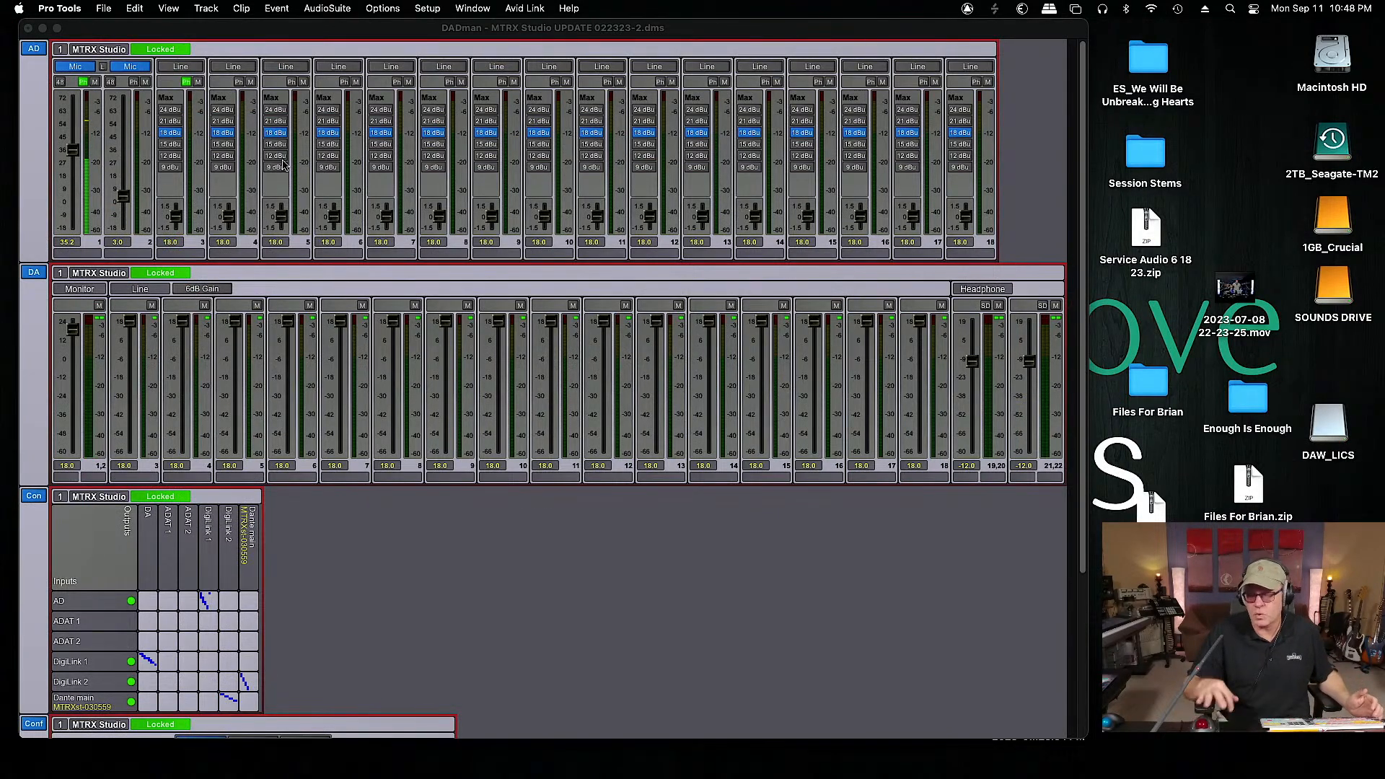
left_click(113, 7)
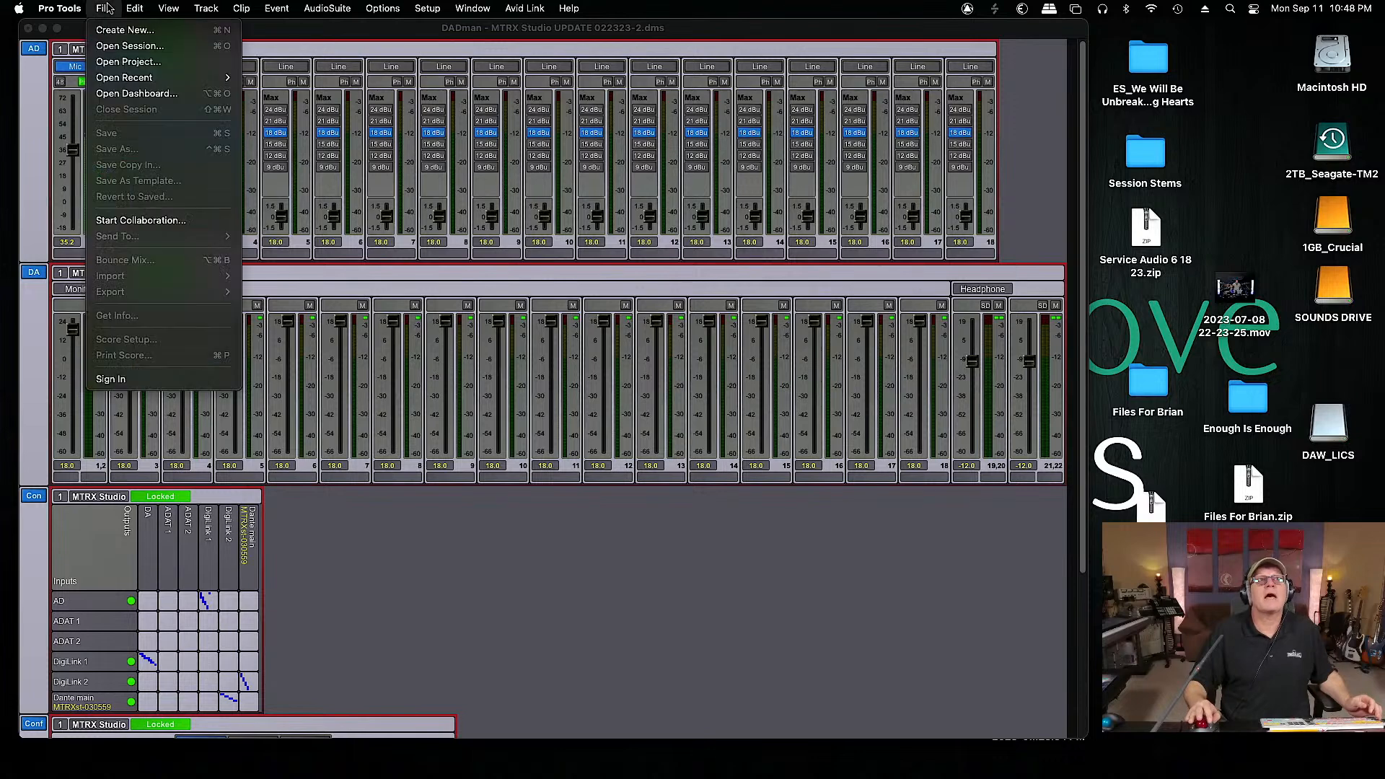
left_click(130, 46)
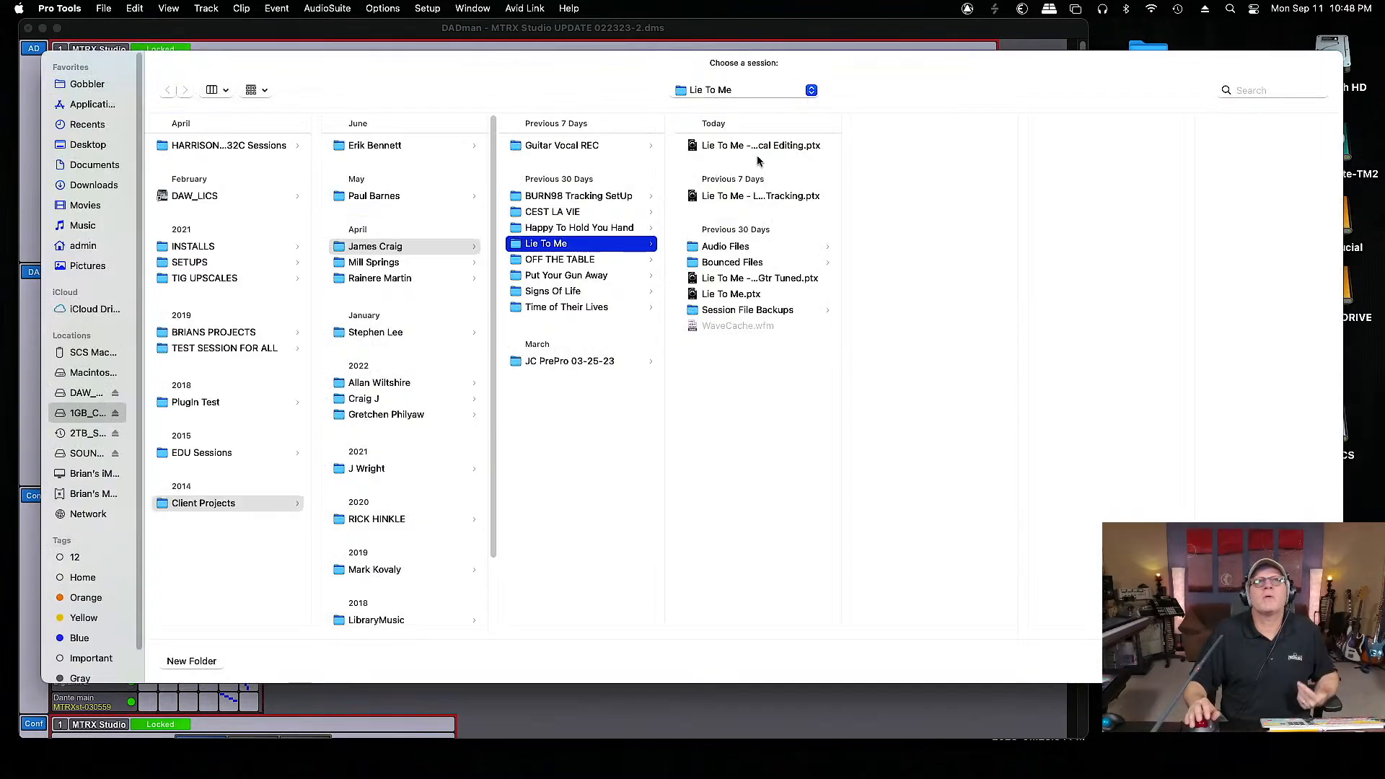
left_click(599, 262)
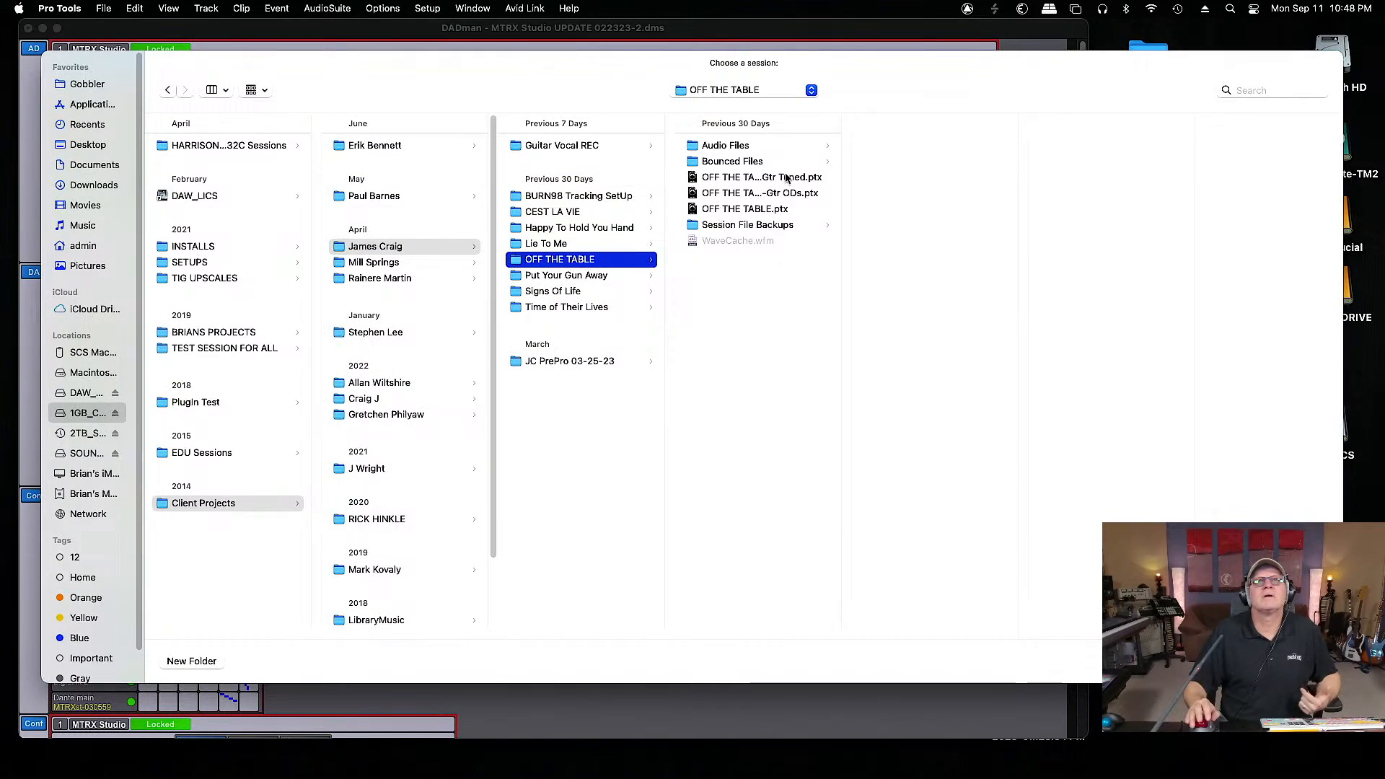
left_click(600, 278)
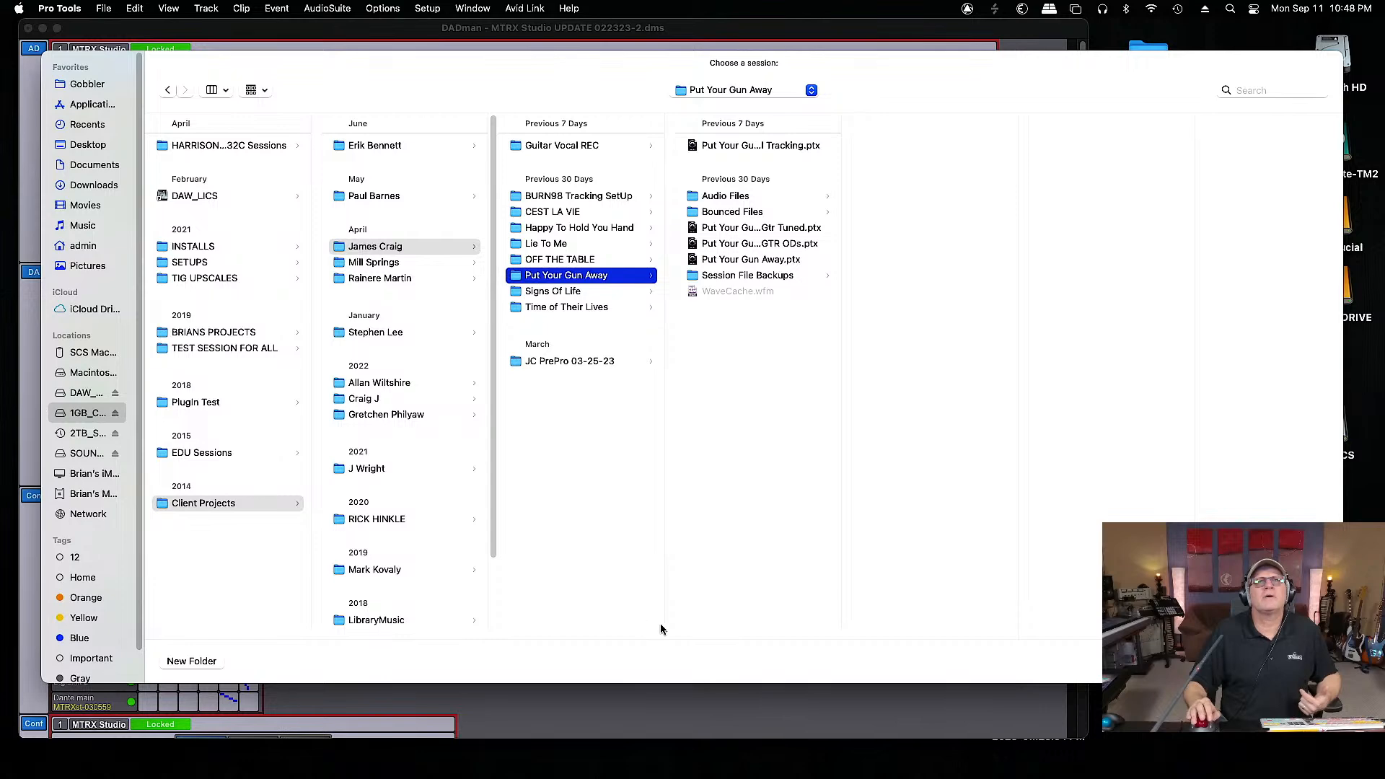
left_click_drag(669, 630, 735, 631)
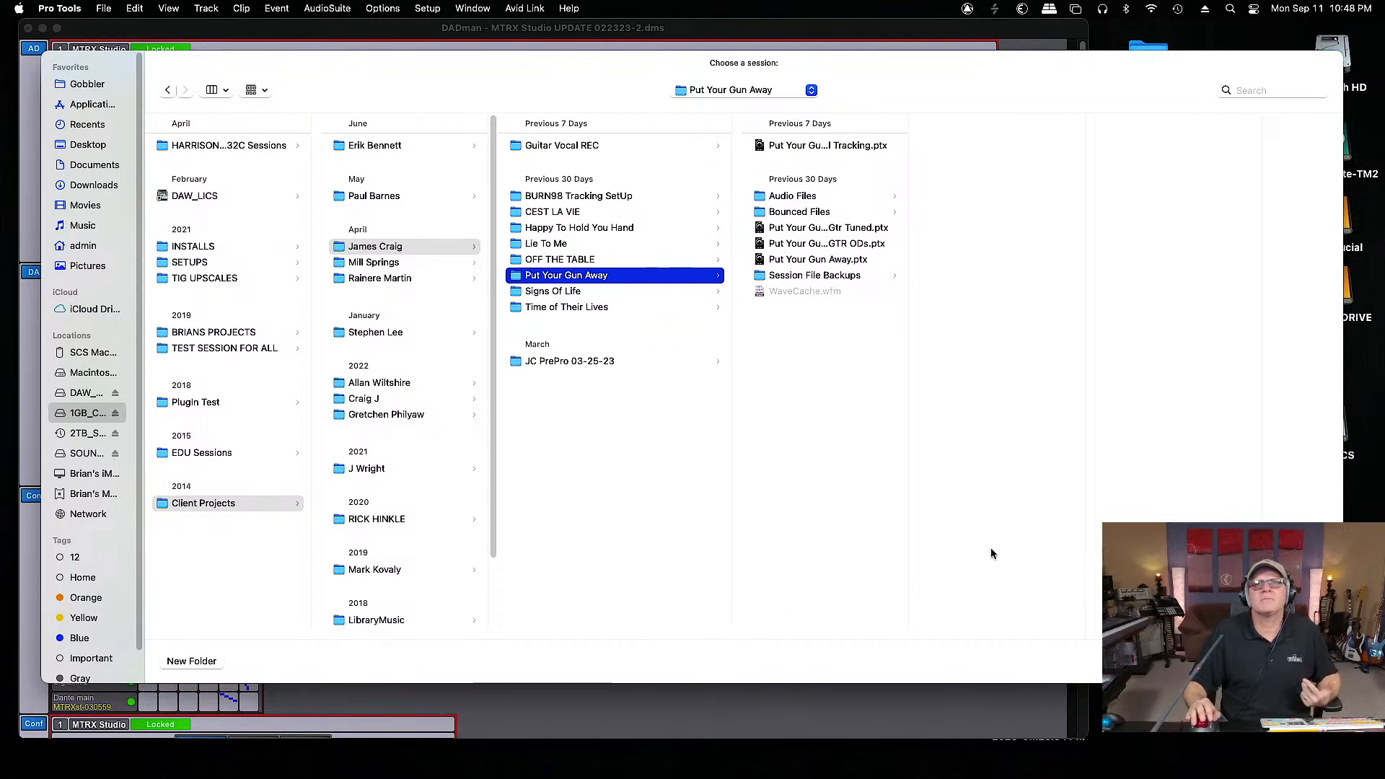
double_click(913, 632)
double_click(892, 144)
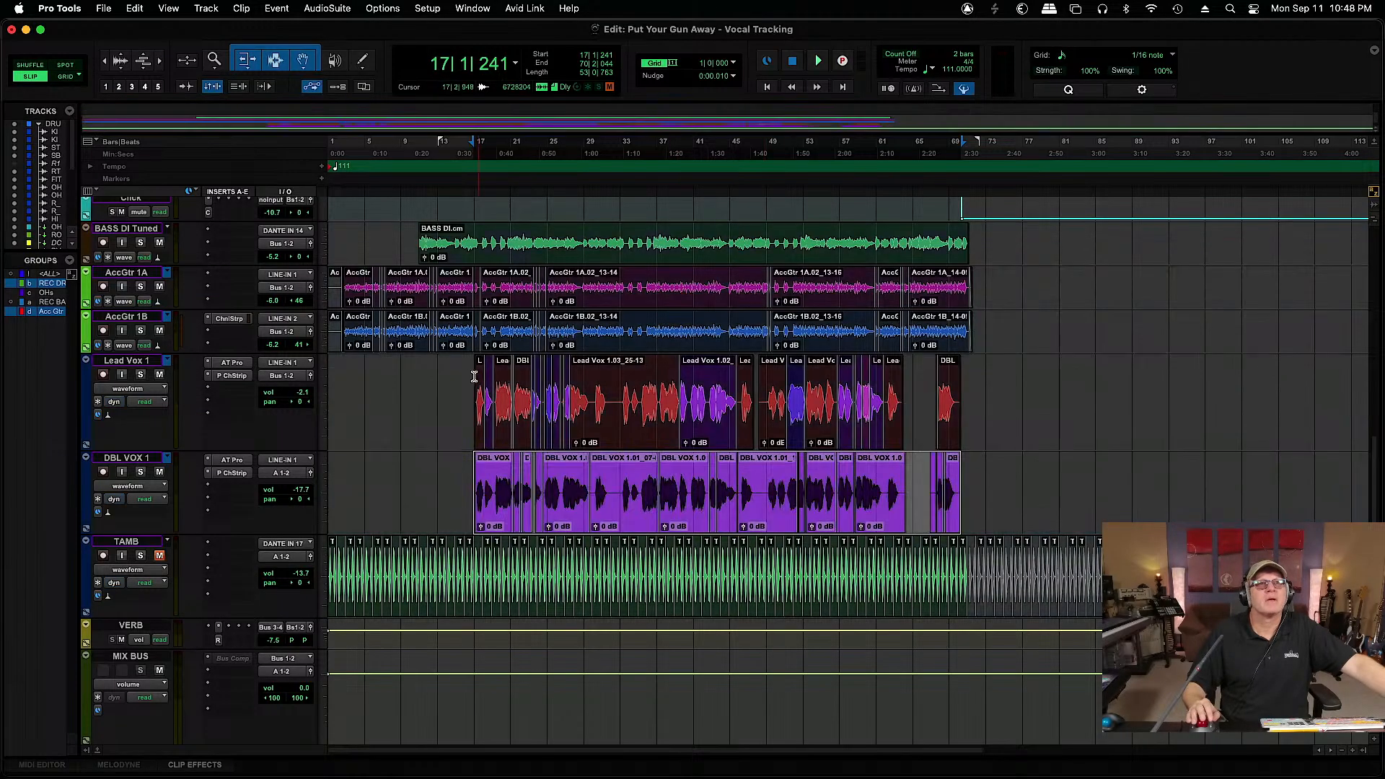
Place the edit cursor at 16|3|797 before the first Lead Vox 1 clip and switch that track to playlists view
left_click(471, 377)
key("super+bracketright")
key("super+bracketright")
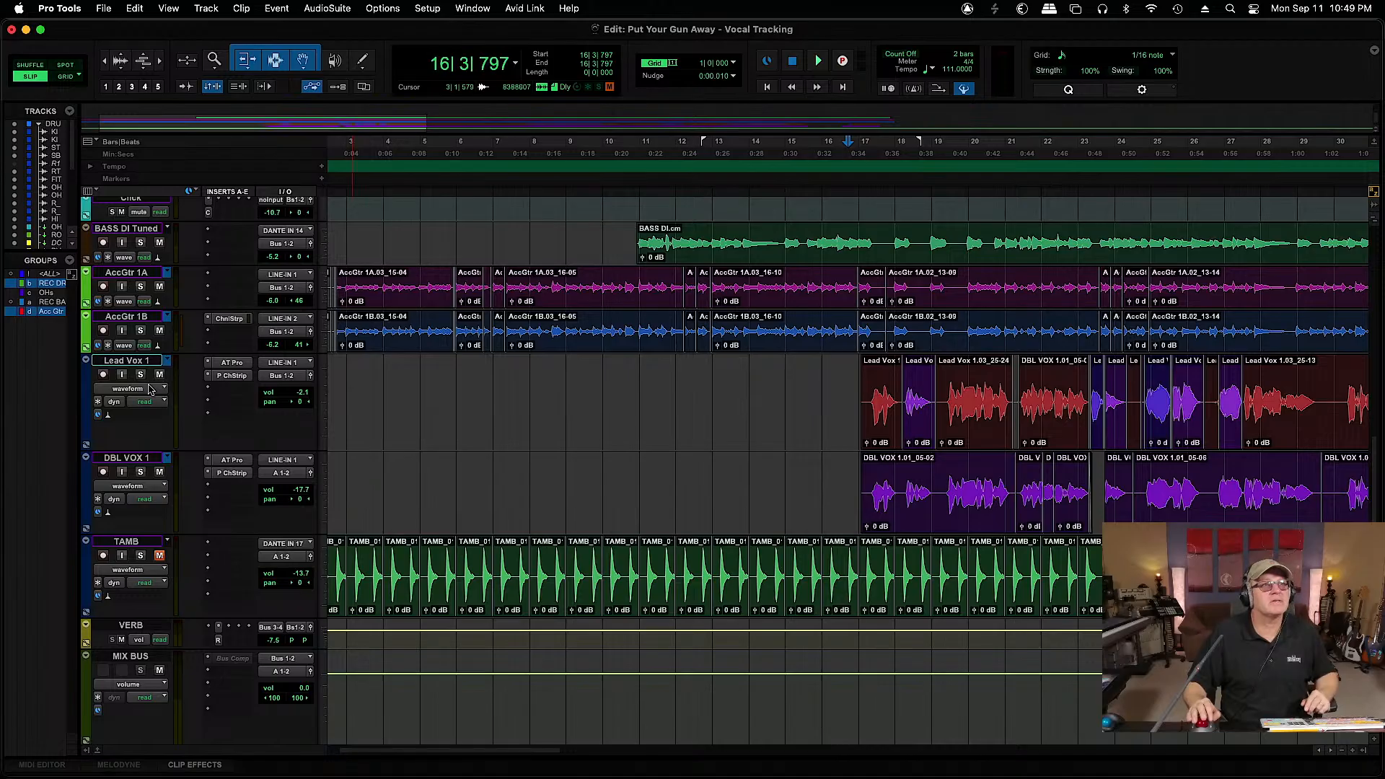
left_click(148, 389)
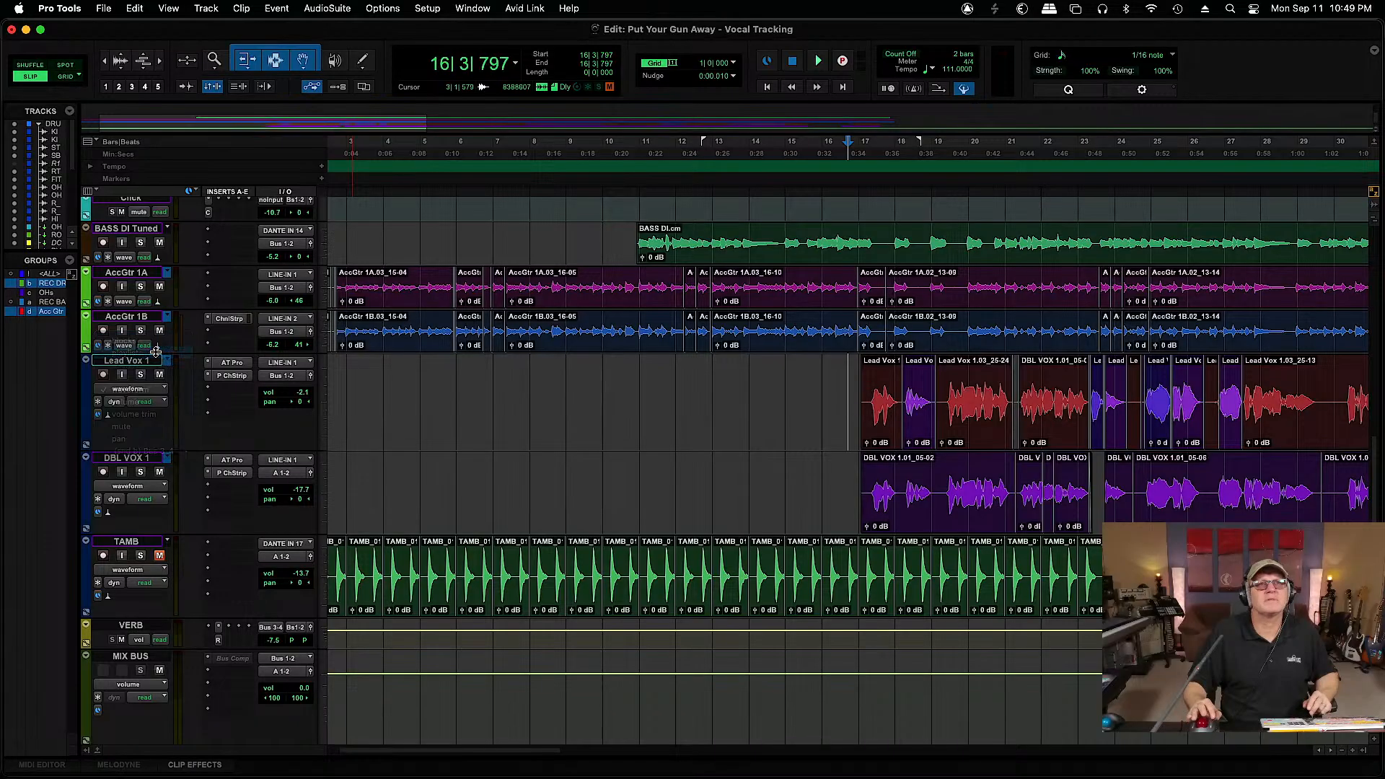
left_click(156, 352)
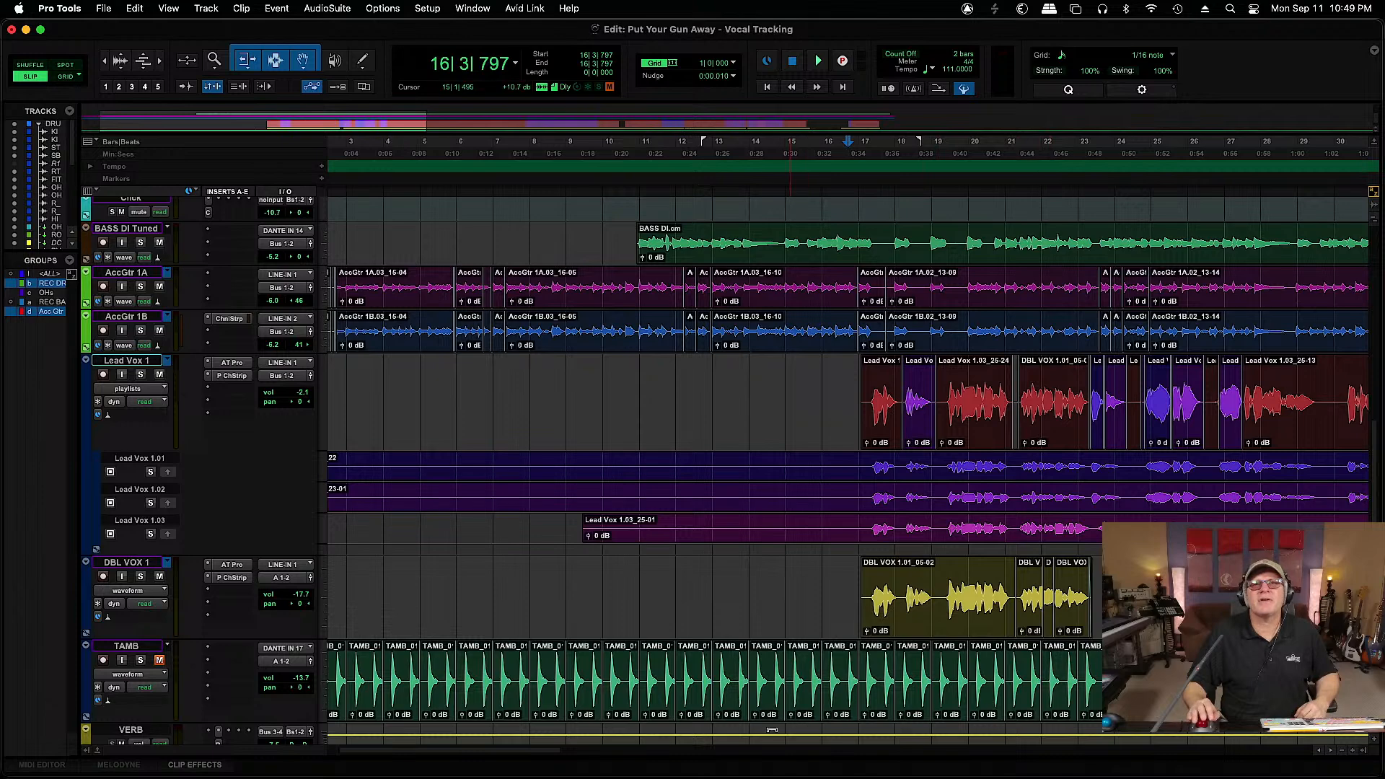
Review the comped Lead Vox 1 clips and playlists, mute DBL VOX 1 and place the edit cursor at 16|4|519
left_click_drag(550, 750, 664, 774)
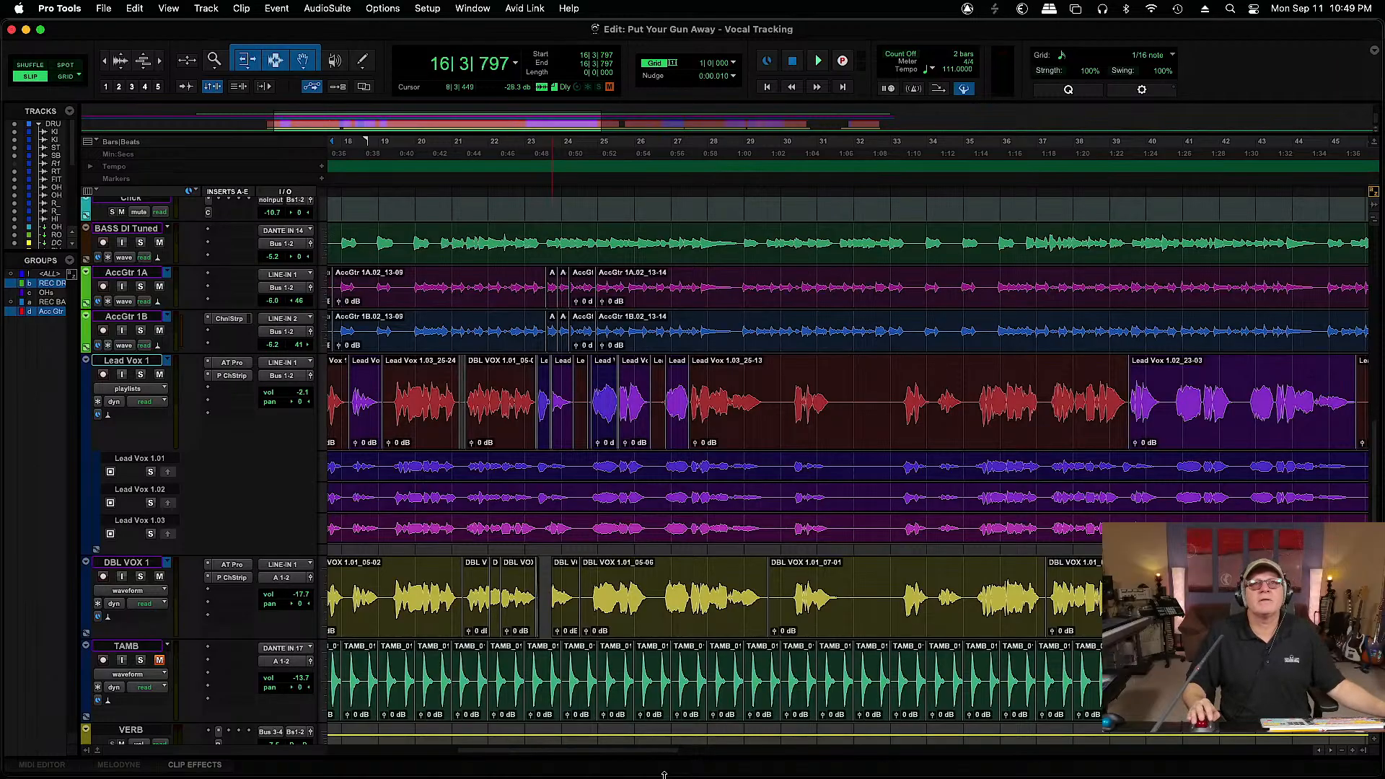
left_click_drag(656, 753, 630, 754)
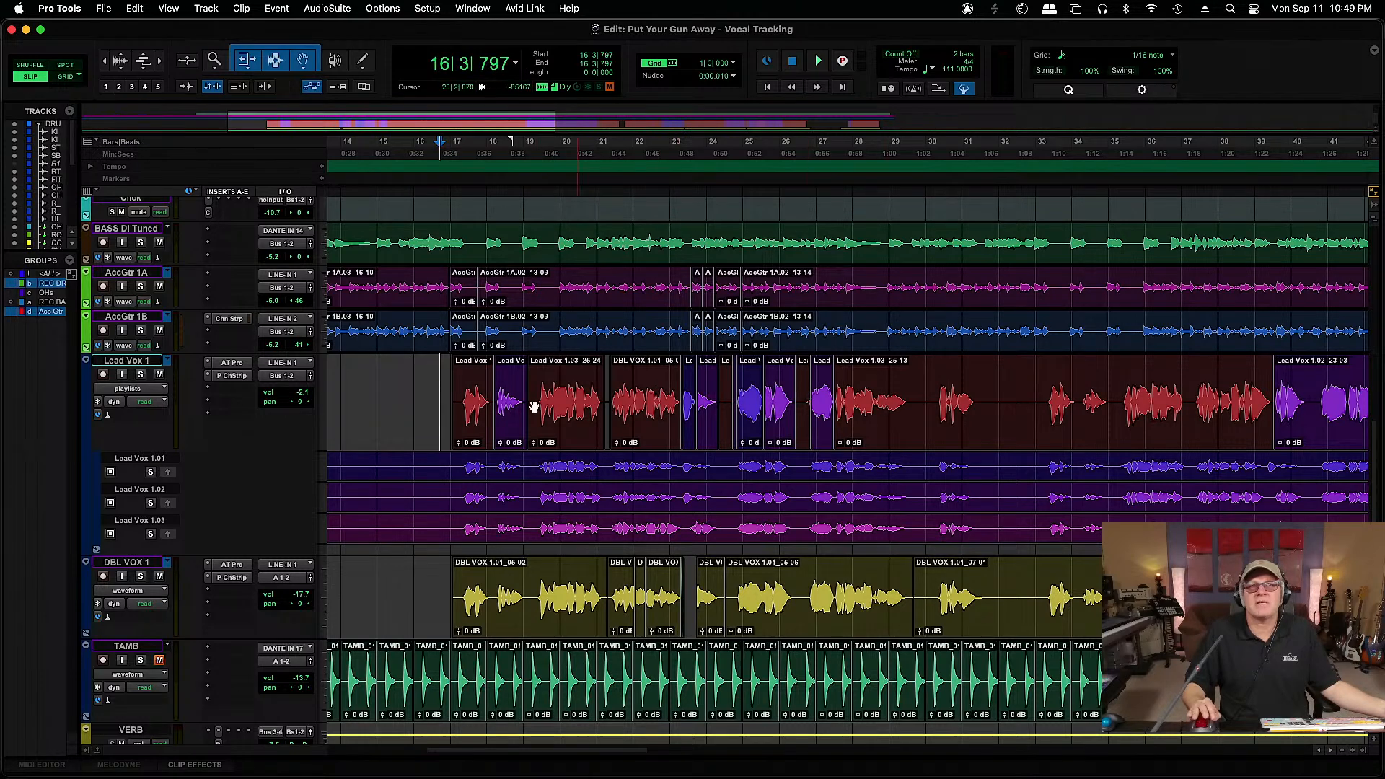
left_click(443, 390)
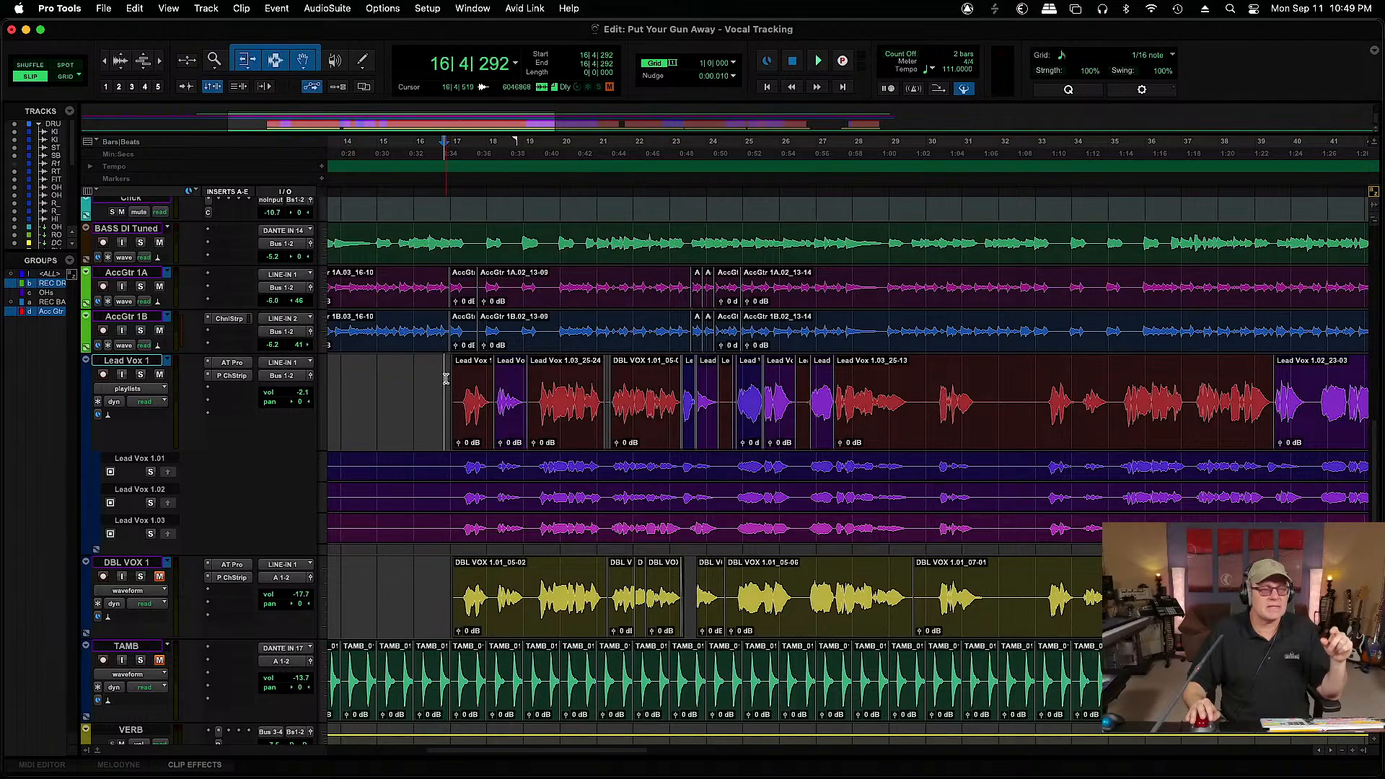
left_click(446, 378)
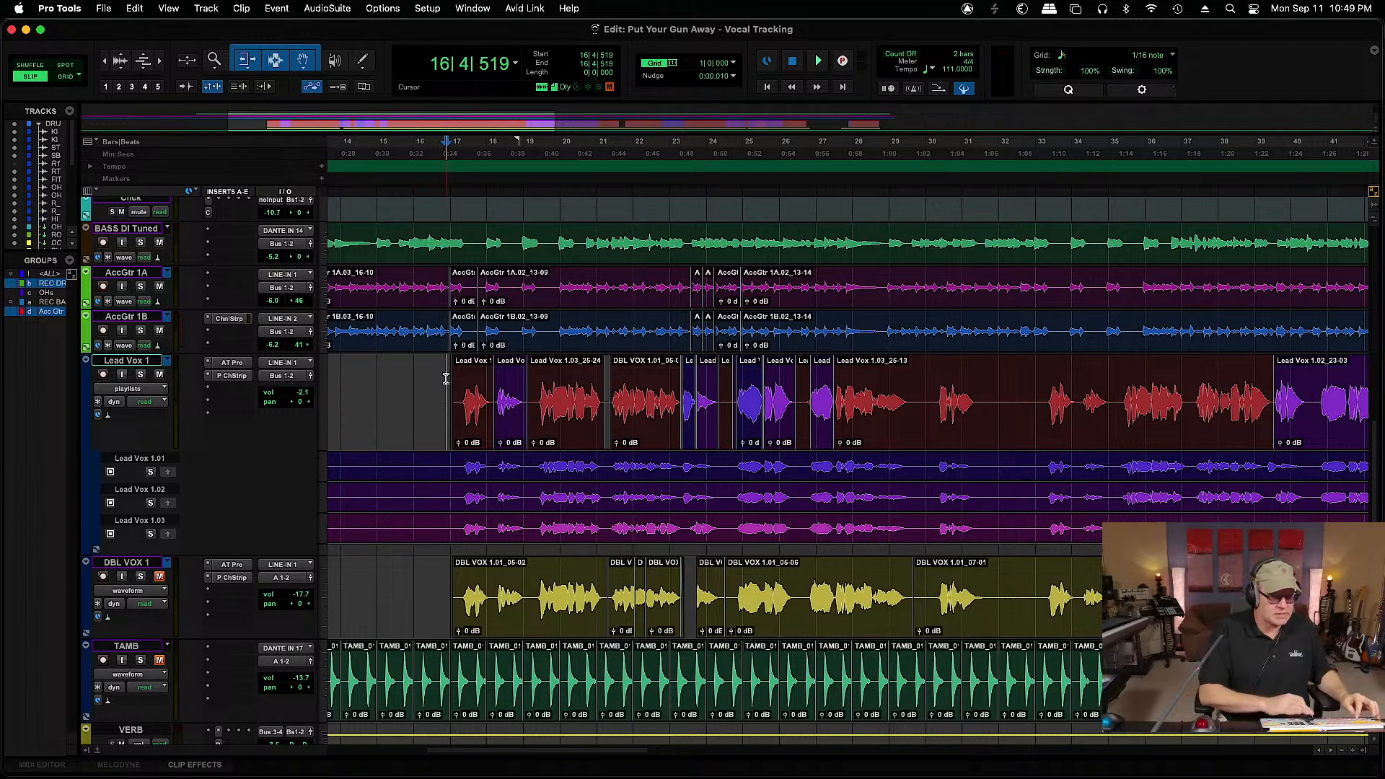
key("super+bracketright")
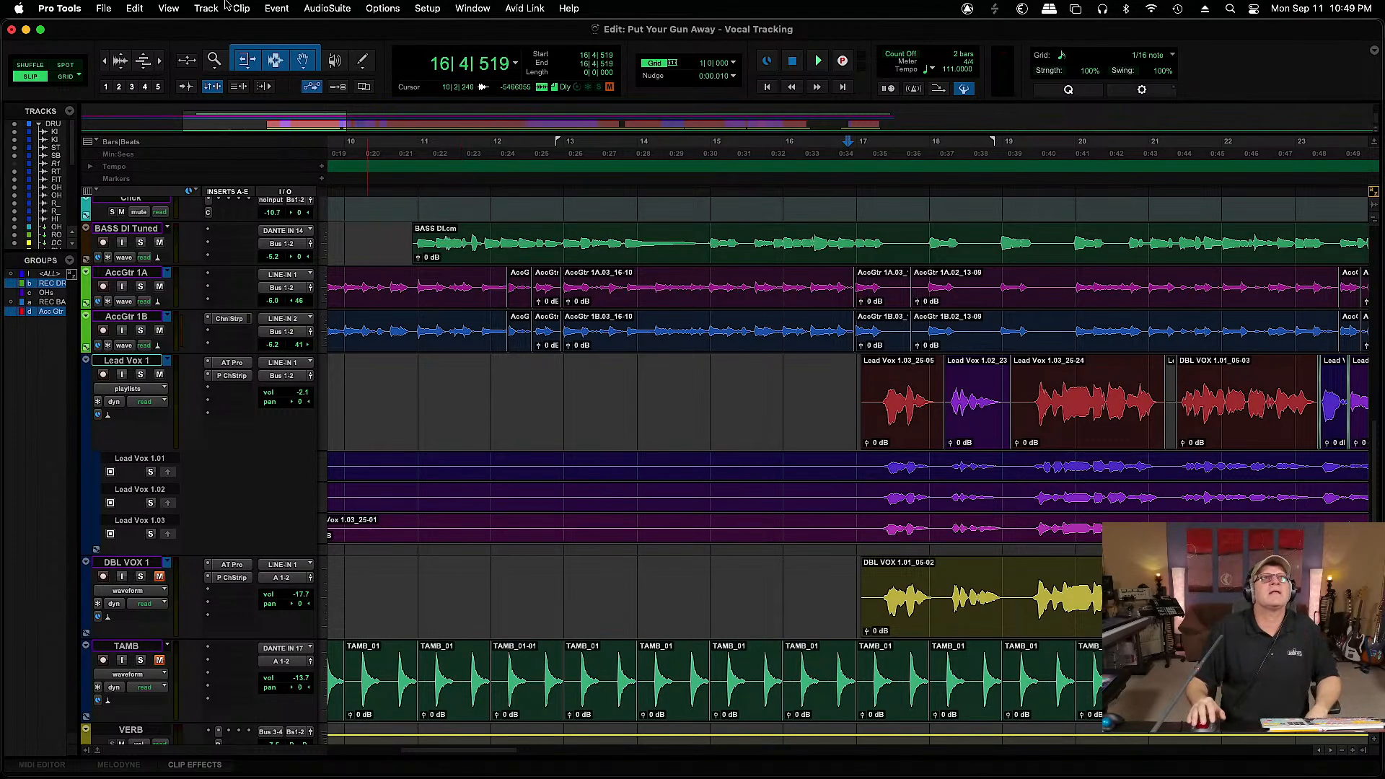
Save the session as "Put Your Gun Away - Vocal EDITING" in its project folder and place the edit cursor at 16|4|633 on Lead Vox 1
left_click(106, 7)
left_click(124, 150)
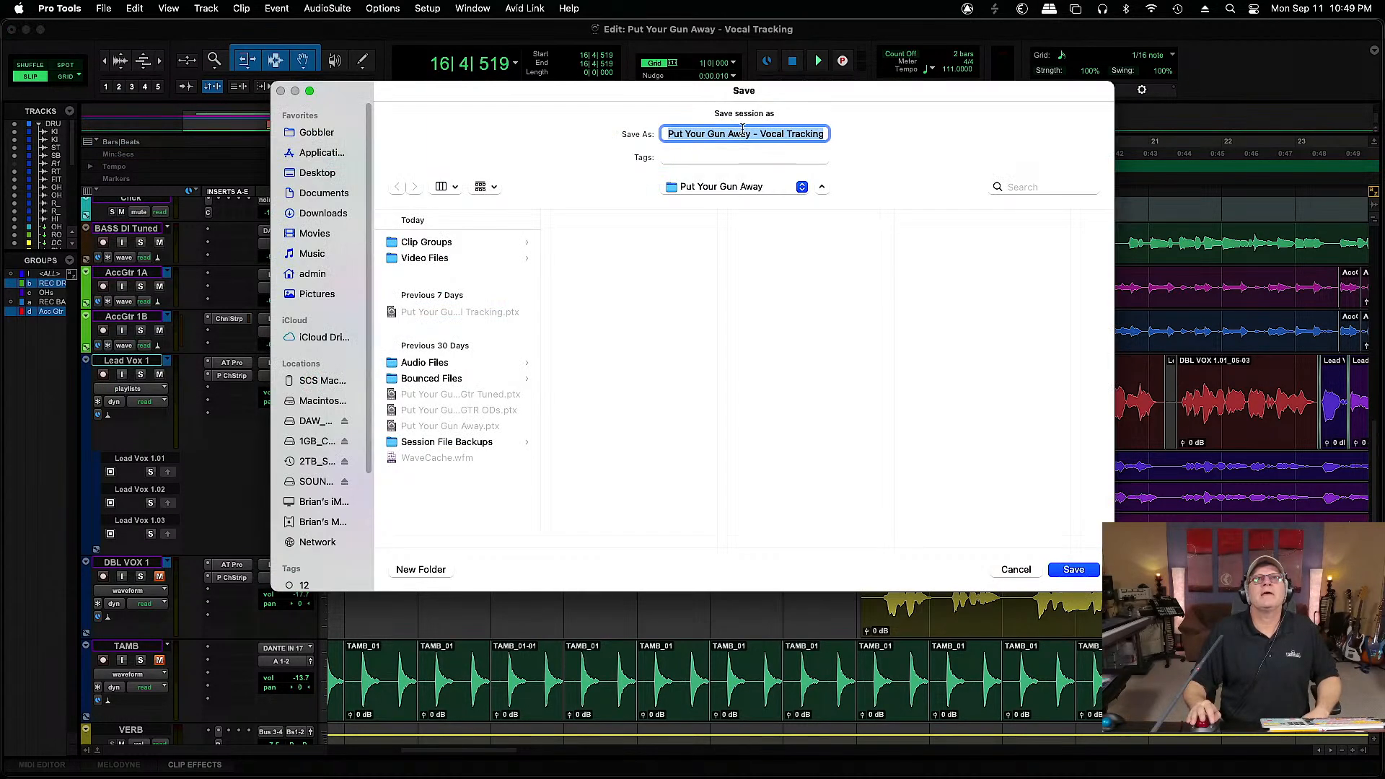
left_click(785, 136)
left_click_drag(798, 140, 881, 147)
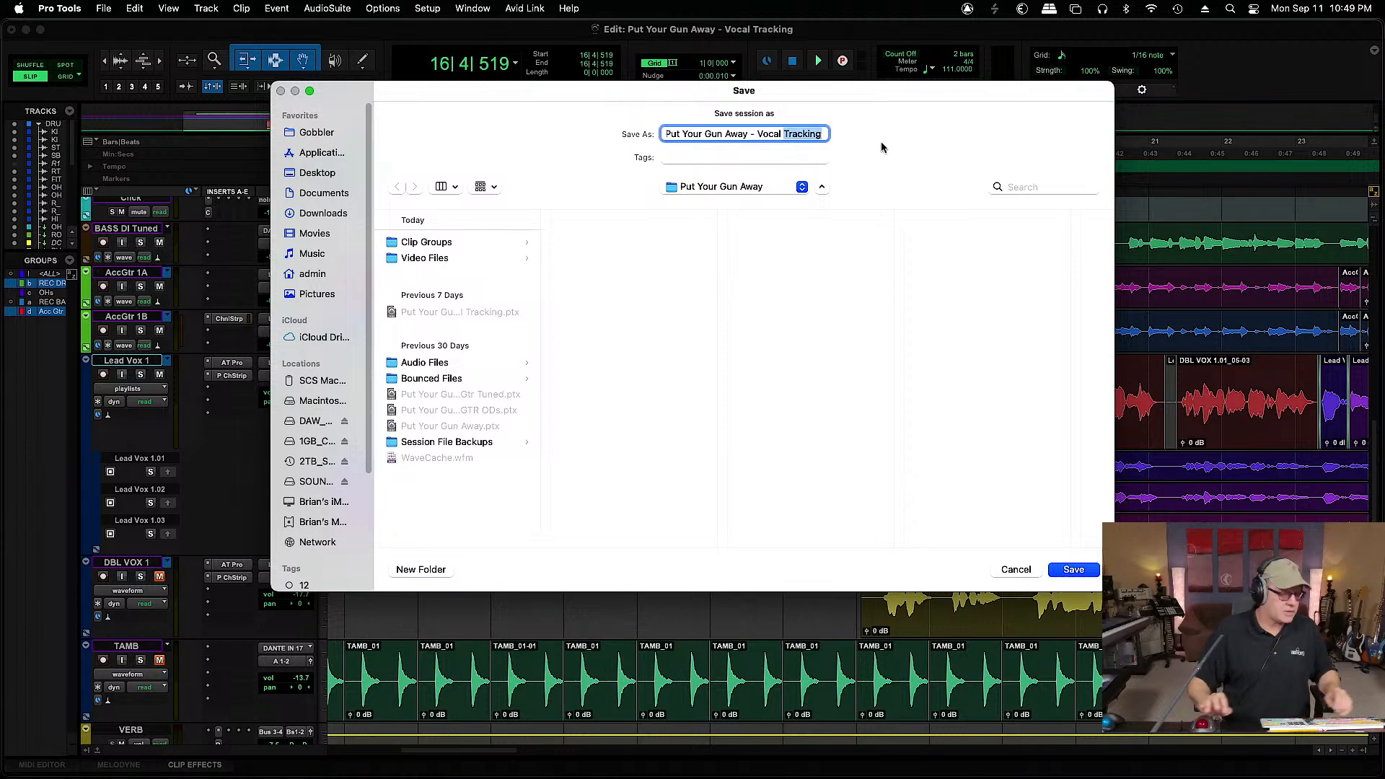
type("EDITING")
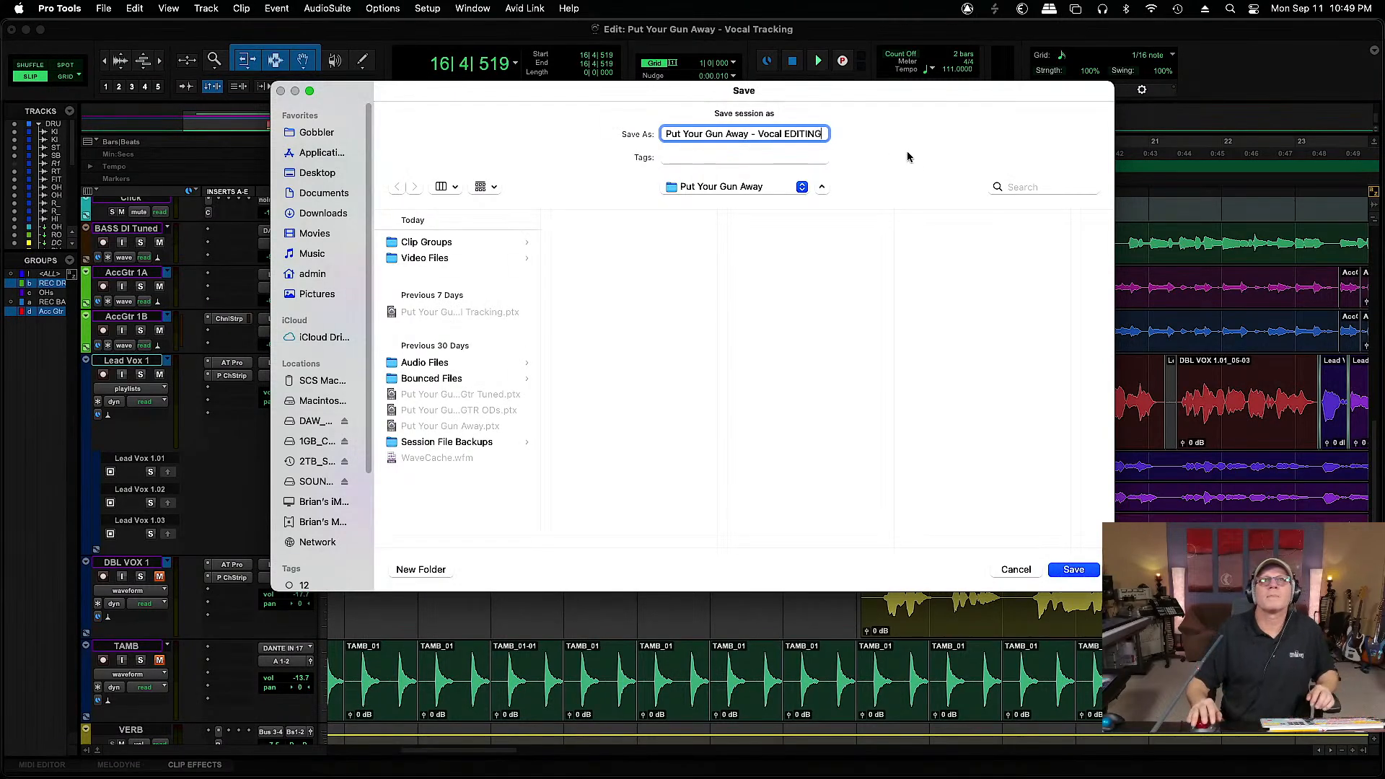
left_click(1073, 569)
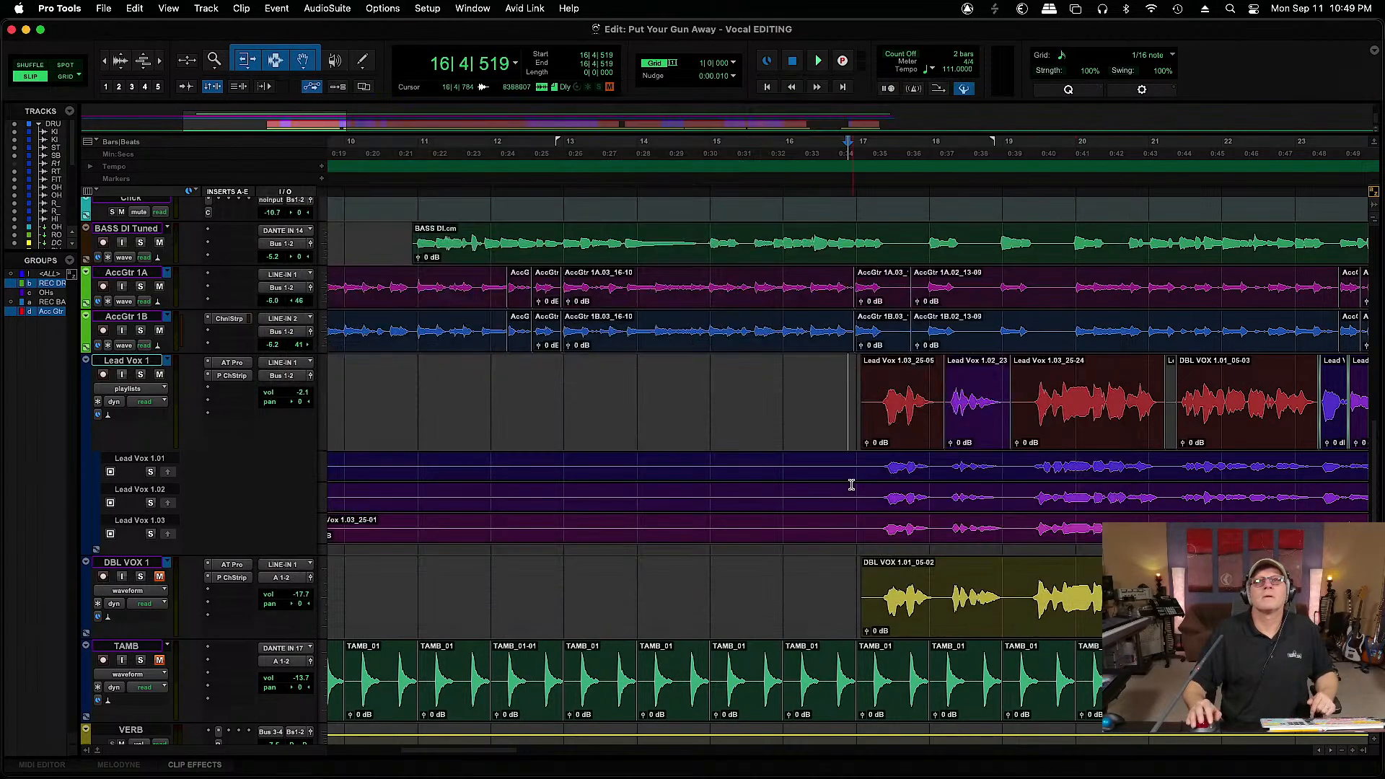
left_click(850, 403)
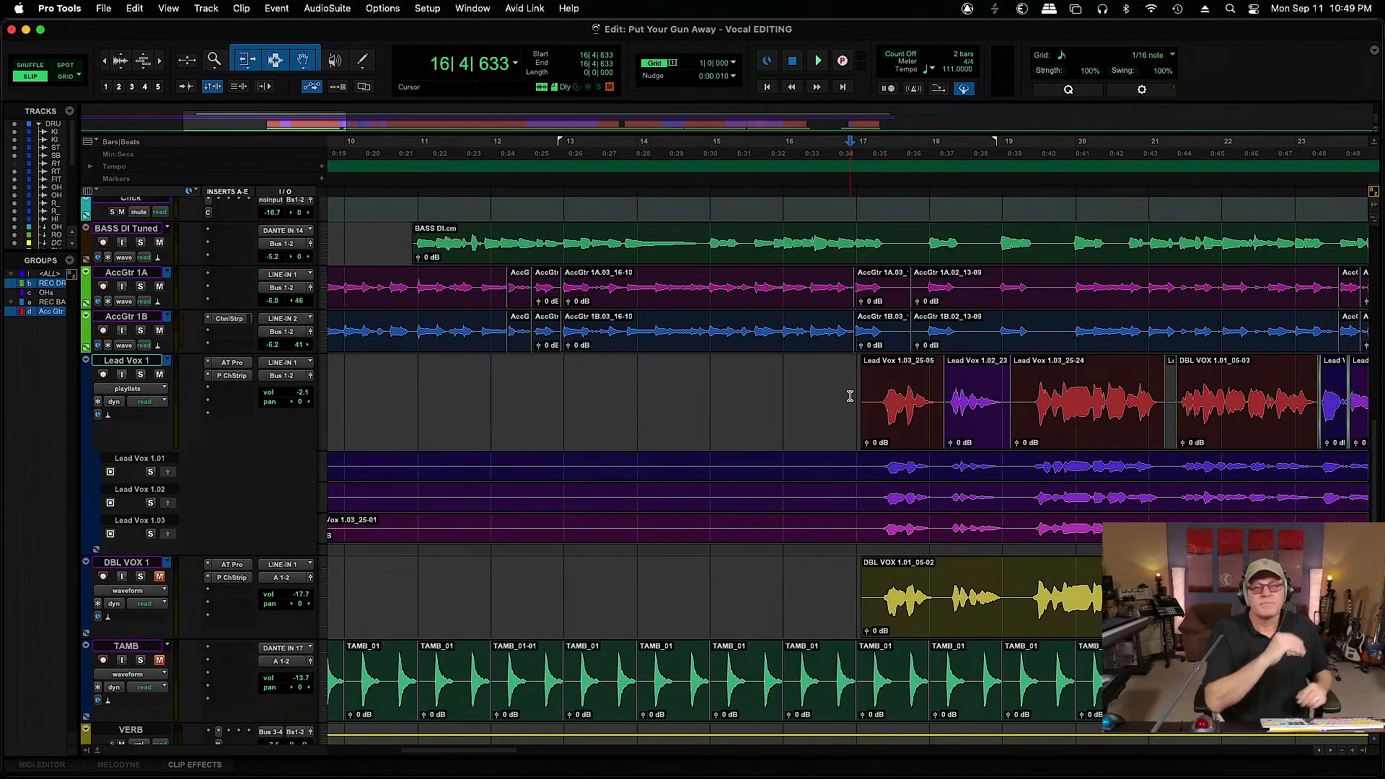
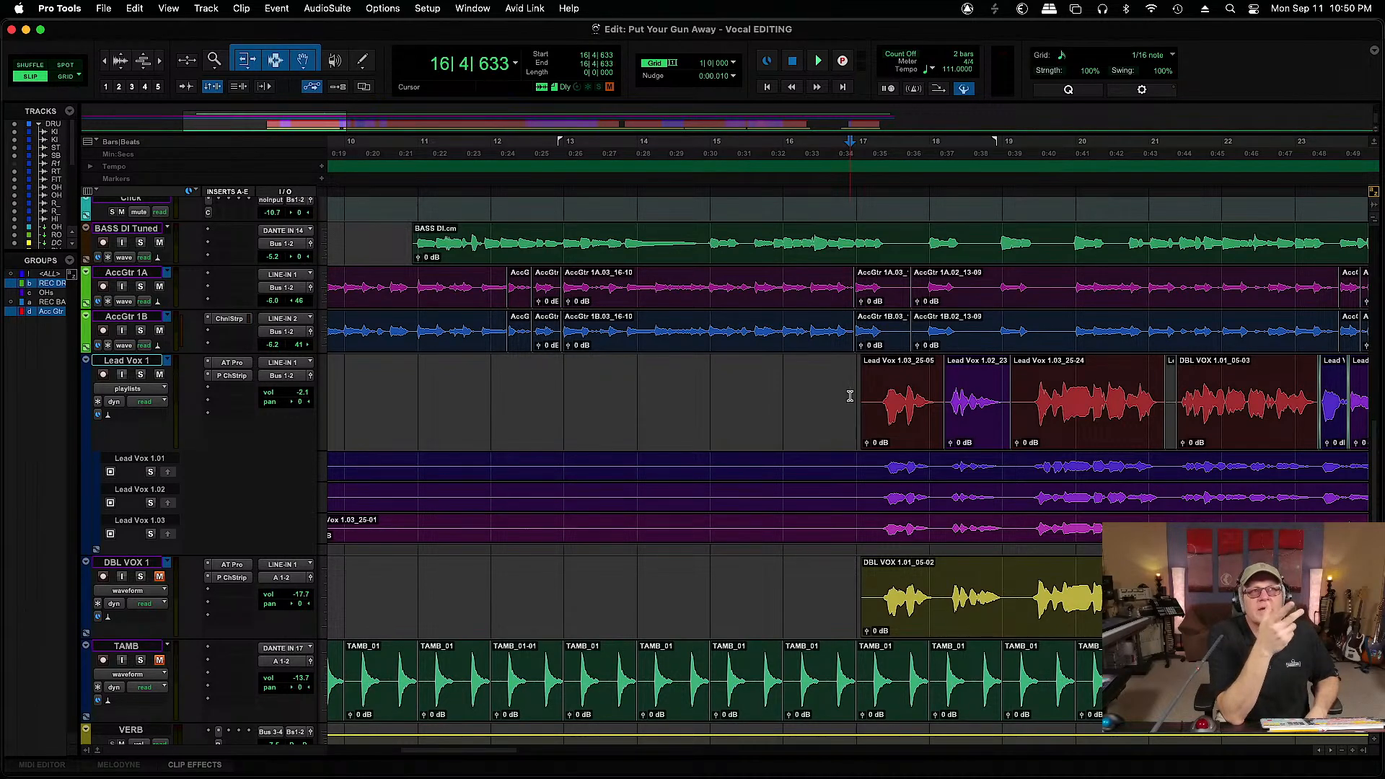
Bypass the AT Pro insert on Lead Vox 1 and DBL VOX 1, and check Lead Vox 1's UAD Precision Channel Strip settings
right_click(242, 361)
left_click(238, 366)
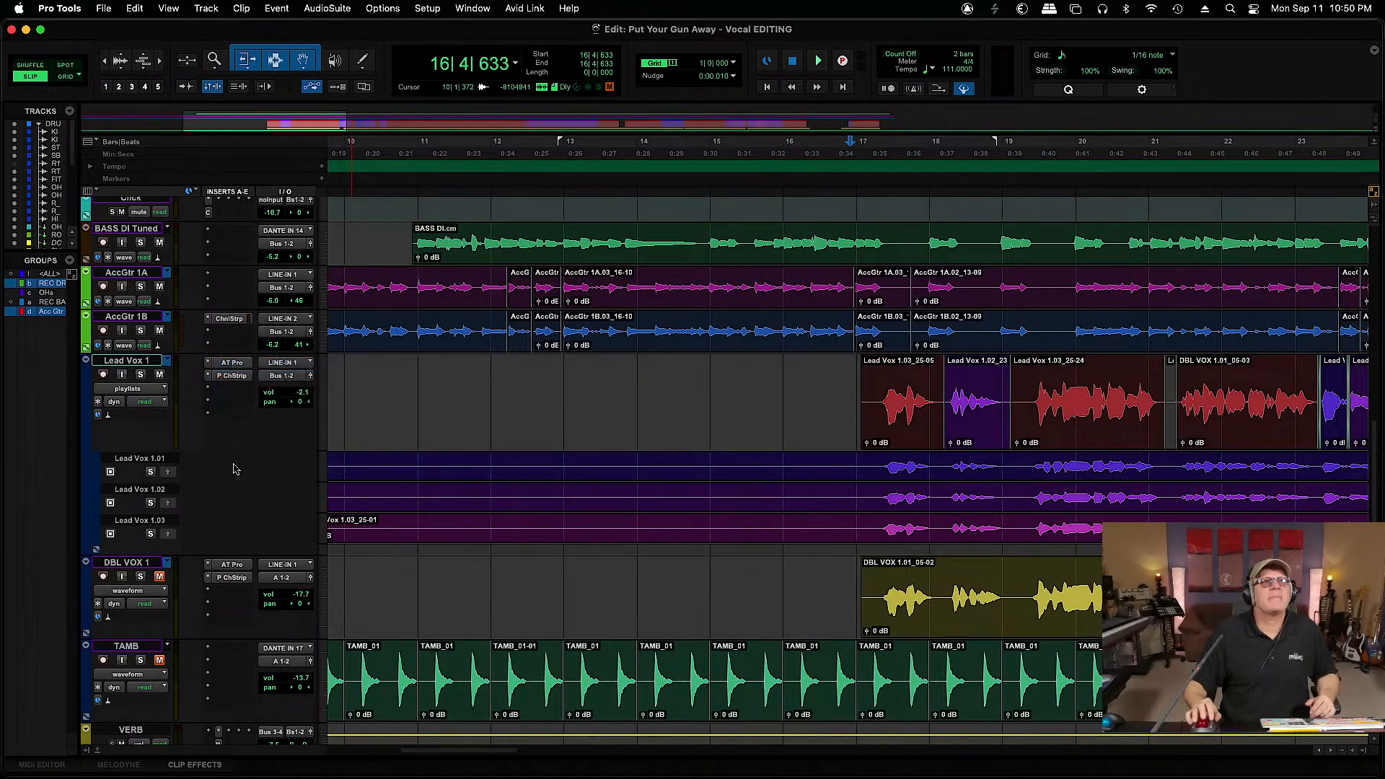
right_click(233, 563)
left_click(238, 569)
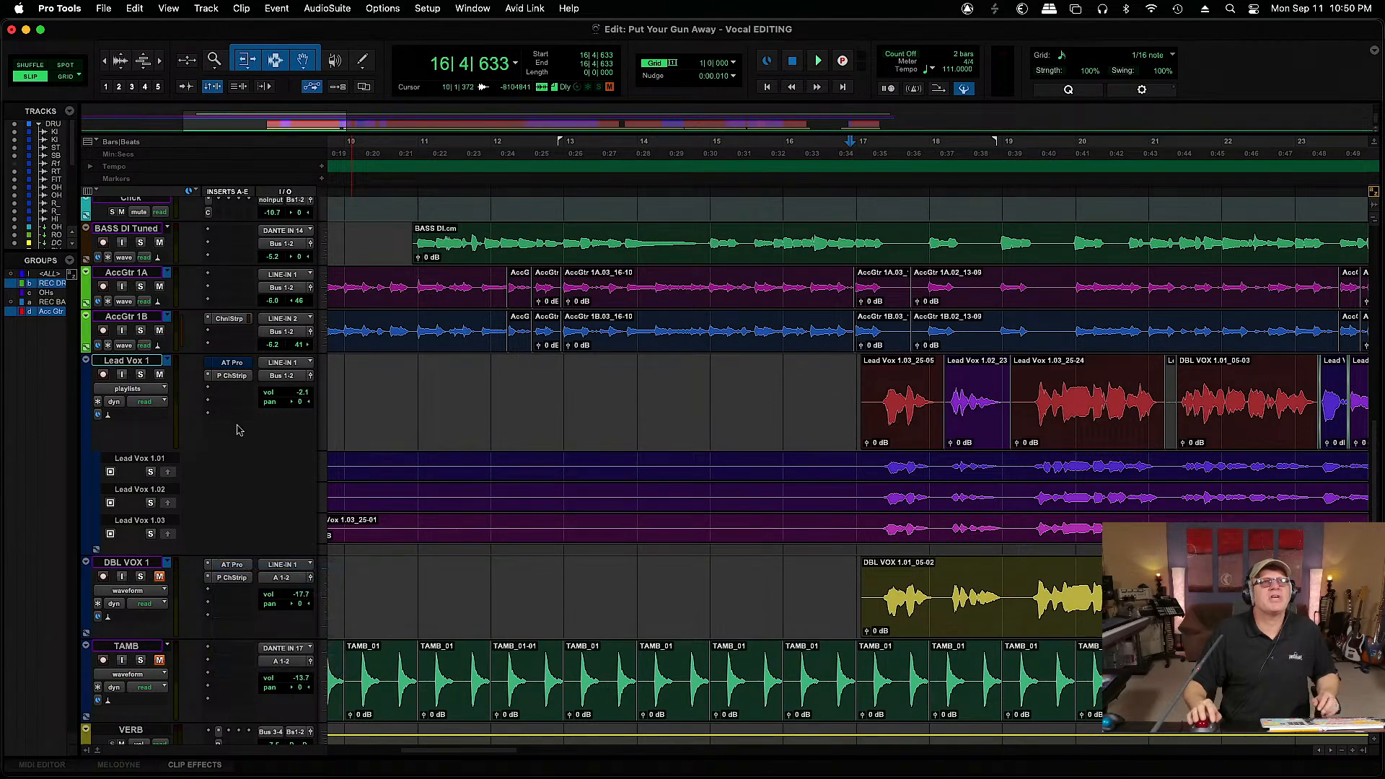
left_click(233, 376)
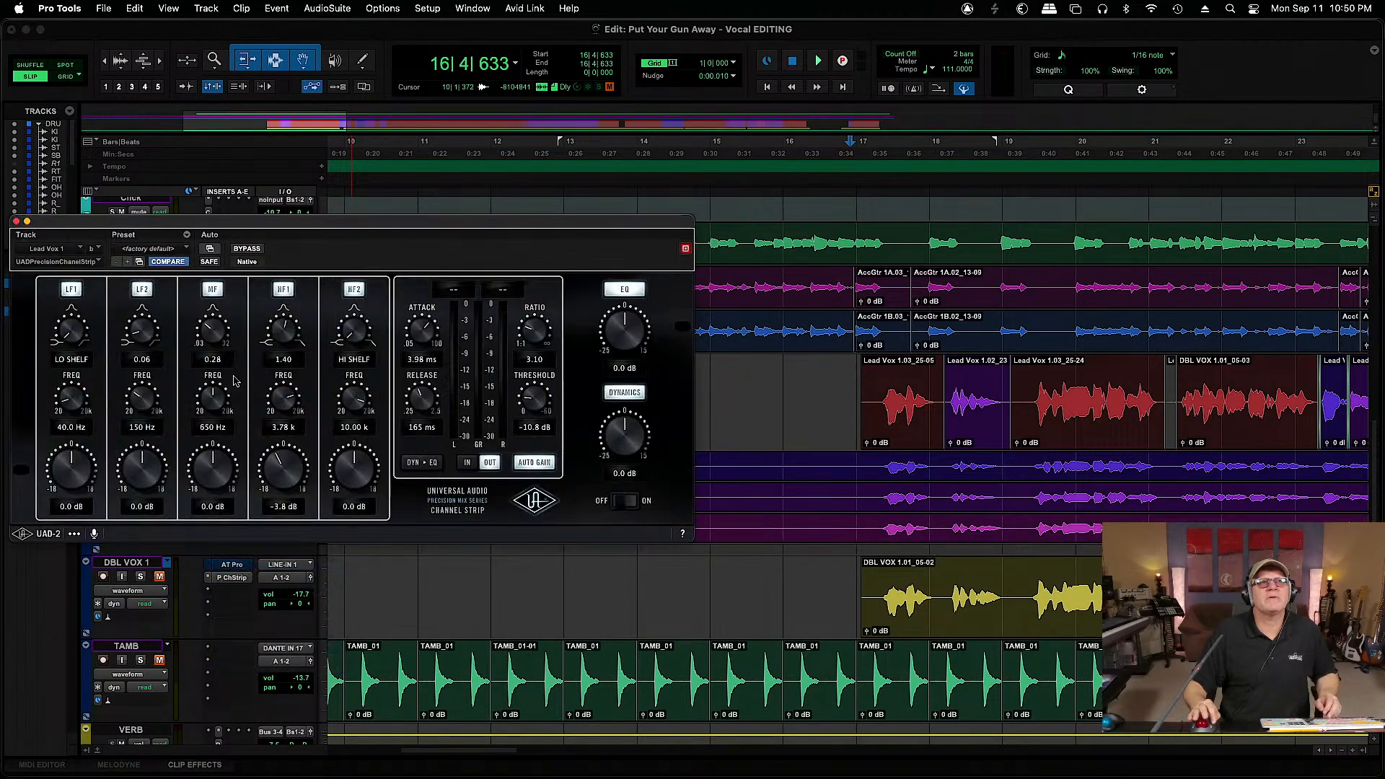
left_click(16, 221)
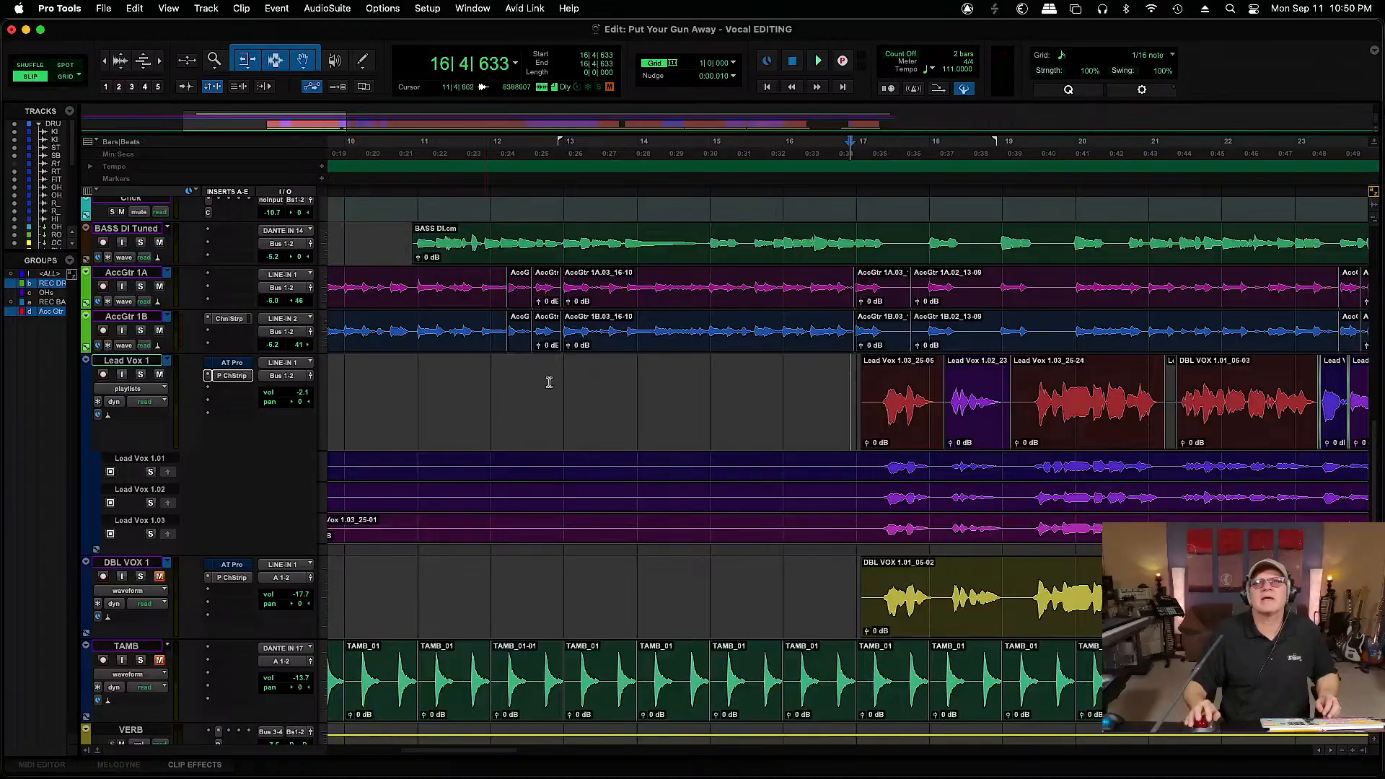
Play Lead Vox 1 from 16|4|254 and raise its track volume to +3.0 dB
left_click(842, 389)
key("space")
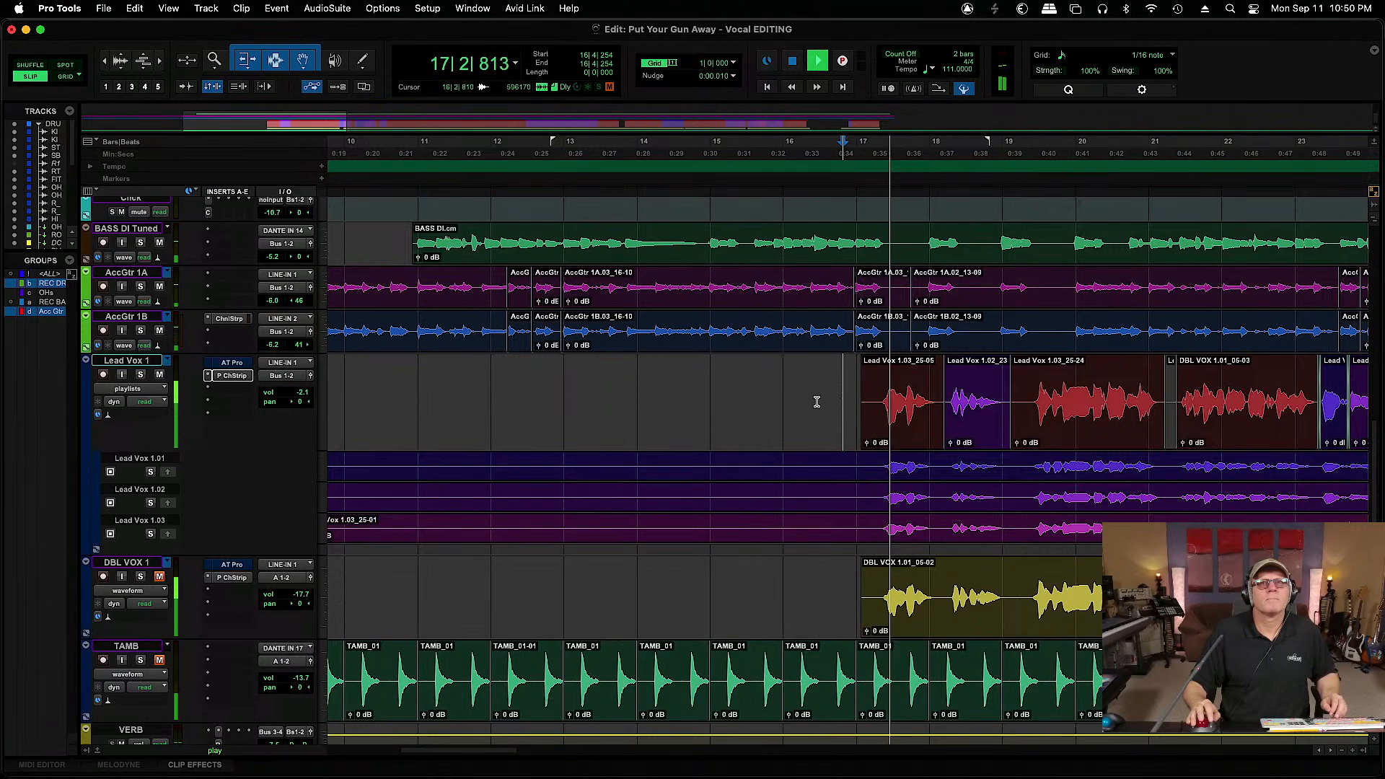
left_click_drag(302, 397, 304, 388)
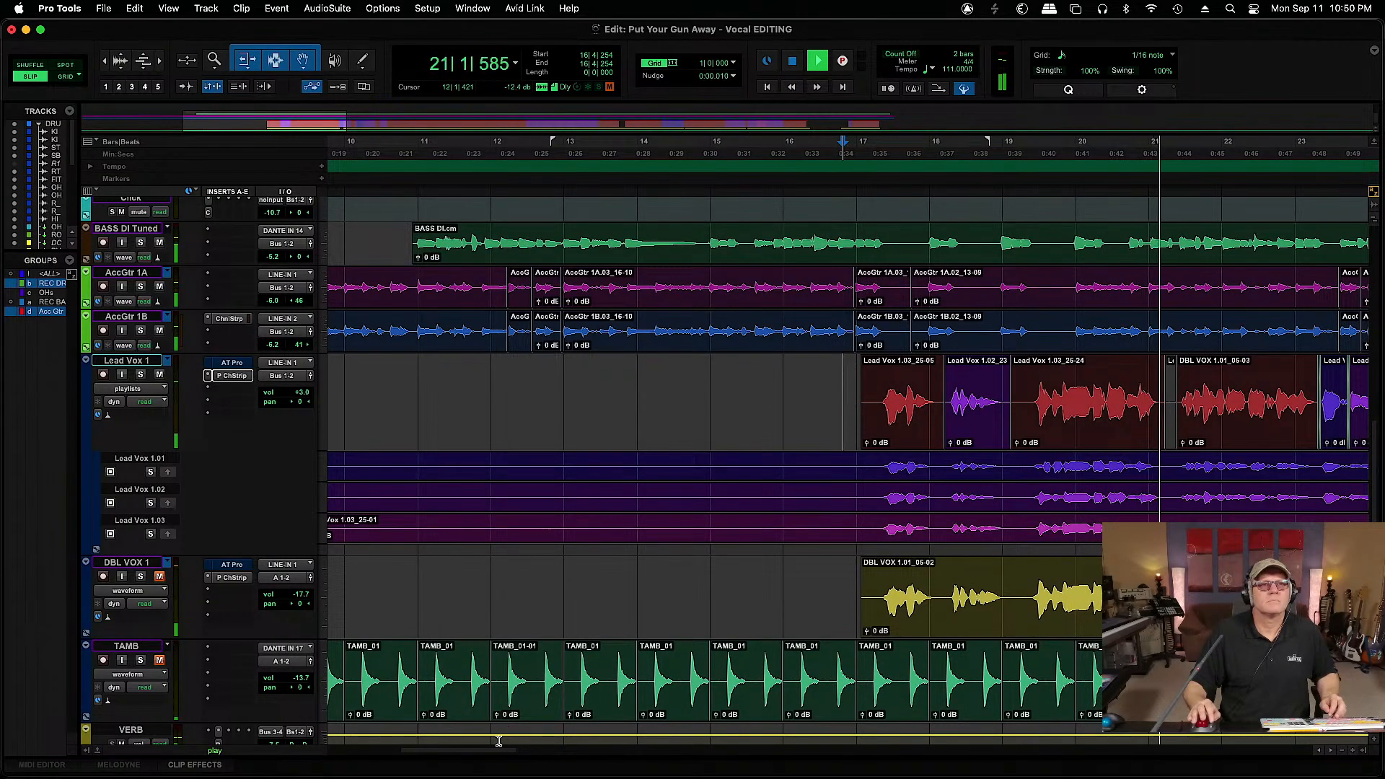
Examine the gap around 21|2 before the DBL VOX 1.01 clip on Lead Vox 1 and the matching gap in its playlists
left_click_drag(498, 750, 570, 761)
left_click(610, 395)
key("space")
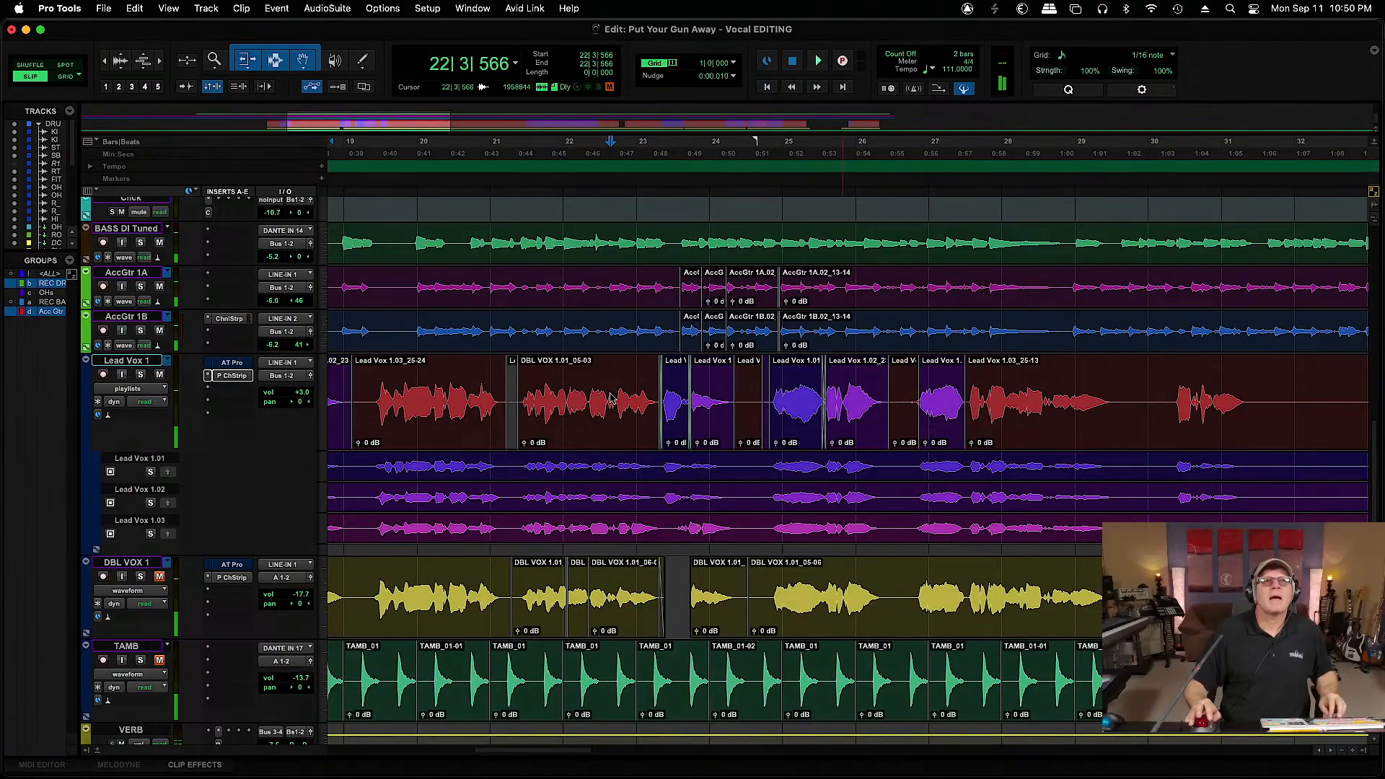
key("super+bracketright")
key("super+bracketright")
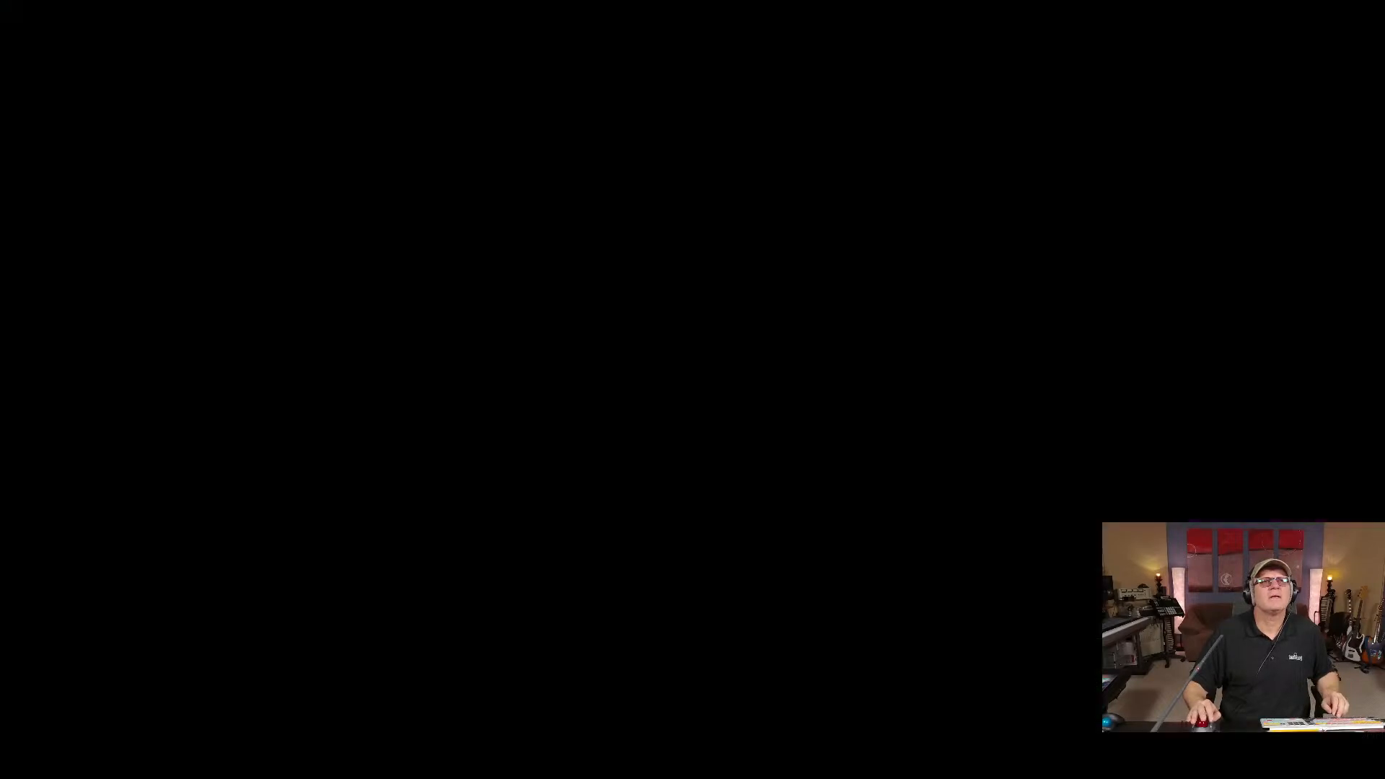
left_click_drag(438, 465, 464, 528)
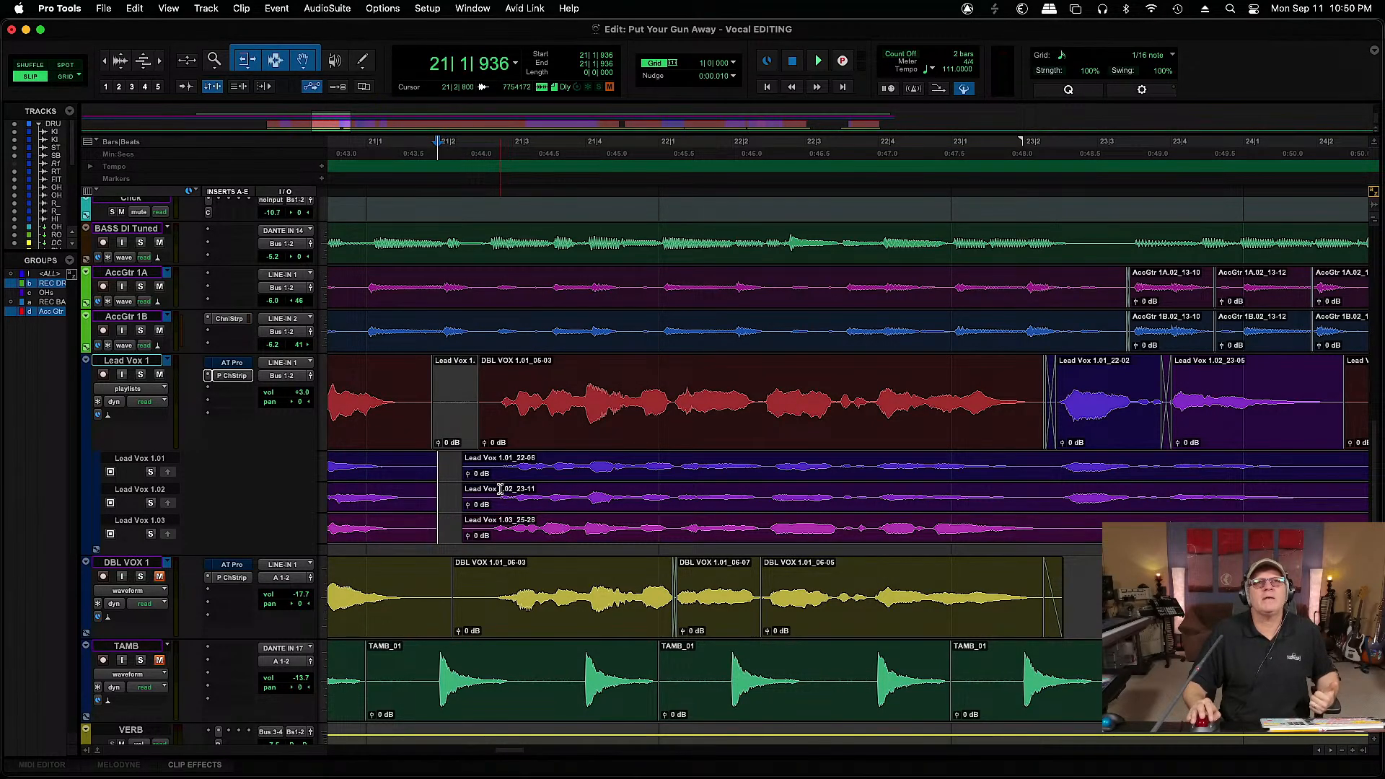
left_click(453, 524)
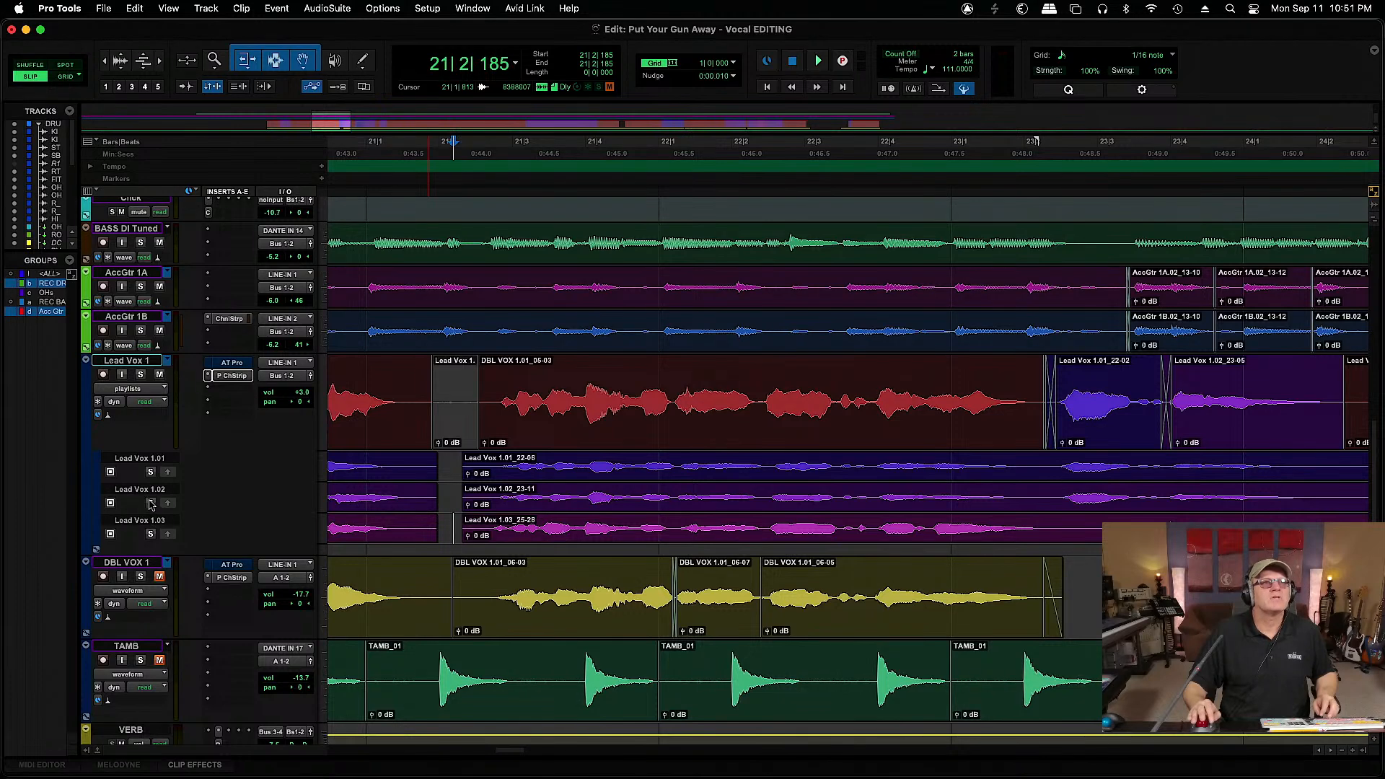
left_click(455, 490)
key("space")
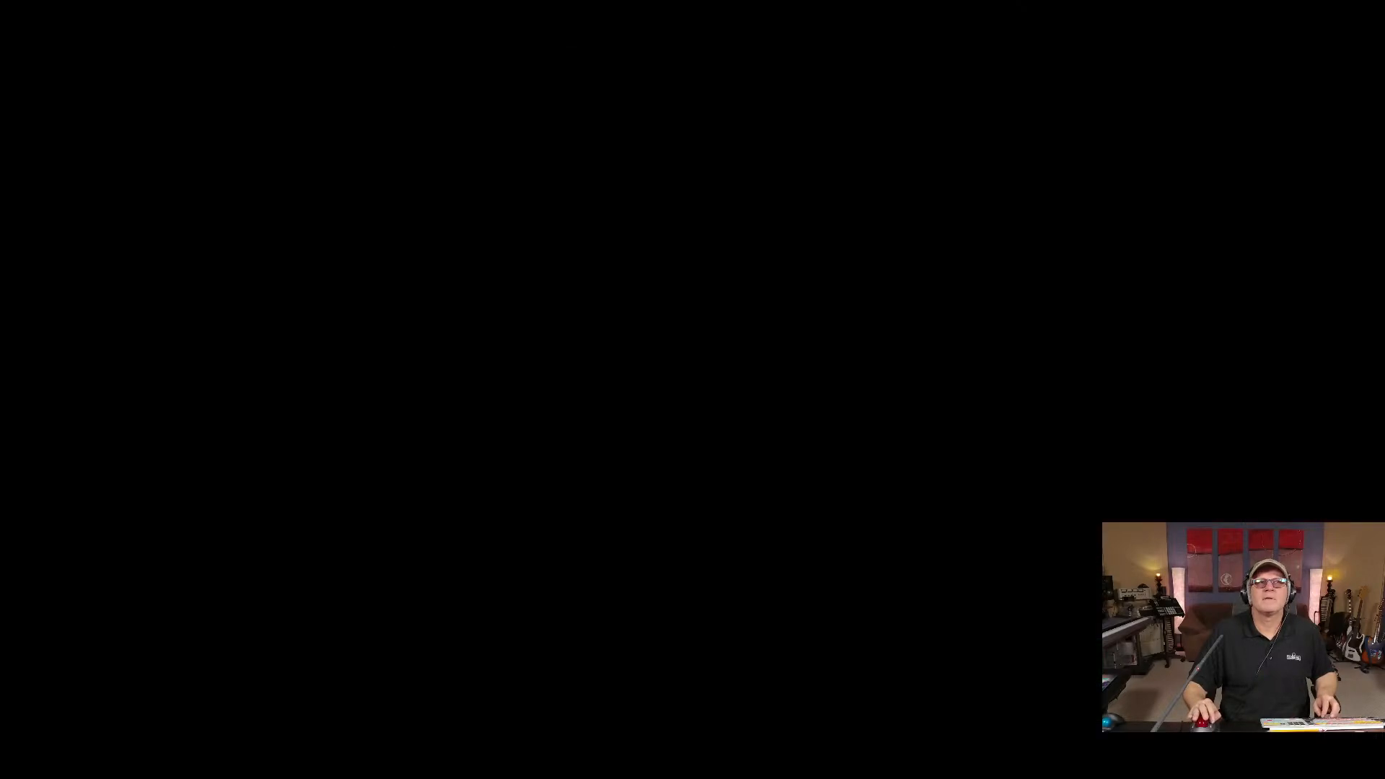
key("space")
Play the Lead Vox 1 comp from 22|3|907 and compare it with the soloed Lead Vox 1.02 and Lead Vox 1.03 playlists
left_click(150, 503)
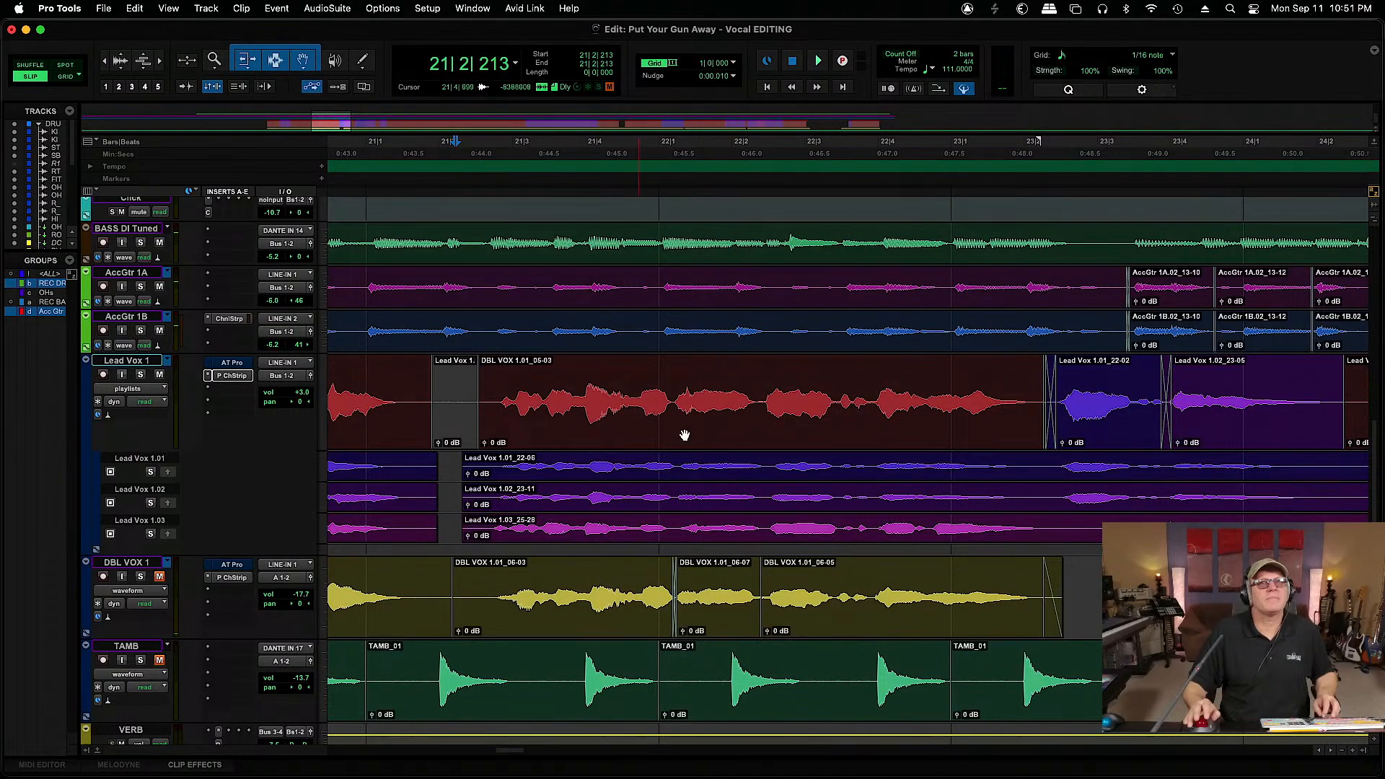
left_click(873, 376)
key("space")
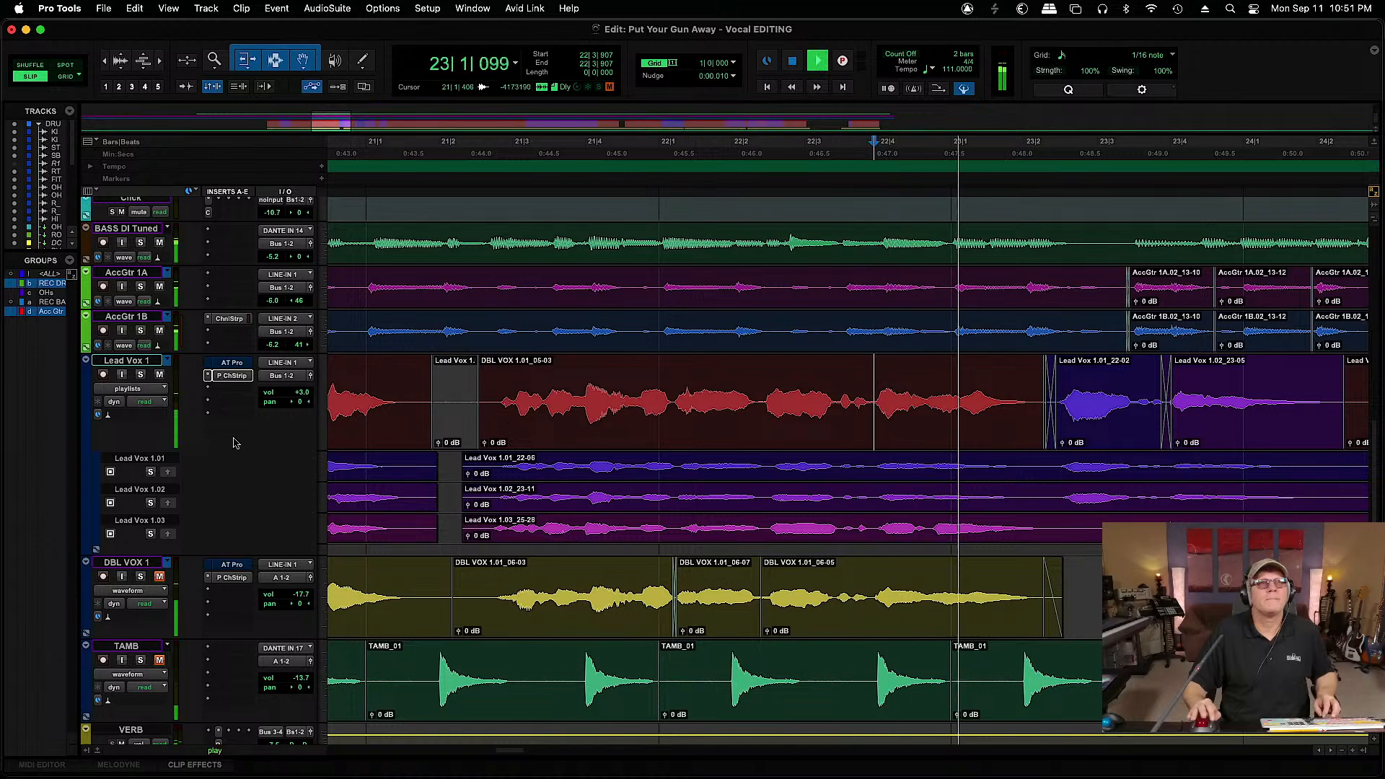
key("space")
left_click(150, 503)
key("space")
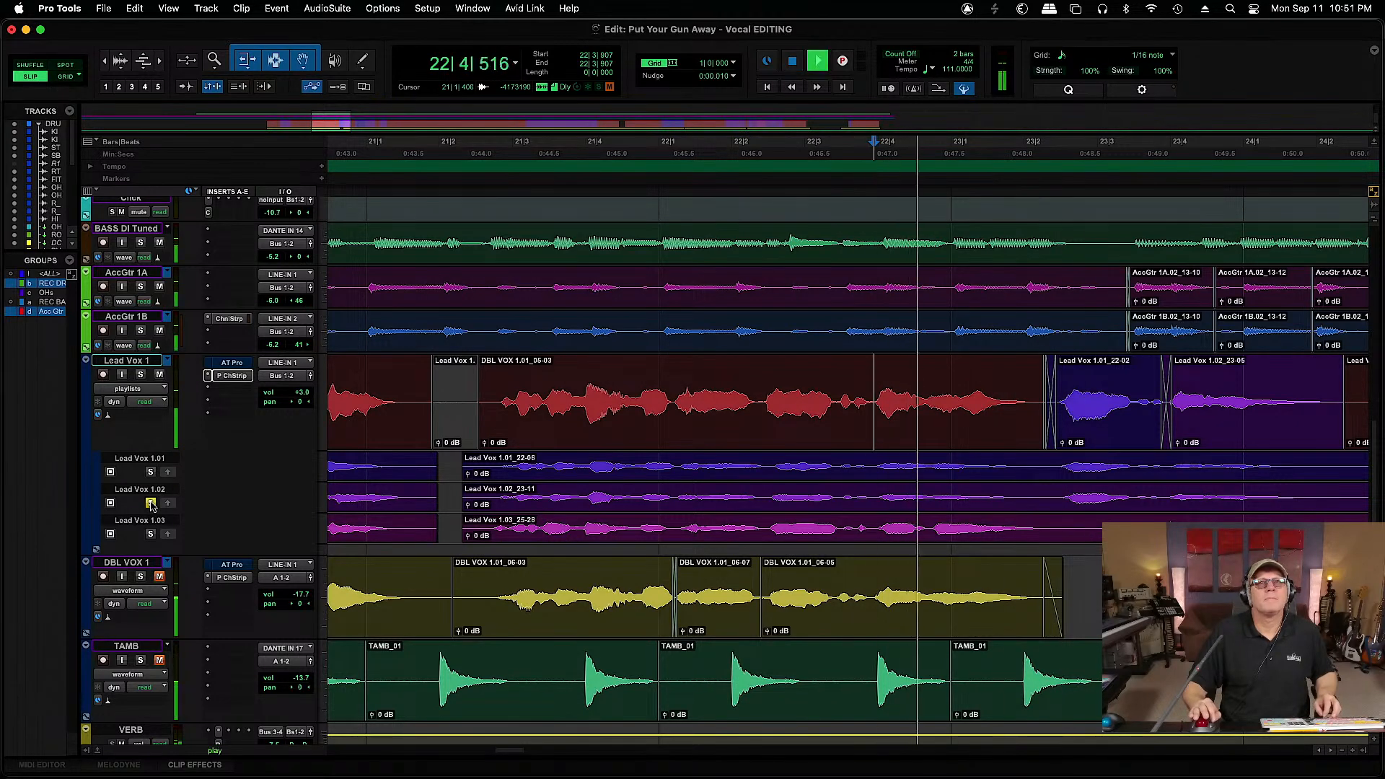
key("space")
left_click(150, 533)
key("space")
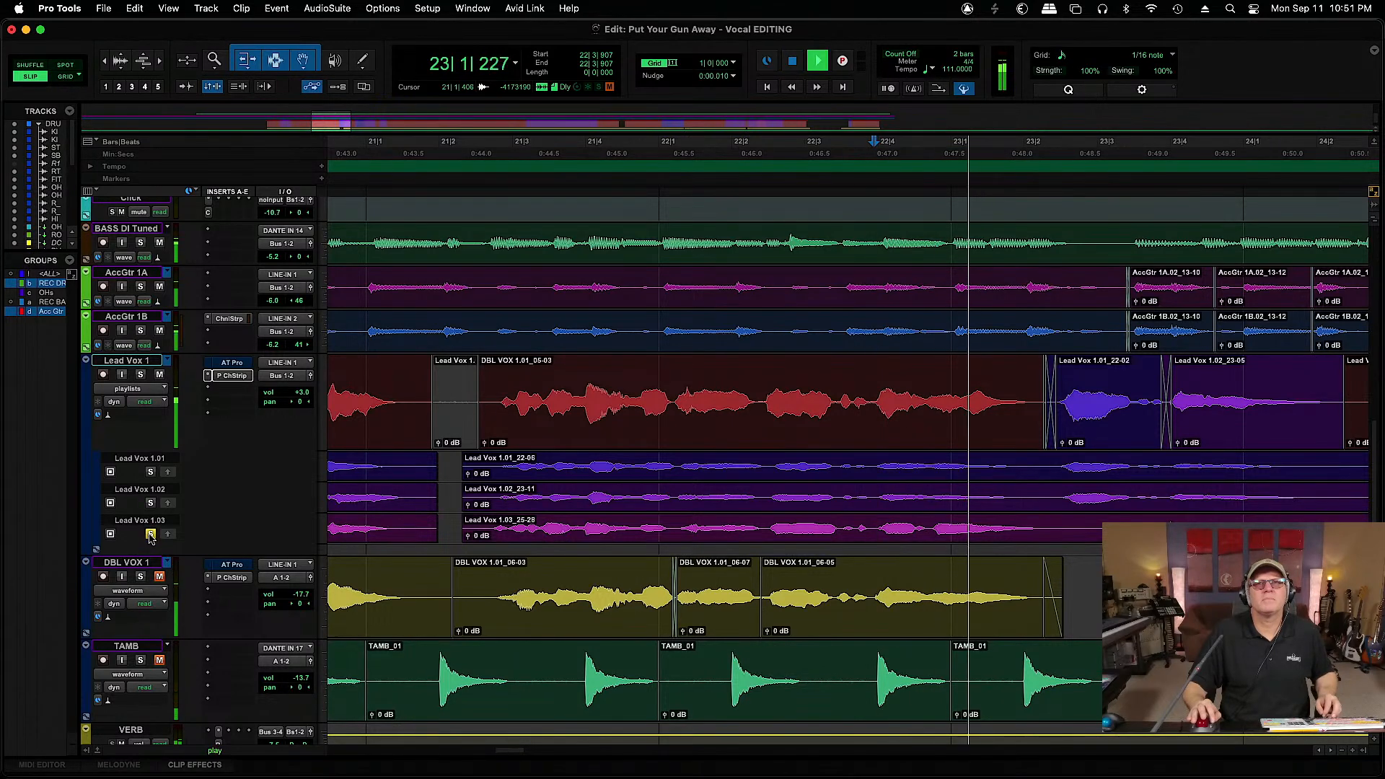
Solo the Lead Vox 1.02 playlist instead of Lead Vox 1.03 and audition the phrase from 22|3|888
key("space")
left_click(150, 534)
left_click(150, 503)
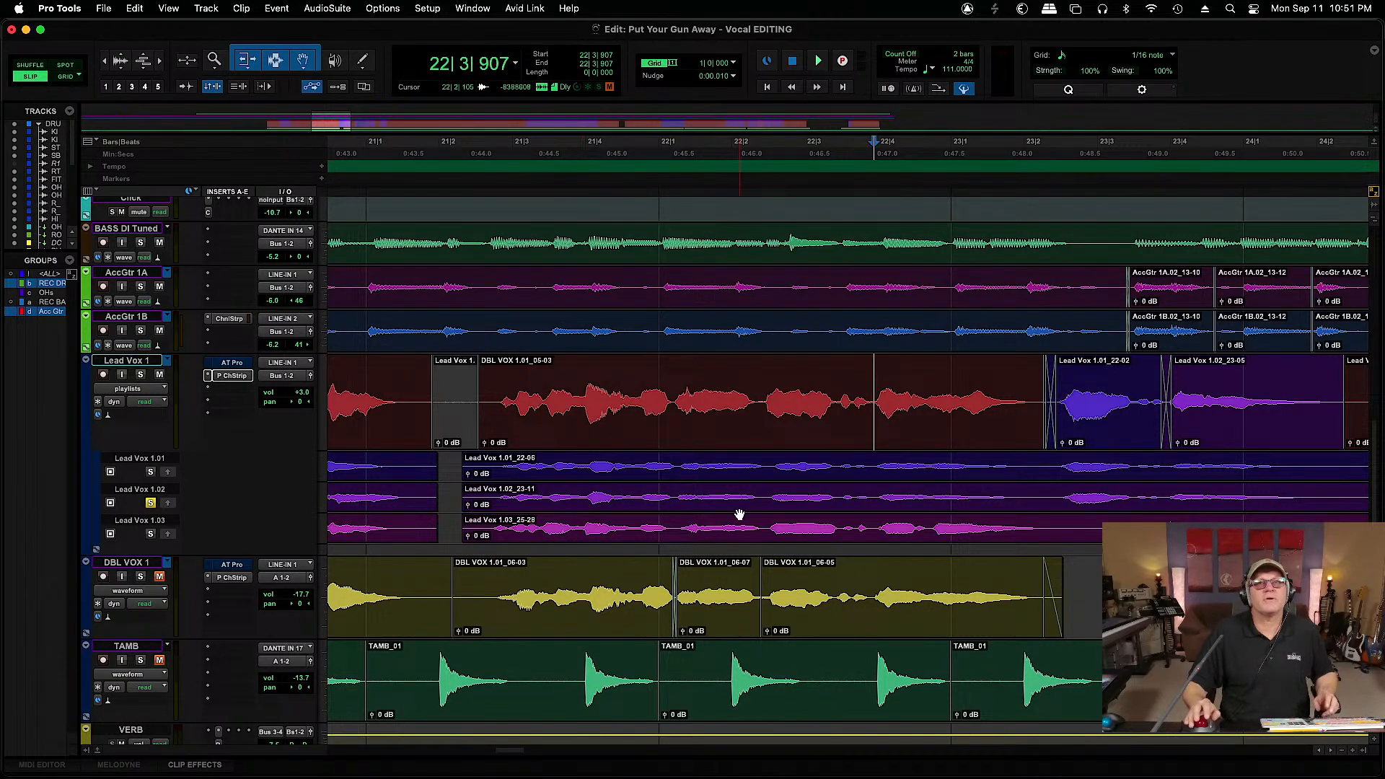
left_click(872, 495)
key("space")
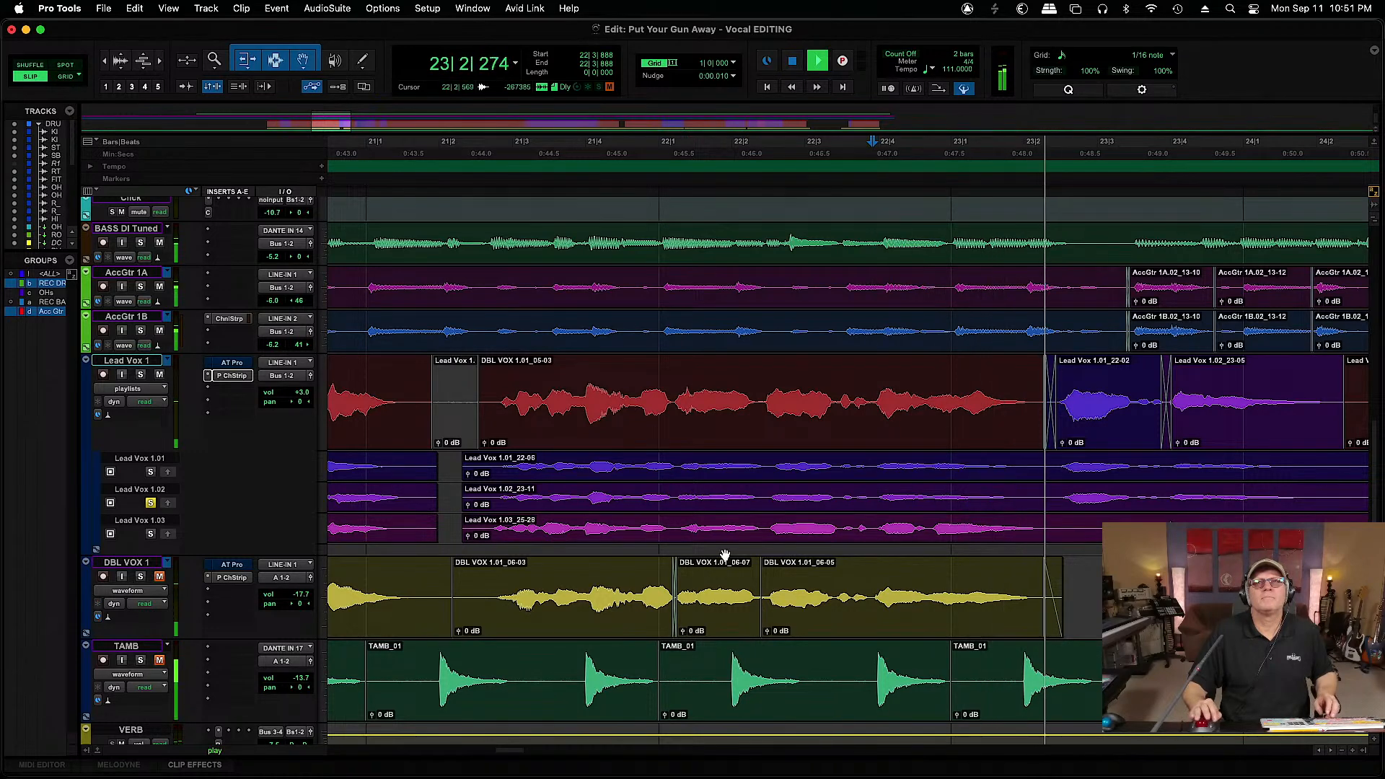
key("space")
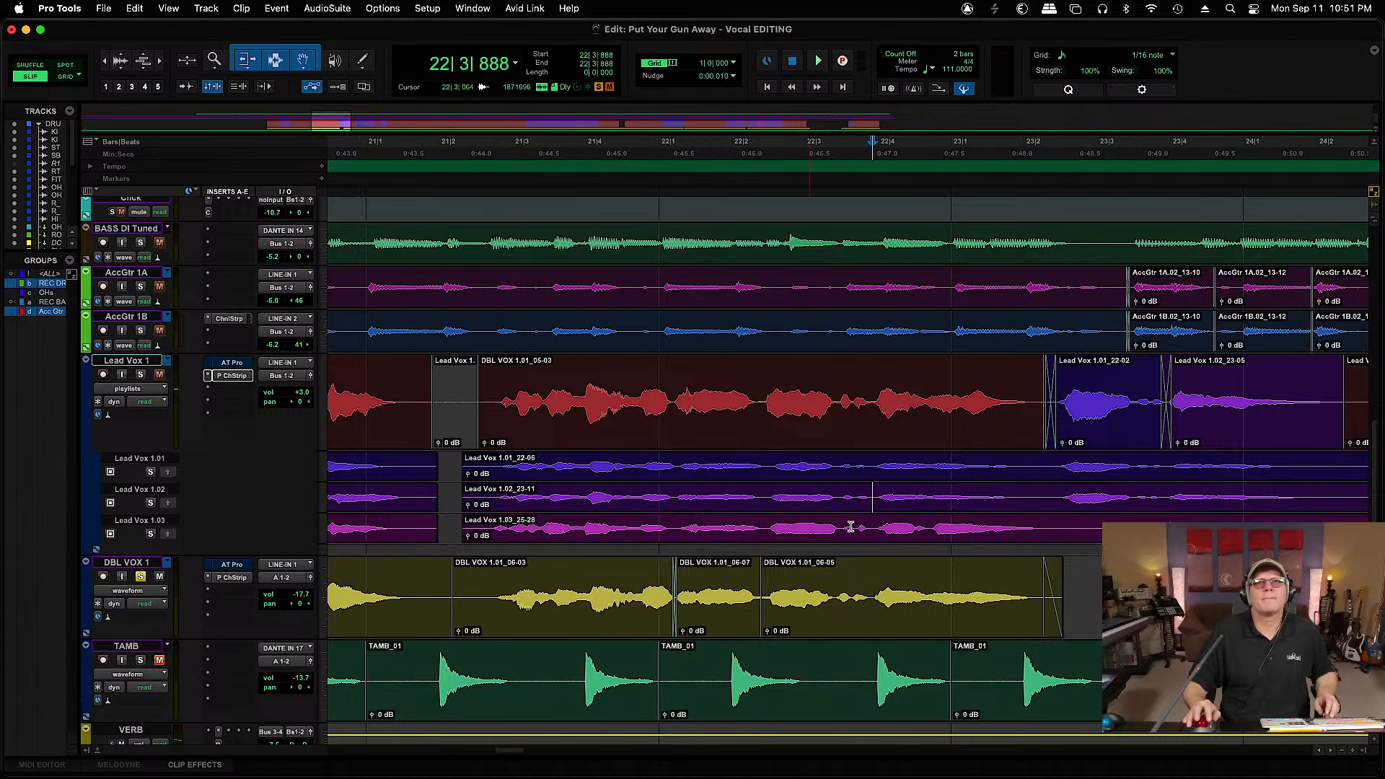
Audition DBL VOX 1 soloed from 22|3|850, and play the Lead Vox 1 comp from the same spot for comparison
key("space")
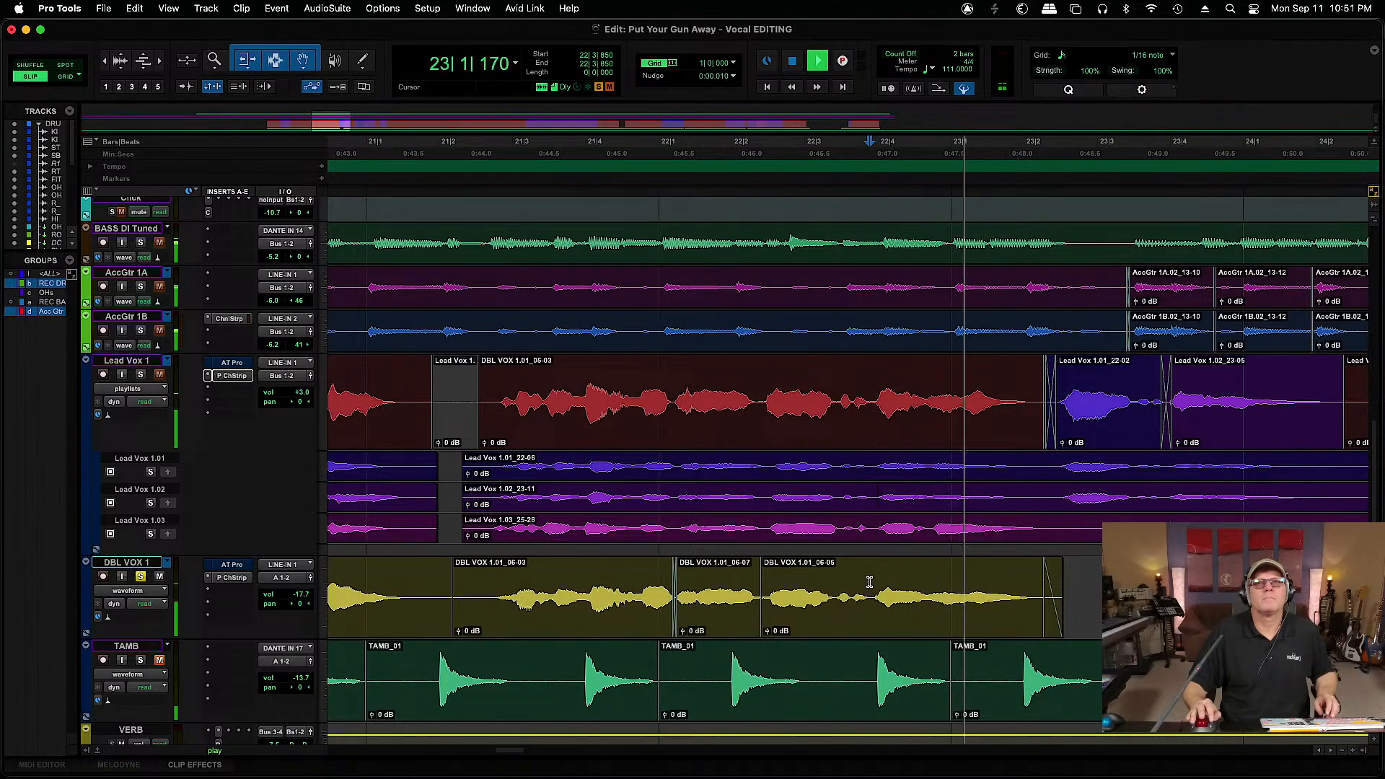
key("space")
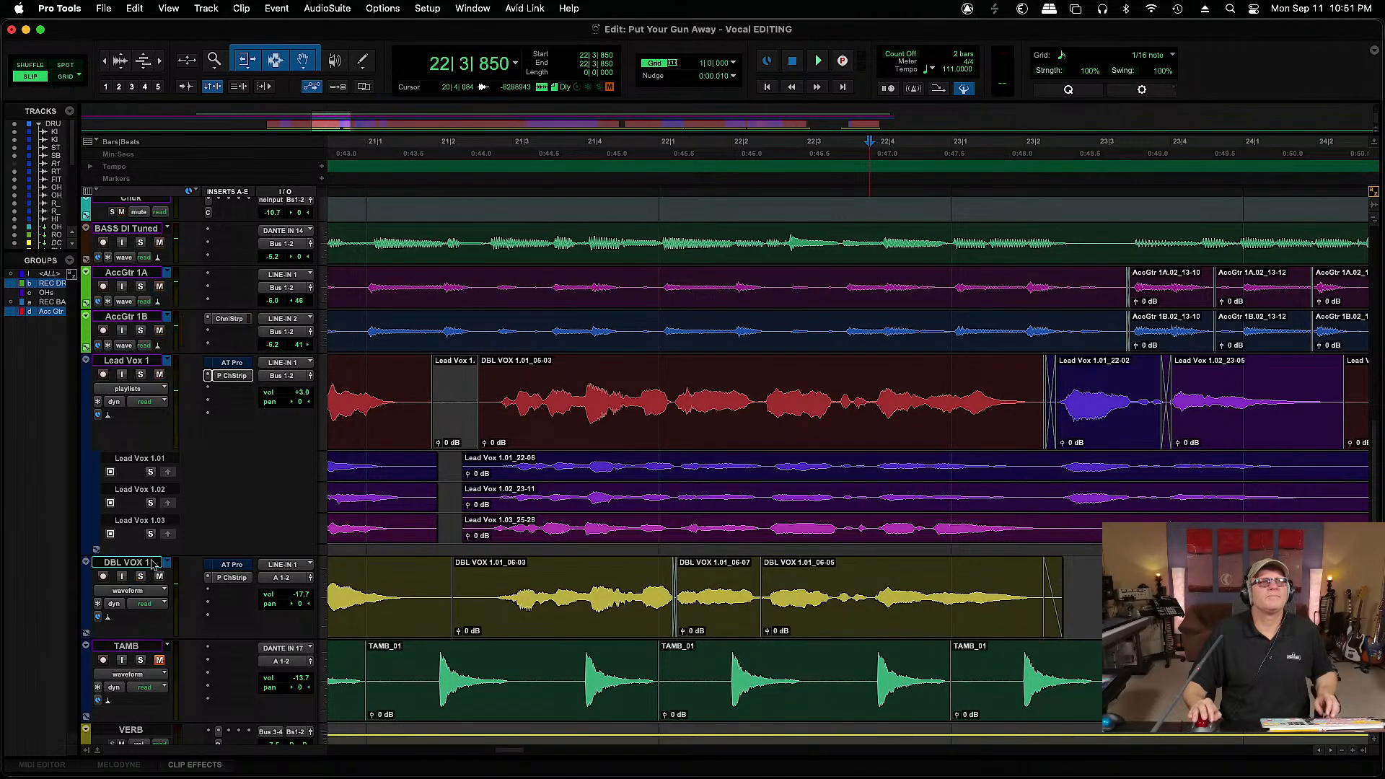
key("space")
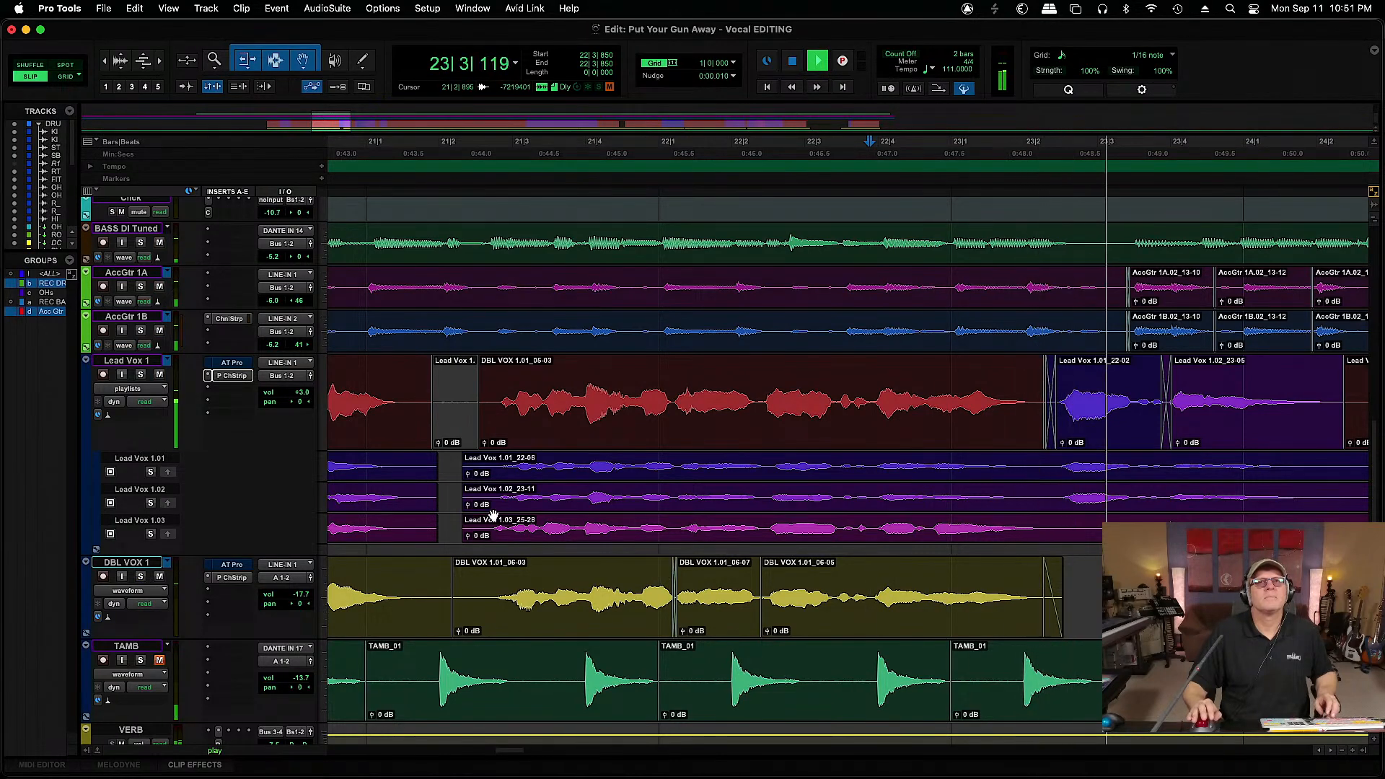
key("space")
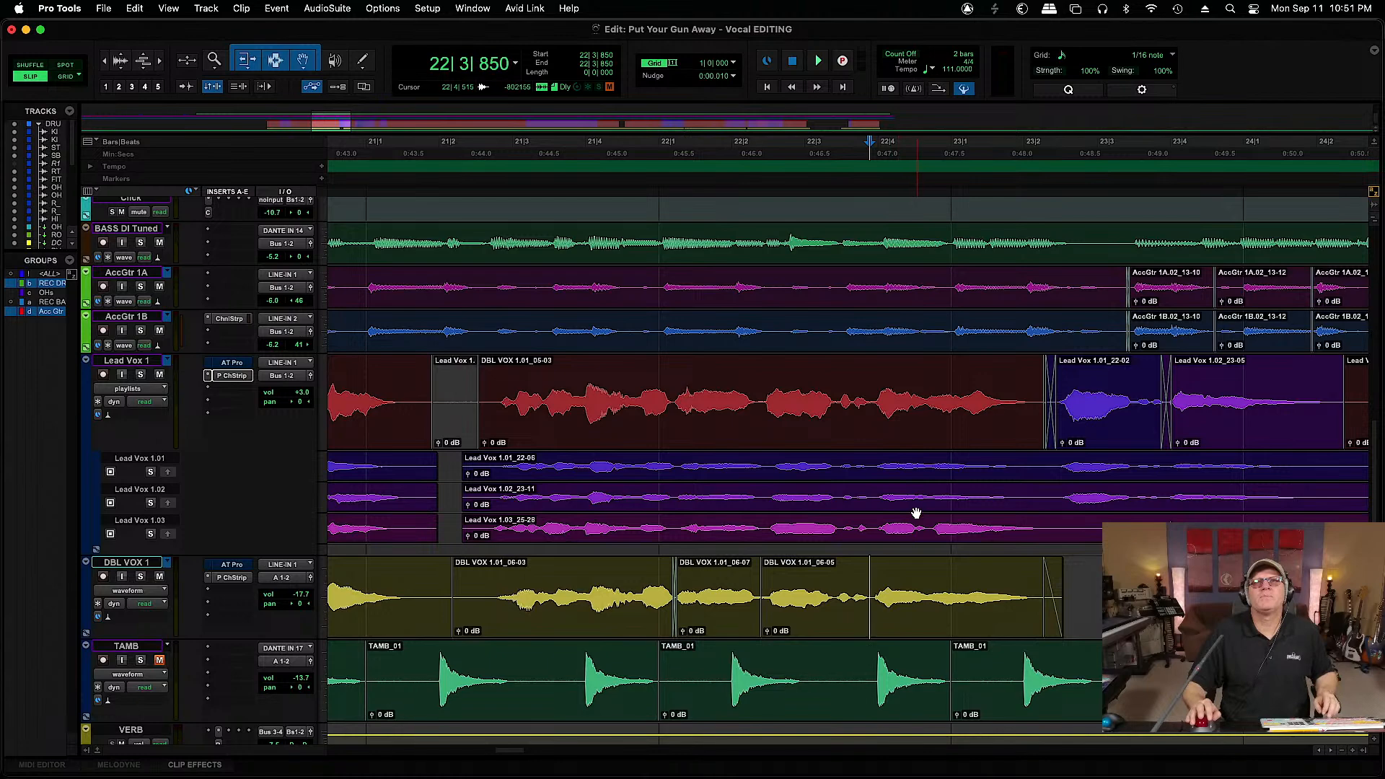
Audition the phrase around 22|4 again on the Lead Vox 1 playlists and solo Lead Vox 1.02
key("space")
left_click(151, 533)
key("space")
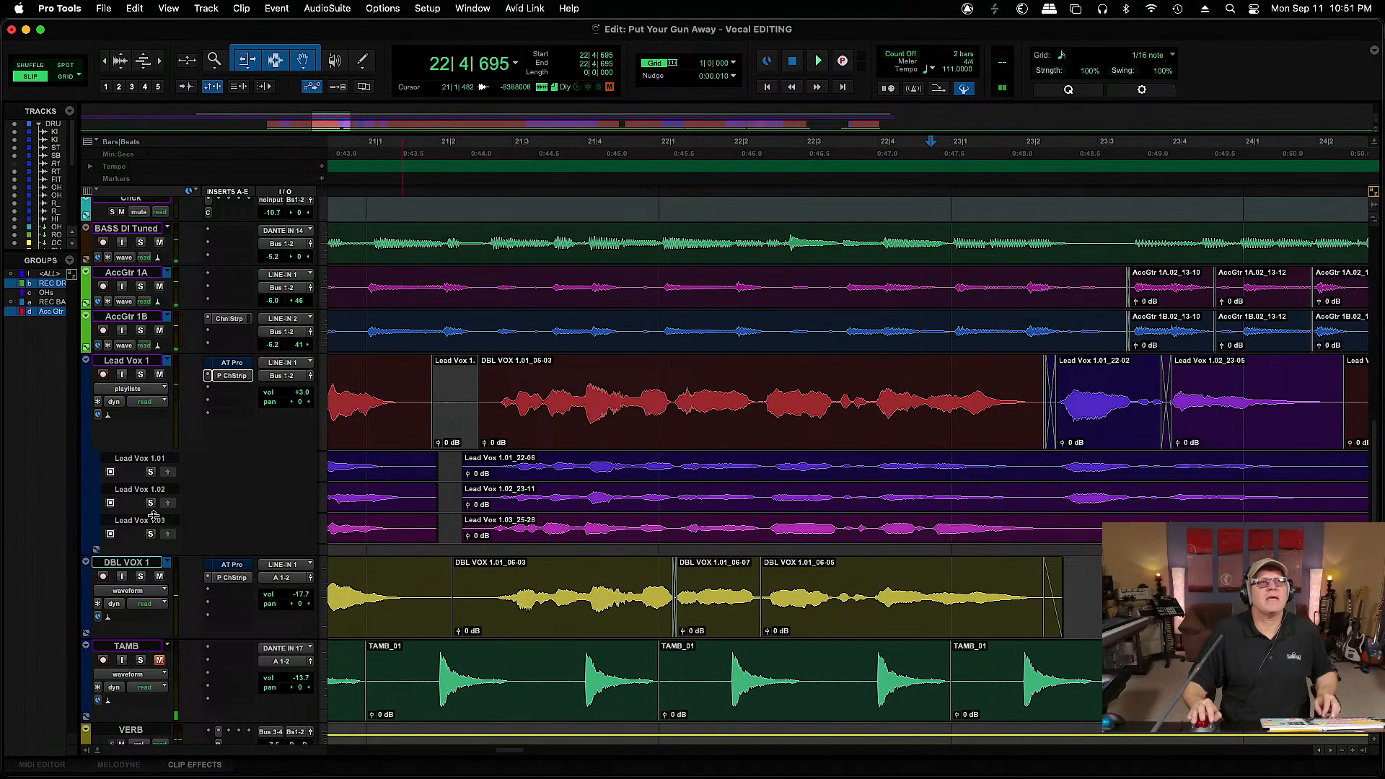
key("space")
key("space")
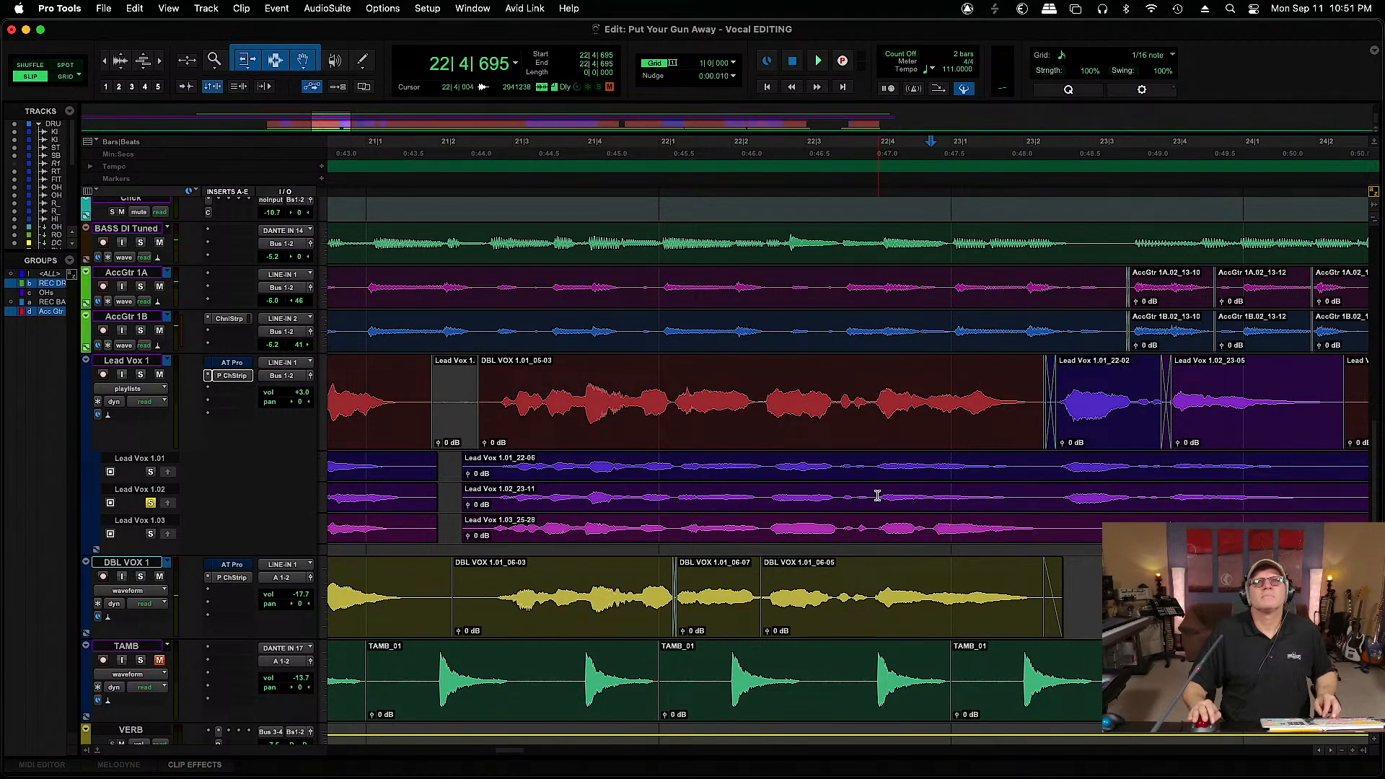
Copy the Lead Vox 1.02 phrase from 22|3|954 to 23|2|234 up to the main playlist and set its clip gain to +2.6 dB
left_click_drag(877, 497, 1041, 512)
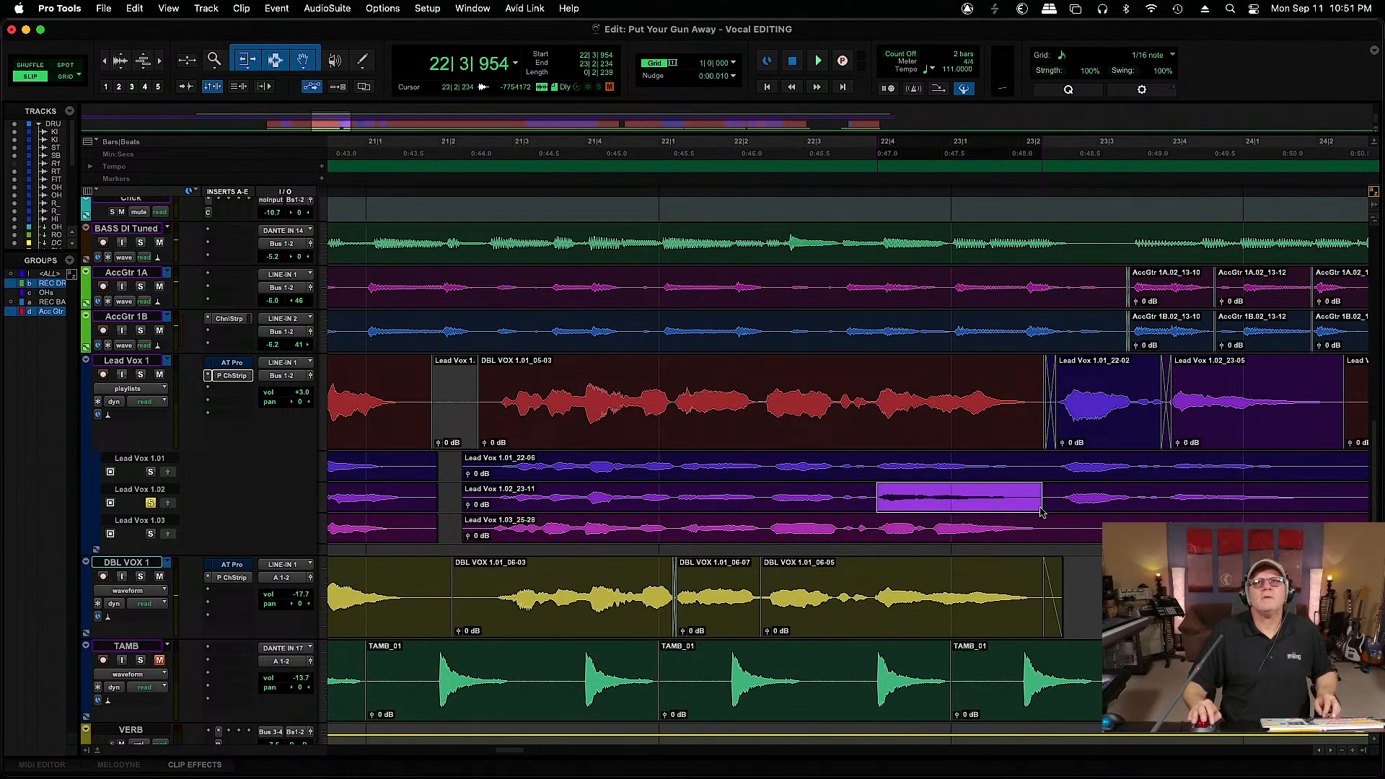
left_click(168, 503)
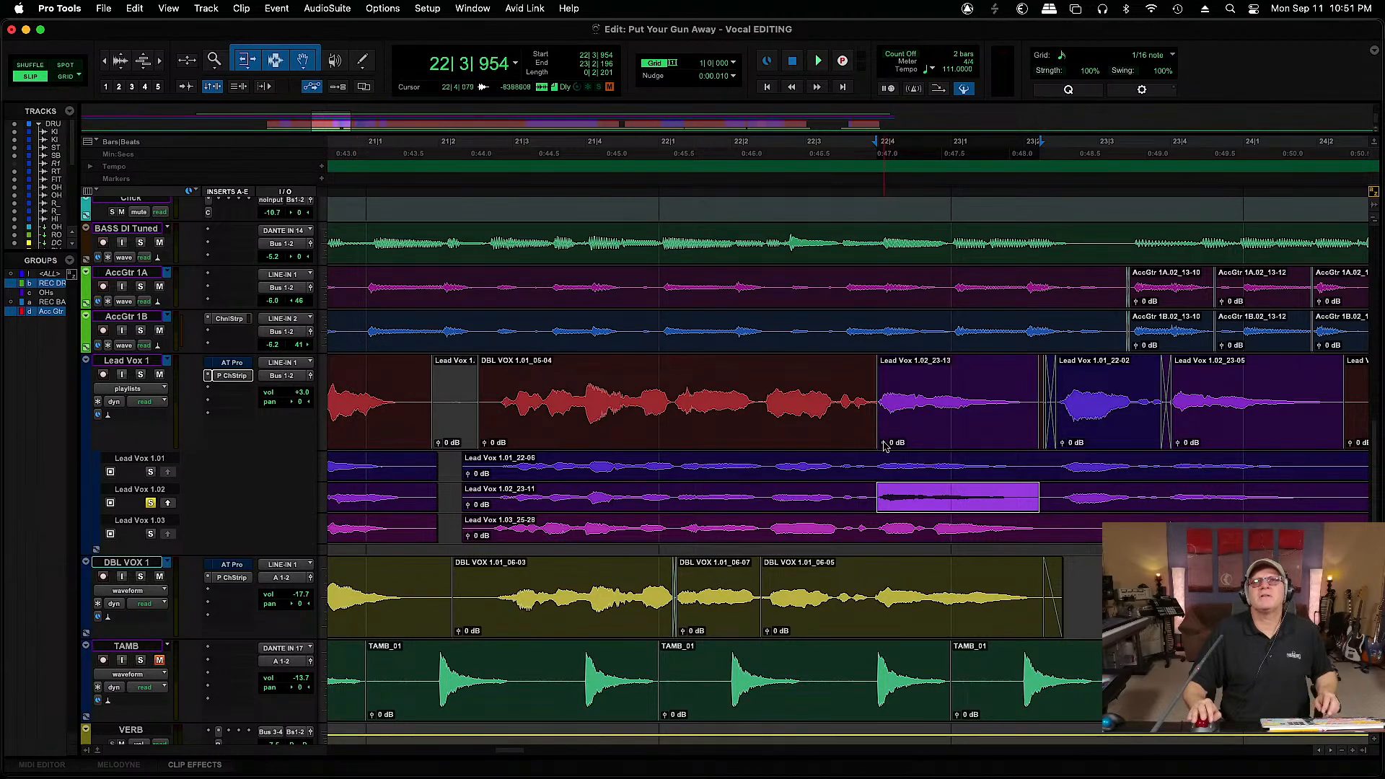
left_click_drag(885, 445, 884, 442)
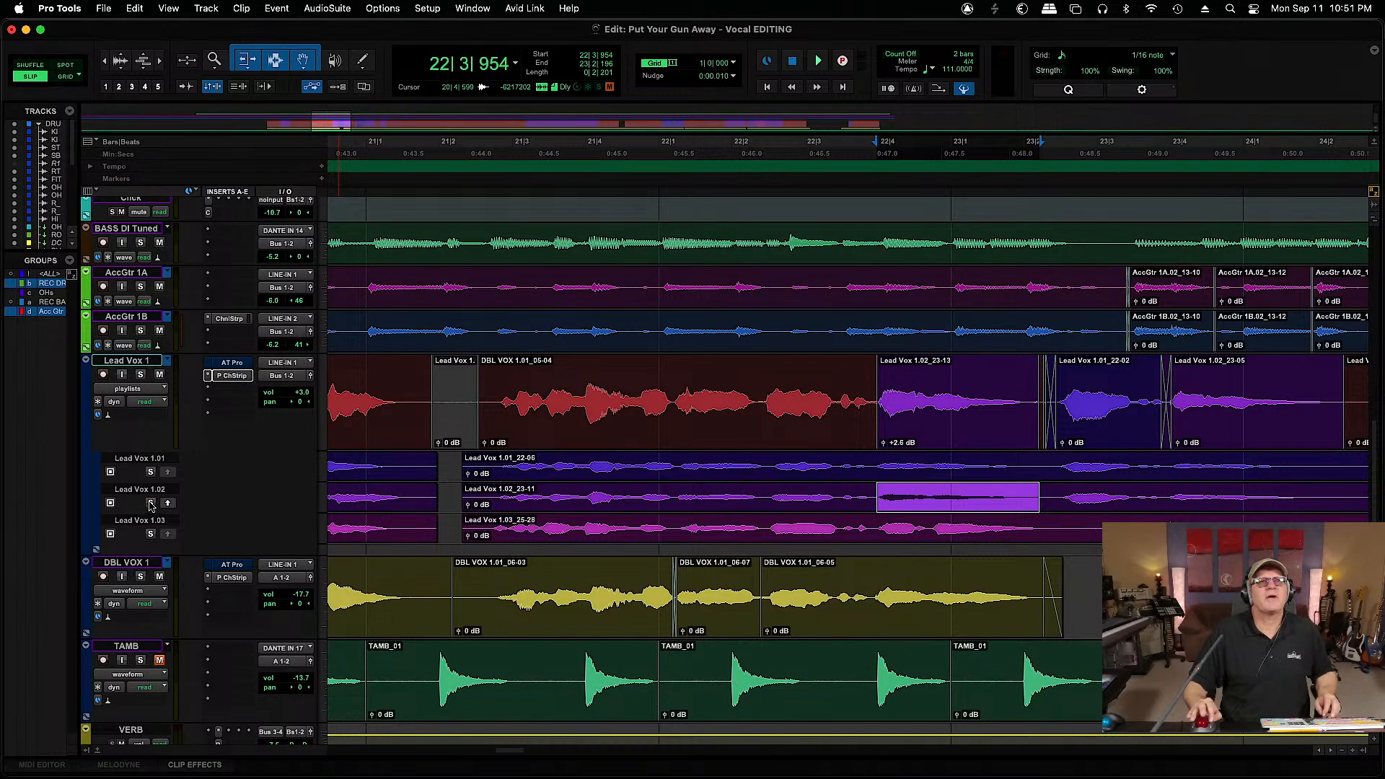
Play the Lead Vox 1 comp from 22|2|683 into the replaced phrase
left_click(783, 381)
key("space")
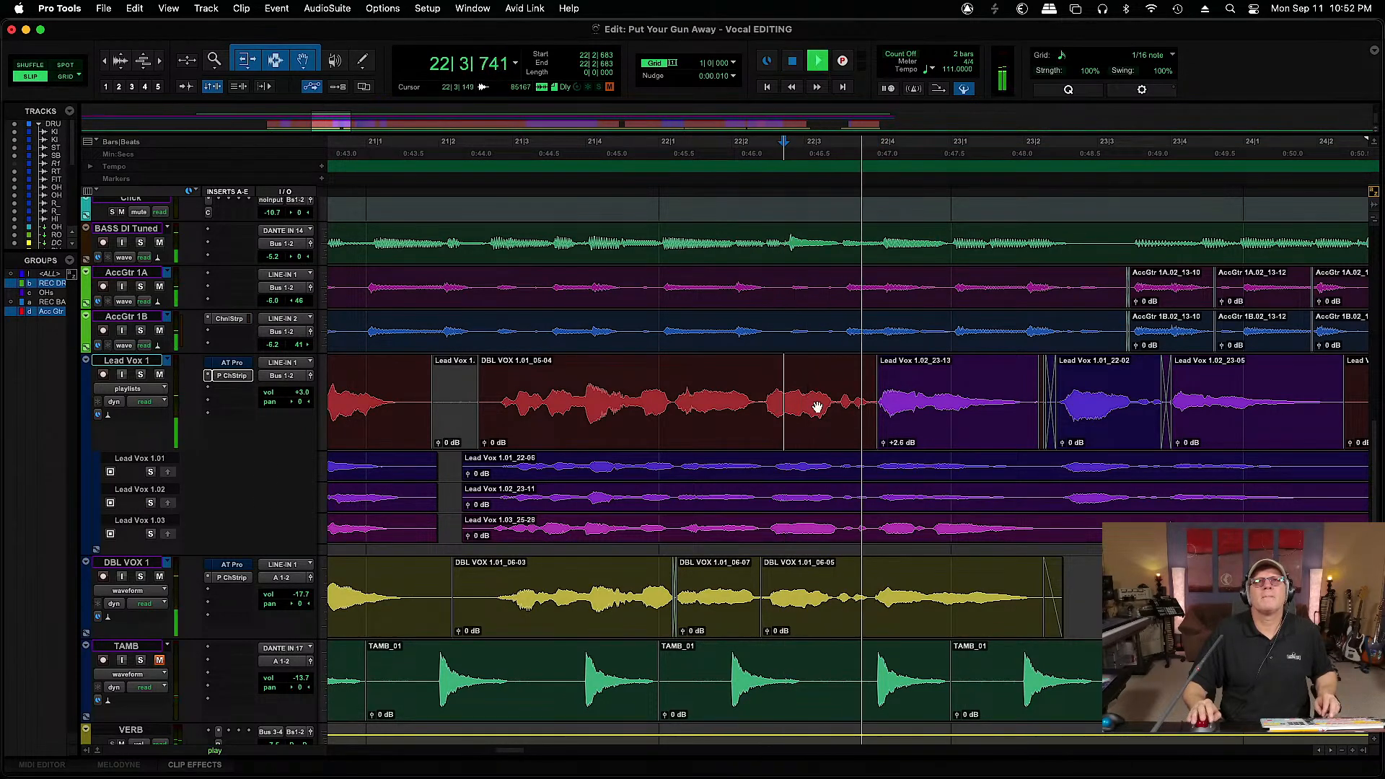
key("space")
Crossfade the start of the Lead Vox 1.02_23-13 clip from 22|3|874 to 22|3|940 and add a short fade-out at its end
left_click(966, 399)
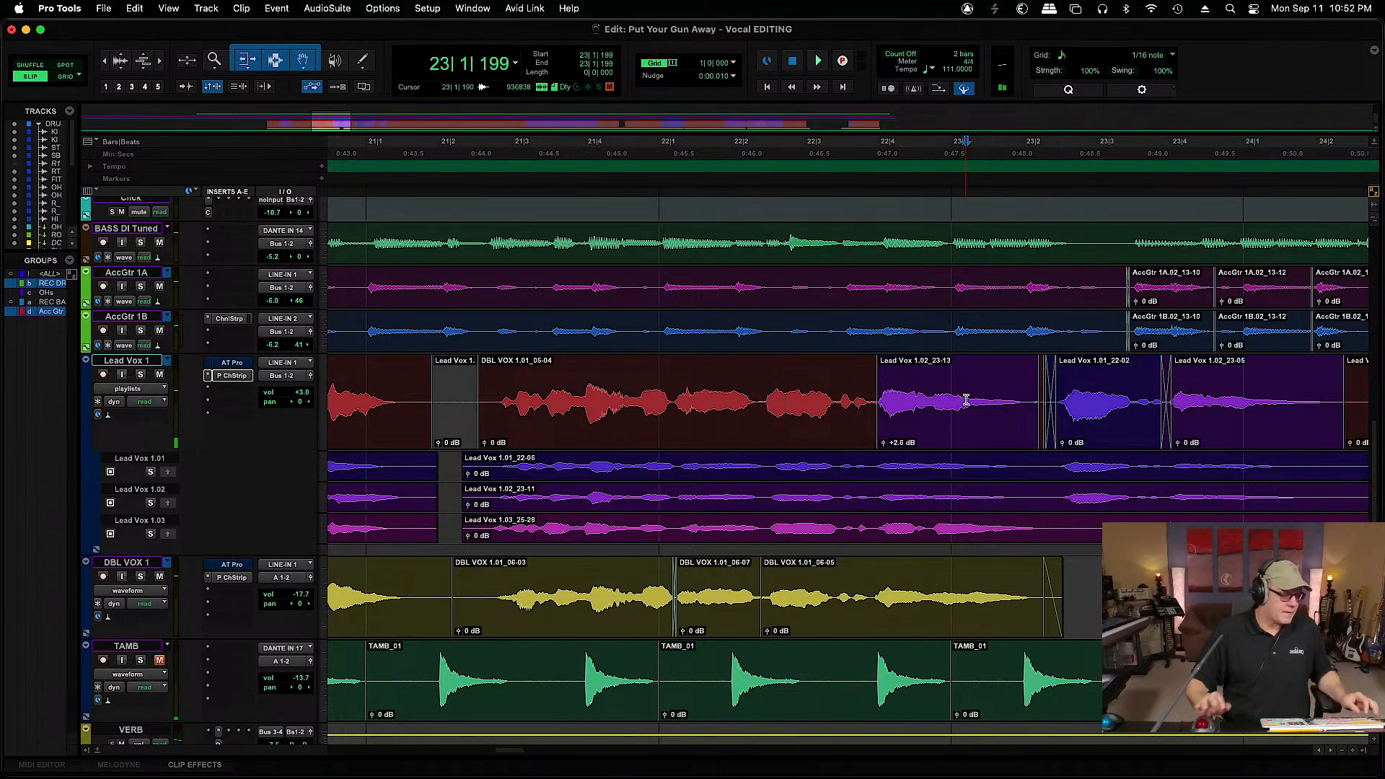
key("super+bracketright")
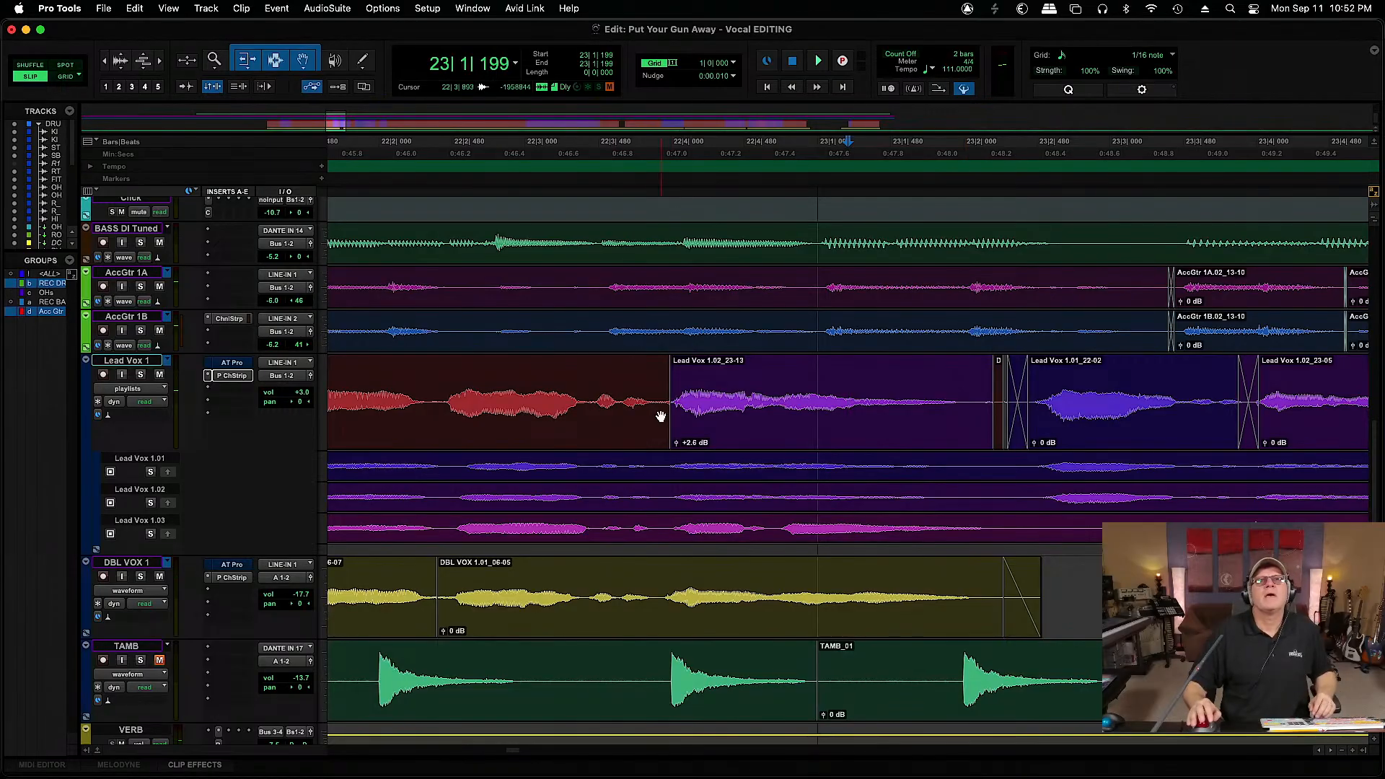
left_click_drag(673, 408, 668, 442)
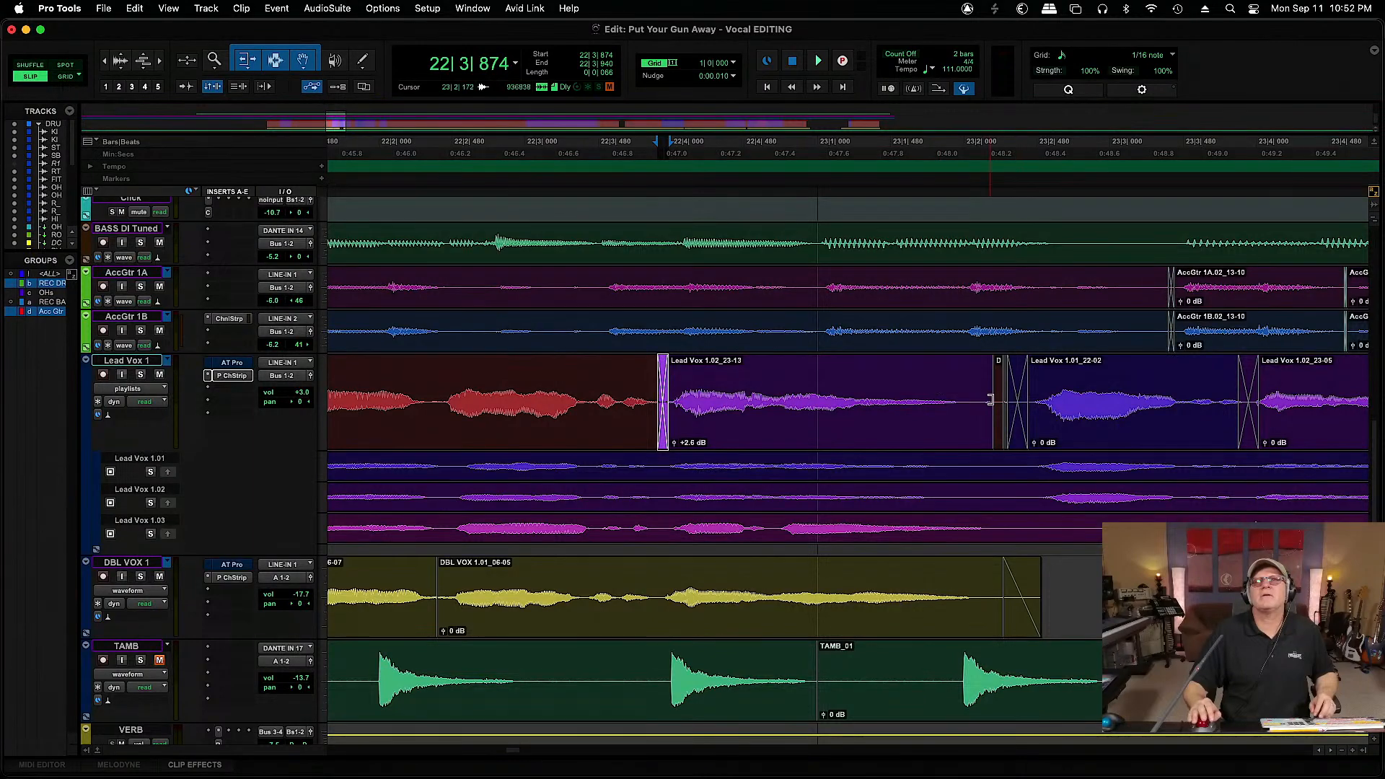
mouse_move(990, 400)
left_mouse_down()
mouse_move(989, 373)
mouse_move(1001, 422)
left_mouse_up()
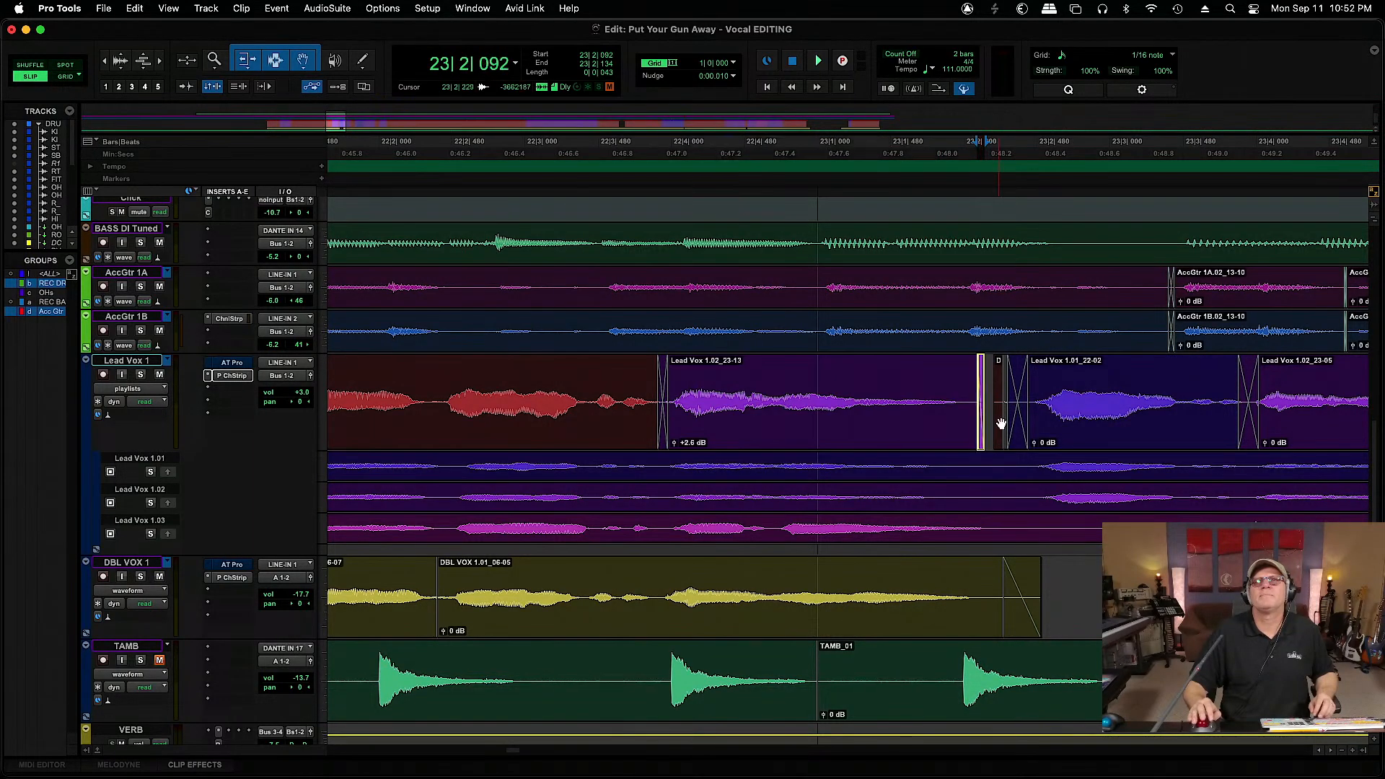
Delete the leftover fragment and crossfade before the Lead Vox 1.01_22-02 clip, and add a short fade-in at that clip's start
left_click(998, 429)
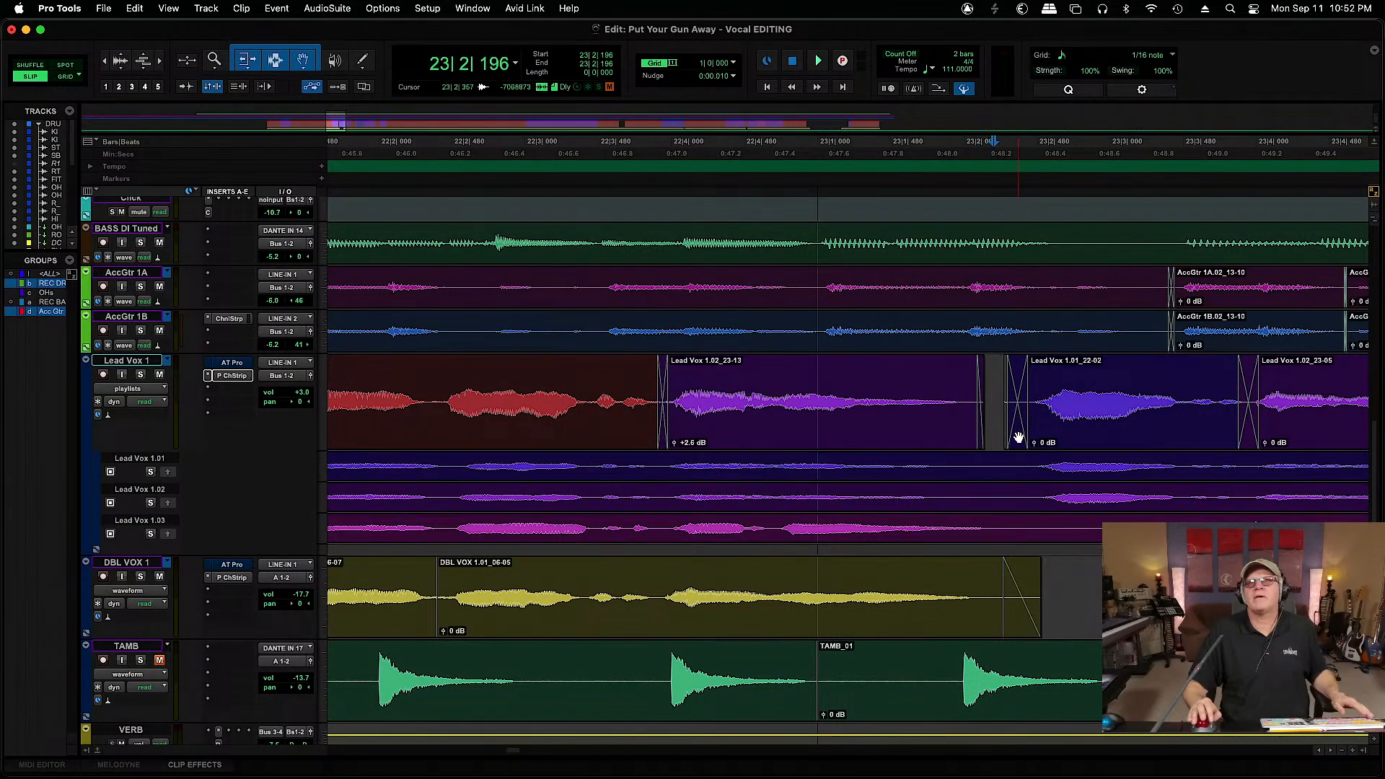
left_click(1018, 436)
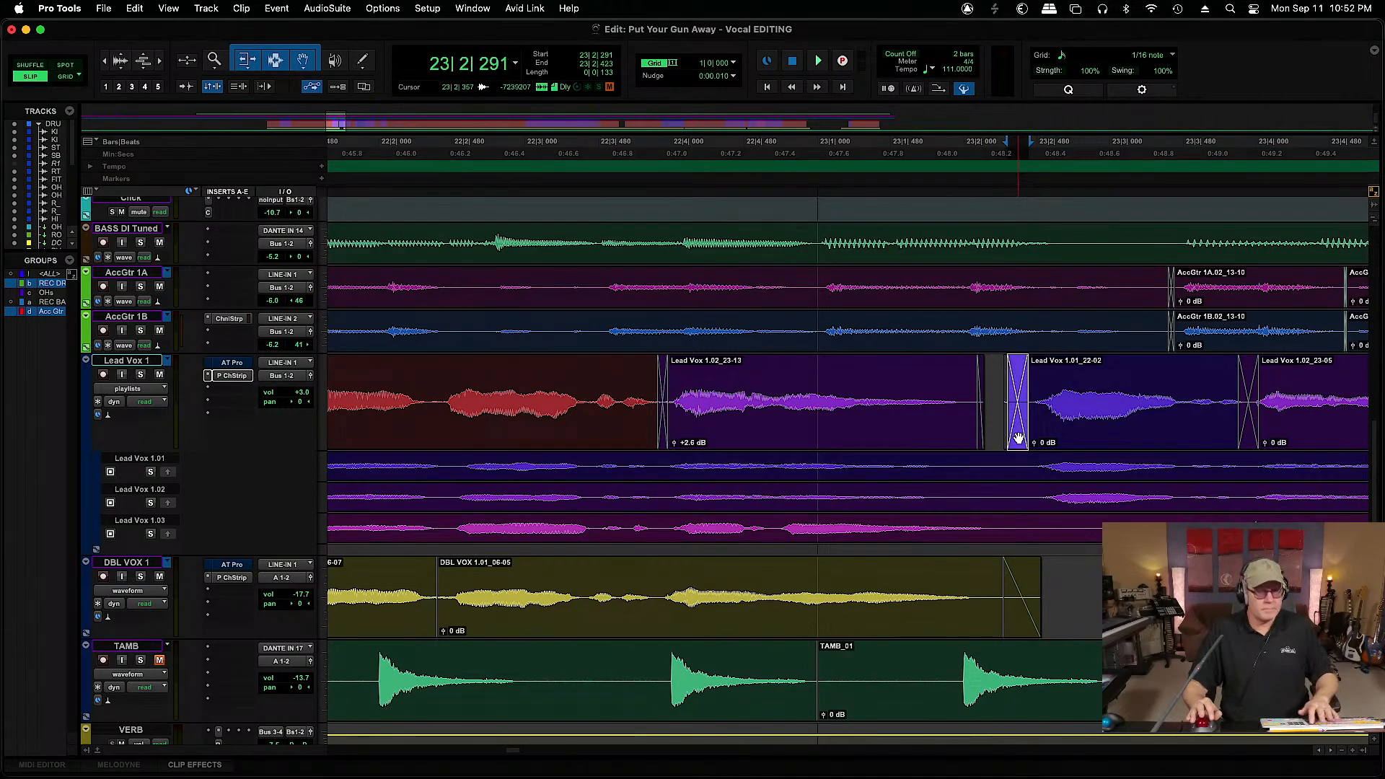
key("Delete")
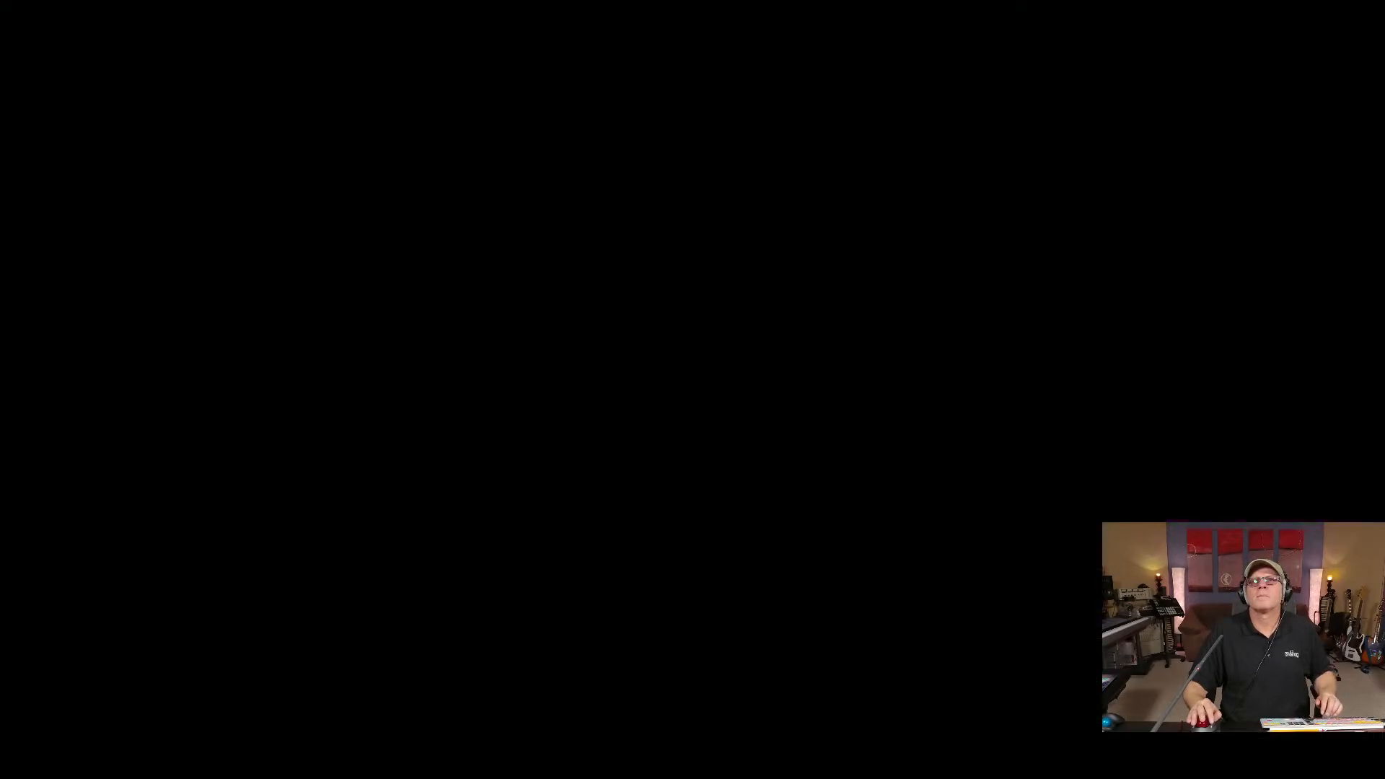
left_click_drag(1021, 373, 1028, 373)
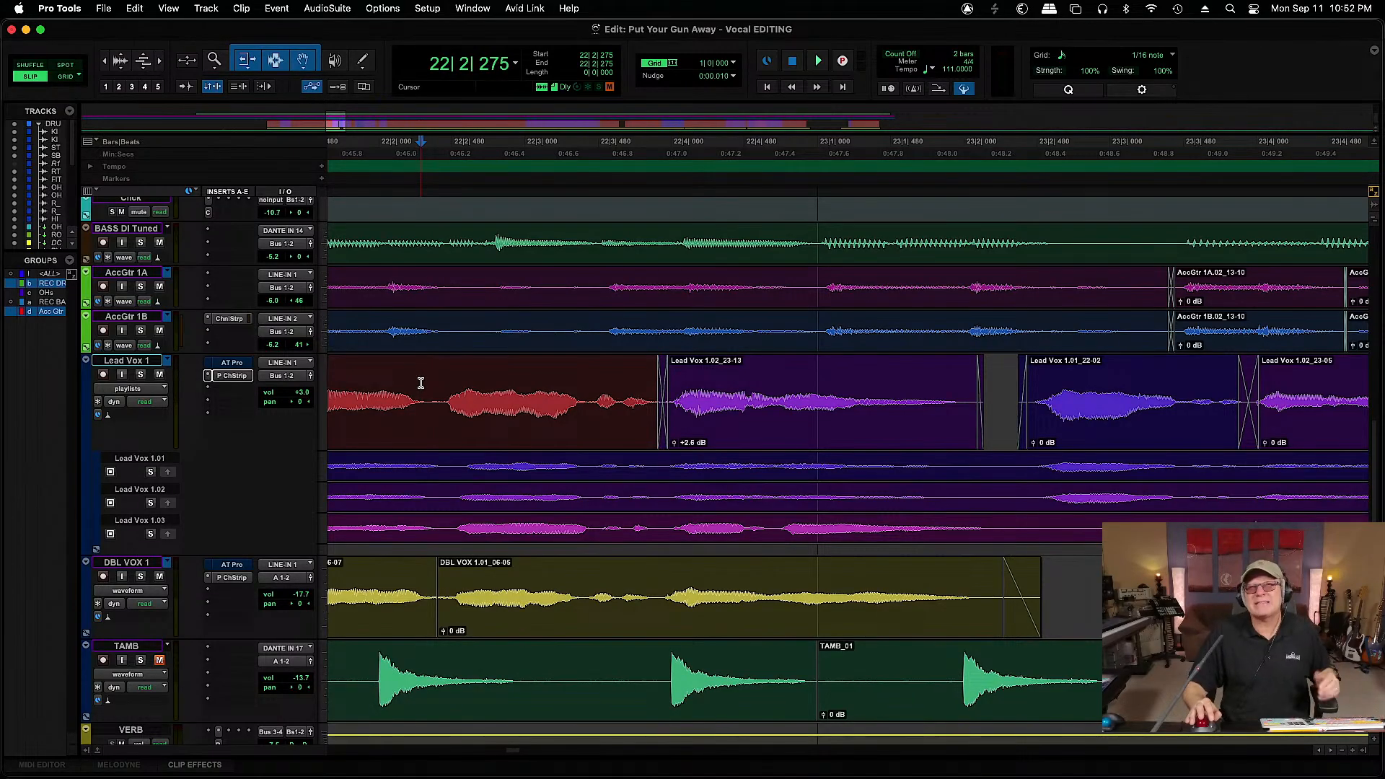
Play the edited Lead Vox 1 comp from 22|2|200 and place the edit cursor at 26|4|538
key("space")
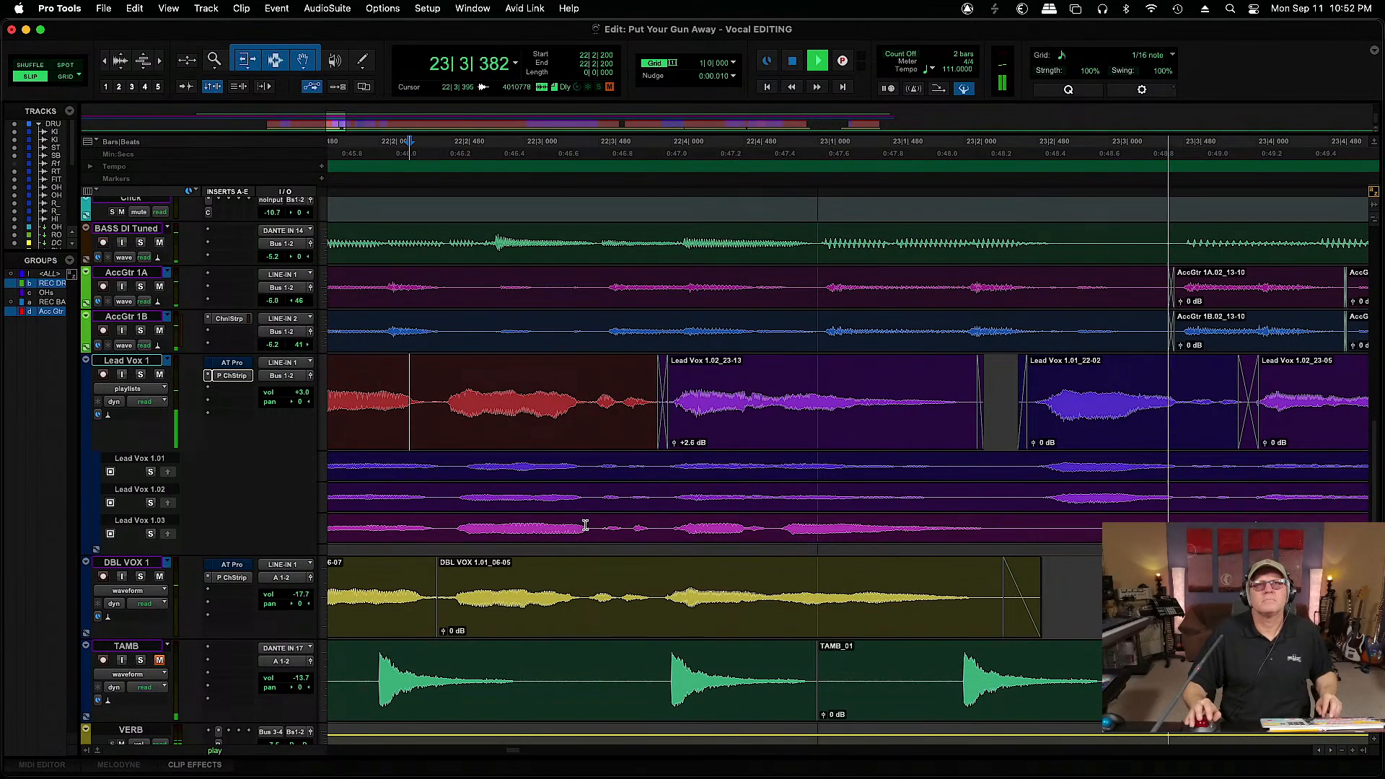
key("super+bracketleft")
key("super+bracketleft")
key("super+bracketleft")
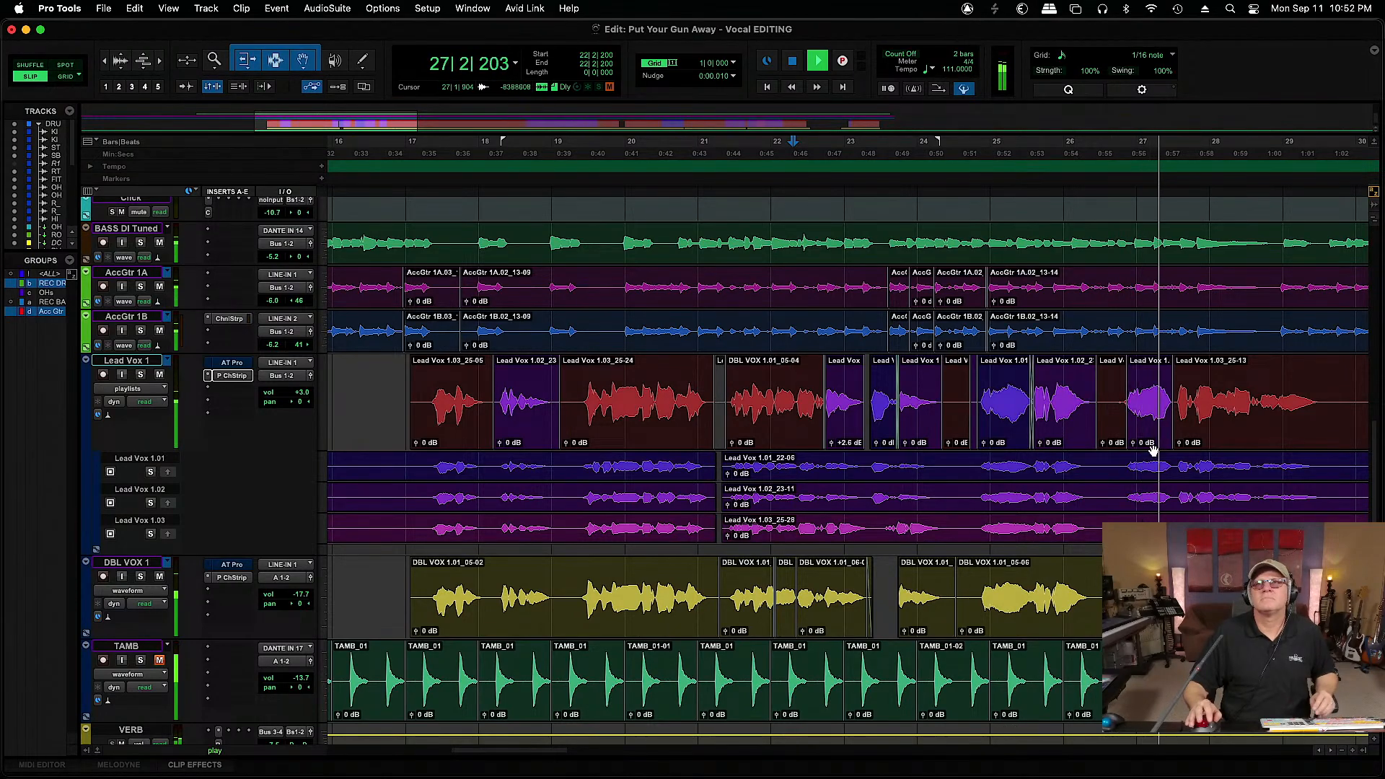
key("space")
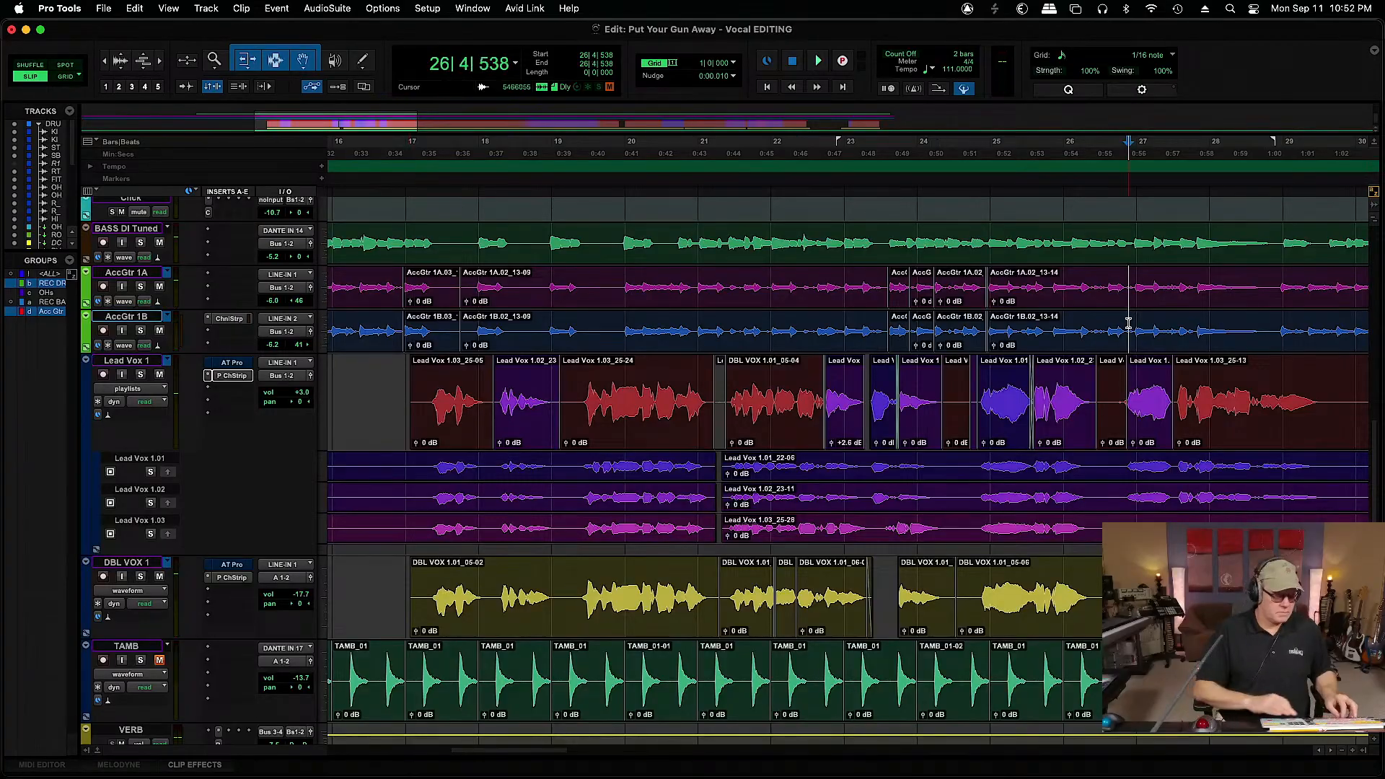
Extend the start of the Lead Vox 1.02_23-09 clip back to 26|4|201 and delete the Lead Vox 1.03_25-11 clip before it
key("super+bracketright")
key("super+bracketright")
key("super+bracketright")
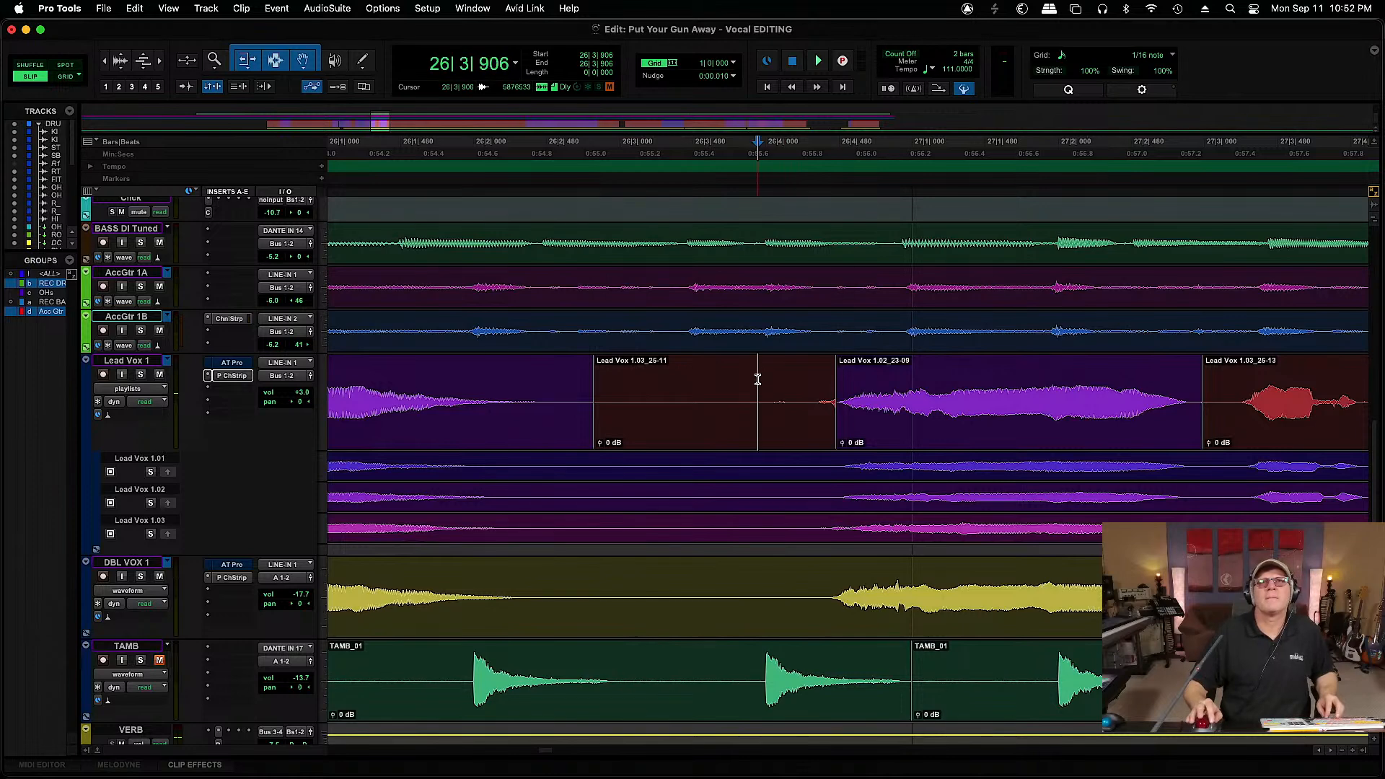
key("space")
key("space")
left_click_drag(836, 408, 798, 408)
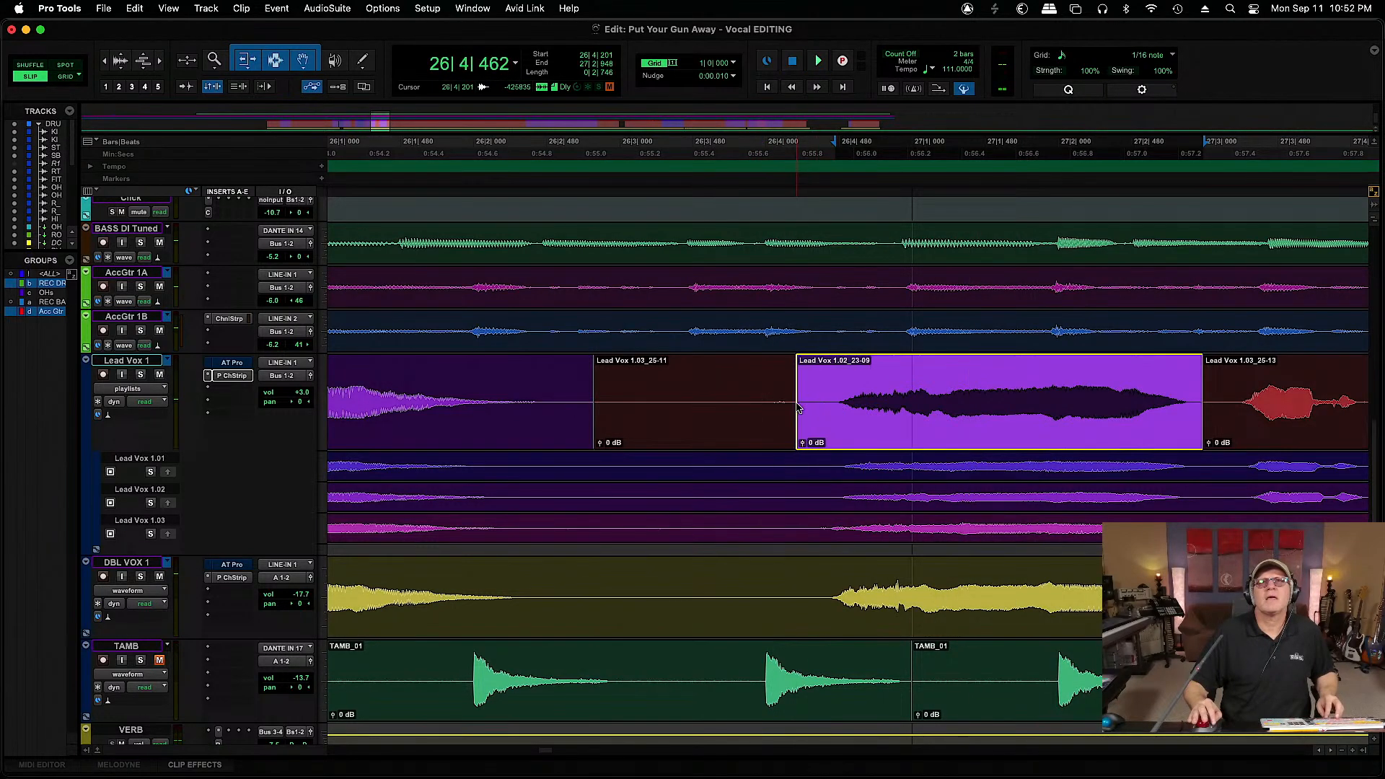
left_click(730, 404)
key("Delete")
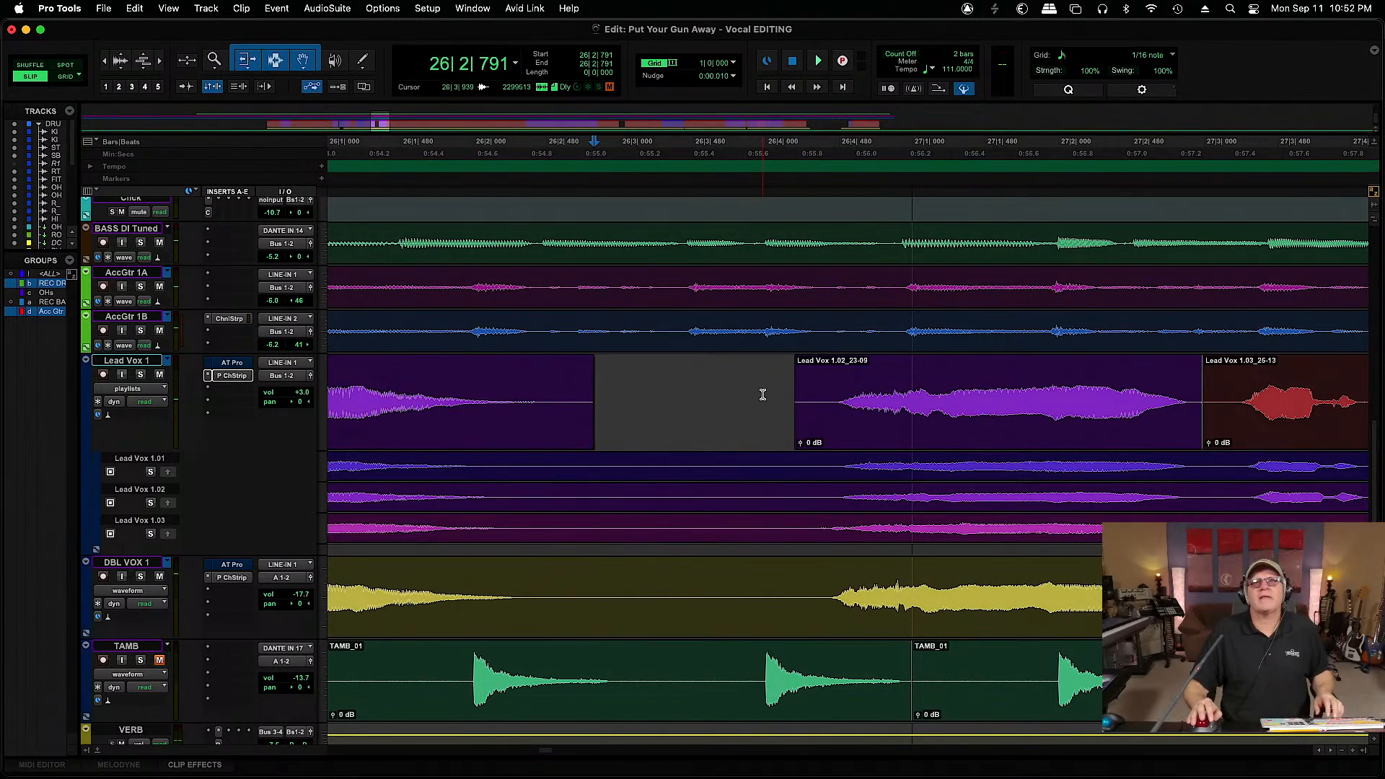
Play the Lead Vox 1 comp from 26|3|939, and audition the Lead Vox 1.03 and Lead Vox 1.01 playlists from 26|4|220
left_click(762, 394)
key("space")
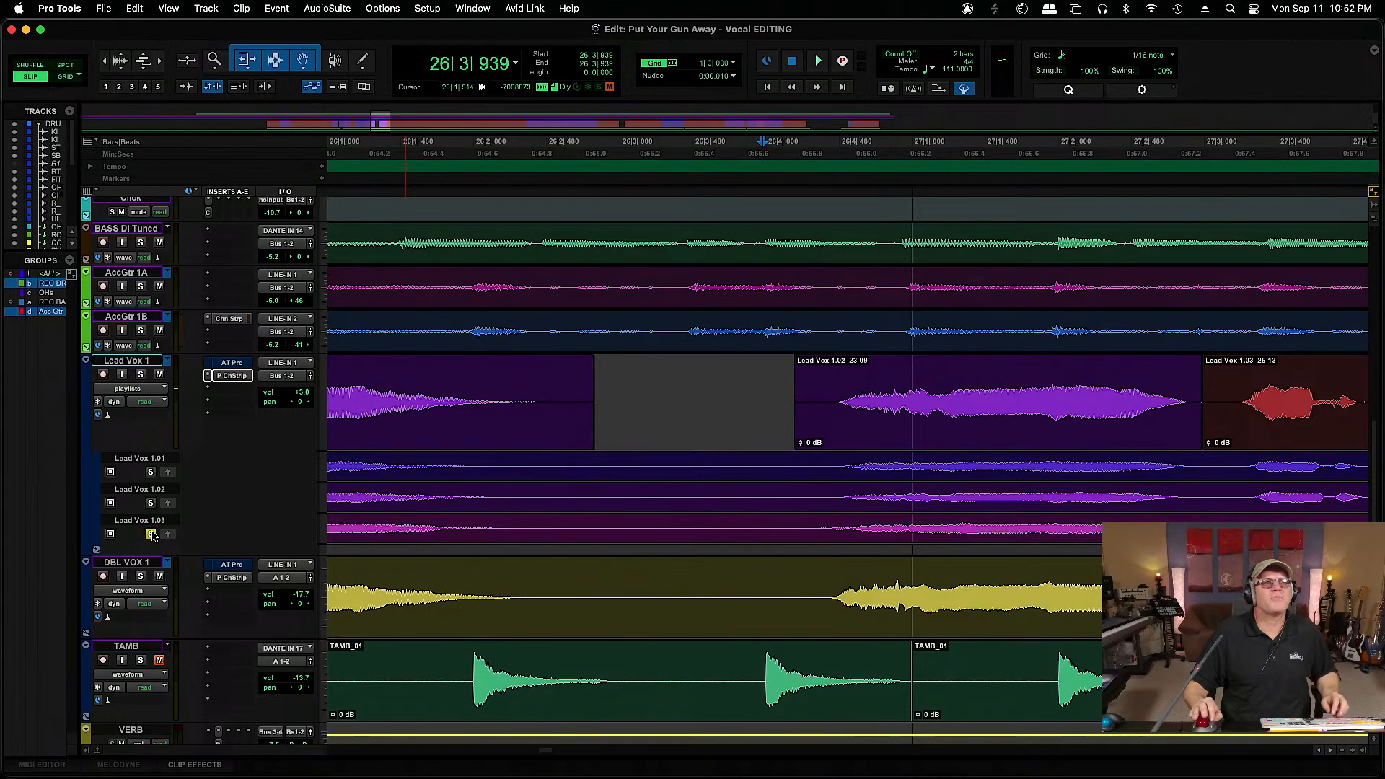
left_click(799, 529)
key("space")
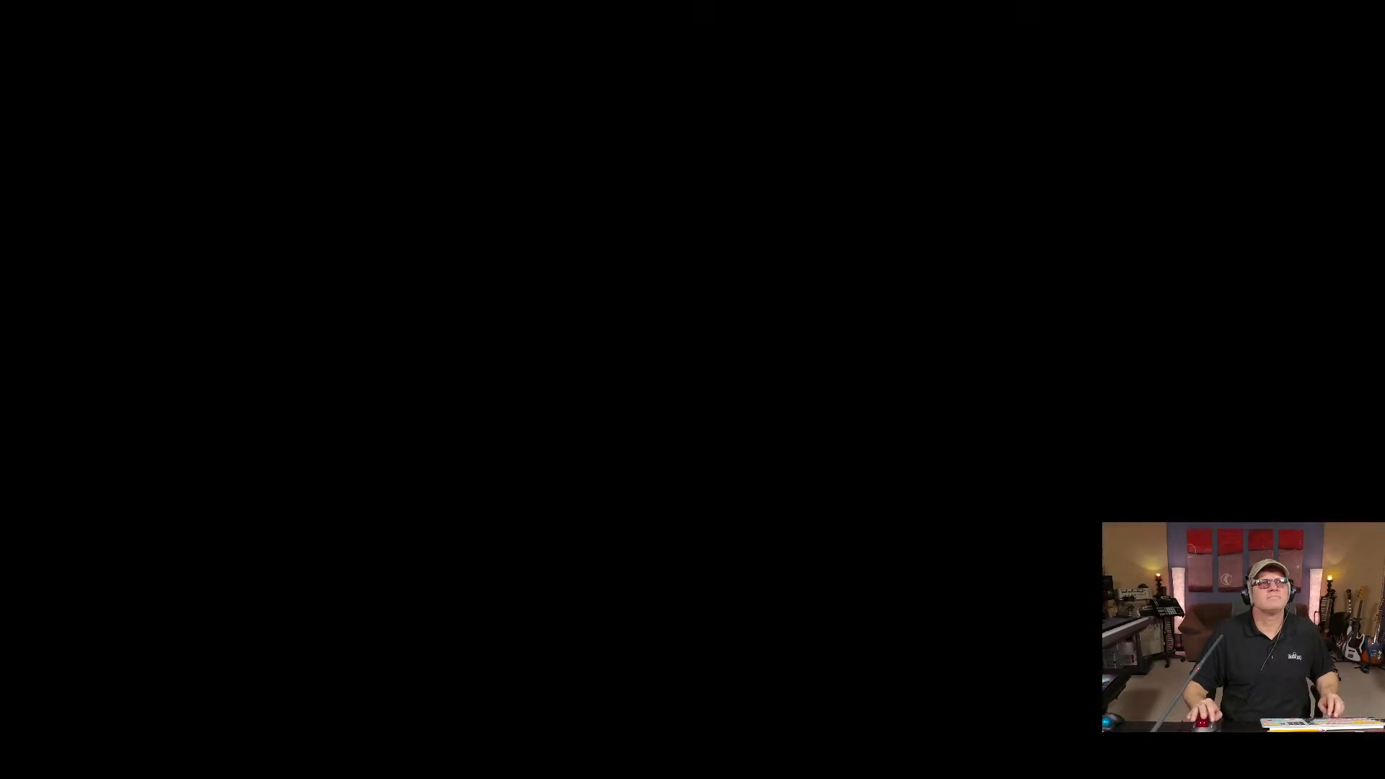
key("space")
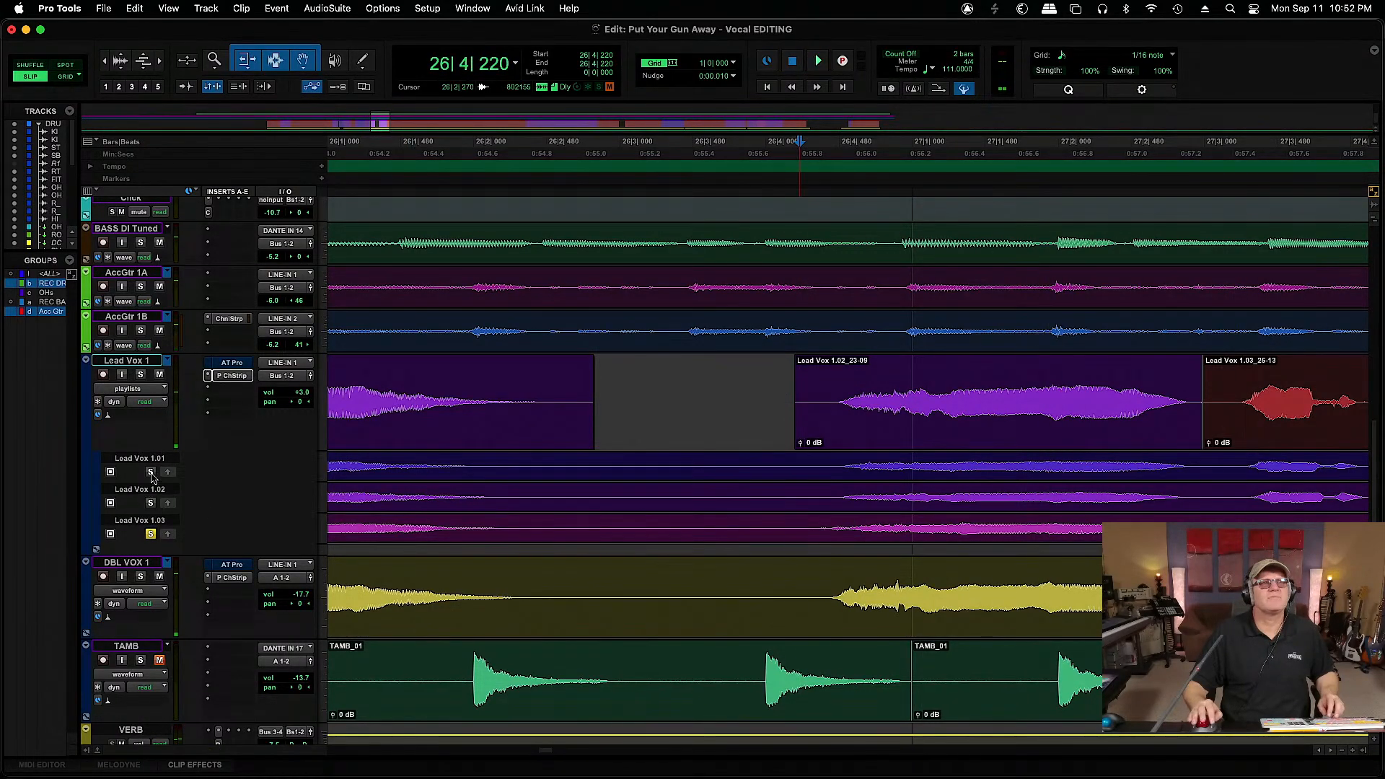
key("space")
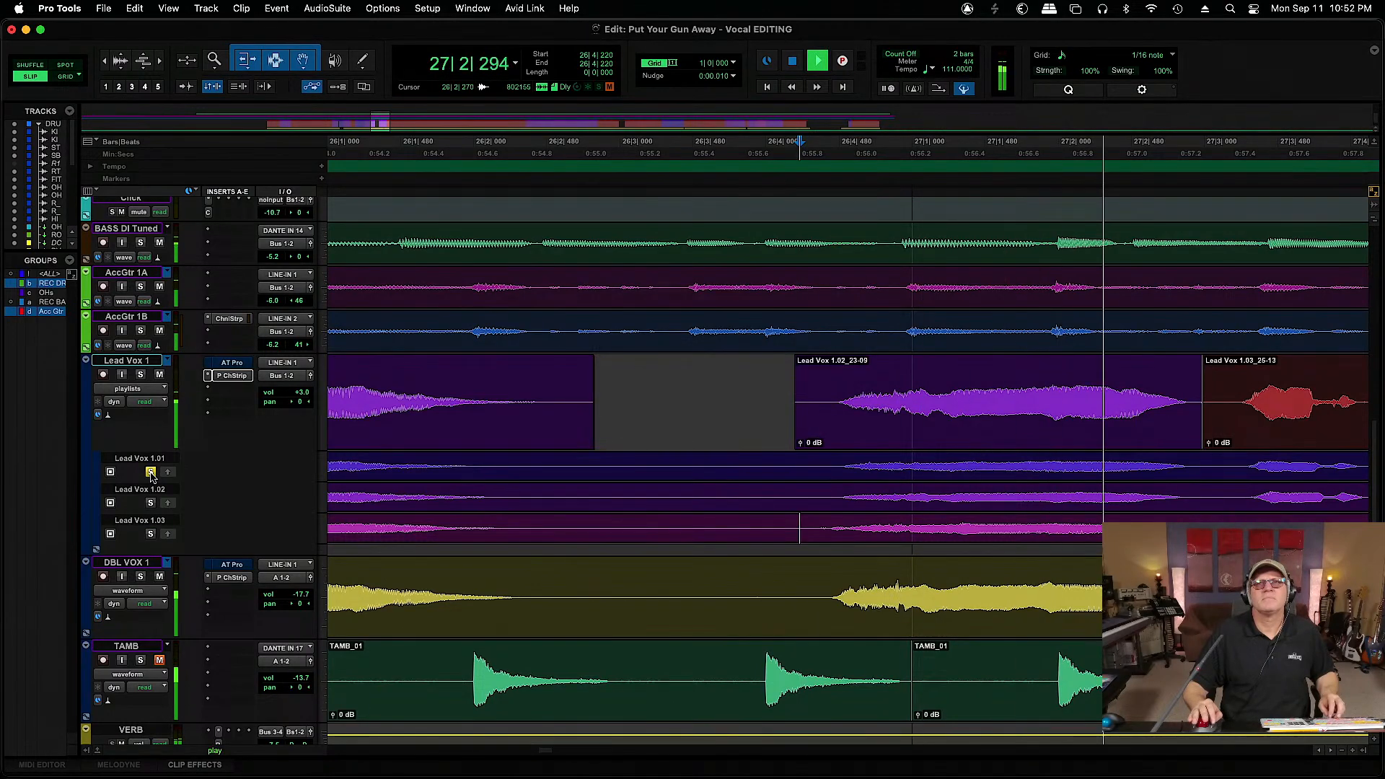
key("space")
left_click(151, 472)
key("space")
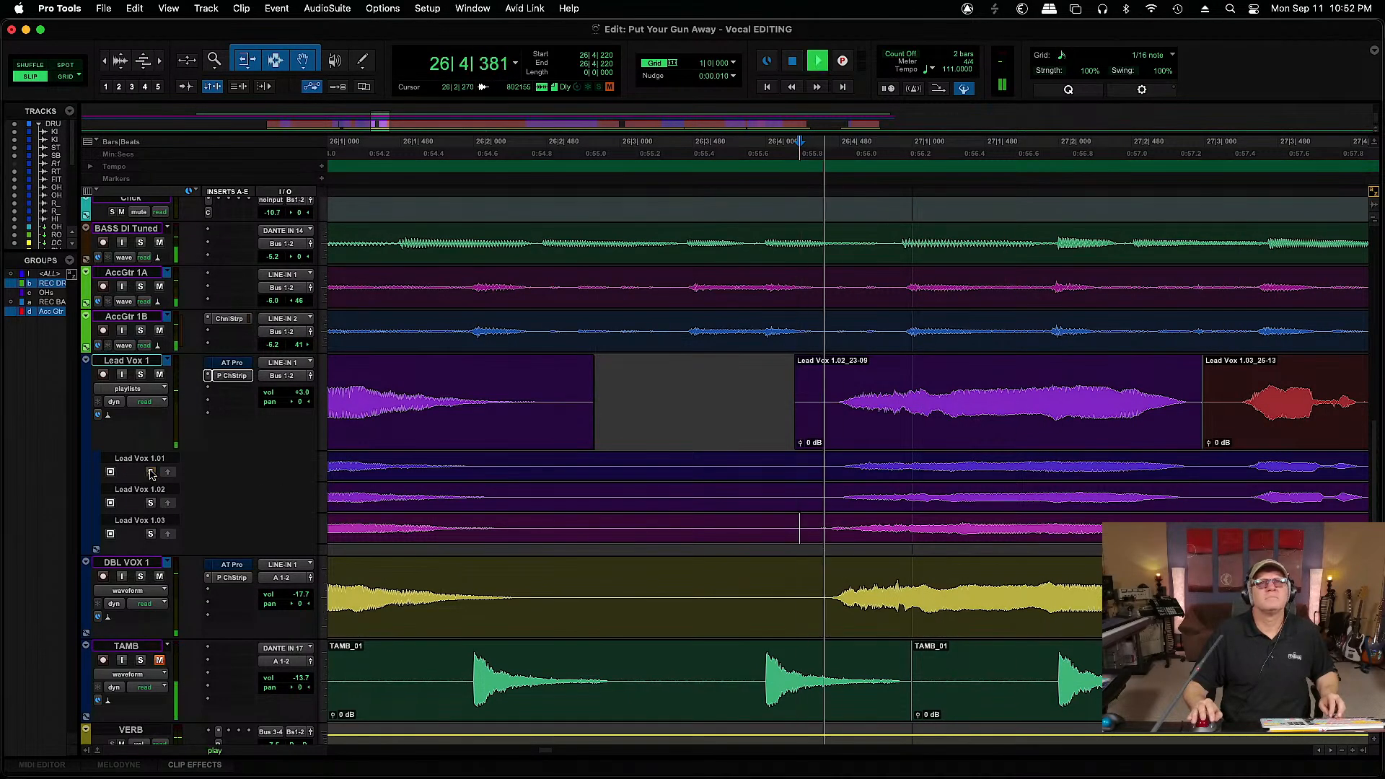
left_click(150, 472)
key("space")
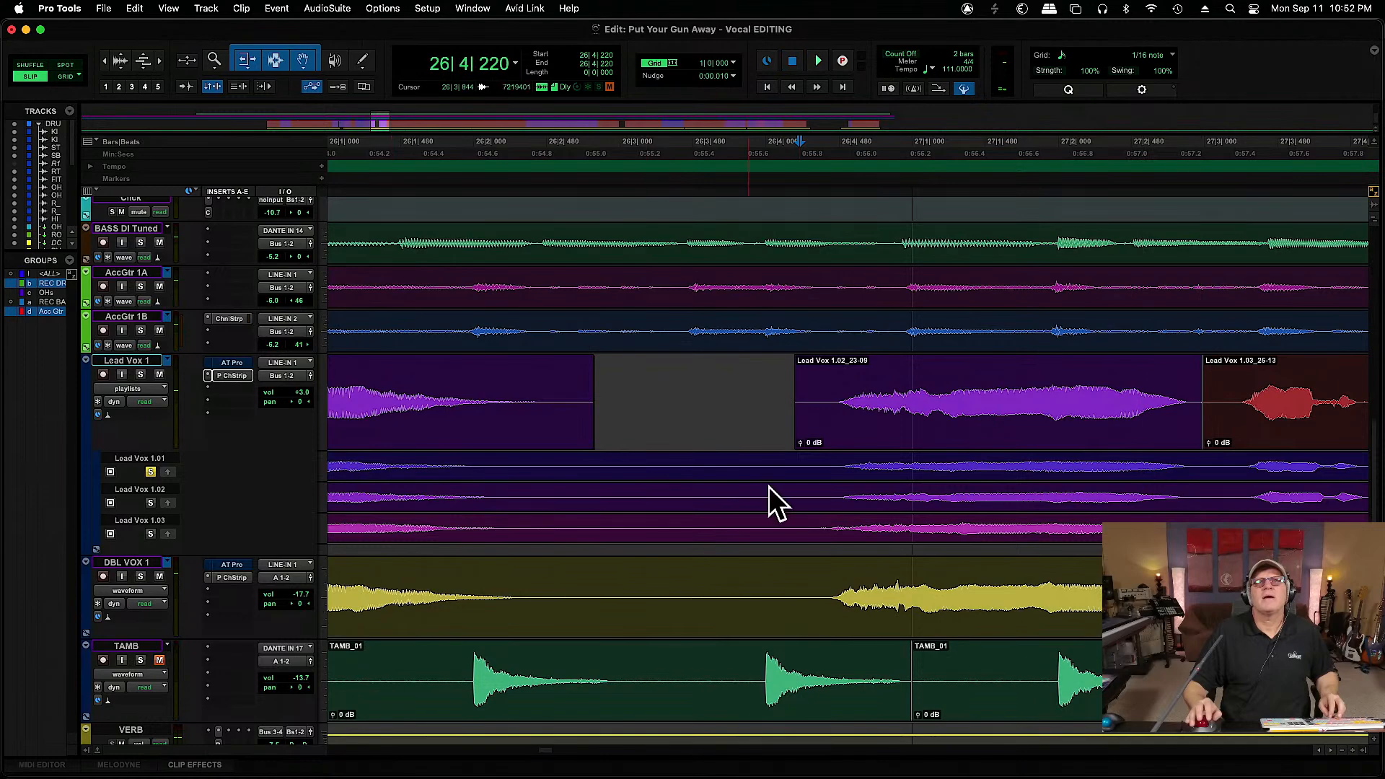
Replace the comp phrase from 26|4|216 to 27|2|943 with the Lead Vox 1.01 take and play it from 26|4|088
left_click_drag(799, 465, 1201, 474)
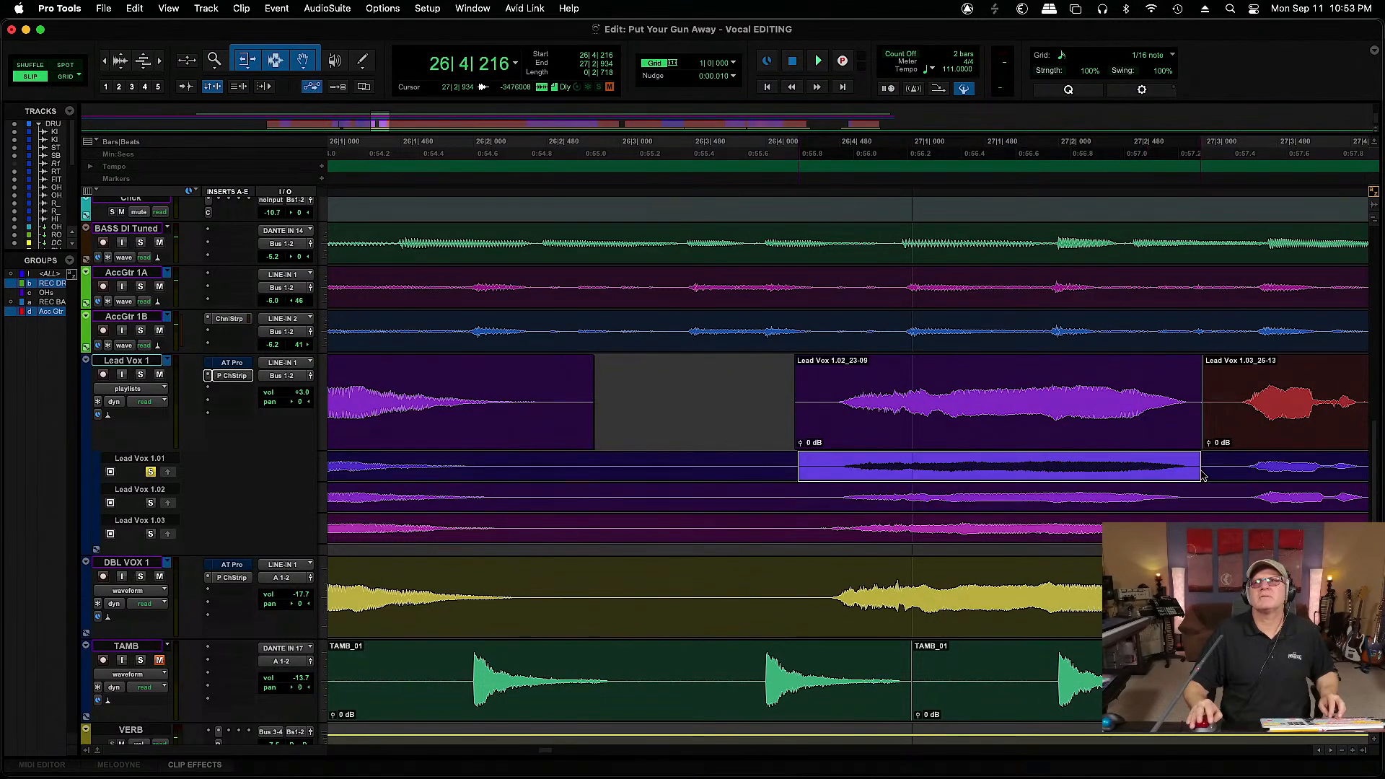
left_click(169, 472)
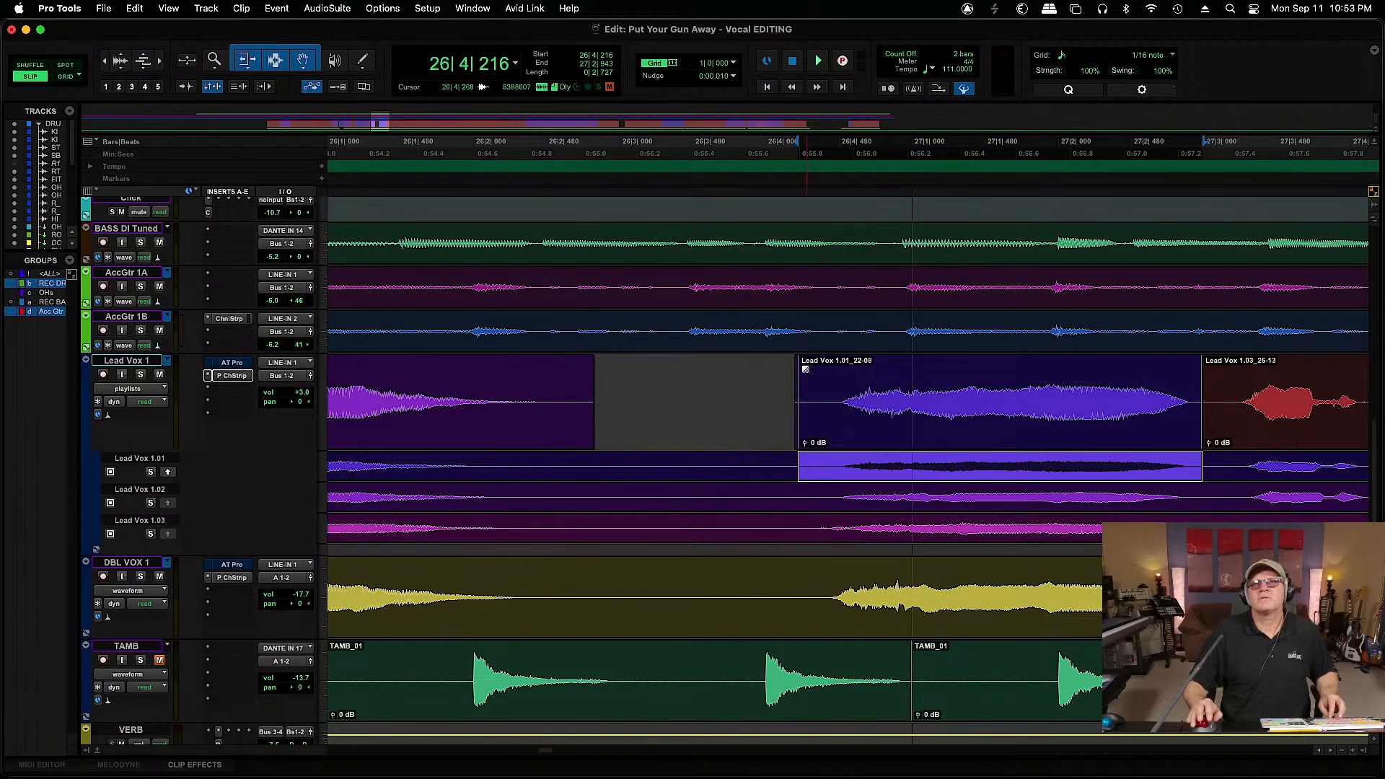
left_click(778, 374)
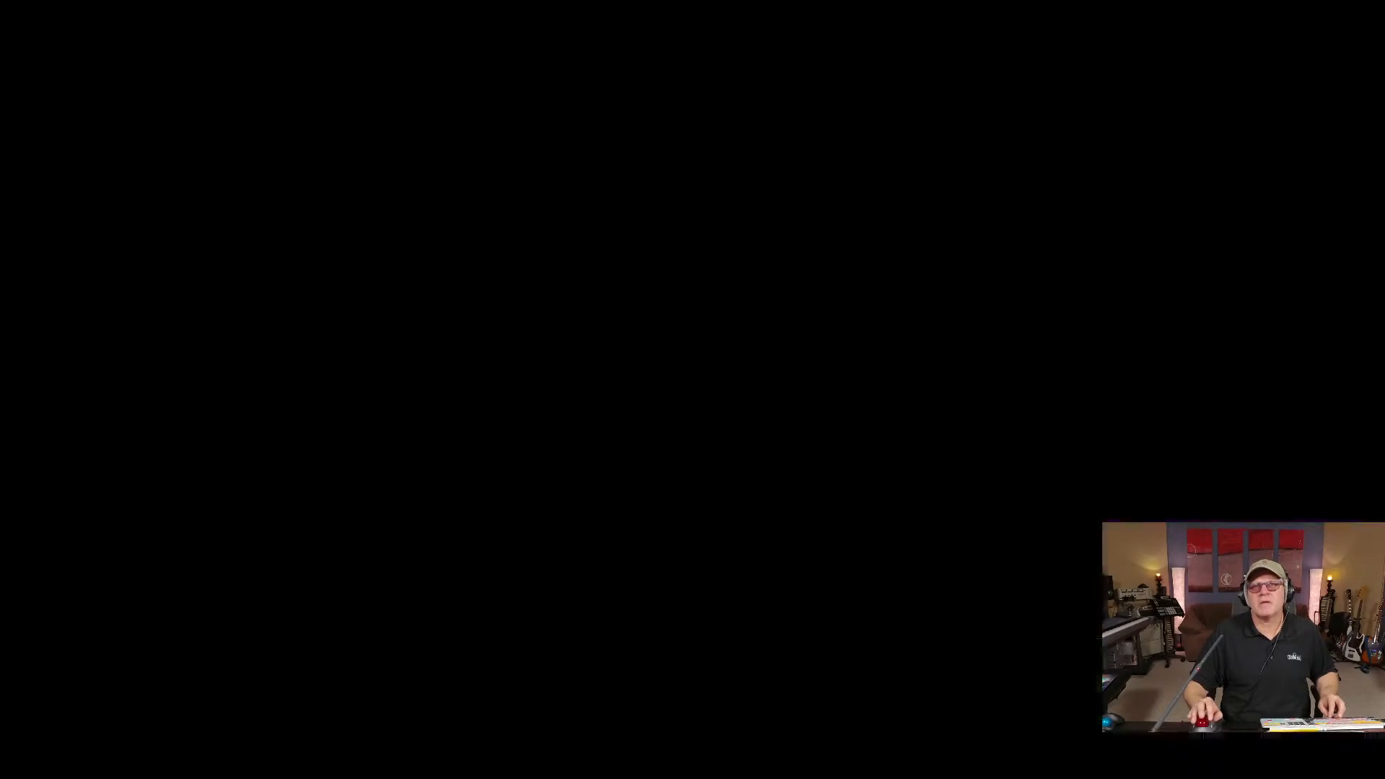
key("space")
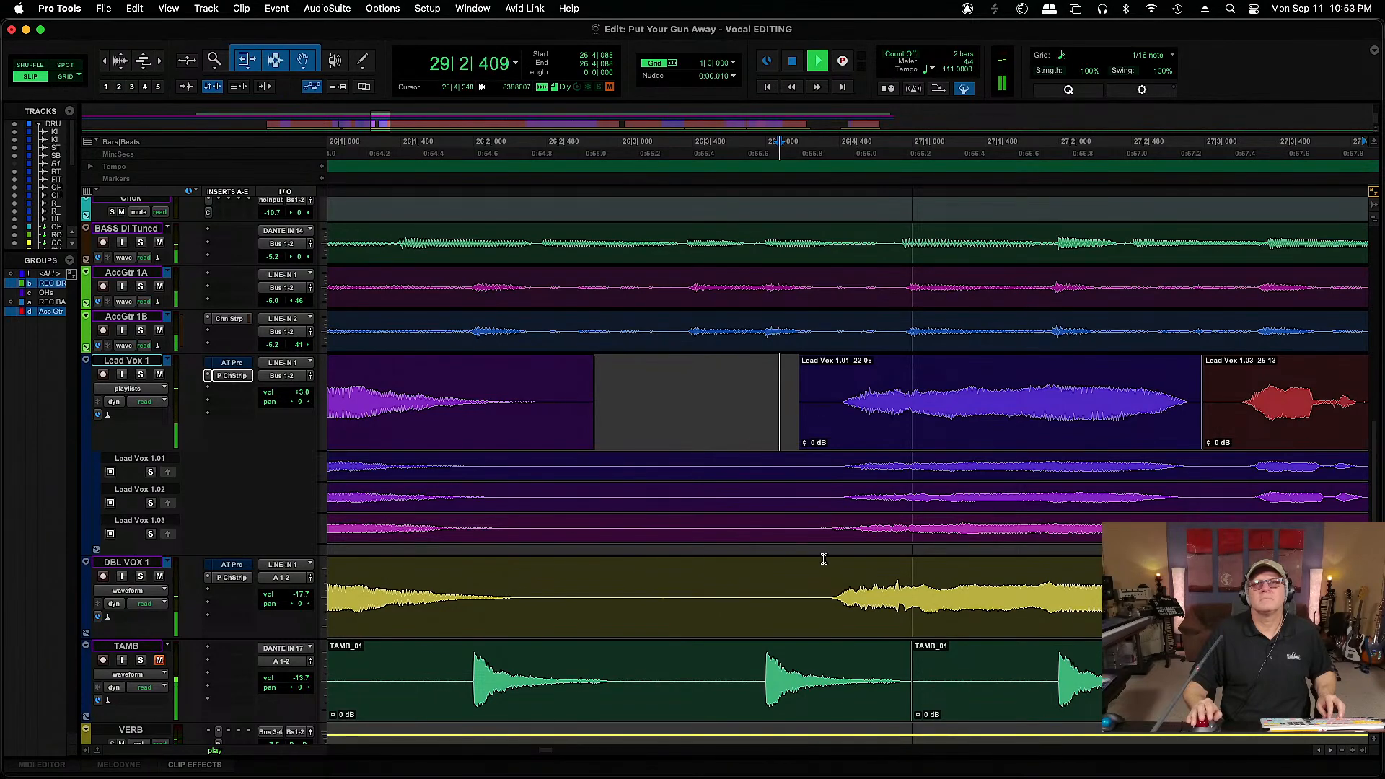
key("r")
key("r")
key("r")
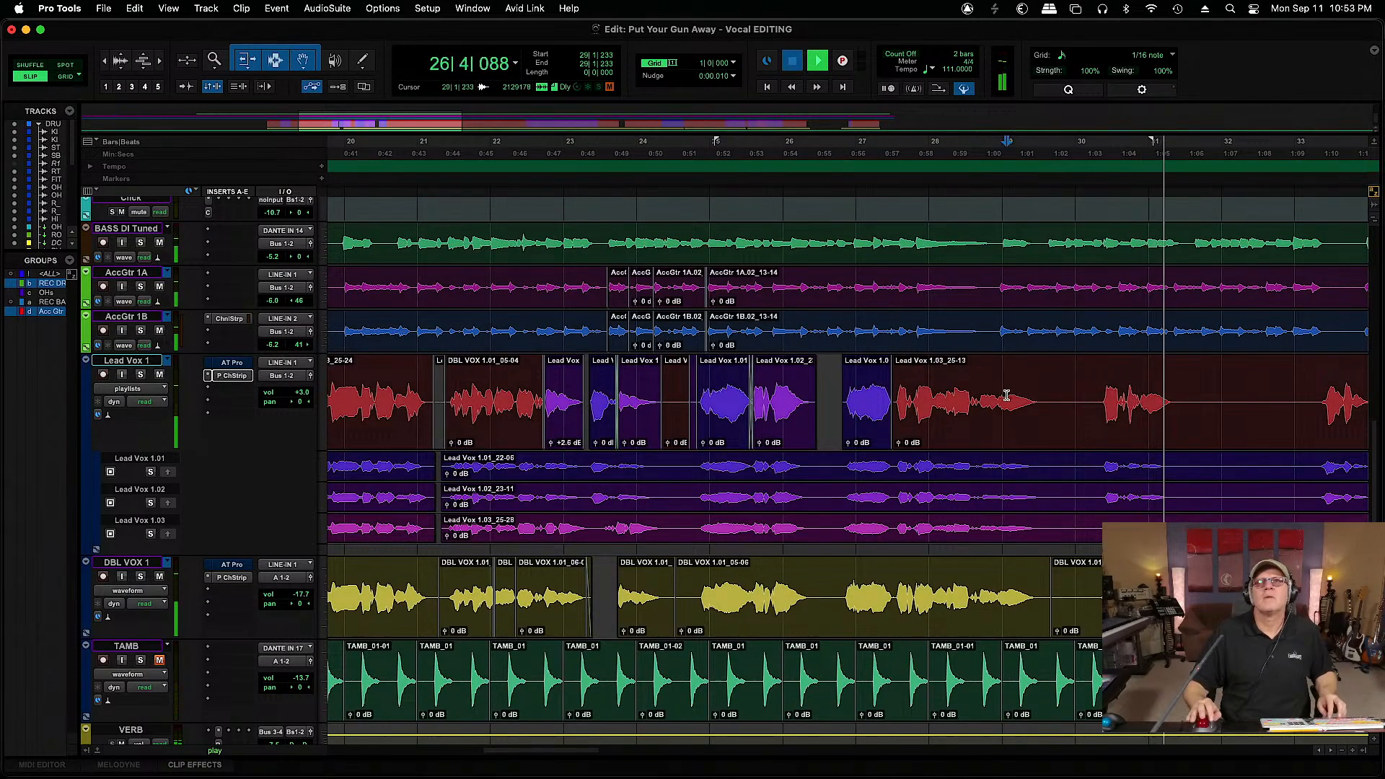
key("space")
Play the phrase ending in the Lead Vox 1.03_25-13 clip from 28|3|476
left_click(1007, 395)
key("t")
key("t")
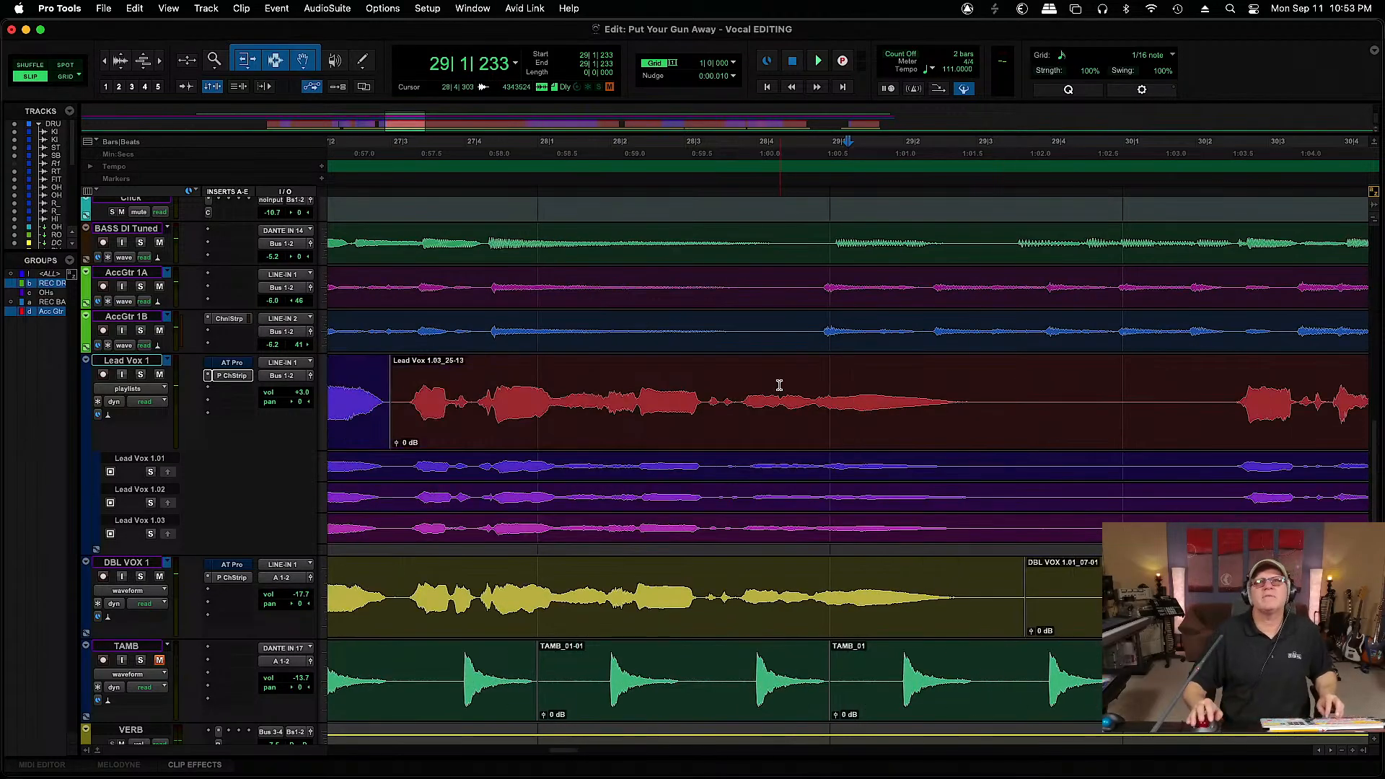
key("space")
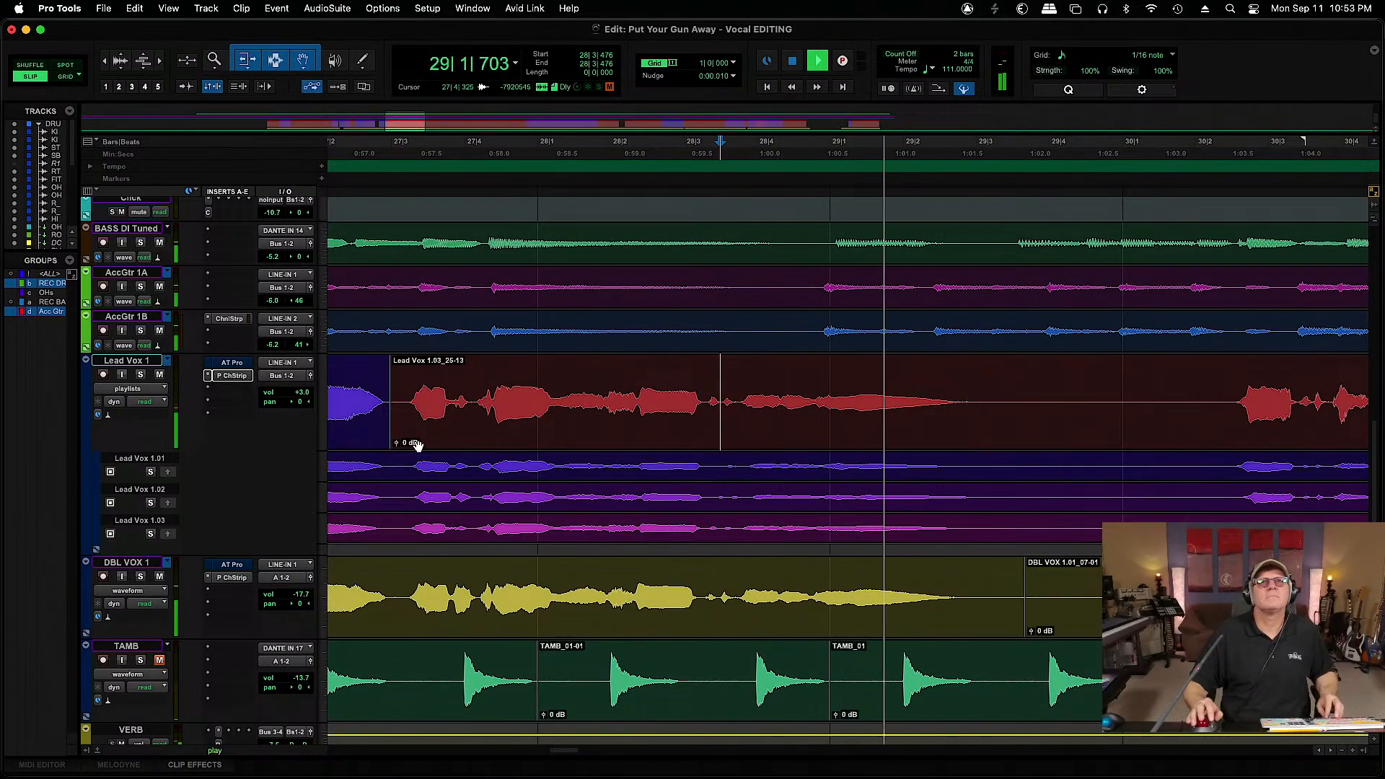
key("space")
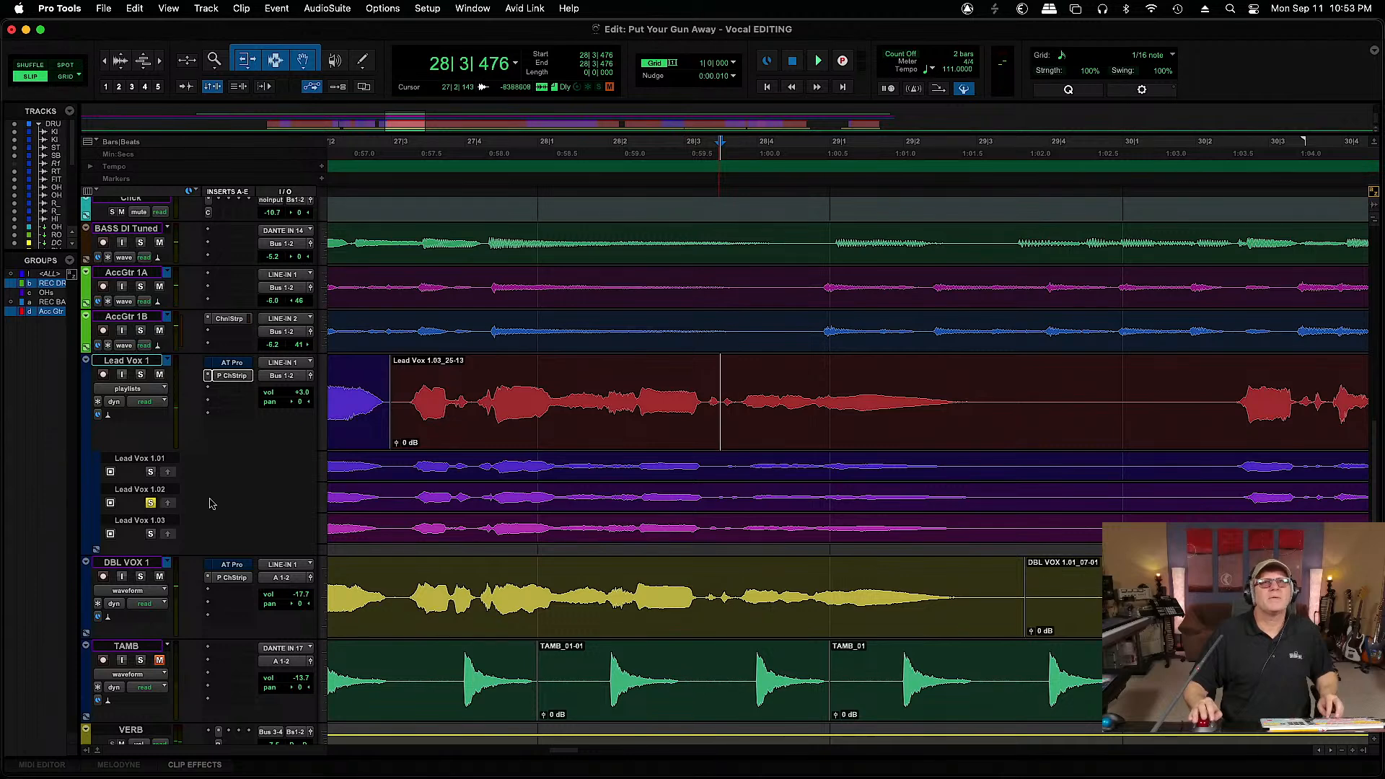
Mute DBL VOX 1 and audition the Lead Vox 1.02 and Lead Vox 1.01 playlists for the phrase at 28|3|780
left_click(715, 491)
key("space")
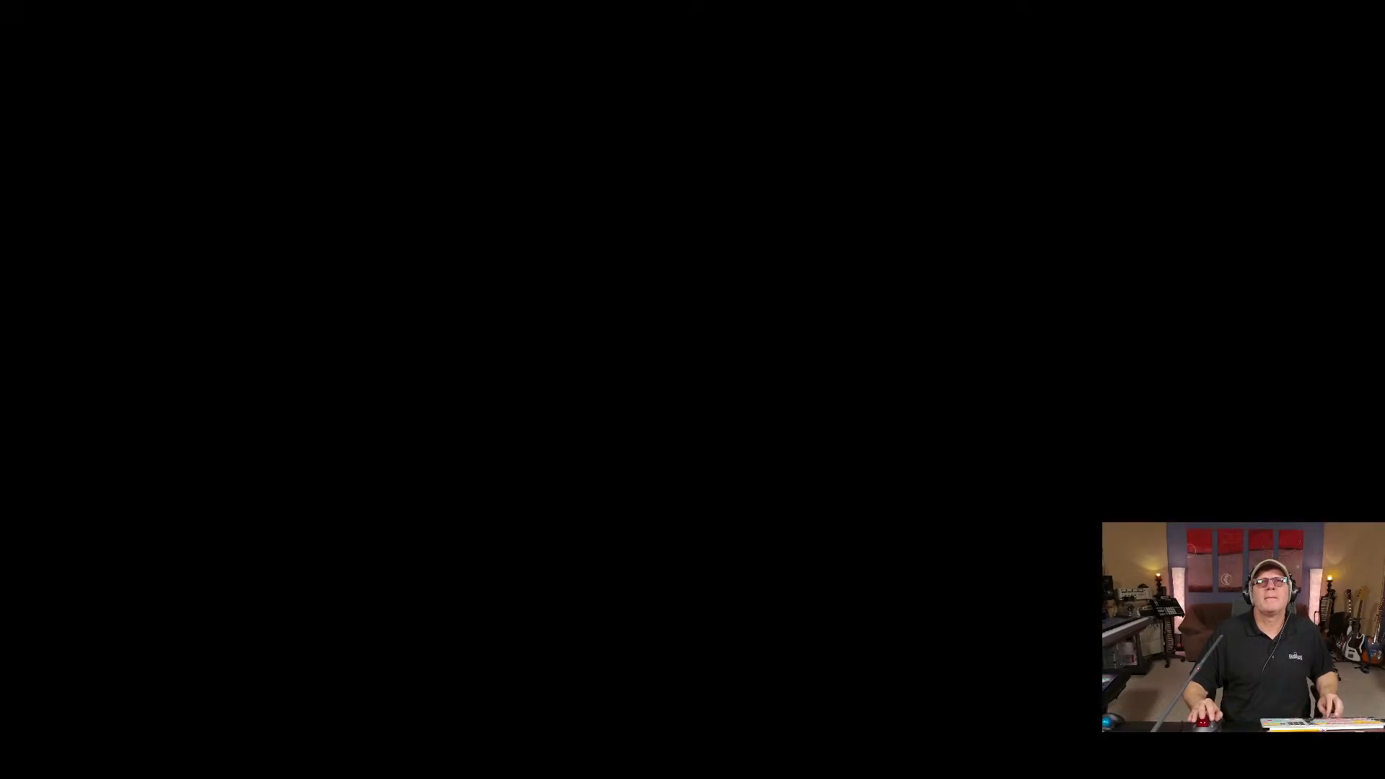
key("space")
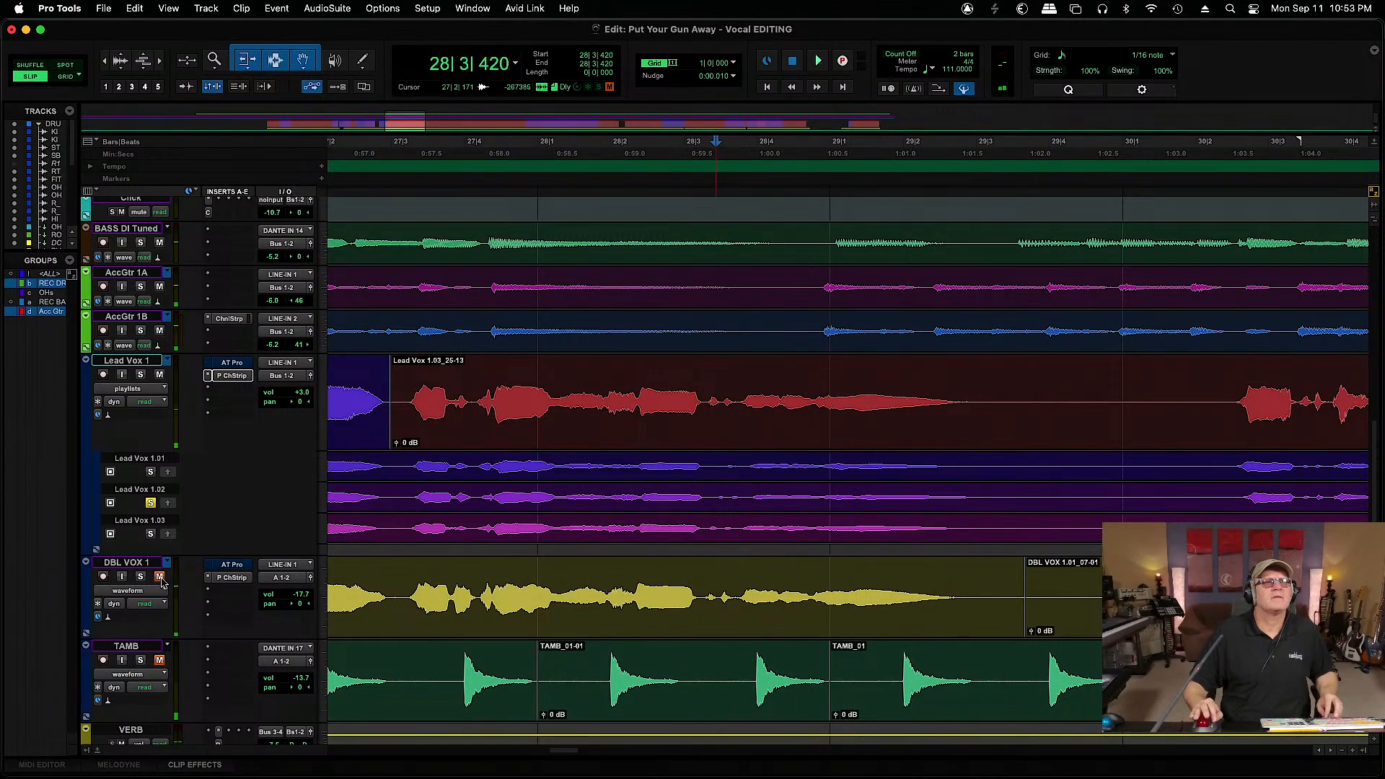
key("space")
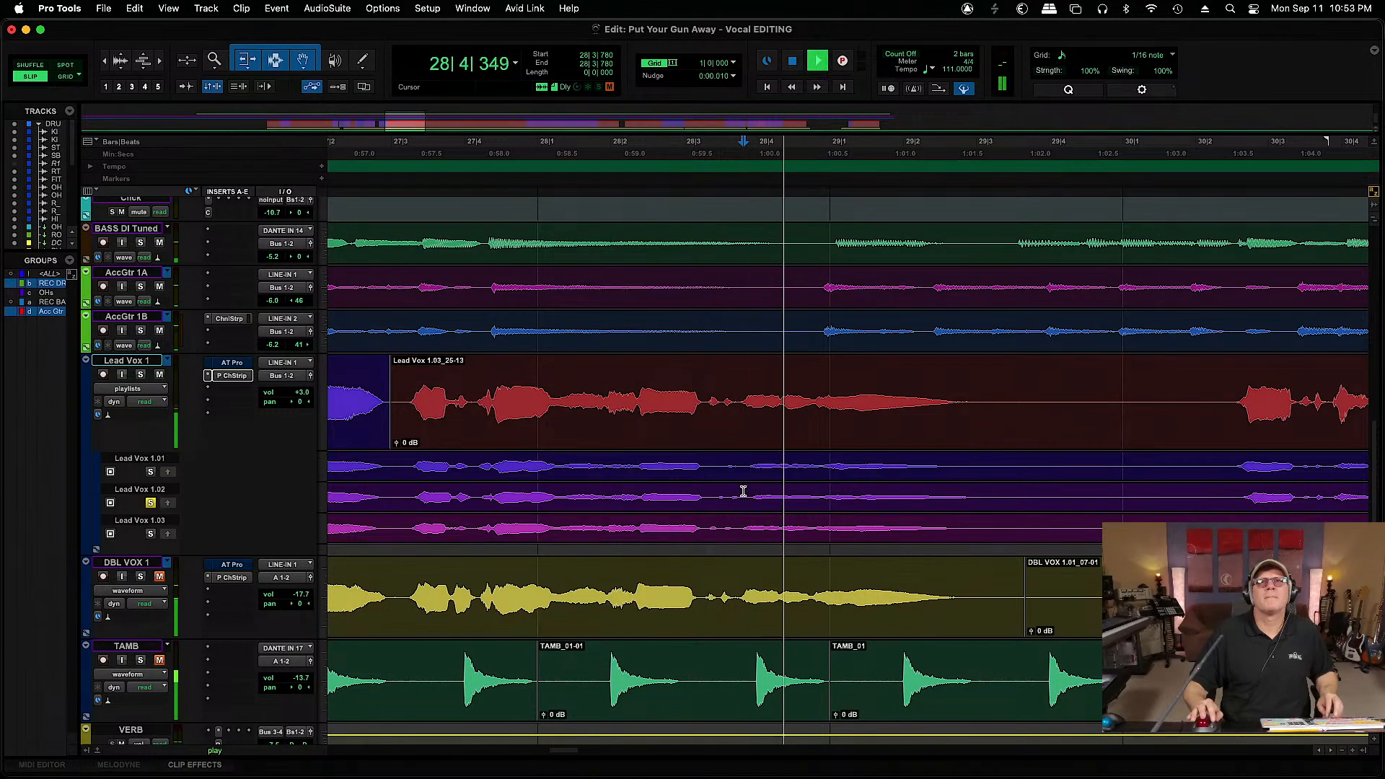
left_click(151, 471)
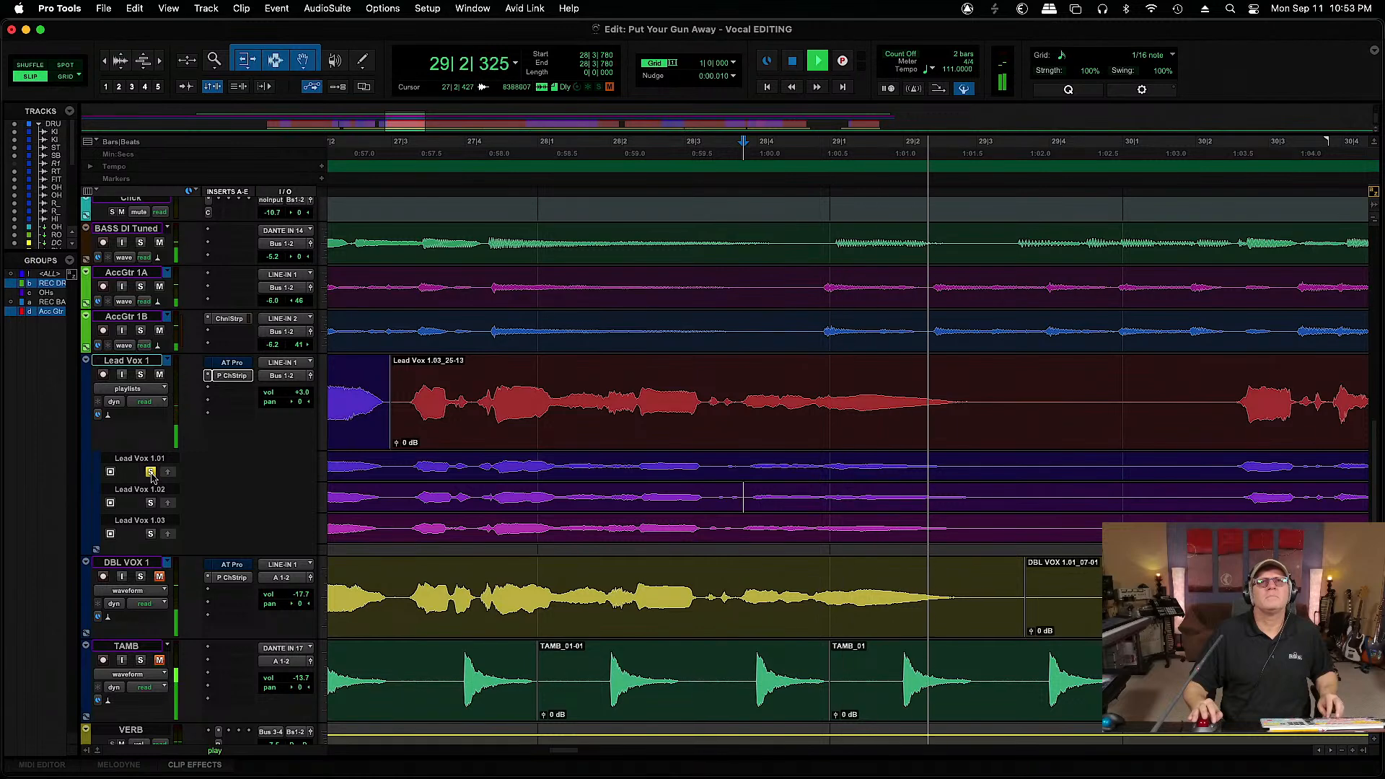
key("space")
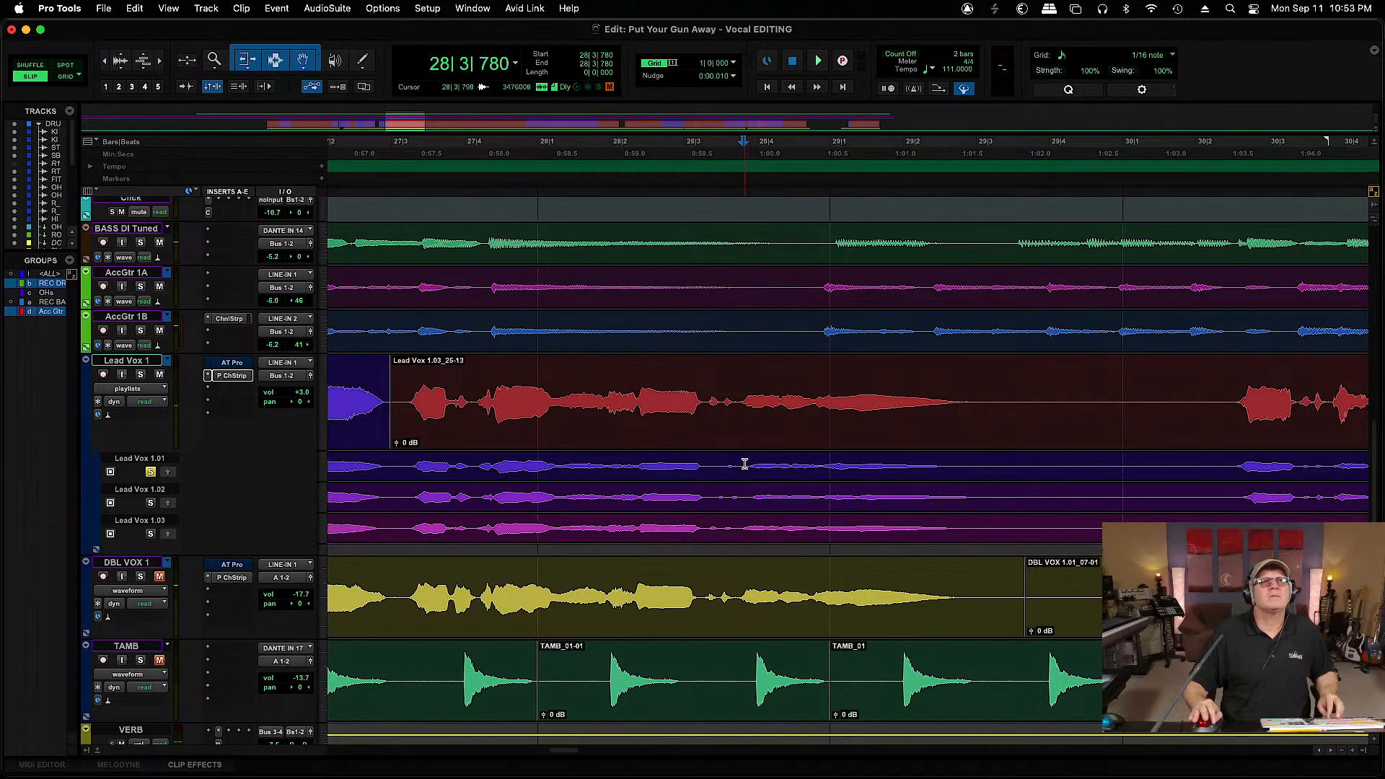
Copy the Lead Vox 1.01 phrase from 28|3|798 to 29|3|103 into the comp, set its clip gain to +3.5 dB, and play from 28|2|252
left_click_drag(744, 464, 969, 470)
left_click(168, 472)
mouse_move(750, 444)
left_mouse_down()
mouse_move(750, 432)
mouse_move(750, 444)
left_mouse_up()
left_click(630, 397)
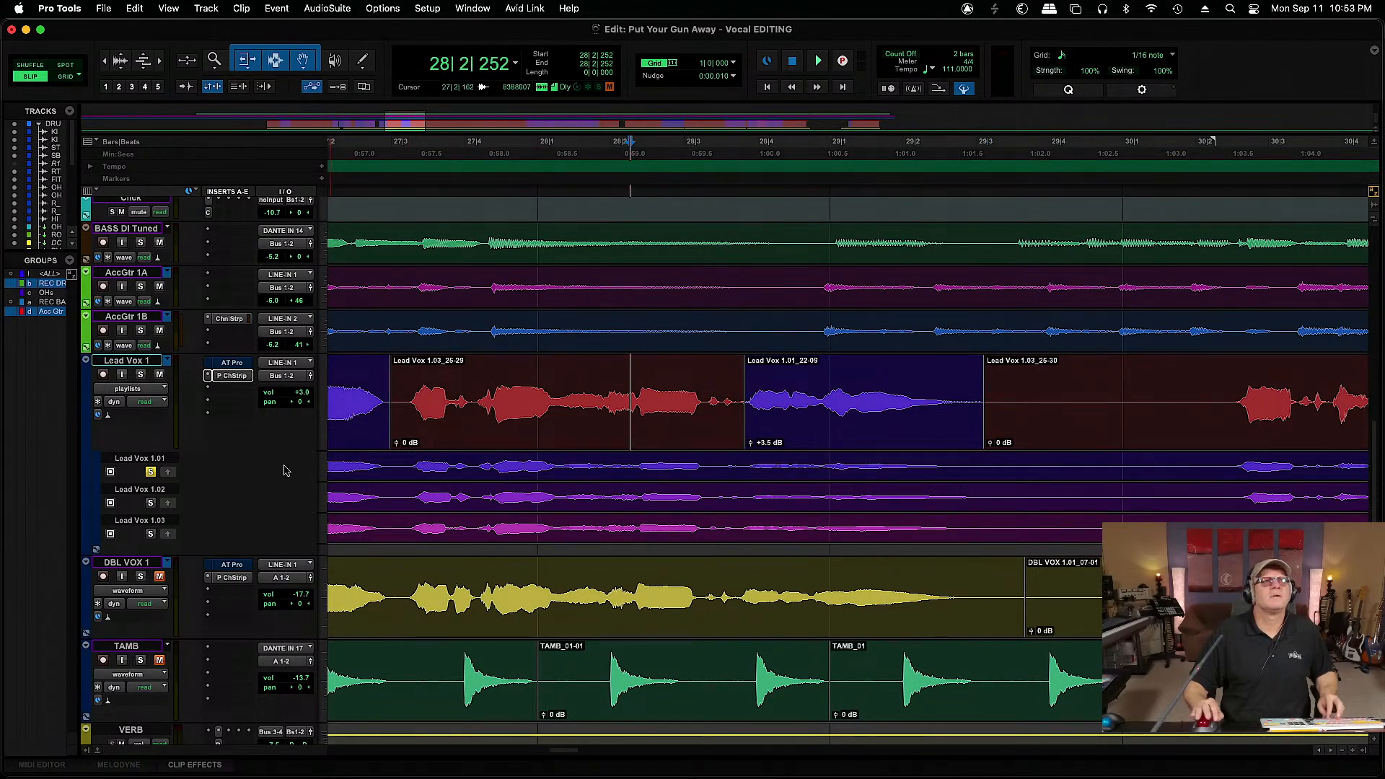
key("space")
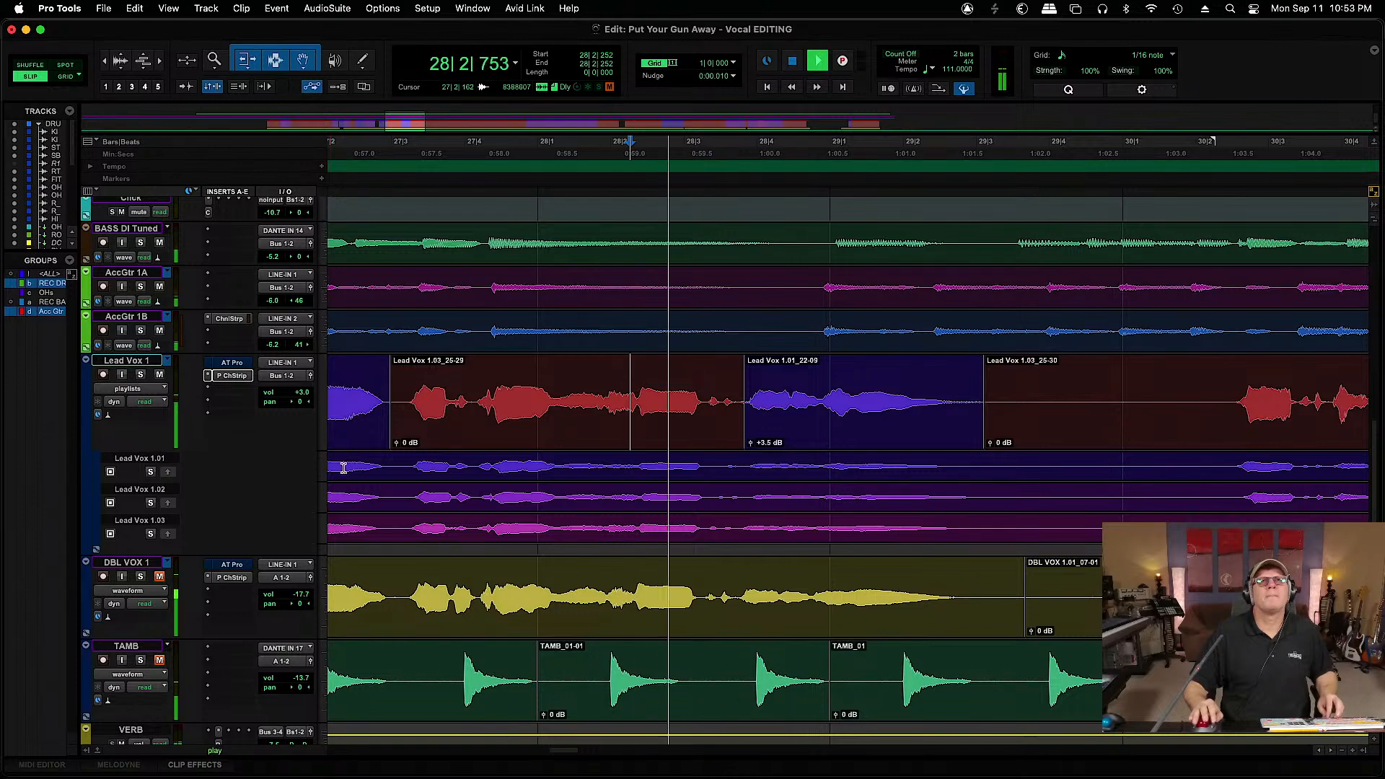
key("space")
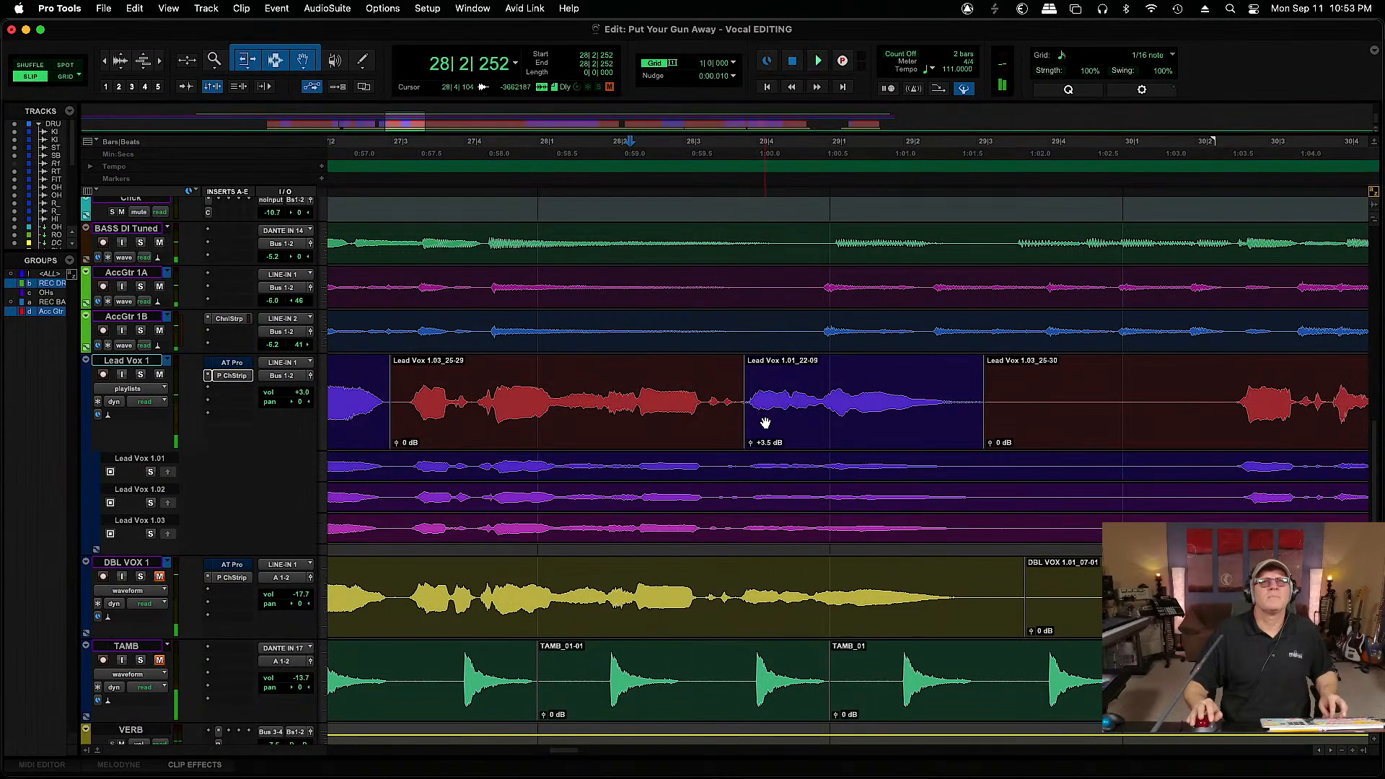
Extend the start of the Lead Vox 1.01_22-09 clip back to 28|3|694 and play the transition from 28|1|852
left_click(766, 423)
key("super+bracketright")
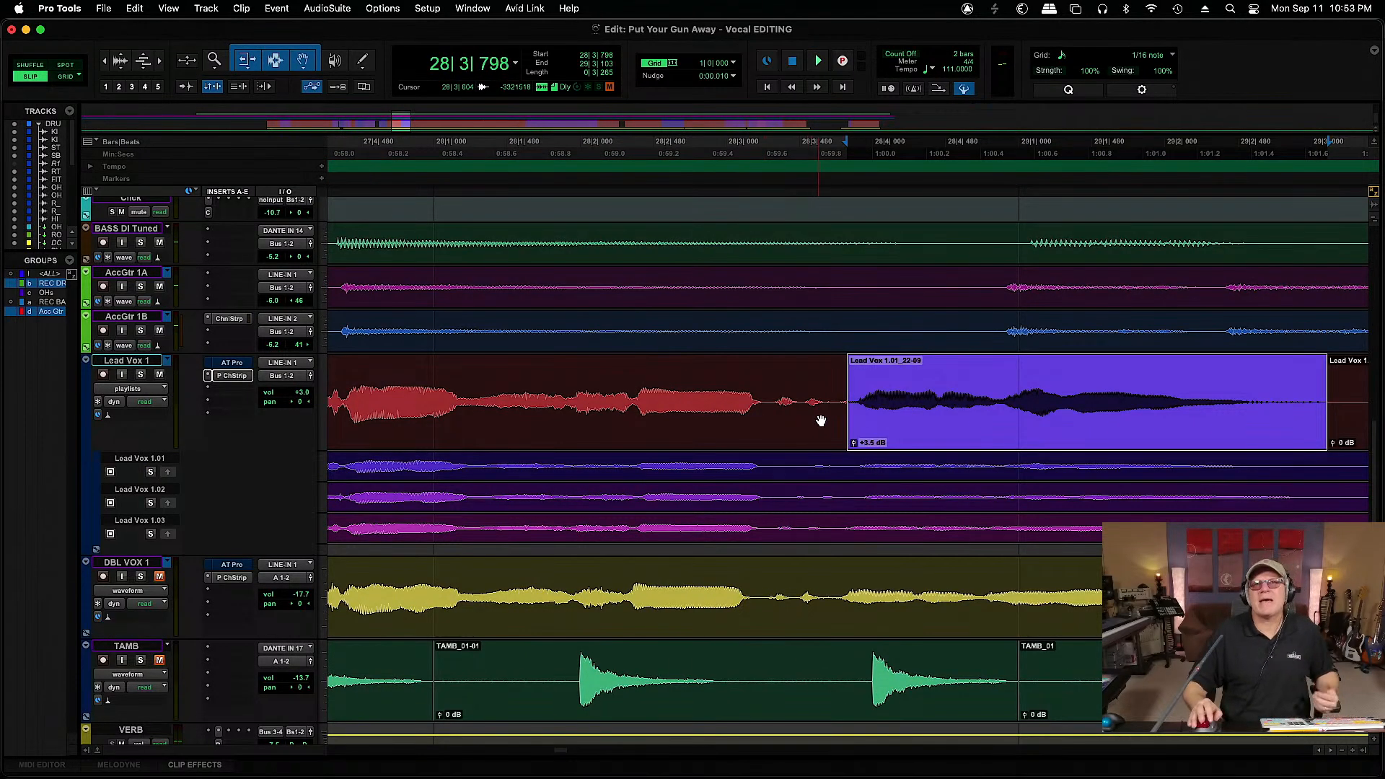
left_click_drag(852, 408, 838, 408)
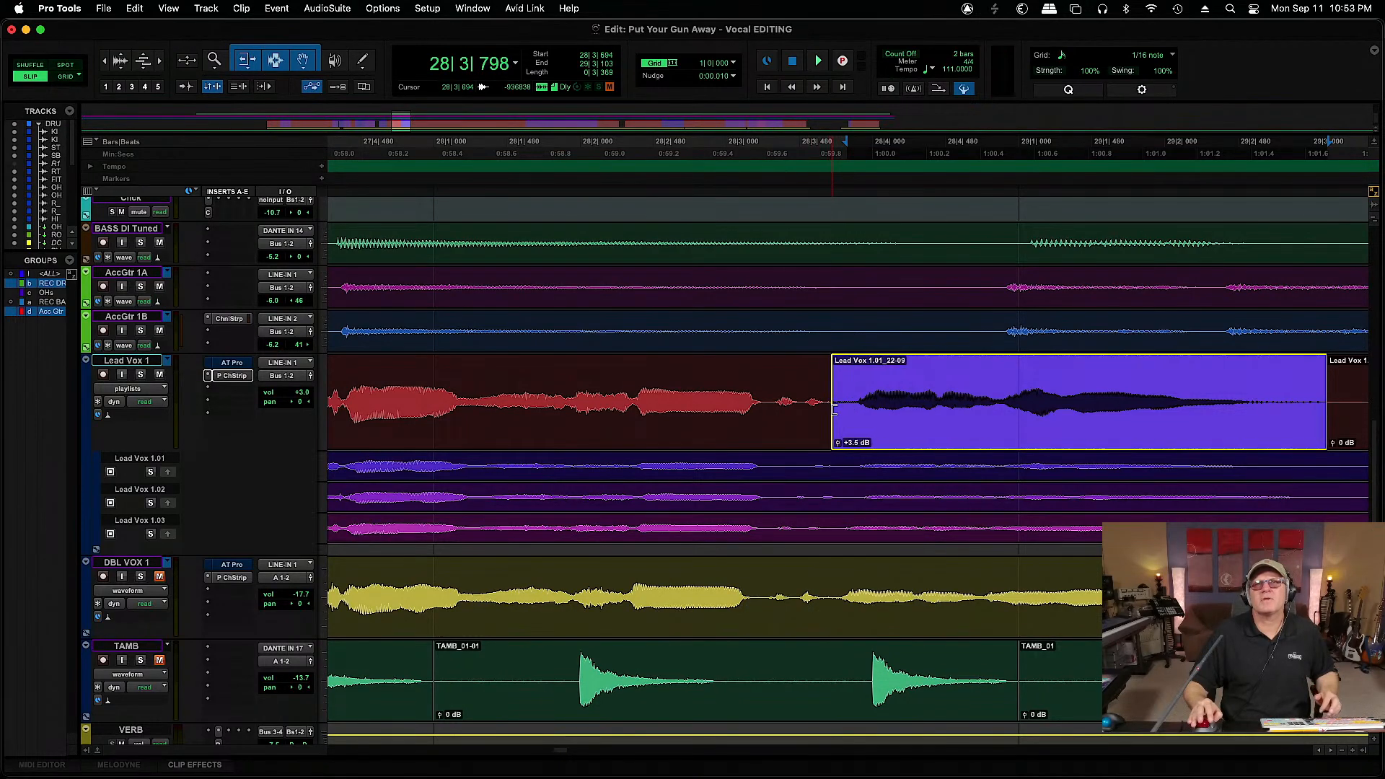
left_click(563, 404)
key("space")
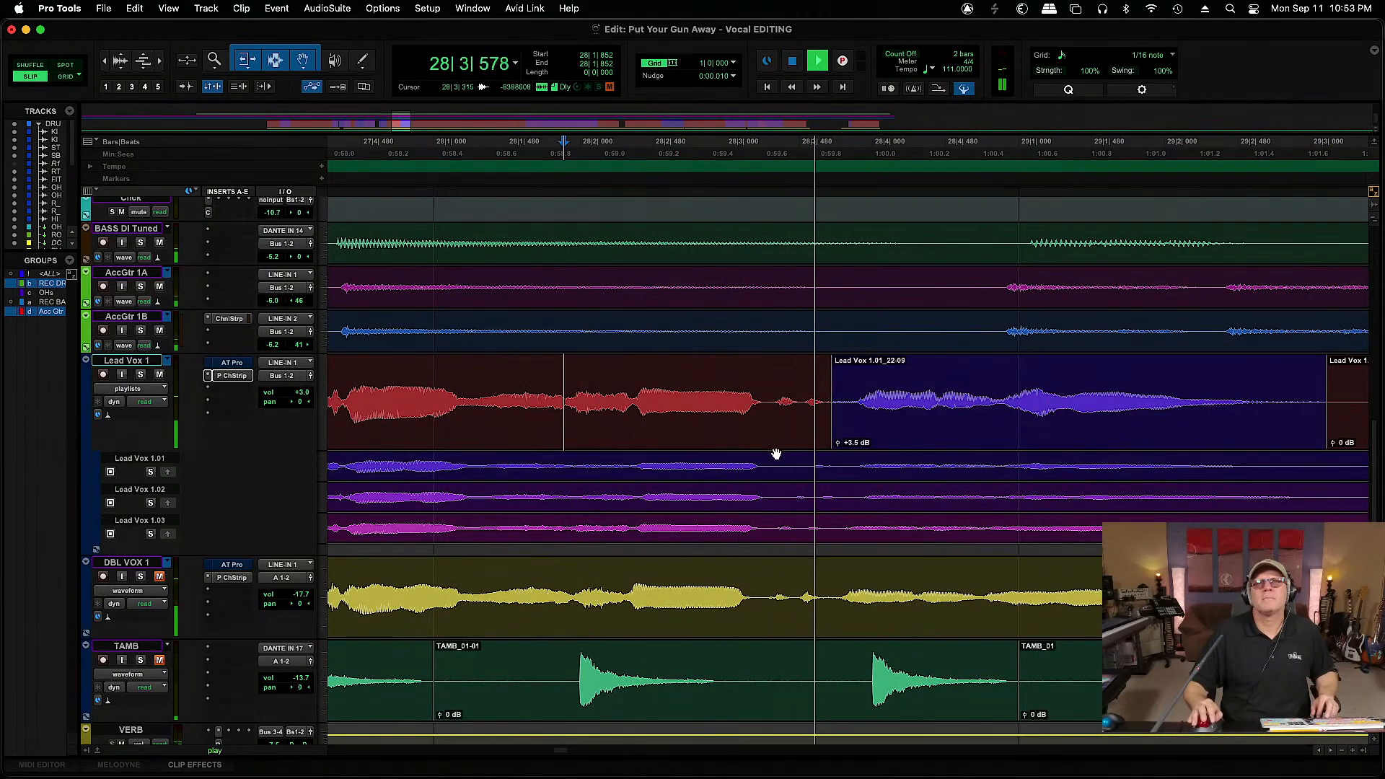
Move the Lead Vox 1.01_22-09 clip slightly earlier so that it starts at 28|3|633
double_click(873, 431)
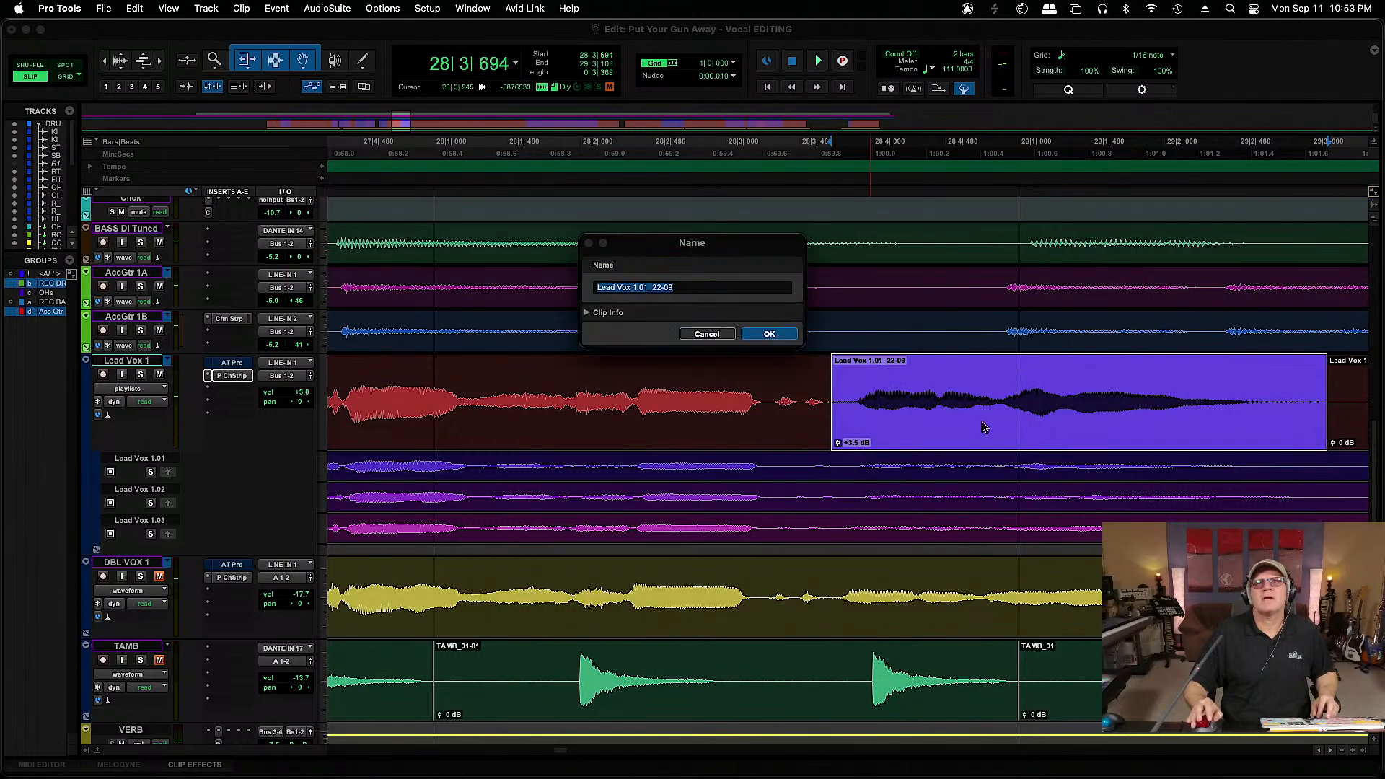
left_click(706, 334)
left_click_drag(960, 432, 1052, 432)
left_click_drag(841, 396, 896, 396)
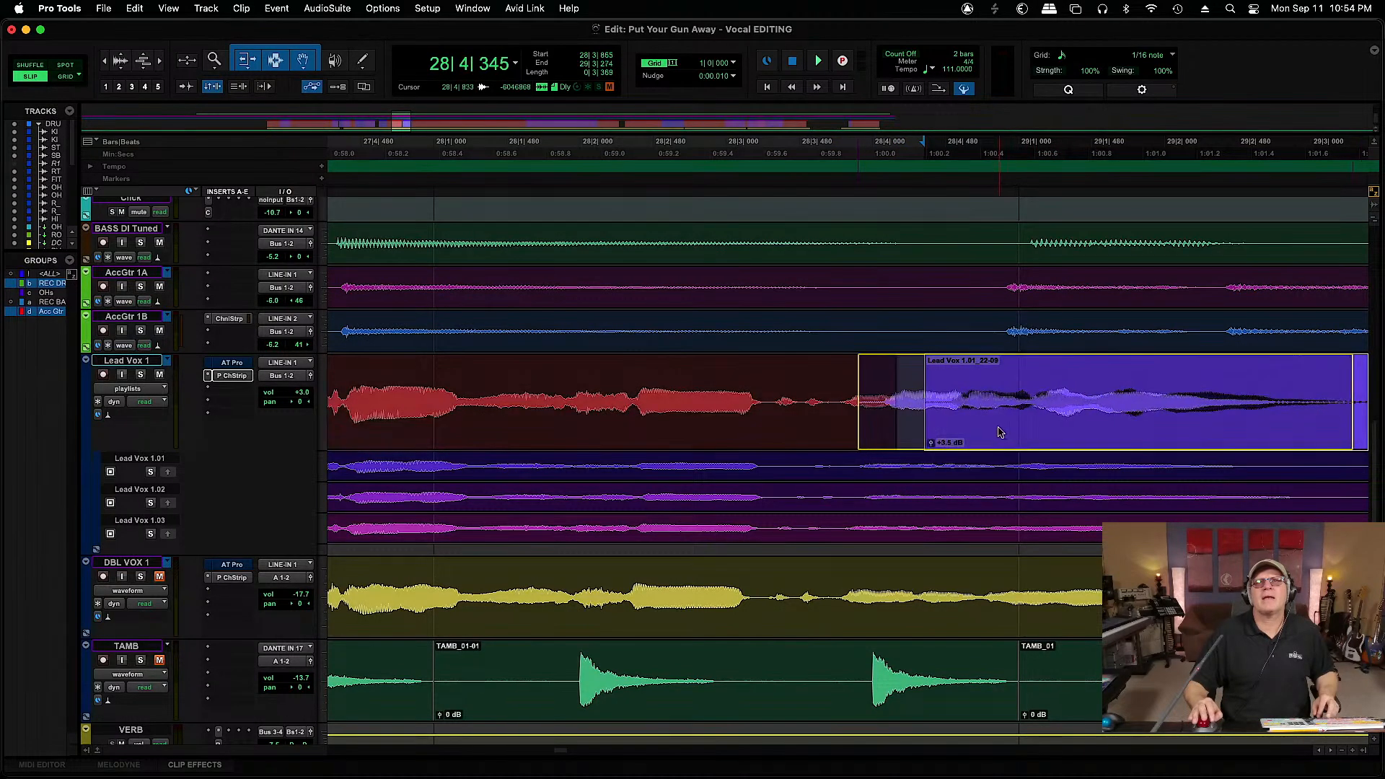
left_click_drag(999, 432, 964, 434)
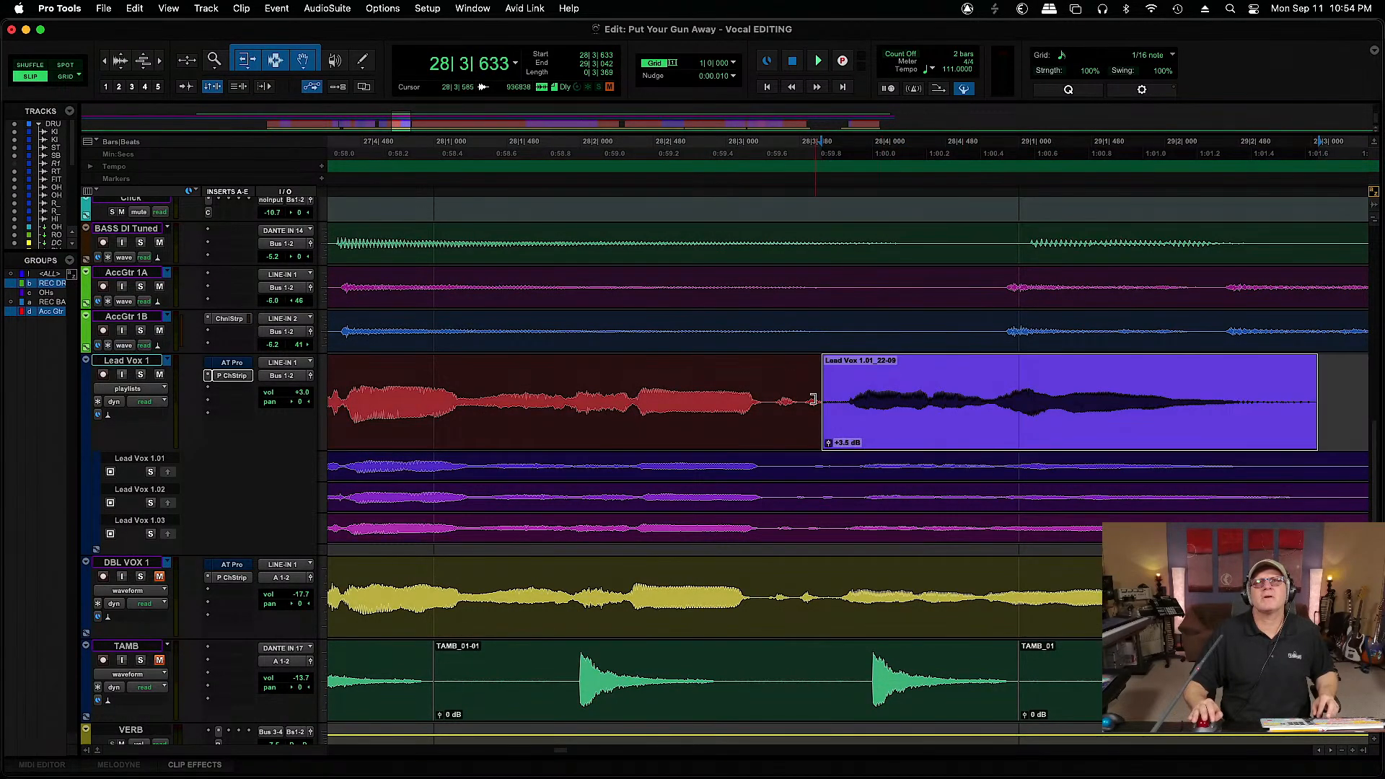
Crossfade into the Lead Vox 1.01_22-09 clip from 28|3|690 to 28|3|746 and play the edit from 27|4|832
left_click_drag(817, 404, 830, 434)
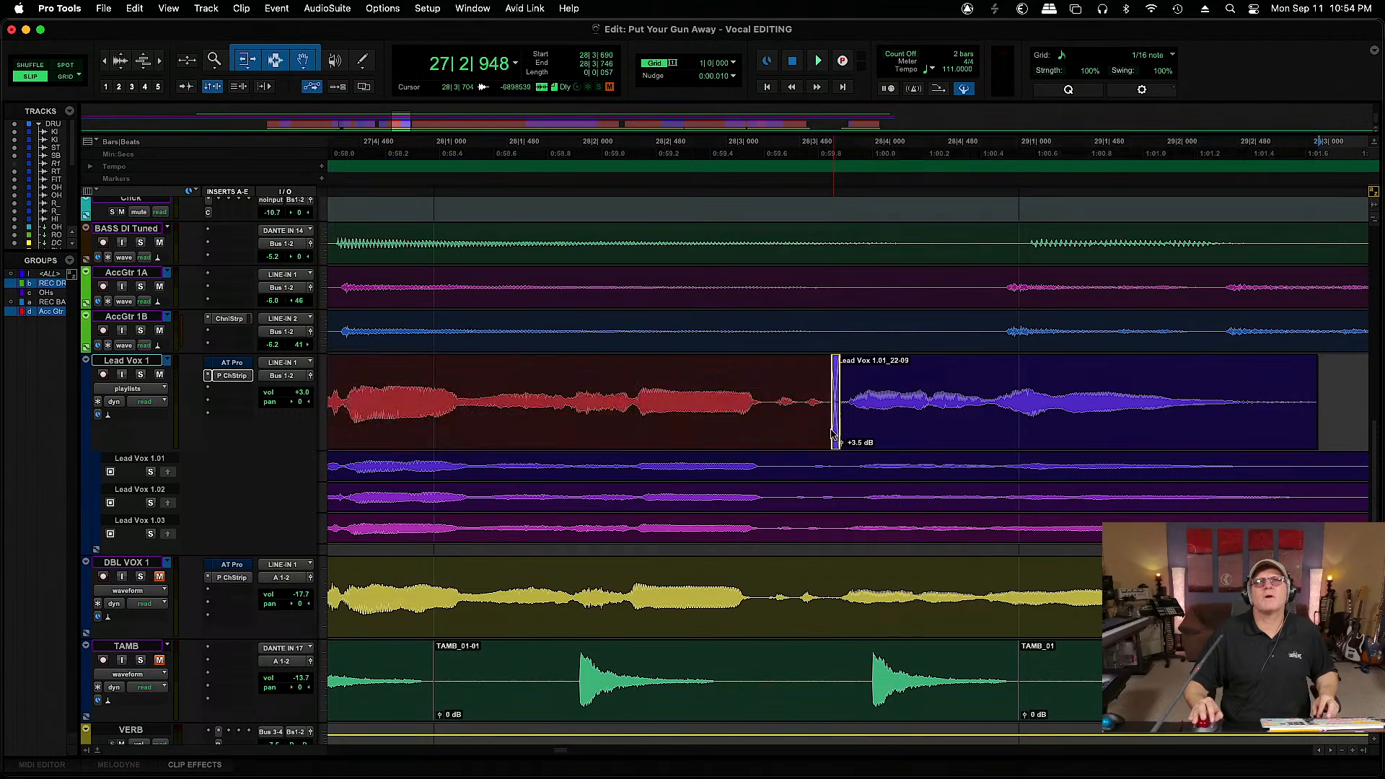
left_click(414, 376)
key("space")
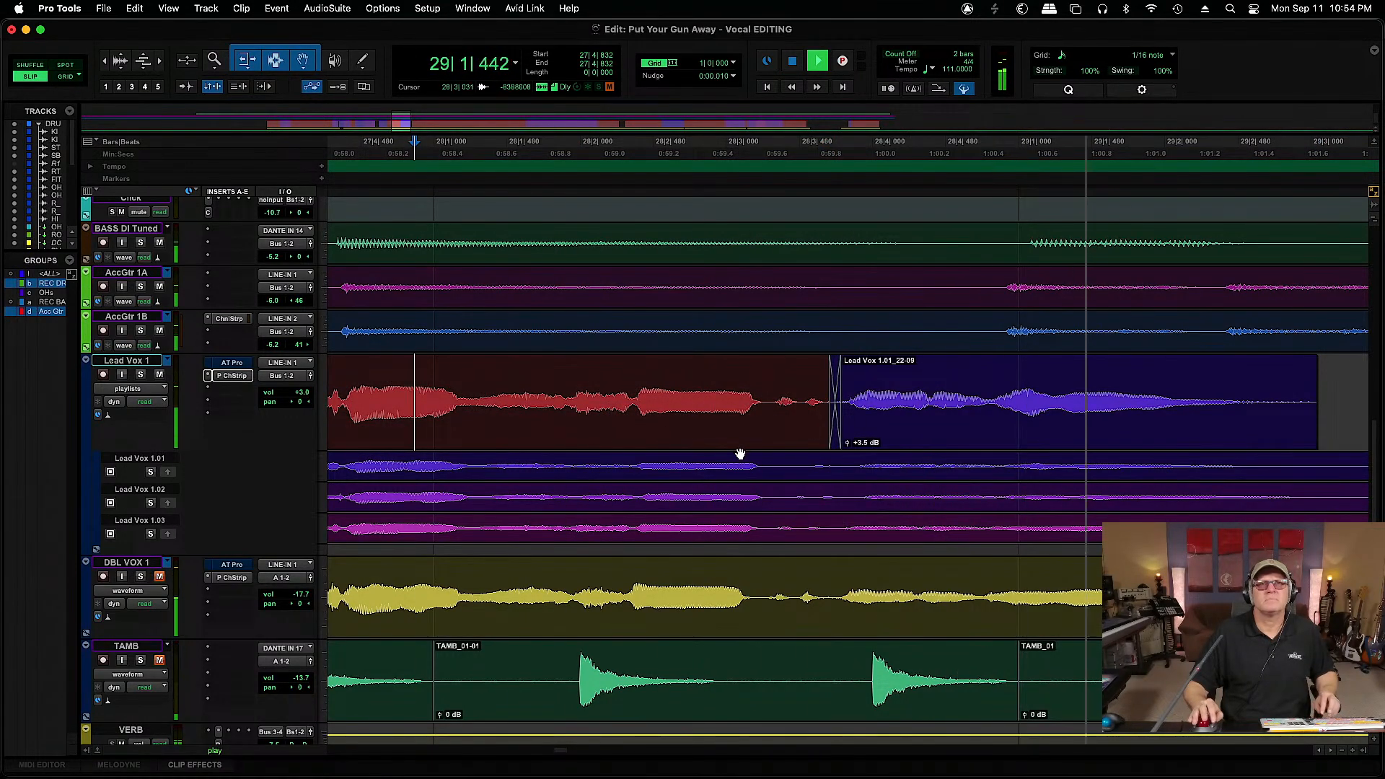
Separate the short sound before the Lead Vox 1.01_22-09 clip, raise its gain to +2.6 dB, and crossfade its start from 28|3|254 to 28|3|320
key("space")
key("super+e")
left_click_drag(776, 444, 773, 441)
key("space")
key("ctrl+super+f")
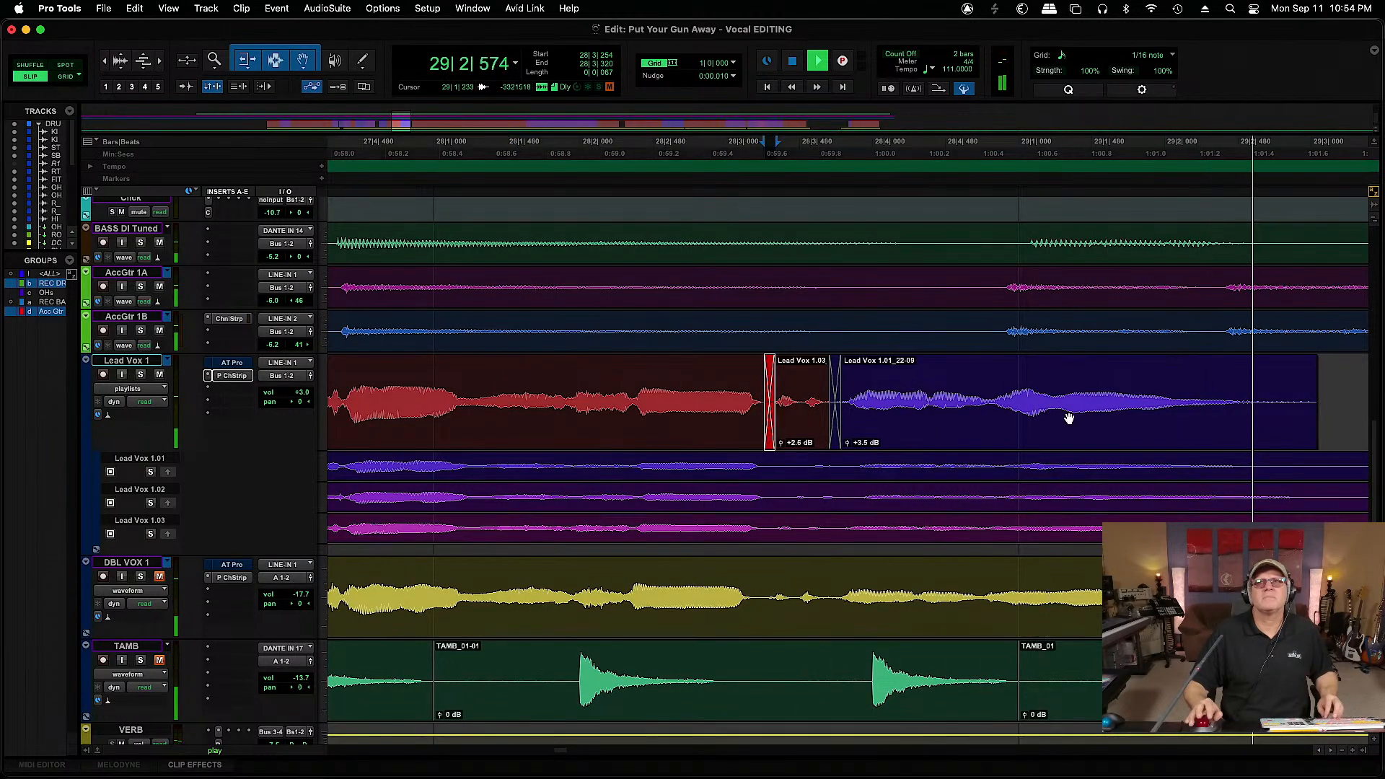
Extend the end of the Lead Vox 1.01_22-09 clip to 29|3|283 and add a short fade-out from 29|3|212
left_click_drag(1312, 391, 1345, 363)
key("space")
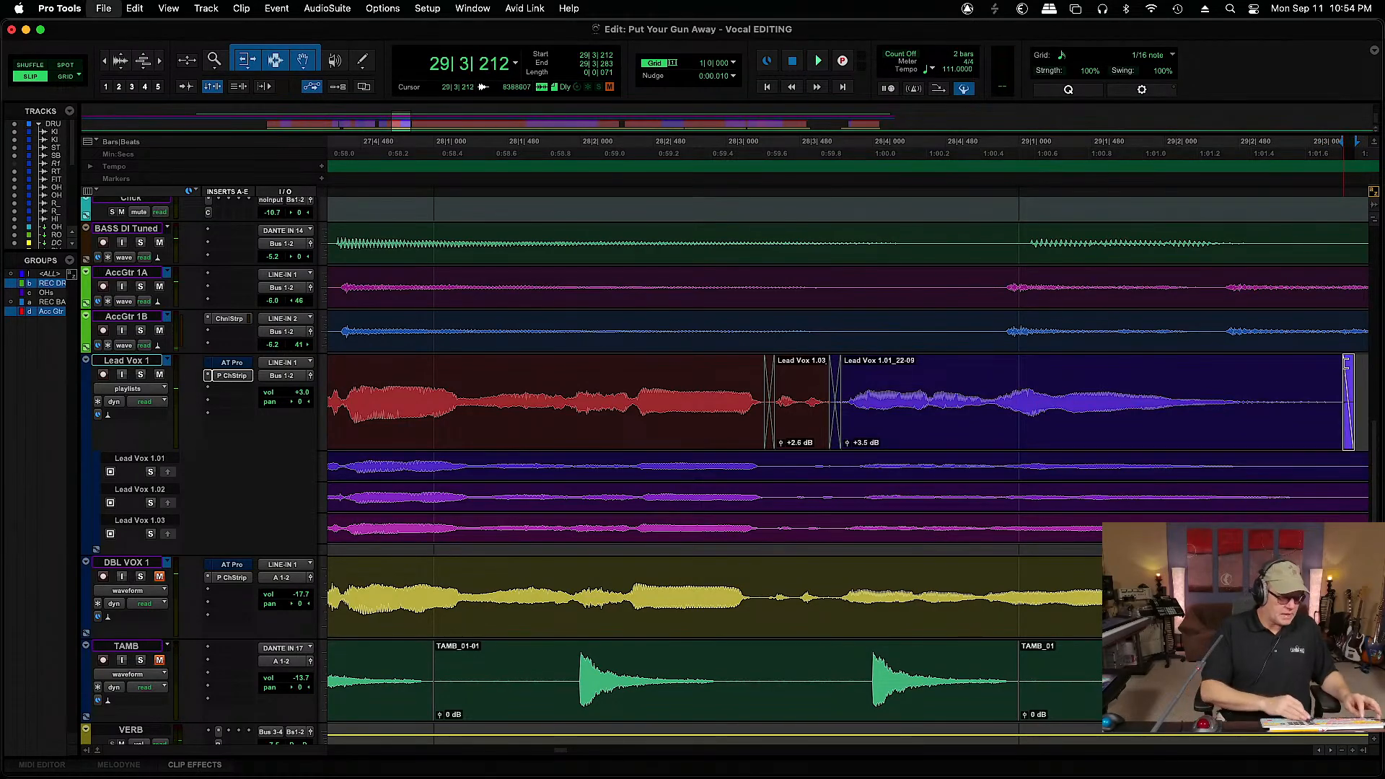
Play the lead vocal from 30|1|940 through to about bar 53, listening for uneven phrases
key("super+bracketleft")
key("super+bracketleft")
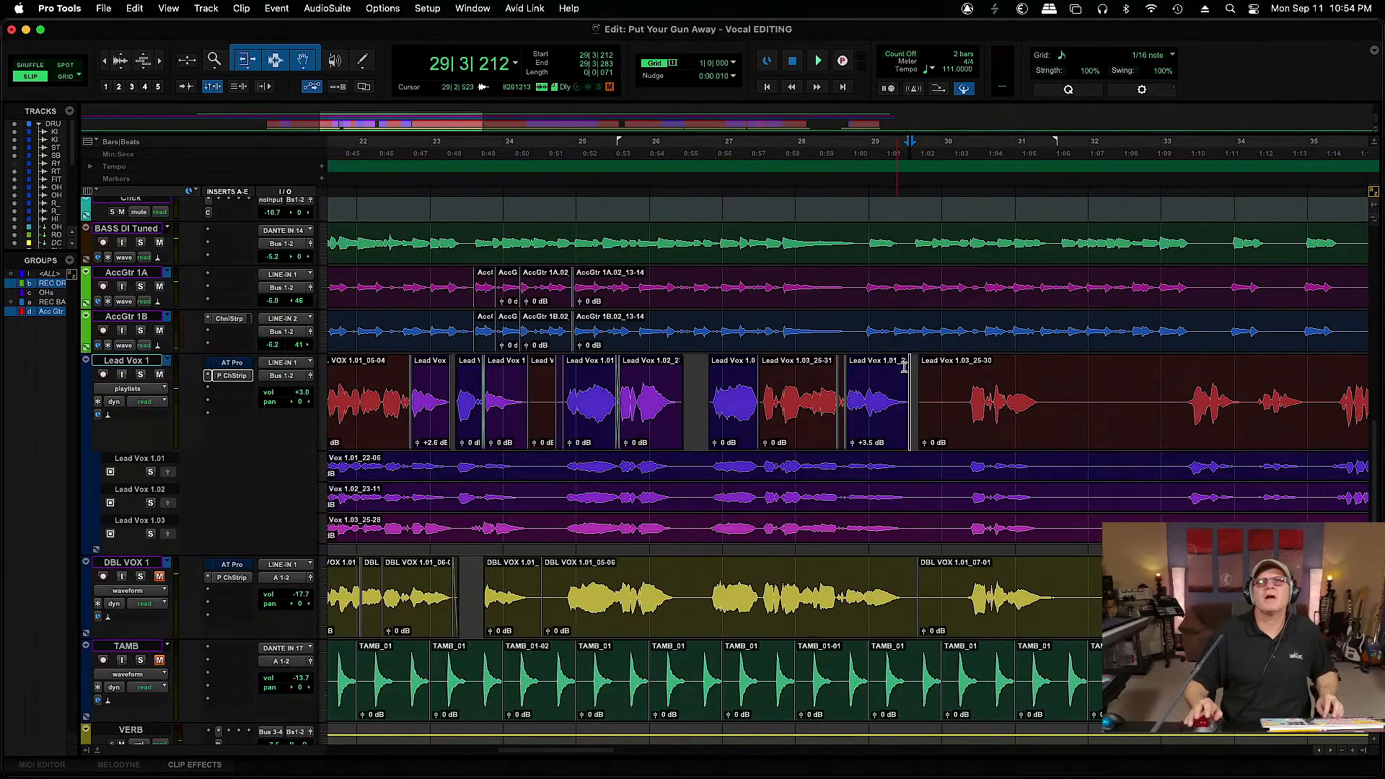
left_click(958, 385)
key("space")
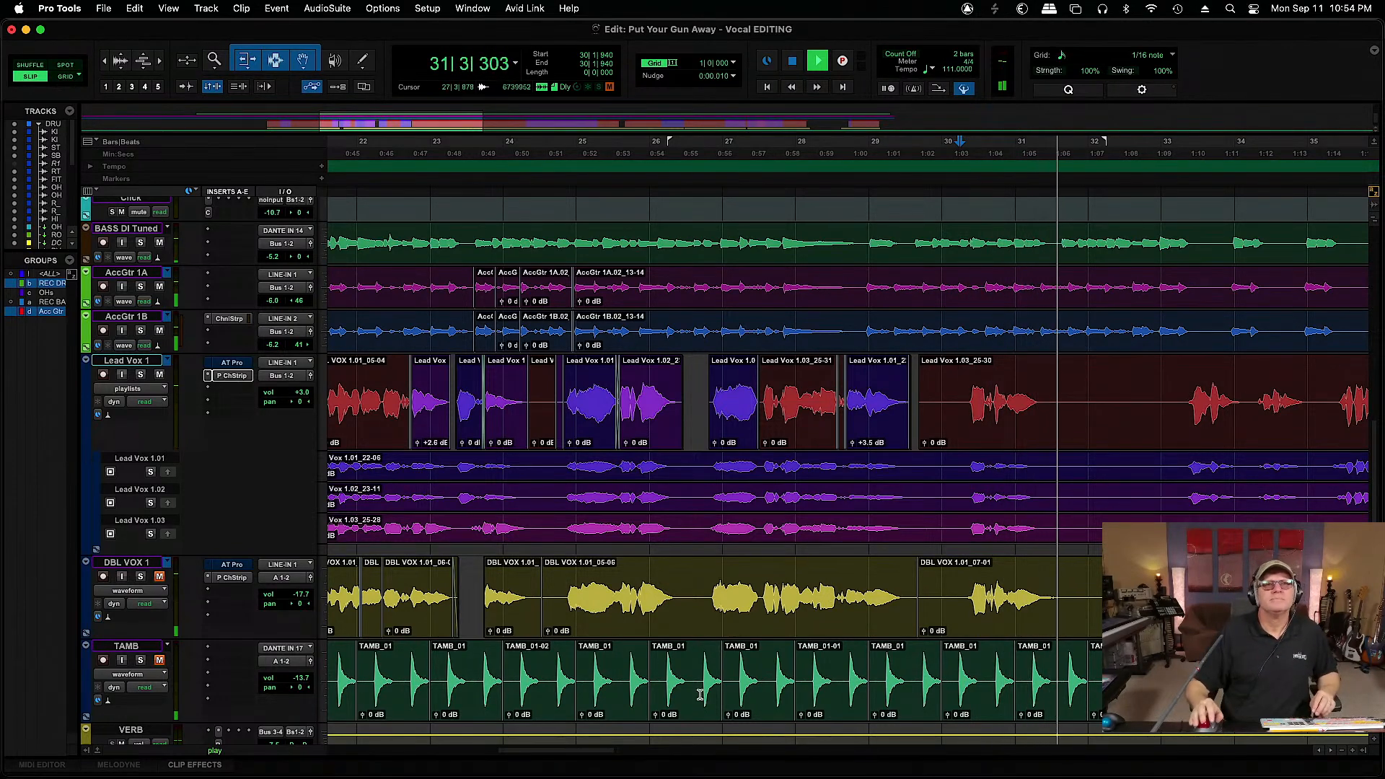
left_click_drag(581, 755, 658, 755)
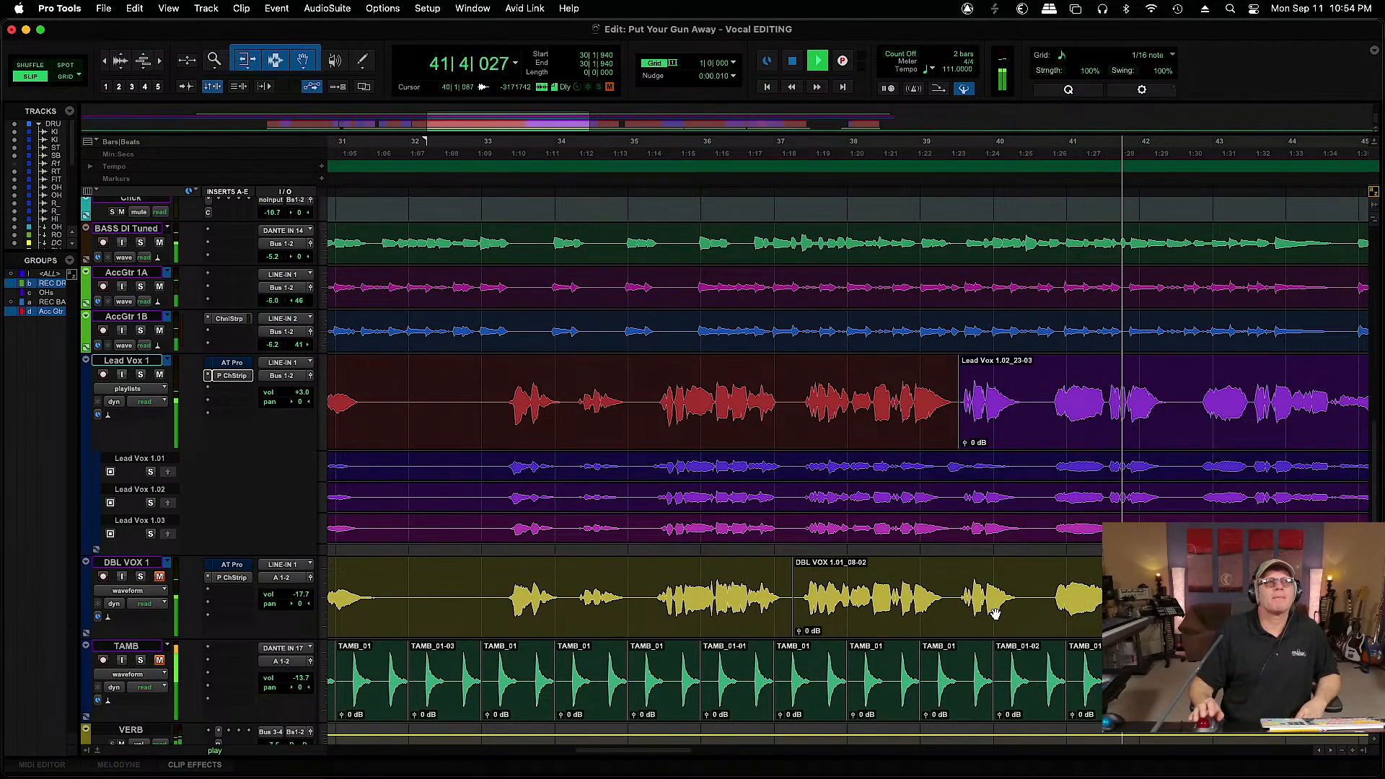
scroll(1376, 503, "up", 10)
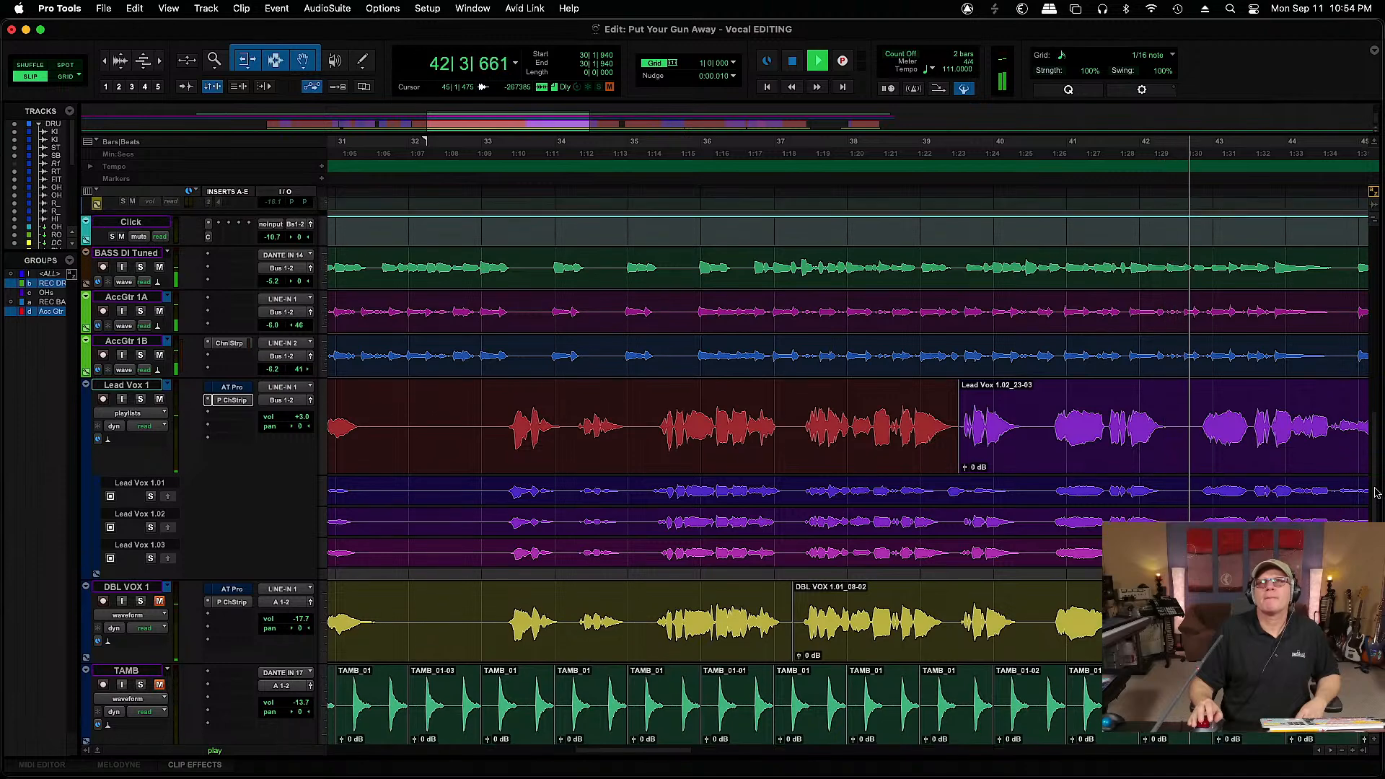
scroll(1379, 396, "down", 10)
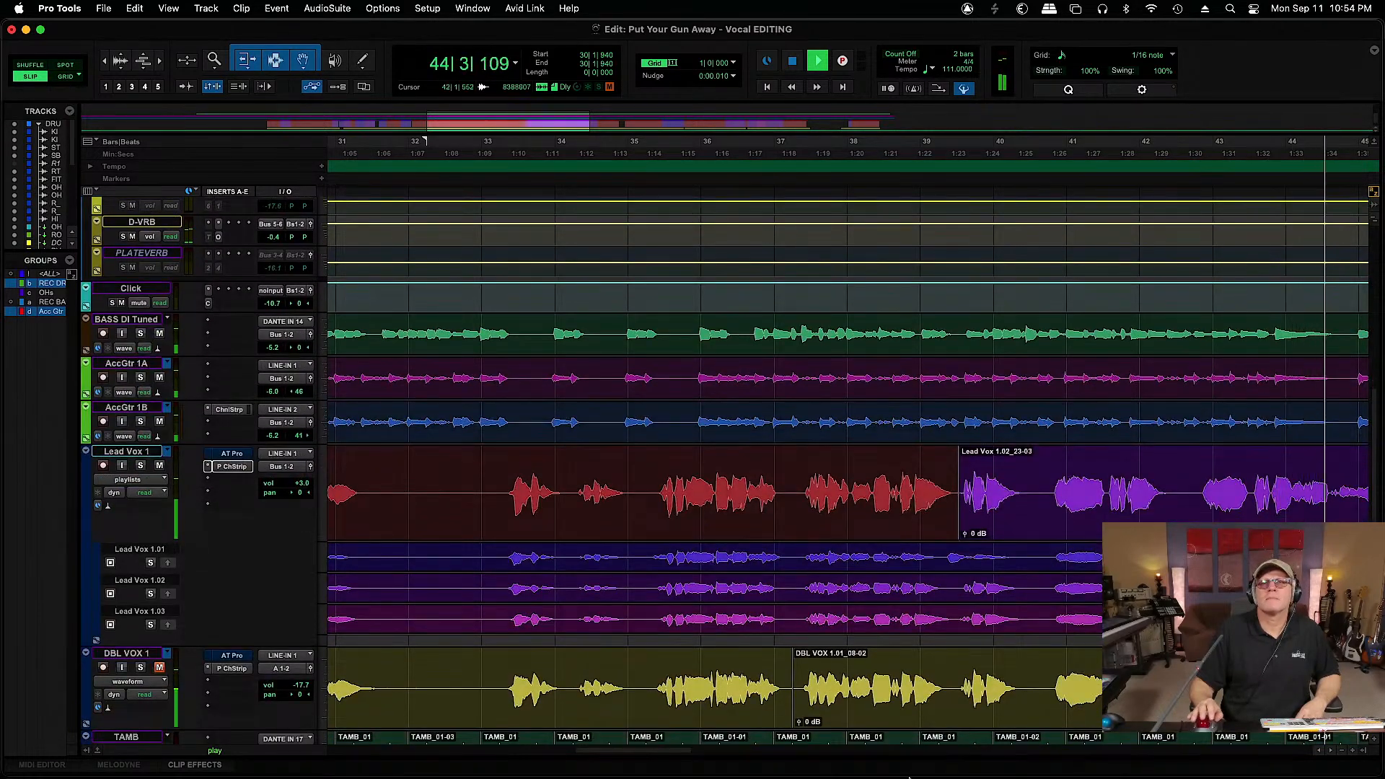
left_click_drag(676, 754, 776, 767)
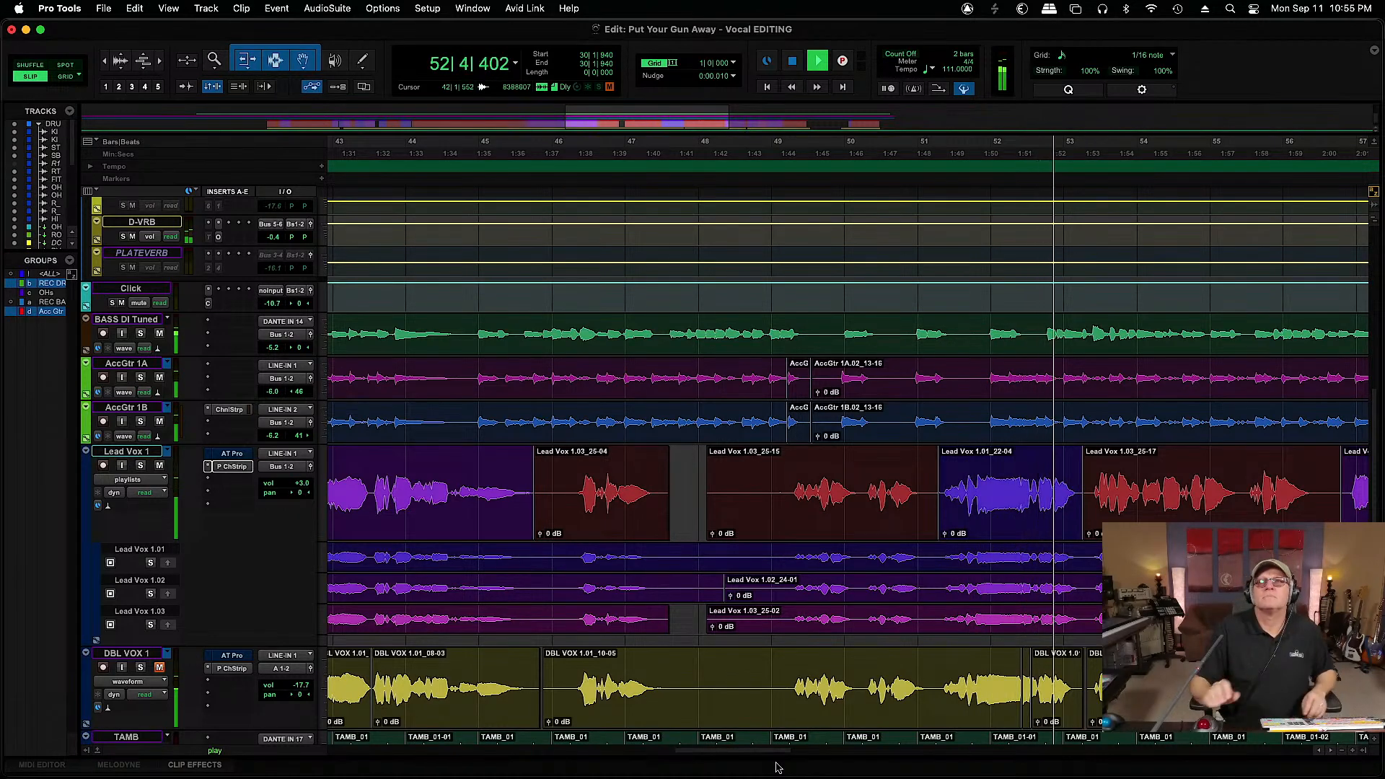
key("space")
Raise the Lead Vox 1.03_25-15 clip gain to +1.7 dB and trim its start to 49|1|724
left_click(712, 533)
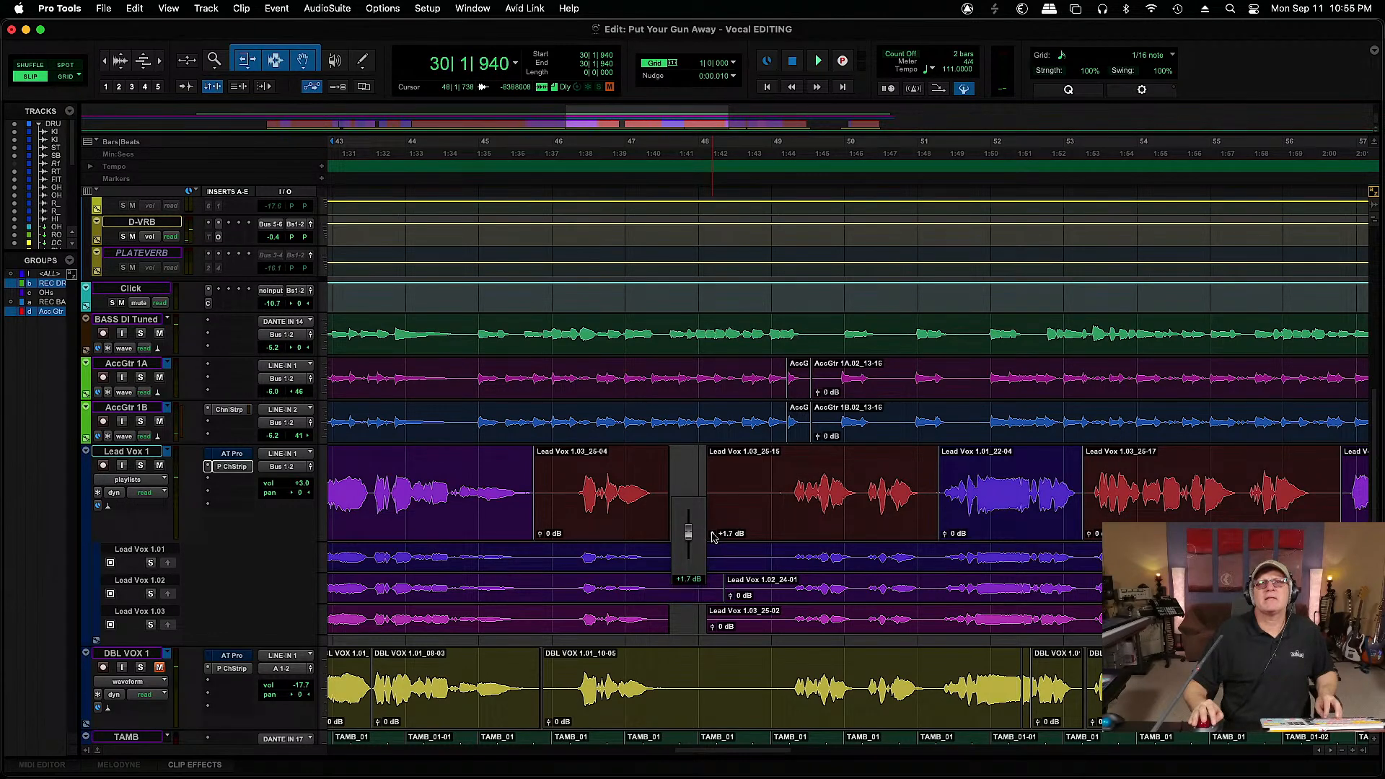
key("space")
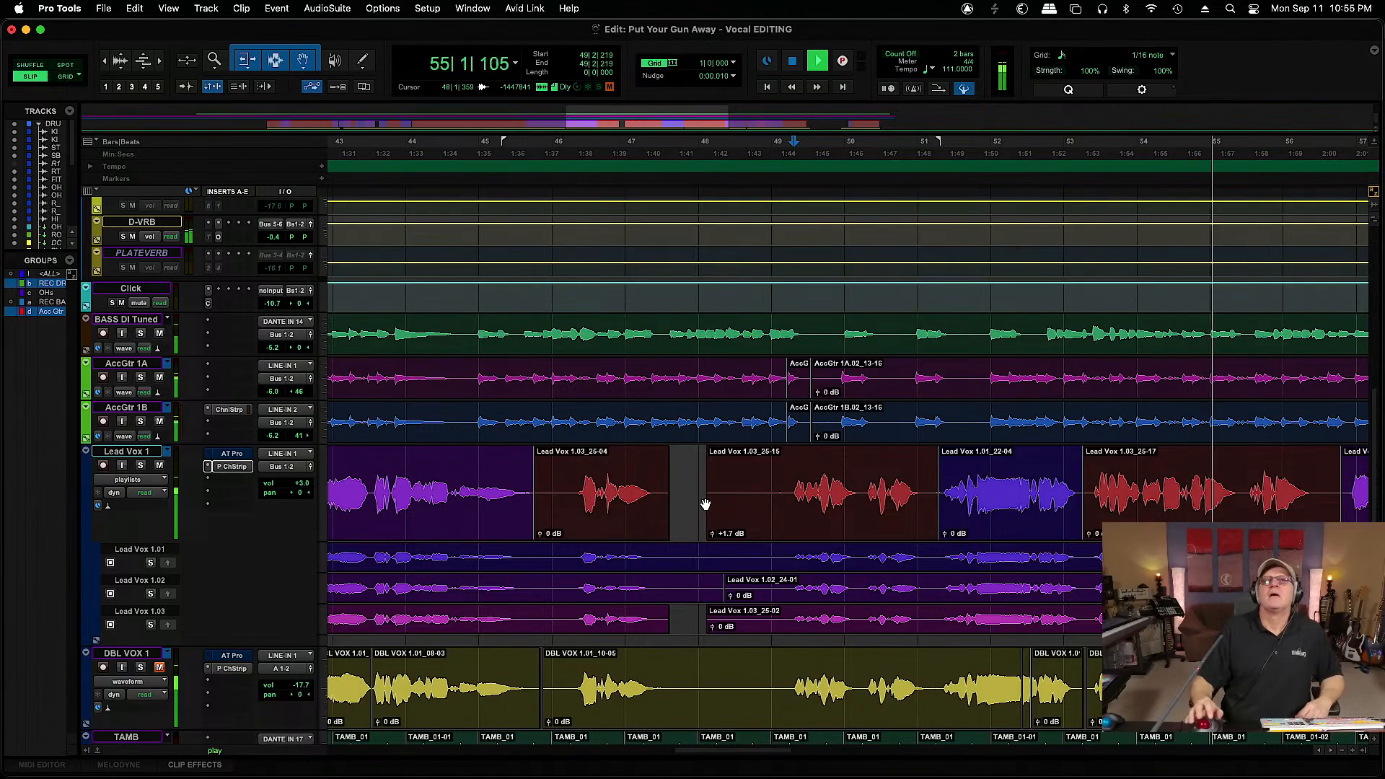
left_click_drag(708, 499, 787, 501)
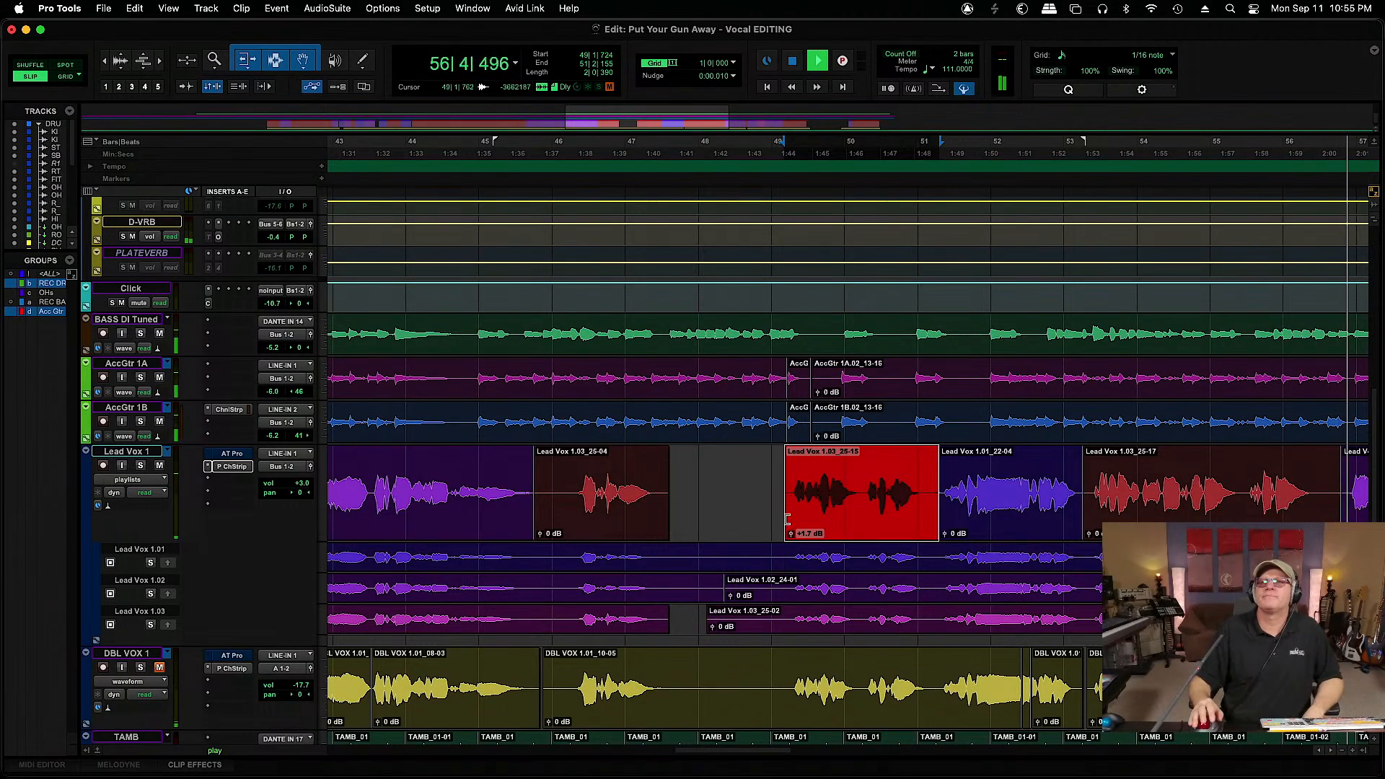
Listen through the remaining lead vocal phrases and replay the closing phrase from 67|4|257
left_click_drag(757, 752, 866, 755)
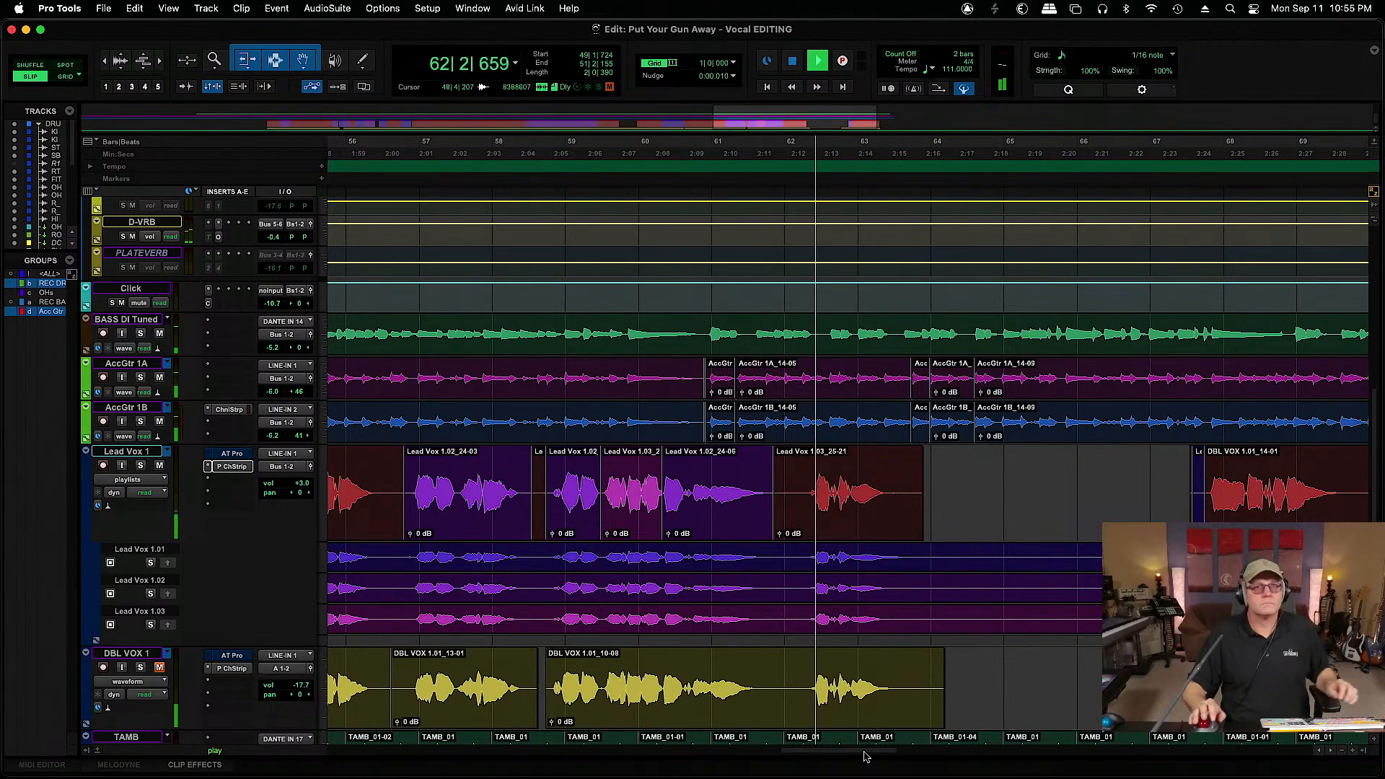
left_click(1190, 477)
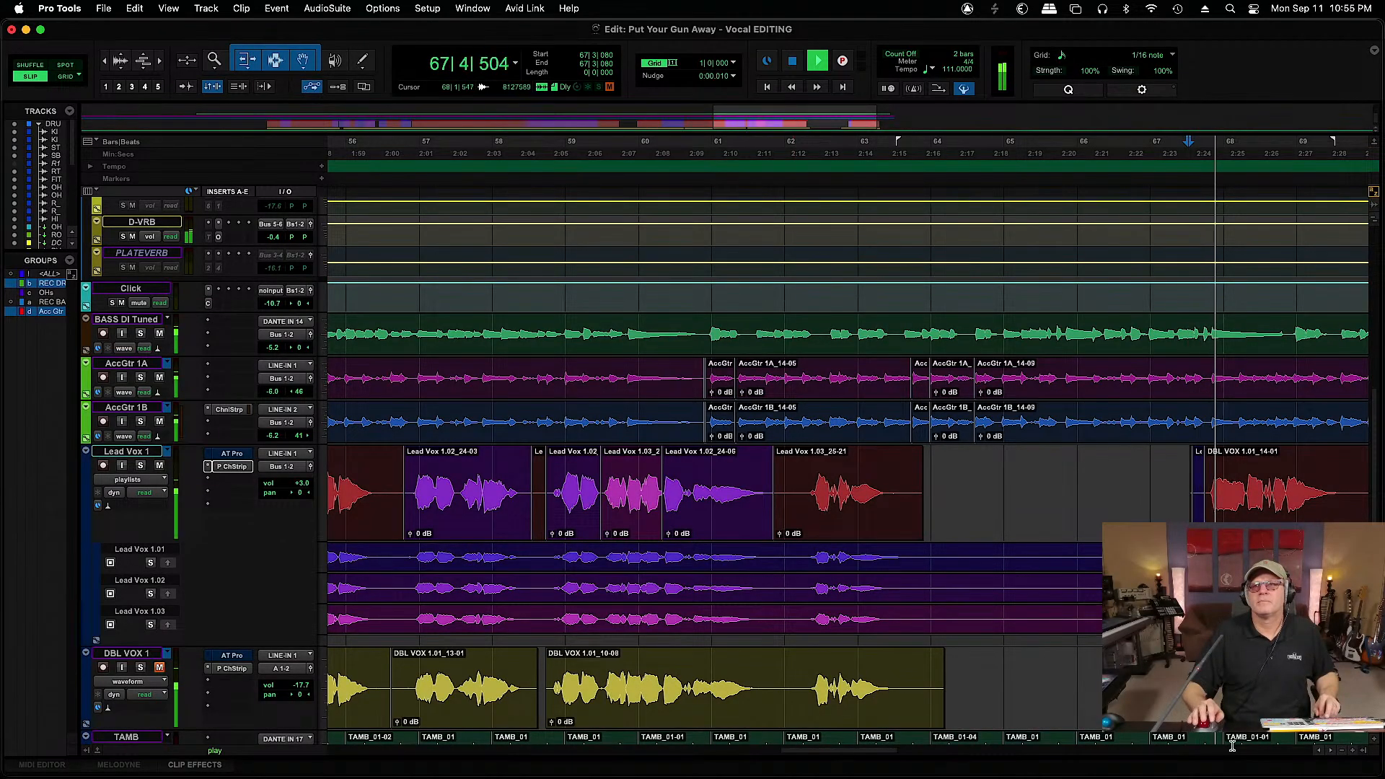
scroll(930, 757, "right", 5)
scroll(930, 757, "right", 1)
key("space")
key("space")
key("space")
key("super+bracketright")
key("space")
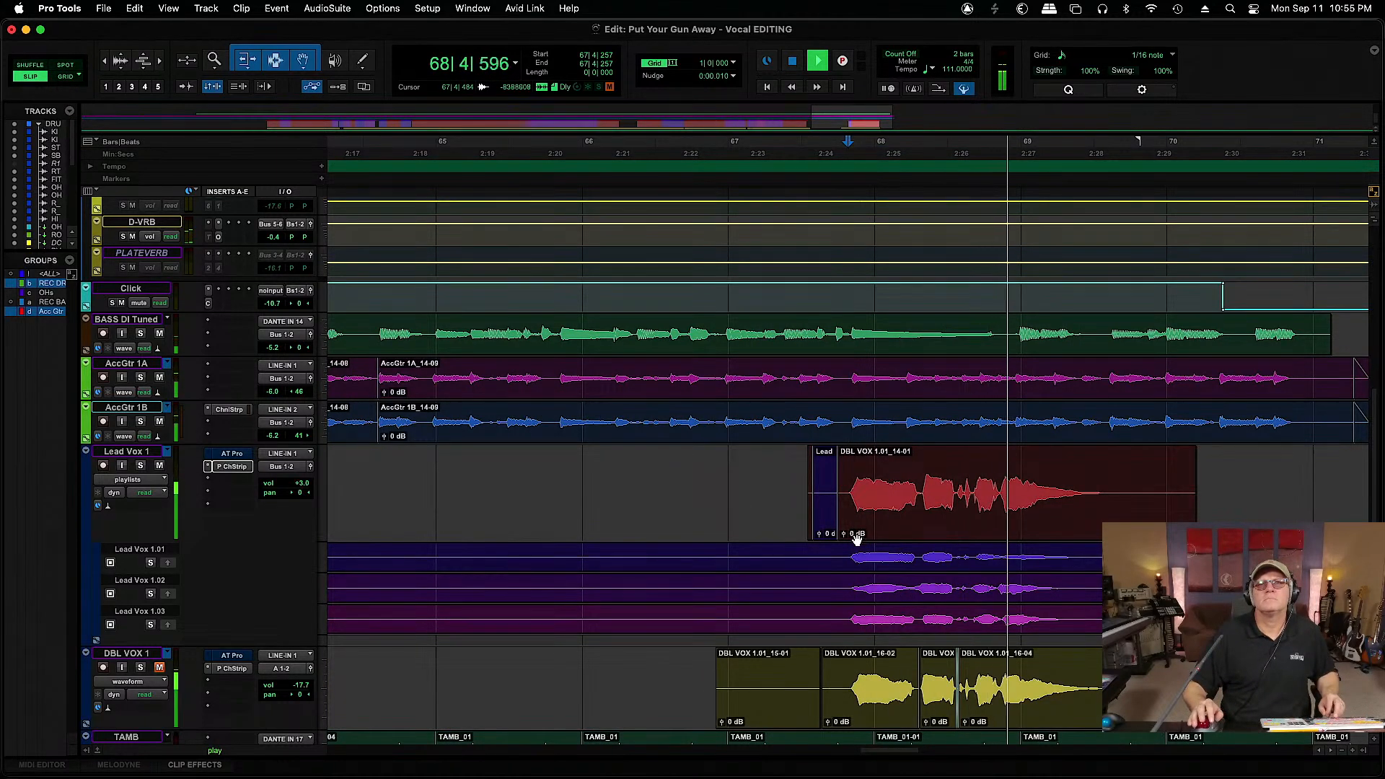
Audition the closing phrase on the Lead Vox 1.03 and Lead Vox 1.02 playlists from 67|3|914
left_click(657, 613)
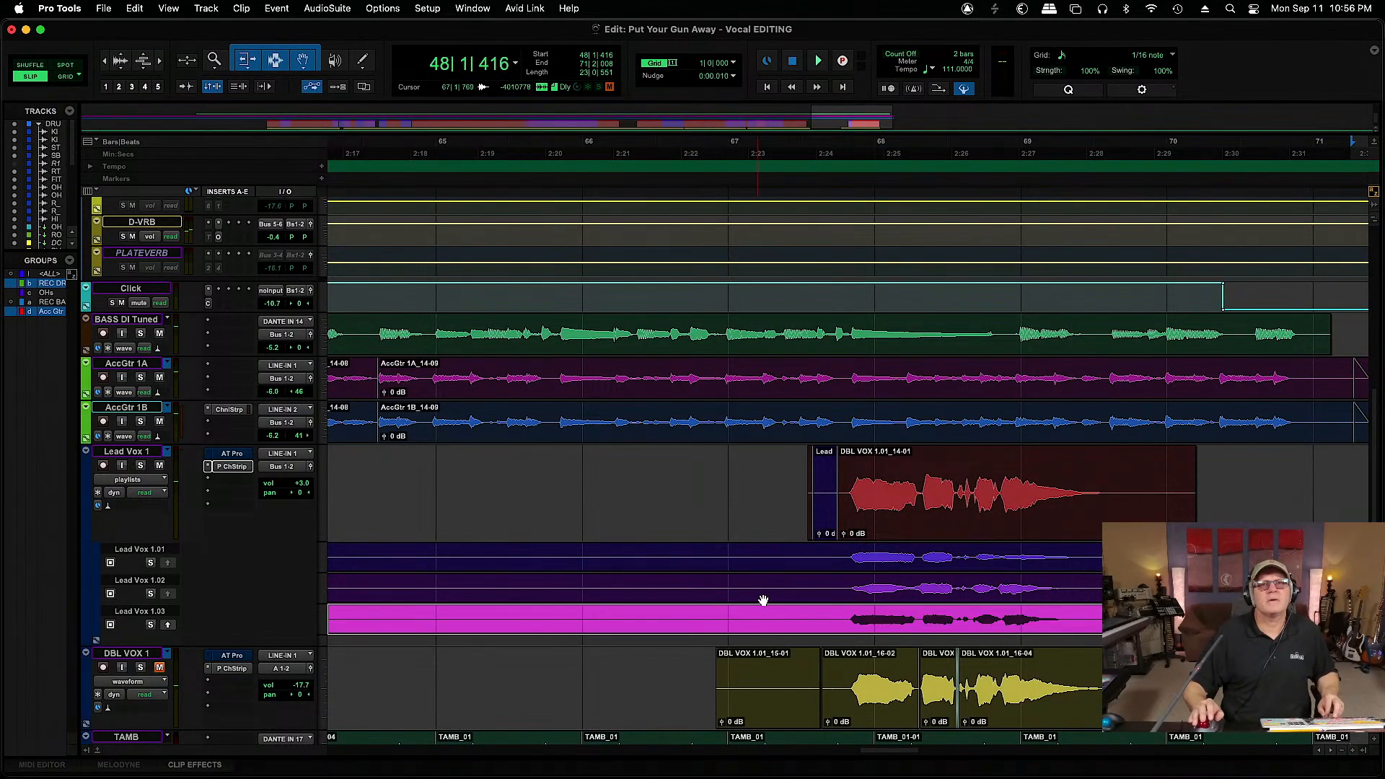
left_click(836, 614)
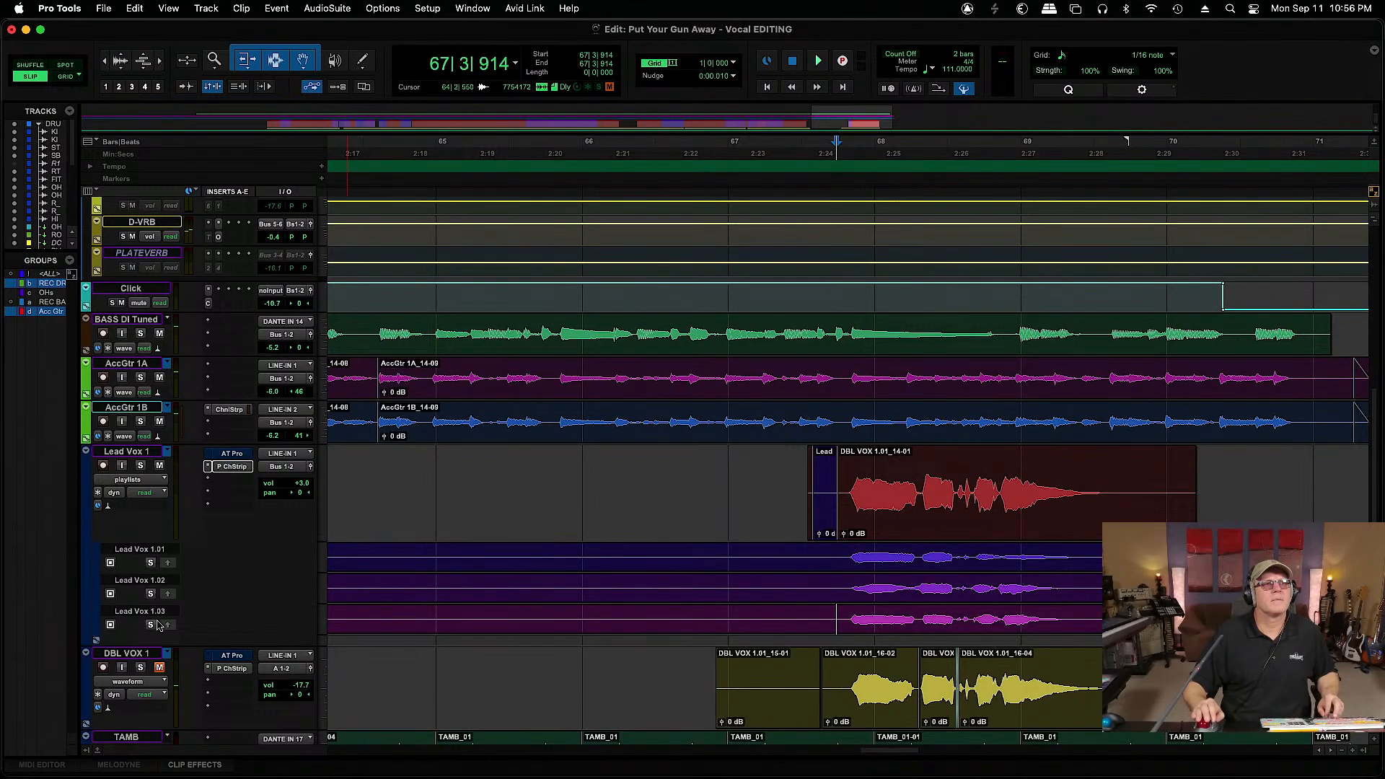
key("space")
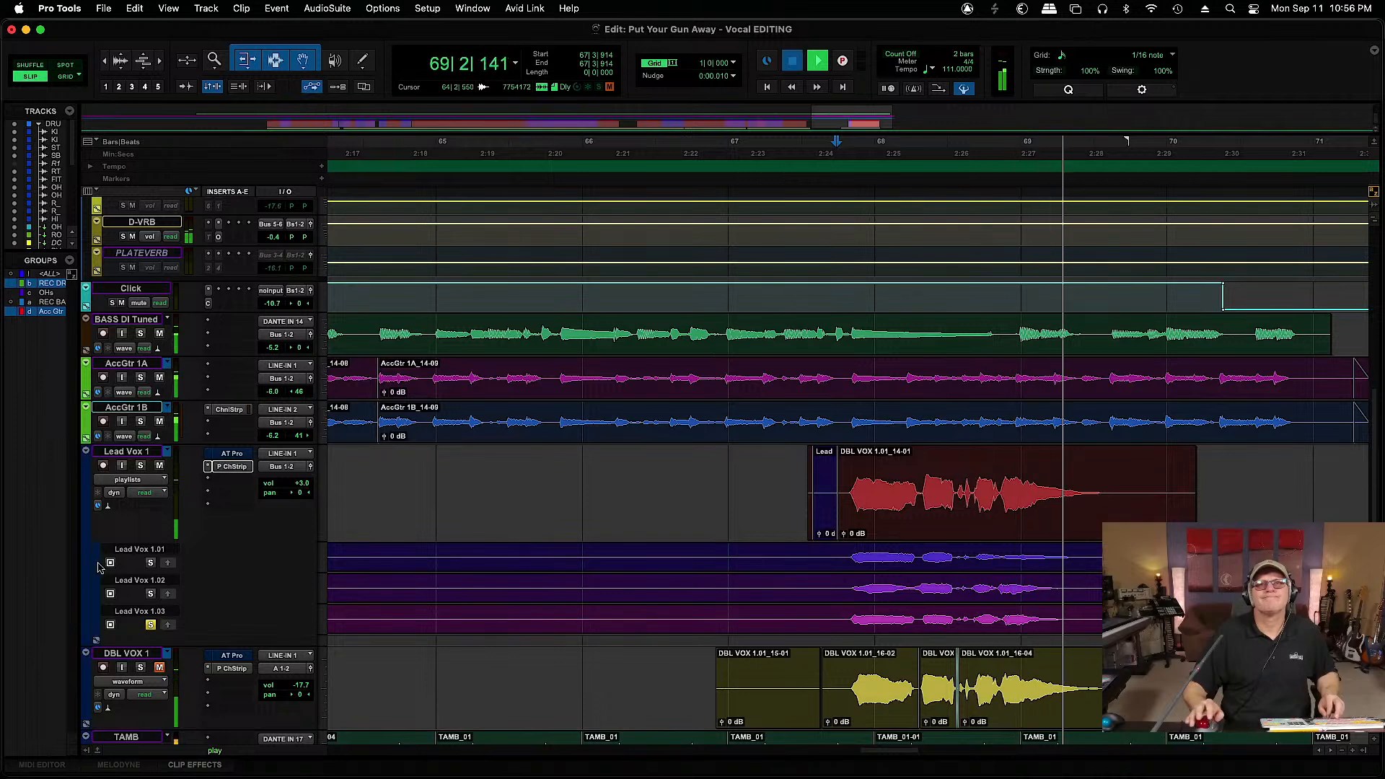
key("space")
key("space")
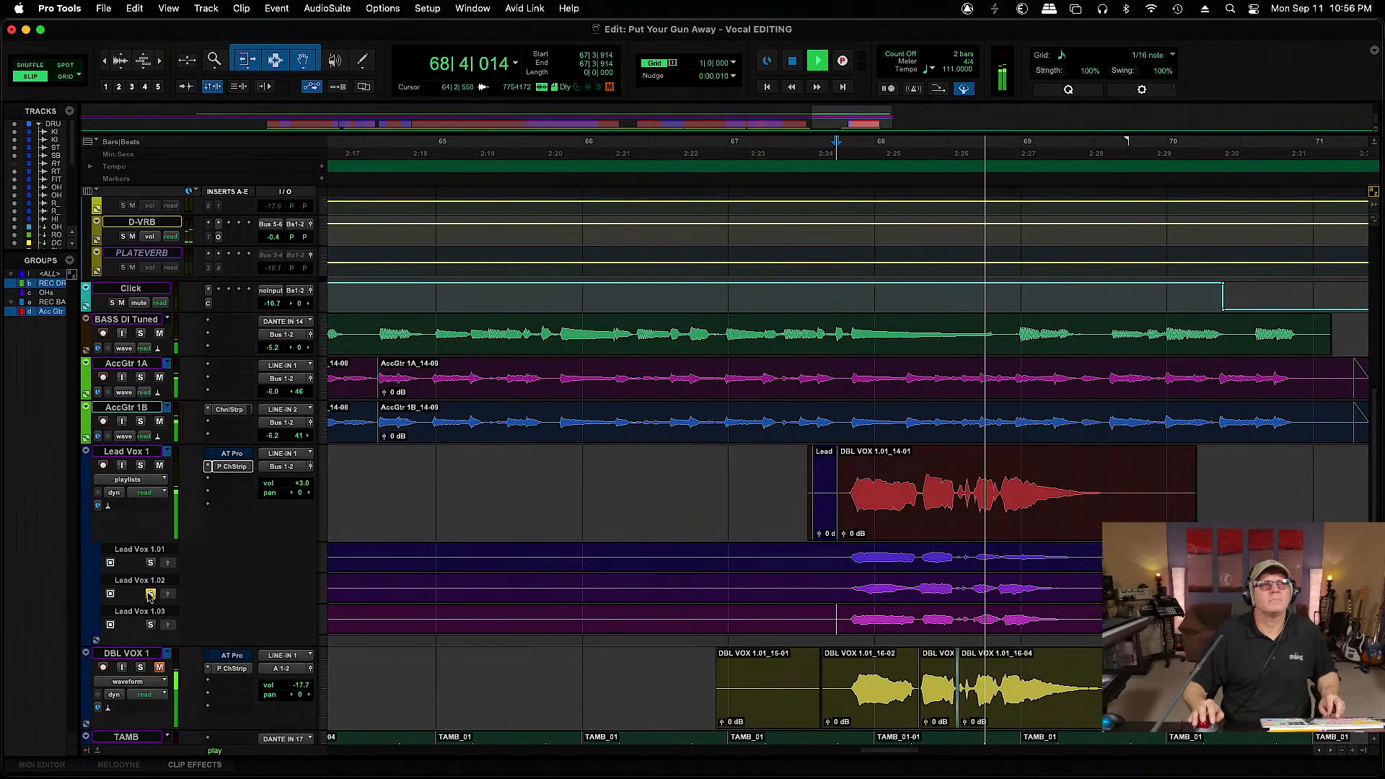
left_click(150, 594)
key("space")
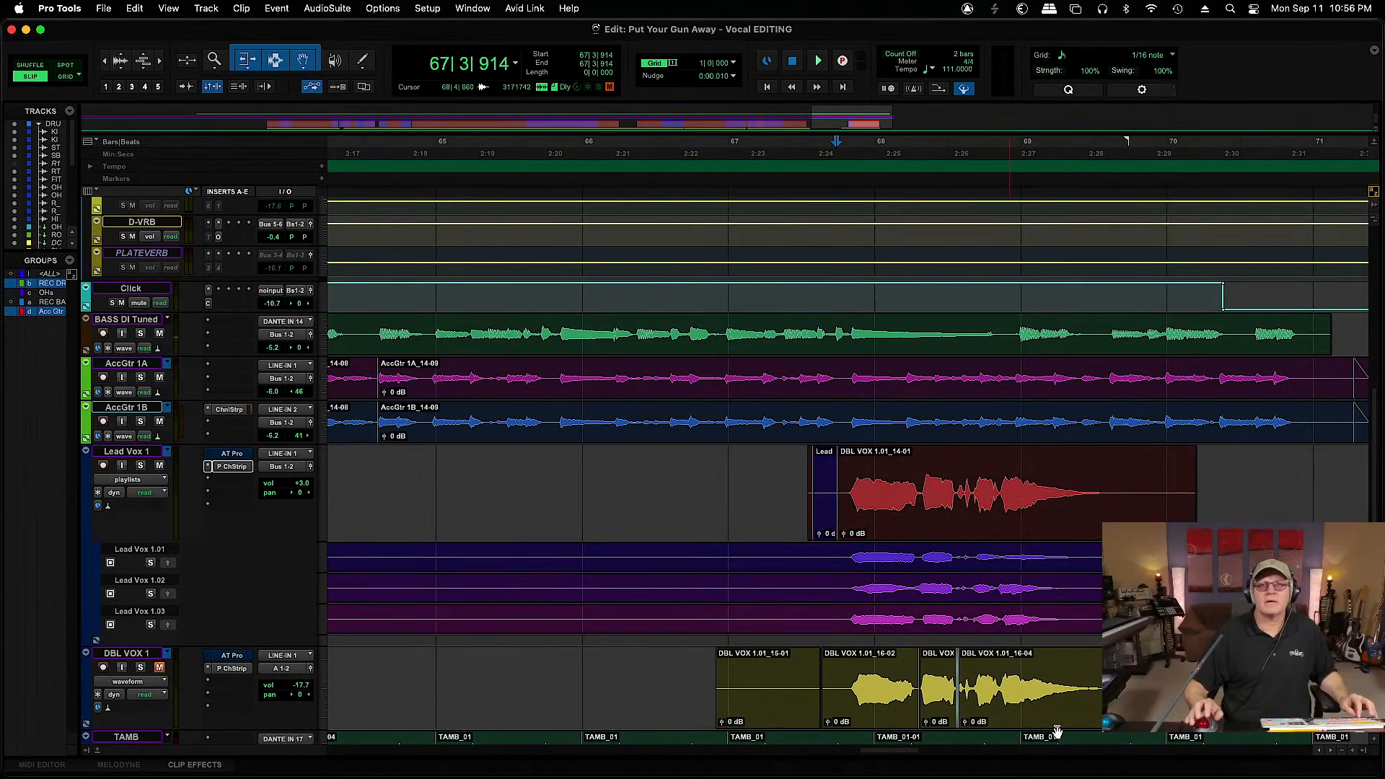
Return to the beginning of the song and switch the Lead Vox 1 track view from playlists to waveform
key("r")
key("r")
key("r")
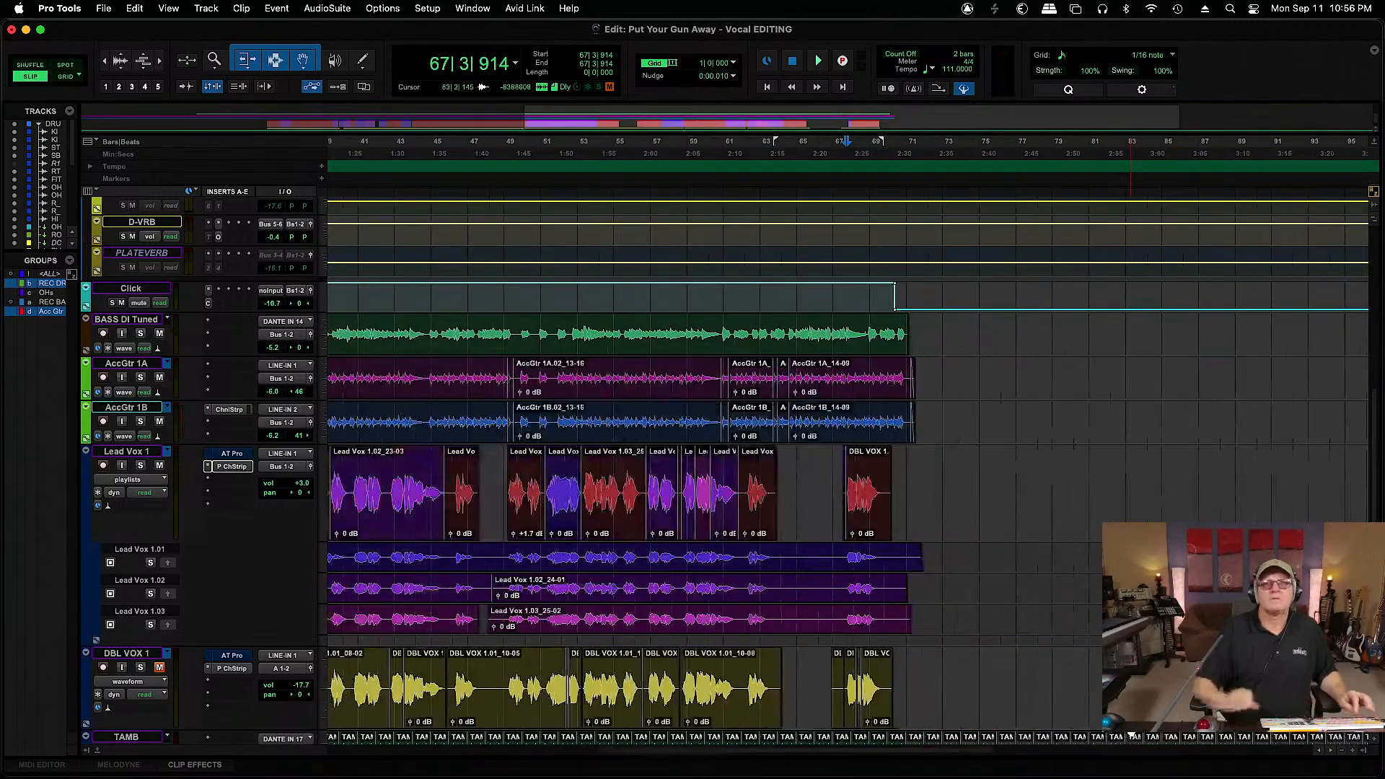
left_click_drag(746, 755, 365, 754)
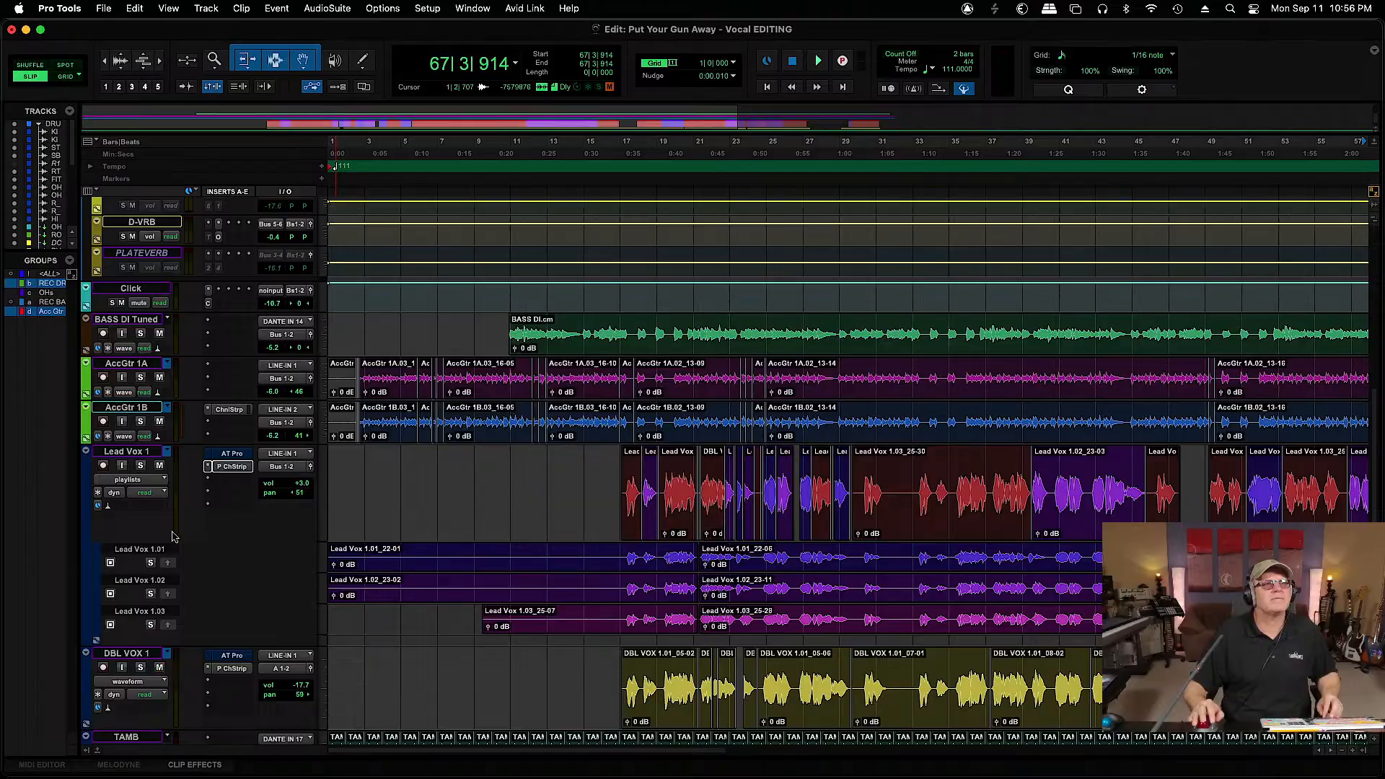
left_click(137, 478)
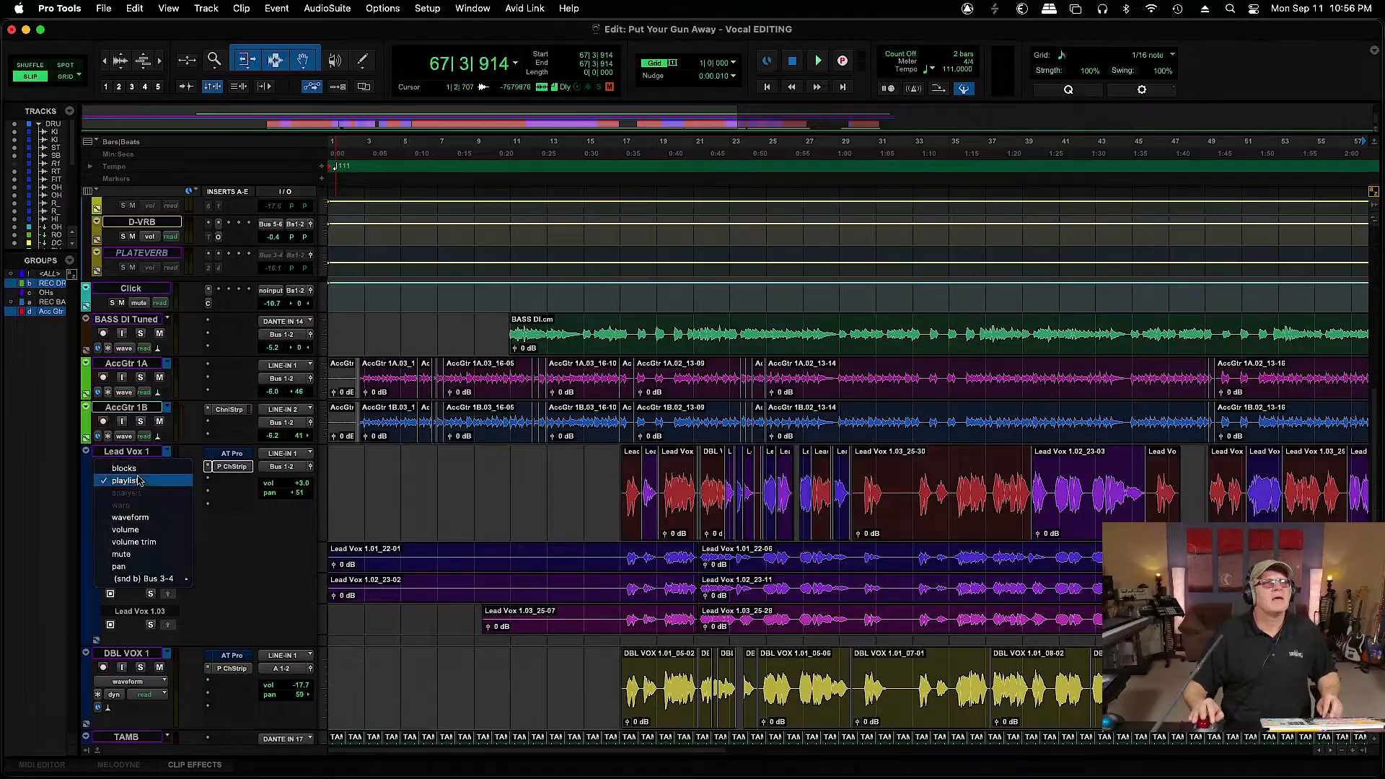
left_click(137, 517)
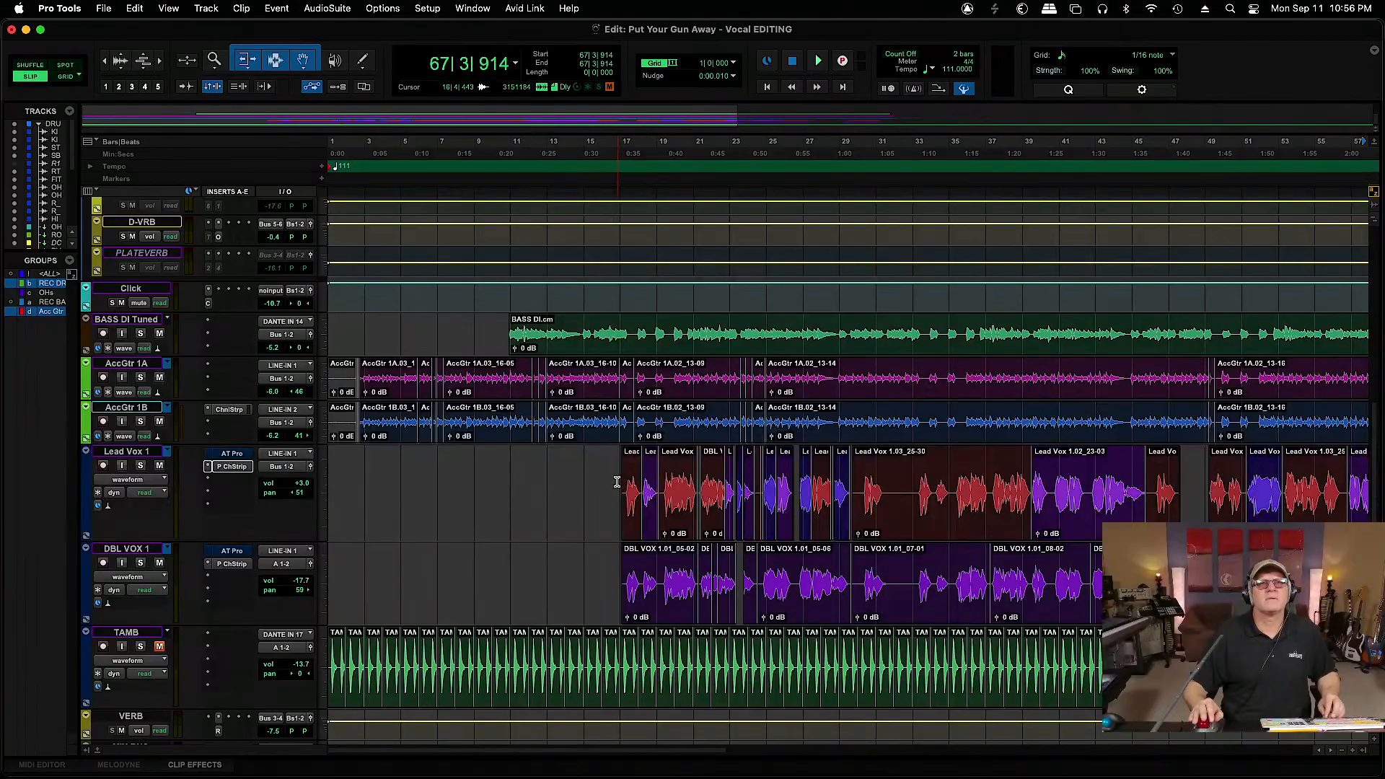
Play the lead and double vocals from 16|4|728 and lower the Lead Vox 1 track volume to +0.6
left_click(617, 482)
key("super+bracketright")
key("super+bracketright")
key("super+bracketright")
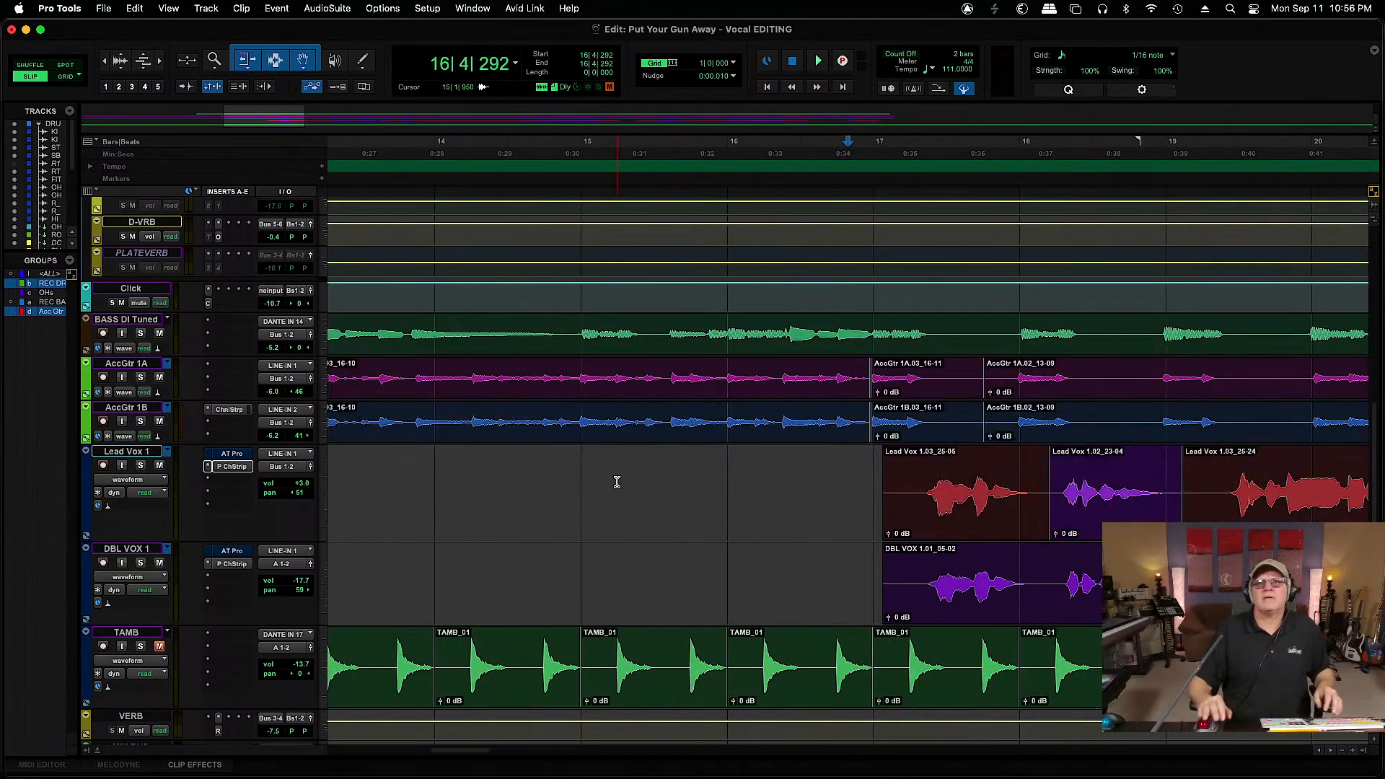
key("space")
key("space")
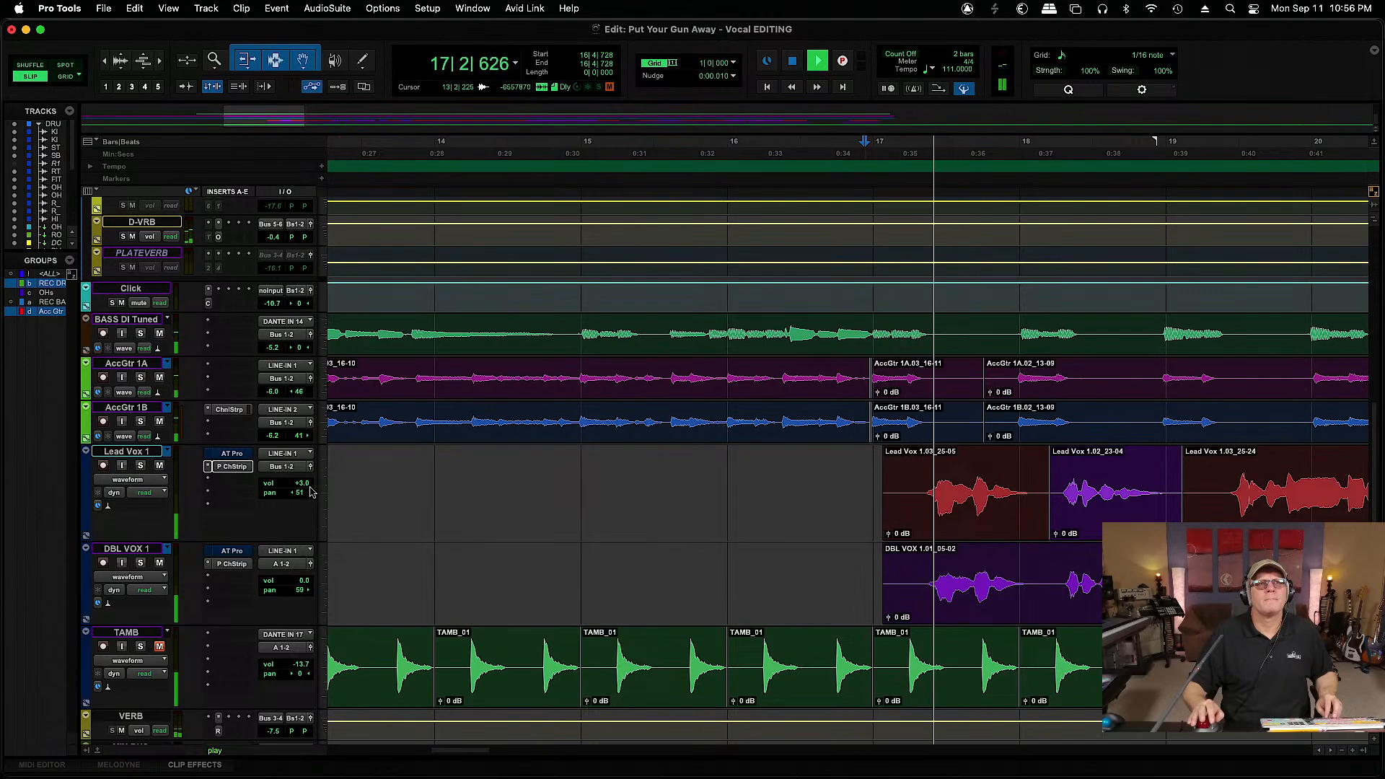
left_click_drag(305, 483, 308, 491)
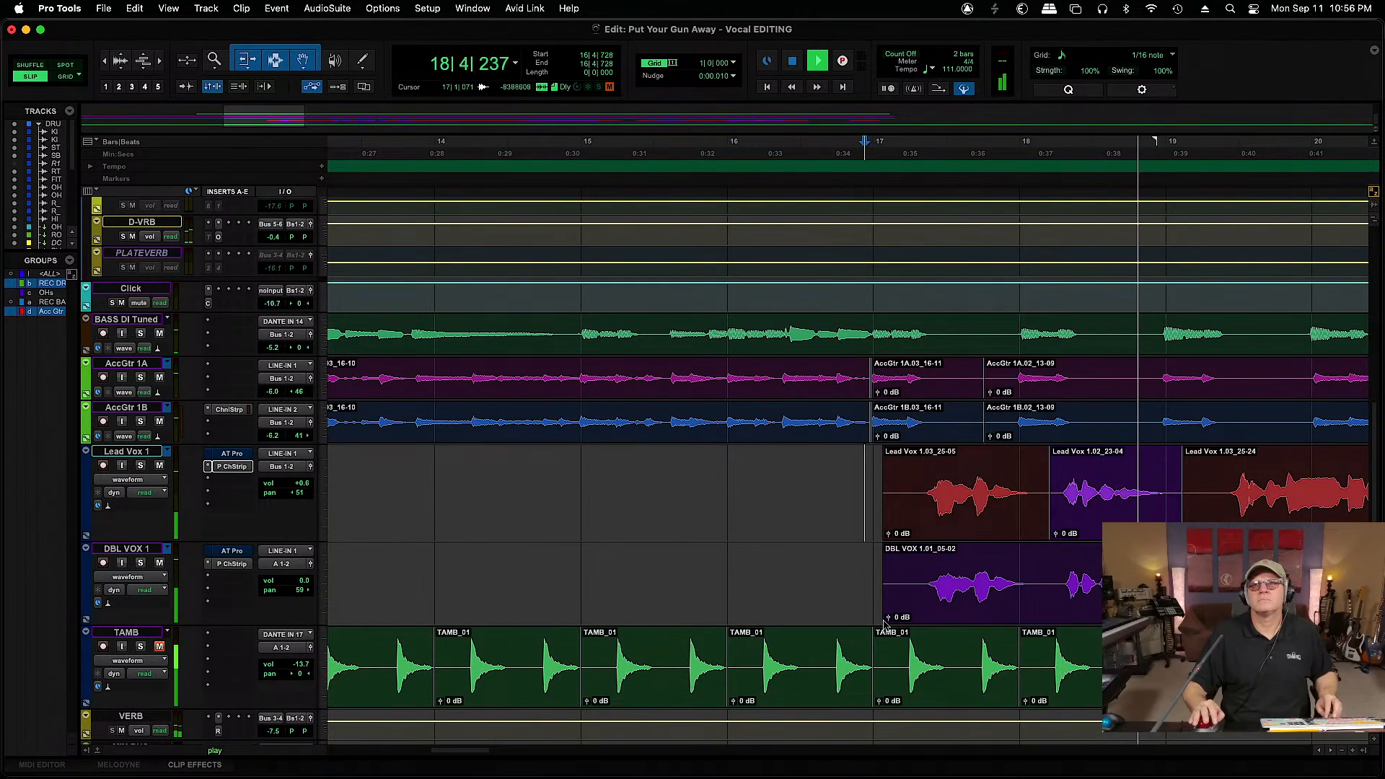
Move the DBL VOX 1.01_06-03 clip slightly earlier so that it starts at 21|2|147, and play it against the lead
left_click(1331, 752)
left_click_drag(1330, 752, 1330, 752)
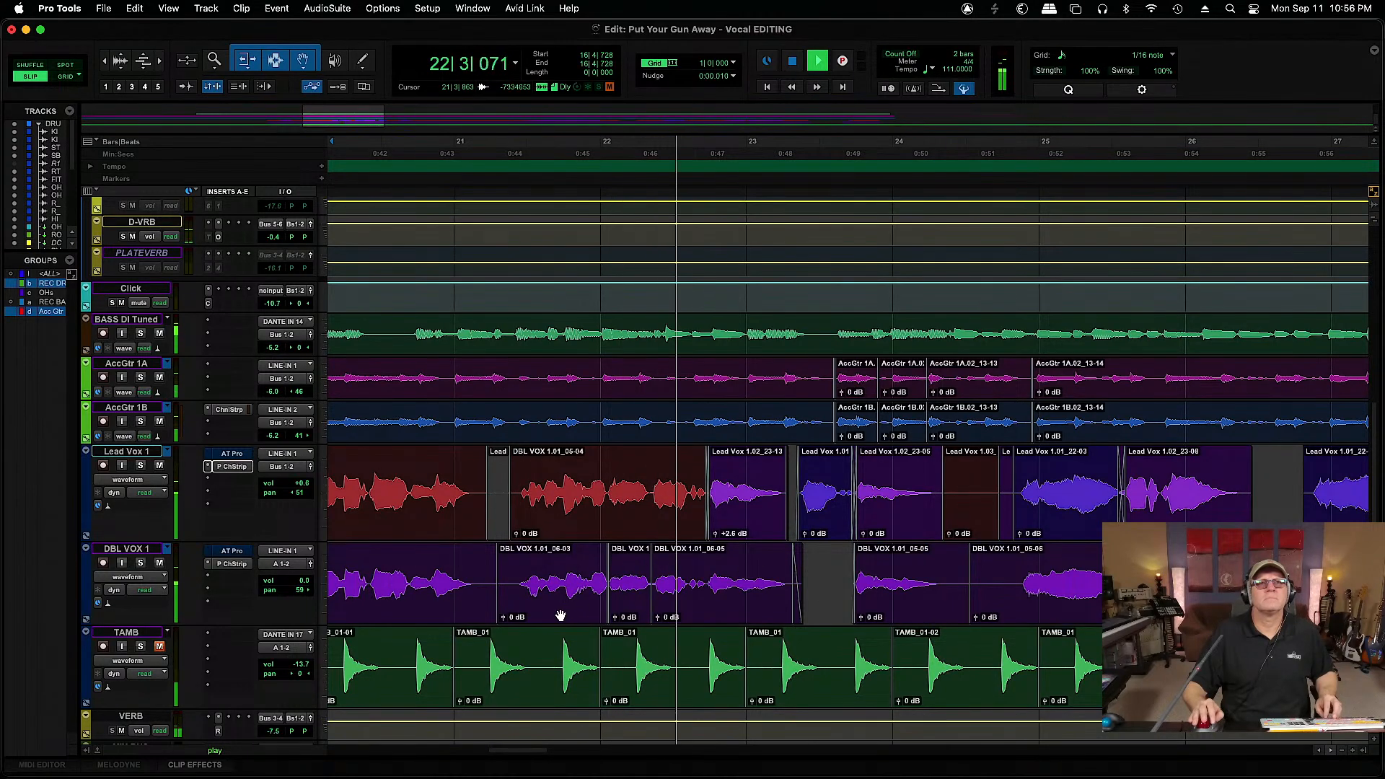
key("space")
left_click(561, 615)
key("super+bracketright")
key("super+bracketright")
key("super+bracketright")
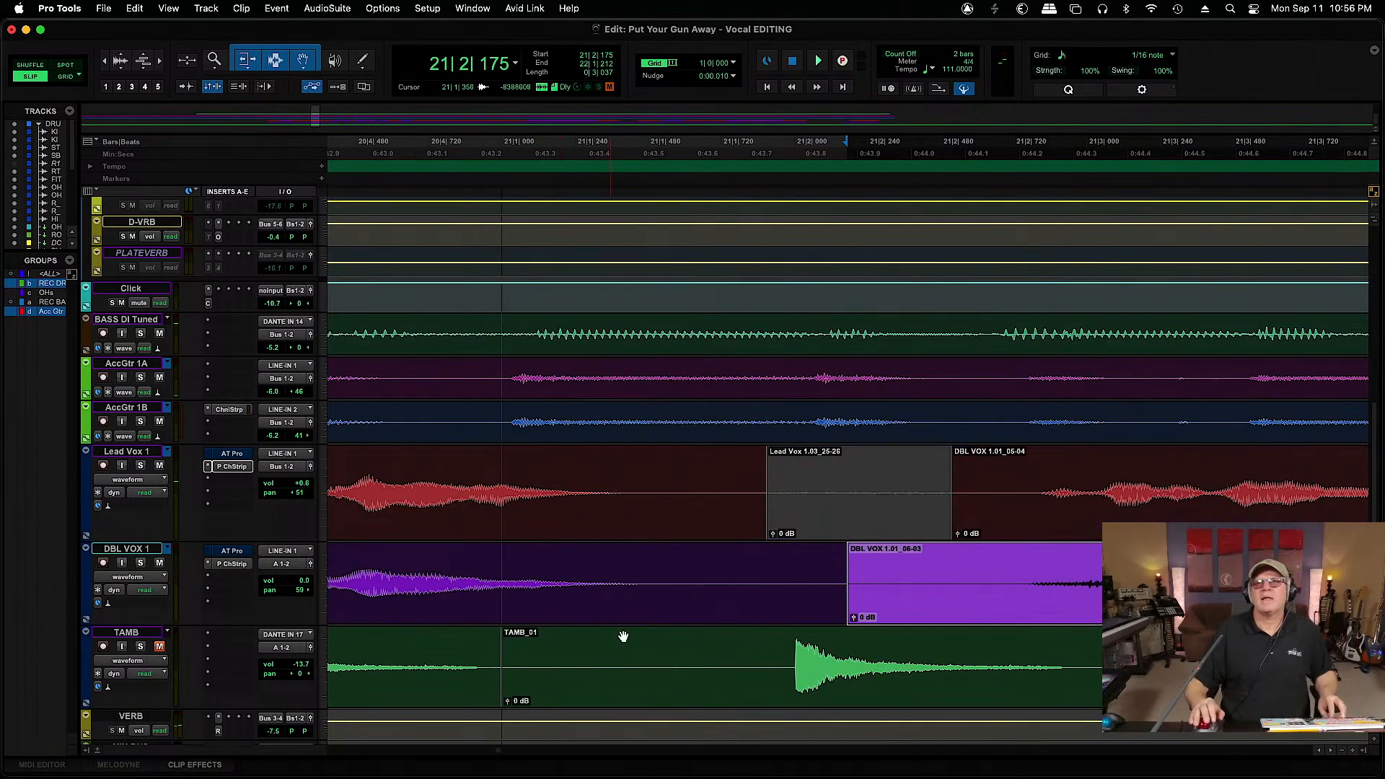
left_click_drag(1330, 753, 1331, 753)
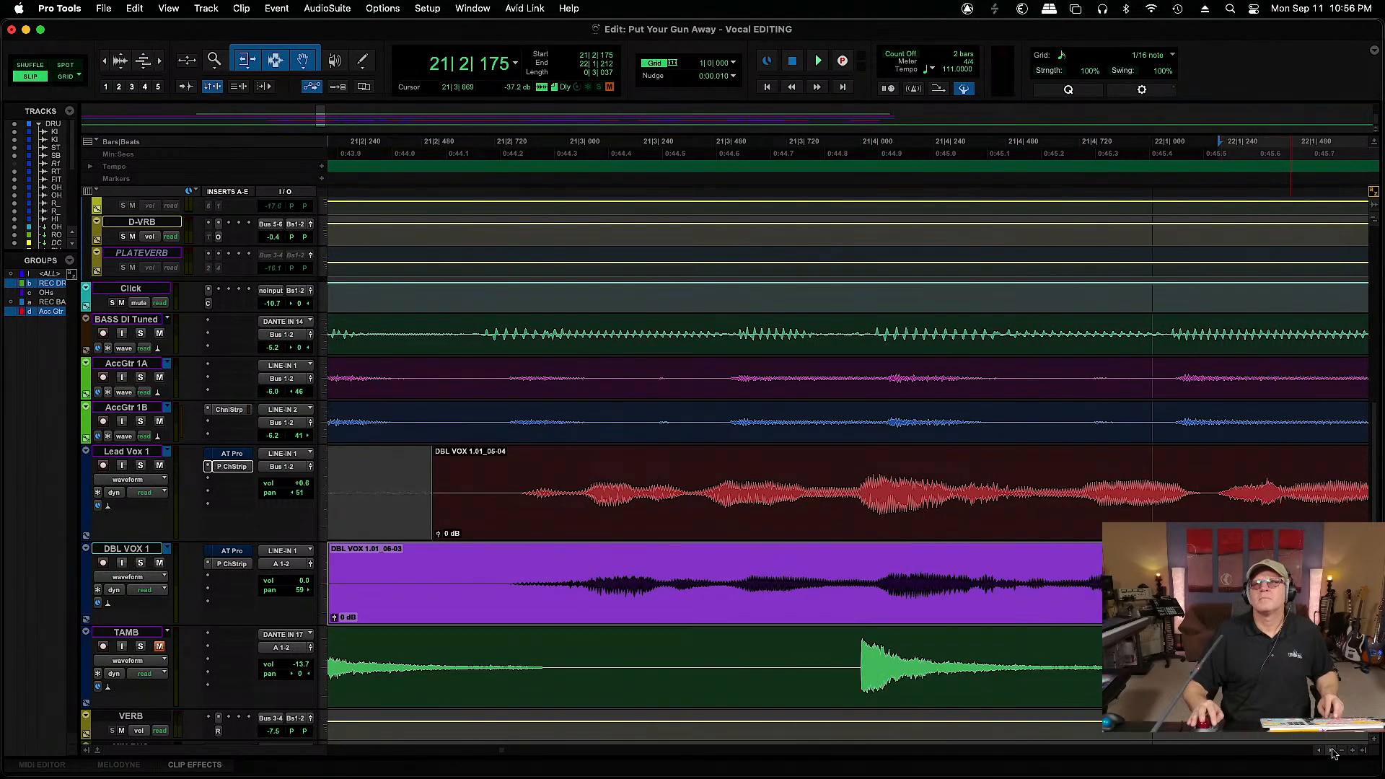
left_click(1330, 752)
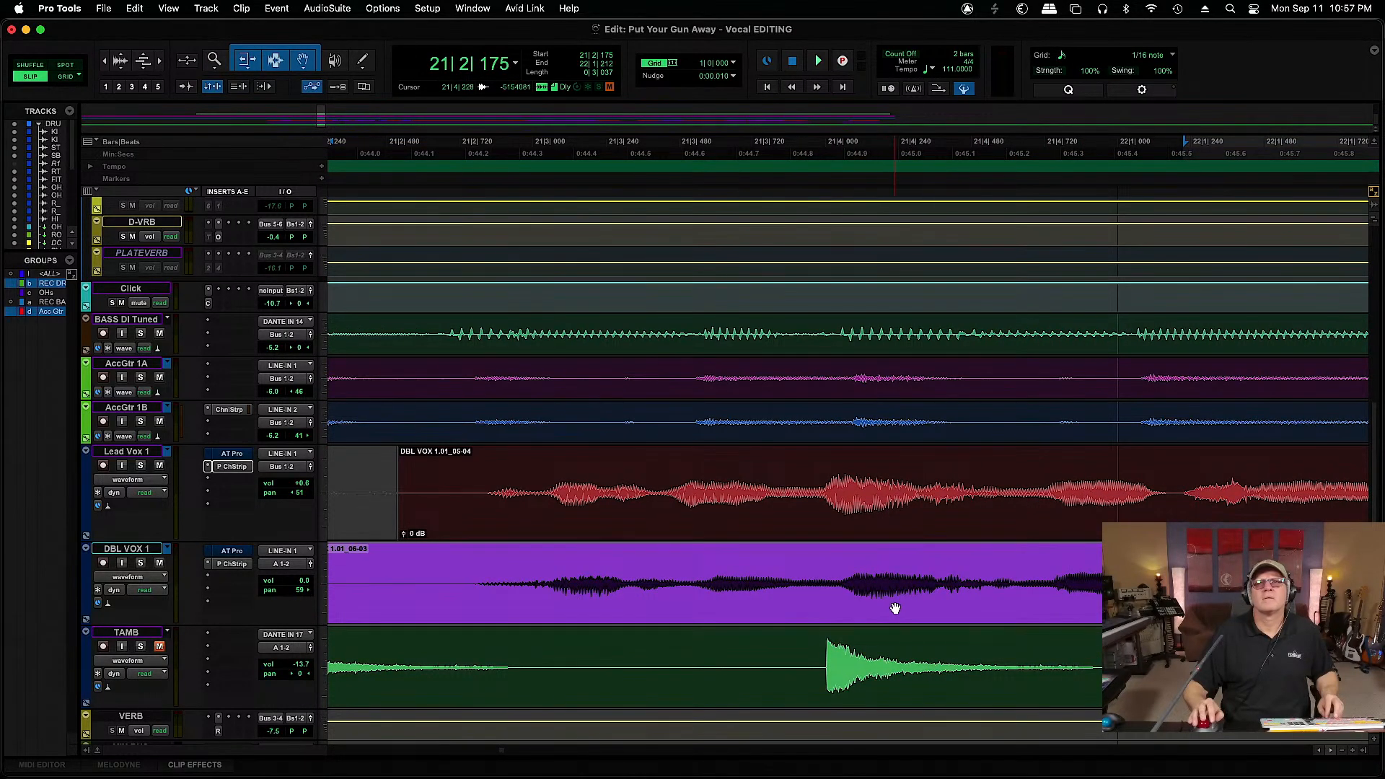
left_click_drag(907, 611, 899, 610)
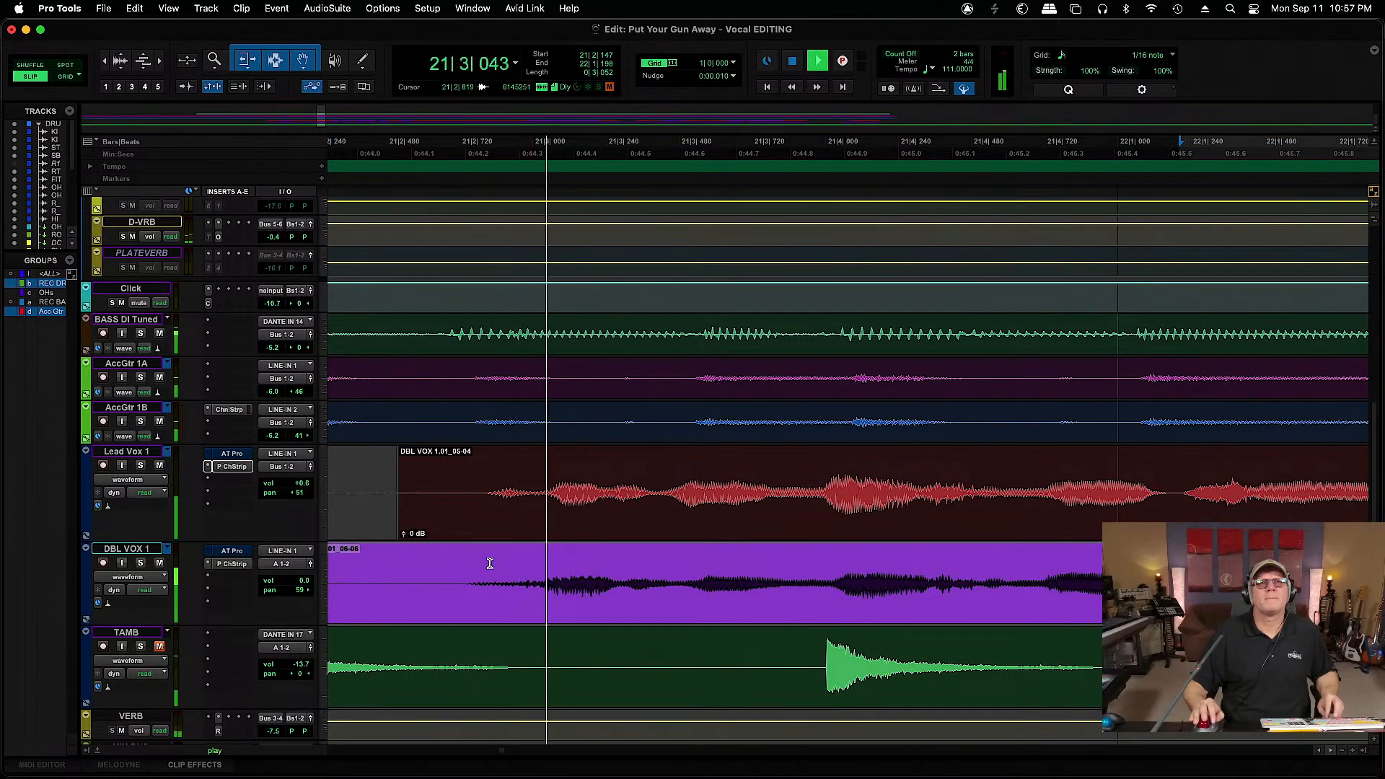
key("space")
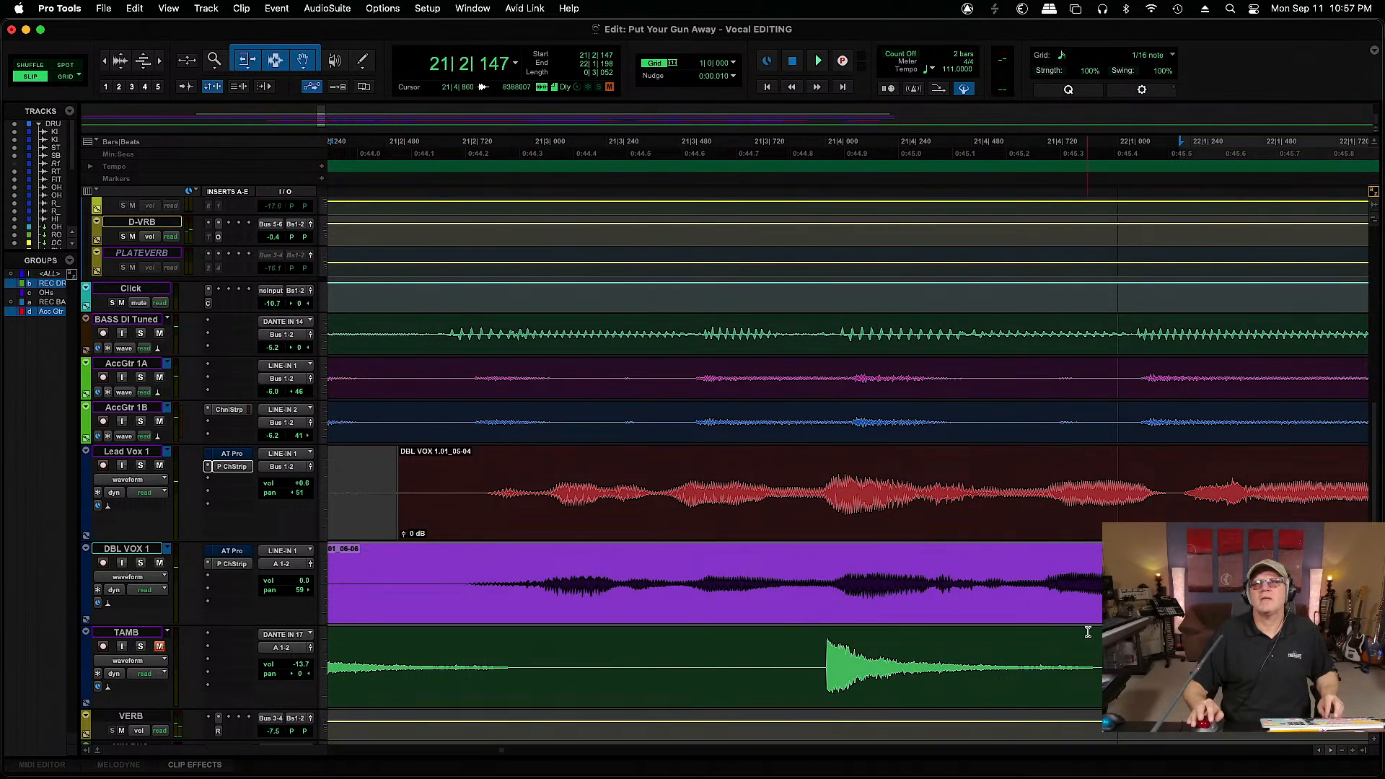
Crossfade the DBL VOX 1 edits from 22|1|160 to 22|1|236 and from 22|2|351 to 22|2|418, checking playback from 21|1|112
left_click_drag(1172, 584, 1191, 584)
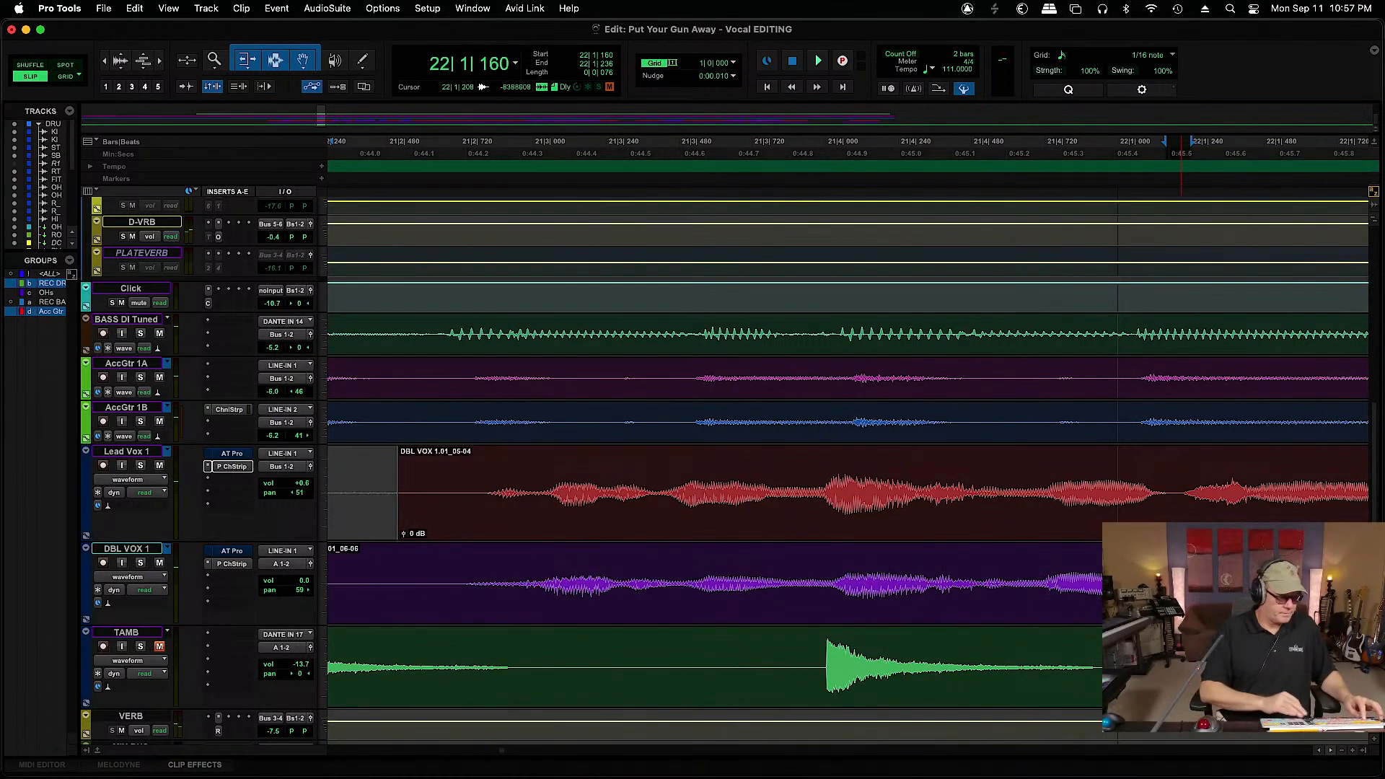
key("super+bracketleft")
key("super+bracketleft")
key("super+bracketleft")
key("space")
key("space")
left_click(632, 473)
key("space")
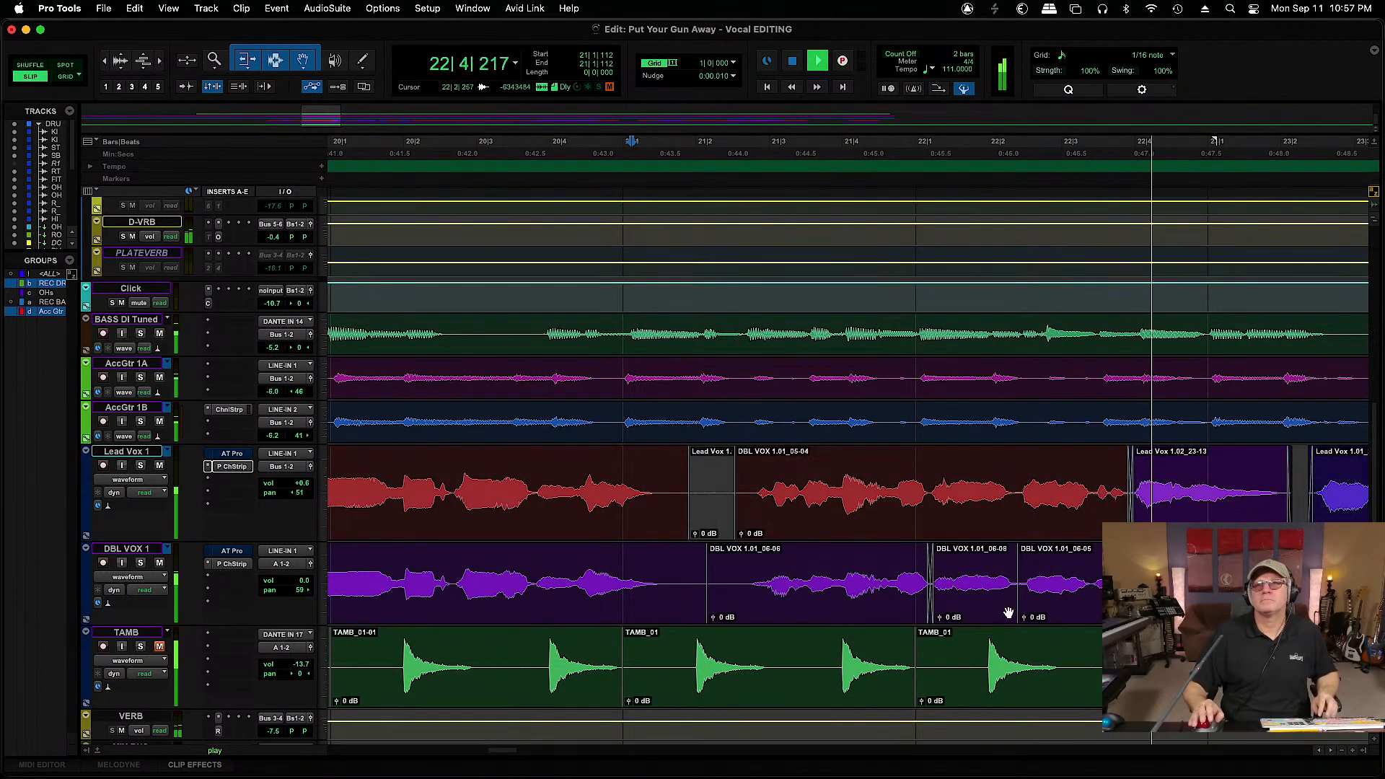
left_click_drag(1016, 605, 1018, 617)
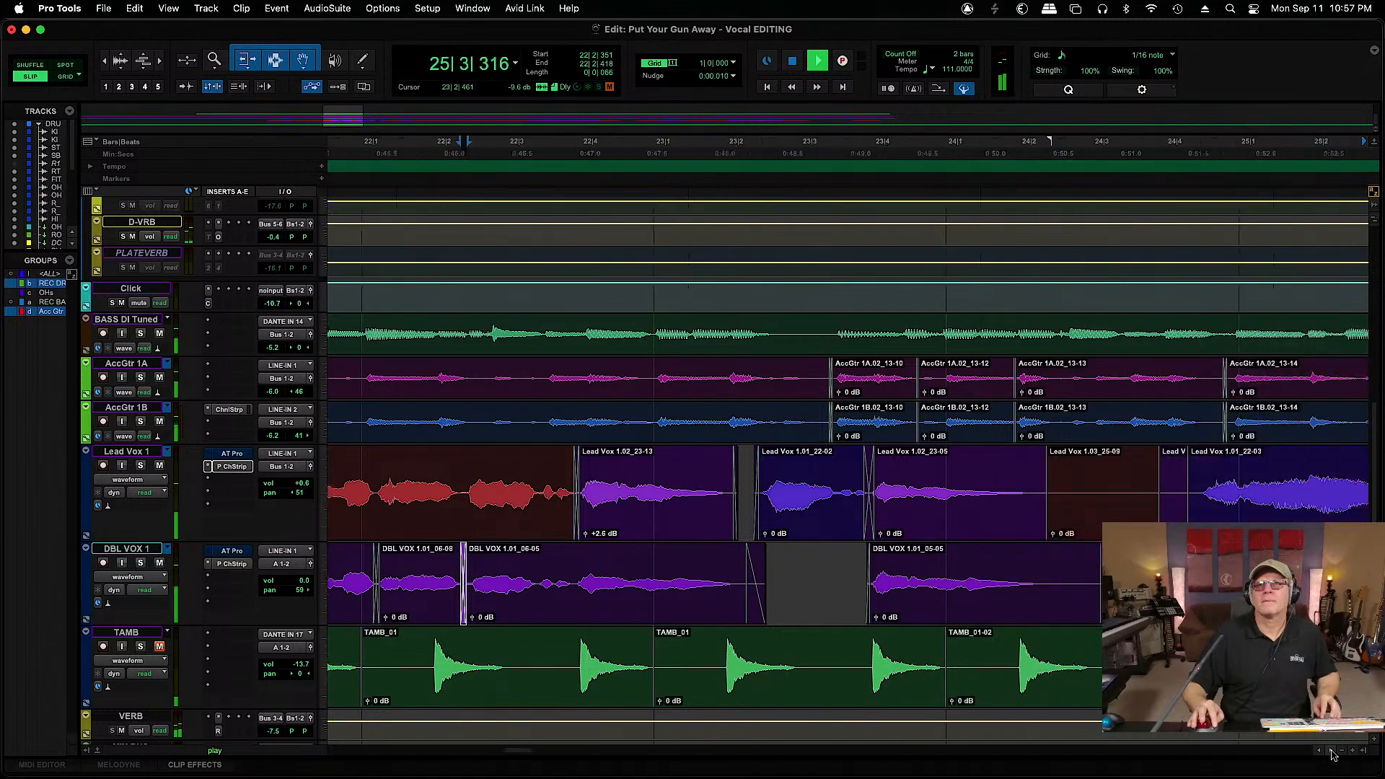
Trim the DBL VOX 1.01_05-05 clip's end to 24|2|145 with a fade-out from 24|1|461, and play from 23|2|186
left_click_drag(952, 574, 876, 558)
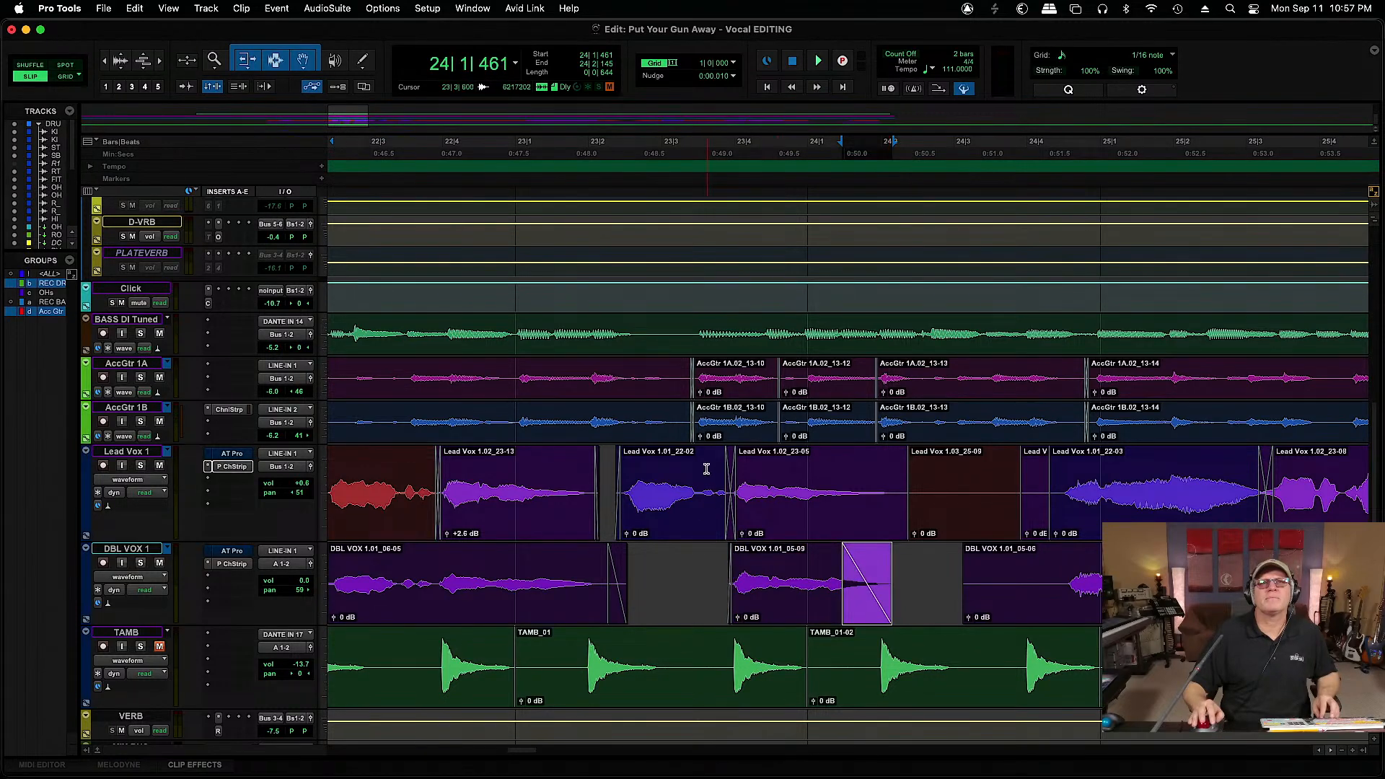
left_click(701, 560)
key("space")
left_click(602, 474)
key("space")
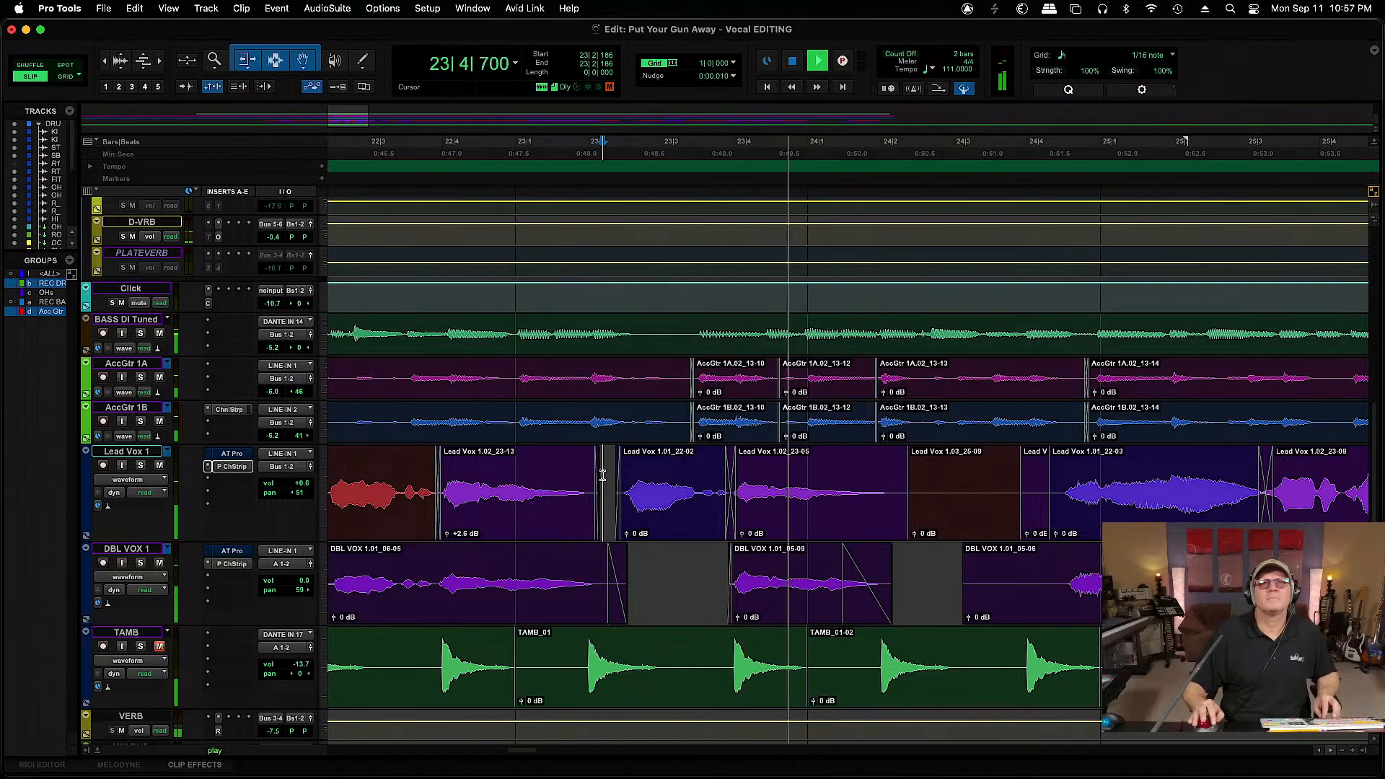
Extend the DBL VOX 1.01_05-09 clip's start earlier, to 23|3|372, with a fade-in, and play from 23|3|126
key("space")
left_click_drag(729, 618, 707, 619)
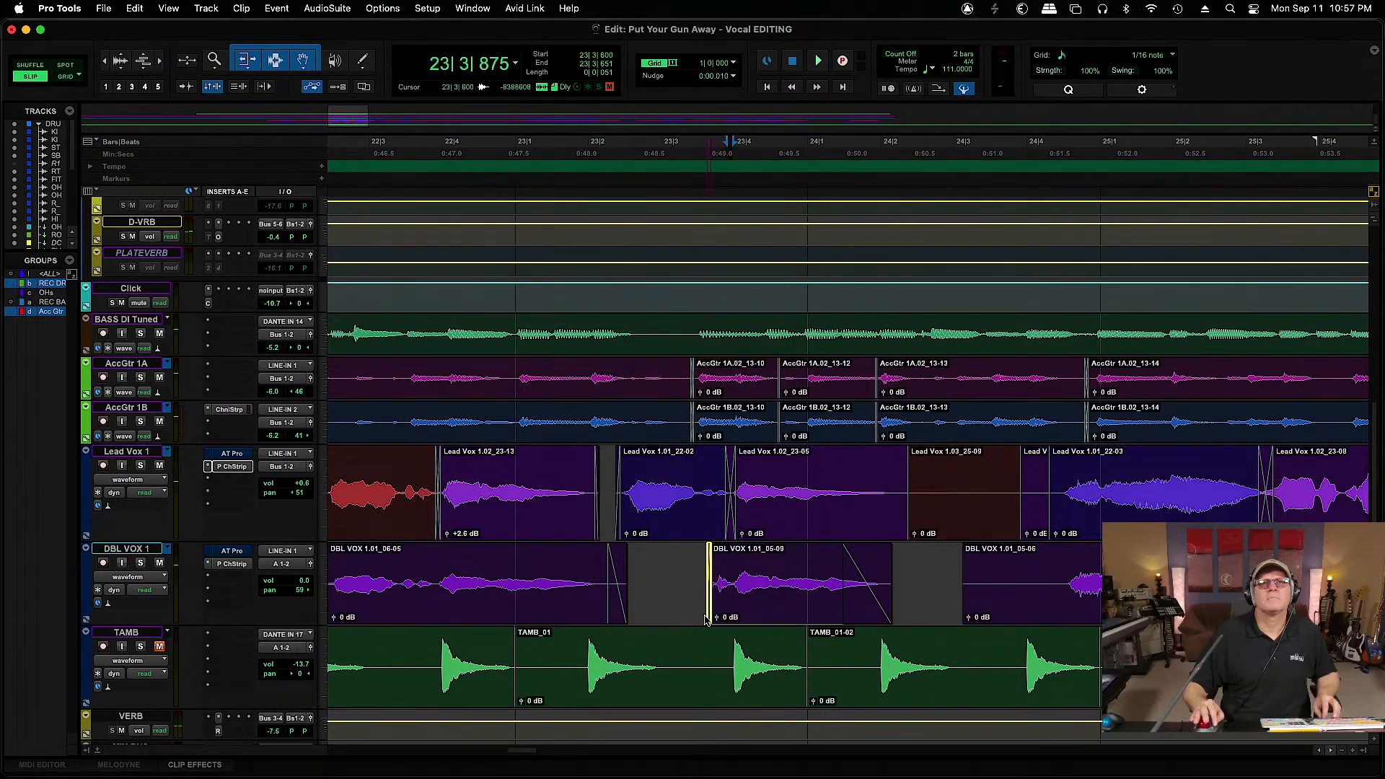
key("space")
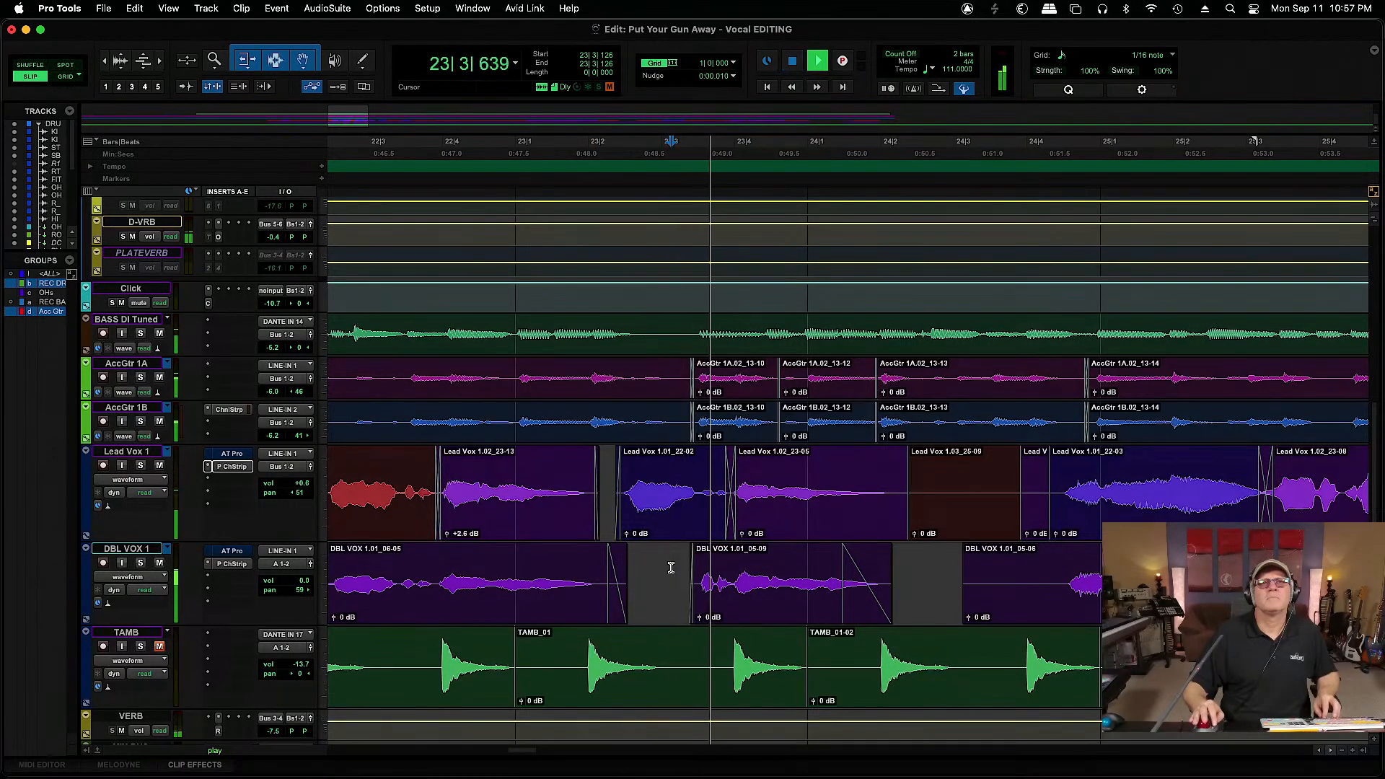
Split Lead Vox 1.01_22-02 at 23|3|503 and DBL VOX 1.01_05-09 at 23|3|924, and remove the lead's crossfade into Lead Vox 1.02_23-05
left_click(699, 490)
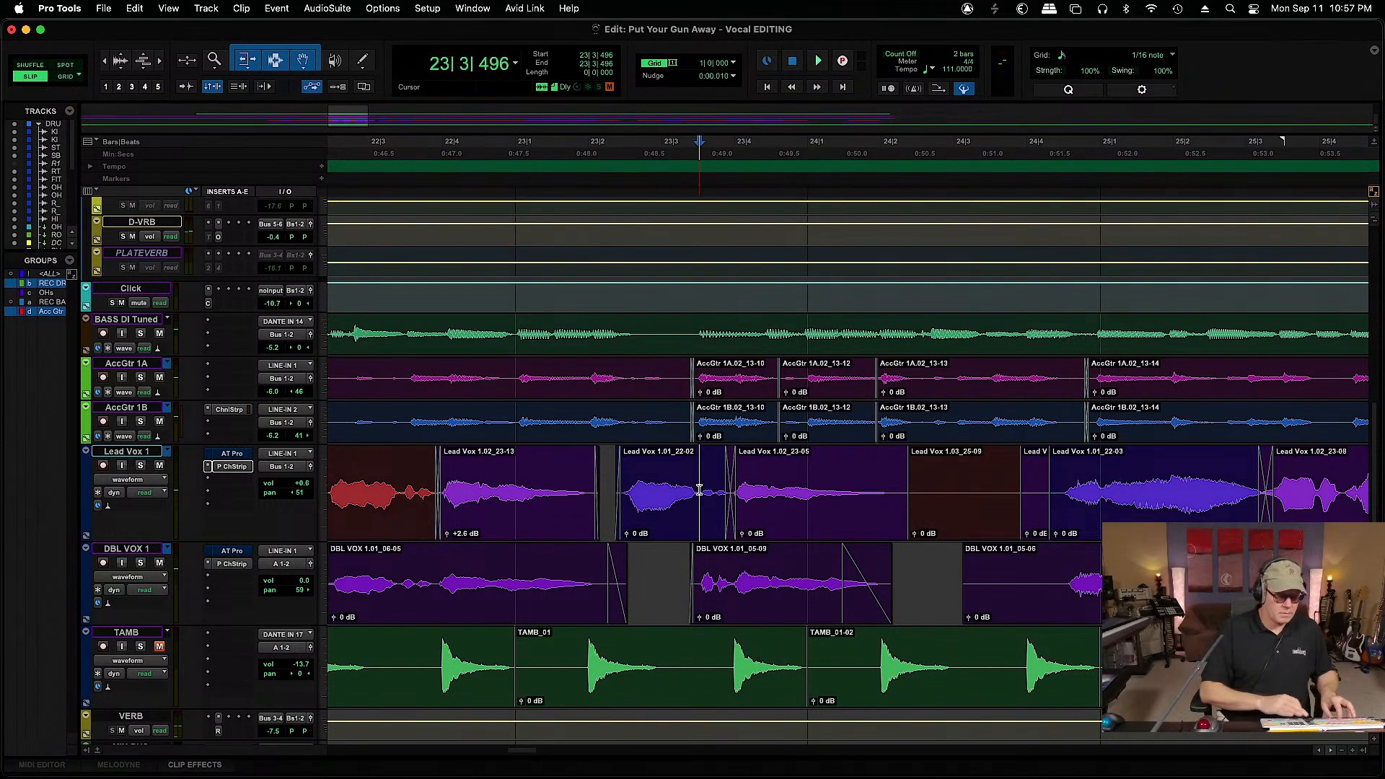
key("super+bracketright")
key("super+bracketright")
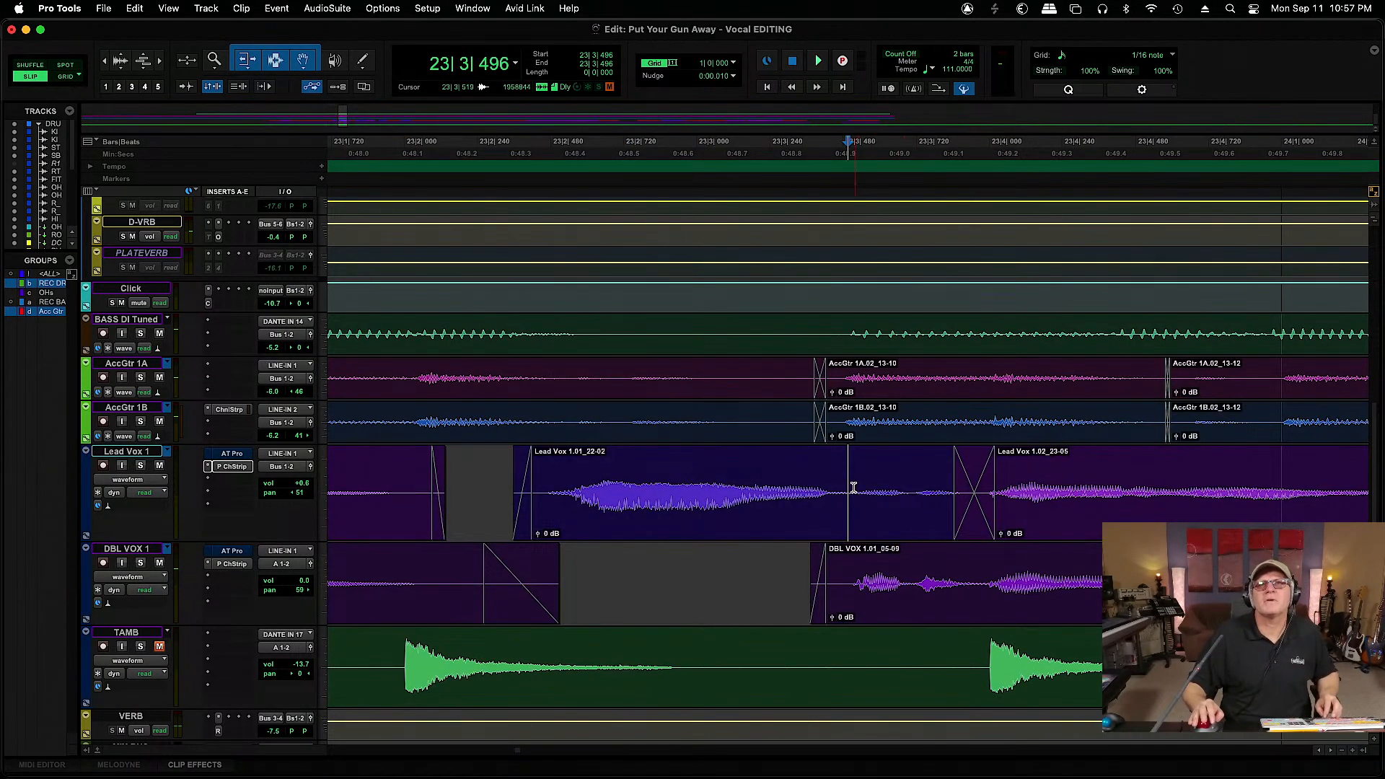
left_click(896, 517)
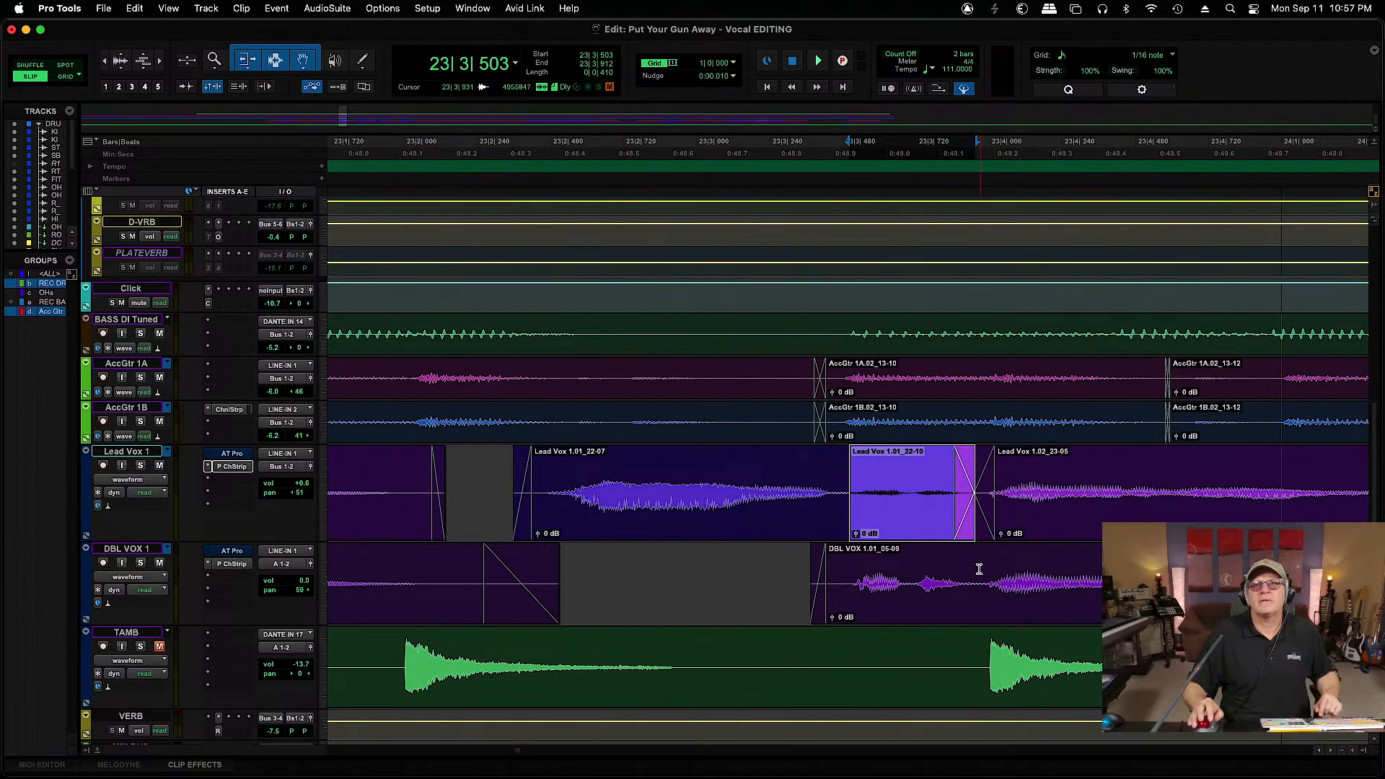
left_click(978, 571)
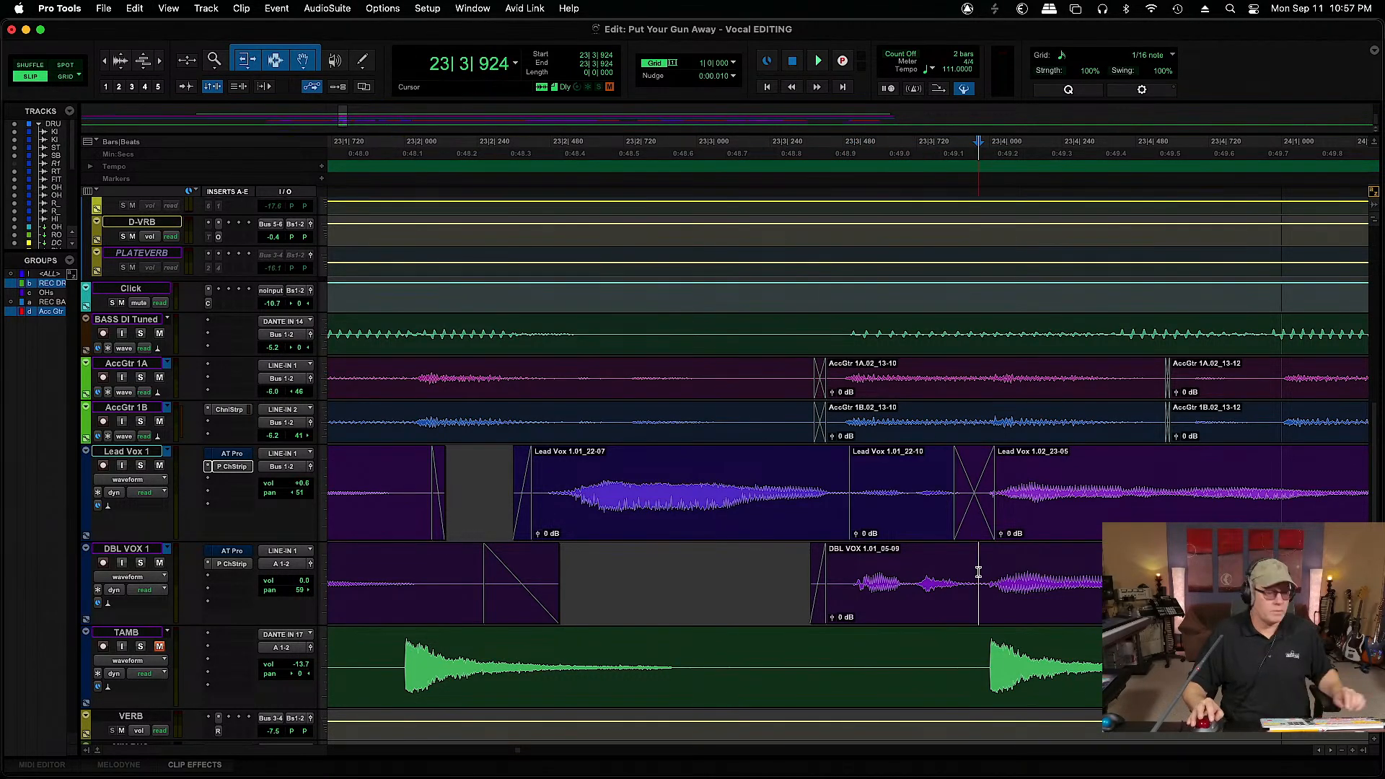
left_click(911, 537)
left_click(970, 534)
key("Delete")
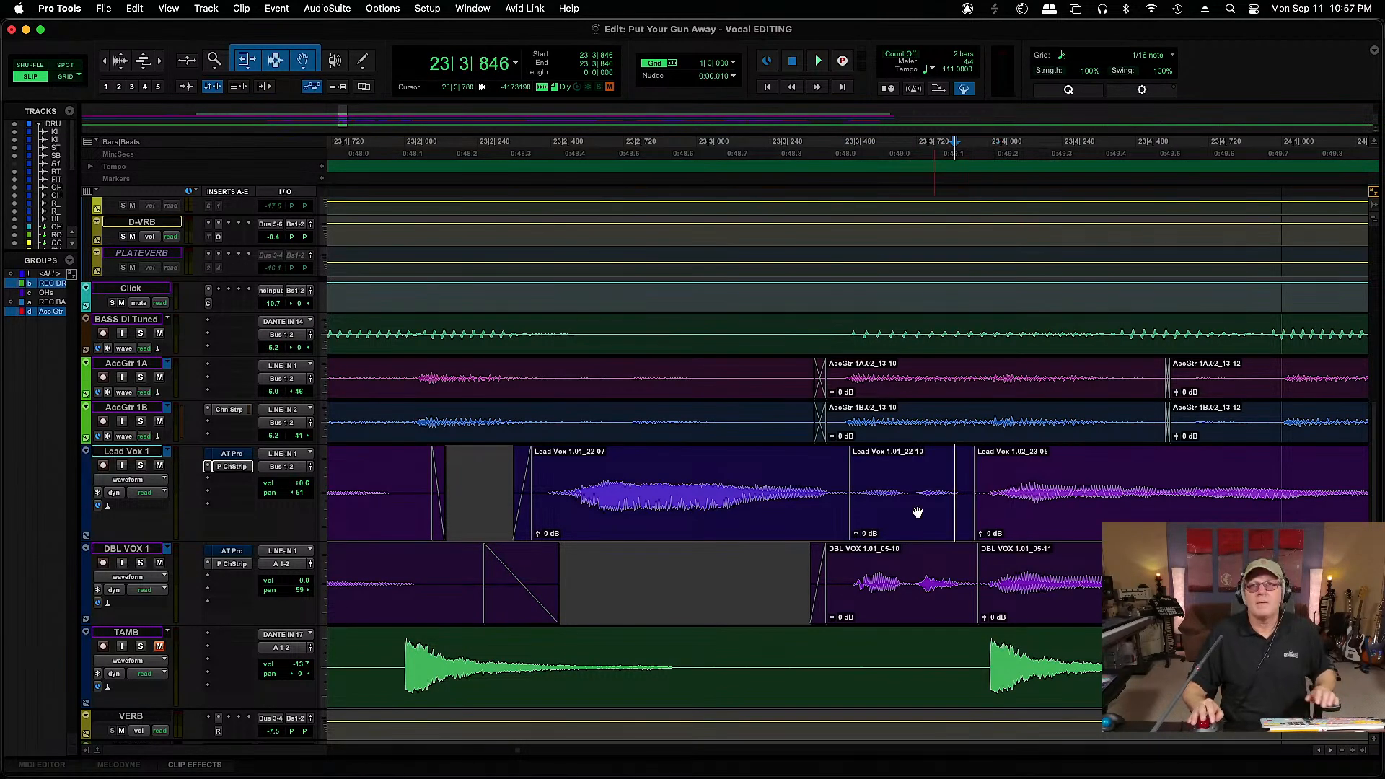
Swap the Lead Vox 1.01_22-10 and DBL VOX 1.01_05-10 clips between the two vocal tracks, parking the lead clip on TAMB in between
left_click(912, 528)
left_click_drag(909, 646, 912, 667)
left_click_drag(900, 583, 905, 542)
left_click_drag(911, 606, 918, 485)
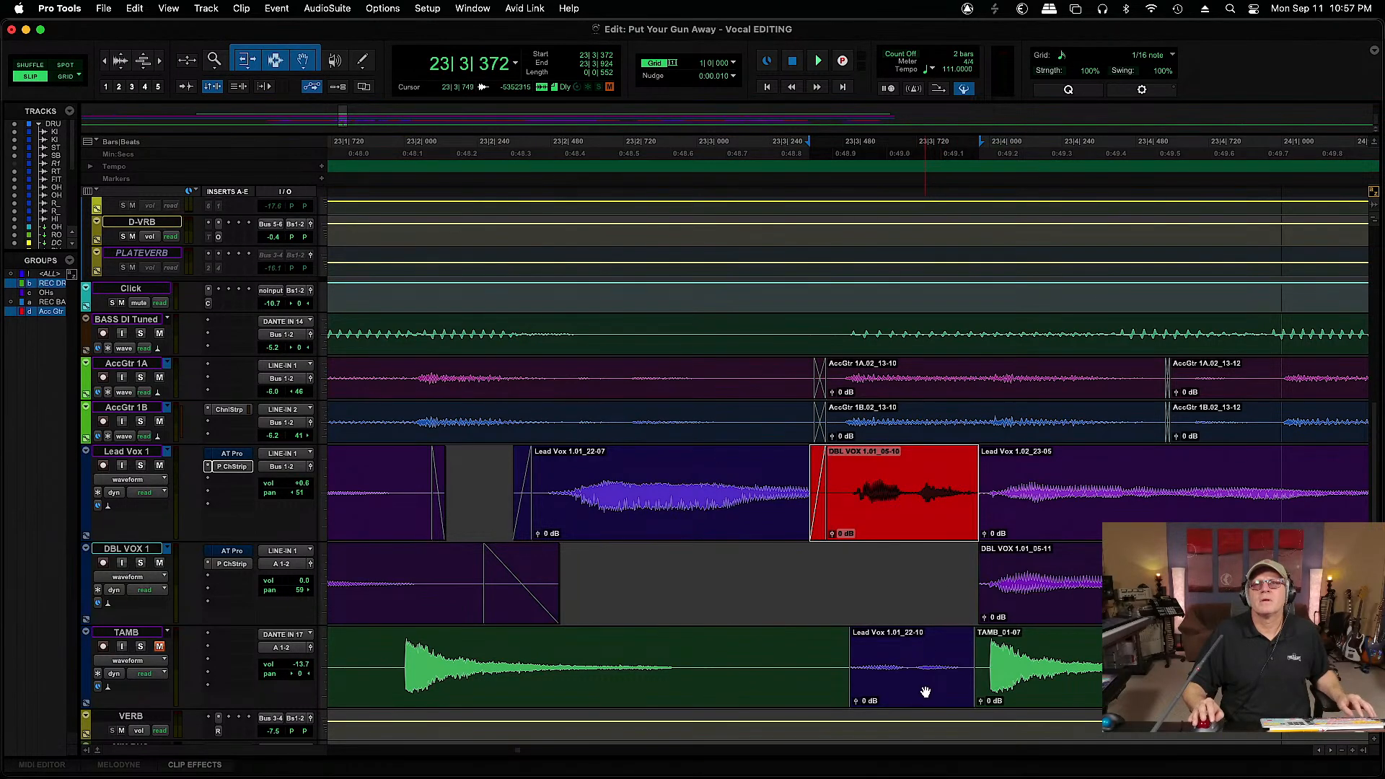
left_click_drag(926, 692, 927, 613)
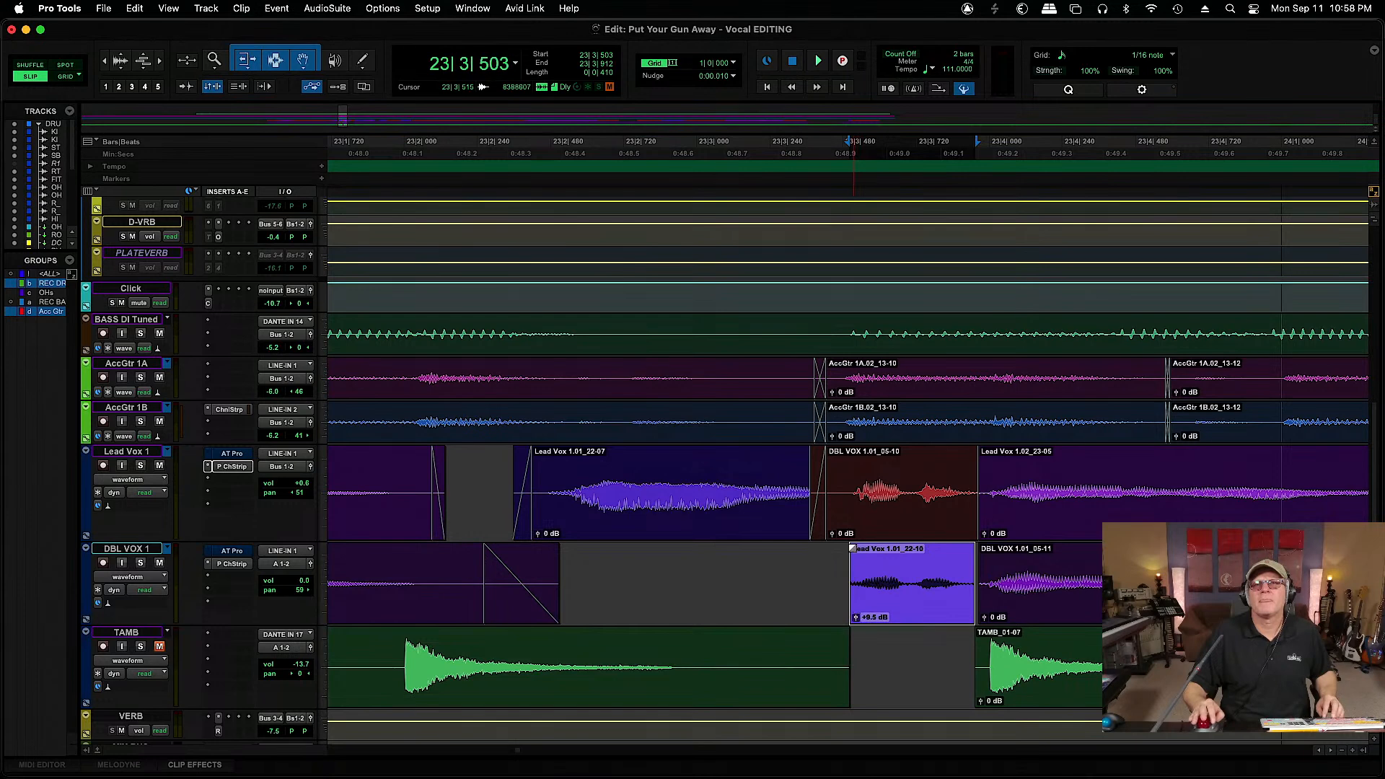
Fade in the swapped clip on DBL VOX 1, crossfade the lead's edit near 23|3|503 instead of its fade-in, and play from 23|2|298
left_click_drag(851, 549, 855, 550)
left_click(815, 530)
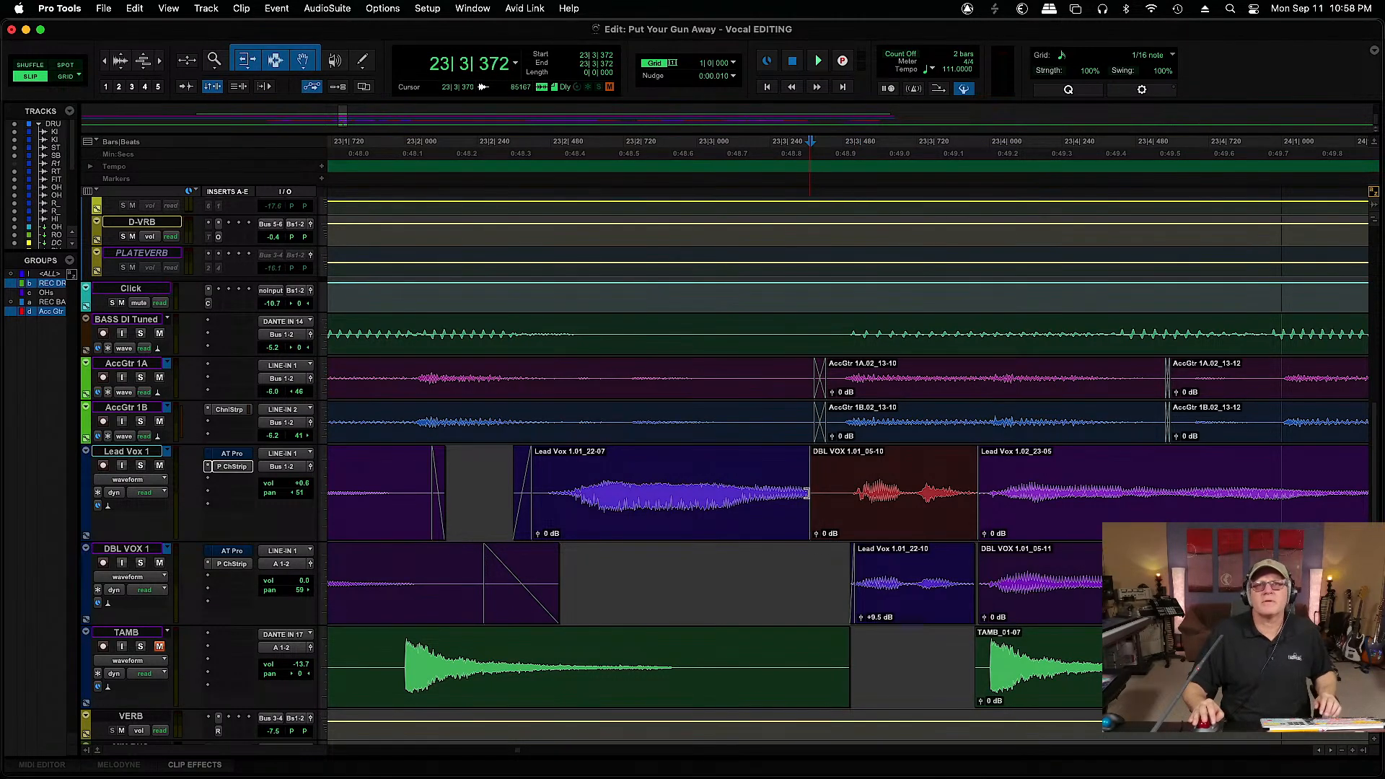
left_click_drag(806, 493, 820, 497)
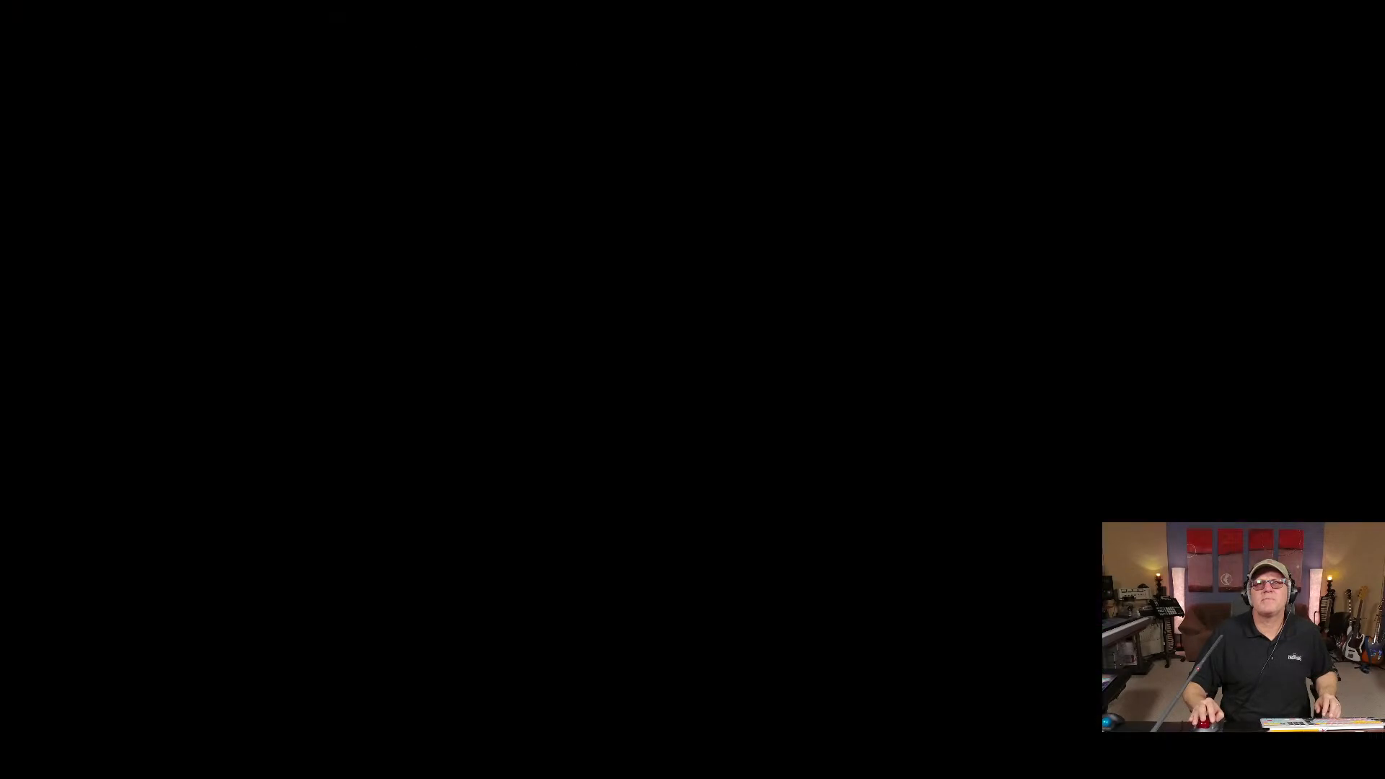
left_click(849, 523)
key("space")
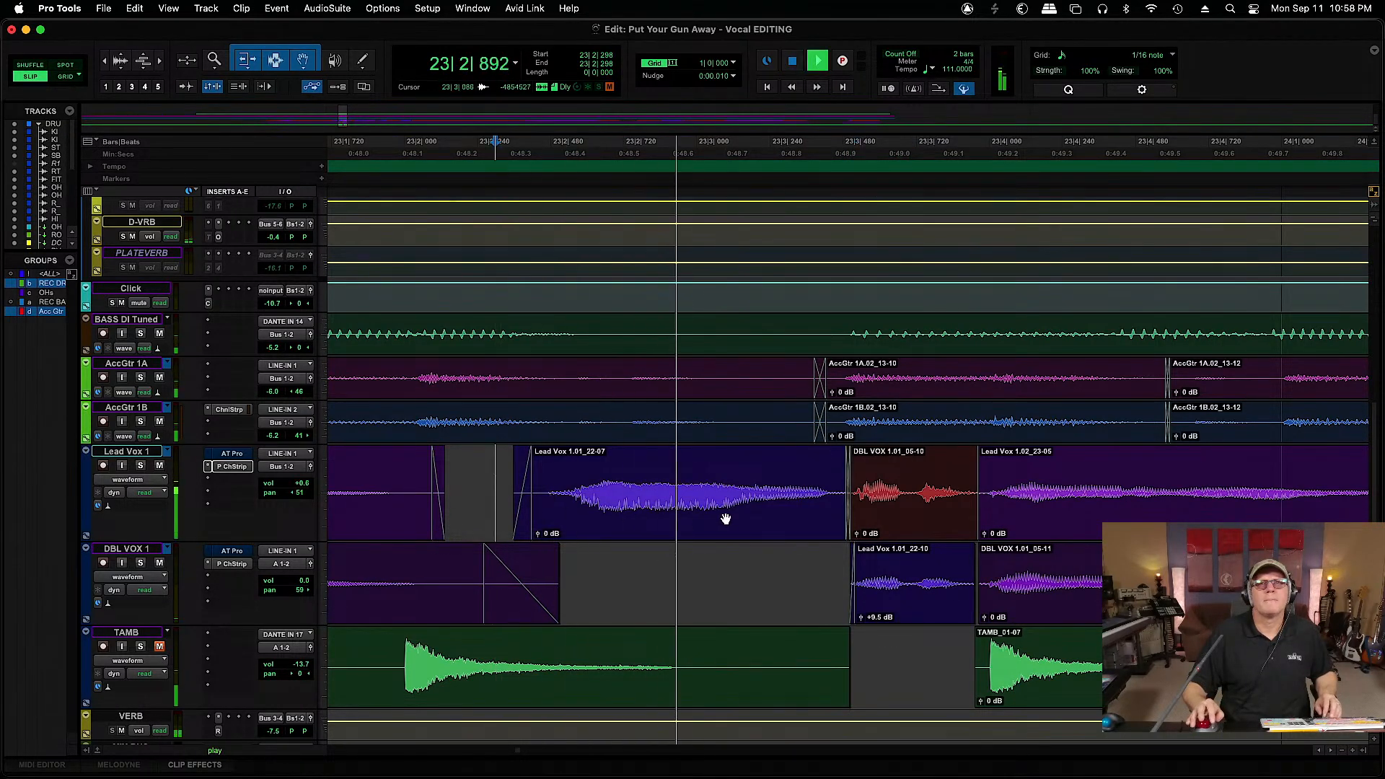
Set the Lead Vox 1.01_22-10 clip gain to +3.5 dB and crossfade the ends of both swapped clips into the clips that follow
left_click(918, 610)
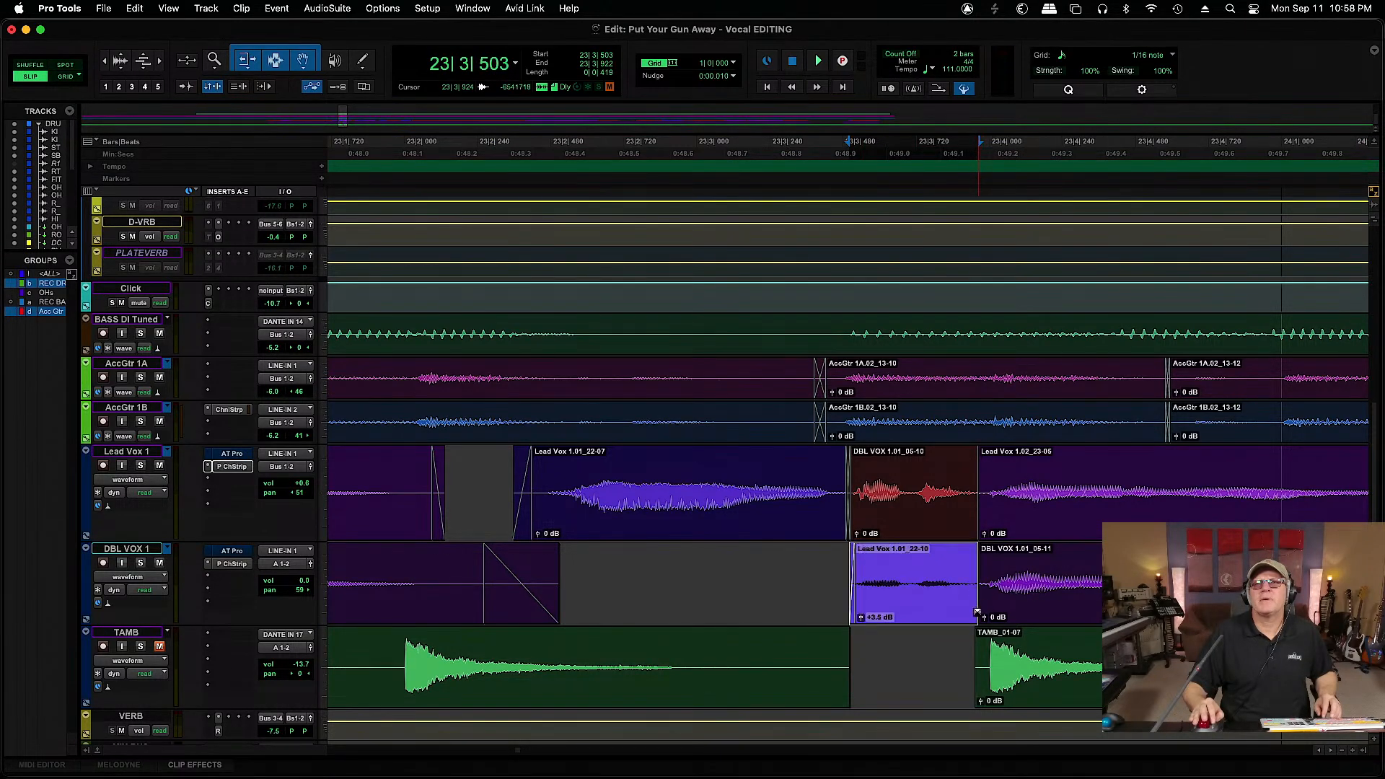
left_click_drag(975, 587, 983, 588)
left_click_drag(973, 533, 985, 534)
key("space")
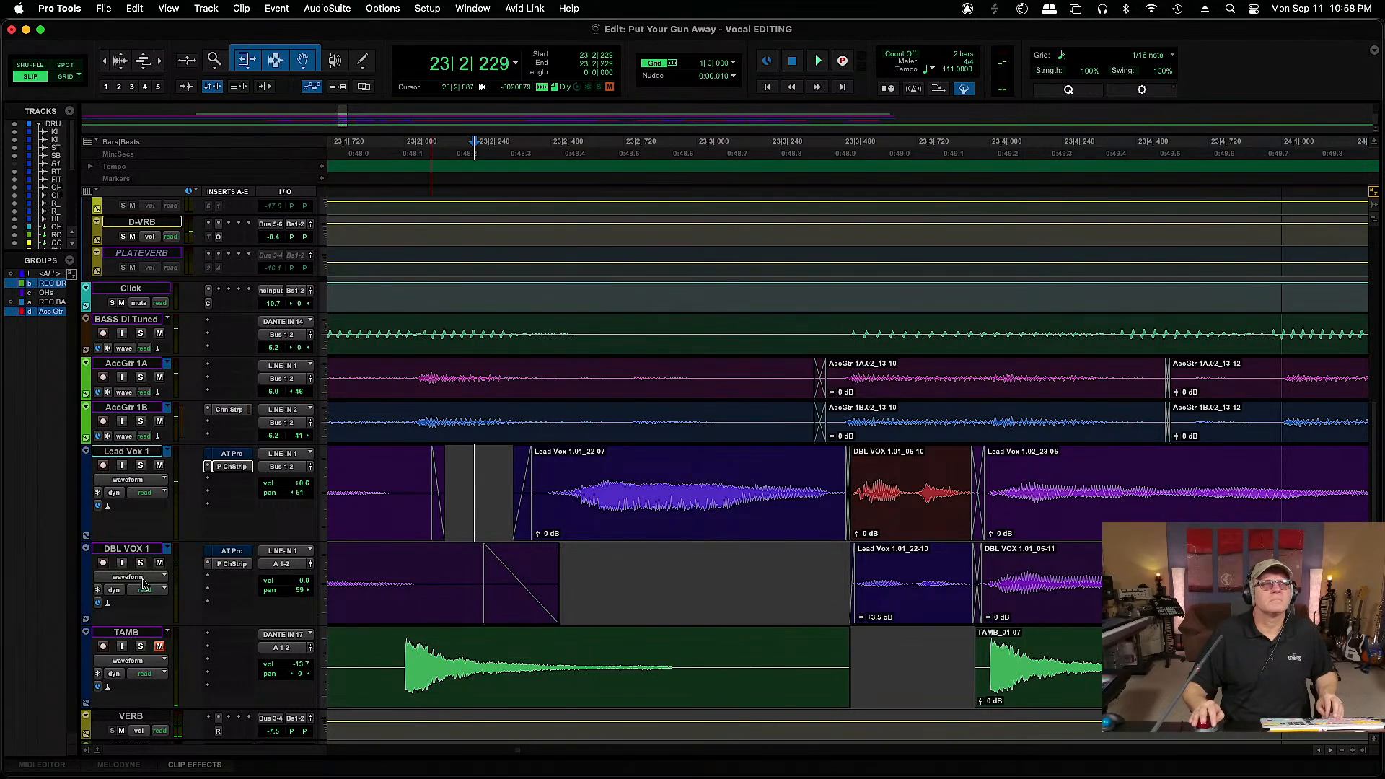
Play from 23|2|229 with DBL VOX 1 muted, and again with it unmuted
left_click(160, 563)
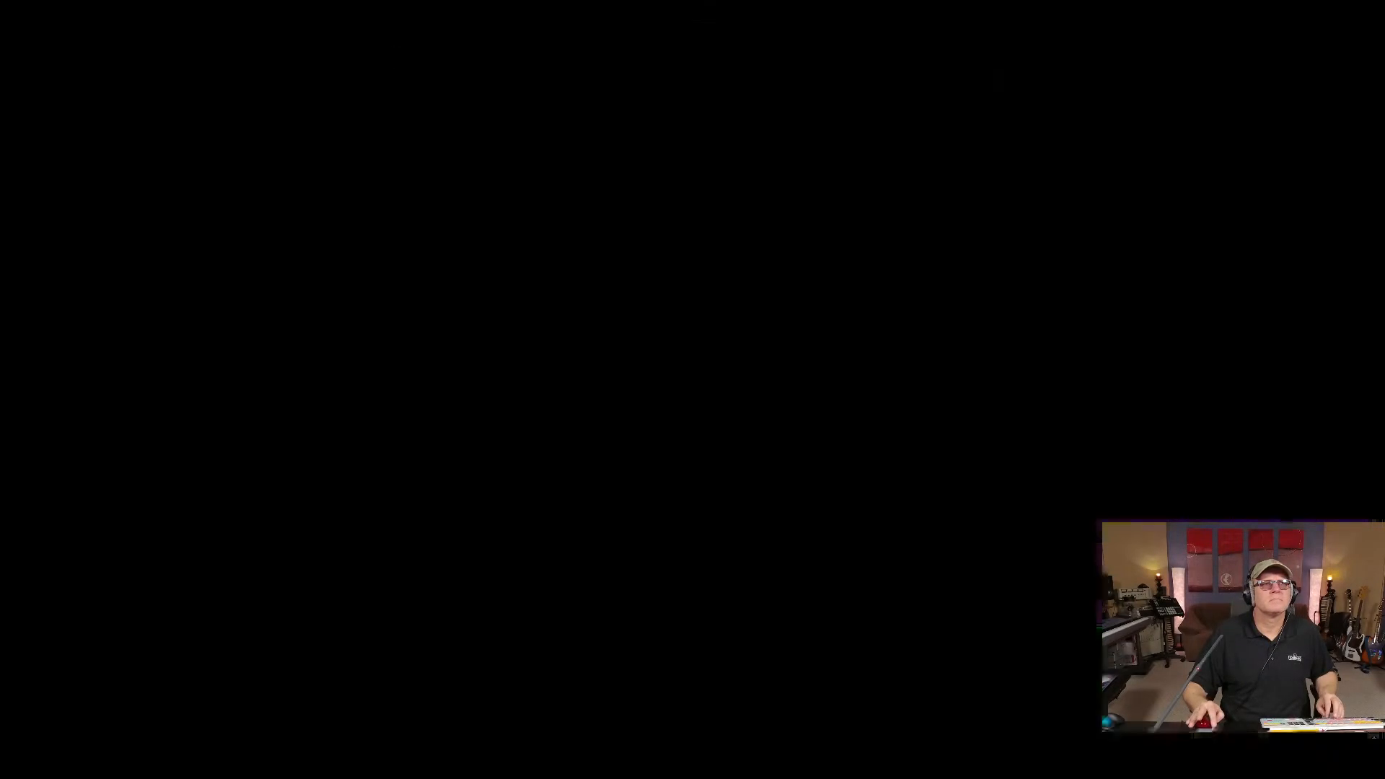
key("space")
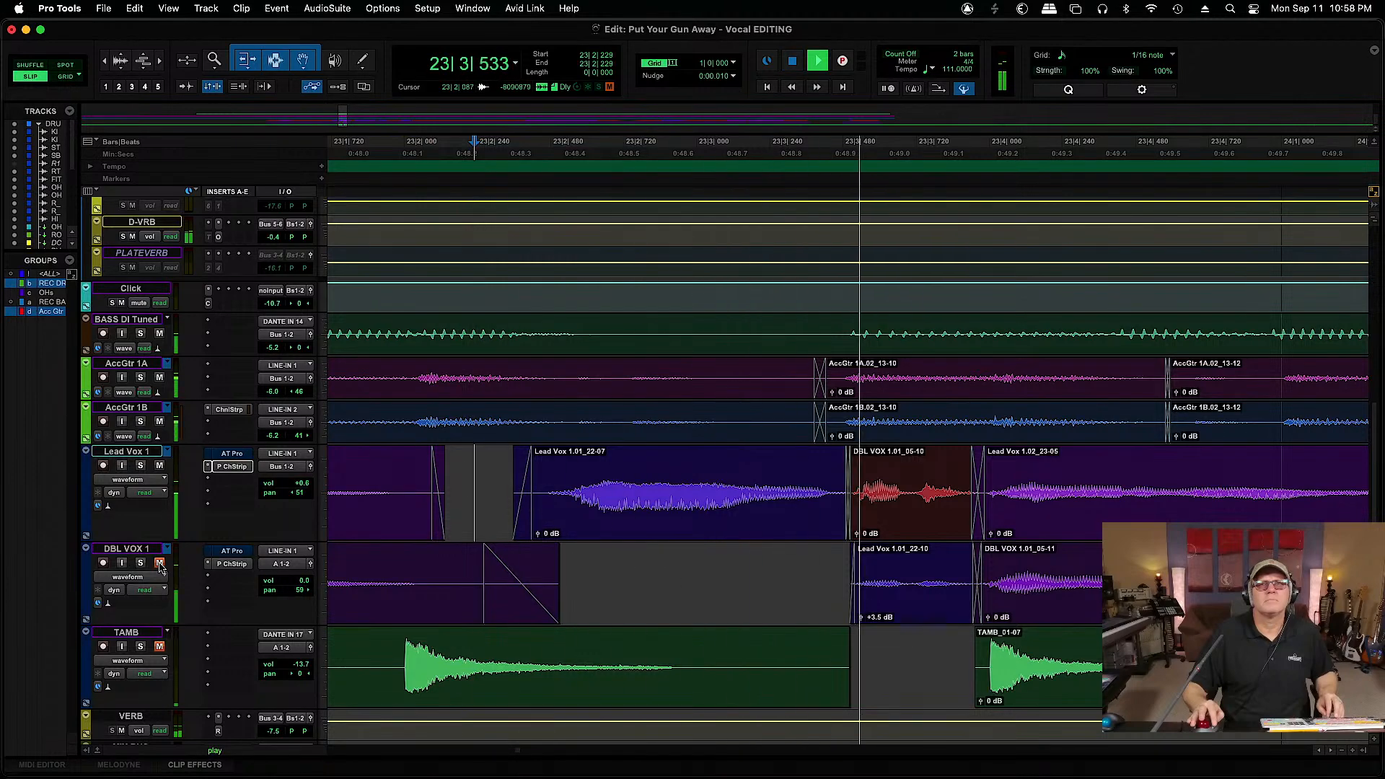
key("space")
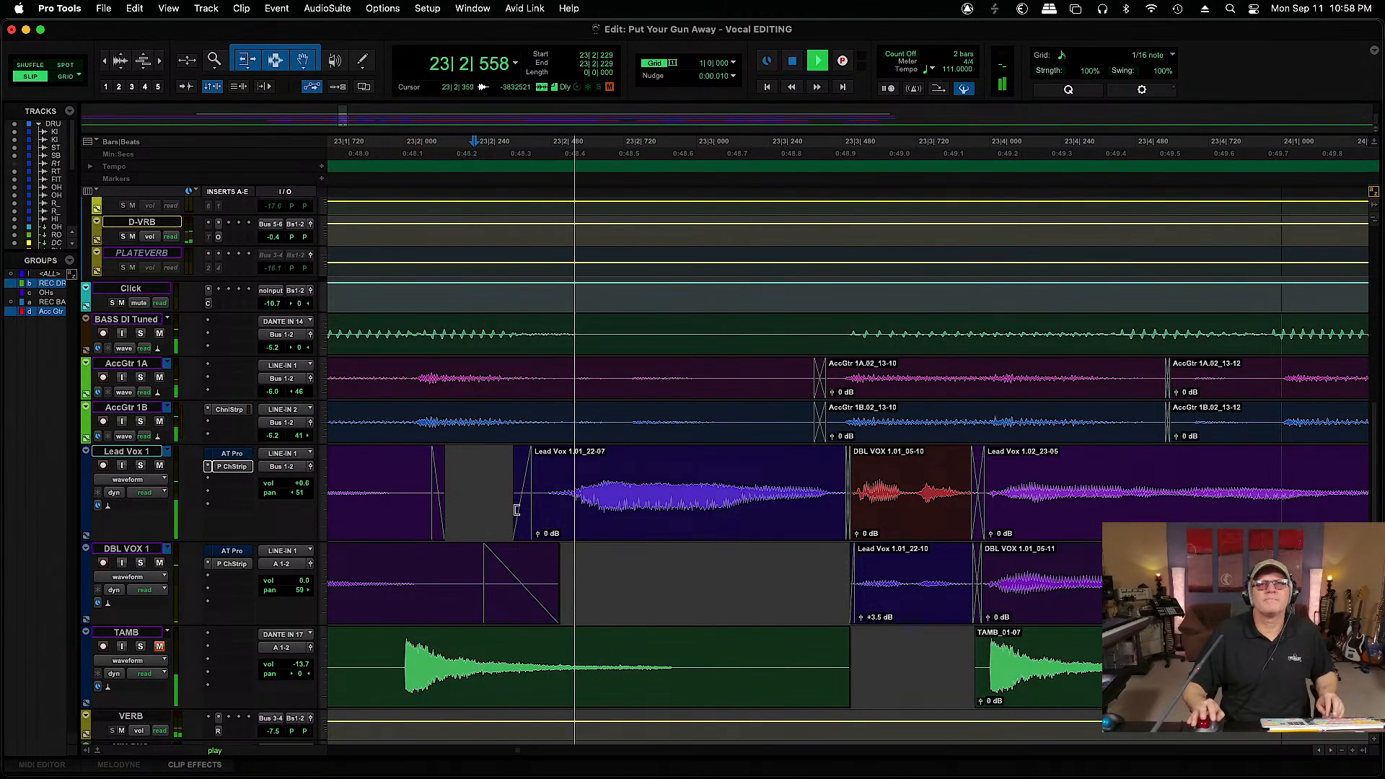
Save the session and listen on through both vocals as far as bar 30
key("super+s")
key("r")
key("r")
key("r")
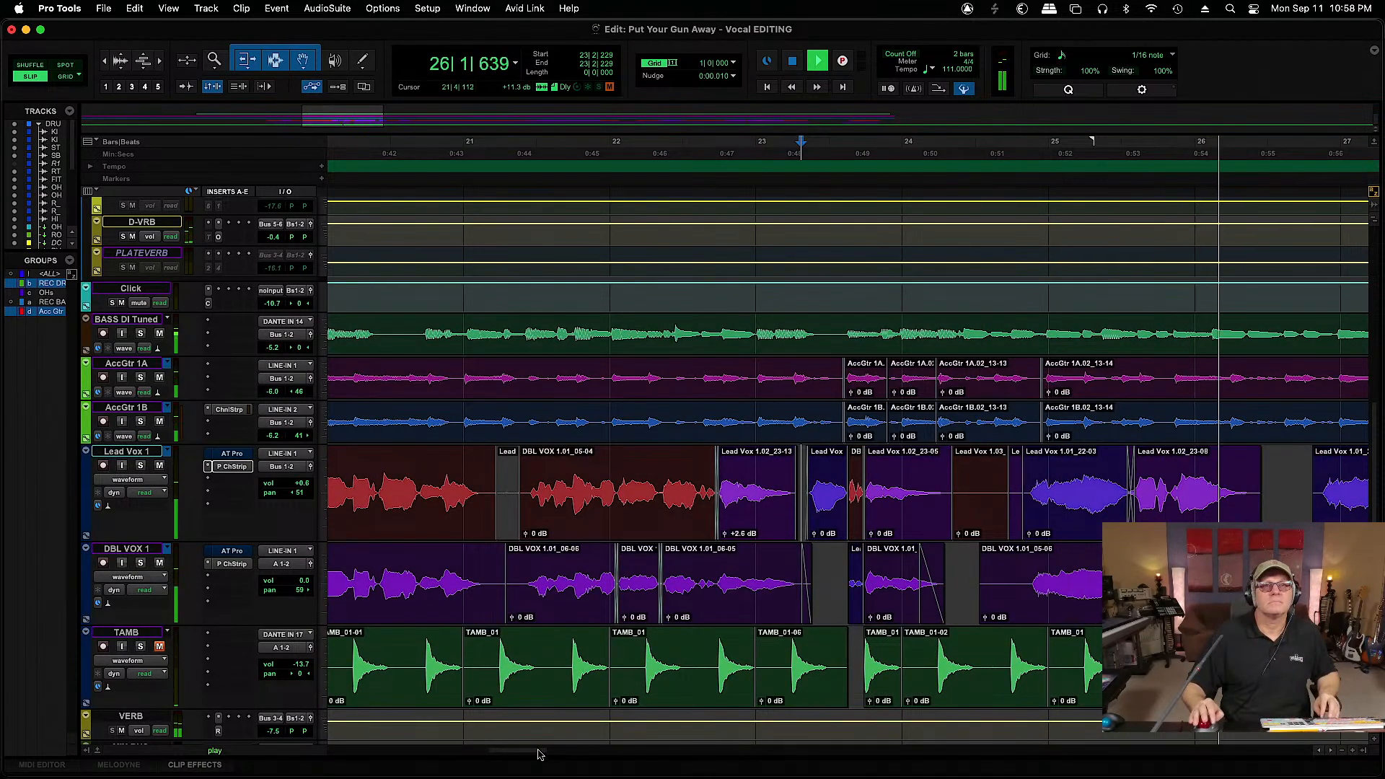
left_click_drag(537, 754, 595, 766)
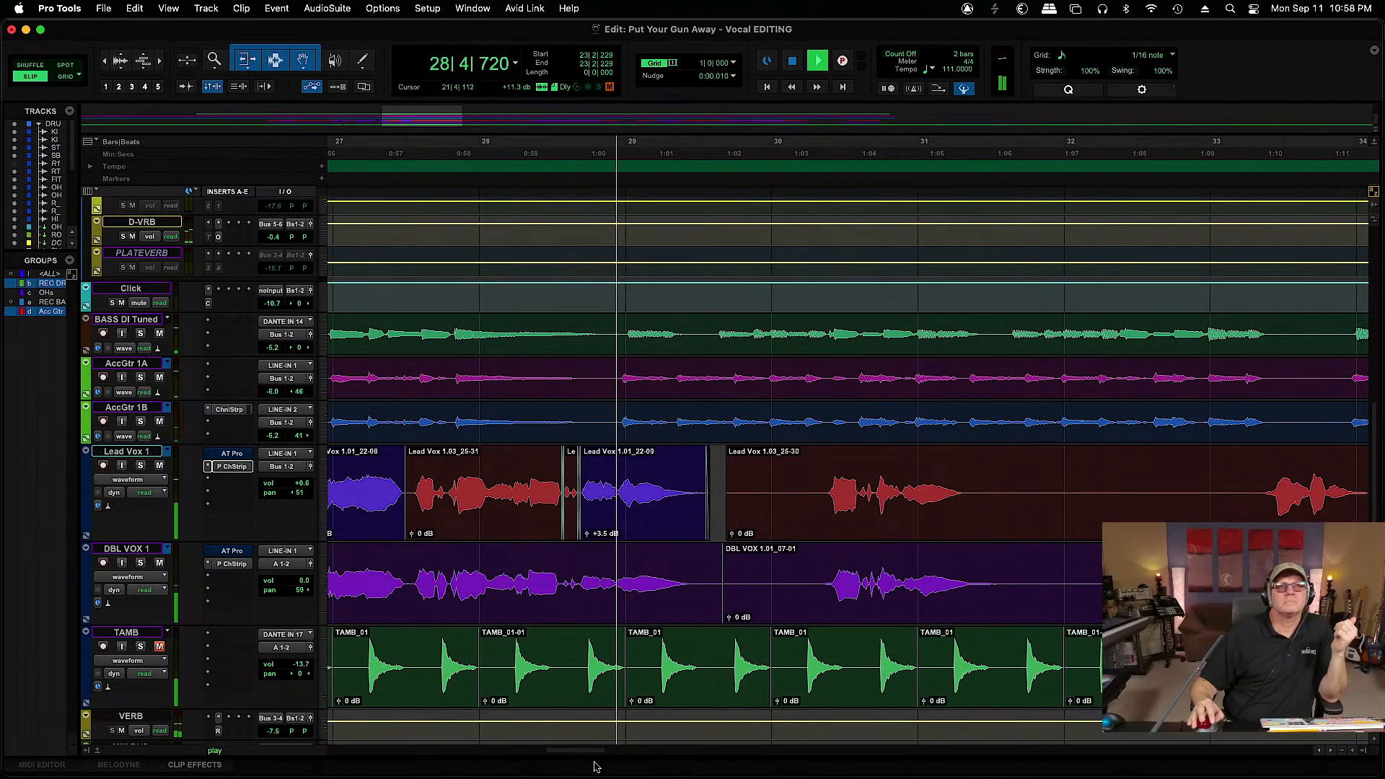
left_click_drag(595, 766, 609, 767)
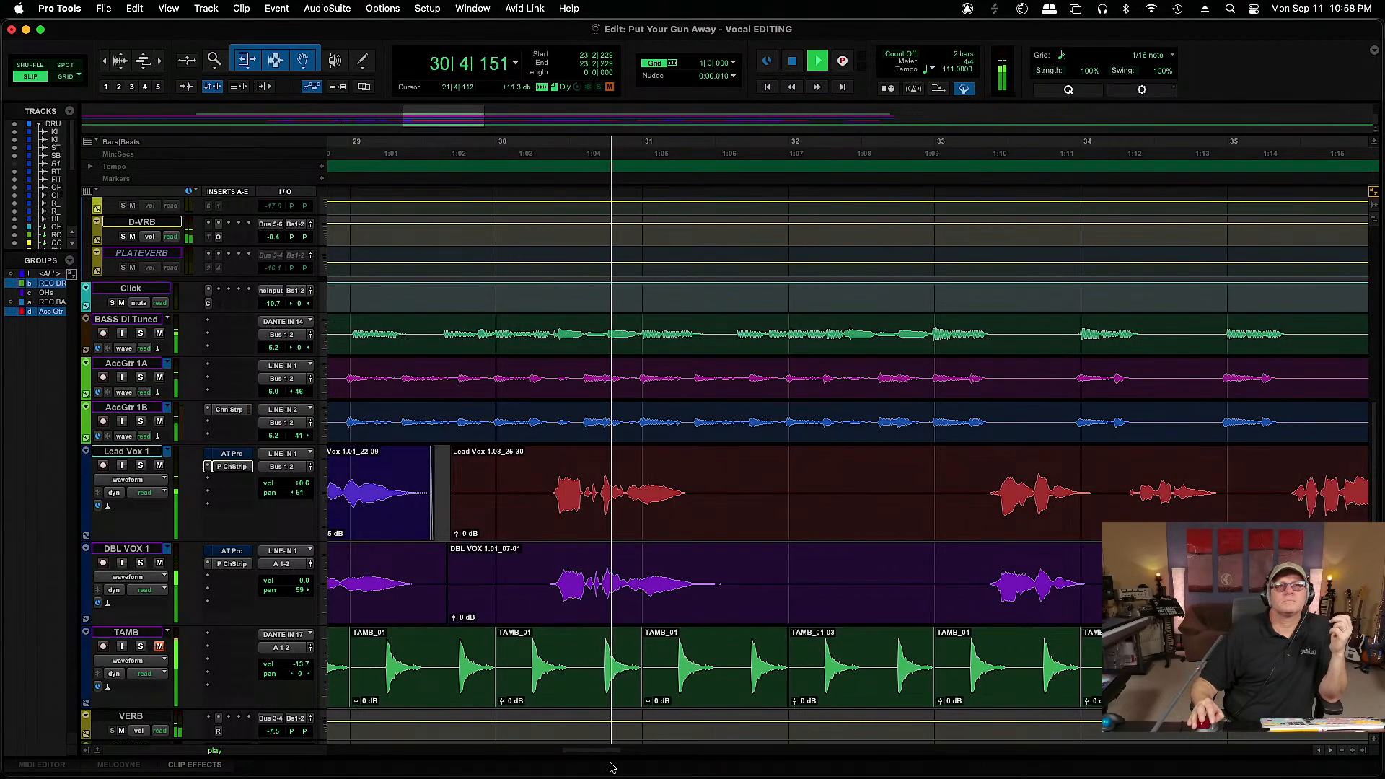
Delete the silence around the bar 30 phrase on both vocal tracks, and trim the double's end to 31|2|610 with a fade-out
left_click_drag(522, 485, 540, 596)
key("Delete")
left_click_drag(715, 467, 816, 581)
key("Delete")
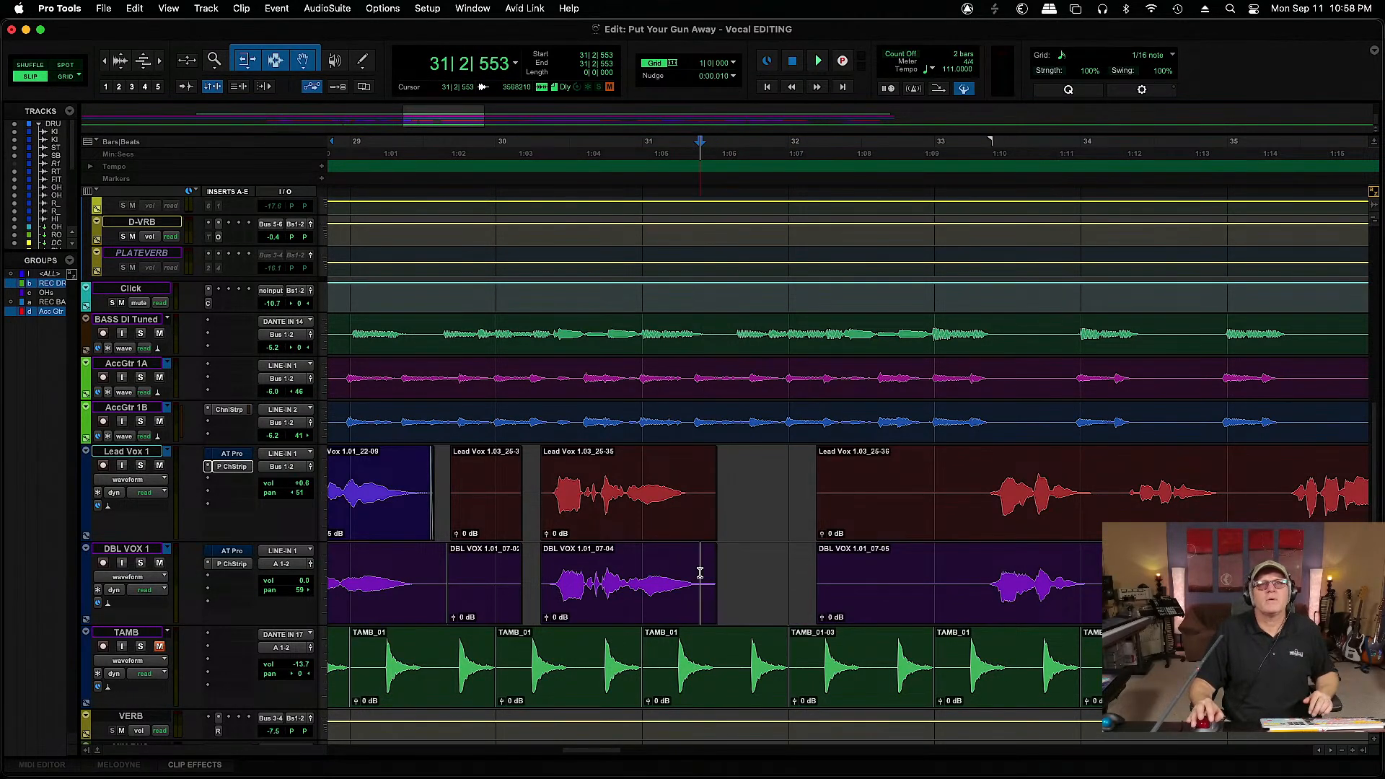
left_click_drag(710, 571, 677, 550)
Split the DBL VOX 1.01_07-04 clip just before 30|4, shift both parts slightly earlier to match the lead, and play from 30|2|394
left_click(577, 487)
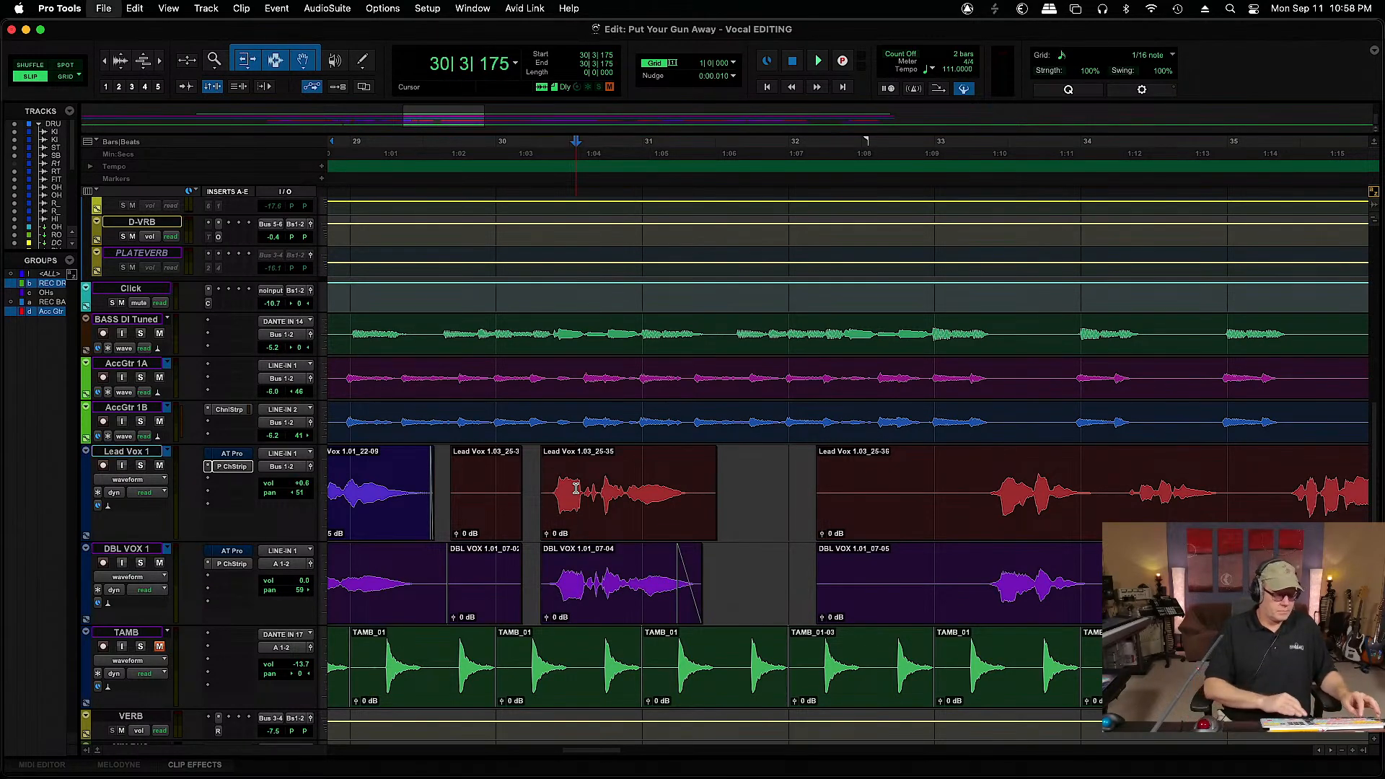
key("super+bracketright")
key("super+bracketright")
key("super+bracketright")
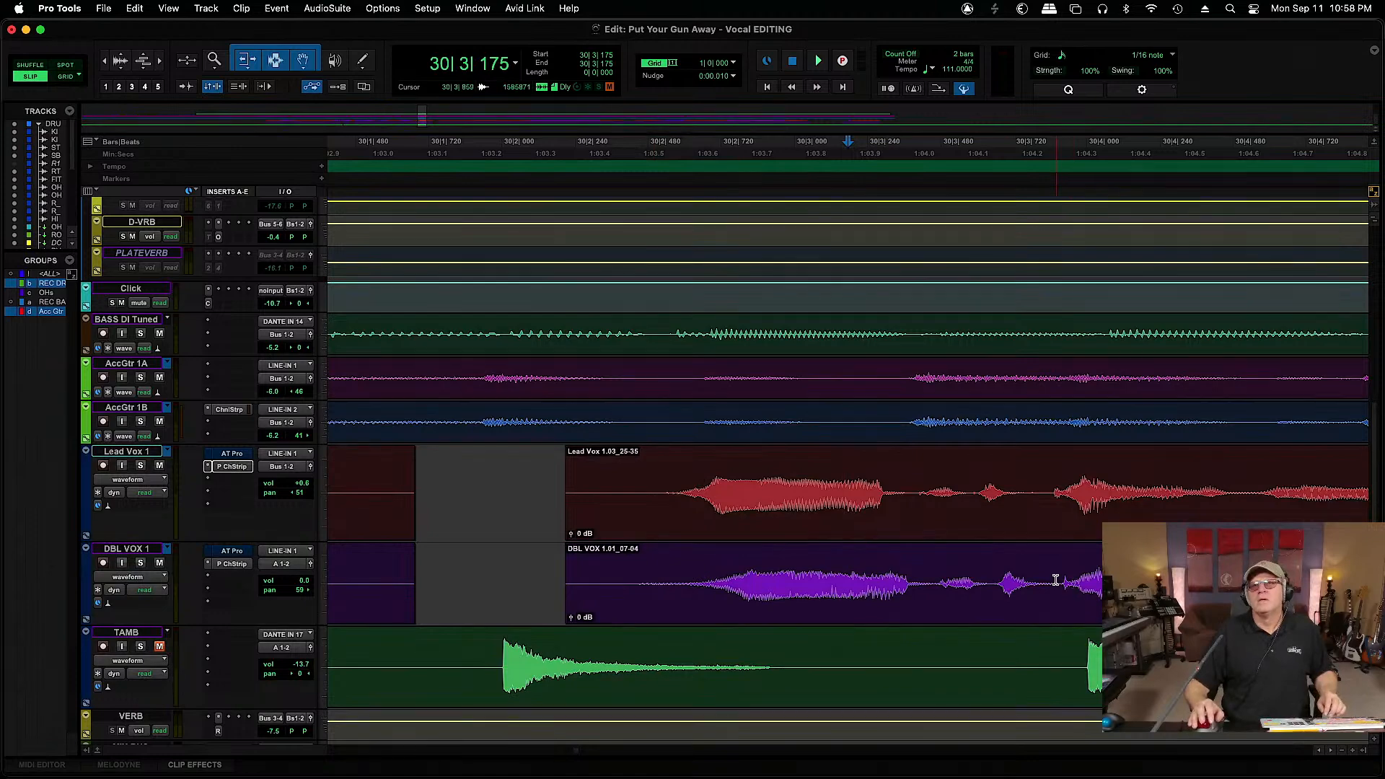
left_click(1092, 600)
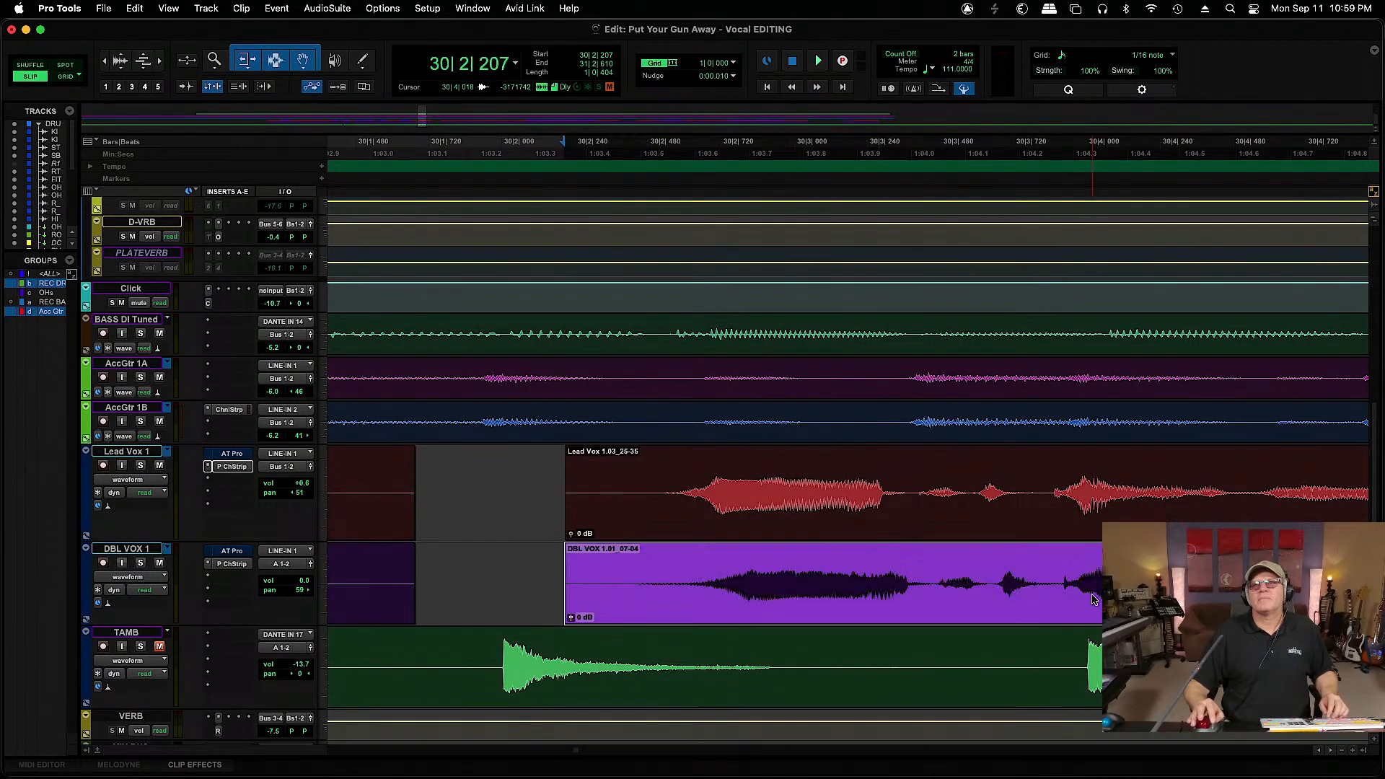
left_click_drag(1092, 600, 1009, 604)
left_click(1045, 581)
key("space")
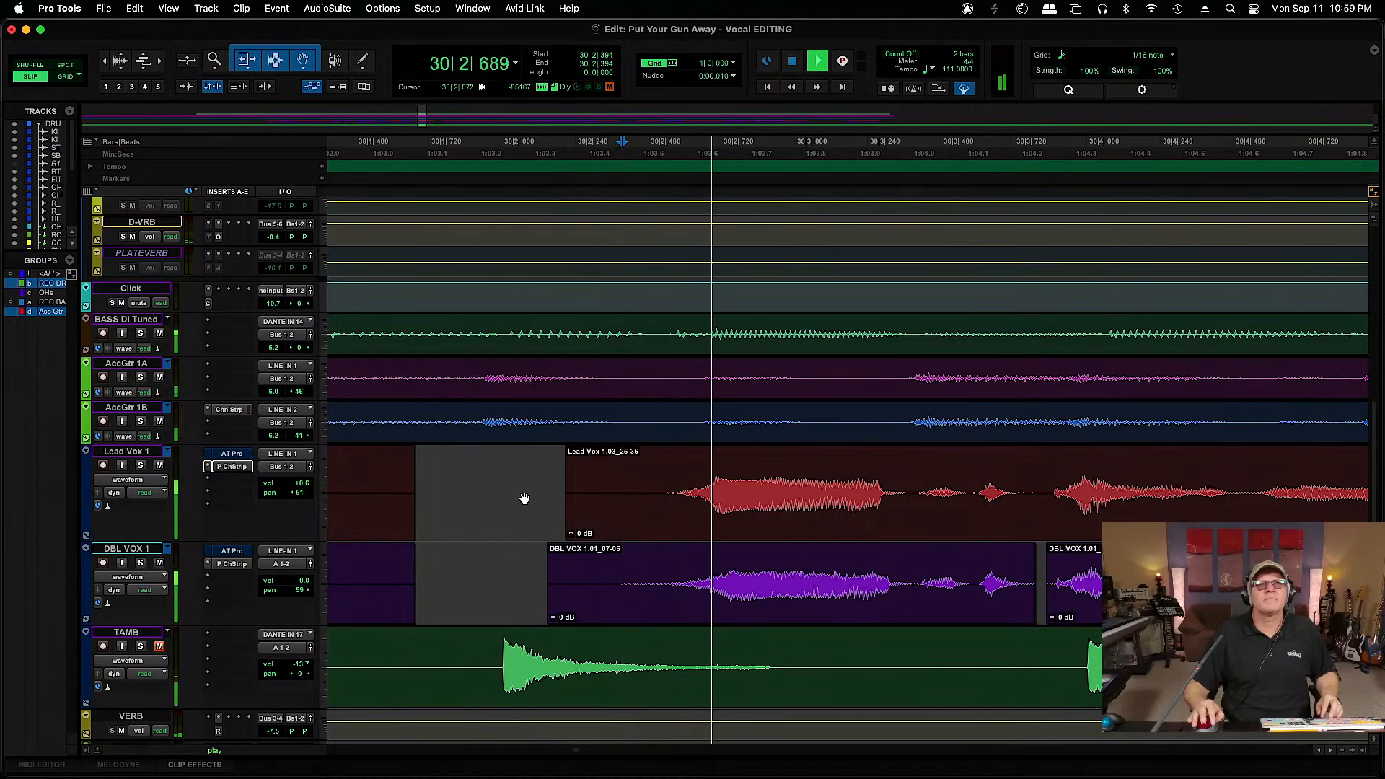
Trim both bar 30 vocal starts with fade-ins, crossfade the double's edit from 30|3|791 to 30|3|819, and play from 30|2|214
left_click_drag(520, 479, 678, 552)
key("Delete")
left_click_drag(603, 458, 652, 459)
left_click(1039, 584)
left_click_drag(1053, 582, 1035, 611)
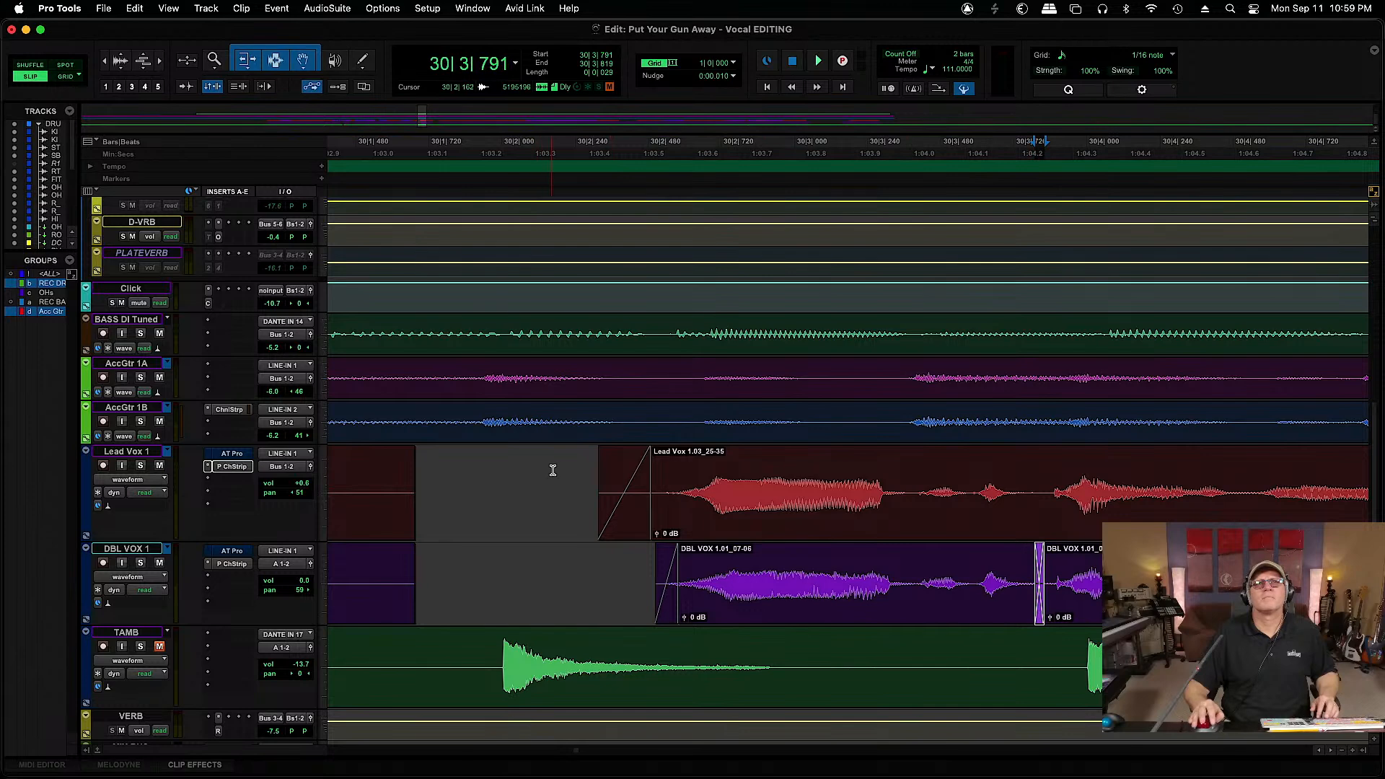
key("space")
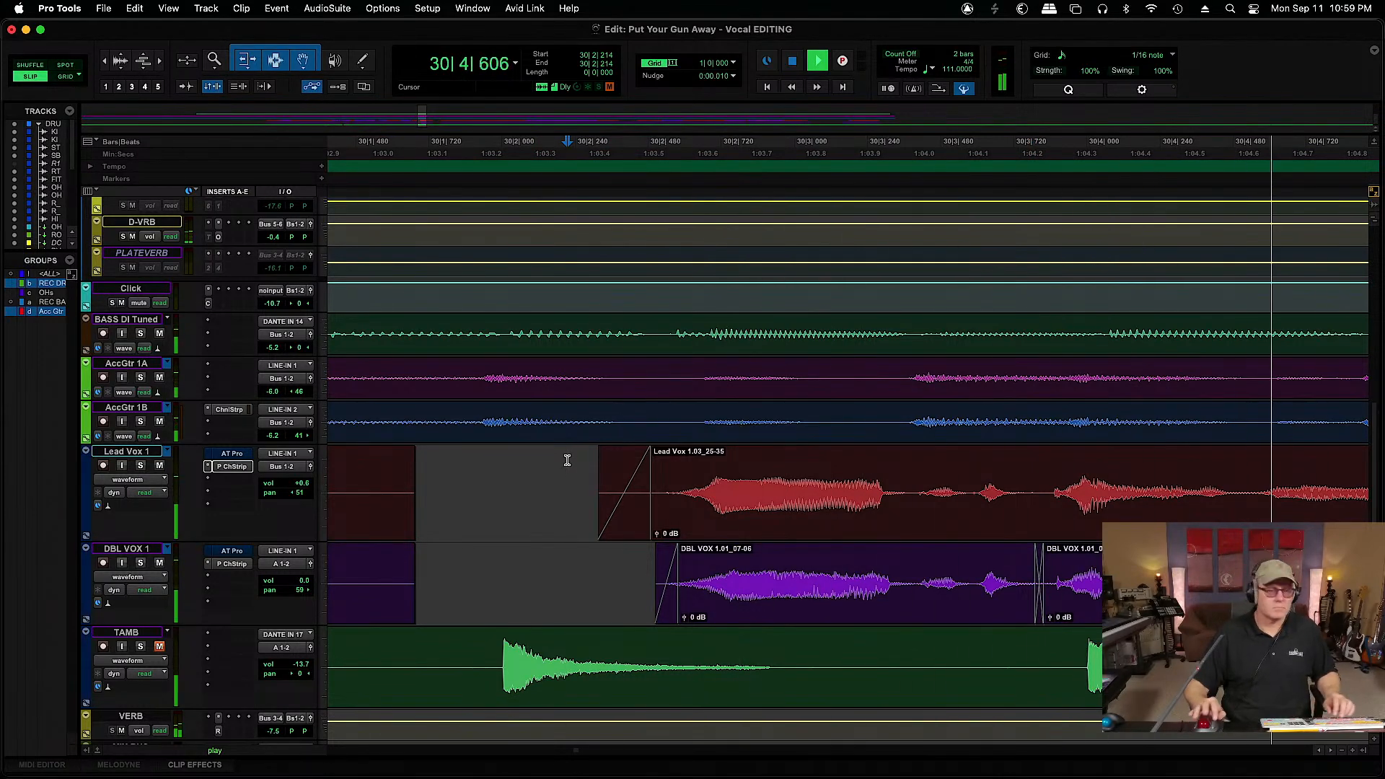
Trim the Lead Vox 1.03_25-35 clip's end to 31|2|591 with a fade-out from 31|2|402
key("super+bracketleft")
key("super+bracketleft")
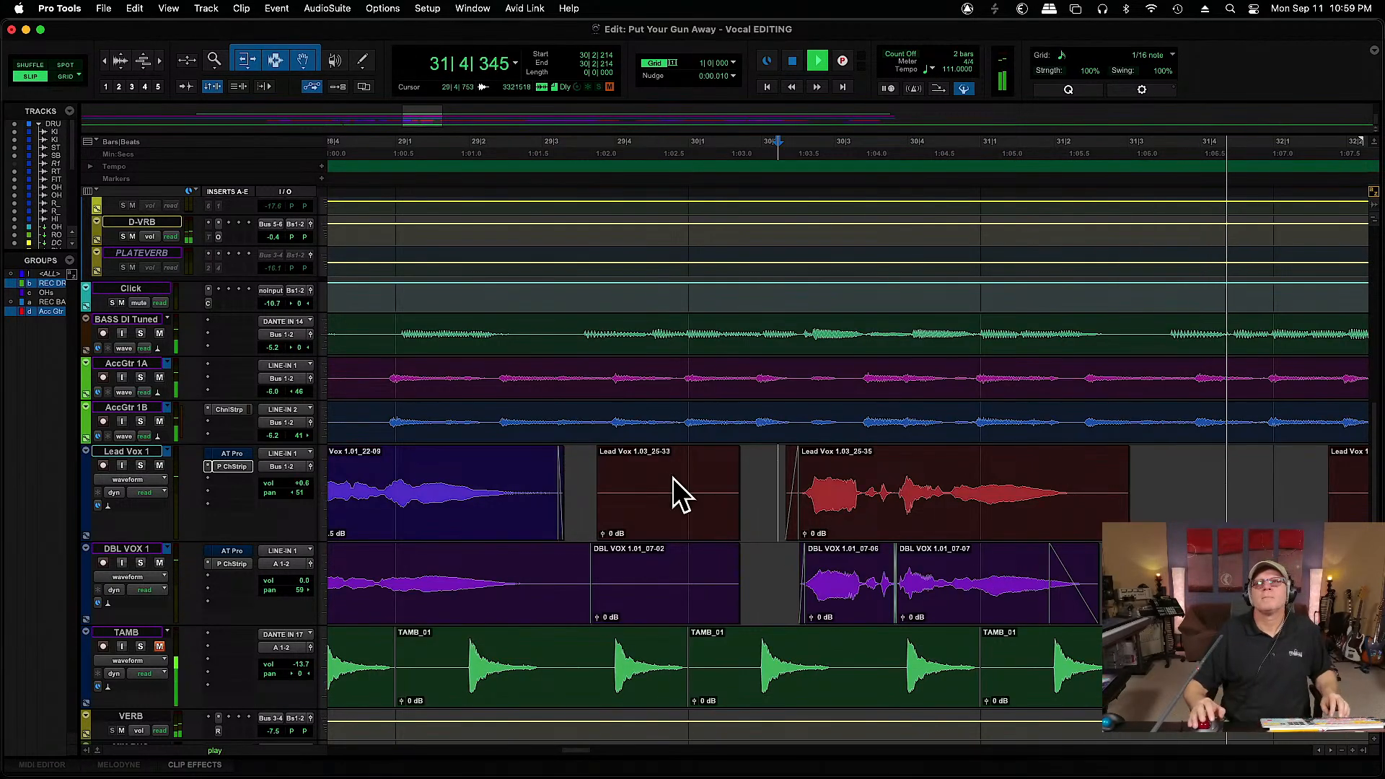
left_click_drag(1128, 480, 1085, 466)
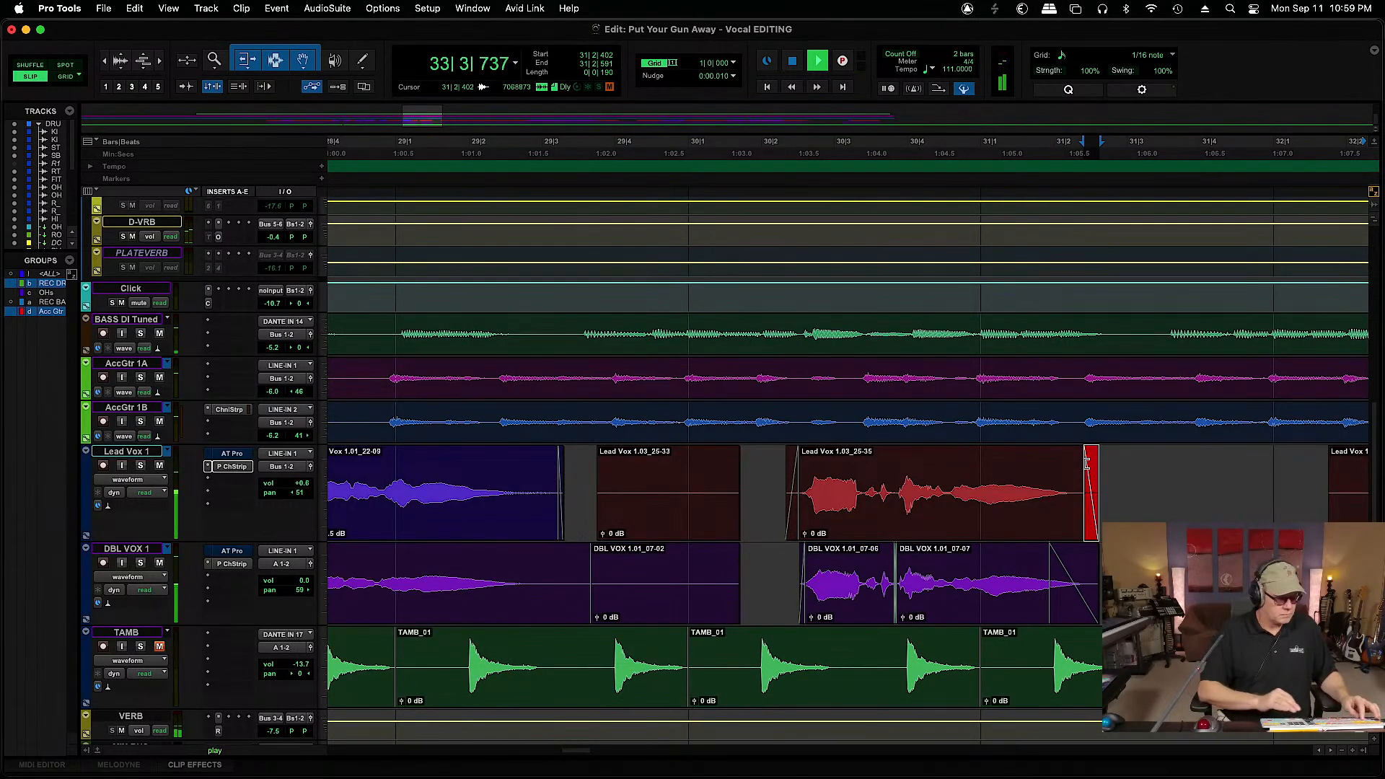
Play back the vocals along the song and replay the lead and double vocal phrase around bars 42 to 44
key("super+bracketleft")
key("super+bracketleft")
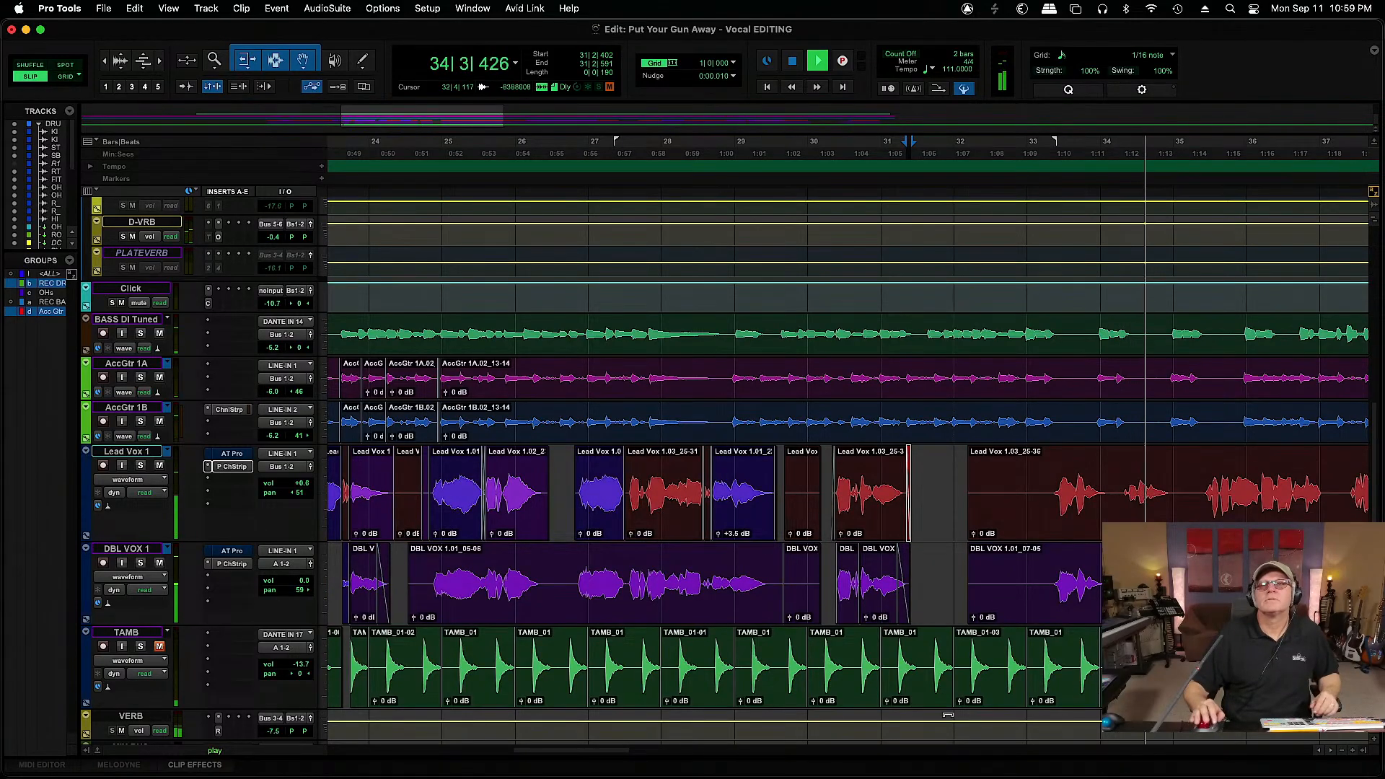
left_click_drag(617, 755, 699, 760)
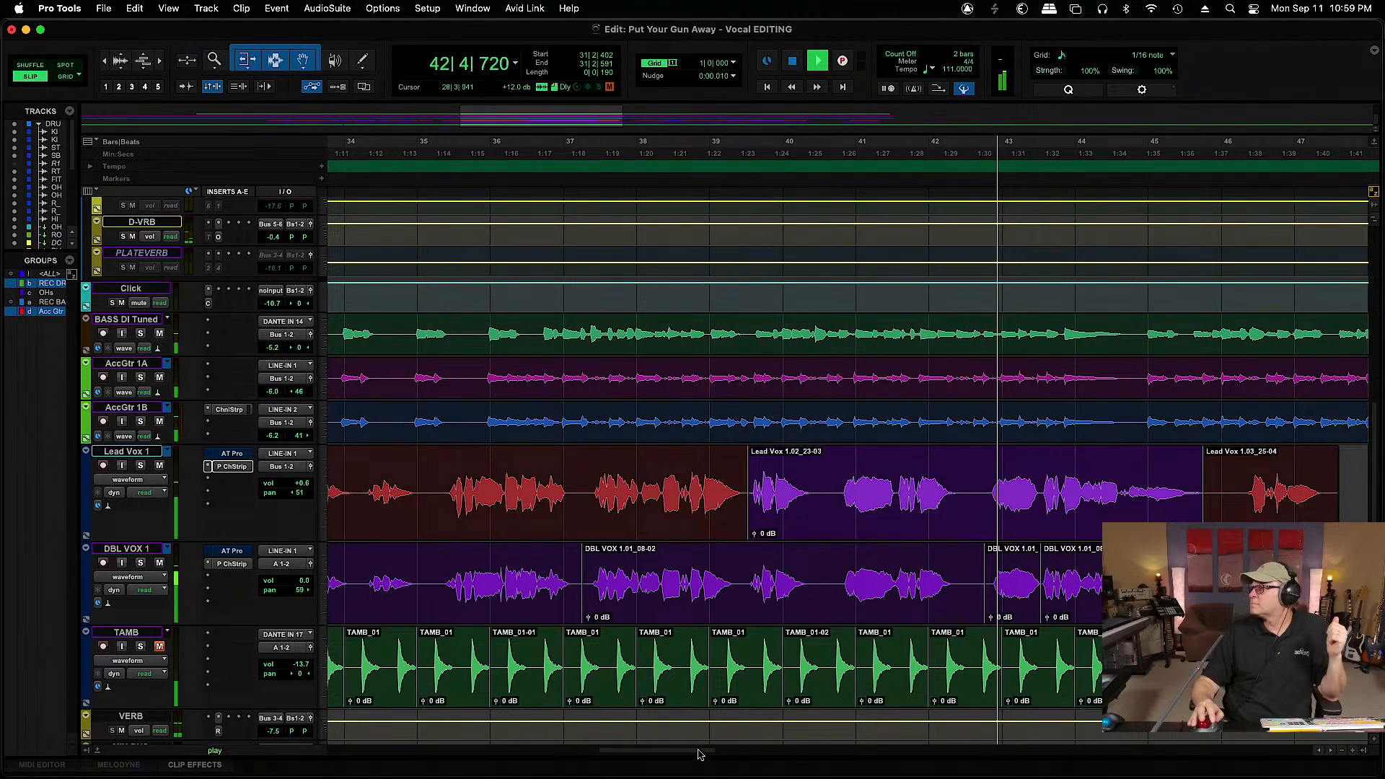
left_click_drag(698, 754, 744, 758)
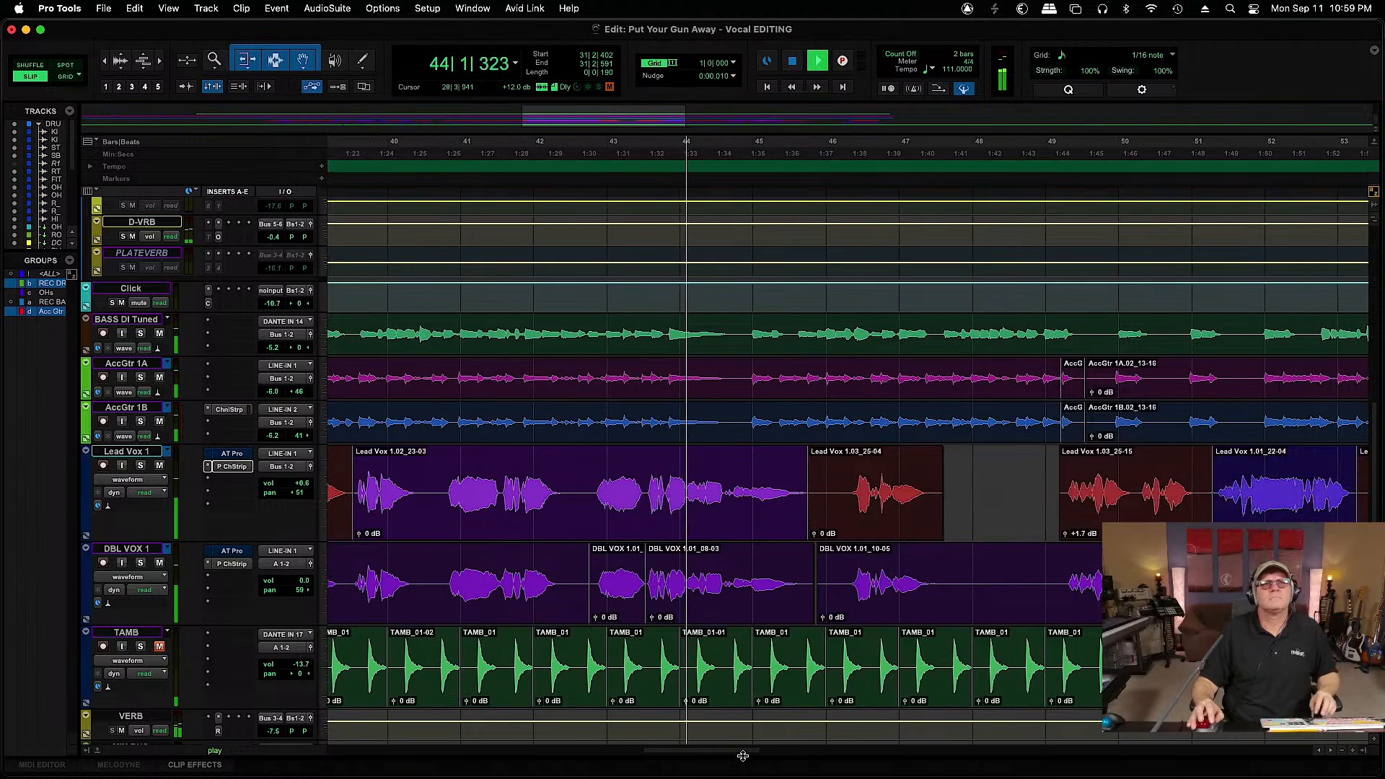
key("space")
left_click(618, 481)
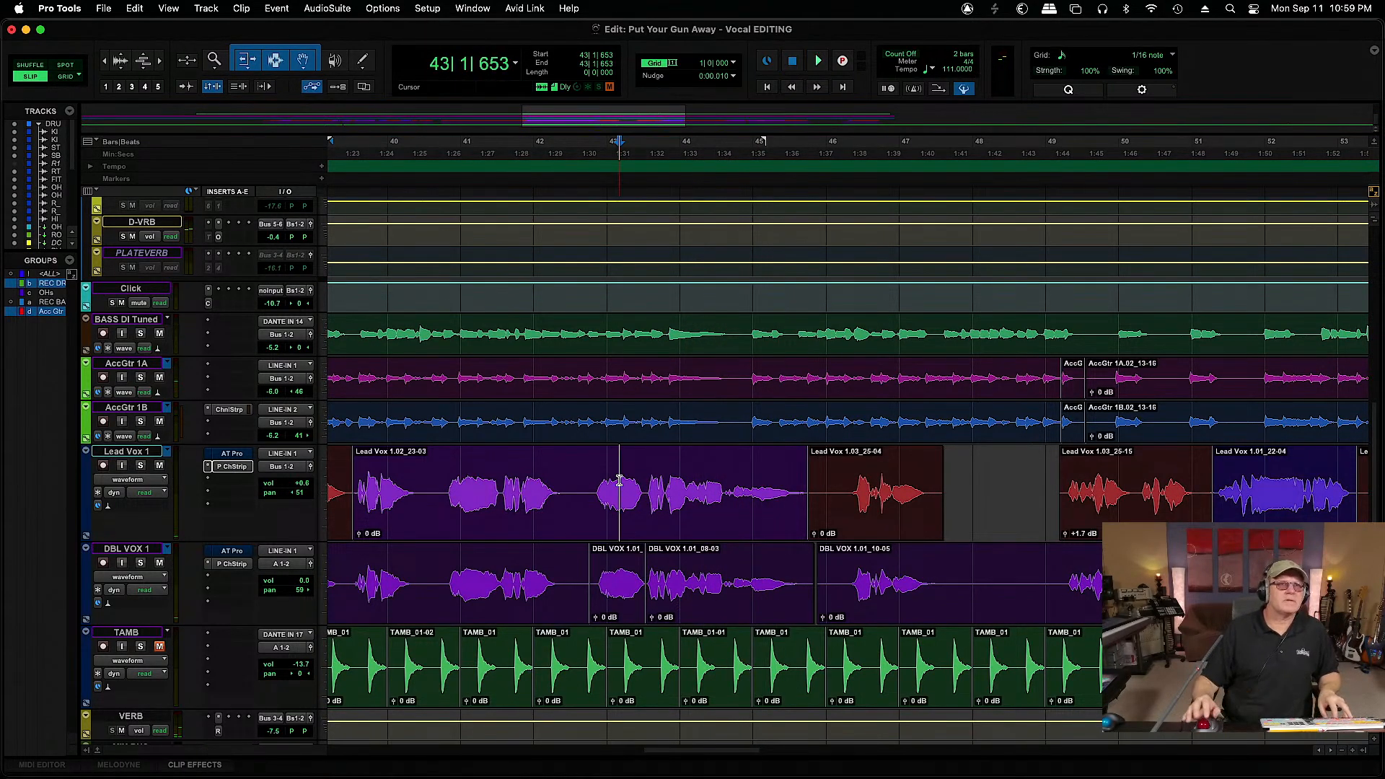
key("space")
left_click(593, 481)
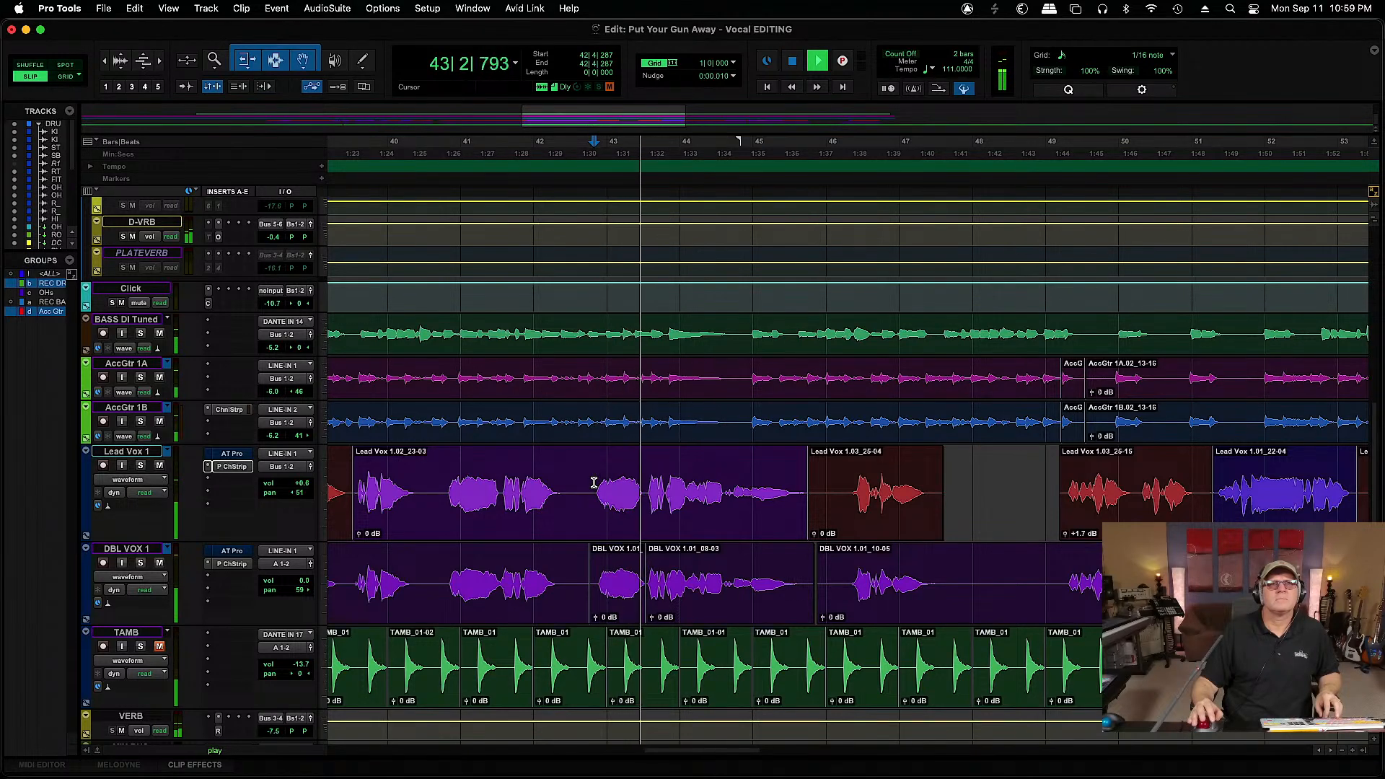
key("space")
Show the Lead Vox 1 playlists and separate the main-lane word from 42|4|268 to 43|3|144 into its own clip
key("super+bracketright")
key("super+bracketright")
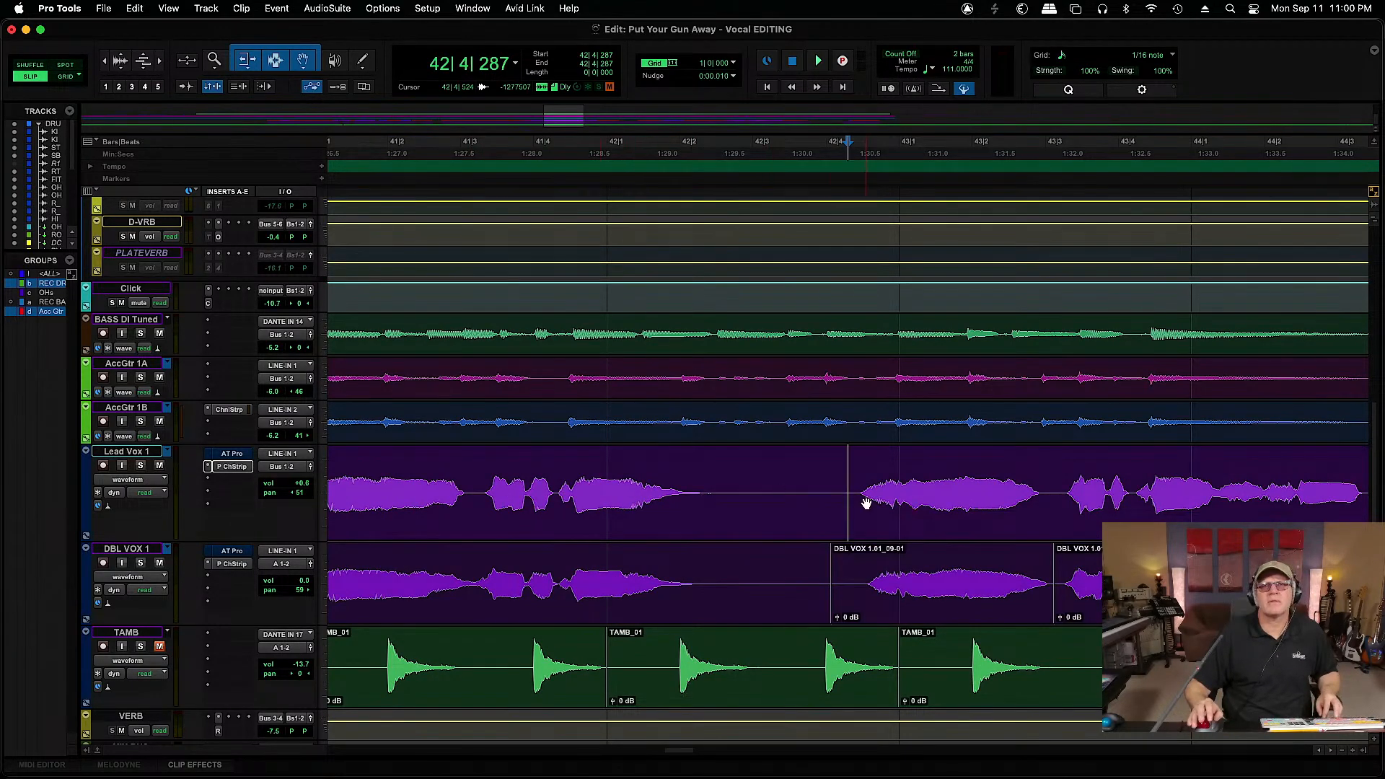
left_click(130, 479)
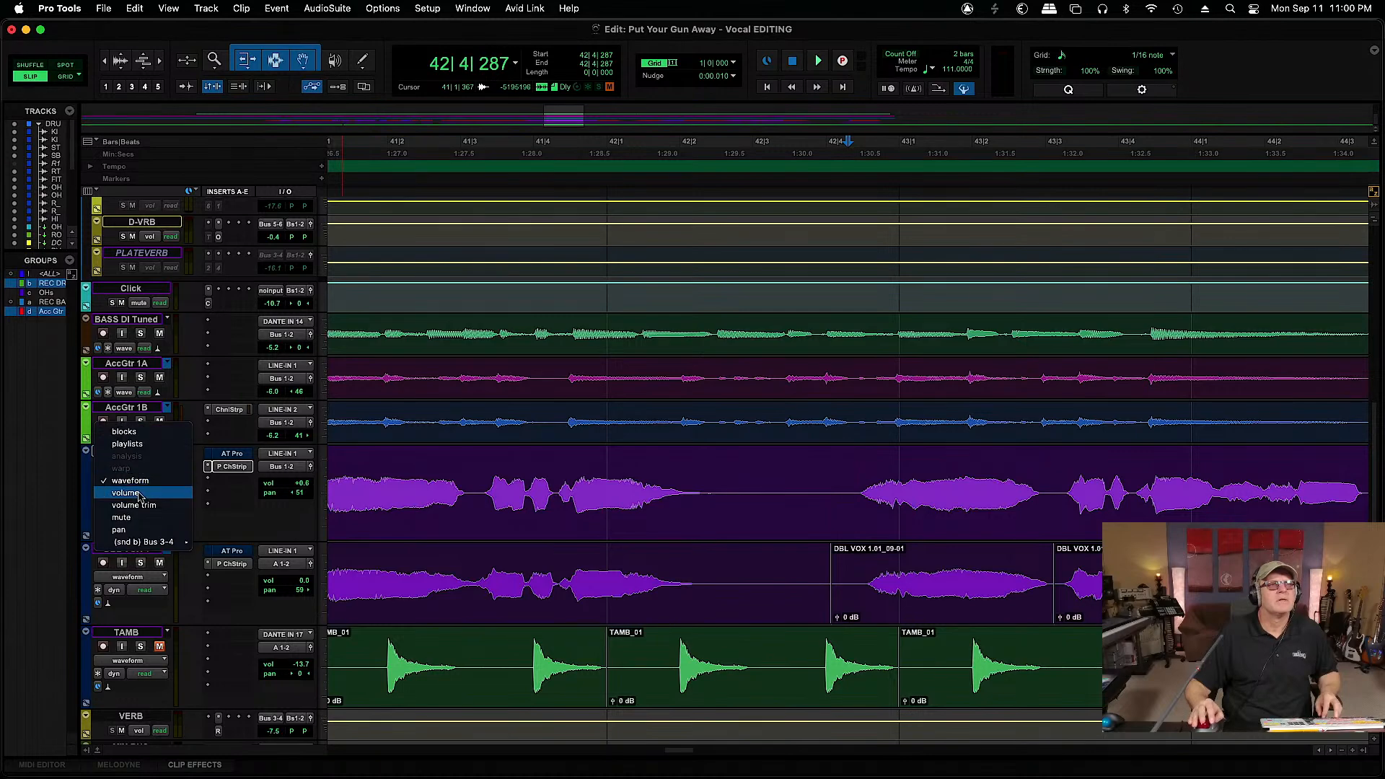
left_click(128, 444)
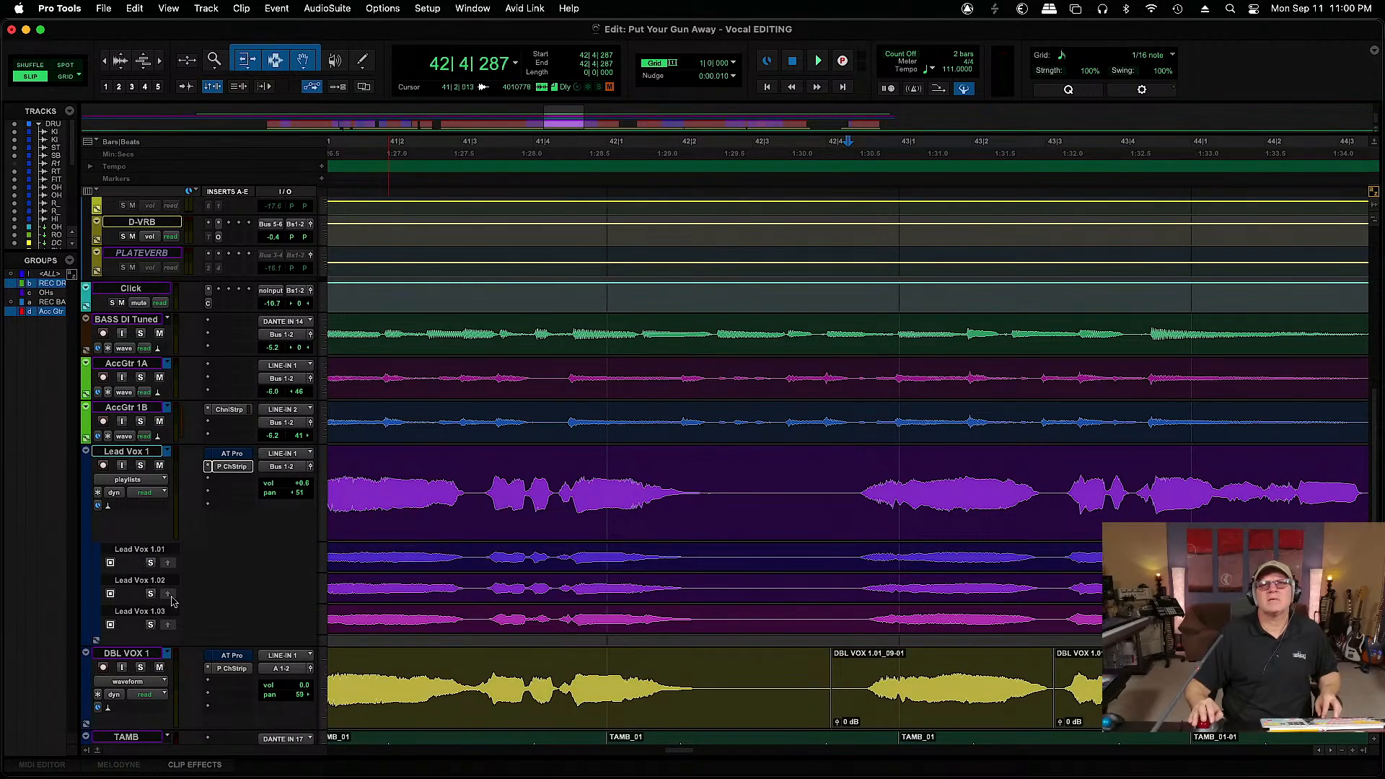
left_click_drag(845, 486, 1052, 483)
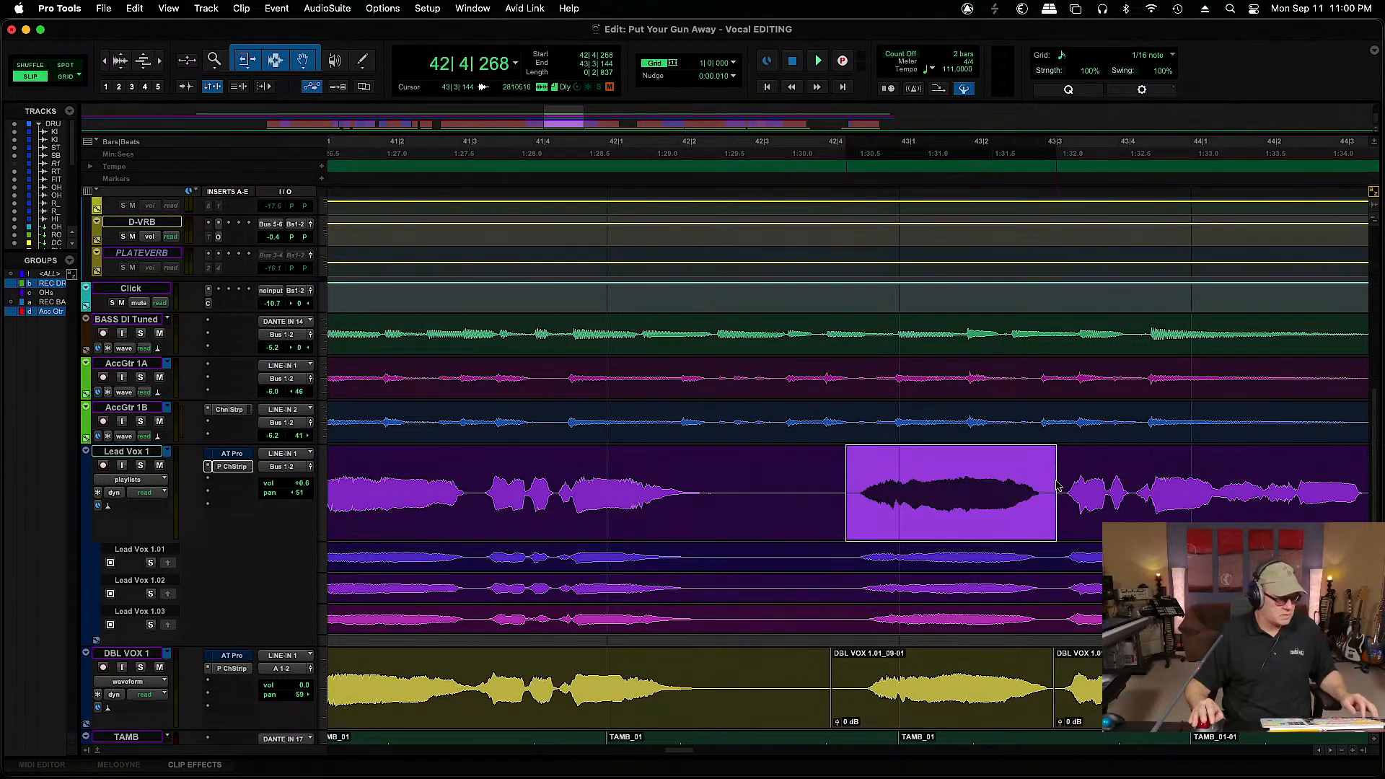
key("super+e")
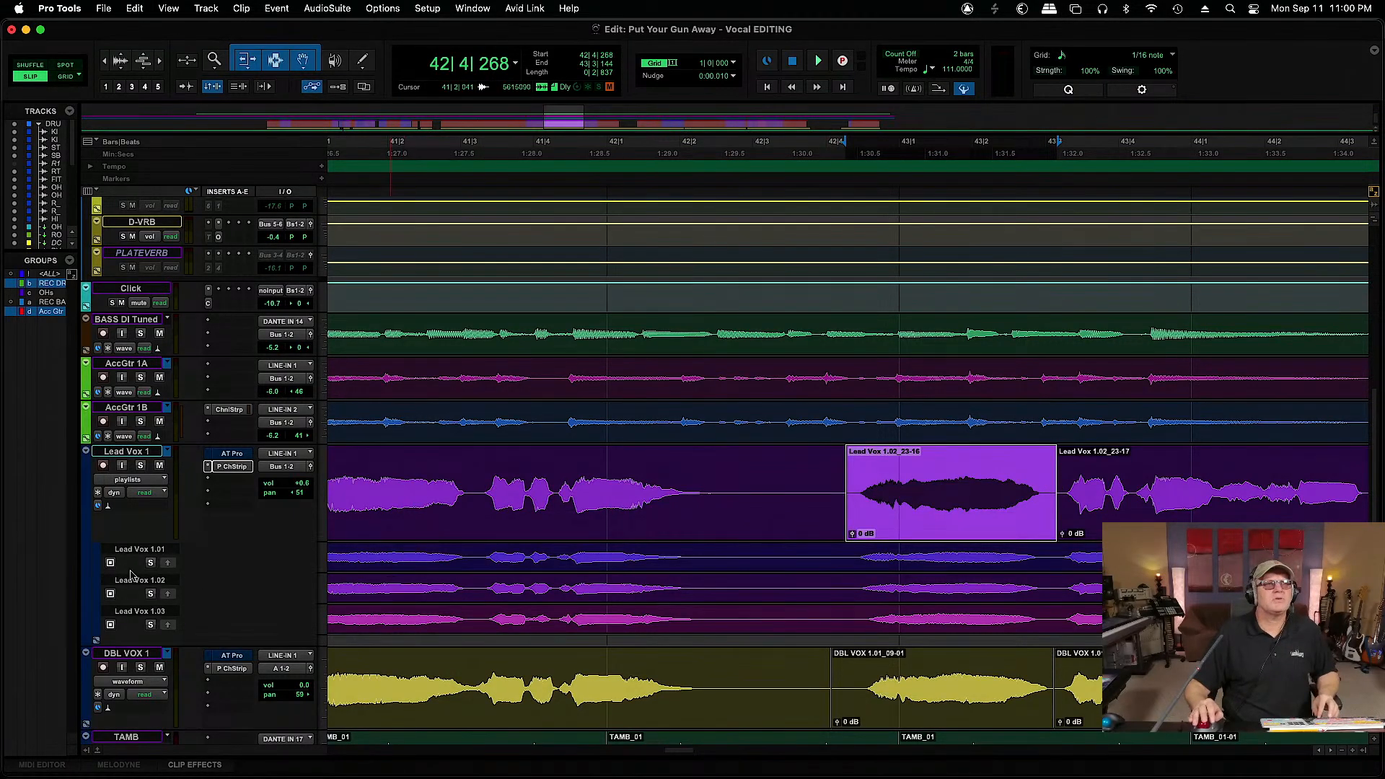
Audition the Lead Vox 1.01 take from bar 42 and copy its 42|4 to 43|3 word to the main playlist
left_click(804, 561)
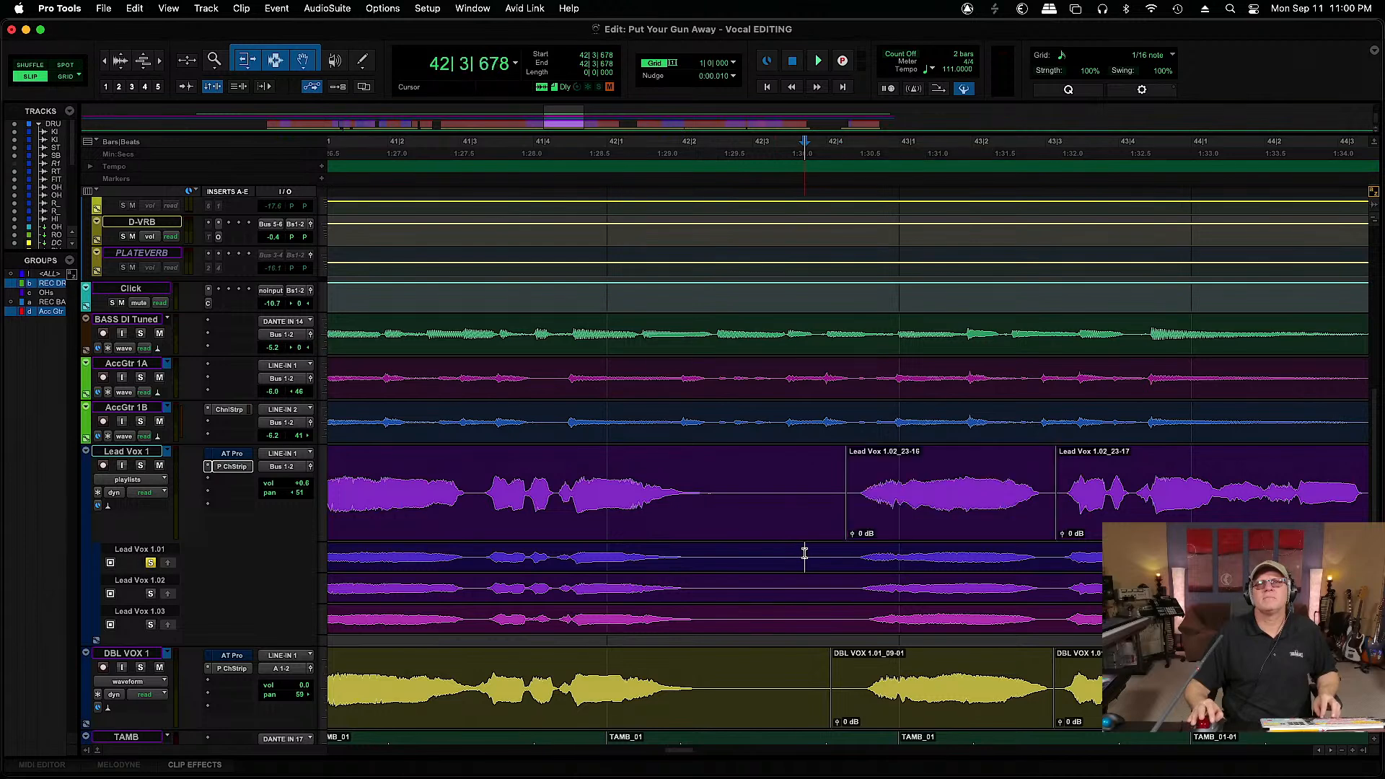
key("space")
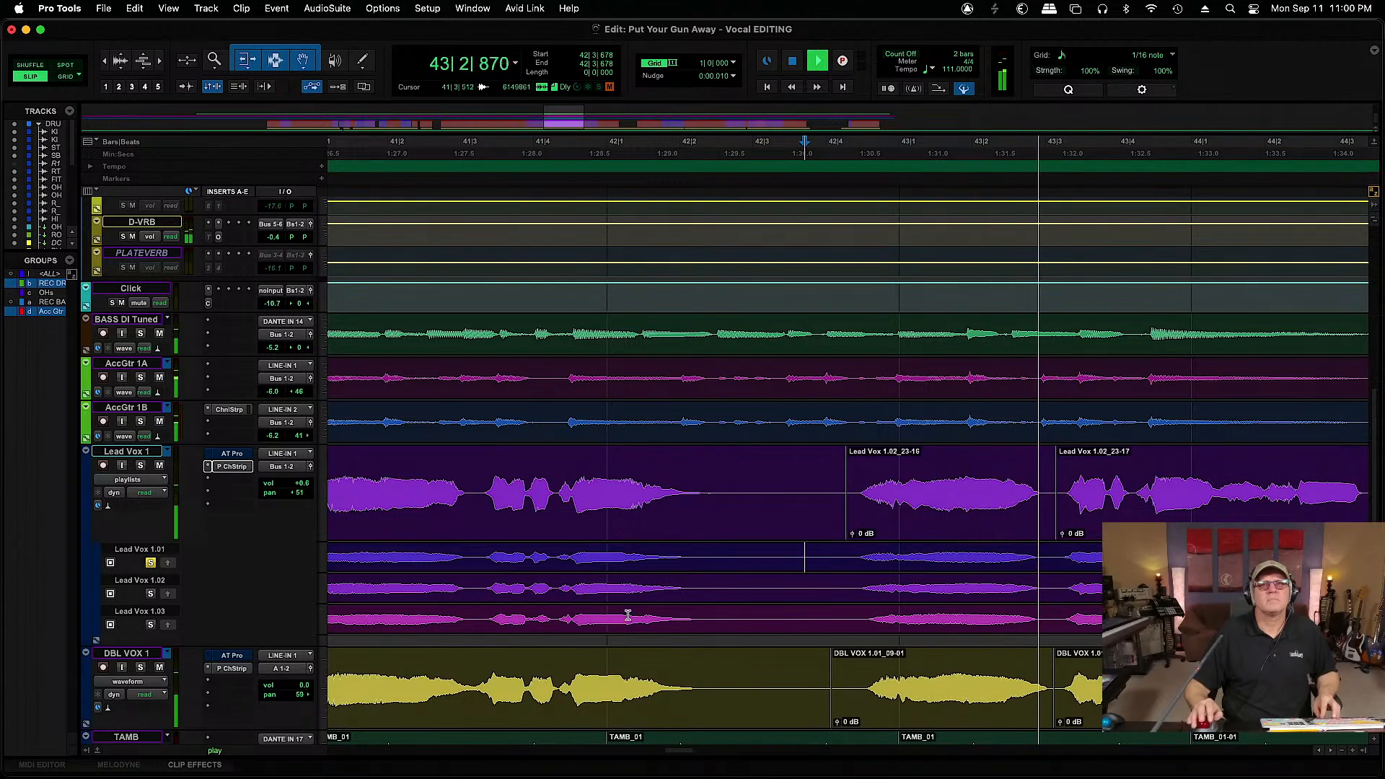
key("space")
left_click_drag(1052, 552, 838, 575)
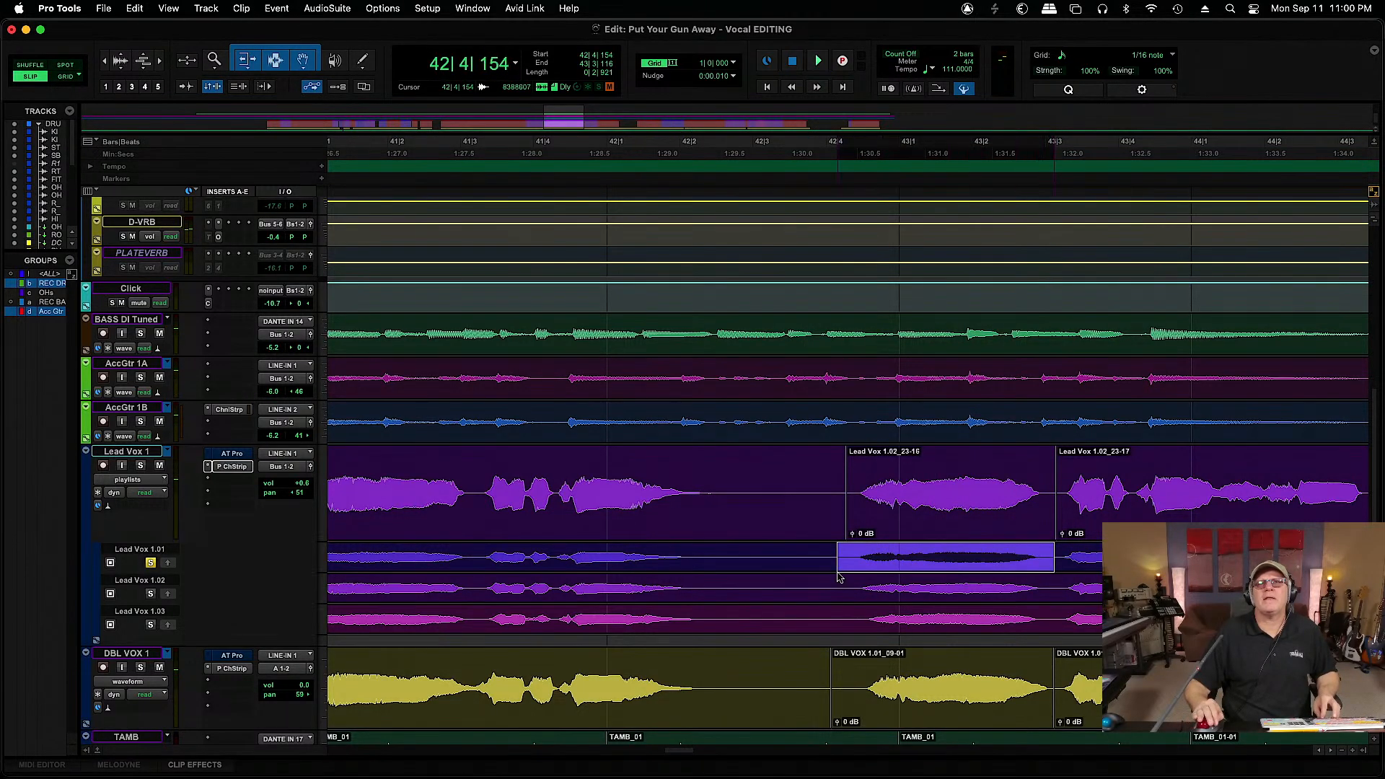
left_click(169, 563)
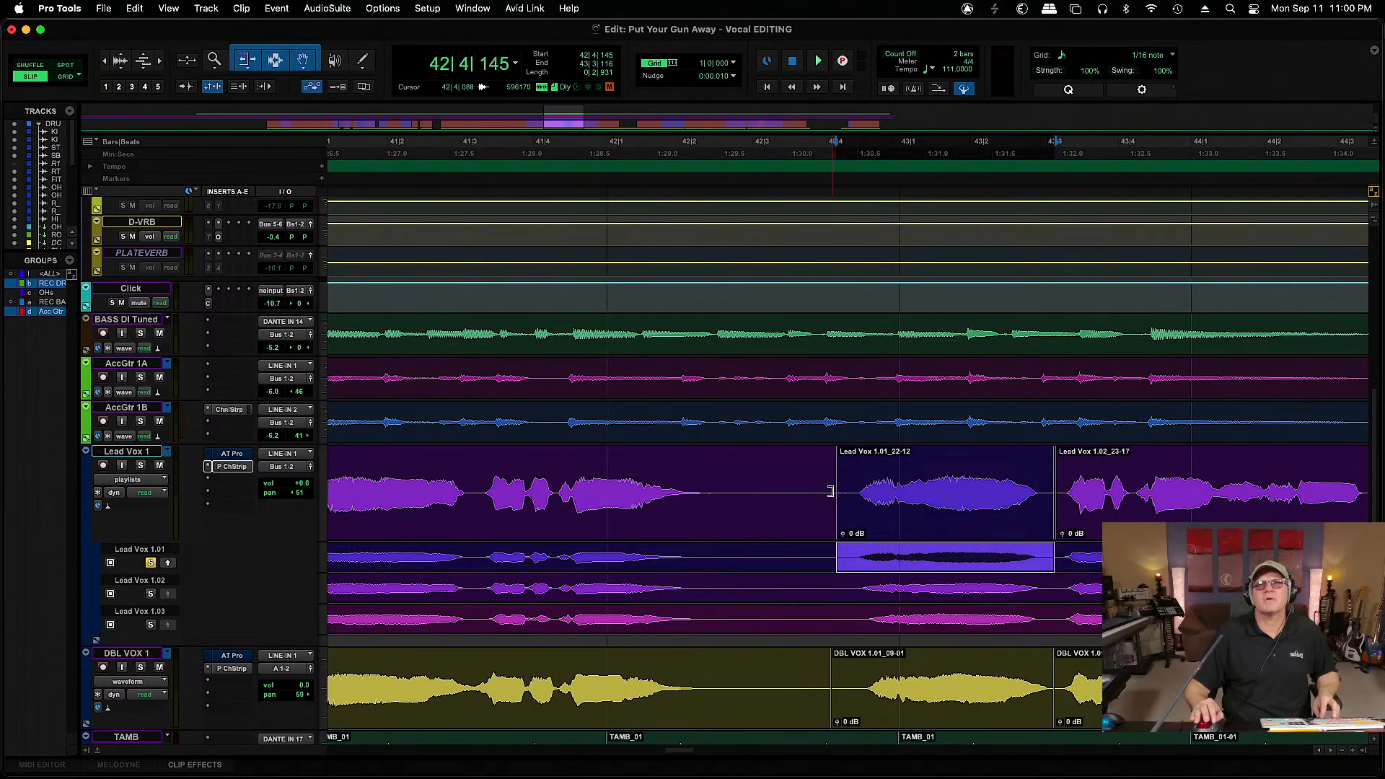
Trim the start of the copied Lead Vox 1.01 clip to 42|4|239, shift the clip slightly later, and audition it
left_click_drag(830, 491, 840, 491)
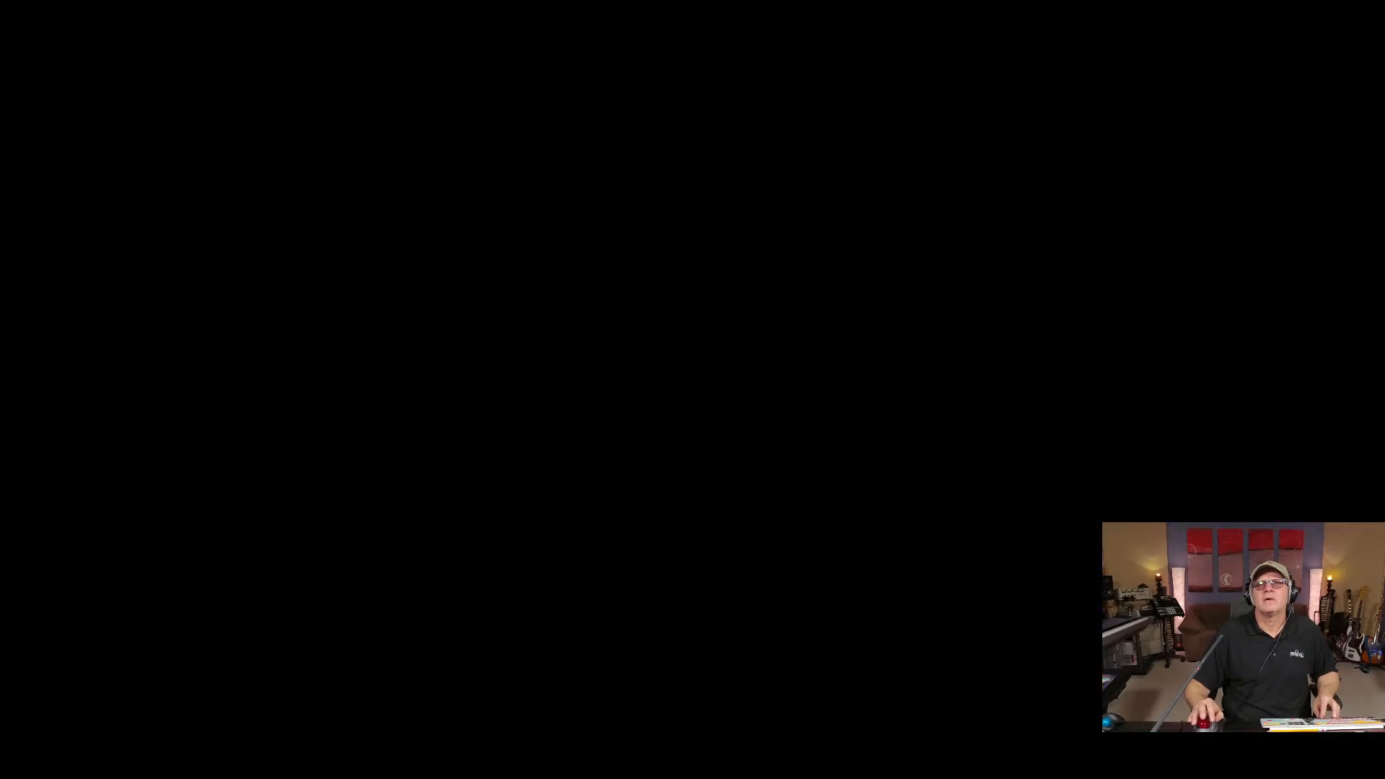
left_click(986, 510)
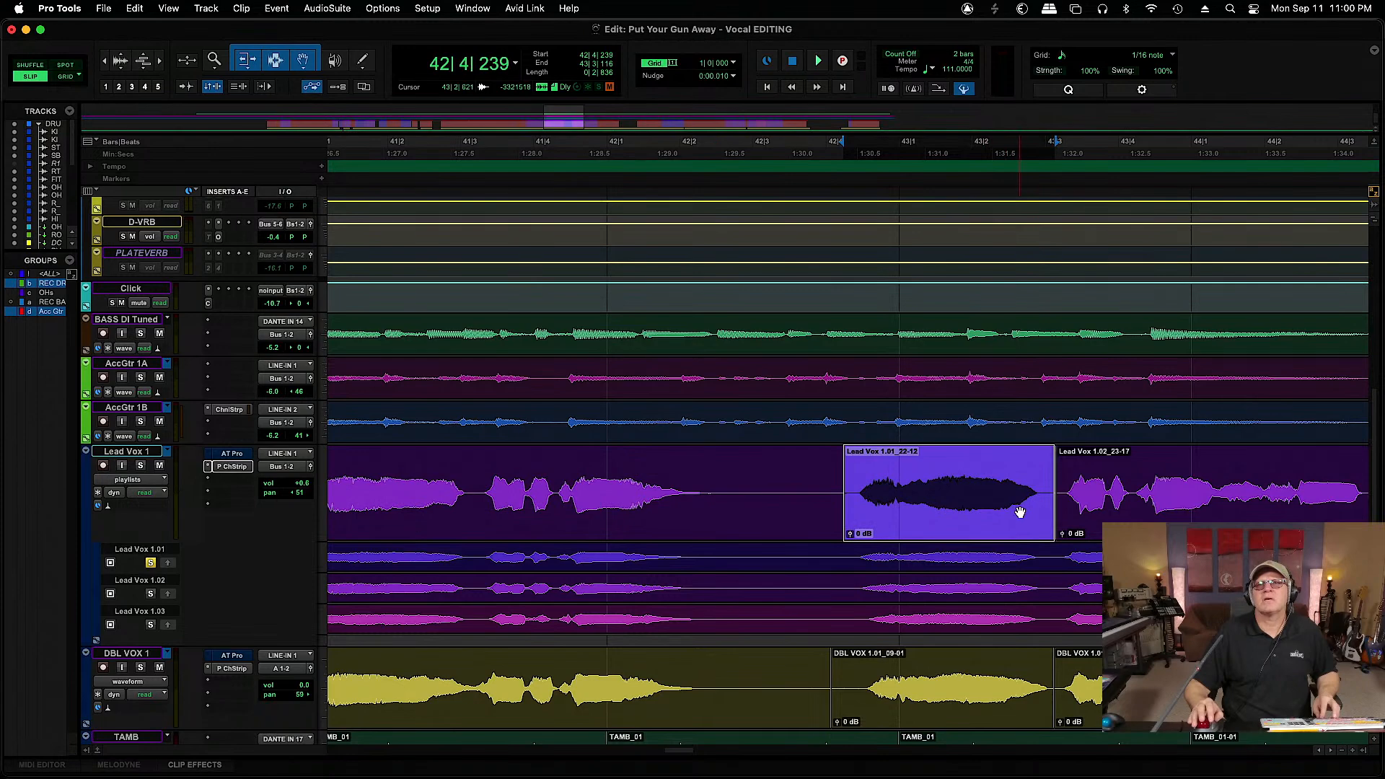
key("super+bracketright")
left_click_drag(1055, 517, 1063, 525)
left_click(763, 479)
key("space")
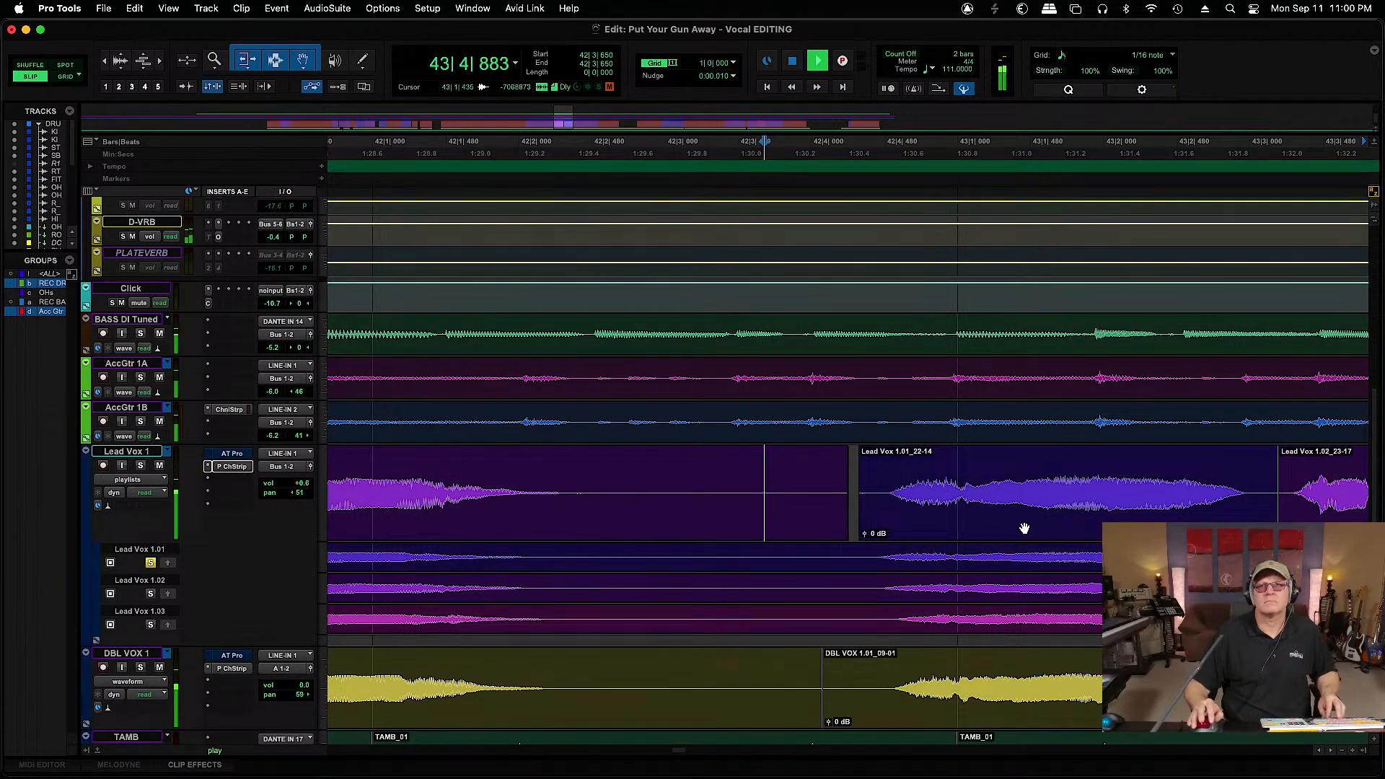
Shift the copied Lead Vox 1.01 clip slightly earlier and play through the line into bar 47
key("space")
left_click(1024, 528)
key("t")
left_click_drag(1101, 527, 1083, 528)
left_click(718, 455)
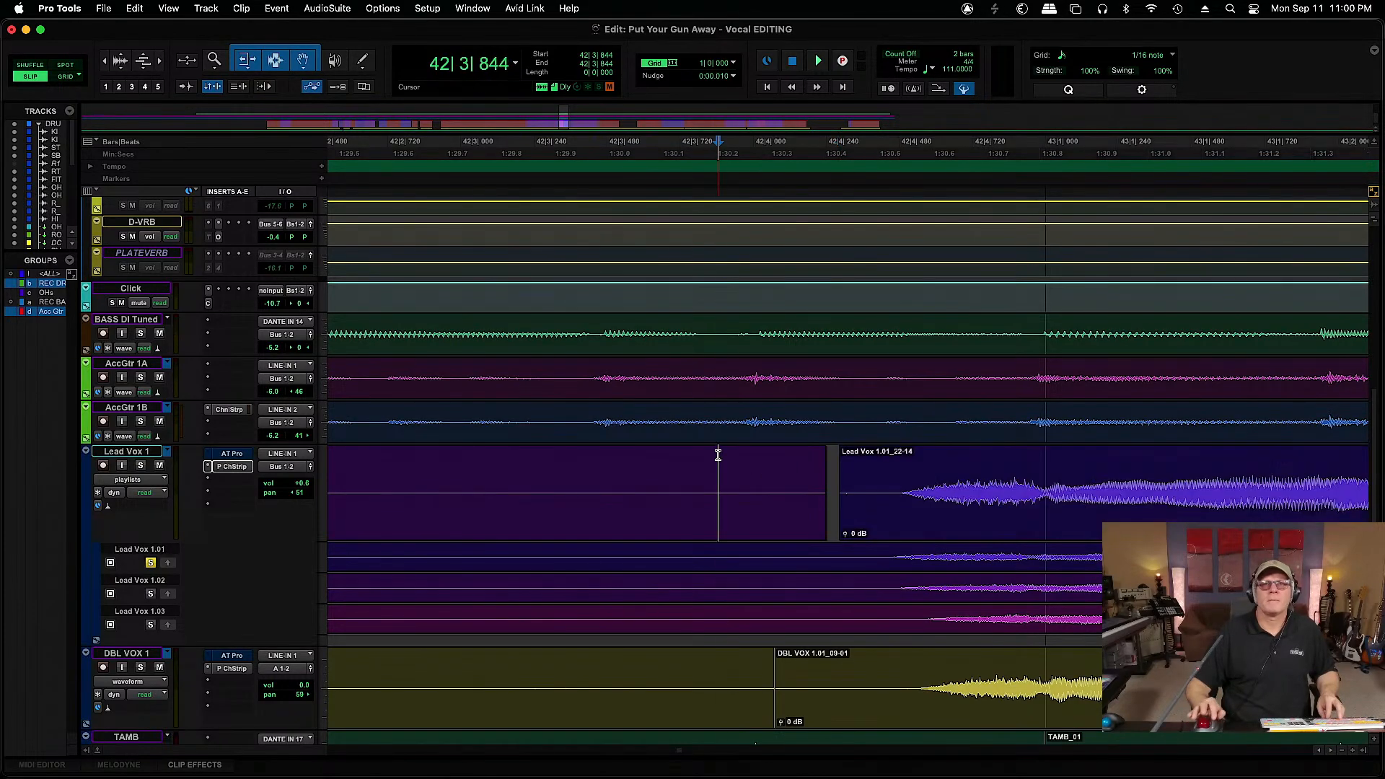
key("space")
key("r")
key("r")
key("r")
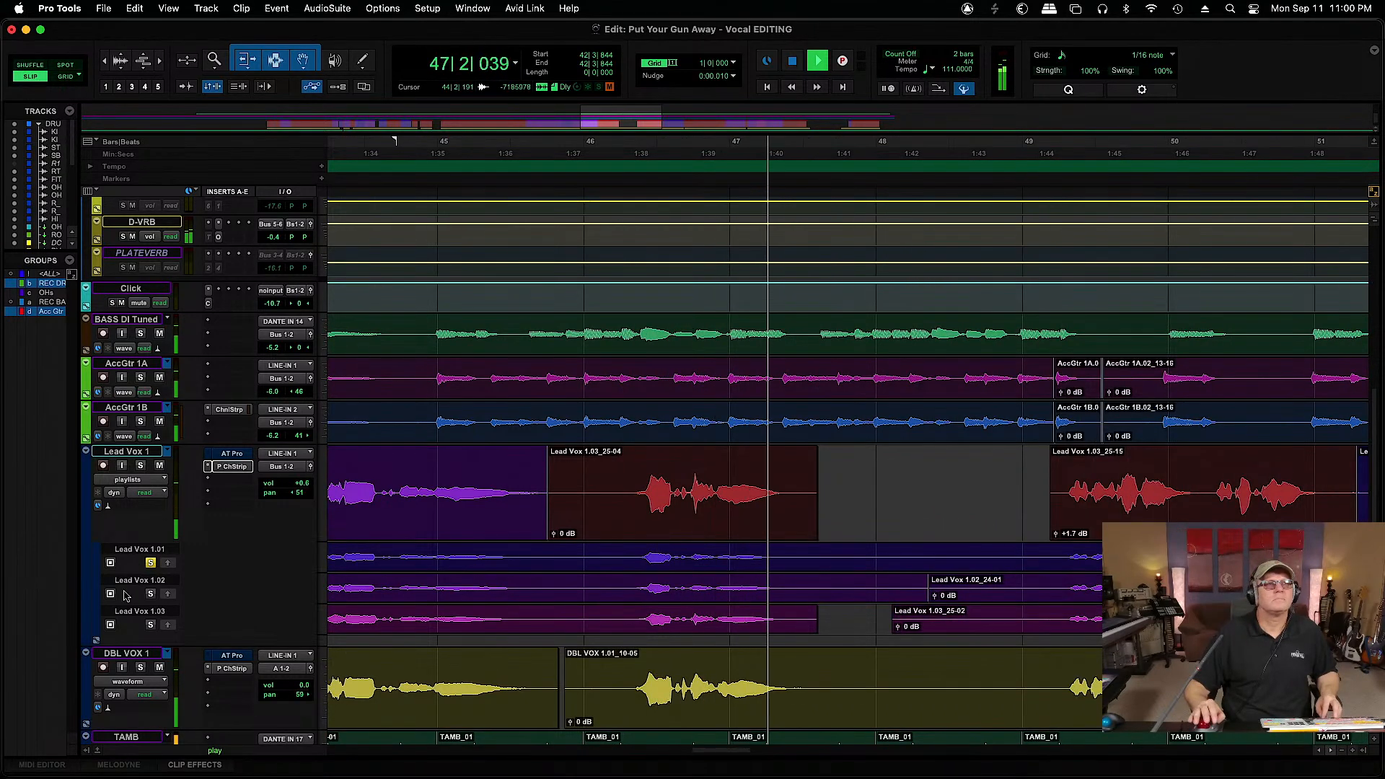
Replay the lead vocal phrase in bar 46 and compare it with the double vocal
key("space")
left_click(717, 476)
key("super+bracketright")
key("super+bracketright")
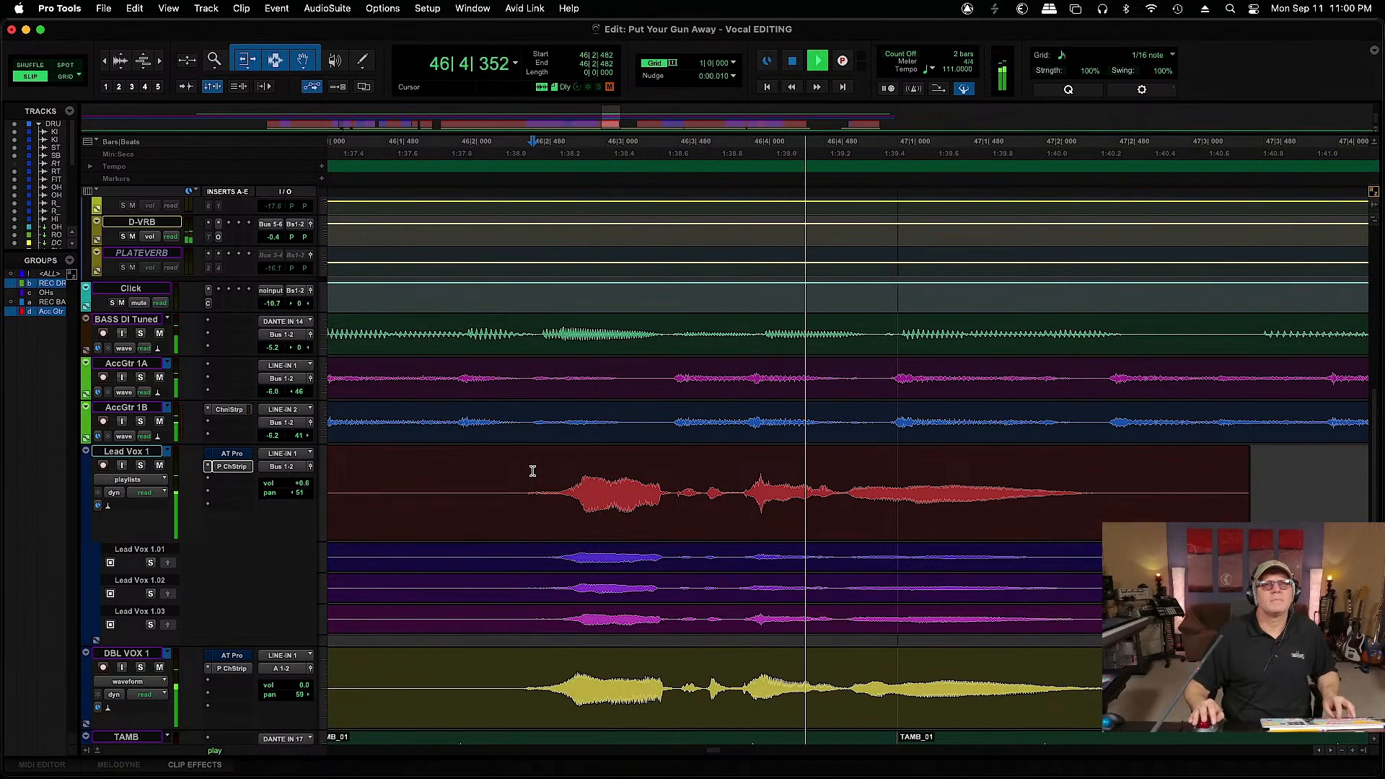
key("super+bracketleft")
key("super+bracketleft")
key("super+bracketleft")
key("super+bracketleft")
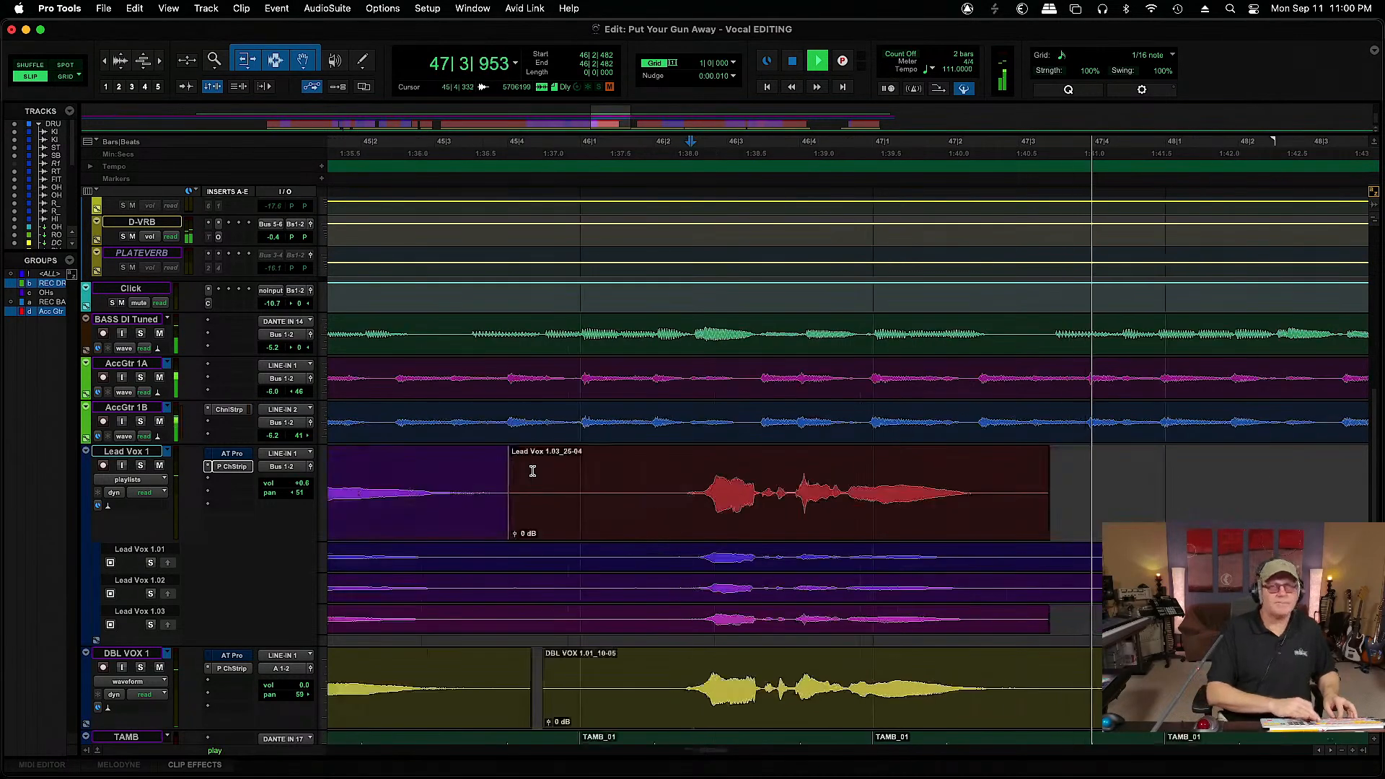
key("space")
Play back the edited vocals in context from bar 39, and again from bar 41 through bar 46
key("space")
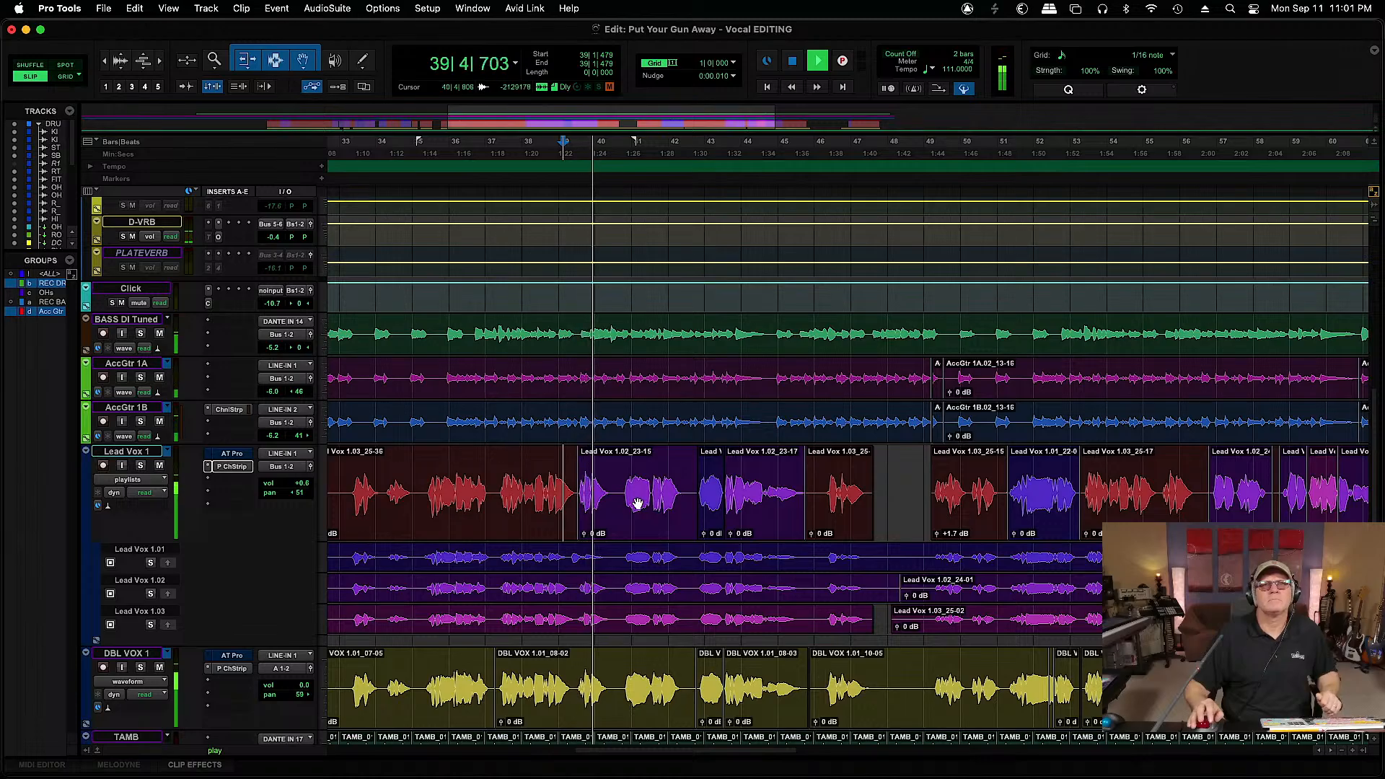
left_click(665, 476)
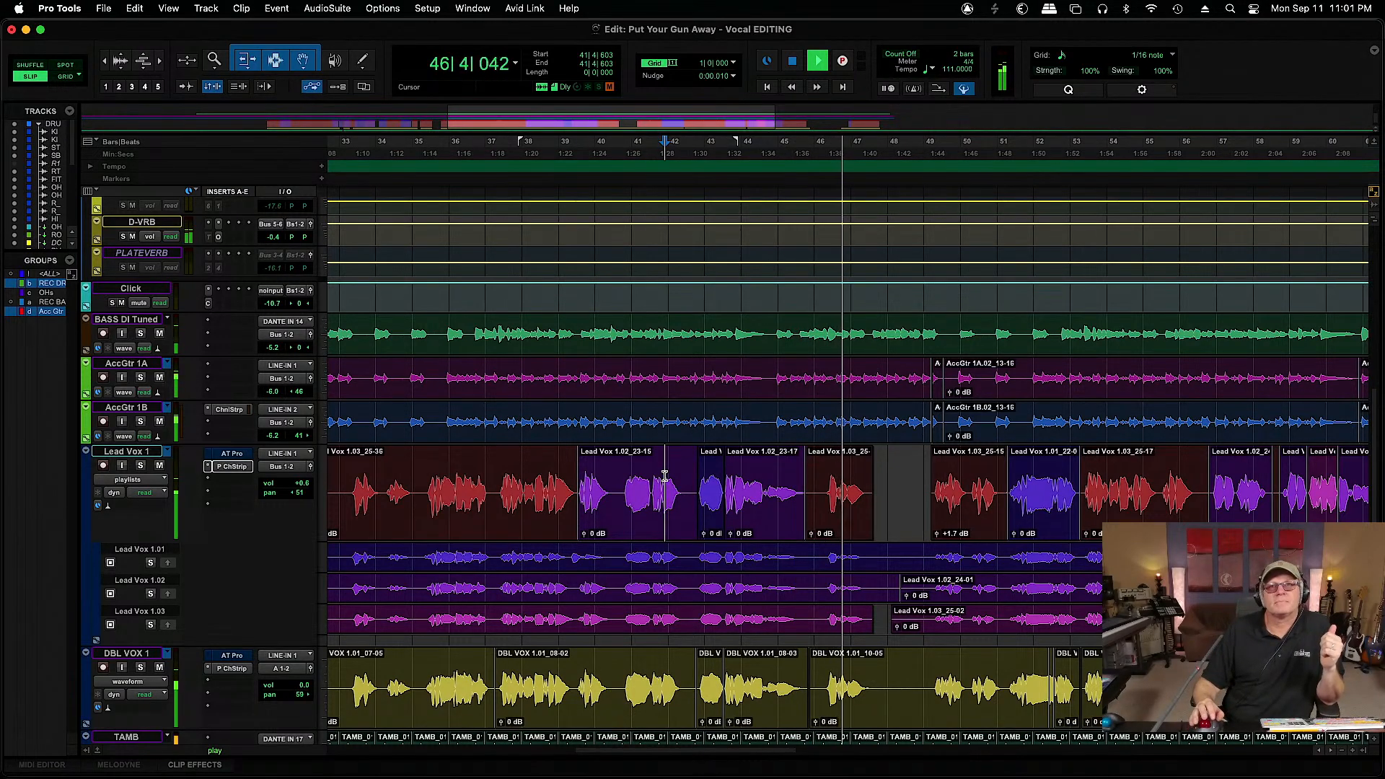
key("space")
Separate the DBL VOX 1 word from 46|2|311 to 46|3|502, shift it slightly later to match the lead, and audition it
left_click(831, 488)
key("super+bracketright")
key("super+bracketright")
key("super+bracketright")
key("super+bracketright")
key("super+bracketright")
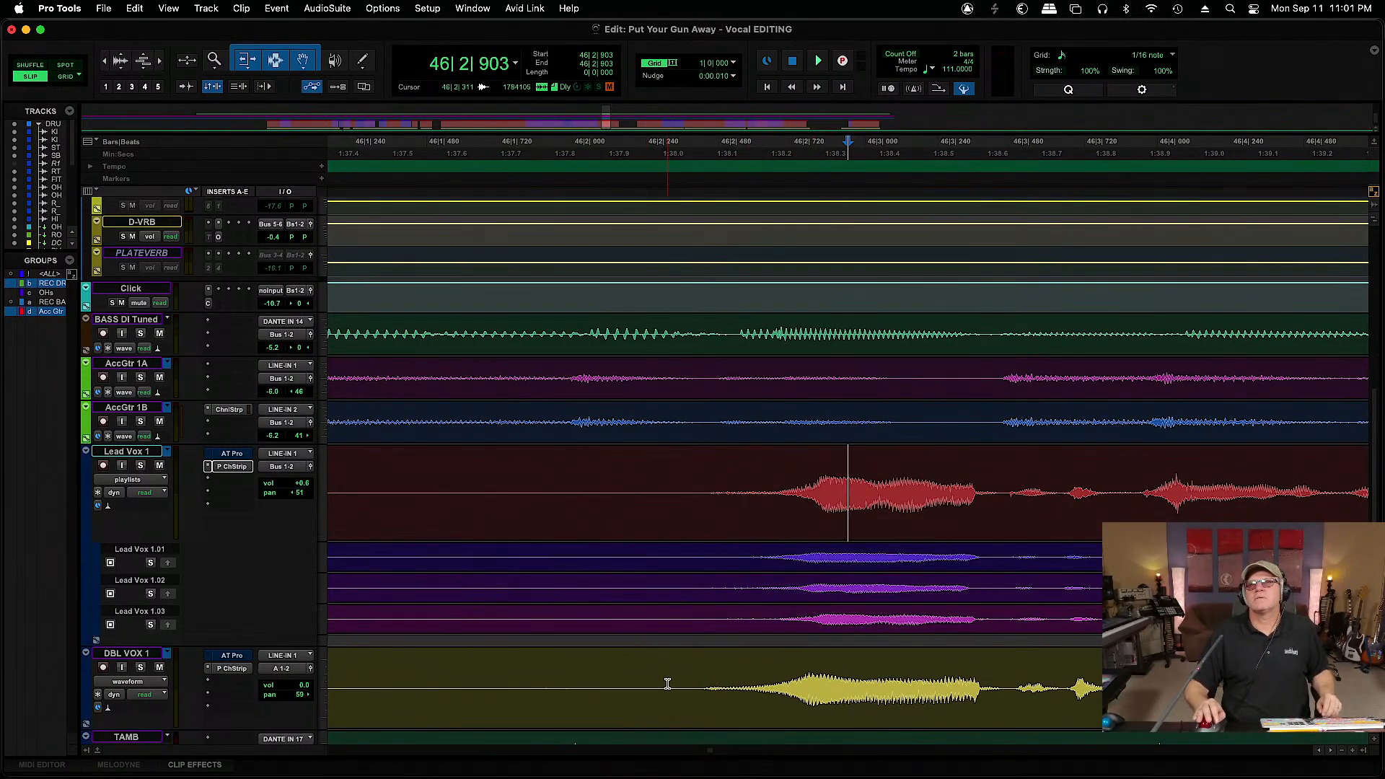
left_click_drag(667, 684, 1018, 678)
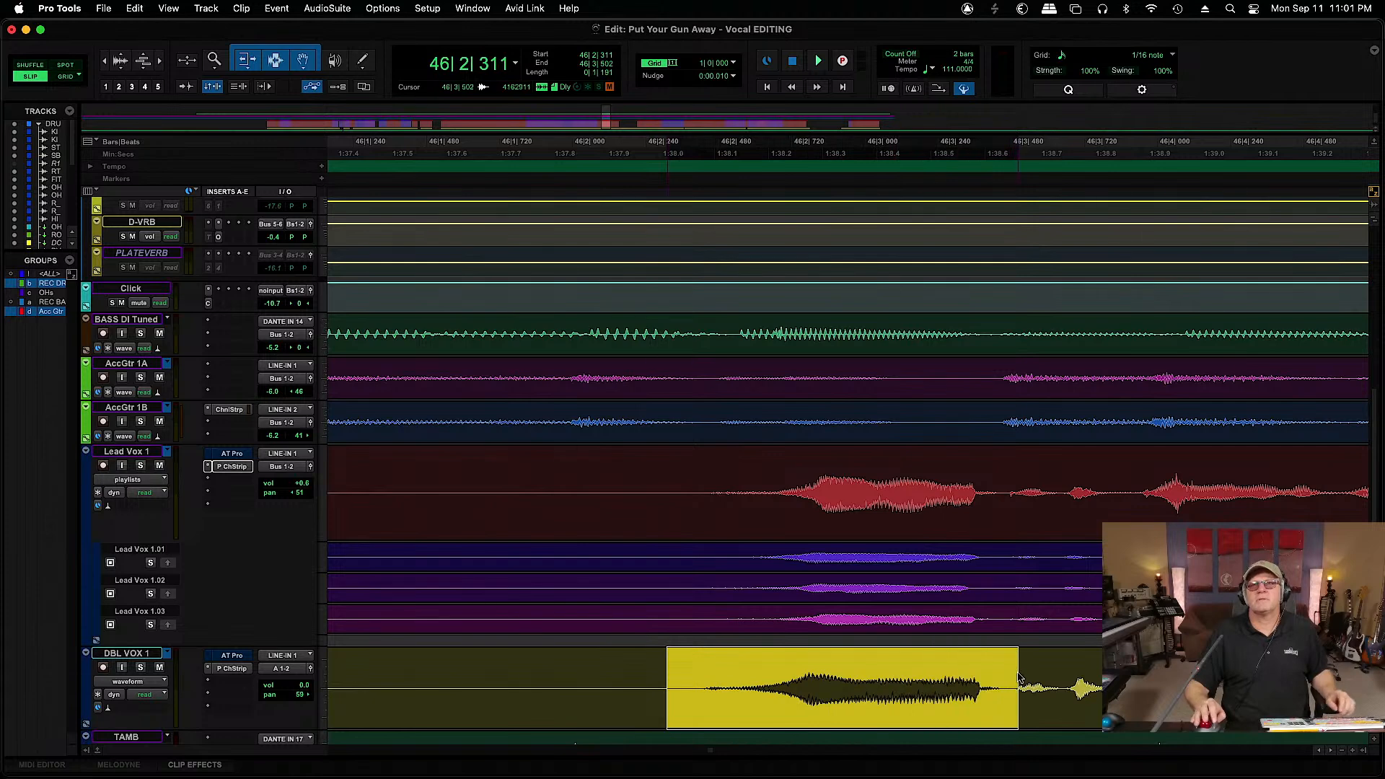
left_click_drag(862, 697, 874, 704)
left_click(698, 677)
key("space")
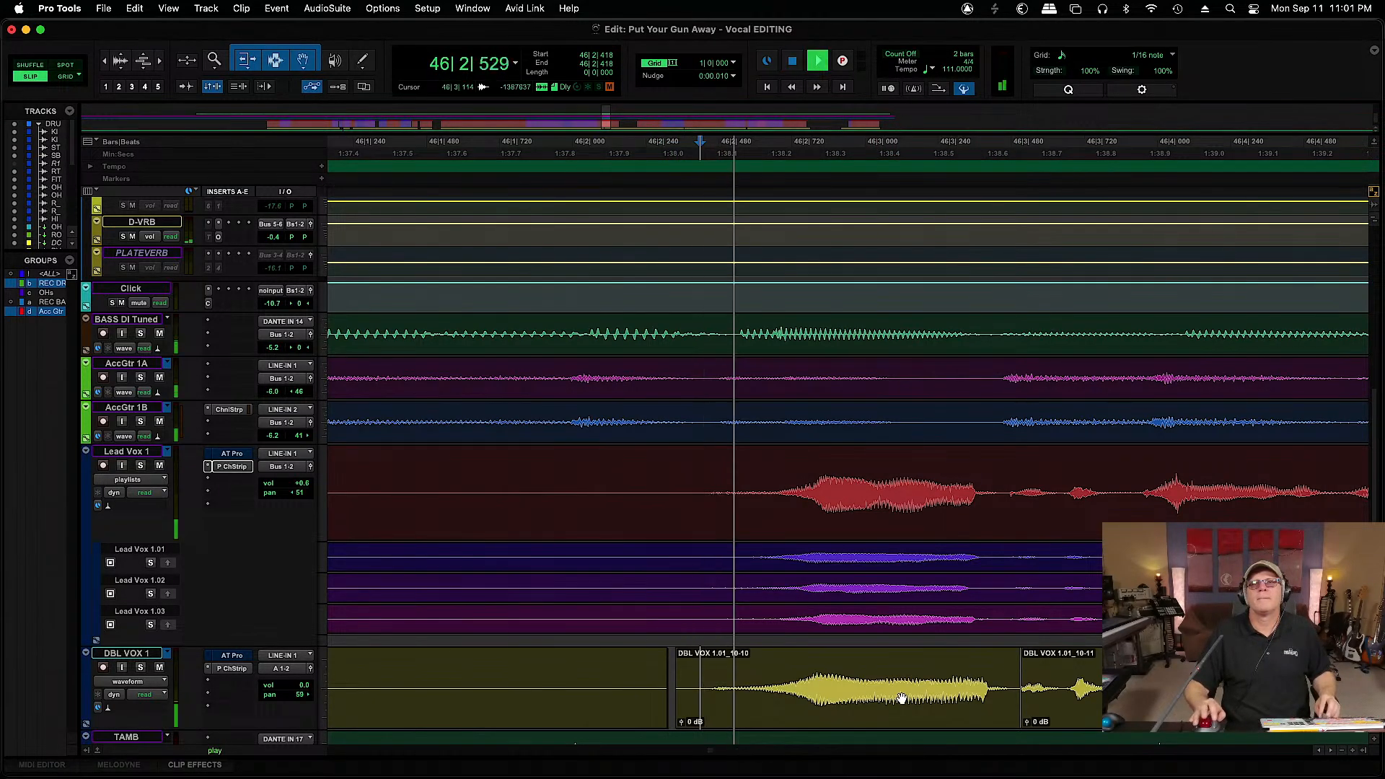
Move the join after the shifted DBL VOX 1 word slightly earlier with a short crossfade, and save the session
left_click(1019, 684)
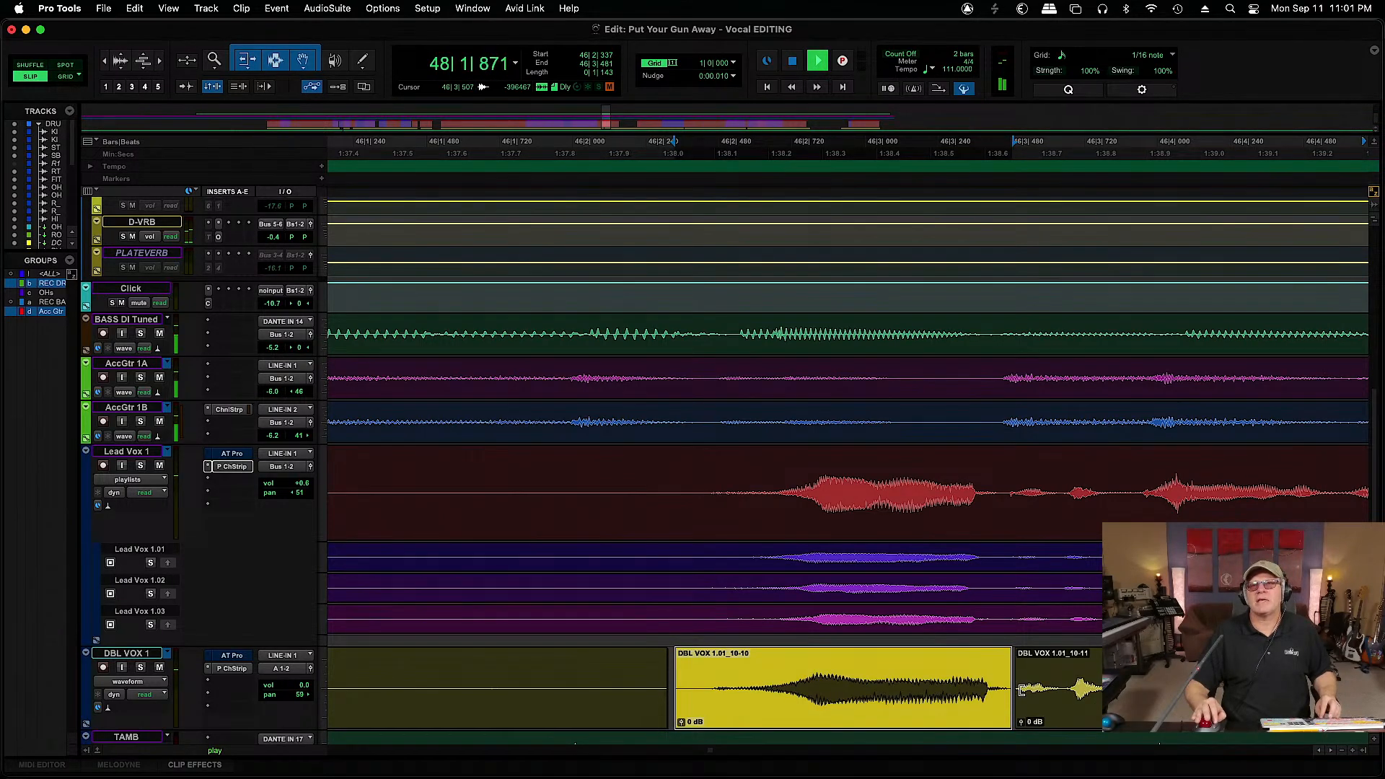
left_click(1021, 691)
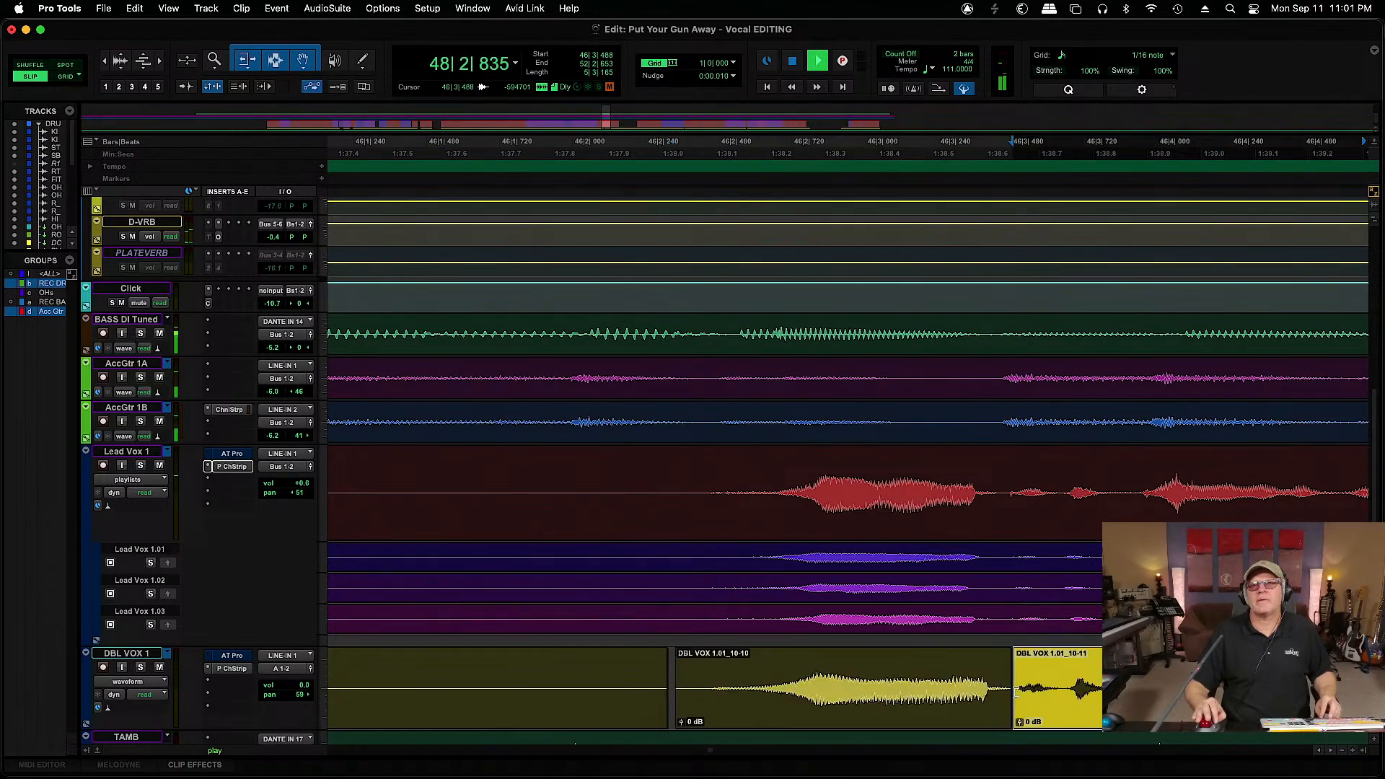
left_click_drag(1018, 698, 1012, 714)
key("super+s")
Hide the TAMB track and make it inactive while playback continues
key("r")
key("r")
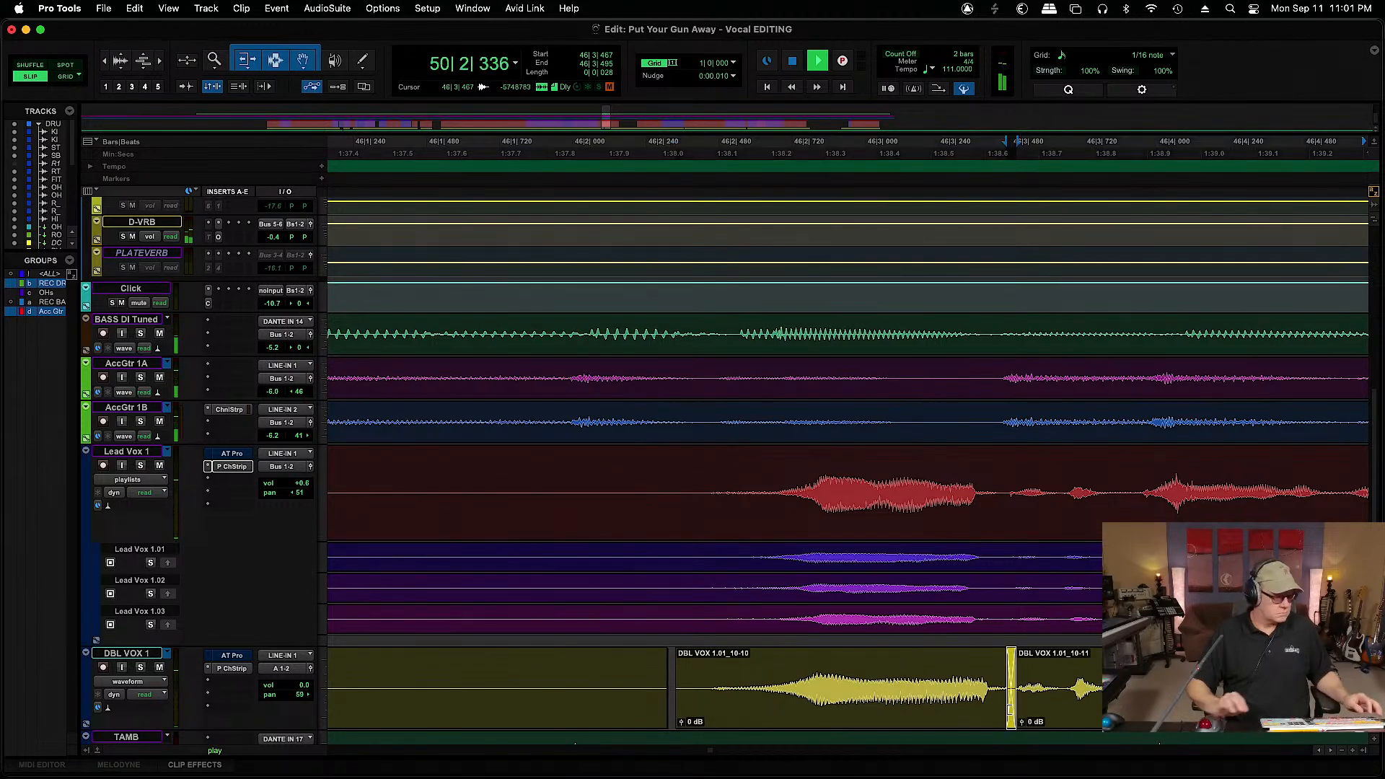
key("r")
key("r")
key("r")
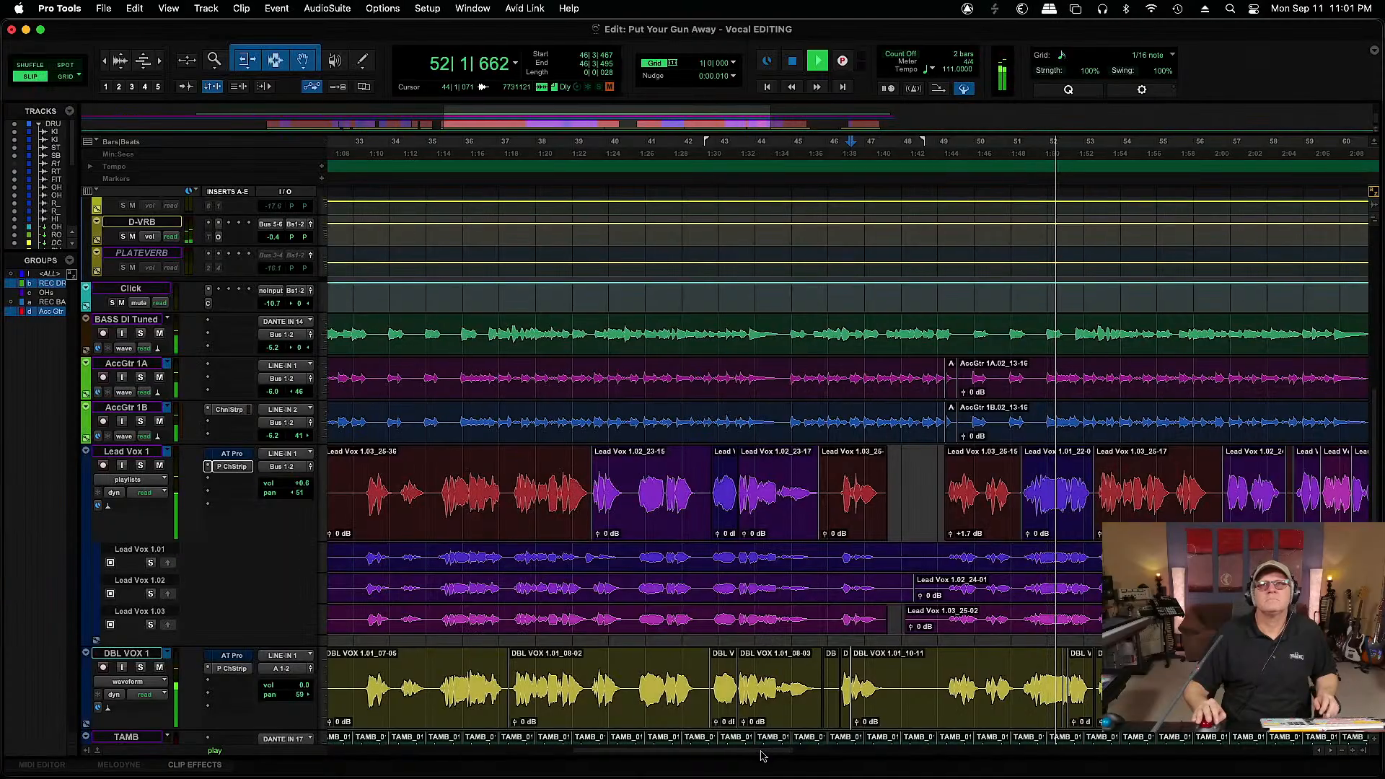
scroll(850, 755, "right", 6)
left_click_drag(814, 755, 827, 755)
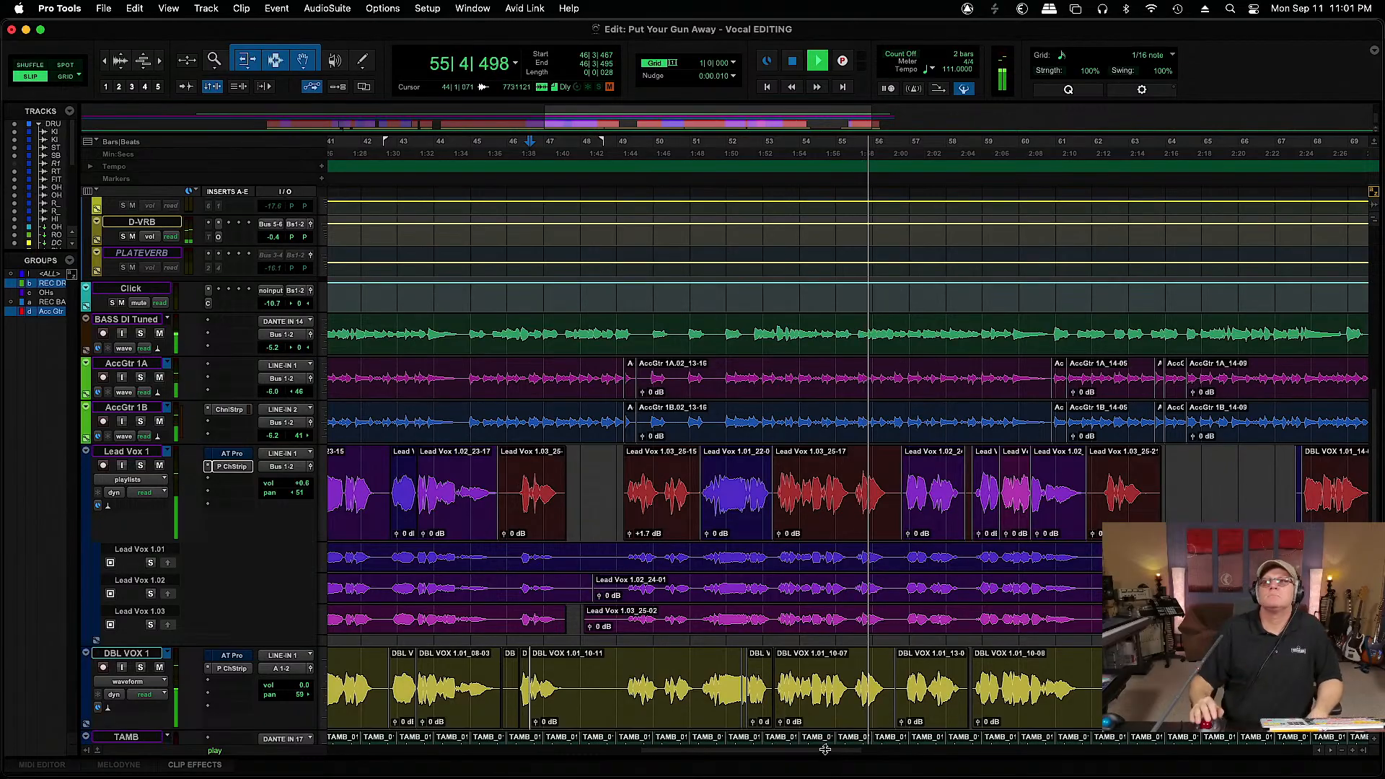
scroll(1375, 492, "down", 5)
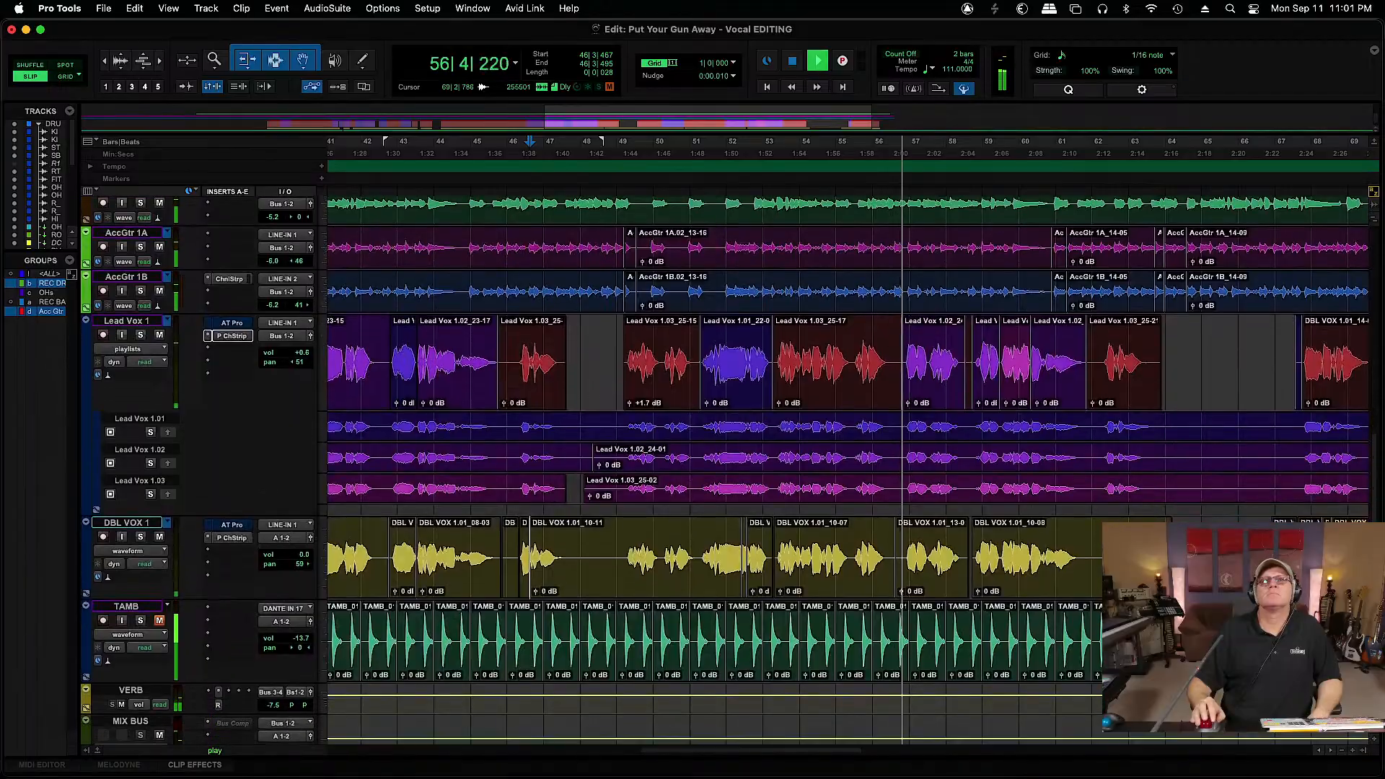
left_click(144, 604)
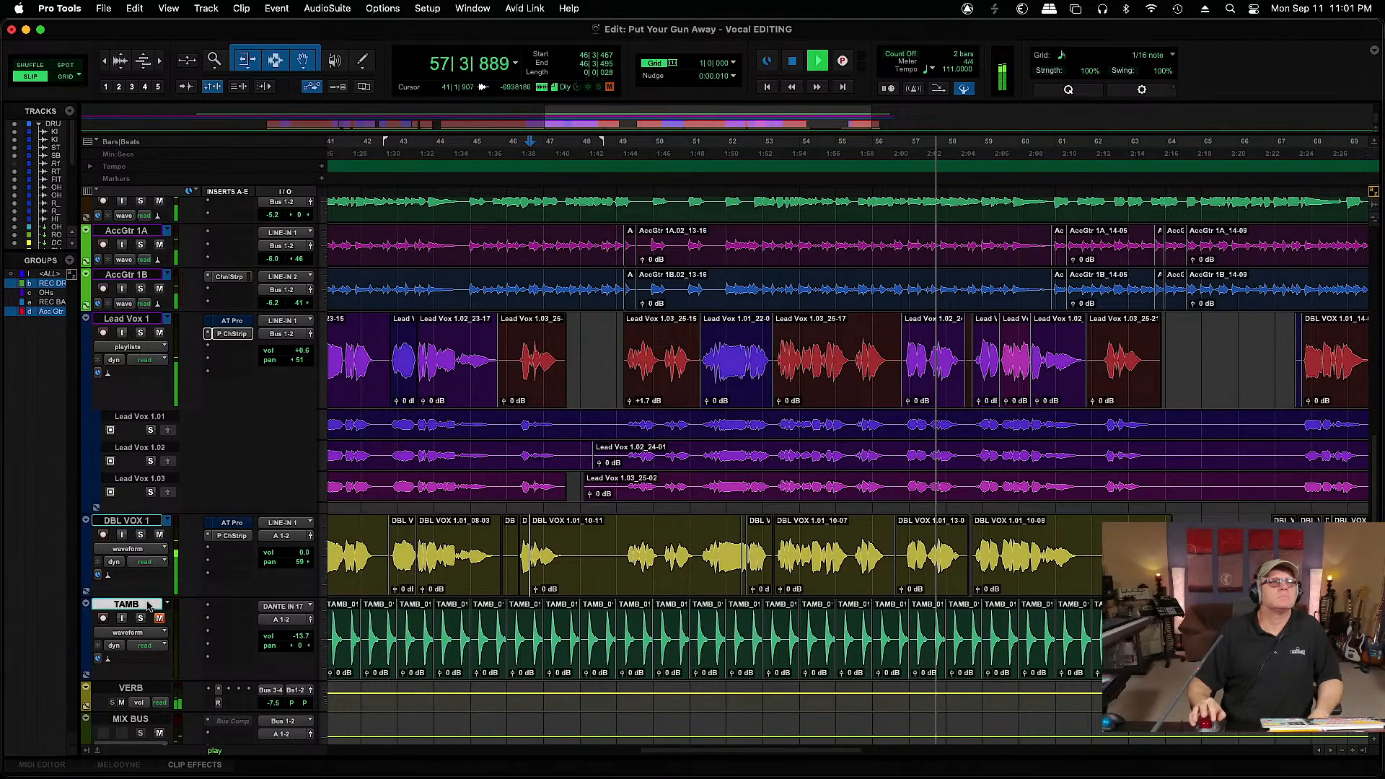
right_click(149, 605)
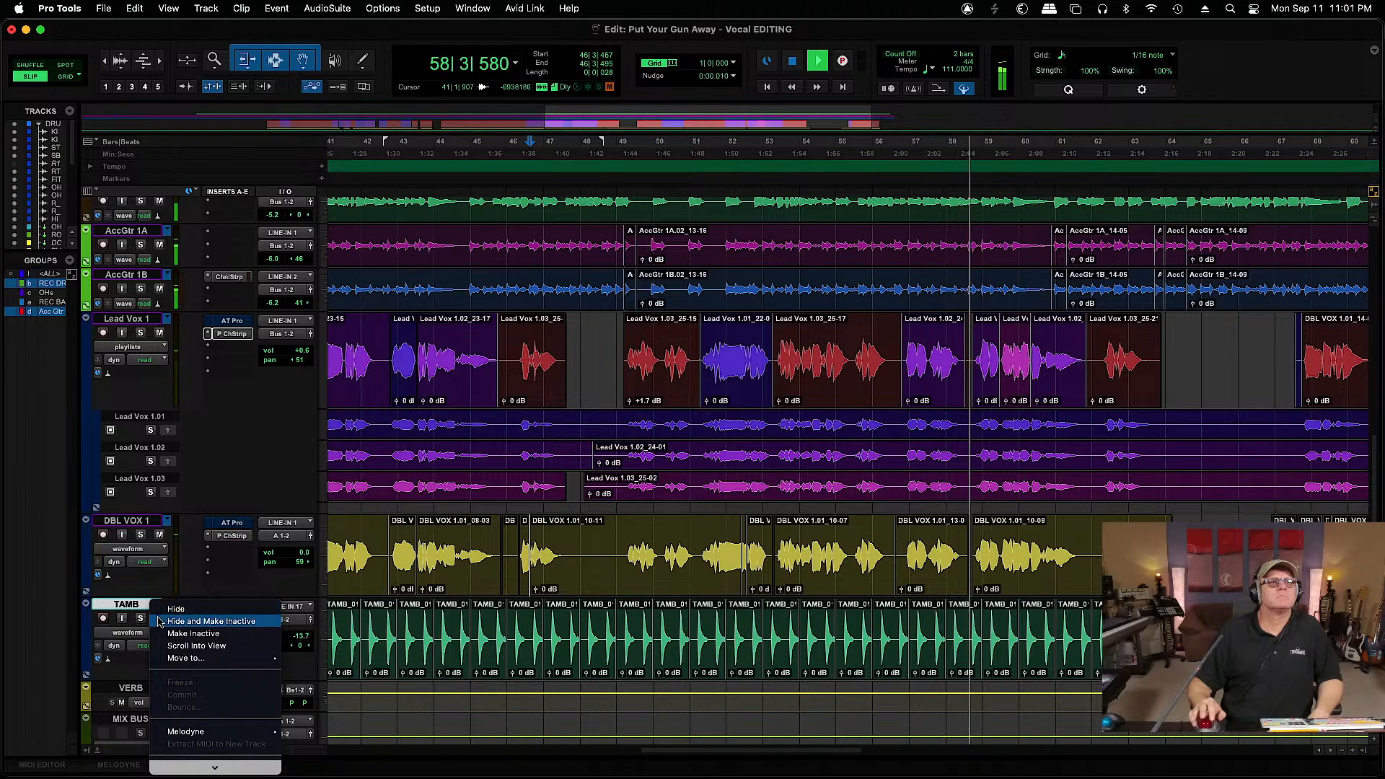
left_click(159, 621)
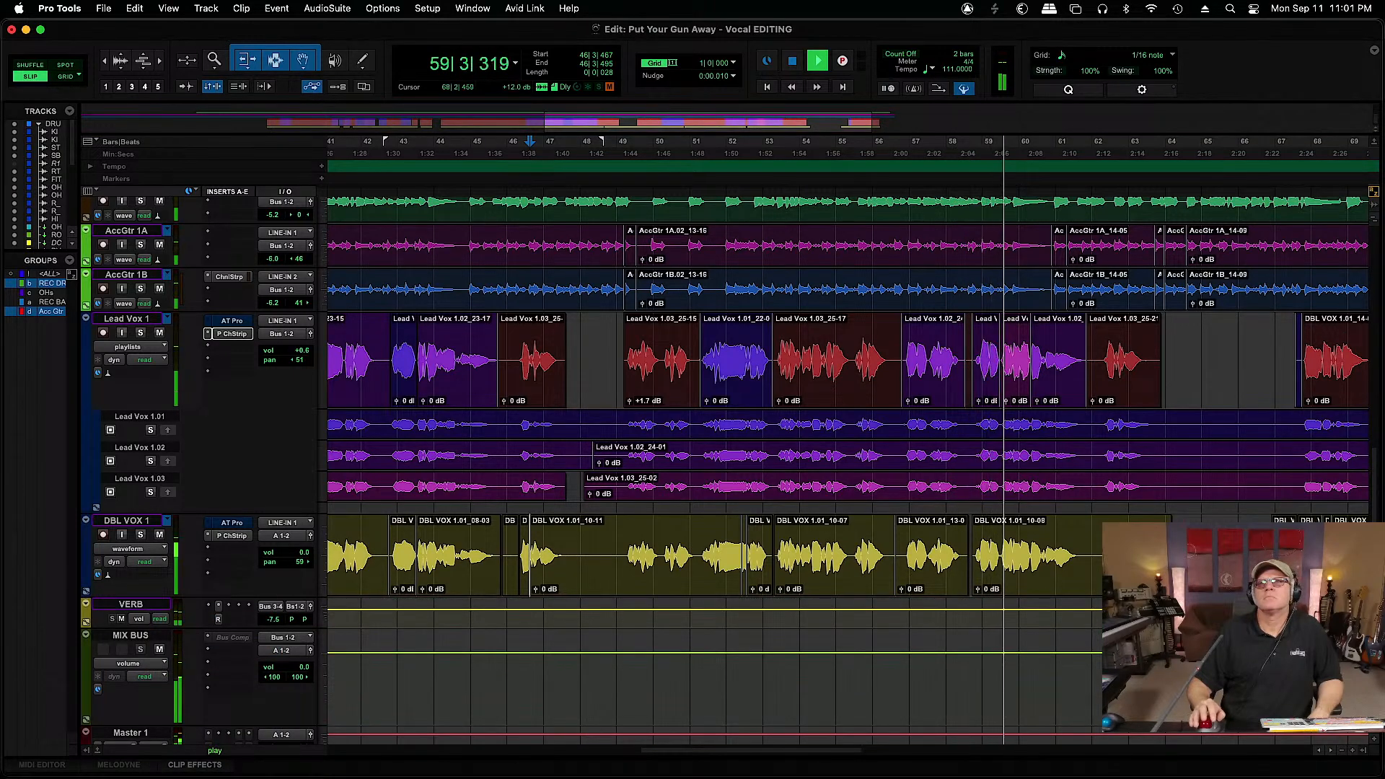
Stop playback and audition the final vocal phrase from just before bar 68, at 67|2|662
scroll(722, 433, "up", 3)
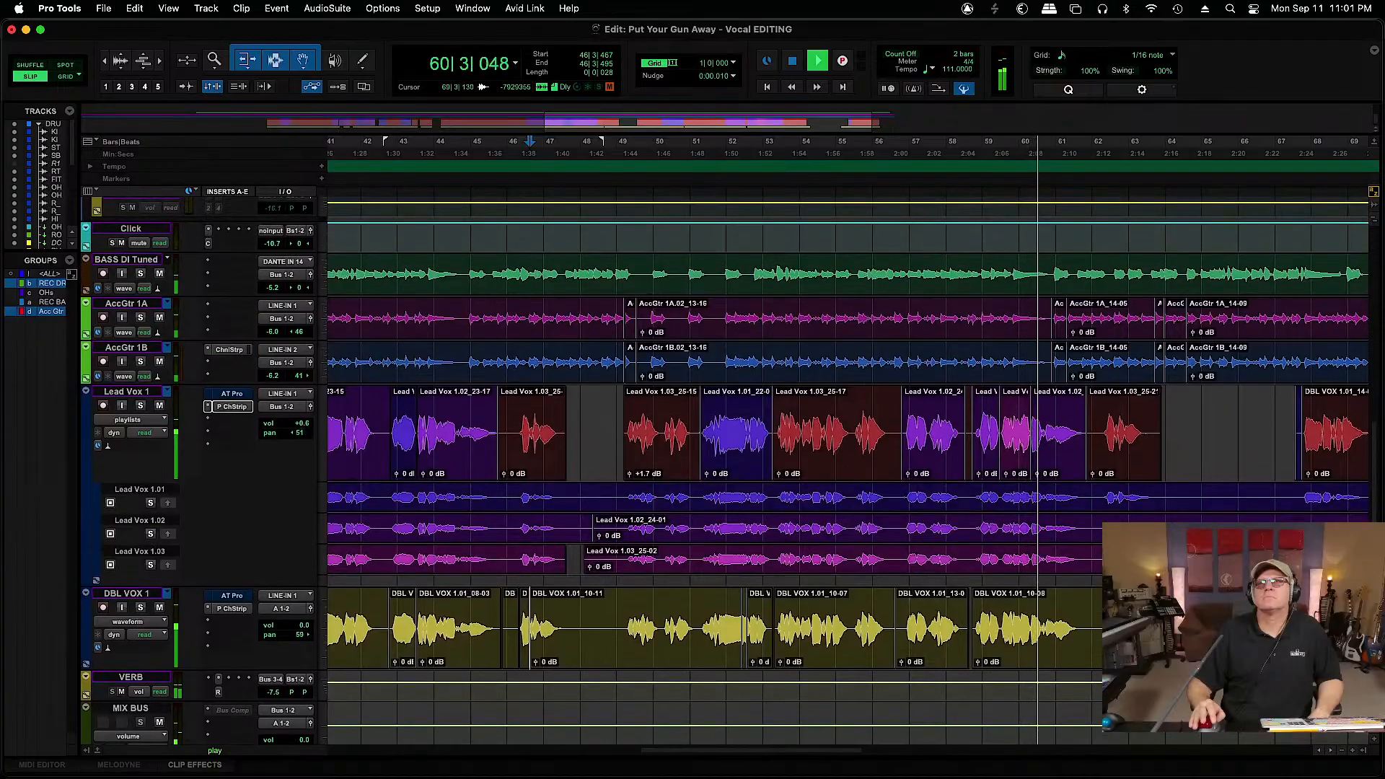
left_click(1330, 751)
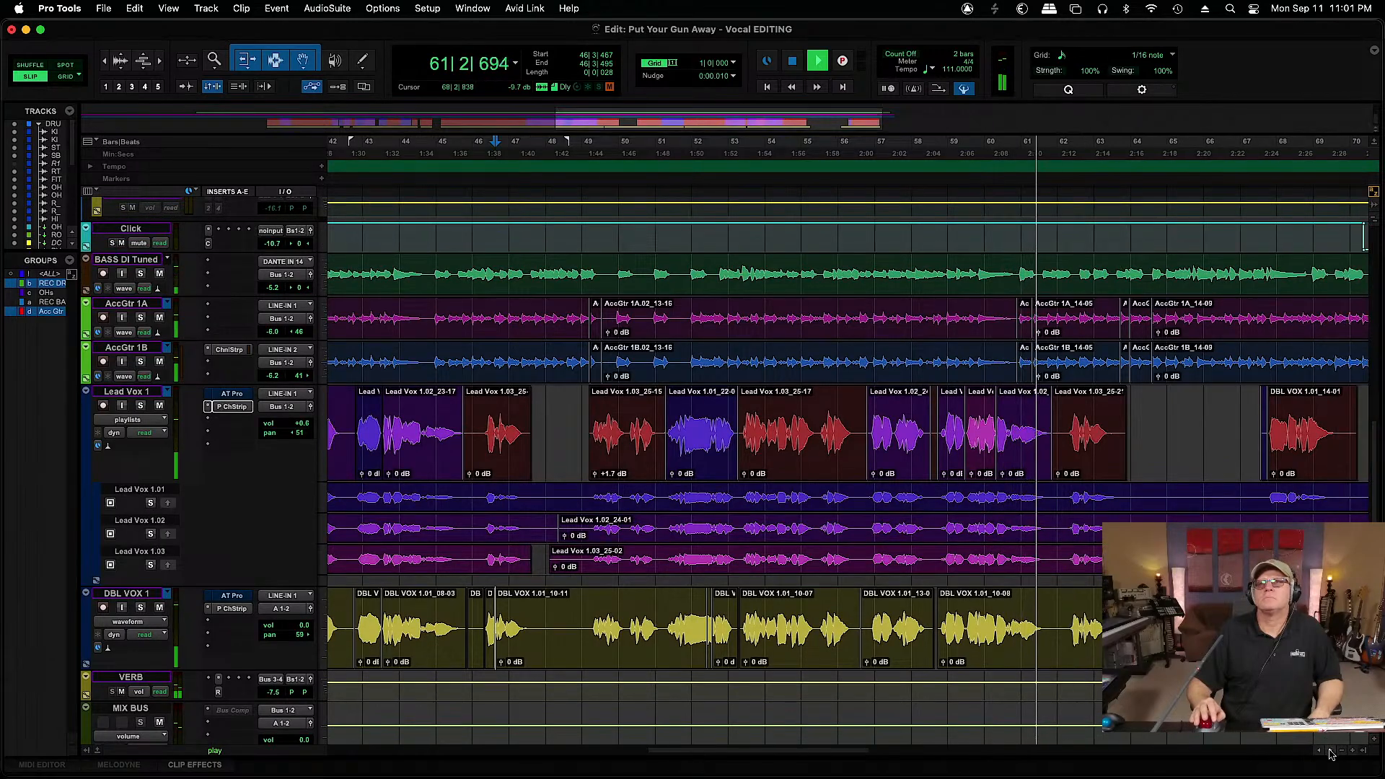
left_click(1331, 751)
left_click(1330, 752)
left_click(1330, 751)
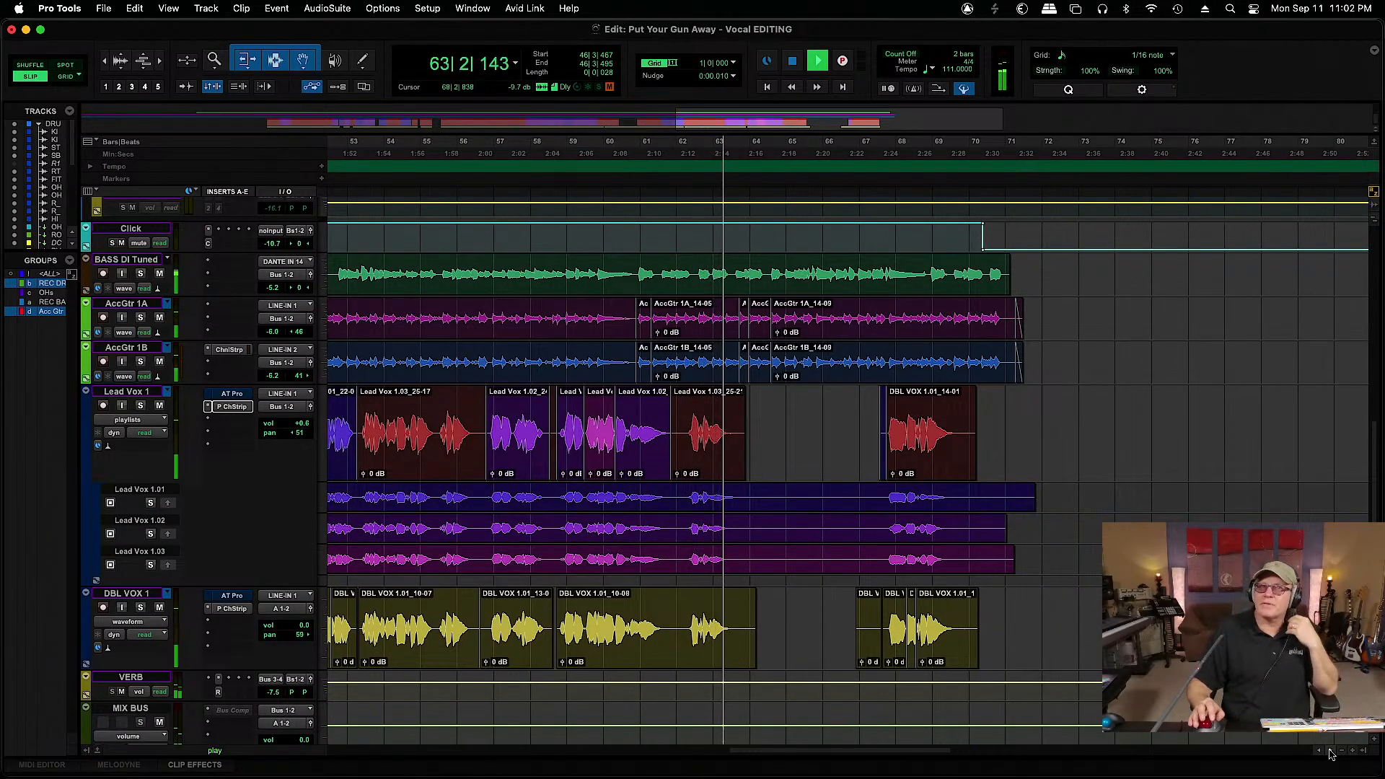
key("space")
left_click(874, 419)
key("space")
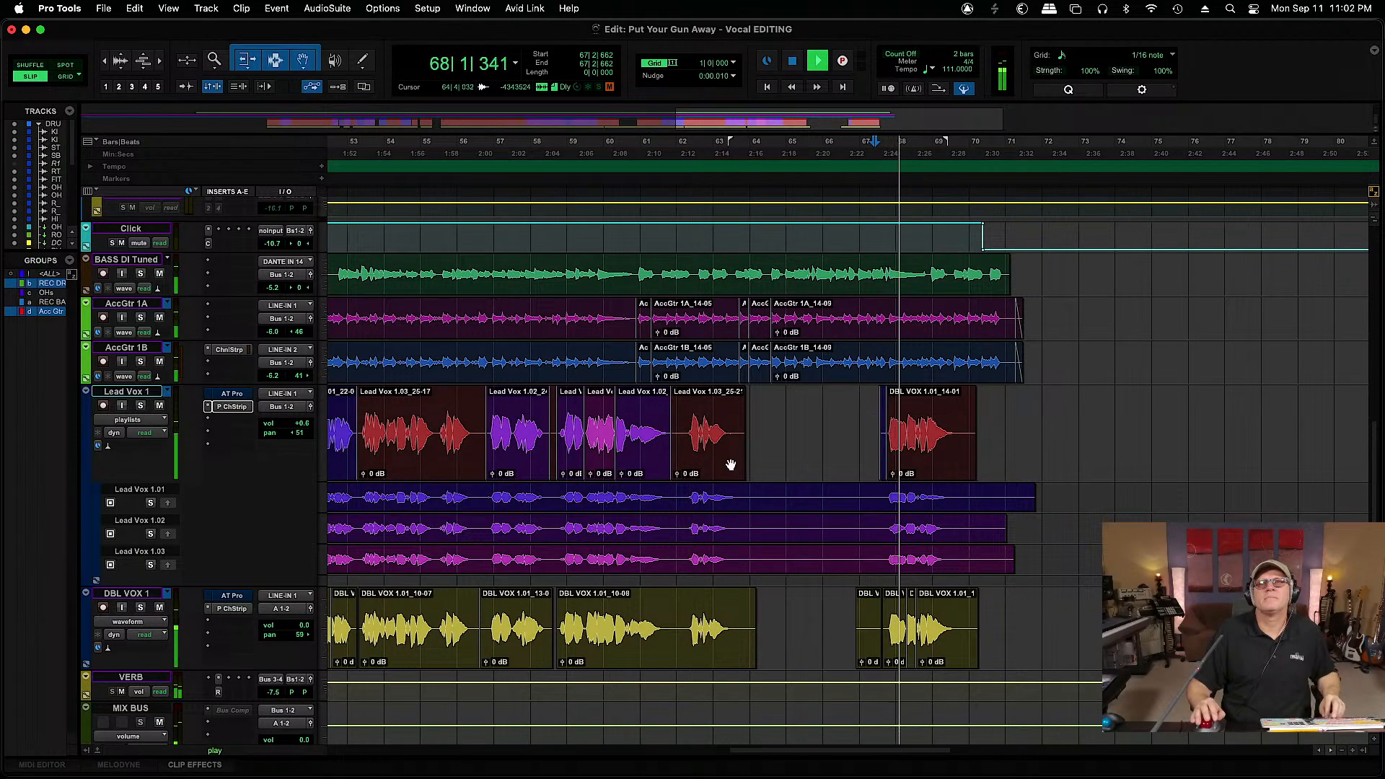
Return Lead Vox 1 from playlists to waveform view, stop playback, and place the cursor before the first vocal phrase at 16|3|494
left_click(132, 420)
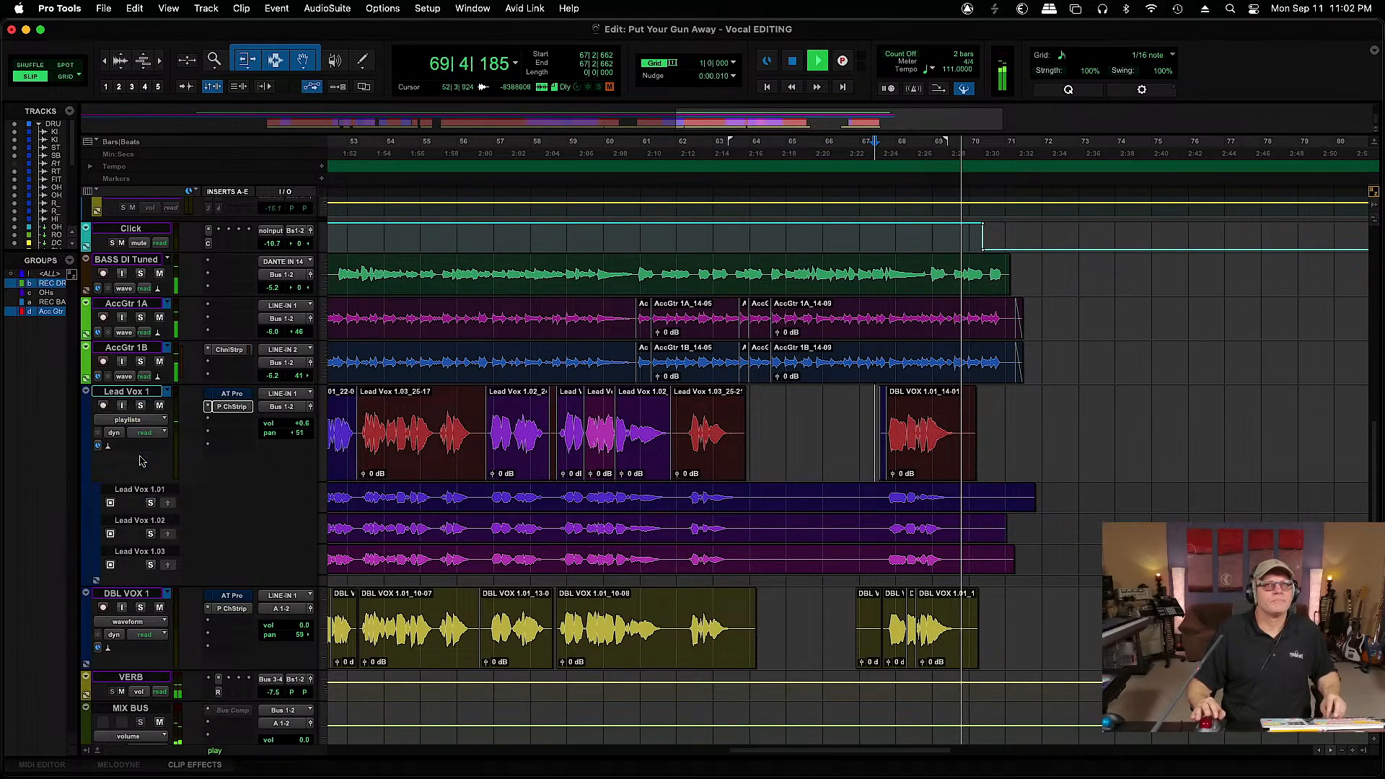
left_click(136, 457)
key("space")
left_click_drag(986, 752, 510, 768)
left_click(567, 429)
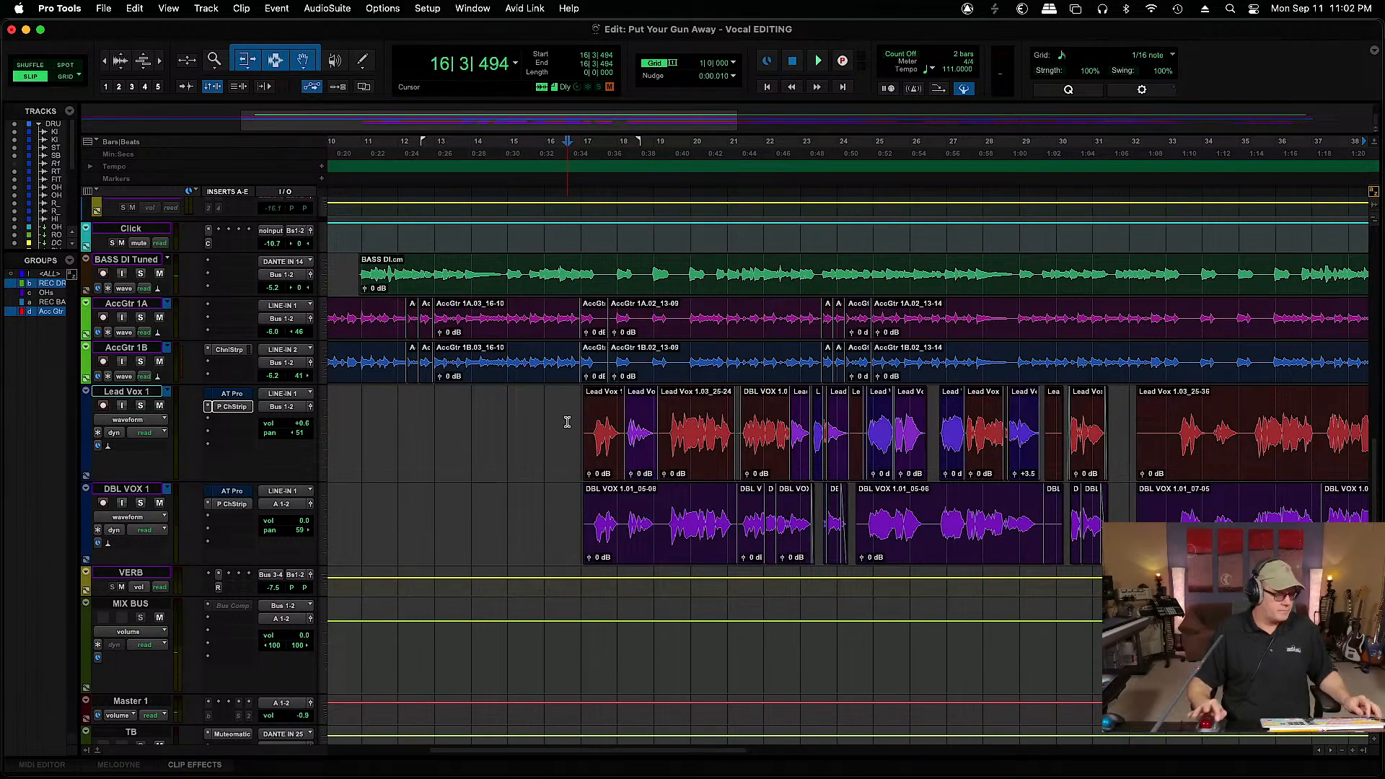
Create an Edit-type group named EDIT VOX containing the Lead Vox 1 and DBL VOX 1 tracks
key("super+bracketright")
key("super+bracketright")
key("super+bracketright")
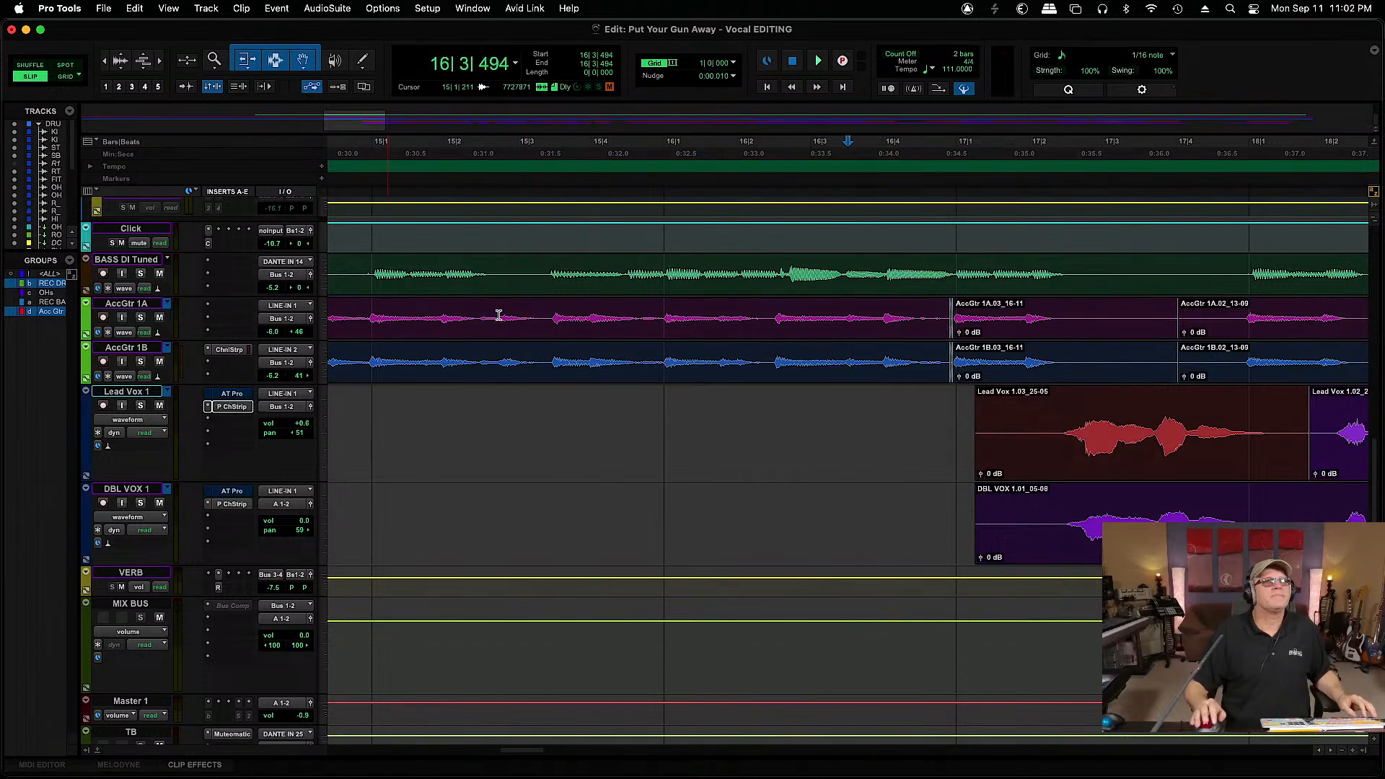
scroll(1330, 754, "right", 10)
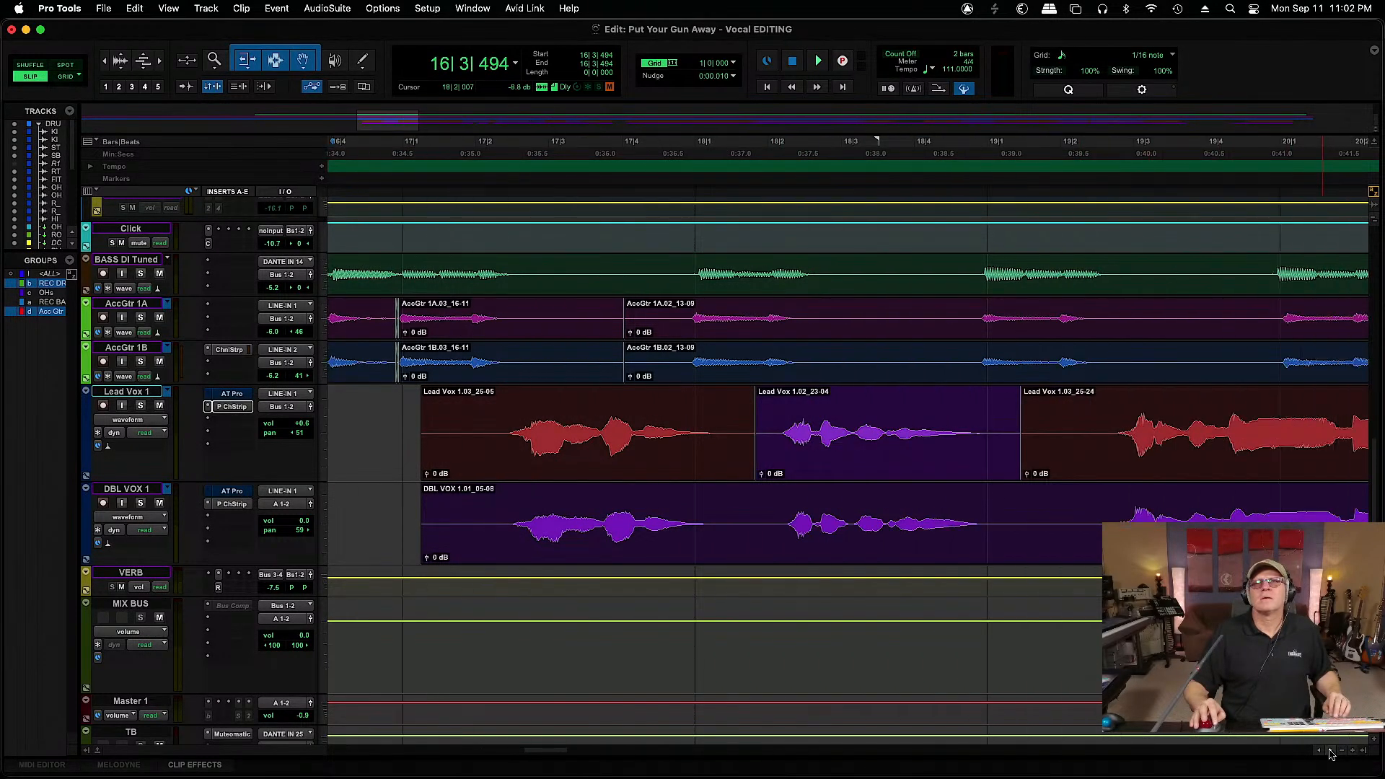
scroll(1331, 753, "right", 3)
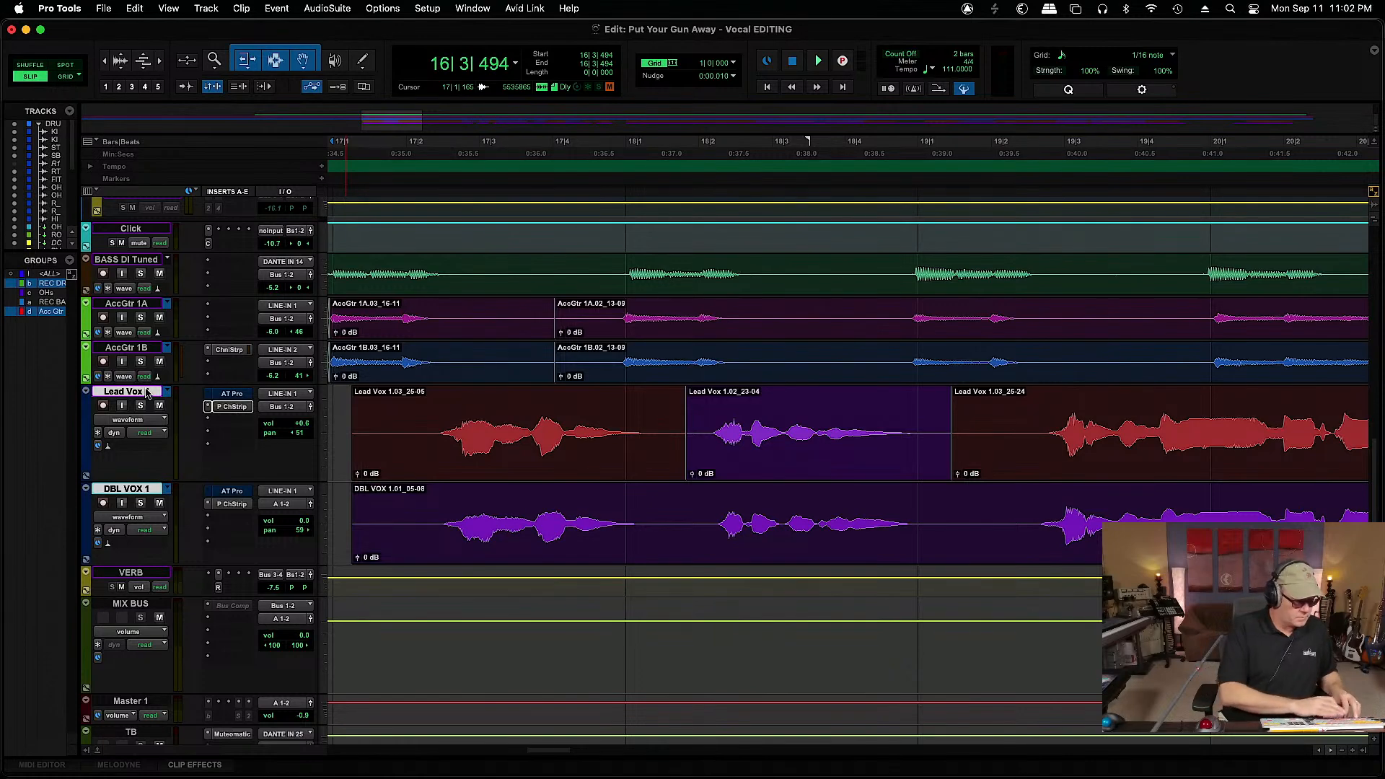
key("super+g")
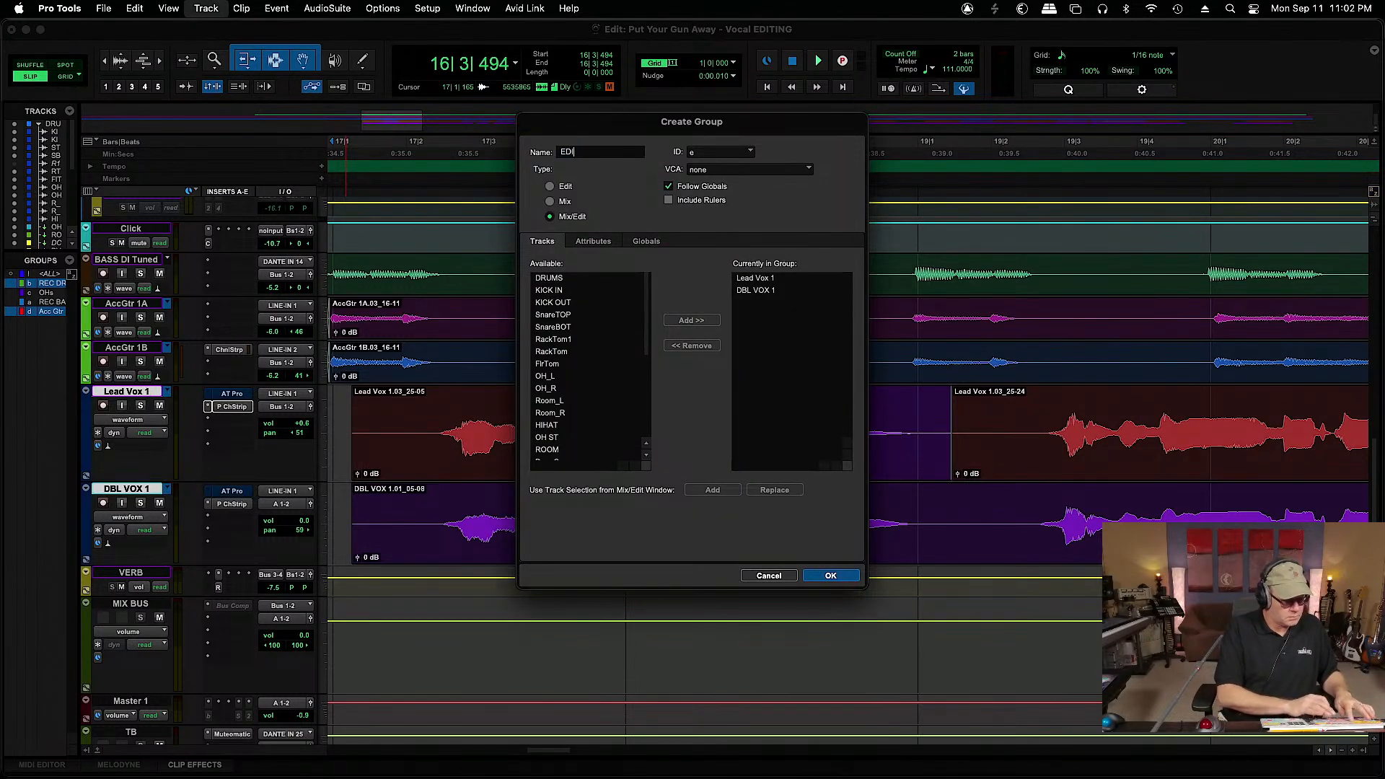
type("OD")
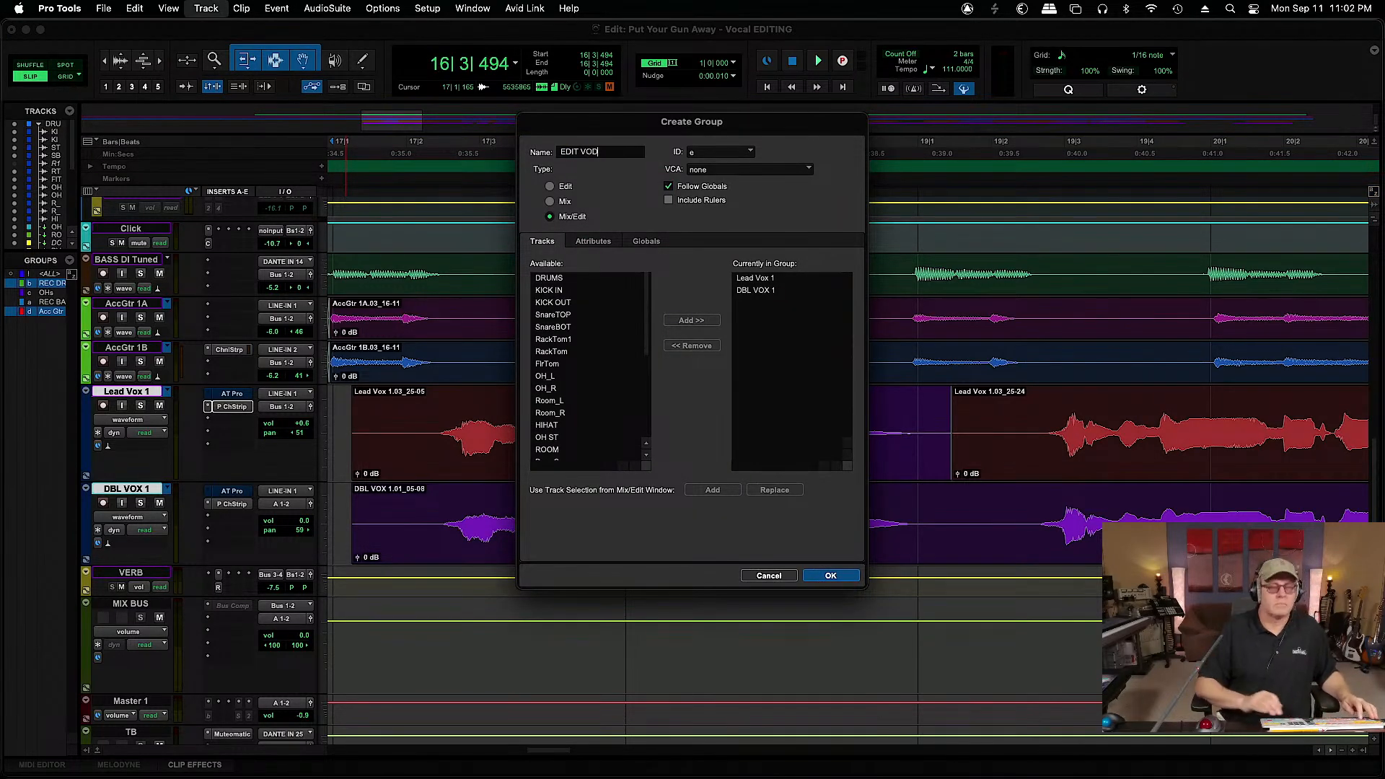
key("BackSpace")
type("X")
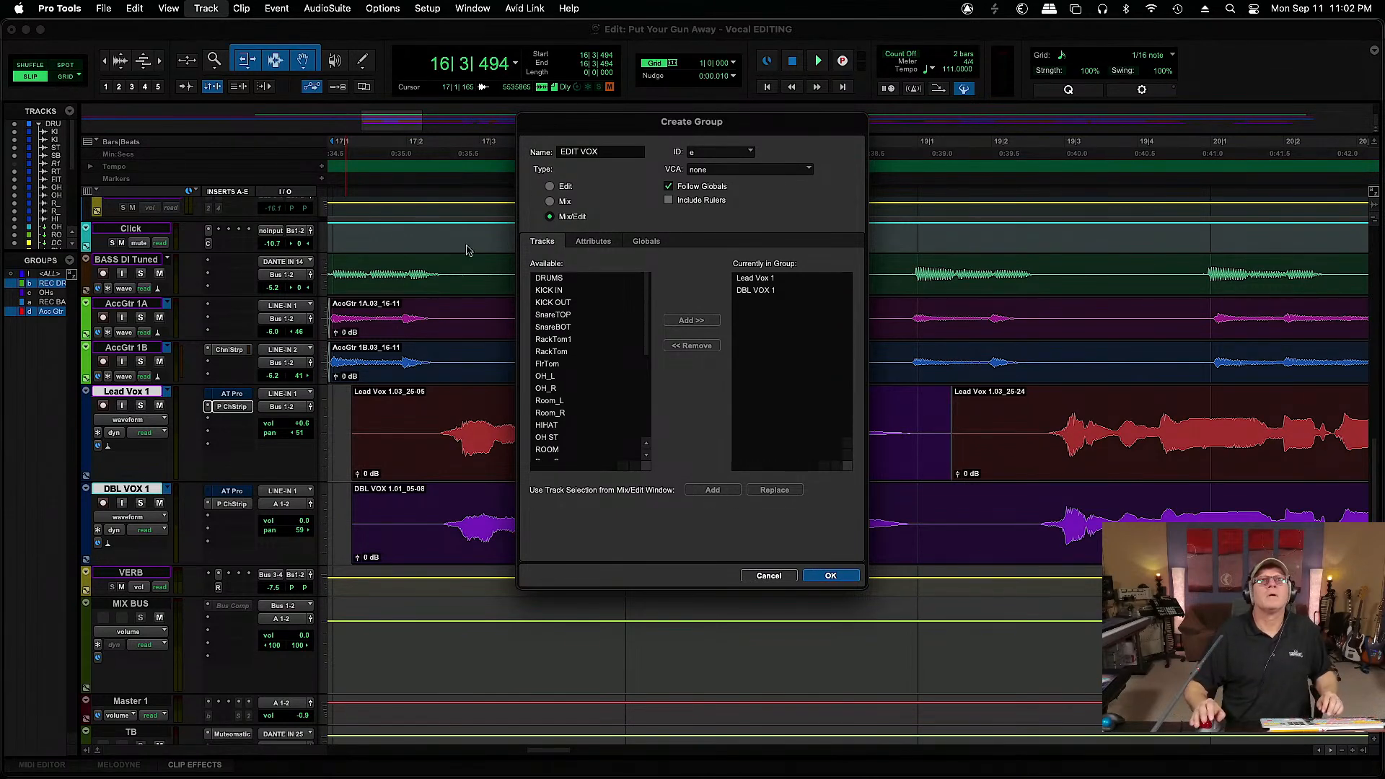
left_click(550, 187)
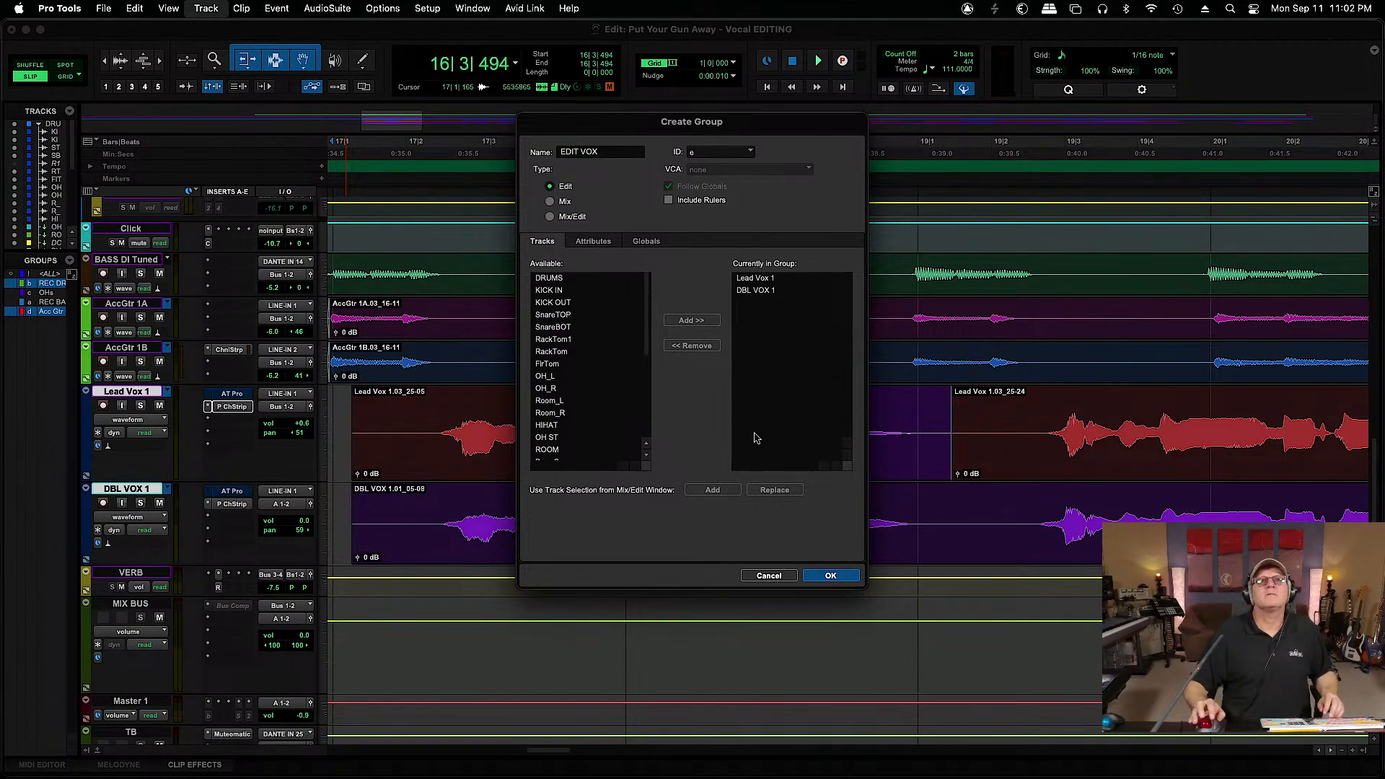
left_click(831, 576)
Delete the silence before the first phrase and in the two gaps up to bar 19 on both grouped vocals
left_click_drag(345, 419, 419, 433)
key("Delete")
left_click_drag(665, 424, 701, 429)
key("Delete")
left_click_drag(926, 432, 1031, 511)
key("Delete")
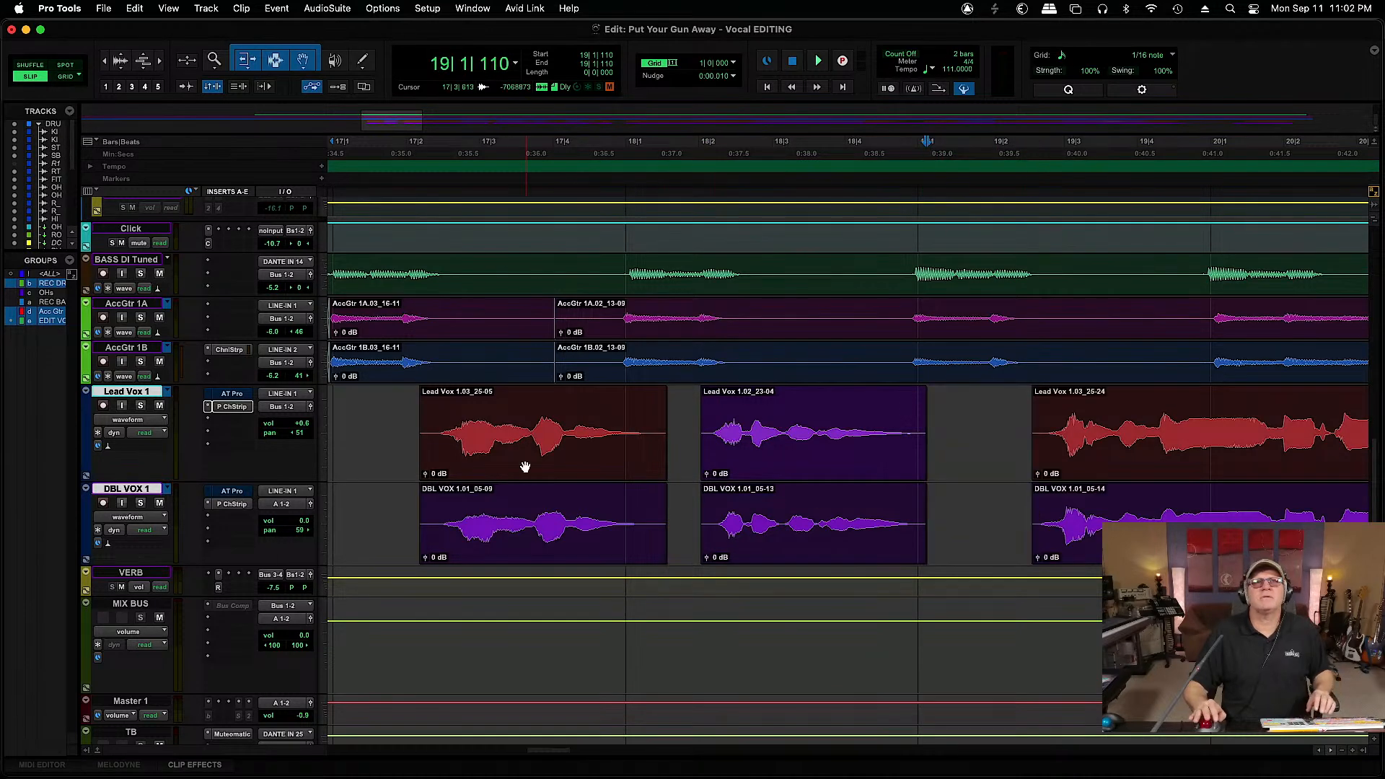
Add short fade-ins and fade-outs to the first two phrases of both vocals, and a fade-in to the third phrase
left_click_drag(421, 393, 430, 505)
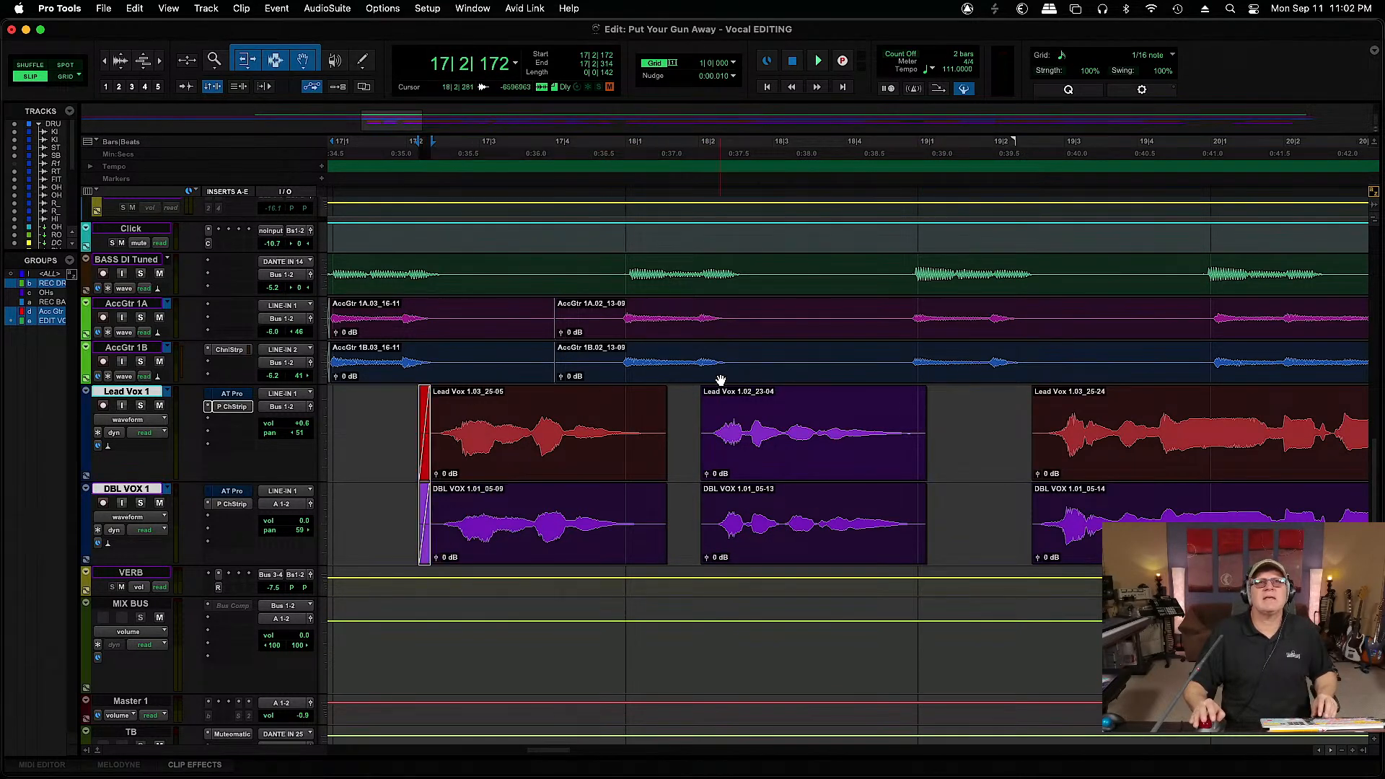
key("f")
left_click_drag(662, 396, 649, 504)
key("f")
left_click_drag(701, 393, 706, 505)
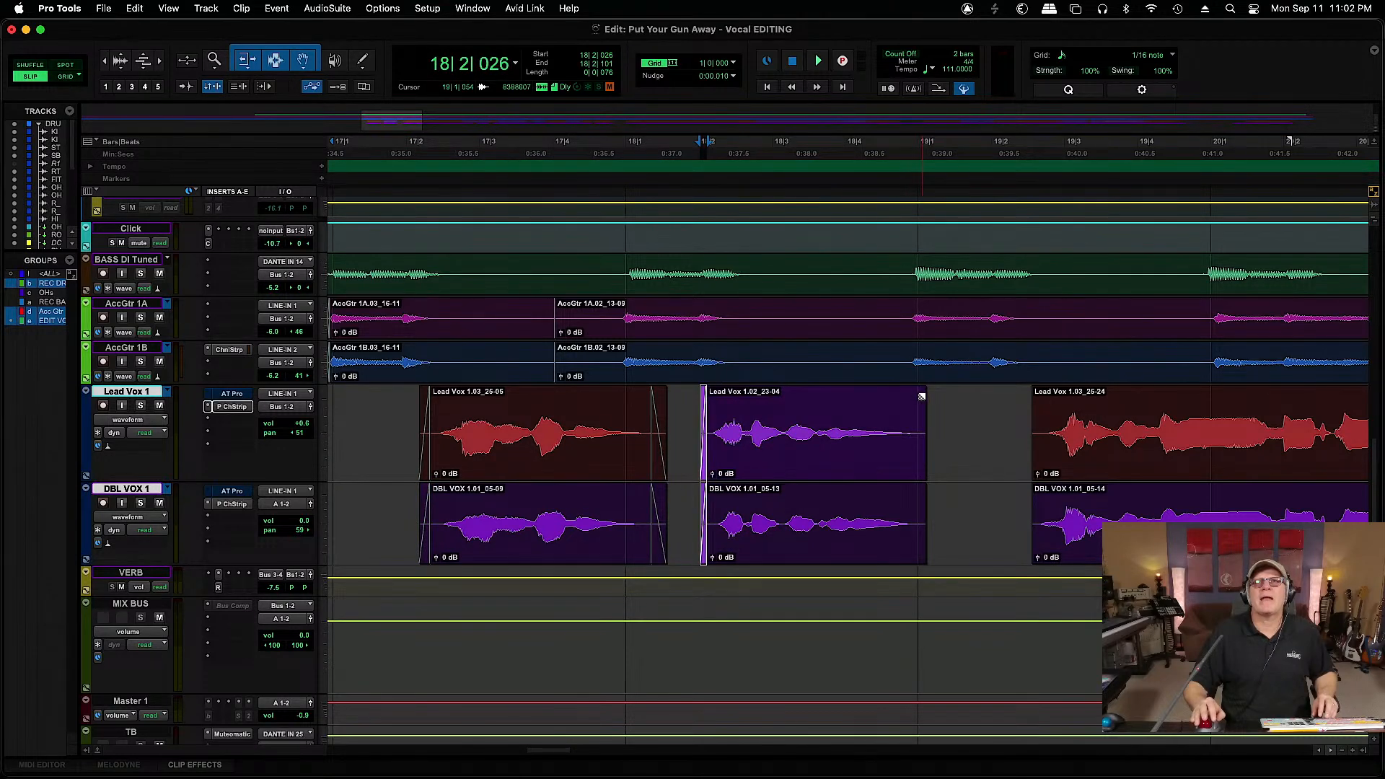
left_click_drag(921, 396, 926, 505)
key("f")
left_click_drag(1032, 396, 1046, 505)
key("f")
scroll(1331, 753, "right", 10)
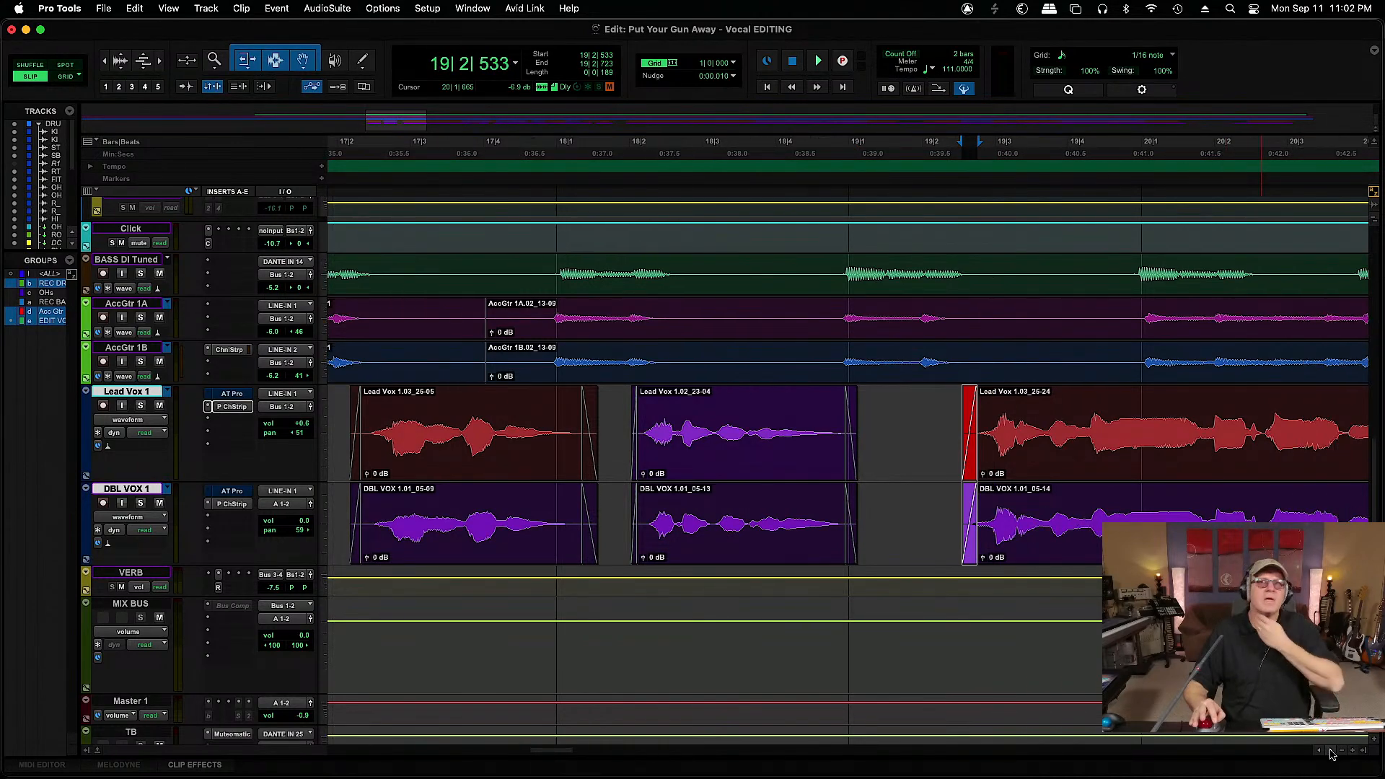
Delete the gap from 21|1|718 to 21|2|592 on both vocals, fading out from 21|1|576 and fading in to 21|2|743
scroll(1330, 753, "right", 15)
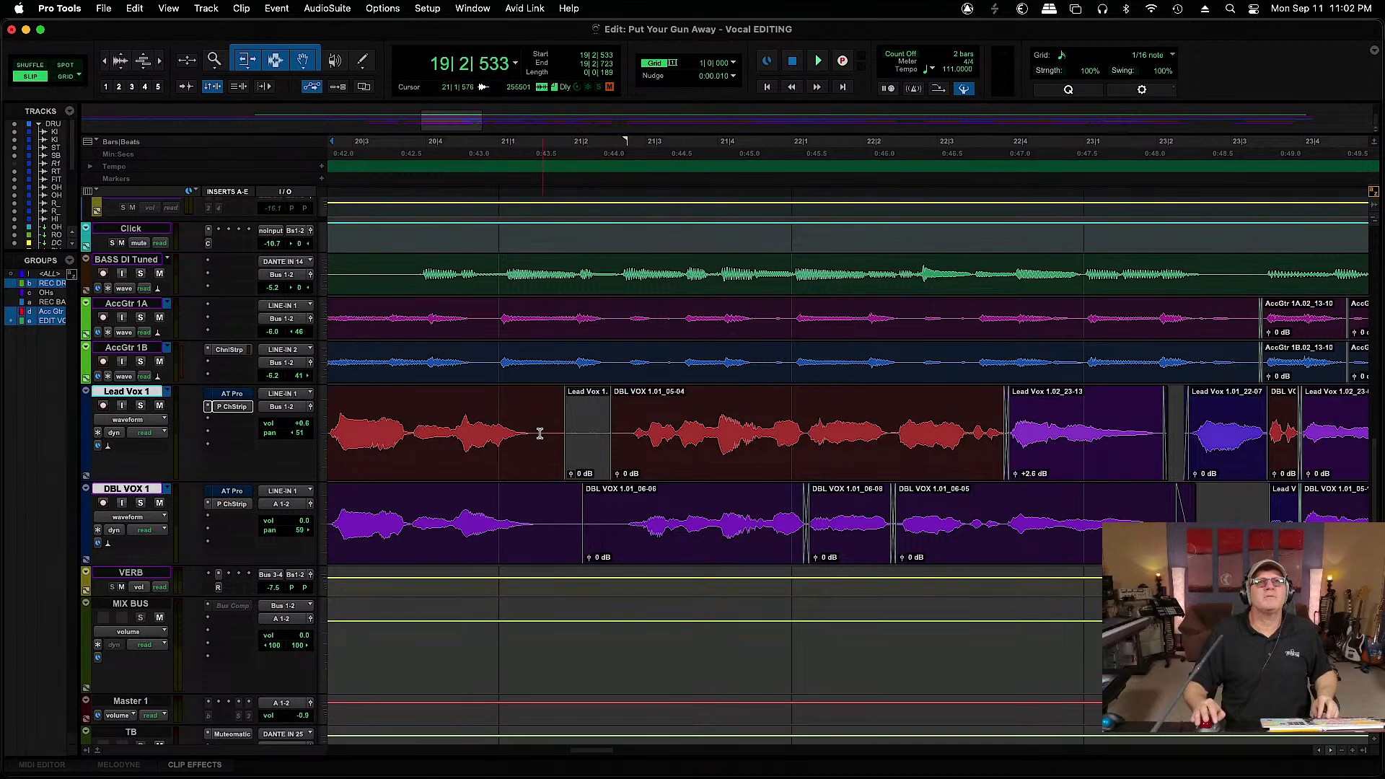
left_click_drag(552, 424, 620, 427)
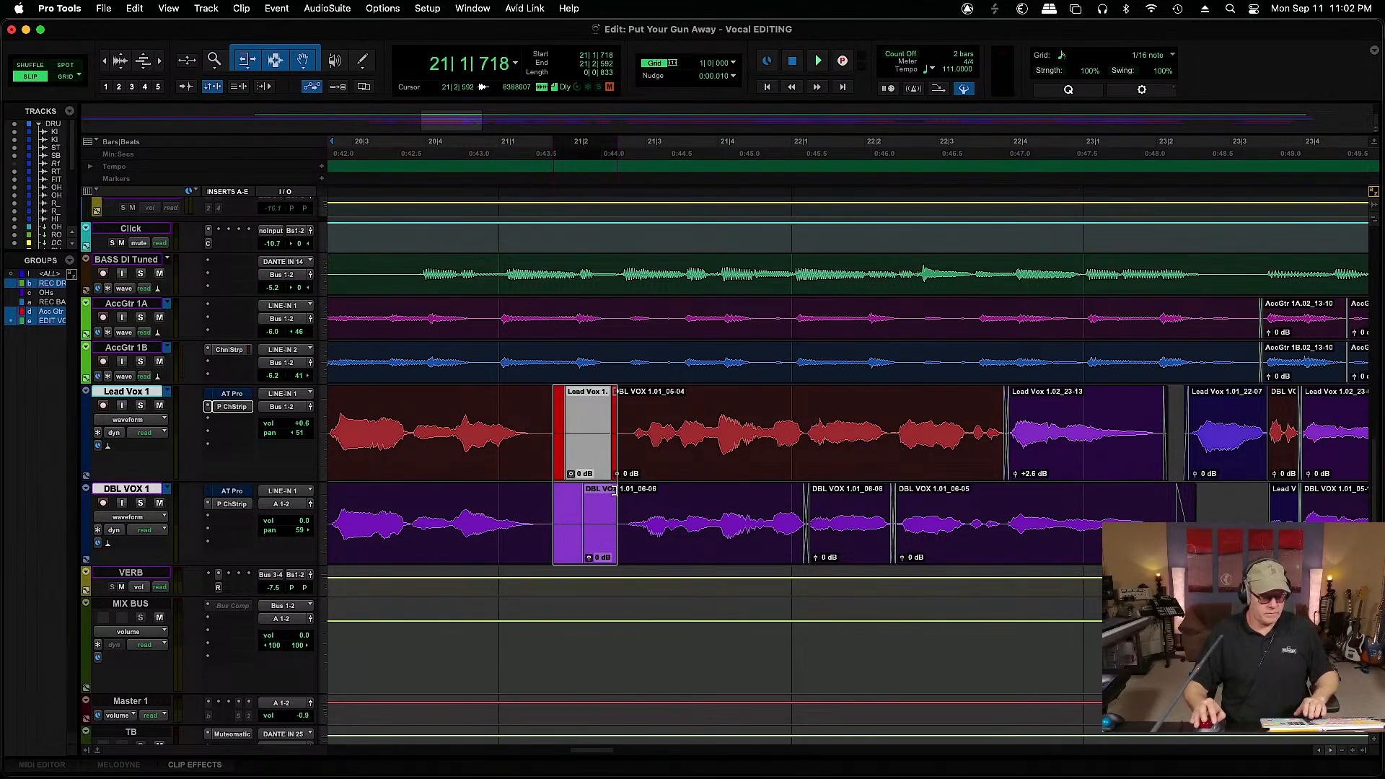
key("Delete")
left_click(543, 390, "shift")
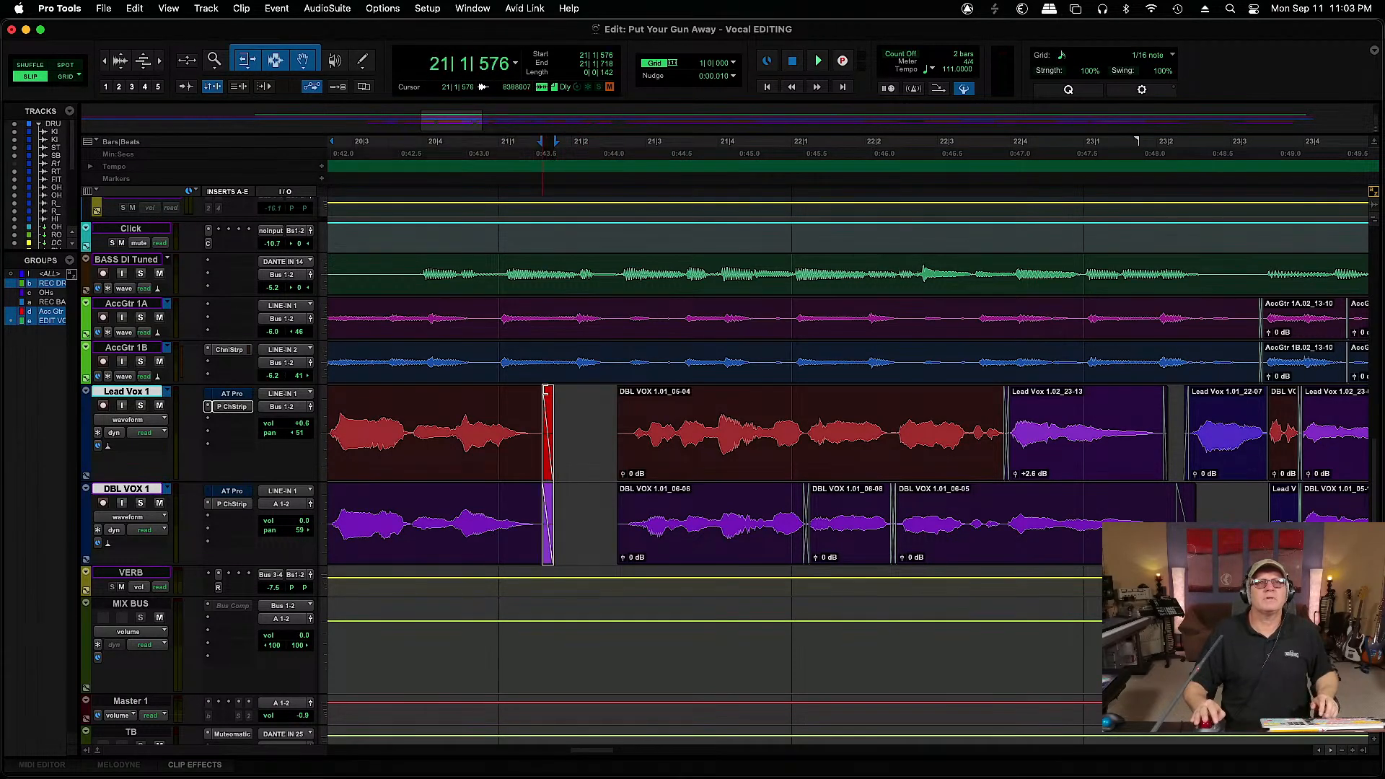
left_click_drag(617, 404, 628, 404)
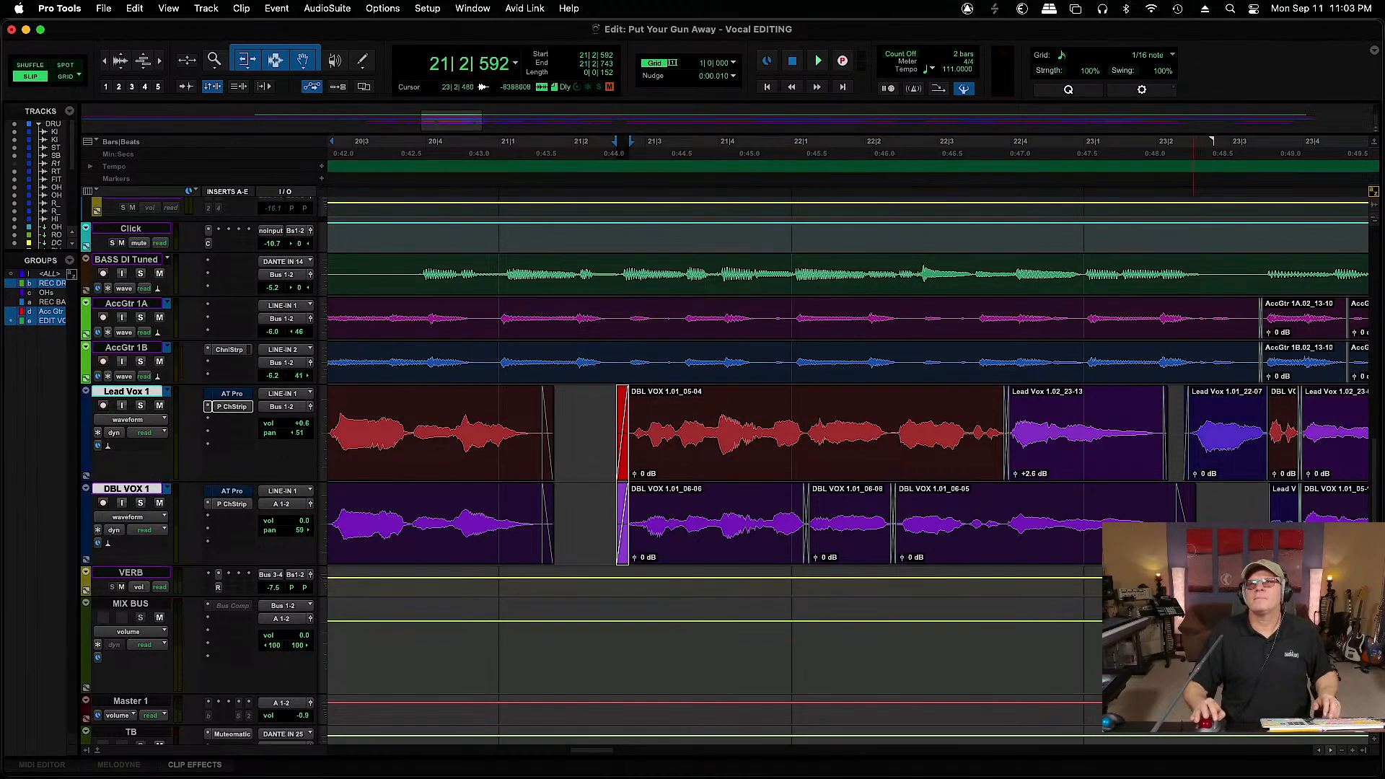
Disable the EDIT VOX group and shorten the DBL VOX 1 phrase to end at 23|1|843, fading out from 23|1|597
left_click(56, 322)
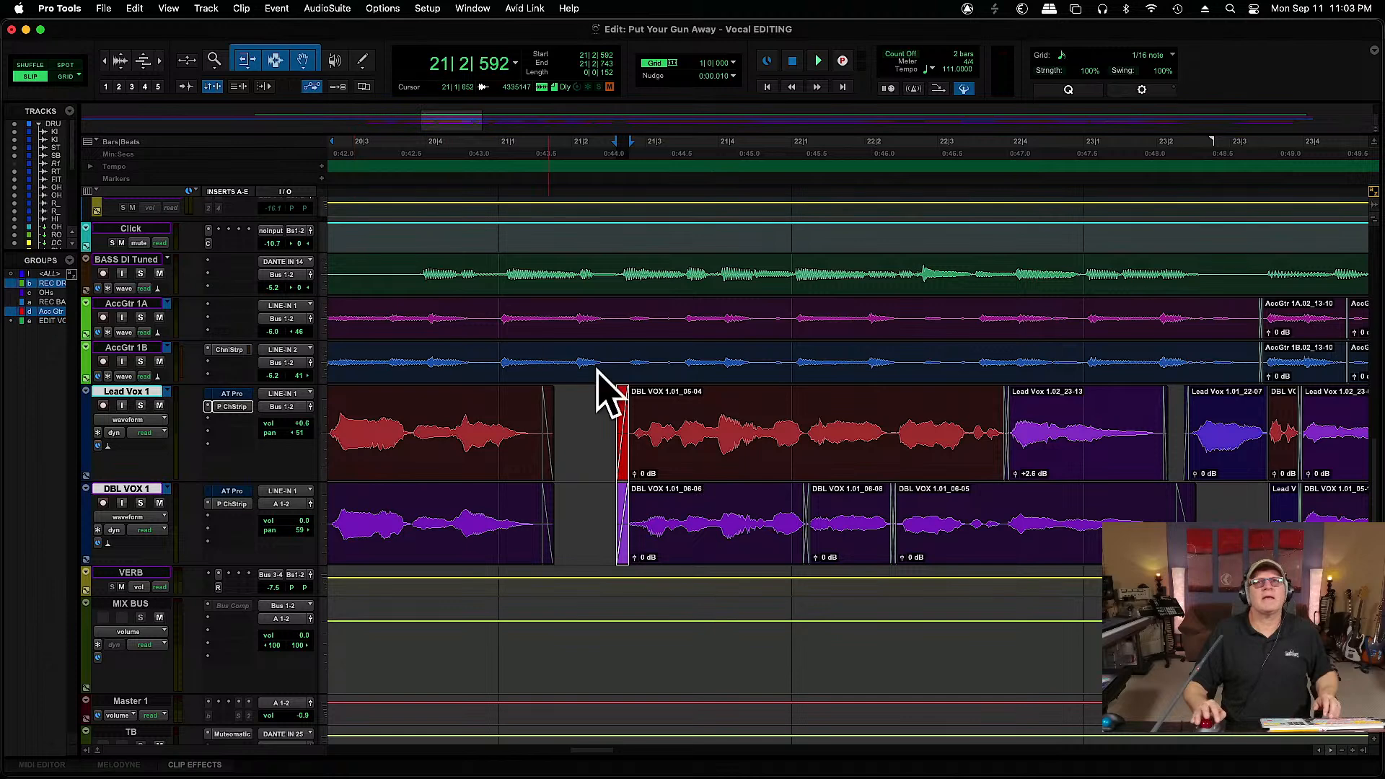
left_click_drag(1154, 505, 1136, 505)
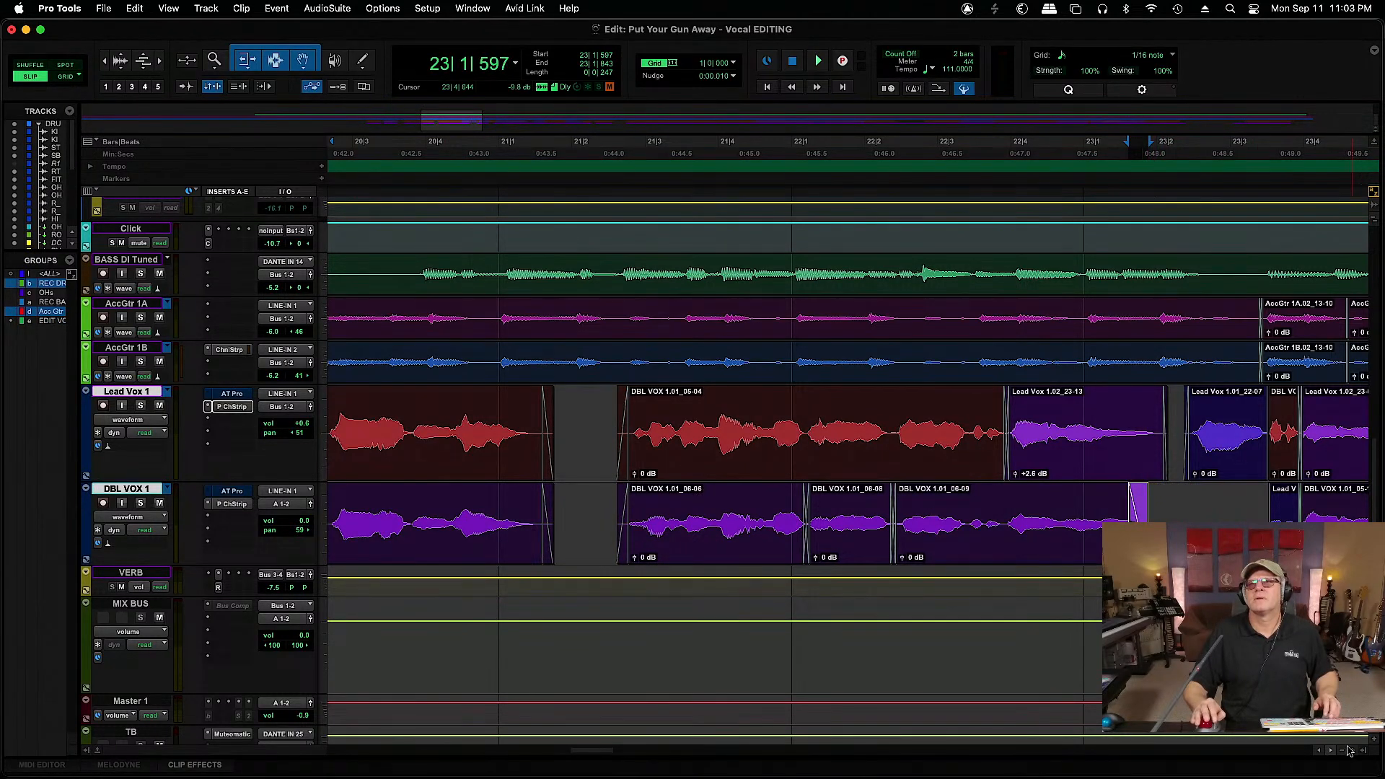
Delete the silent section from 24|2|201 to 24|4|337 on both Lead Vox 1 and DBL VOX 1
scroll(1331, 753, "right", 10)
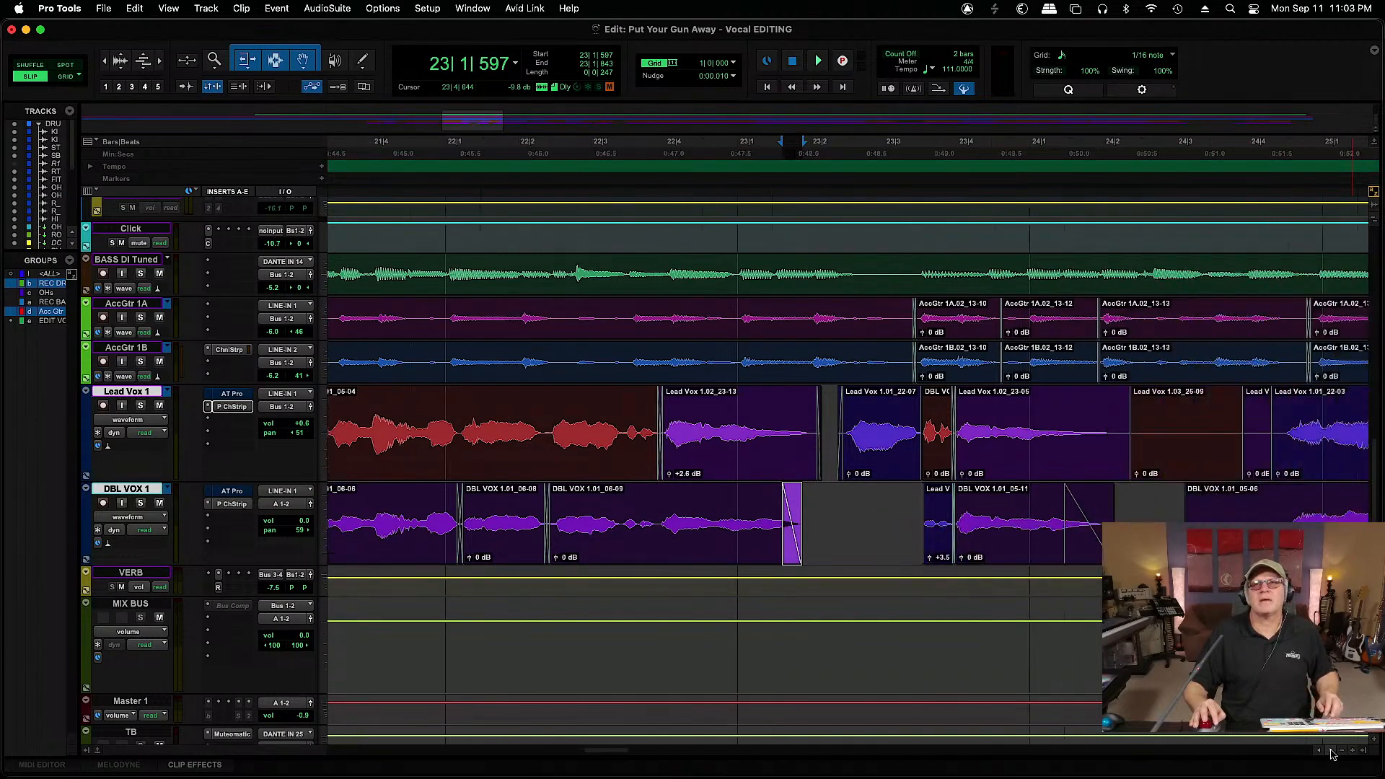
scroll(1331, 753, "right", 4)
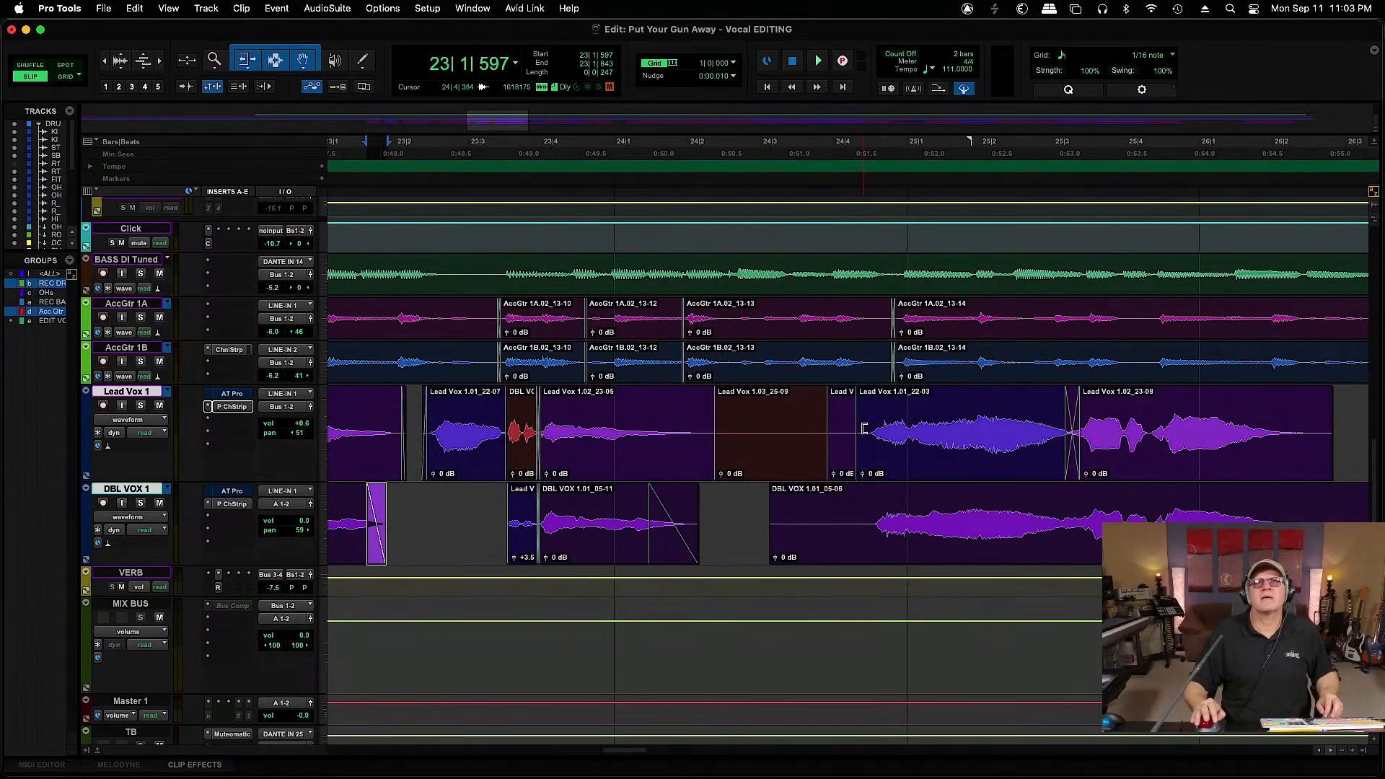
left_click_drag(703, 426, 860, 546)
key("Delete")
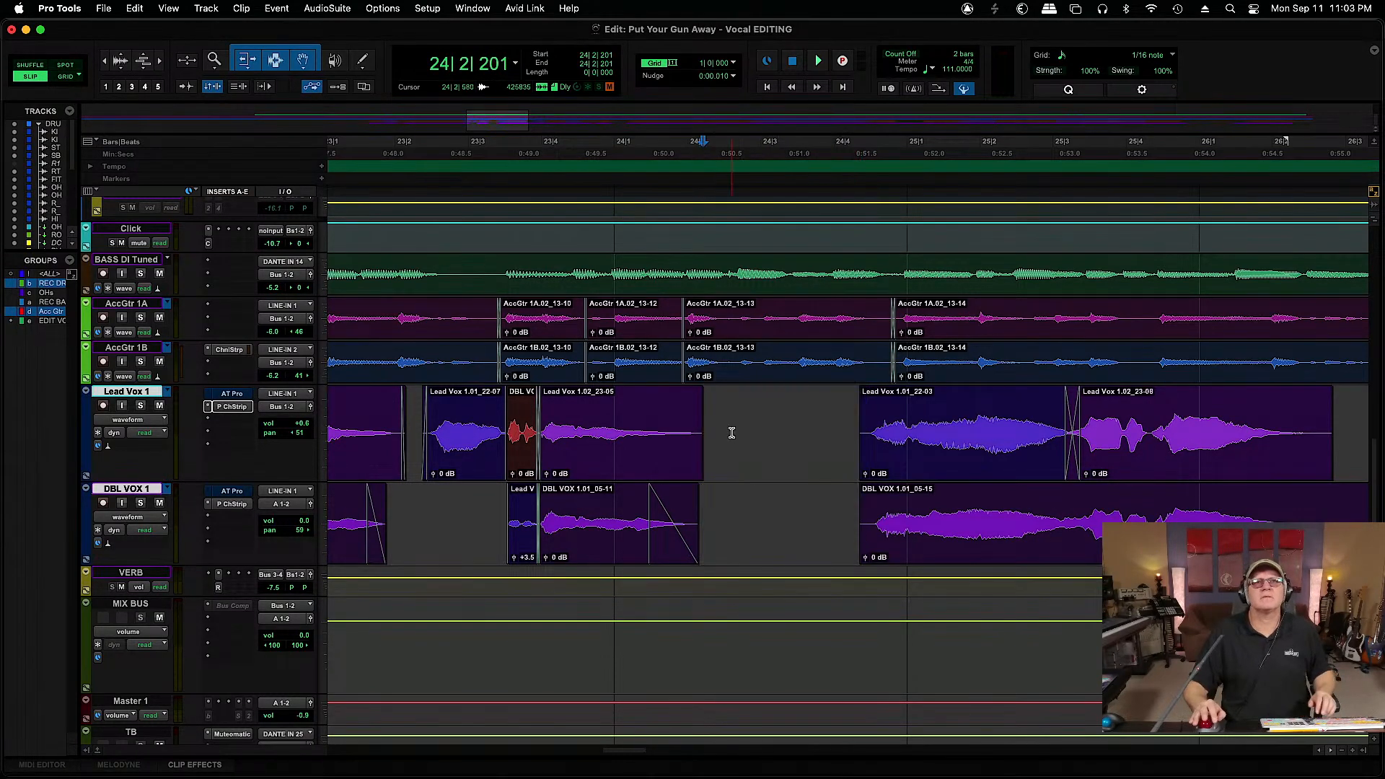
Extend the Lead Vox 1 phrase ending and fade it out from 24|2|107 to 24|2|429, then fade in the following lead phrase
left_click_drag(703, 401, 701, 432)
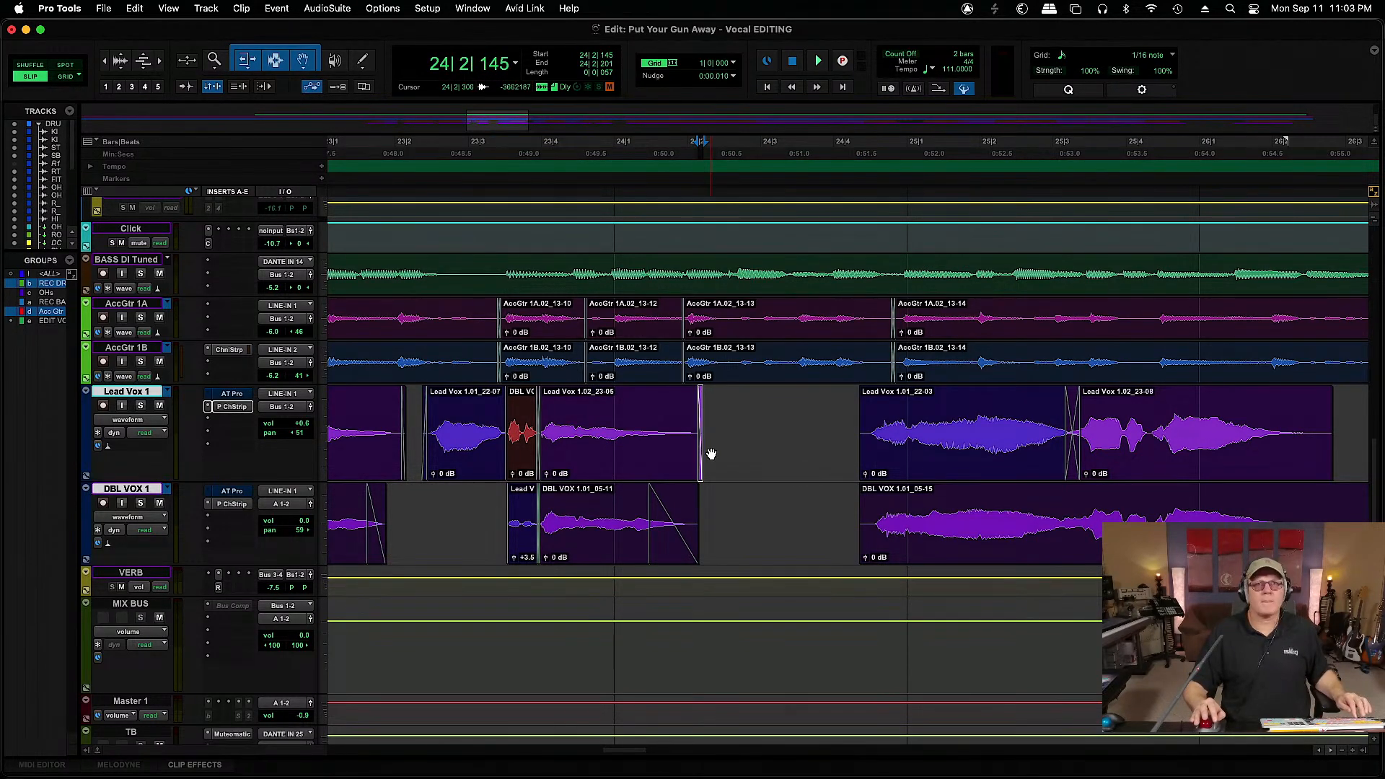
key("alt+shift+Tab")
left_click_drag(698, 436, 694, 396)
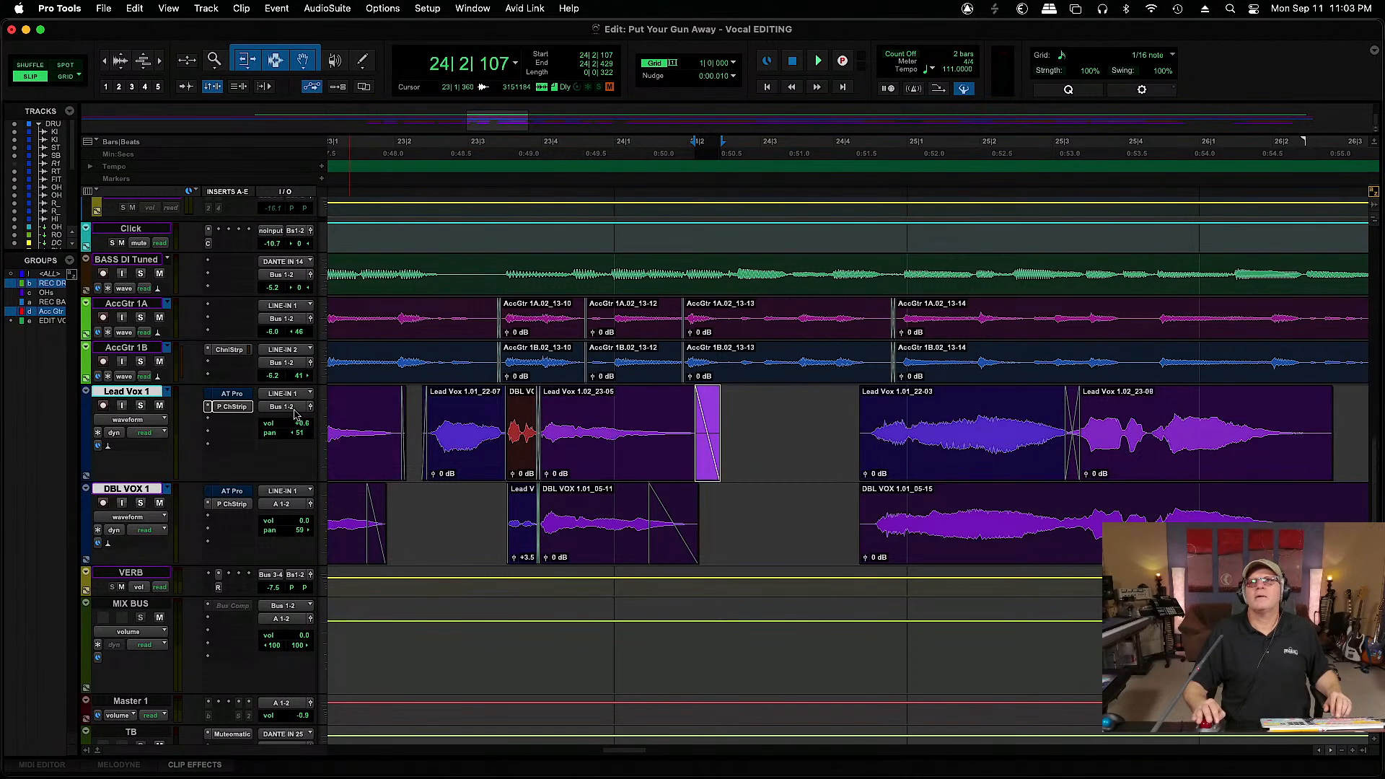
Audition Lead Vox 1 soloed from 24|4|176, unsolo it, and fade in the DBL VOX 1 phrase from 24|4|337 to 24|4|441
left_click(846, 405)
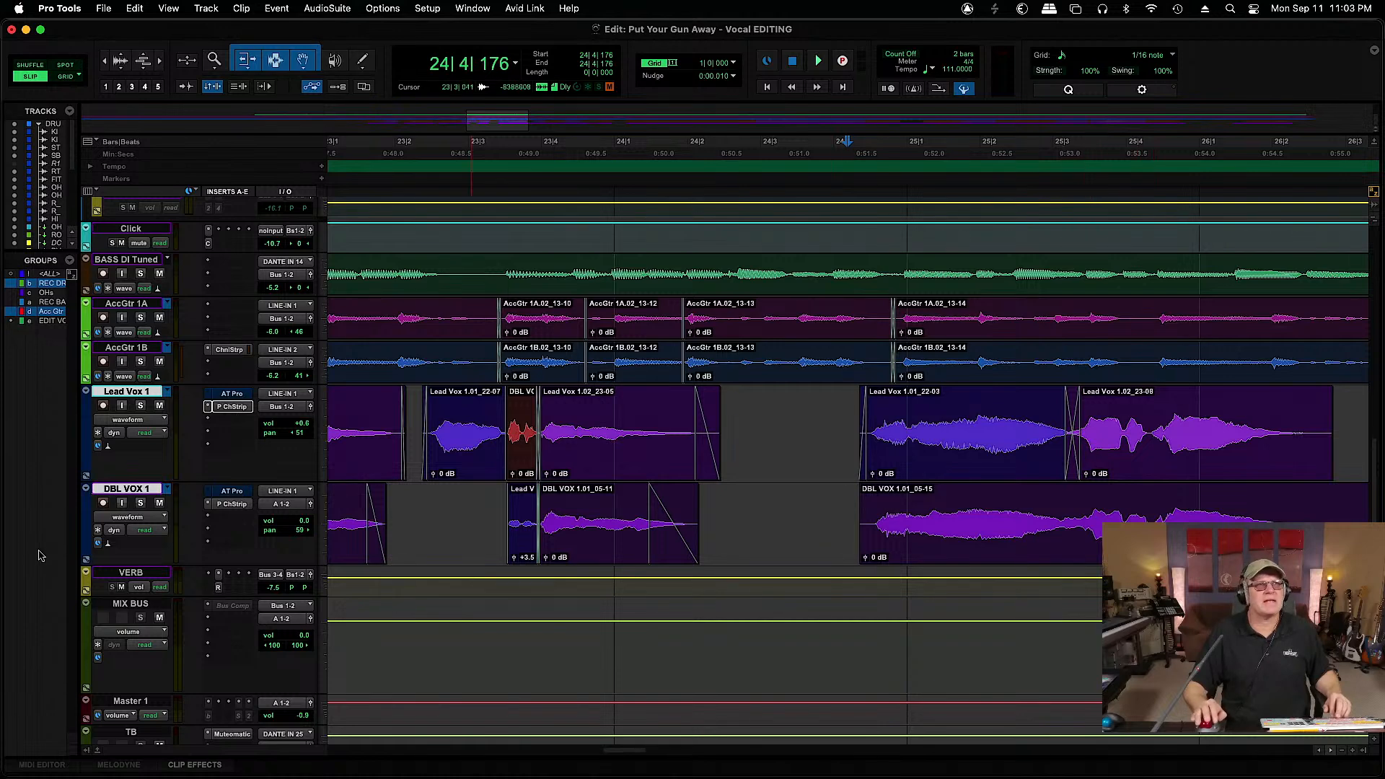
left_click(141, 406)
key("space")
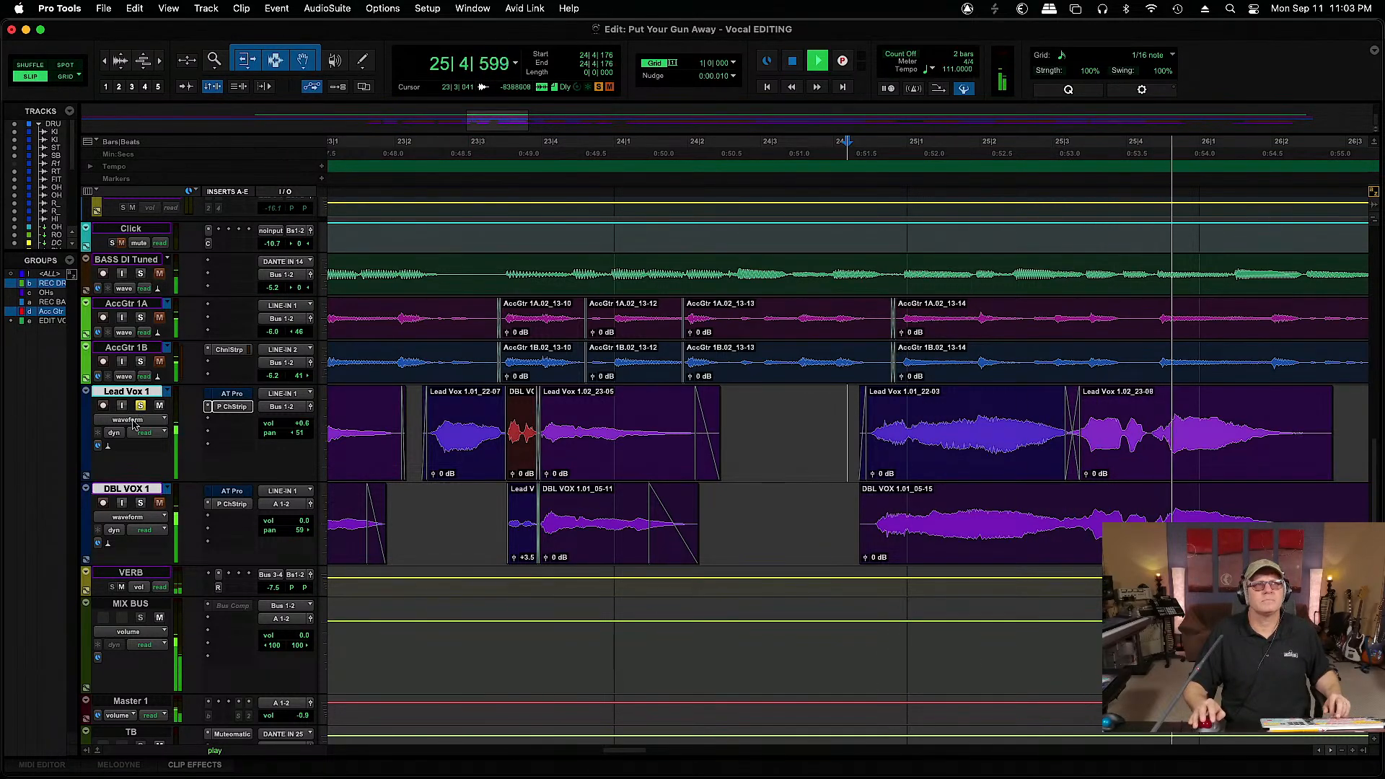
key("space")
left_click(141, 406)
left_click_drag(860, 505, 867, 505)
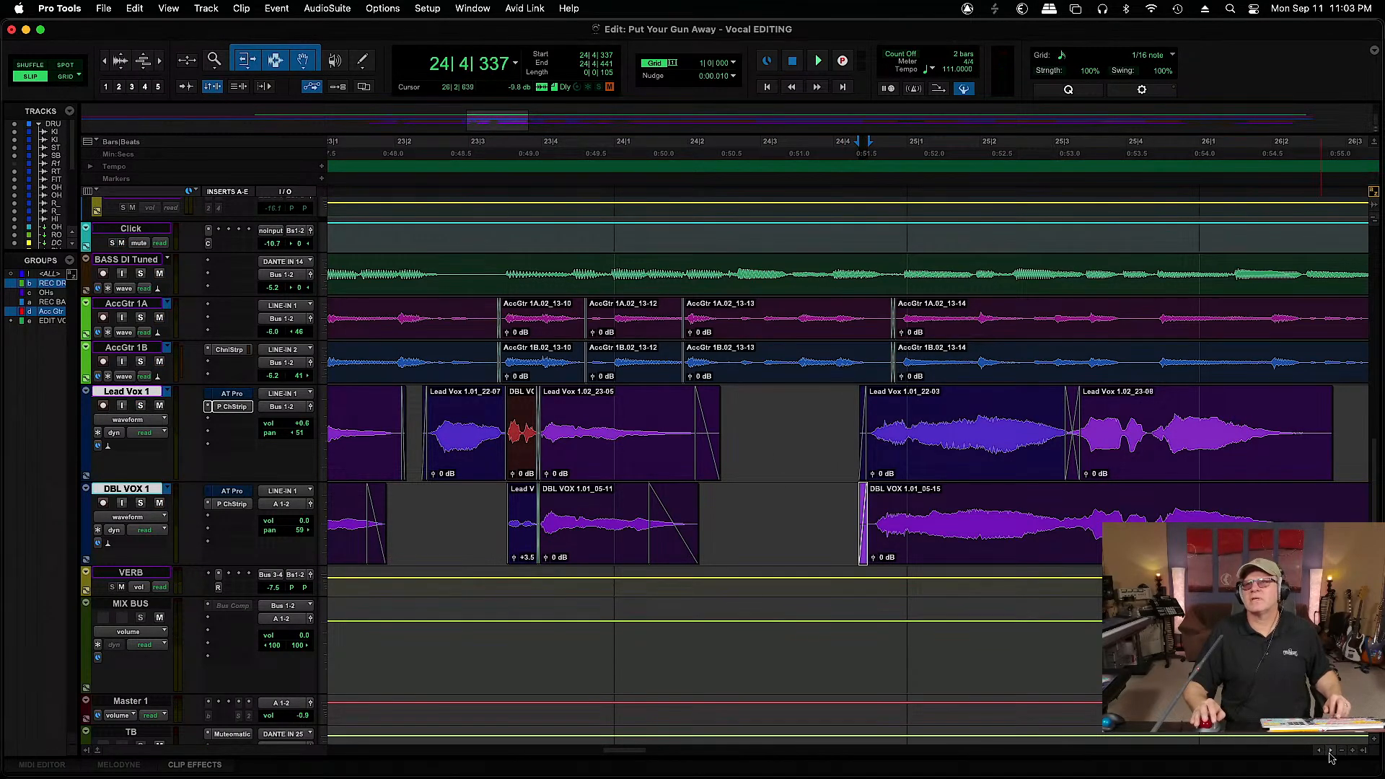
Re-enable the EDIT VOX group, clear the gap from 26|2|724 to 26|4|377 on both vocals, and fade the clip edges around it
scroll(1330, 757, "right", 5)
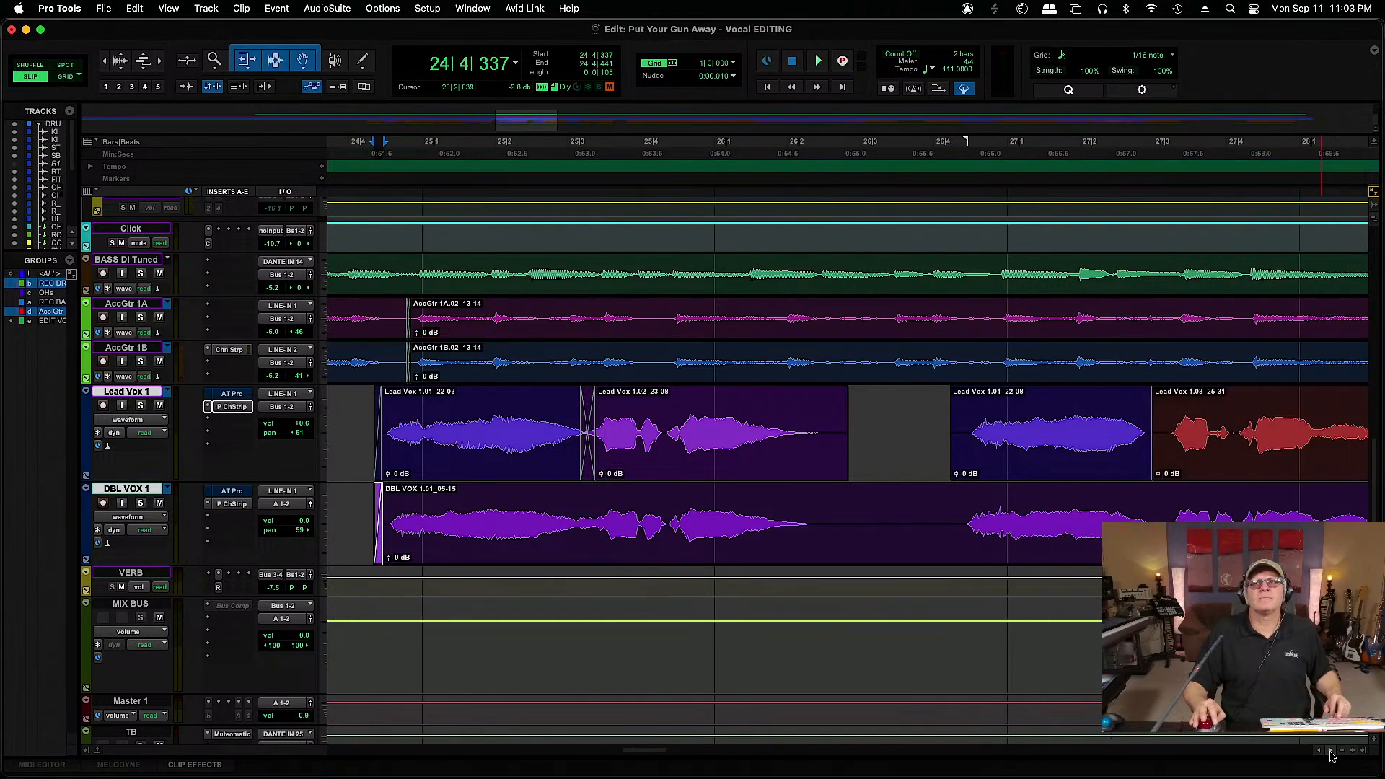
scroll(1330, 755, "right", 2)
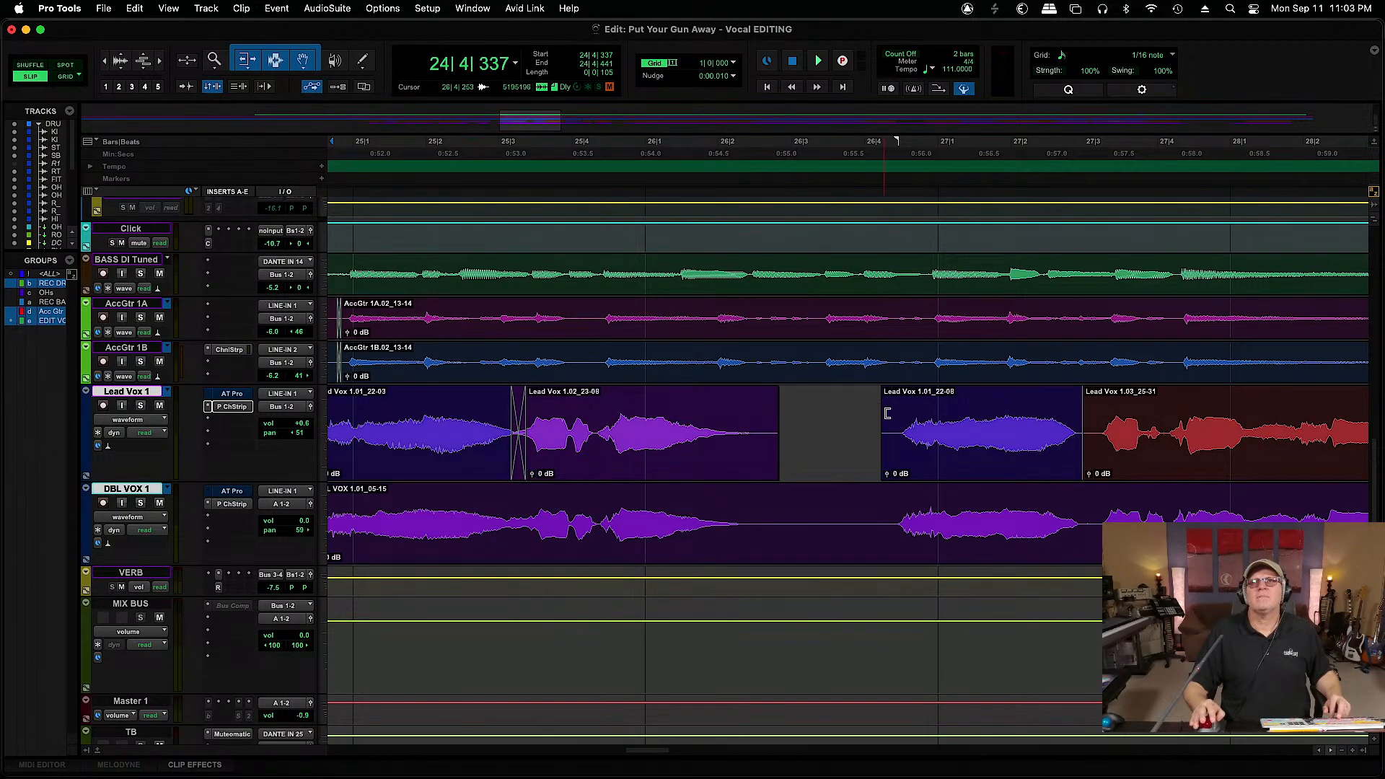
left_click_drag(894, 396, 778, 520)
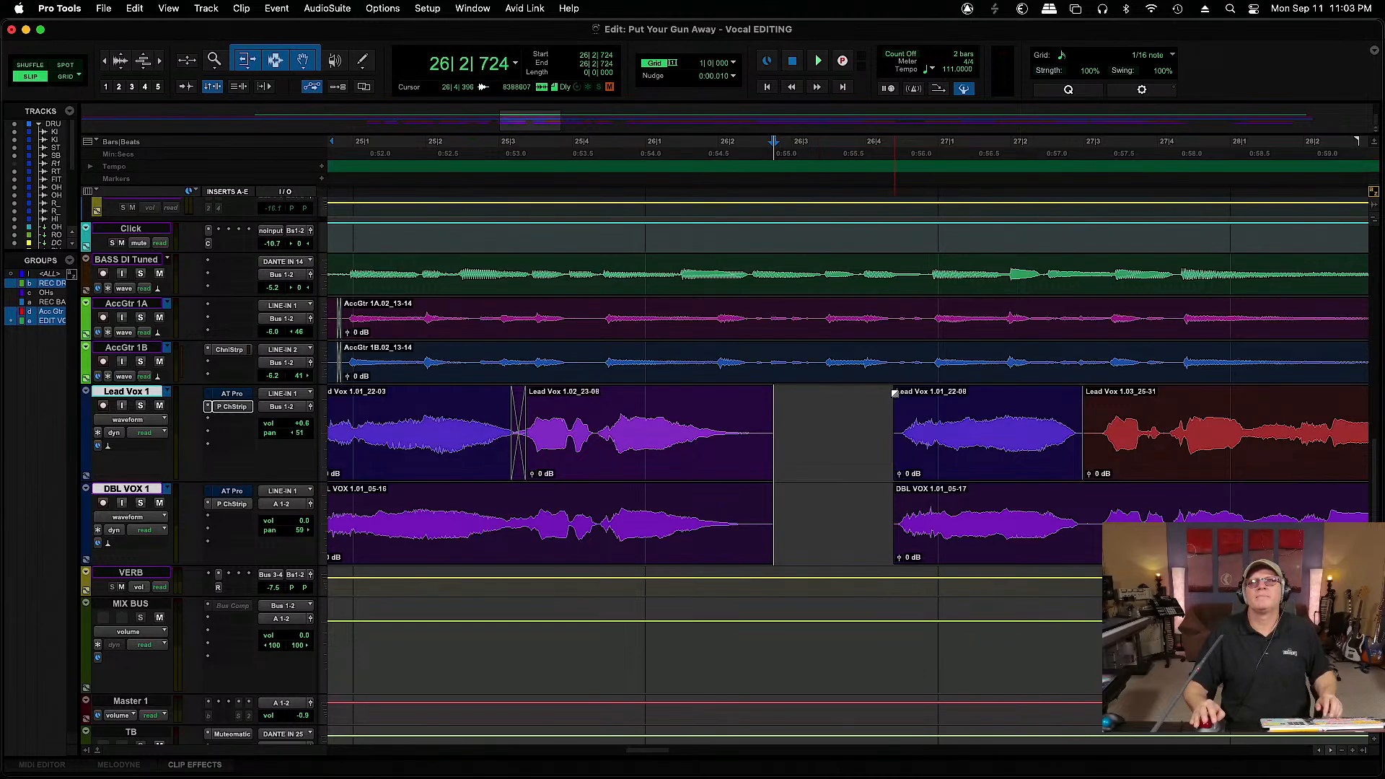
left_click_drag(894, 393, 899, 395)
left_click_drag(772, 404, 761, 397)
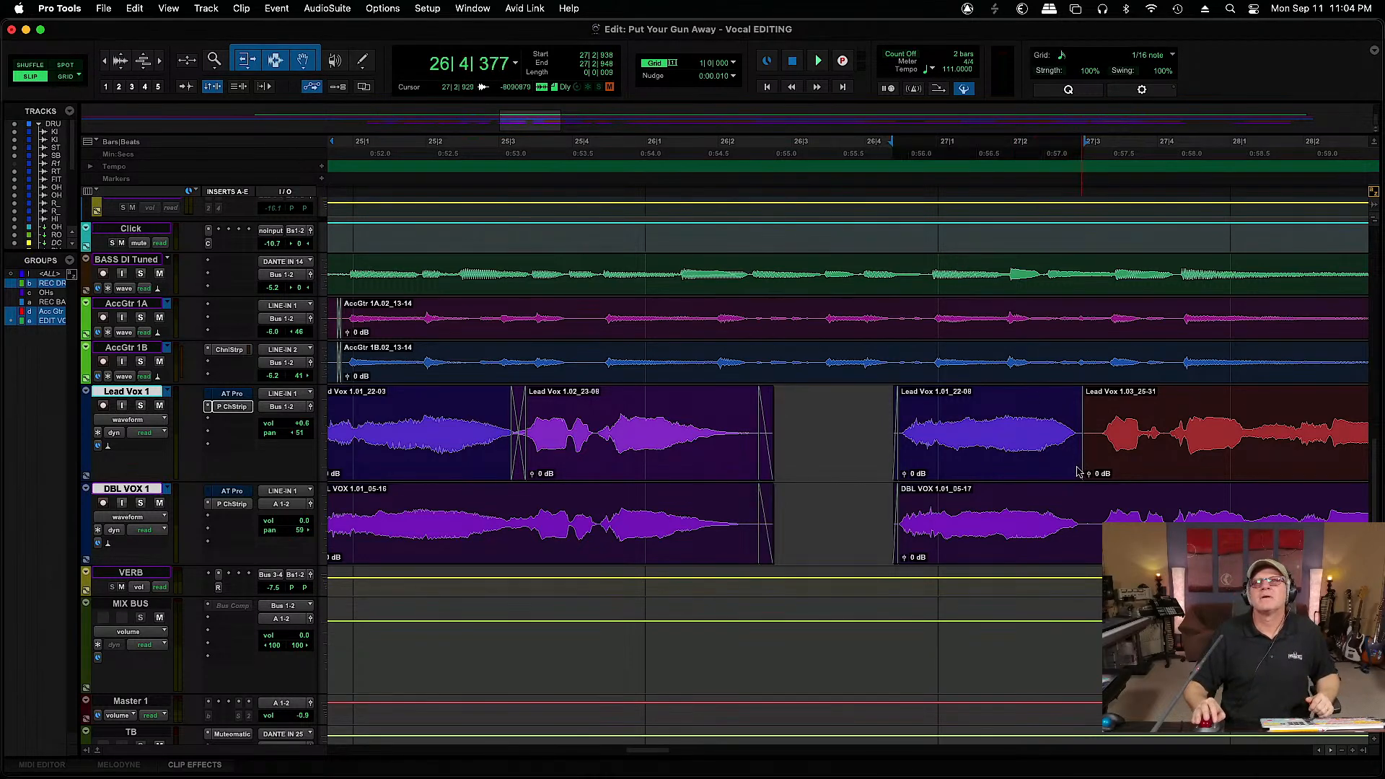
Undo the grouped crossfade tried at 27|2|938 and disable the EDIT VOX group
left_click(1075, 469)
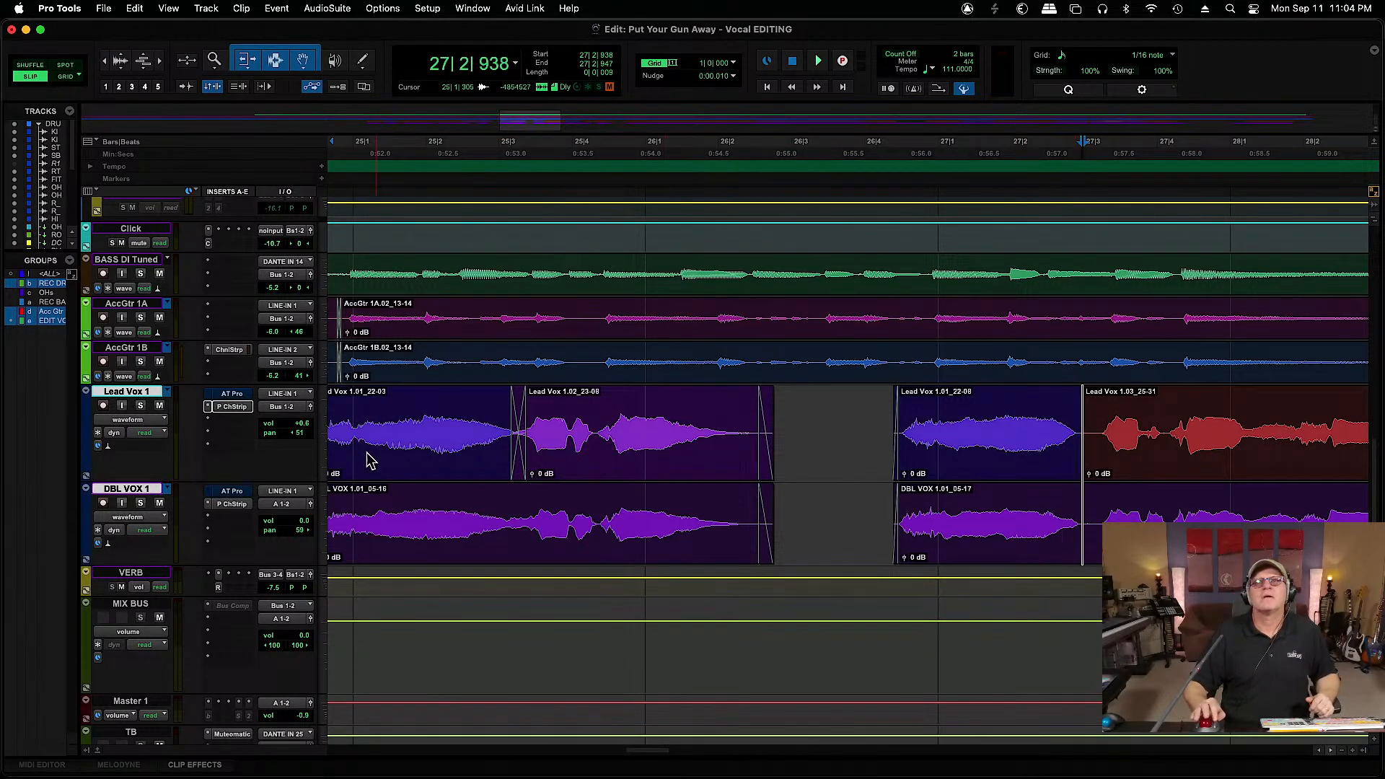
key("super+z")
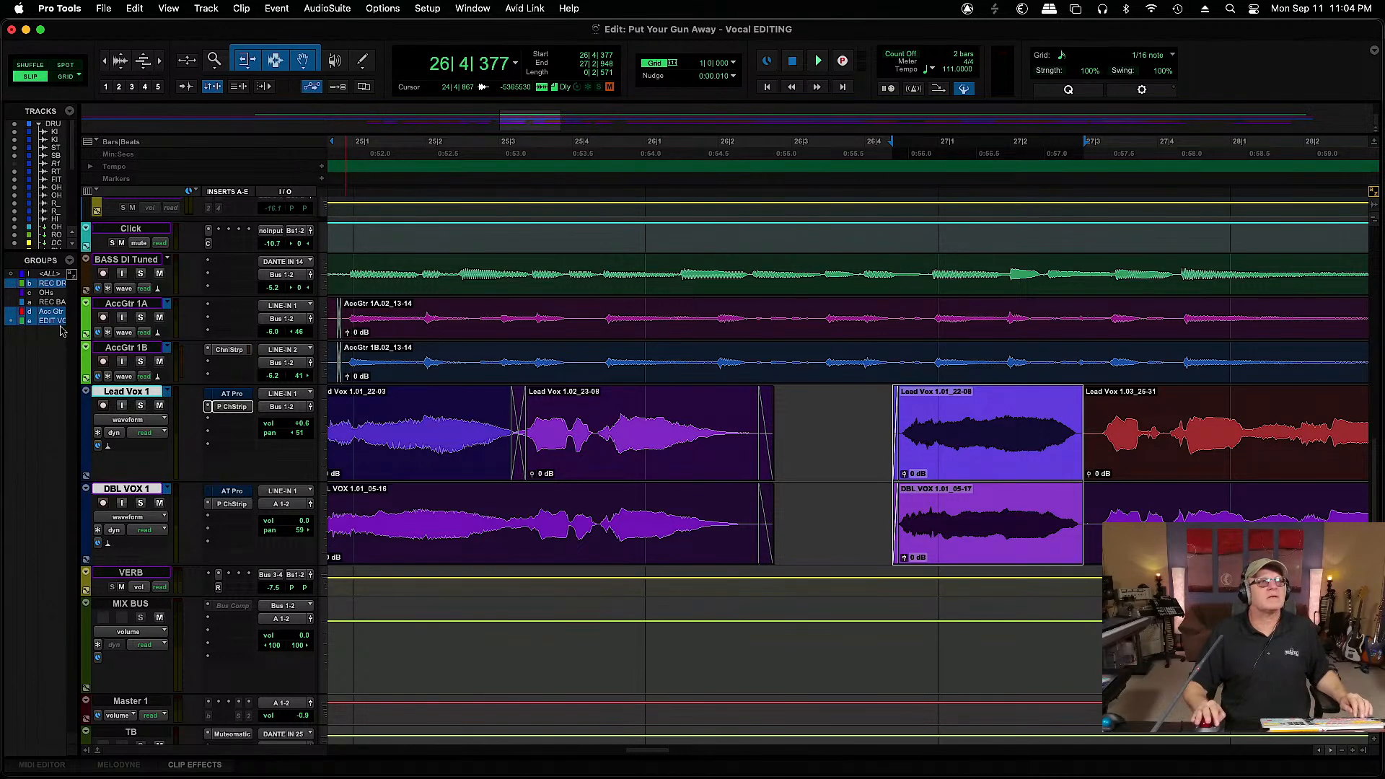
left_click(859, 415)
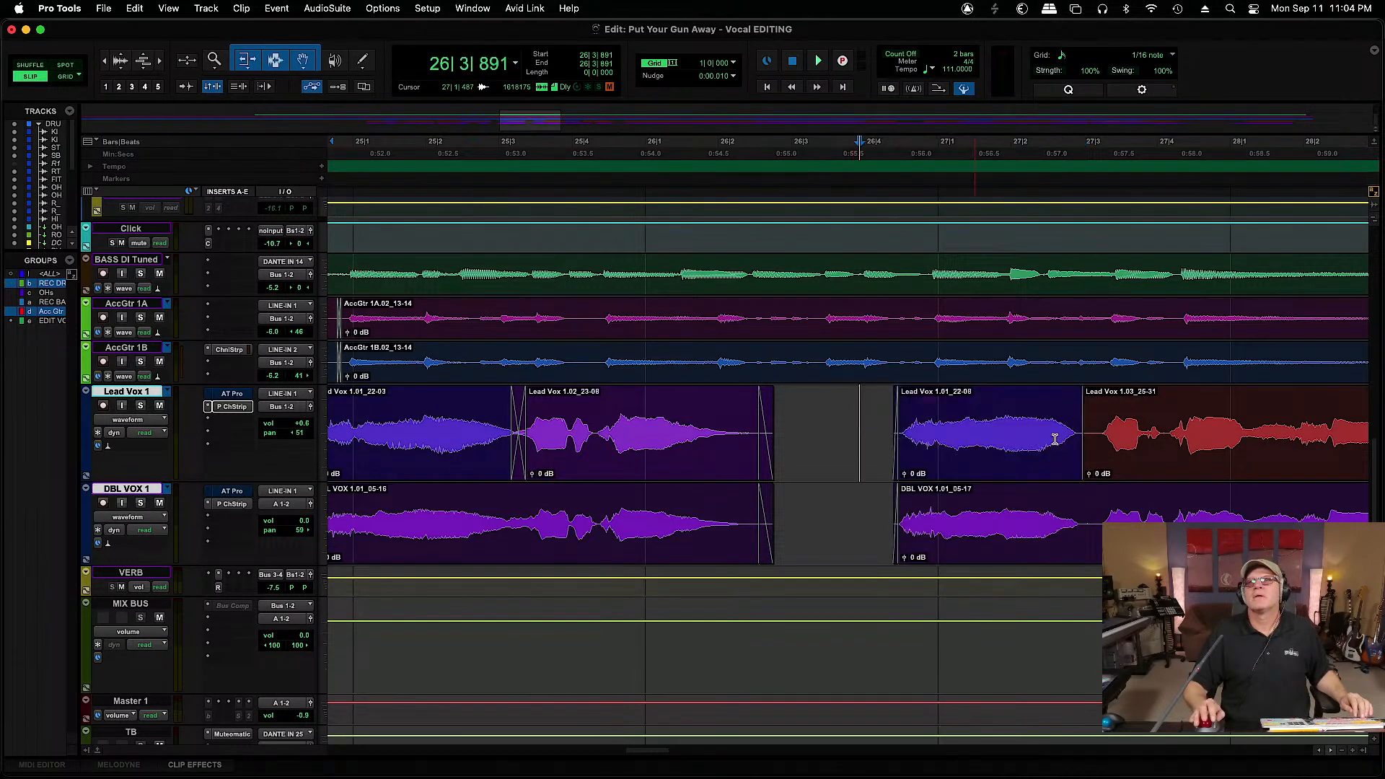
Remove the short fragment at 27|2|943 on Lead Vox 1 and crossfade the adjoining lead clips from 27|3|080 to 27|3|127
left_click(1083, 474)
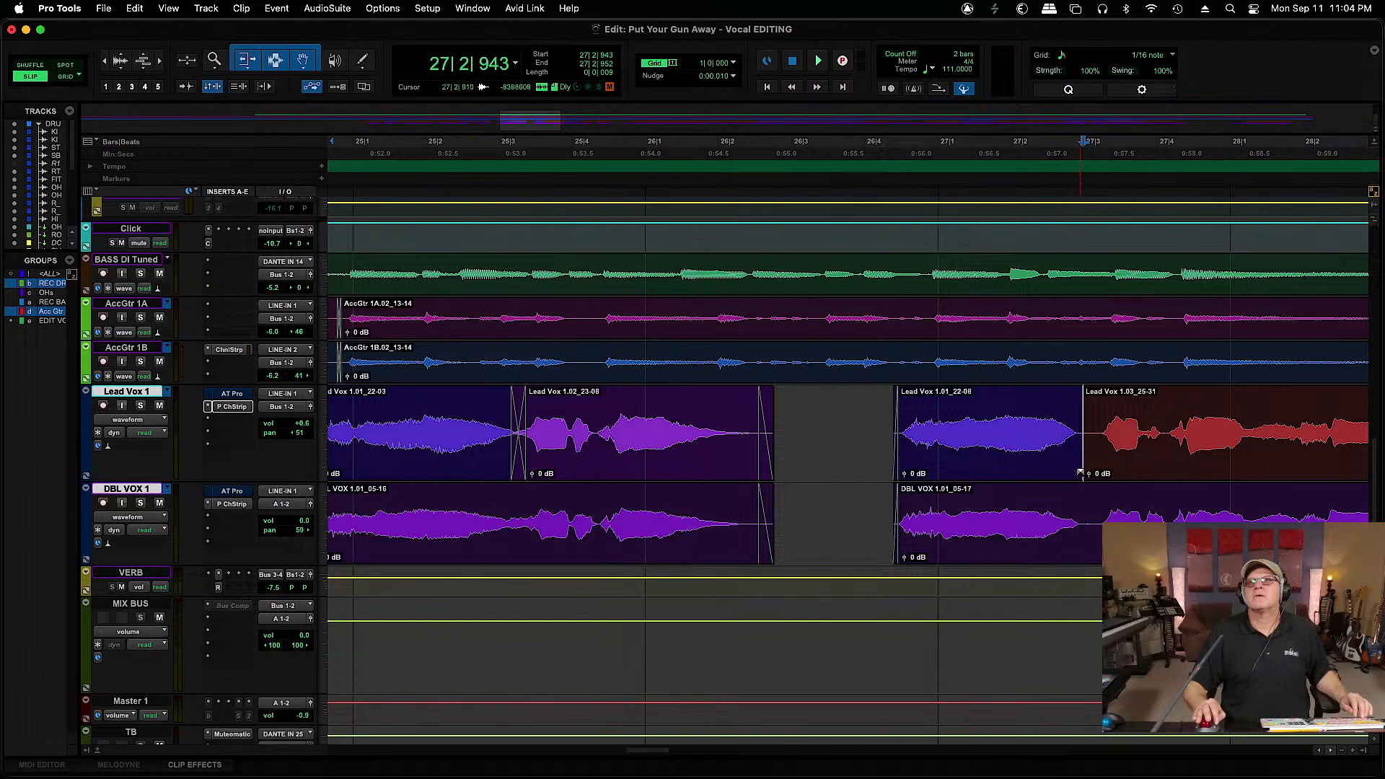
left_click(1096, 418)
key("super+bracketright")
key("super+bracketright")
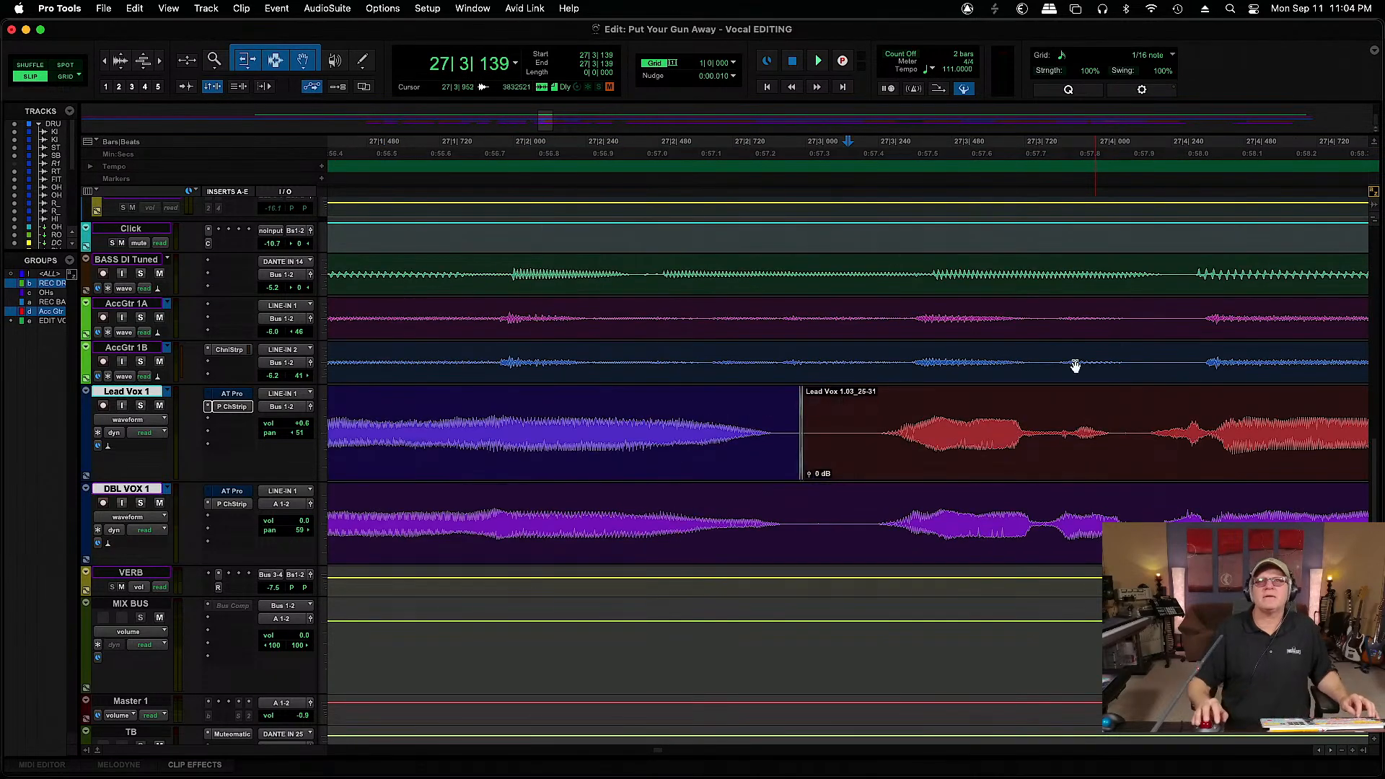
left_click_drag(800, 473, 828, 473)
left_click(809, 460)
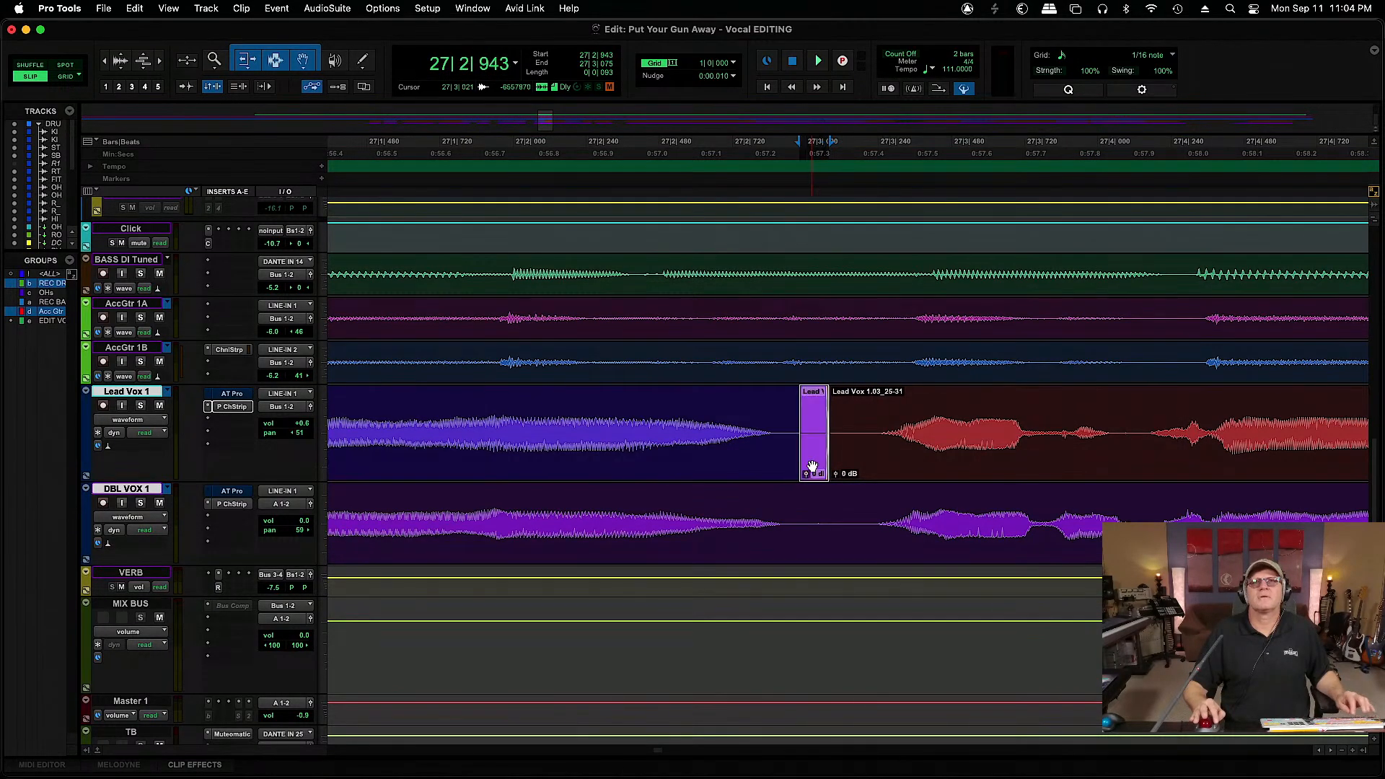
key("Delete")
left_click_drag(795, 424, 831, 464)
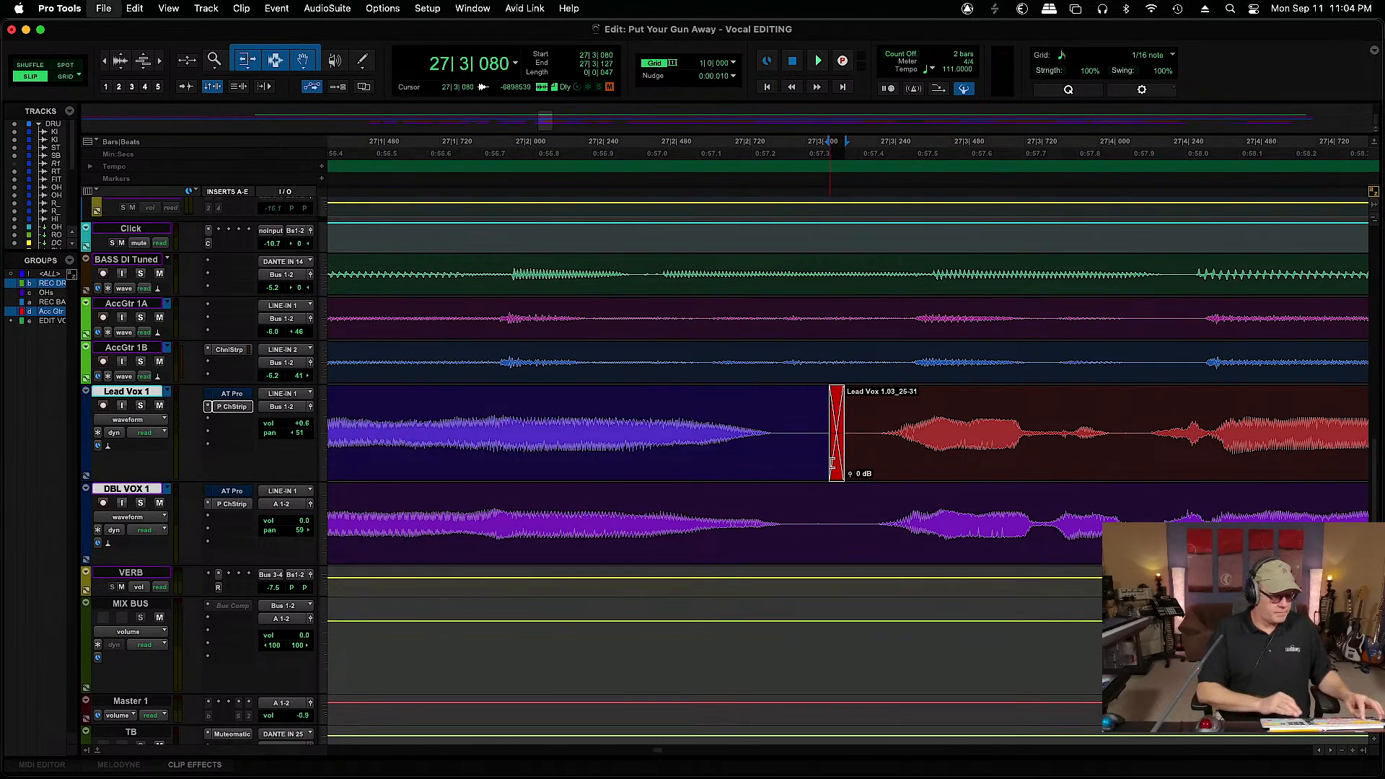
Clear the silence between the phrases in bars 29 and 30 on both vocals and fade out DBL VOX 1 from 29|2|088 to 29|2|741
key("super+bracketleft")
key("super+bracketleft")
key("super+bracketleft")
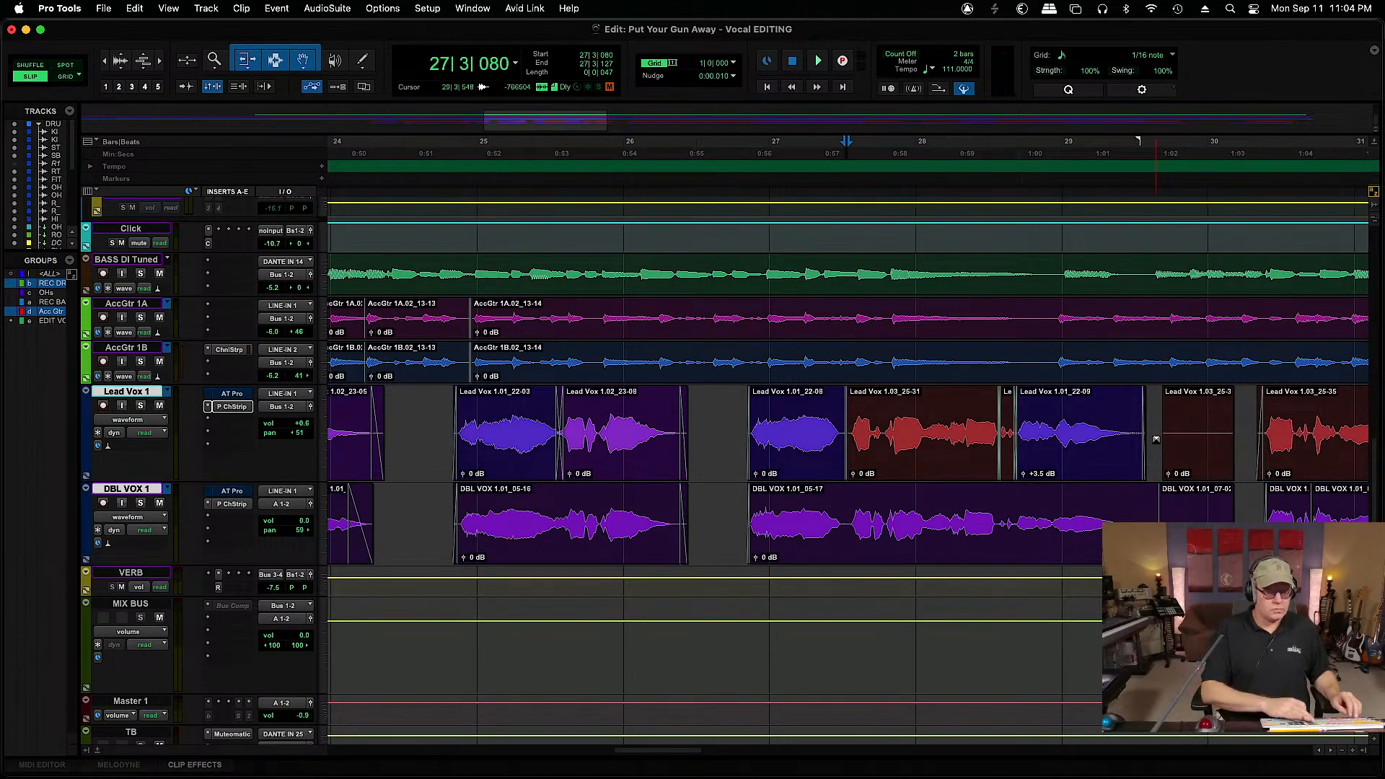
key("super+bracketright")
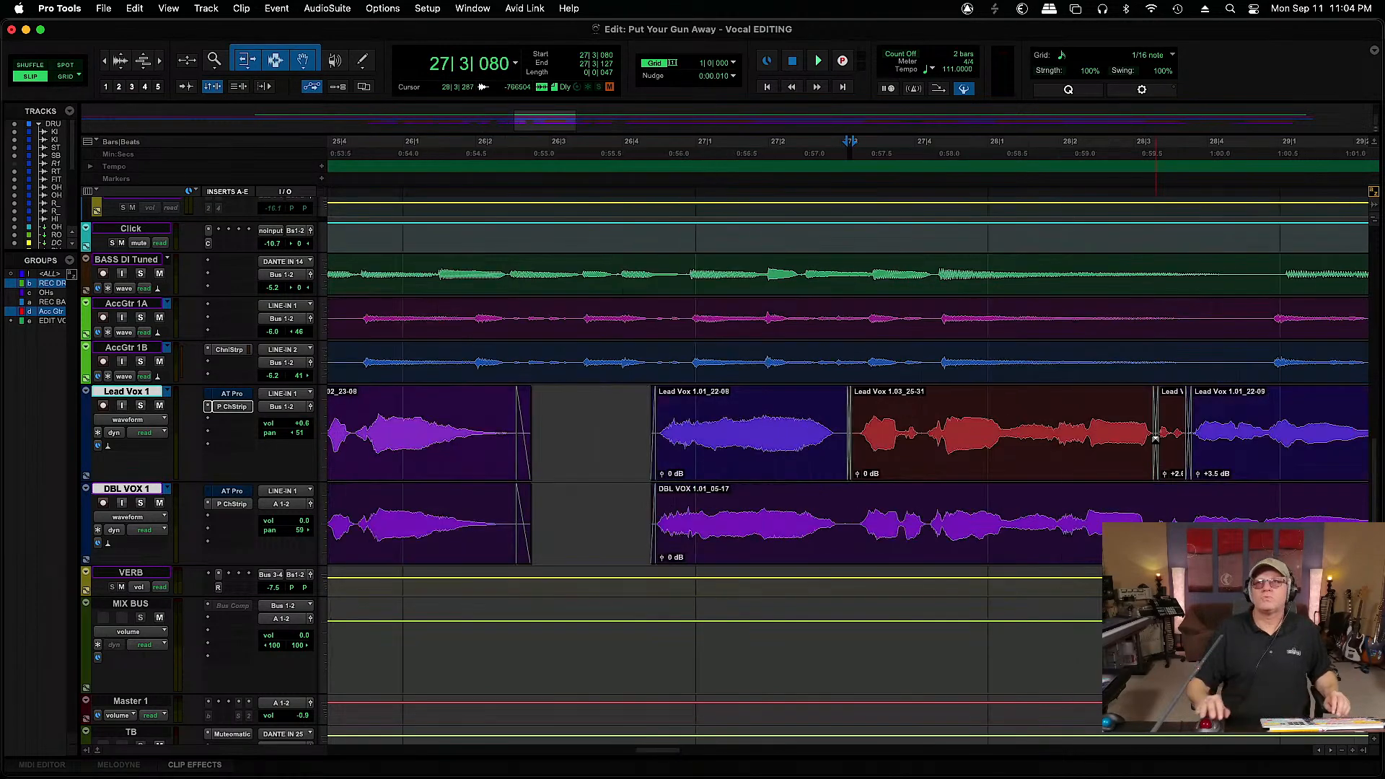
left_click(1331, 750)
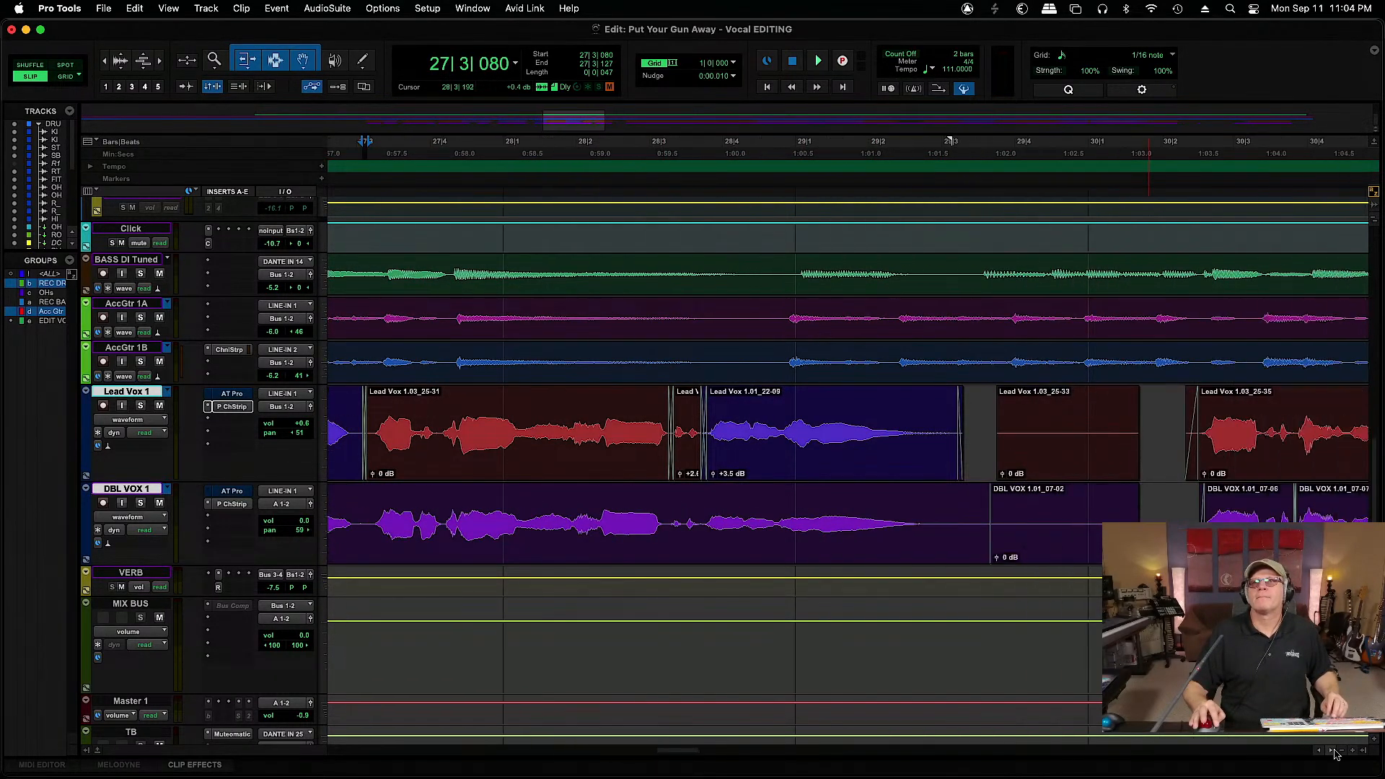
left_click_drag(1333, 753, 1333, 753)
mouse_move(1051, 413)
left_mouse_down()
mouse_move(878, 530)
mouse_move(772, 496)
left_mouse_up()
key("Delete")
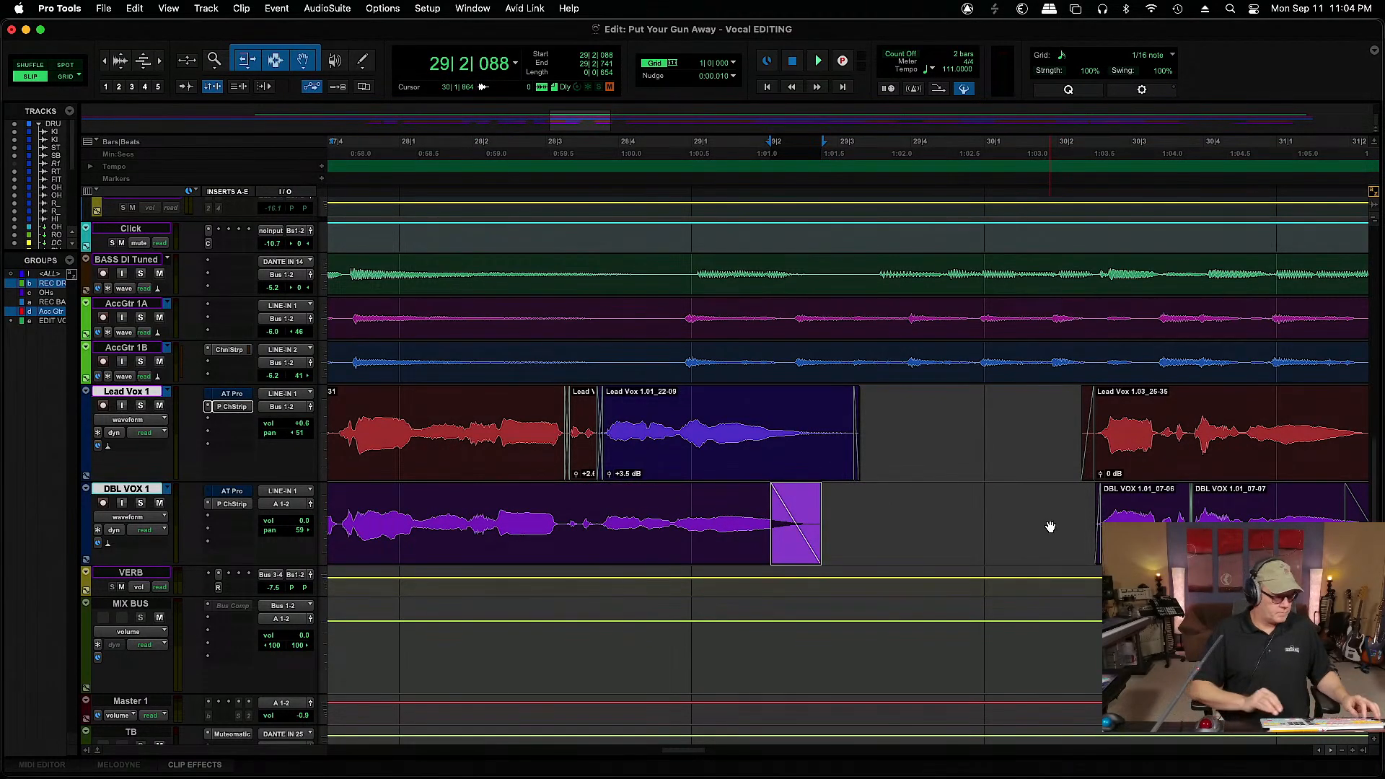
Delete 32|1|174 to 33|2|167 on both vocals and, with EDIT VOX re-enabled, fade in the following phrase up to 33|2|356
key("r")
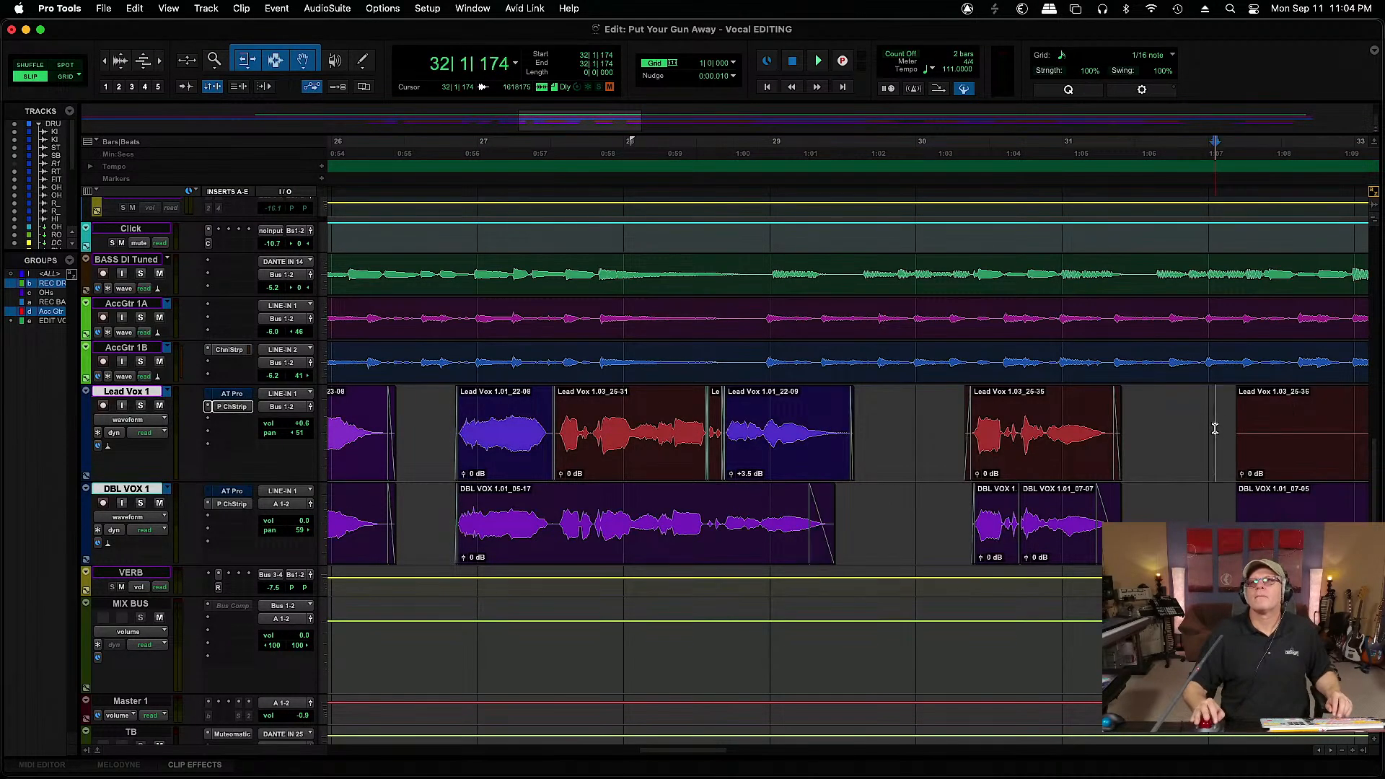
left_click_drag(626, 433, 809, 530)
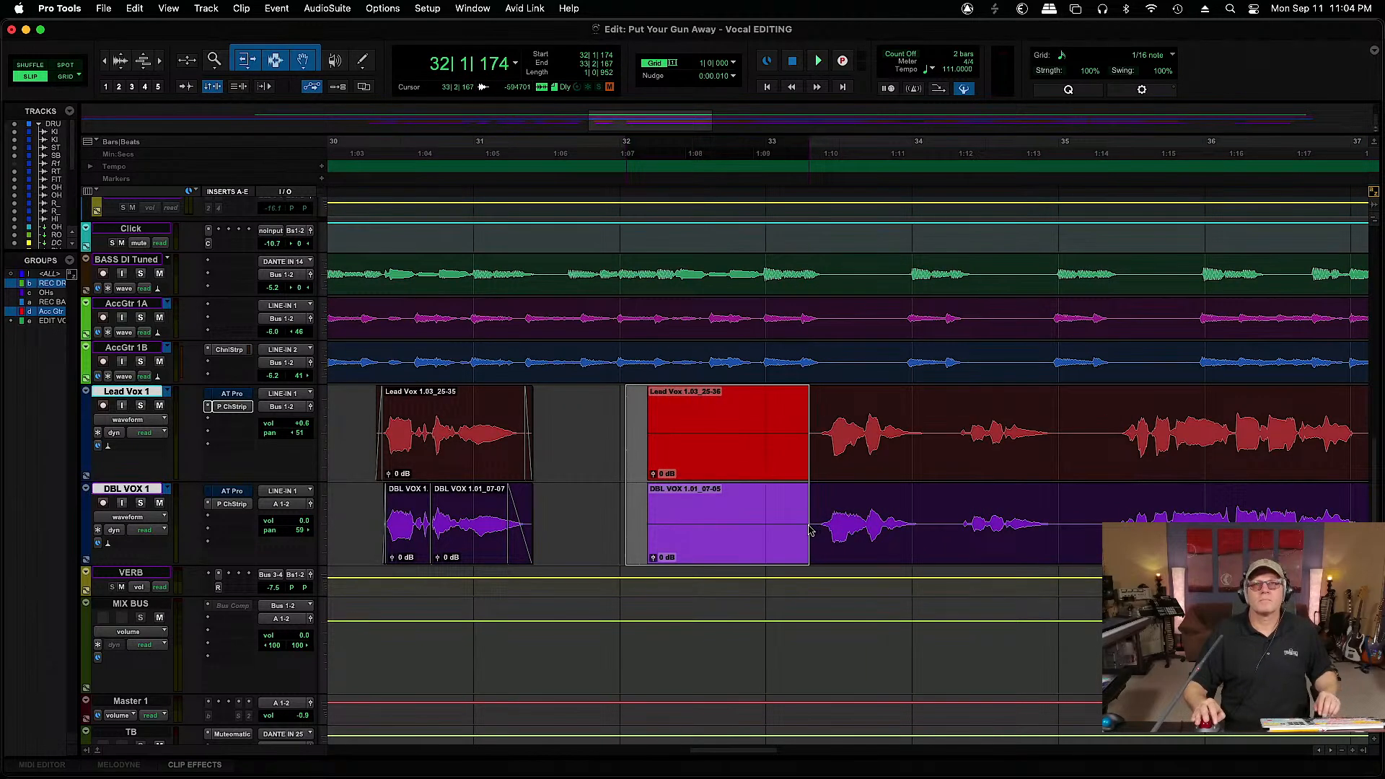
key("Delete")
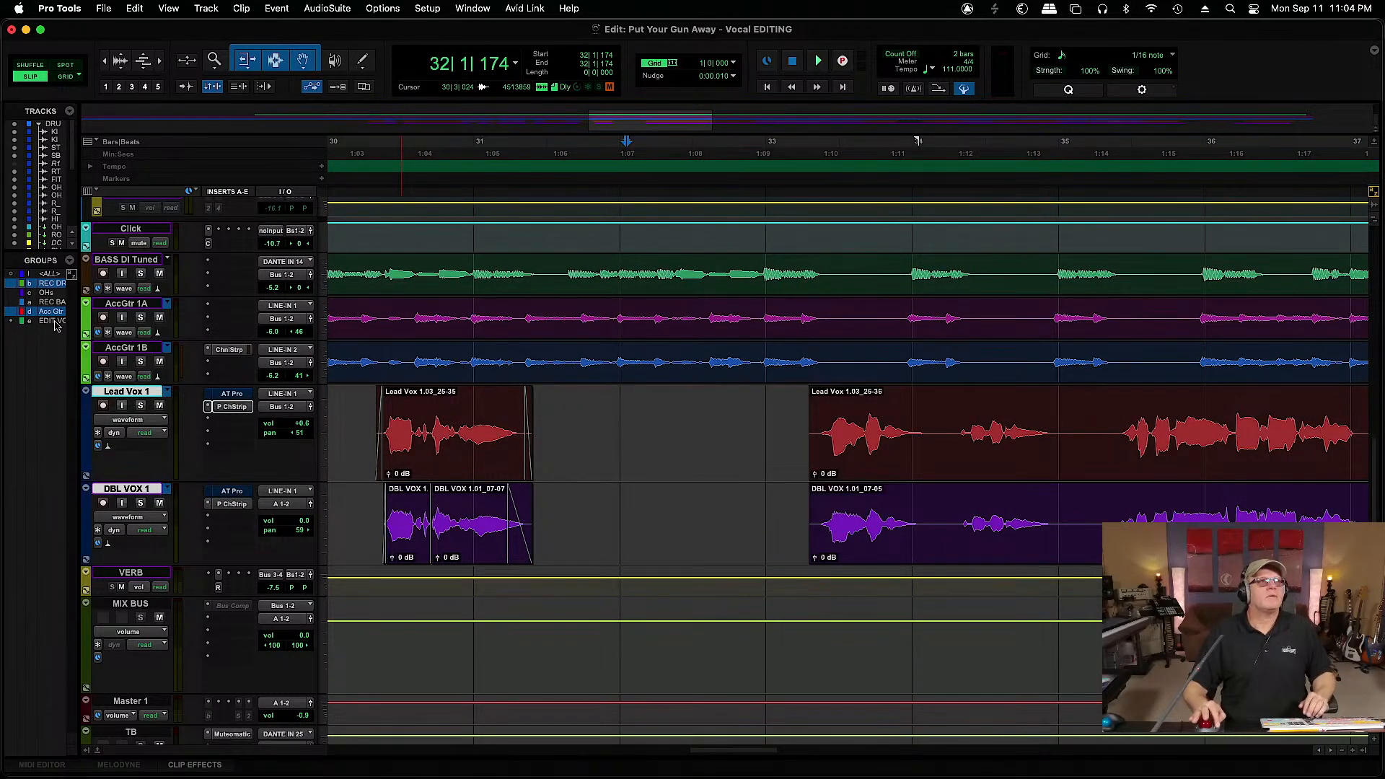
left_click_drag(809, 394, 815, 395)
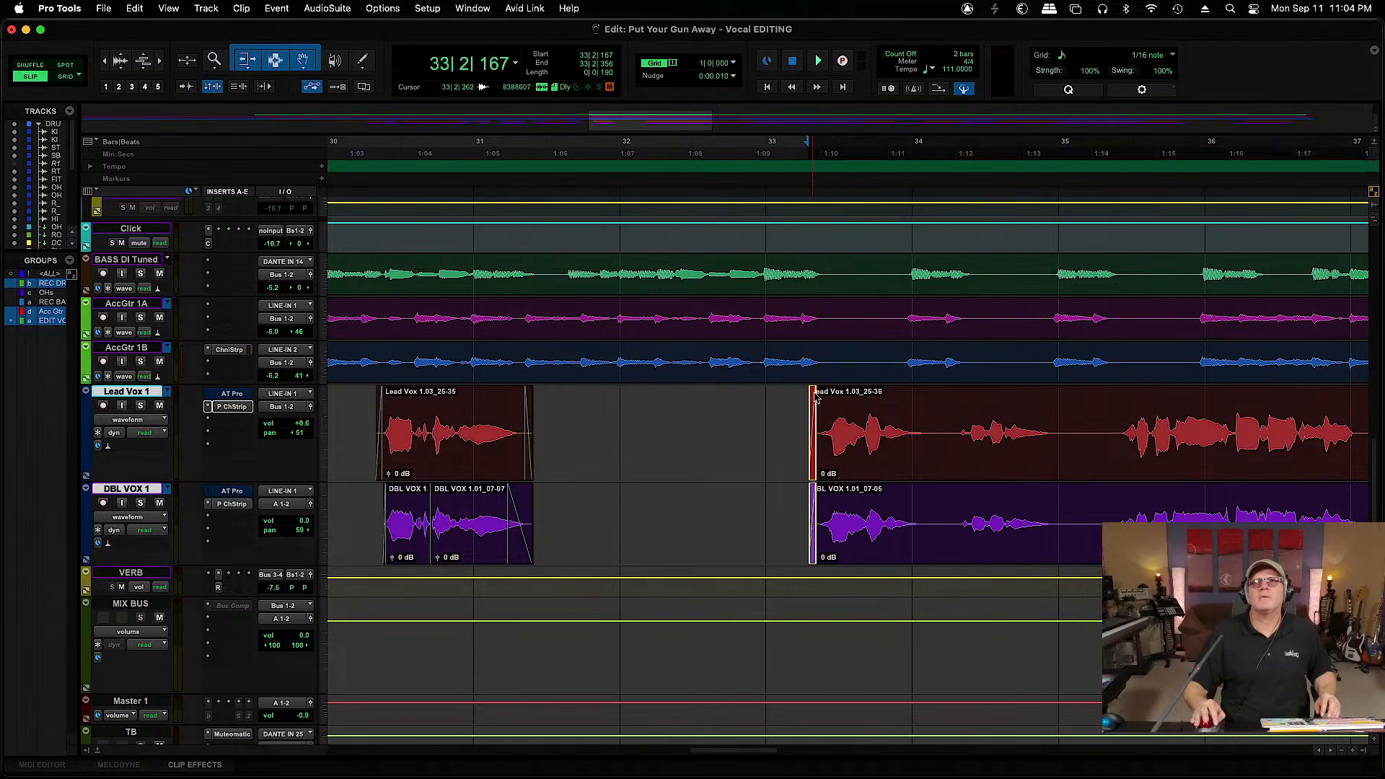
Delete the silences after 35|1|248 and before 37|2|493 on both vocals and fade the clip edges around each gap
mouse_move(1067, 420)
left_mouse_down()
mouse_move(1103, 418)
mouse_move(1109, 403)
mouse_move(1058, 433)
left_mouse_up()
key("Delete")
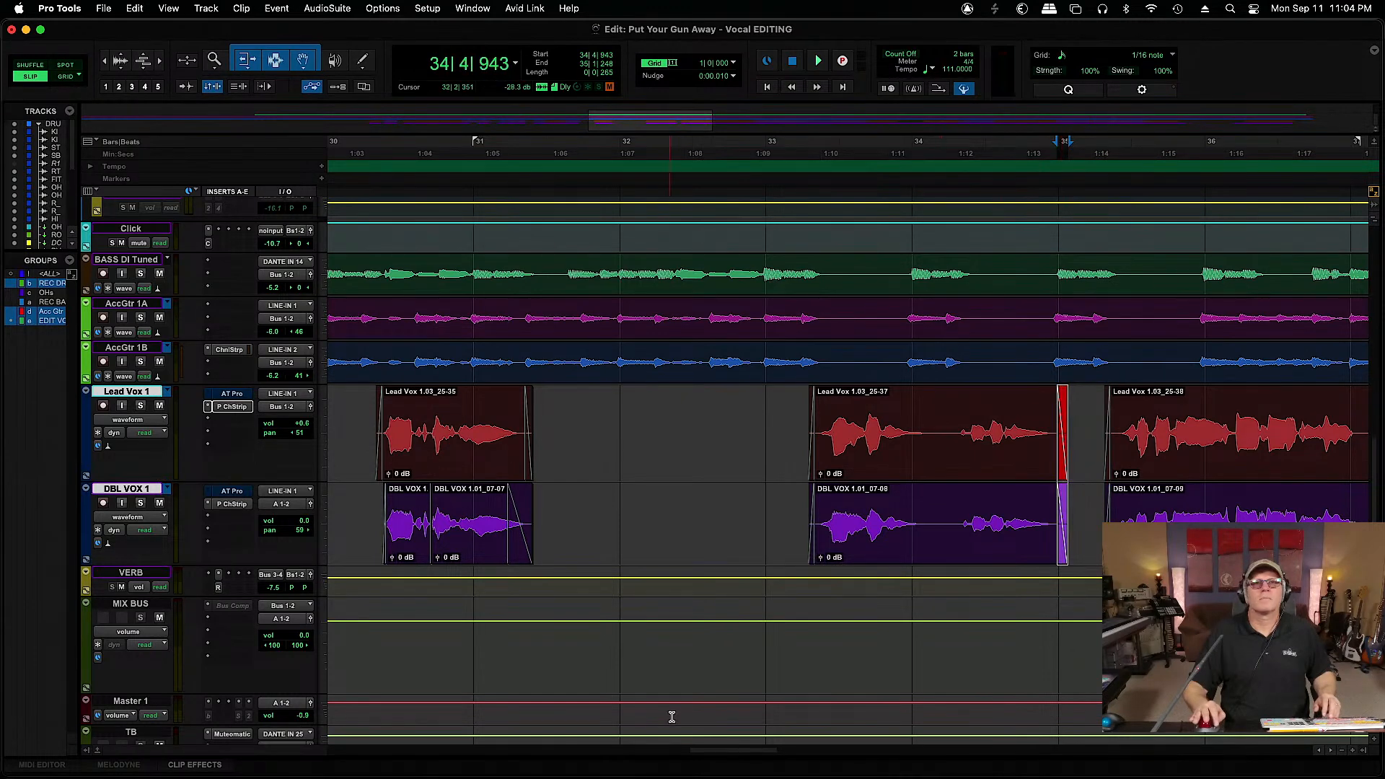
left_click_drag(704, 753, 757, 753)
left_click_drag(710, 431, 744, 491)
key("Delete")
left_click_drag(711, 393, 747, 391)
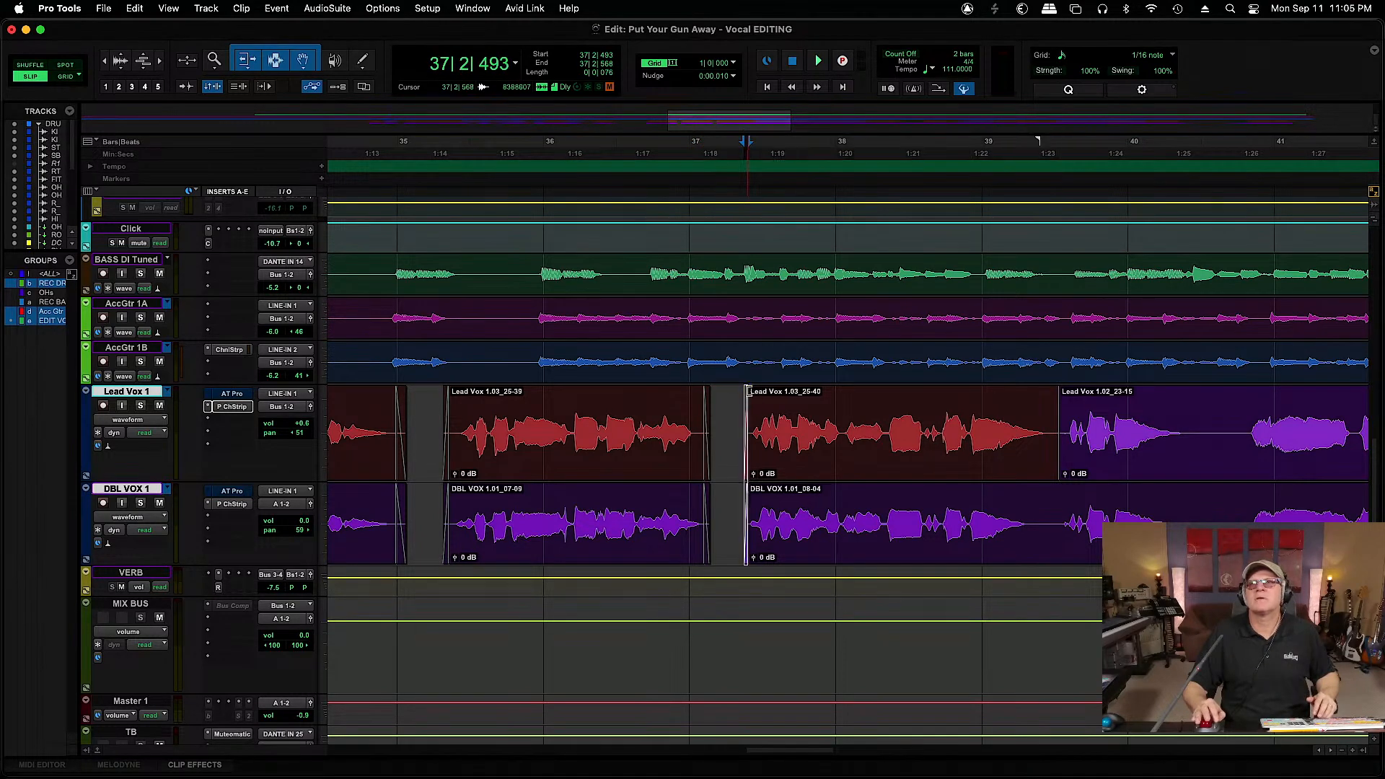
Disable the EDIT VOX group and crossfade the two Lead Vox 1 clips from 39|2|958 to 39|3|226
left_click(56, 319)
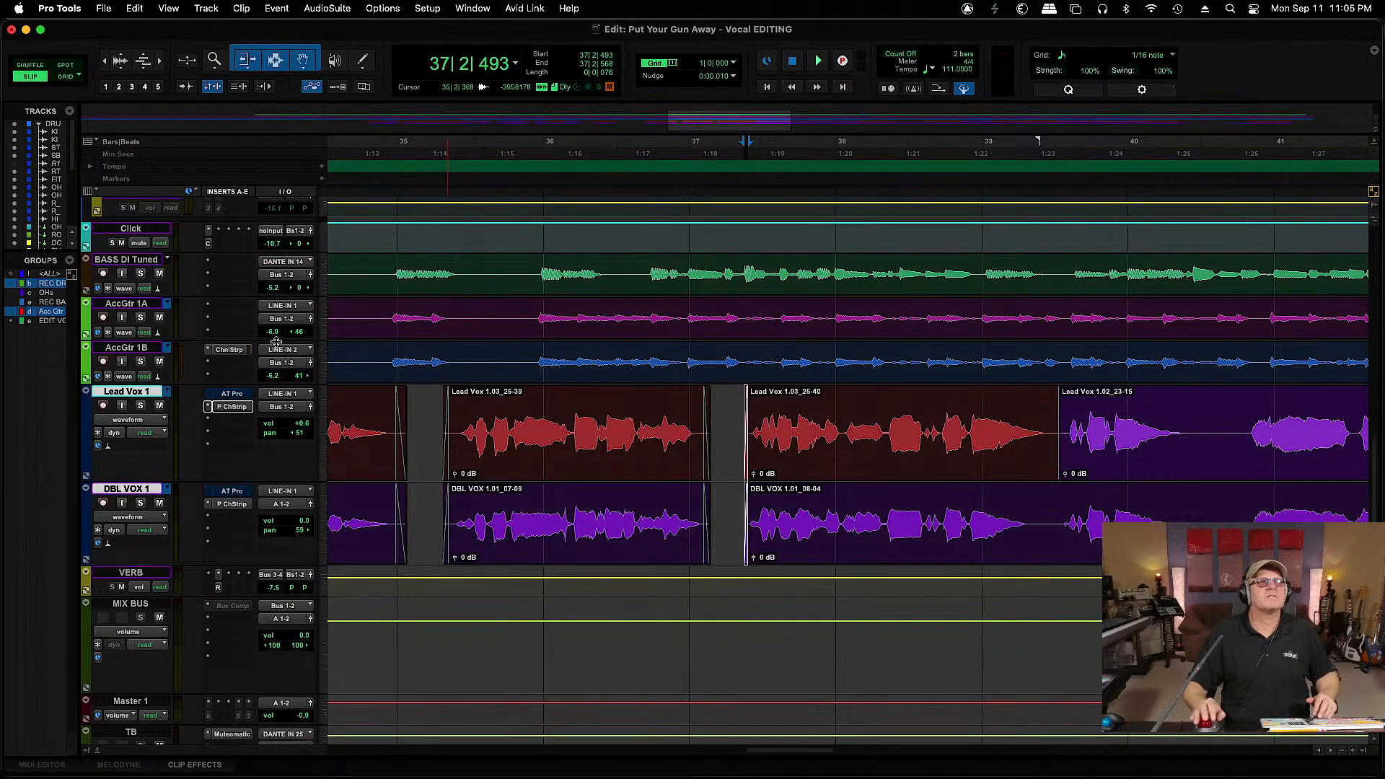
left_click_drag(1059, 476, 1062, 476)
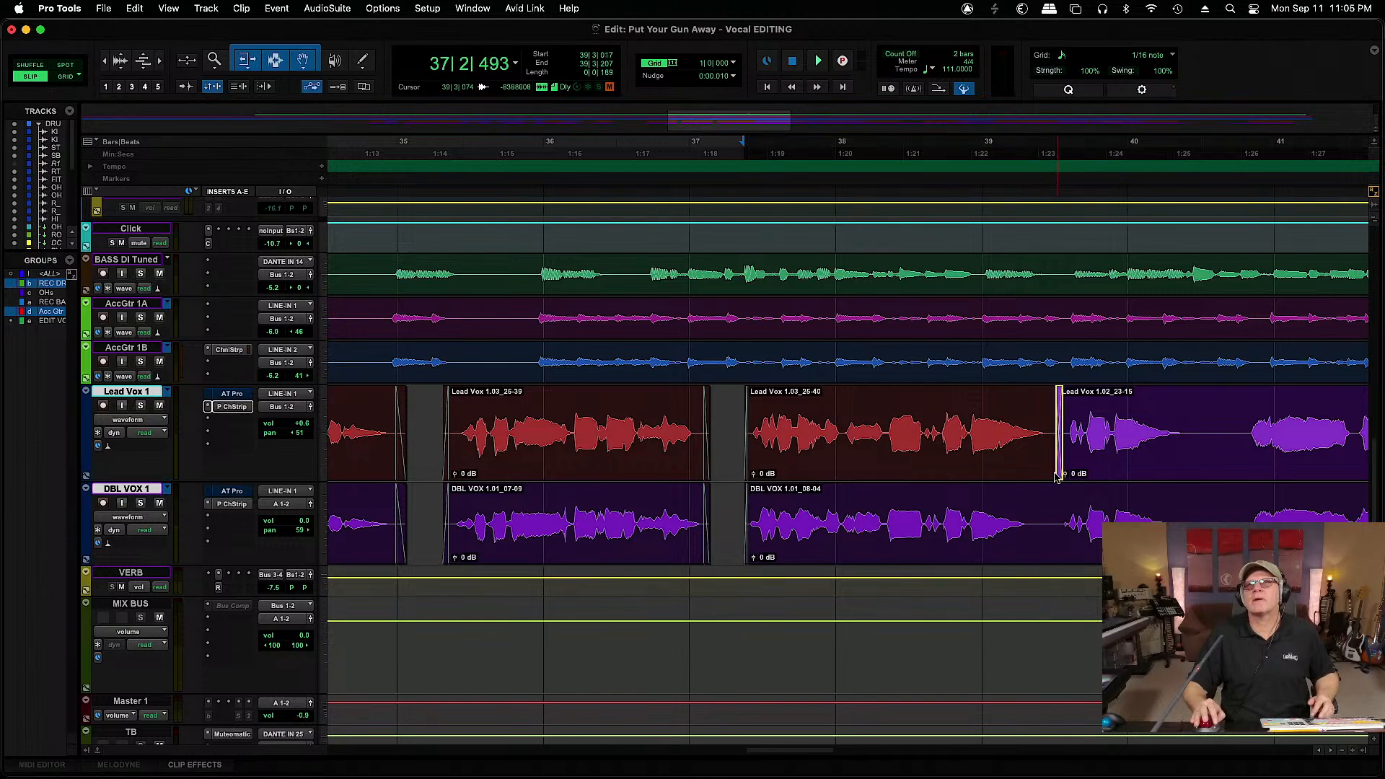
left_click_drag(789, 747, 827, 750)
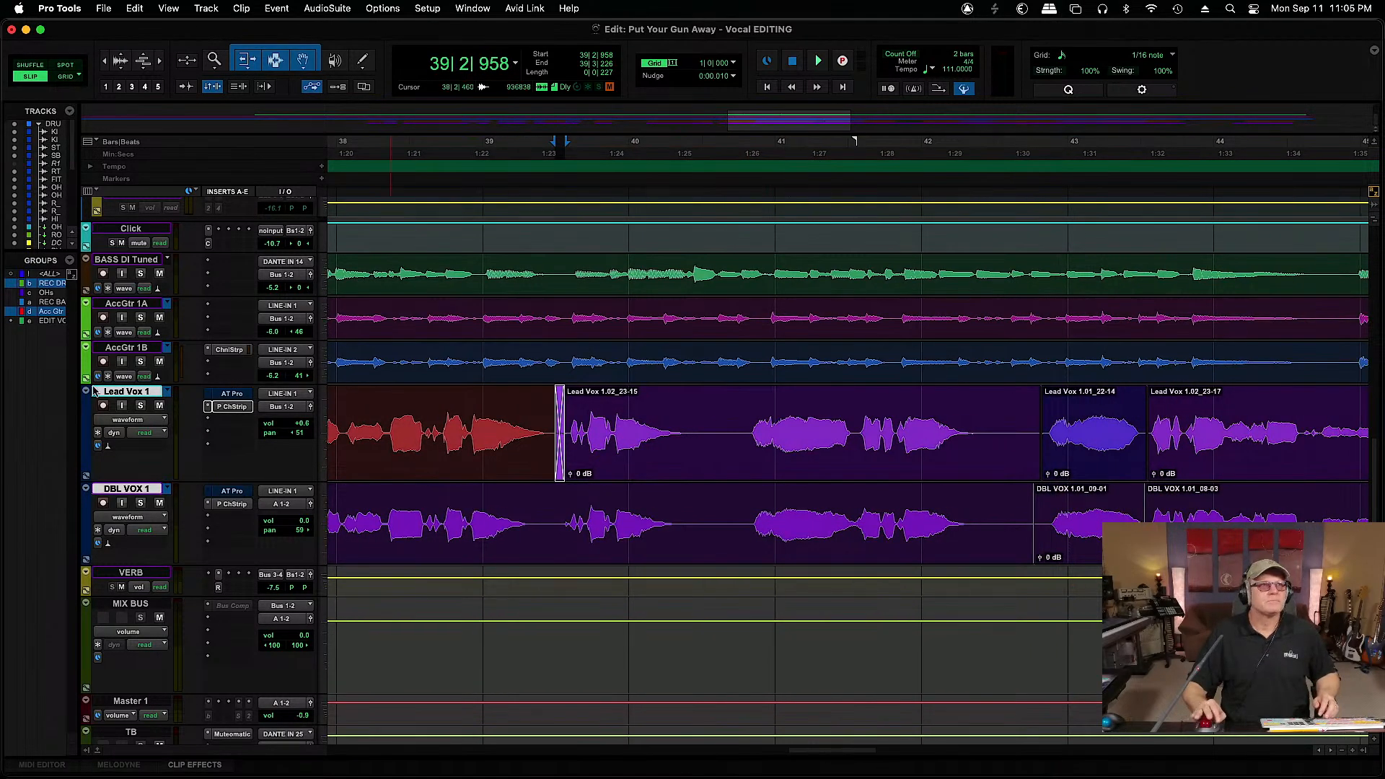
With EDIT VOX re-enabled, delete 40|2|718 to 40|4|238 on both vocals and fade out the preceding phrase from 40|2|472
left_click(62, 322)
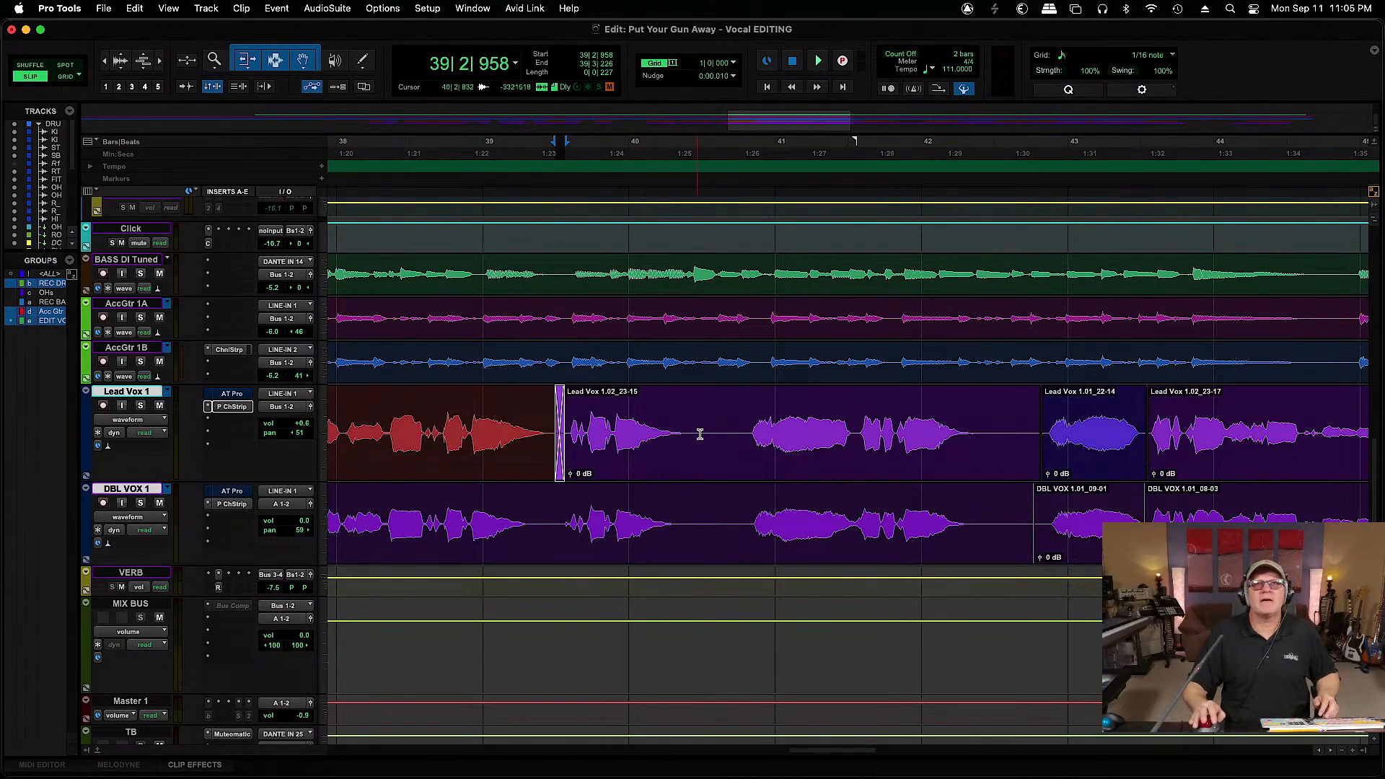
left_click_drag(692, 430, 747, 509)
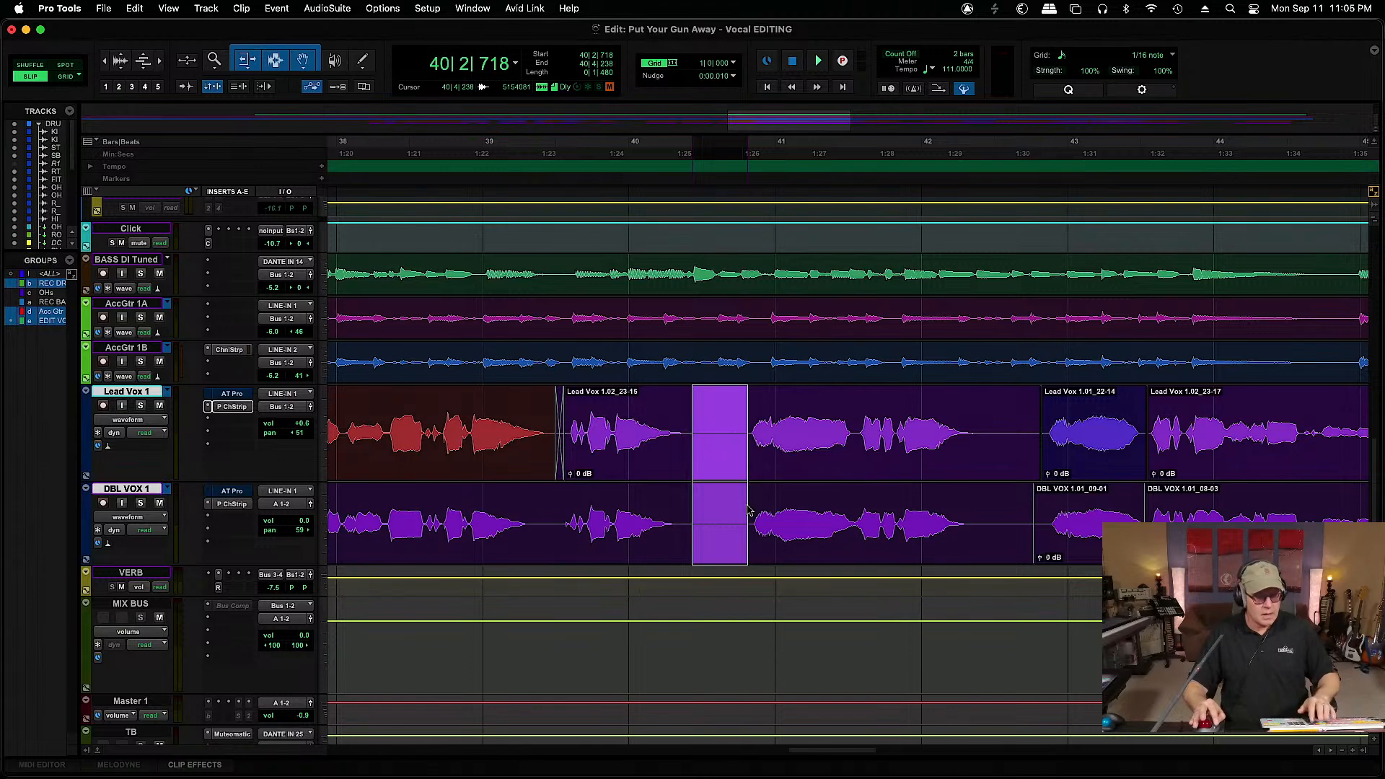
key("Delete")
left_click(699, 401)
mouse_move(690, 395)
left_mouse_down()
mouse_move(554, 396)
mouse_move(682, 395)
left_mouse_up()
key("ctrl+super+f")
key("super+bracketright")
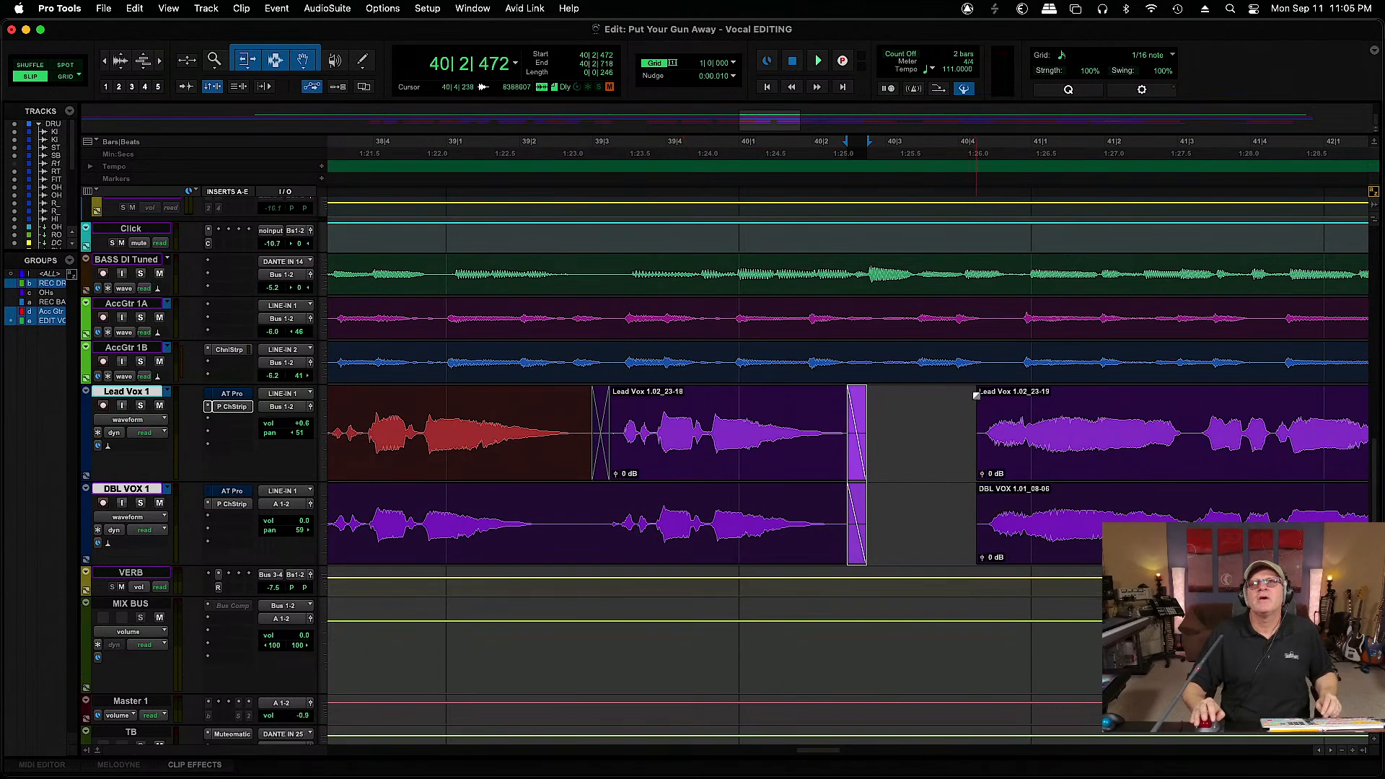
Fade in the next phrase on both vocals from 40|4|238 to 40|4|313 and save the session
left_click_drag(976, 396, 982, 395)
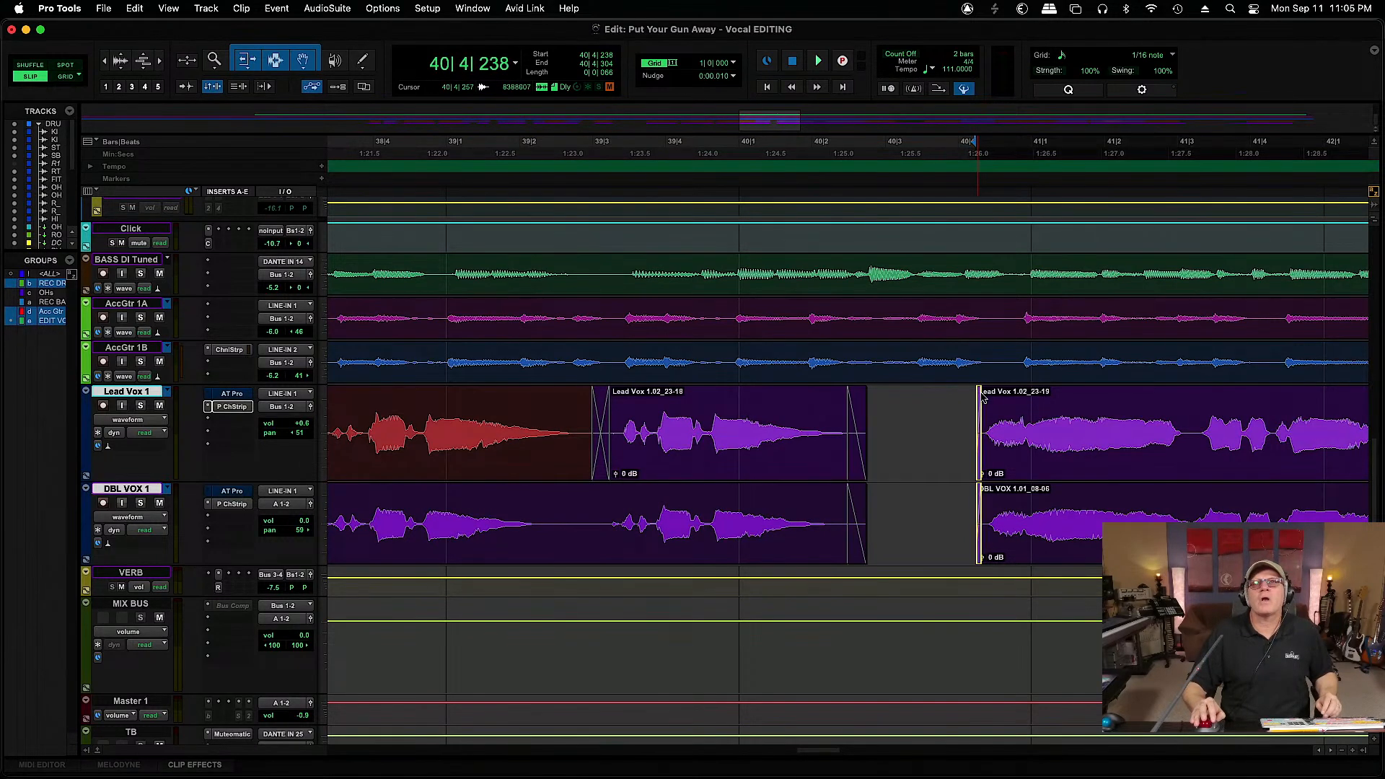
key("ctrl+super+f")
key("super+s")
key("super+bracketleft")
key("super+bracketleft")
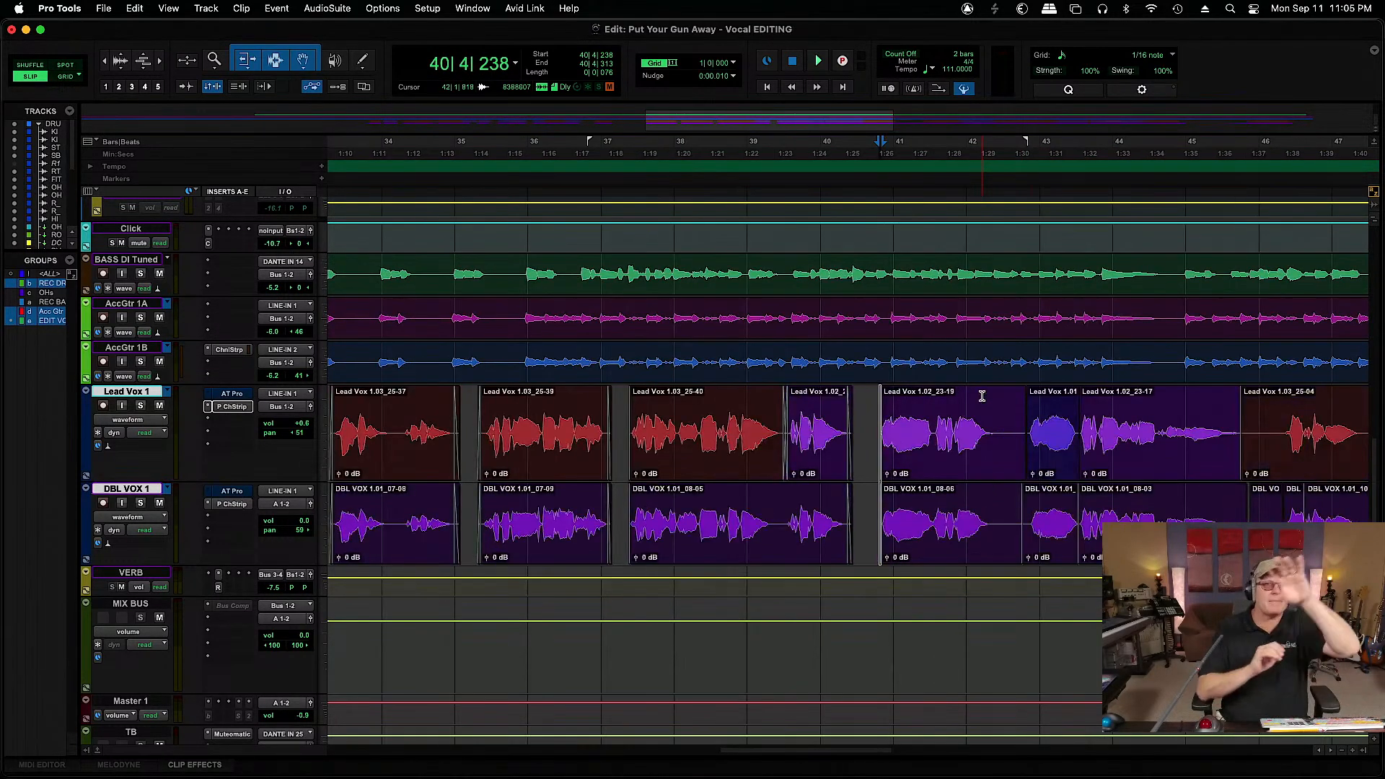
Delete 42|2|511 to 42|4|381 on both vocals, with a fade-out starting at 42|2|379 and a fade-in ending at 42|4|457
left_click(1009, 405)
key("super+s")
key("super+bracketright")
key("super+bracketright")
key("super+bracketright")
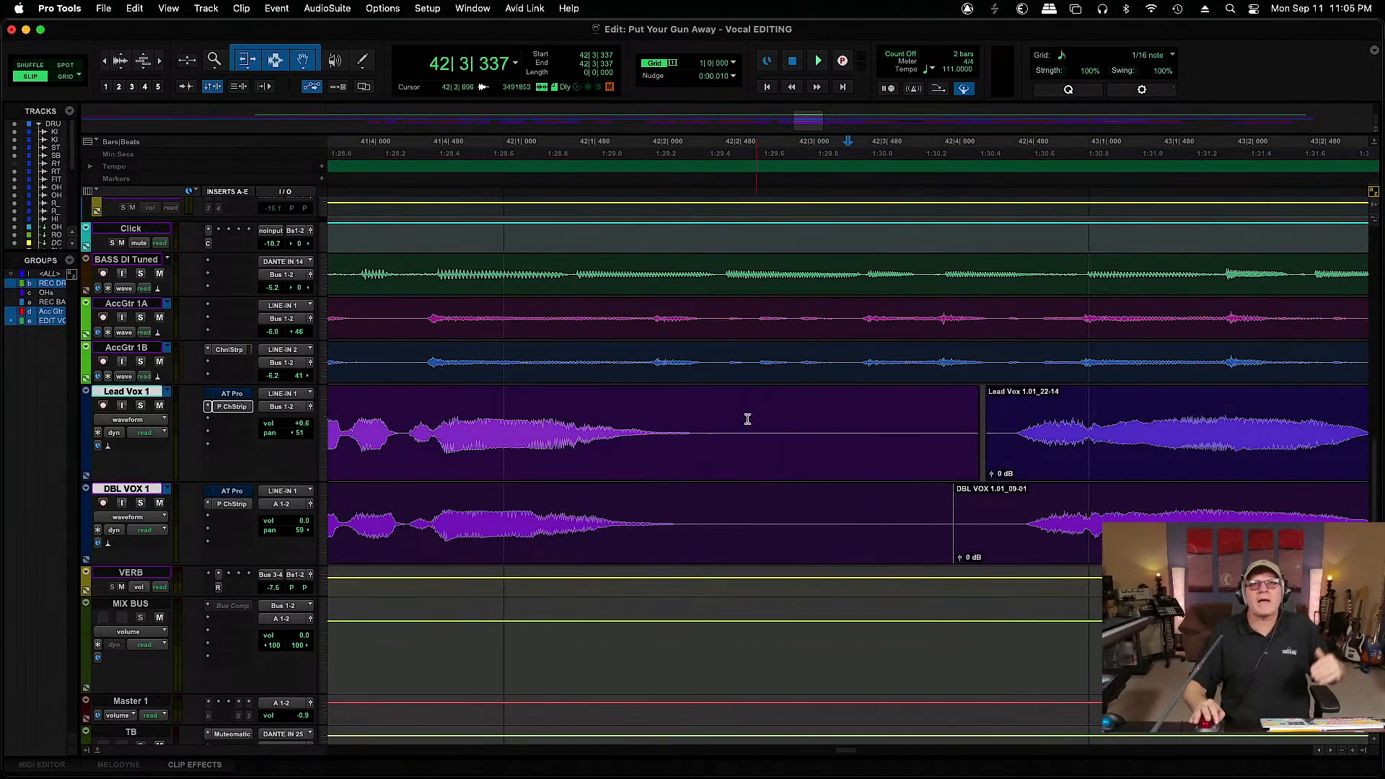
left_click_drag(729, 426, 1002, 485)
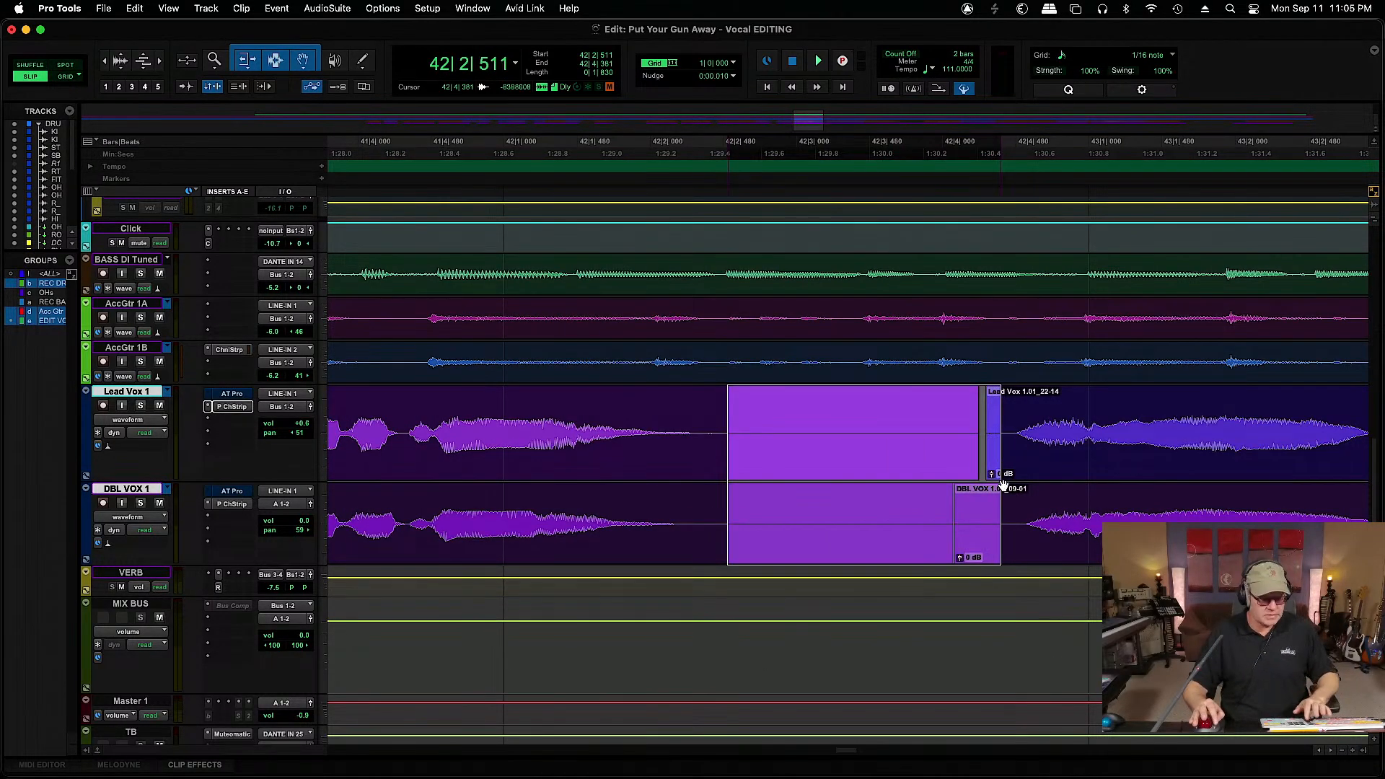
key("Delete")
left_click_drag(1002, 389, 1014, 399)
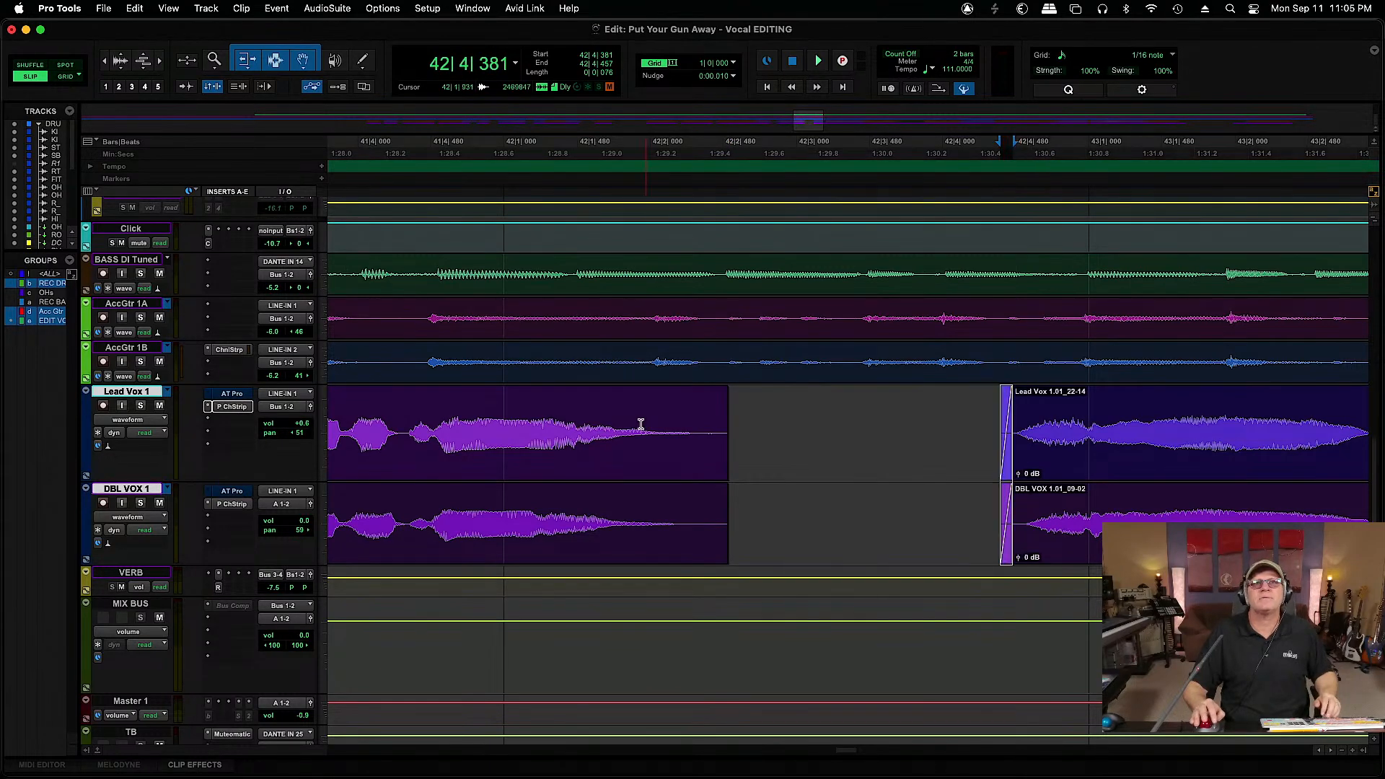
left_click_drag(728, 389, 709, 390)
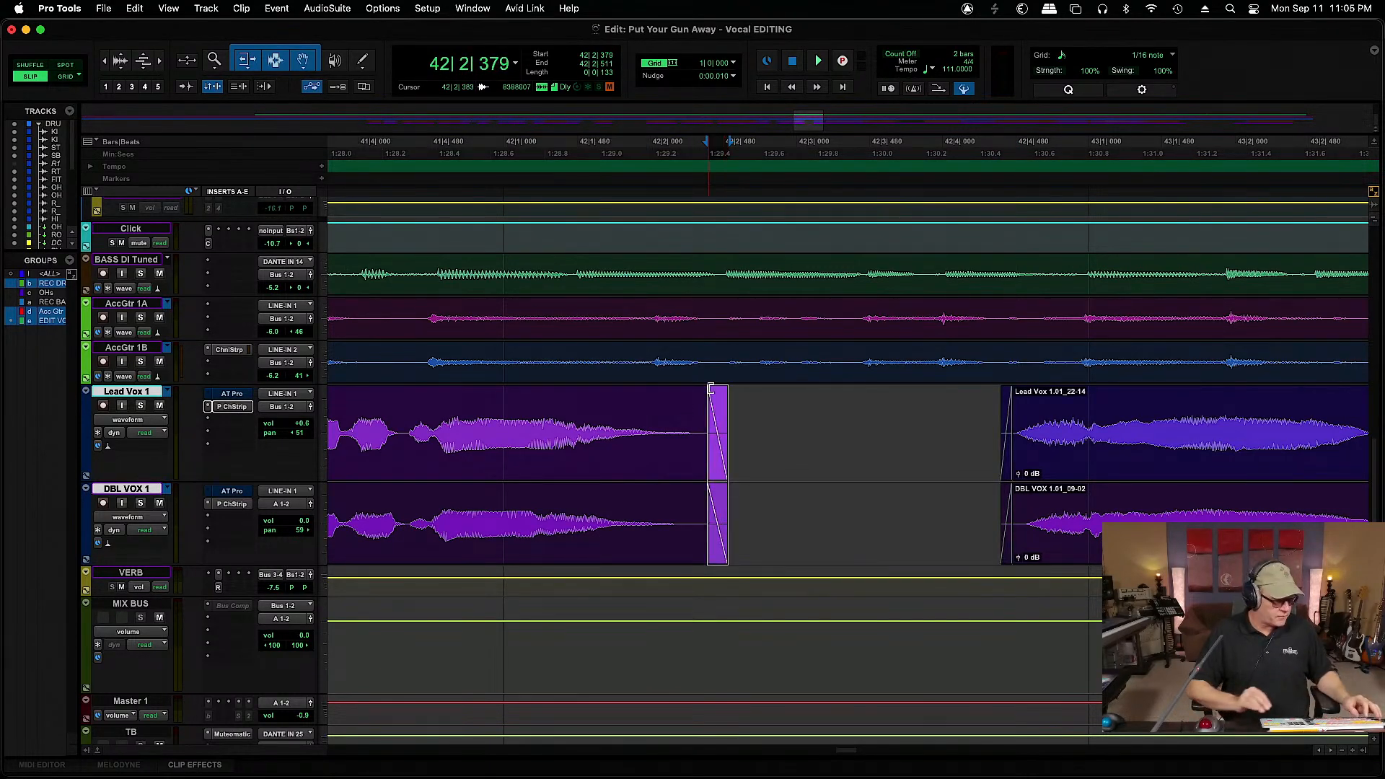
Crossfade the clip boundary on both Lead Vox 1 and DBL VOX 1 from 43|3|168 to 43|3|210
key("r")
key("r")
key("r")
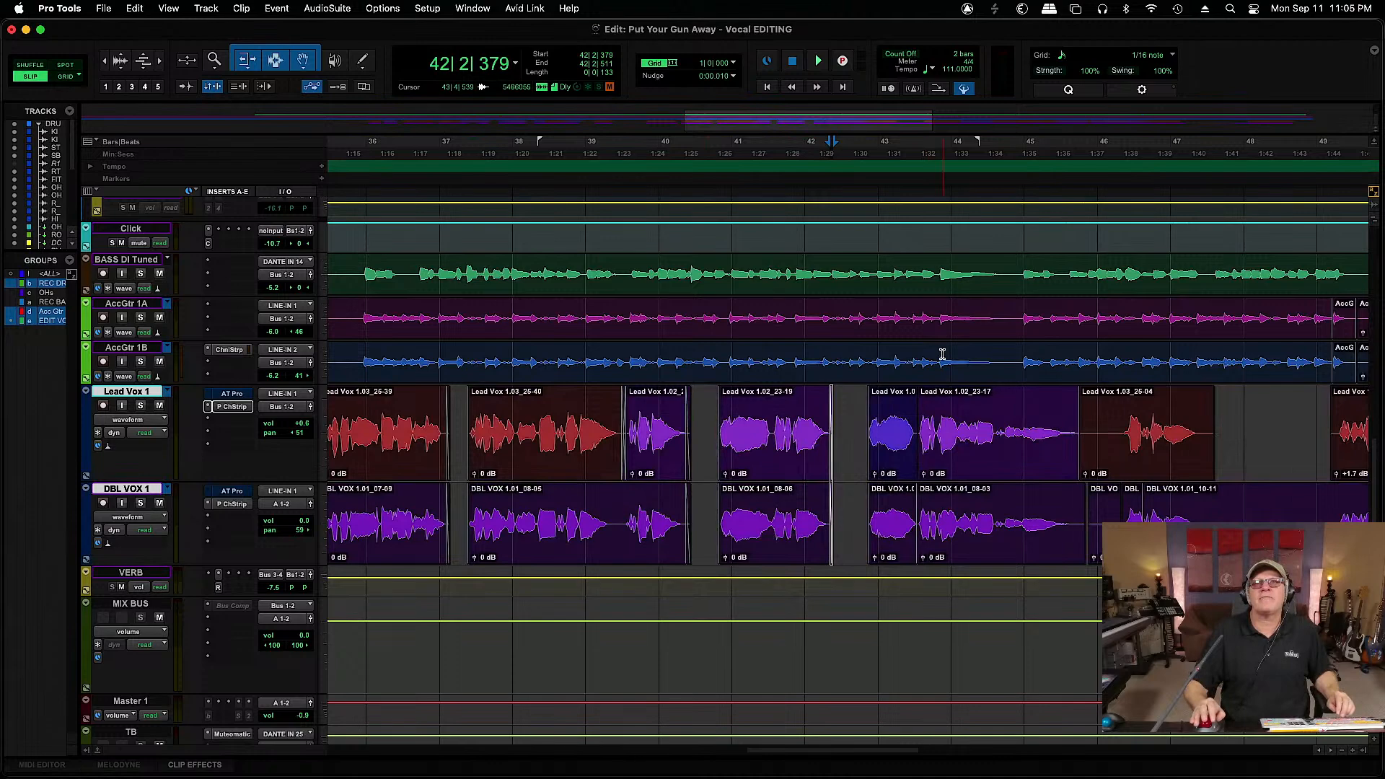
left_click(917, 359)
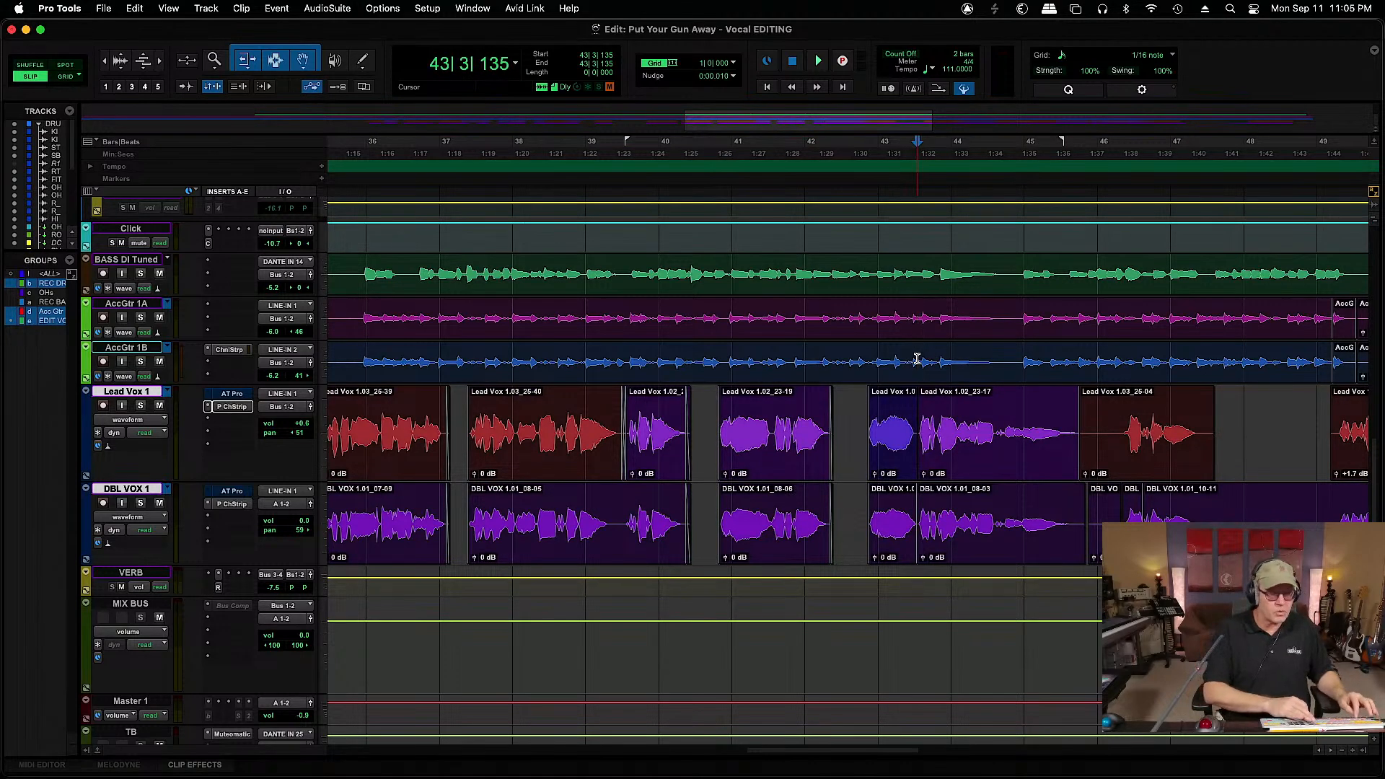
key("t")
key("t")
key("t")
key("t")
double_click(850, 421)
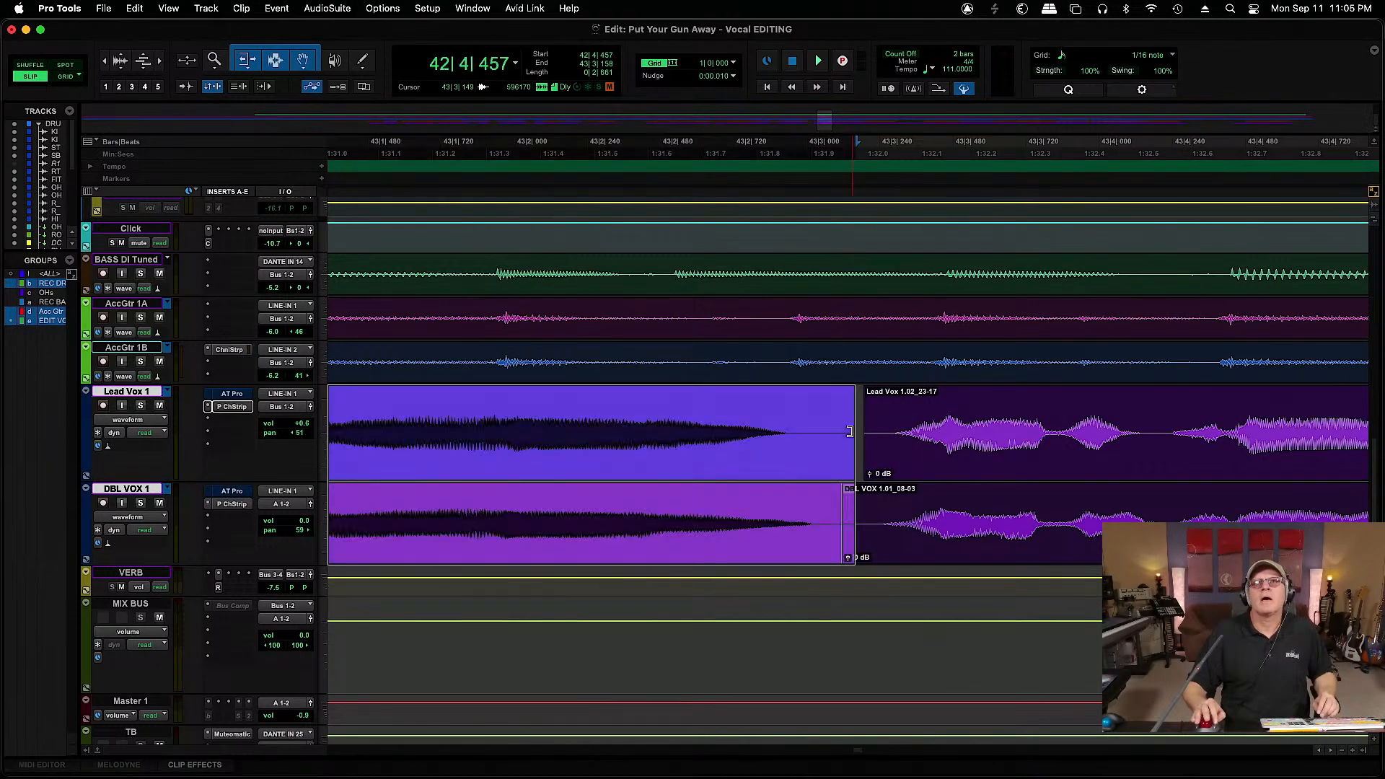
left_click_drag(857, 472, 870, 472)
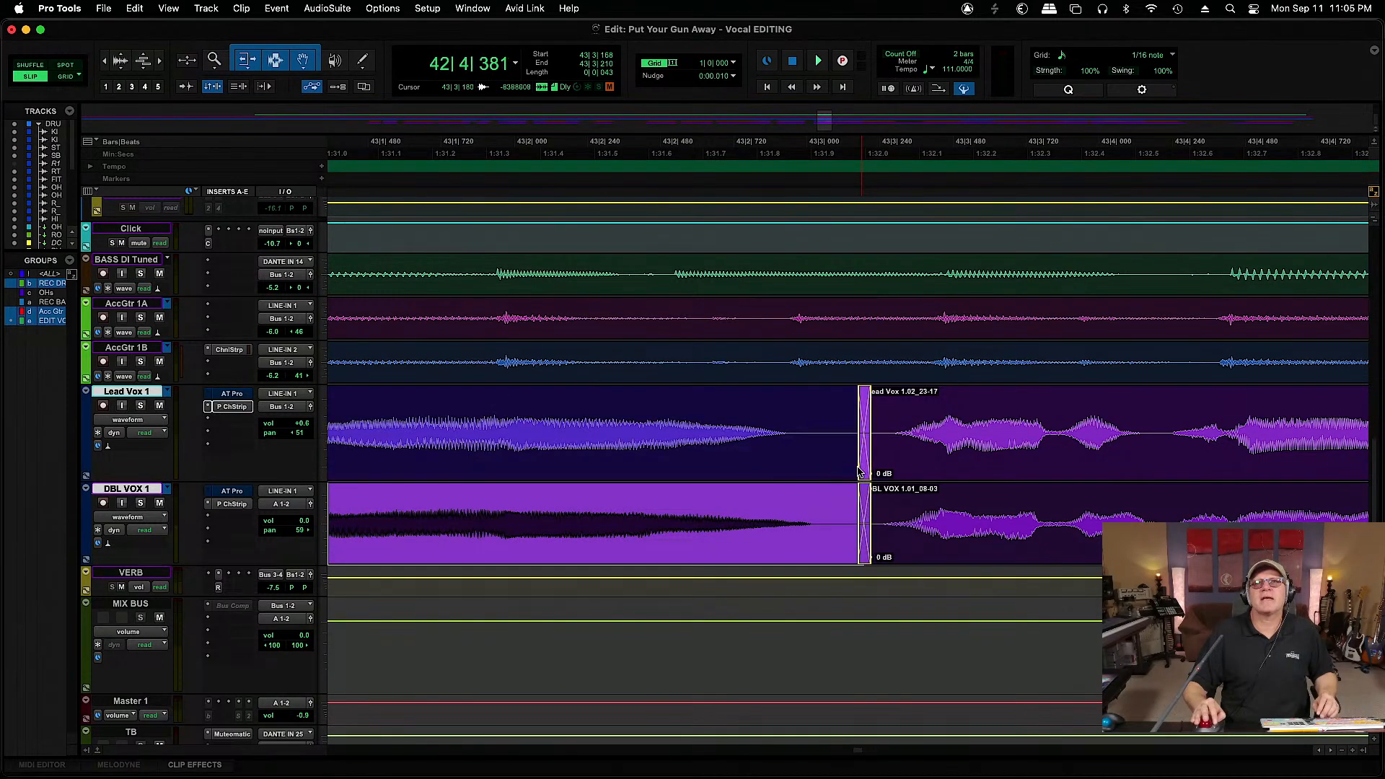
Delete 45|4|228 to 46|2|392 on both vocals and fade out the preceding phrase from 45|3|847
key("r")
key("r")
key("r")
key("r")
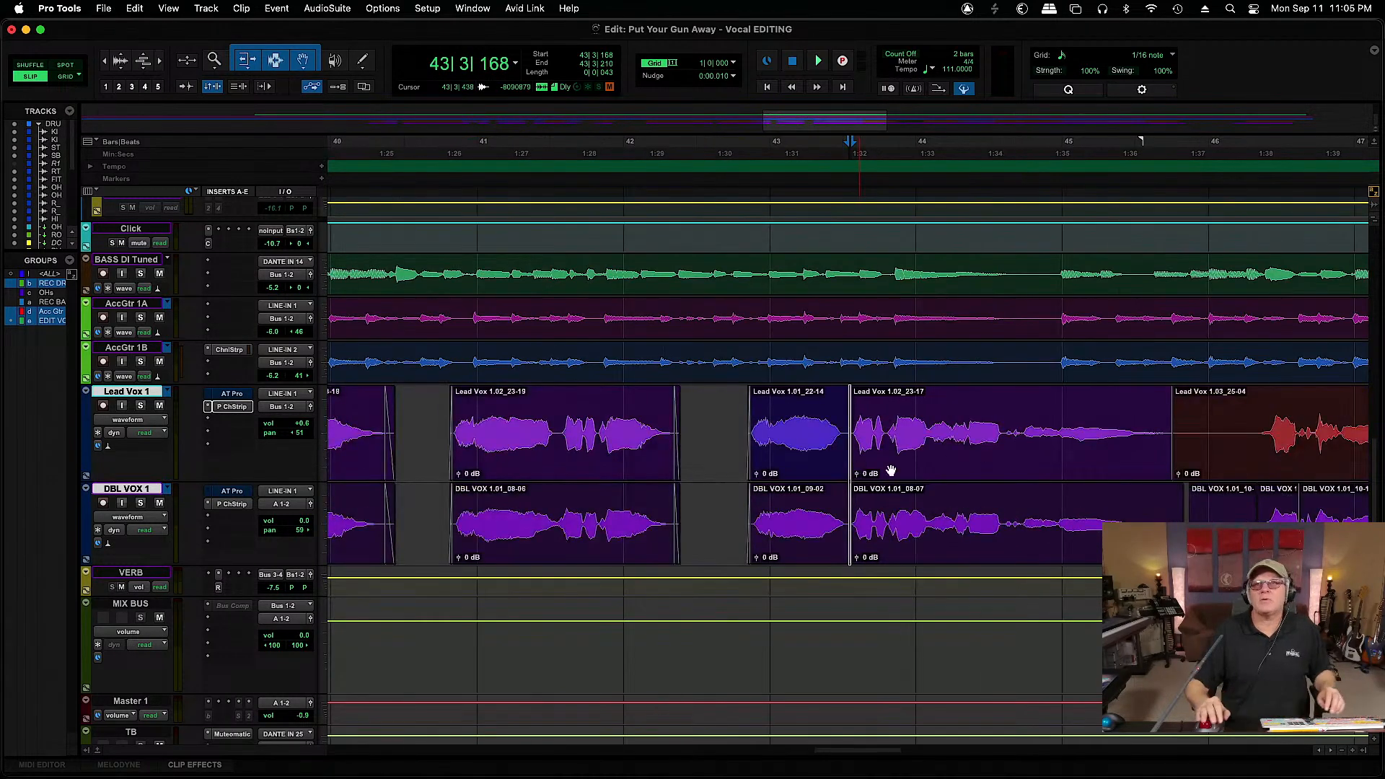
left_click_drag(1259, 426, 1161, 482)
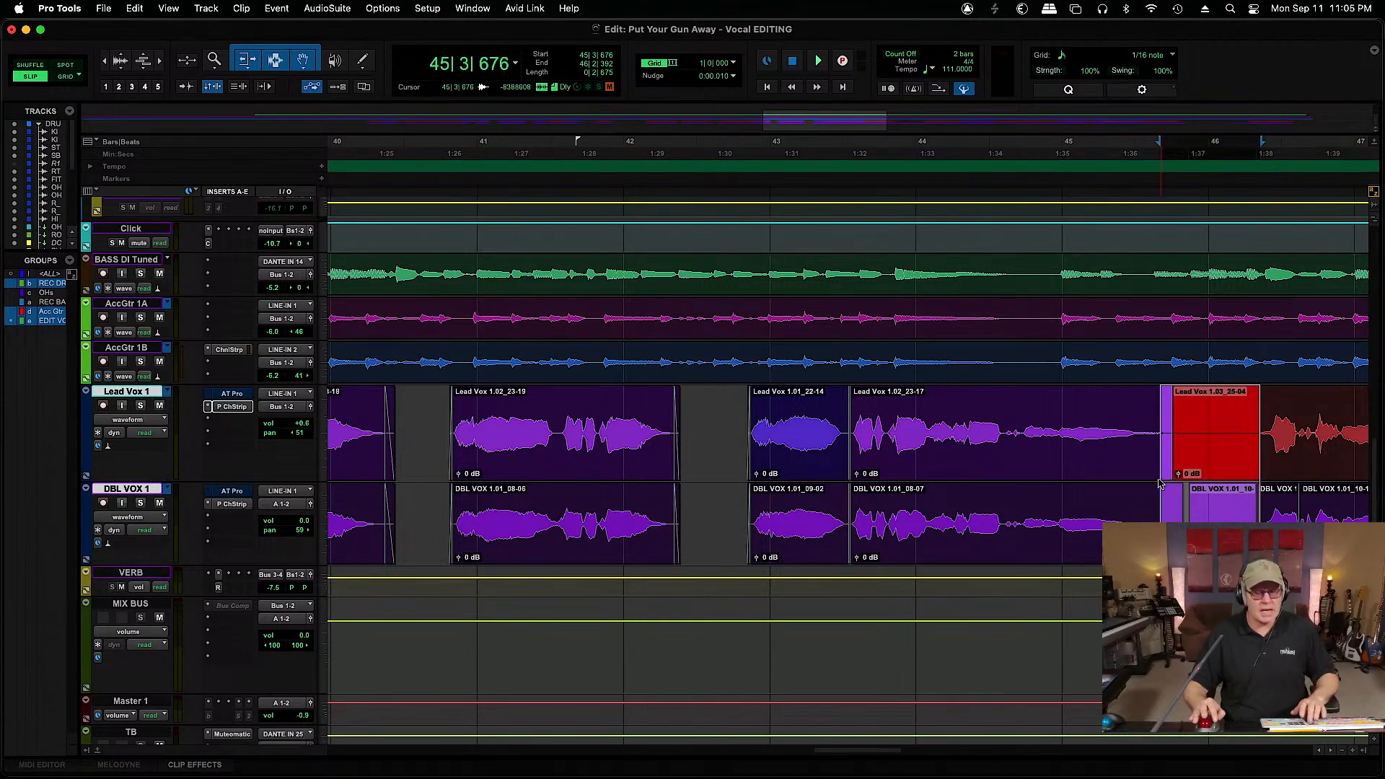
key("Delete")
left_click_drag(1161, 430, 1169, 394)
left_click(1169, 394)
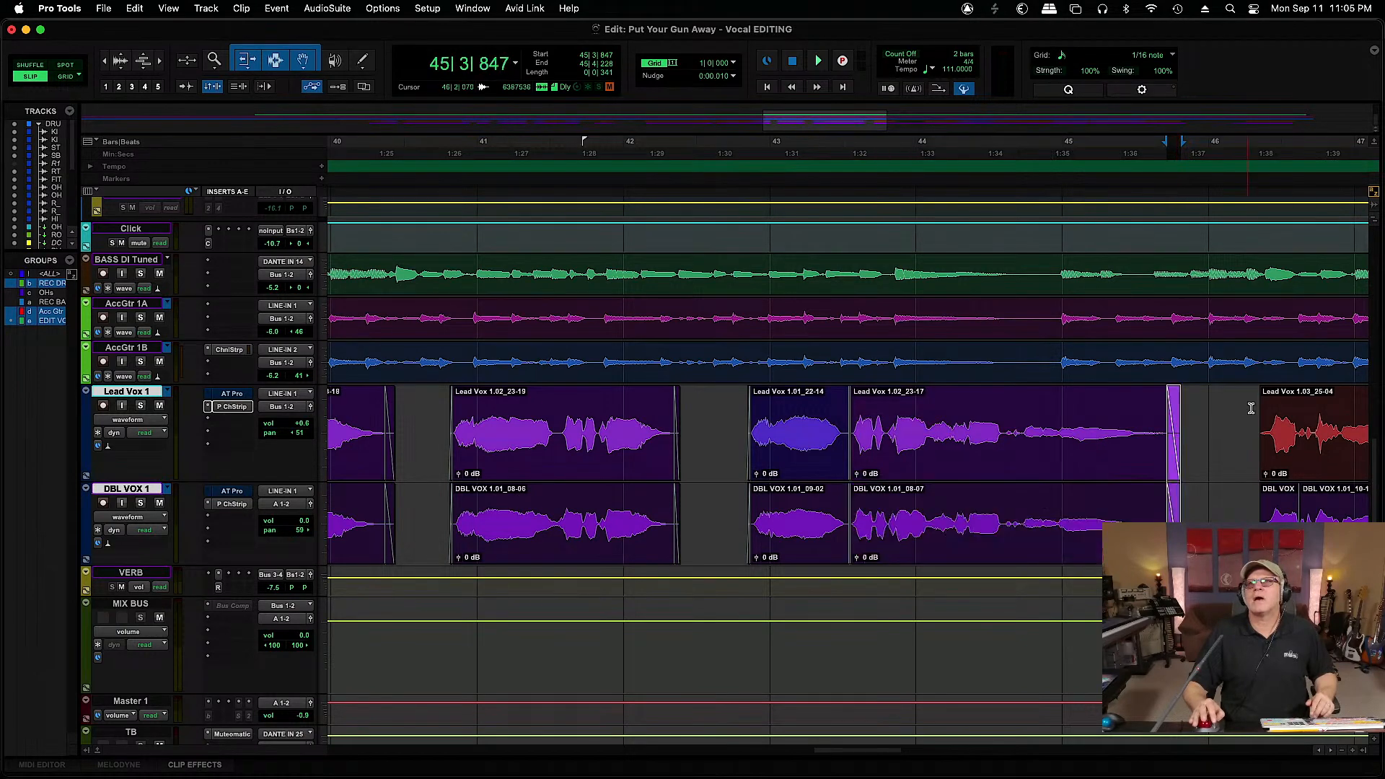
Fade in the start of the phrase following the bar 46 gap on both vocals and check it up close
left_click_drag(1263, 416, 1262, 401)
left_click(1298, 410)
key("super+bracketright")
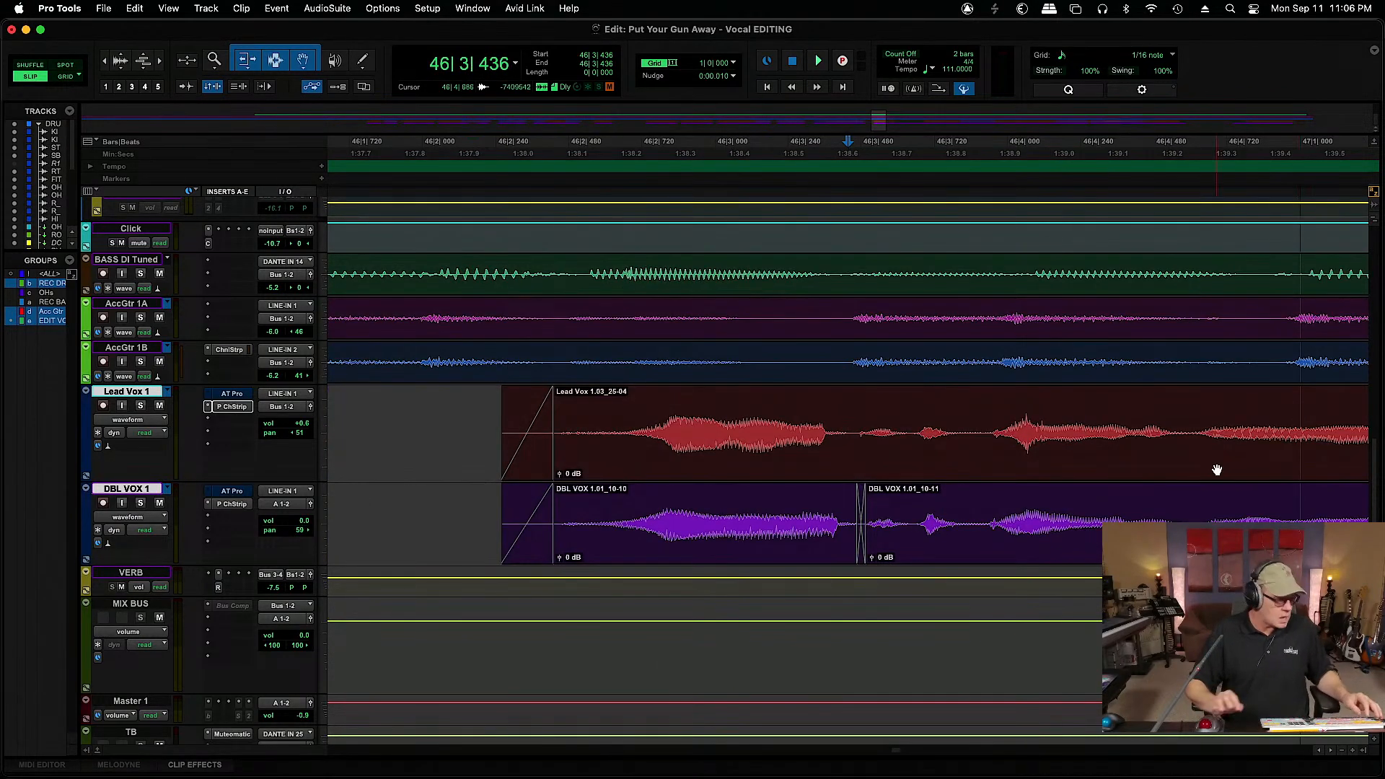
Delete 47|2|824 to 49|1|942 on both vocals, with a fade-out starting at 47|2|502 and a fade-in ending at 49|2|153
key("super+bracketleft")
left_click(1178, 435)
scroll(1329, 755, "right", 5)
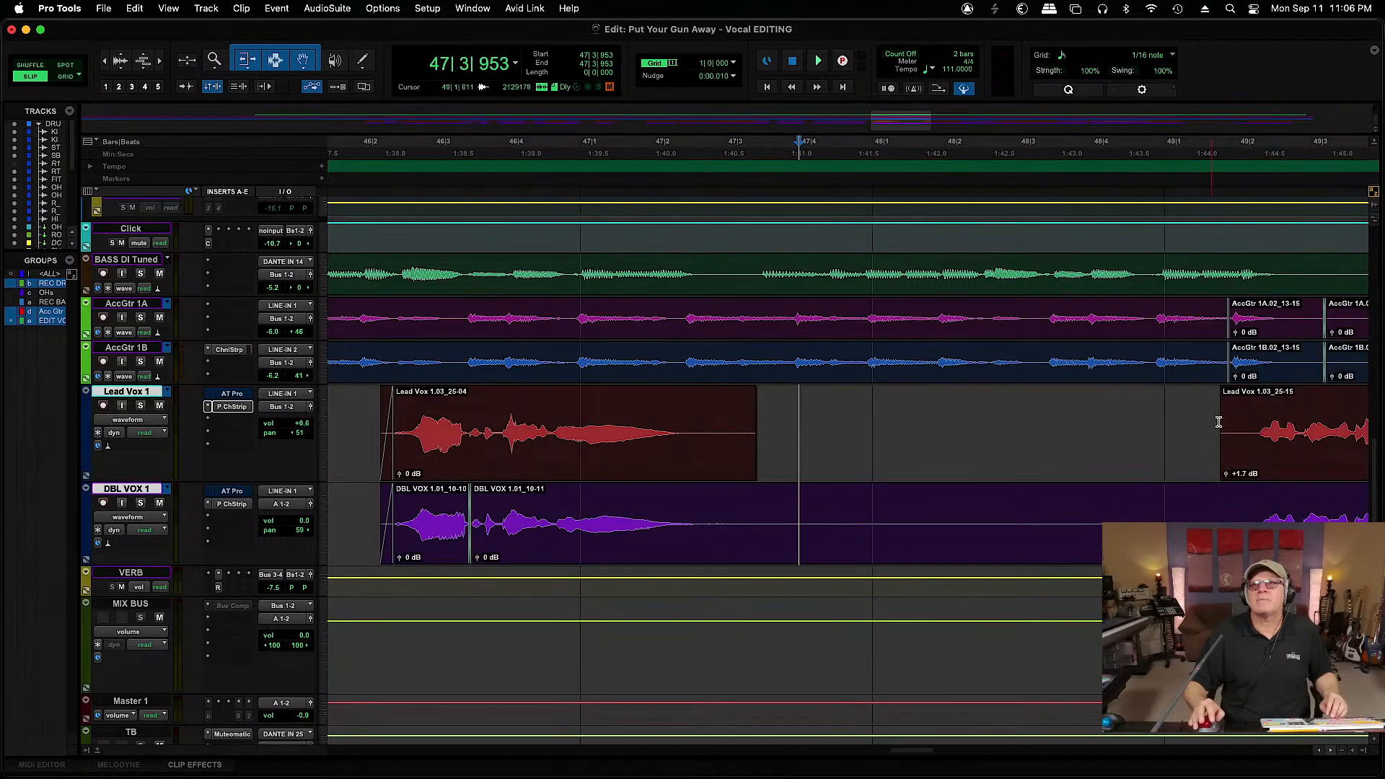
left_click_drag(1235, 436, 716, 537)
key("Delete")
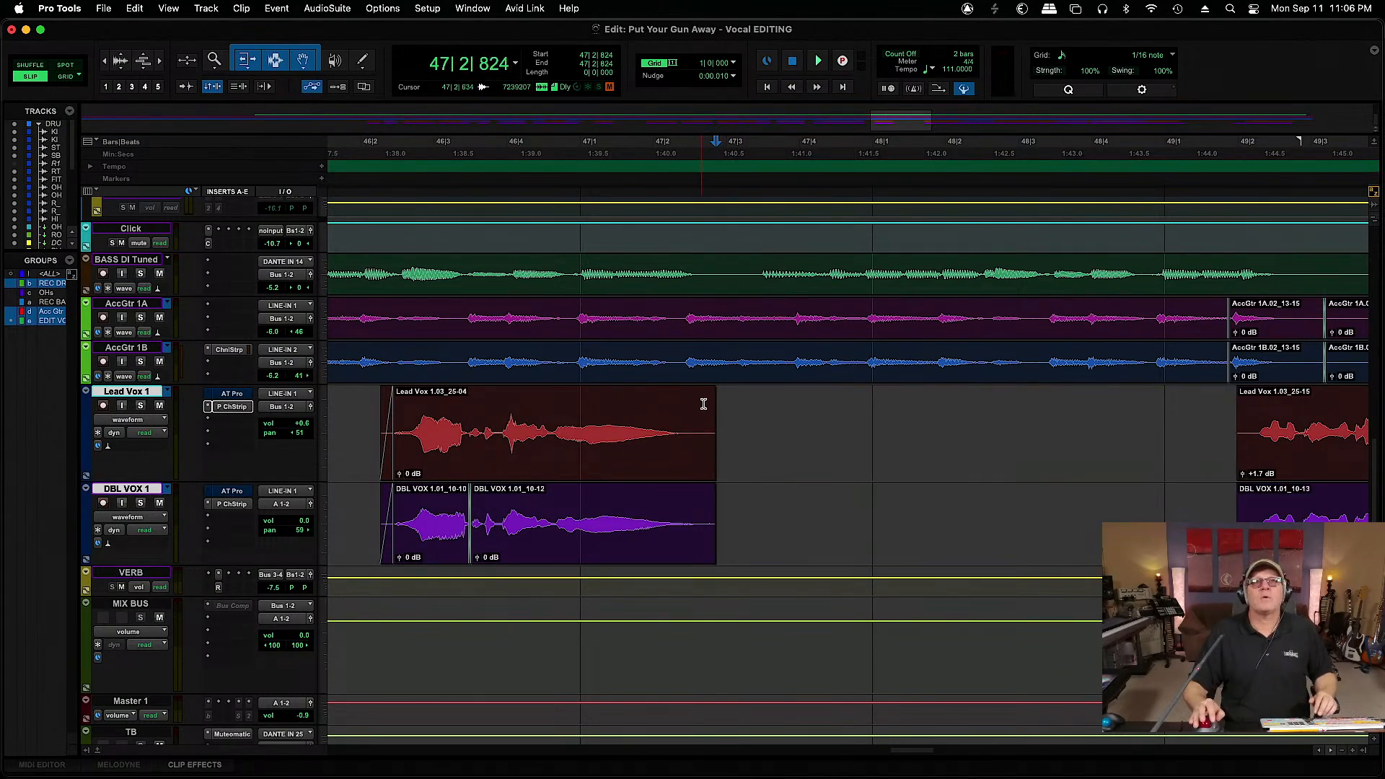
left_click_drag(714, 400, 694, 408)
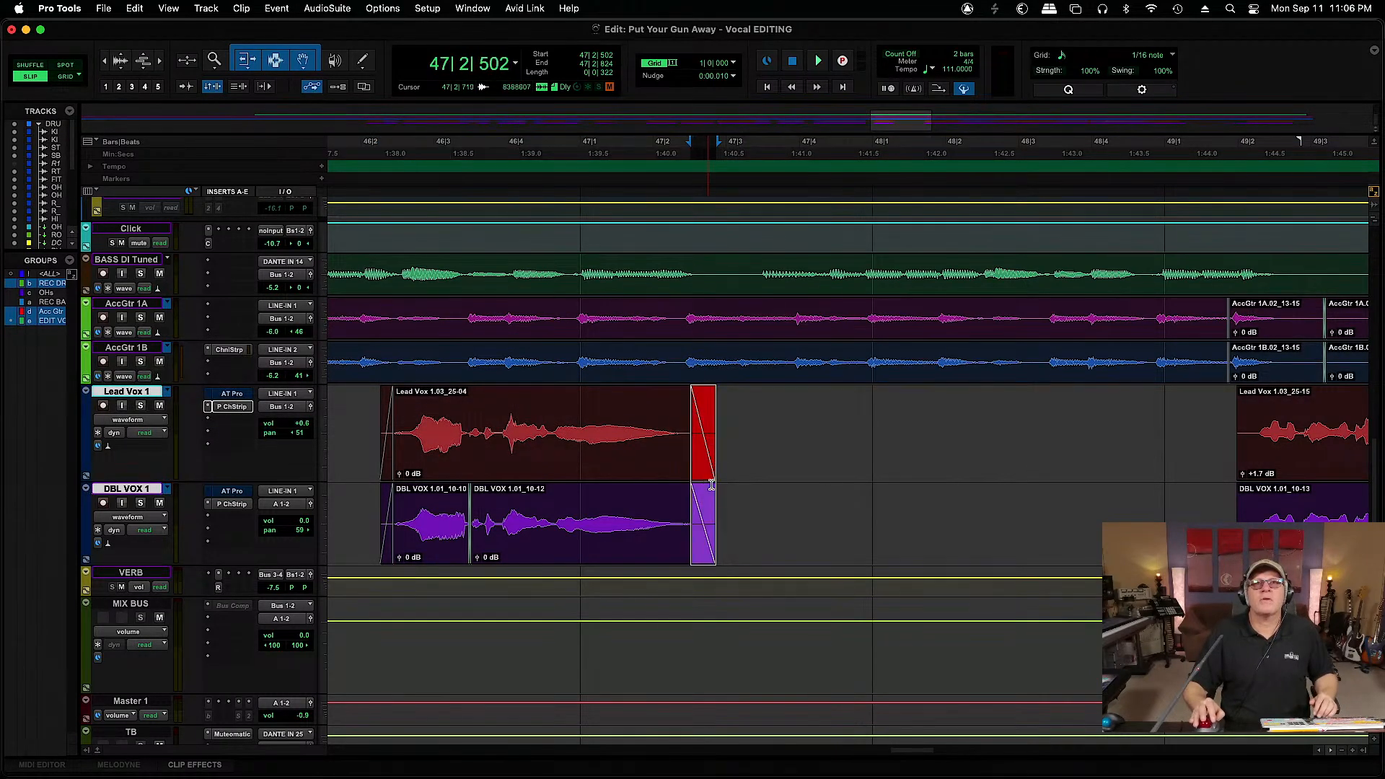
left_click_drag(1250, 401, 1236, 404)
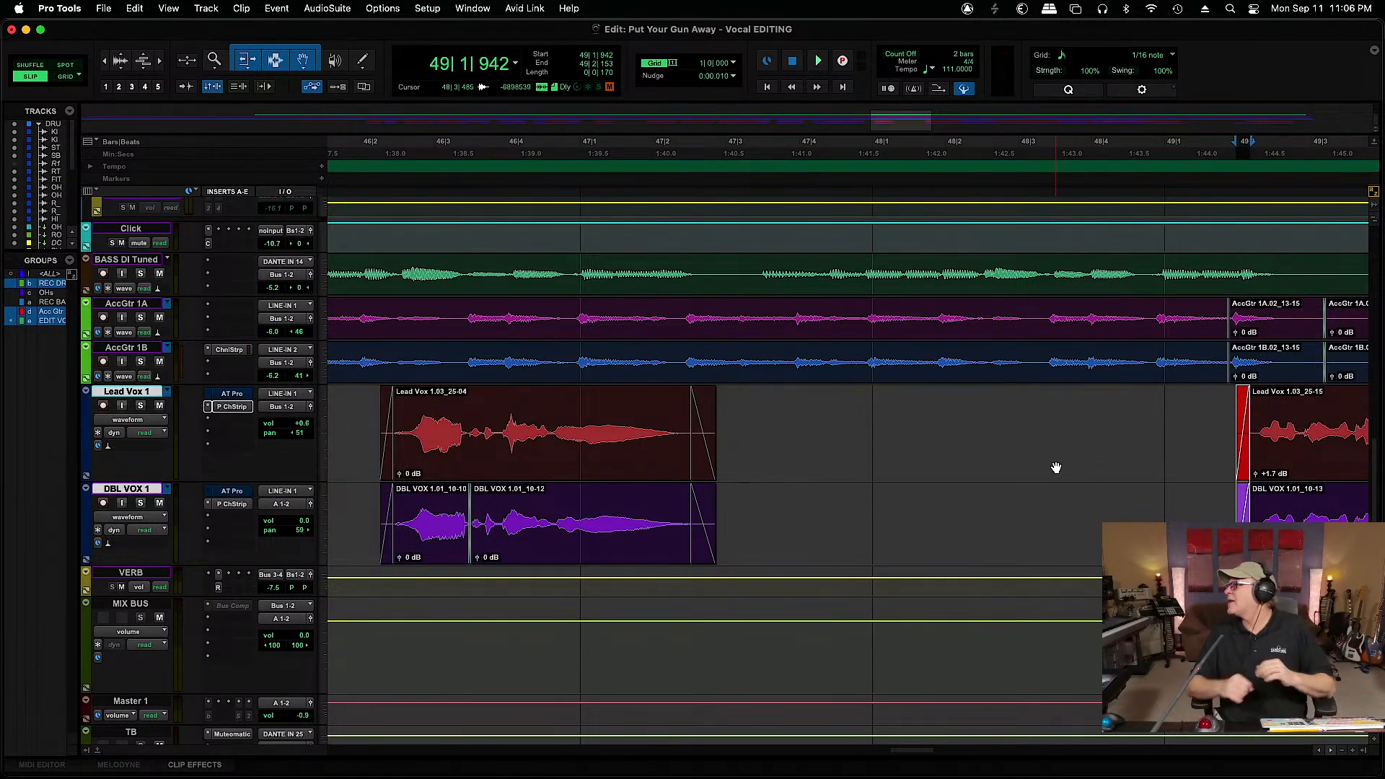
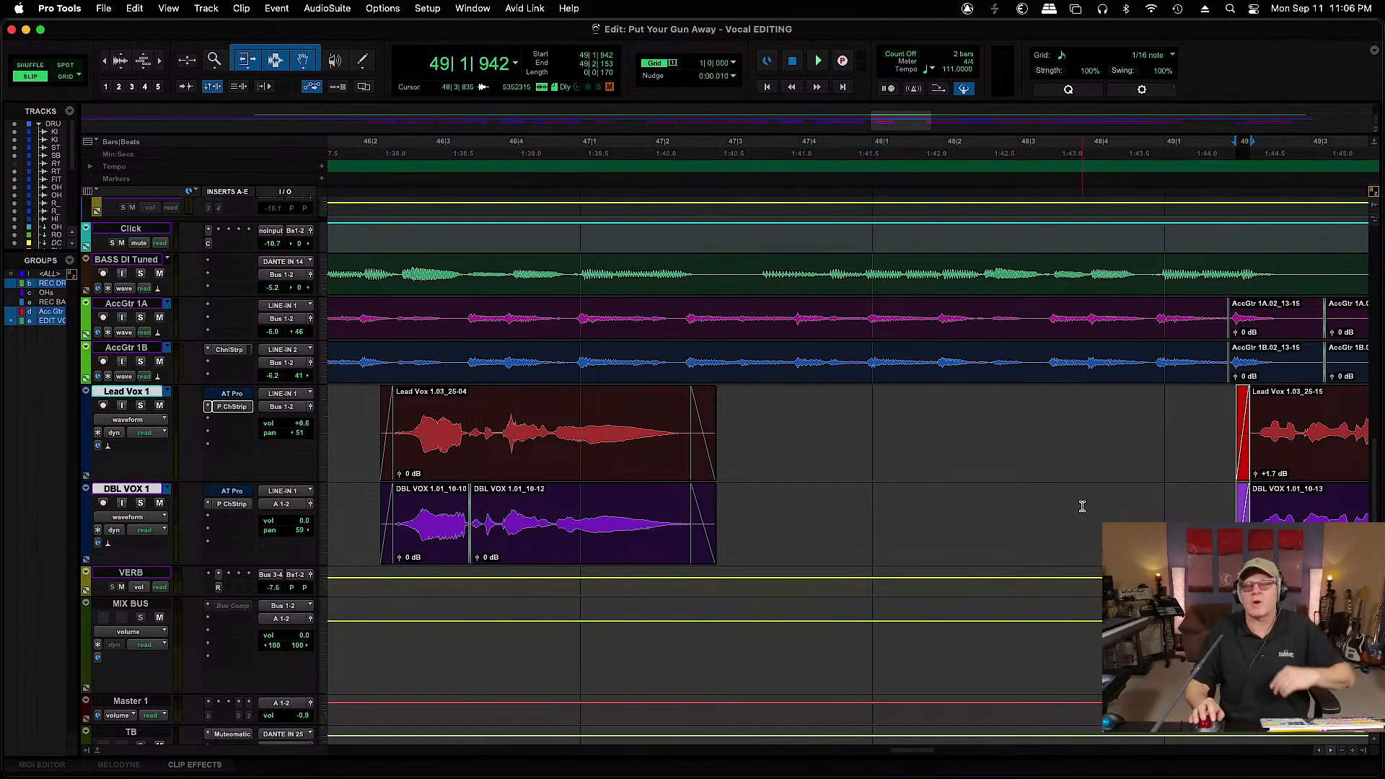
Delete 51|1|461 to 51|2|391 on both vocals, fading in the next phrase from 51|2|391 and fading out the preceding one from 51|1|205
key("r")
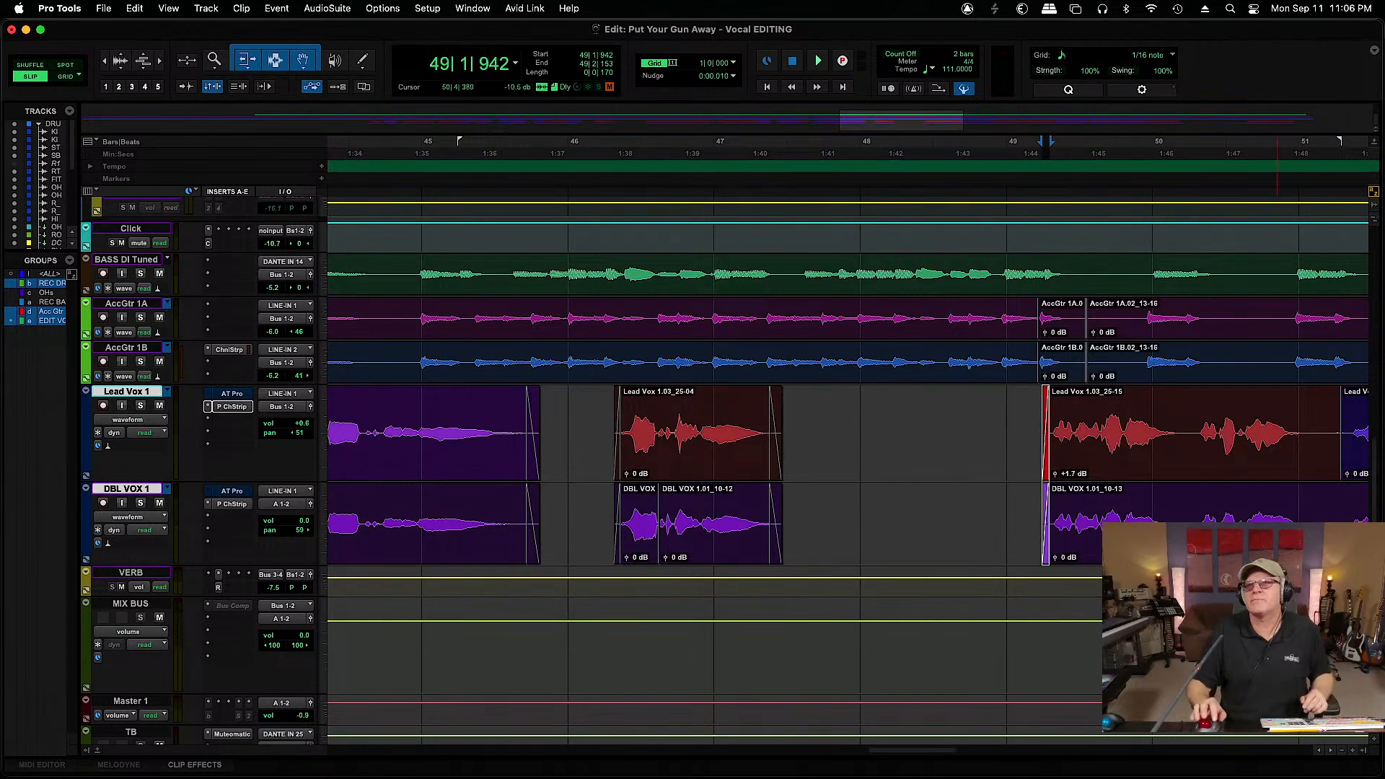
scroll(1331, 755, "right", 10)
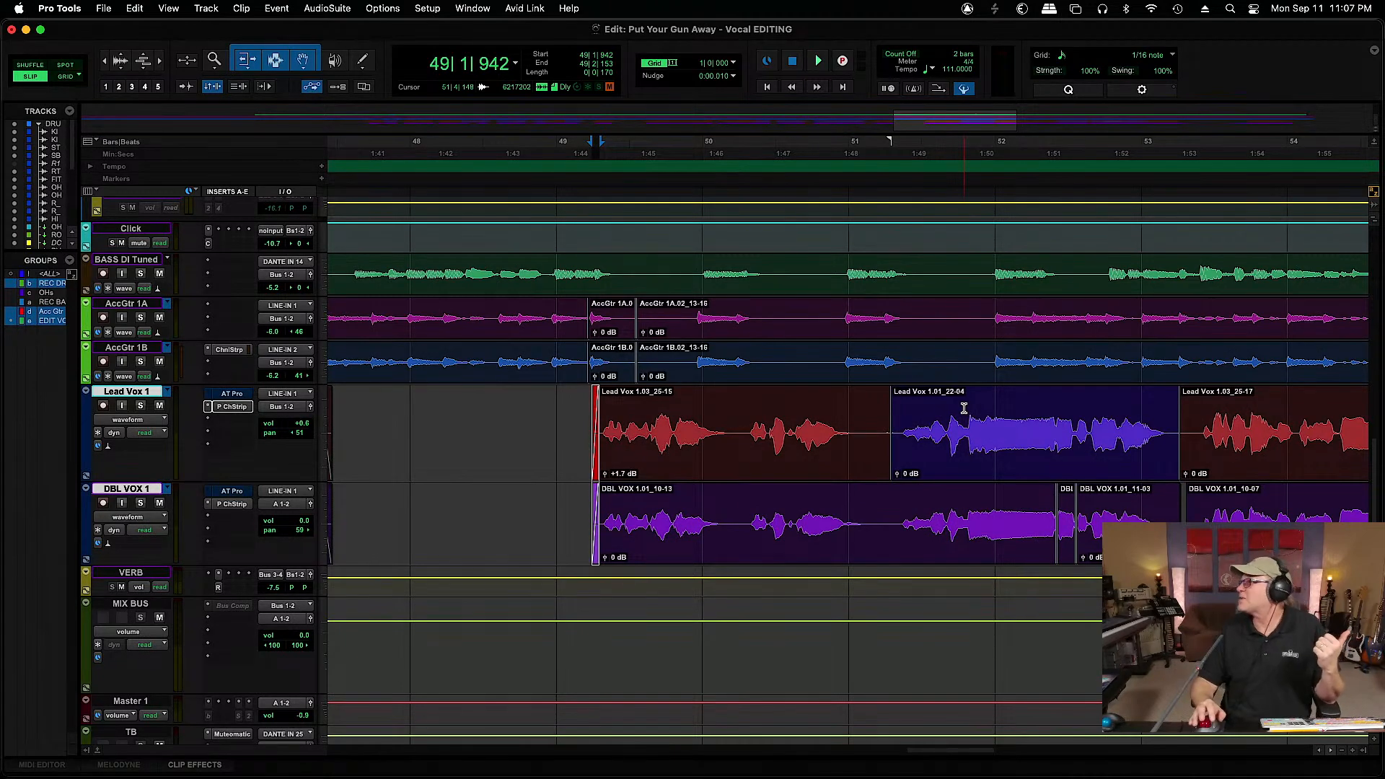
left_click(866, 415)
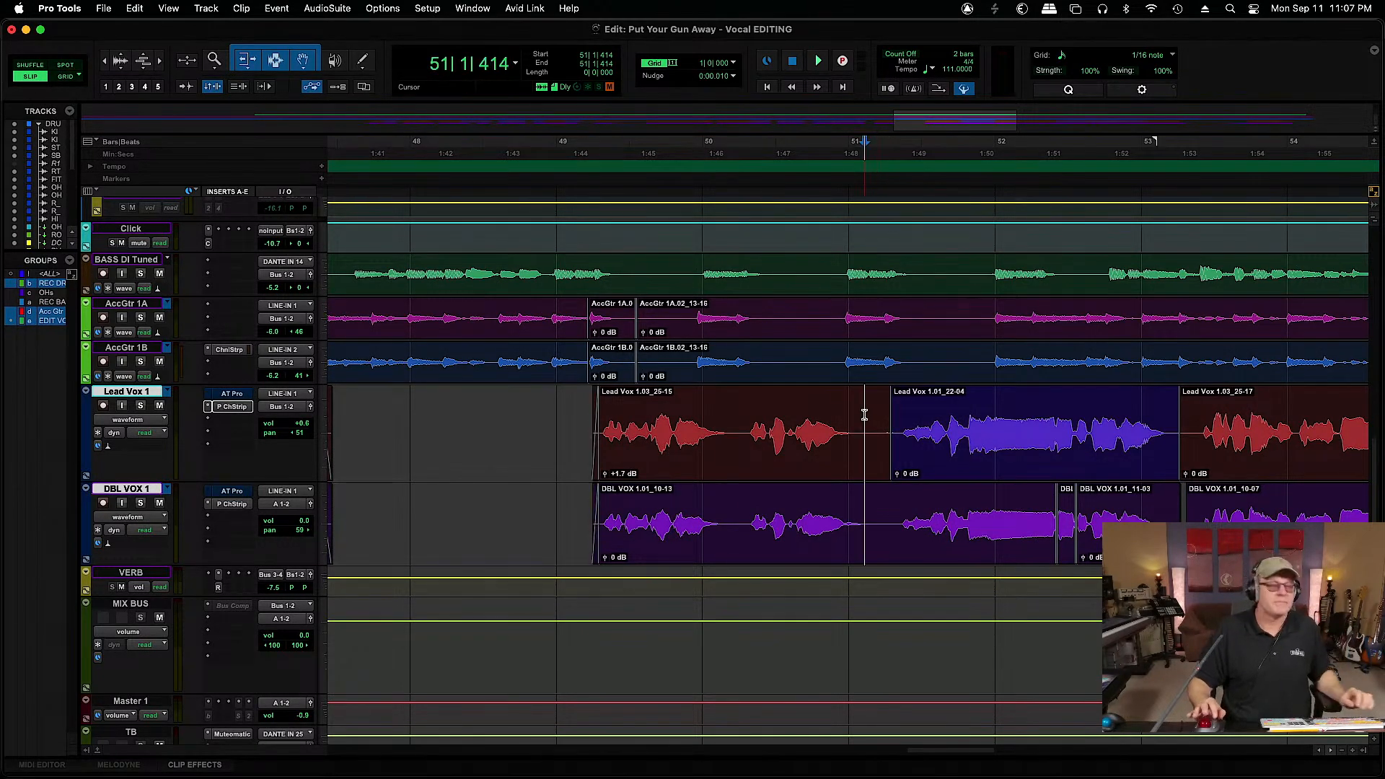
key("super+bracketright")
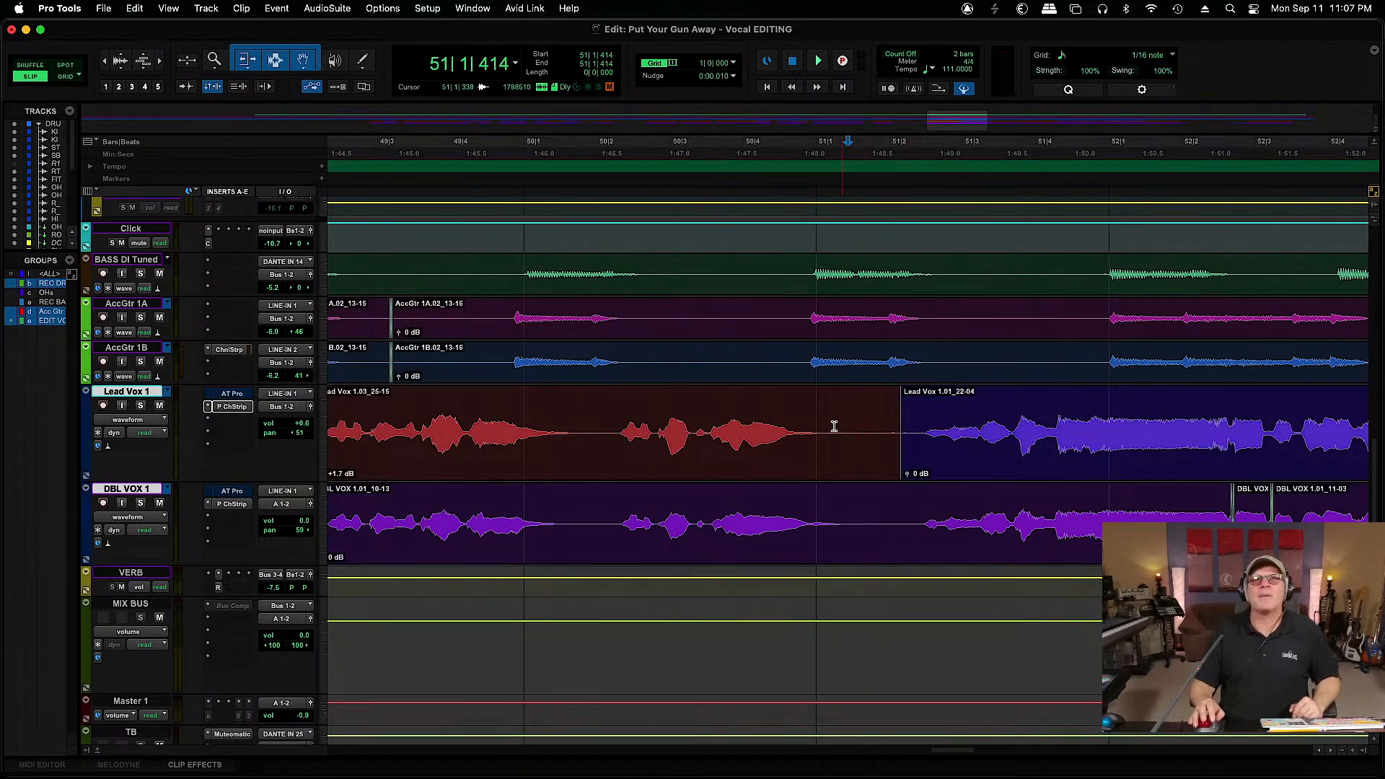
left_click_drag(851, 426, 919, 509)
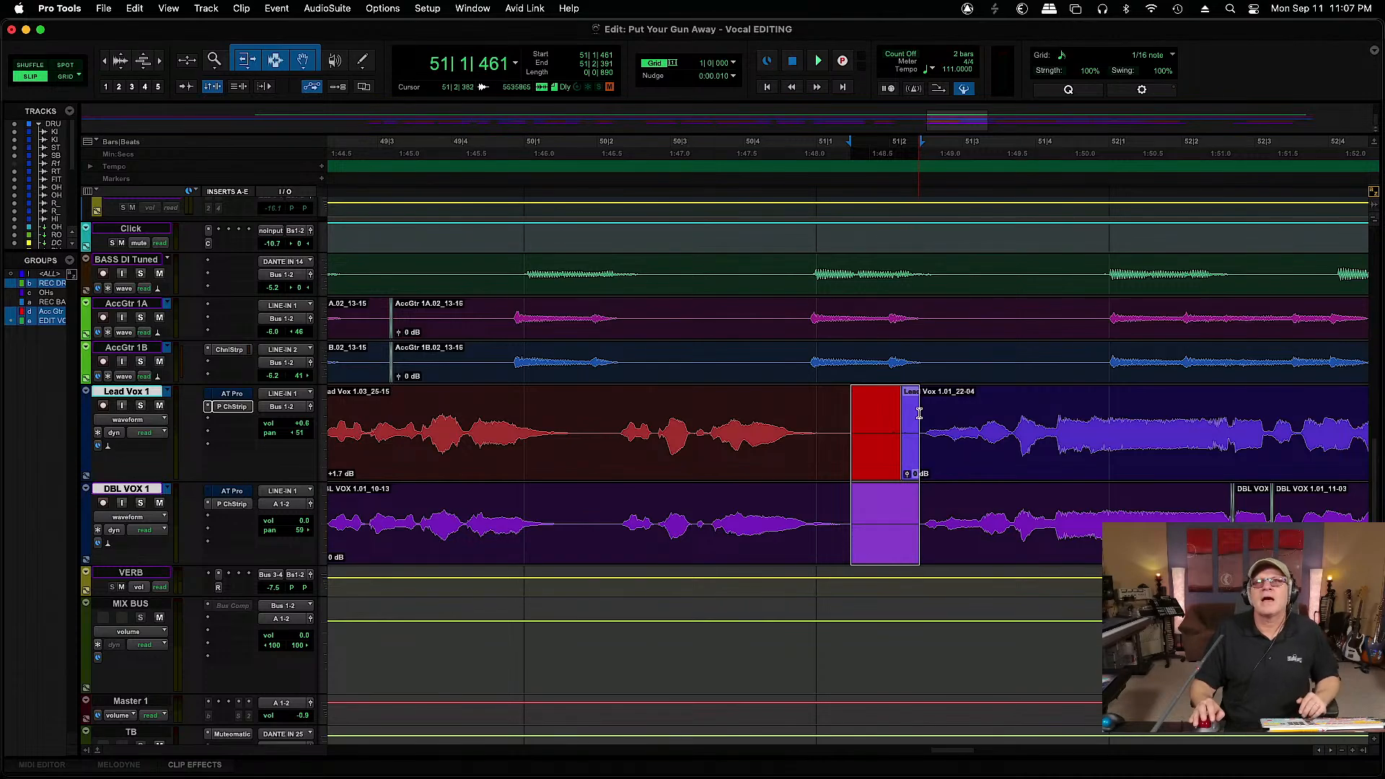
key("Delete")
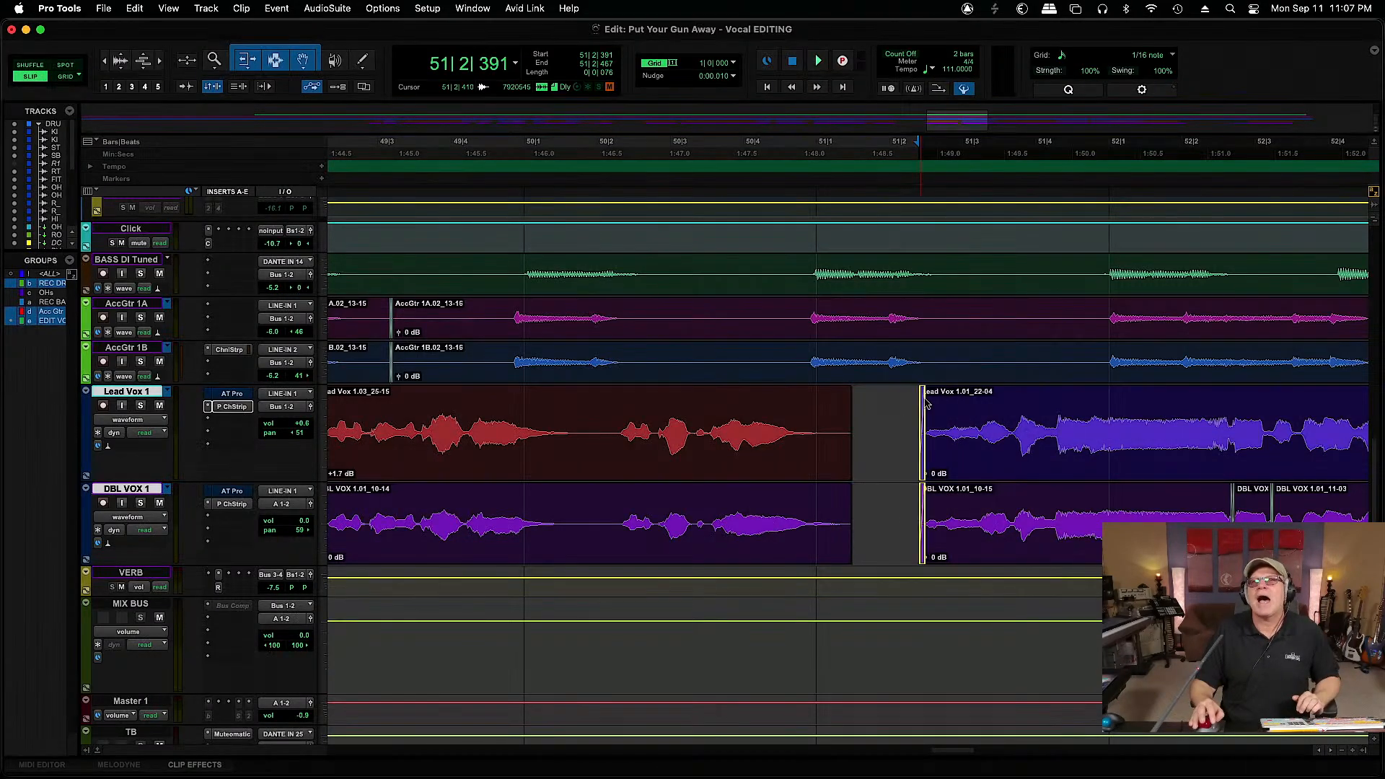
left_click_drag(919, 406, 831, 408)
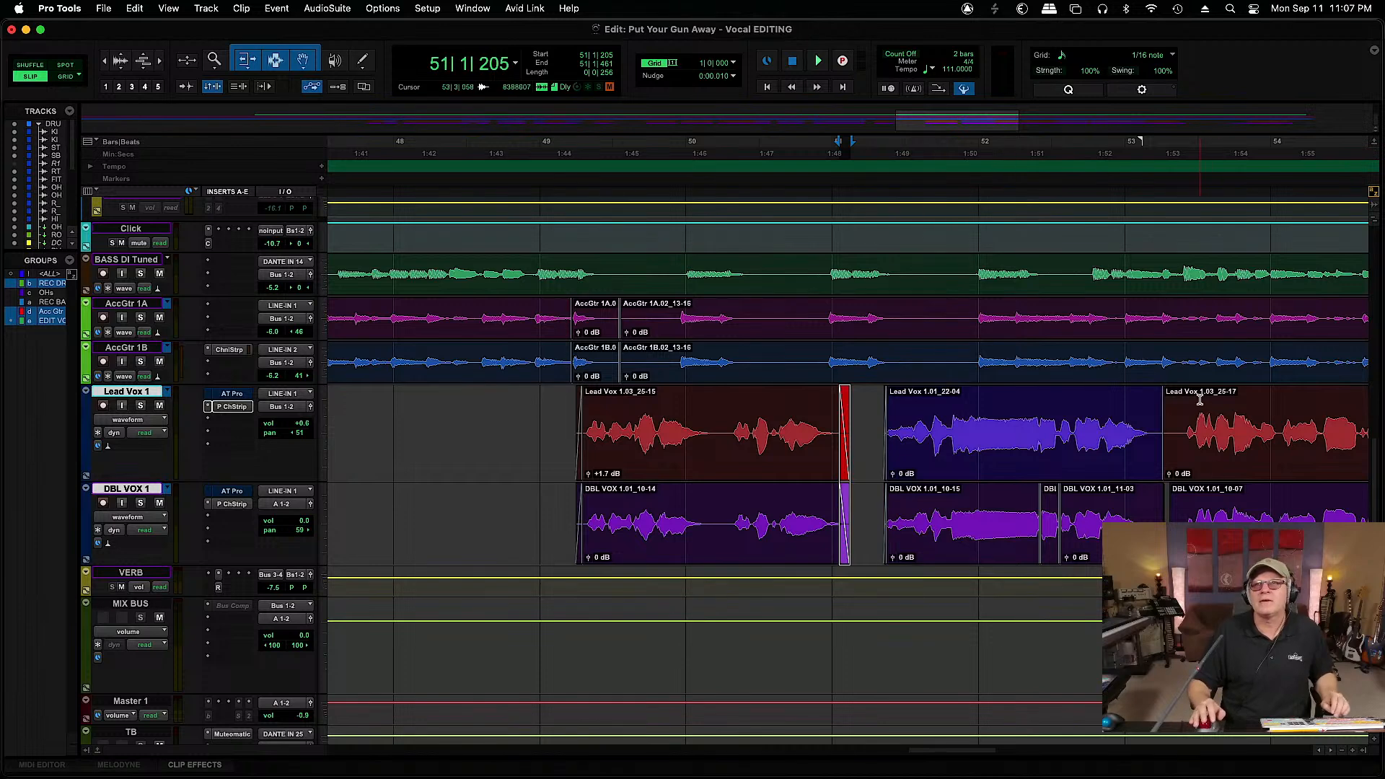
Delete 53|1|747 to 53|2|640 on both vocals and fade out the preceding phrase from 53|1|605
left_click(1188, 421)
key("super+bracketright")
key("super+bracketright")
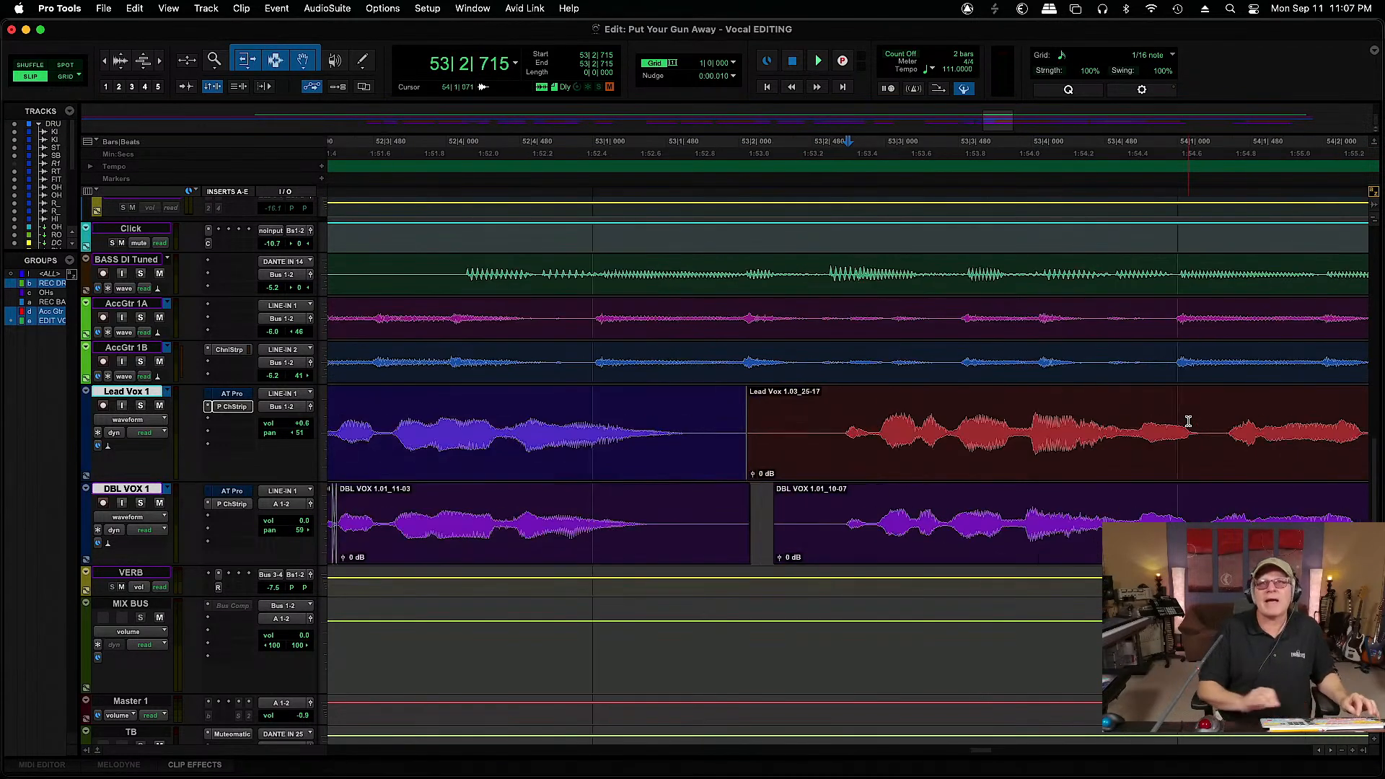
left_click_drag(837, 432, 707, 510)
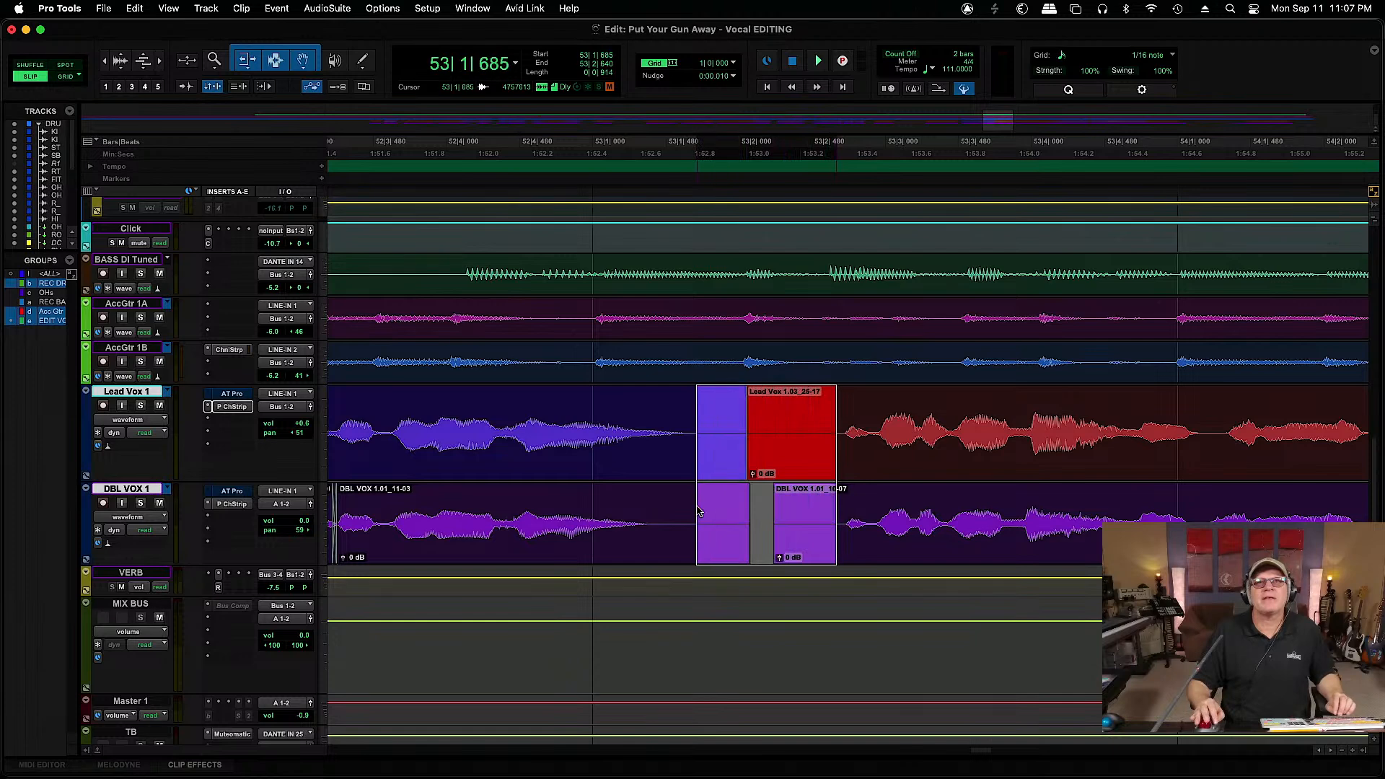
key("Delete")
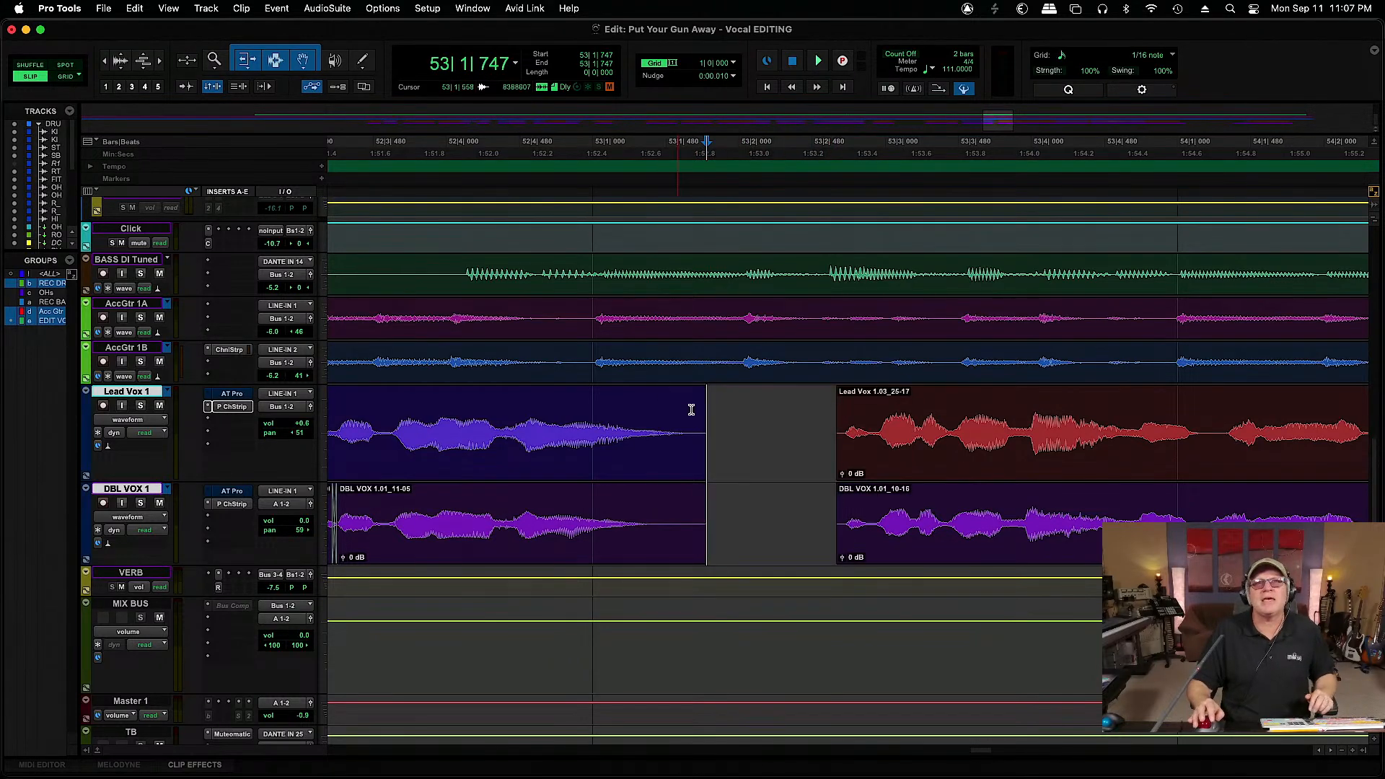
left_click_drag(708, 447, 683, 519)
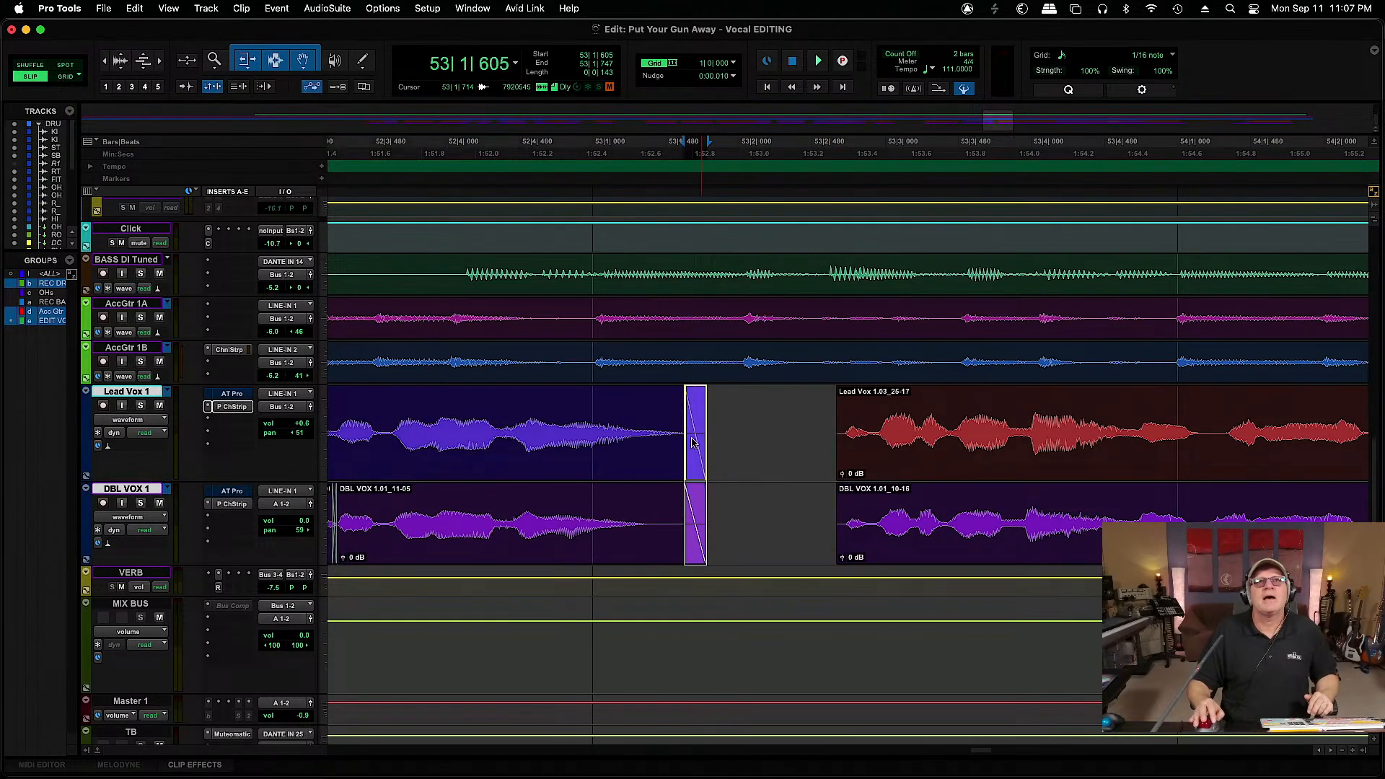
key("super+ctrl+f")
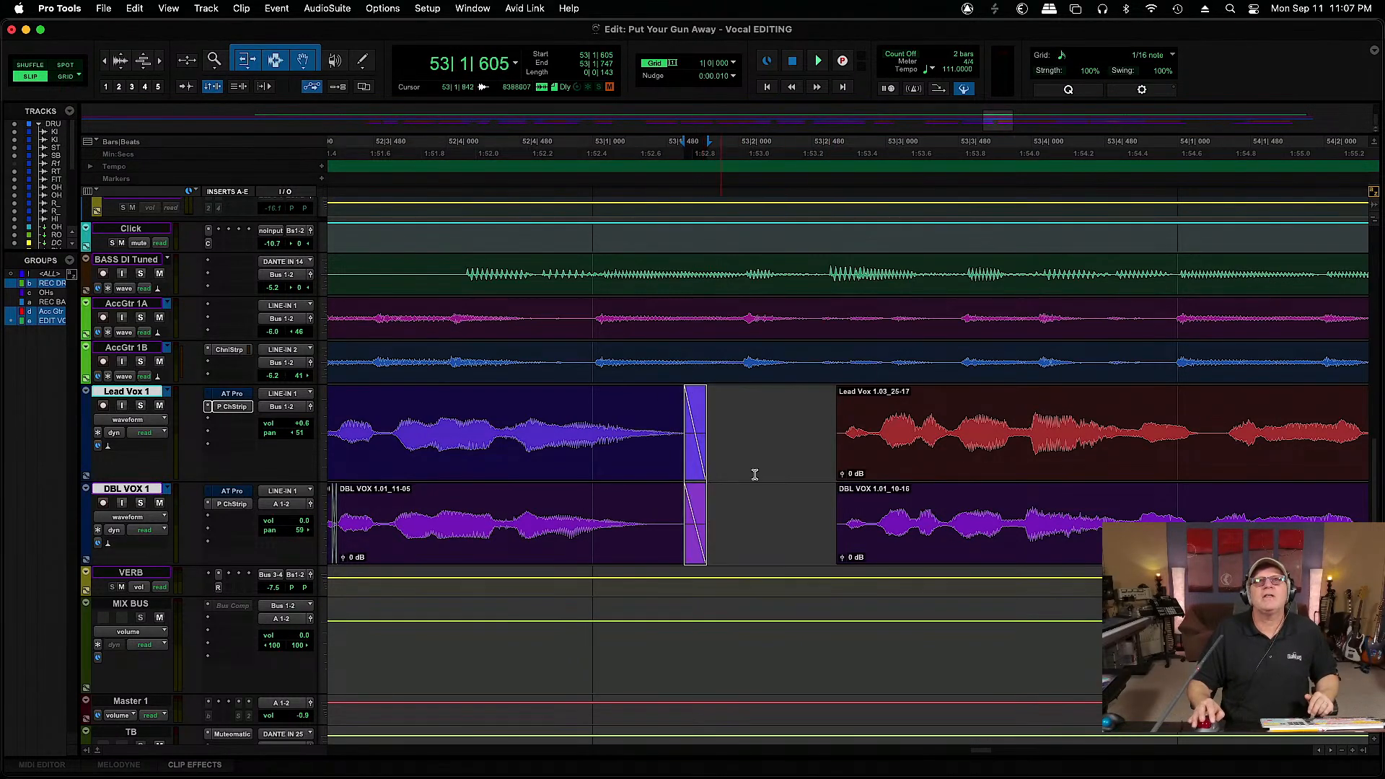
Fade in the next phrase on both vocals at 53|2|640 and save the session
left_click_drag(848, 439, 834, 519)
key("super+ctrl+f")
left_click(809, 412)
key("super+s")
key("super+[")
key("super+[")
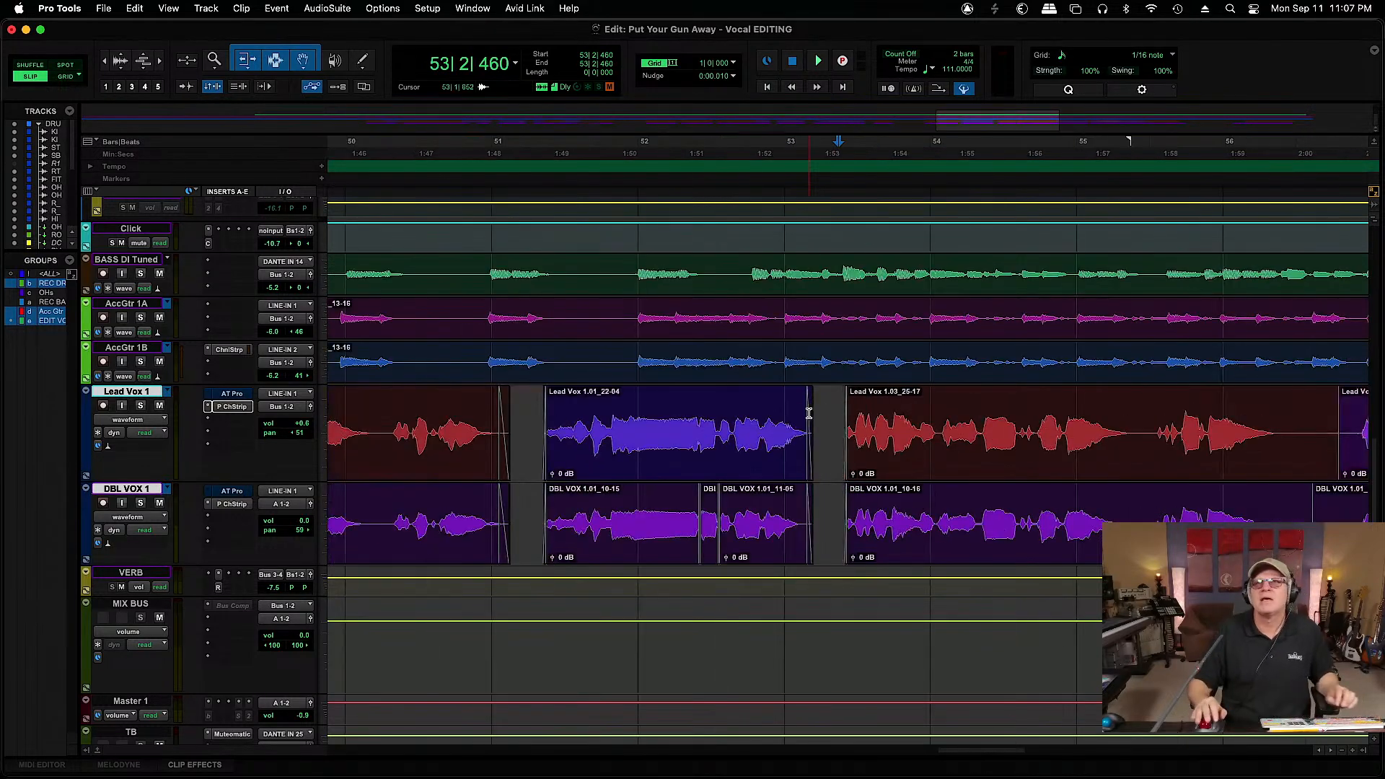
left_click(1307, 418)
key("super+s")
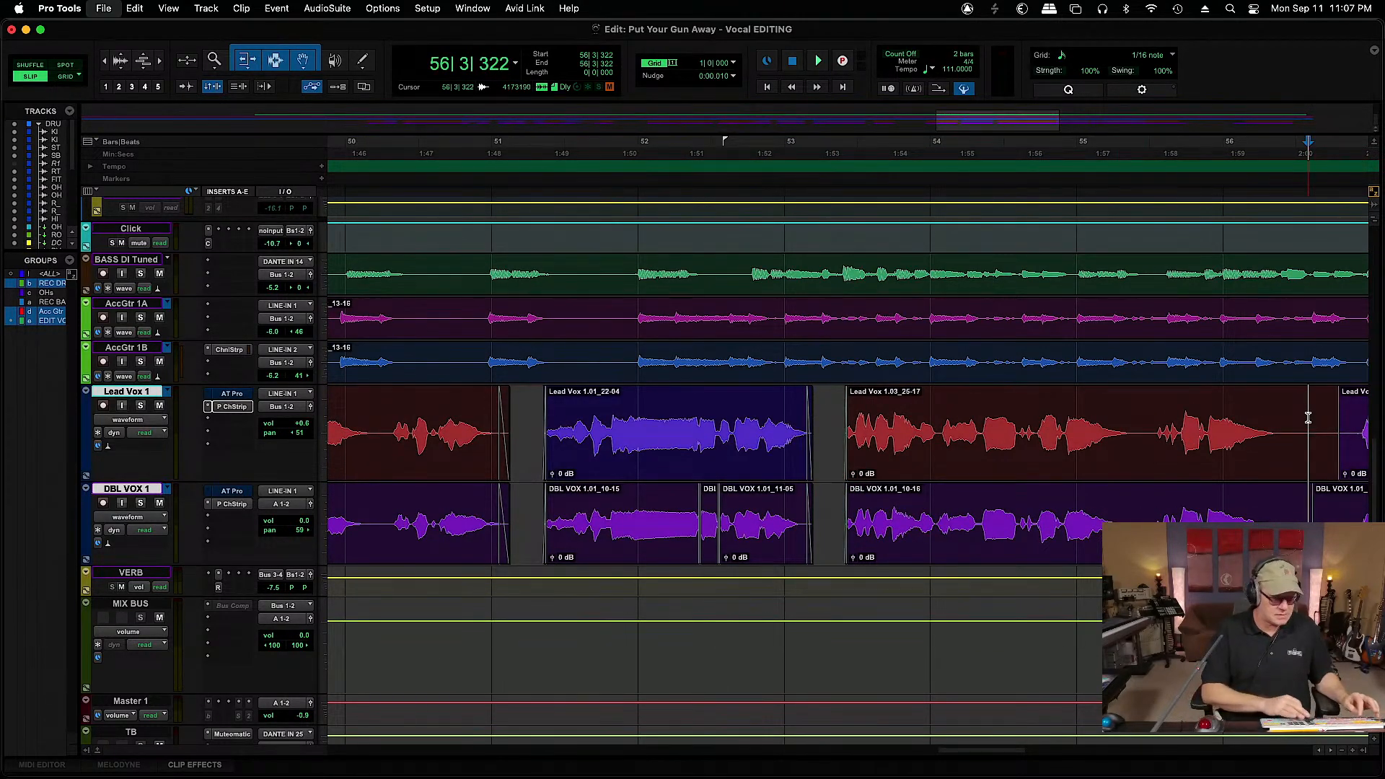
Delete the silence from 56|2|637 to the next phrase on both vocals, with a fade-out starting at 56|2|439 and a fade-in on the next phrase
key("super+]")
left_click_drag(796, 423, 945, 519)
key("Delete")
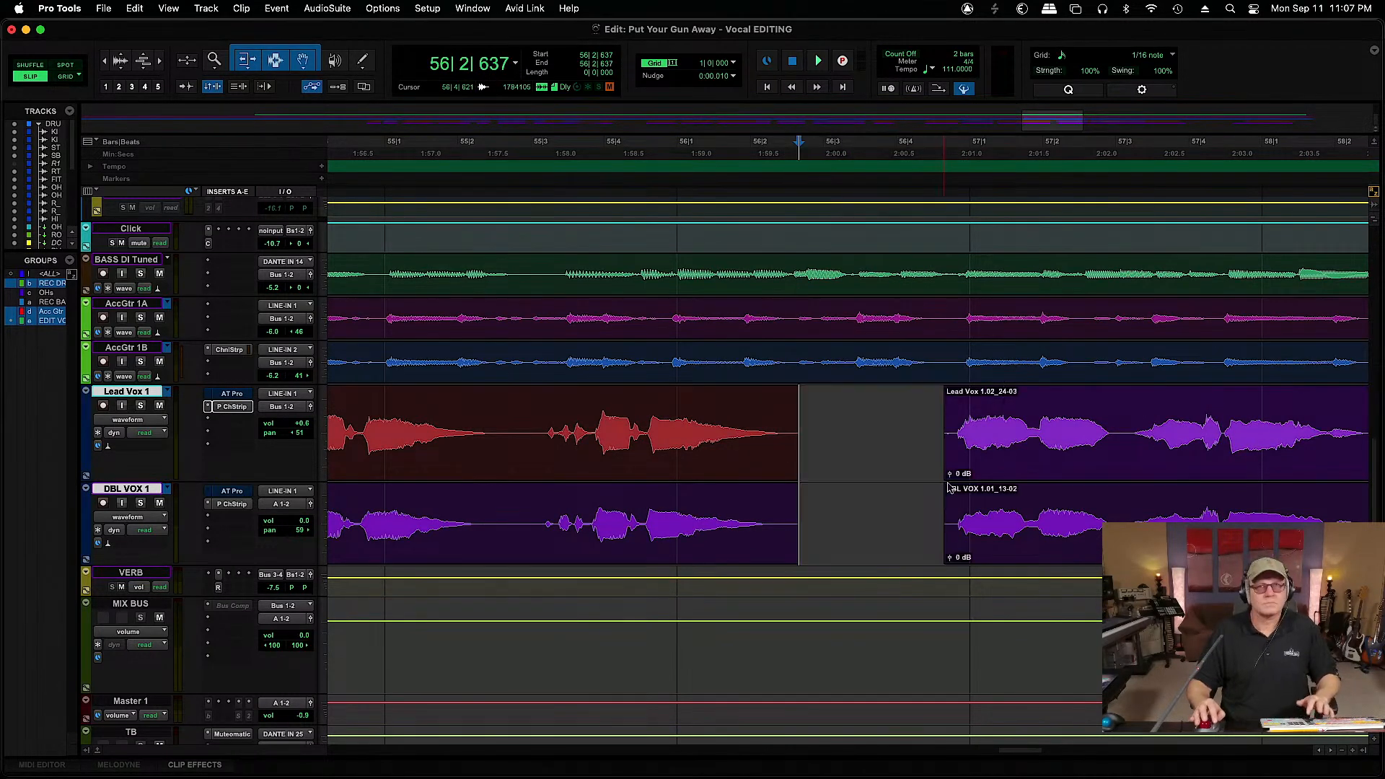
left_click_drag(945, 391, 952, 393)
left_click_drag(797, 404, 786, 405)
key("super+bracketleft")
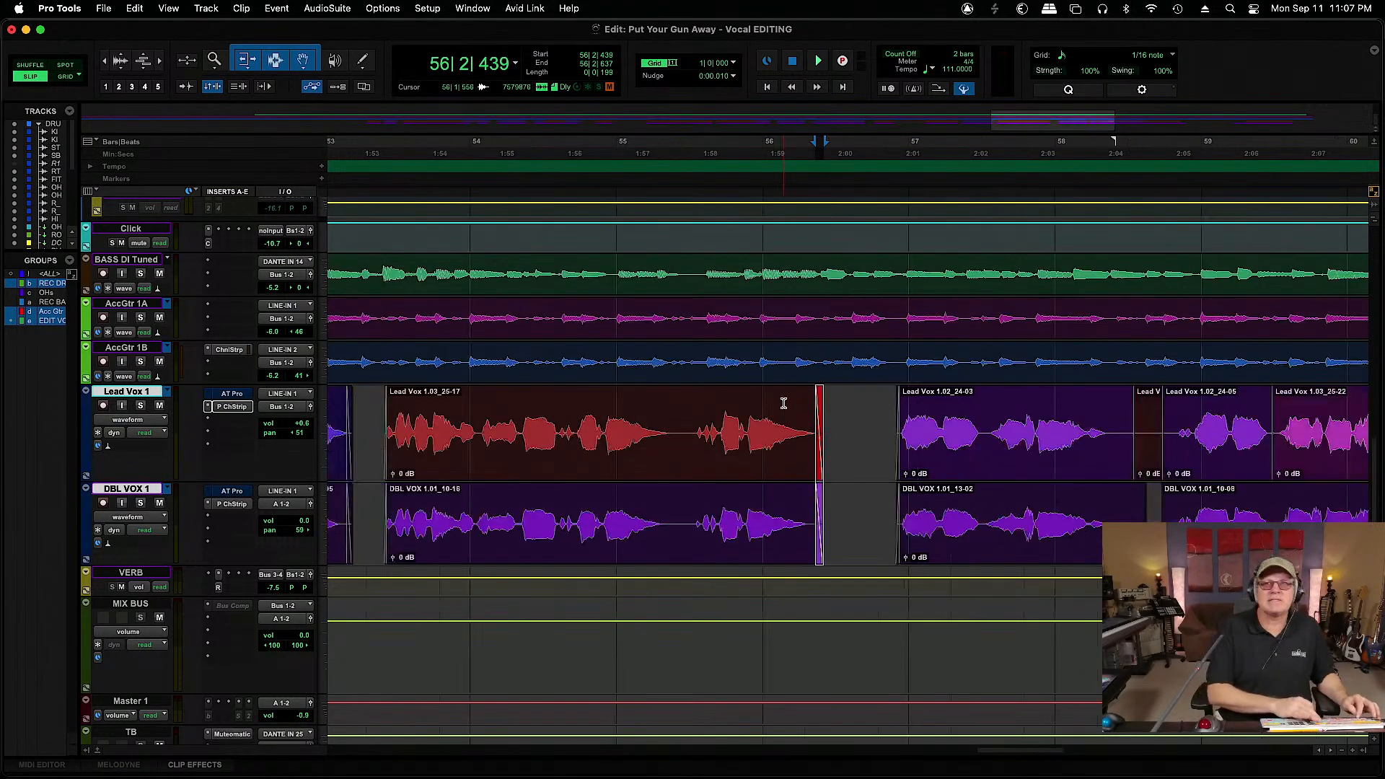
Delete 58|2|649 to 58|4|311 on both vocals, with a fade-in from 58|4|287 to 58|4|320 and a fade-out starting at 58|2|360
left_click(994, 402)
key("super+bracketright")
key("super+bracketright")
key("super+bracketright")
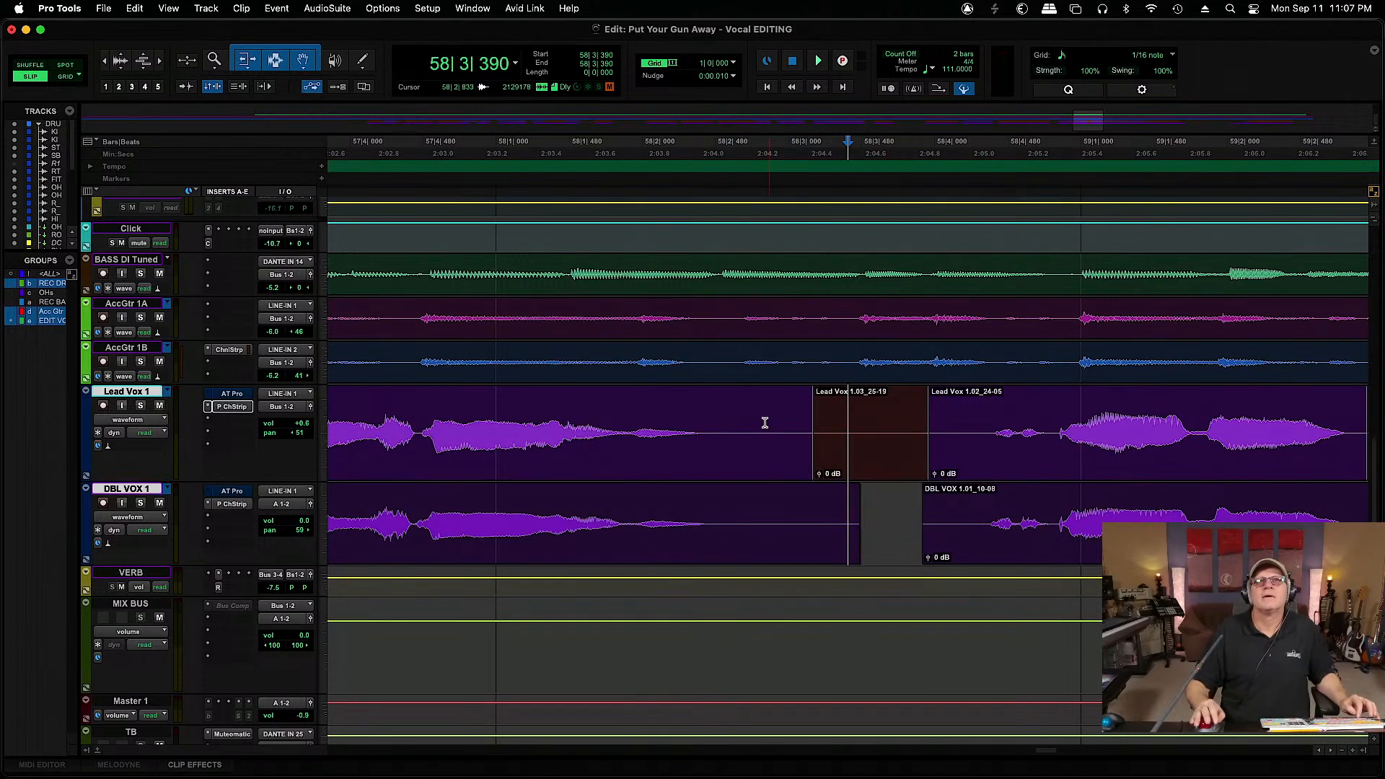
left_click_drag(741, 424, 982, 515)
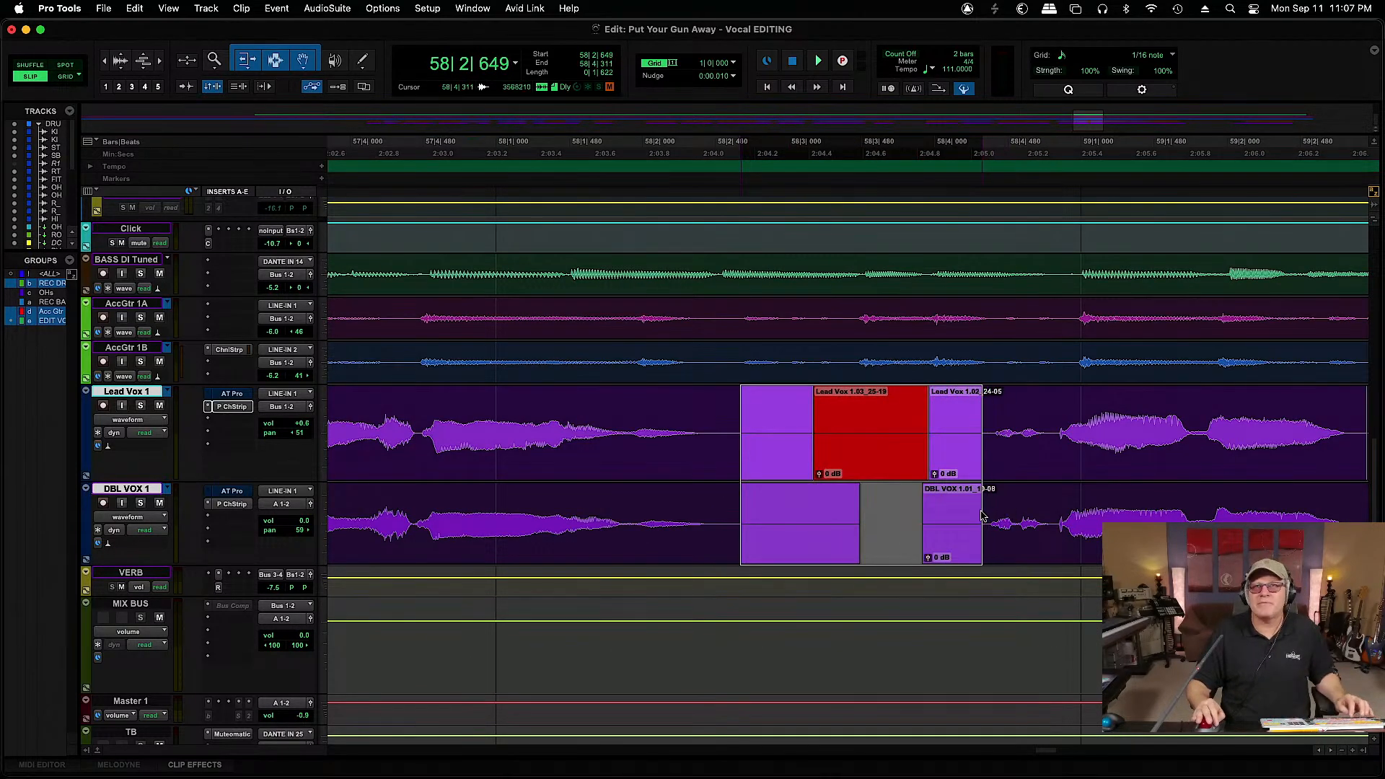
key("Delete")
left_click_drag(986, 404, 979, 403)
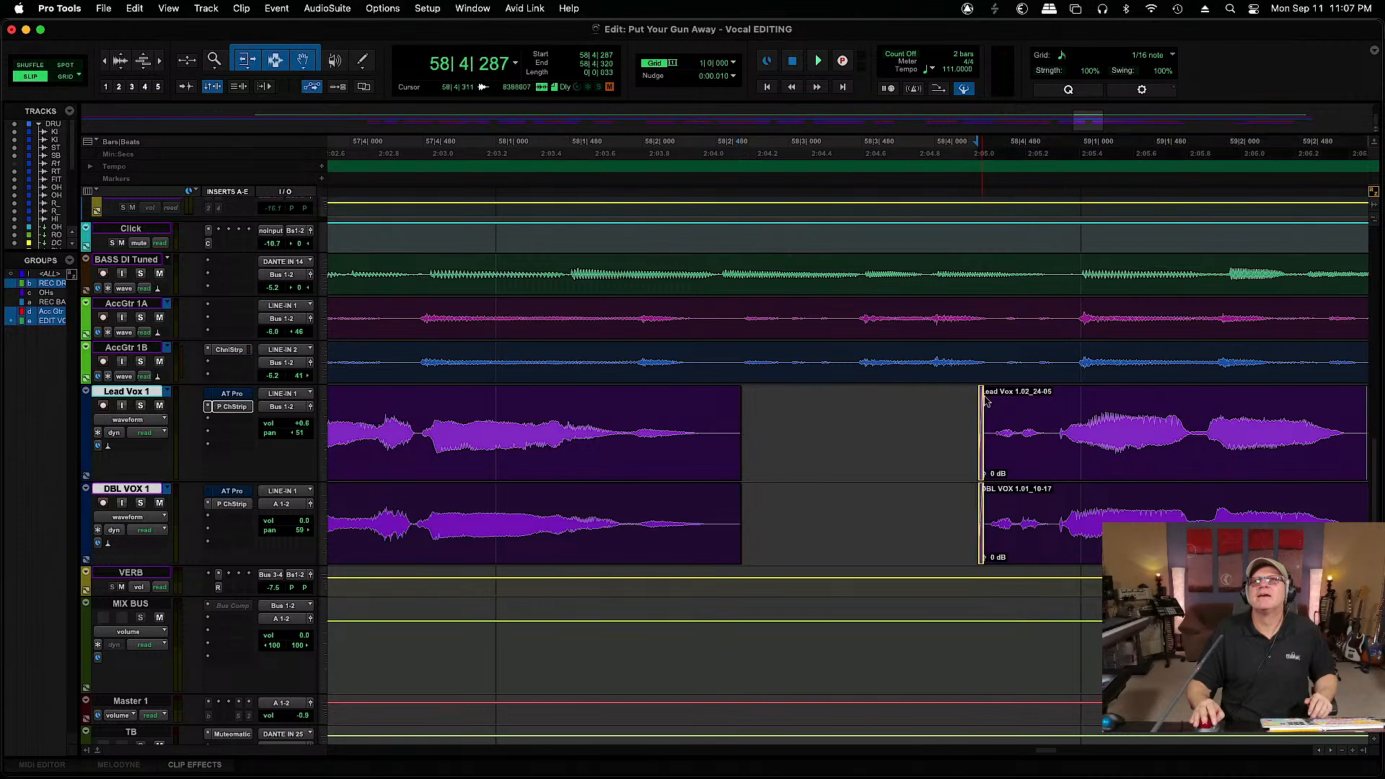
left_click_drag(735, 408, 695, 407)
key("ctrl+f")
Disable the EDIT VOX group and crossfade the Lead Vox 1 clip boundary from 59|2|886 to 59|2|953
key("r")
key("r")
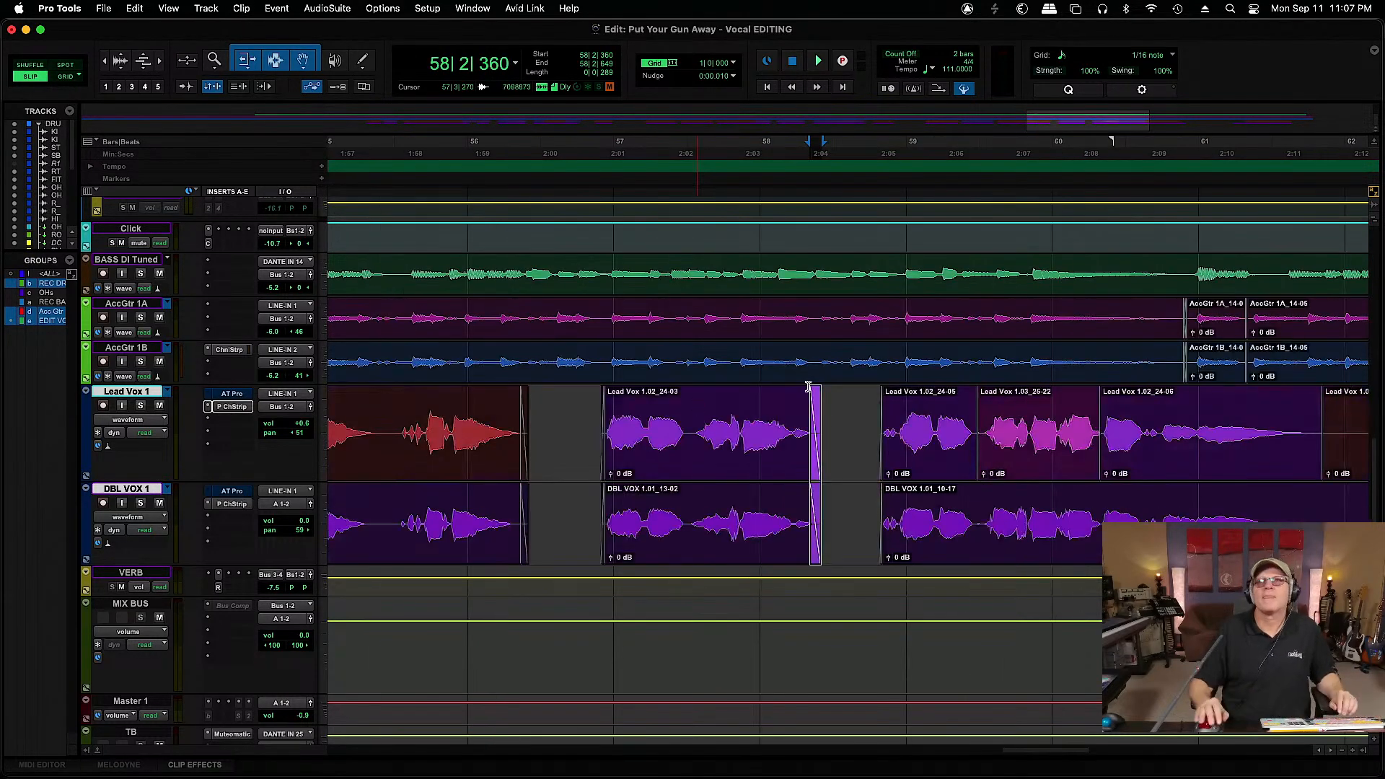
left_click(992, 428)
key("t")
key("t")
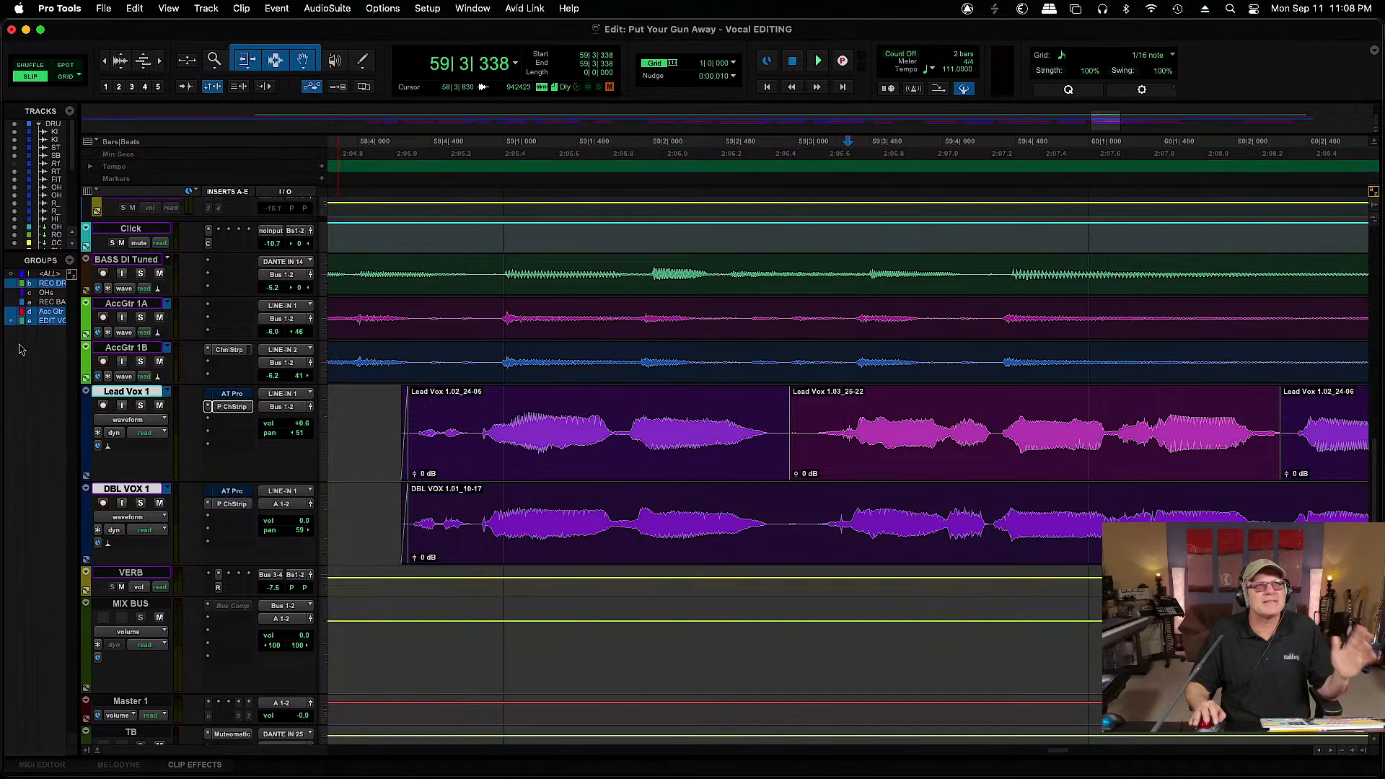
left_click(49, 321)
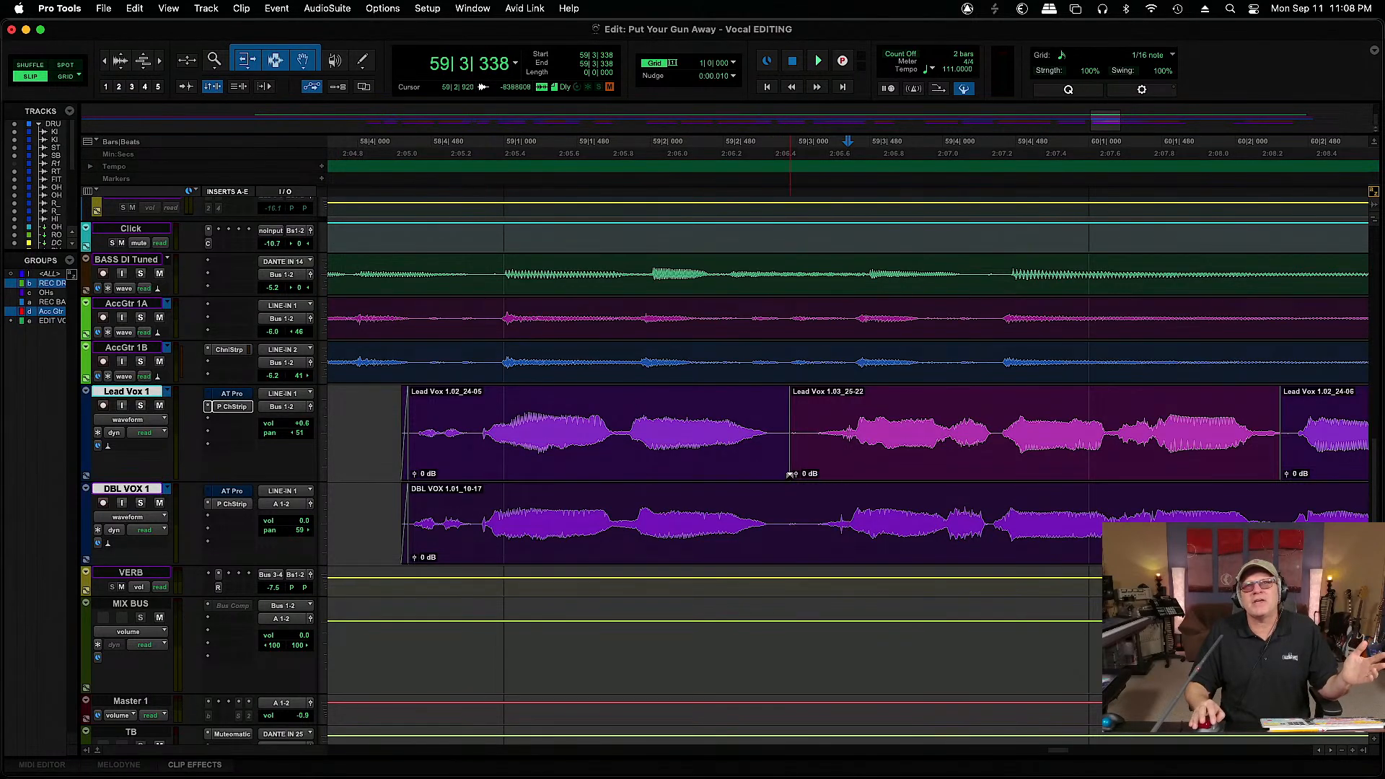
left_click_drag(783, 474, 794, 473)
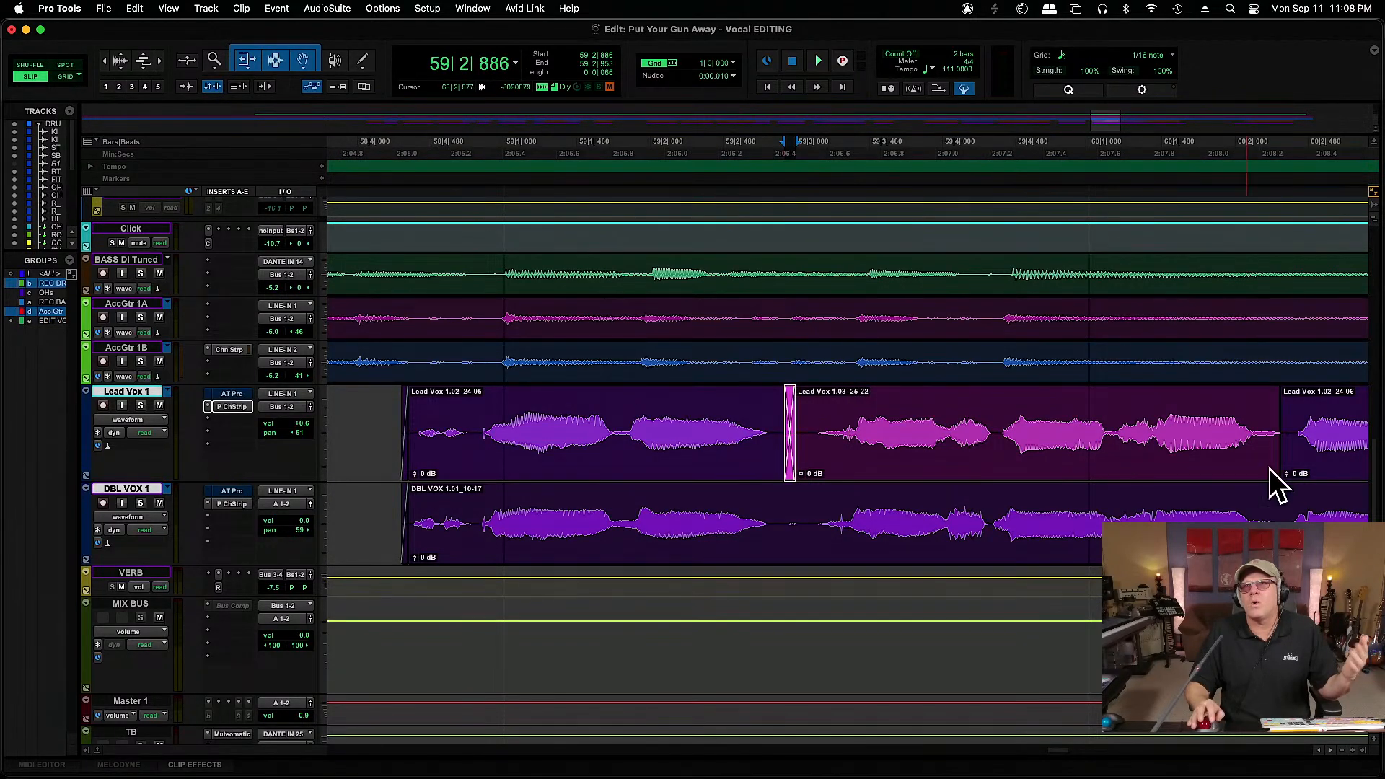
Extend the end of the pink Lead Vox 1 clip to 60|2|357 and crossfade that boundary from 60|2|328 to 60|2|385
left_click(1274, 451)
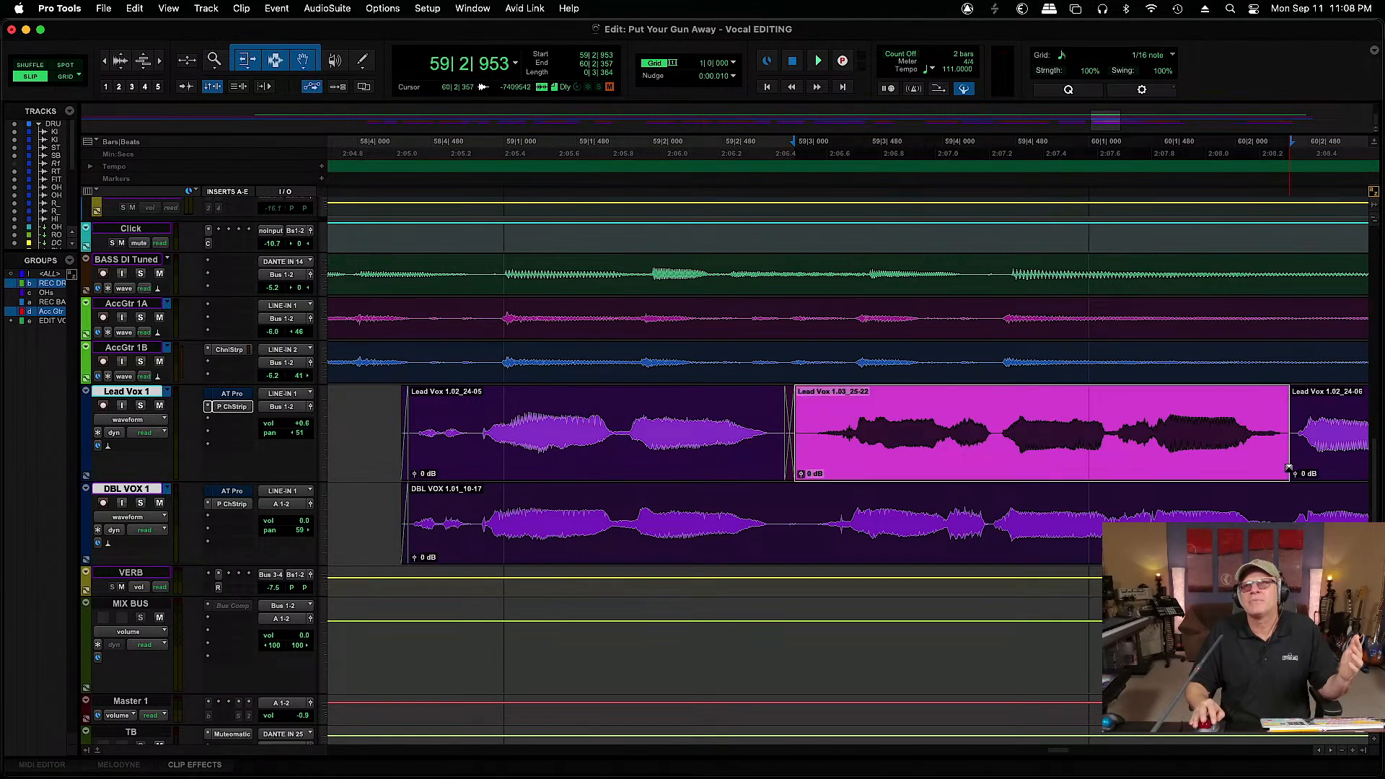
left_click_drag(1285, 470, 1293, 470)
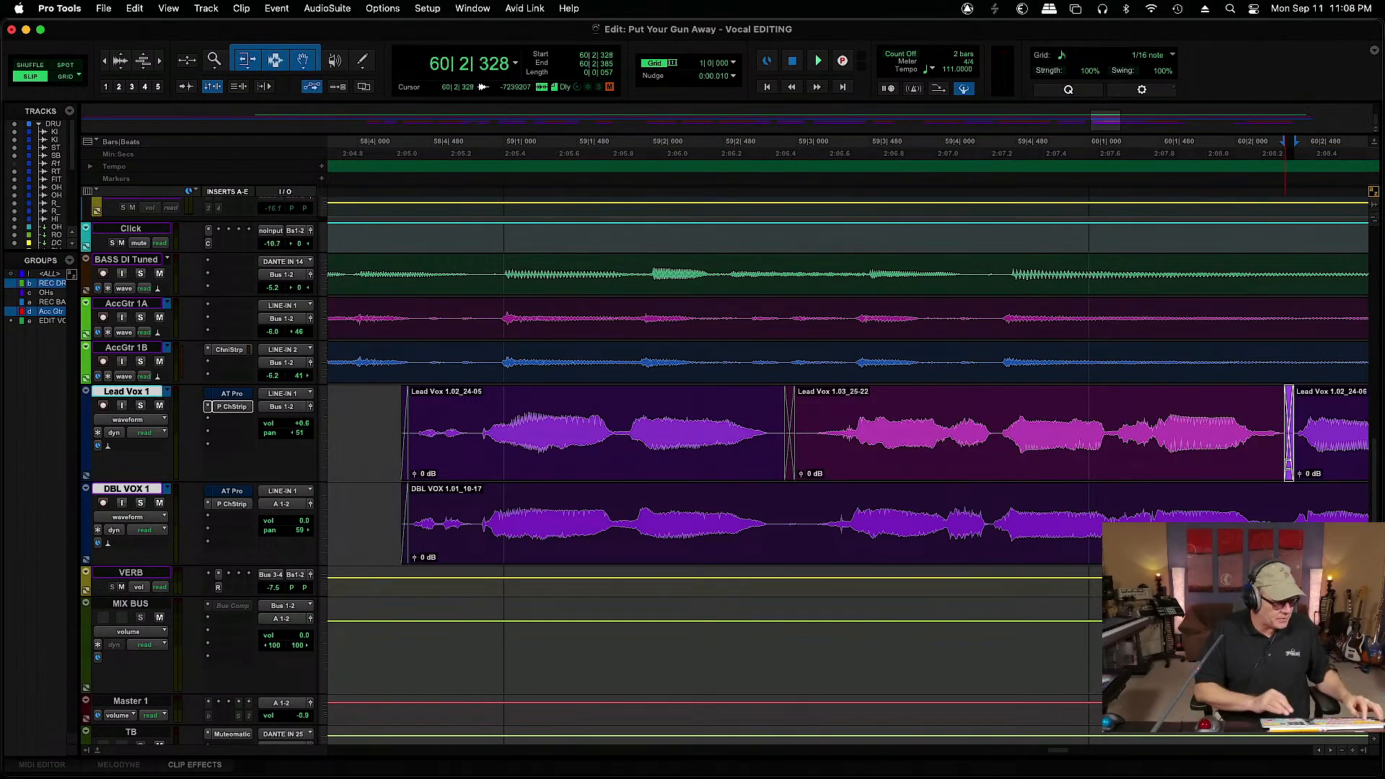
key("super+bracketleft")
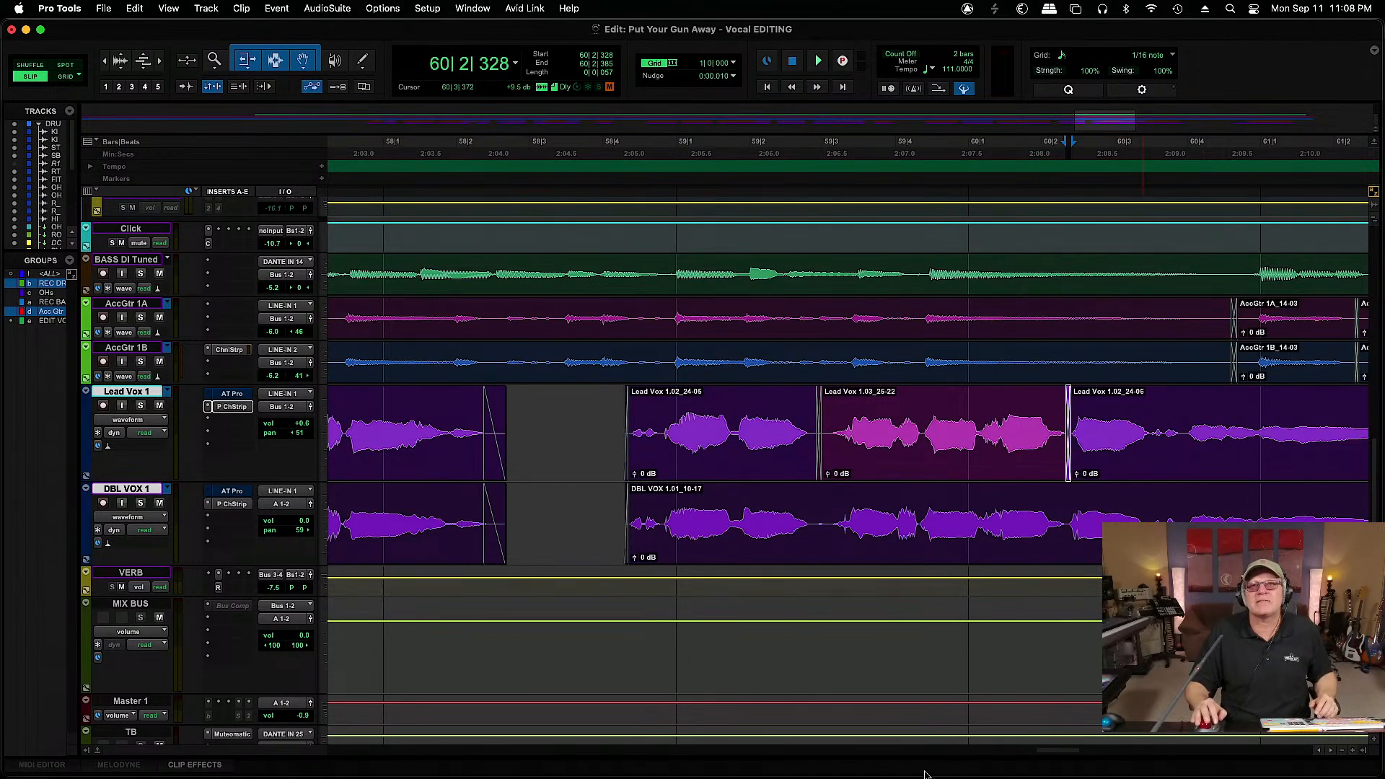
Delete 61|4|185 to 62|2|292 on both vocals, with fade-outs on the preceding phrase and fade-ins on the next phrase starting at 62|2|292
left_click_drag(1072, 755, 1102, 757)
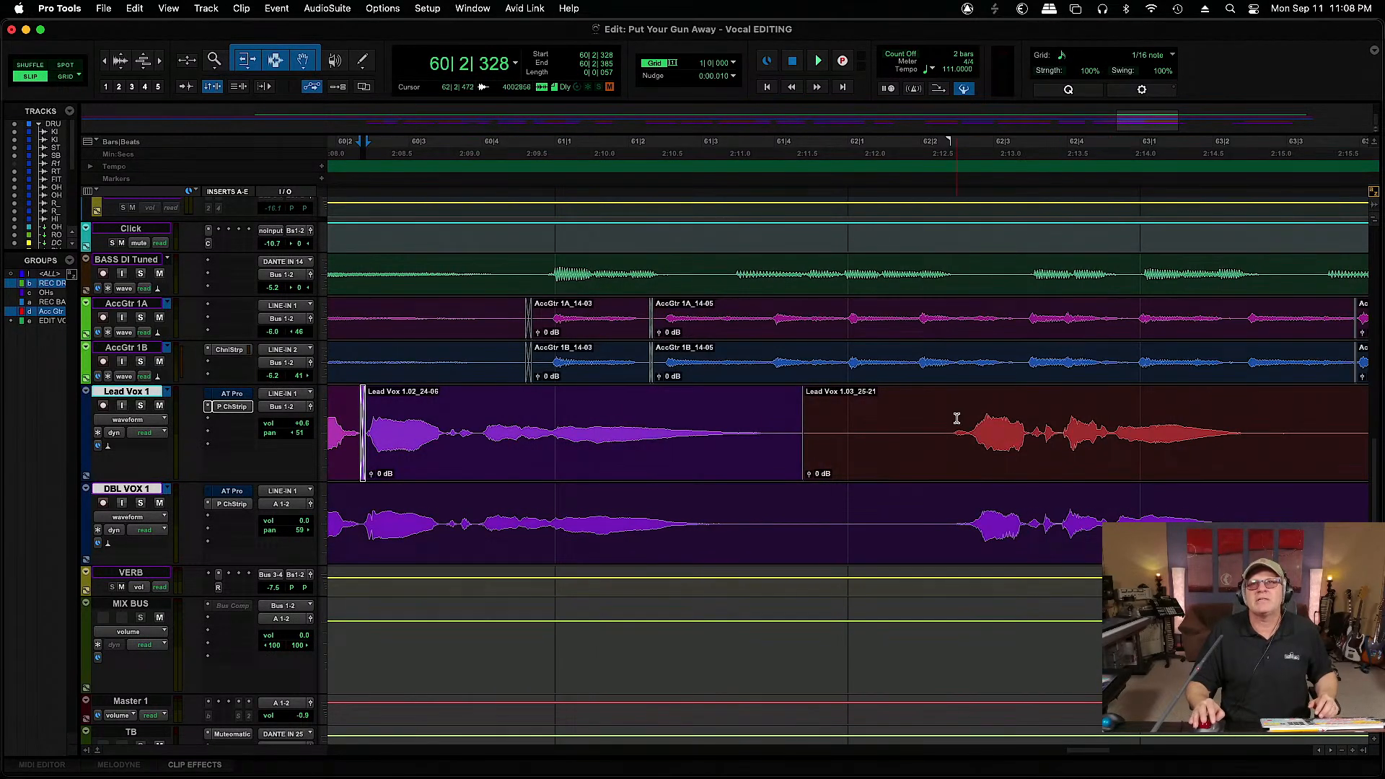
left_click_drag(942, 427, 789, 534)
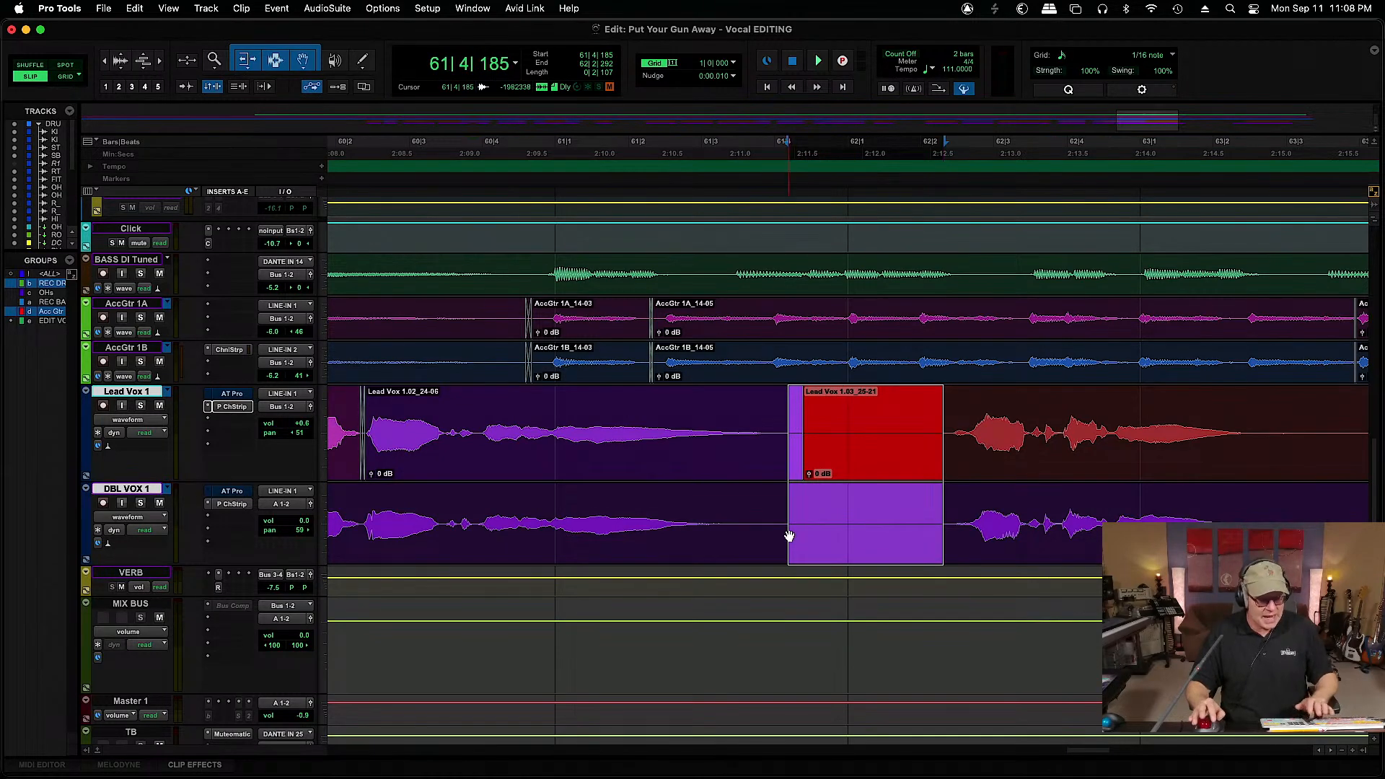
key("Delete")
left_click_drag(787, 417, 766, 405)
left_click_drag(779, 514, 663, 493)
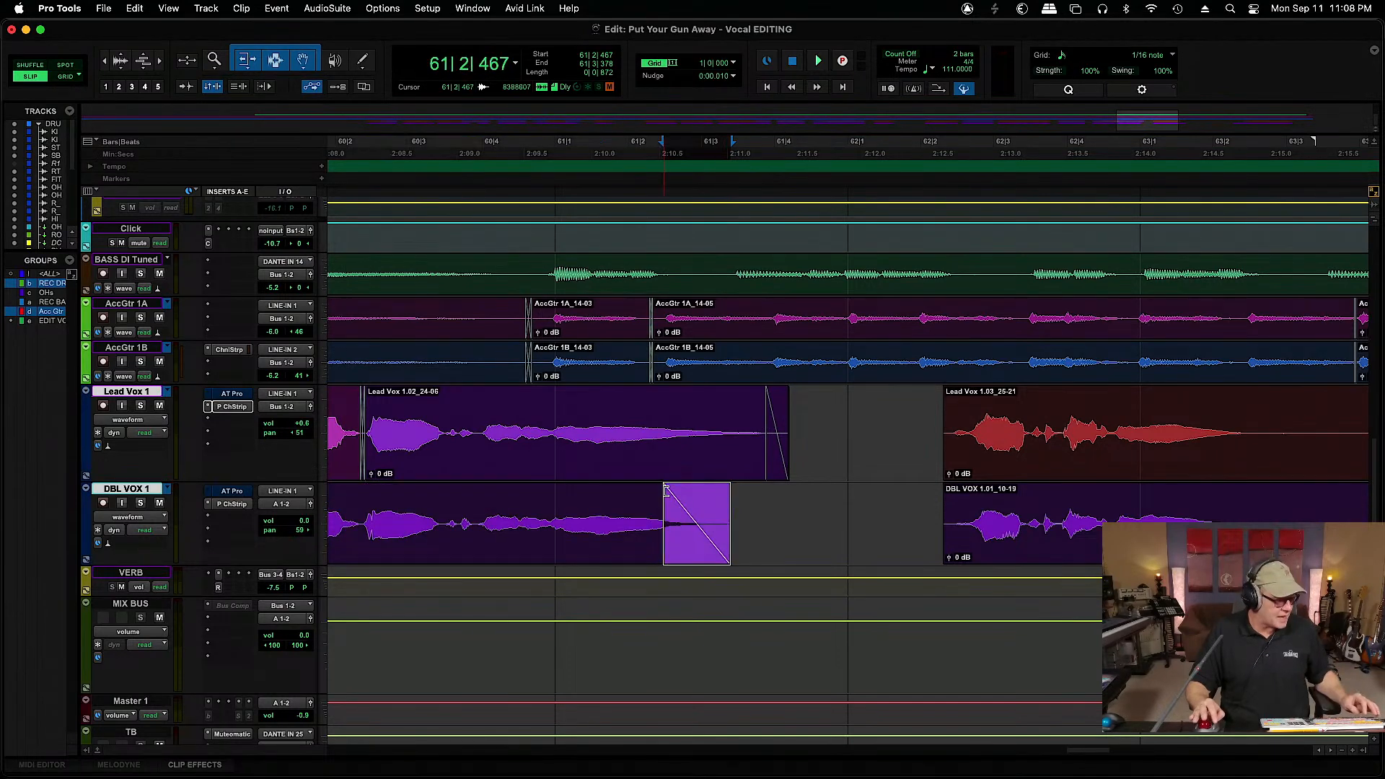
left_click_drag(946, 395, 951, 396)
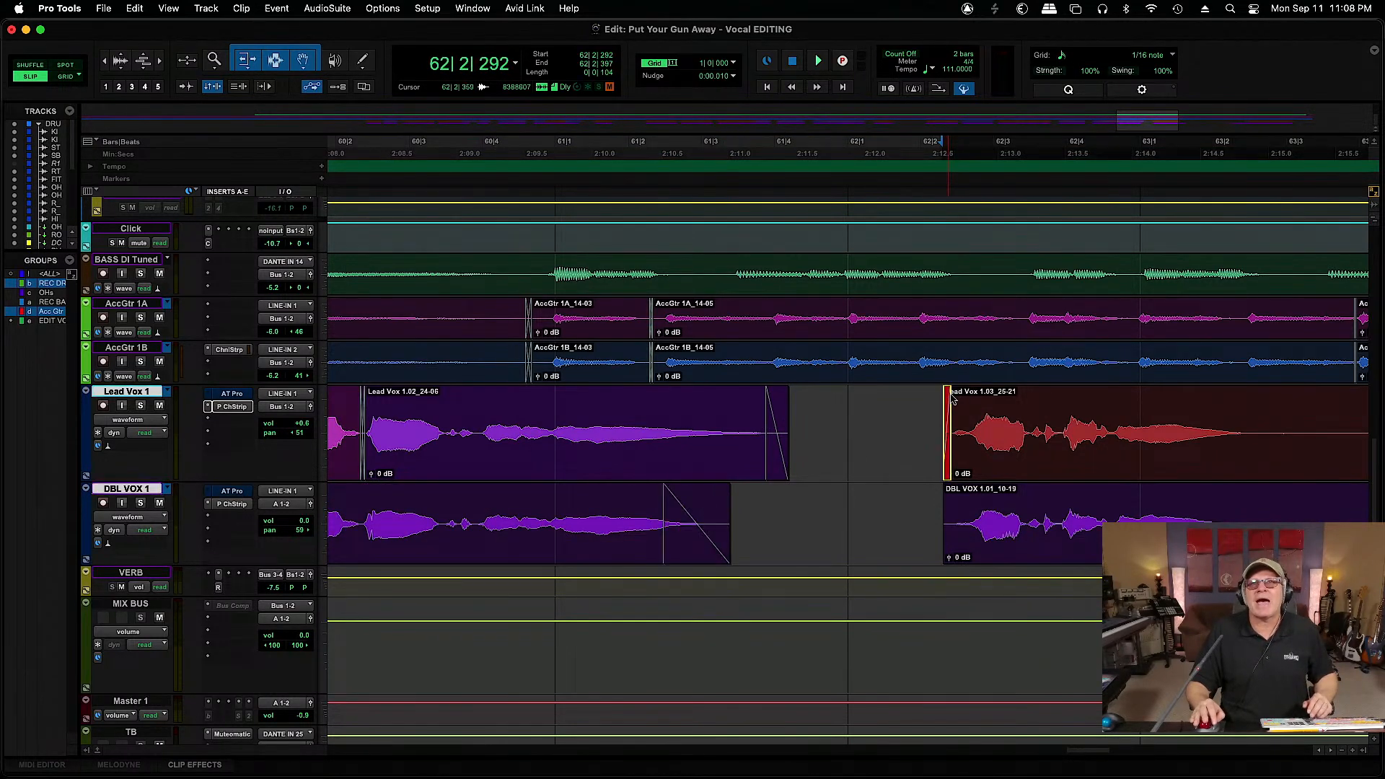
left_click_drag(944, 493, 953, 494)
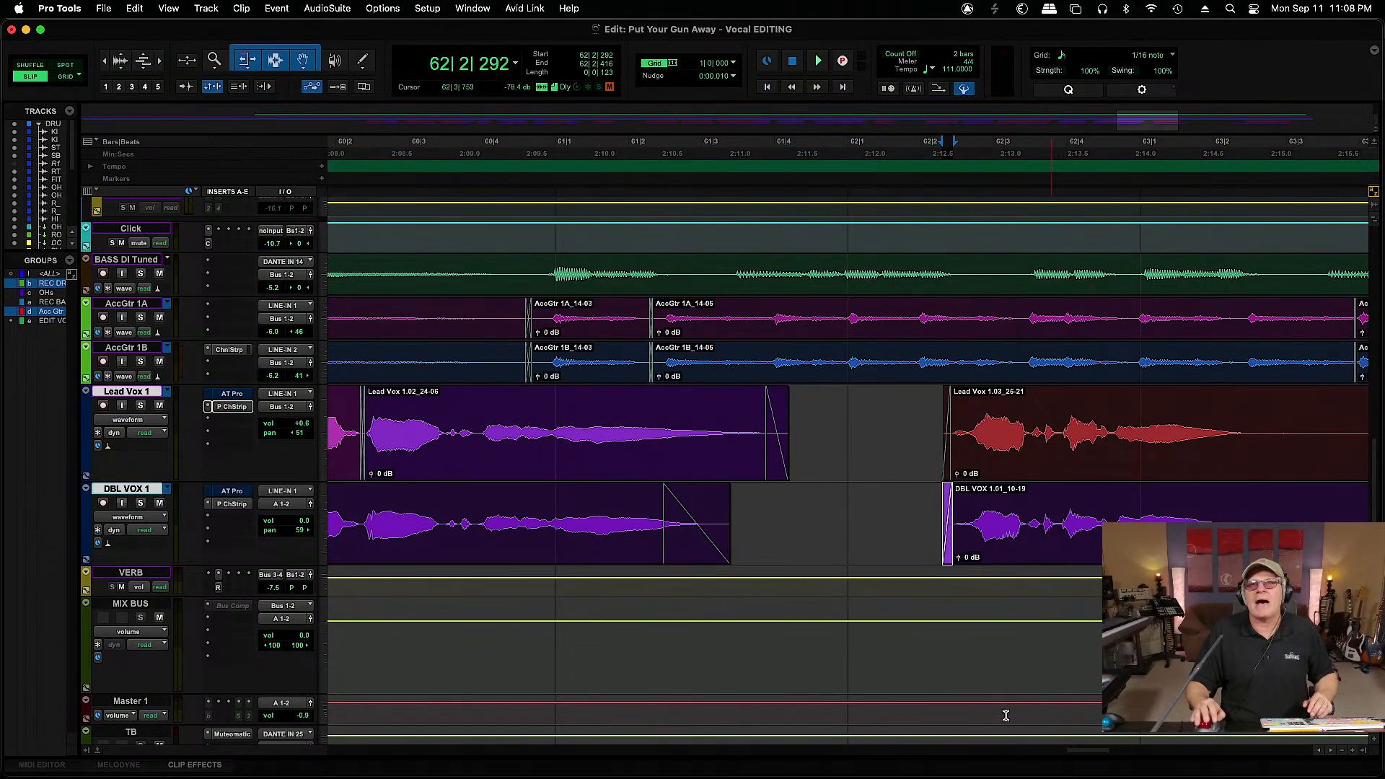
Remove the silence after the bar 63 phrase and fade out both vocals, with the DBL VOX 1 fade from 63|1|917 to 63|2|544
left_click_drag(1098, 756, 1112, 754)
mouse_move(897, 421)
left_mouse_down()
mouse_move(985, 510)
mouse_move(1127, 533)
mouse_move(877, 391)
left_mouse_up()
left_click_drag(894, 504, 838, 497)
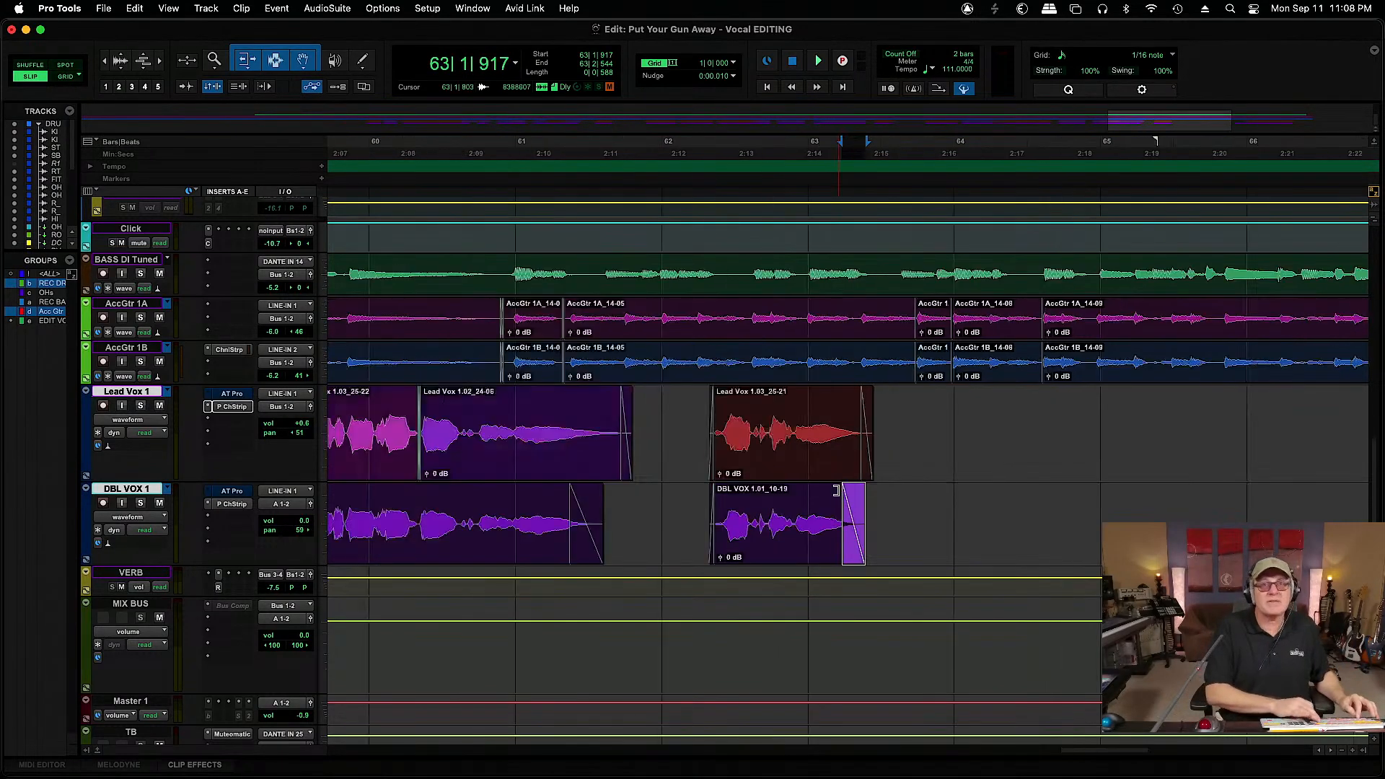
Delete the empty audio before the final phrase up to 67|4|115 on both vocals, and fade in both clips from that point
key("r")
left_click(1143, 416)
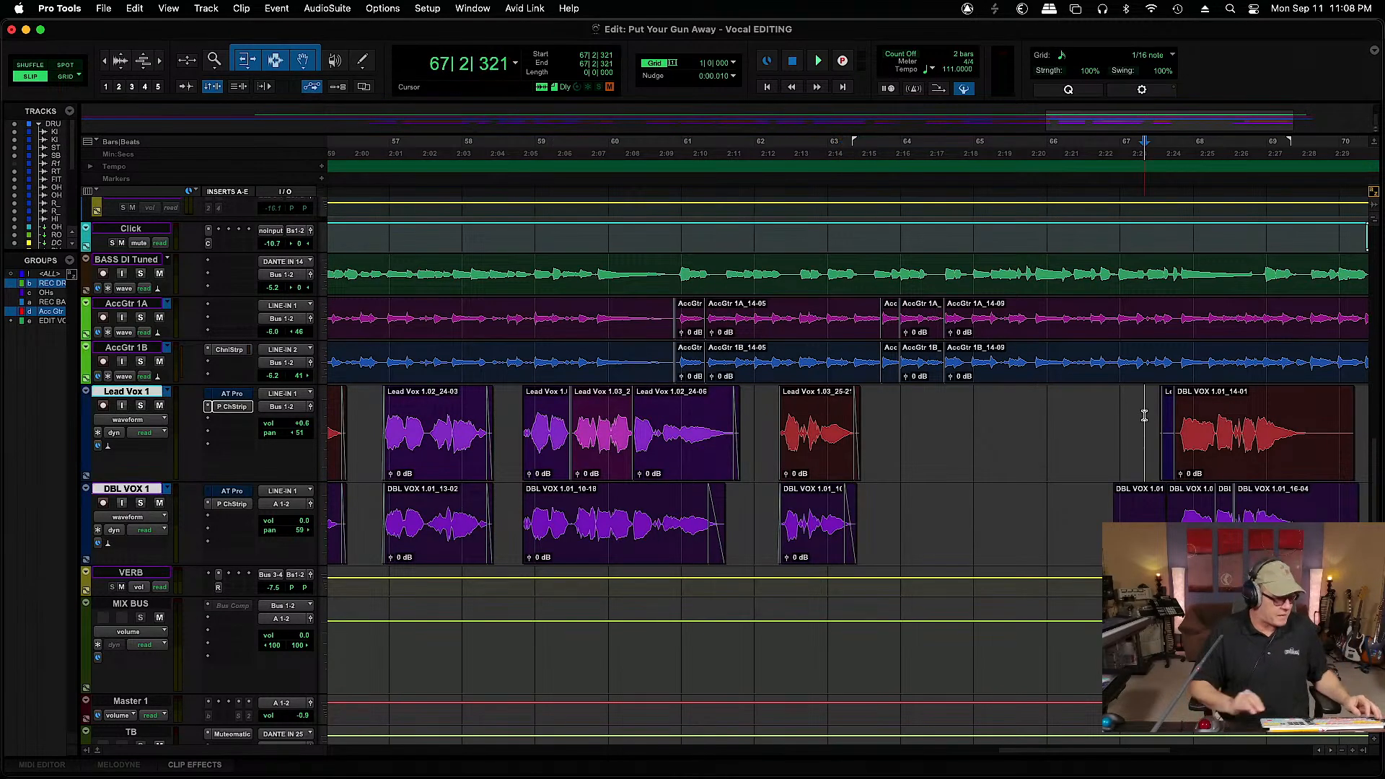
key("t")
key("t")
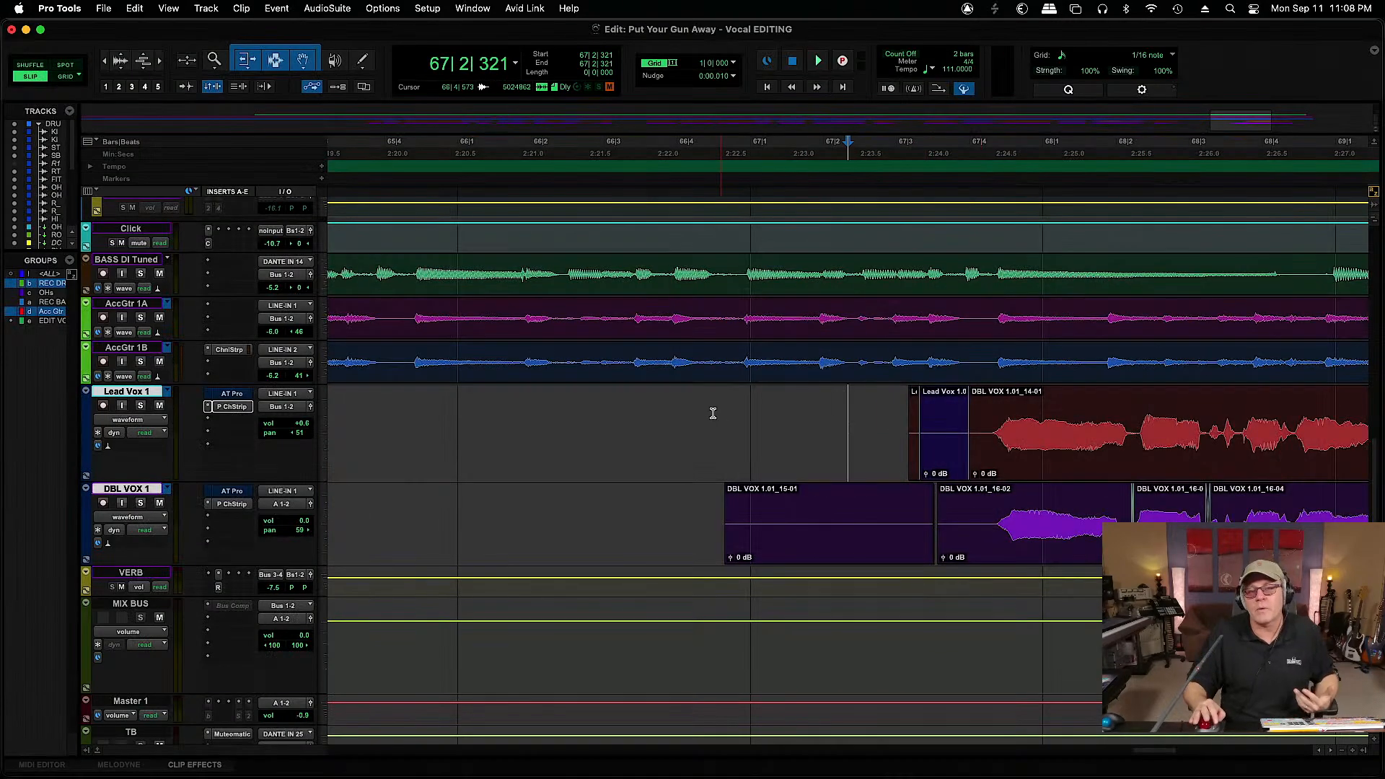
left_click_drag(680, 411, 981, 523)
key("Delete")
left_click_drag(979, 395, 989, 401)
key("f")
key("semicolon")
key("f")
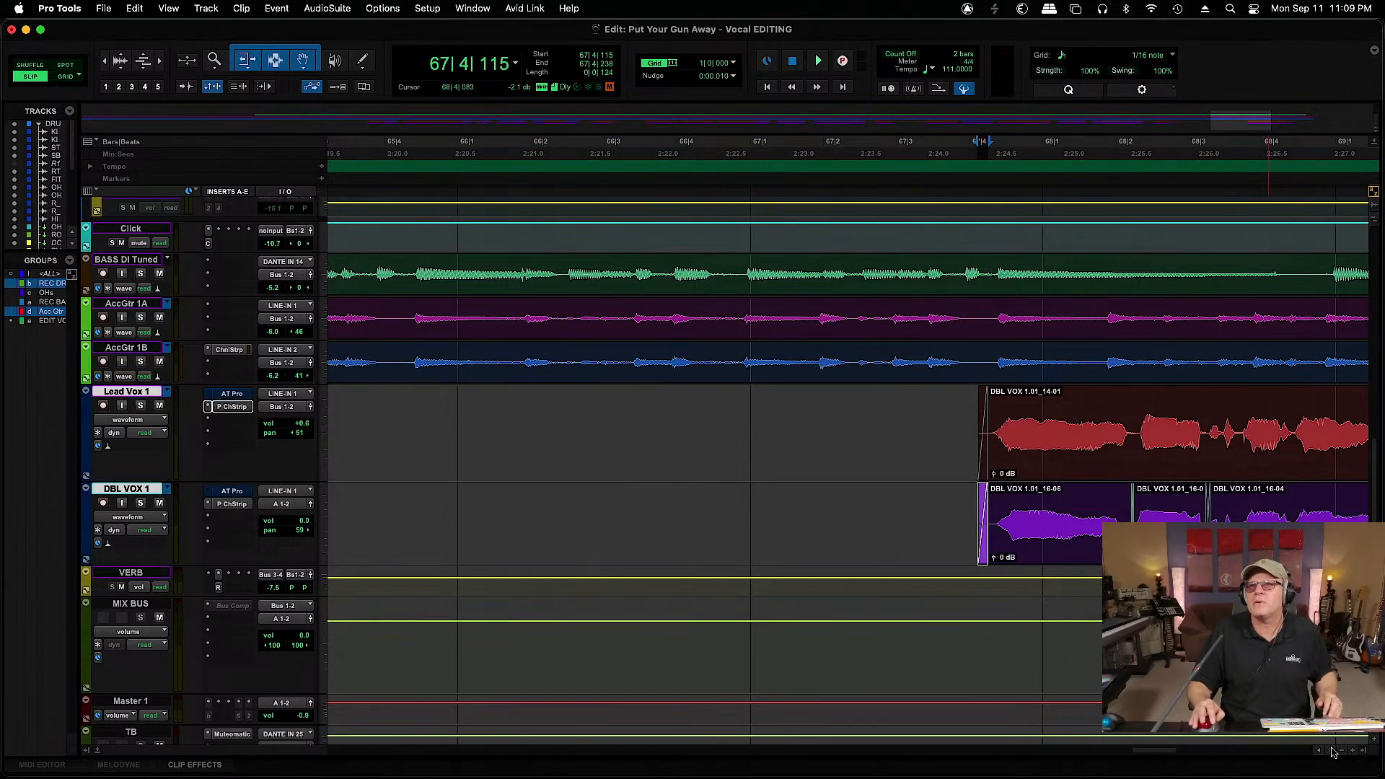
Delete 69|3|925 to 70|2|527 on both vocals and add fade-outs to the final phrase, with the DBL VOX 1 fade starting at 69|3|186
scroll(1332, 750, "right", 10)
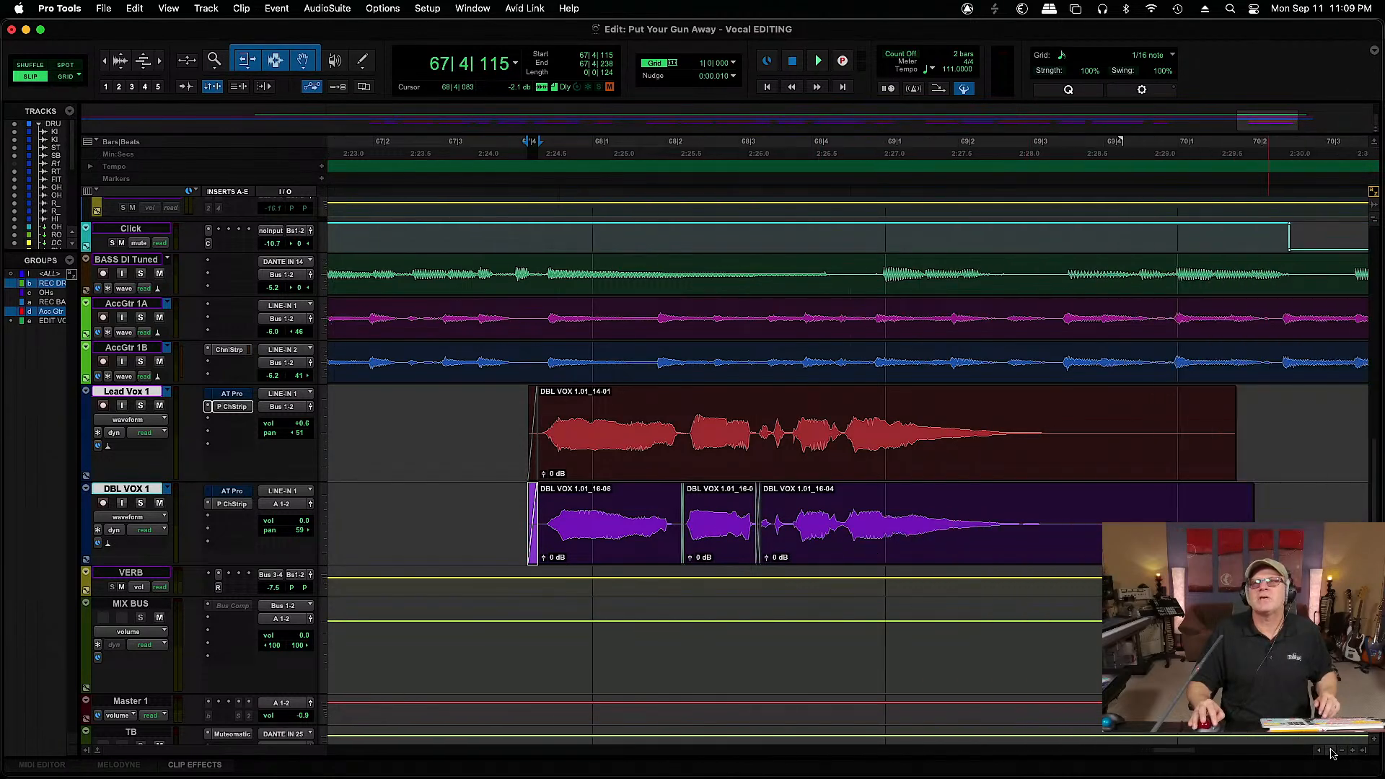
scroll(1332, 750, "right", 3)
left_click_drag(998, 425, 1186, 518)
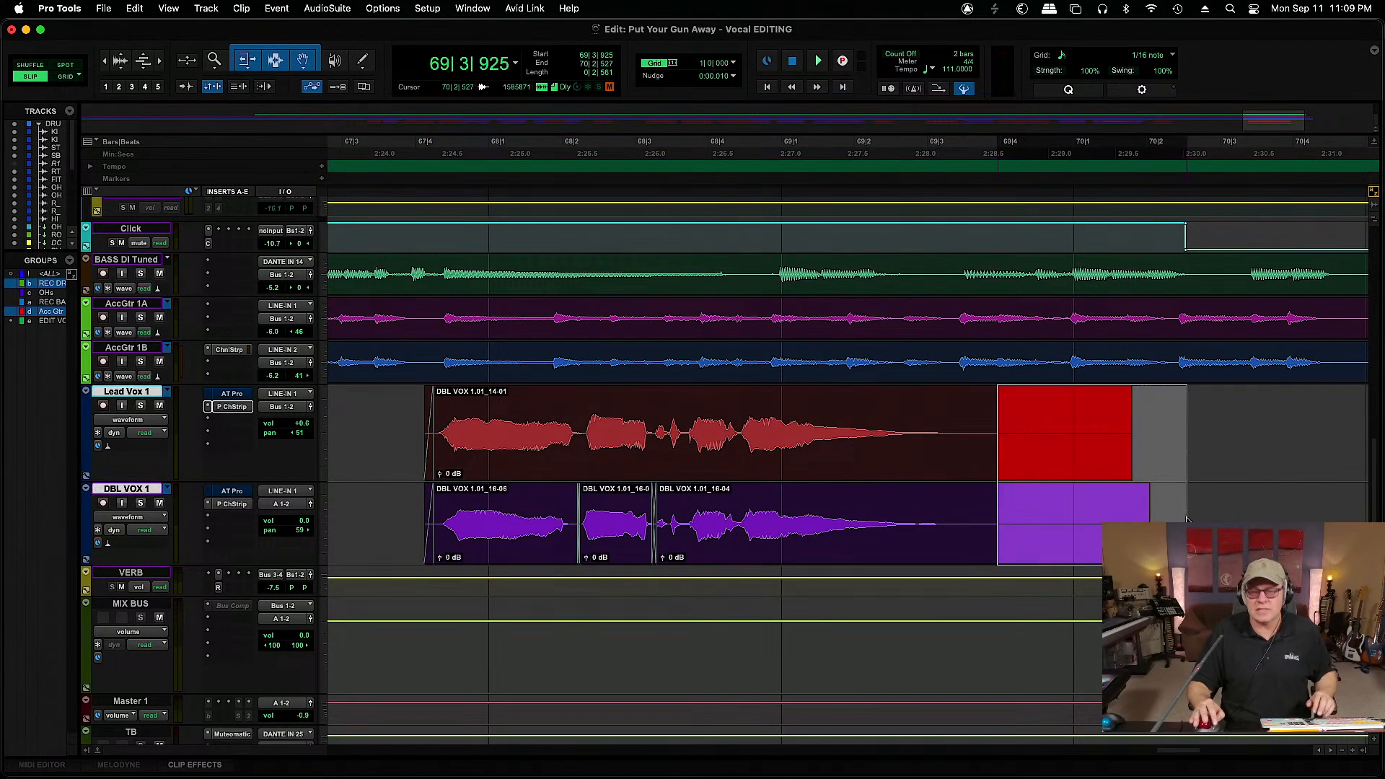
key("Delete")
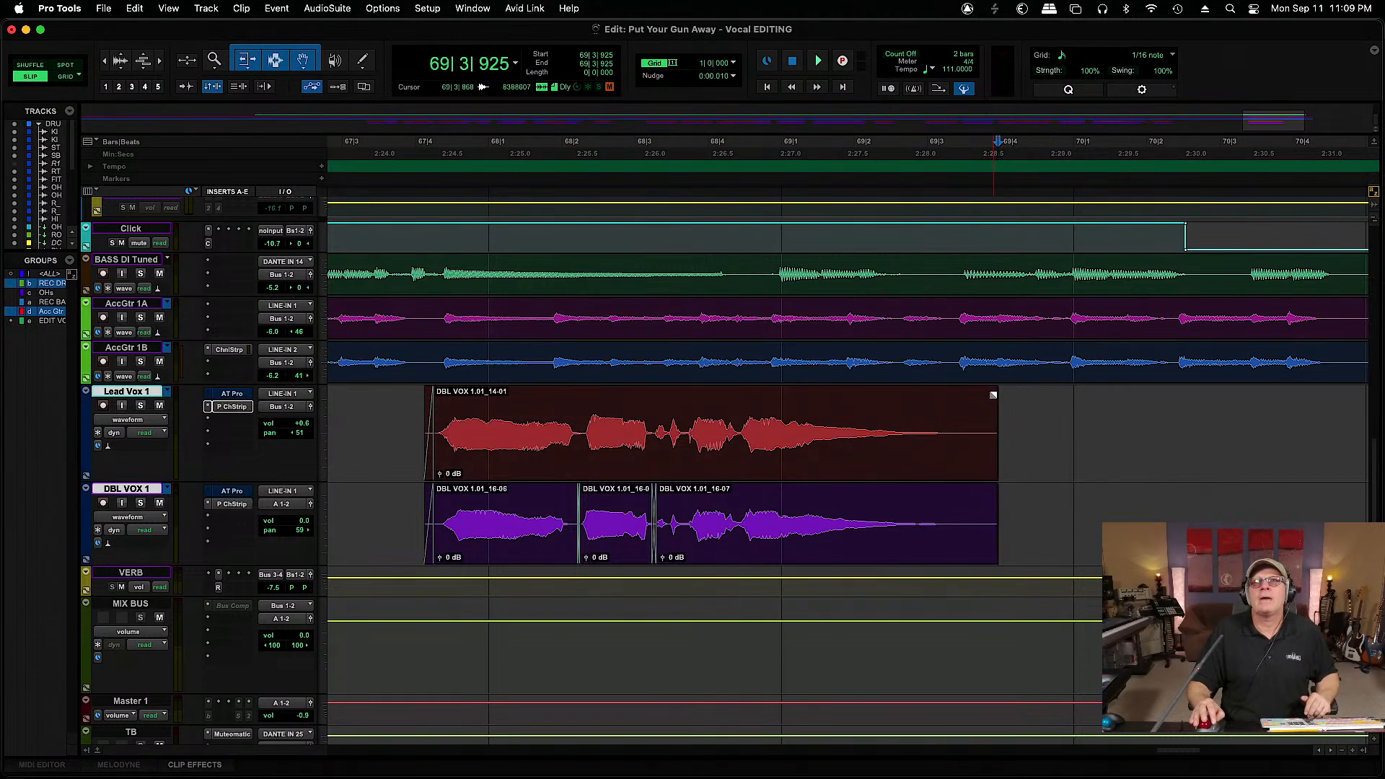
left_click_drag(992, 392, 943, 399)
left_click_drag(992, 498, 944, 502)
Review the edited lead and double vocals alongside the drum, bass and guitar tracks across the whole song, and save the session
key("super+bracketleft")
key("super+bracketleft")
key("super+bracketleft")
key("super+bracketleft")
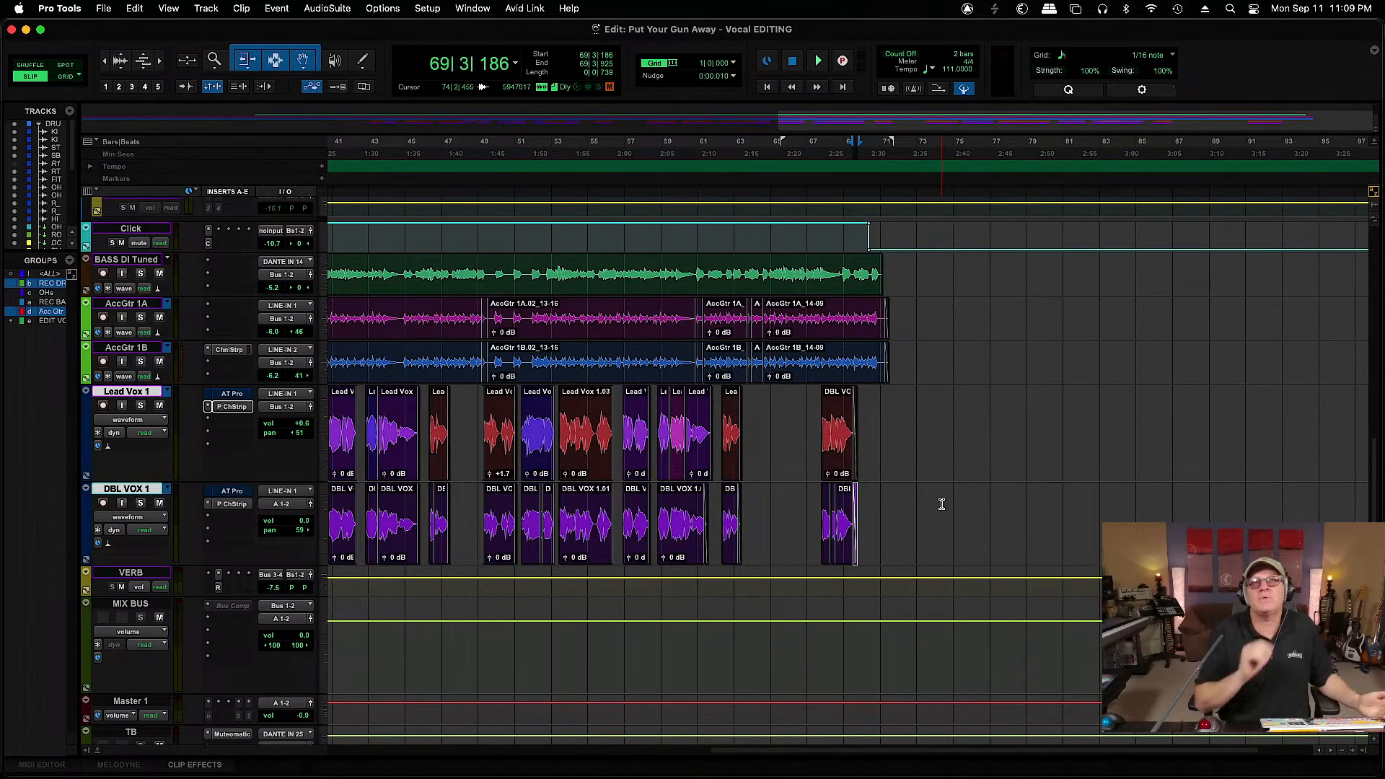
left_click_drag(912, 498, 51, 103)
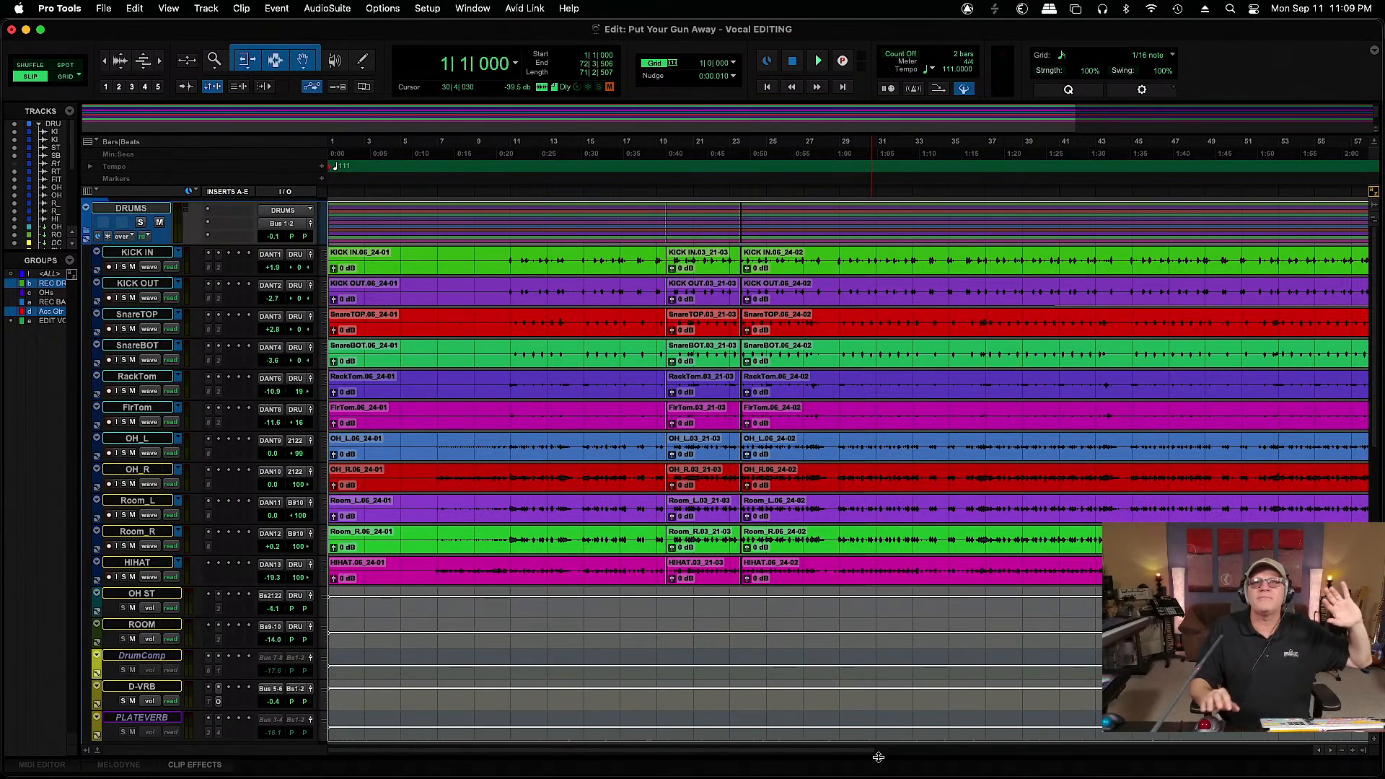
left_click_drag(694, 750, 1029, 750)
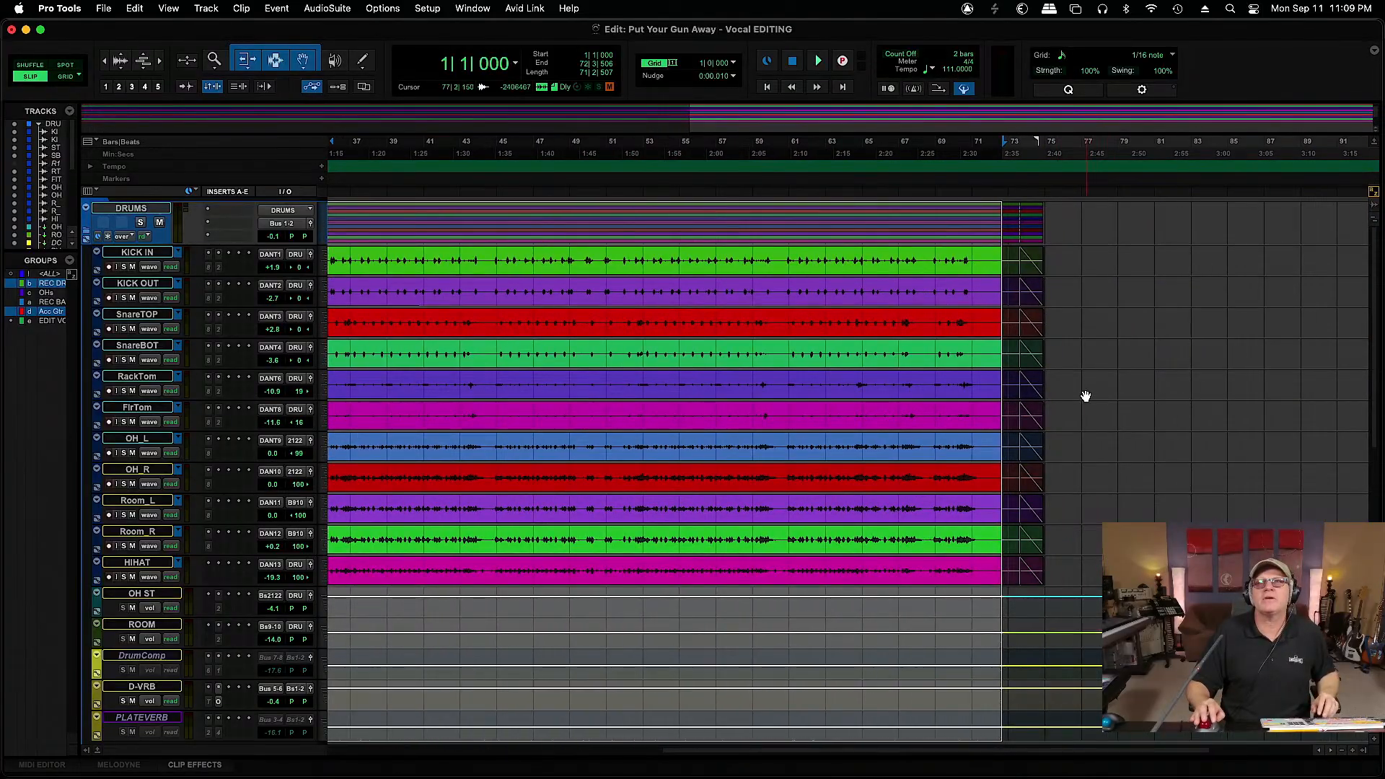
left_click(1083, 372)
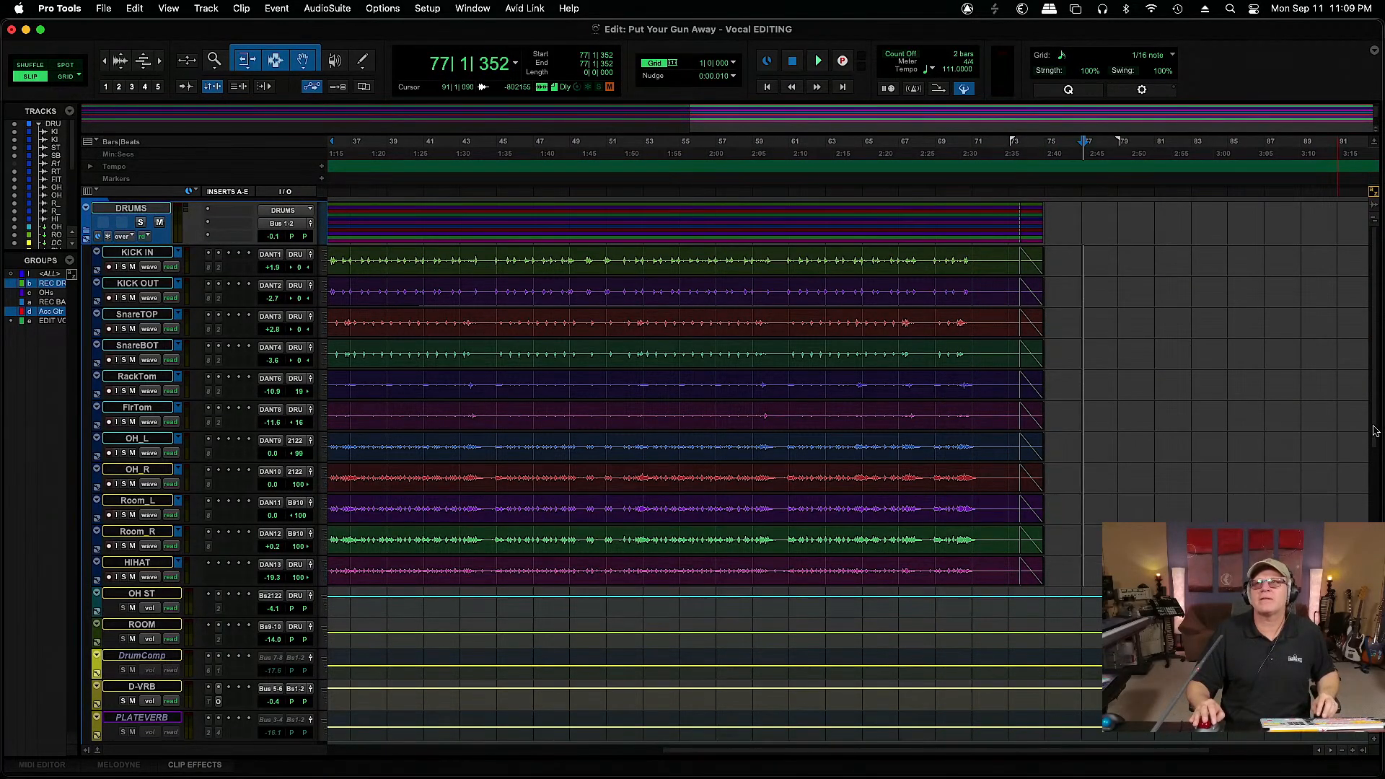
scroll(1083, 372, "down", 8)
scroll(975, 490, "down", 1)
scroll(975, 489, "up", 5)
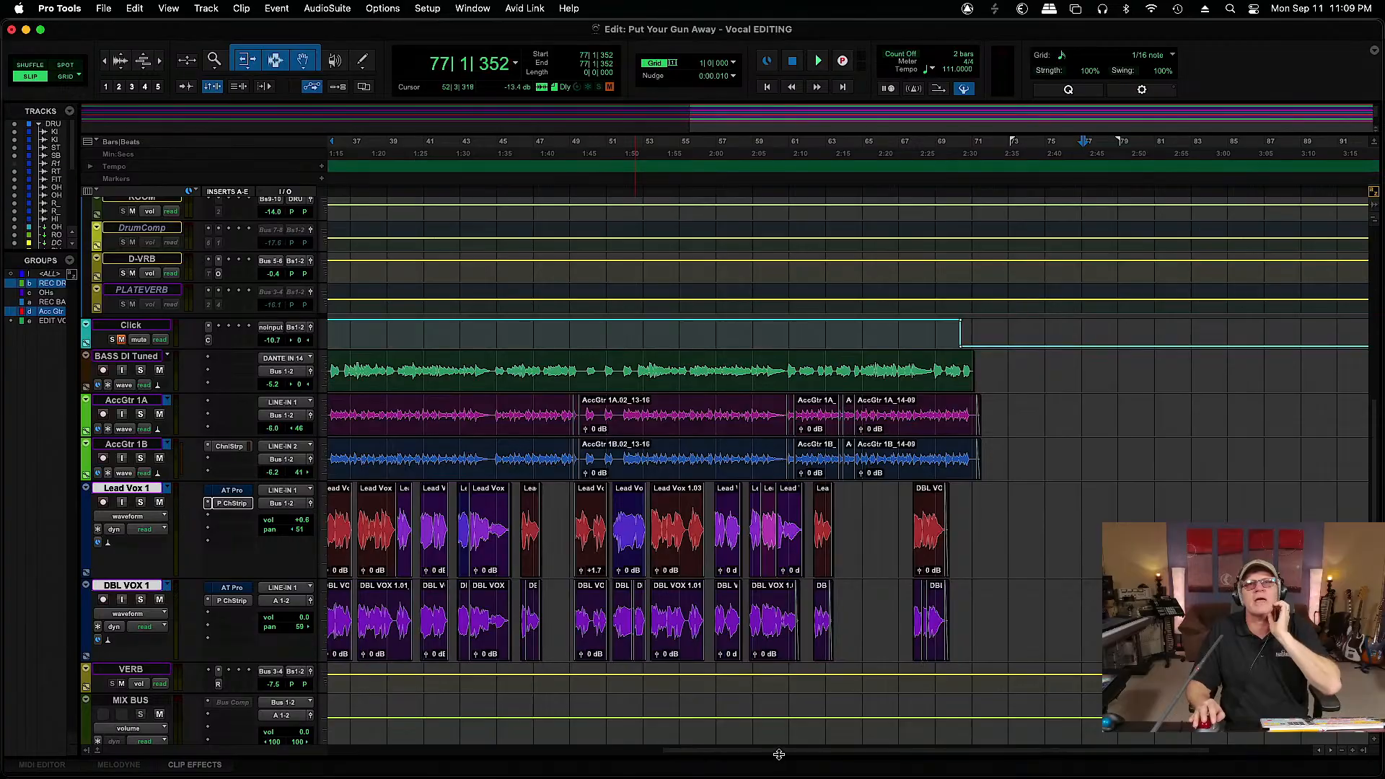
left_click_drag(775, 754, 355, 770)
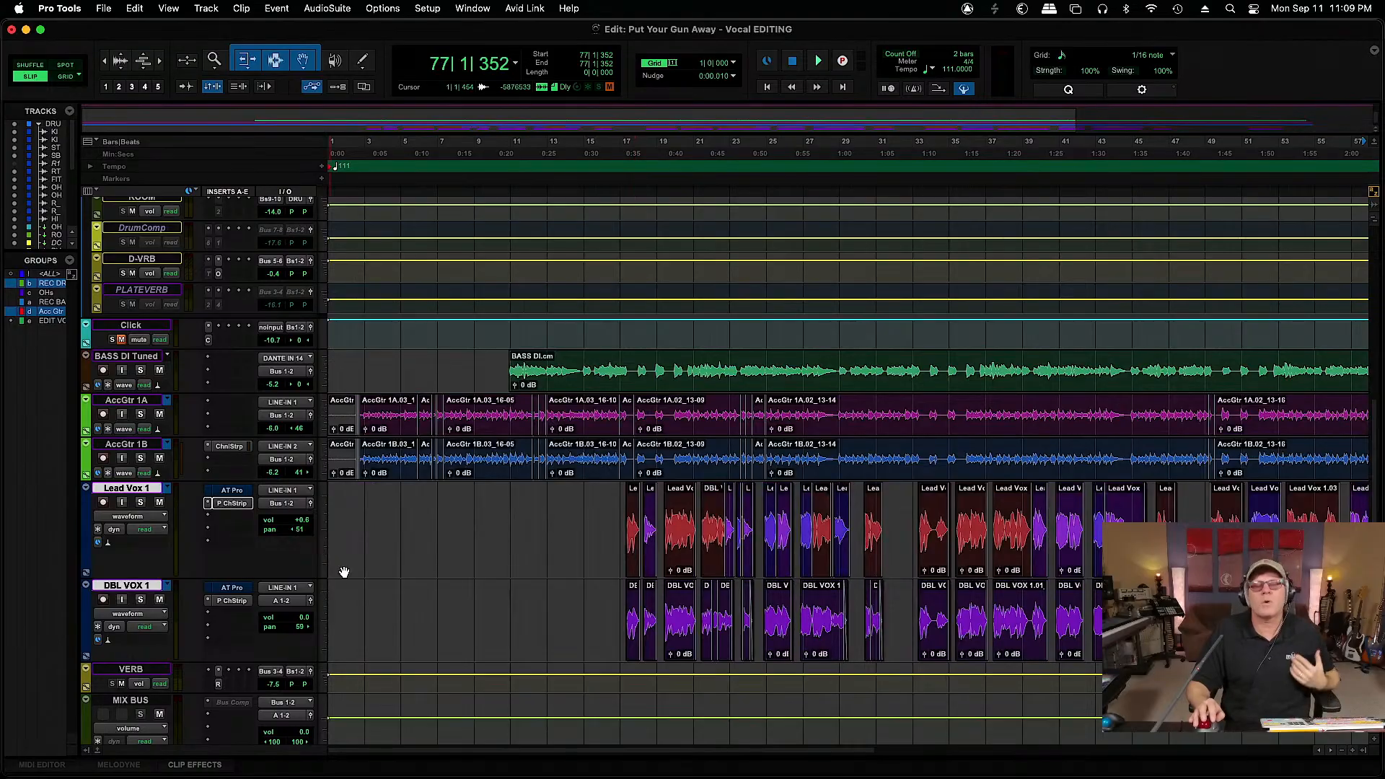
key("super+s")
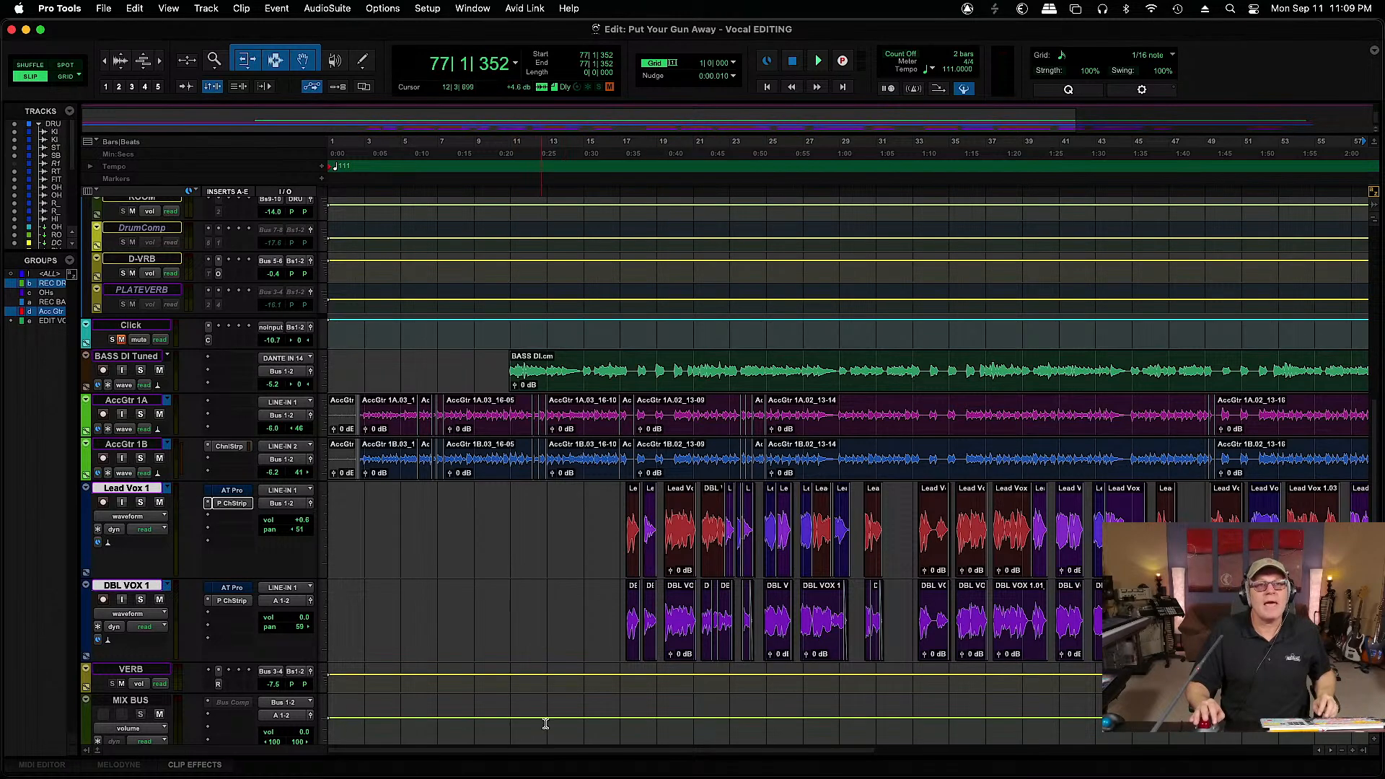
Place the edit cursor at 8|3|904 in the drum tracks and select all the drum tracks from KICK IN through HIHAT
left_click_drag(555, 751, 973, 722)
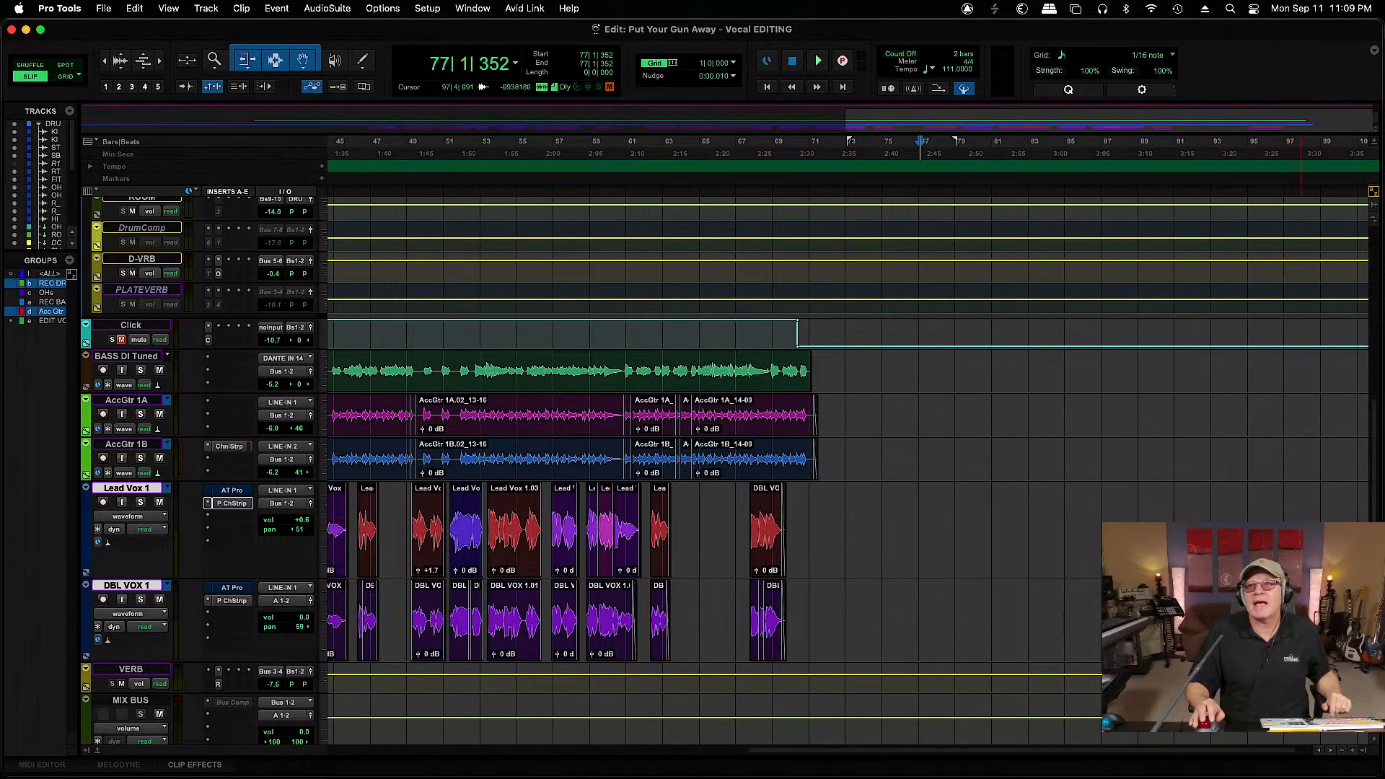
scroll(721, 440, "up", 1)
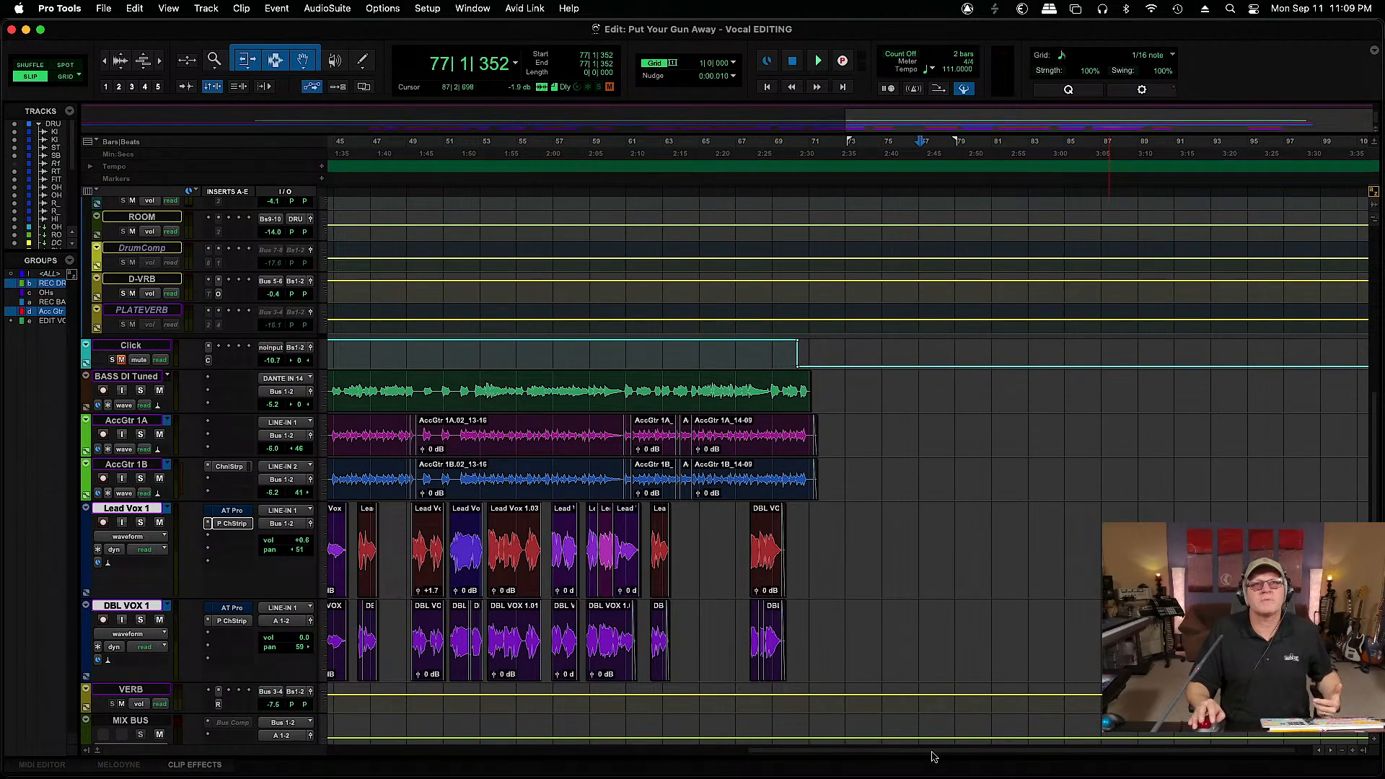
left_click_drag(931, 756, 186, 777)
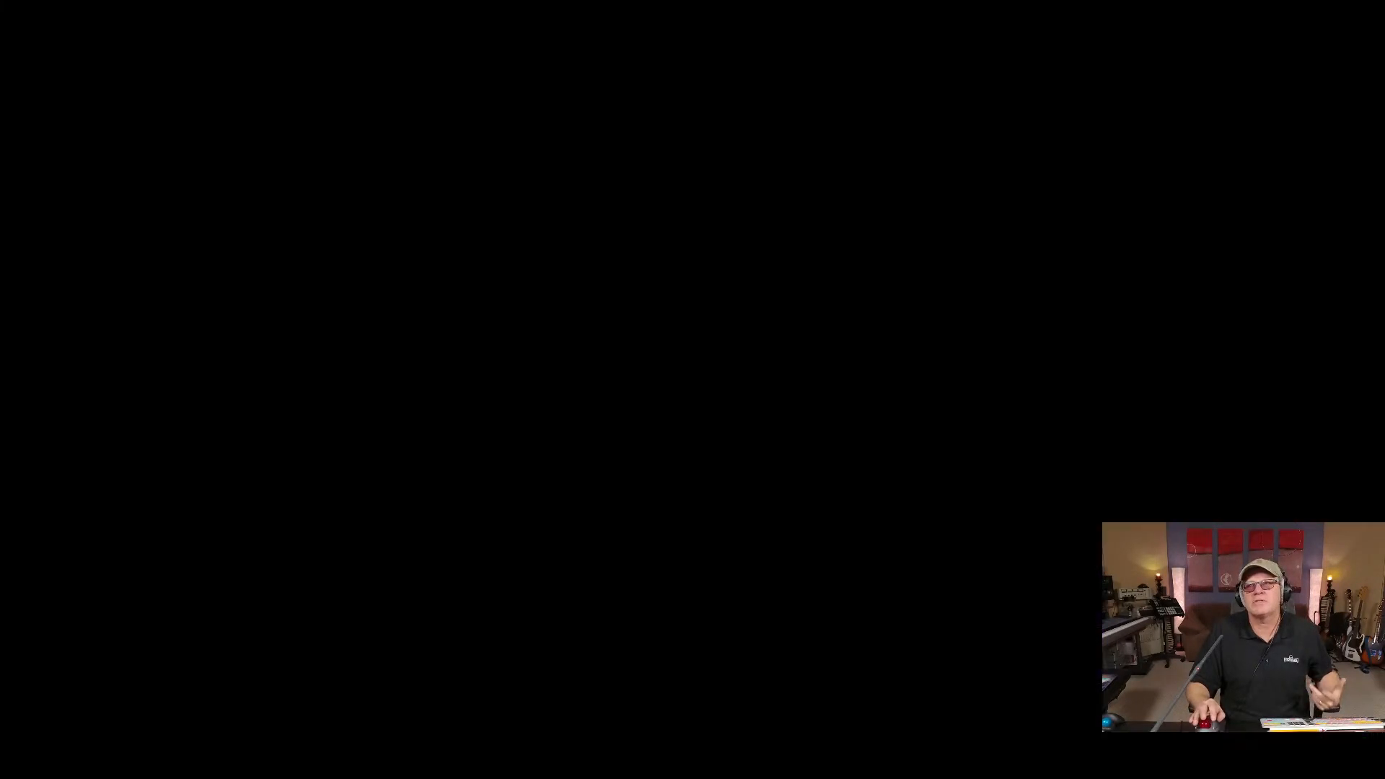
left_click_drag(1370, 479, 1365, 250)
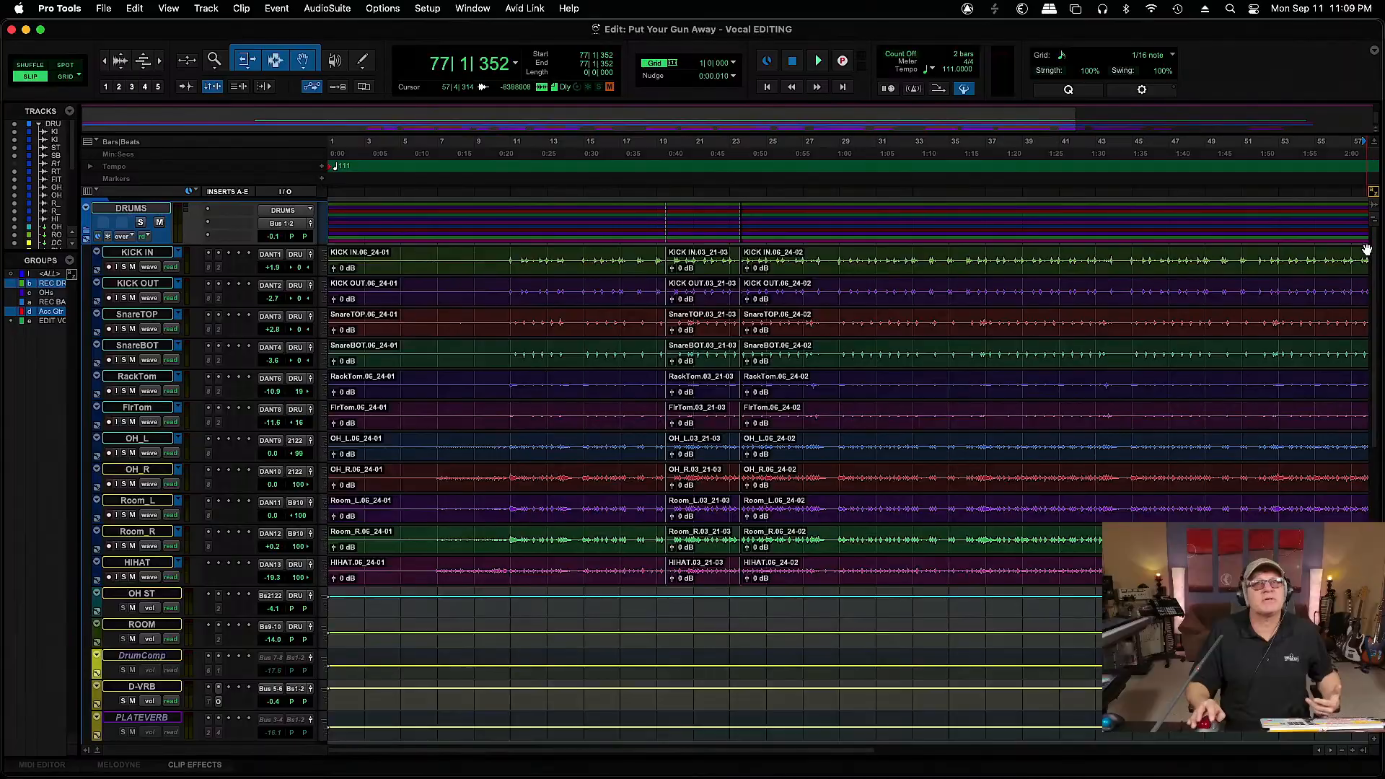
scroll(421, 332, "down", 1)
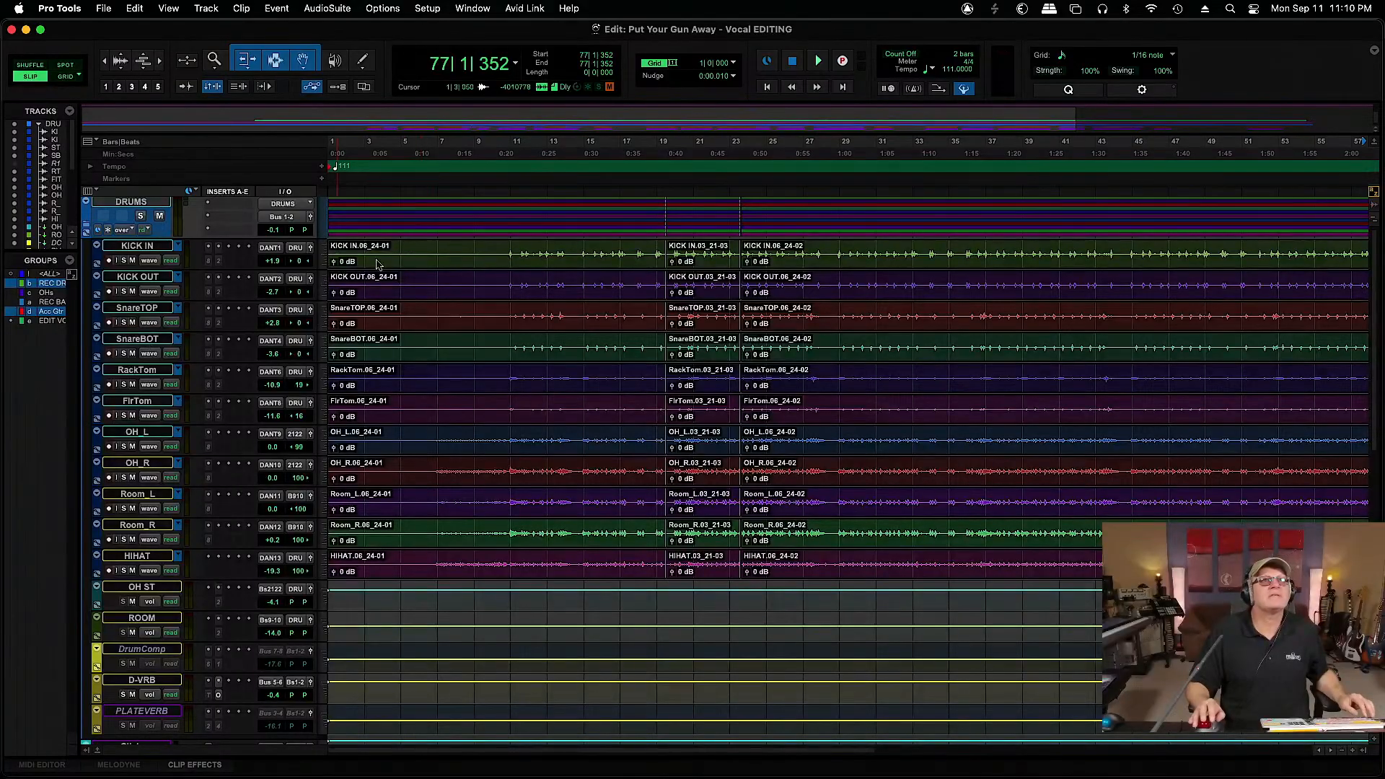
left_click(469, 254)
key("super+bracketright")
key("super+bracketright")
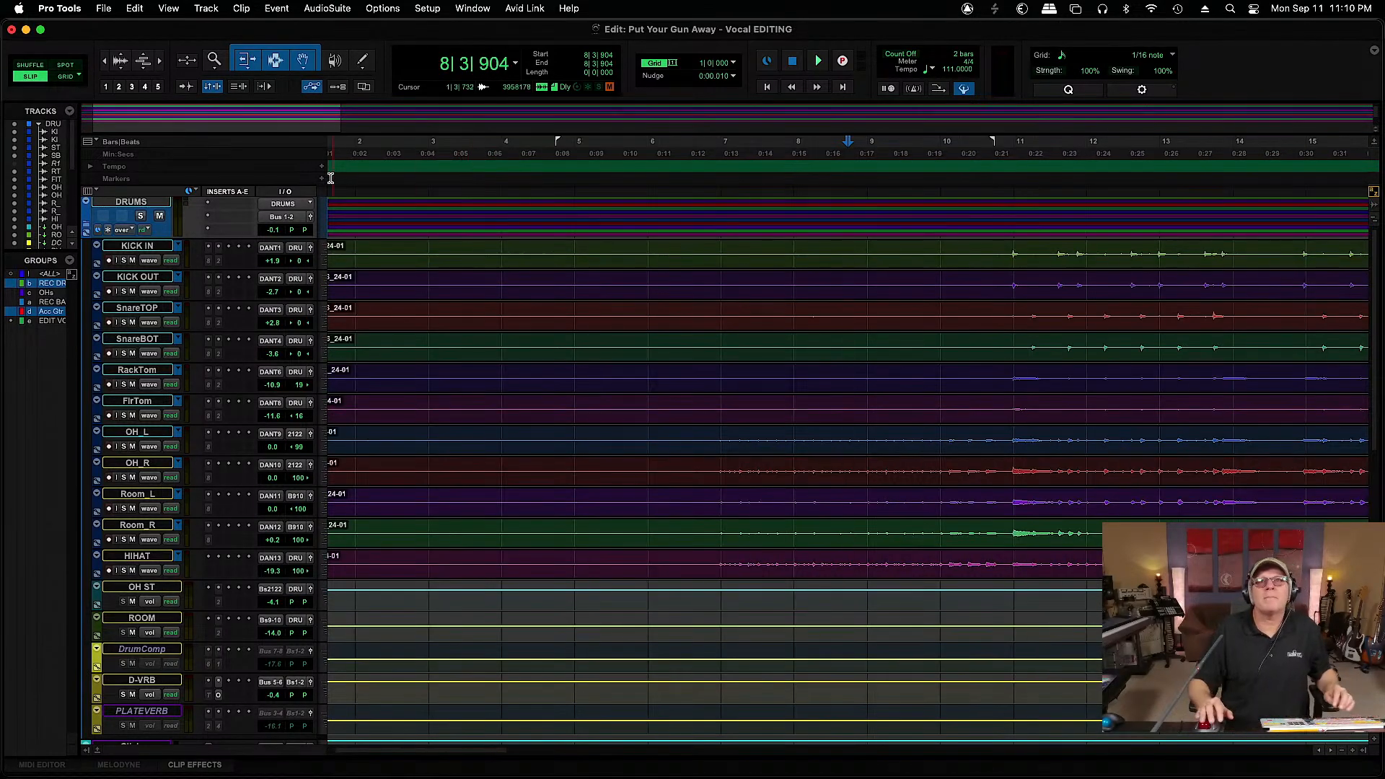
left_click(133, 246)
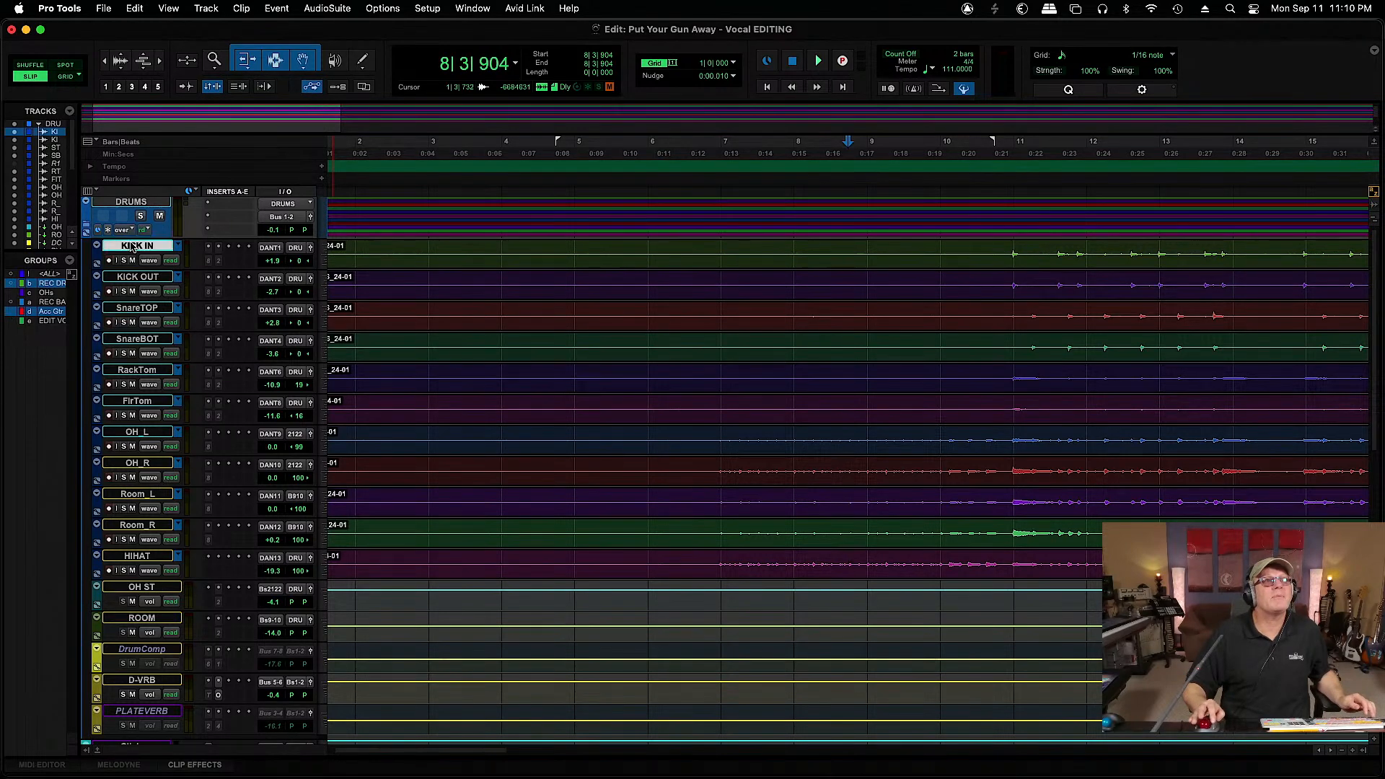
left_click(170, 556, "shift")
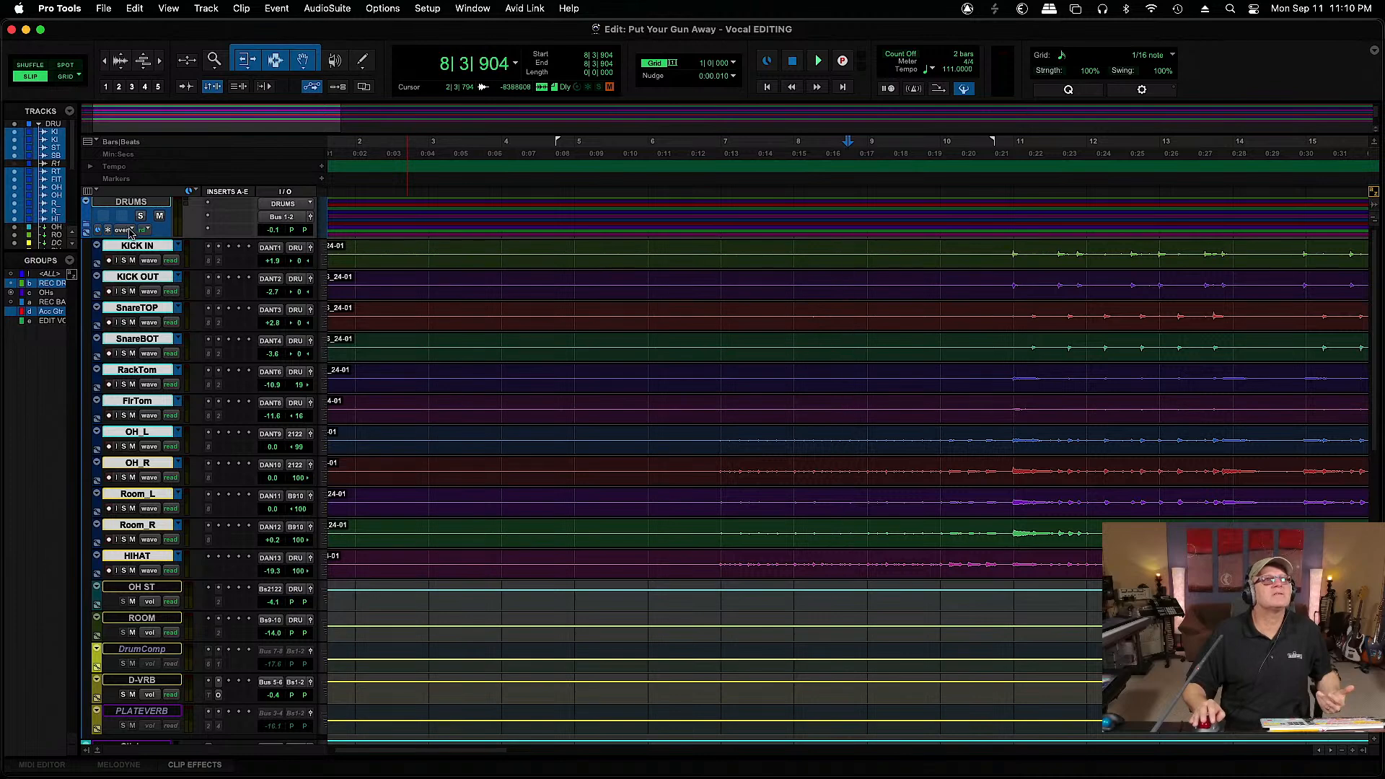
Save the session, and save a new version of it as "Put Your Gun Away - DRUM EDITING" in the same folder
left_click(101, 8)
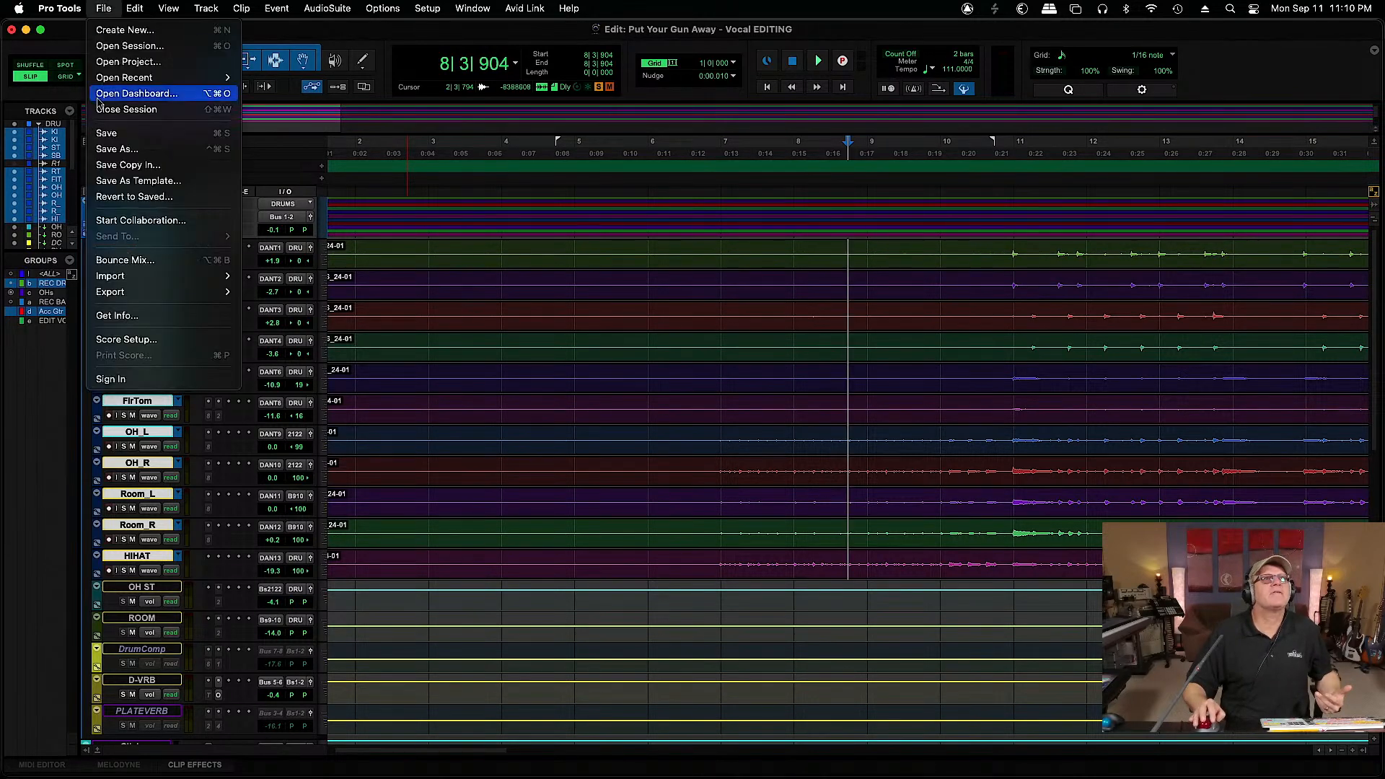
left_click(88, 81)
left_click(102, 9)
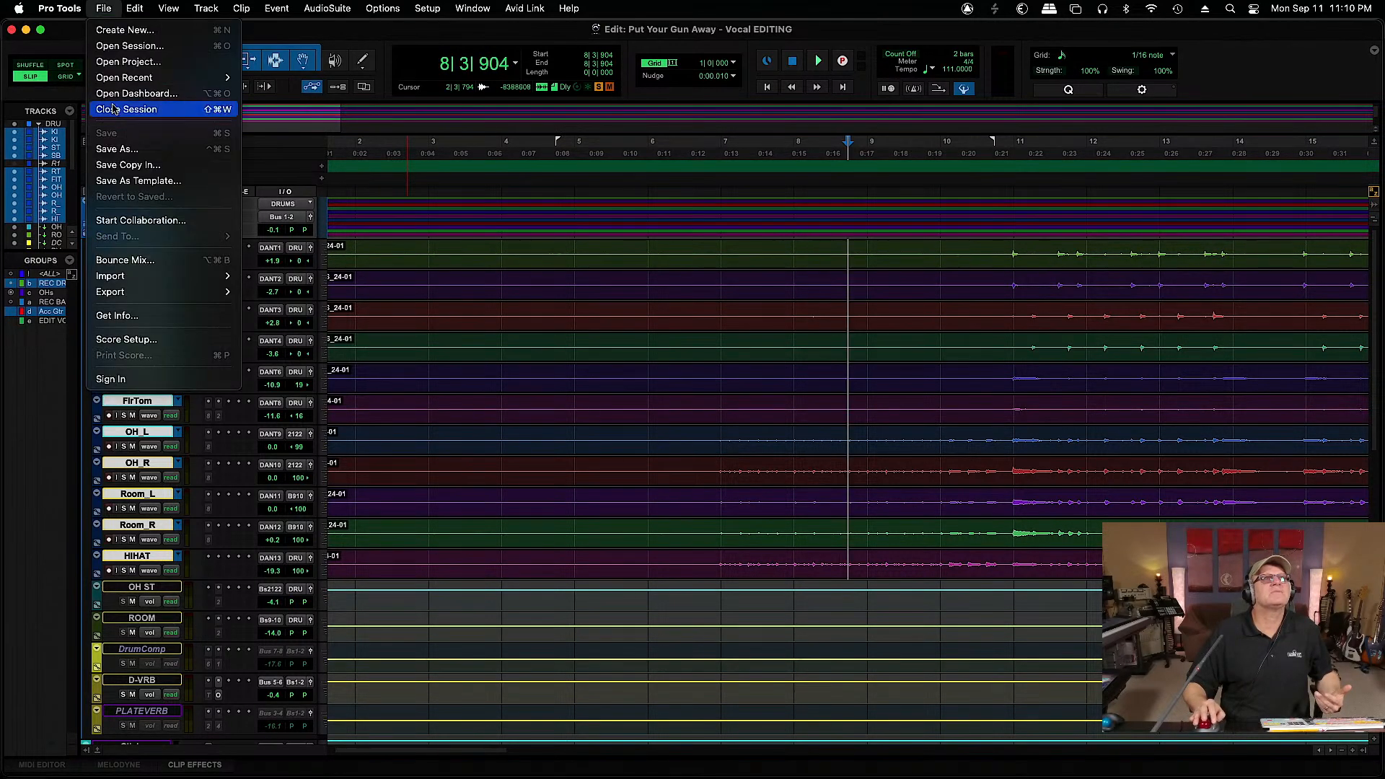
left_click(498, 153)
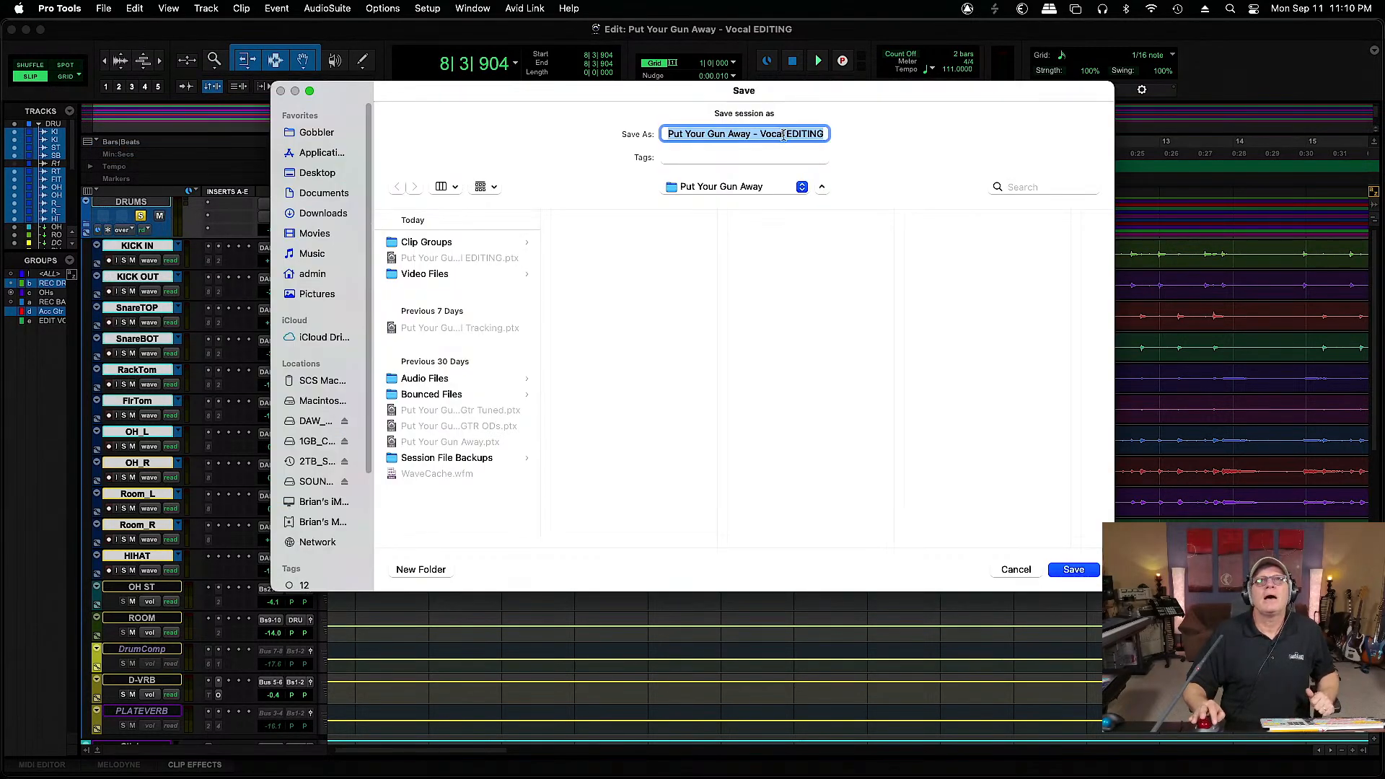
left_click_drag(759, 134, 864, 133)
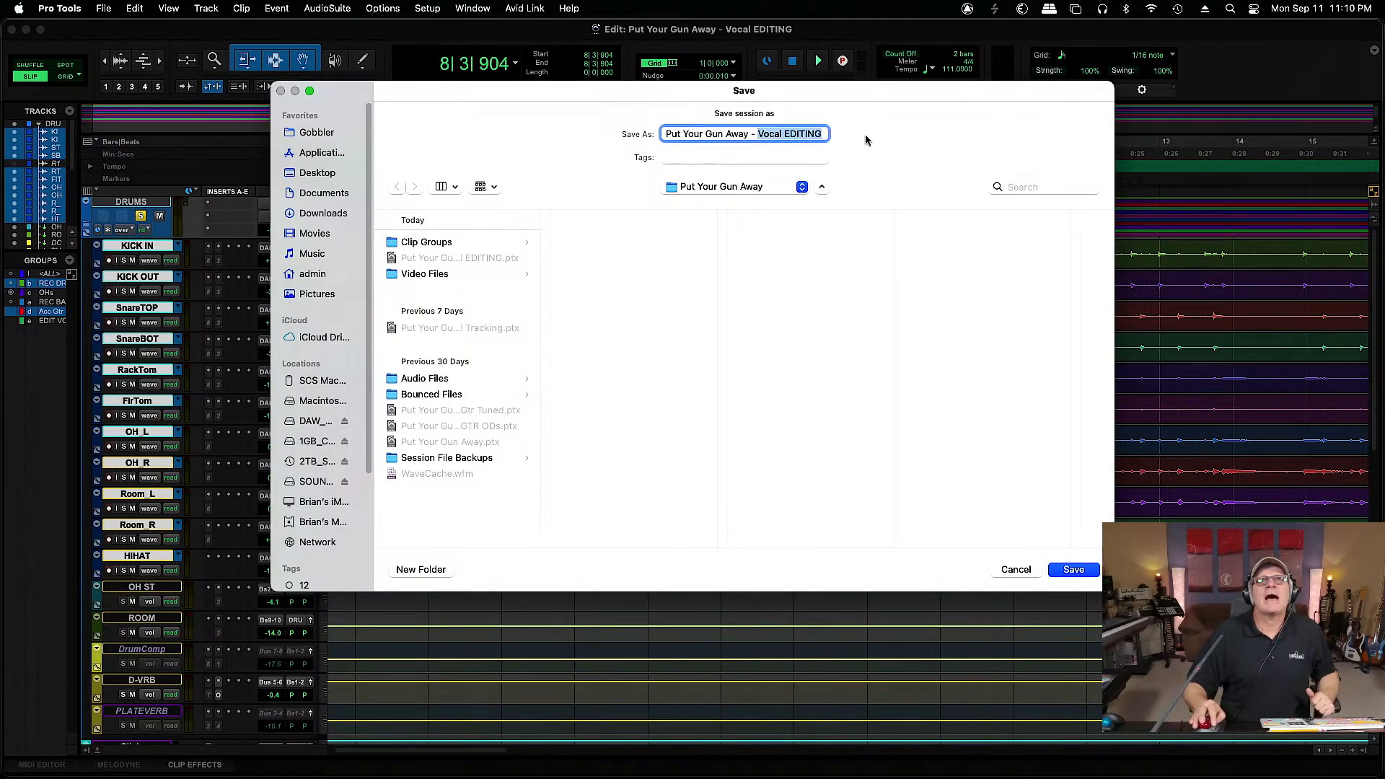
type("DRU")
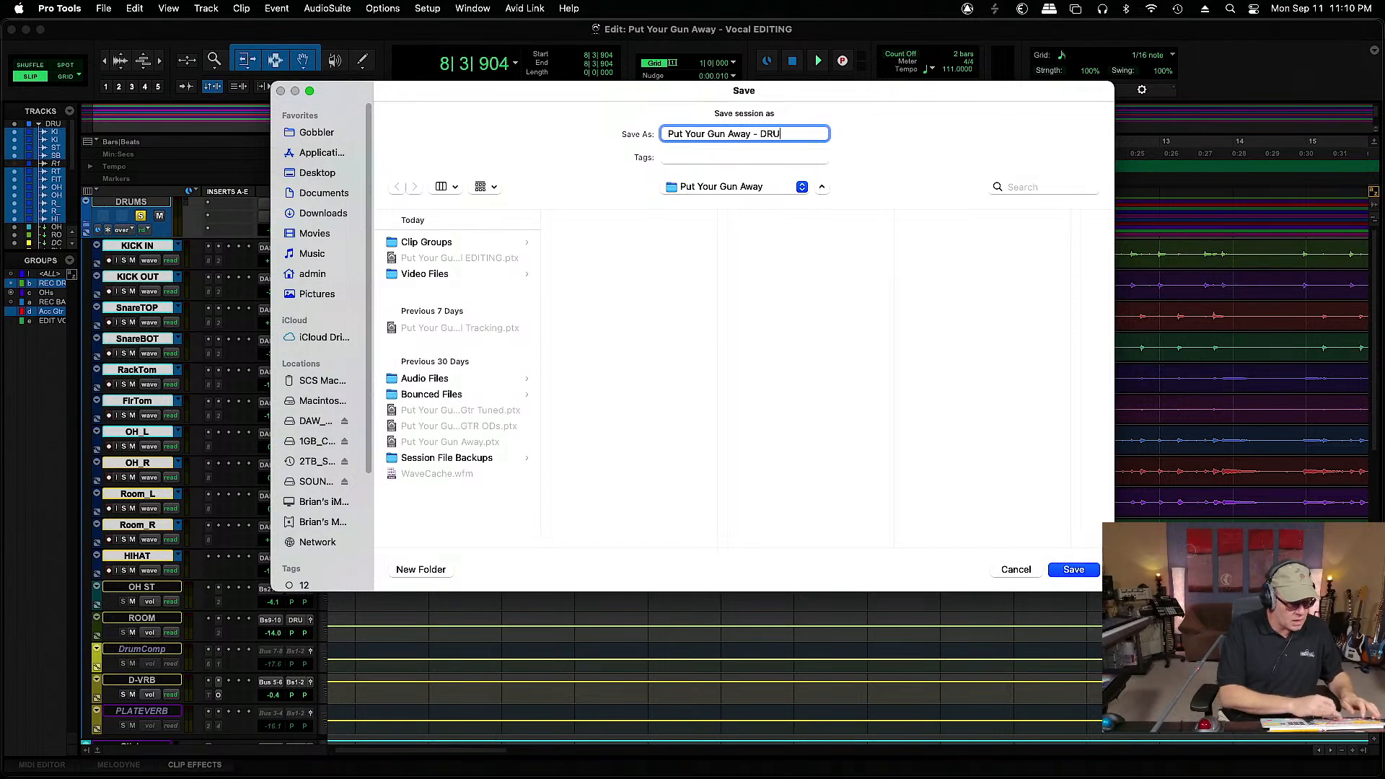
type("M EDITING")
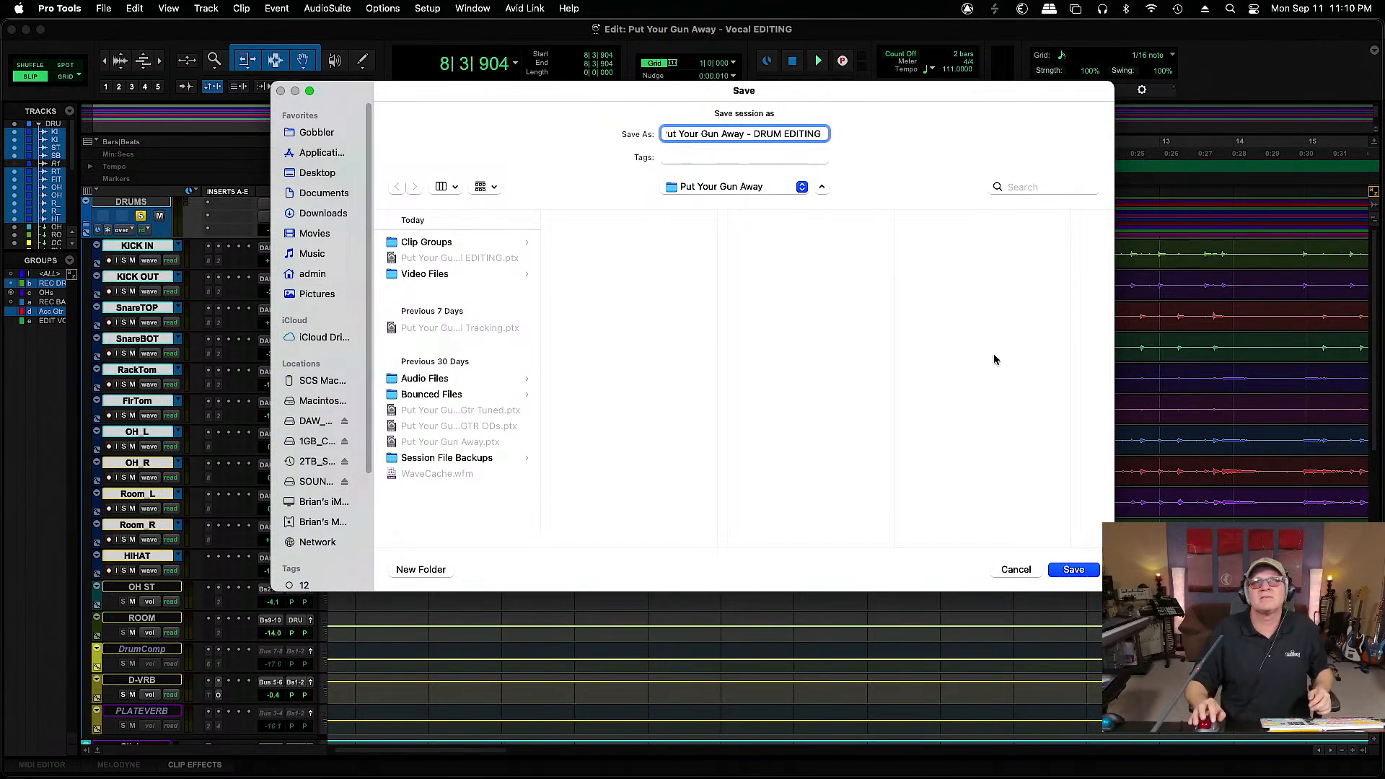
left_click(1072, 569)
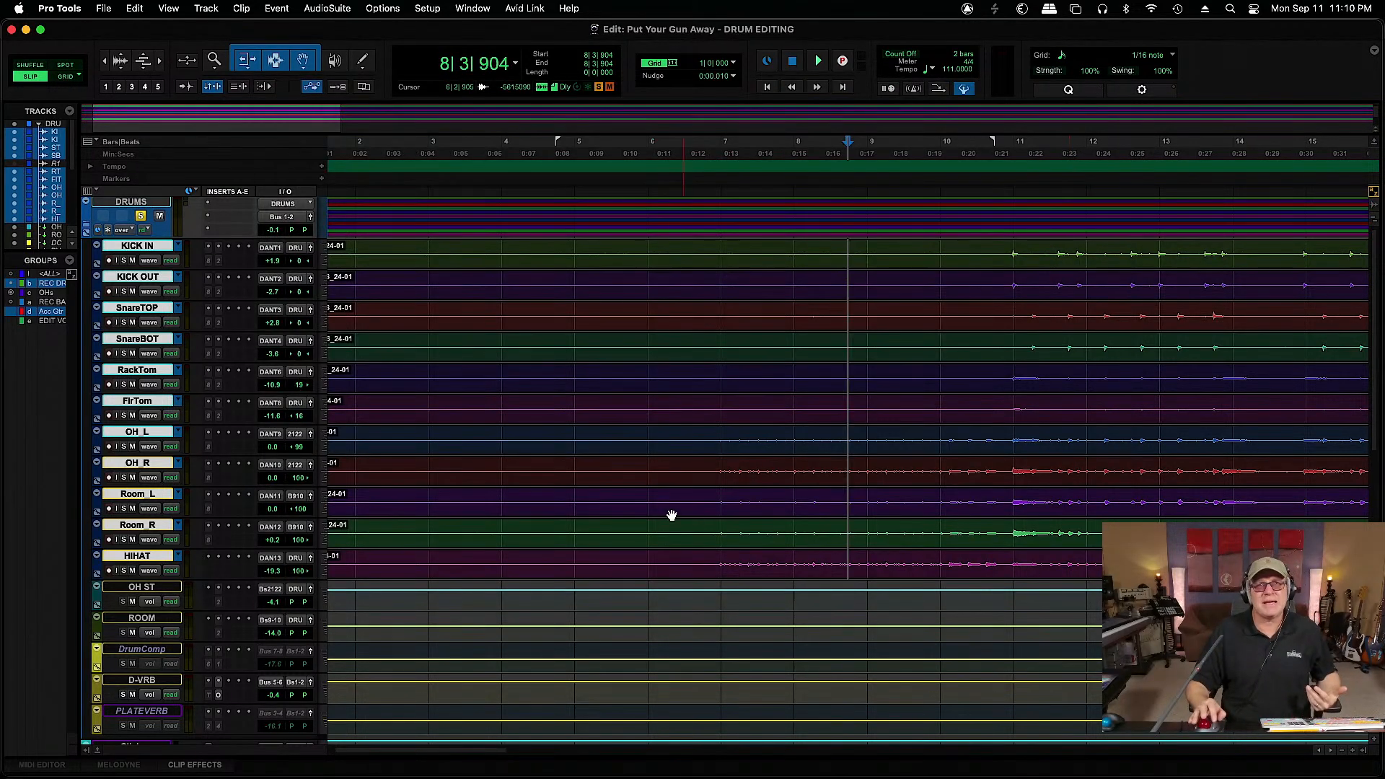
left_click(674, 469)
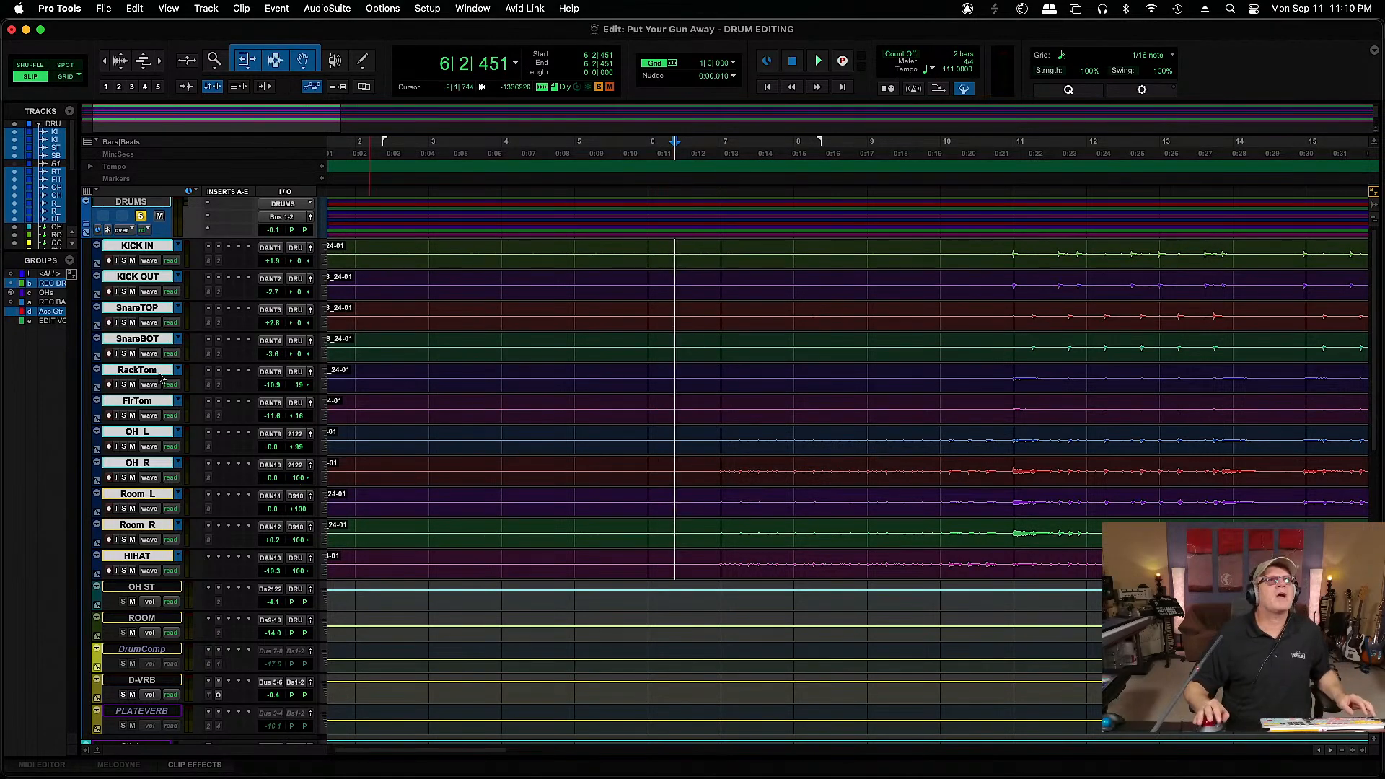
Play the drum intro, separate the clips on all drum tracks at 6|4|766, and mute everything before that point
key("space")
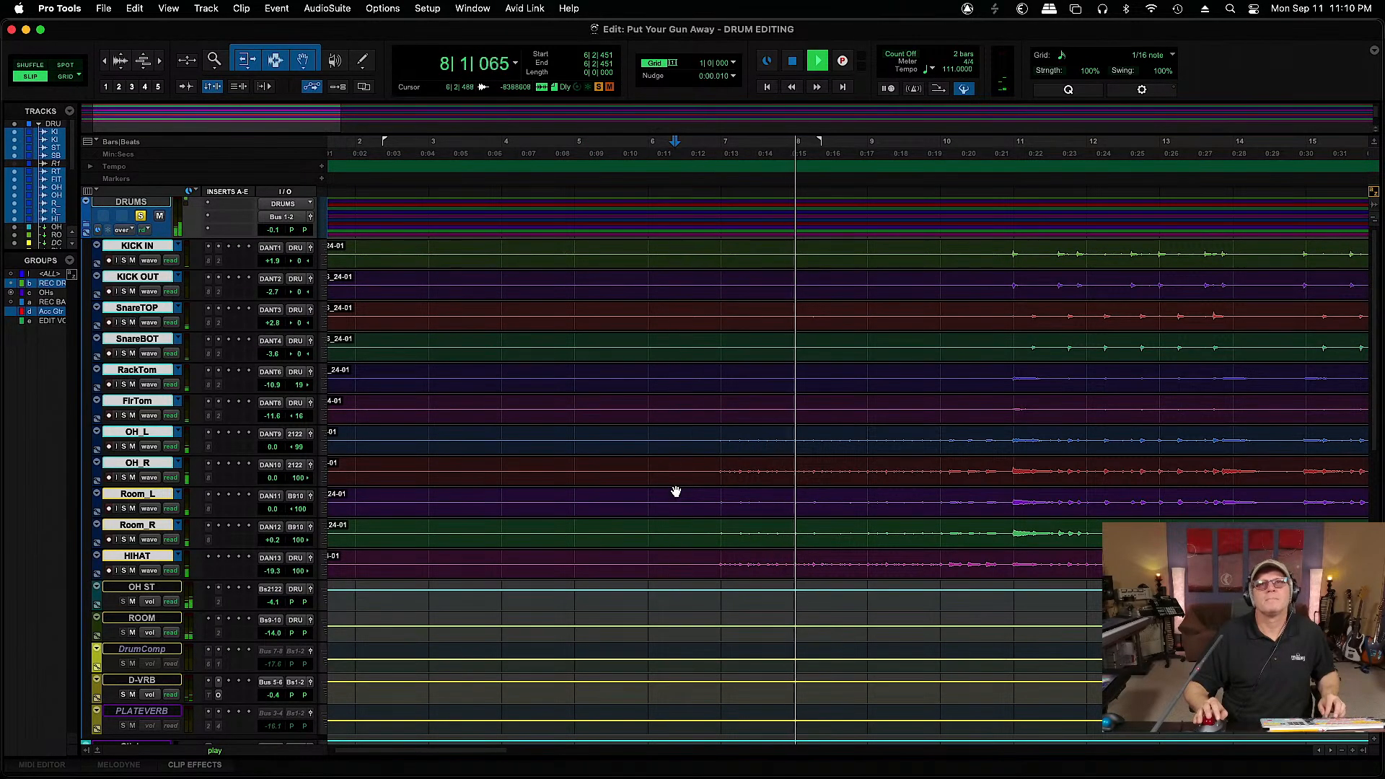
left_click(715, 469)
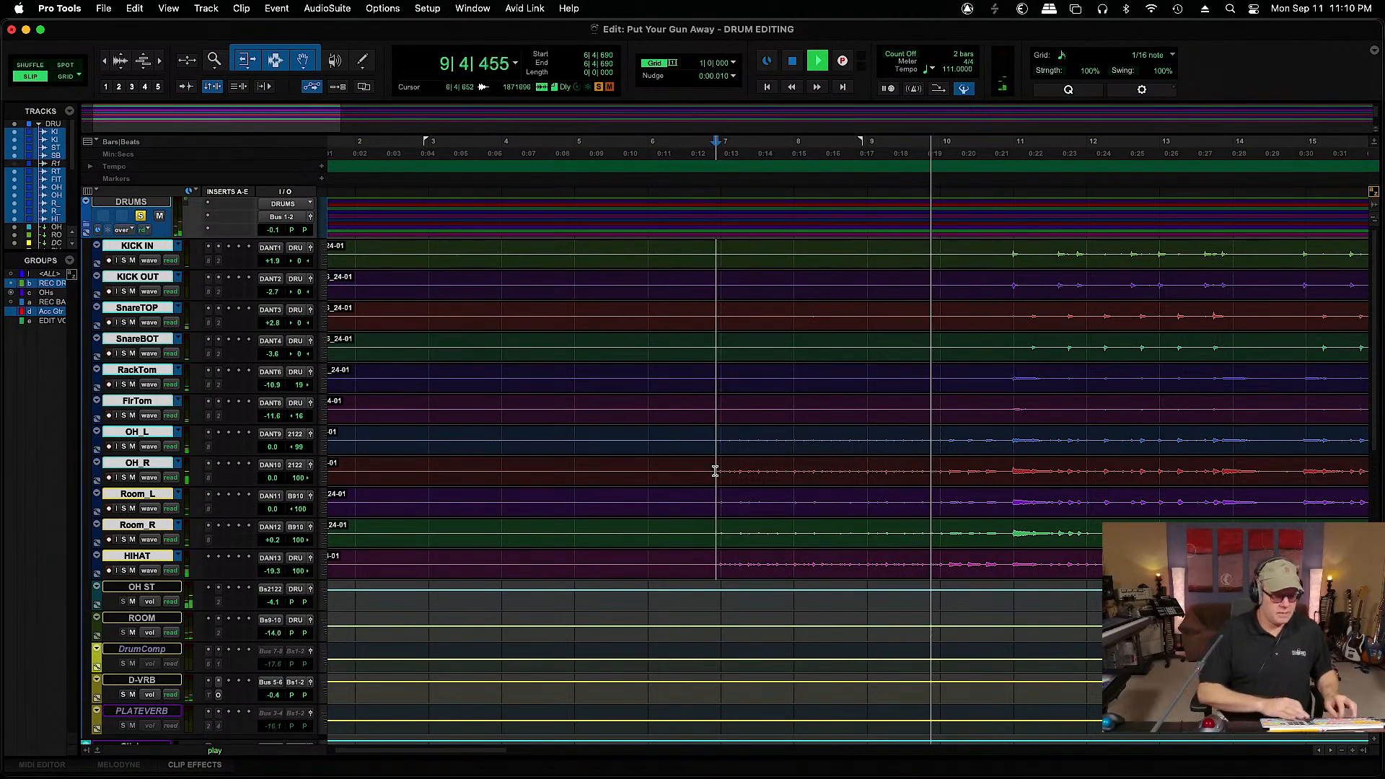
key("super+bracketright")
key("super+bracketright")
key("space")
left_click(857, 469)
left_click(853, 471)
key("super+e")
left_click(817, 511)
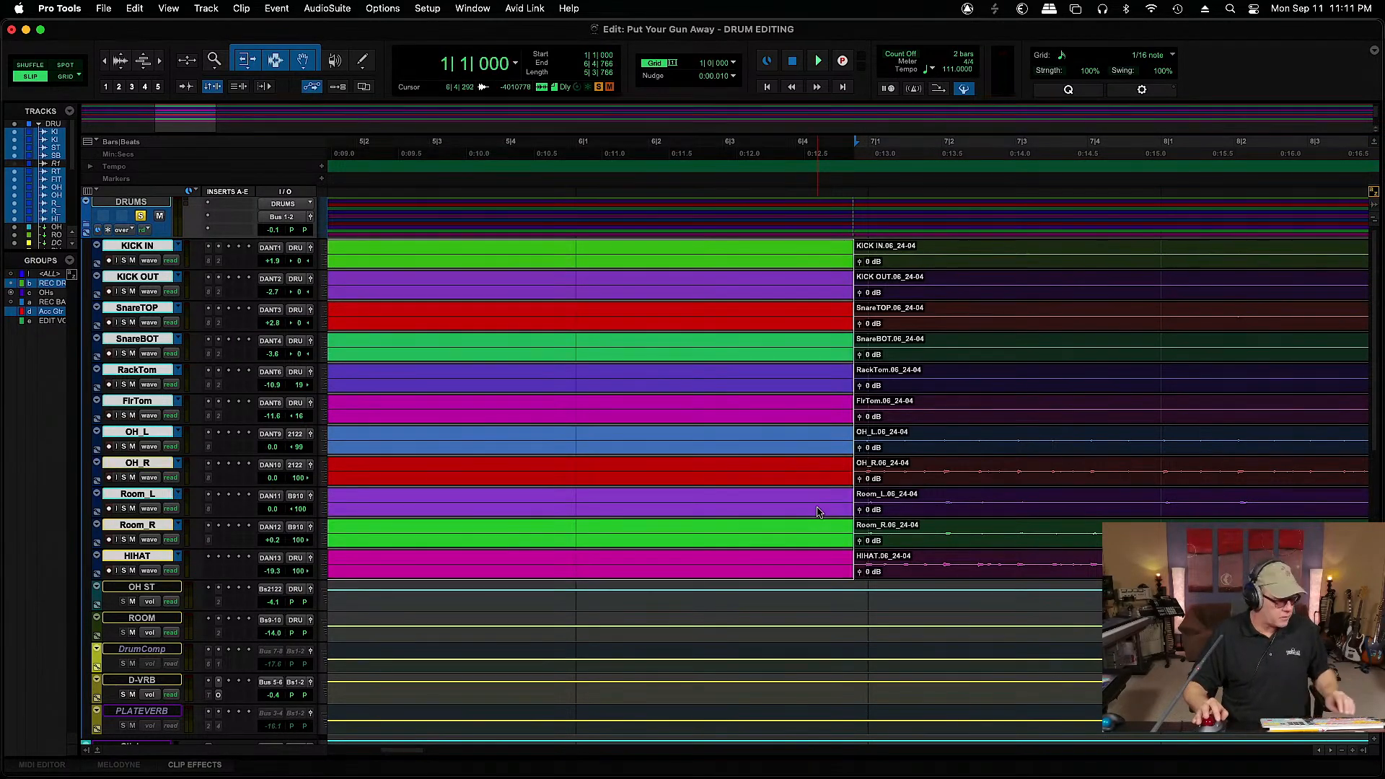
key("super+x")
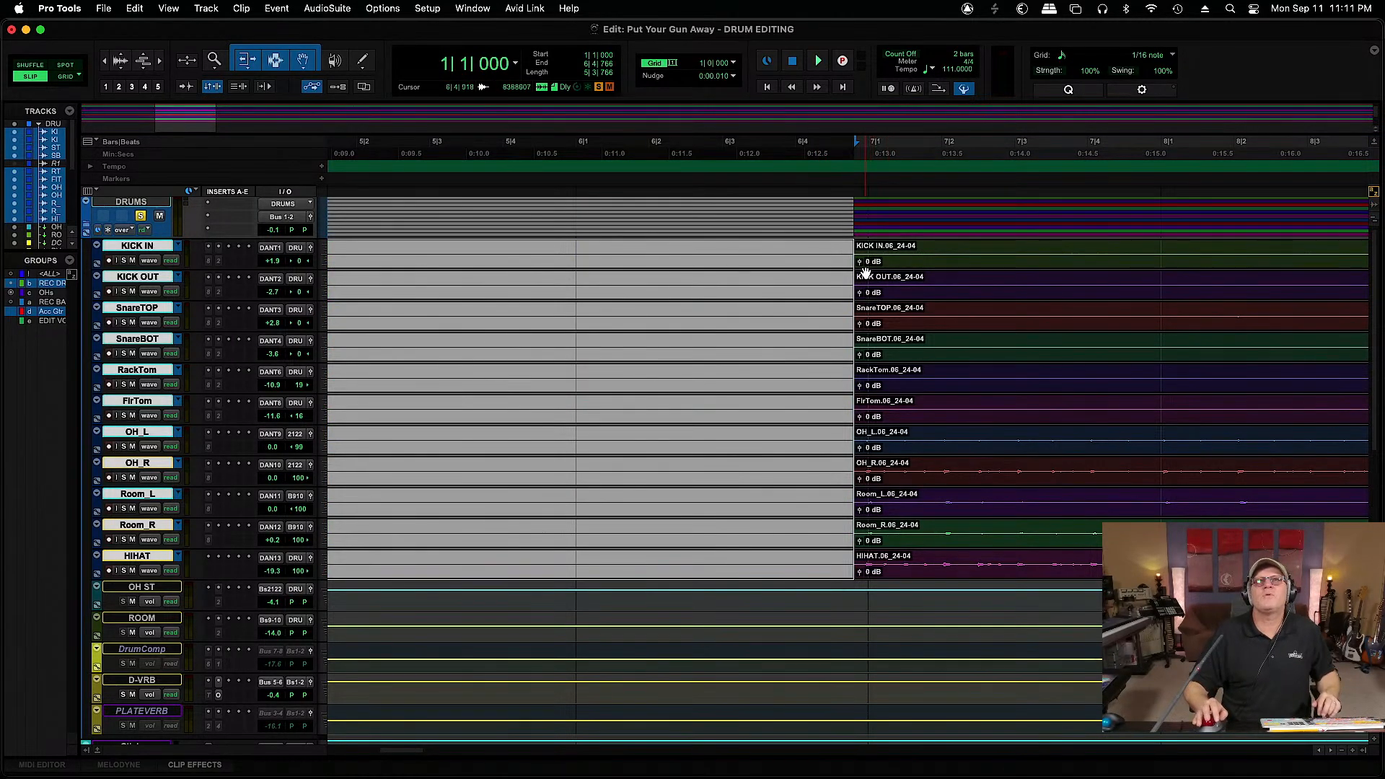
Add short fades from 6|4|766 to 6|4|870 across the split on all drum tracks, and save the session
left_click_drag(857, 247, 861, 247)
key("super+s")
key("r")
key("r")
key("r")
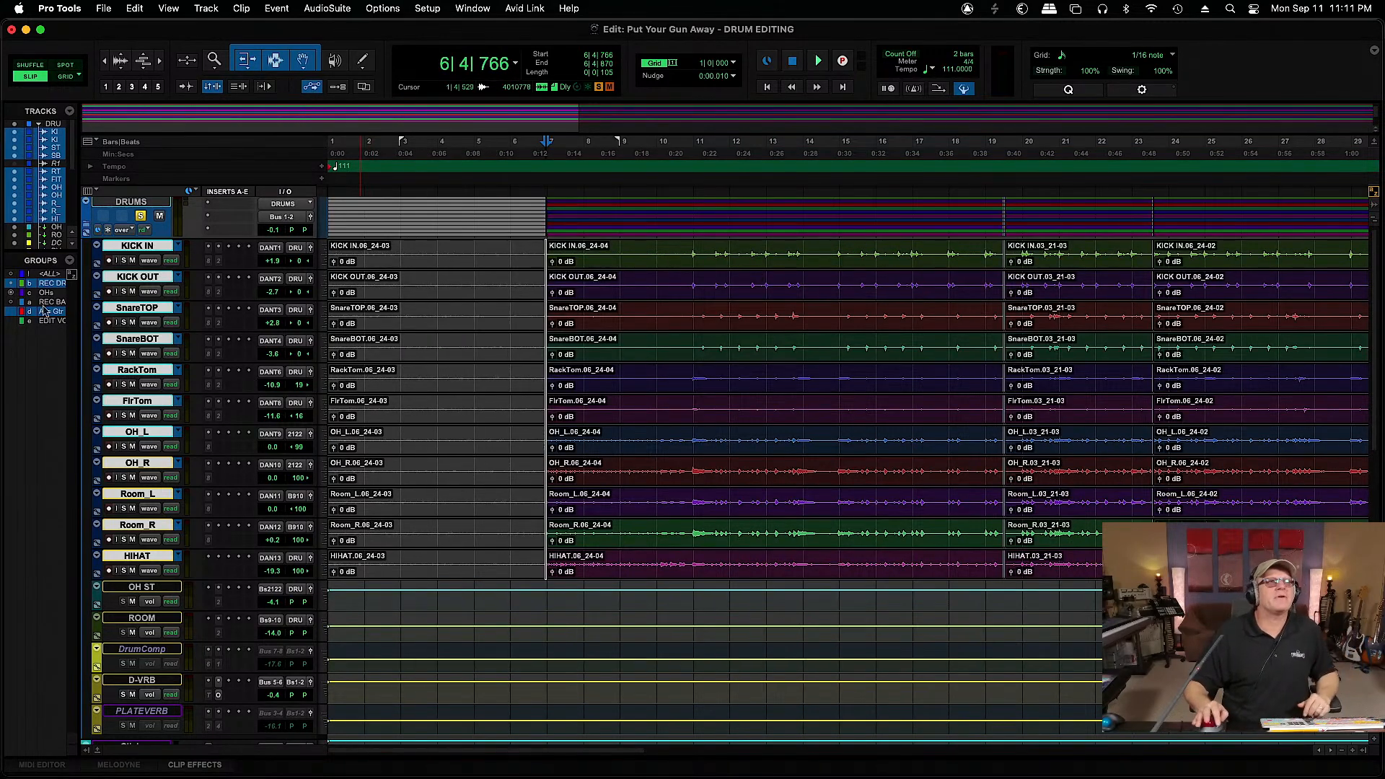
Disable the REC DRUMS group, then separate and mute the KICK IN through FlrTom clips from 6|4|738 to 10|4|874
left_click(59, 283)
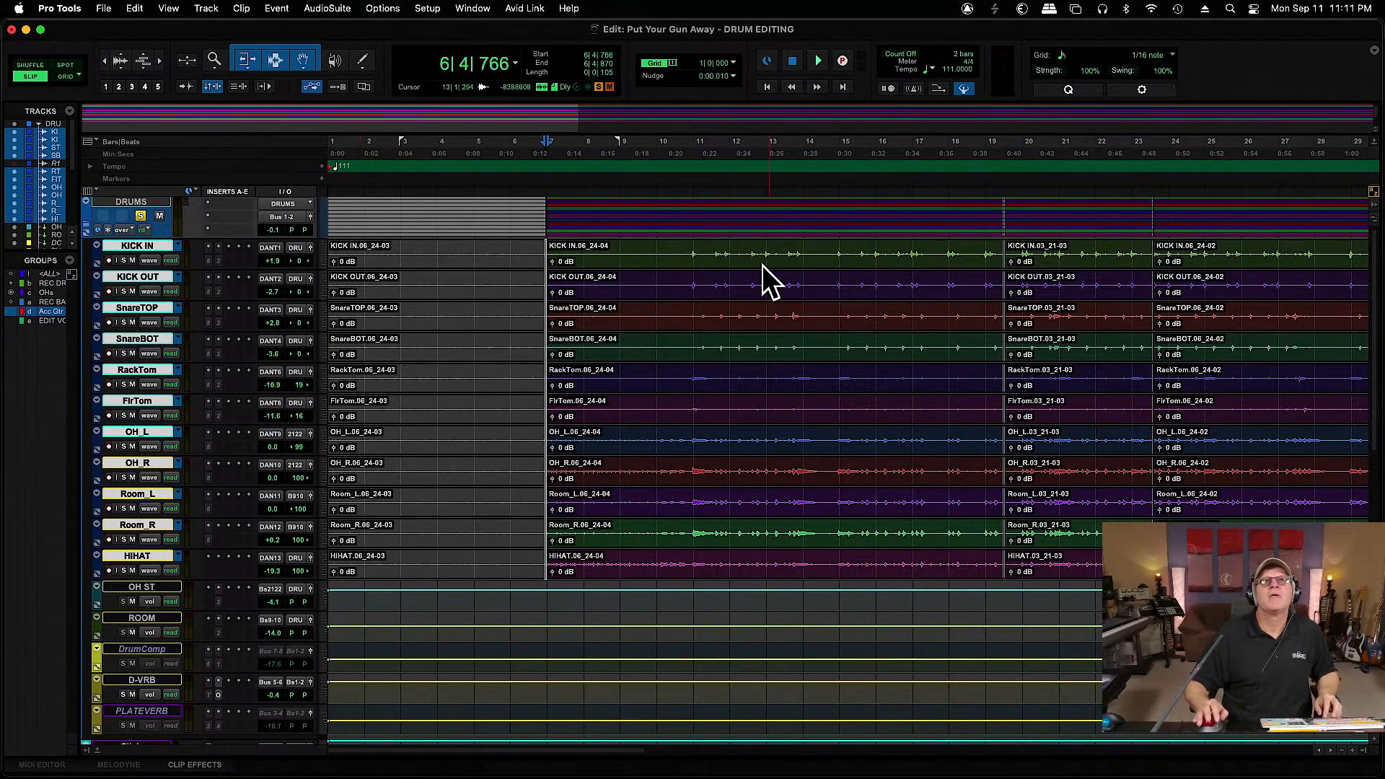
left_click(693, 250)
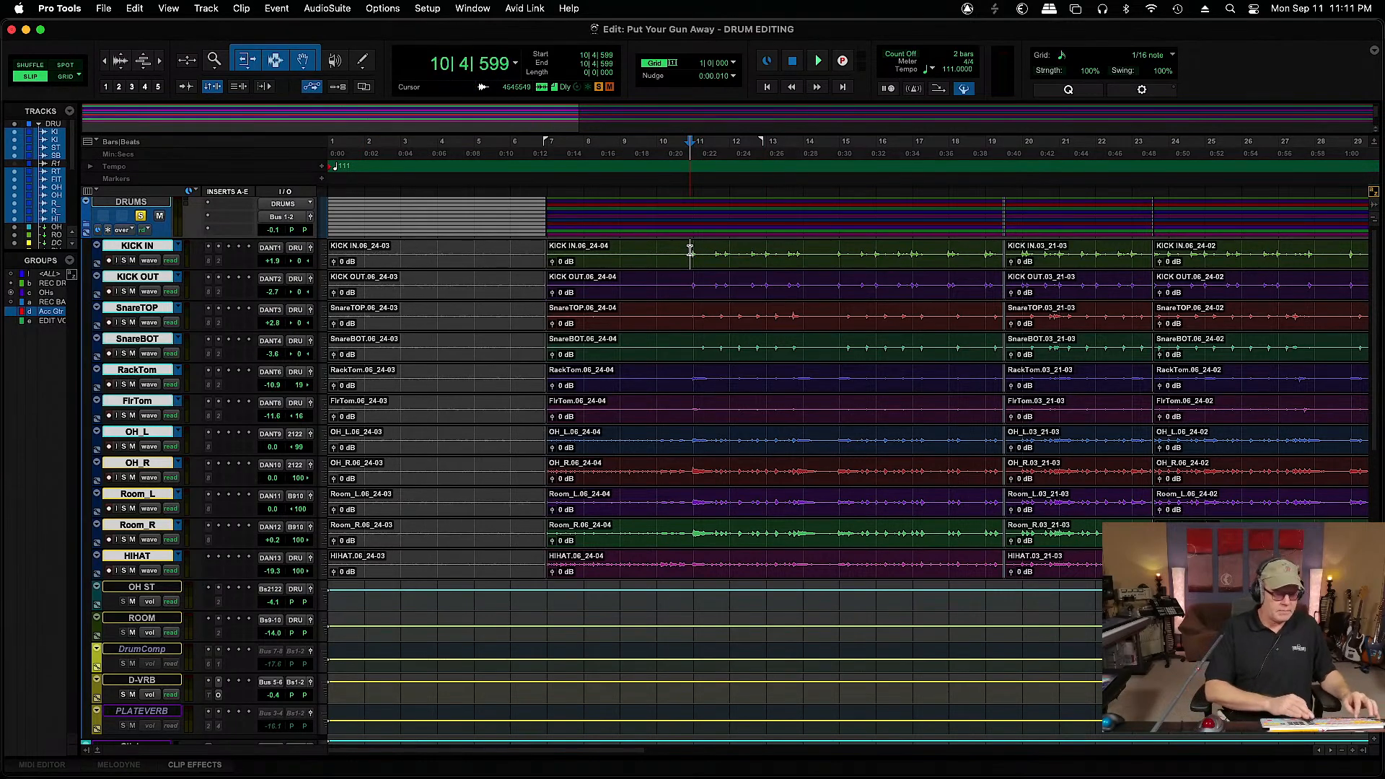
key("t")
key("t")
key("t")
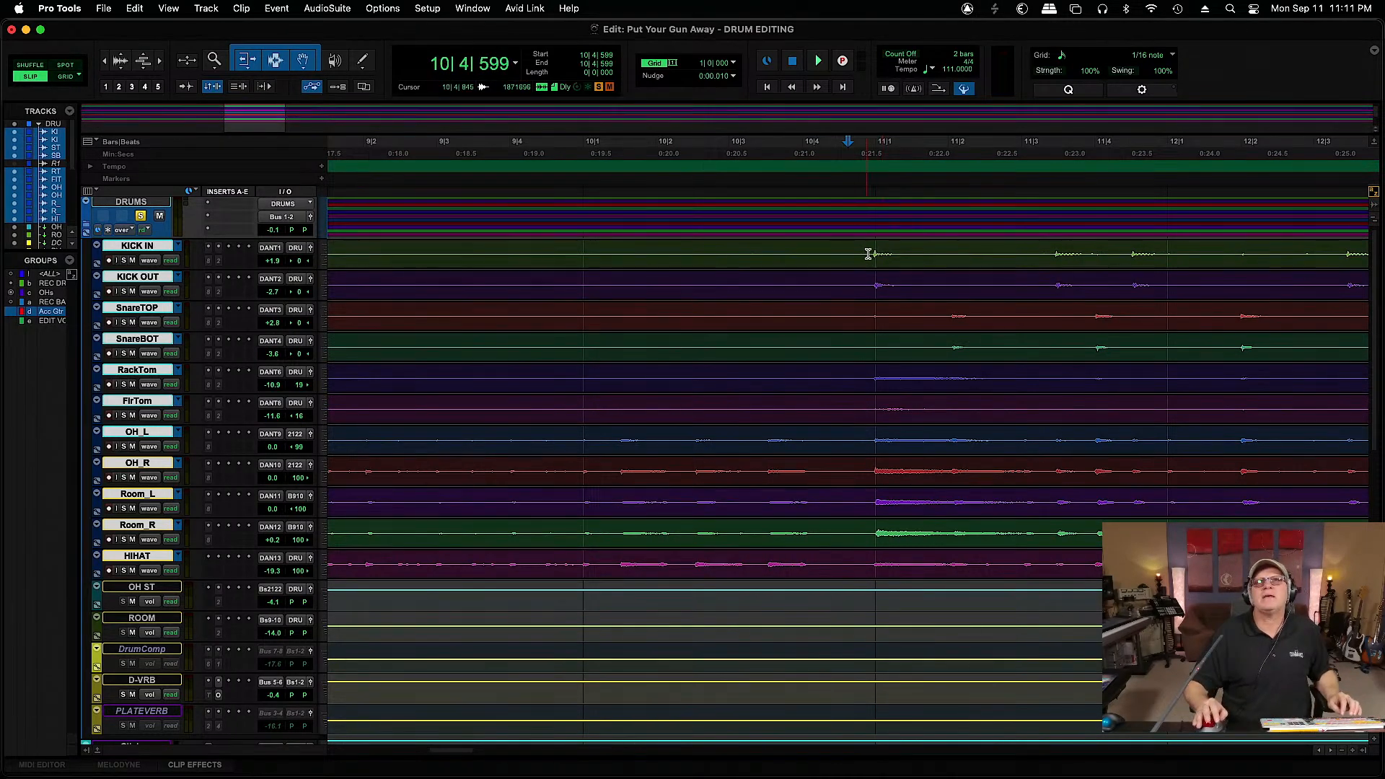
left_click_drag(869, 255, 797, 427)
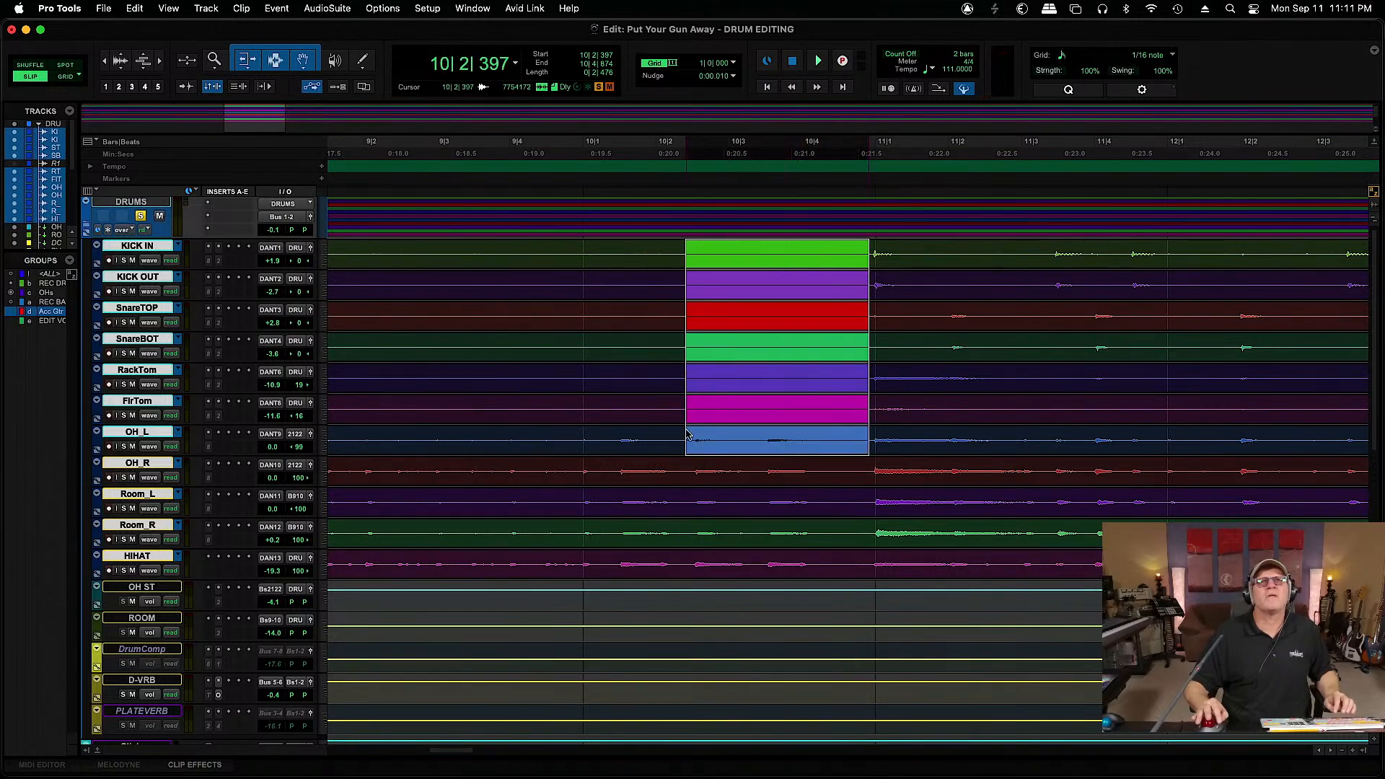
left_click_drag(687, 425, 728, 411)
key("super+m")
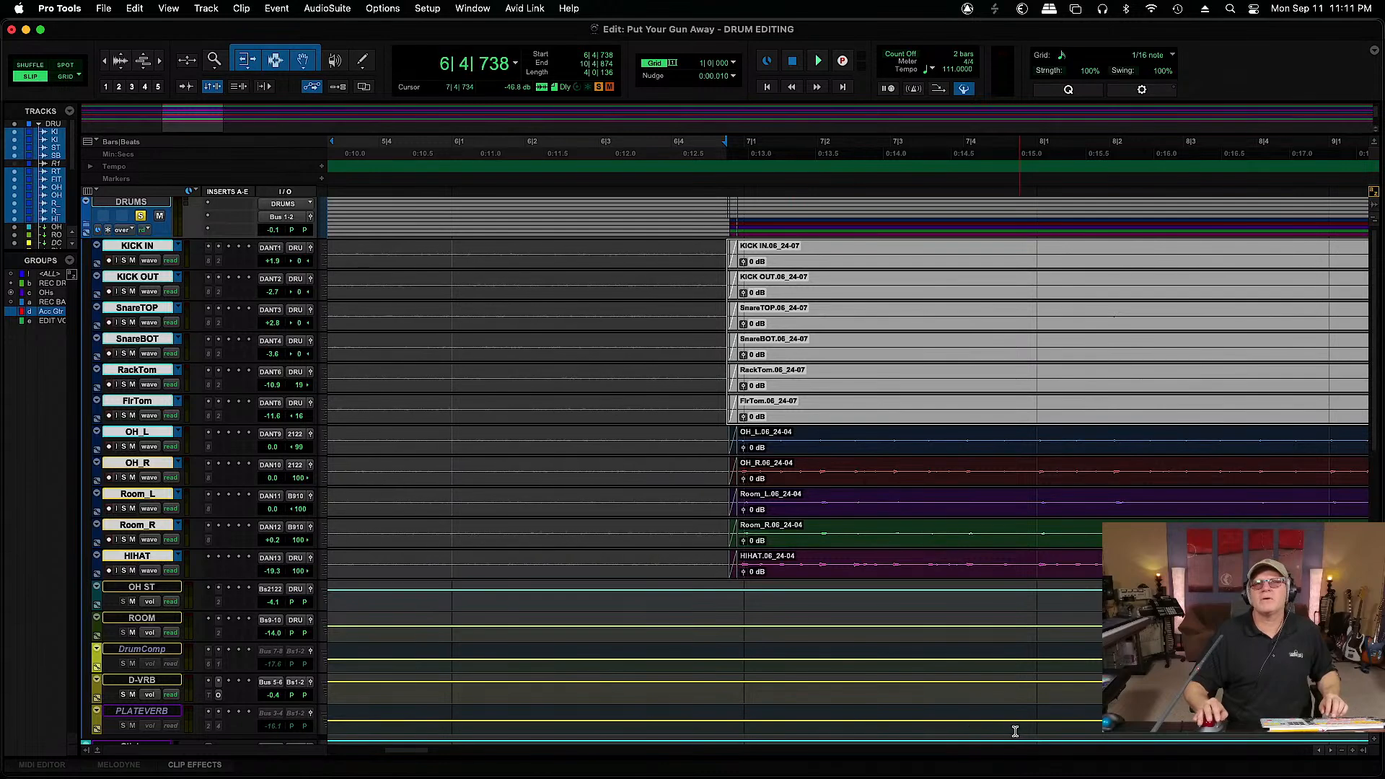
Add short fades from 10|4|874 to 10|4|916 where the unmuted clips begin on KICK IN through FlrTom
left_click_drag(400, 755, 450, 757)
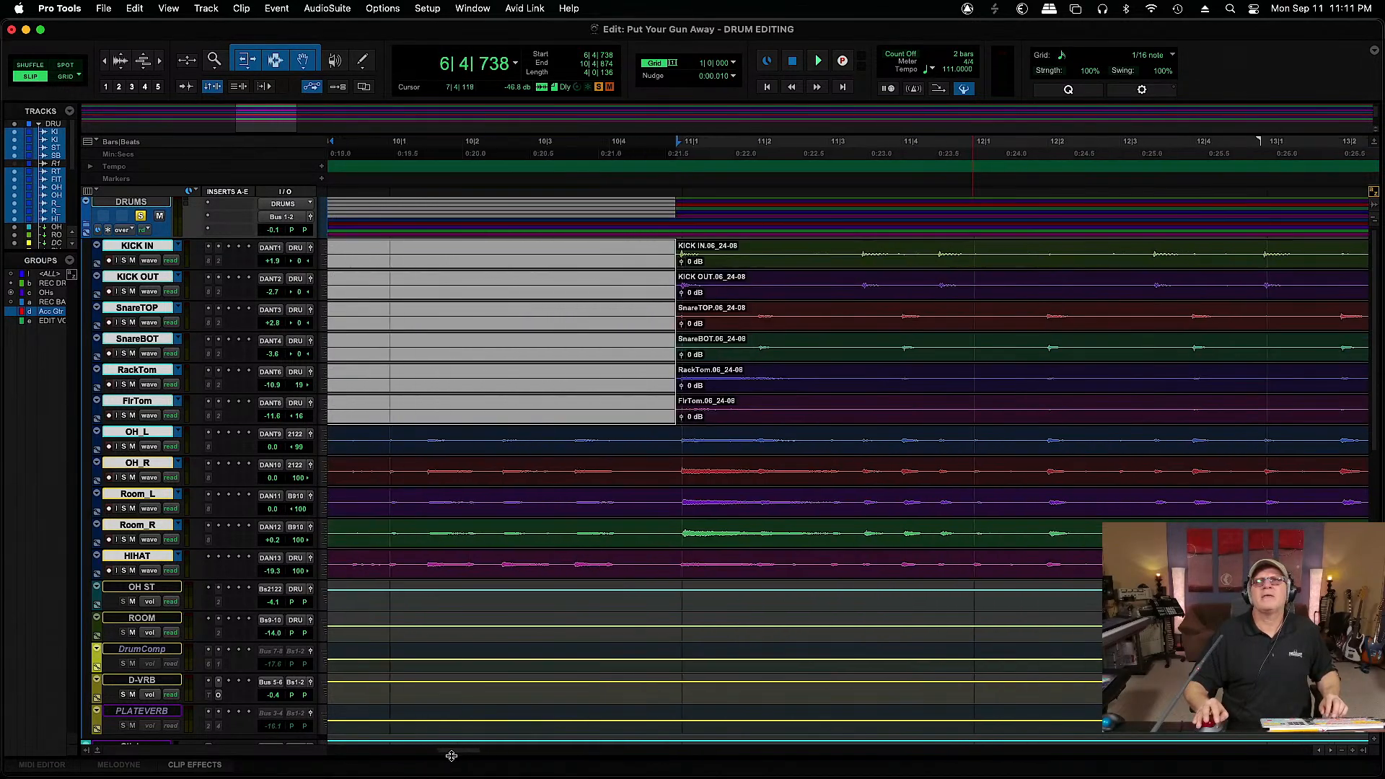
left_click(663, 189)
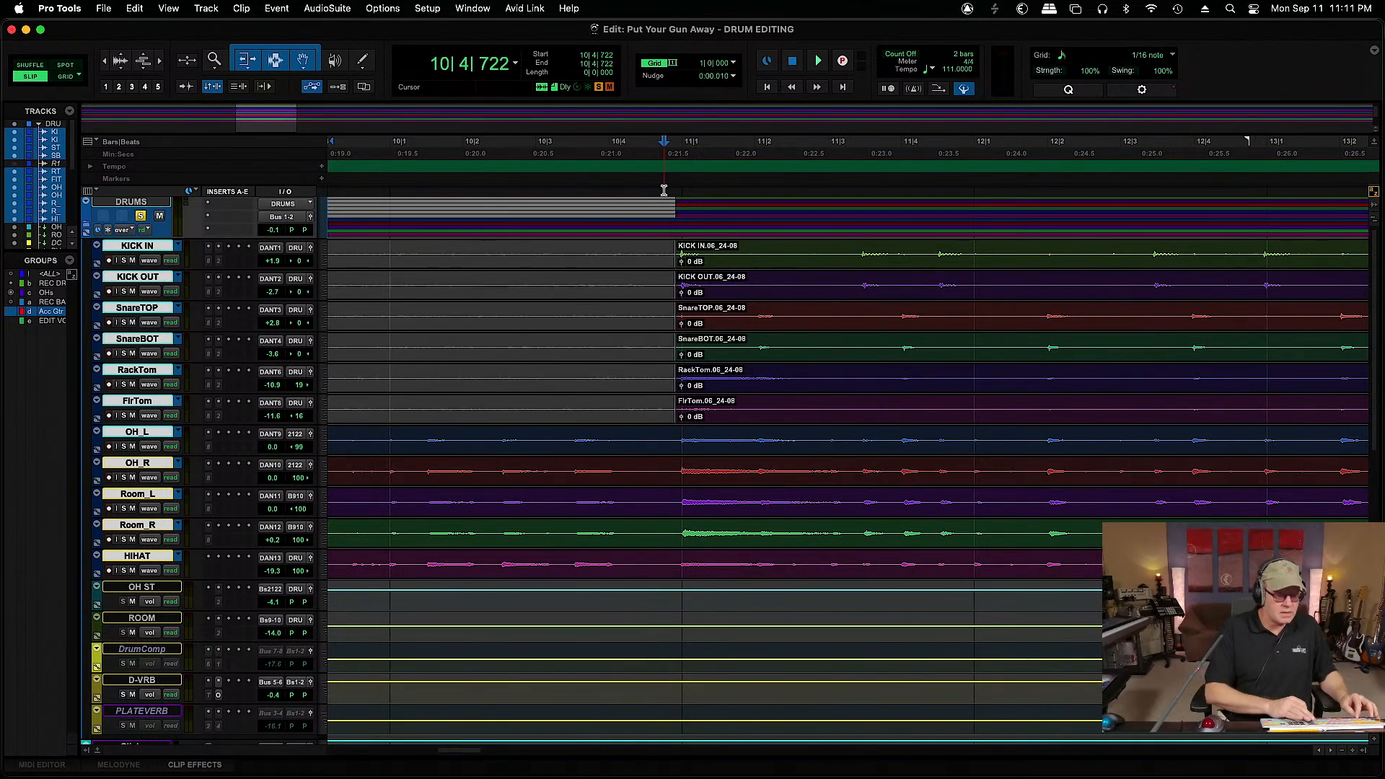
key("super+bracketright")
left_click_drag(894, 251, 905, 404)
key("ctrl+f")
key("ctrl+f")
key("ctrl+f")
key("ctrl+f")
key("ctrl+f")
key("ctrl+f")
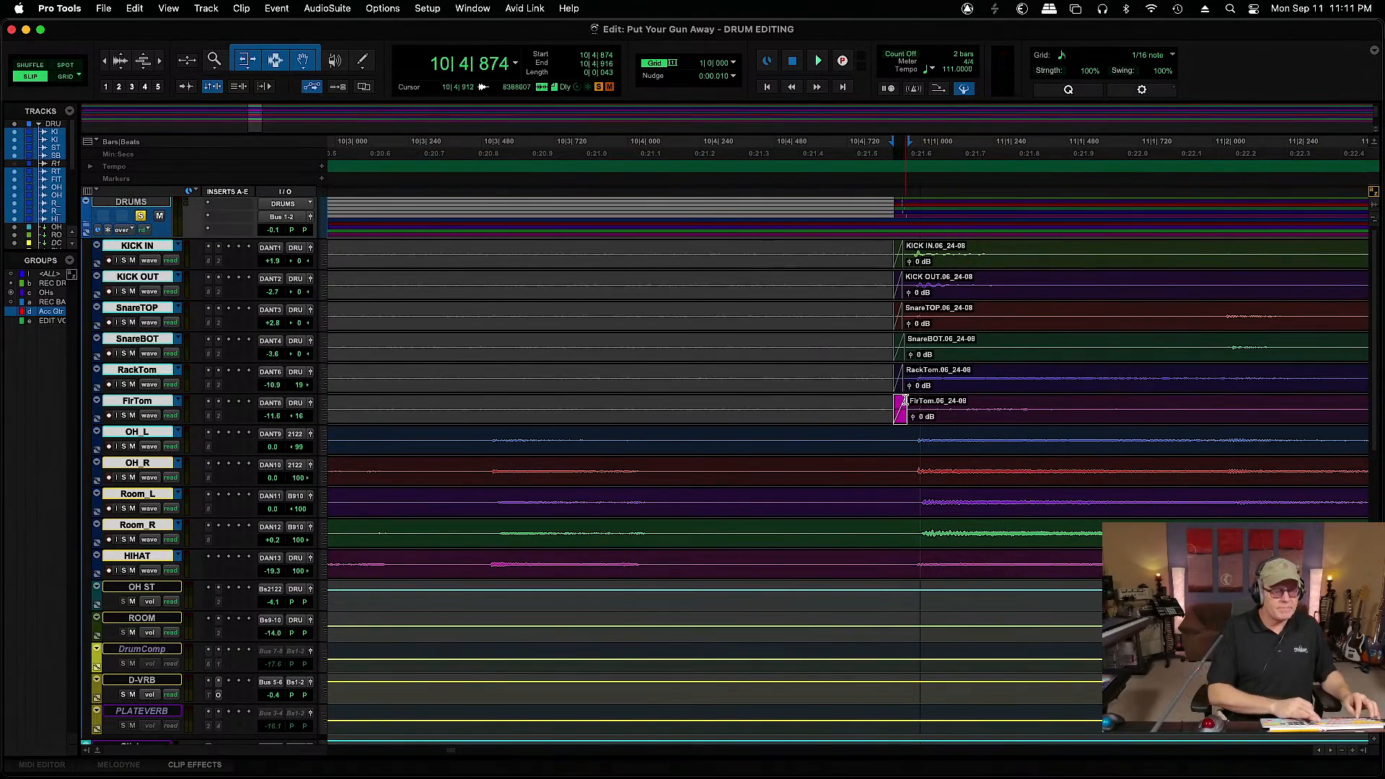
Play the drums from 6|3|779 past bar 13 to check the cleaned-up intro
key("ctrl+bracketleft")
key("ctrl+bracketleft")
key("ctrl+bracketleft")
key("ctrl+bracketleft")
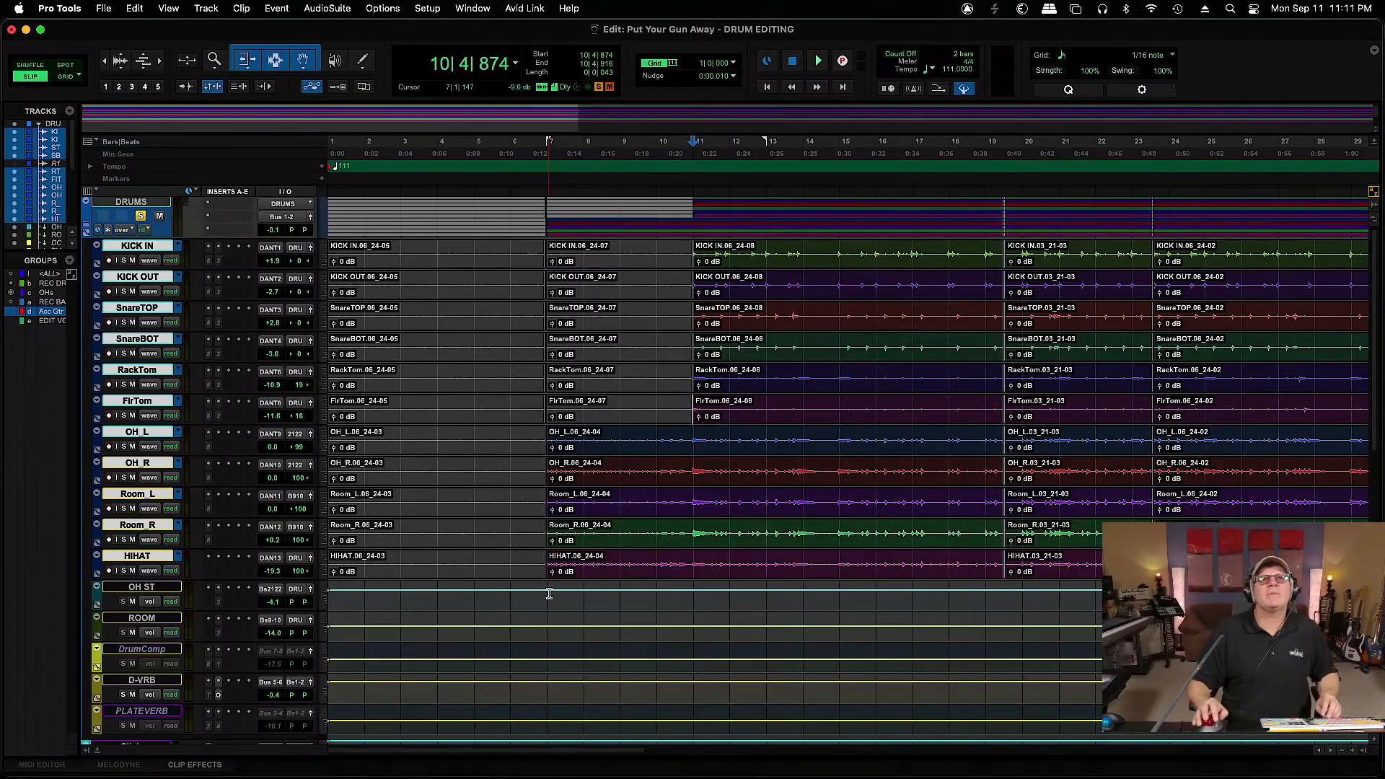
left_click(536, 499)
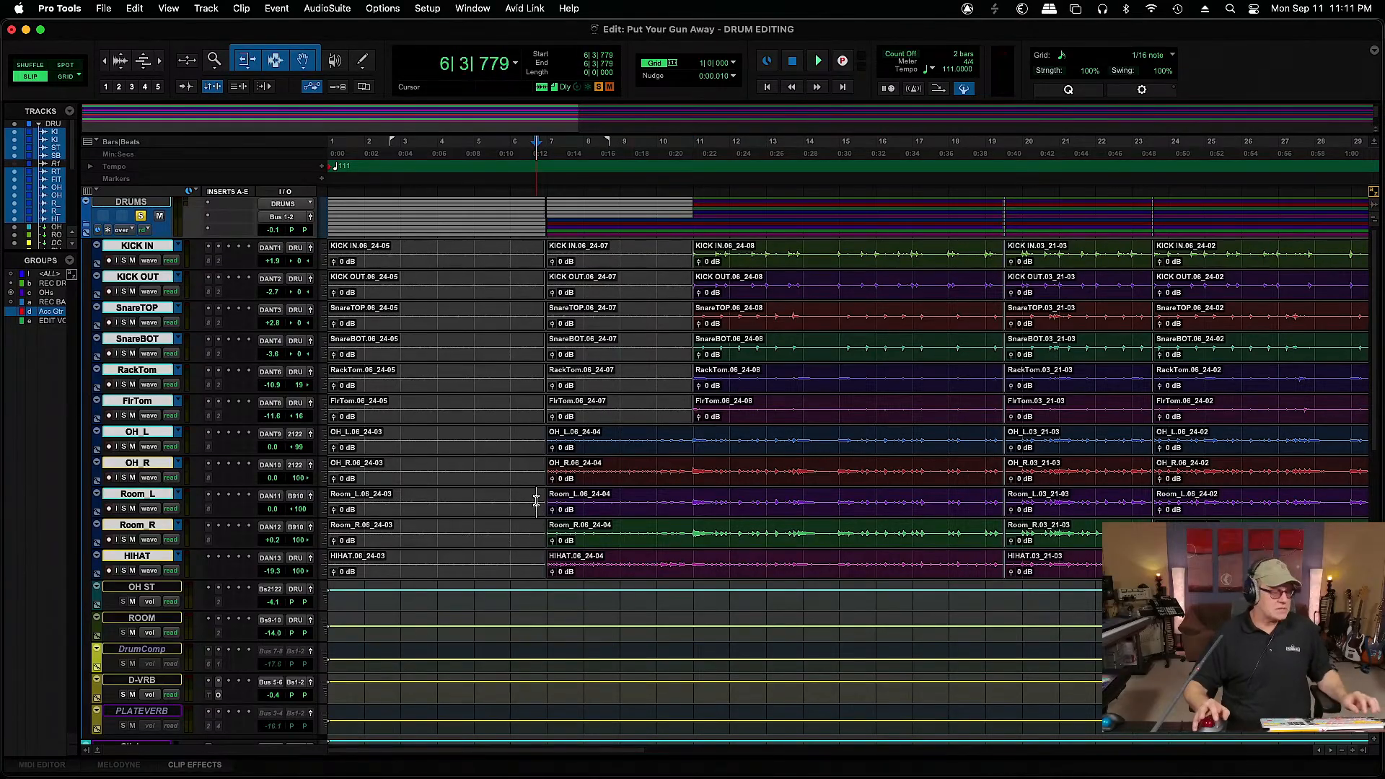
key("space")
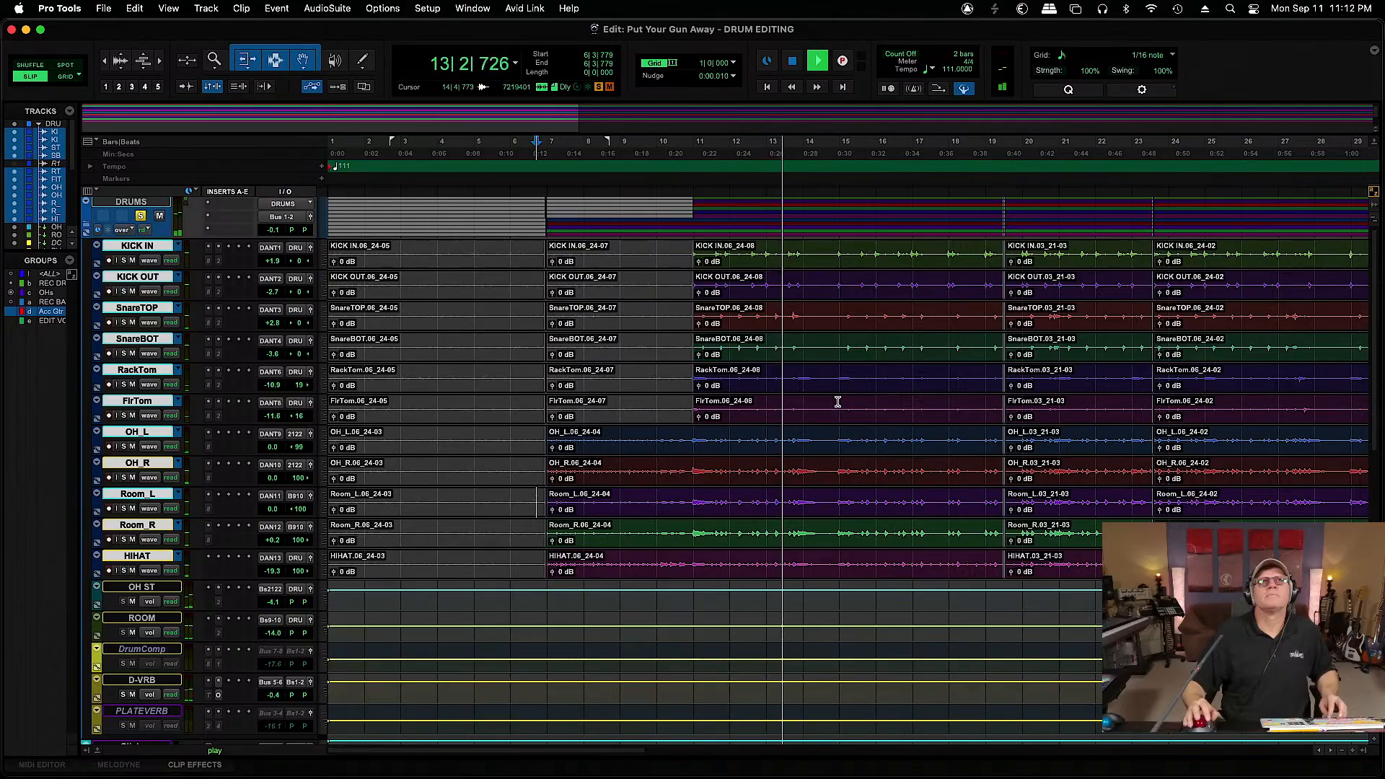
key("space")
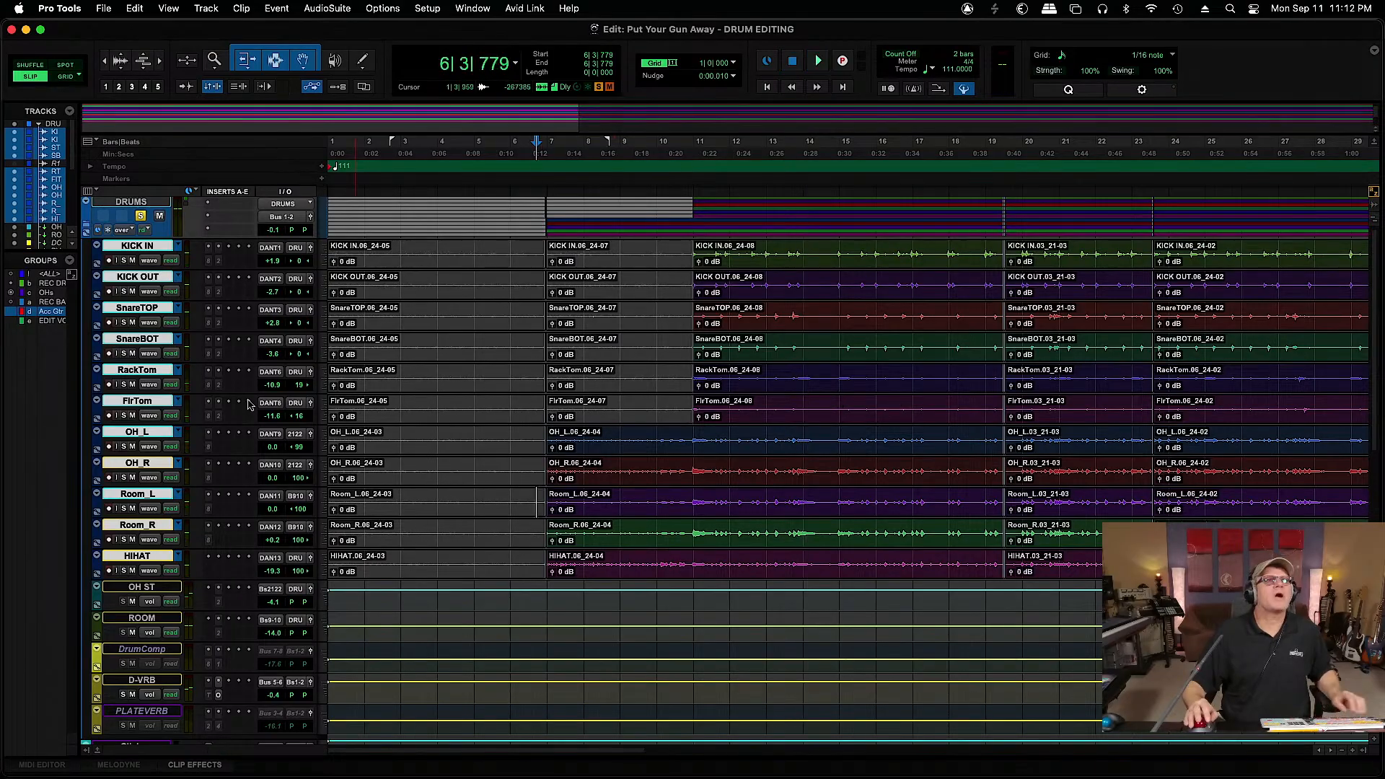
Solo the RackTom and FlrTom tracks, select only those two tracks, and increase their track height
left_click(123, 385)
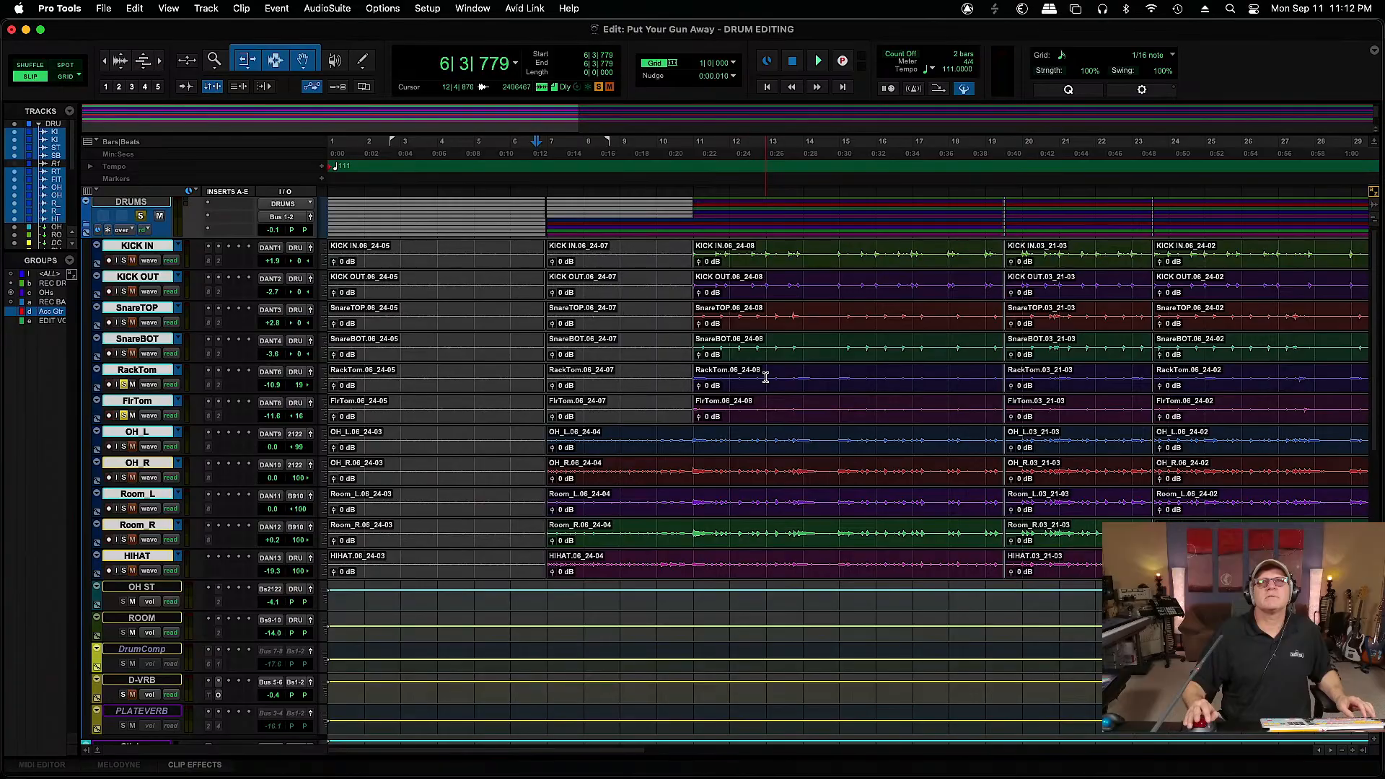
left_click(137, 370)
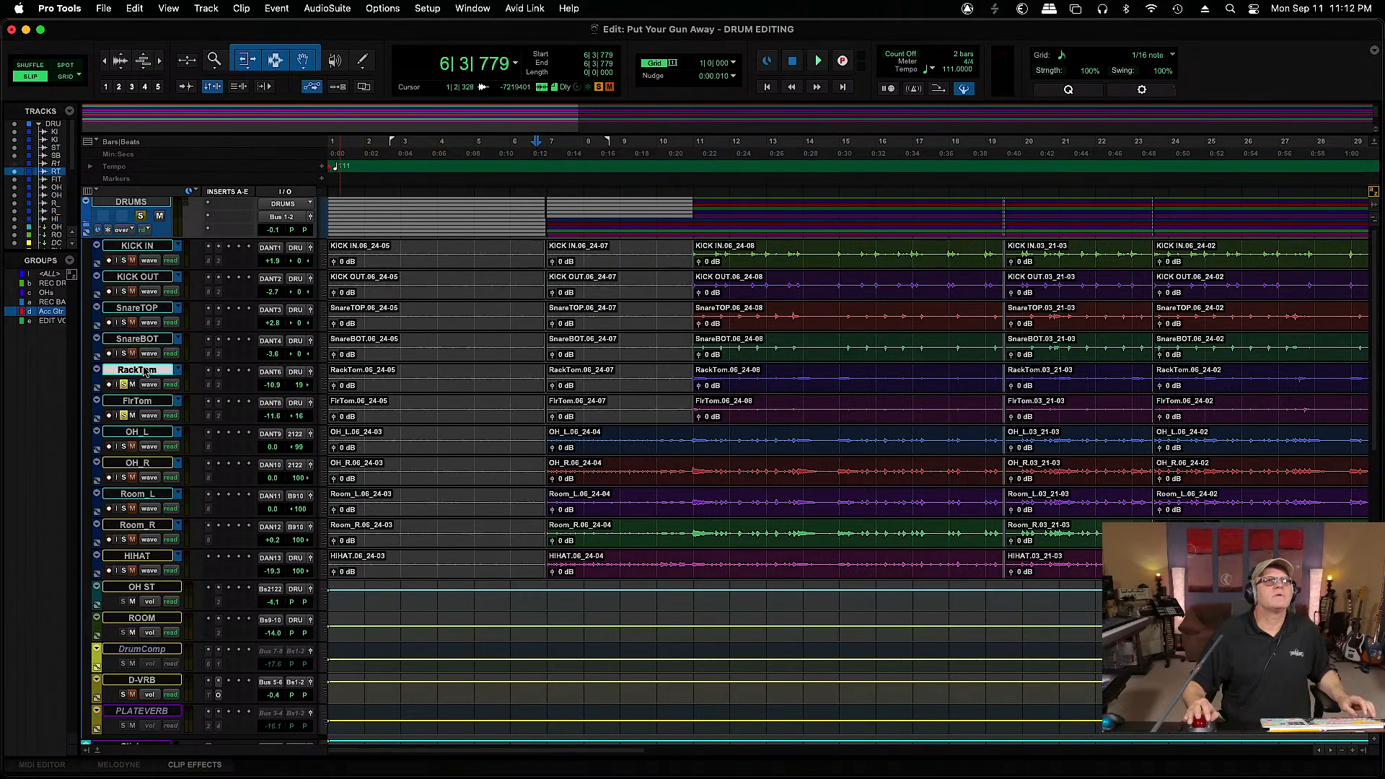
left_click(146, 404, "shift")
key("ctrl+Up")
key("ctrl+Up")
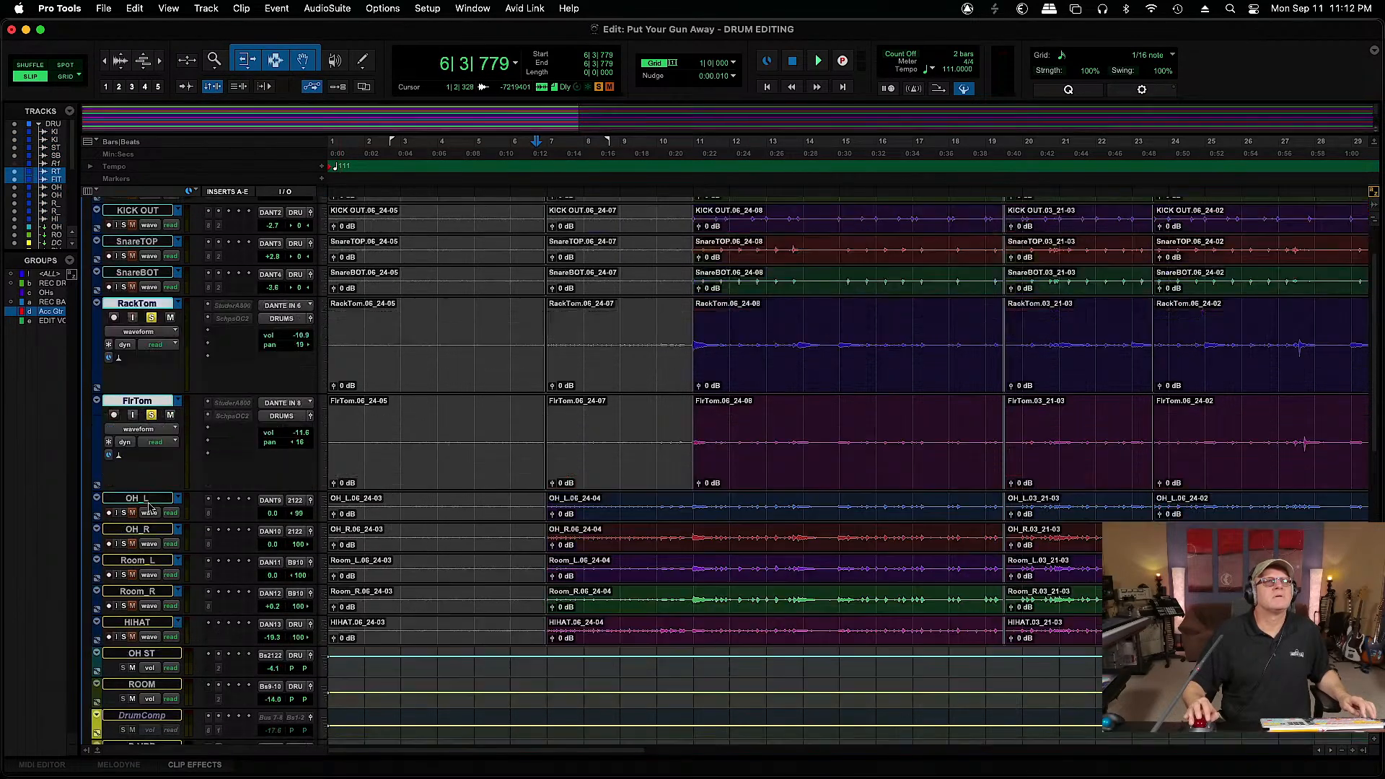
Examine and audition the soloed tom tracks from about bar 10 to bar 25 for actual tom hits
left_click(966, 304)
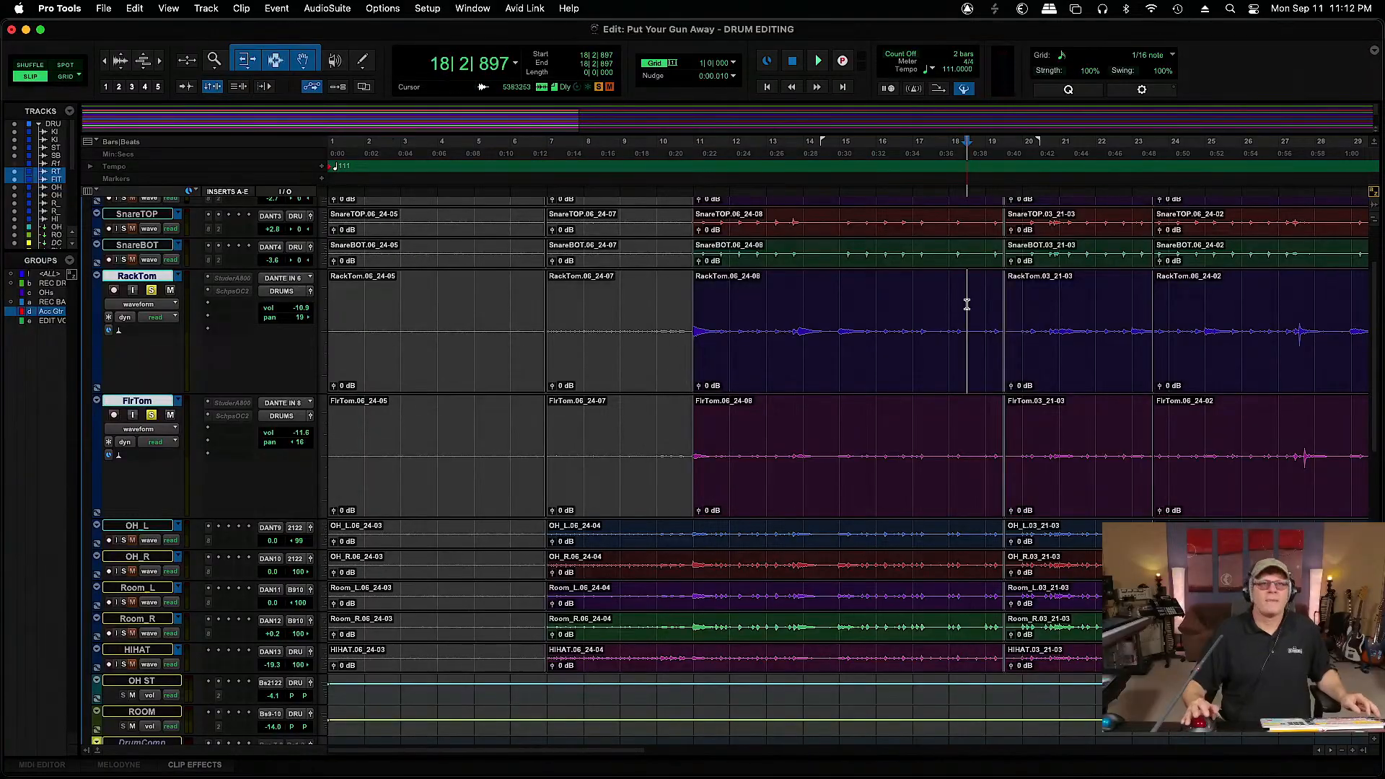
key("super+bracketright")
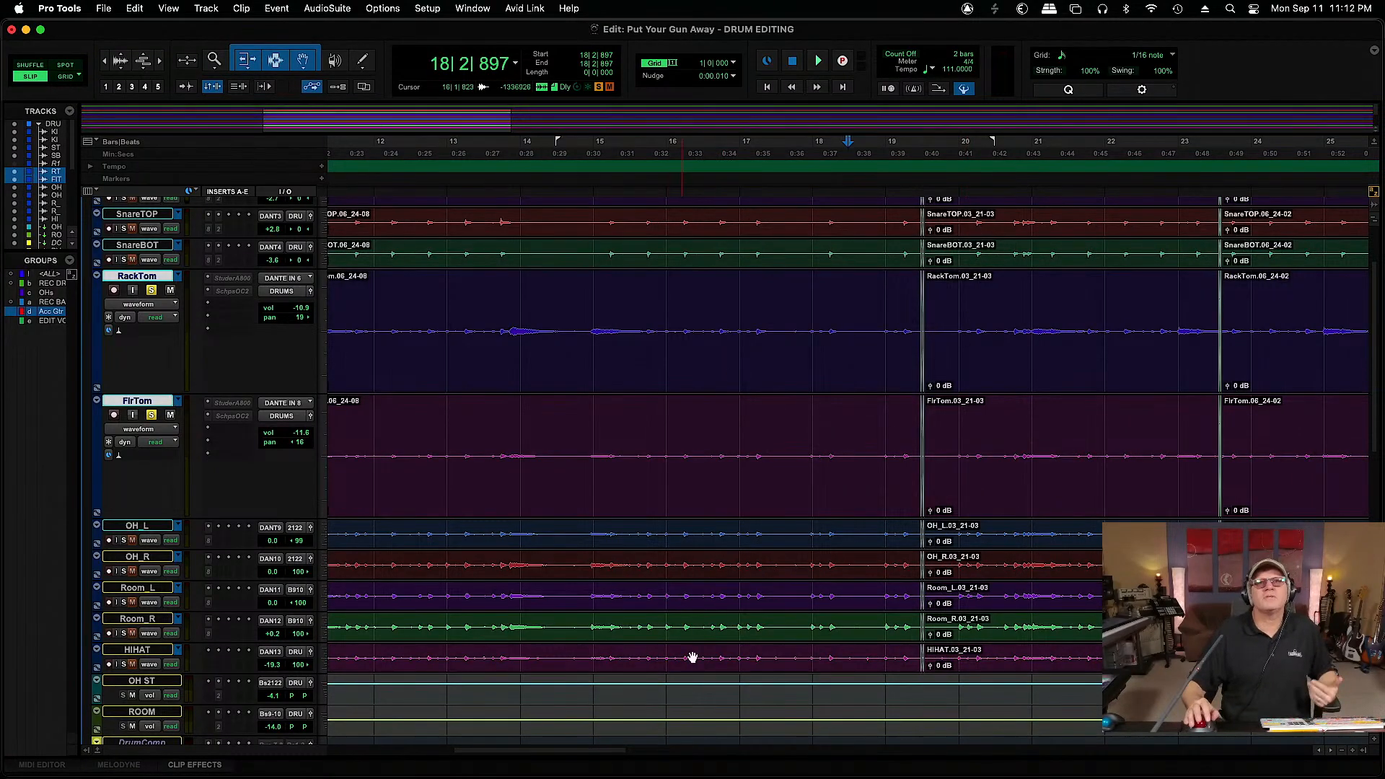
left_click_drag(588, 755, 539, 754)
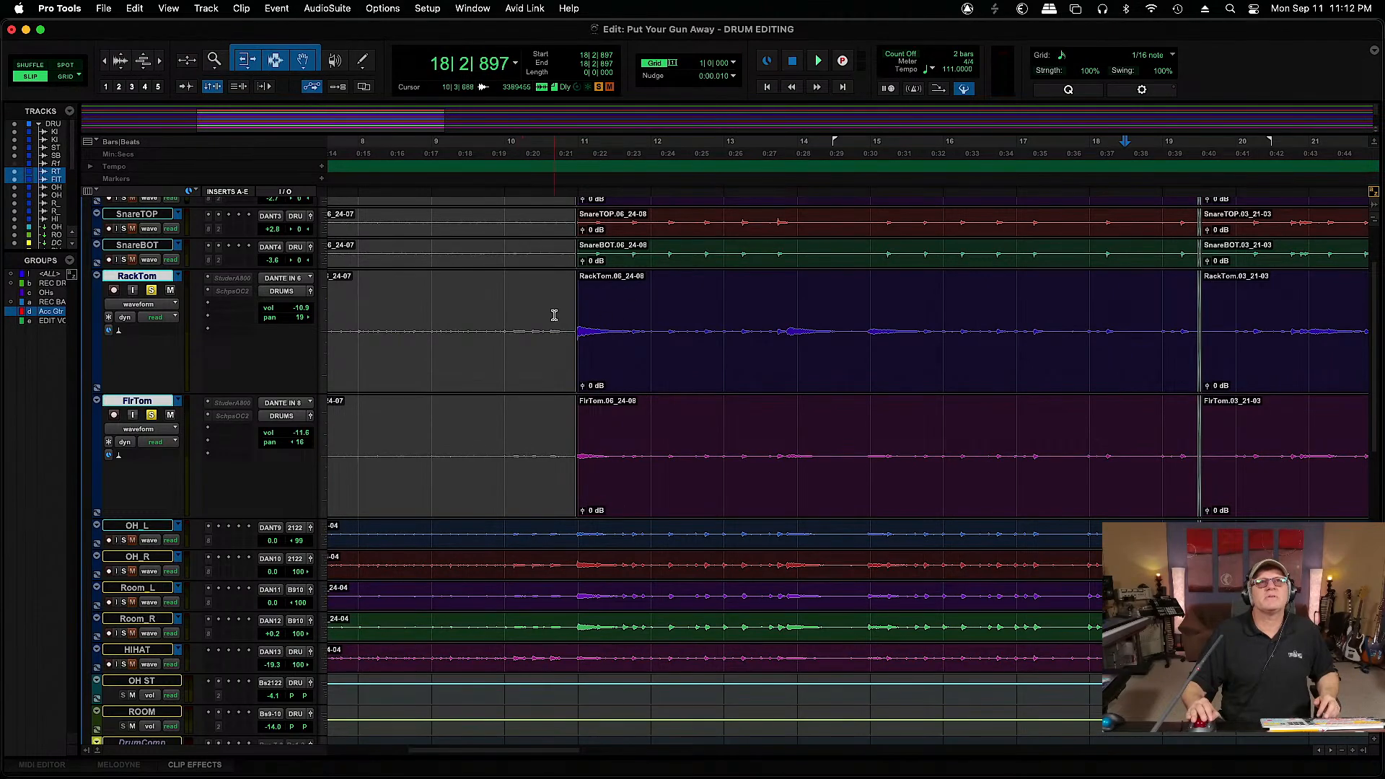
key("space")
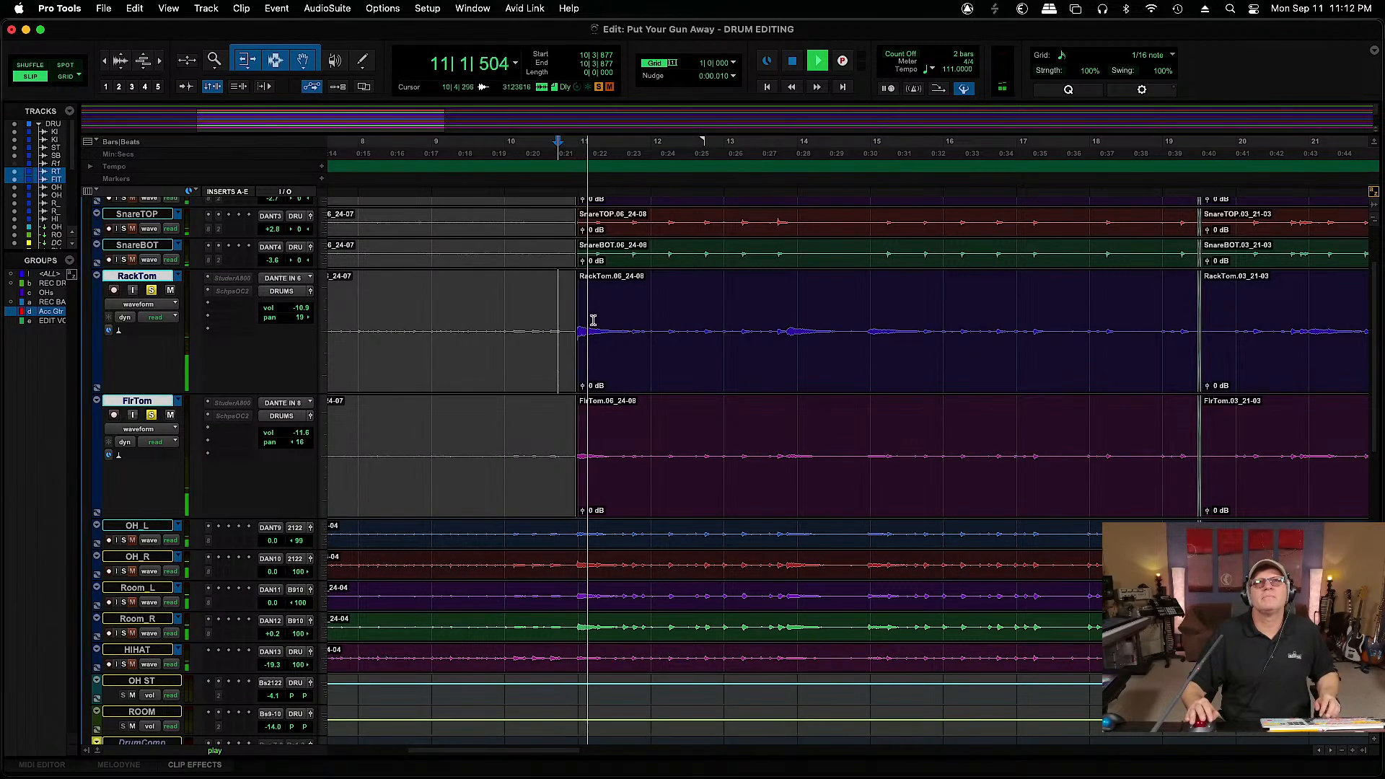
left_click(785, 319)
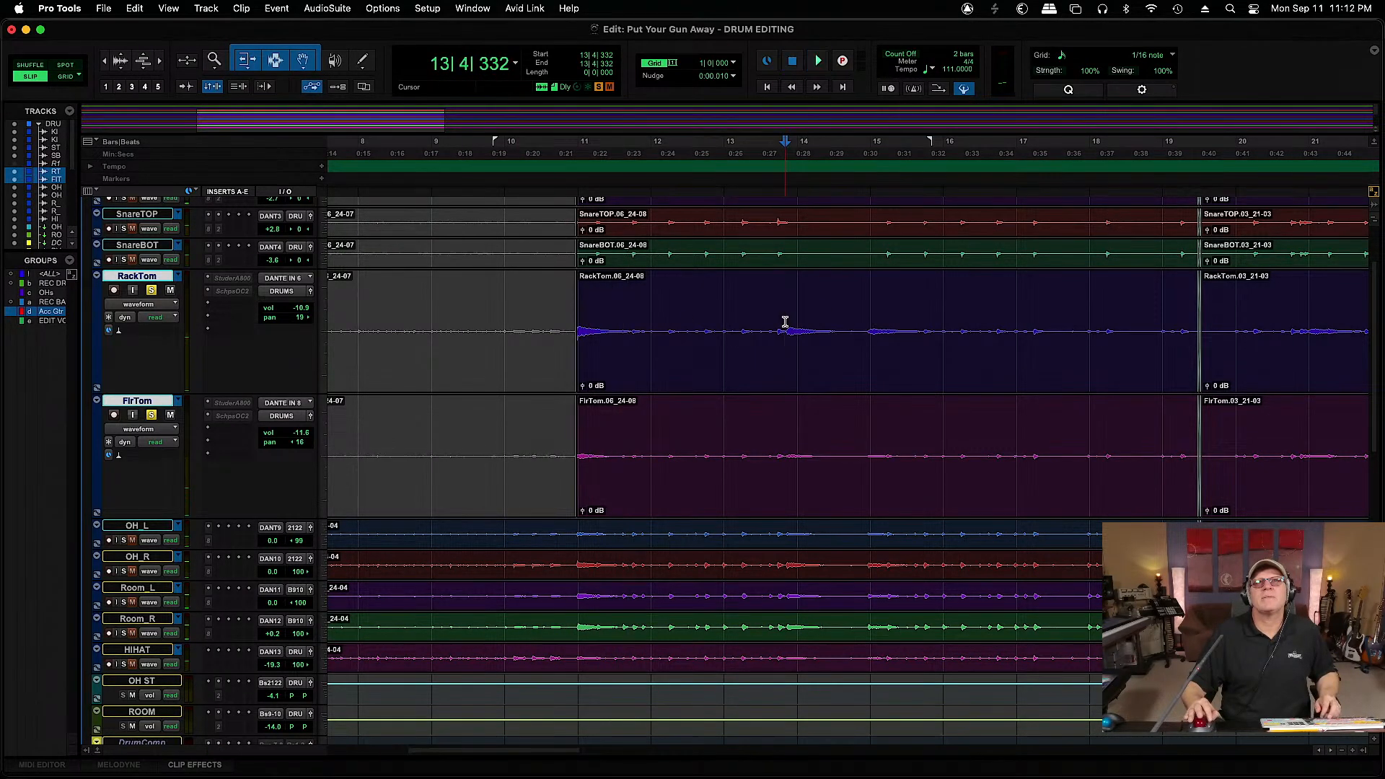
left_click(864, 321)
key("space")
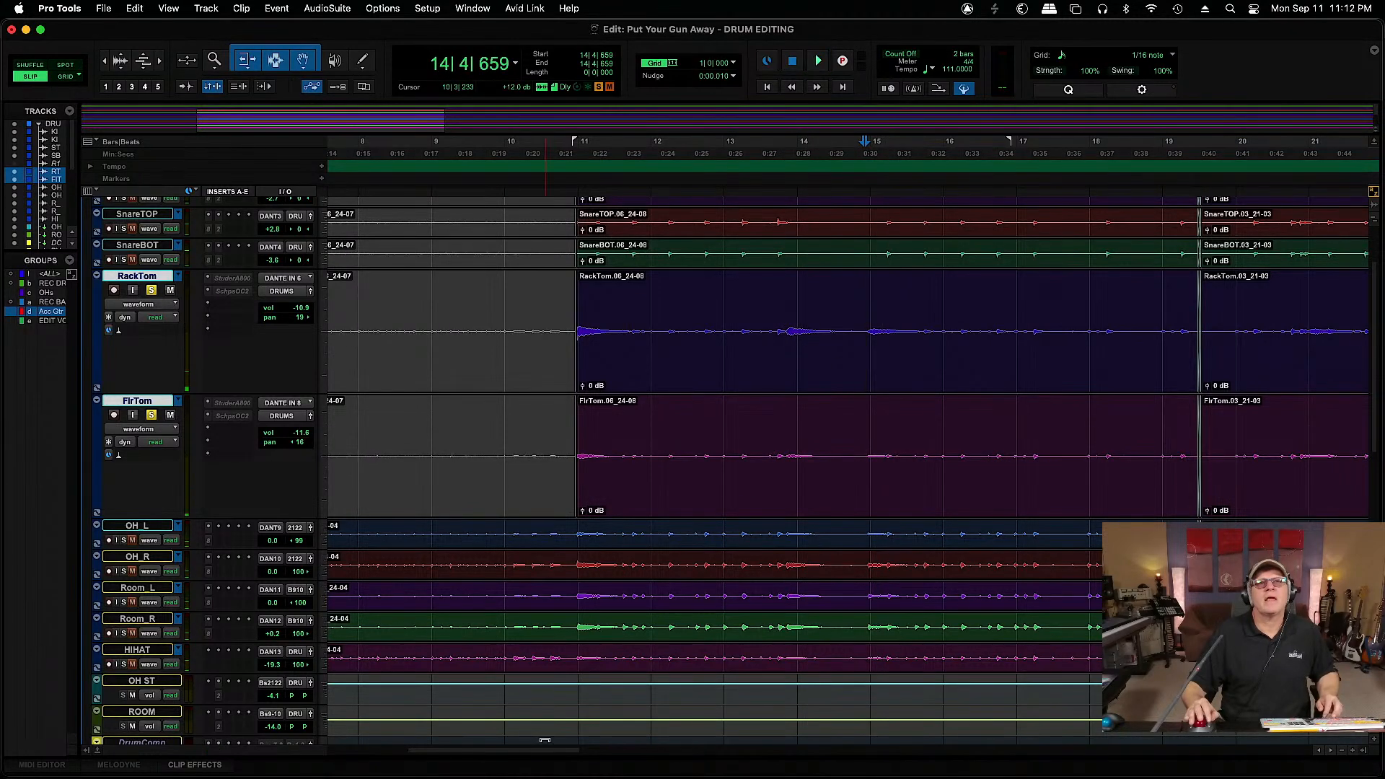
left_click_drag(542, 752, 703, 750)
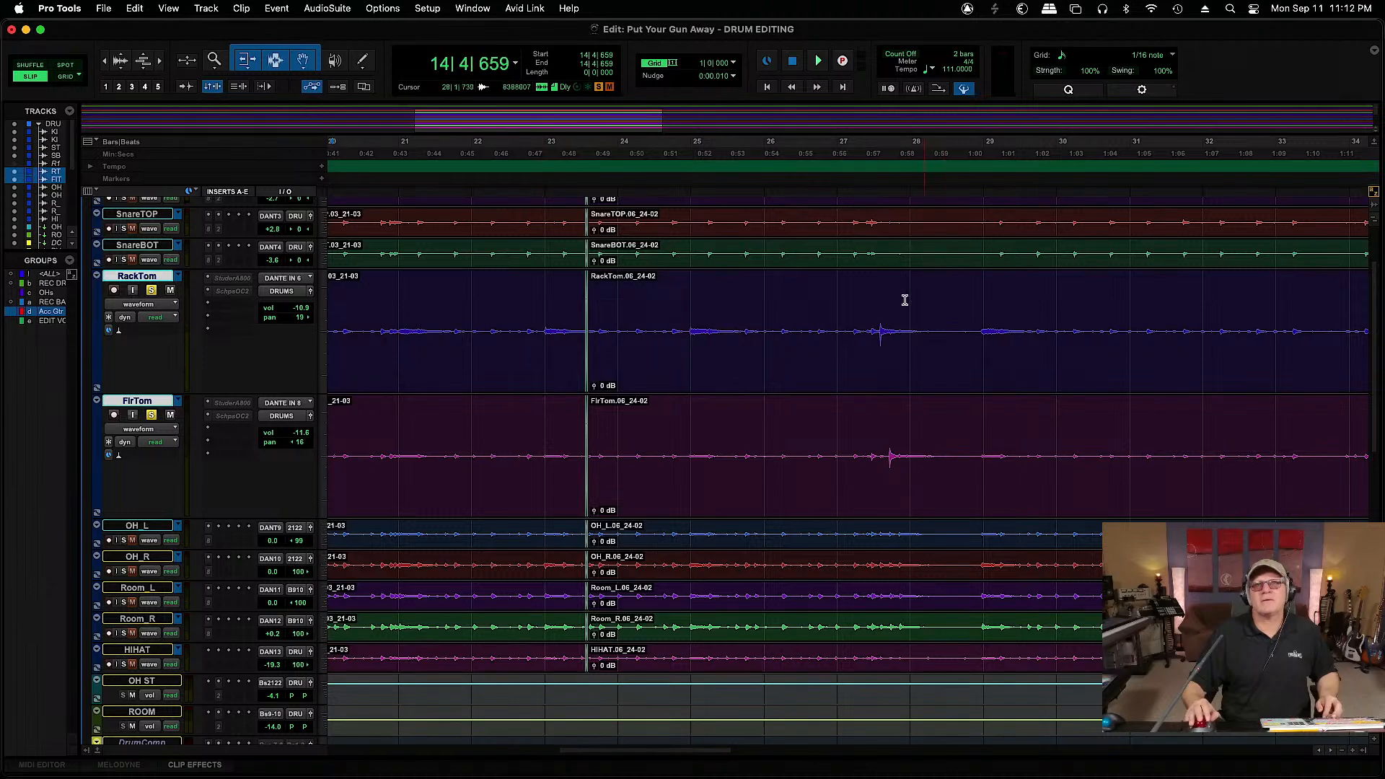
left_click(542, 321)
key("space")
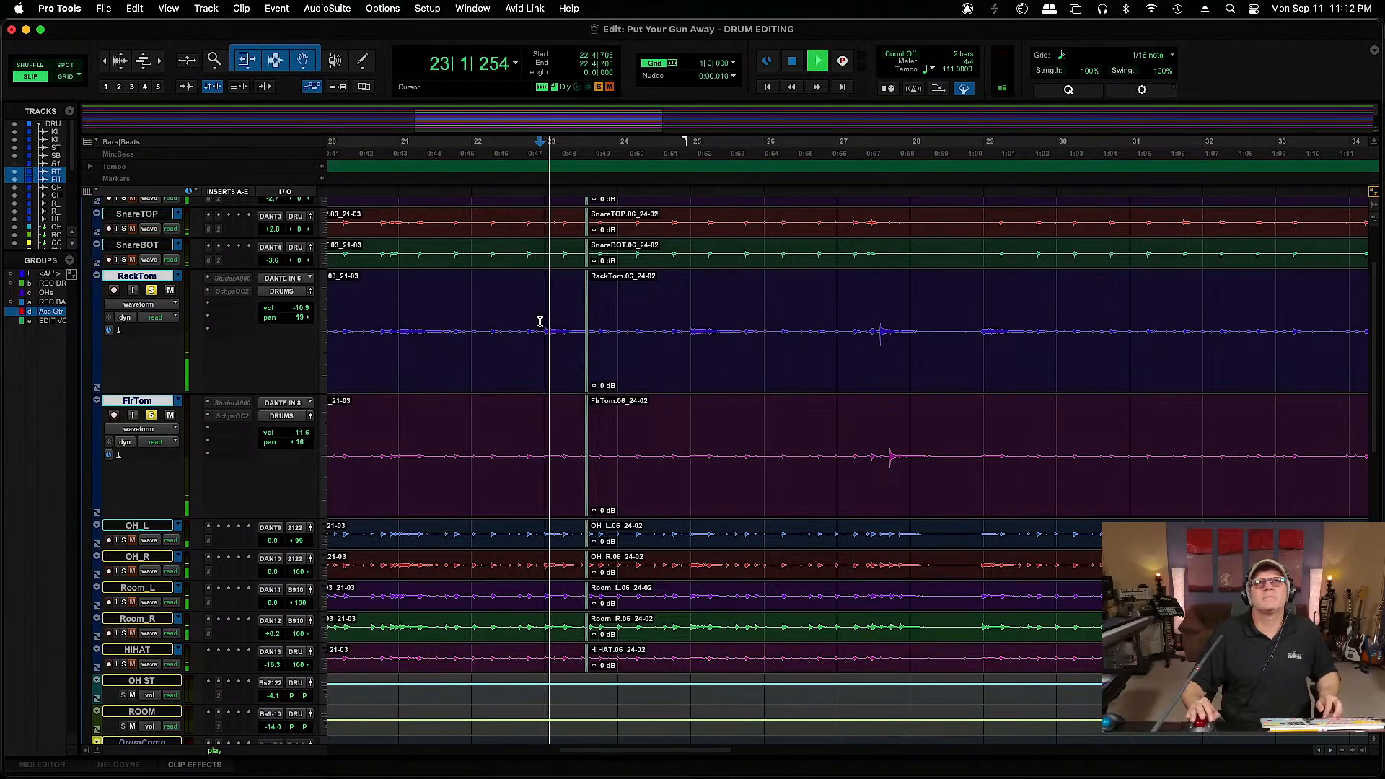
left_click(687, 339)
key("space")
Separate the tom fill on RackTom and FlrTom from 27|3|291 to 28|1|009 into its own clips
left_click(875, 329)
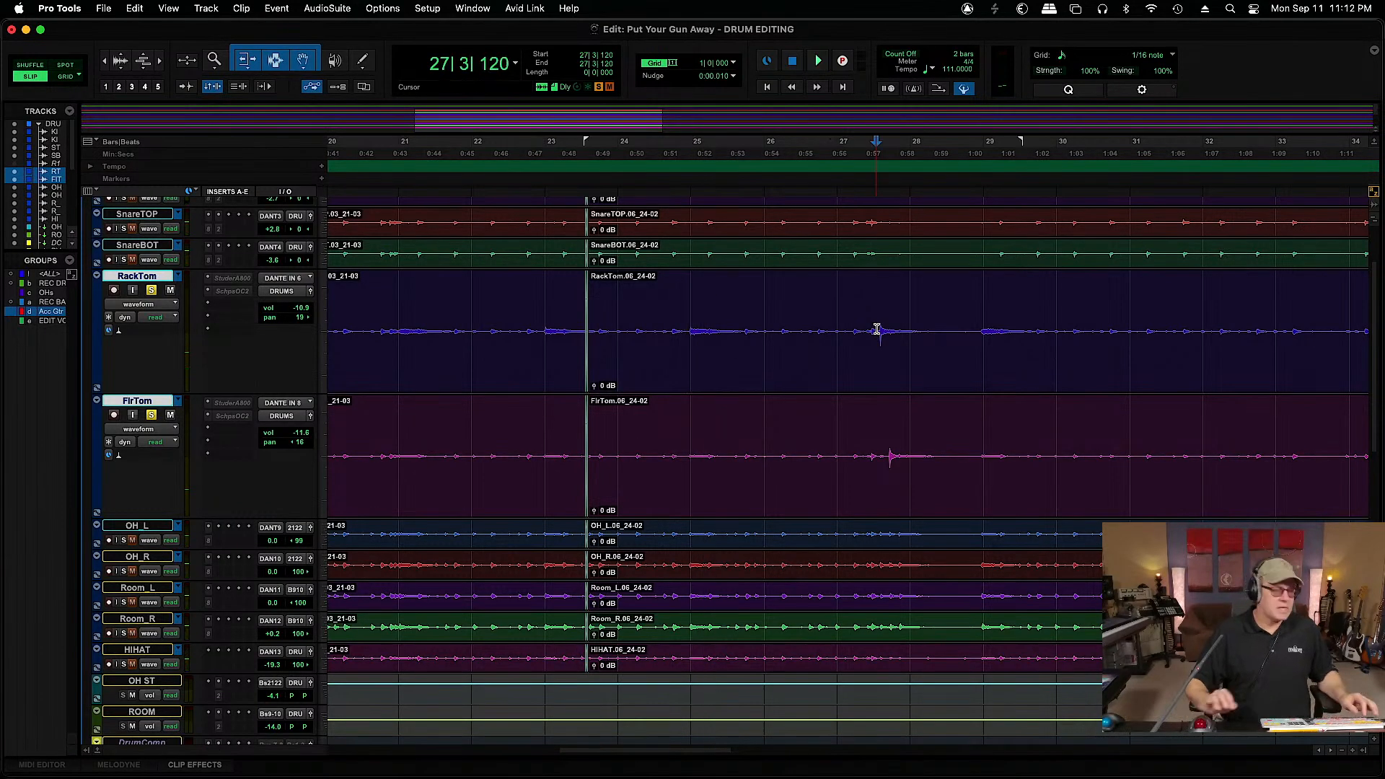
key("super+bracketright")
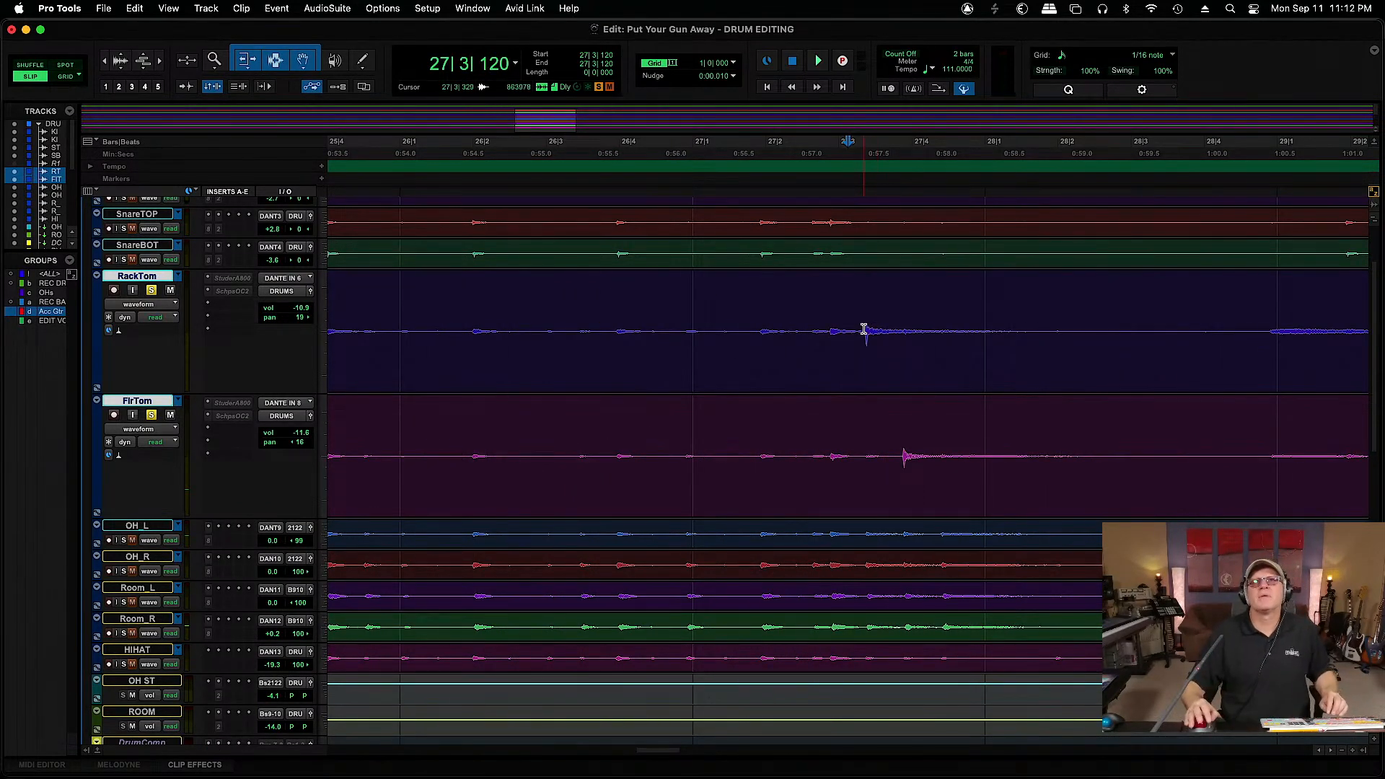
left_click_drag(863, 341, 986, 451)
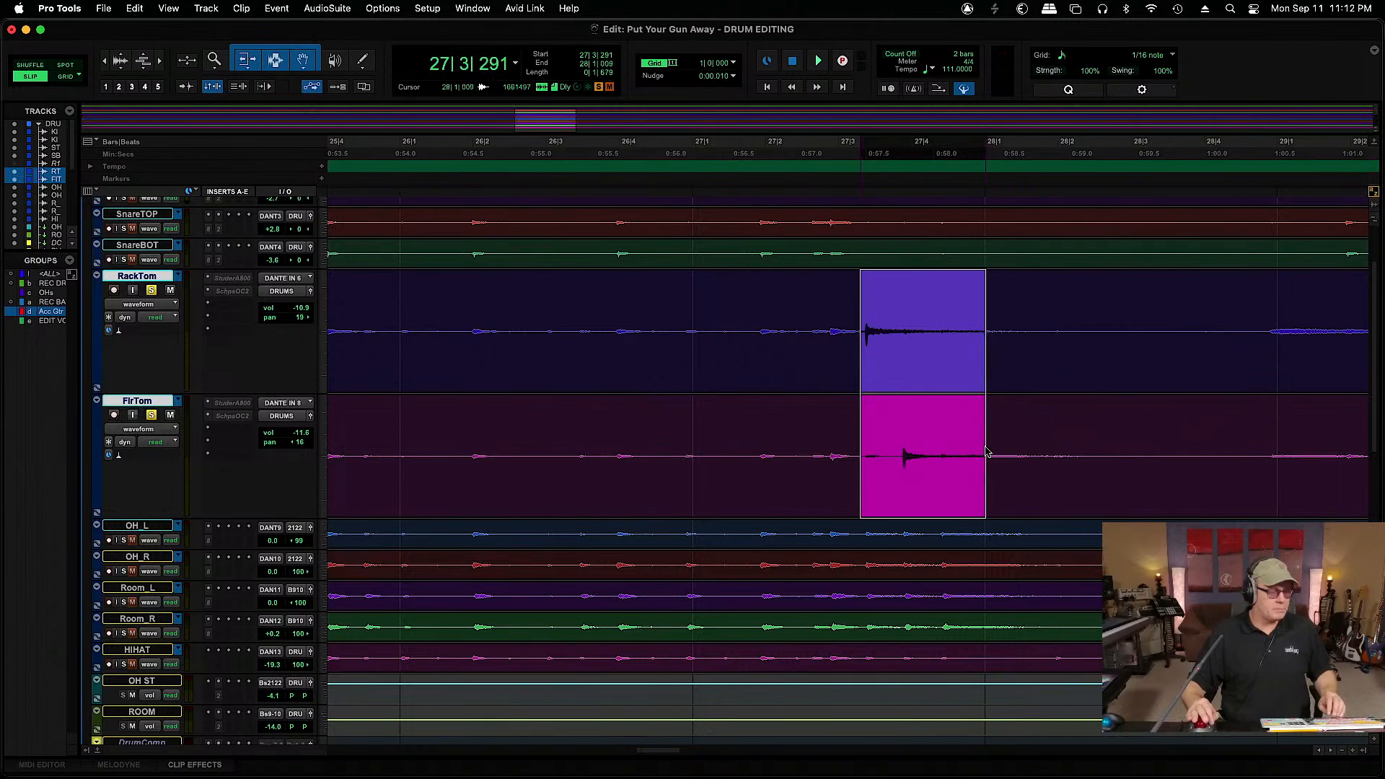
key("super+e")
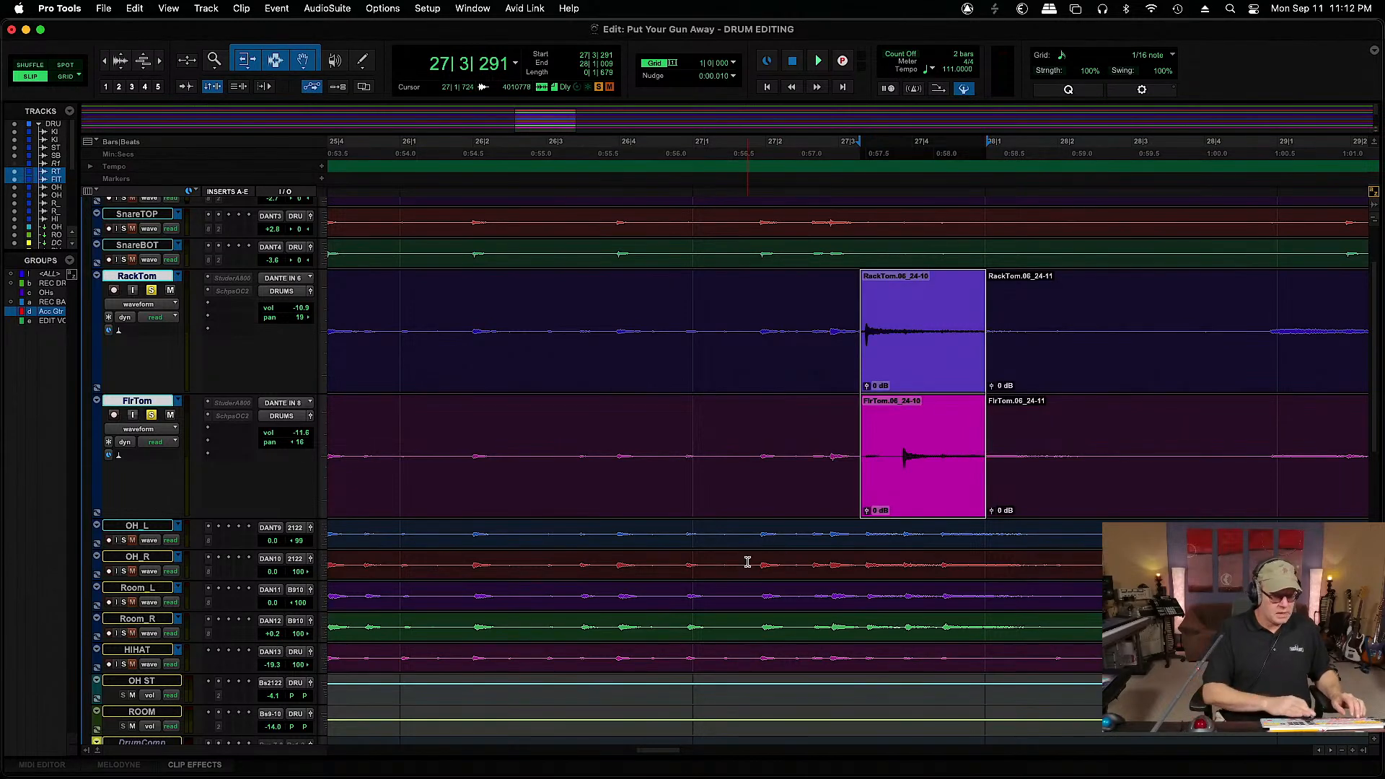
Mute the RackTom and FlrTom clips before the bar 27 fill, from 10|4|874 to 27|3|291
key("super+bracketleft")
key("super+bracketleft")
key("super+bracketleft")
left_click(771, 481)
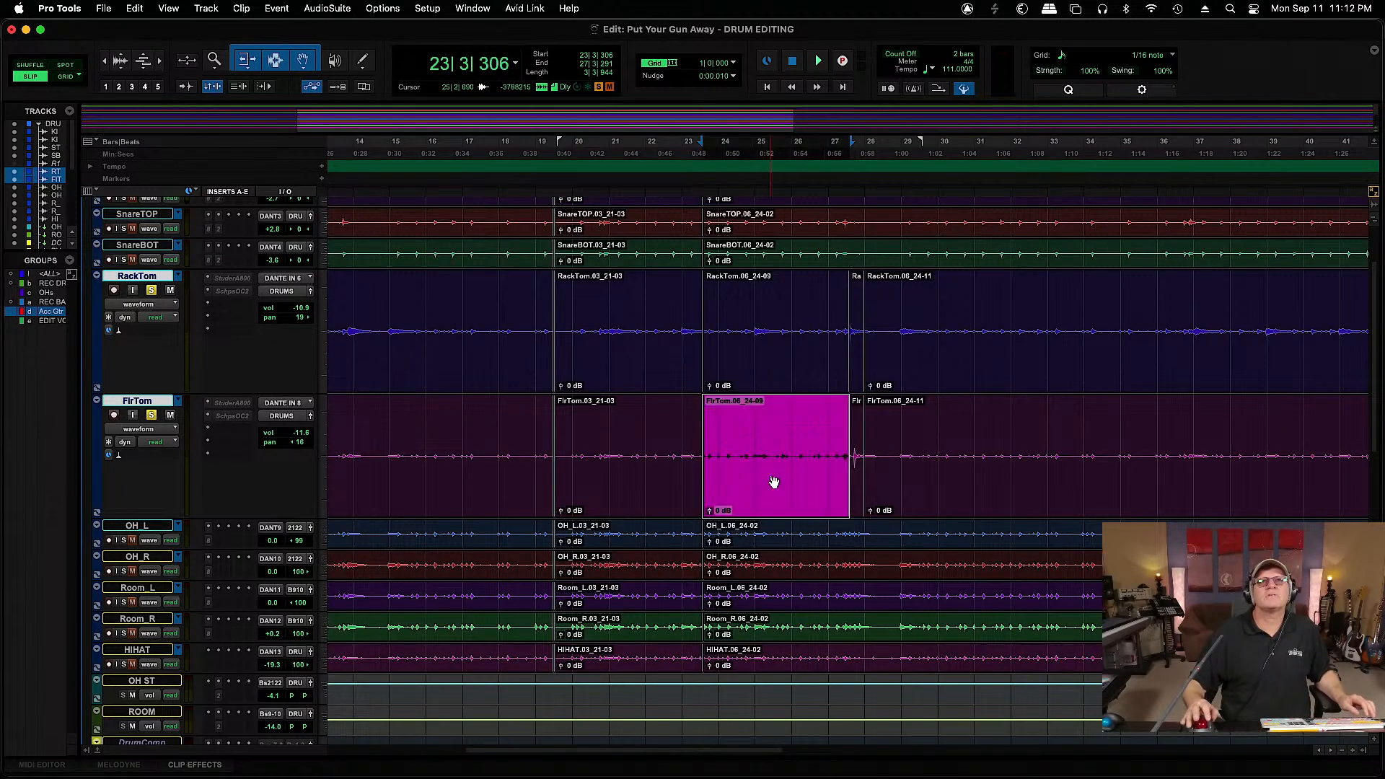
left_click(509, 368, "shift")
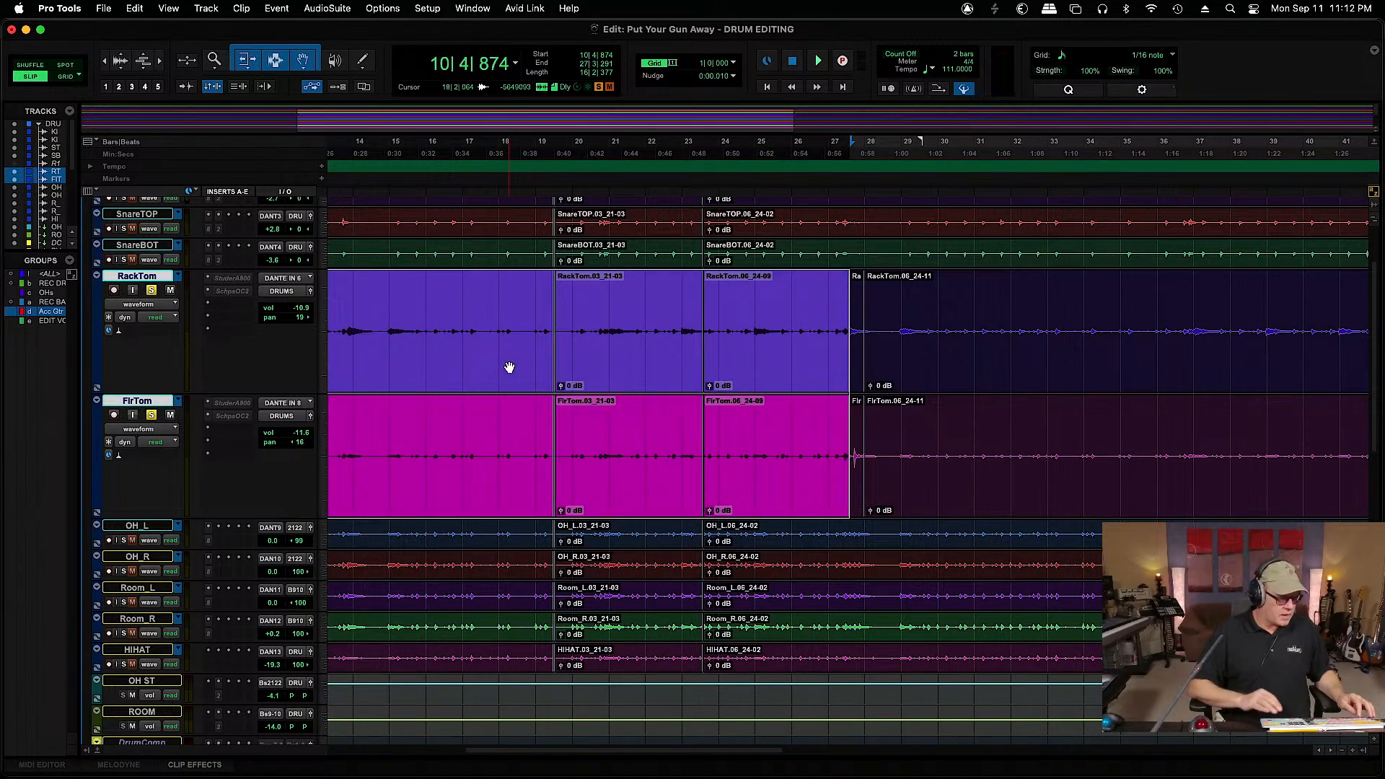
key("super+bracketleft")
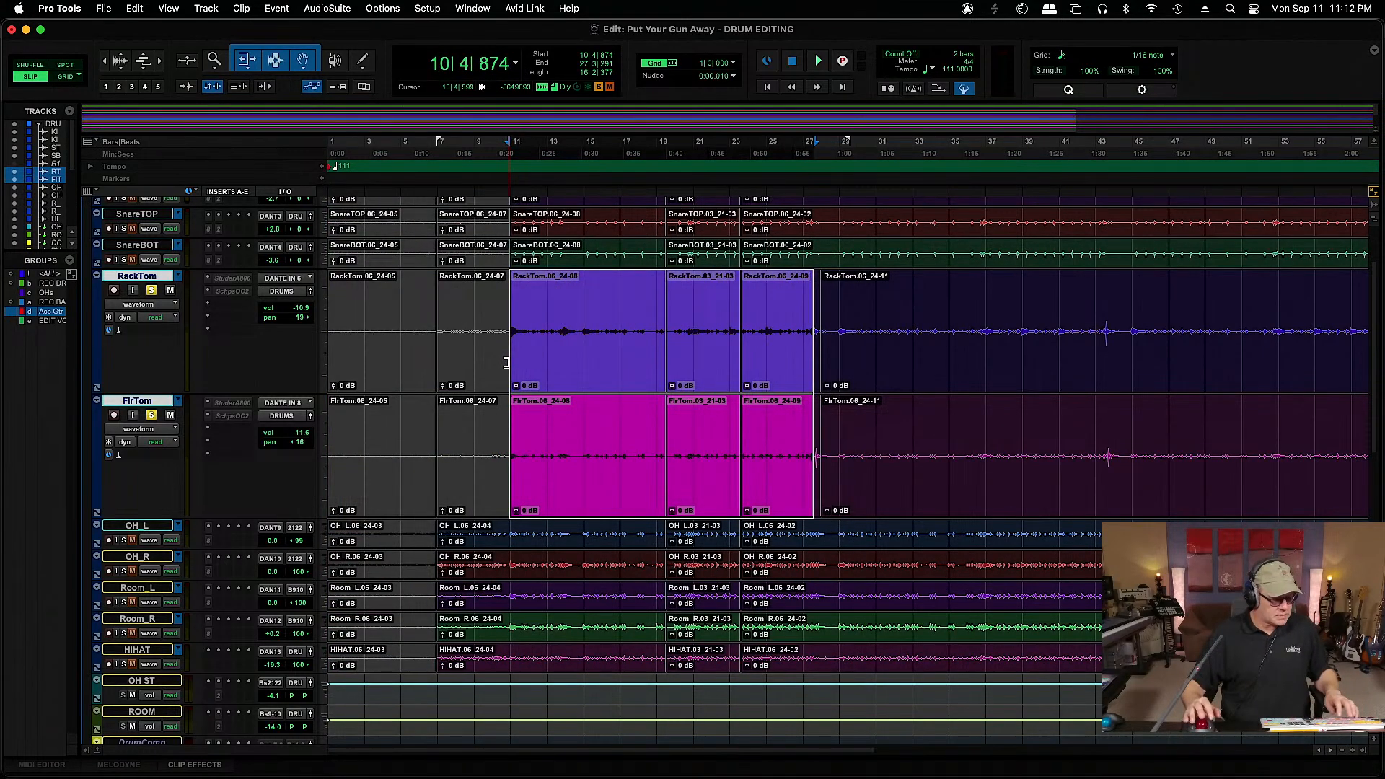
key("super+m")
Separate the tom fill on RackTom and FlrTom from 43|3|286 to 44|2|191 into its own clips
left_click(950, 325)
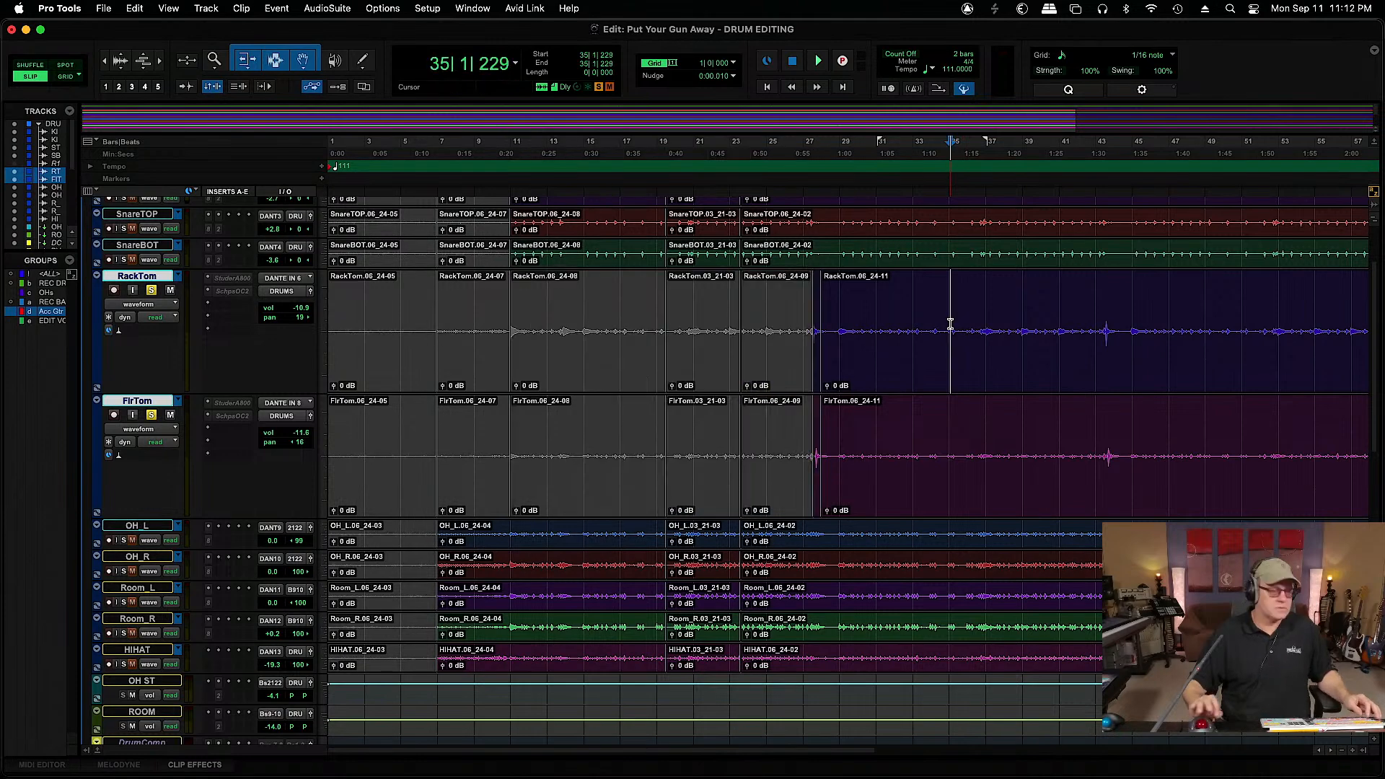
key("super+bracketright")
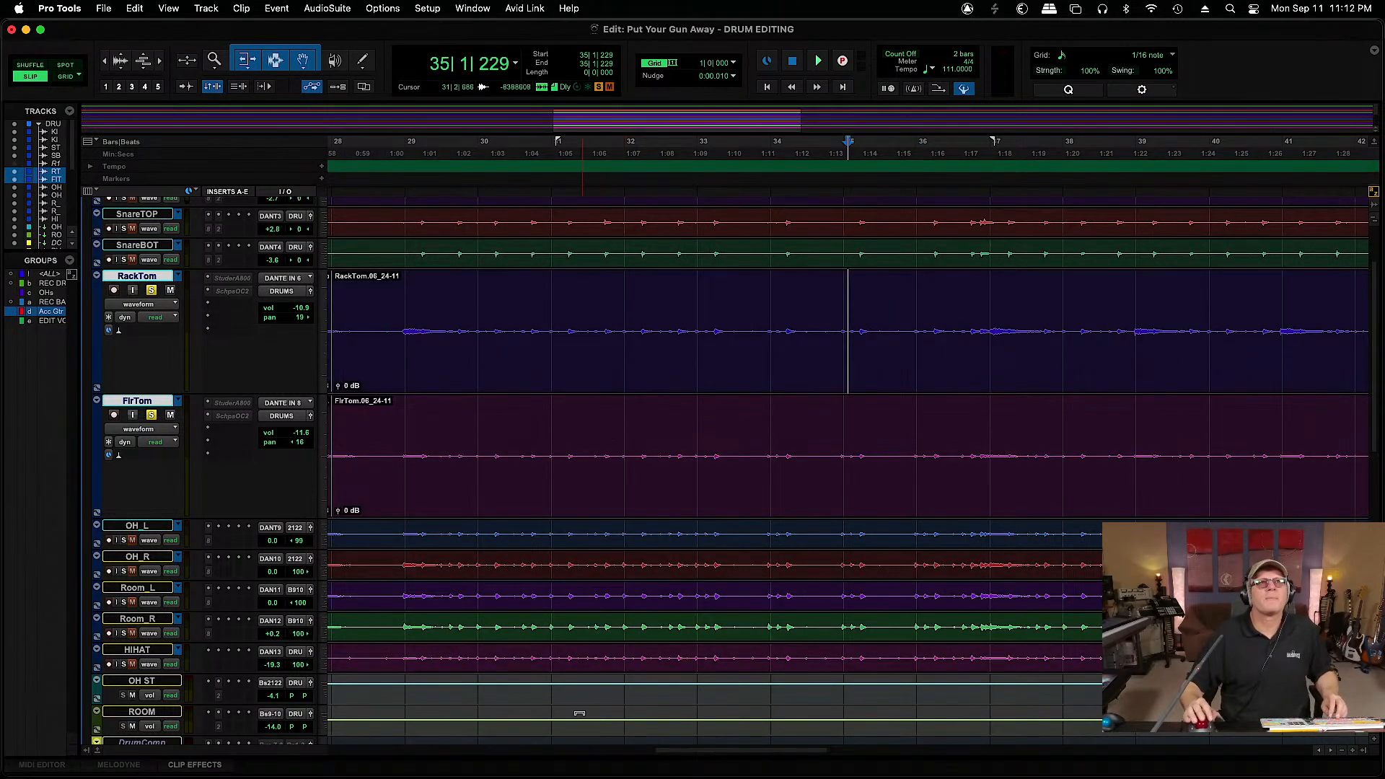
left_click_drag(676, 753, 785, 768)
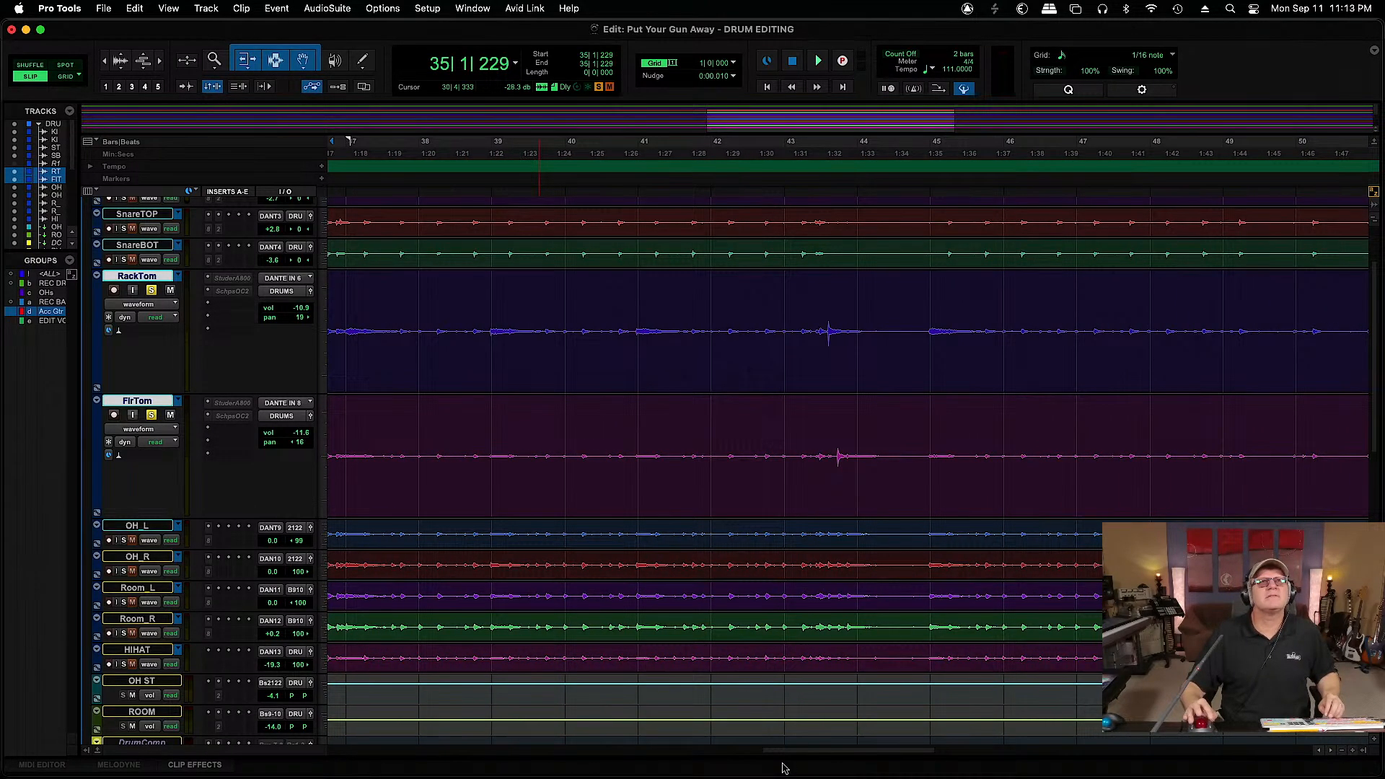
left_click(820, 331)
key("super+bracketright")
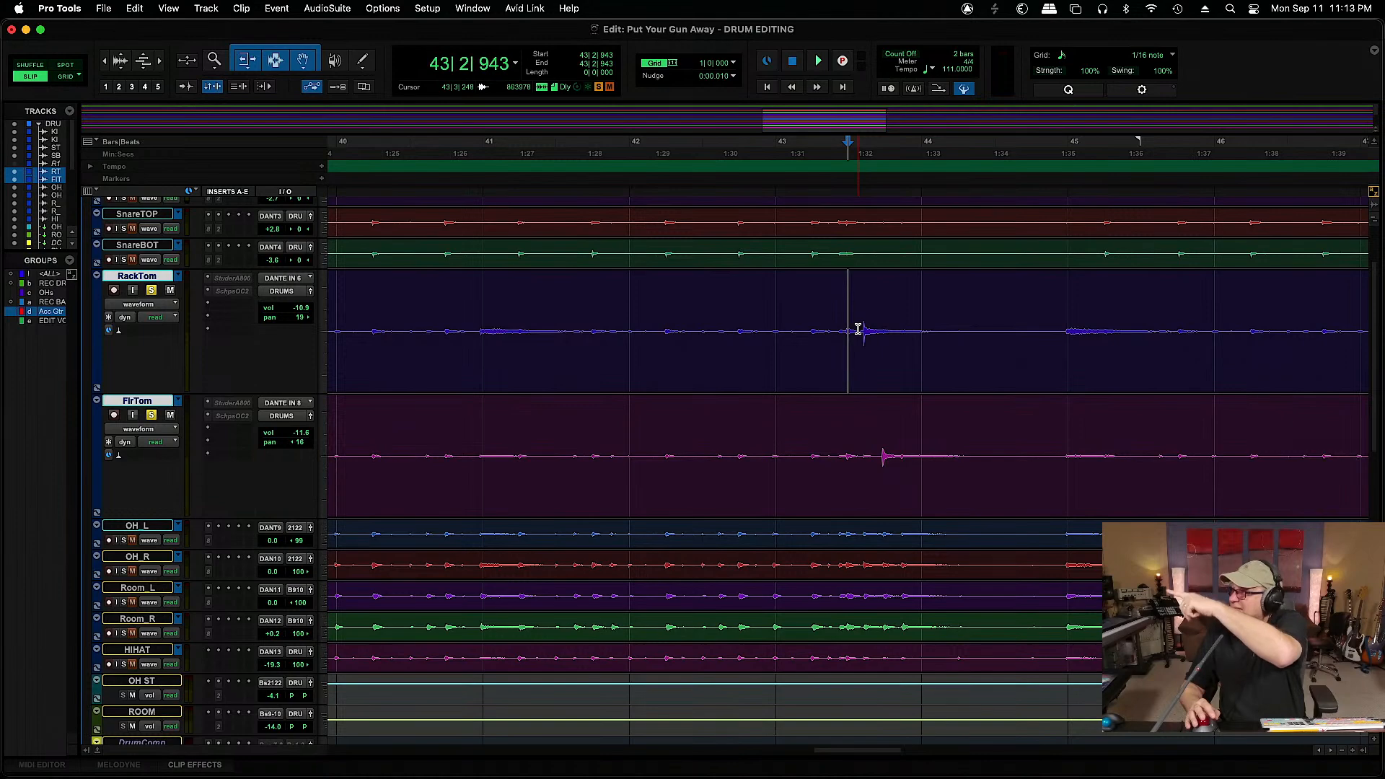
left_click_drag(858, 328, 965, 440)
key("super+e")
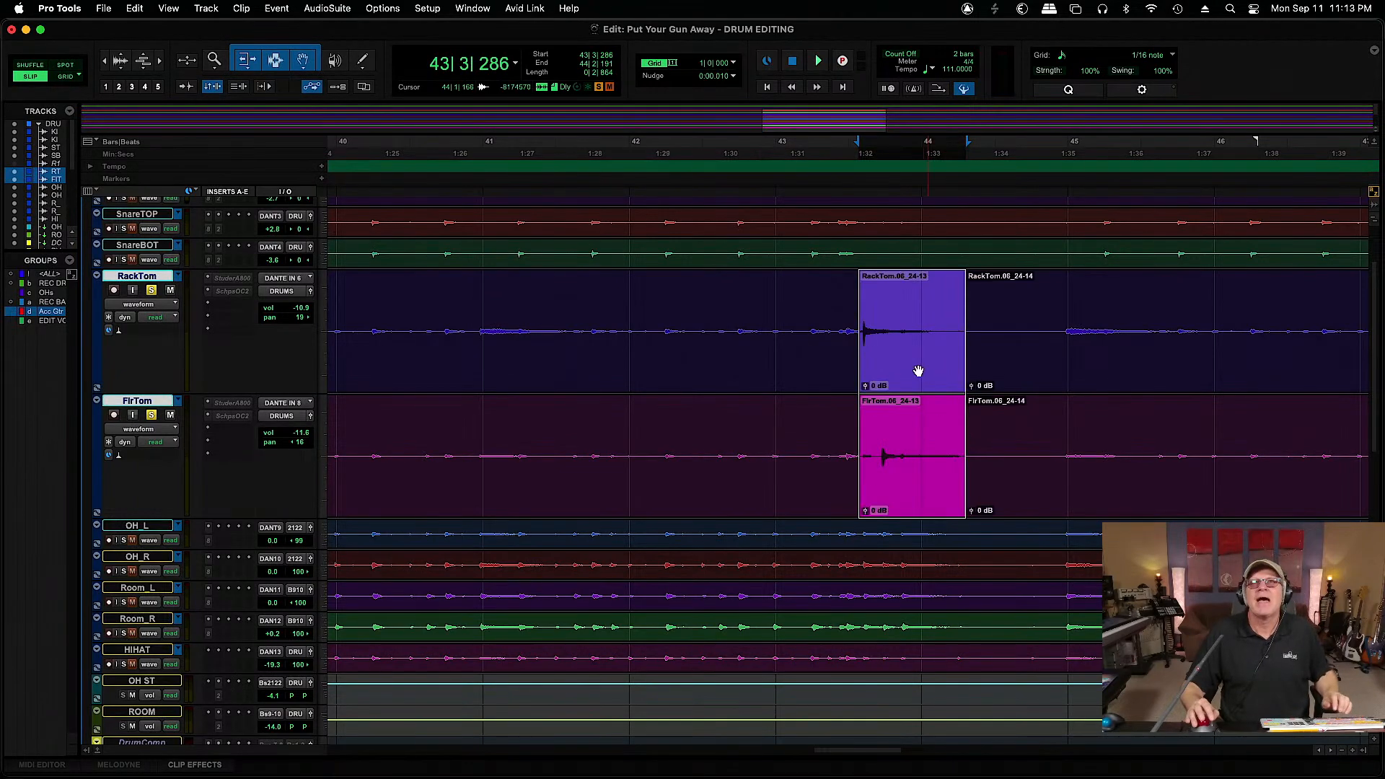
Mute the RackTom and FlrTom clips between the two fills, from 28|1|009 to 43|3|286
left_click(815, 473)
left_click(813, 390, "shift")
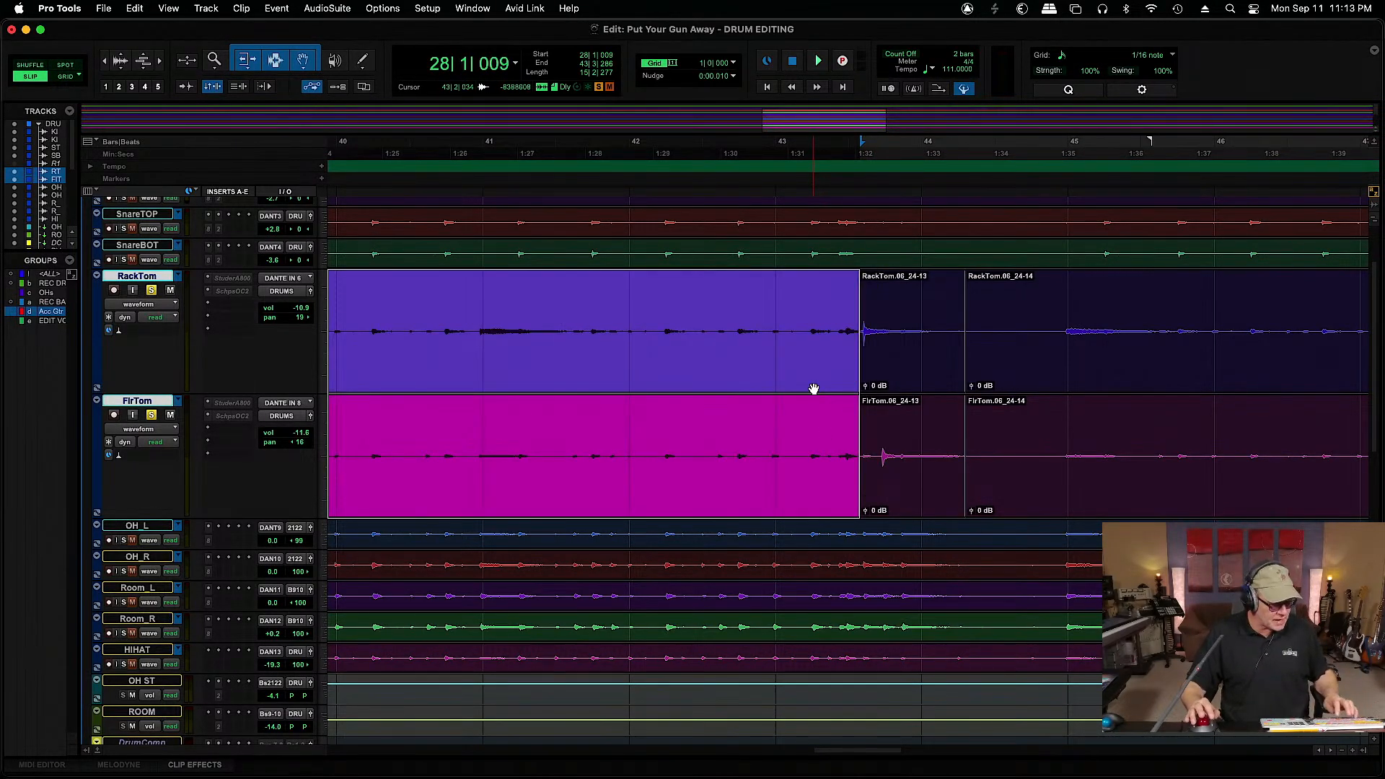
key("super+m")
Separate the tom fill on RackTom and FlrTom from 59|3|282 to 60|1|341 into its own clips
key("super+bracketleft")
key("super+bracketleft")
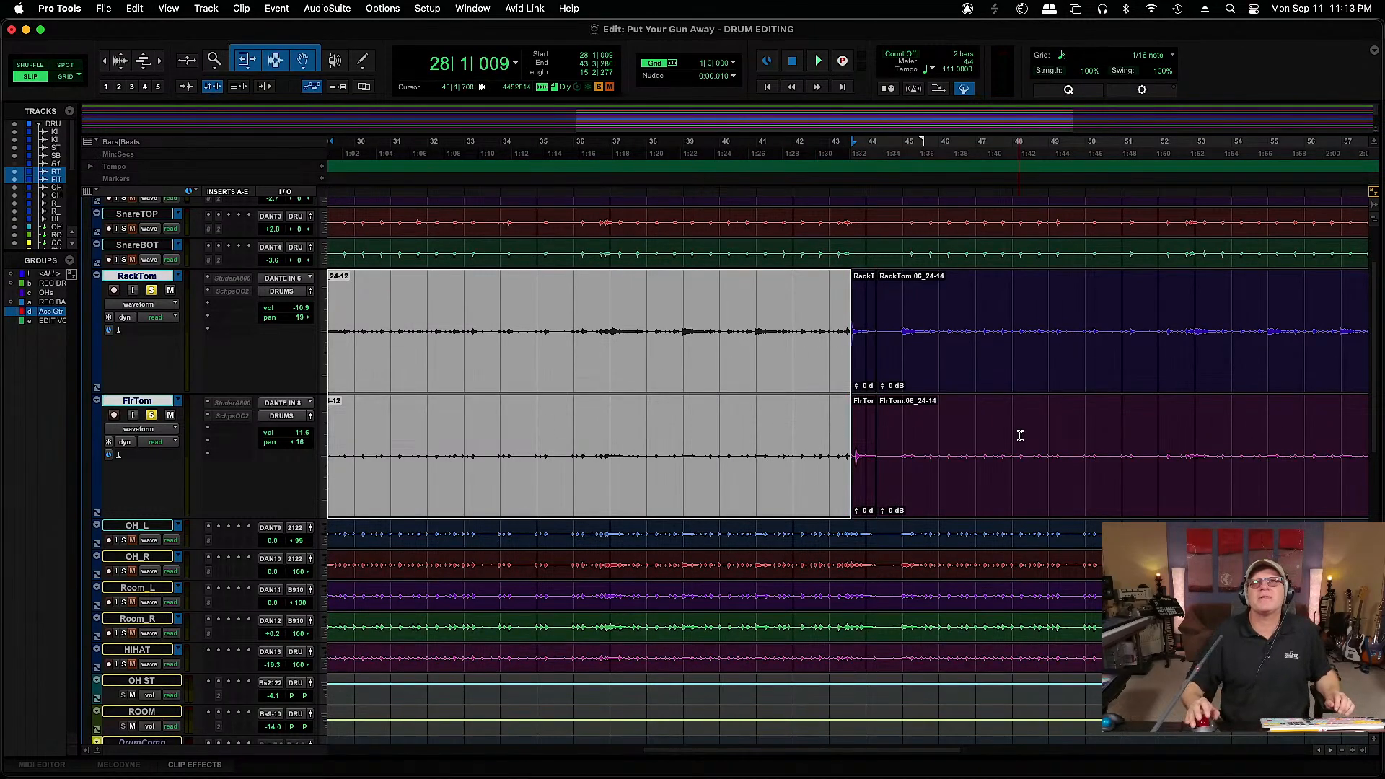
left_click_drag(754, 752, 942, 752)
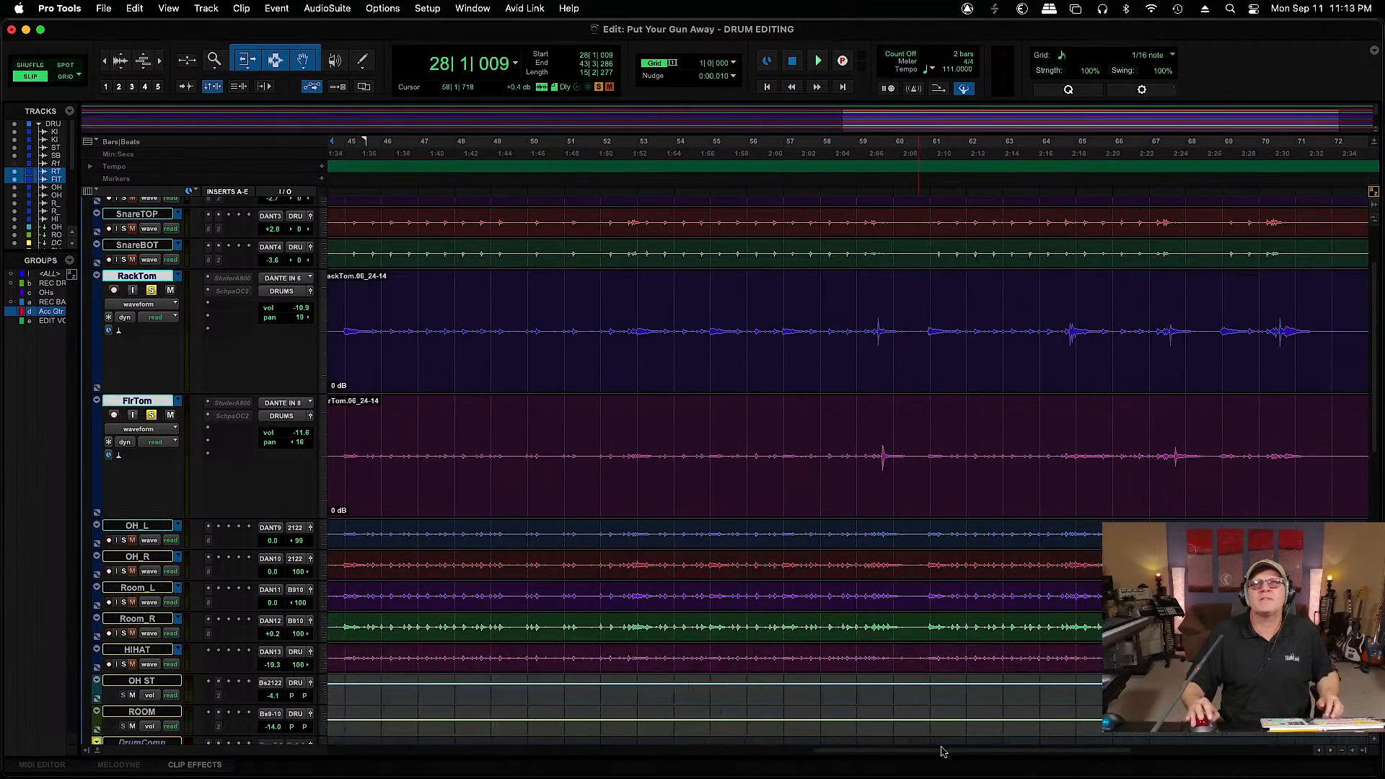
left_click(870, 319)
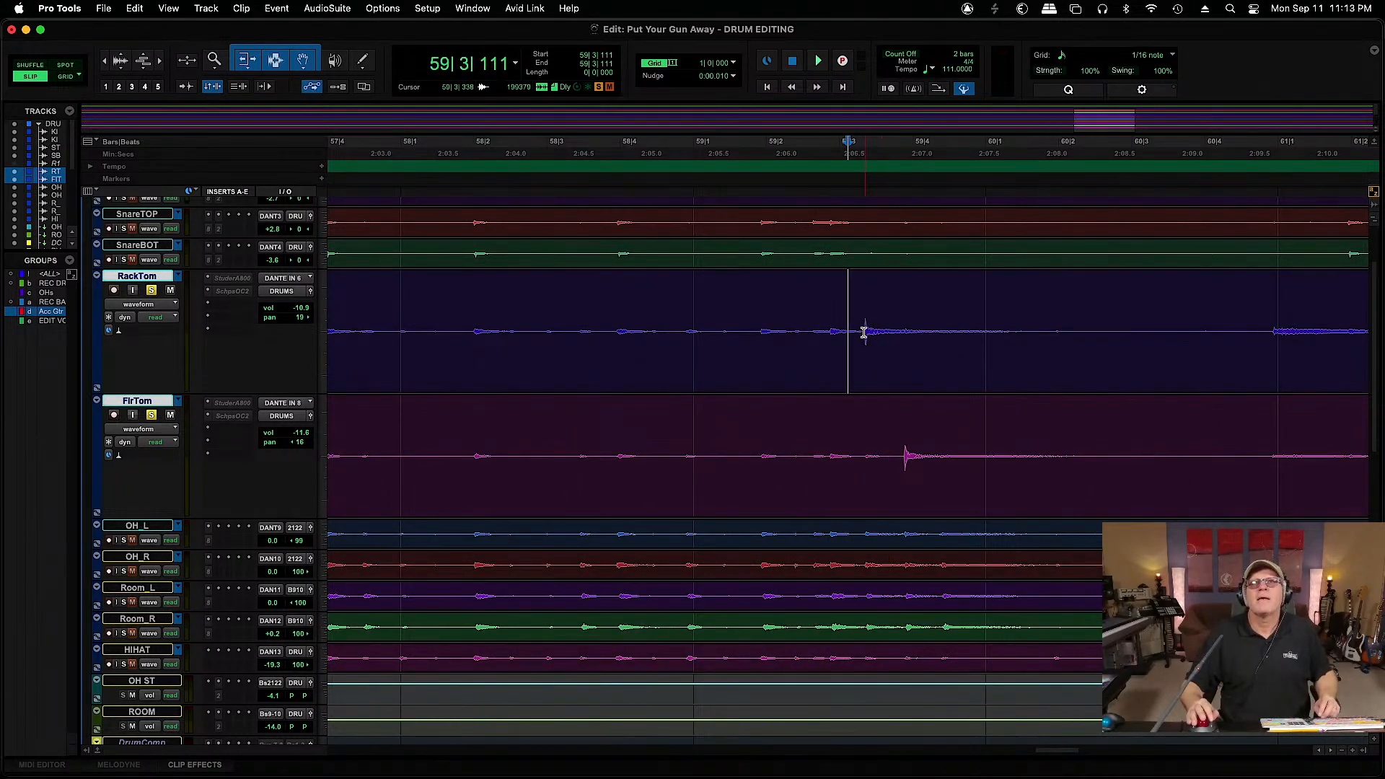
left_click_drag(862, 331, 1013, 465)
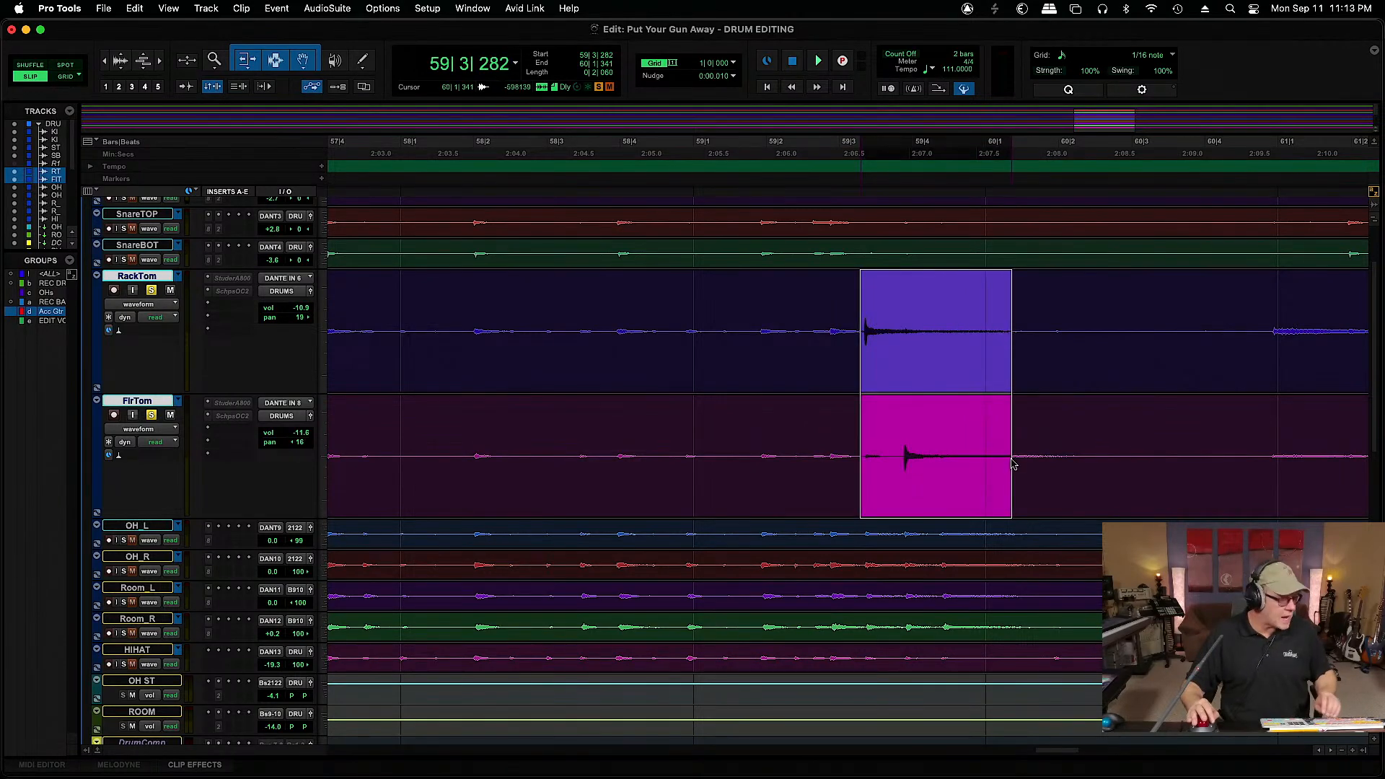
key("super+e")
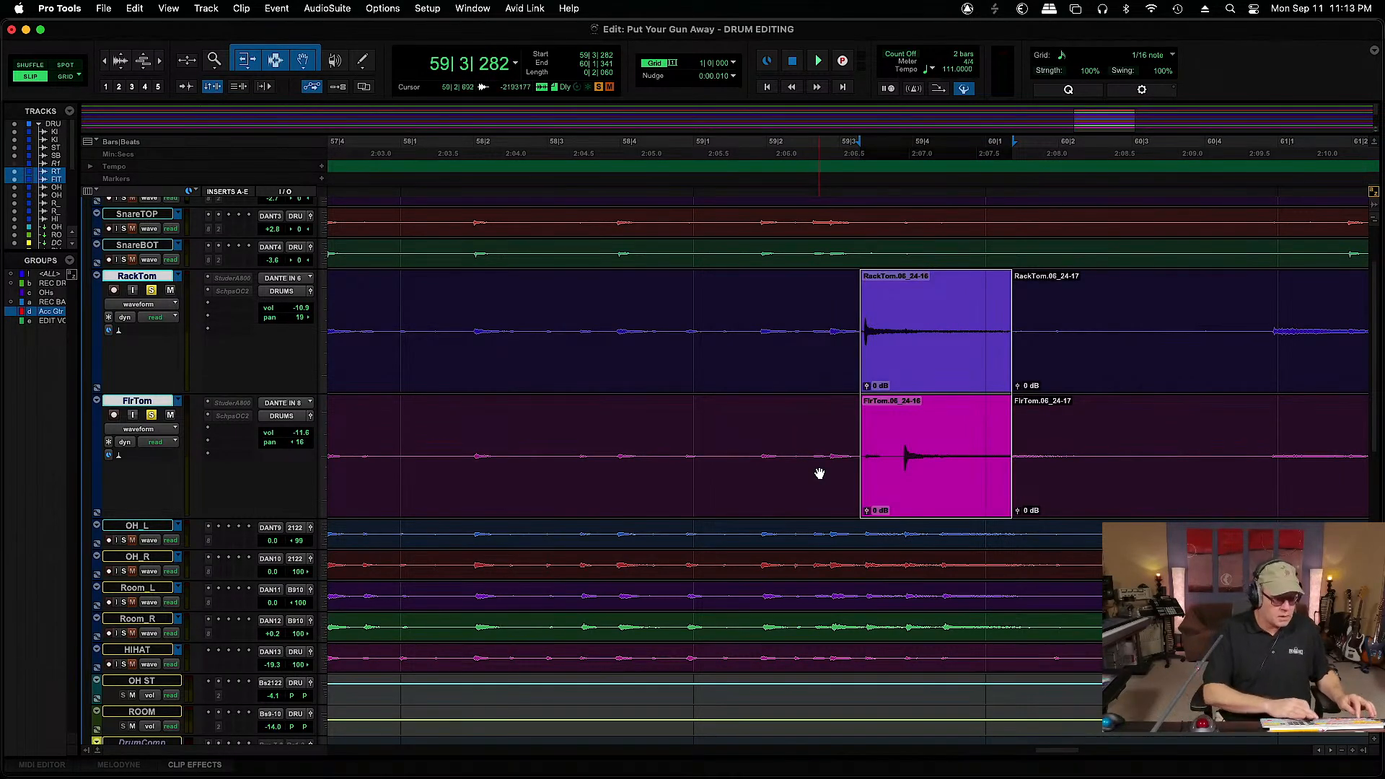
Mute the RackTom and FlrTom clips from 44|2|191 to 59|3|282
key("super+bracketleft")
key("super+bracketleft")
key("super+bracketleft")
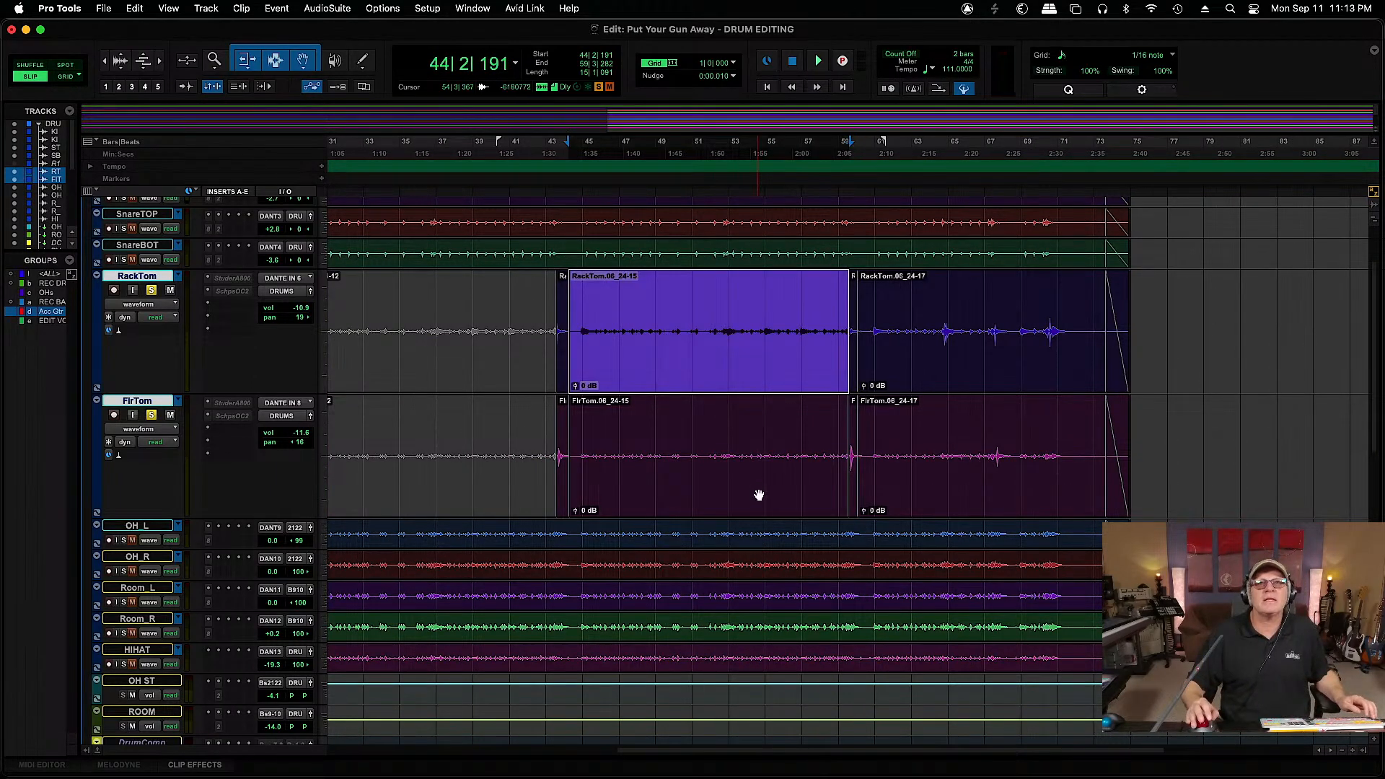
left_click(758, 494, "shift")
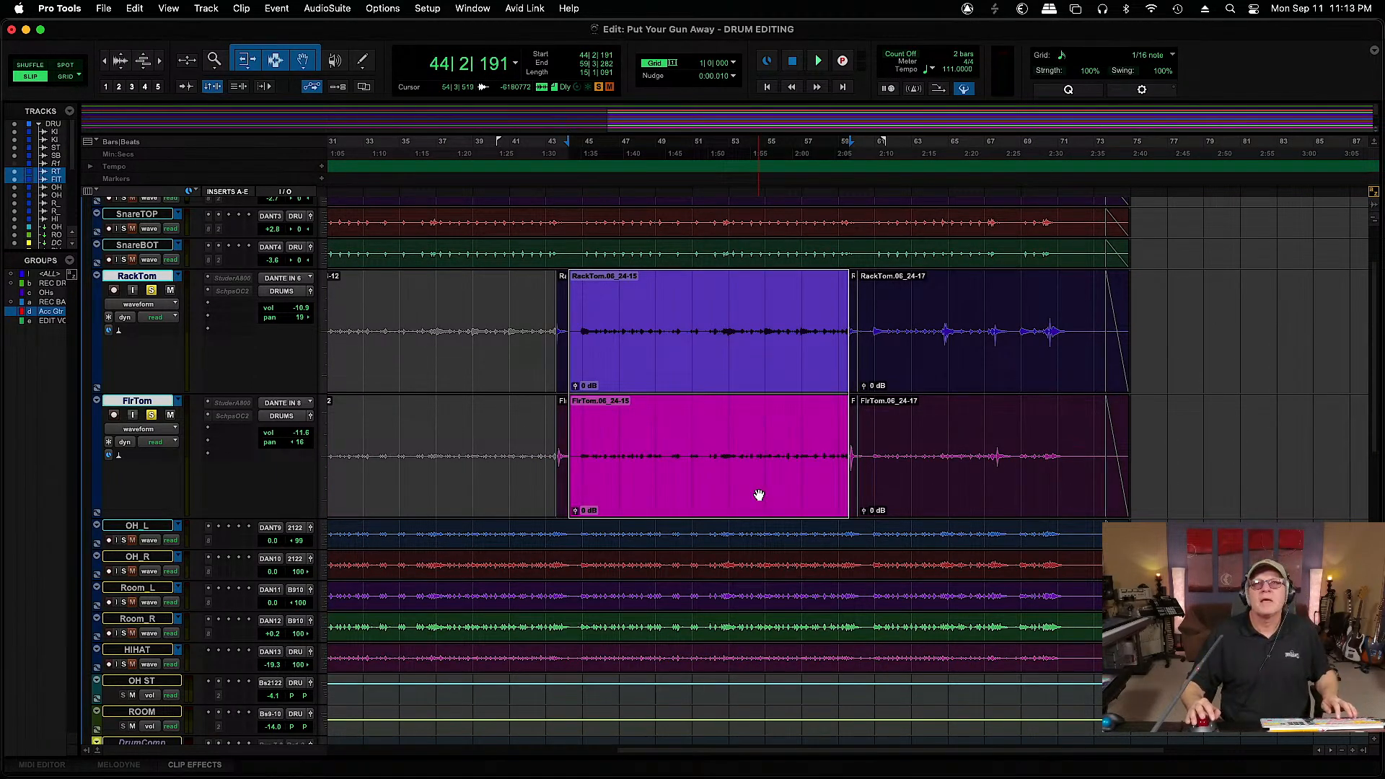
key("super+m")
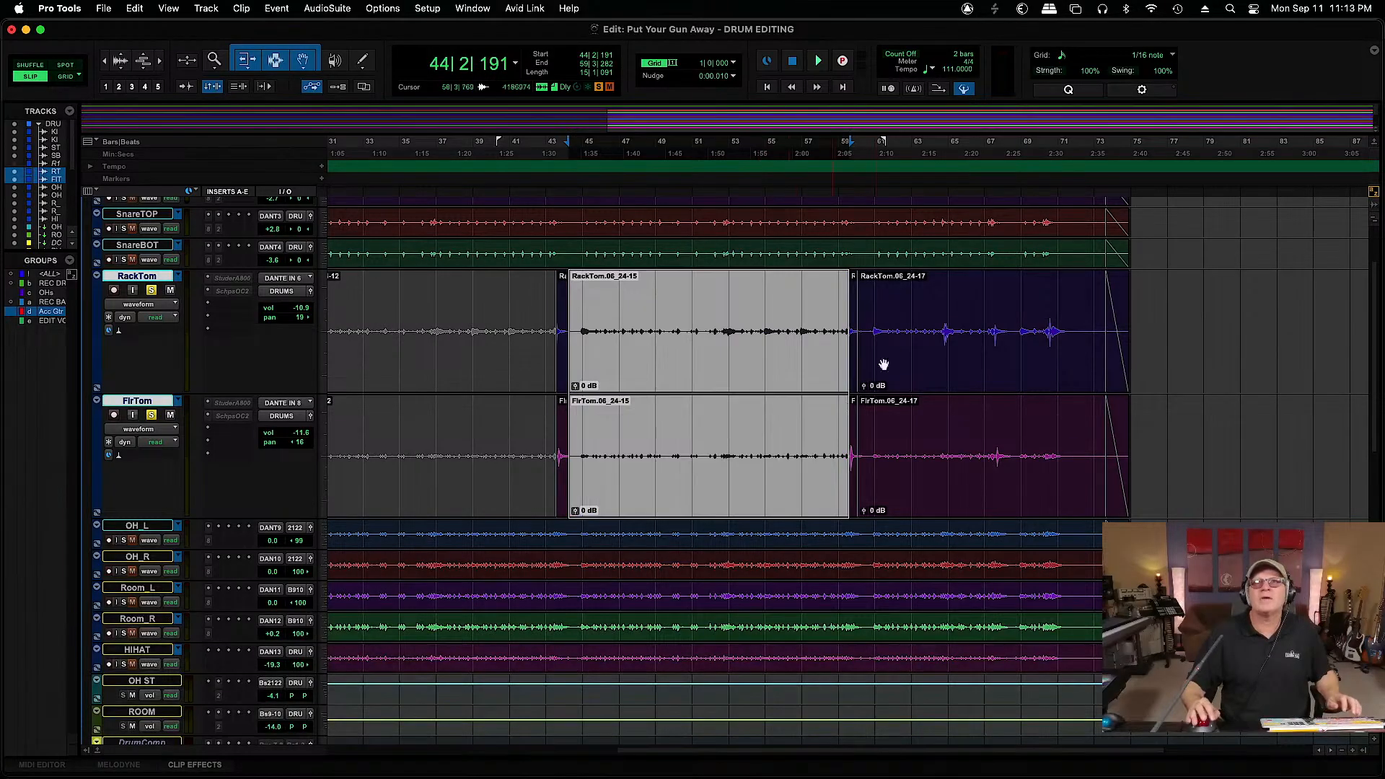
Audition the toms from 64|4|221 and separate the RackTom hits from 64|4|183 to 64|4|959 into their own clip
left_click(923, 327)
key("super+bracketright")
key("super+bracketright")
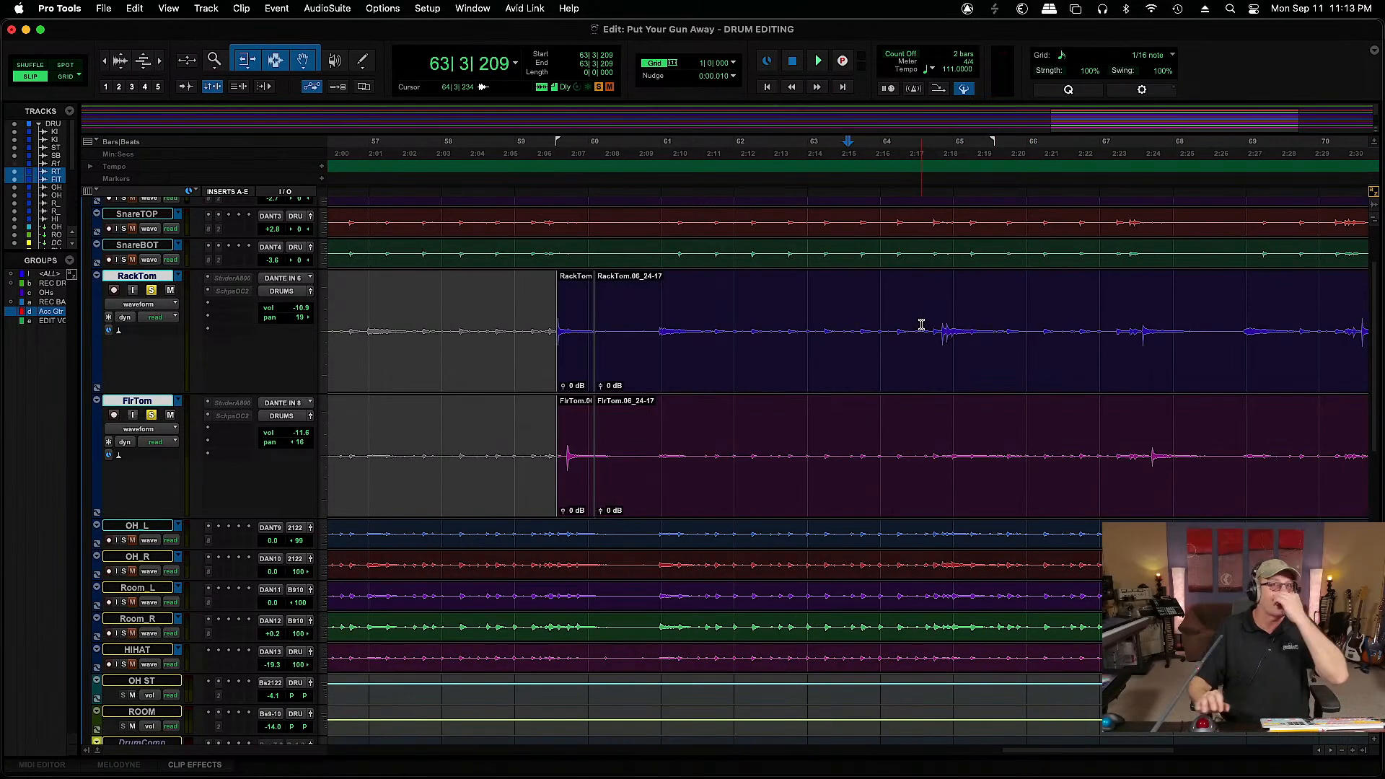
left_click(939, 322)
key("space")
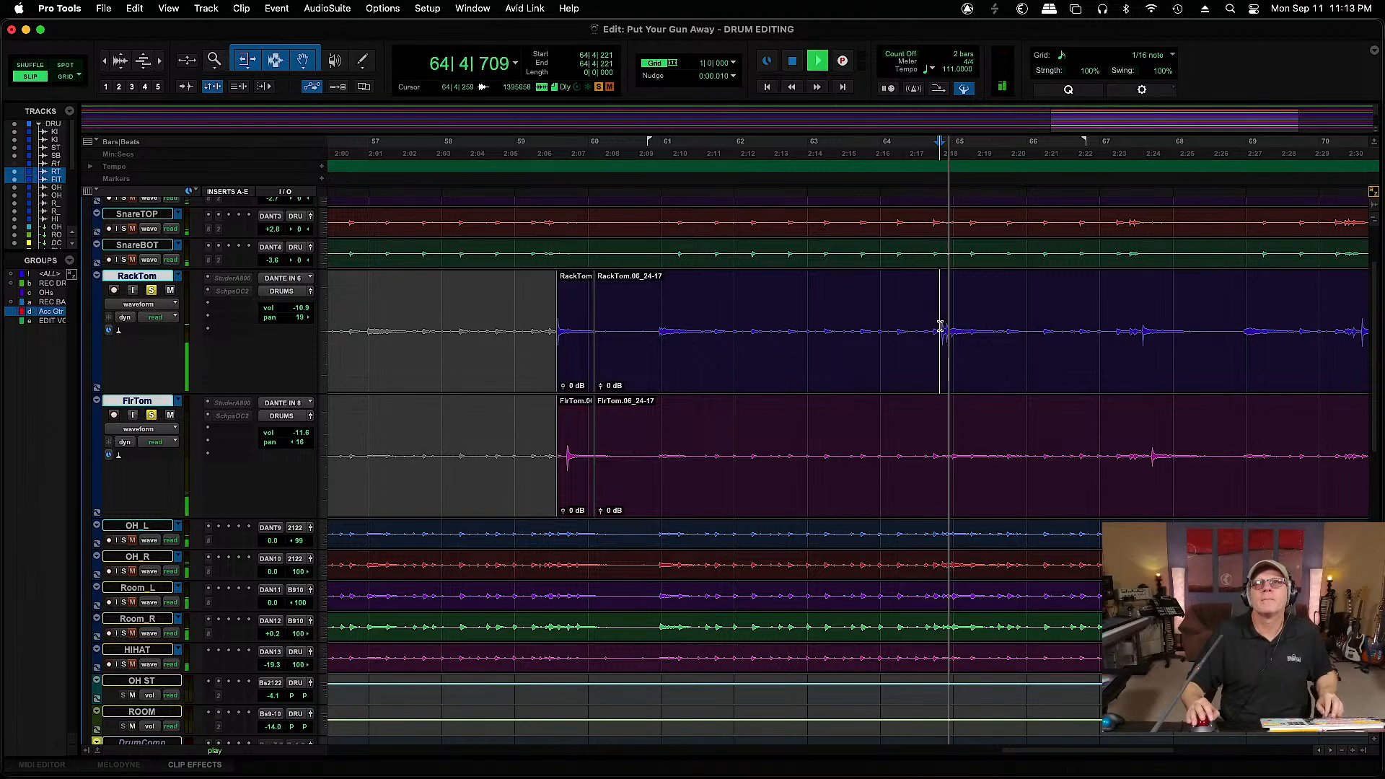
left_click_drag(940, 322, 980, 339)
key("super+e")
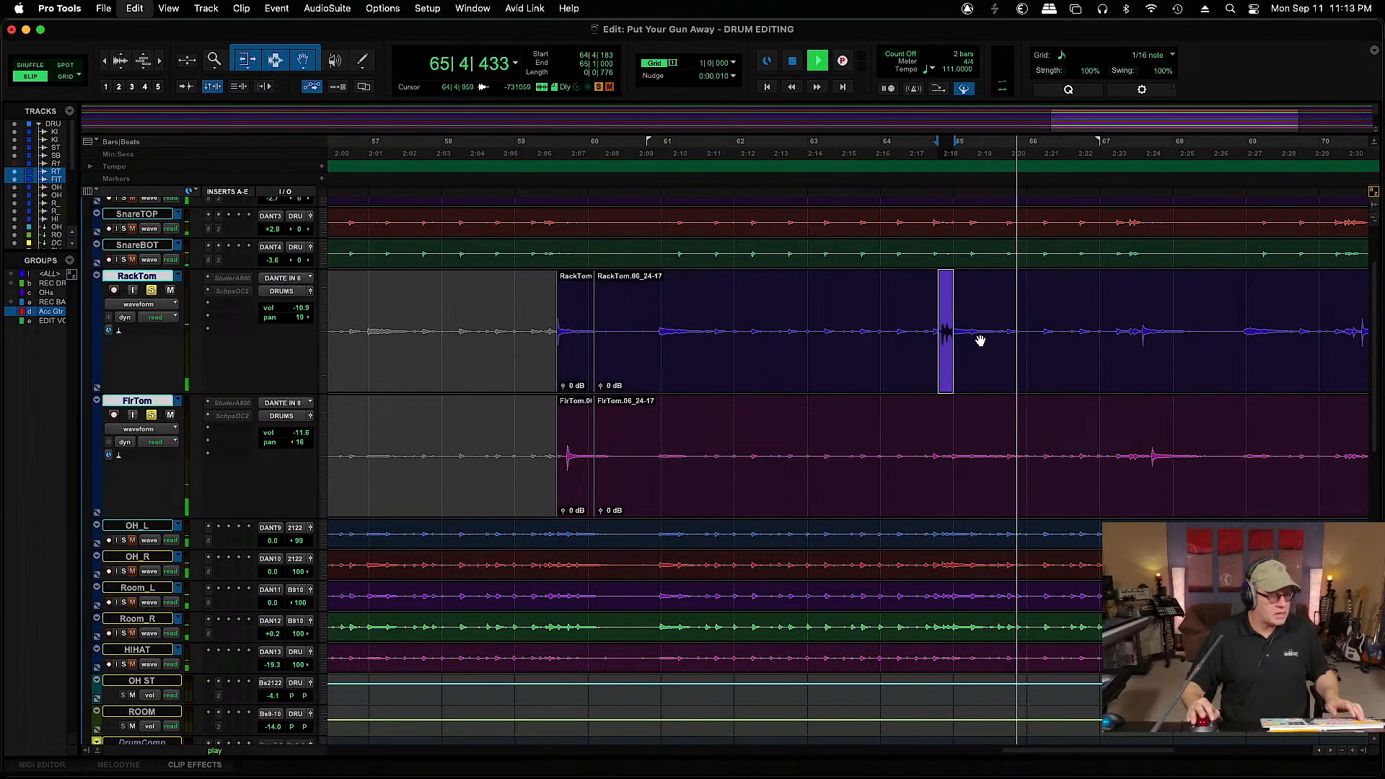
Separate the fill on both toms from 67|3|156 to 68|2|497 and the RackTom hit from 70|3|154 to 70|3|760
left_click_drag(1138, 329, 1199, 404)
key("super+e")
left_click_drag(1099, 754, 1147, 755)
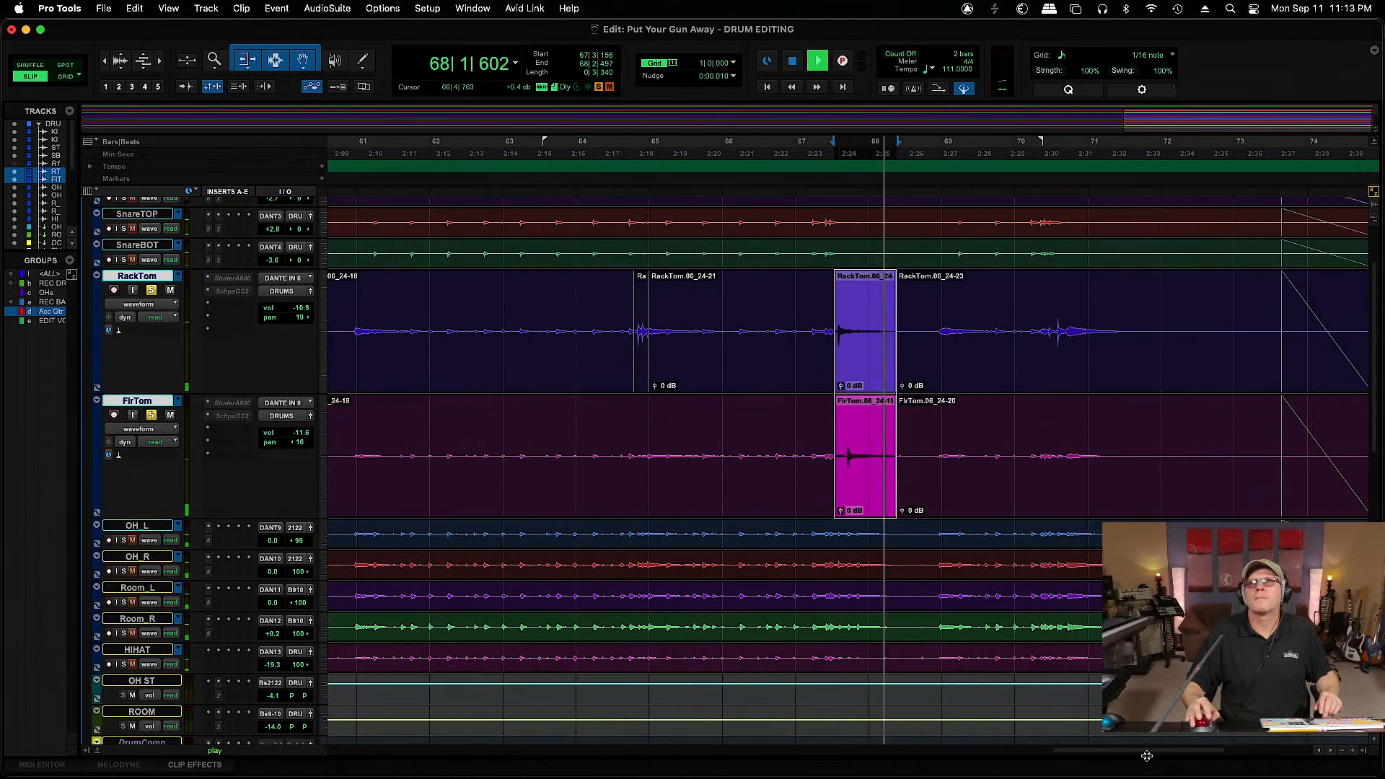
left_click(1043, 327)
key("space")
left_click_drag(1045, 330, 1057, 338)
key("super+e")
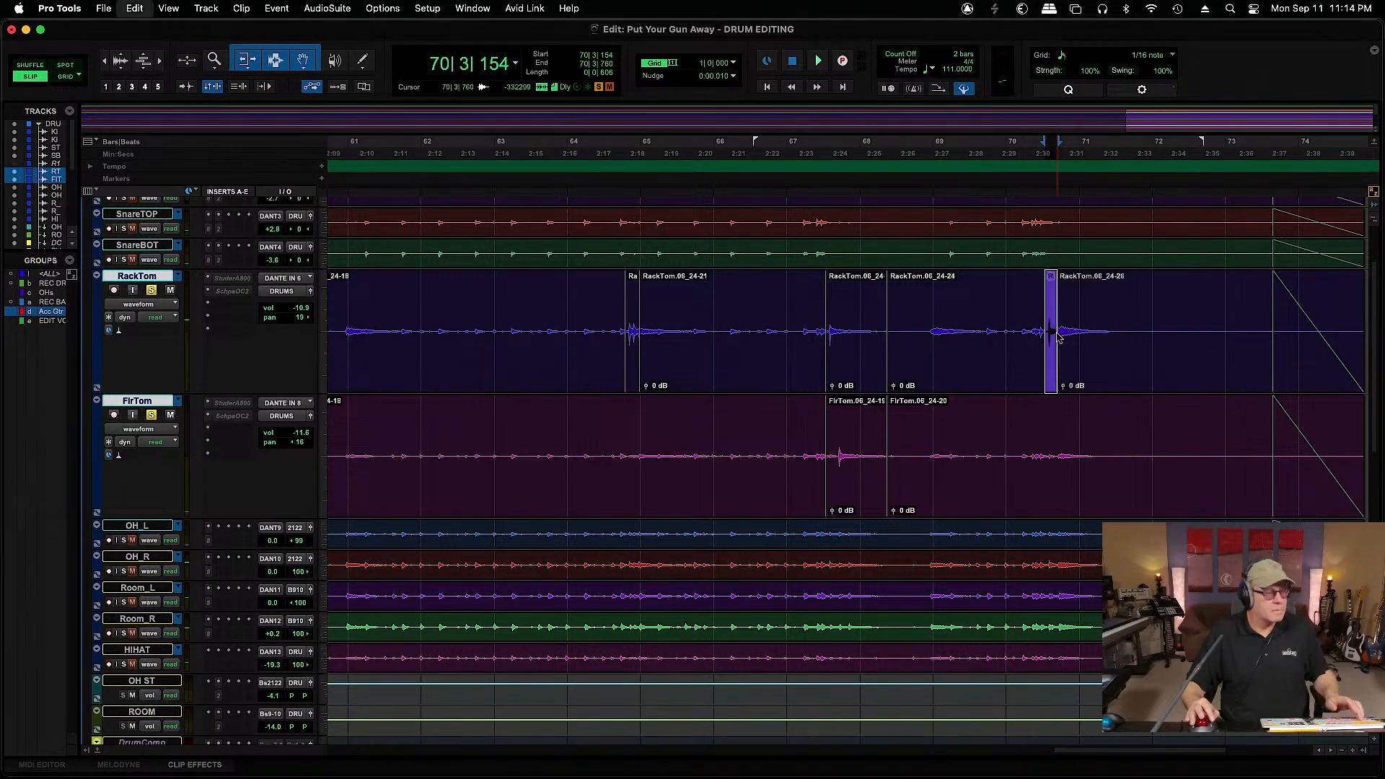
Mute the tom bleed after 68|2|497: the FlrTom clip and the RackTom clips before and after the bar 70 hit
left_click(1132, 368)
key("super+m")
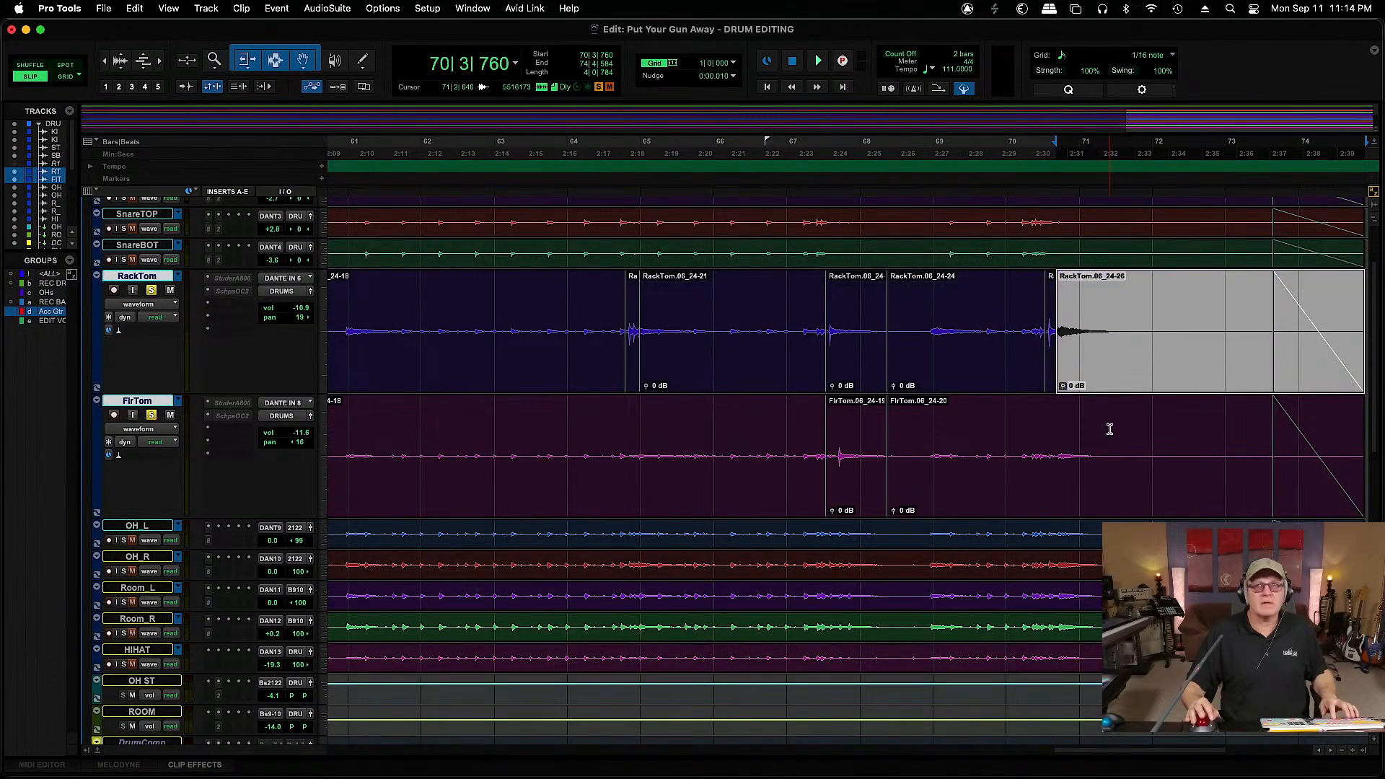
left_click(1098, 497)
key("super+m")
left_click(997, 375)
key("super+m")
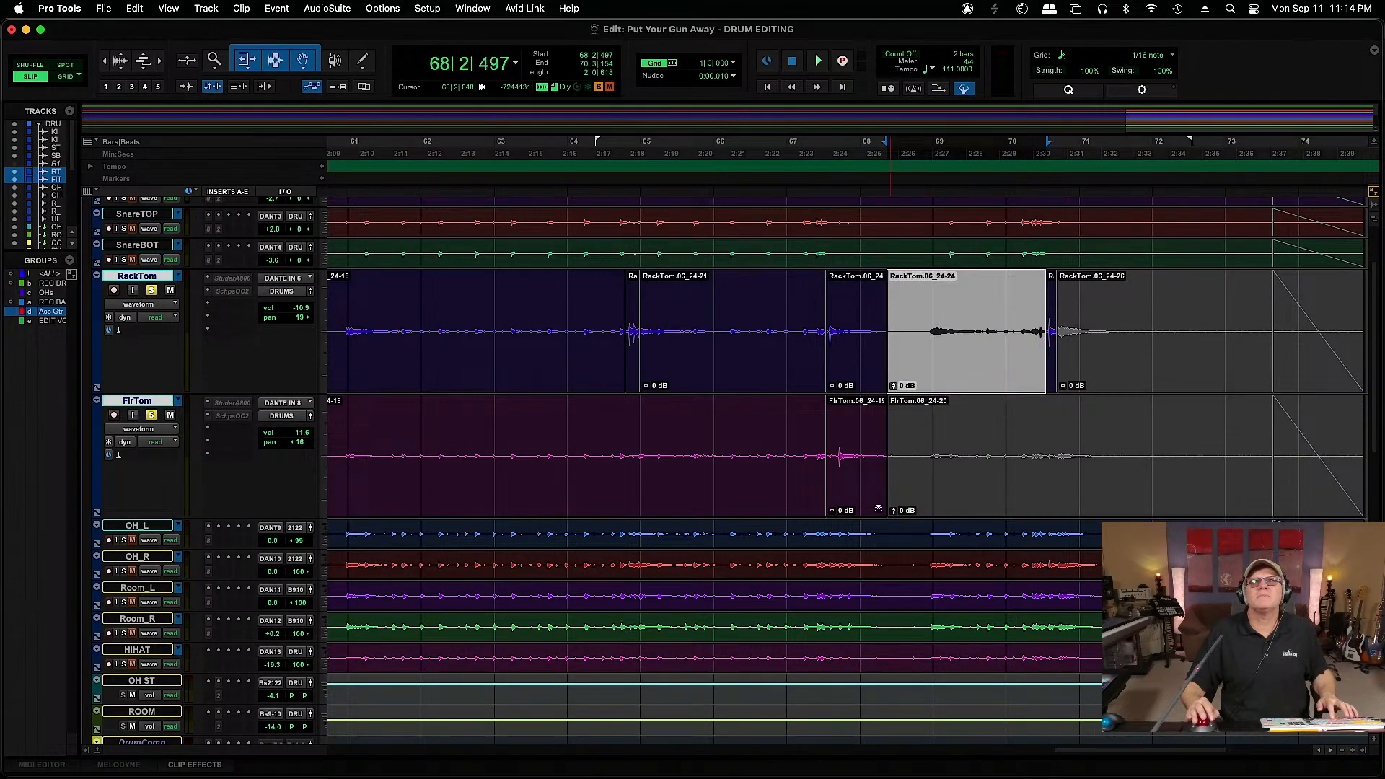
Mute the remaining RackTom and FlrTom bleed clips between 60|1|341 and 67|3|156, and save the session
left_click(764, 363)
key("super+m")
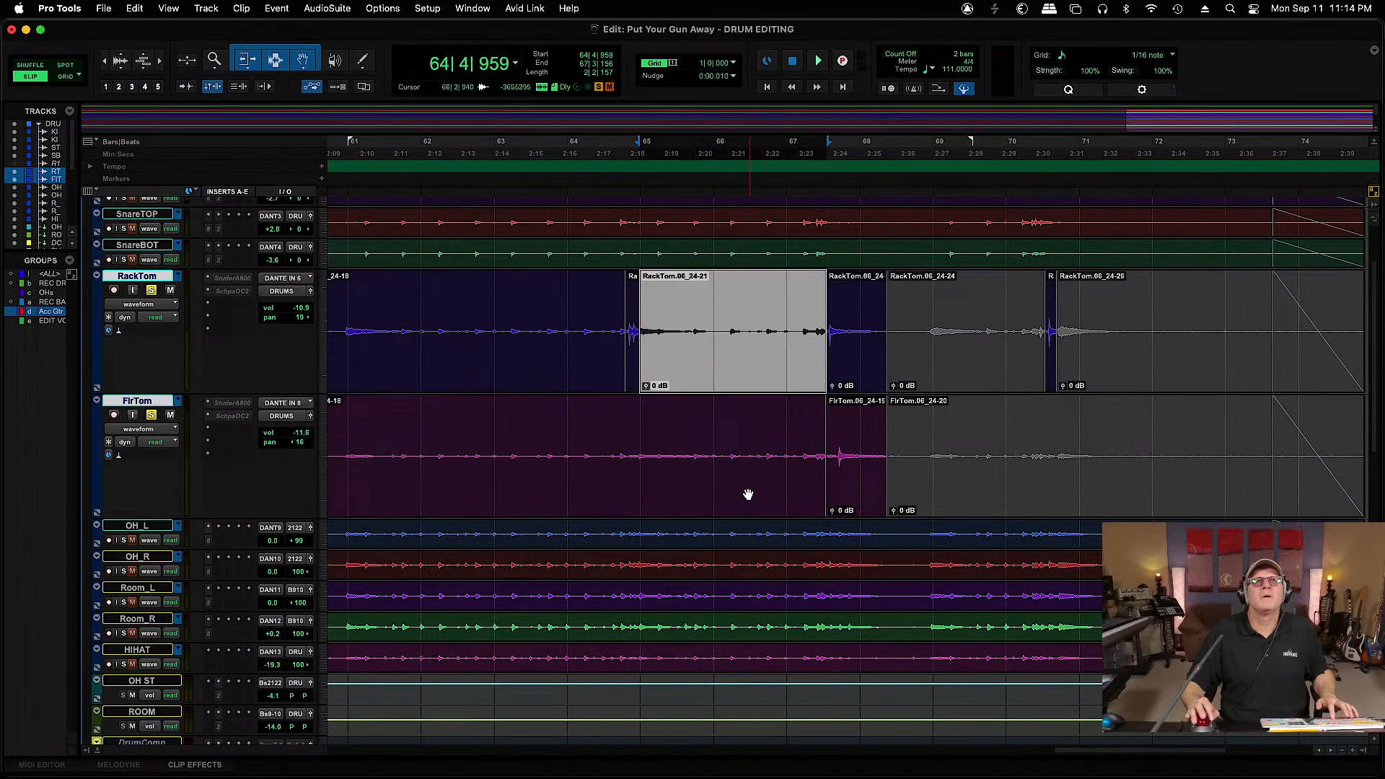
left_click(750, 481)
key("super+m")
left_click(593, 380)
key("super+m")
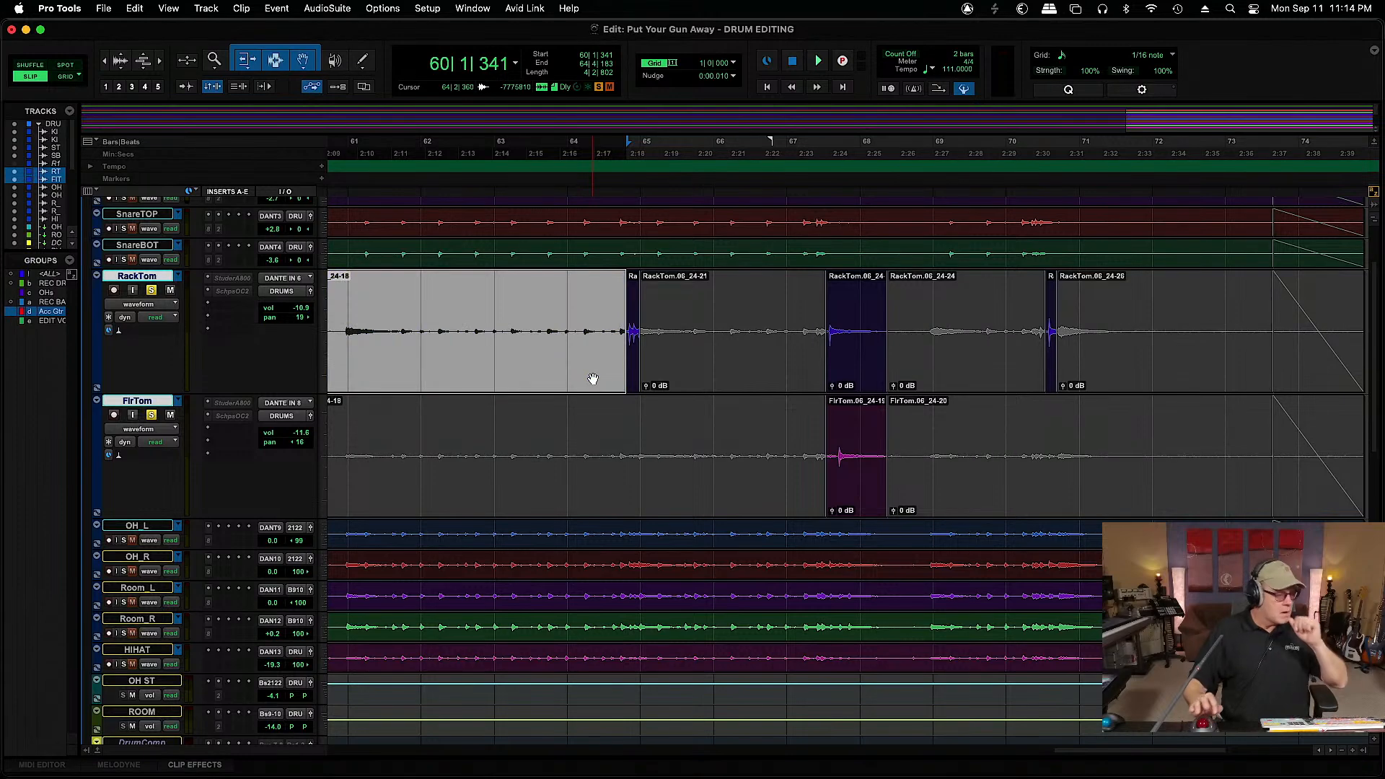
key("super+s")
Trim the start of the RackTom fill clip in bar 27 to 27|3|335 and add a short fade-in ending at 27|3|346
key("r")
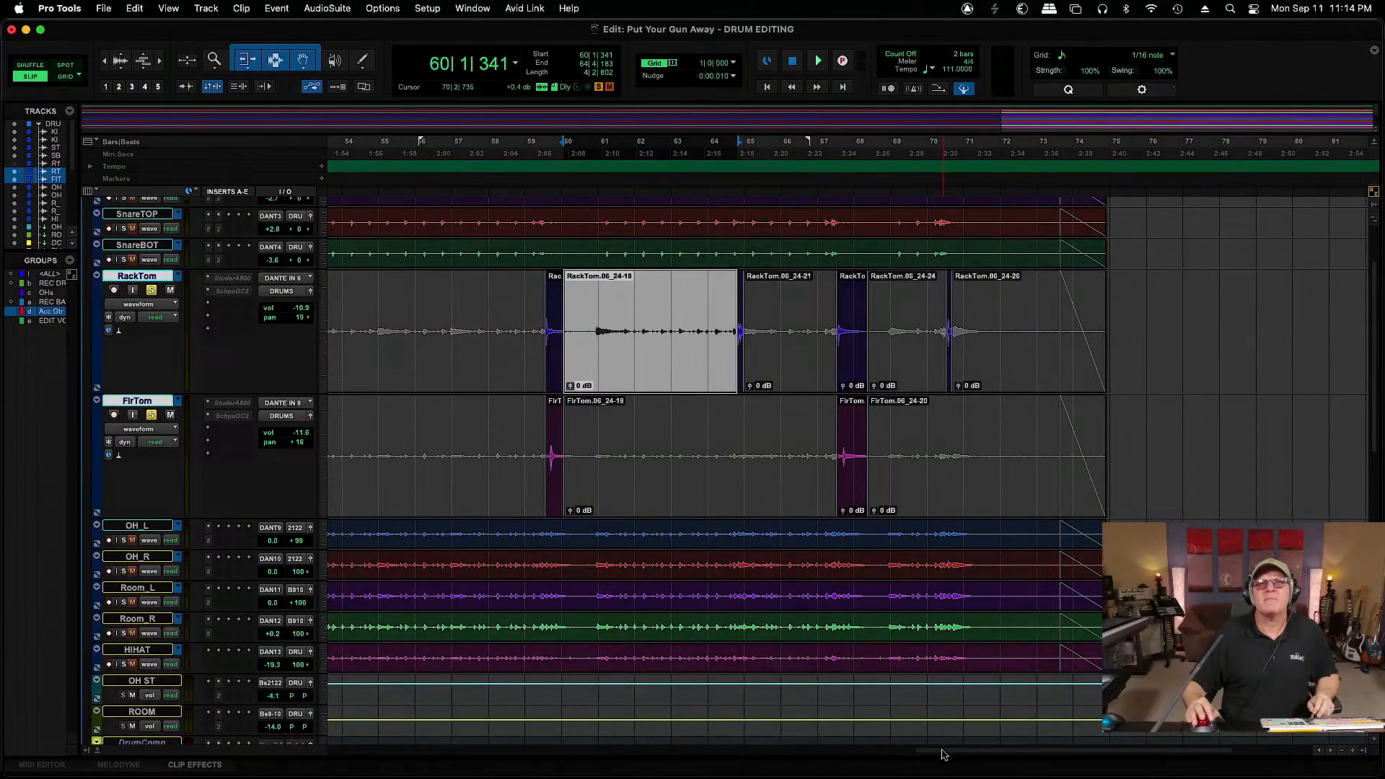
left_click_drag(941, 754, 550, 770)
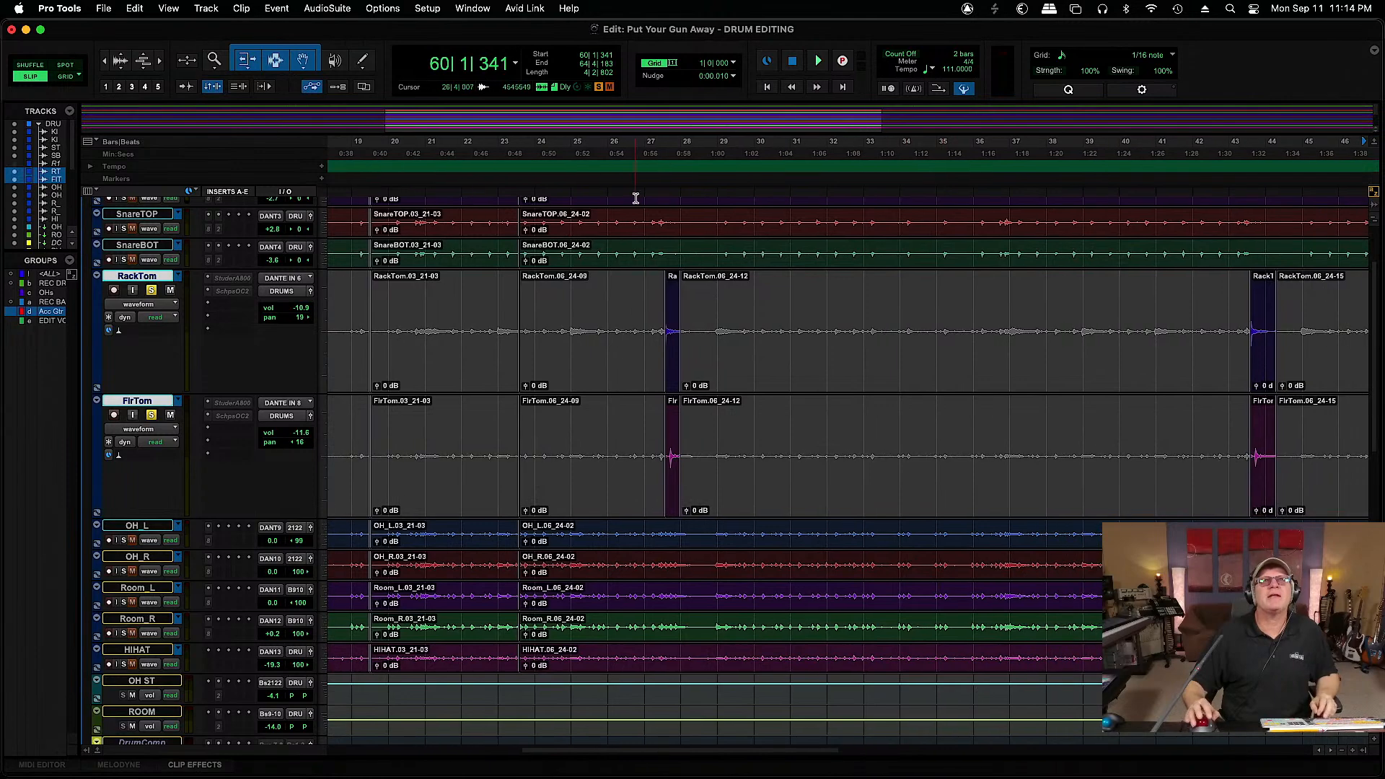
left_click(663, 142)
key("super+bracketright")
key("super+bracketright")
key("super+bracketright")
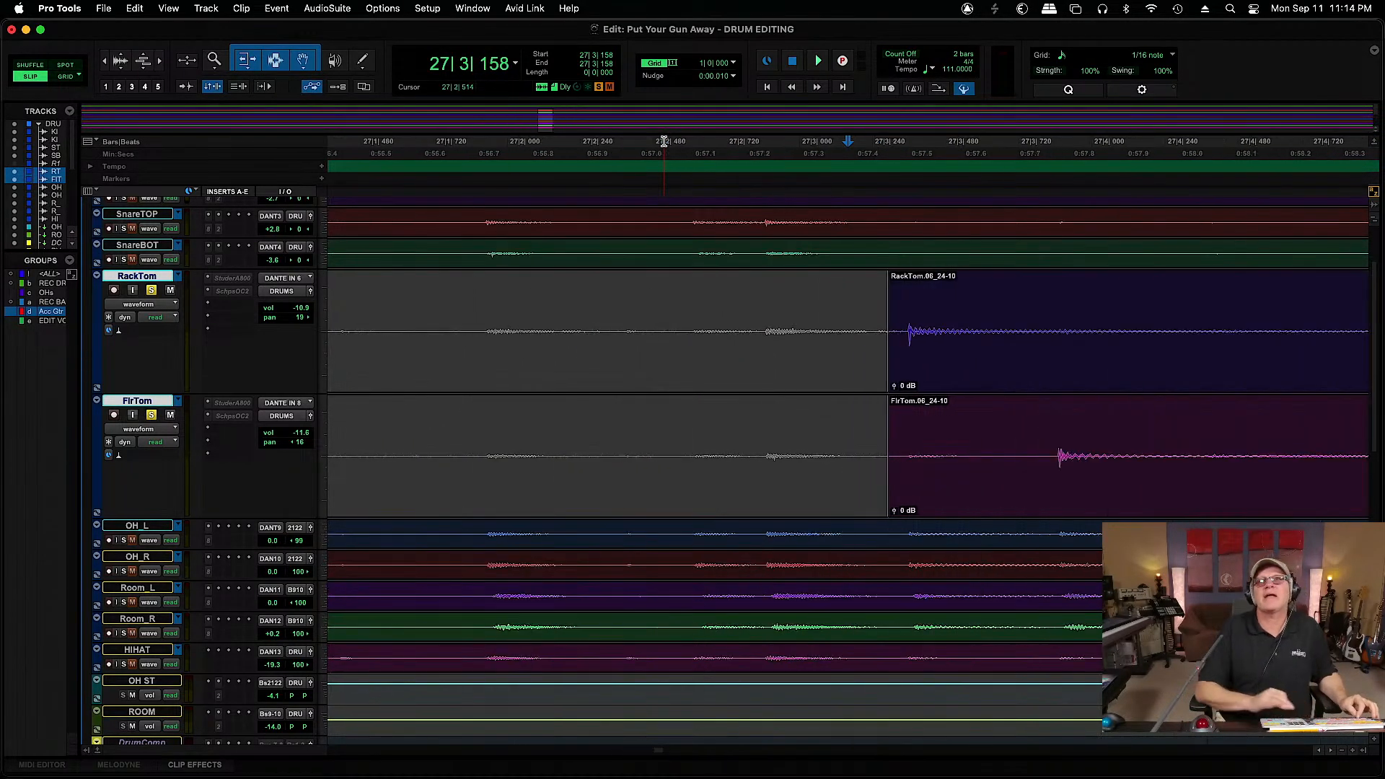
left_click(901, 320)
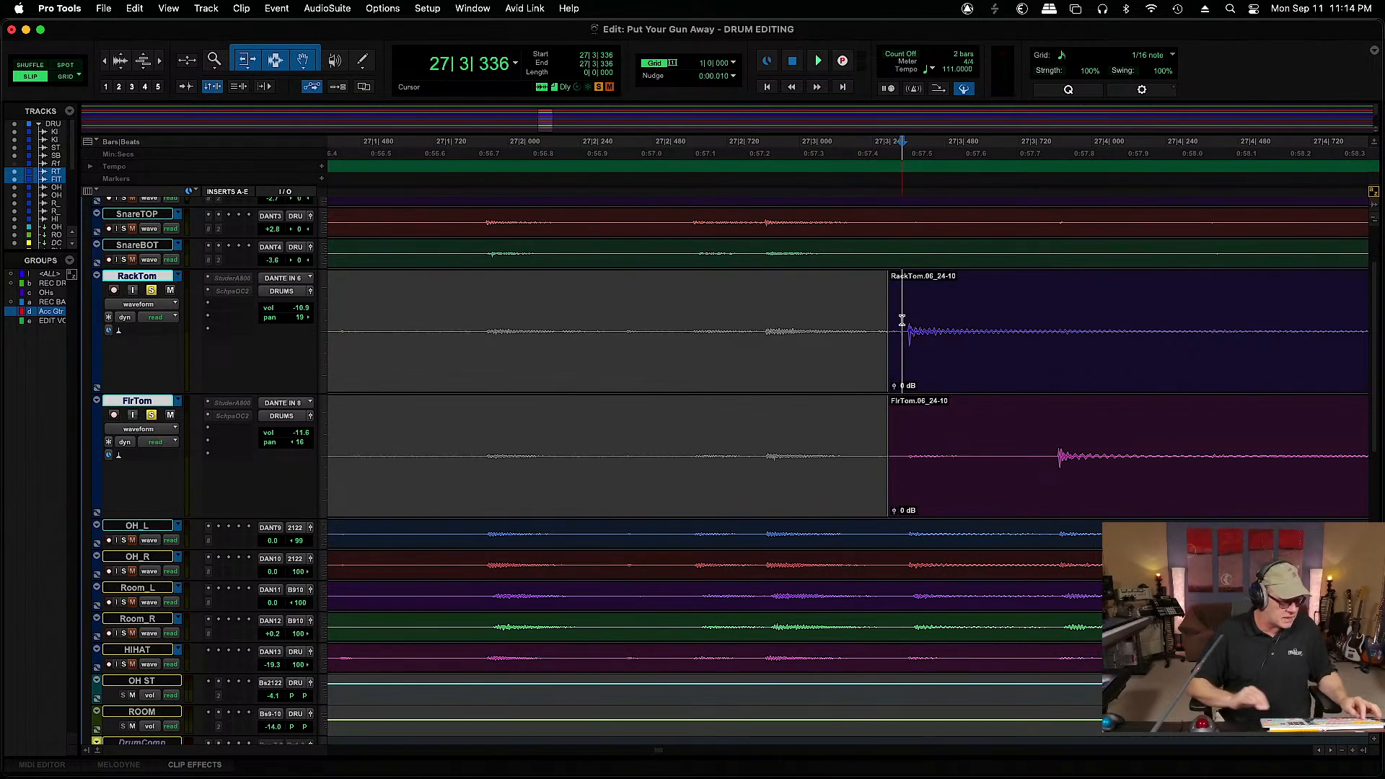
key("super+bracketright")
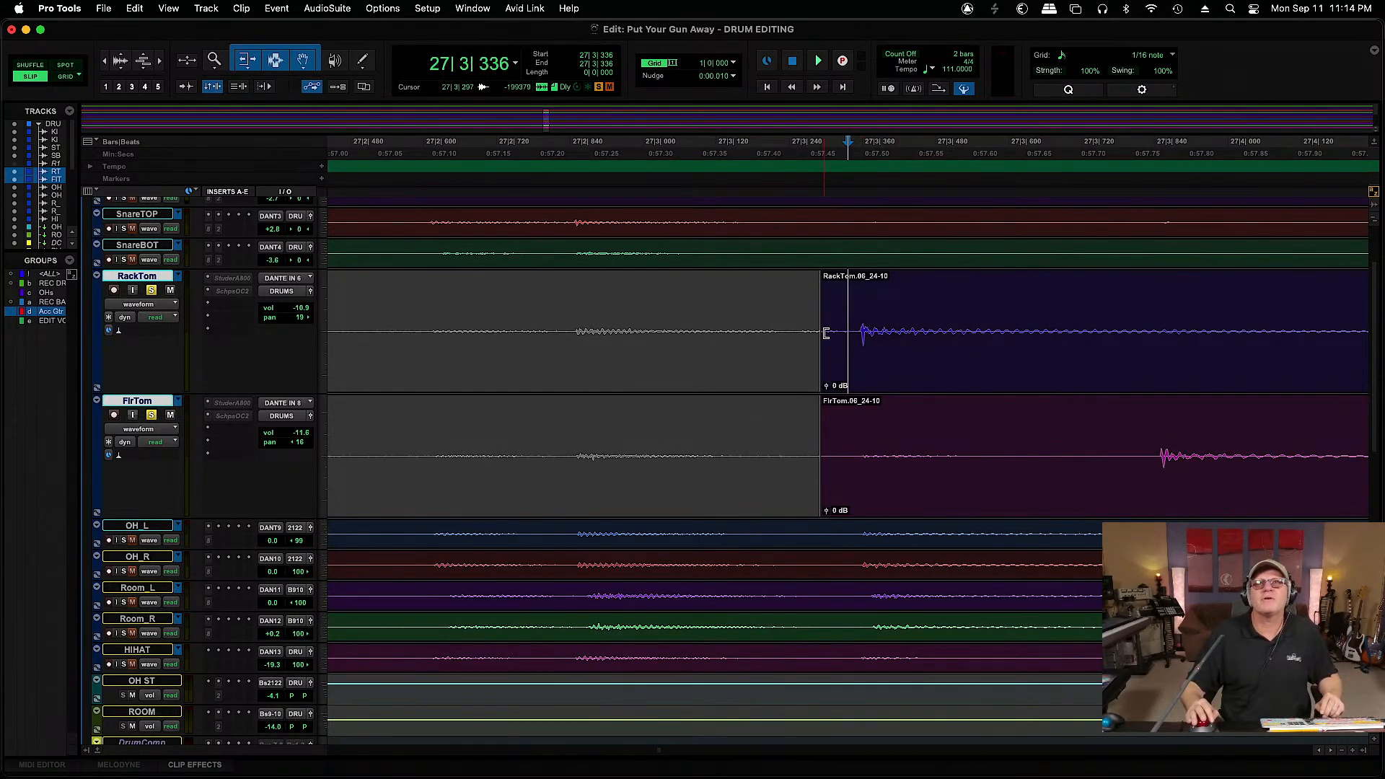
key("a")
left_click_drag(850, 295, 856, 329)
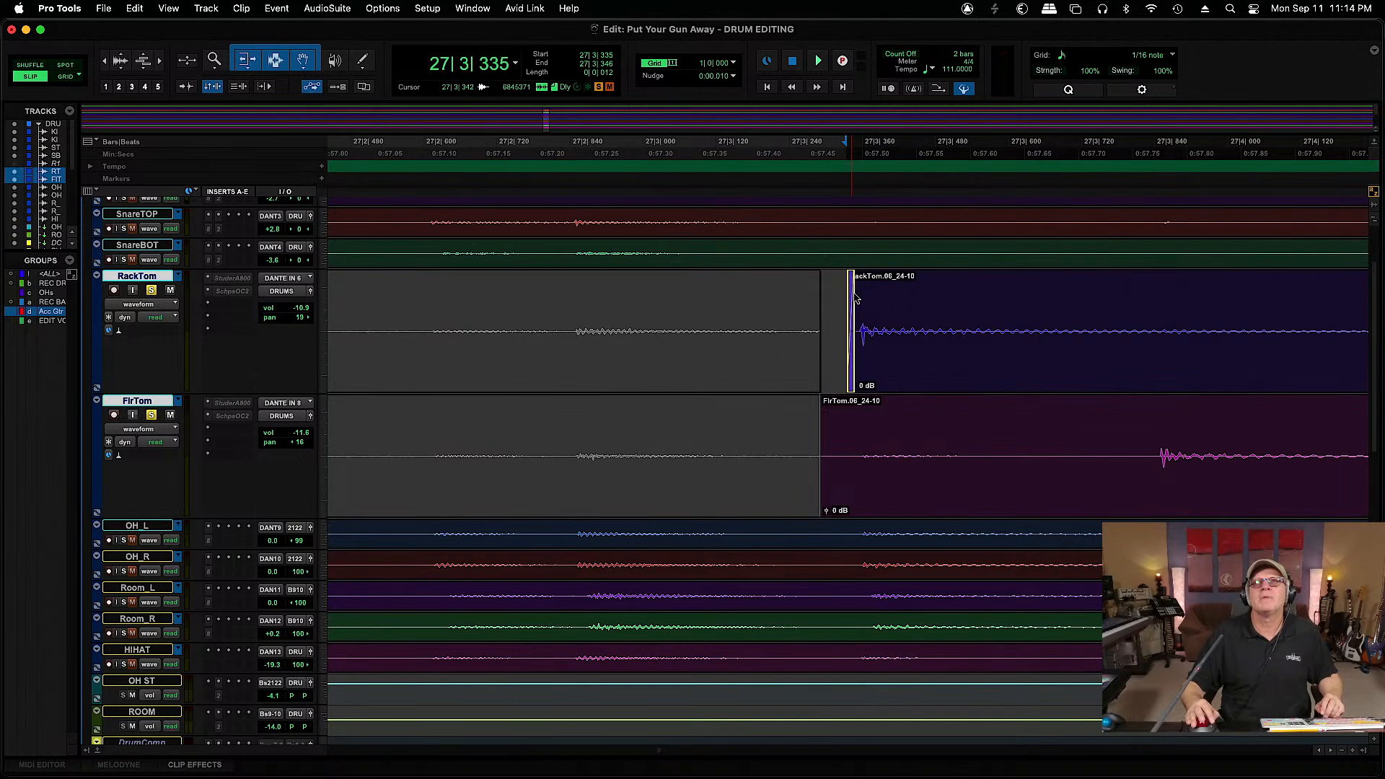
Trim the start of the bar 27 FlrTom fill clip to 27|3|830 with a short fade-in, and play the fill from 27|3|319
left_click_drag(826, 447, 1148, 448)
left_click(1151, 402)
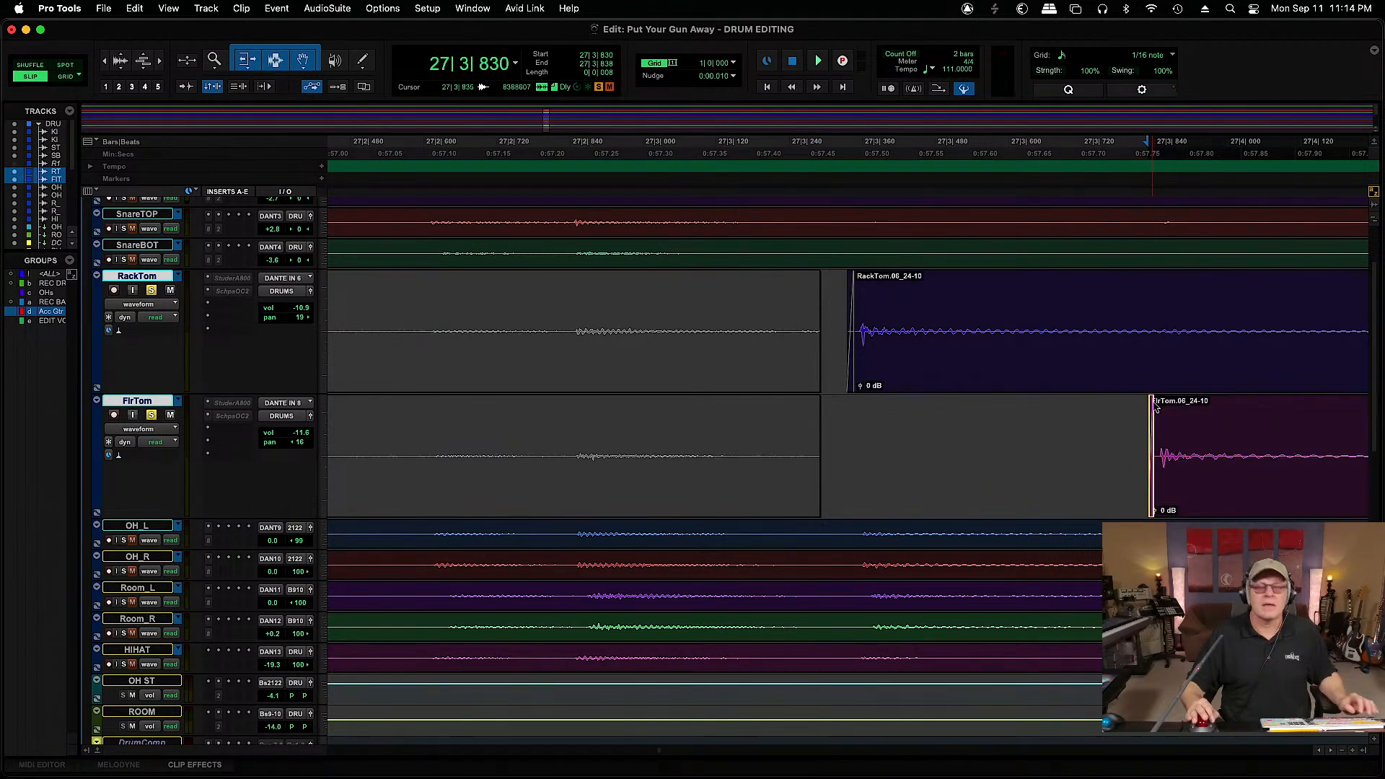
key("r")
key("r")
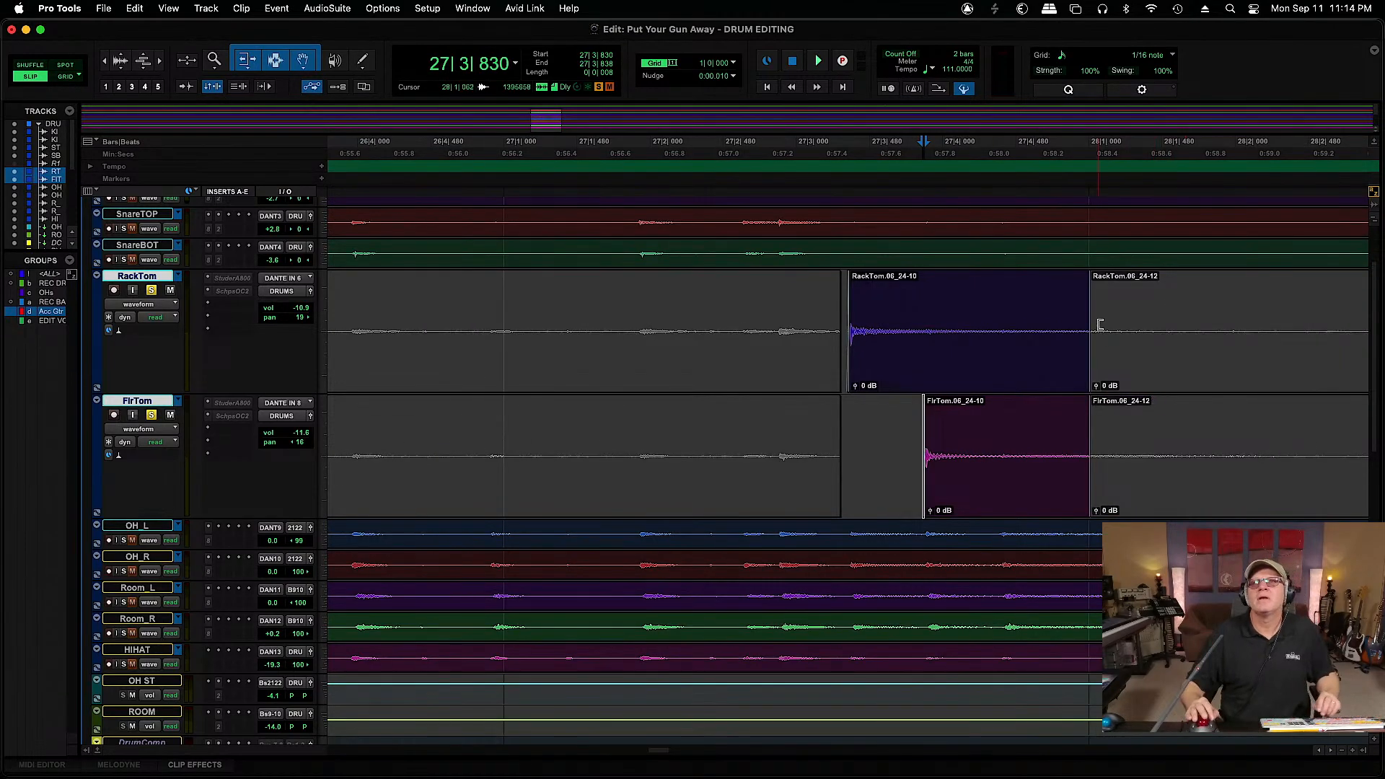
left_click(845, 316)
key("space")
key("space")
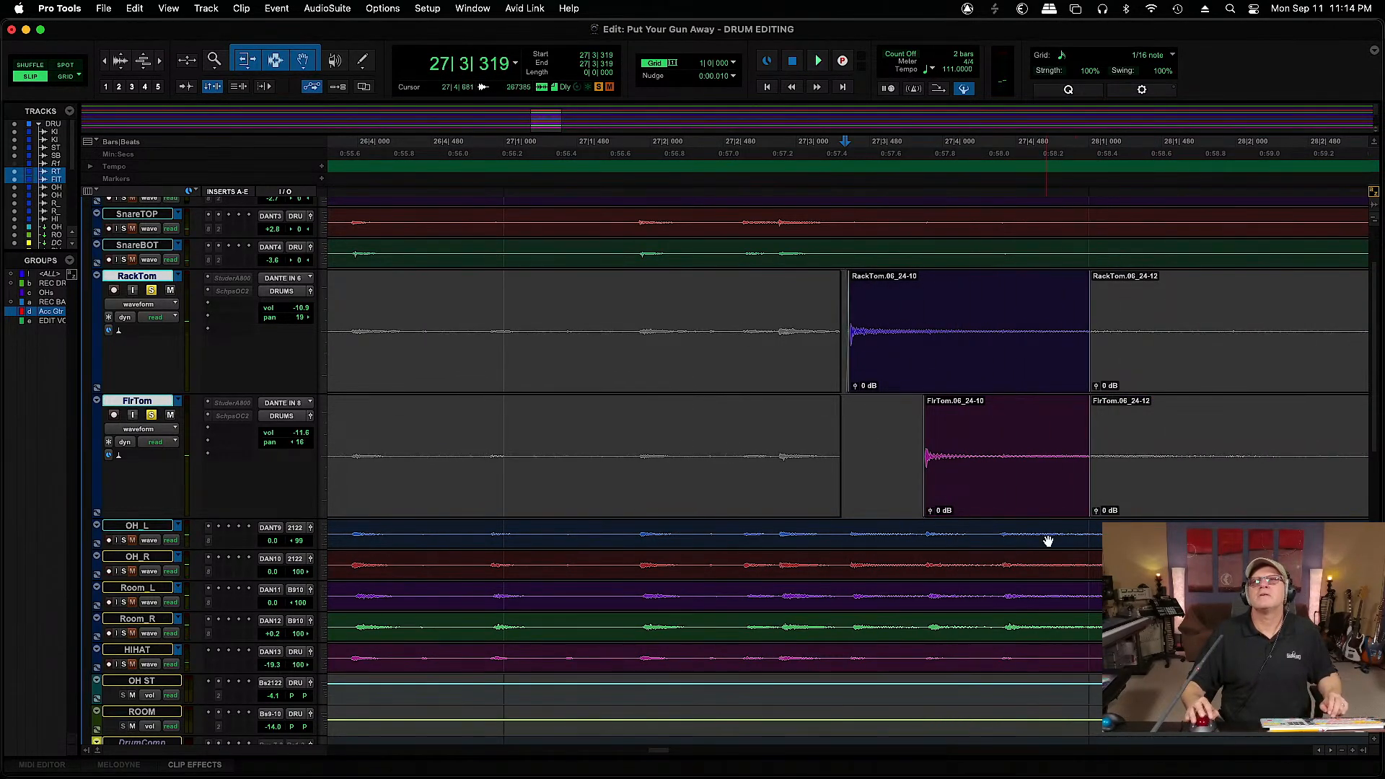
Trim the ends of the bar 27 tom clips, with a short FlrTom fade-out and a RackTom fade-out from 27|3|850 to 27|4|363
left_click(999, 450)
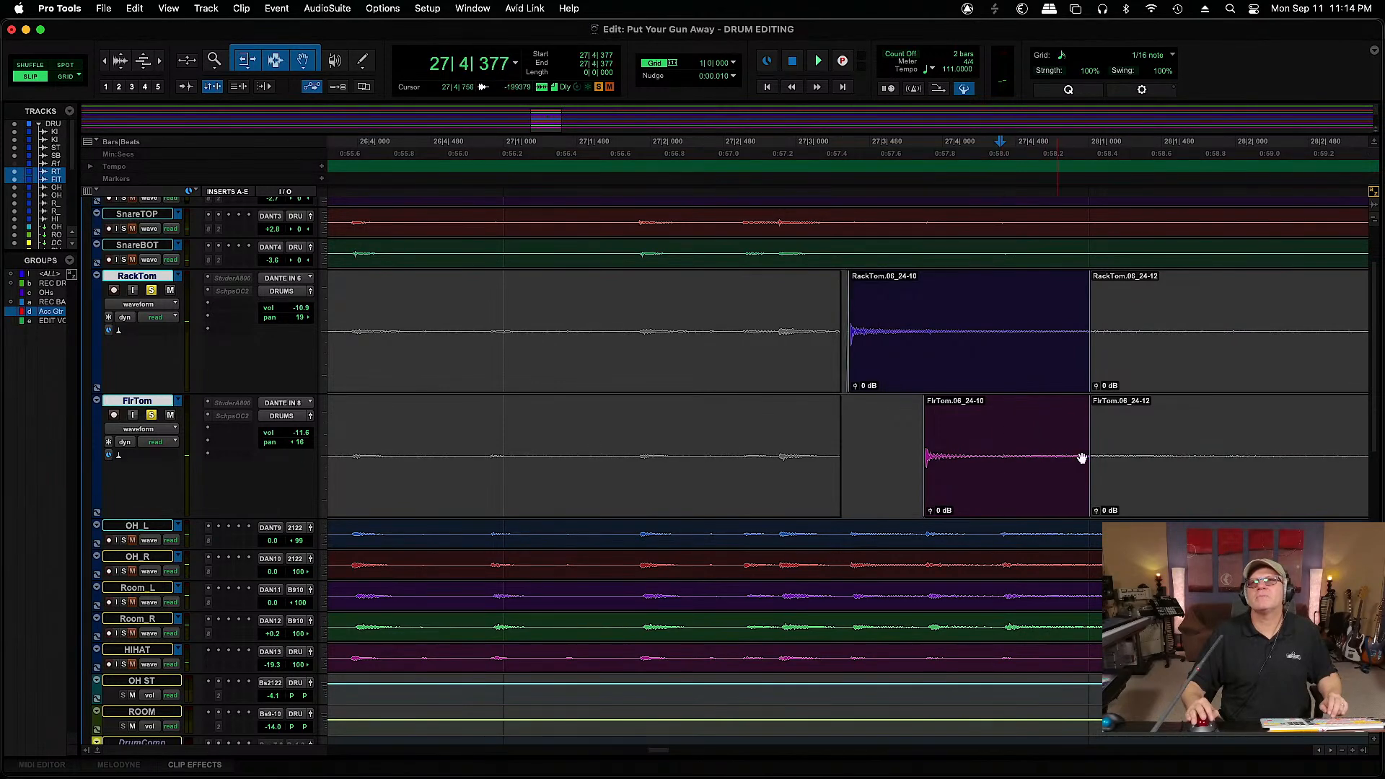
left_click_drag(1081, 452, 1002, 452)
left_click_drag(996, 402, 991, 404)
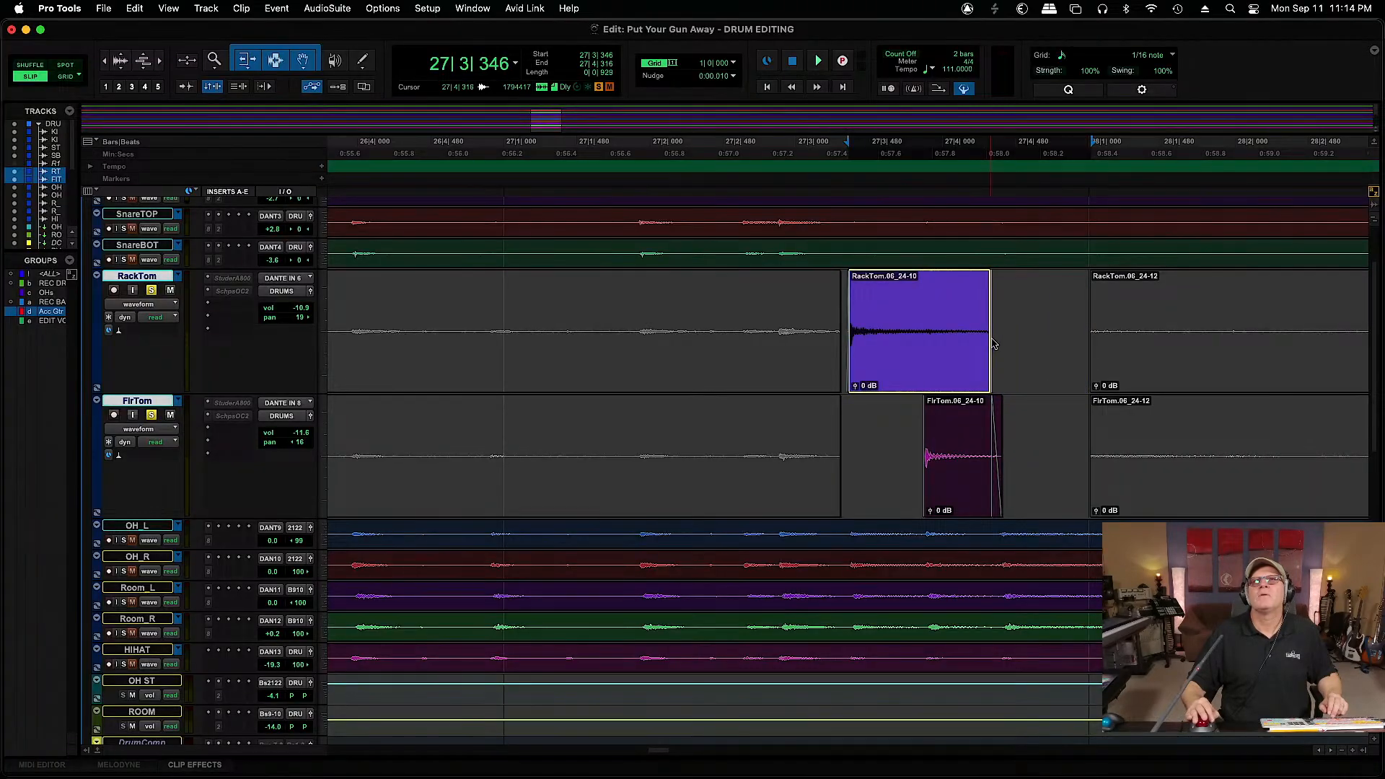
left_click_drag(992, 344, 998, 344)
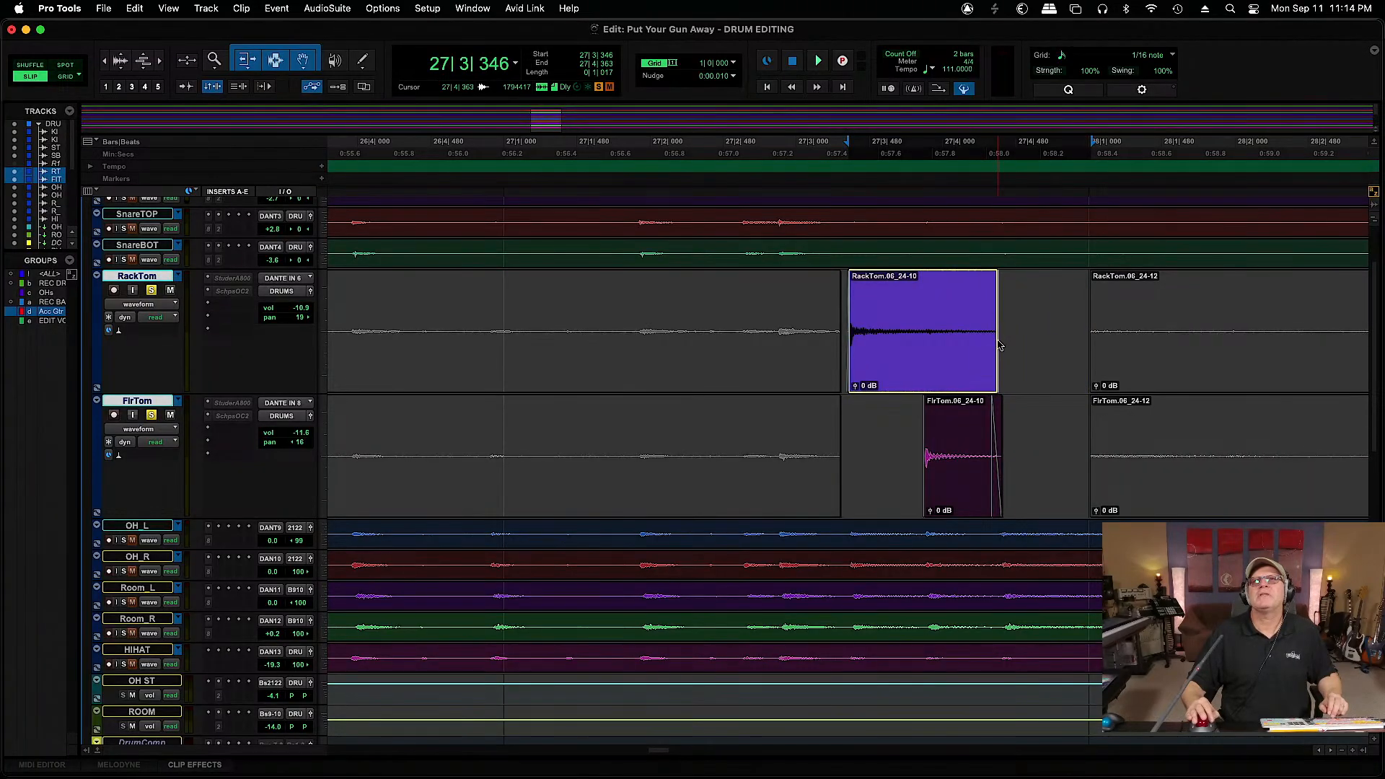
left_click_drag(996, 277, 926, 292)
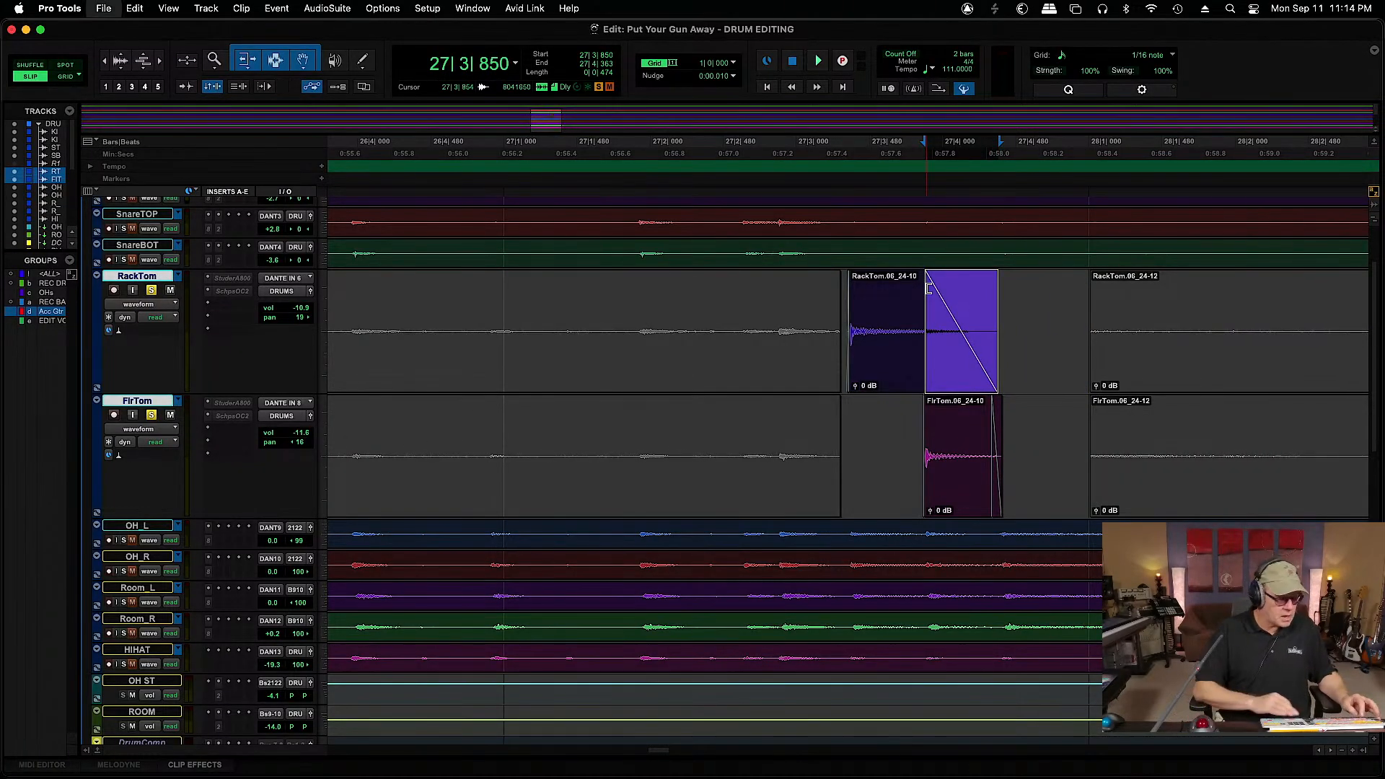
Trim the starts of the bar 43 tom clips with short fade-ins: RackTom 43|3|350 to 43|3|374, FlrTom 43|3|873 to 43|3|885
key("r")
key("r")
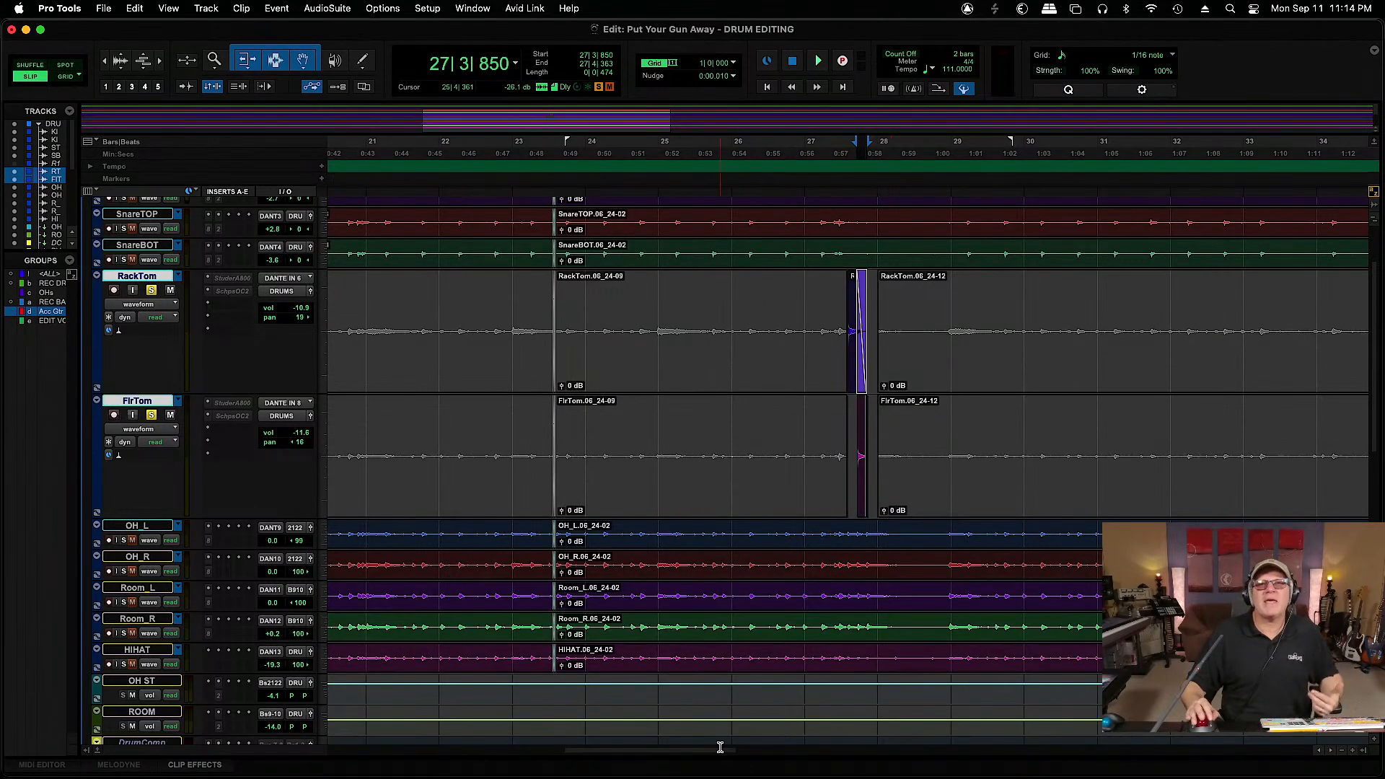
left_click_drag(718, 754, 914, 776)
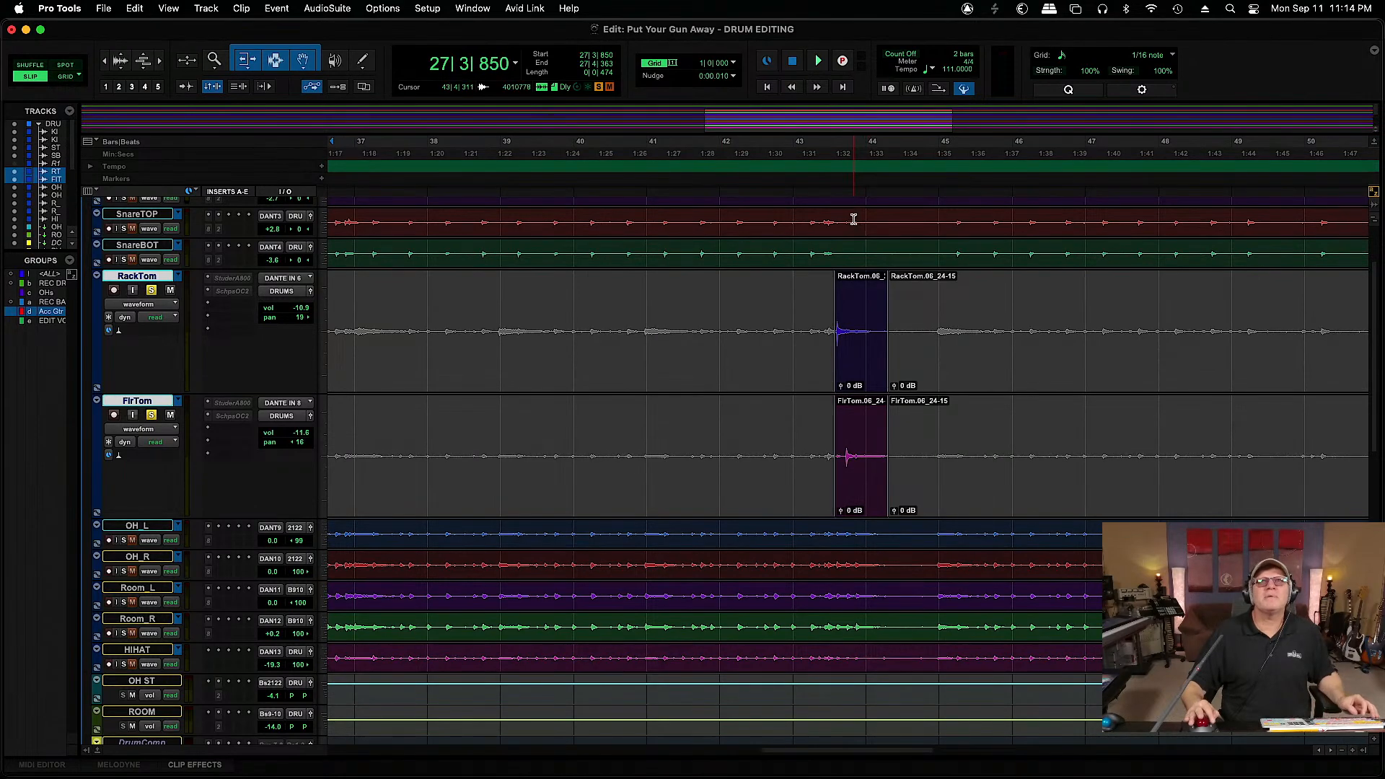
key("t")
key("t")
key("t")
key("t")
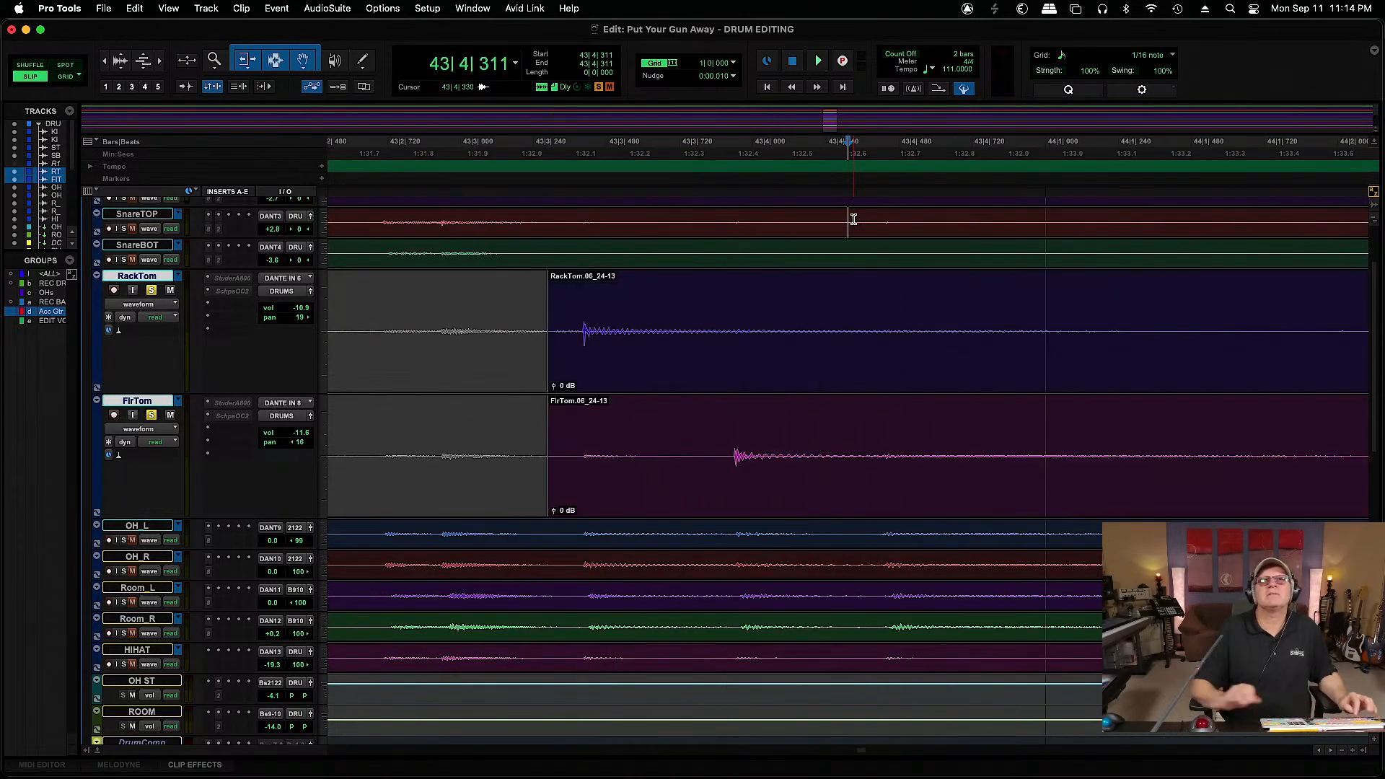
left_click_drag(553, 320, 575, 292)
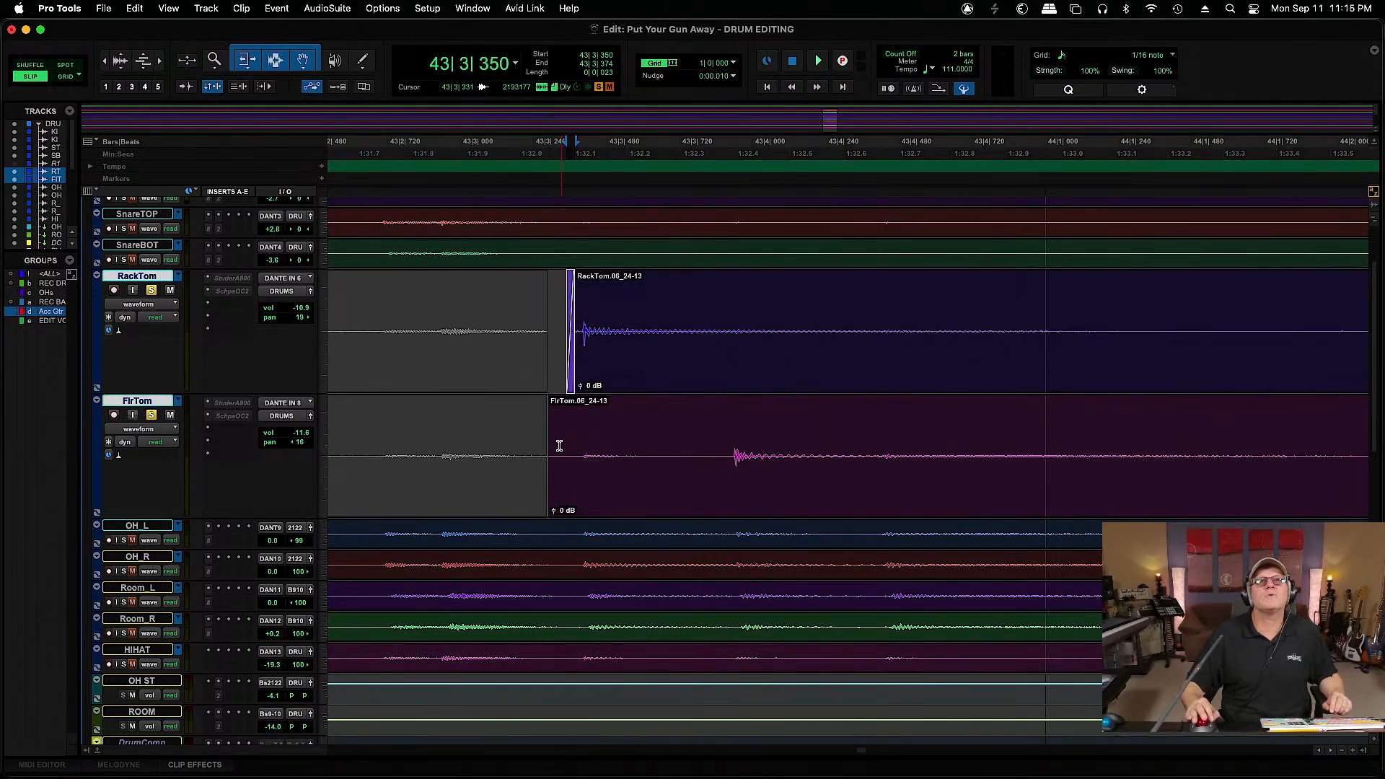
left_click_drag(556, 446, 727, 404)
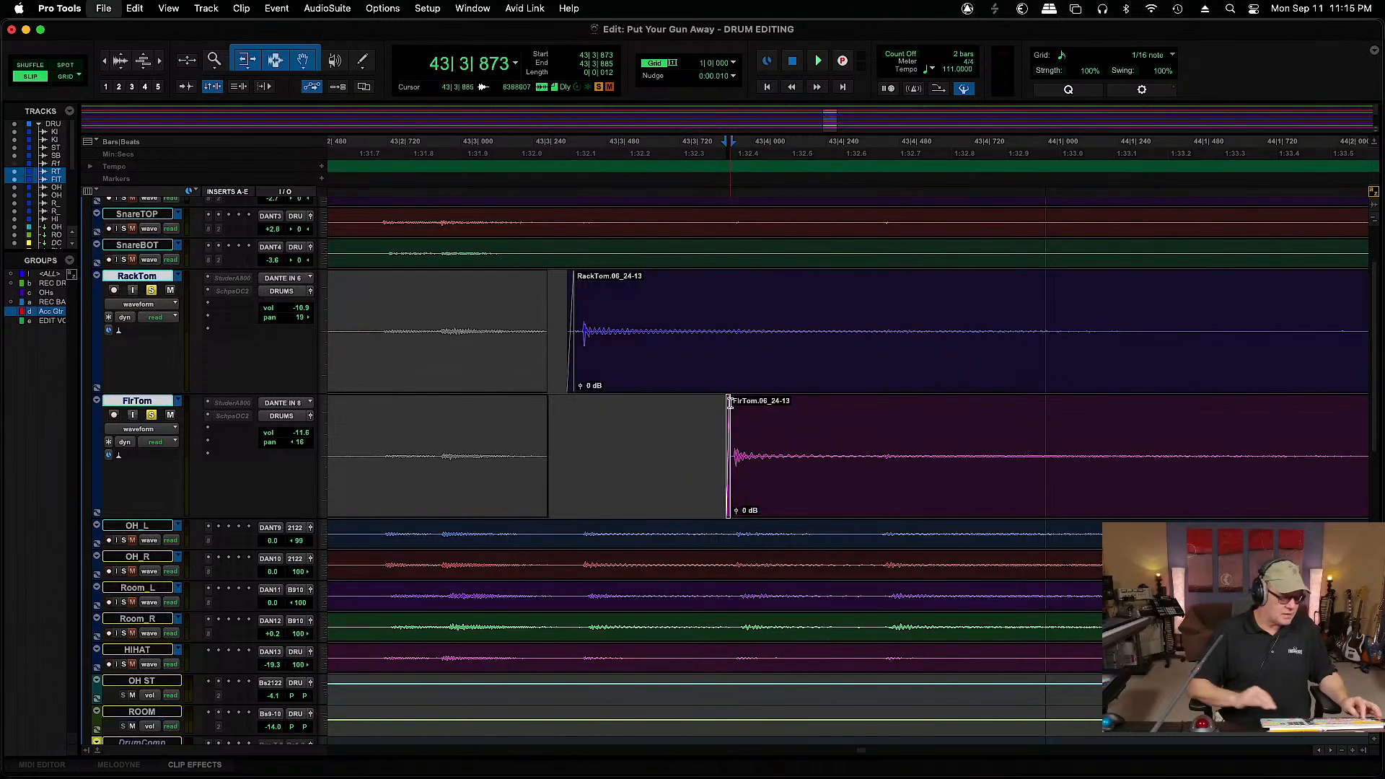
Trim the ends of the bar 43 tom clips, fading RackTom out from the FlrTom hit and FlrTom from 43|4|217 to 43|4|434
key("r")
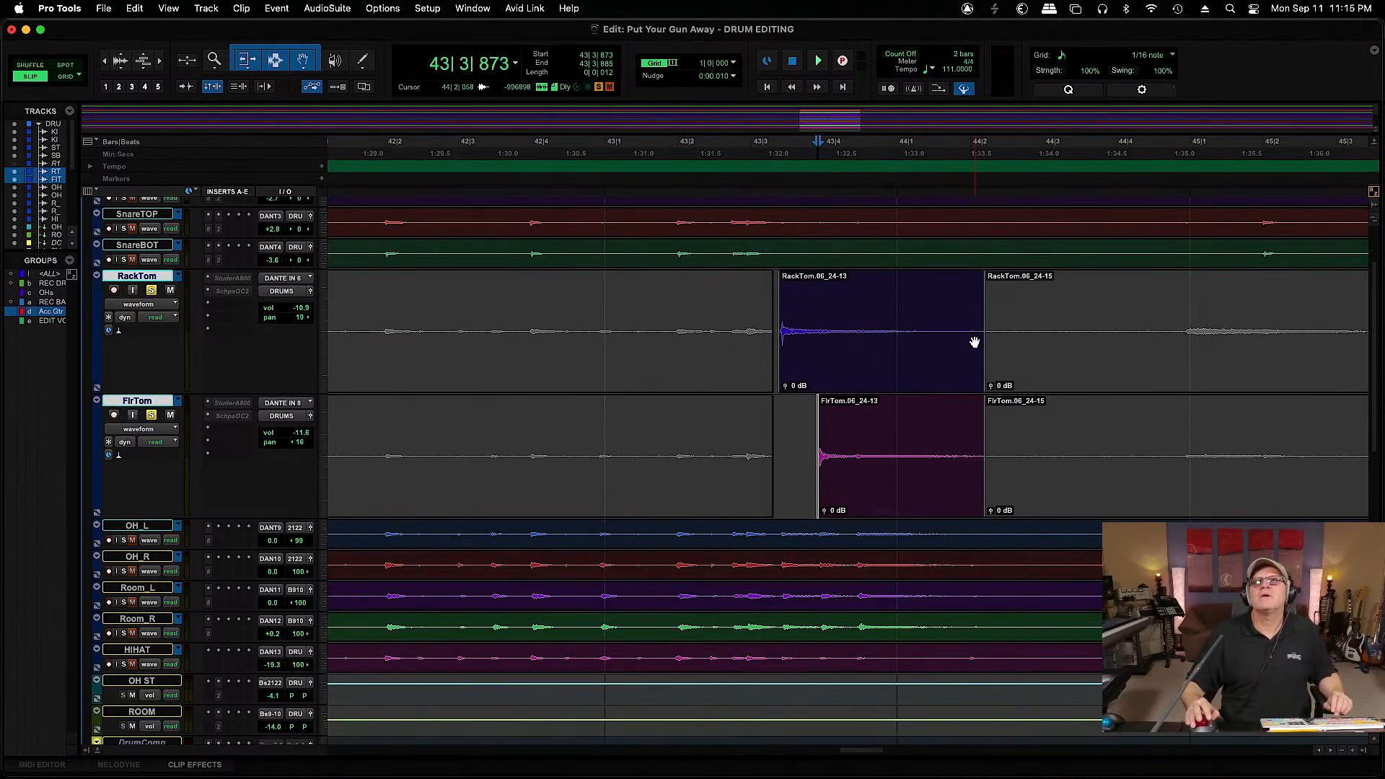
left_click_drag(979, 328, 818, 310)
left_click_drag(977, 450, 857, 453)
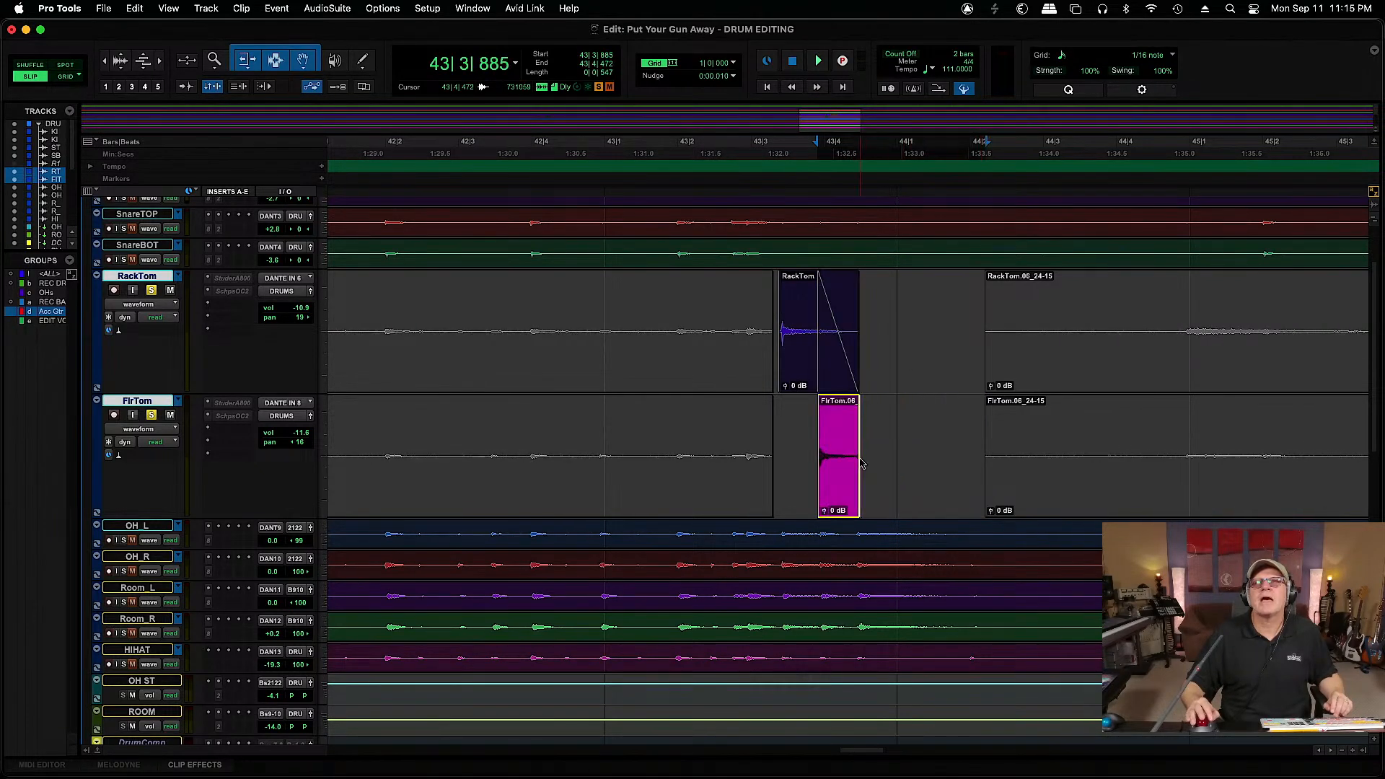
left_click_drag(857, 405, 842, 405)
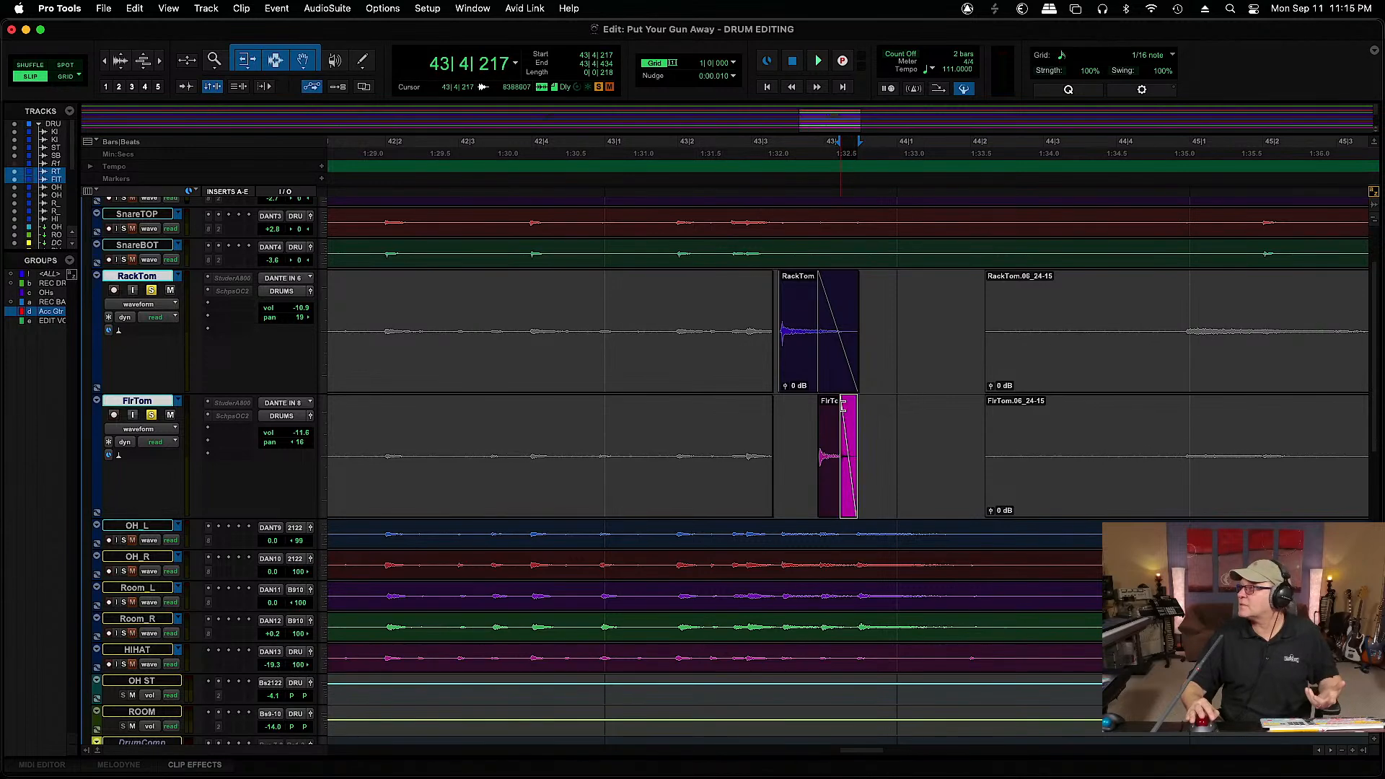
Play the bar 43 fill from 43|3|310, lengthen the FlrTom clip's end and fade-out, and replay it from 43|3|736
left_click(775, 325)
key("super+bracketright")
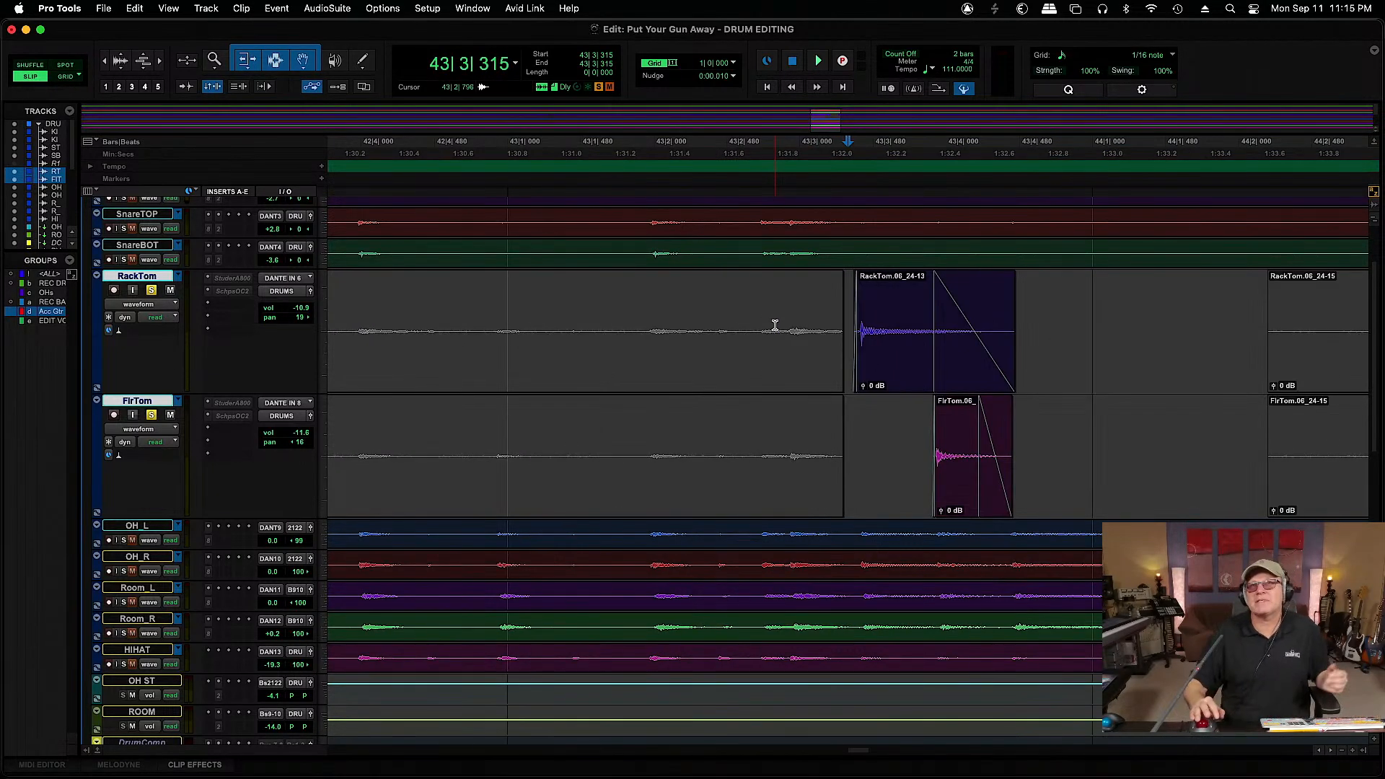
left_click(846, 326)
key("space")
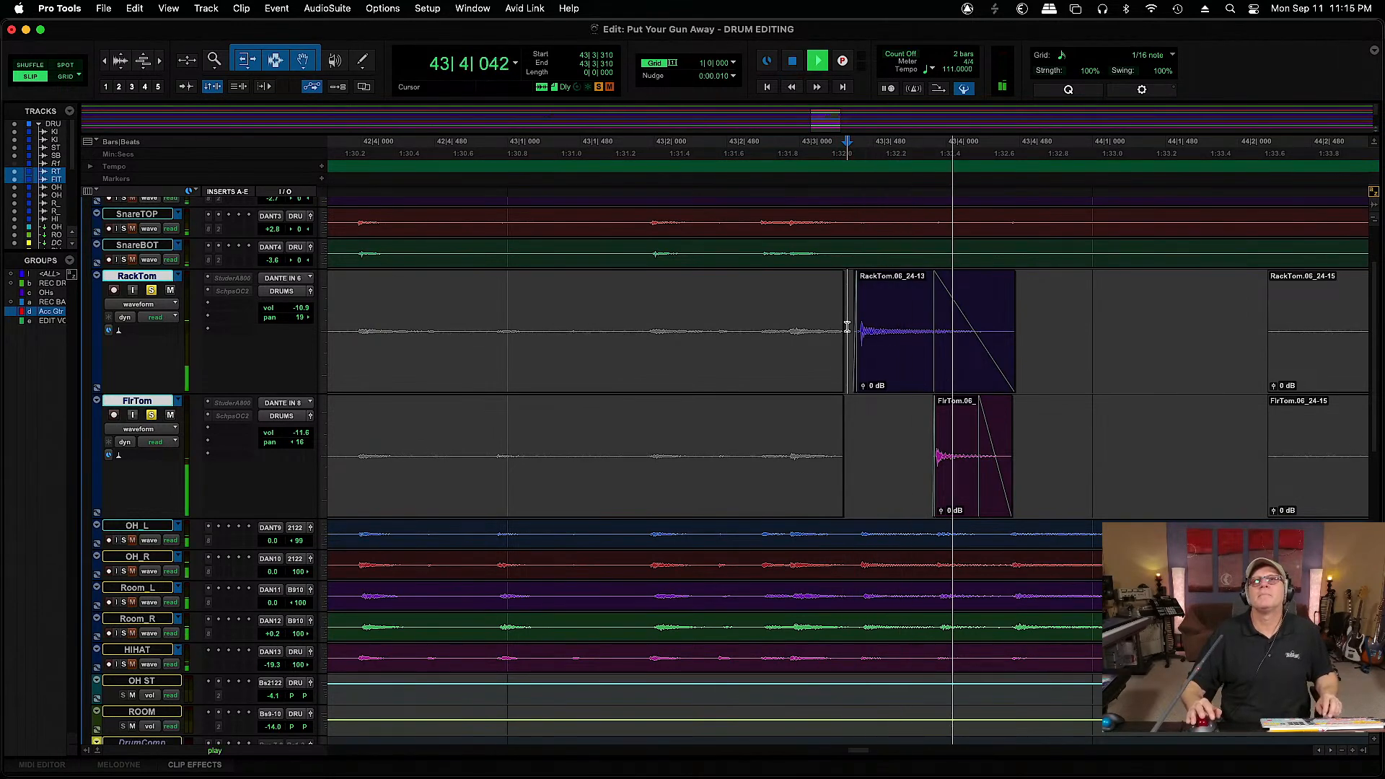
key("space")
left_click_drag(979, 441, 1056, 442)
left_click(1055, 441)
key("space")
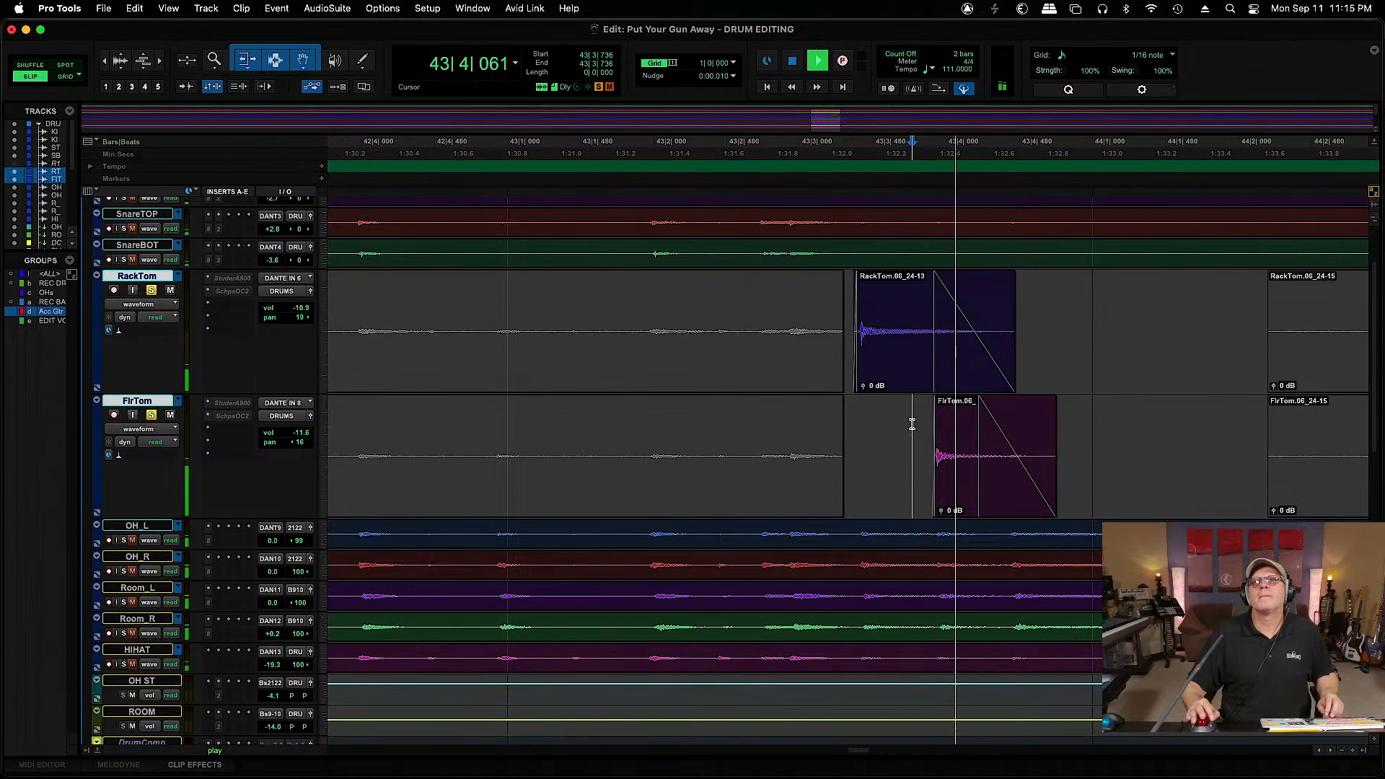
key("space")
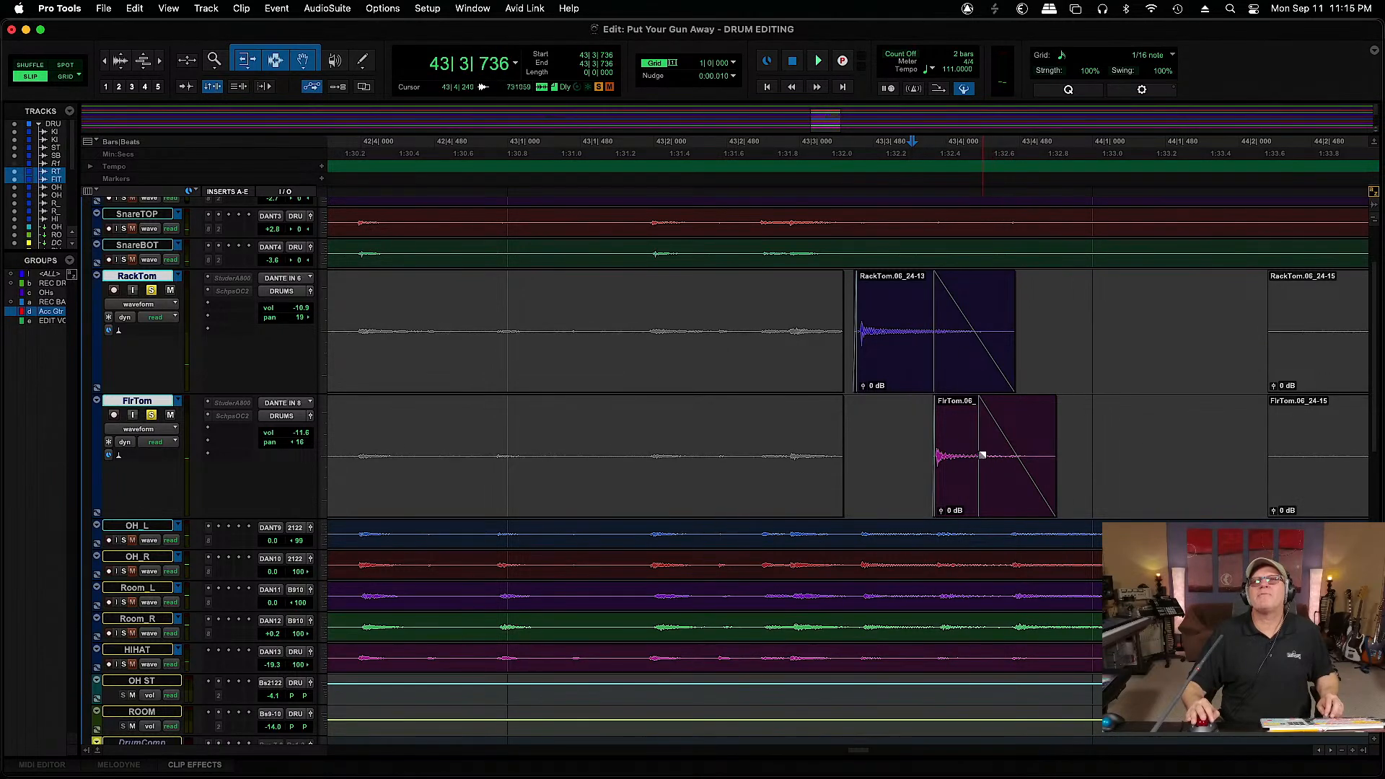
Trim the bar 59 RackTom clip to end at 59|4|302, fading out from 59|3|893 and fading in from 59|3|282 to 59|3|315
key("super+bracketleft")
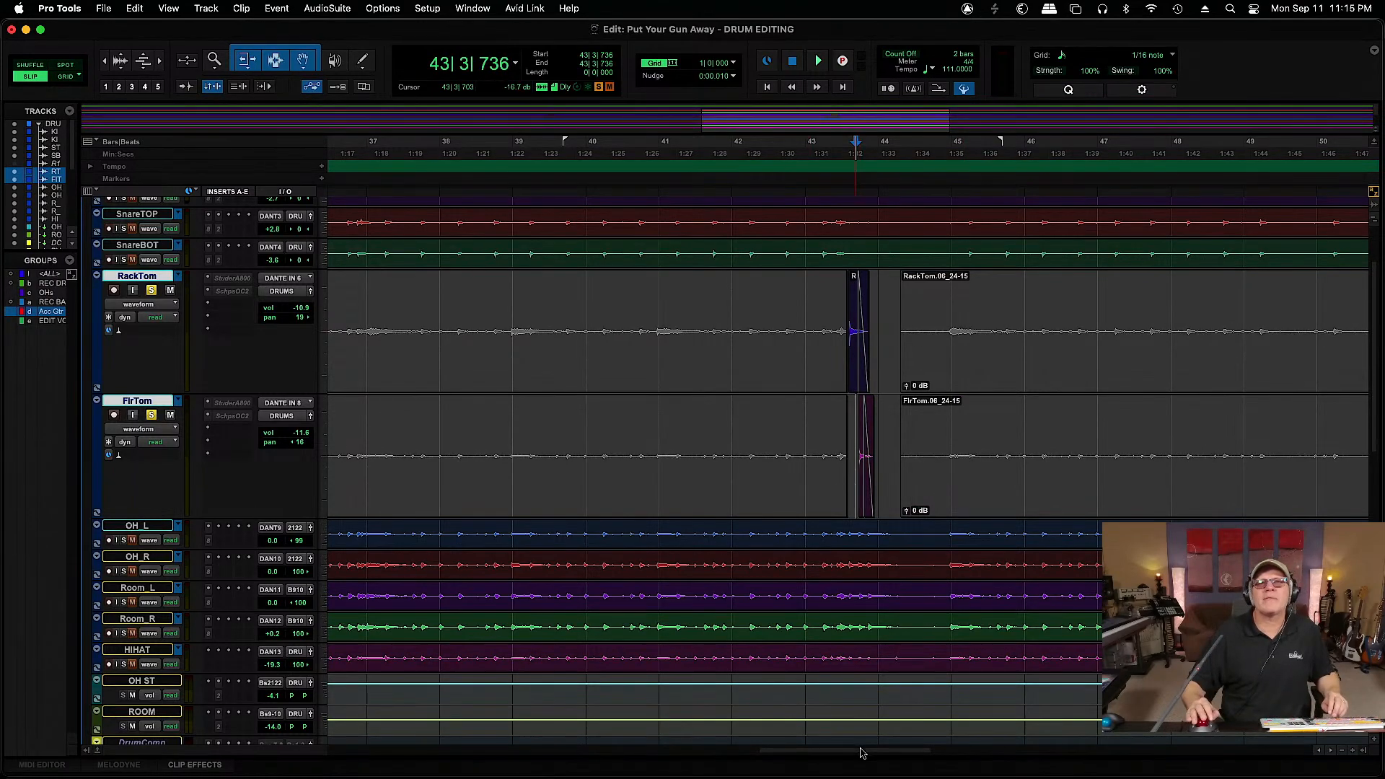
left_click_drag(863, 755, 1035, 754)
left_click(932, 307)
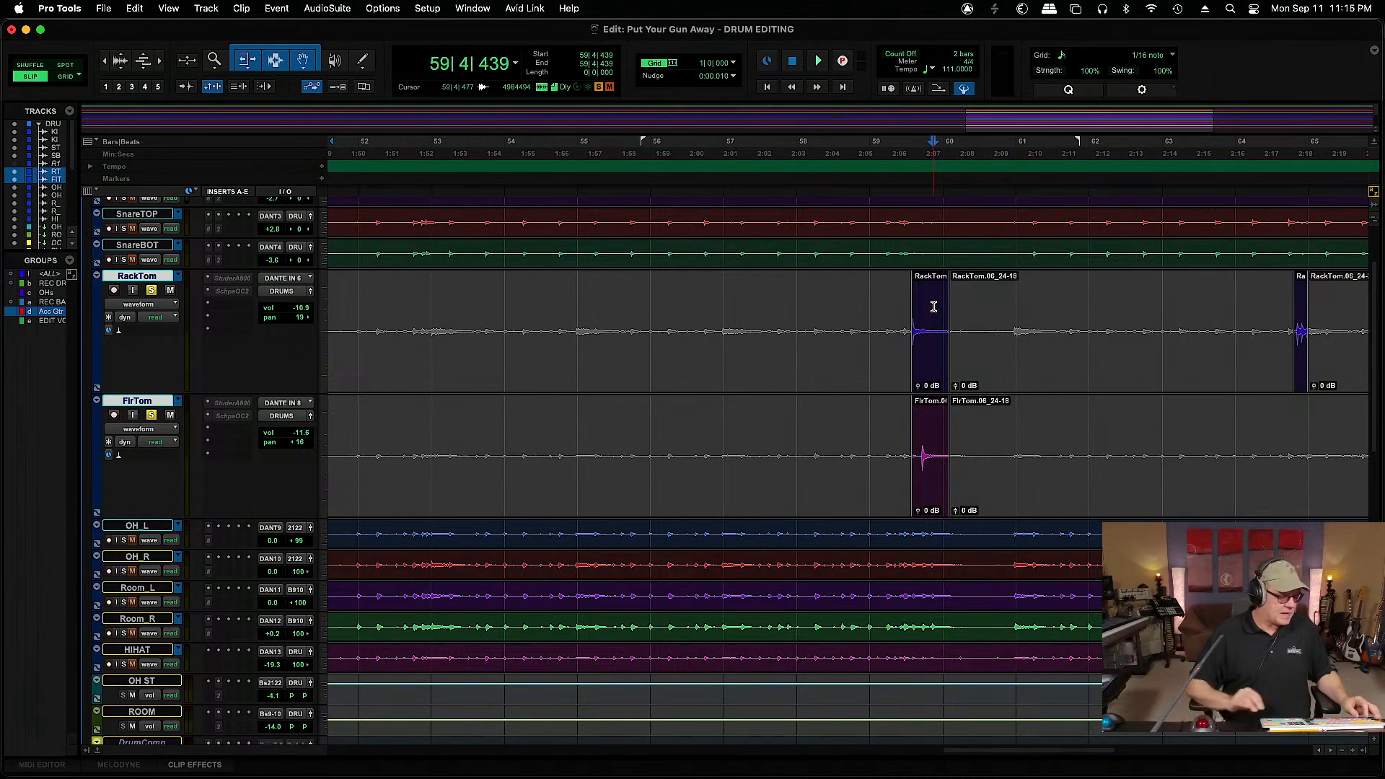
key("super+bracketright")
key("super+bracketright")
key("super+bracketright")
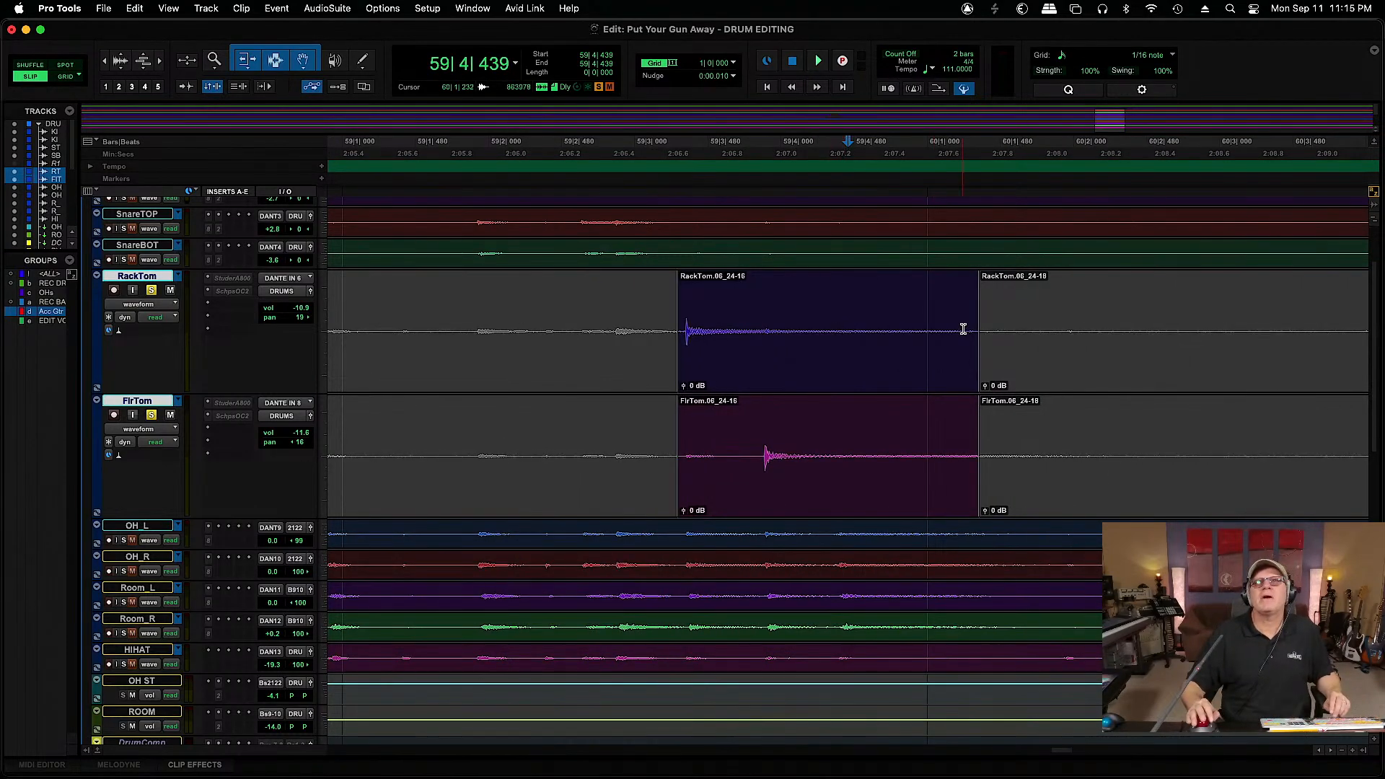
mouse_move(972, 329)
left_mouse_down()
mouse_move(773, 342)
mouse_move(828, 317)
mouse_move(771, 281)
left_mouse_up()
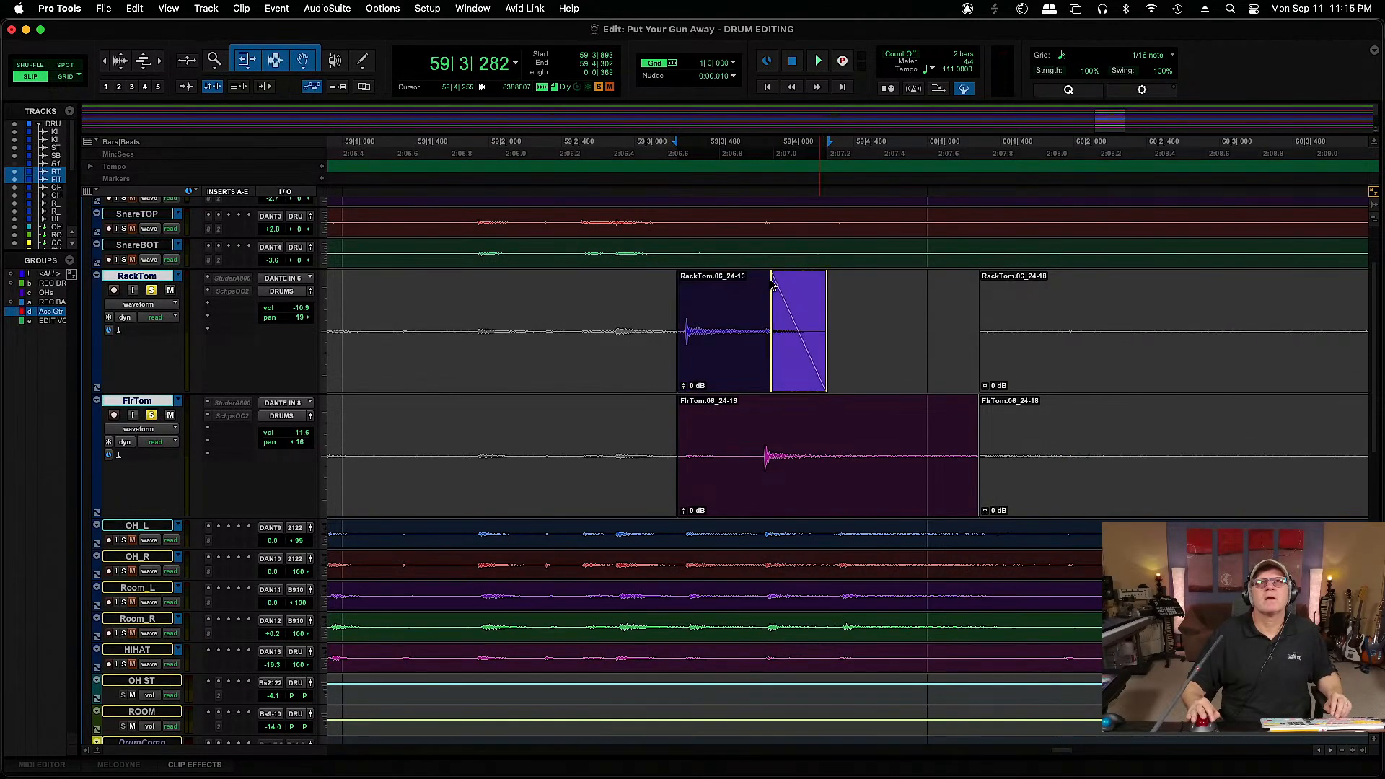
left_click_drag(682, 279, 685, 280)
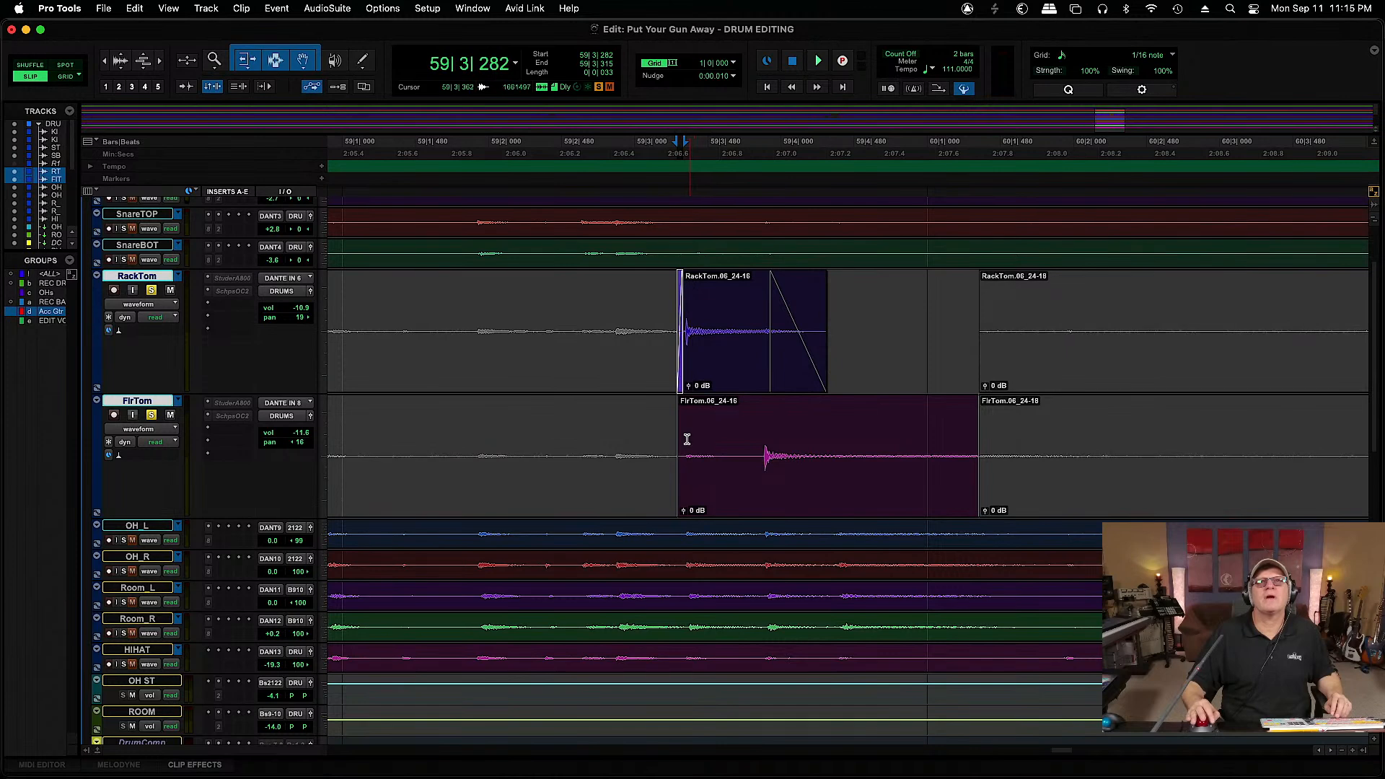
Trim the bar 59 FlrTom clip's start to just before its hit with a fade-in, and fade its end out from 59|4|198 to 59|4|510
left_click_drag(682, 441, 758, 410)
left_click_drag(972, 455, 858, 456)
left_click_drag(857, 404, 811, 412)
Trim the start of the bar 64 RackTom clip to just before its first hit and add a short fade-in
key("super+bracketleft")
key("super+bracketleft")
key("super+bracketleft")
key("super+bracketleft")
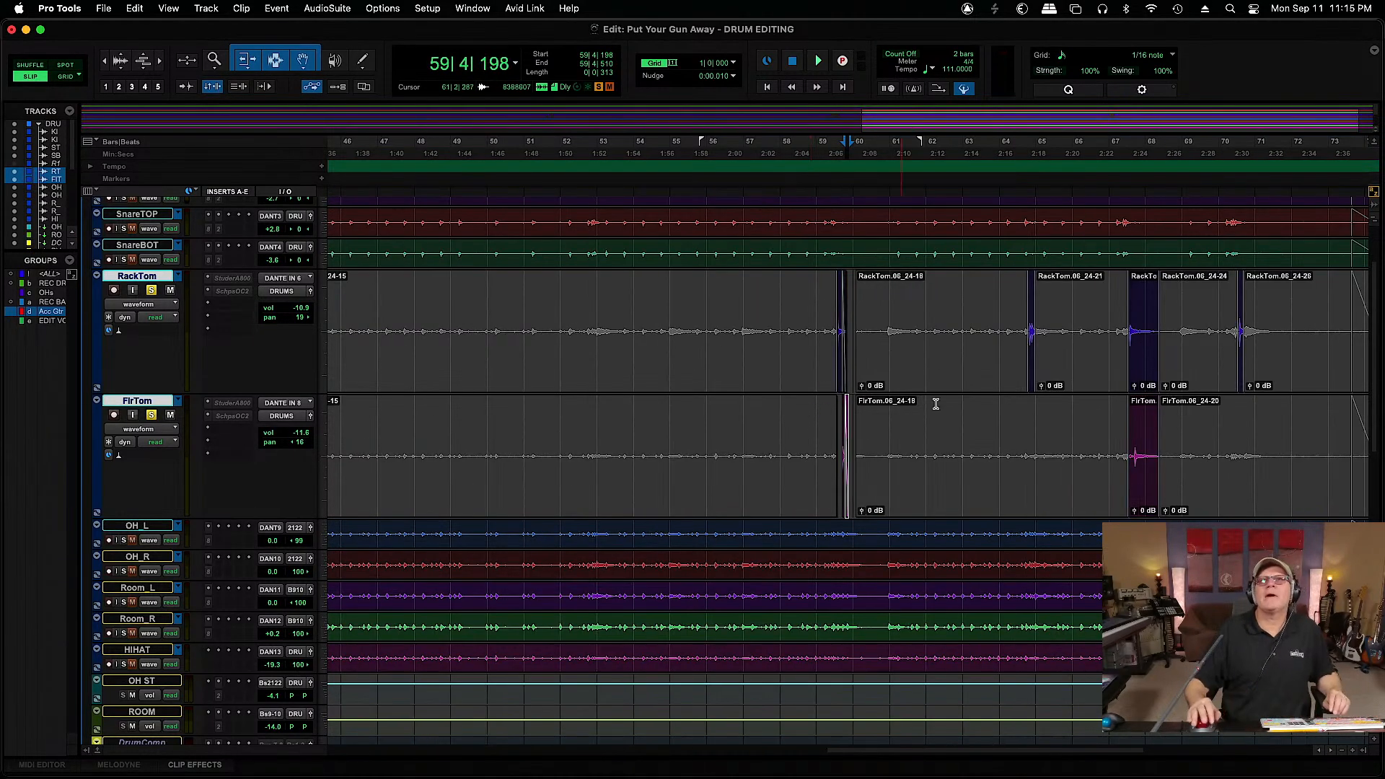
left_click(1032, 253)
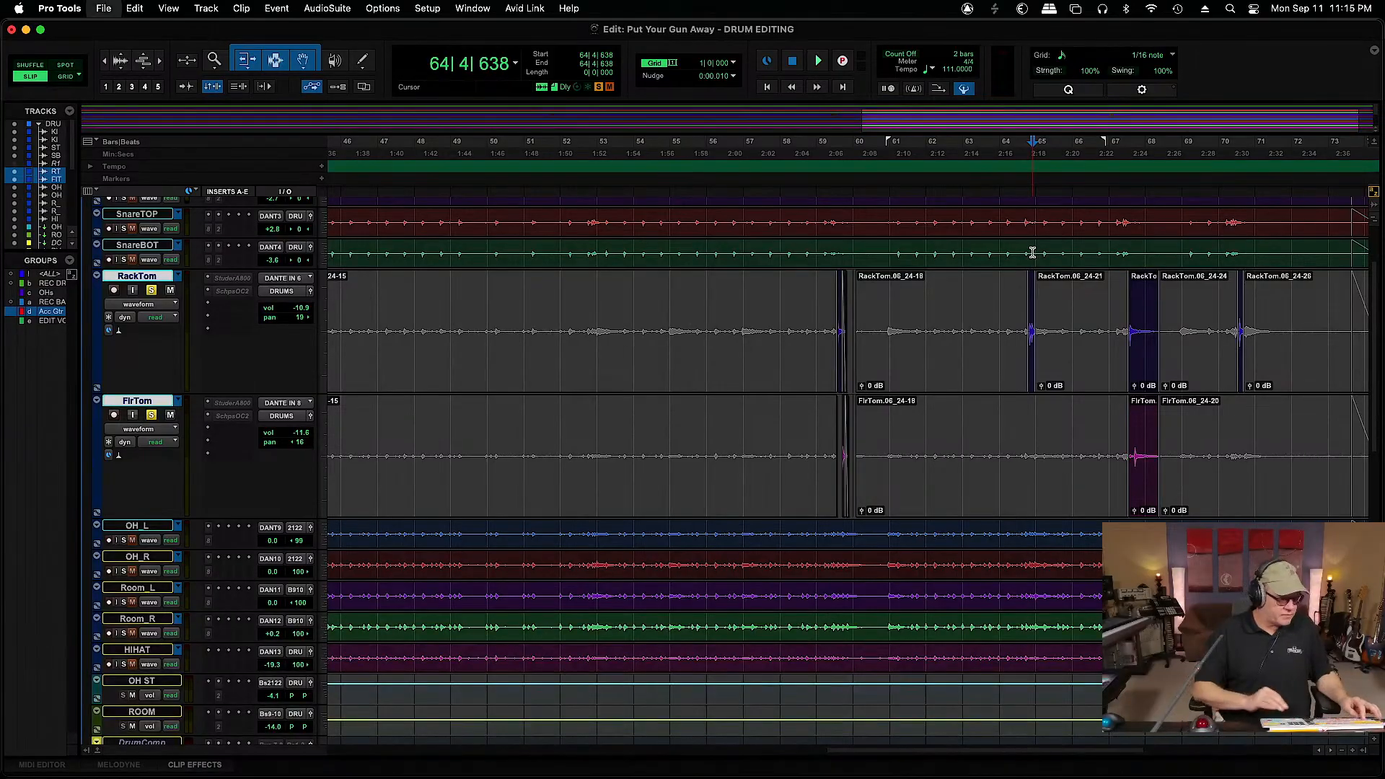
key("super+bracketright")
key("super+bracketright")
key("super+bracketright")
key("super+bracketright")
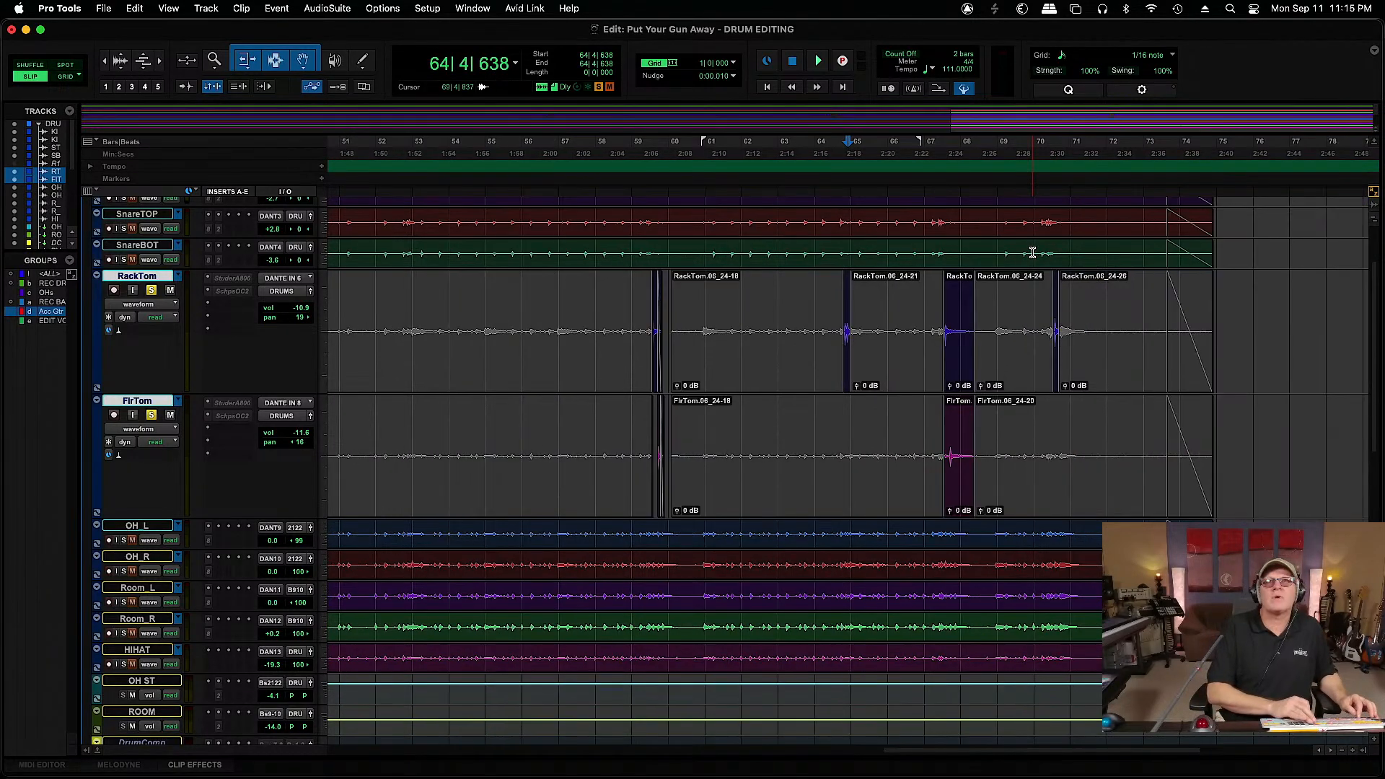
key("super+bracketright")
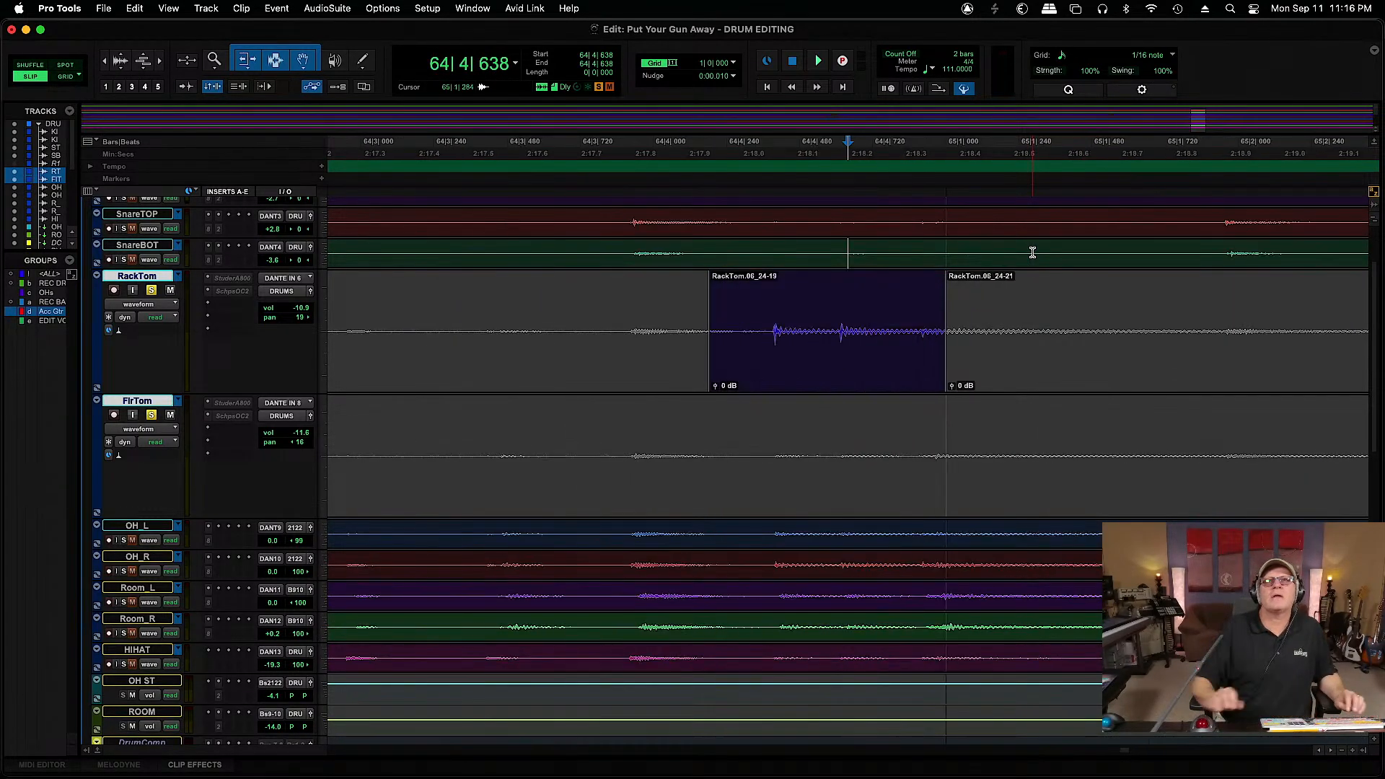
left_click_drag(714, 331, 762, 330)
left_click_drag(763, 280, 770, 281)
Add a fade-out at the end of the bar 64 RackTom clip and play the fill from 64|4|200
left_click_drag(940, 328, 912, 310)
key("ctrl+f")
left_click(714, 296)
key("space")
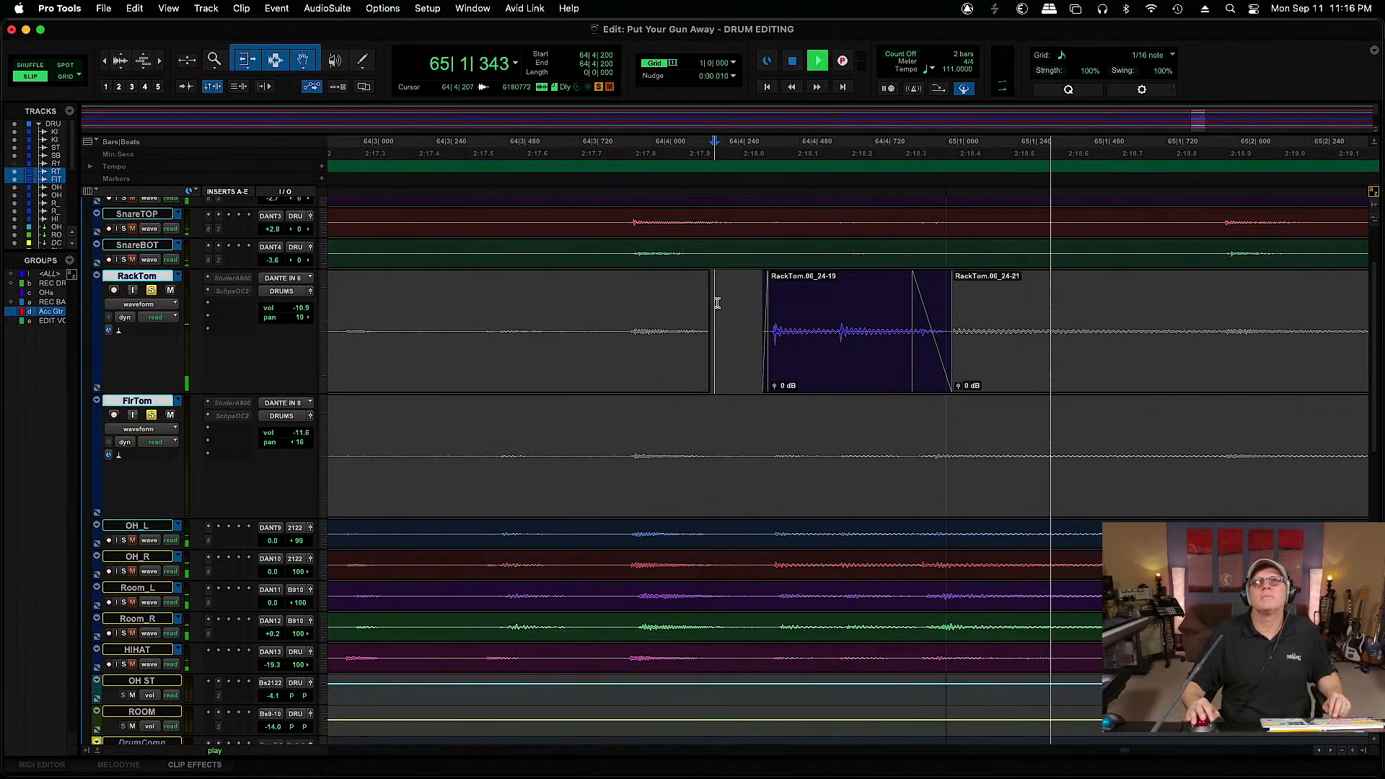
key("space")
Trim the bar 67 RackTom clip to start at 67|3|265 with a short fade-in, and fade its end out from 67|3|938 to 67|4|375
key("r")
key("r")
key("r")
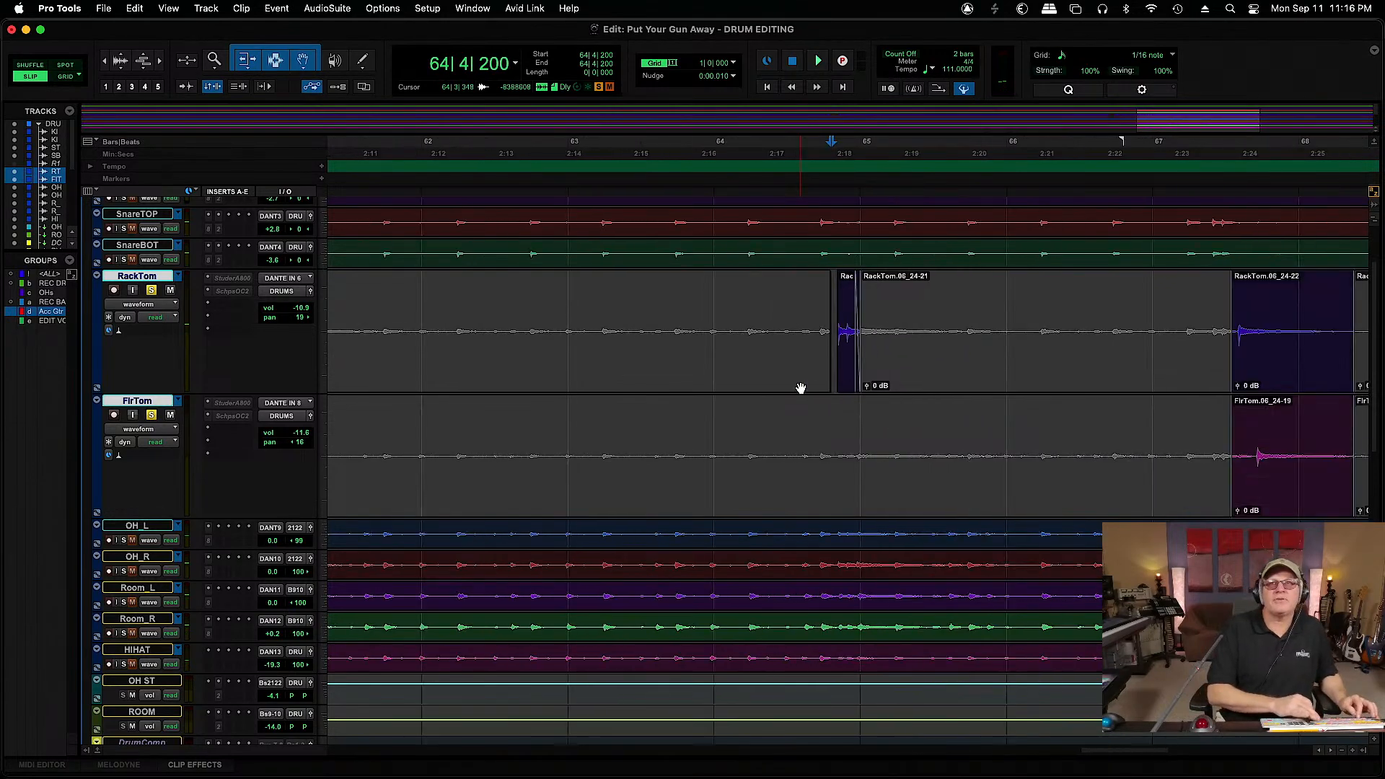
left_click(1263, 313)
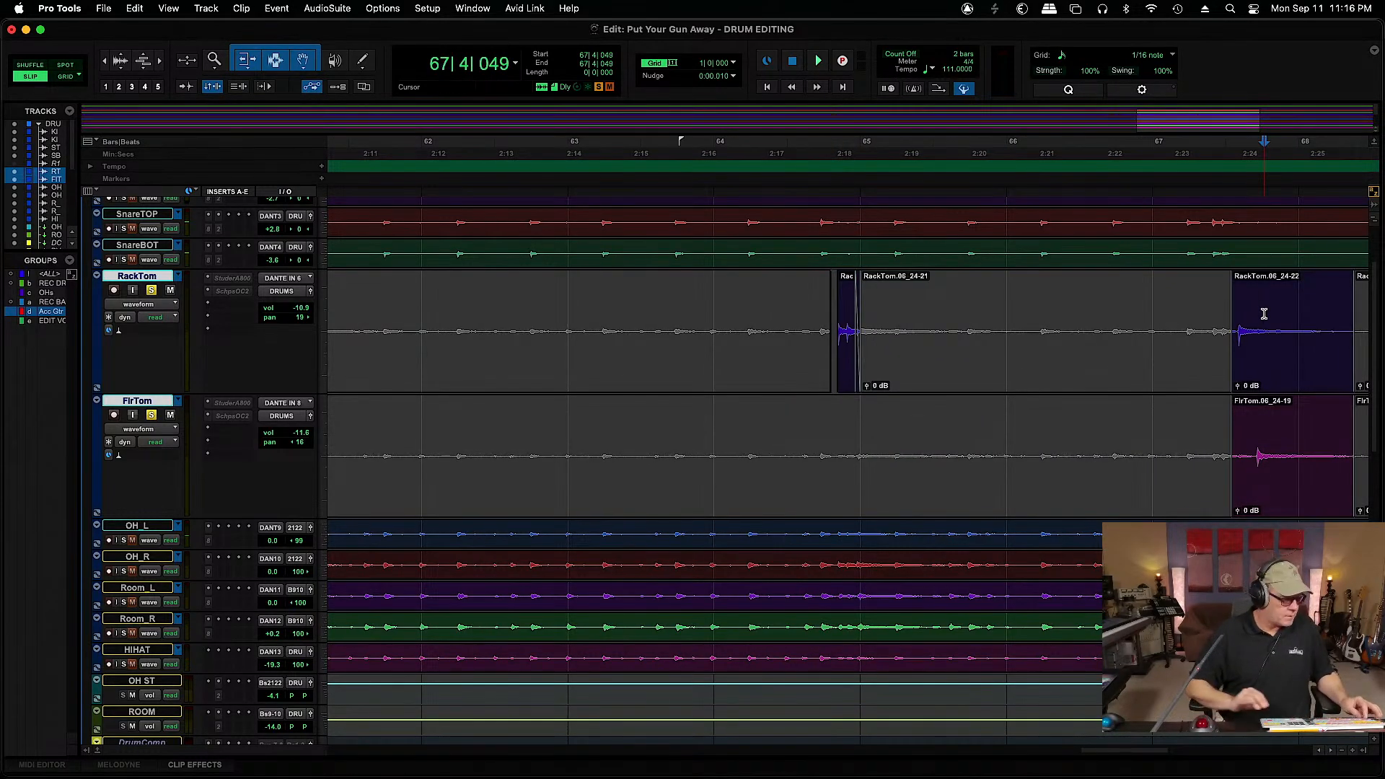
key("t")
key("t")
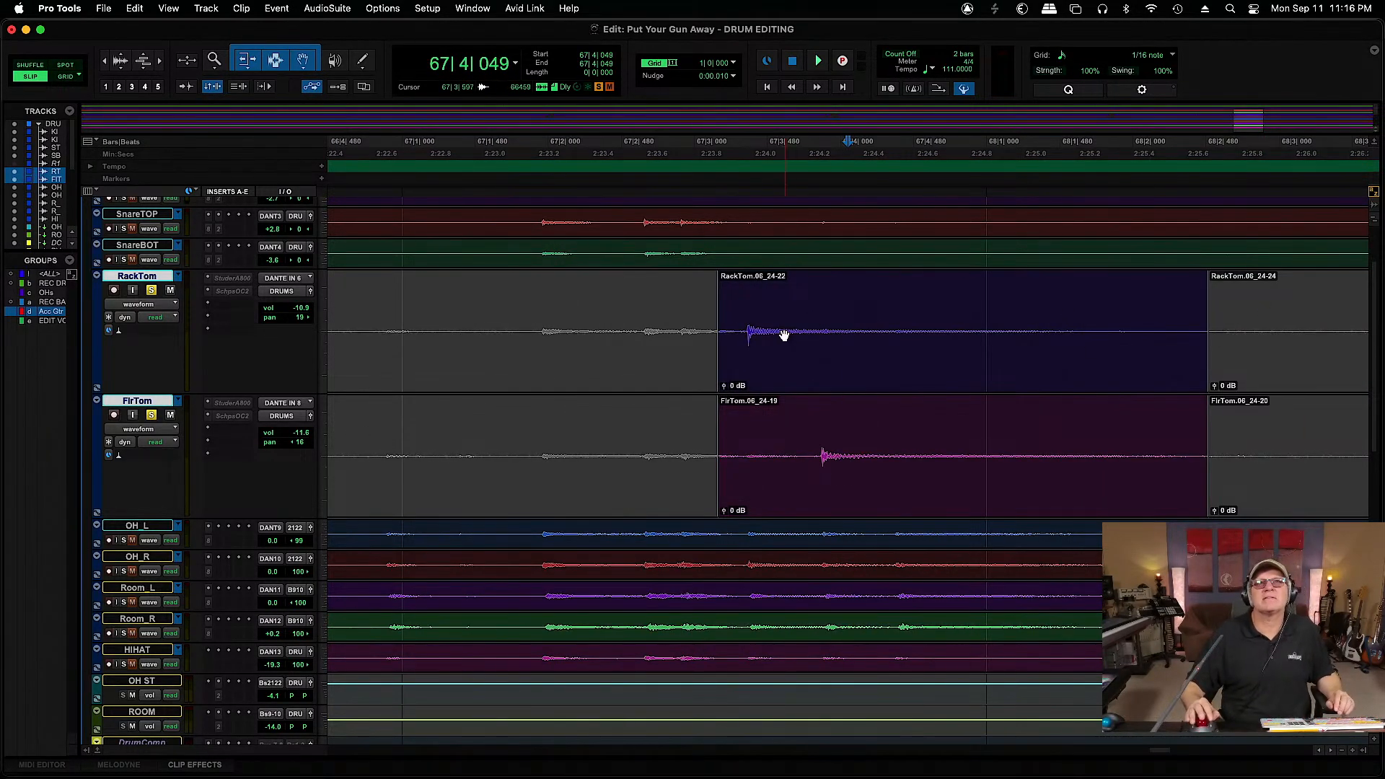
left_click_drag(723, 331, 743, 288)
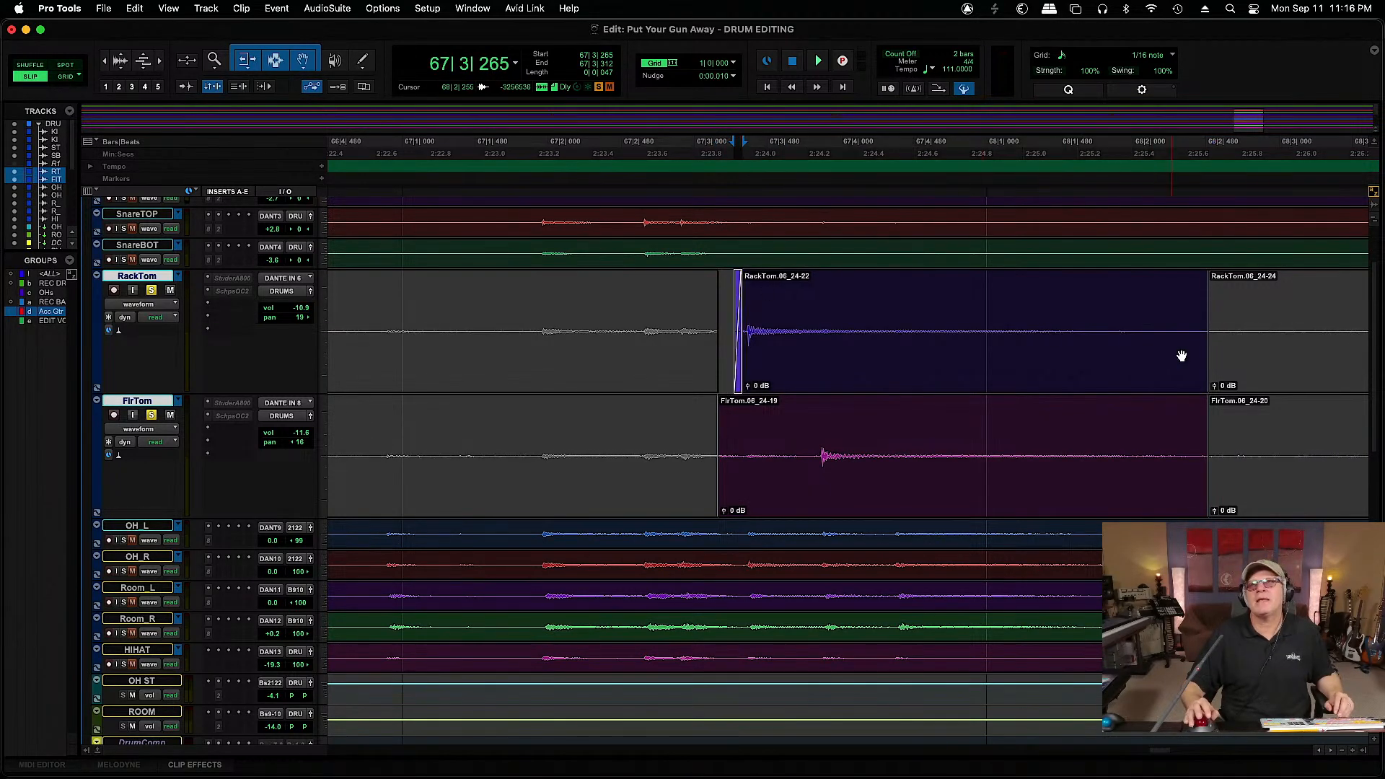
left_click_drag(1204, 334, 897, 349)
left_click_drag(894, 279, 840, 288)
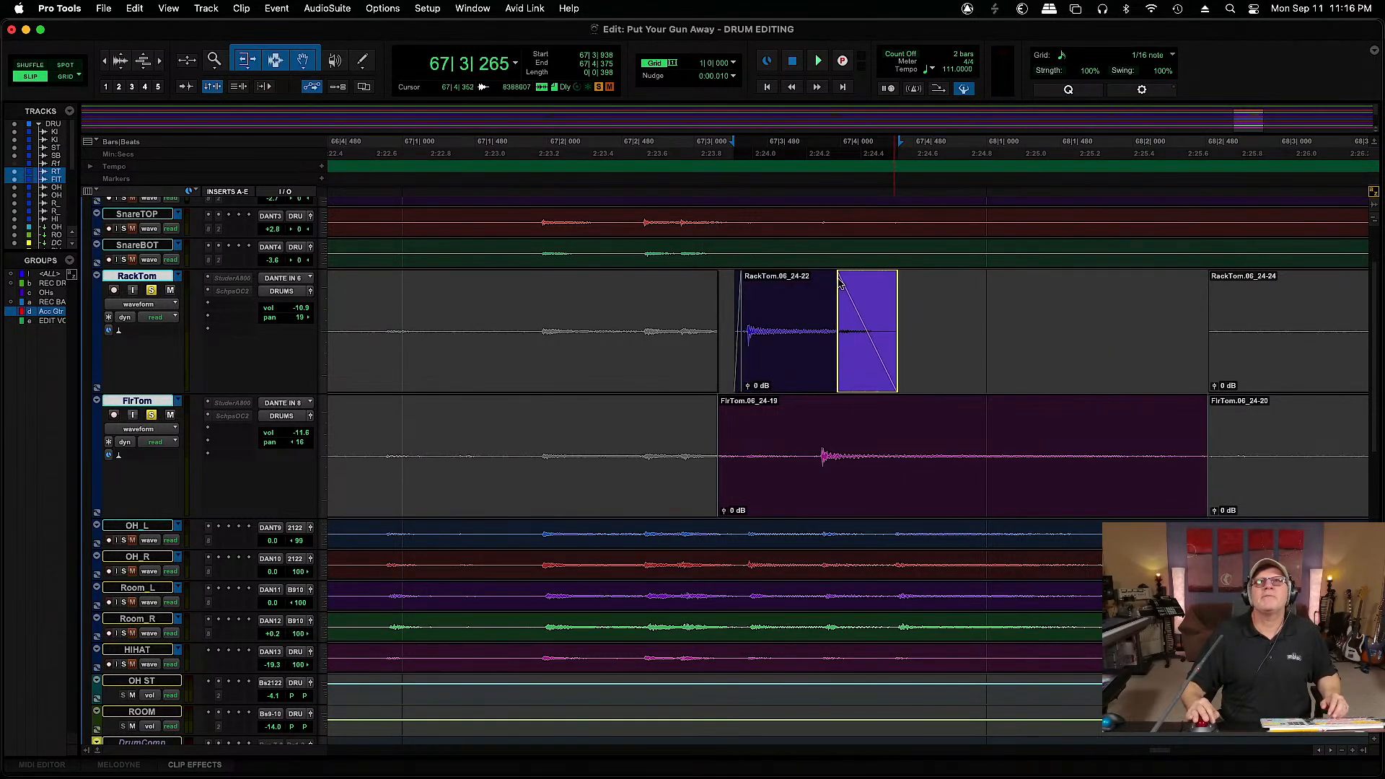
Trim the bar 67 FlrTom clip to 67|3|772 with a fade-in ending at 67|3|810, and fade its end out from 67|4|200 to 67|4|499
mouse_move(721, 449)
left_mouse_down()
mouse_move(810, 433)
mouse_move(819, 407)
left_mouse_up()
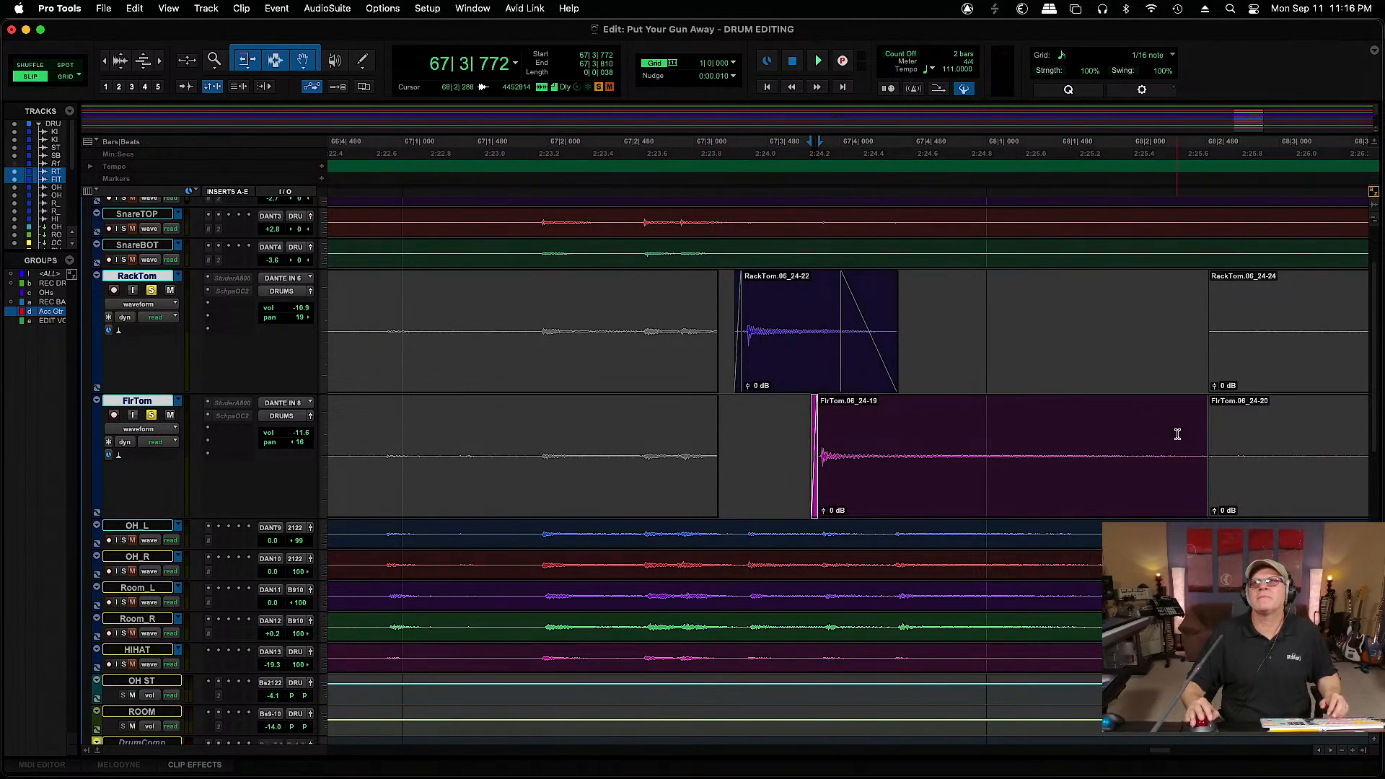
left_click_drag(1209, 447, 888, 422)
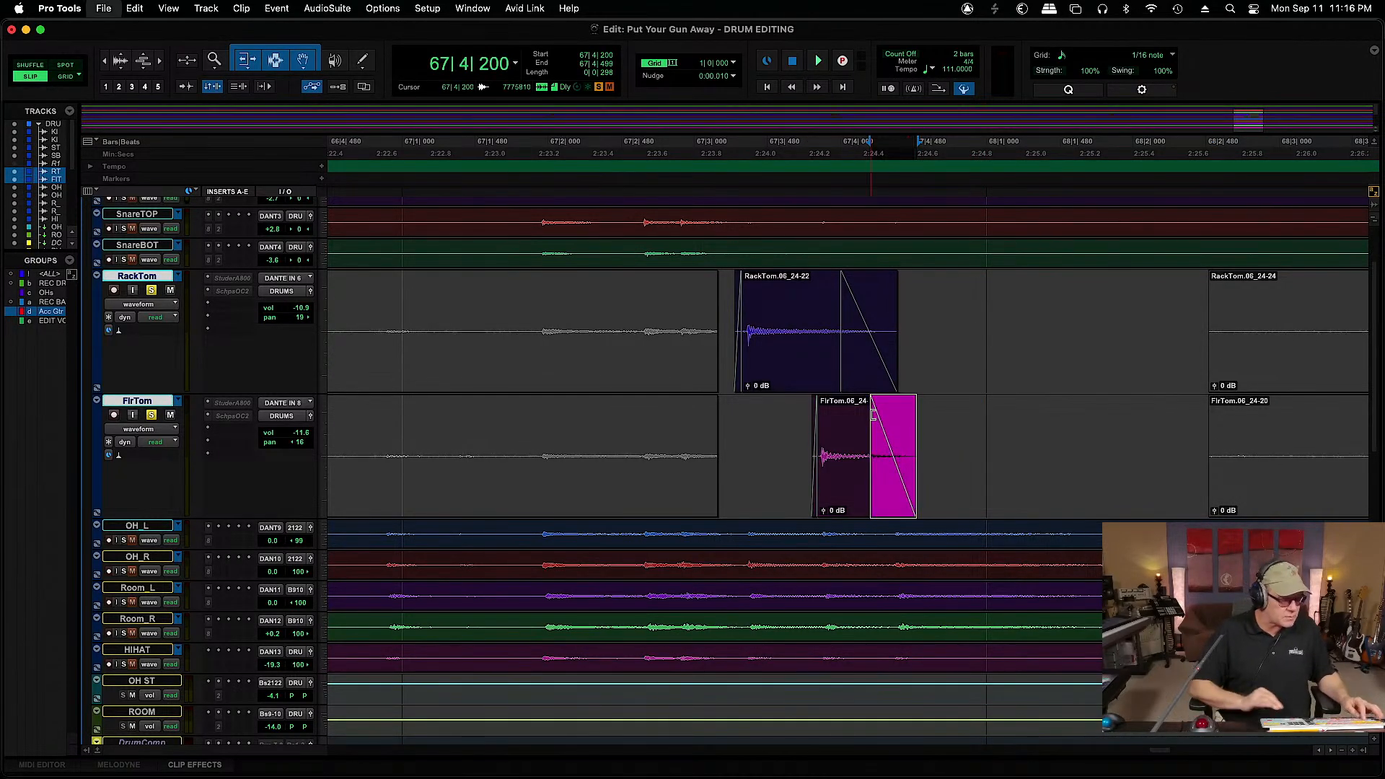
Trim the bar 70 RackTom clip to 70|3|299–70|3|853, fading it in until 70|3|318 and out from 70|3|706
key("super+bracketleft")
key("super+bracketleft")
key("super+bracketleft")
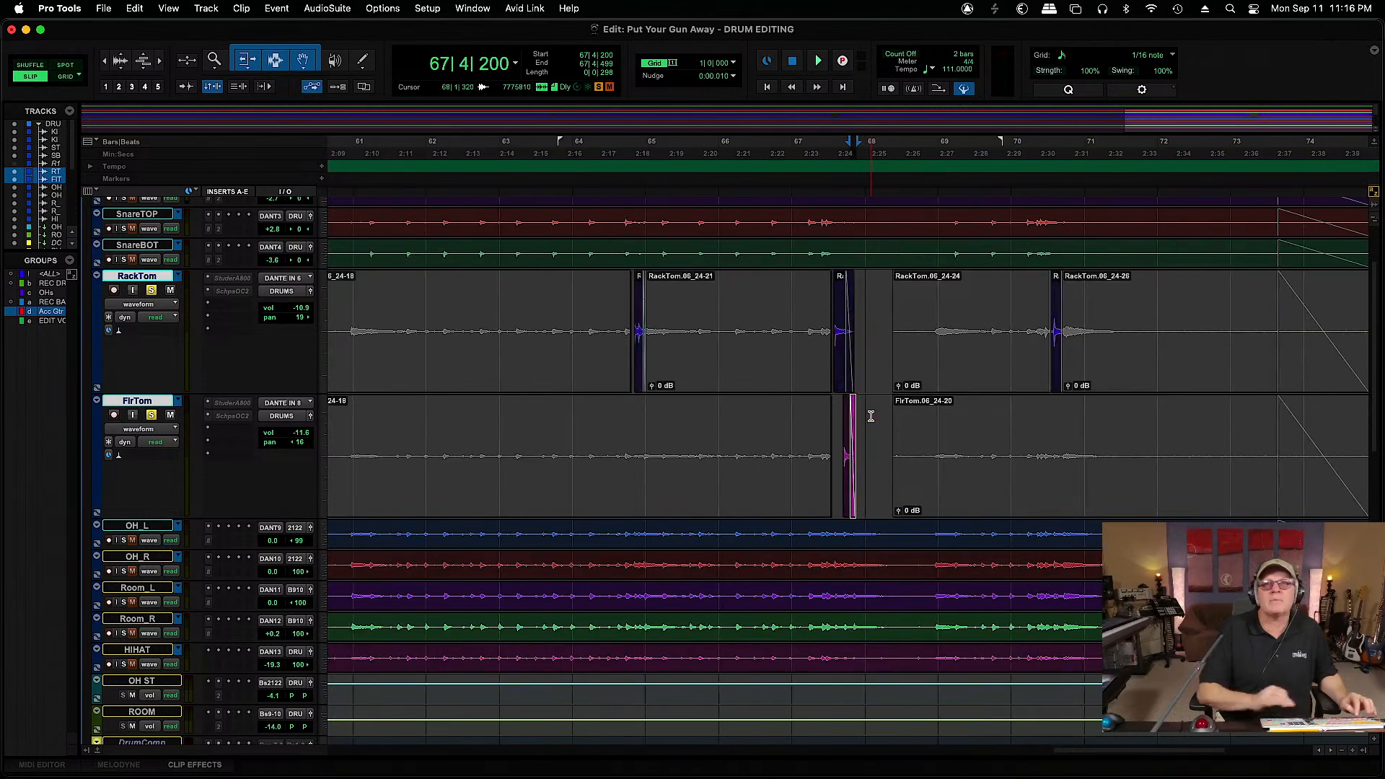
left_click(1055, 249)
key("super+bracketright")
key("super+bracketright")
key("super+bracketright")
key("super+bracketright")
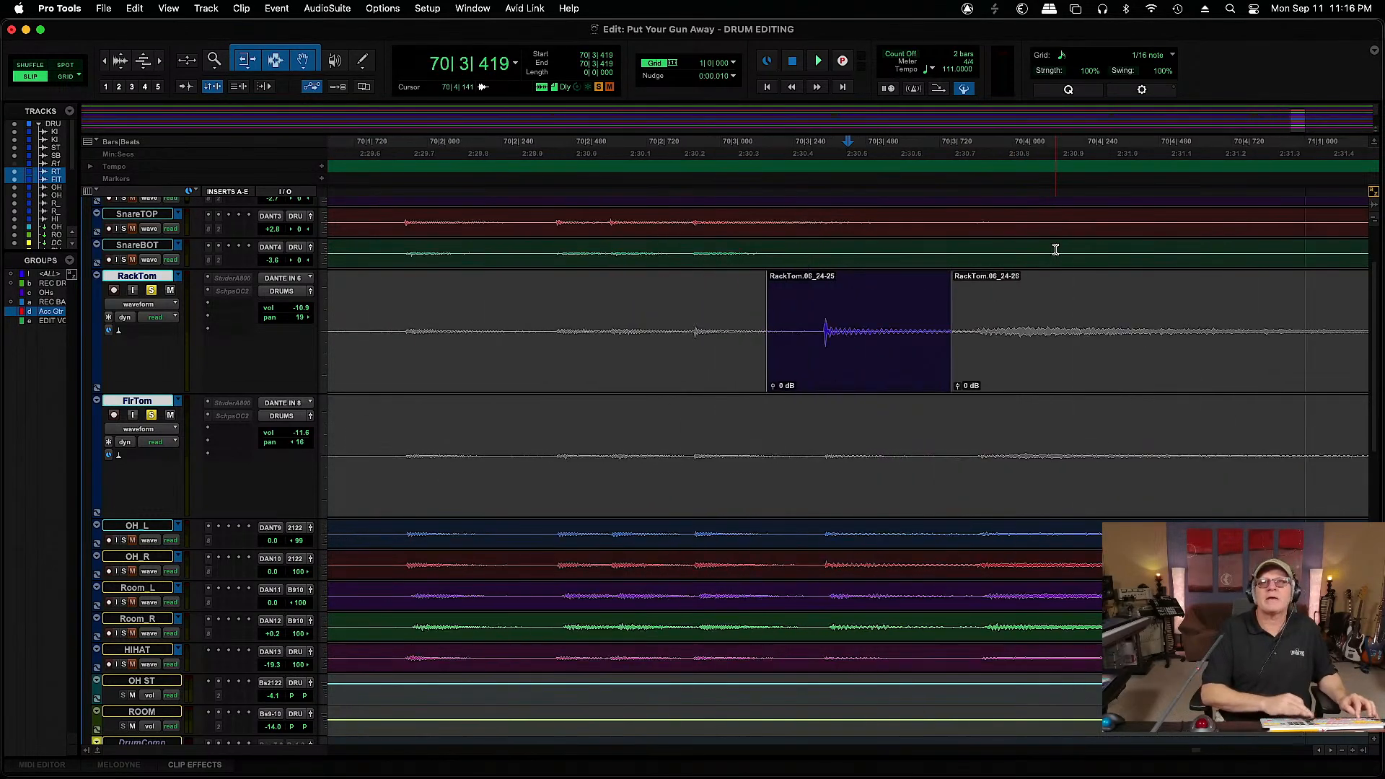
left_click_drag(772, 326, 819, 281)
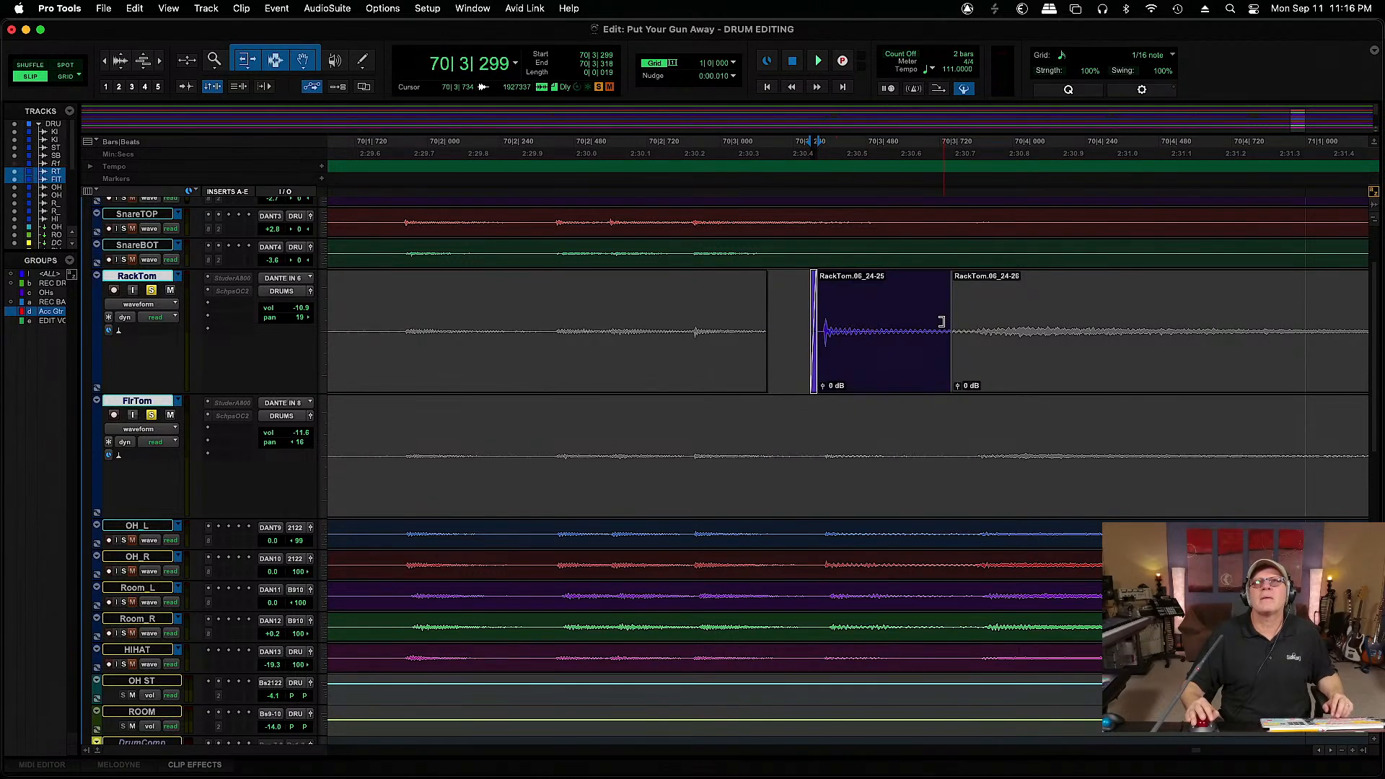
left_click_drag(948, 323, 937, 282)
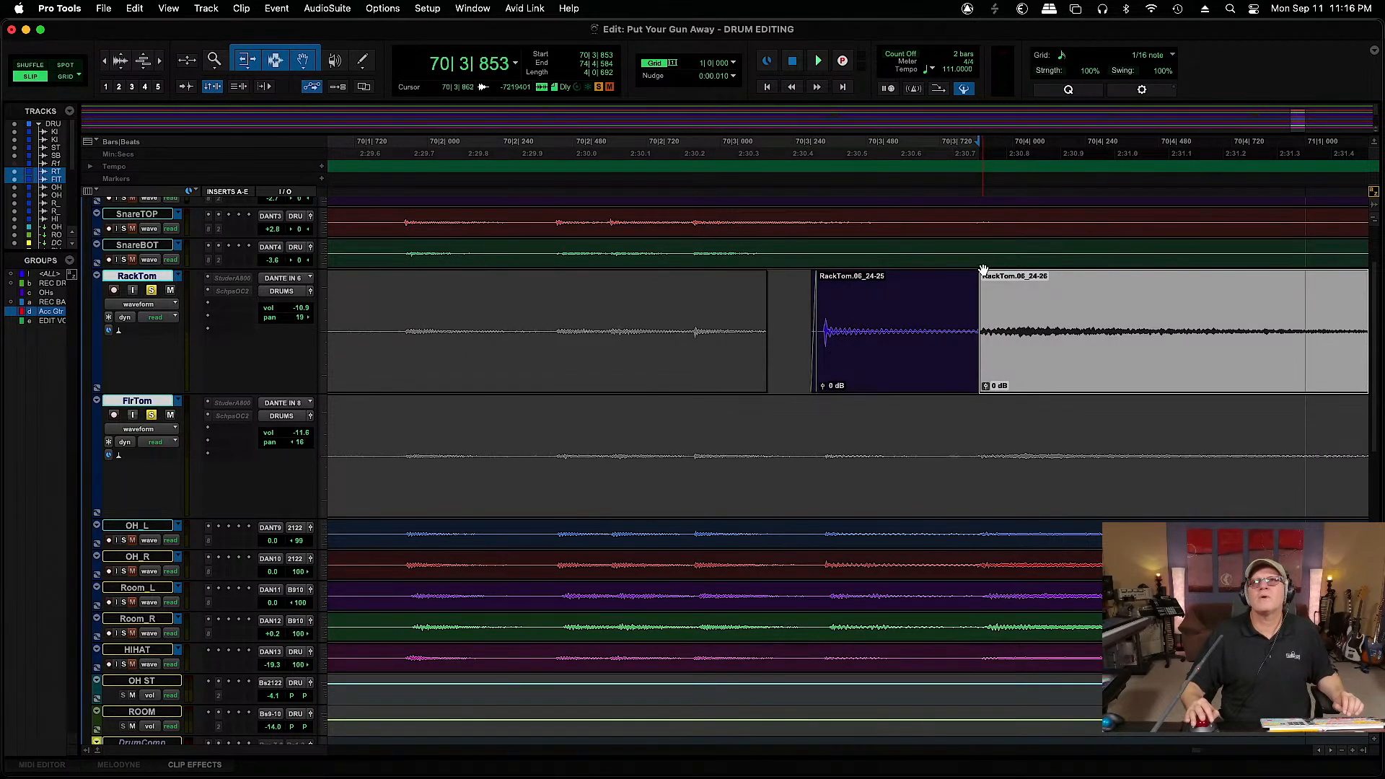
left_click_drag(979, 274, 937, 273)
Return to the start of the song and reduce the height of the RackTom and FlrTom tracks
key("r")
key("r")
key("r")
key("r")
key("r")
key("r")
key("r")
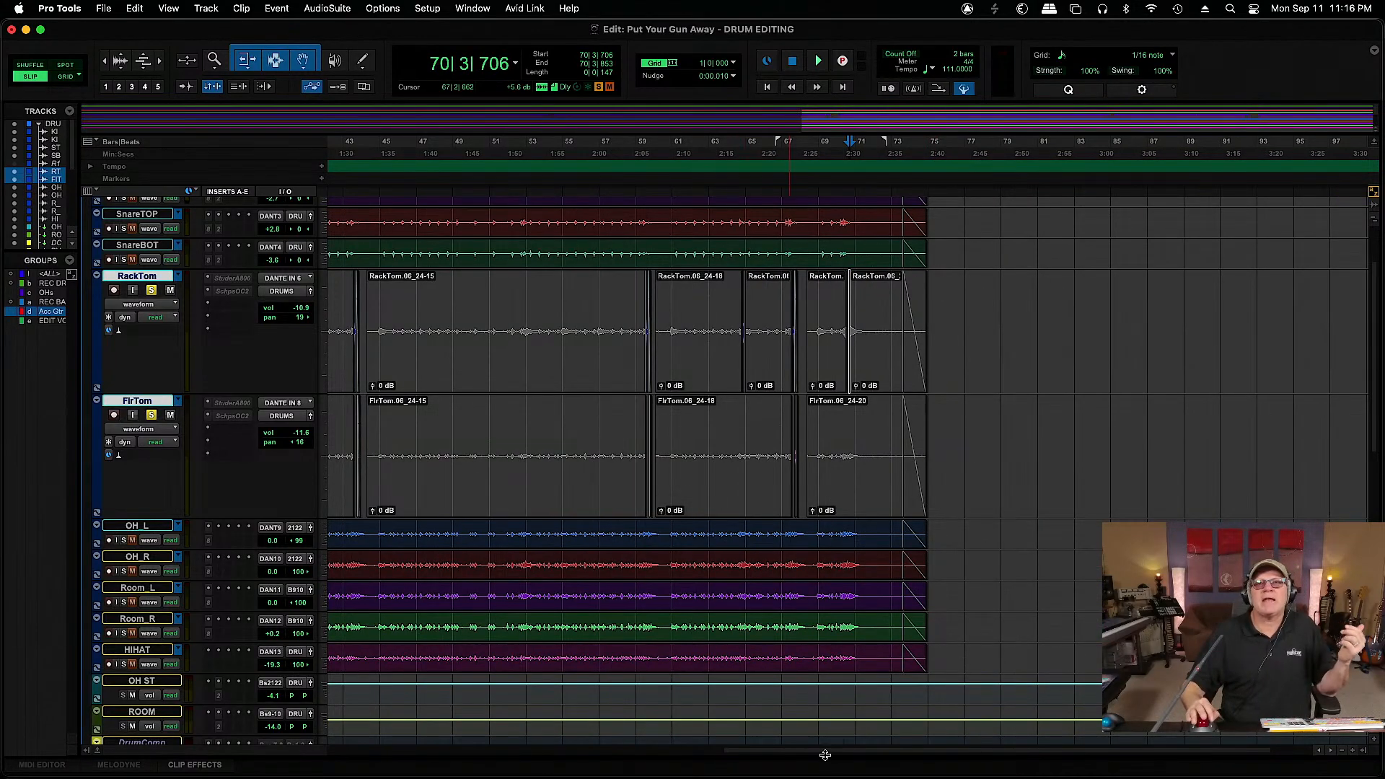
left_click_drag(826, 752, 327, 746)
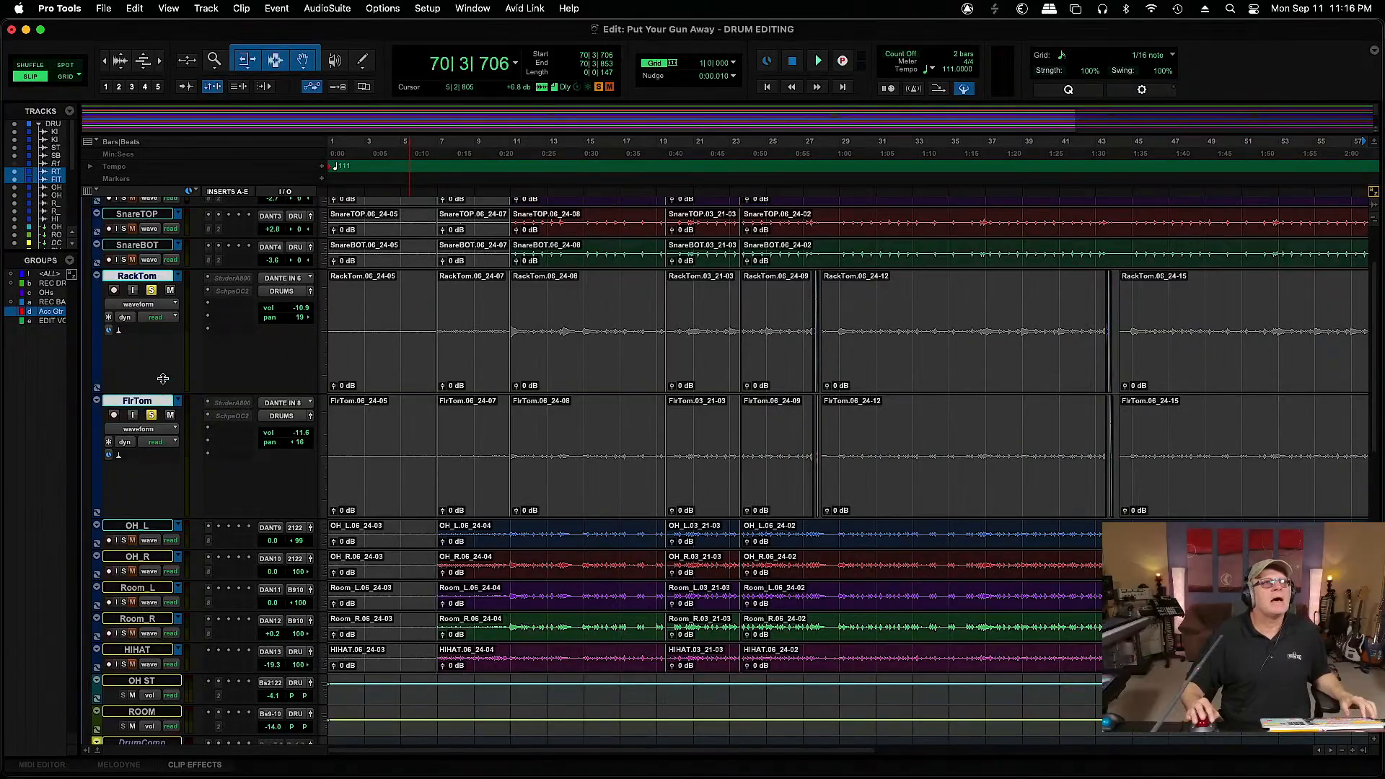
left_click_drag(160, 391, 163, 312)
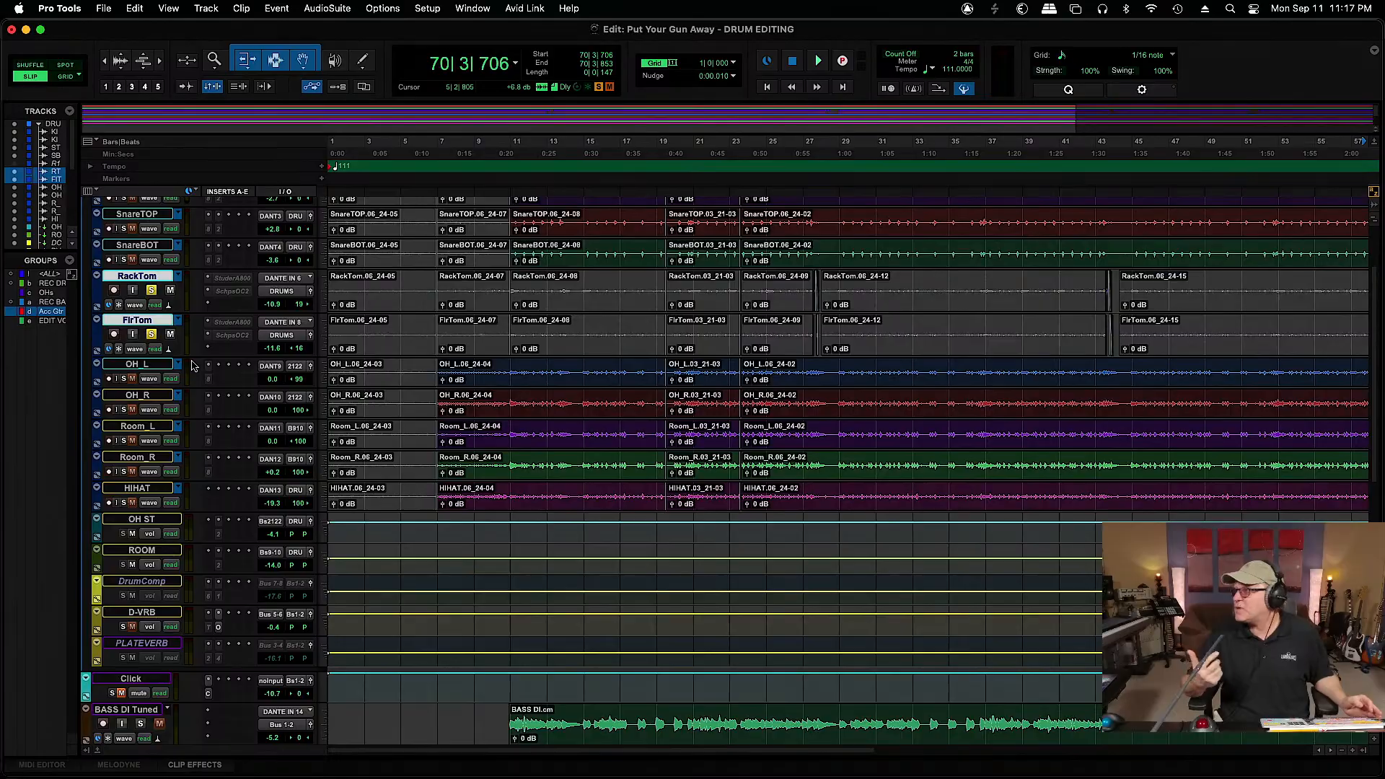
Set the playback position to 19|1|442 and take the RackTom and FlrTom tracks out of solo
key("super+bracketleft")
key("super+bracketleft")
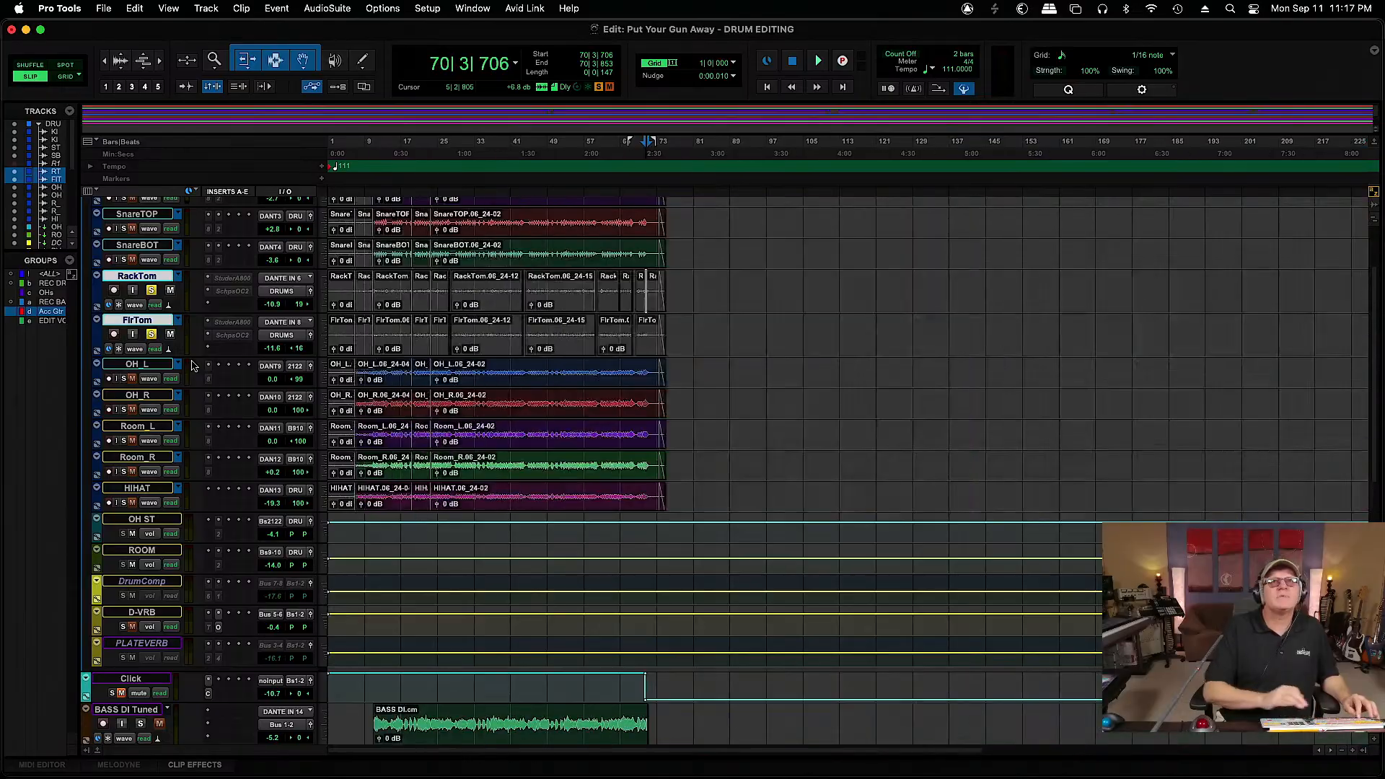
key("super+bracketright")
key("super+bracketright")
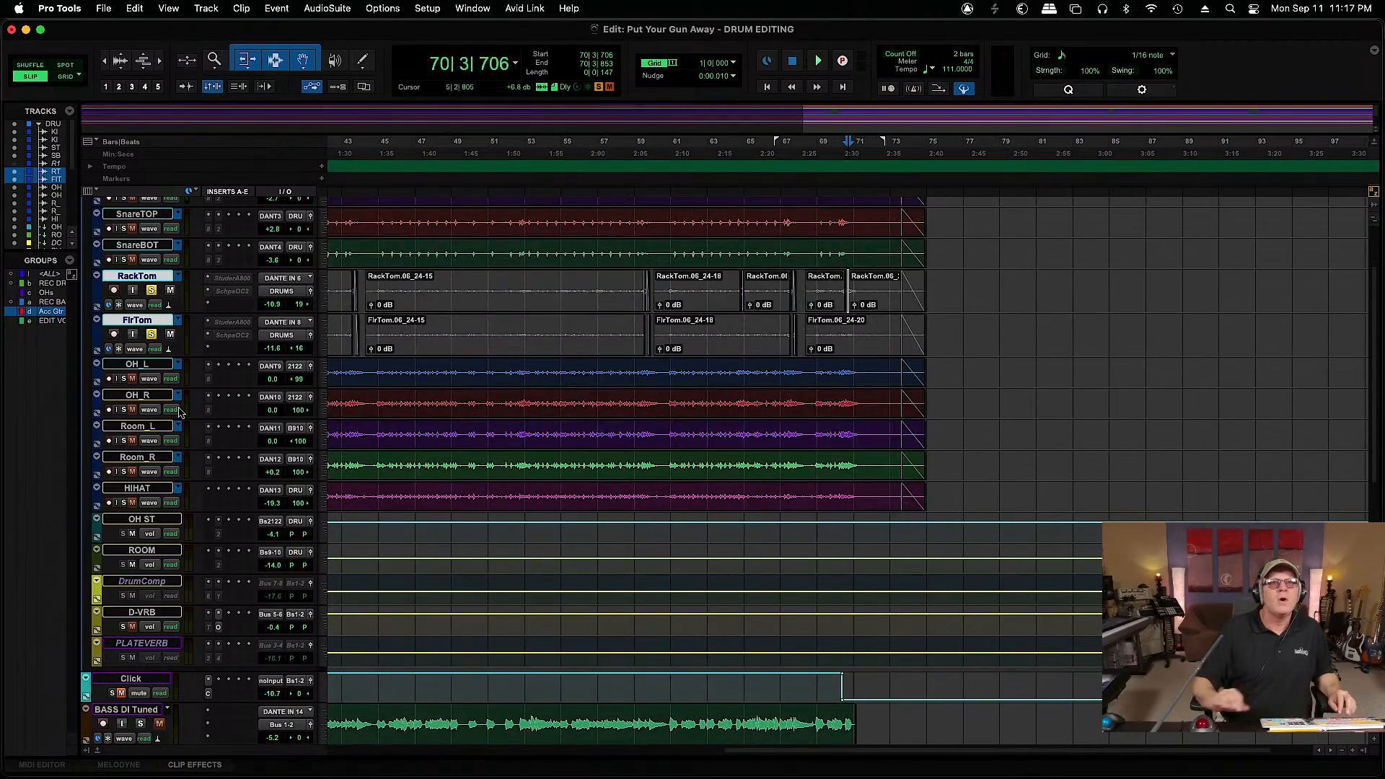
left_click_drag(735, 753, 204, 734)
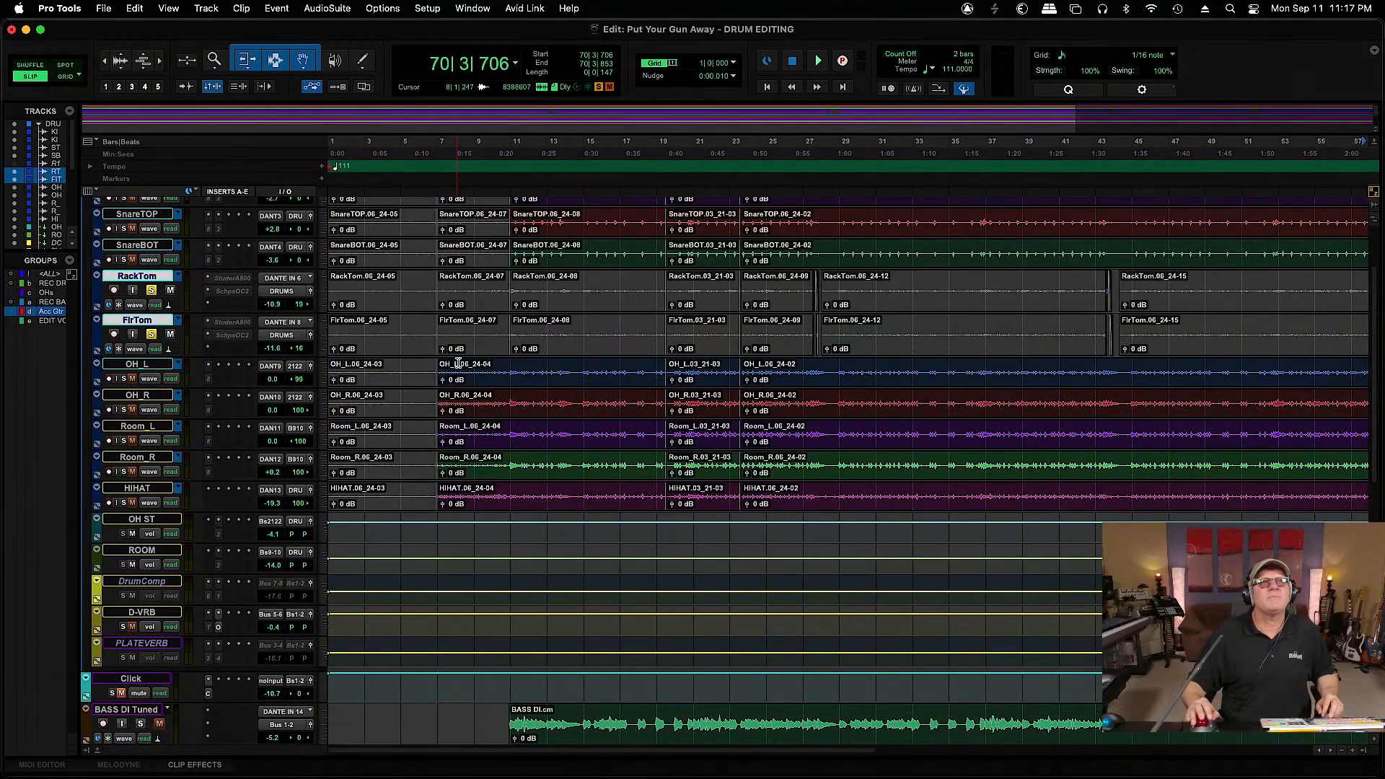
left_click(658, 154)
left_click(151, 290)
left_click(151, 334)
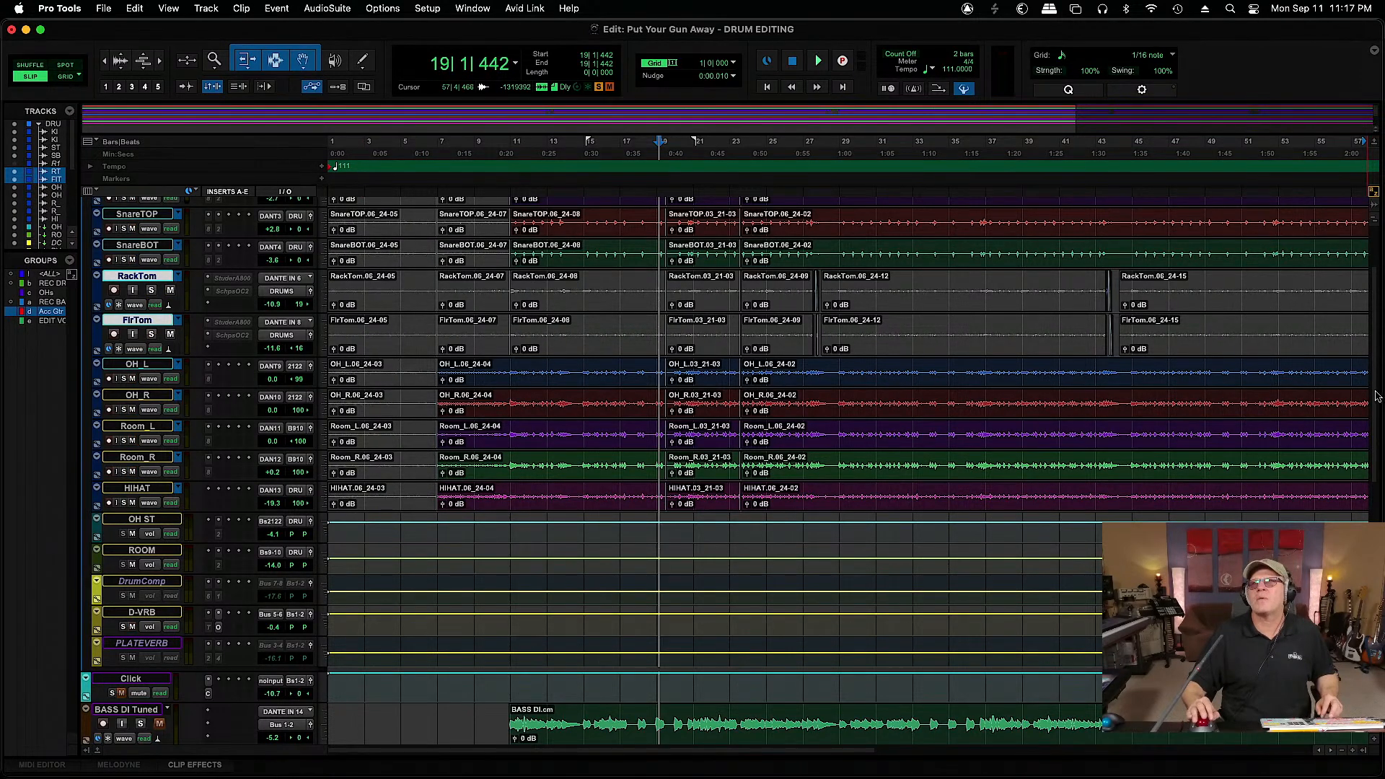
Play the edited drums from 19|1|442 and take the DRUMS folder out of solo
scroll(1378, 395, "up", 3)
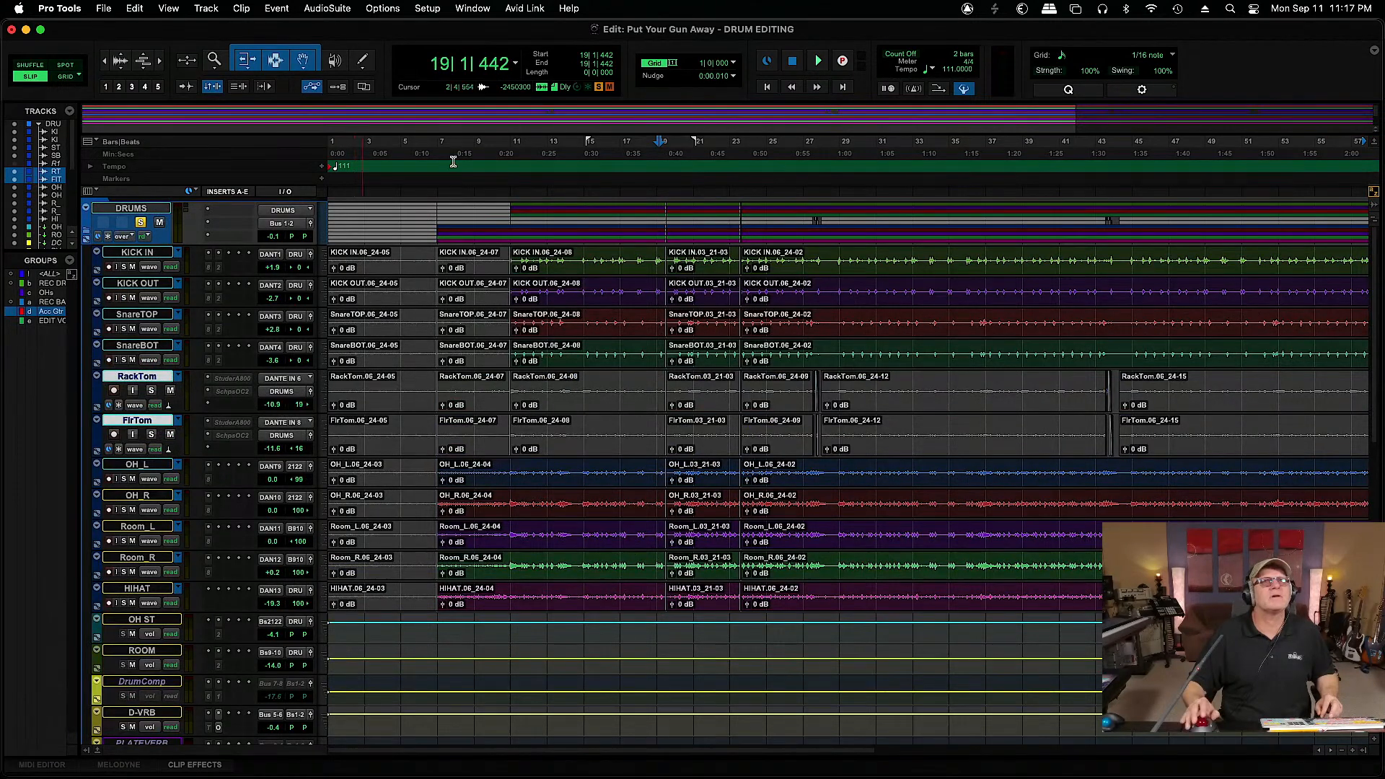
key("space")
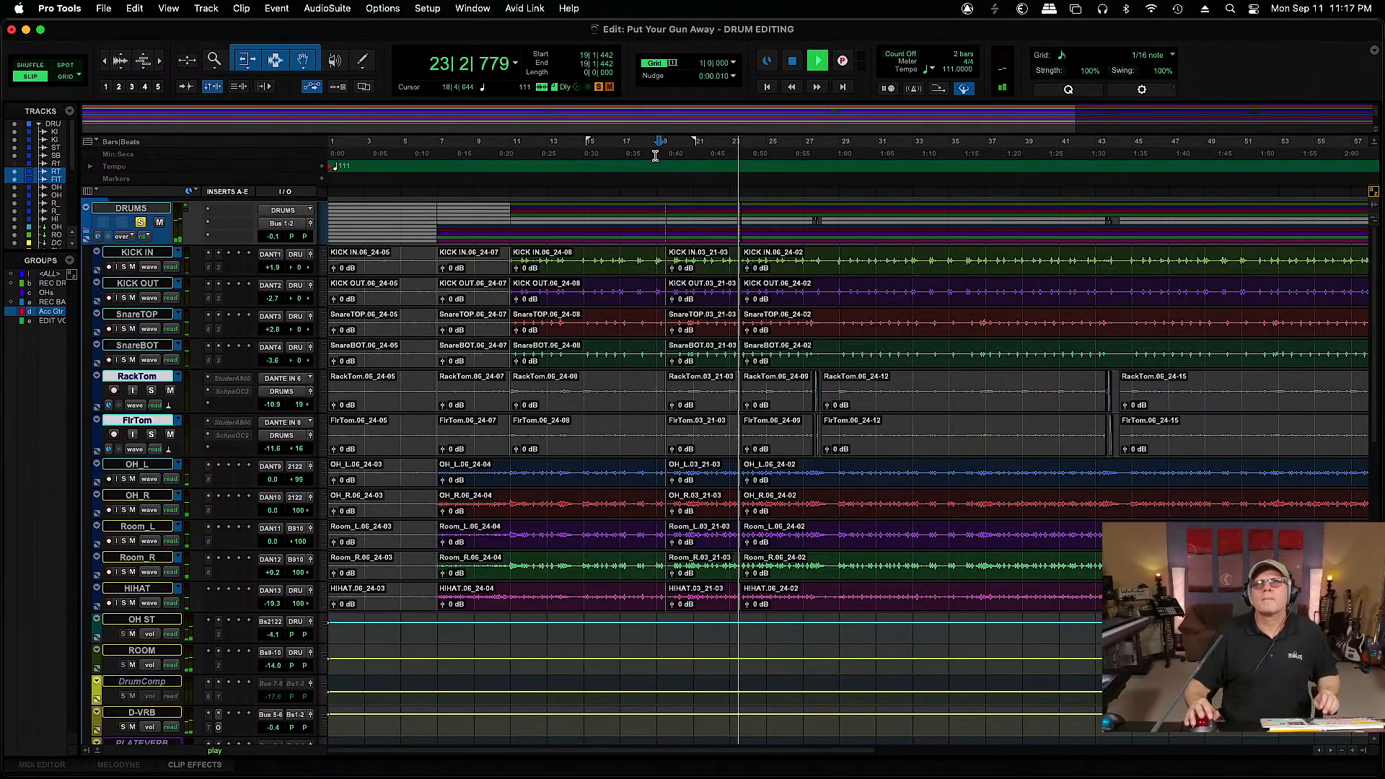
key("space")
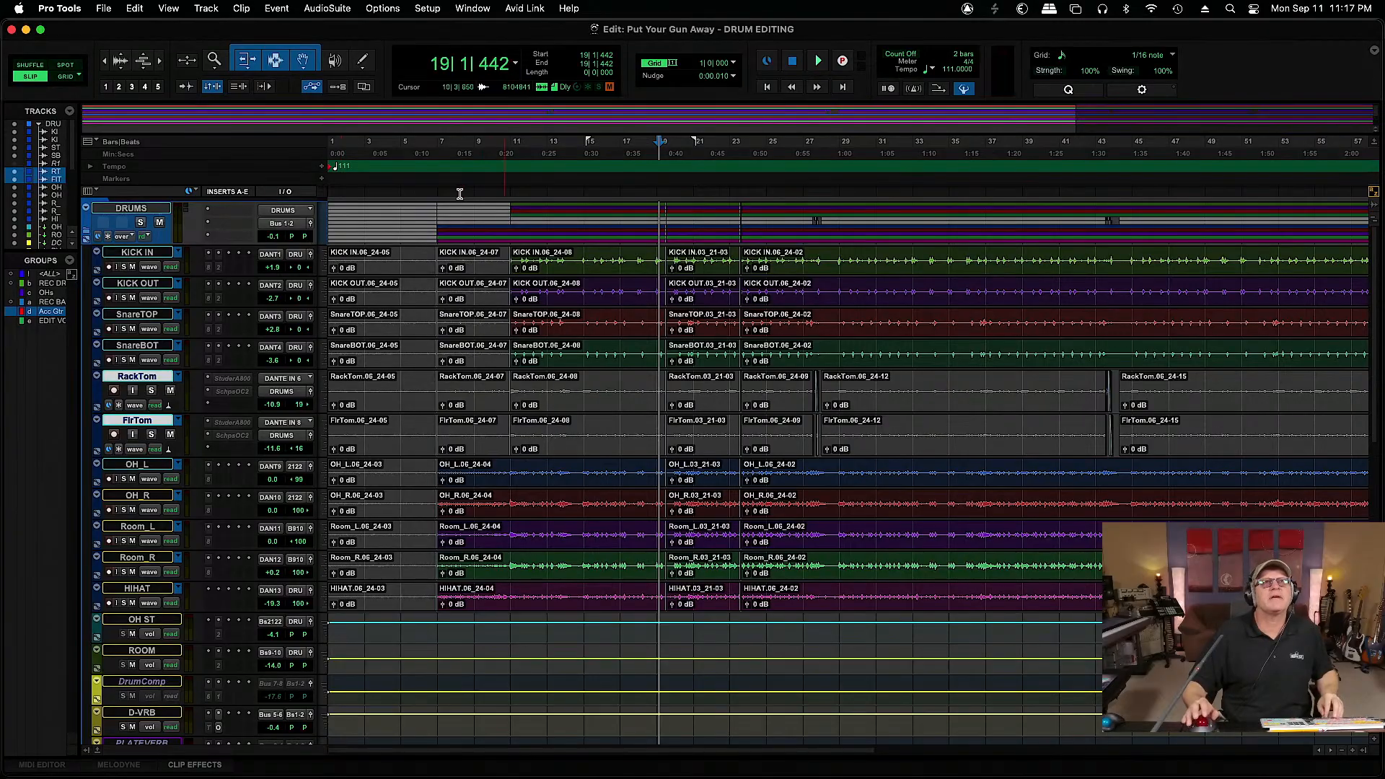
Play the song from 2|3|605 and examine the acoustic guitar intro on the AccGtr 1A and 1B tracks
left_click(358, 151)
key("space")
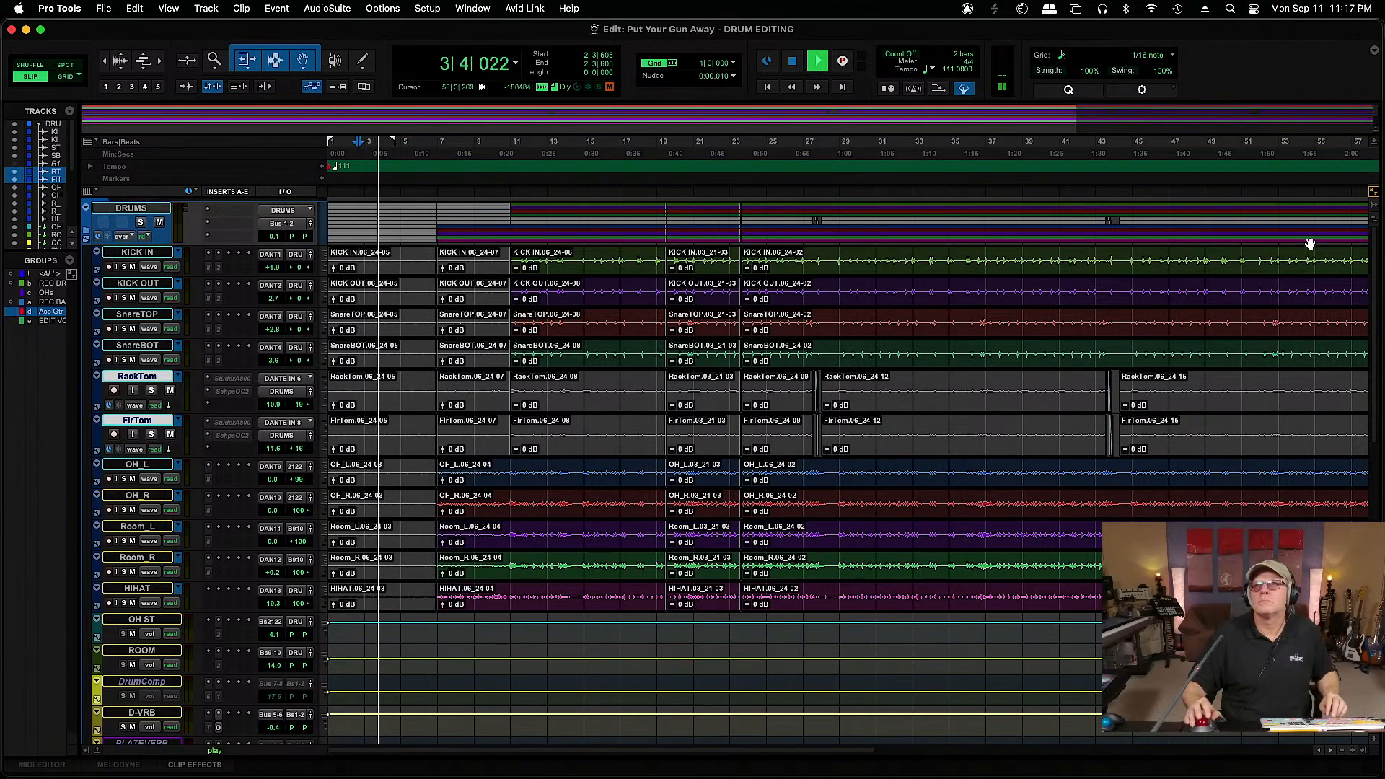
scroll(1345, 377, "down", 15)
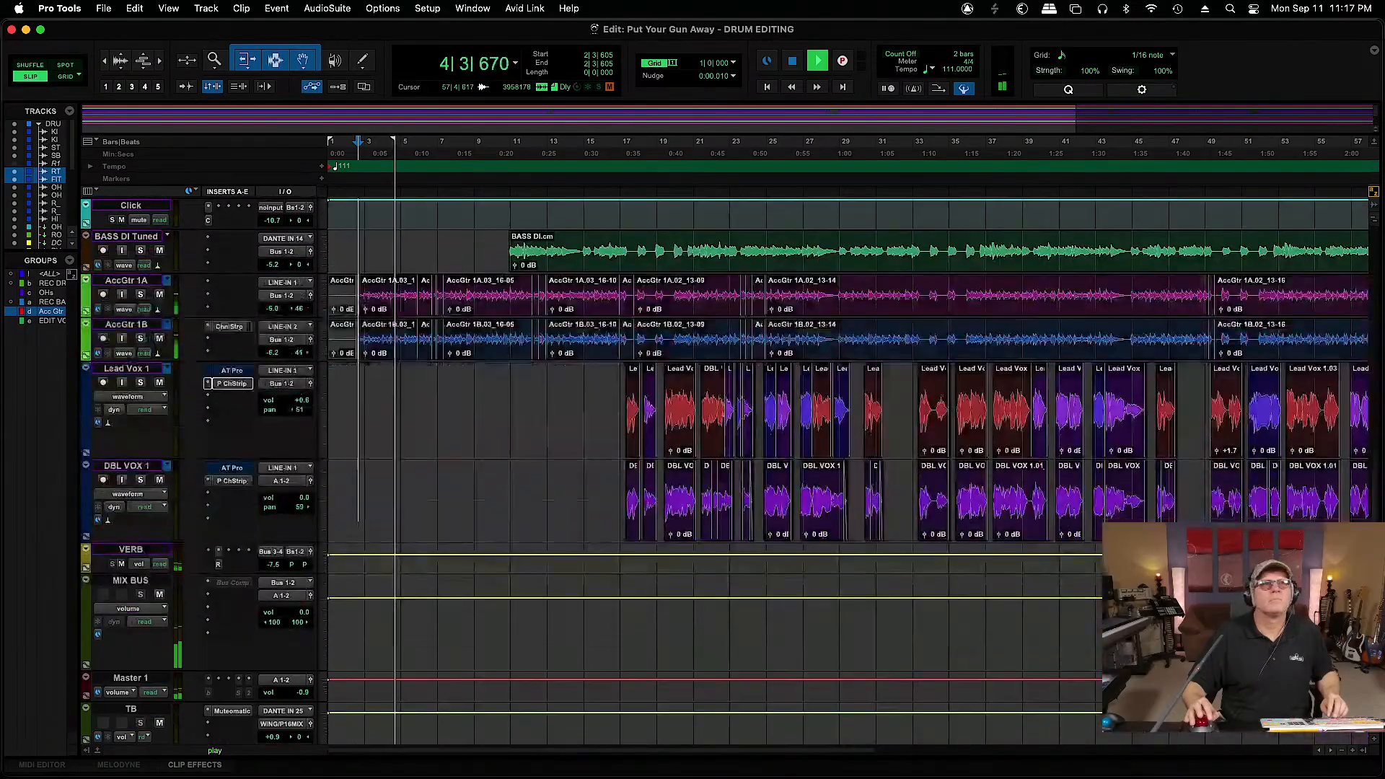
key("t")
key("t")
key("t")
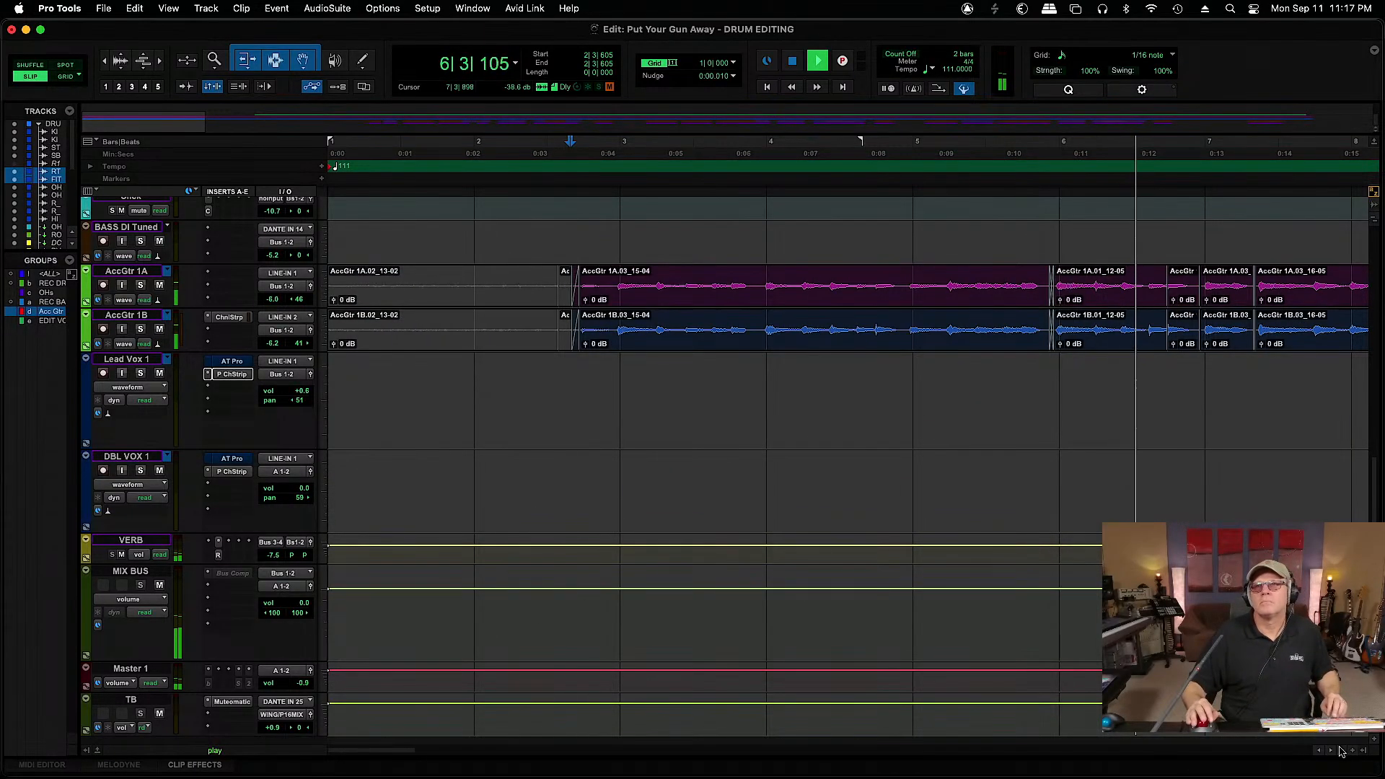
scroll(1329, 754, "right", 3)
key("space")
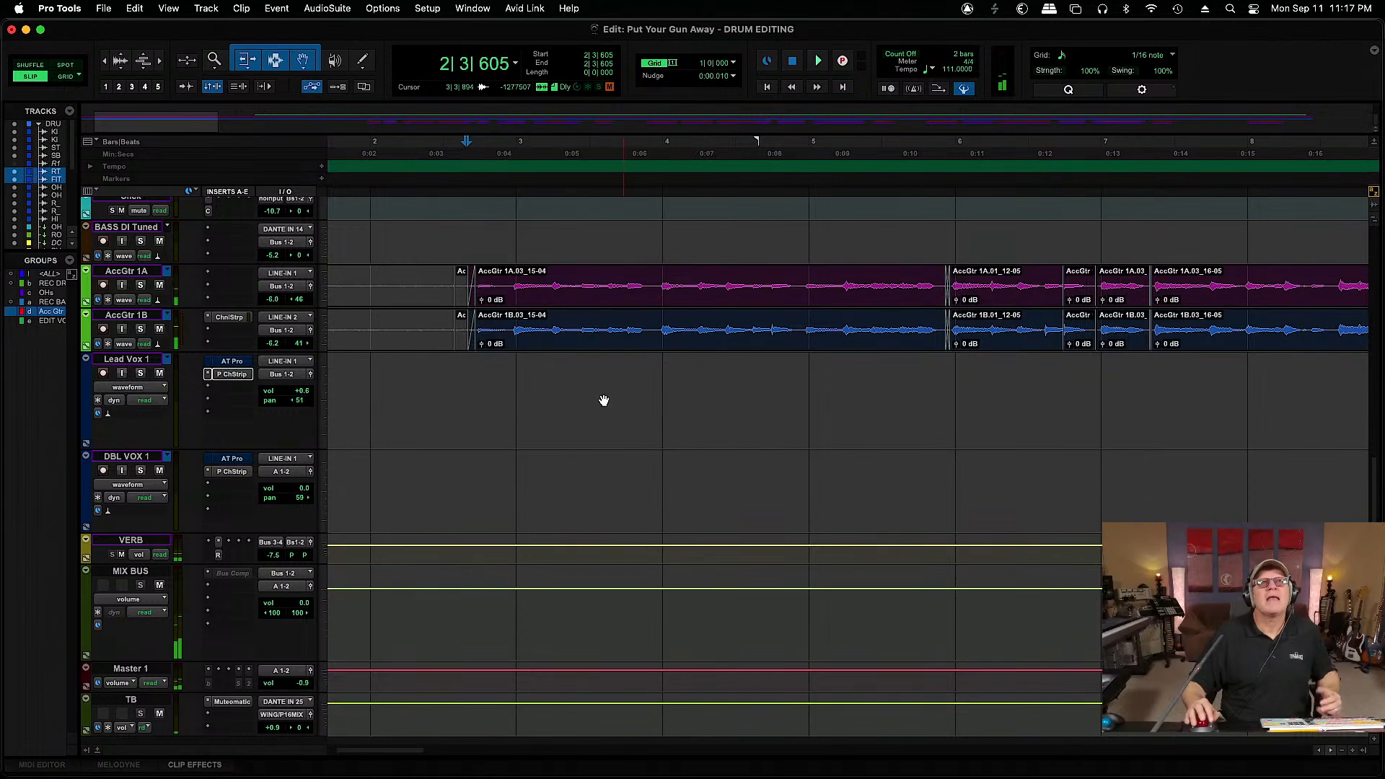
Audition the acoustic guitar intro from 2|2|561 and again from 3|1|901 to compare the phrases
key("space")
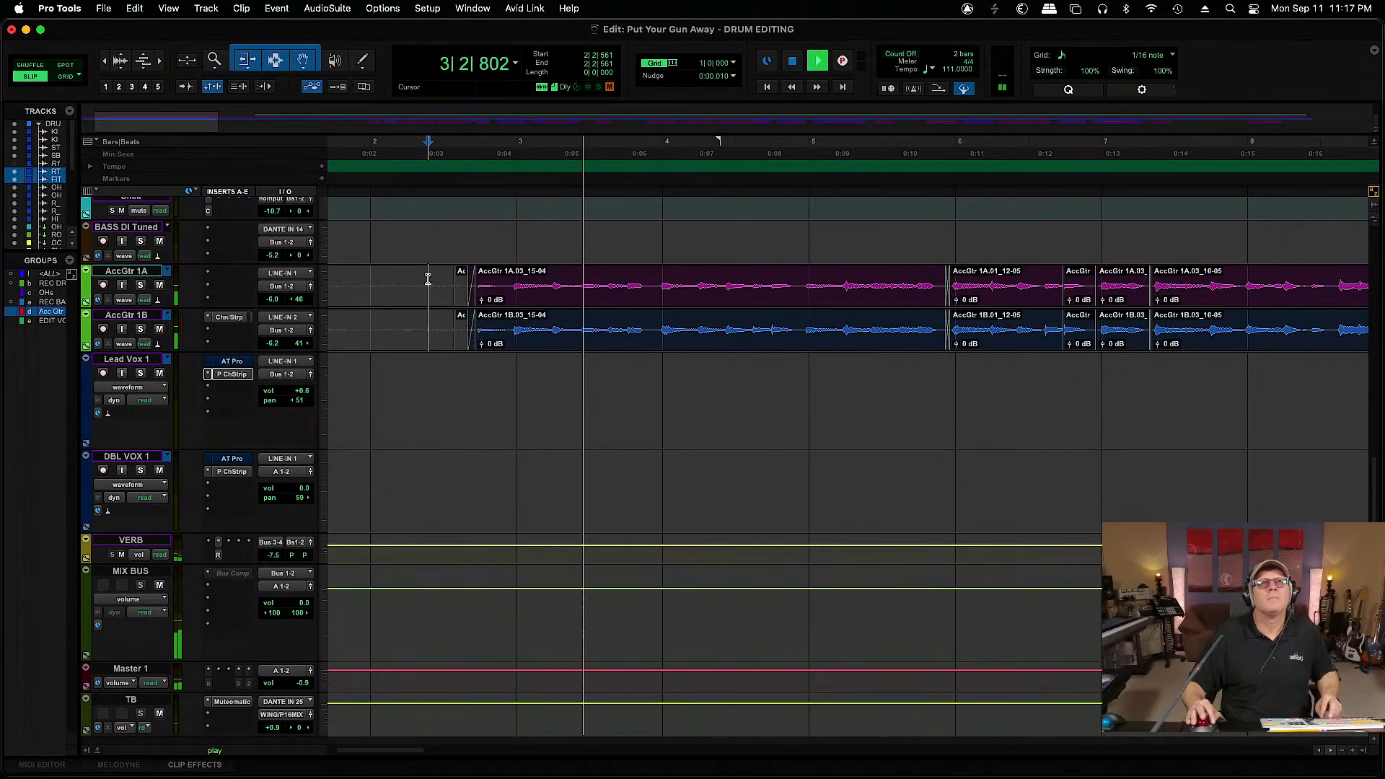
key("space")
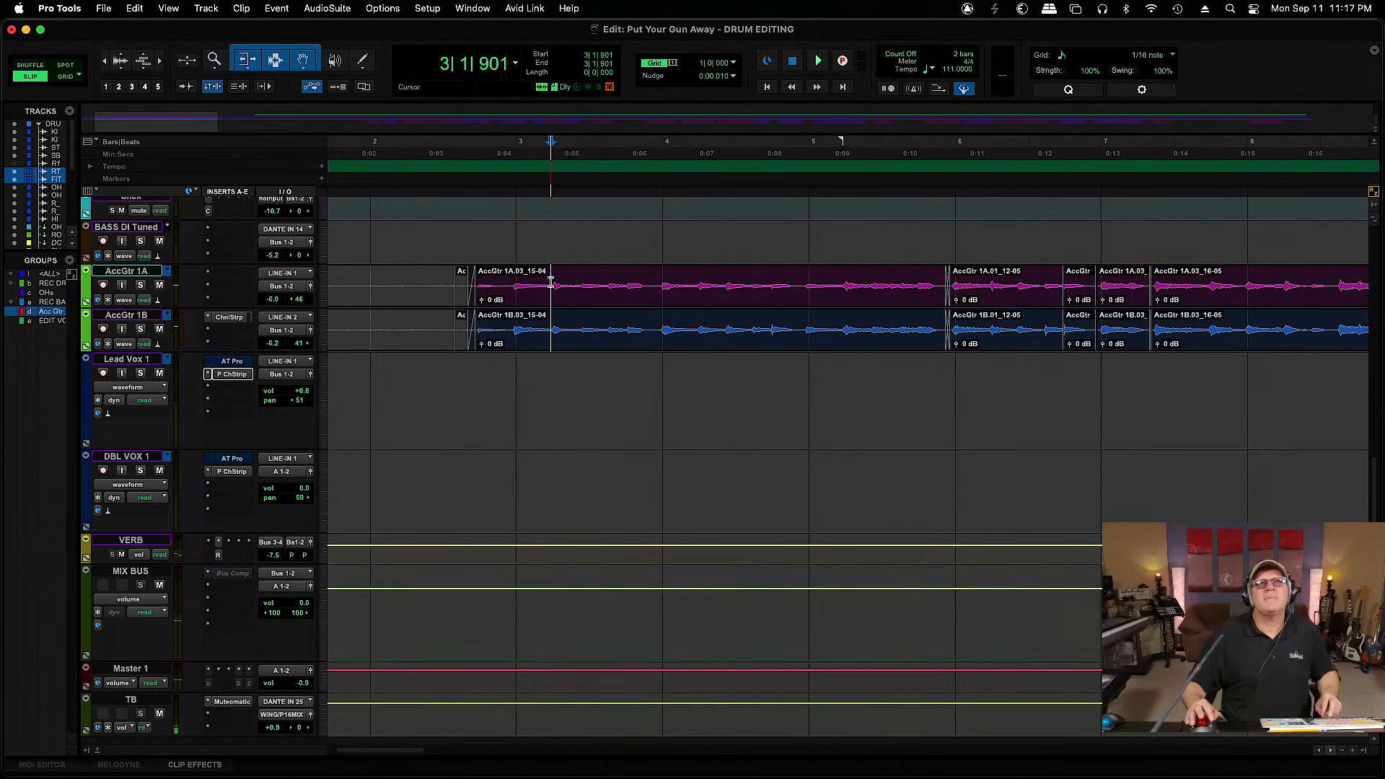
key("space")
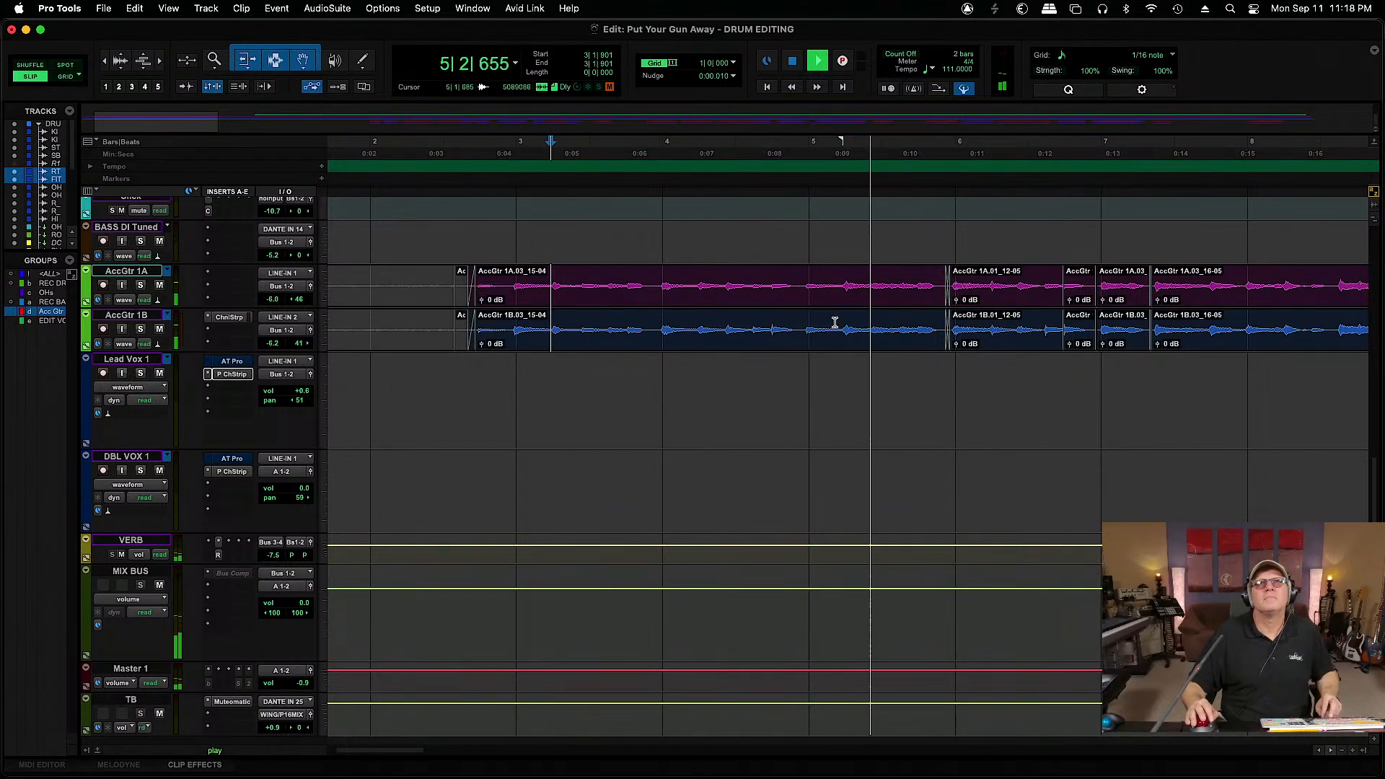
key("space")
Separate the AccGtr 1A and 1B clips at 5|1|893 and select the part up to 5|4|779
left_click(842, 284)
key("super+e")
left_click(878, 338)
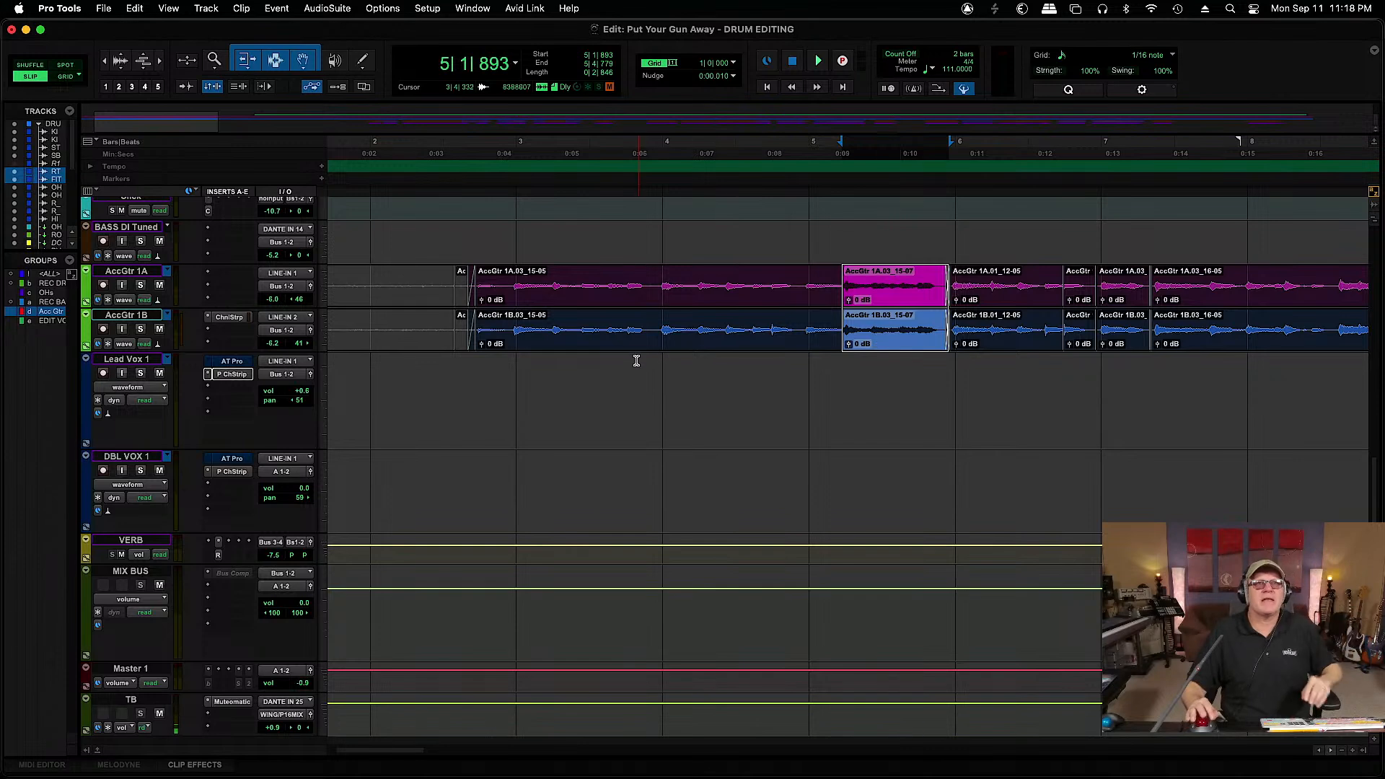
Audition the intro from bar 2 and copy the separated bar 5 guitar clips over bar 3, starting at 3|1|958
left_click(470, 369)
key("space")
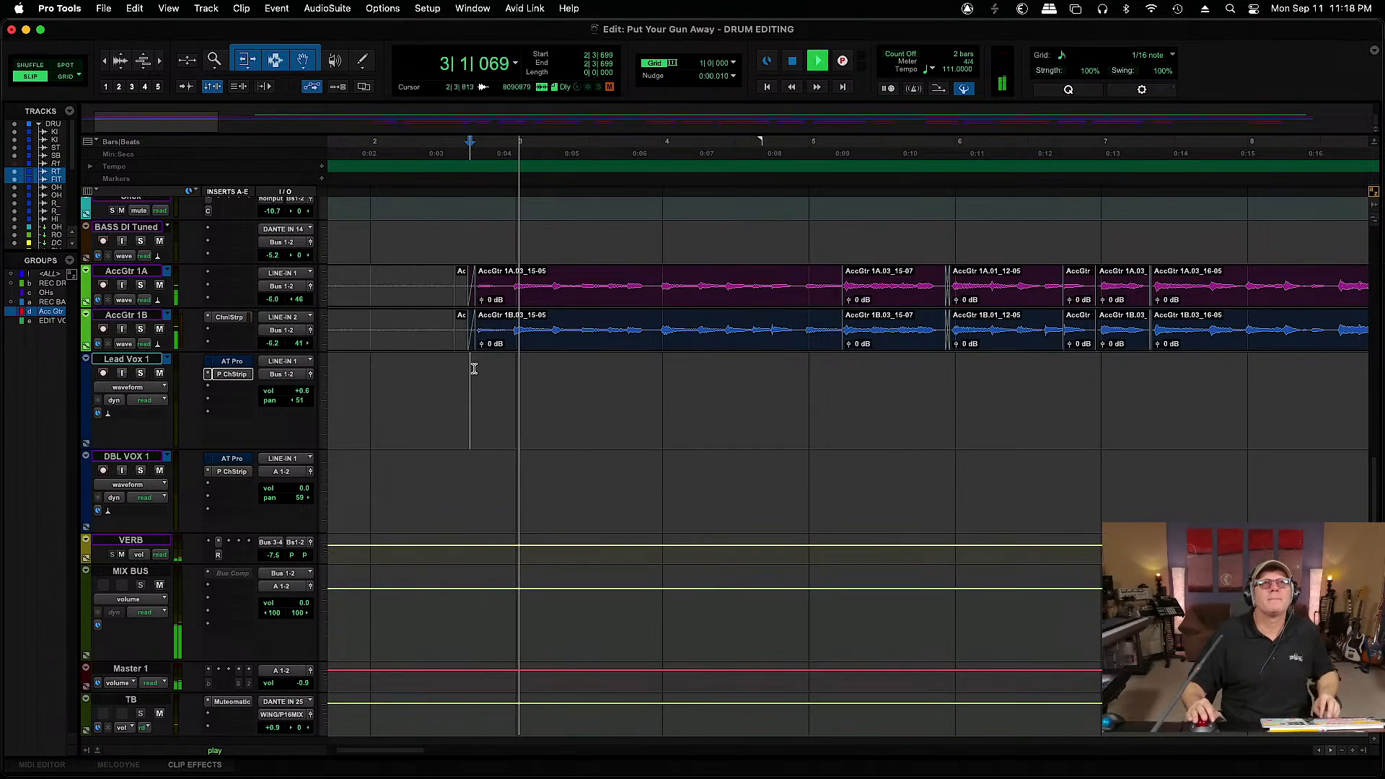
left_click(844, 378)
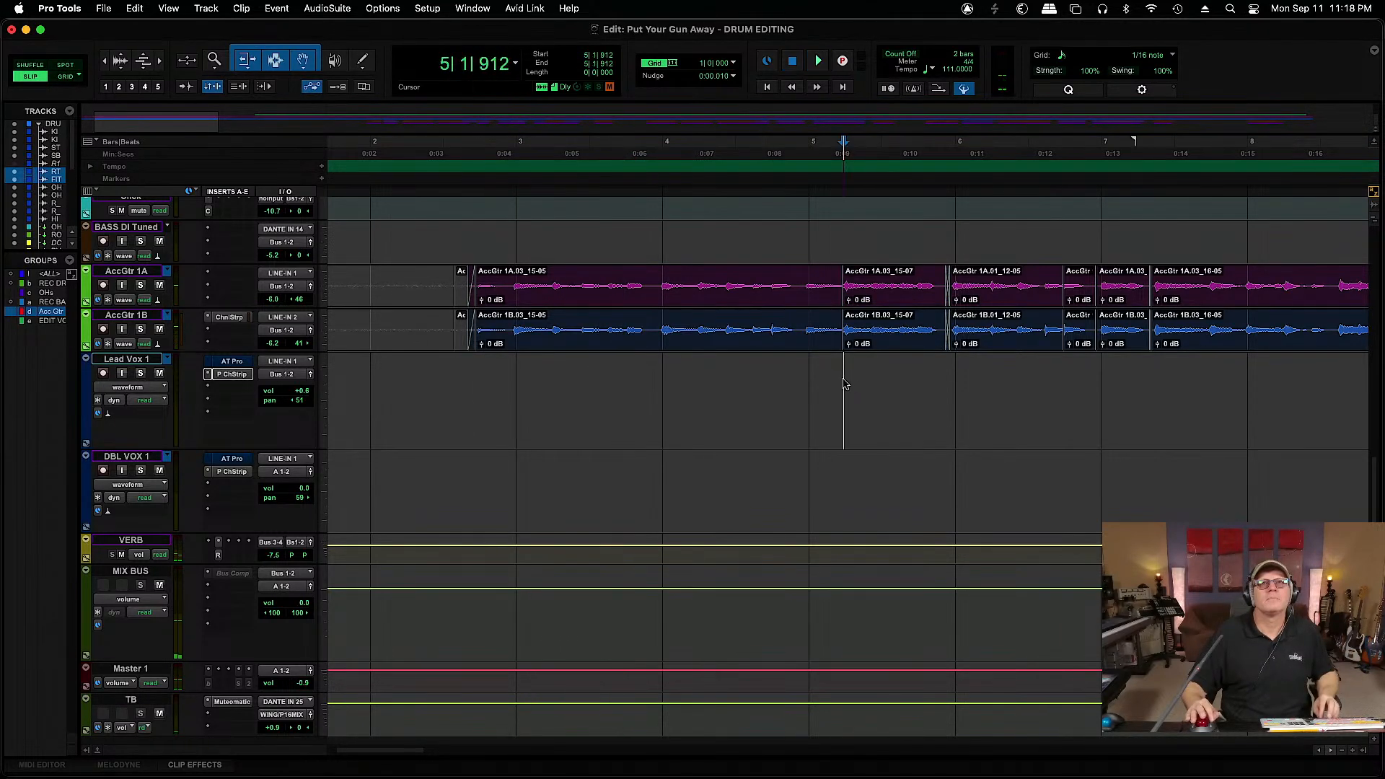
key("space")
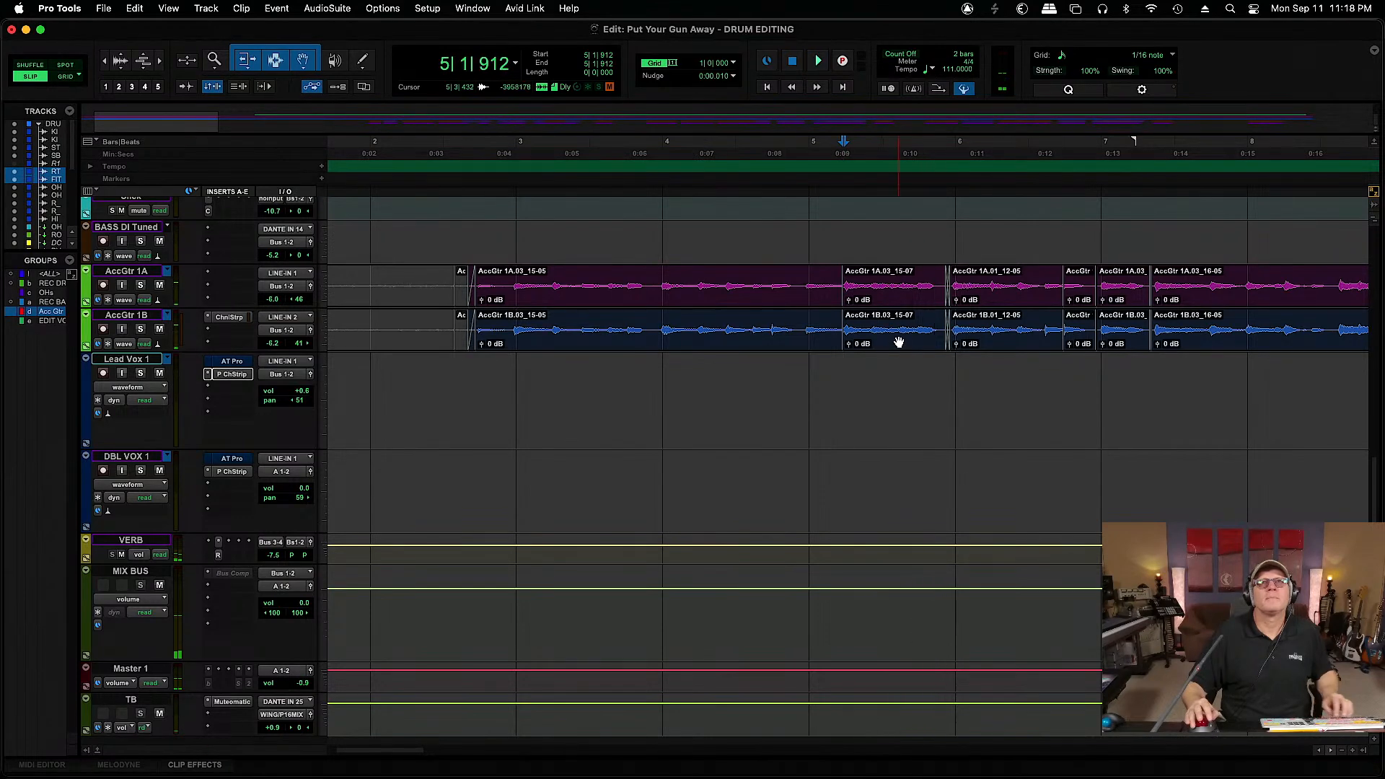
left_click_drag(899, 342, 609, 336)
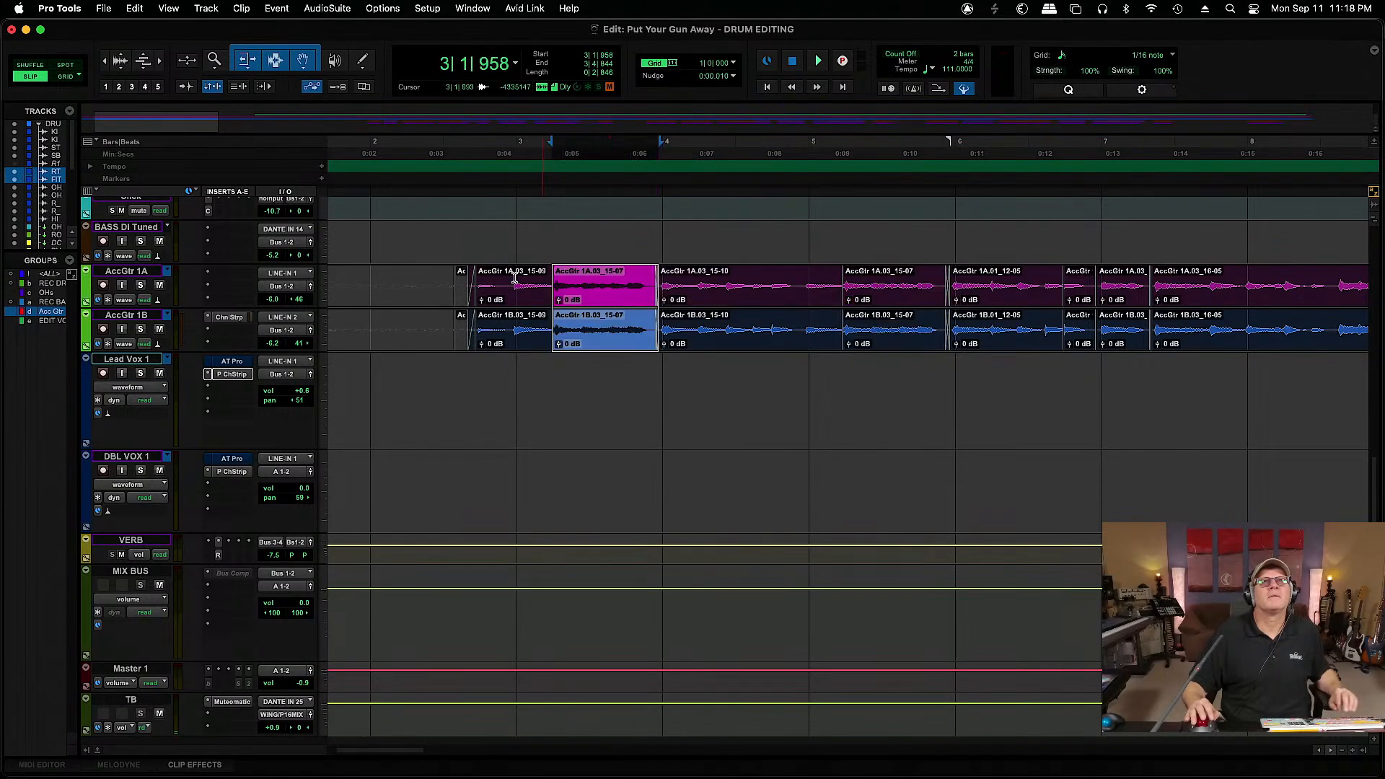
Play the guitar edit from 2|2|940 and crossfade the start of the copied bar 3 clips from 3|1|938 to 3|1|957
left_click(442, 277)
key("space")
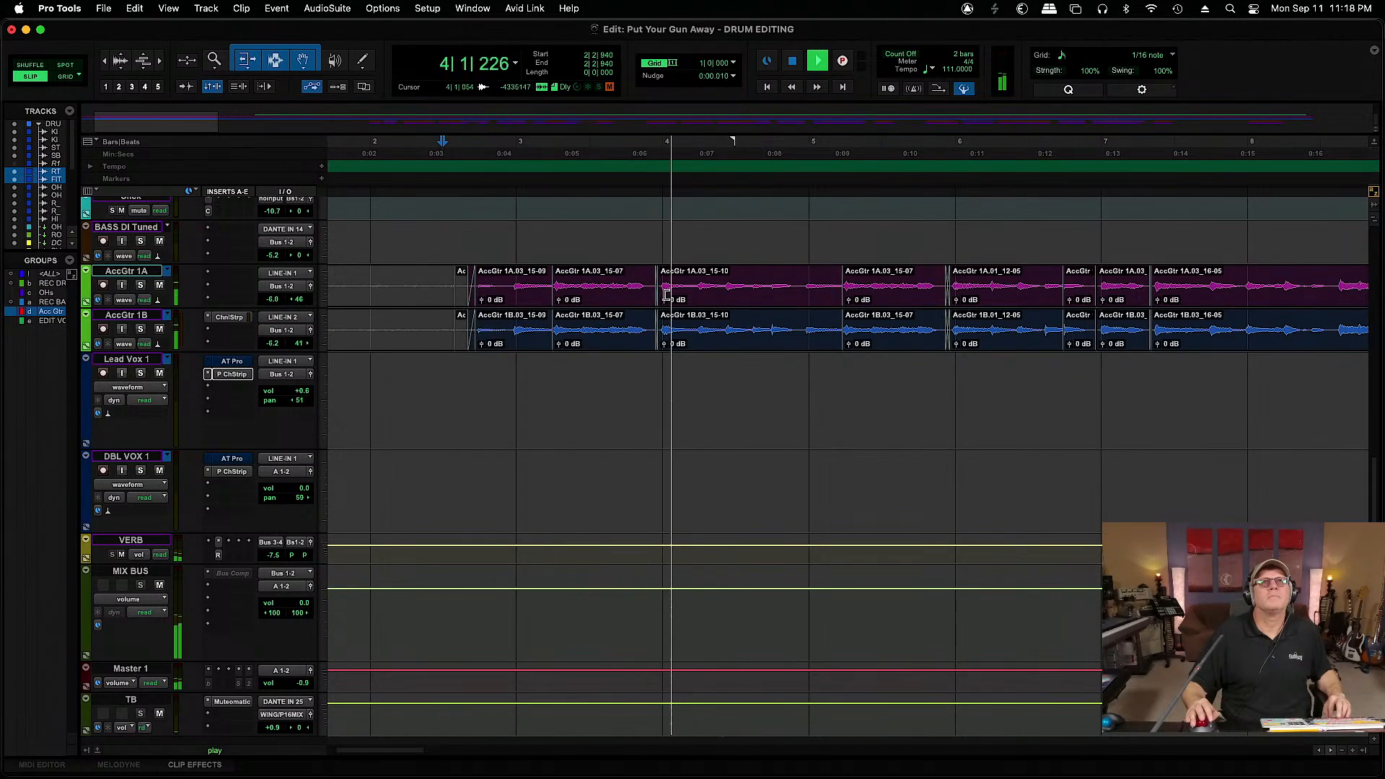
key("space")
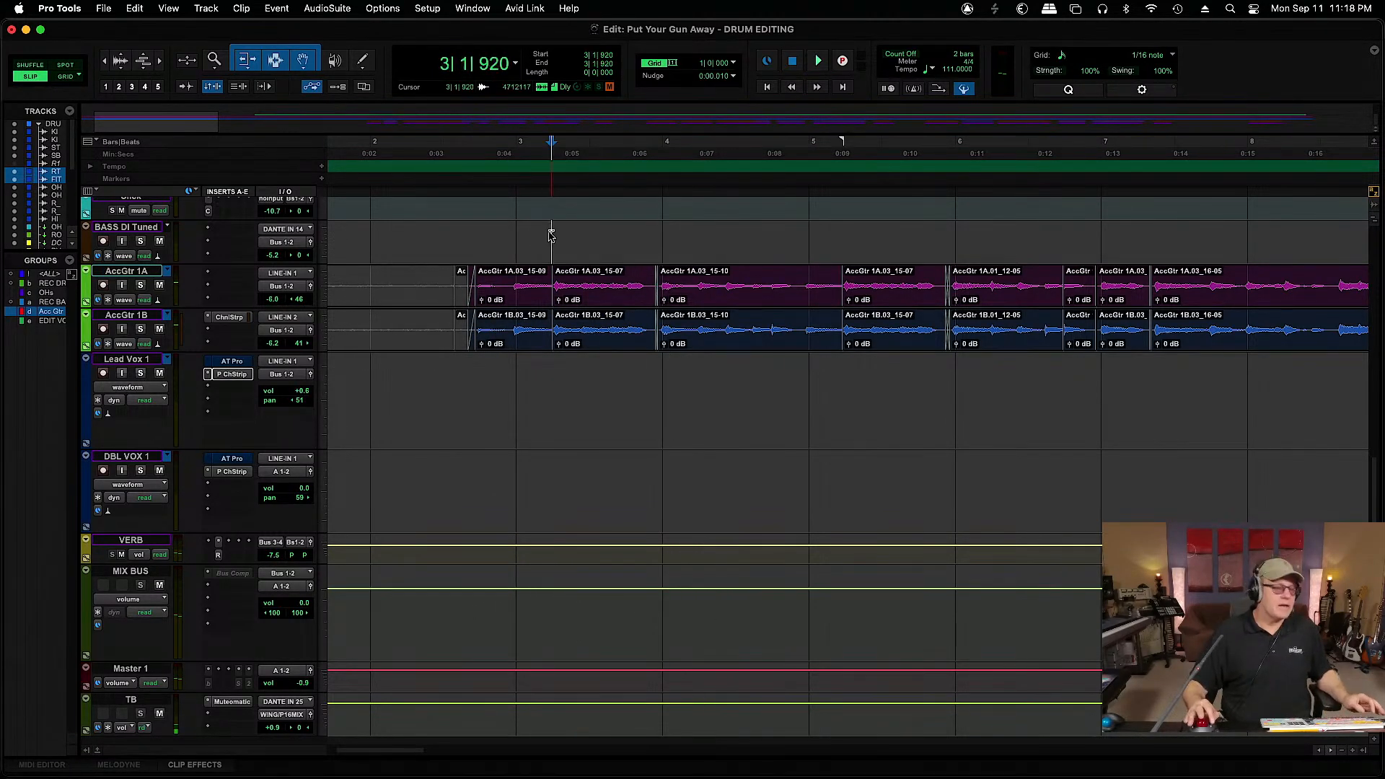
scroll(551, 235, "up", 4)
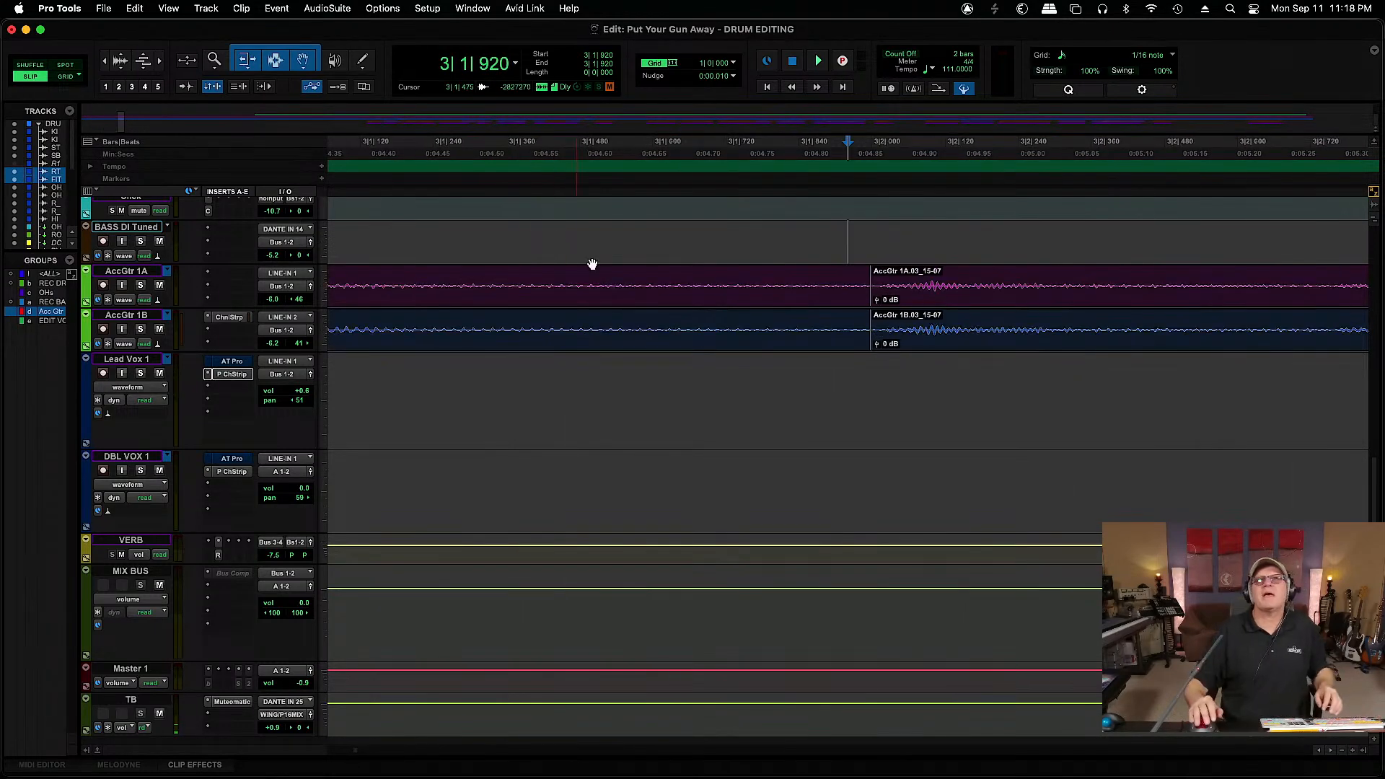
mouse_move(873, 283)
left_mouse_down()
mouse_move(926, 294)
mouse_move(869, 303)
left_mouse_up()
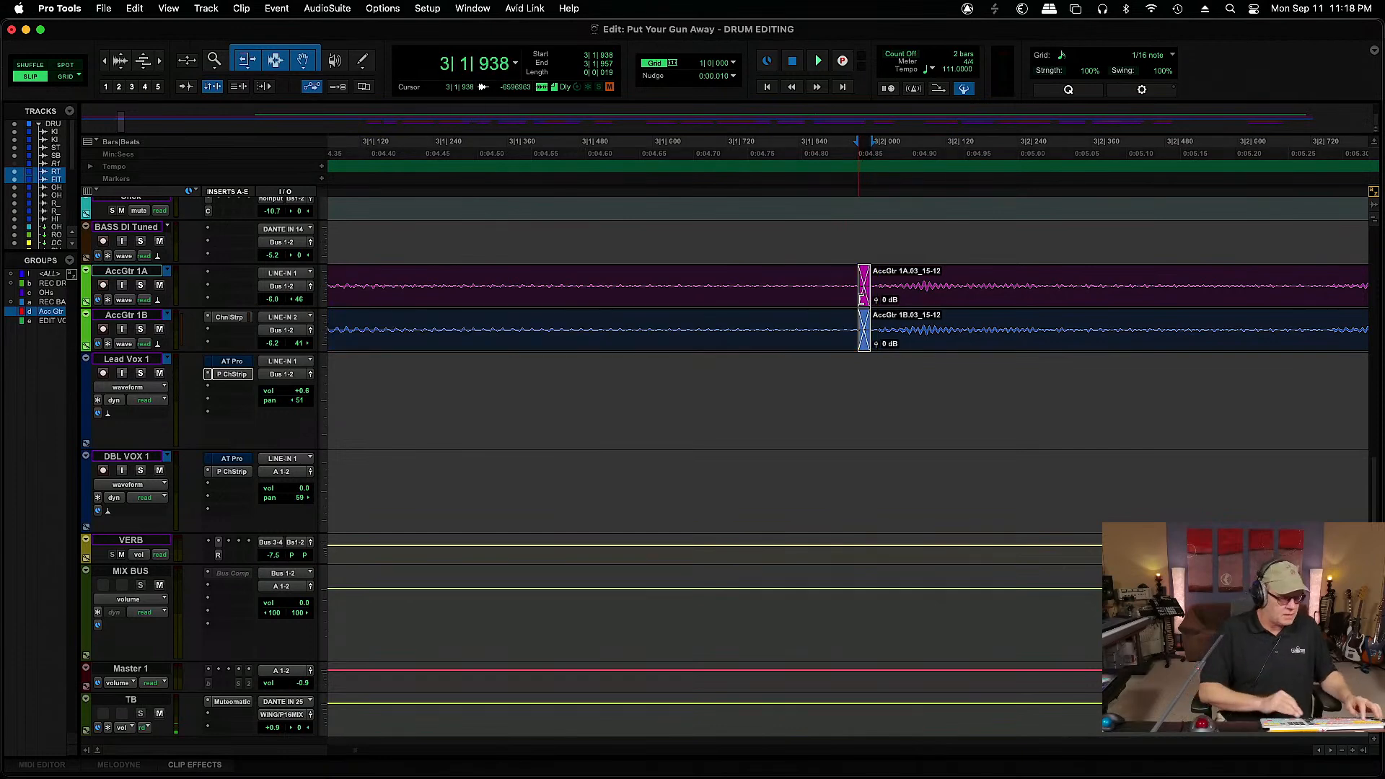
Heal the separation between the two AccGtr clip pairs spanning 3|4|844 to 5|4|779 and play the intro from 2|3|699
key("r")
key("r")
key("r")
key("r")
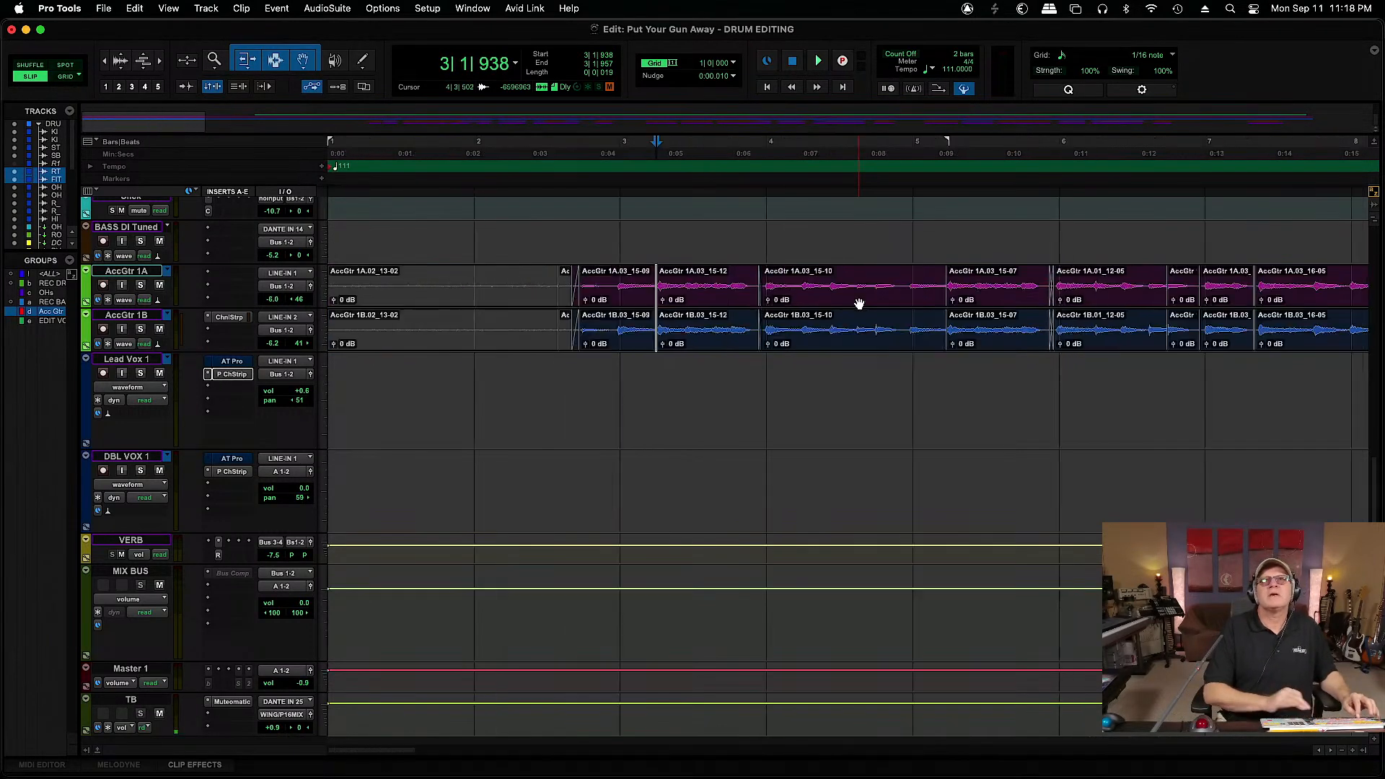
left_click(971, 337)
left_click(895, 339, "shift")
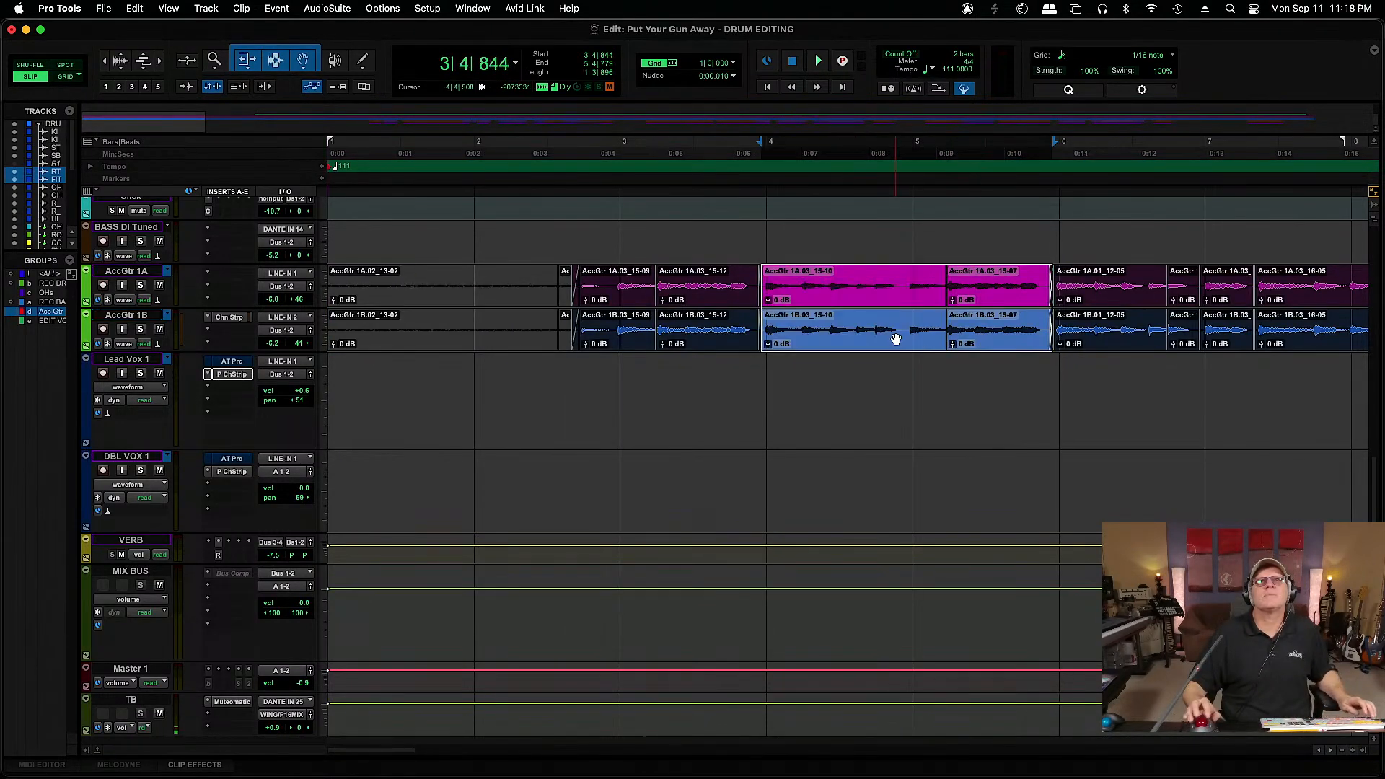
left_click(140, 9)
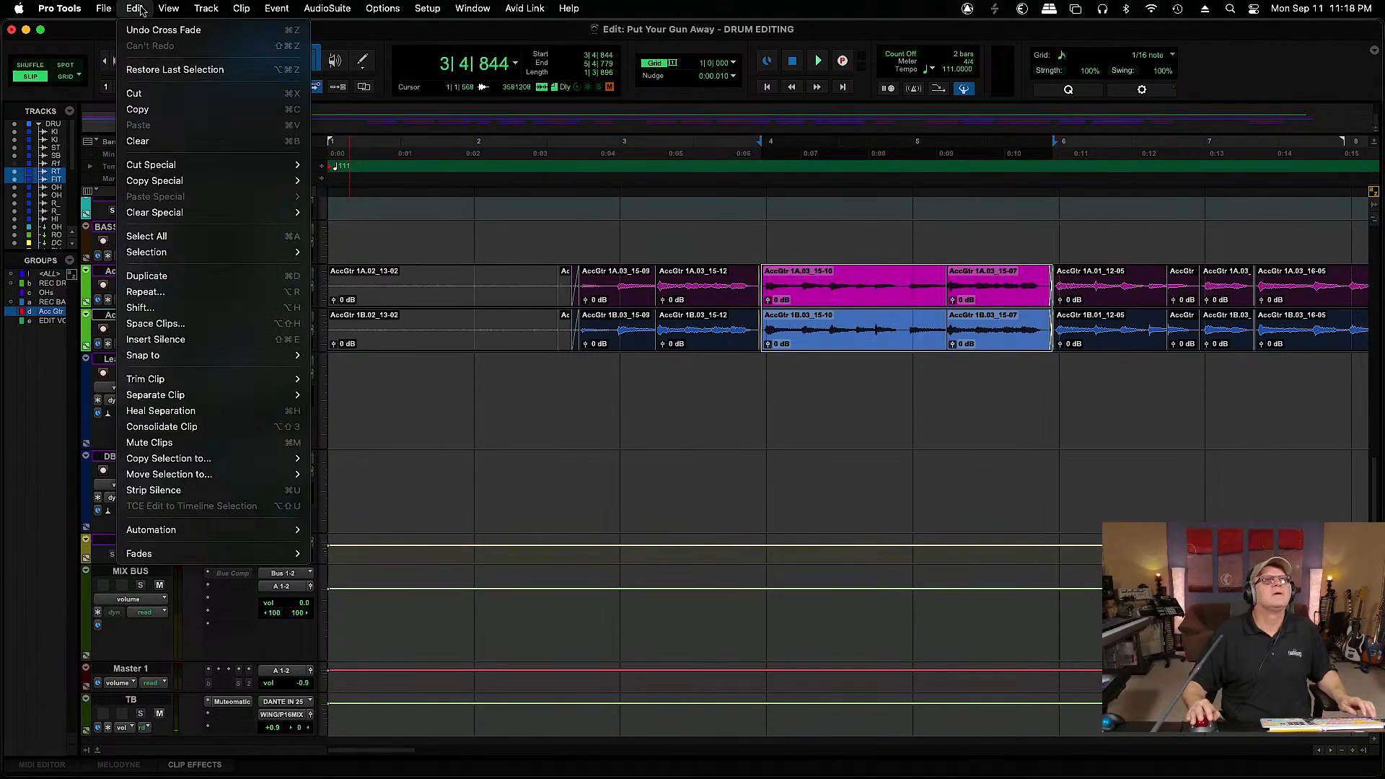
left_click(186, 411)
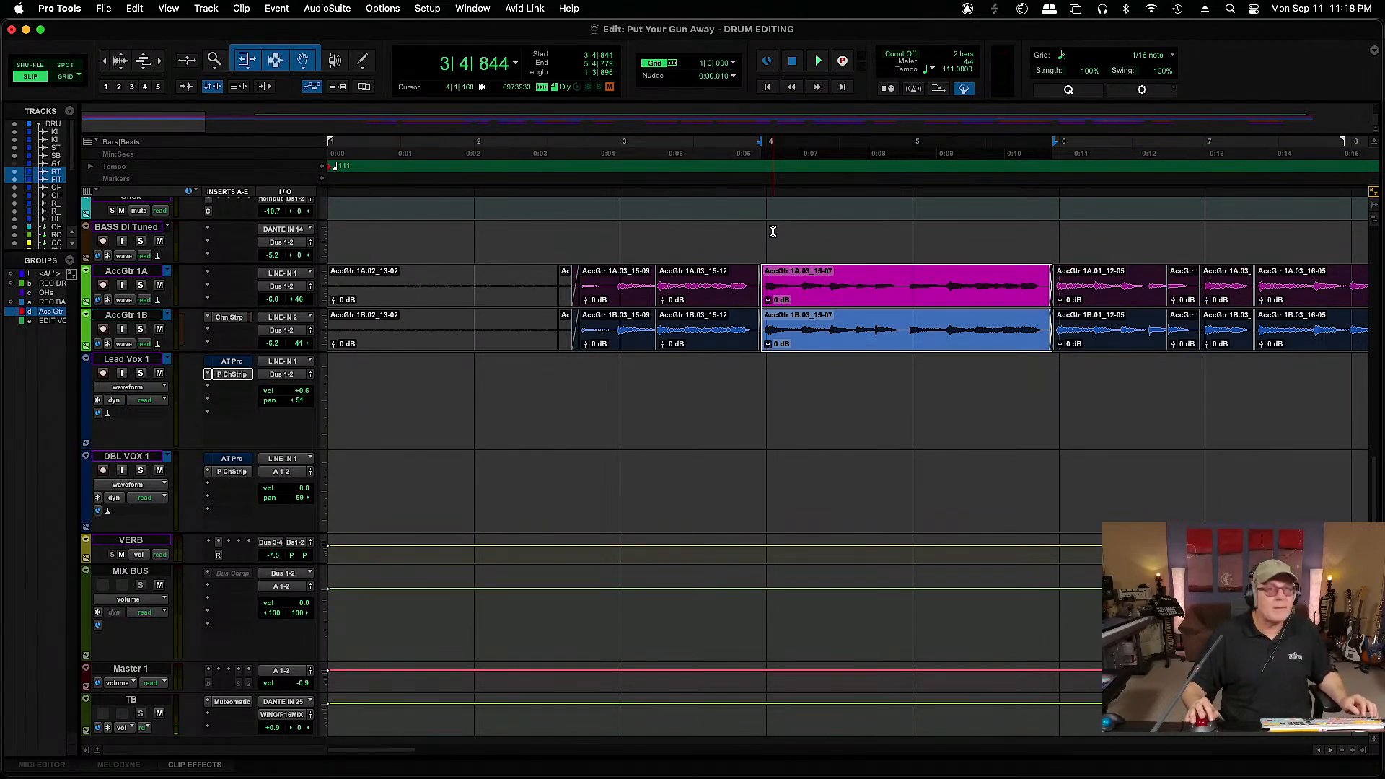
left_click(574, 239)
key("space")
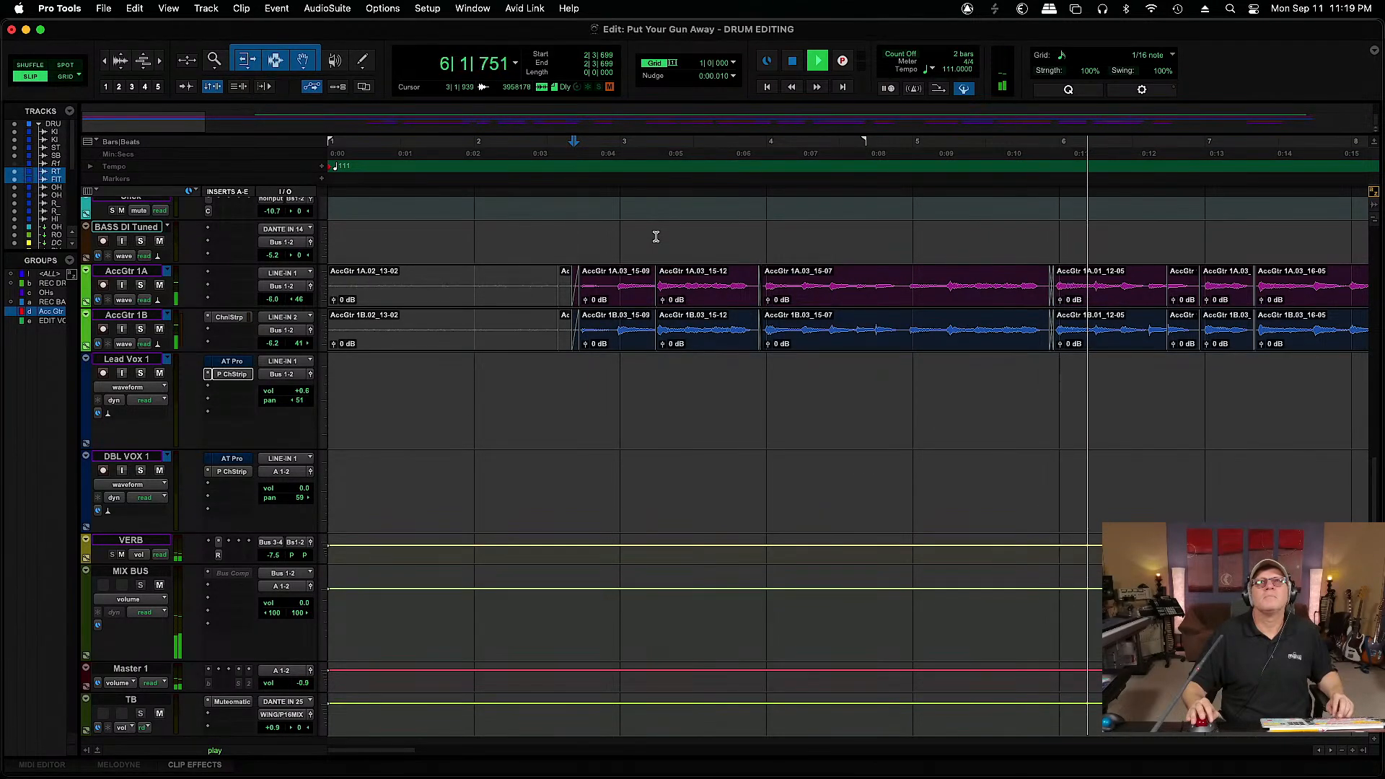
Separate the AccGtr 1A and 1B clips at 2|4|886 and set the clip gain of the parts before the cut to +4.4 dB
key("space")
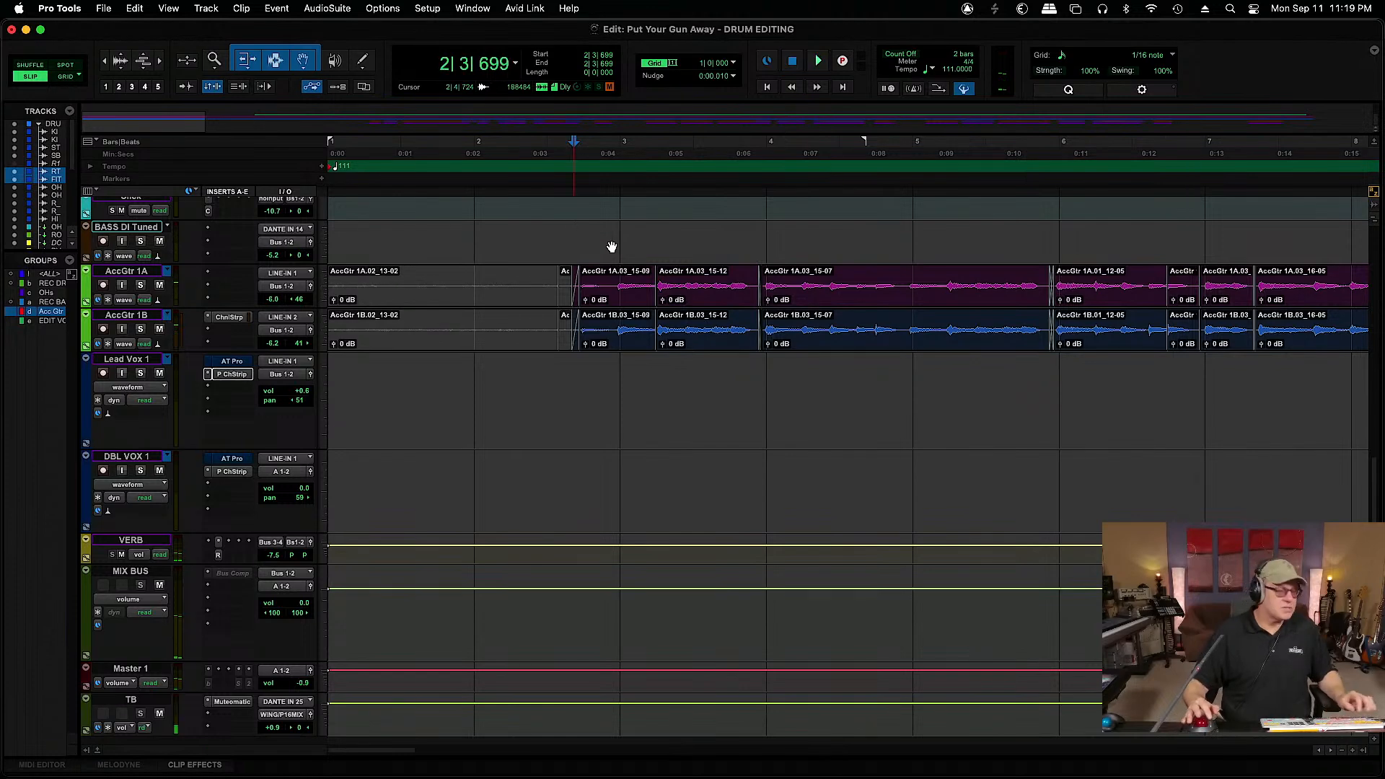
key("super+bracketright")
key("super+bracketright")
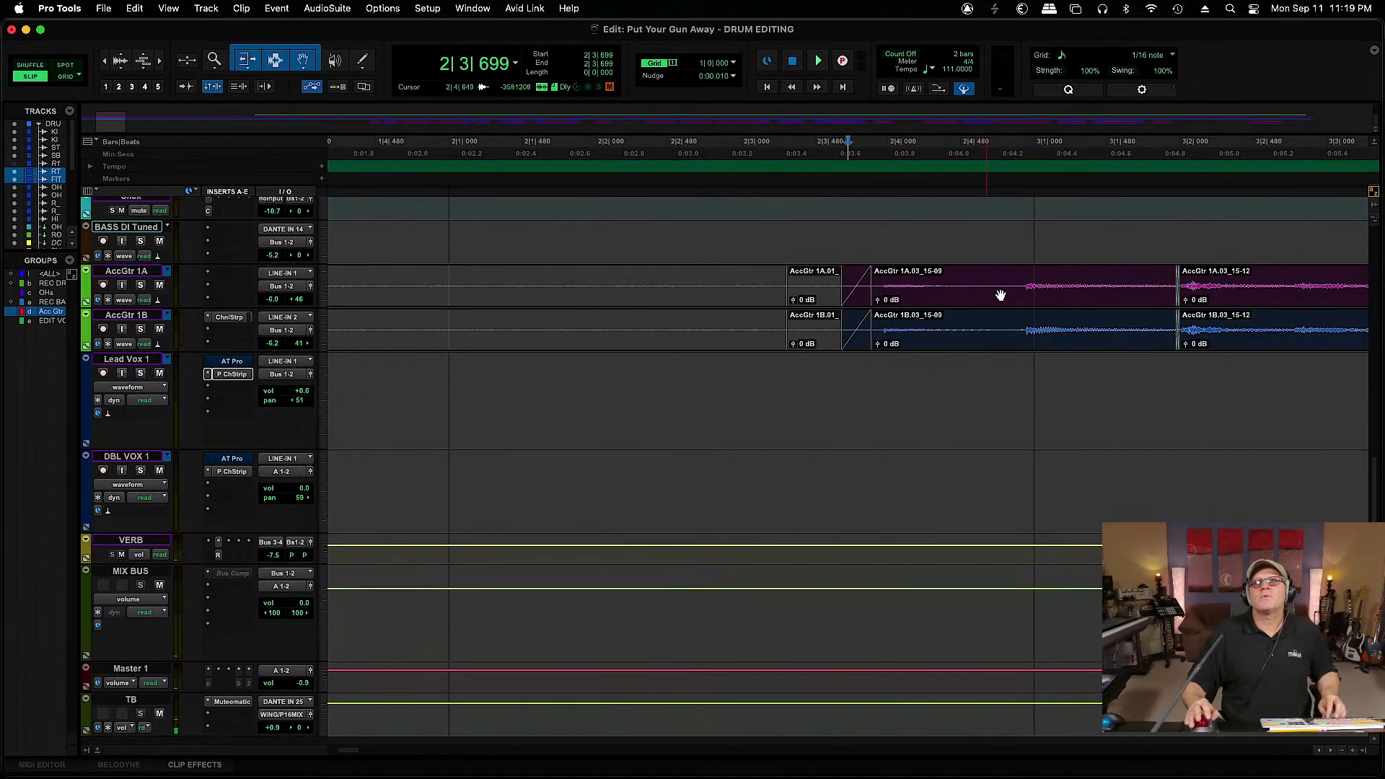
left_click(1022, 286)
key("super+e")
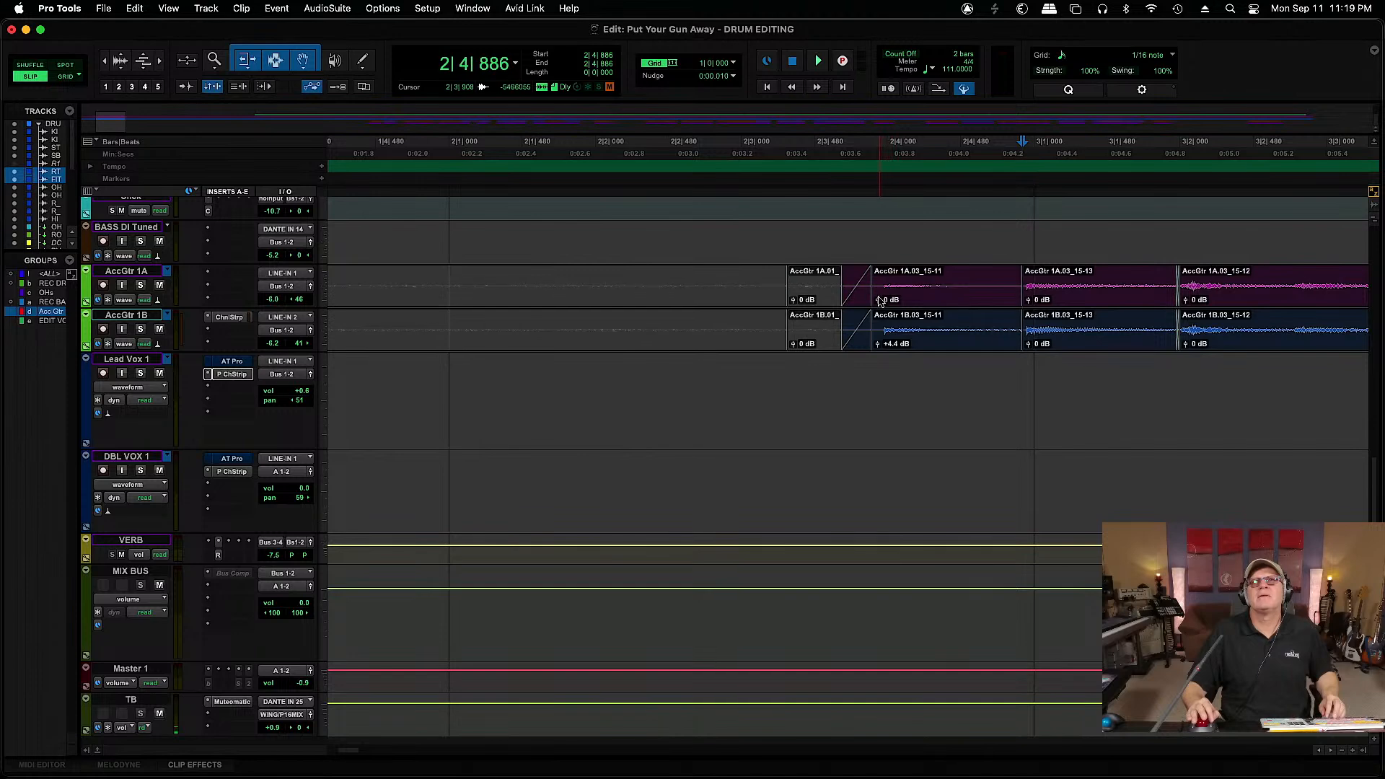
left_click_drag(880, 299, 879, 300)
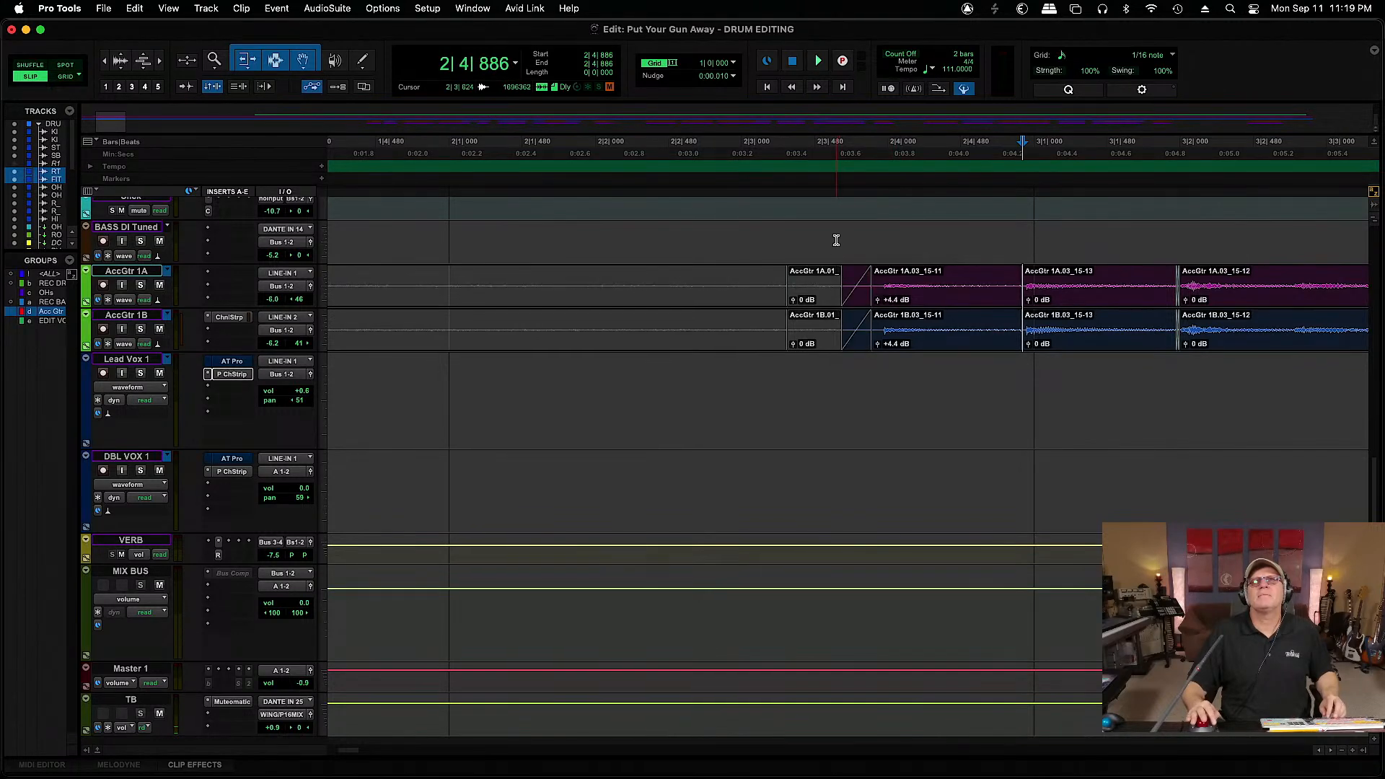
Audition the gain change from 2|3|614 and crossfade the AccGtr 1A and 1B cut from 2|4|891 to 2|4|906
key("space")
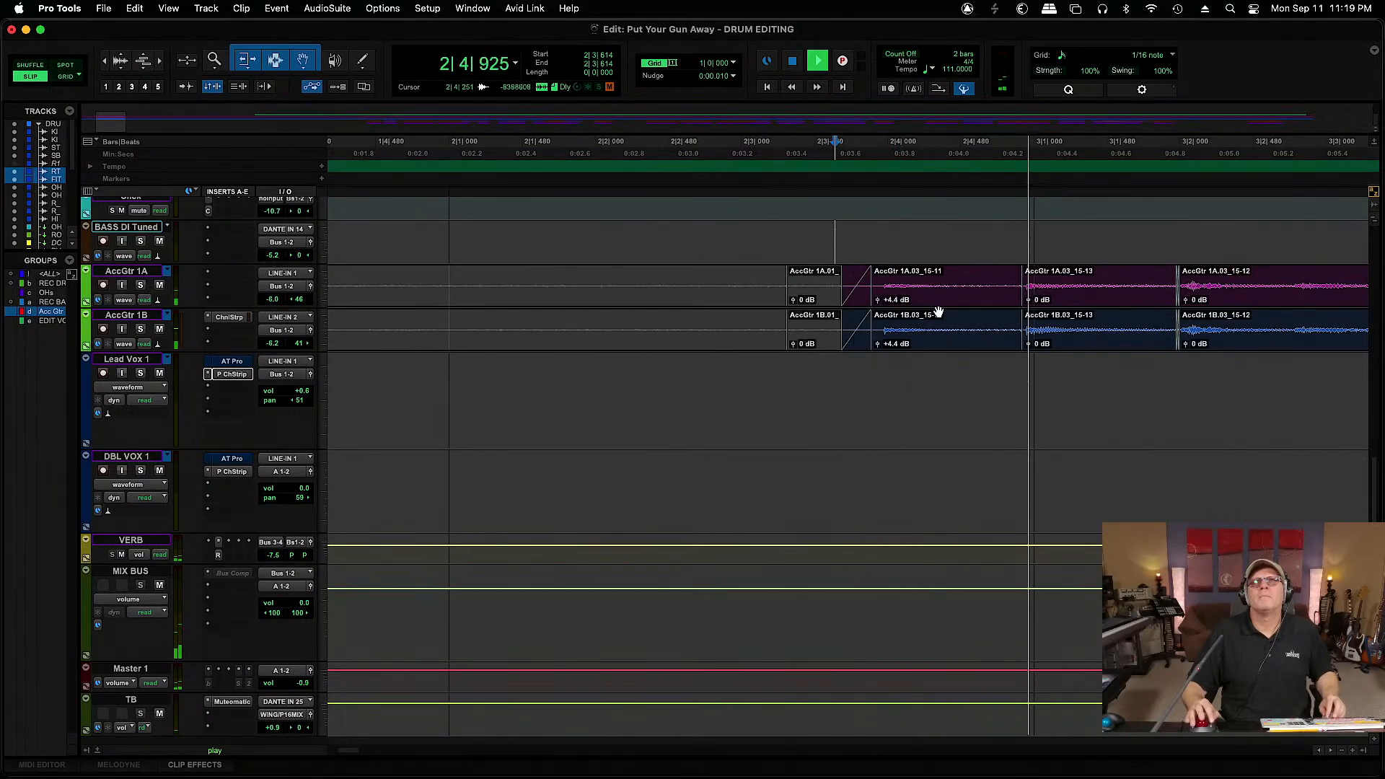
key("space")
left_click(1024, 238)
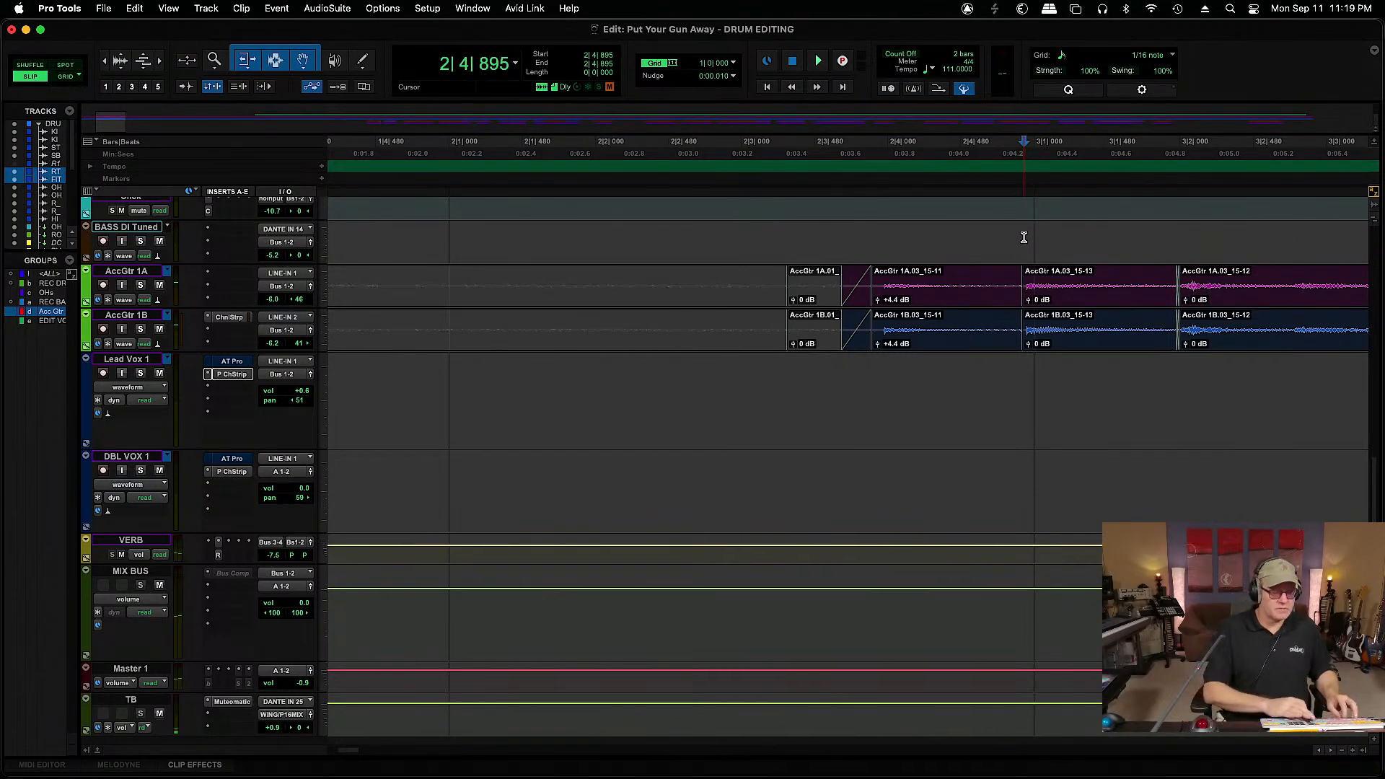
key("super+bracketright")
key("super+bracketright")
left_click_drag(845, 286, 844, 302)
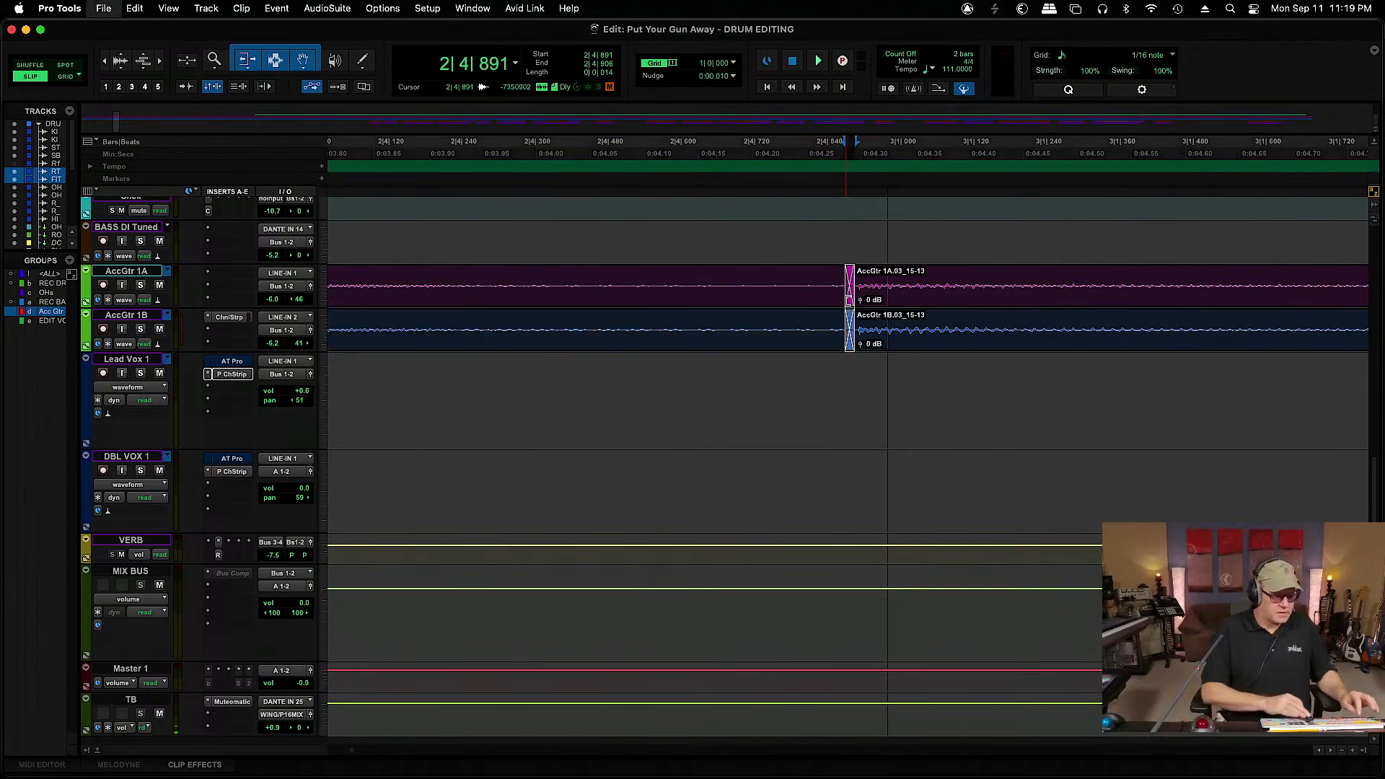
Play the guitar intro from 2|3|074 past the start of bar 4 to check the edits, and stop
key("super+bracketleft")
key("super+bracketleft")
key("super+bracketleft")
key("super+bracketleft")
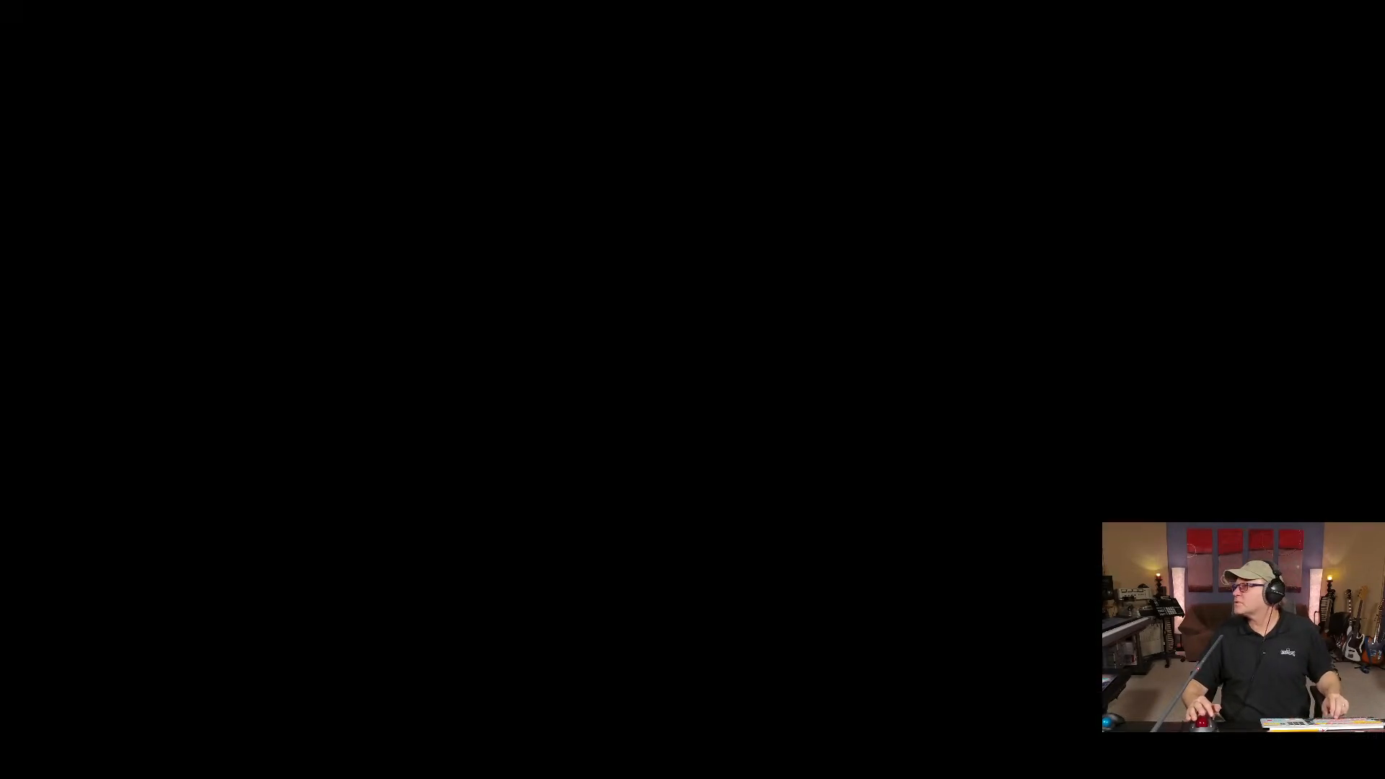
key("space")
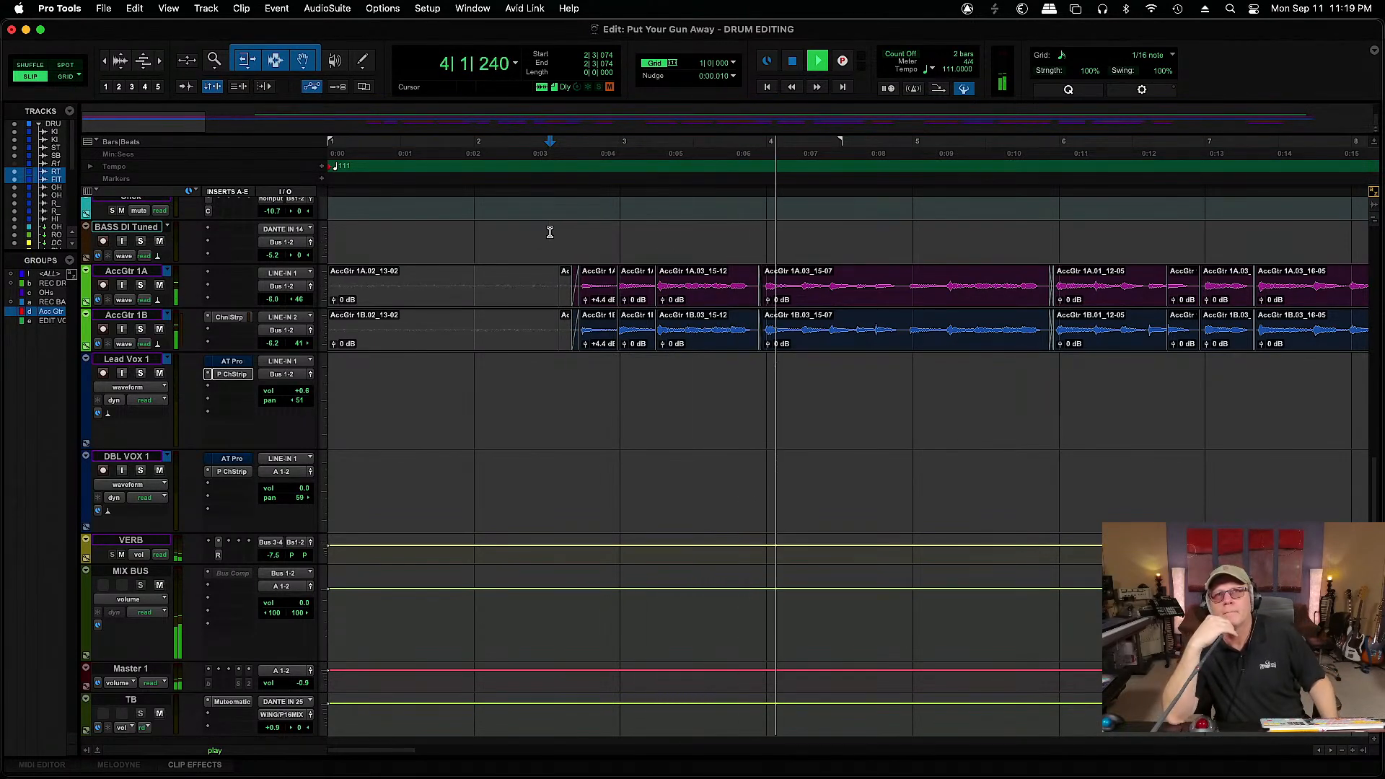
key("space")
Replace the fade before bar 4 on AccGtr 1A and 1B with a short crossfade just ahead of 4|1|000, and play from 3|3|490
left_click(767, 228)
key("super+bracketright")
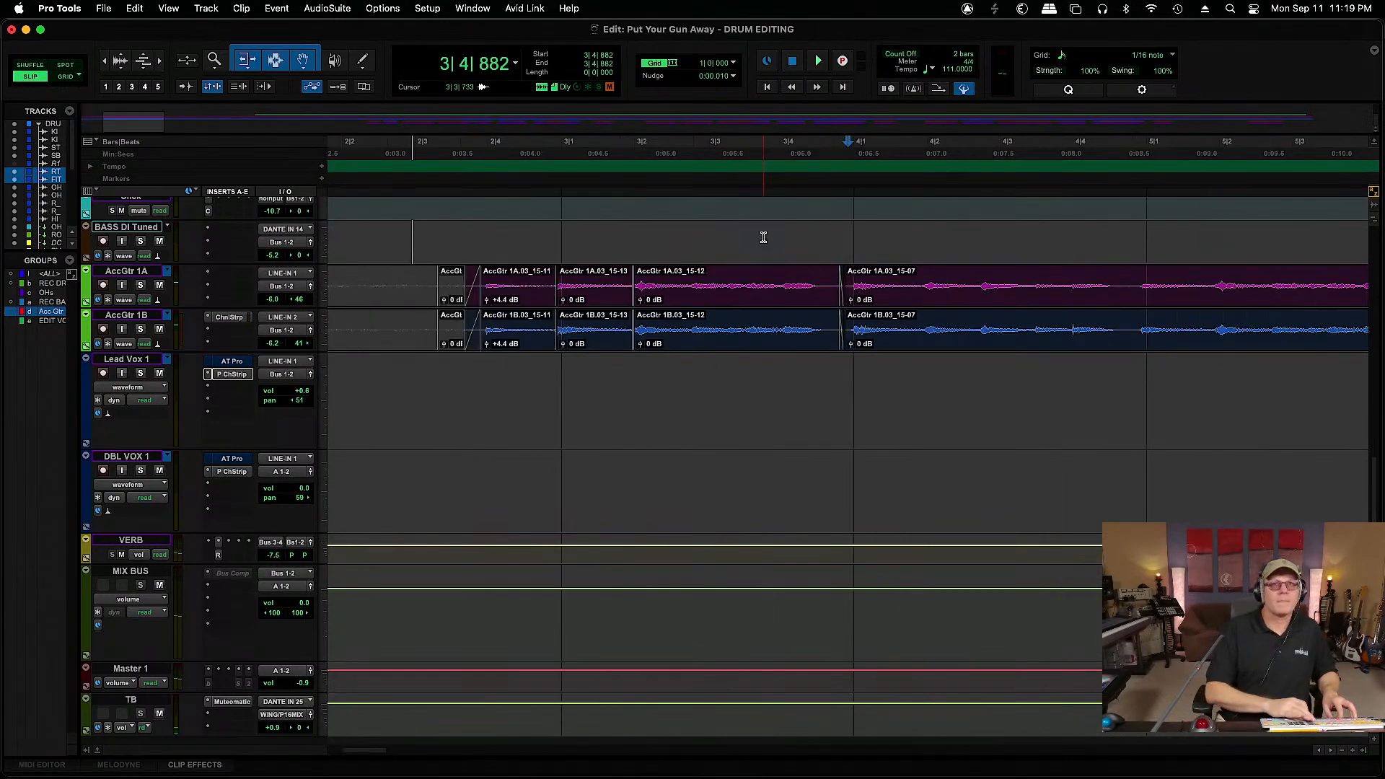
key("super+bracketright")
key("super+bracketright")
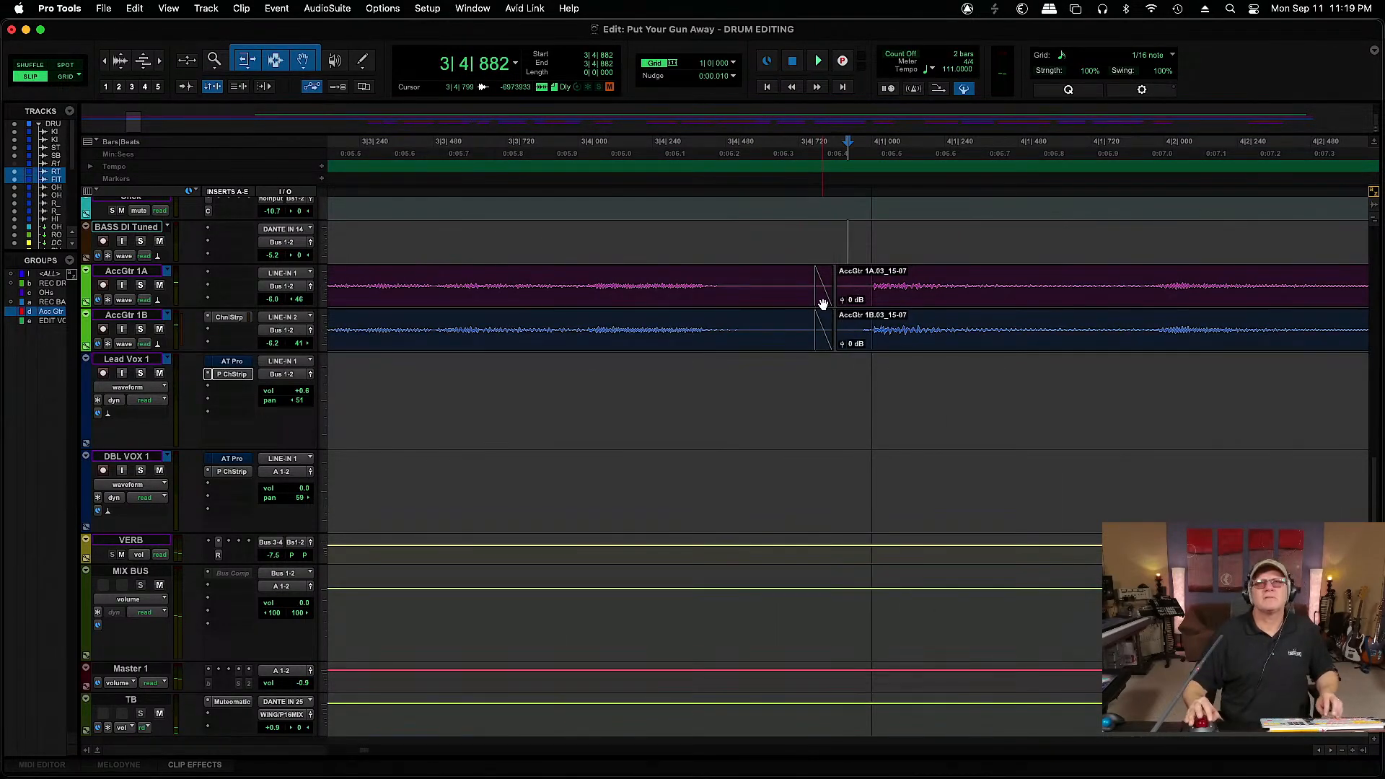
left_click_drag(826, 284, 863, 304)
left_click(869, 295)
key("space")
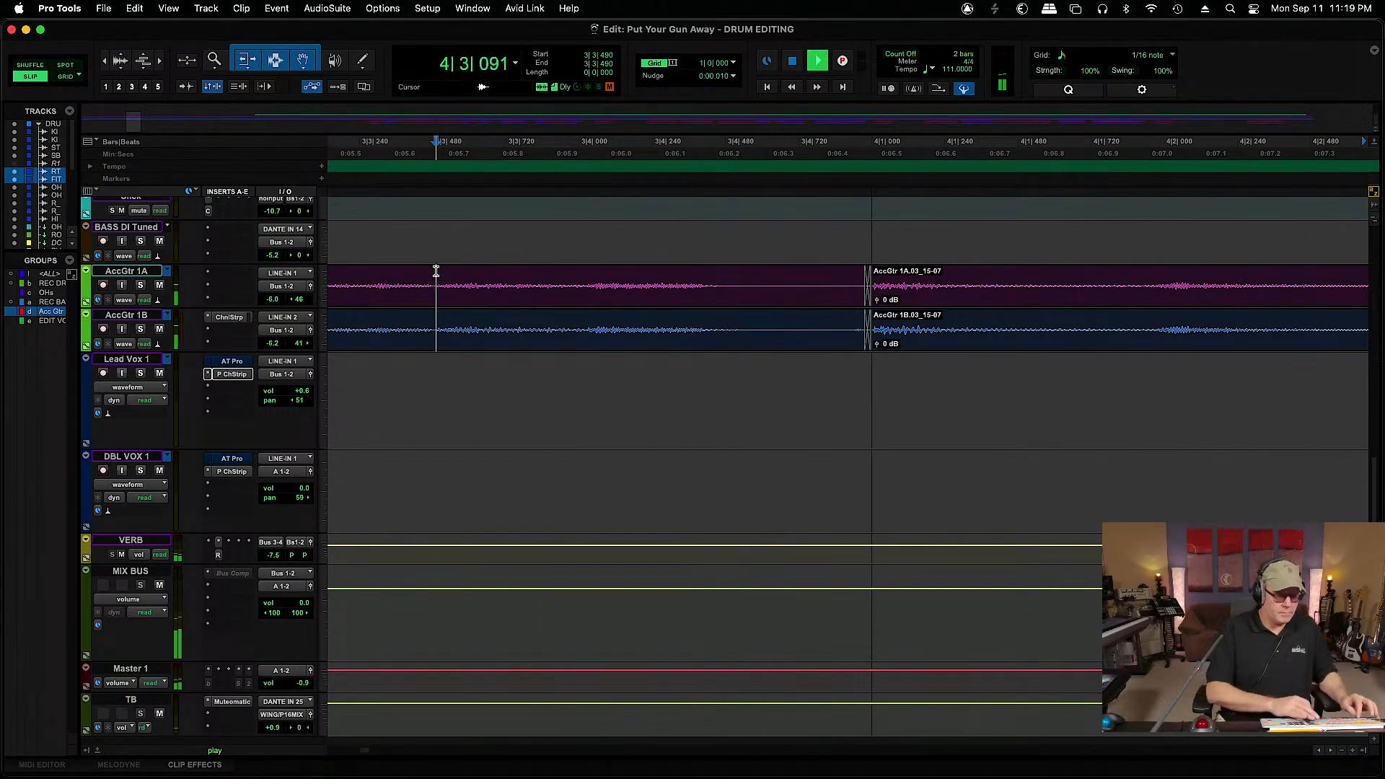
During playback, centre the pans of Lead Vox 1 and DBL VOX 1 and lower the DBL VOX 1 volume to -15.8 dB
key("ctrl+1")
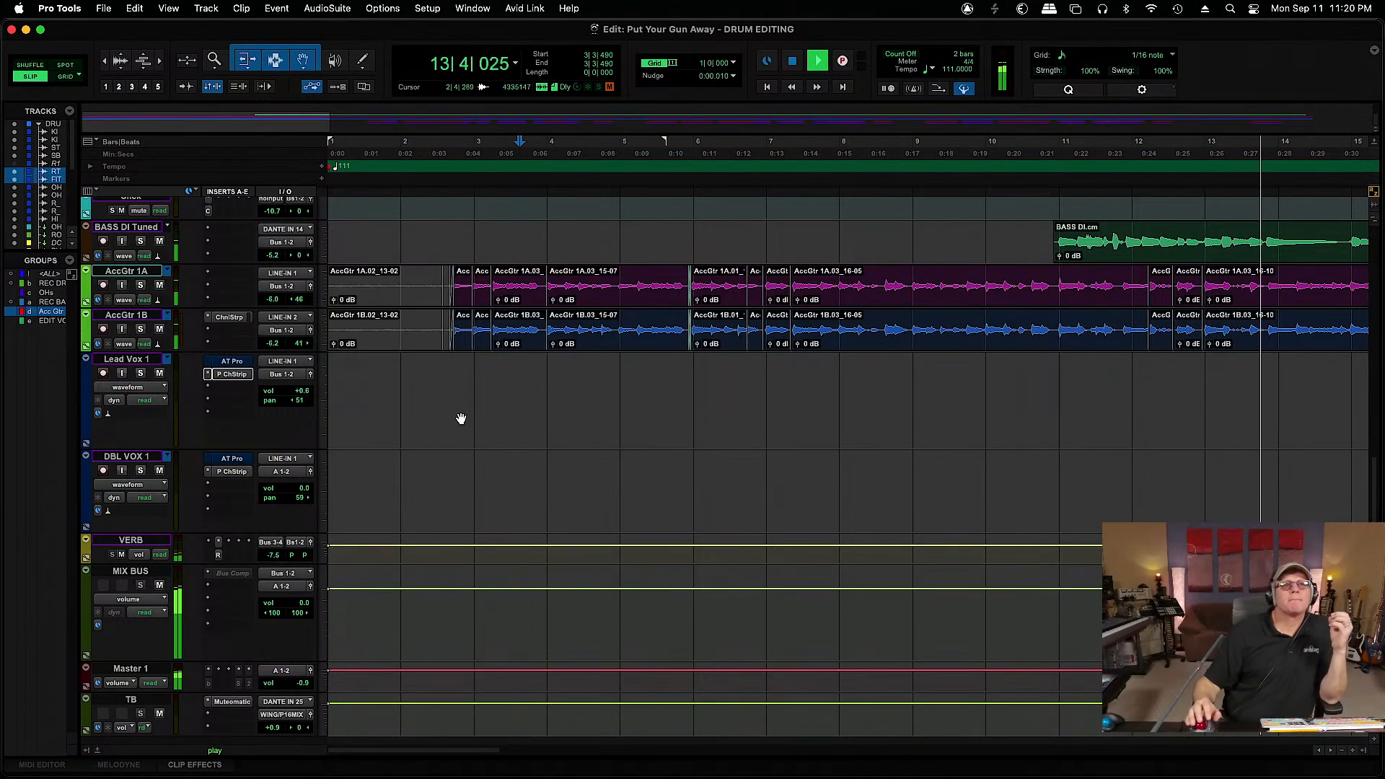
left_click_drag(472, 752, 628, 763)
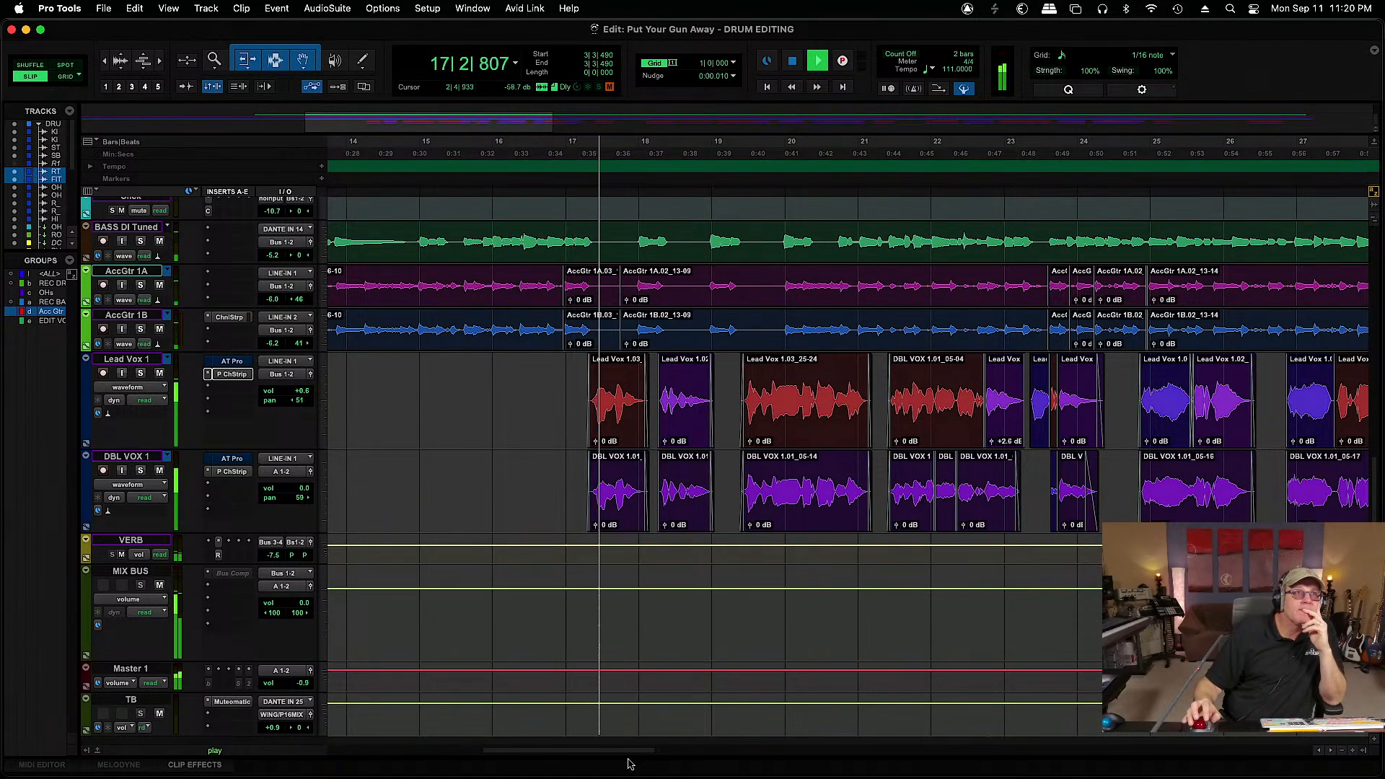
left_click(305, 400, "alt")
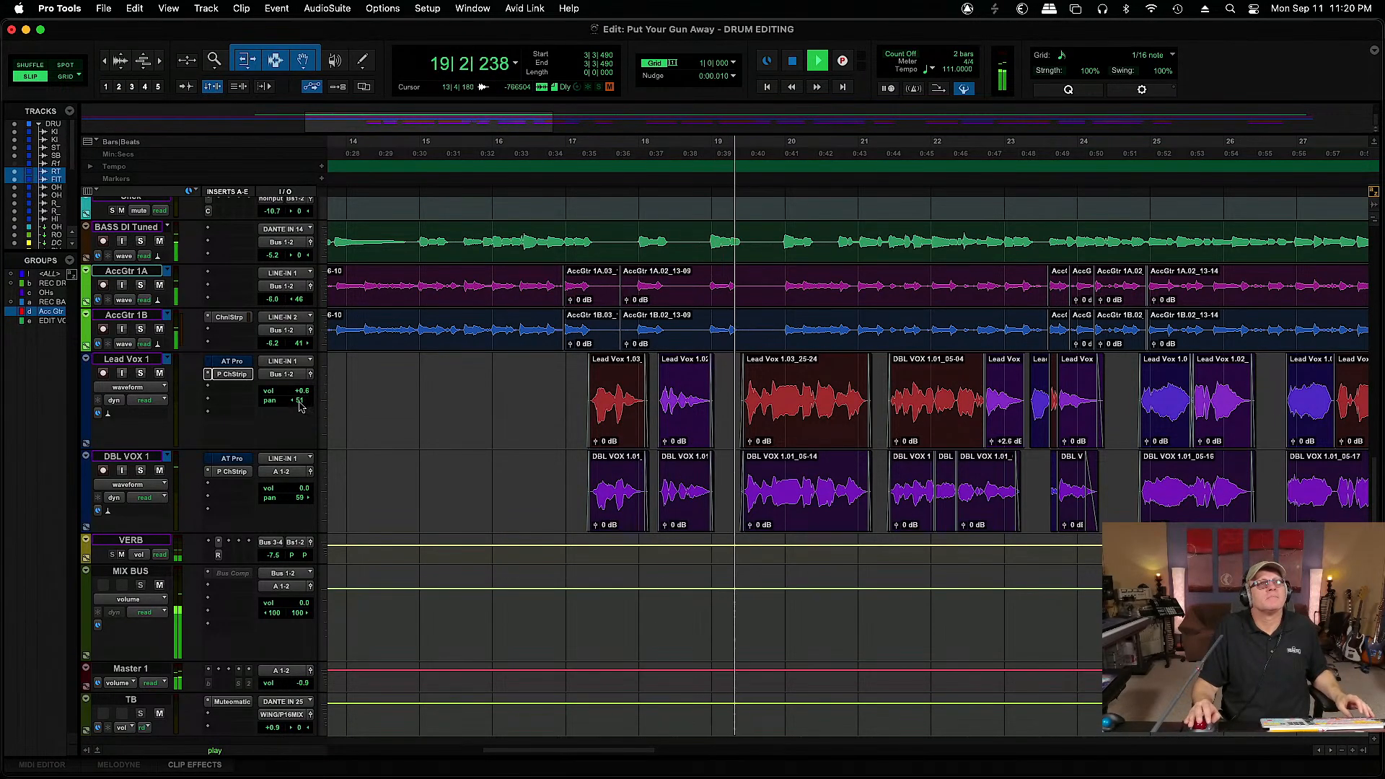
left_click_drag(307, 490, 306, 516)
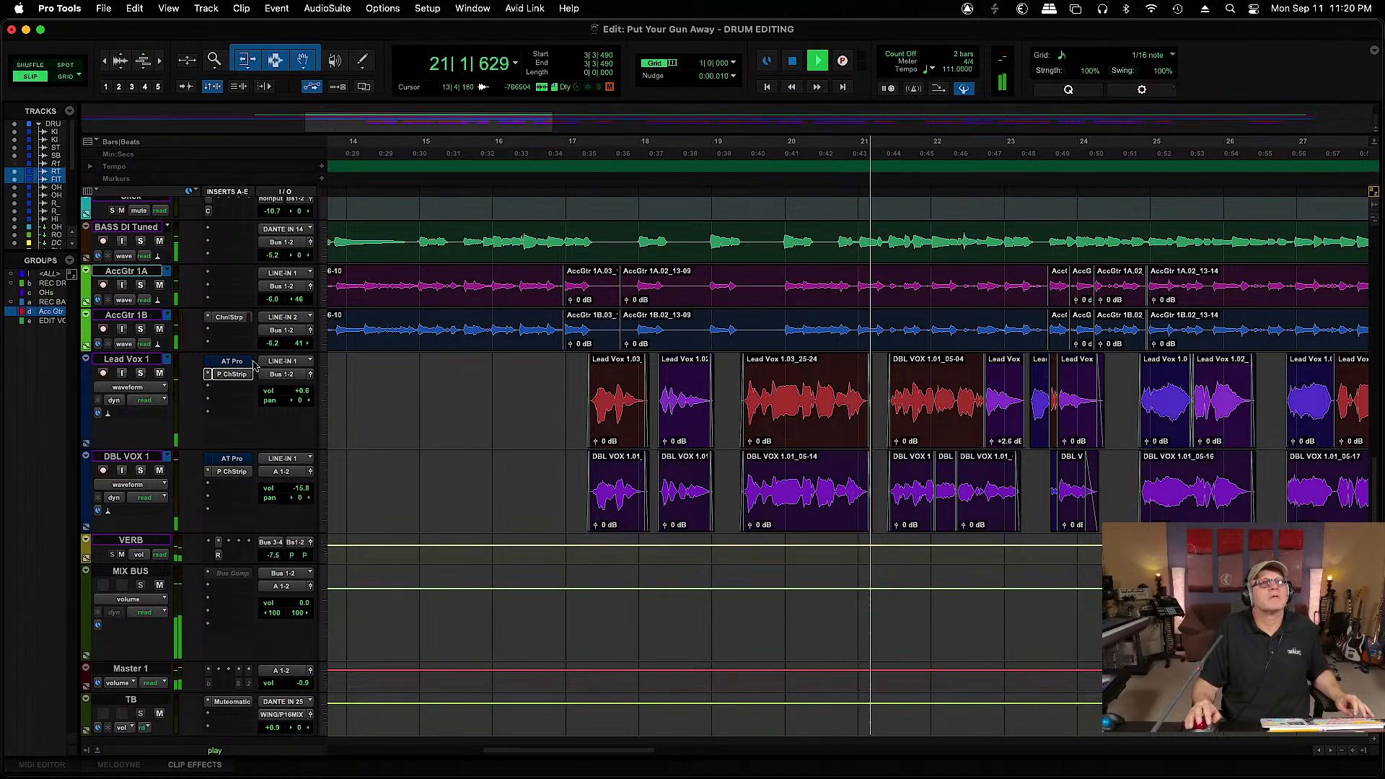
Take the AT Pro inserts on Lead Vox 1 and DBL VOX 1 out of bypass
right_click(224, 361)
left_click(238, 363)
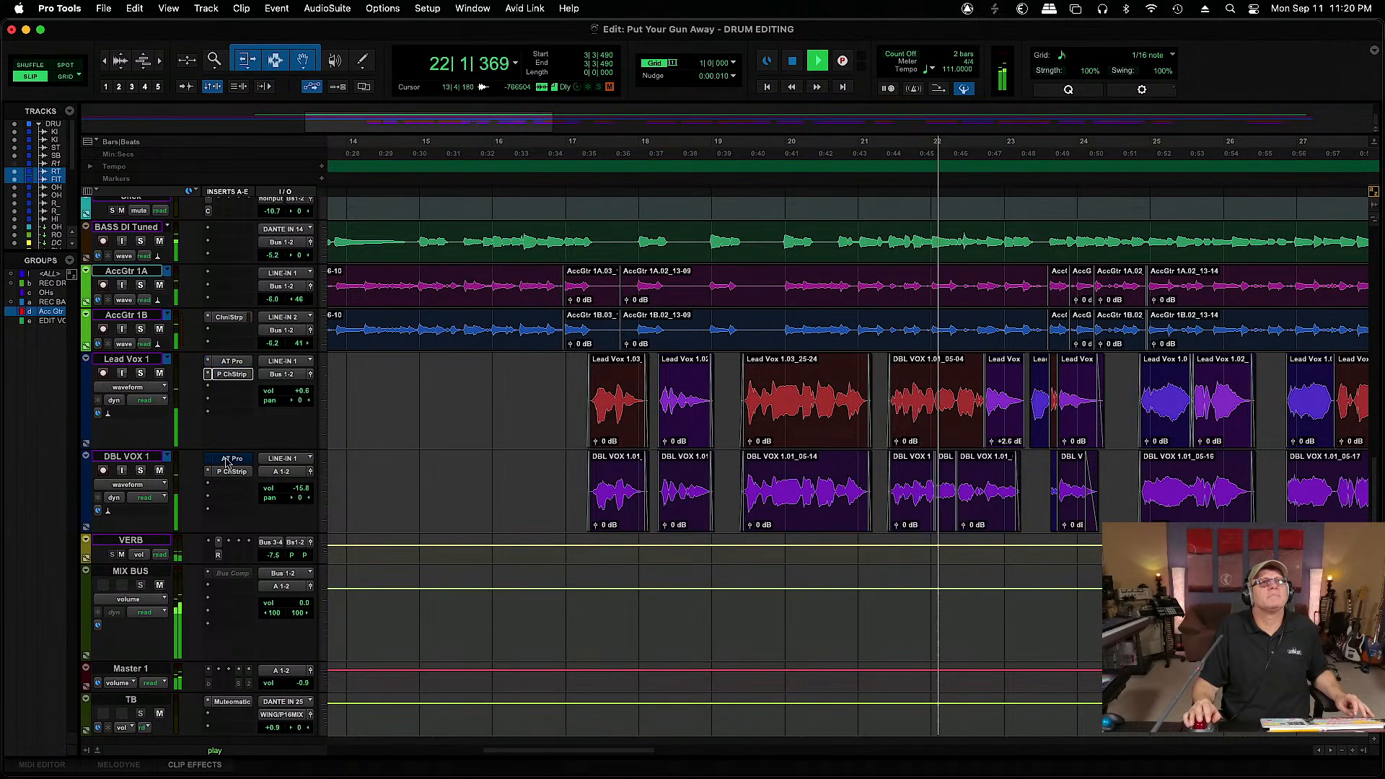
right_click(230, 460)
left_click(237, 463)
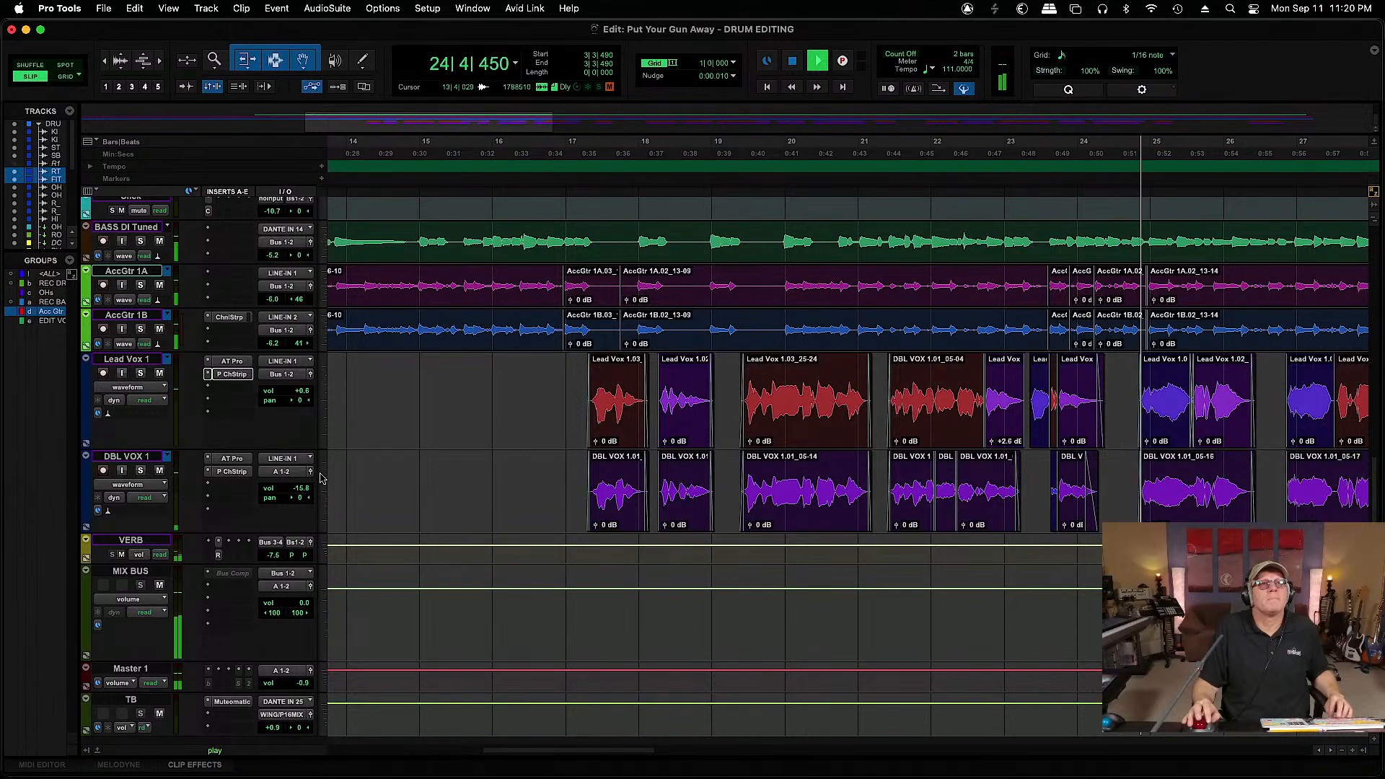
Balance the playing mix with DBL VOX 1 at -13.0 dB, AccGtr 1A at -3.8 dB and AccGtr 1B at -4.0 dB
left_click(306, 490)
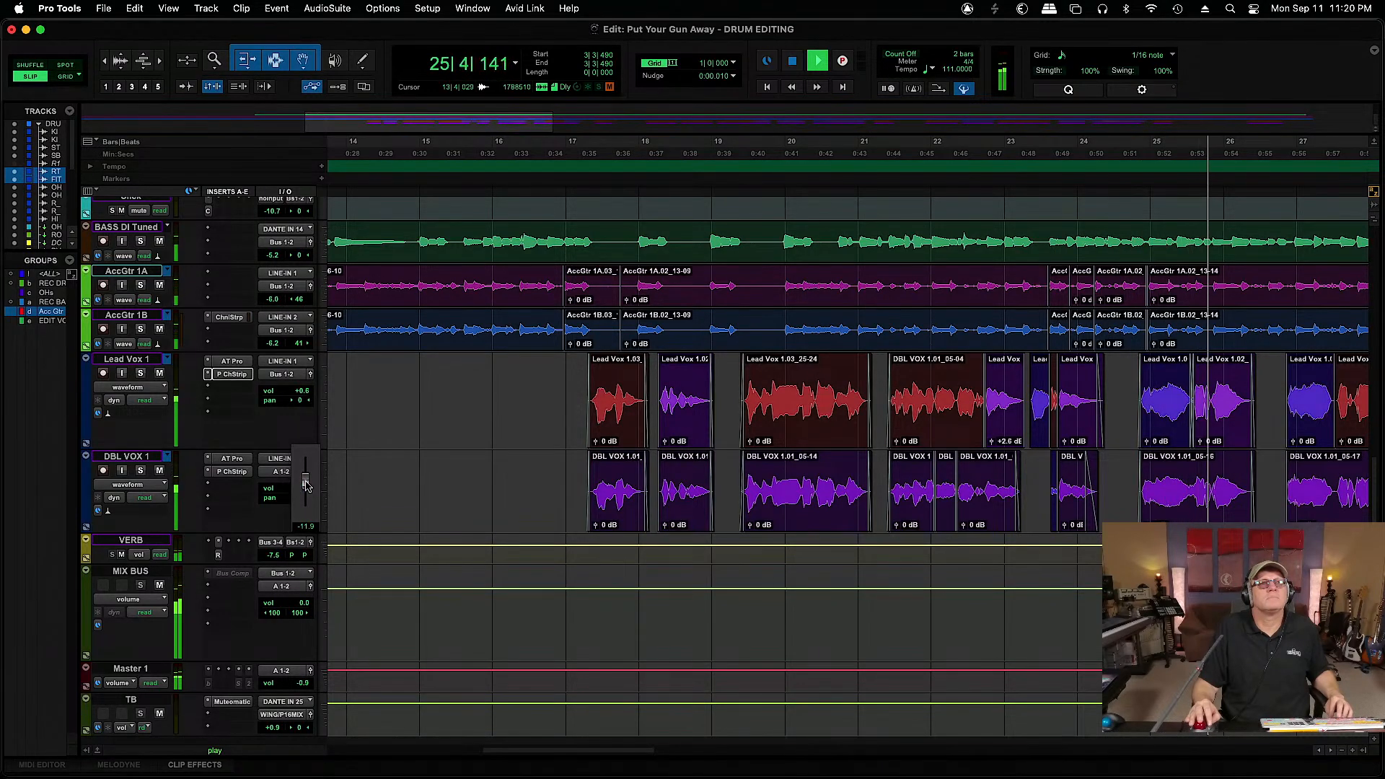
left_click_drag(305, 482, 306, 483)
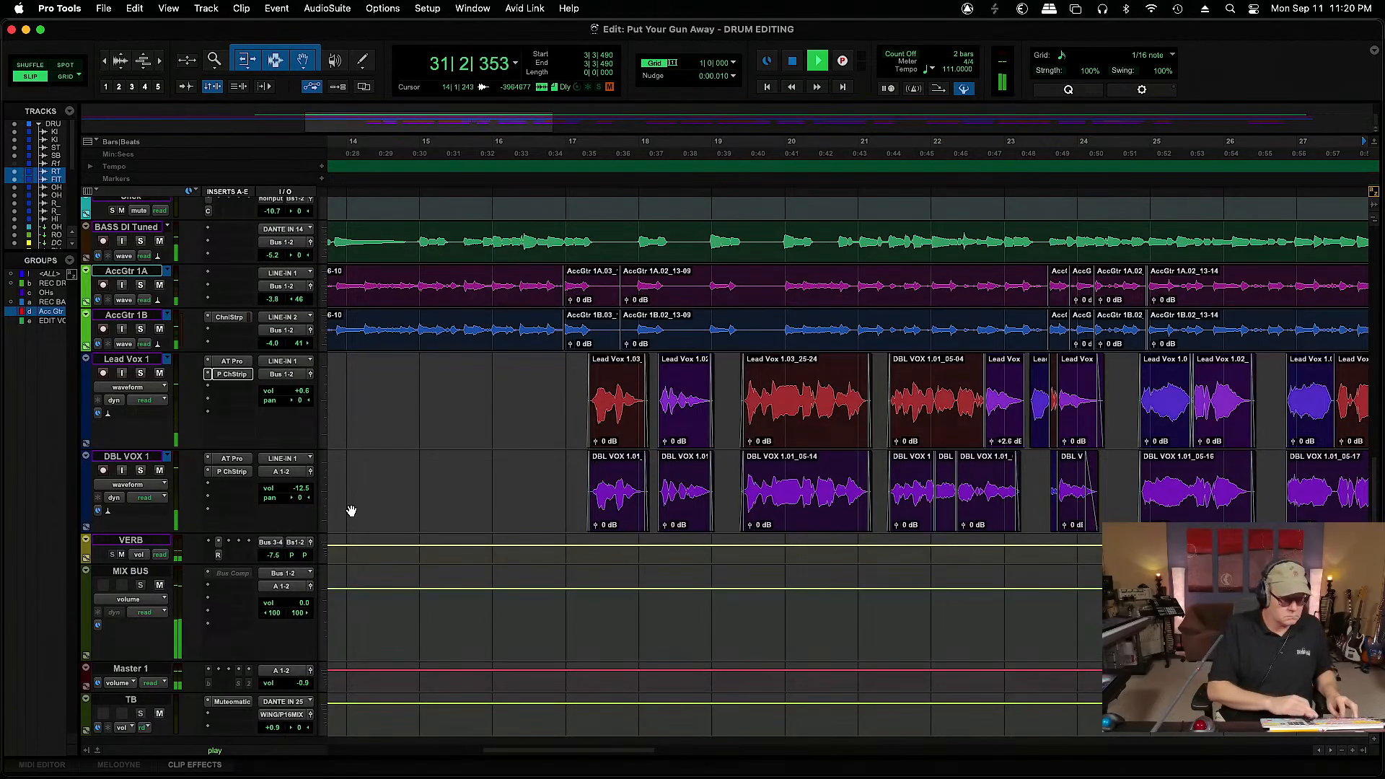
key("super+bracketleft")
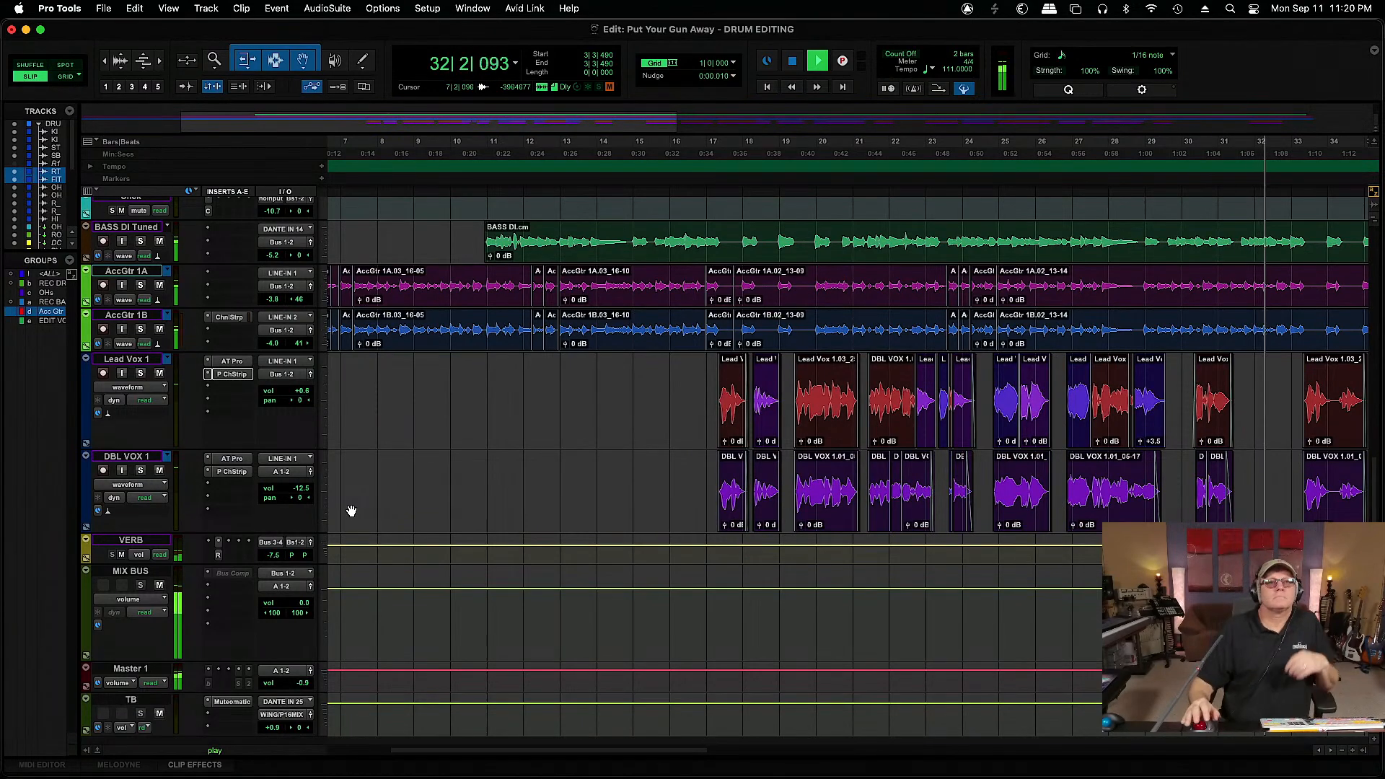
left_click_drag(687, 754, 894, 763)
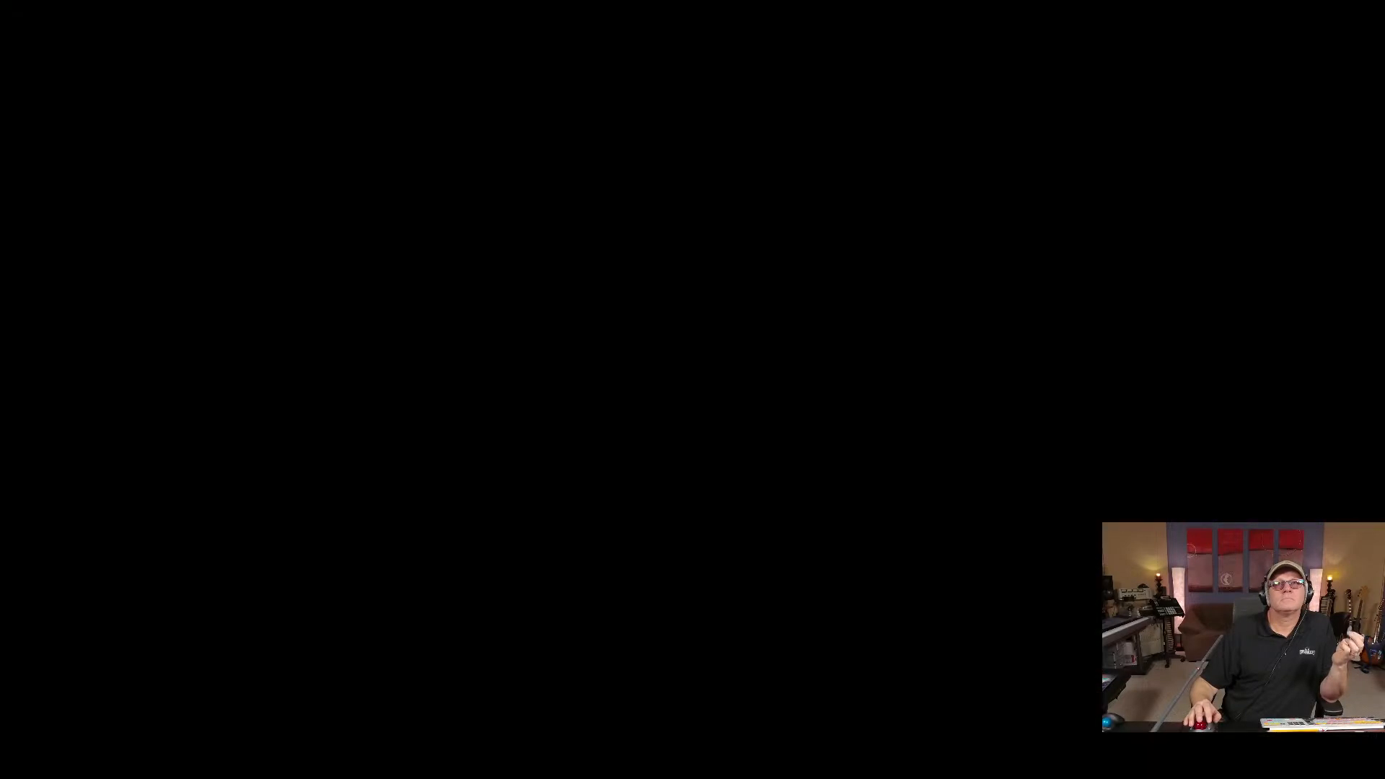
left_click_drag(893, 750, 947, 757)
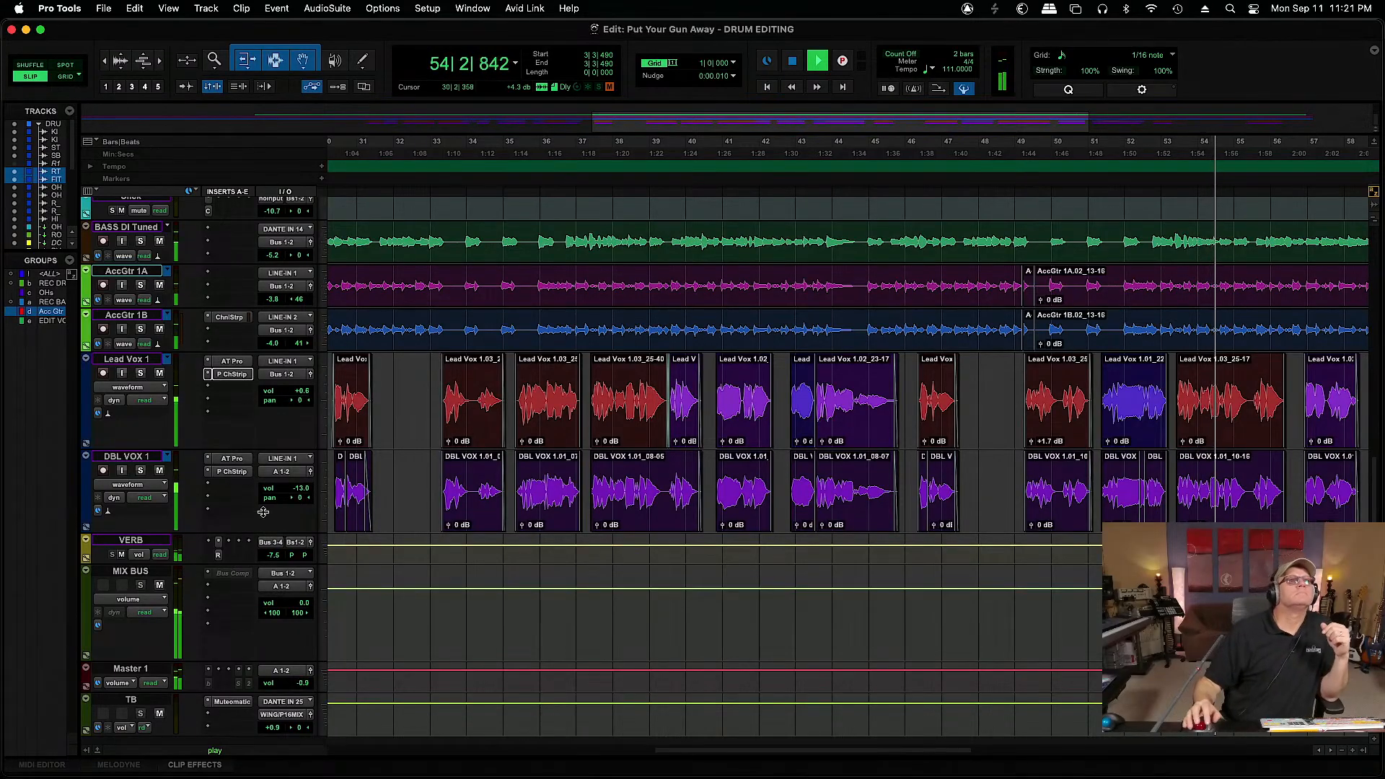
Set the compressor release in the Lead Vox 1 channel strip plug-in to 203 ms and close the plug-in
left_click(232, 373)
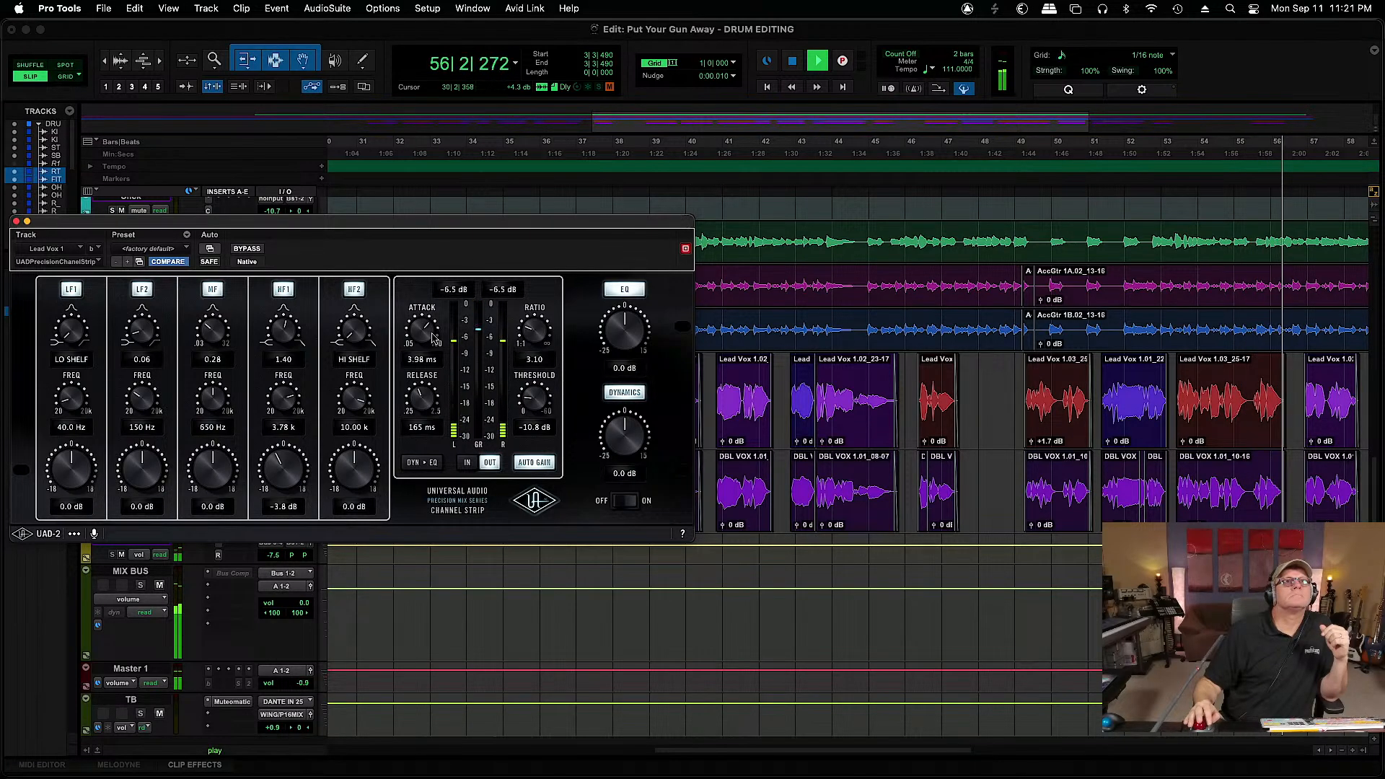
left_click_drag(436, 405, 437, 393)
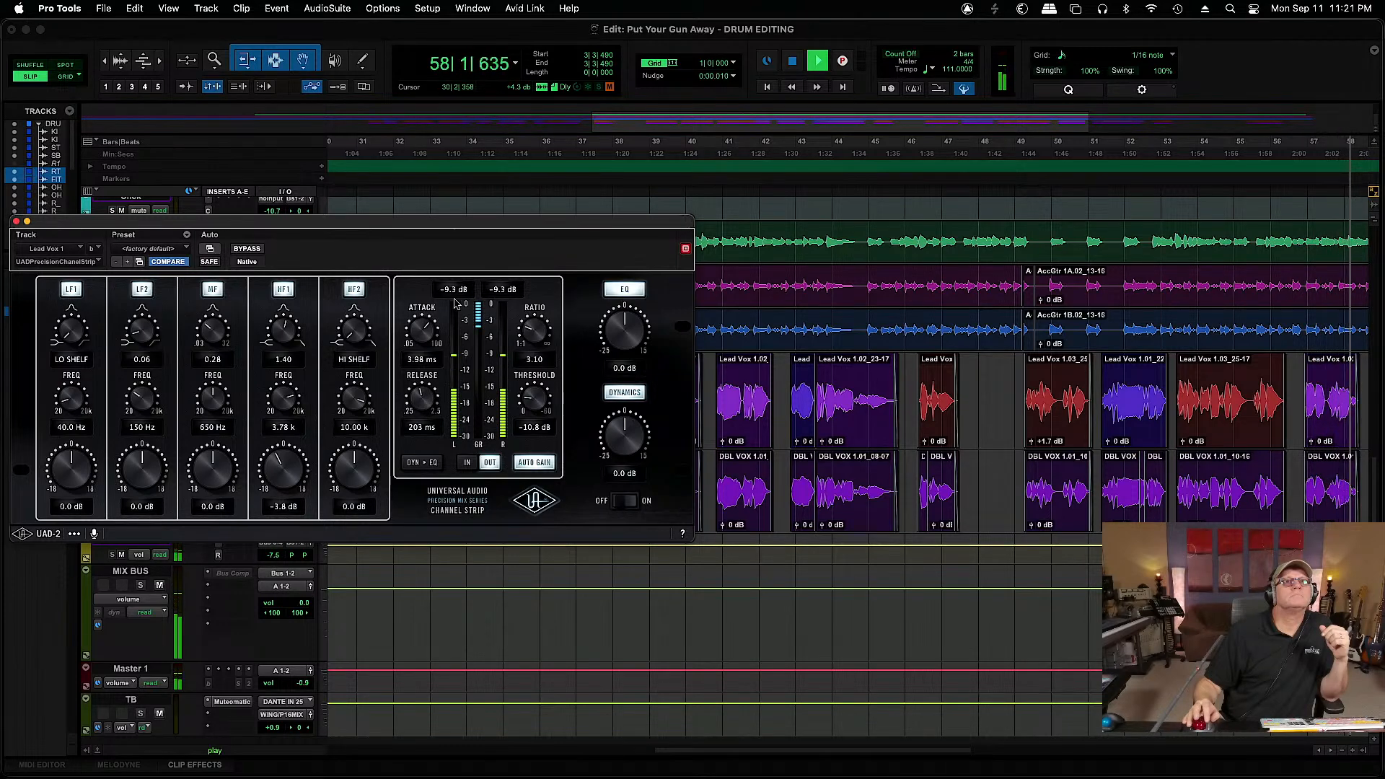
left_click(16, 221)
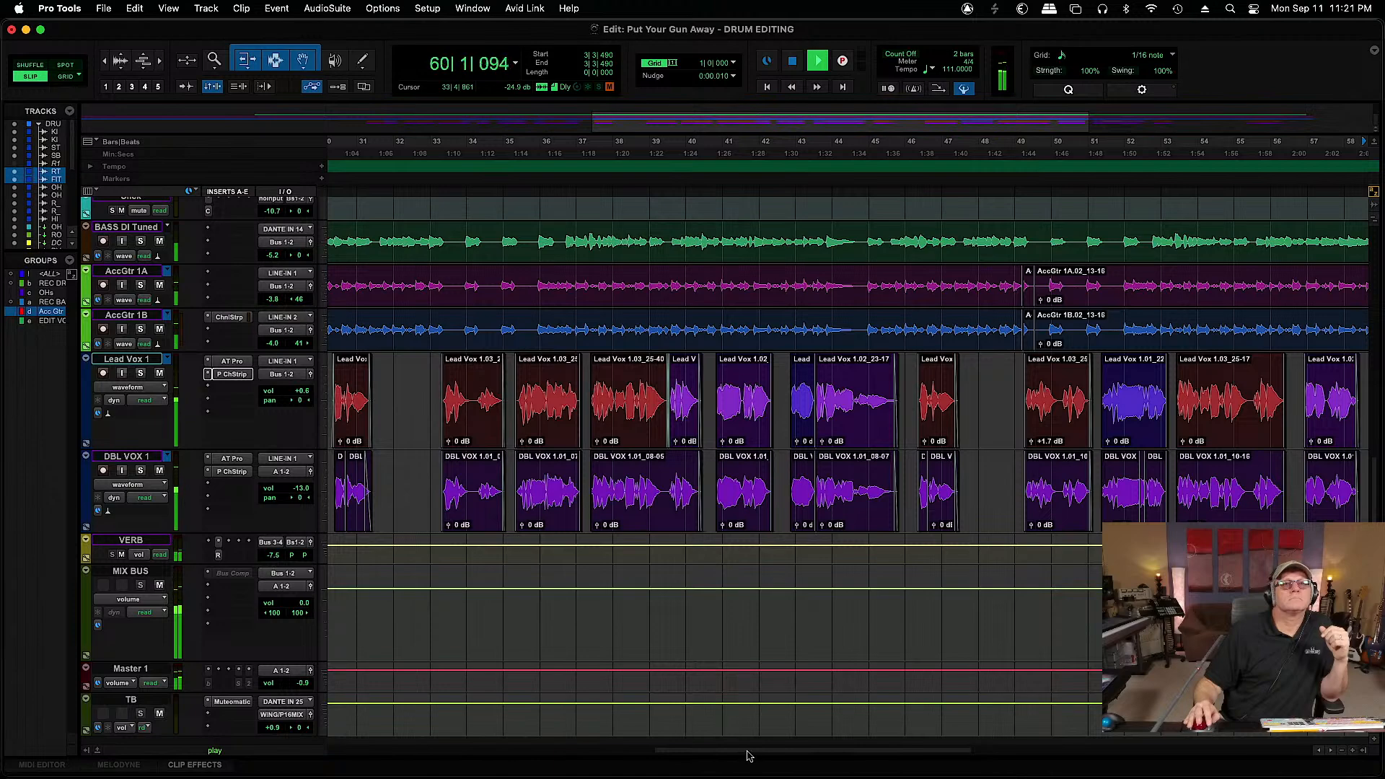
Play the song through to its end, stop, and review the drum, guitar and vocal tracks from the beginning of the session
left_click_drag(746, 752, 1045, 749)
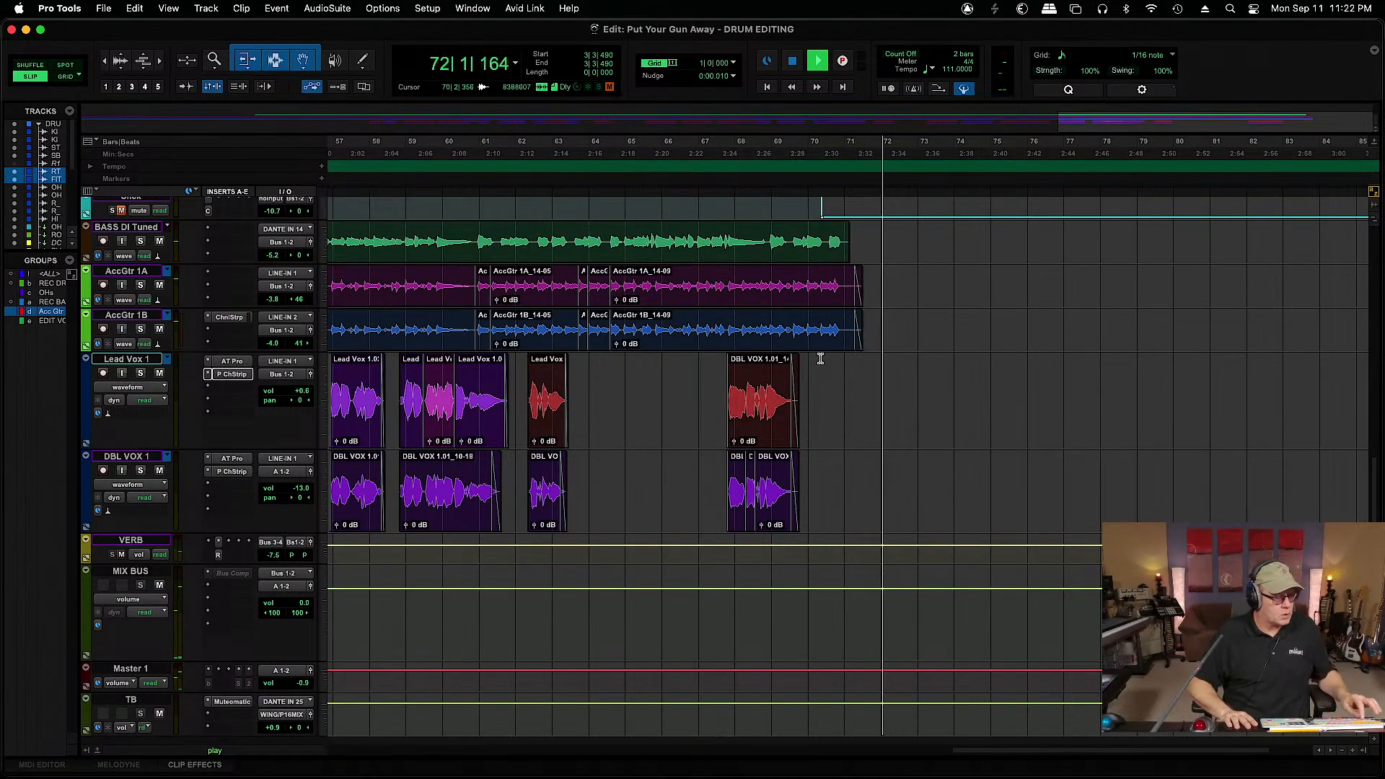
key("space")
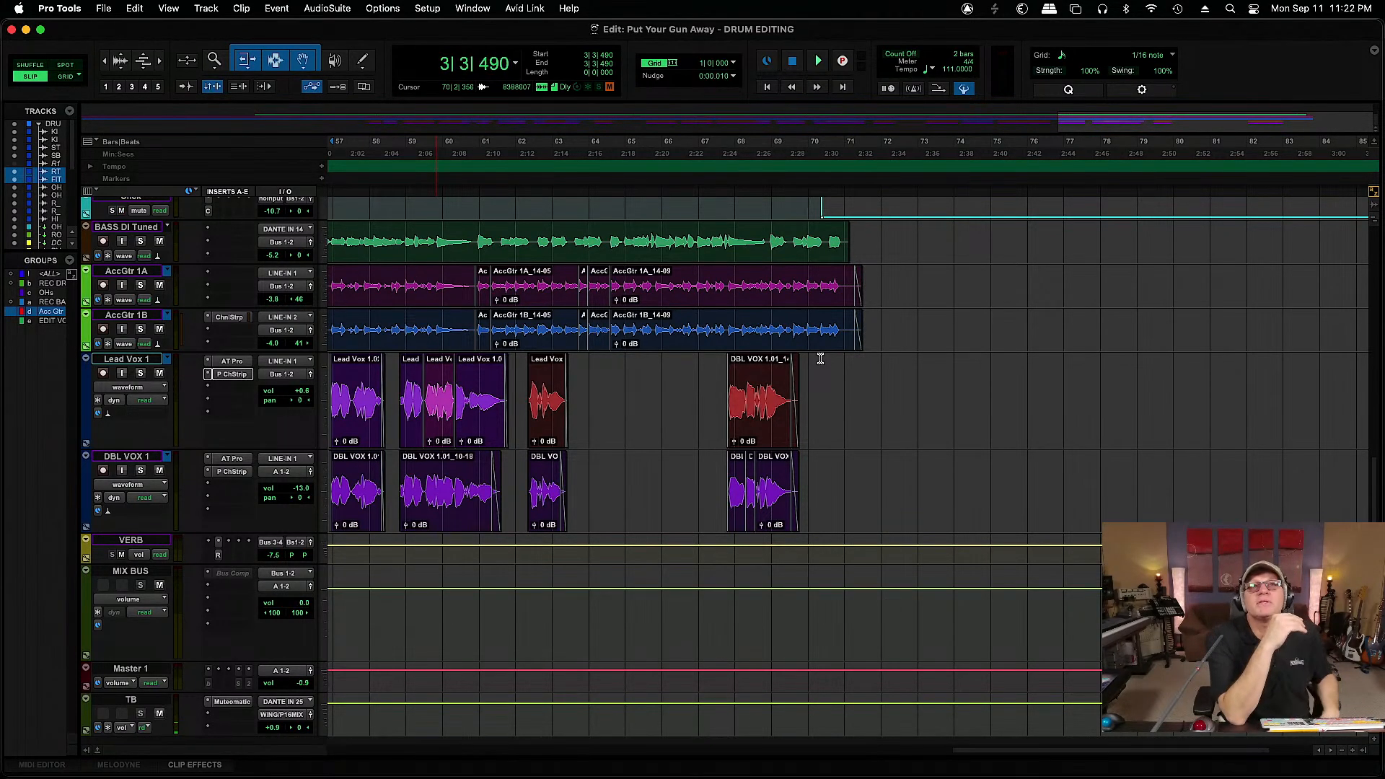
left_click_drag(1010, 752, 392, 750)
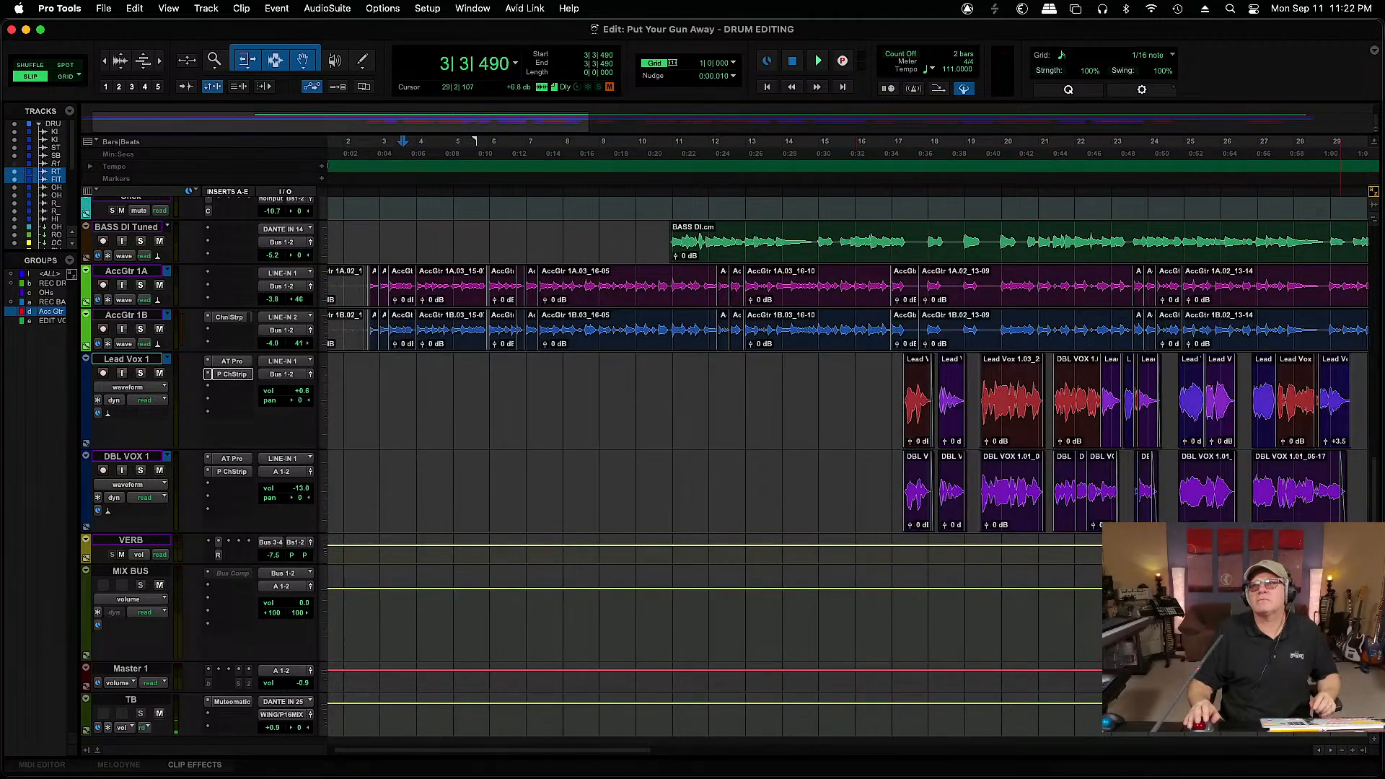
scroll(1363, 254, "up", 15)
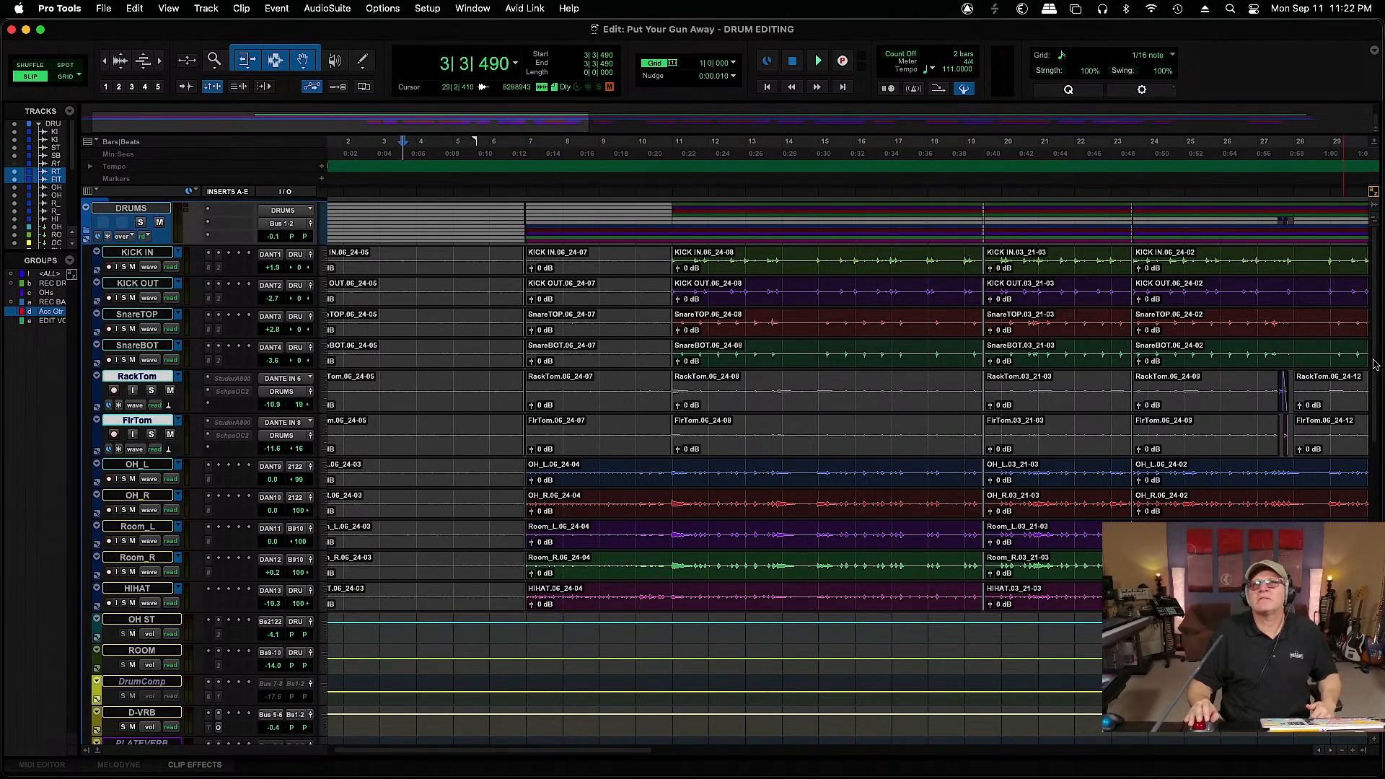
scroll(1374, 364, "down", 10)
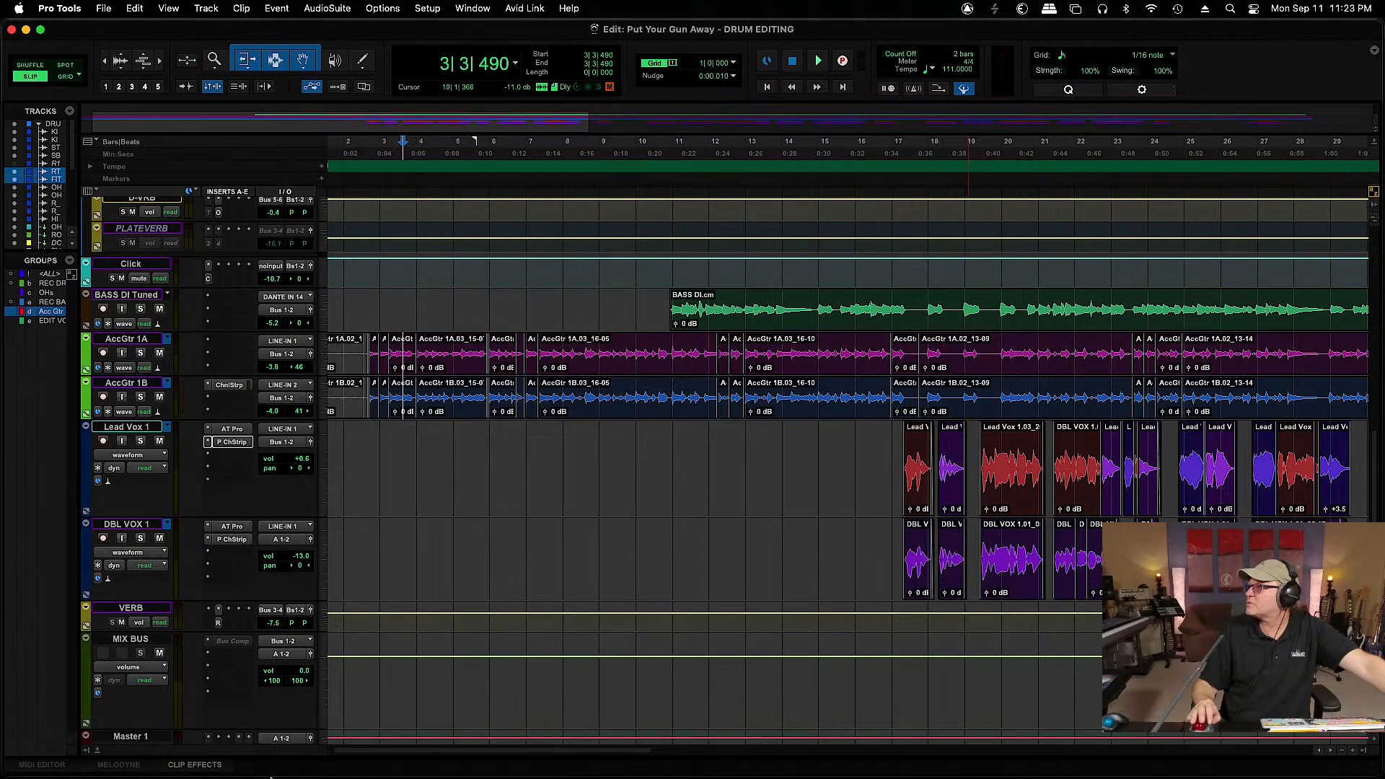
mouse_move(317, 776)
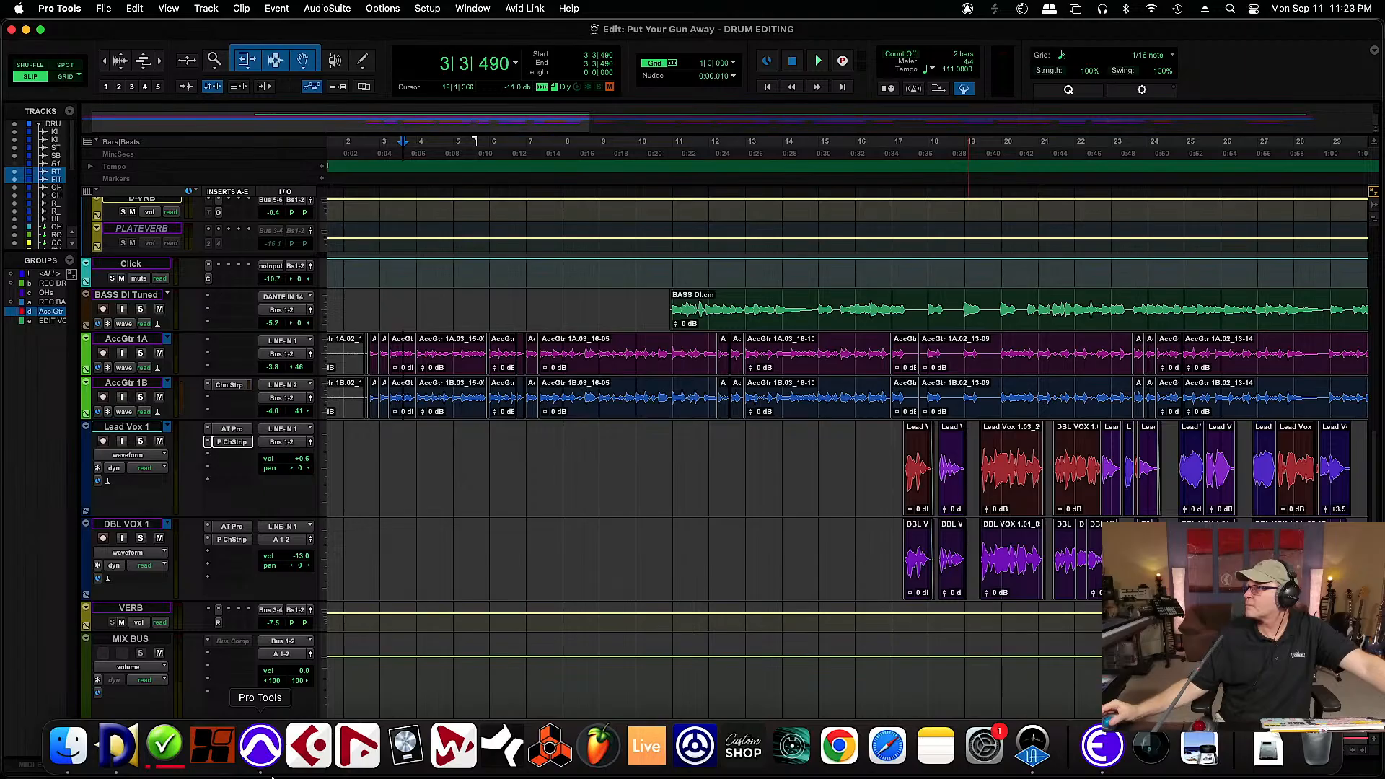